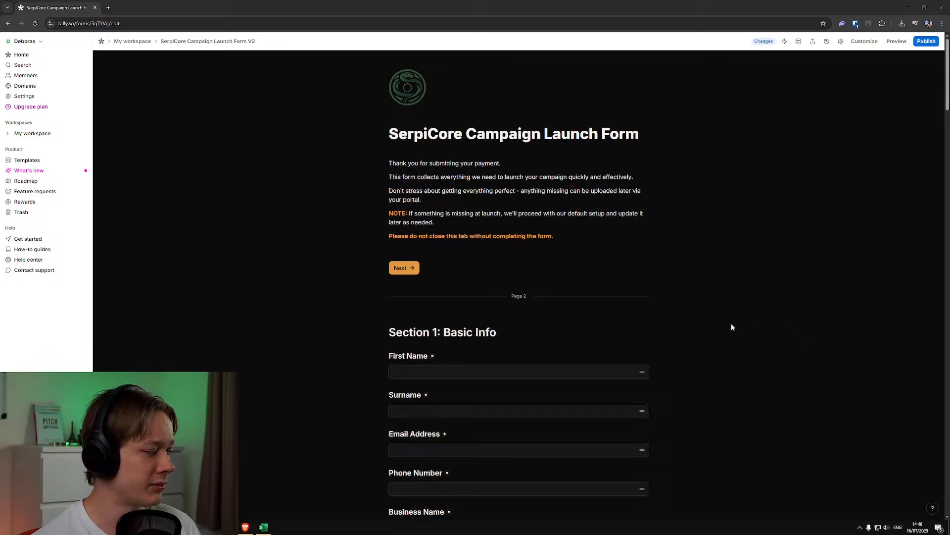
Skim the whole campaign launch form from the introduction to the Thank You page and back
scroll(731, 332, "down", 20)
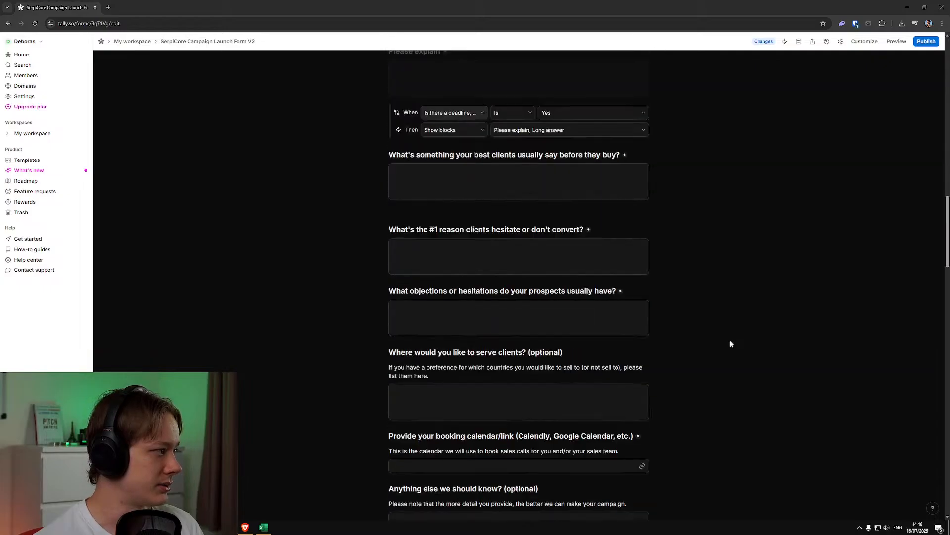
scroll(729, 342, "down", 15)
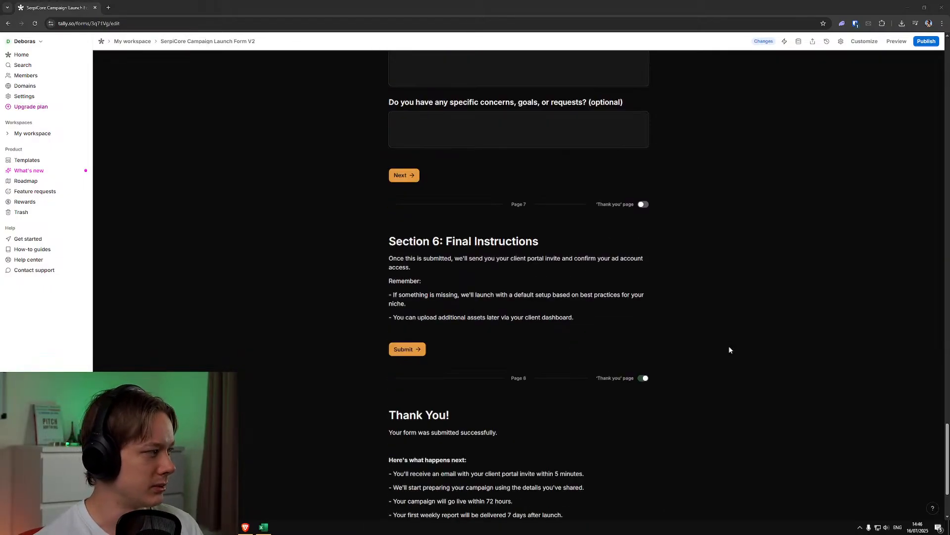
scroll(729, 349, "down", 3)
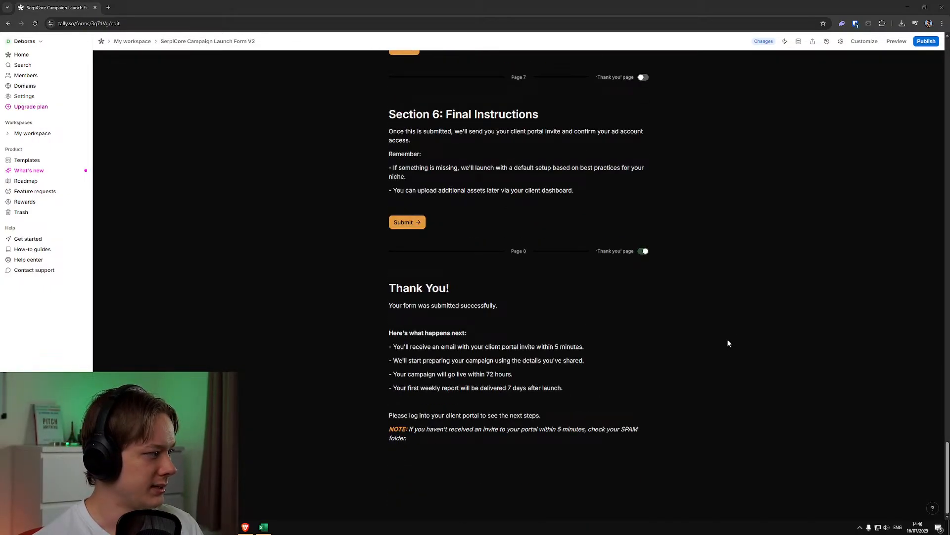
scroll(727, 343, "up", 15)
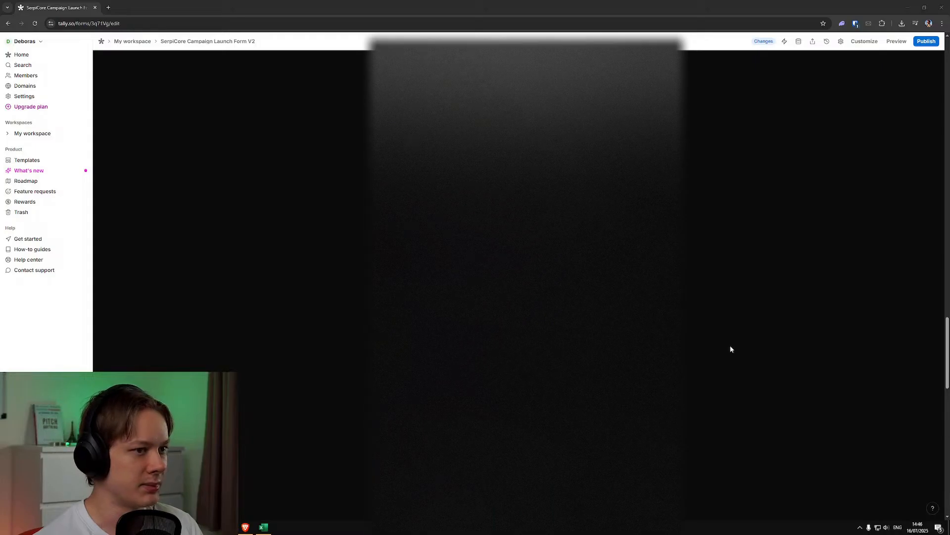
scroll(730, 352, "up", 15)
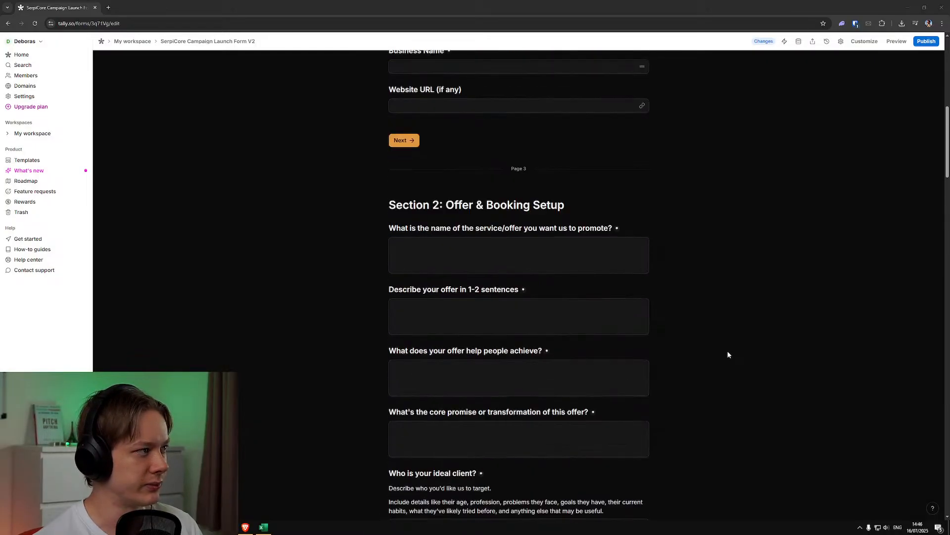
scroll(727, 354, "up", 5)
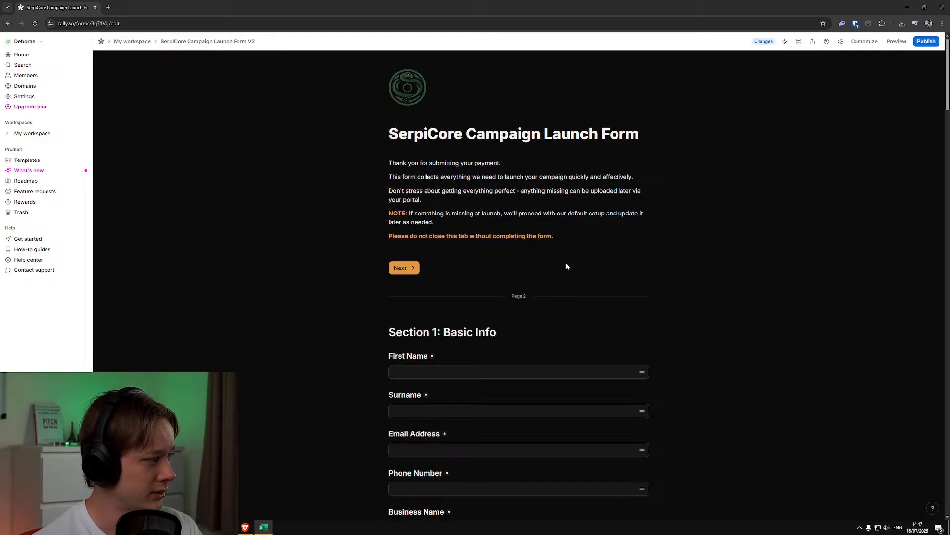
Review the form's introduction and the contact and business fields in Section 1: Basic Info
scroll(566, 267, "down", 2)
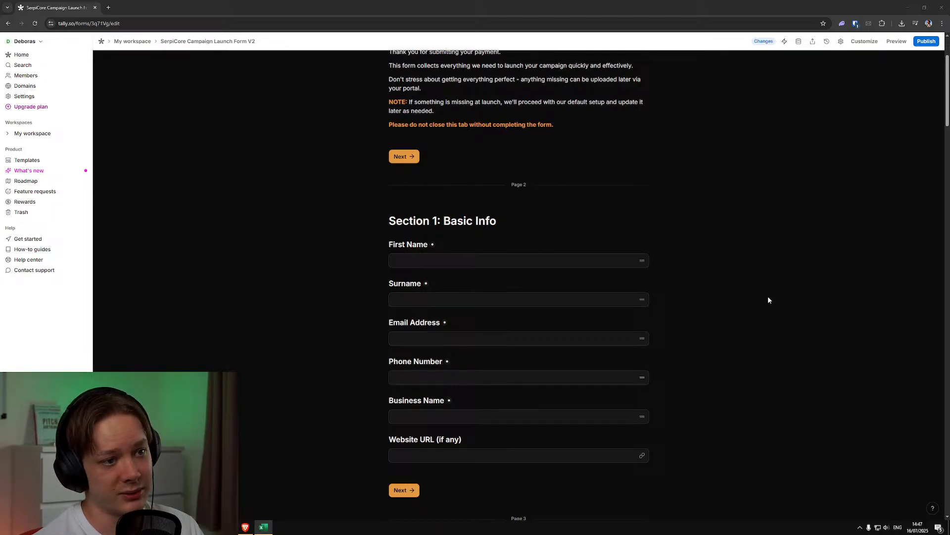
scroll(769, 299, "down", 2)
scroll(727, 291, "up", 1)
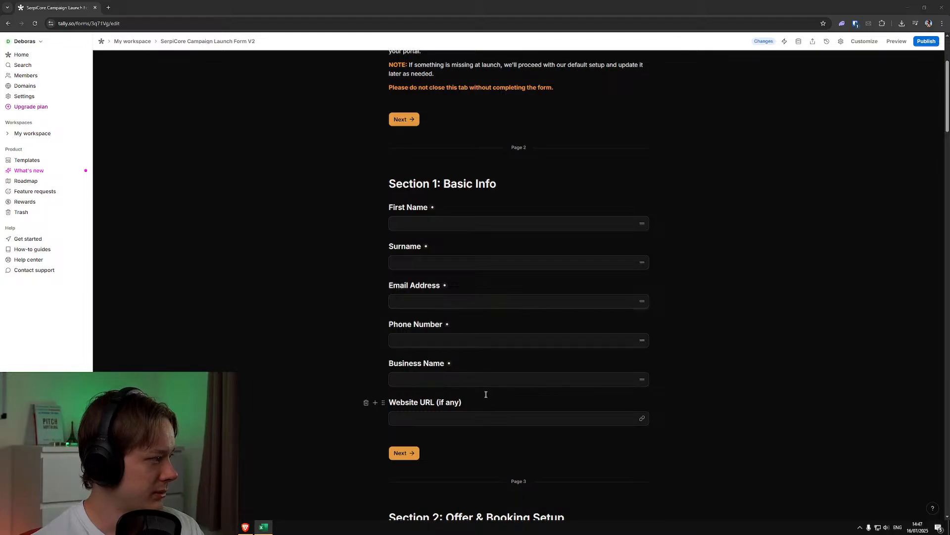
scroll(487, 389, "down", 1)
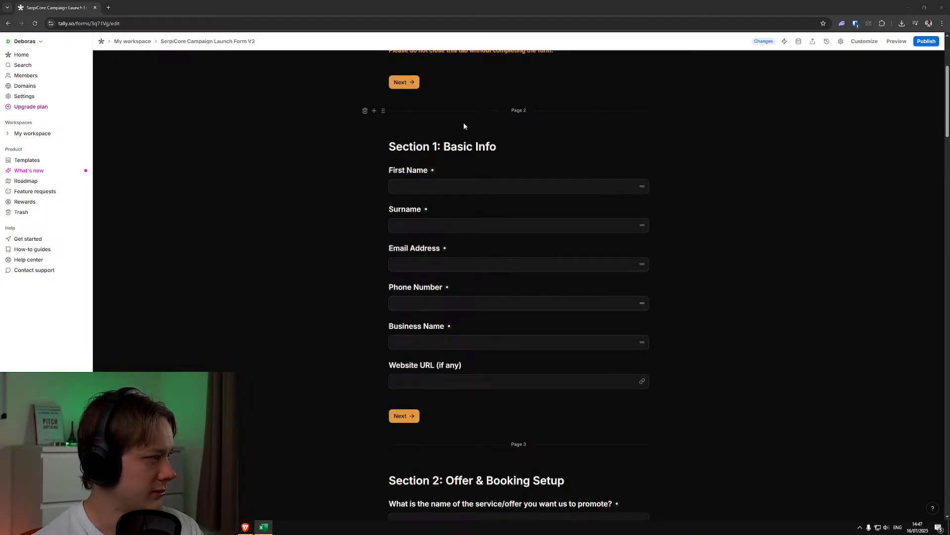
scroll(517, 346, "down", 6)
scroll(711, 332, "down", 1)
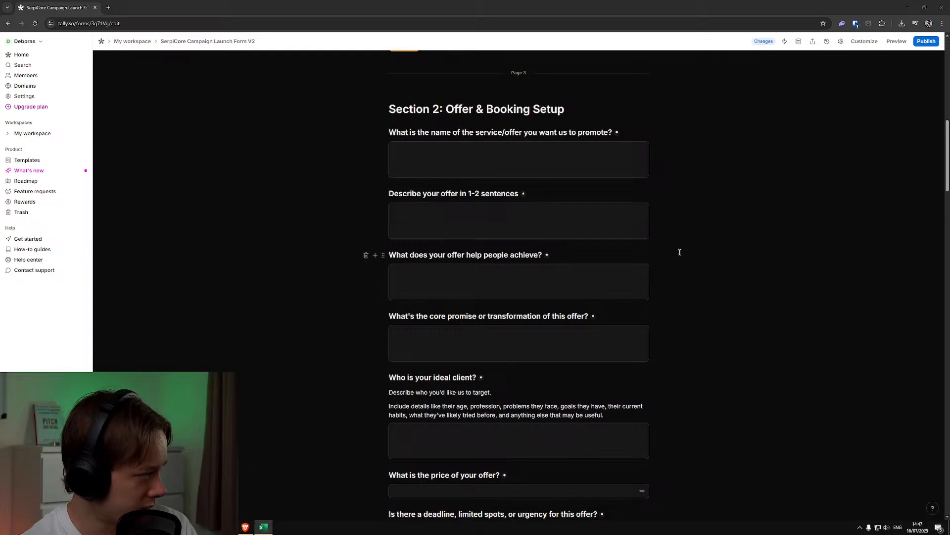
scroll(699, 251, "up", 8)
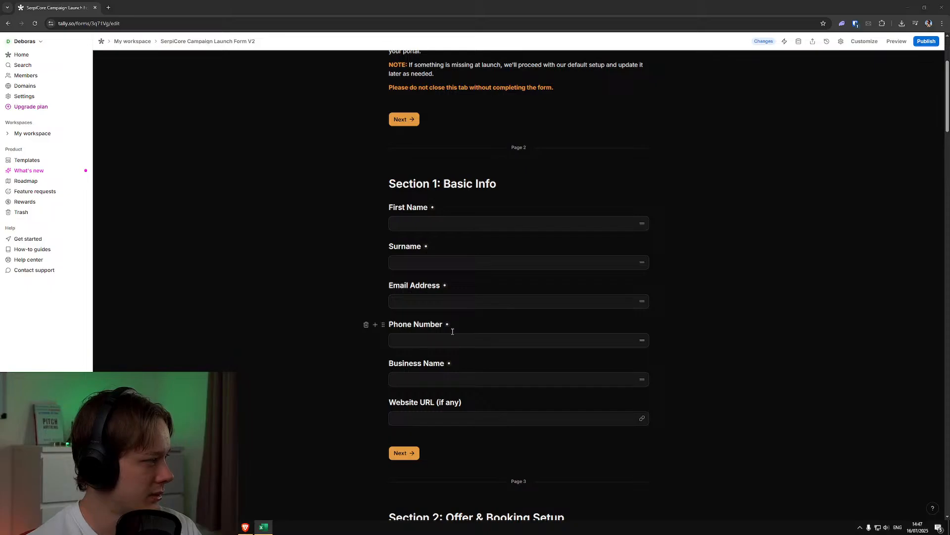
scroll(457, 412, "up", 3)
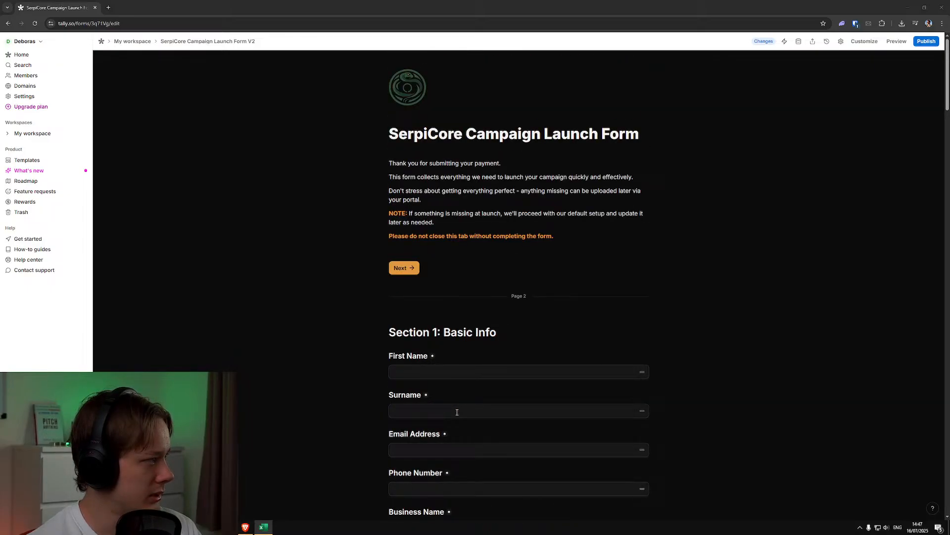
Read through the Section 2: Offer & Booking Setup questions, including the conditional logic for the deadline question
scroll(456, 412, "down", 10)
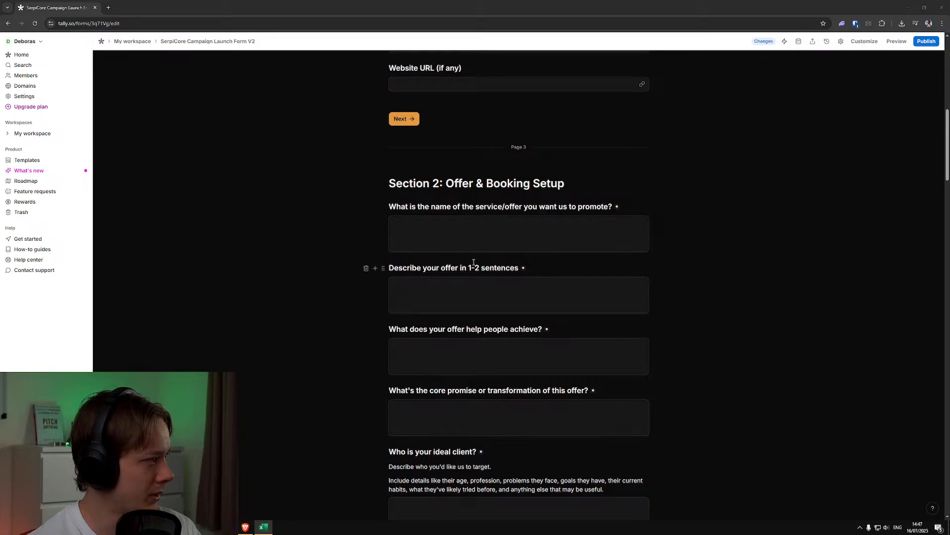
scroll(474, 270, "down", 1)
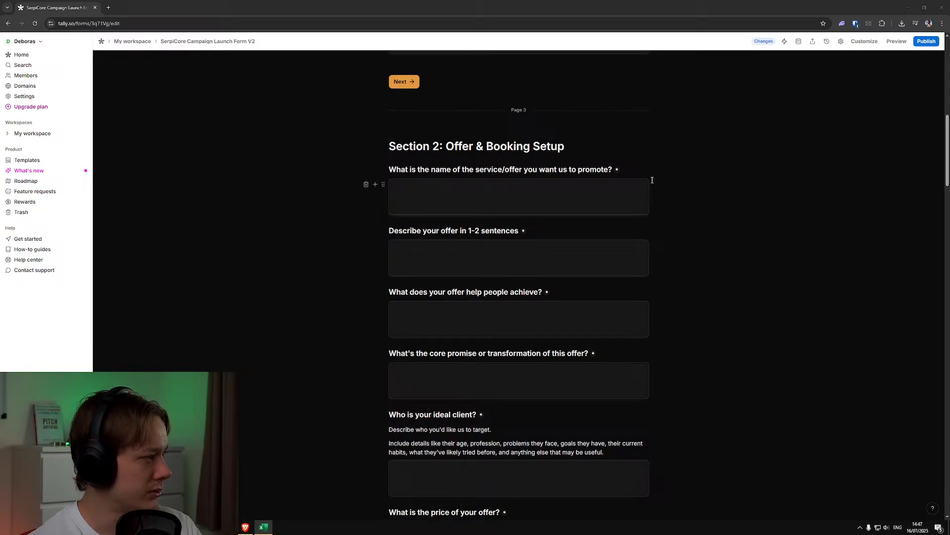
scroll(672, 187, "down", 1)
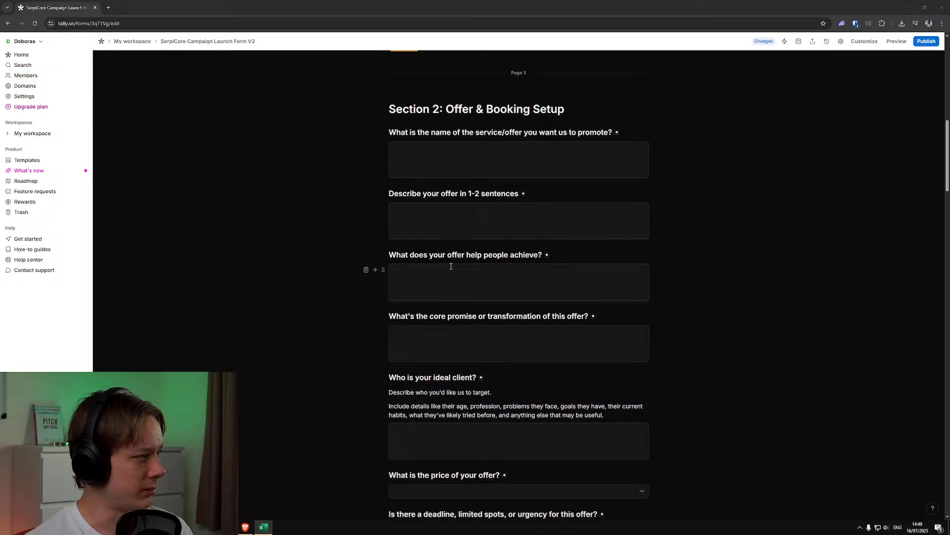
scroll(452, 266, "down", 2)
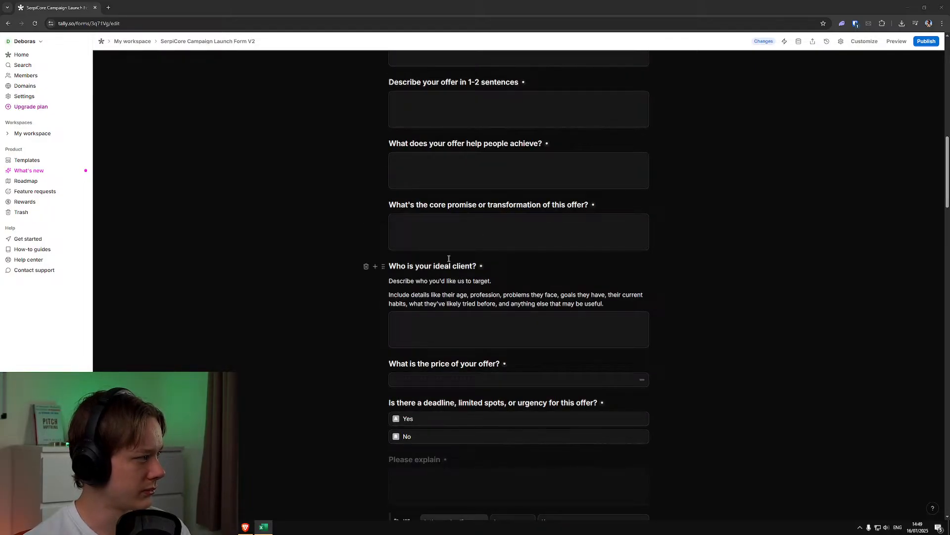
scroll(448, 258, "down", 1)
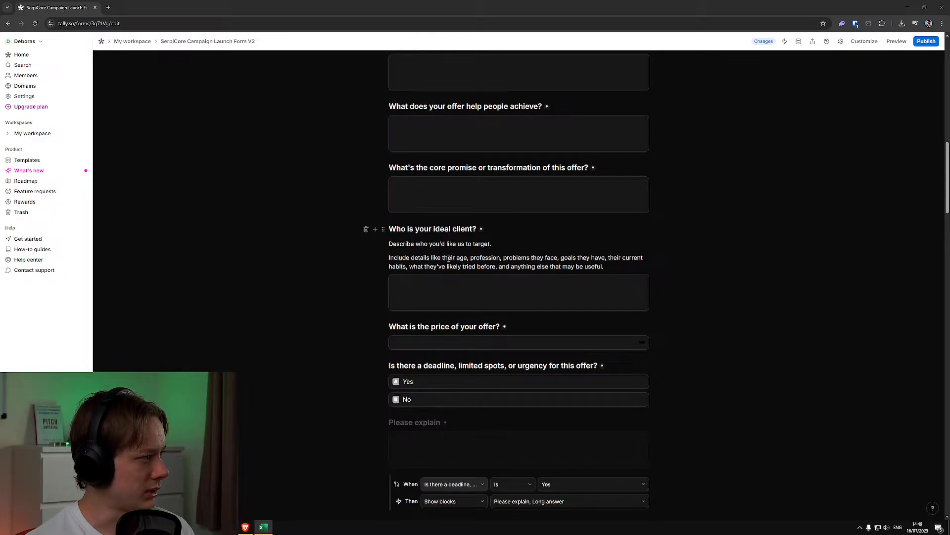
scroll(448, 258, "down", 3)
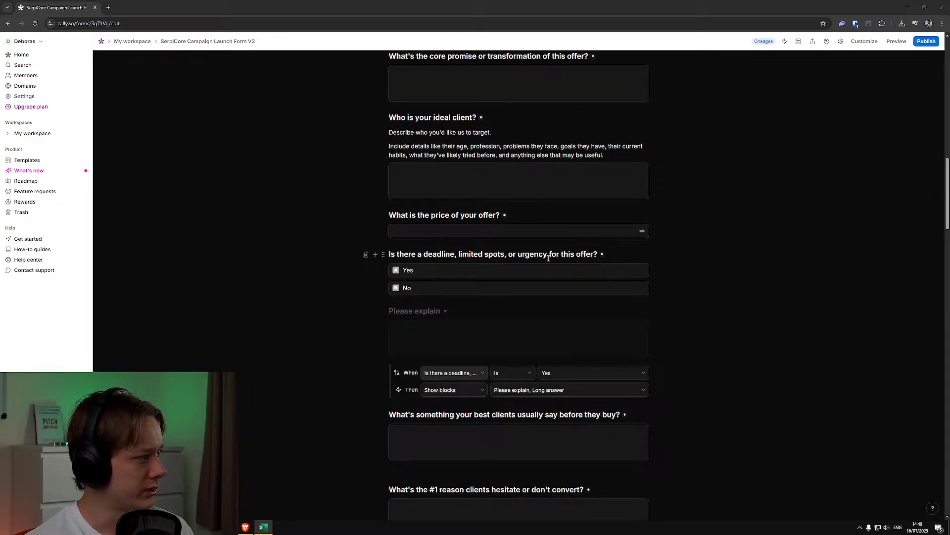
scroll(515, 267, "down", 2)
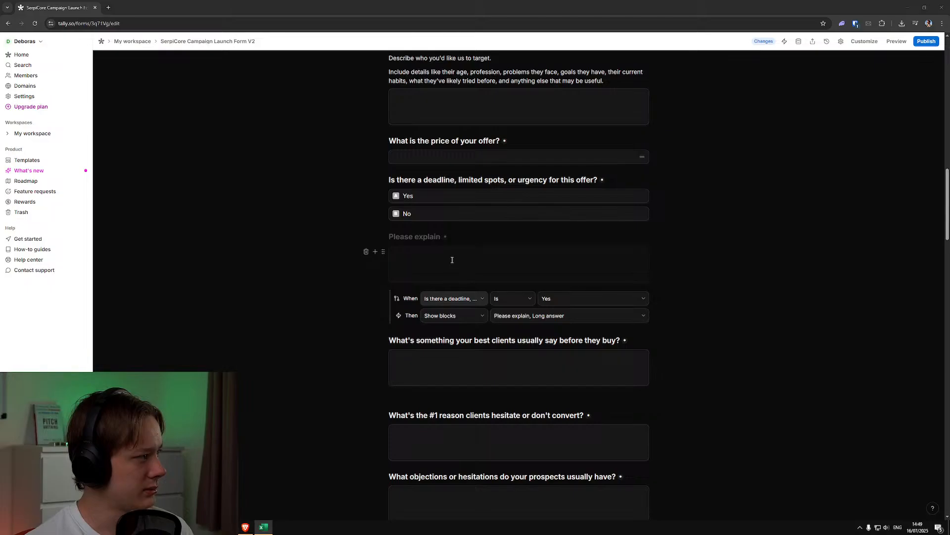
scroll(468, 254, "down", 2)
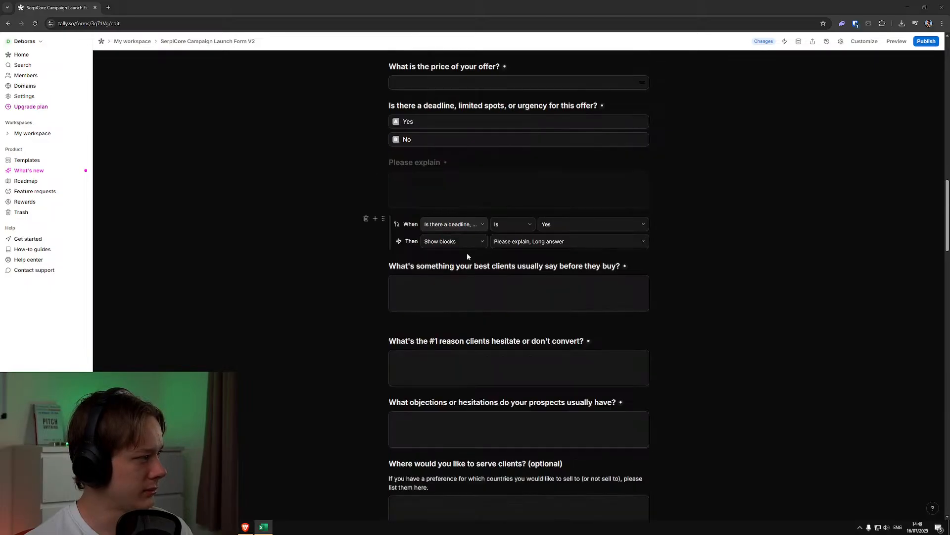
scroll(468, 255, "down", 1)
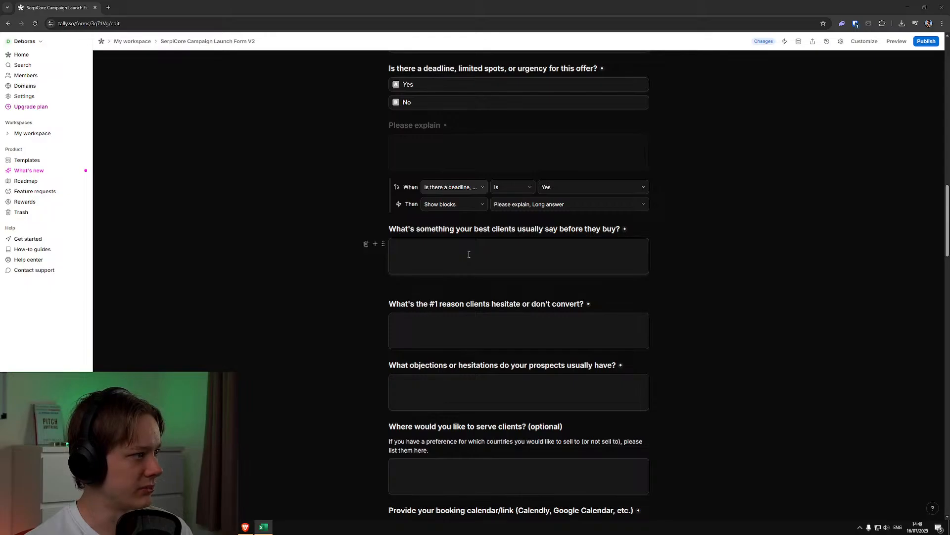
scroll(468, 254, "down", 1)
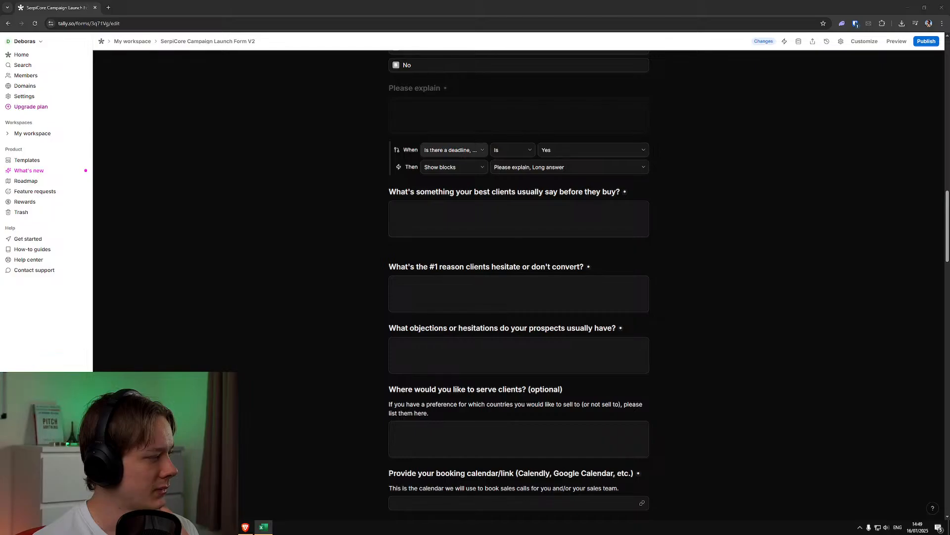
Reword the "best clients" question to "What do your clients say is the main reason they buy from you?" and remove the blank line below it
left_click(466, 192)
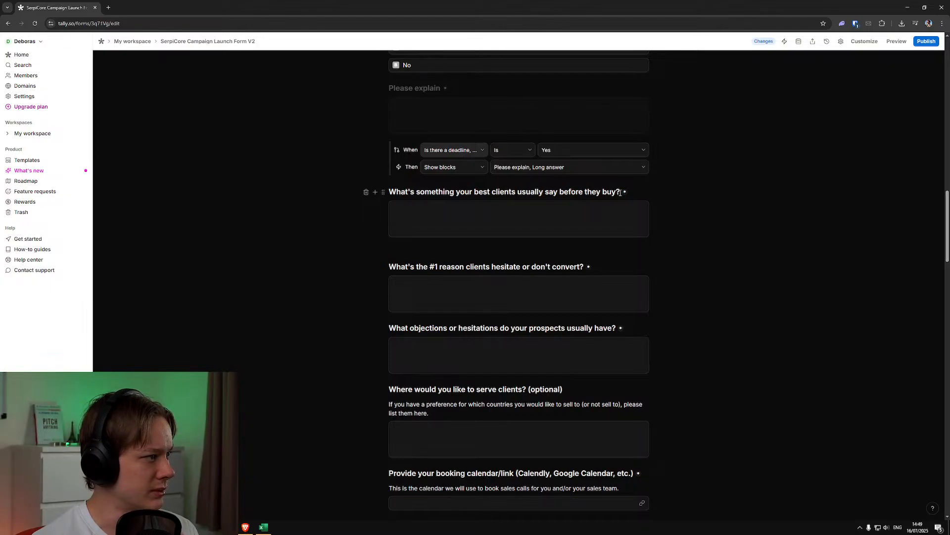
left_click_drag(620, 192, 406, 192)
key("BackSpace")
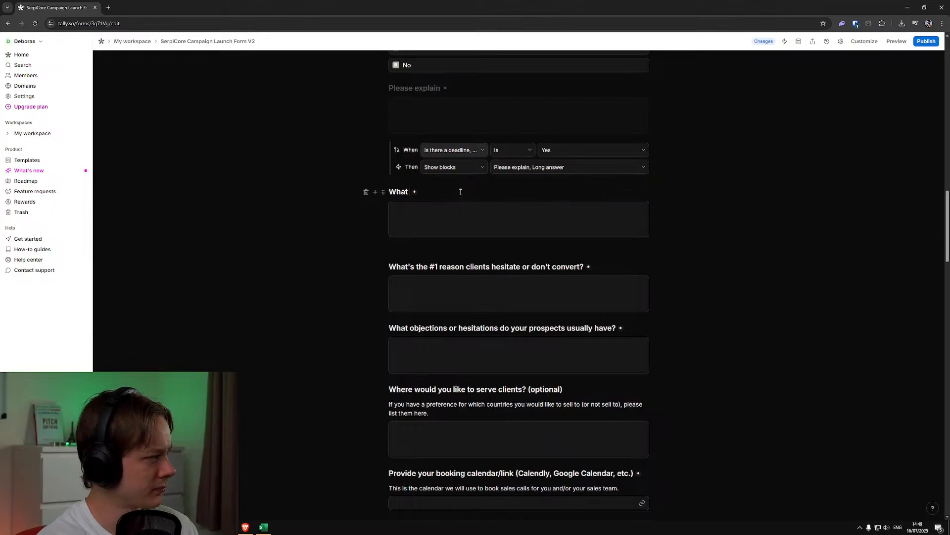
type("do your c")
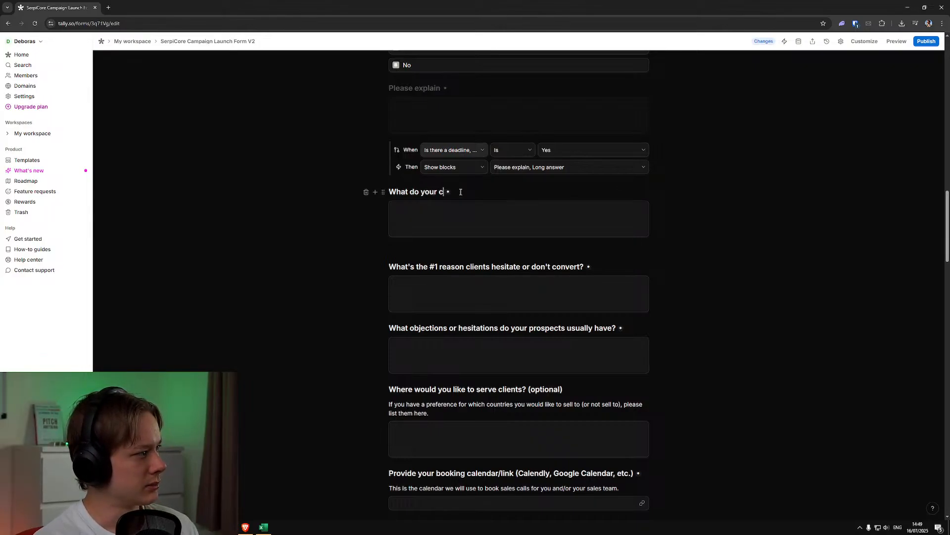
type("lients say is the main re")
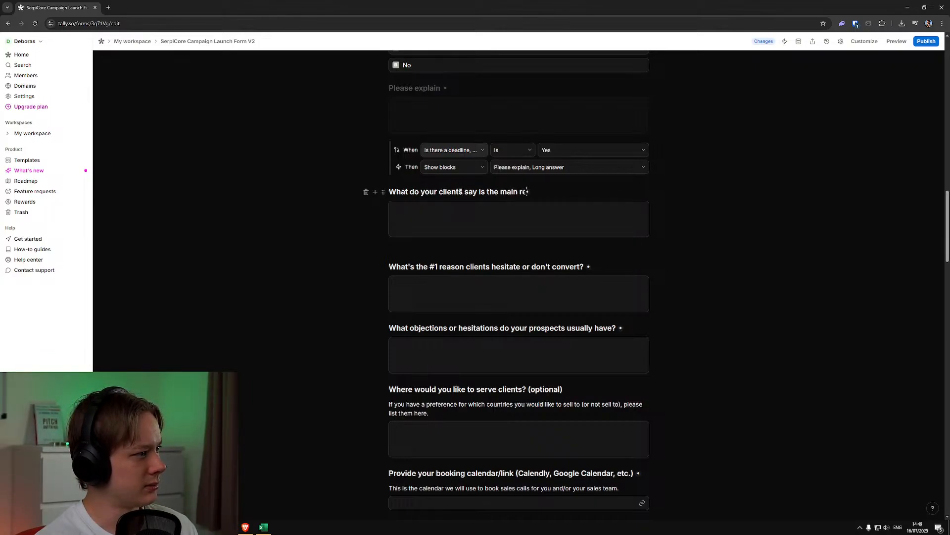
type("ason they buy from you?")
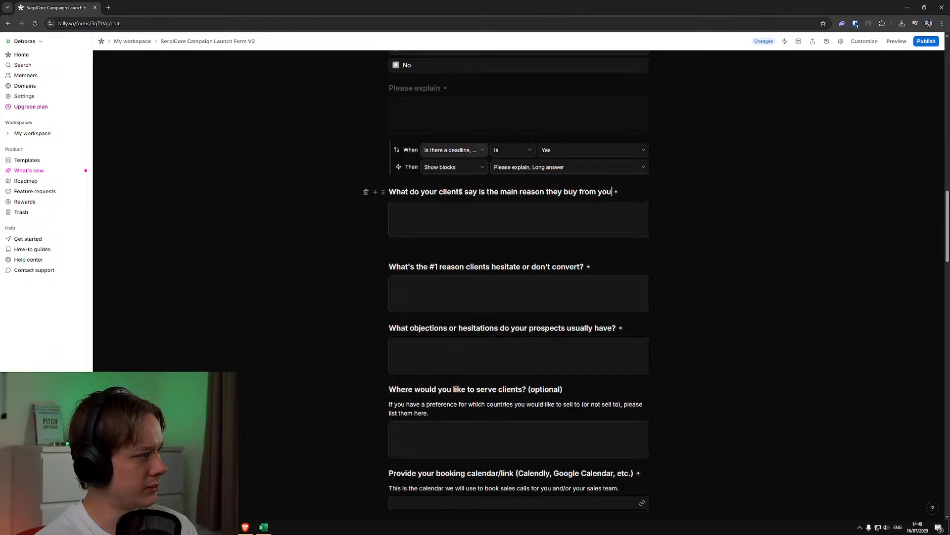
left_click(374, 237)
key("BackSpace")
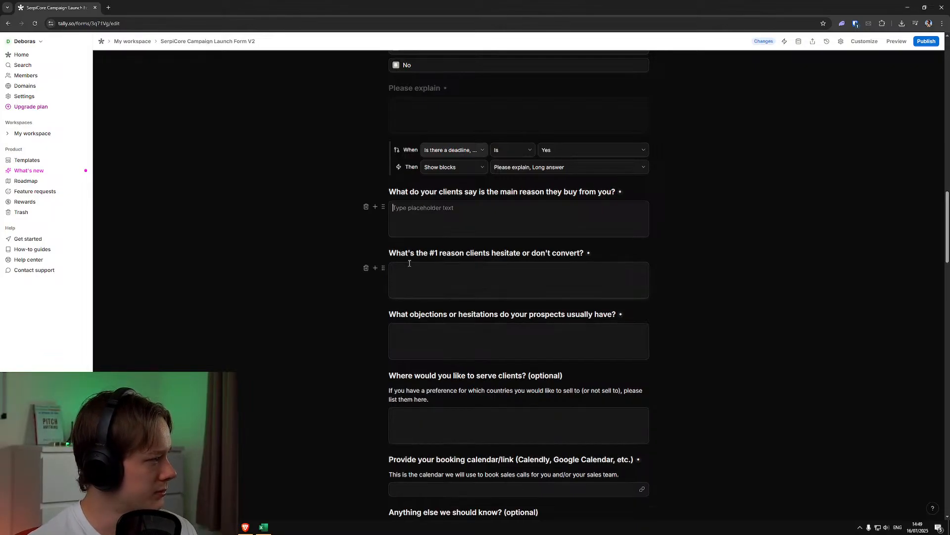
Publish the edited SerpiCore Campaign Launch Form V2
key("alt+Tab")
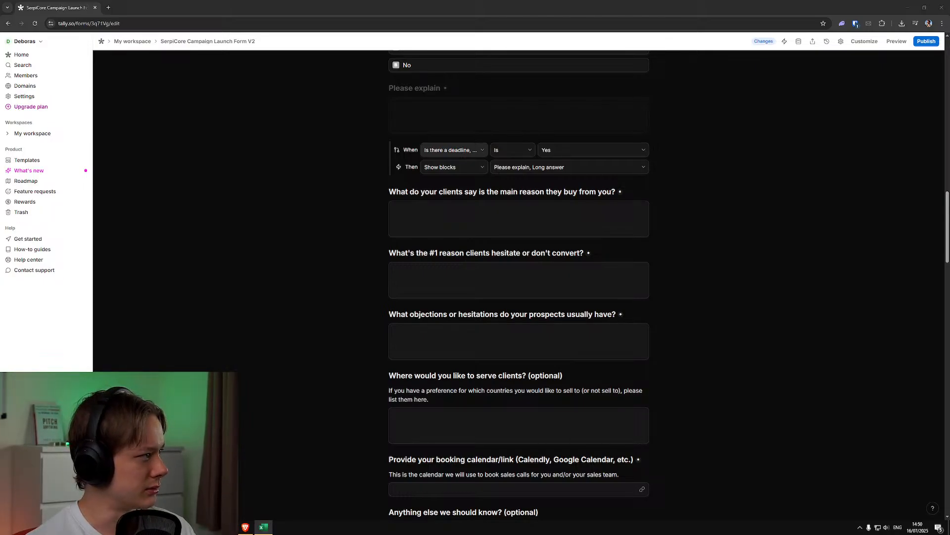
left_click(893, 164)
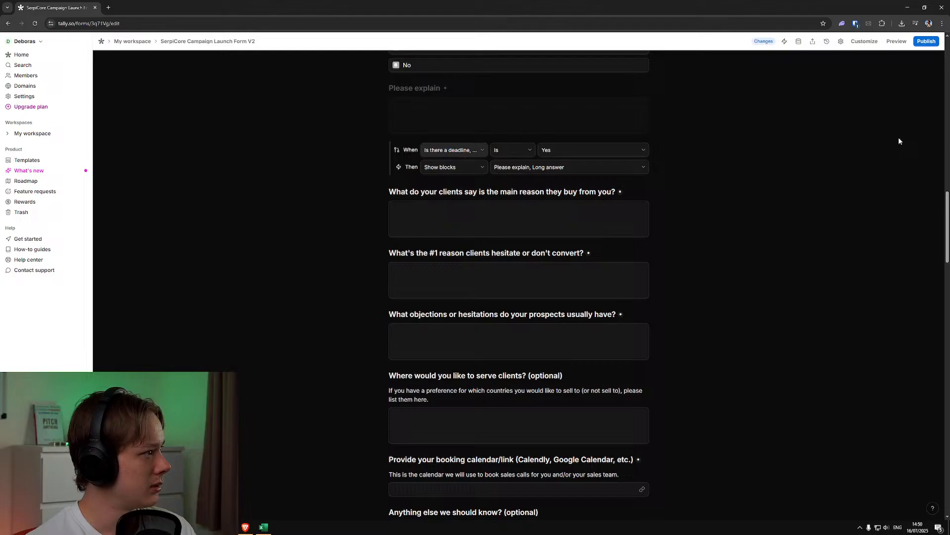
left_click(924, 44)
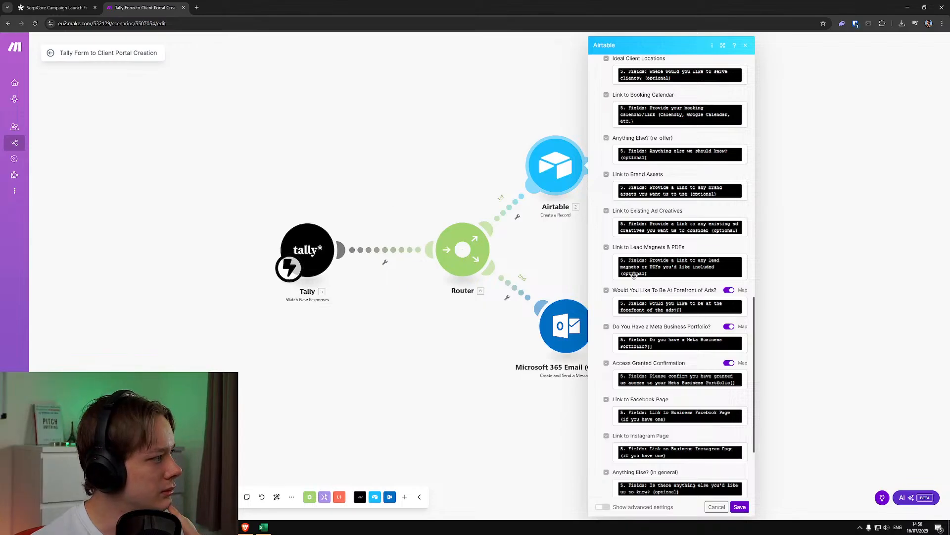
Check the Airtable field mappings in the Make scenario "Tally Form to Client Portal Creation" and compare the scenario with the Tally form
scroll(627, 273, "up", 1)
left_click(396, 136)
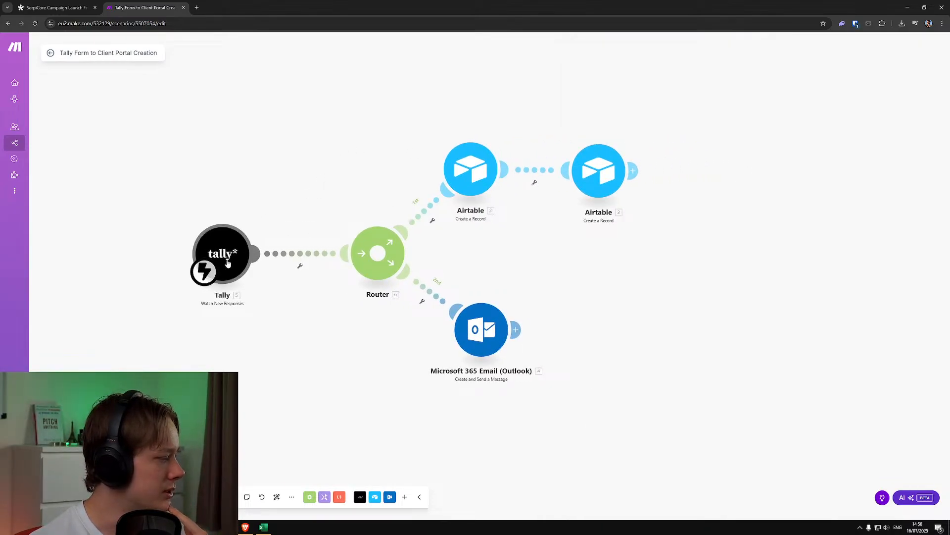
left_click(84, 4)
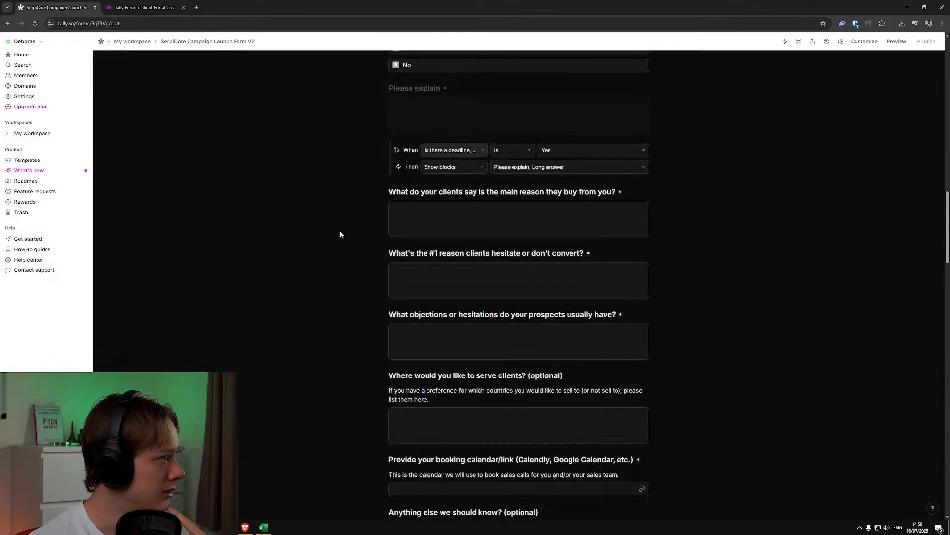
left_click(122, 7)
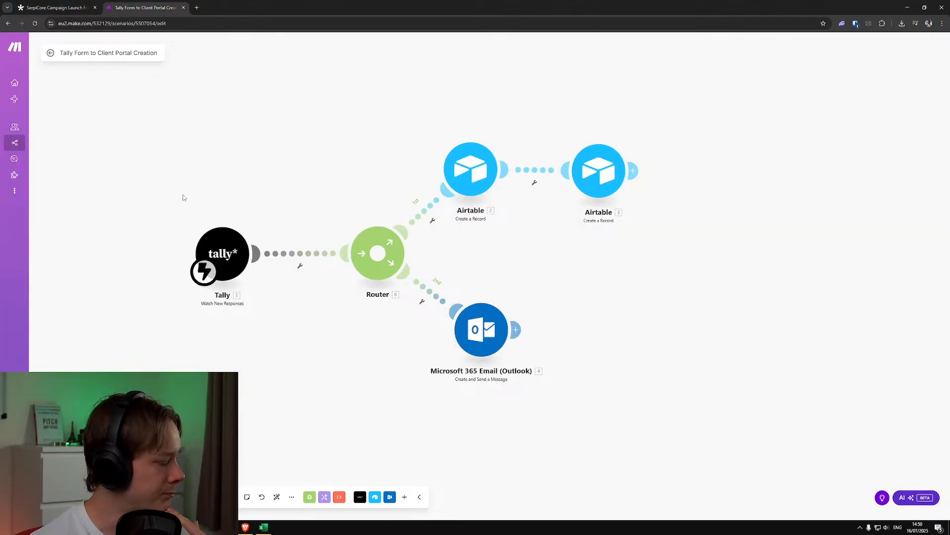
left_click(69, 8)
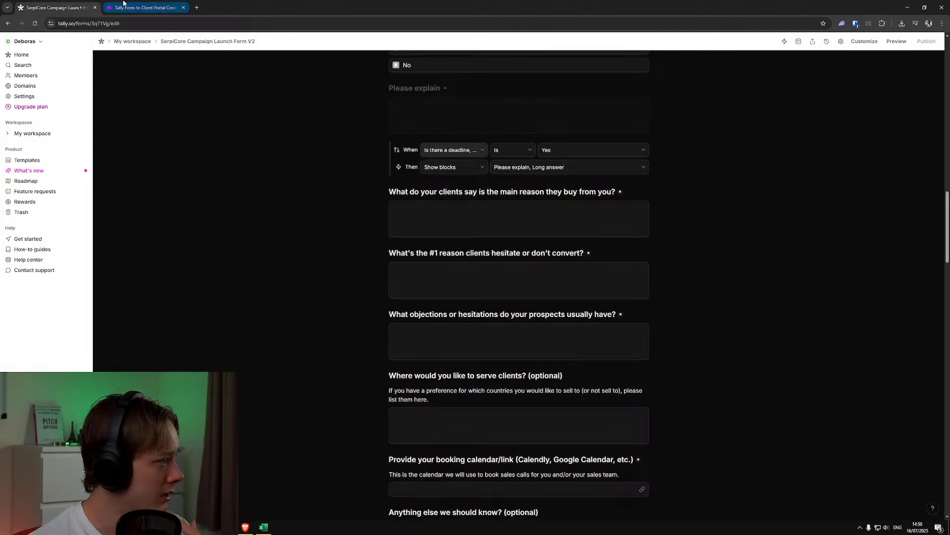
Switch to the Make scenario "Tally Form to Client Portal Creation" and refresh the table list in the first Airtable module
left_click(124, 4)
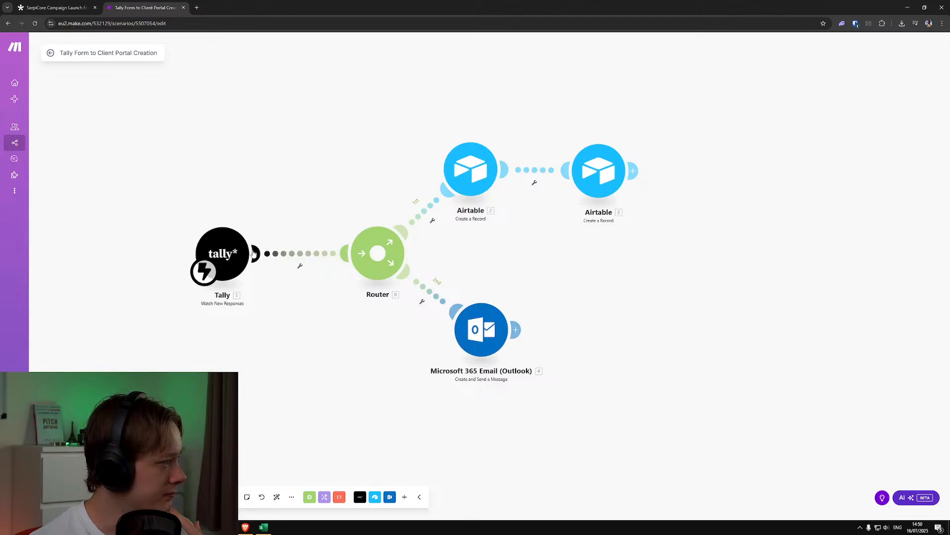
left_click_drag(572, 279, 524, 283)
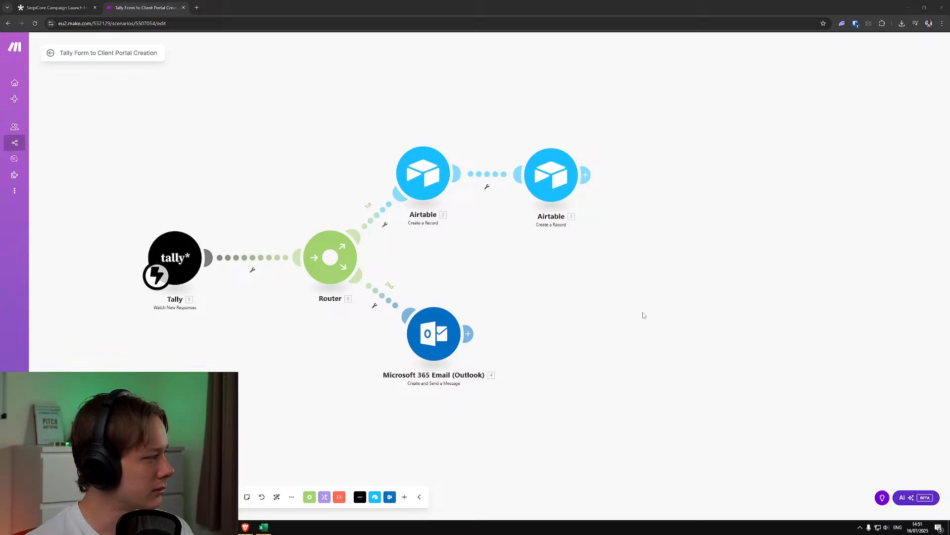
left_click(538, 298)
left_click(411, 181)
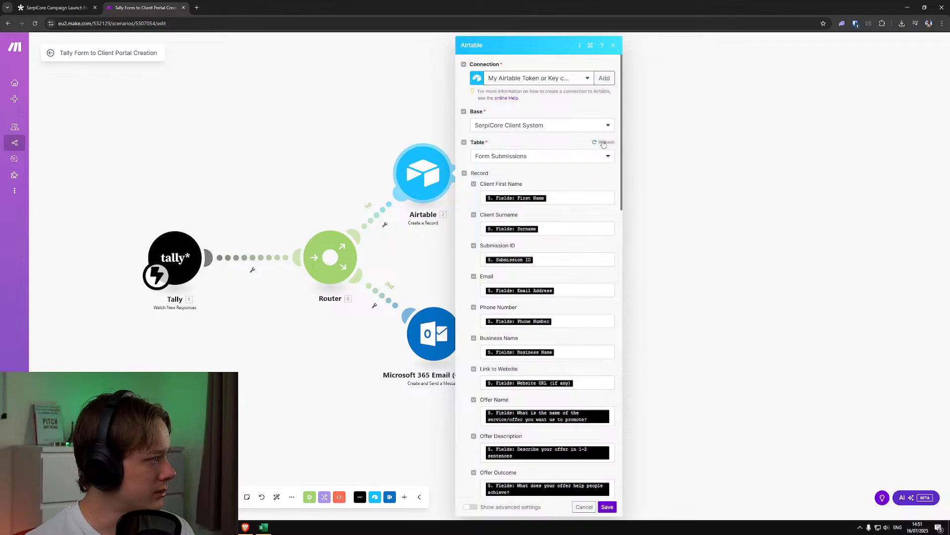
left_click(603, 143)
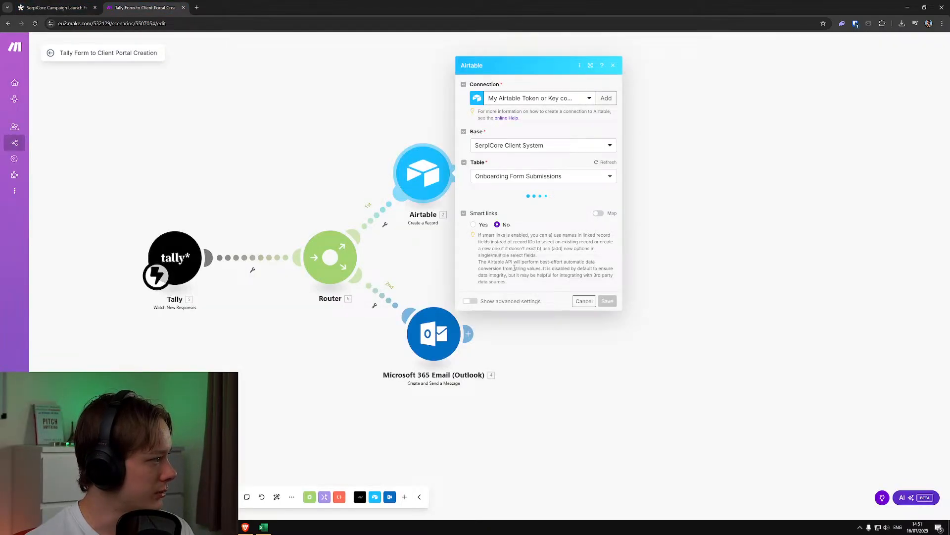
Check the Tally mapping of the "What Do Best Clients Say About Offer?" field and the answers available for mapping
scroll(544, 313, "down", 15)
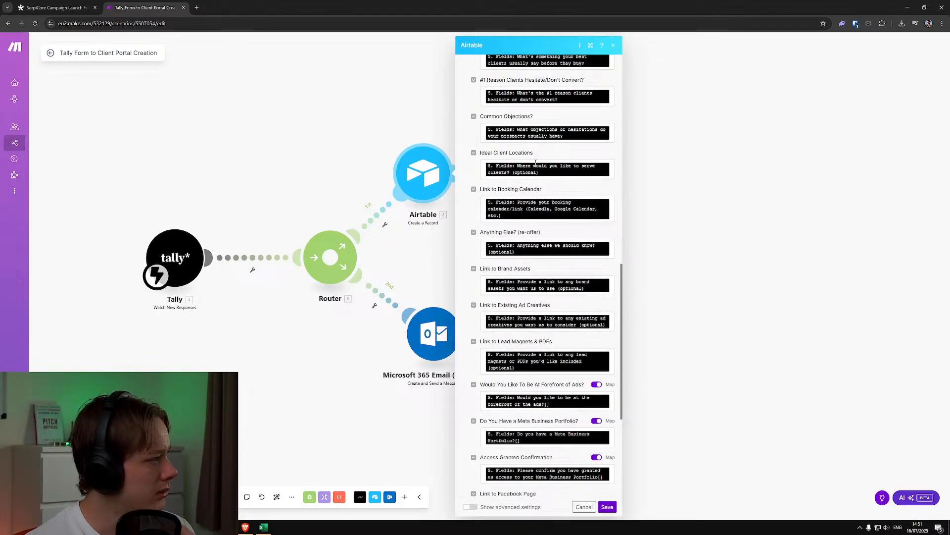
scroll(537, 163, "up", 4)
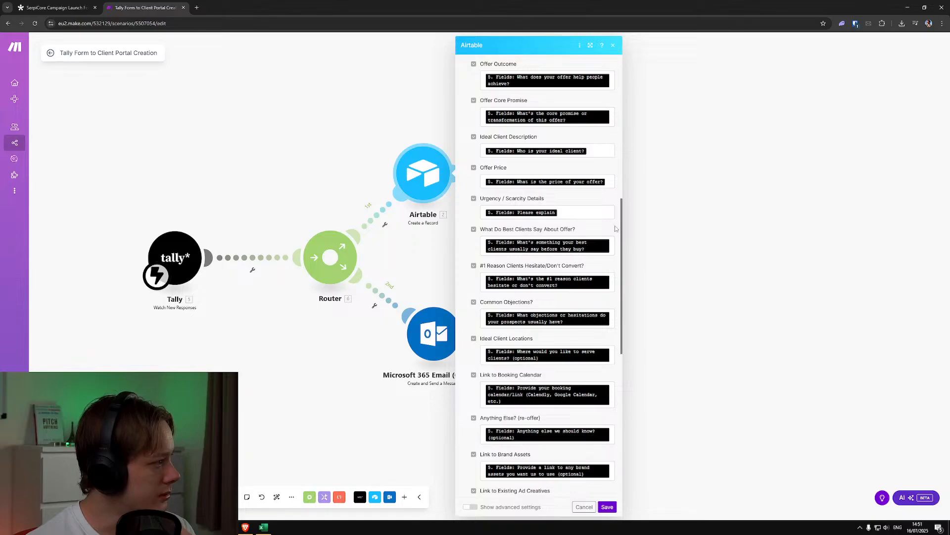
left_click(611, 249)
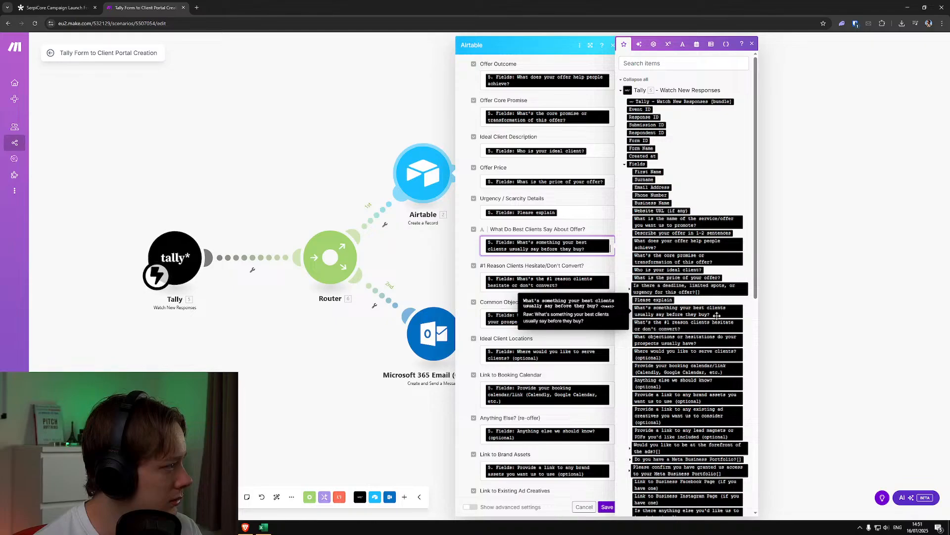
left_click(778, 304)
left_click(66, 6)
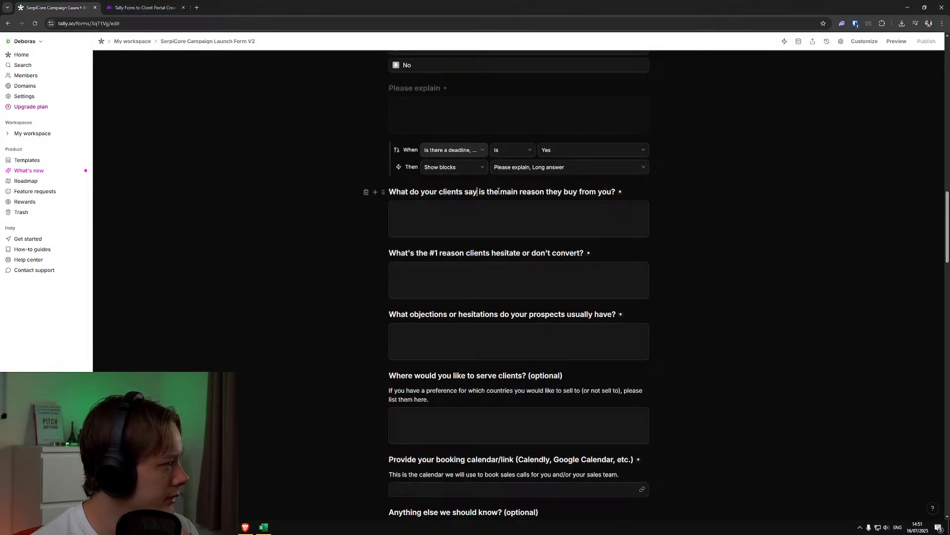
left_click(375, 192)
left_click(322, 192)
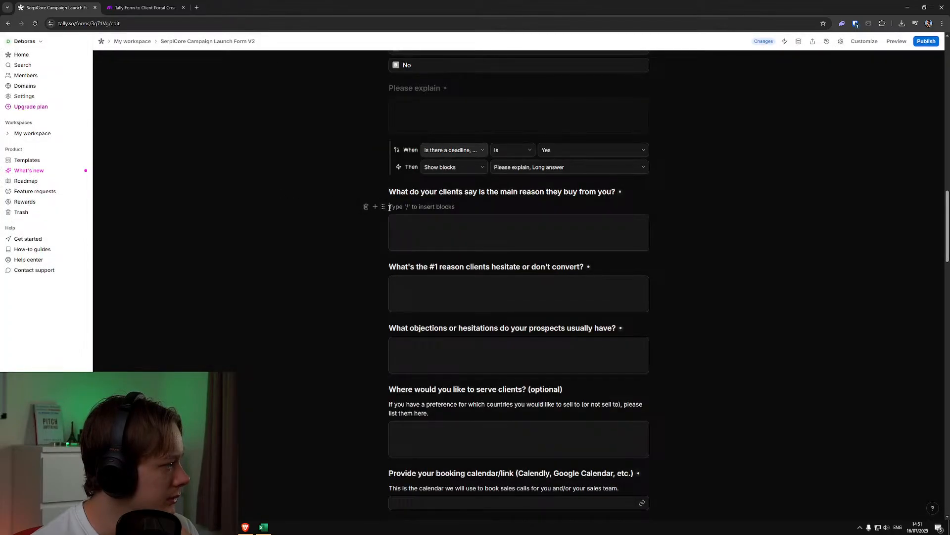
key("BackSpace")
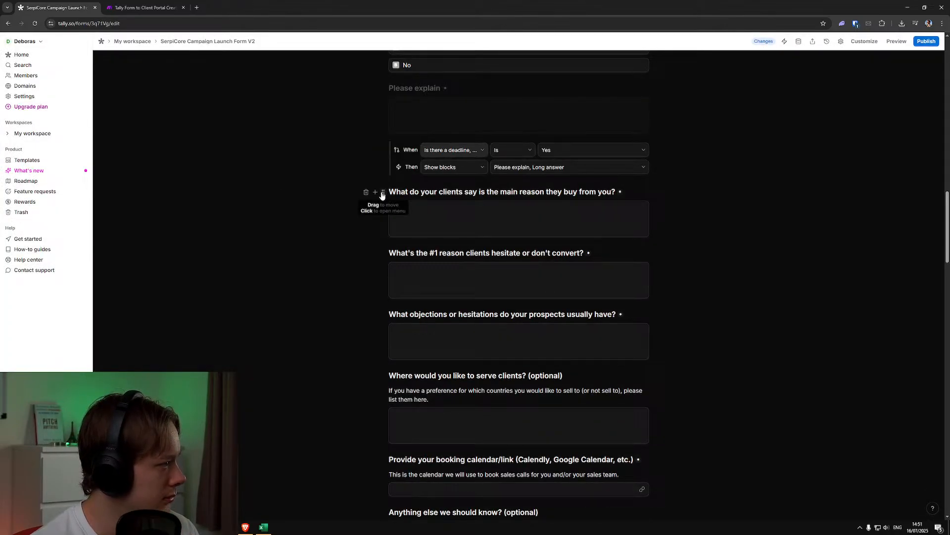
left_click(382, 192)
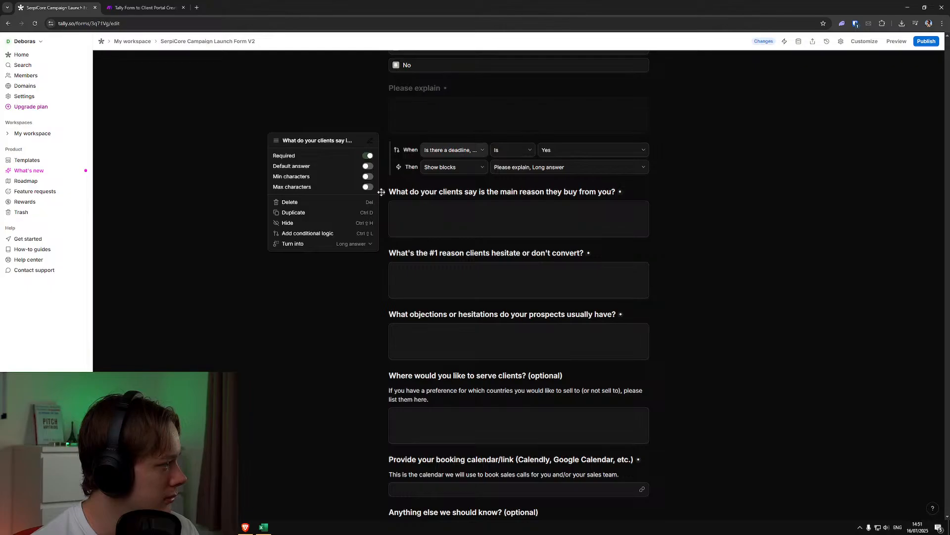
left_click(705, 222)
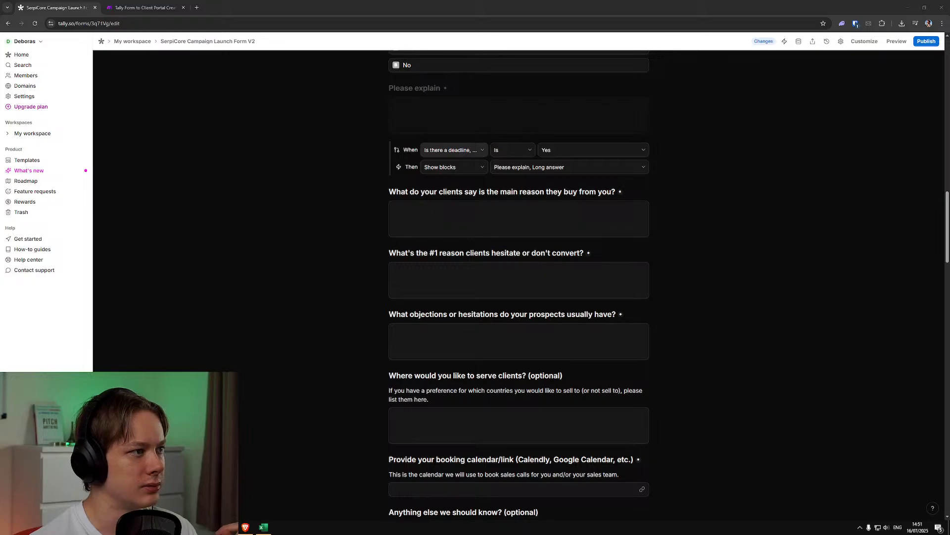
In Airtable's Onboarding Form Submissions table, rename the "What Do Best Clients Say About Offer?" field as "Main Reason Clients Buy From you?"
left_click_drag(949, 99, 207, 5)
scroll(403, 518, "right", 3)
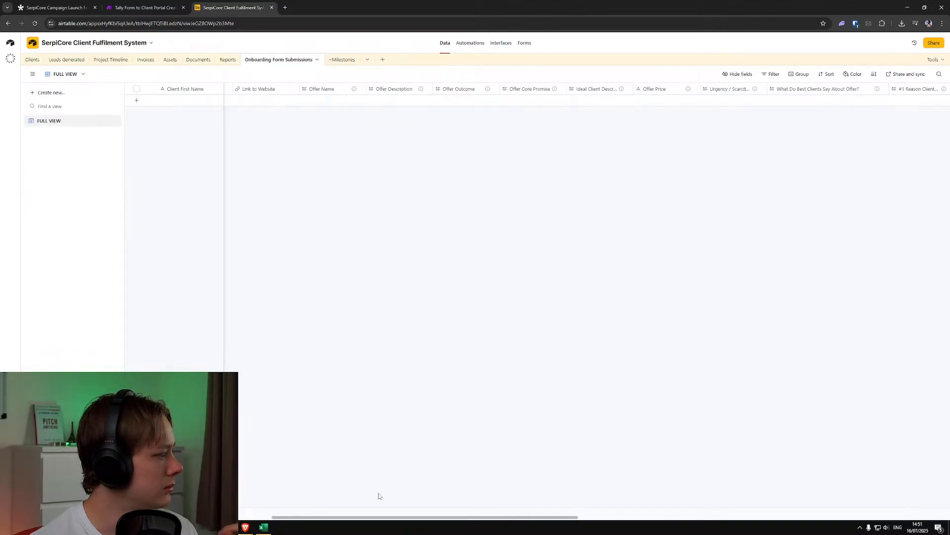
left_click_drag(385, 517, 544, 519)
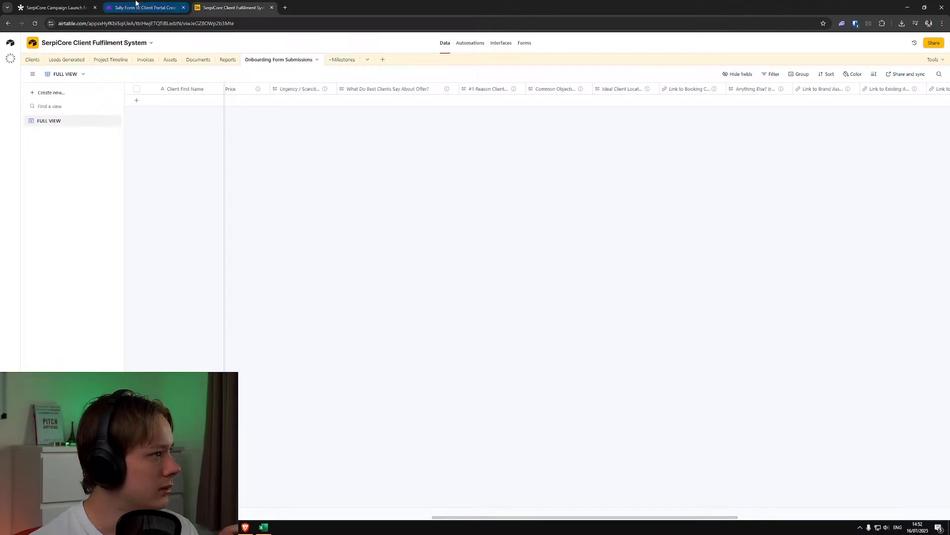
left_click(71, 7)
left_click(240, 6)
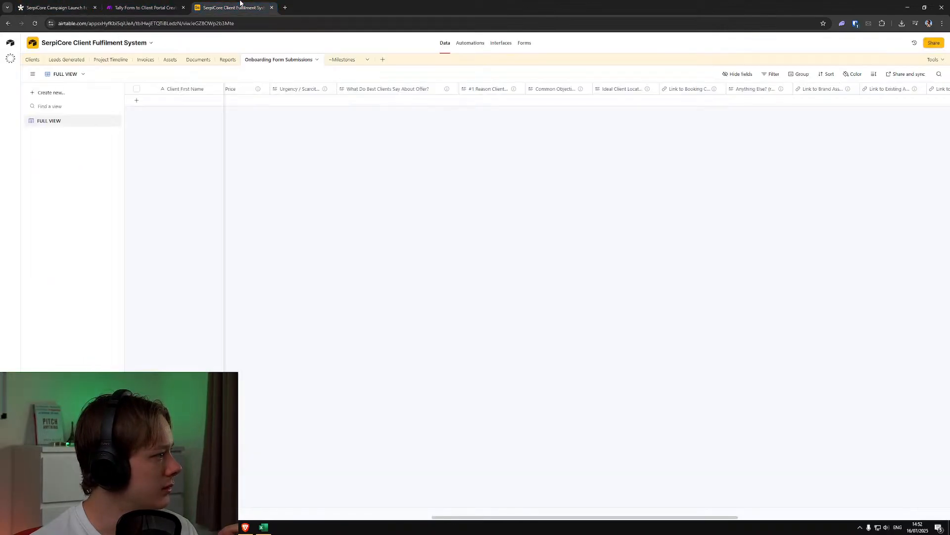
double_click(382, 90)
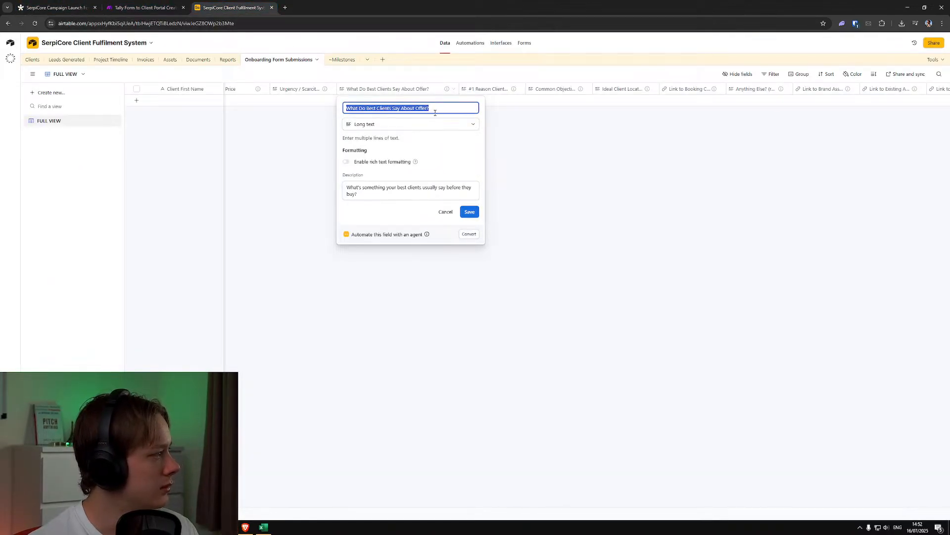
type("Main ")
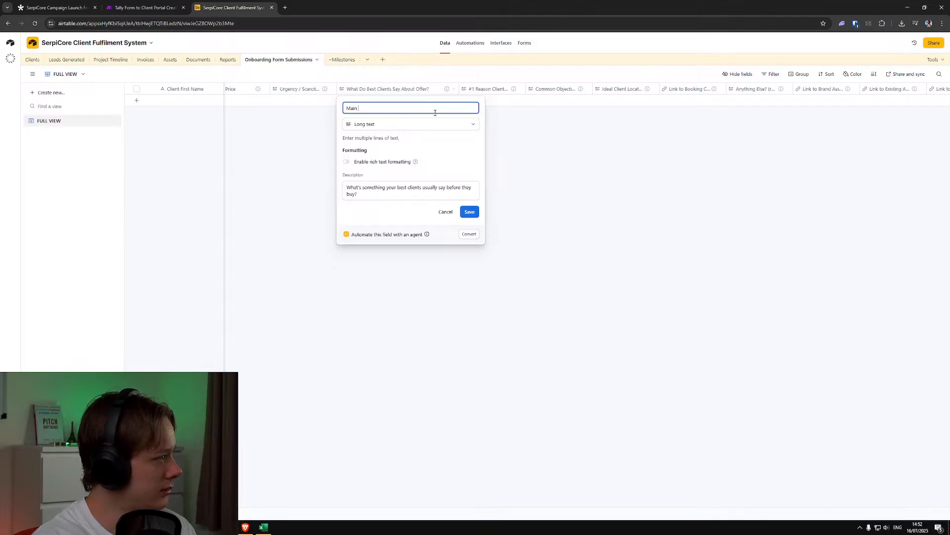
type("Reason Clinets")
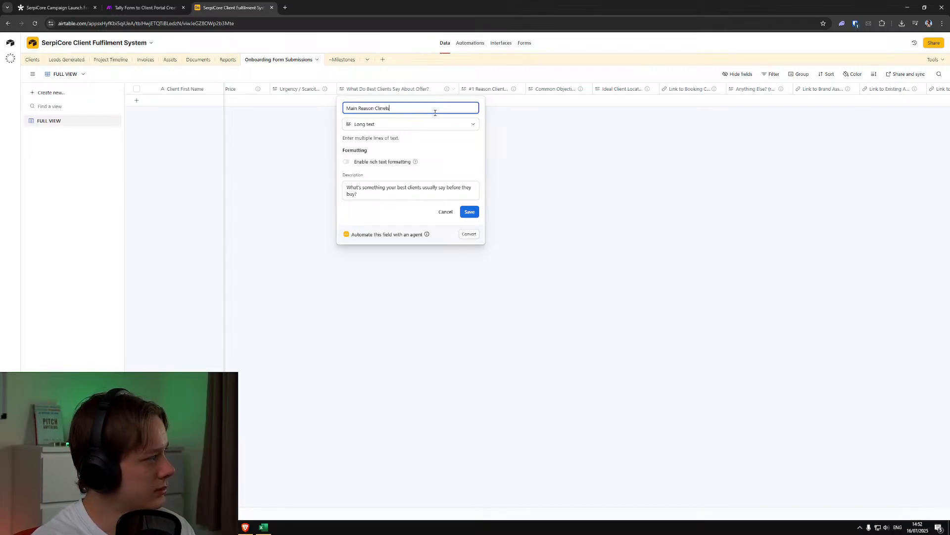
type("nts Buy From you?")
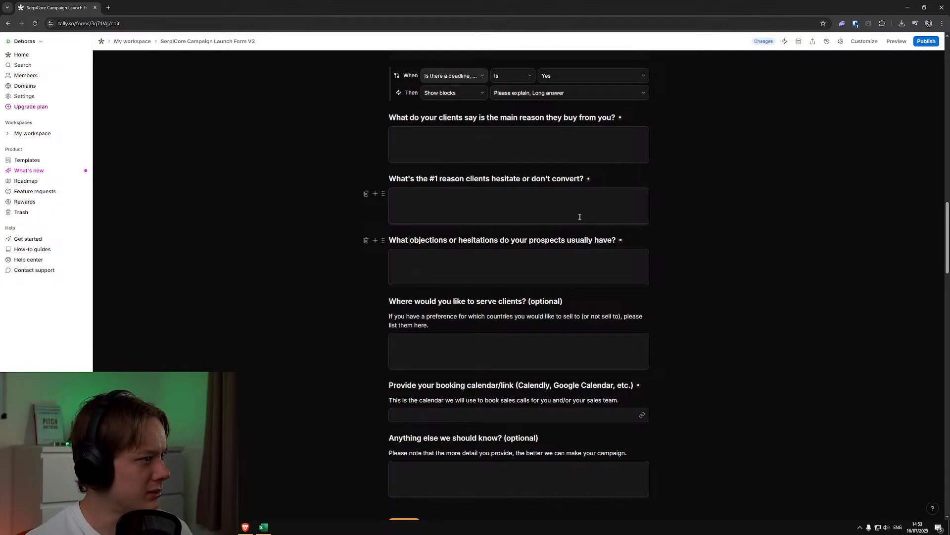
Review the Tally form's questions and section structure from the introduction through Section 3: Brand & Funnel Assets
key("alt+Tab")
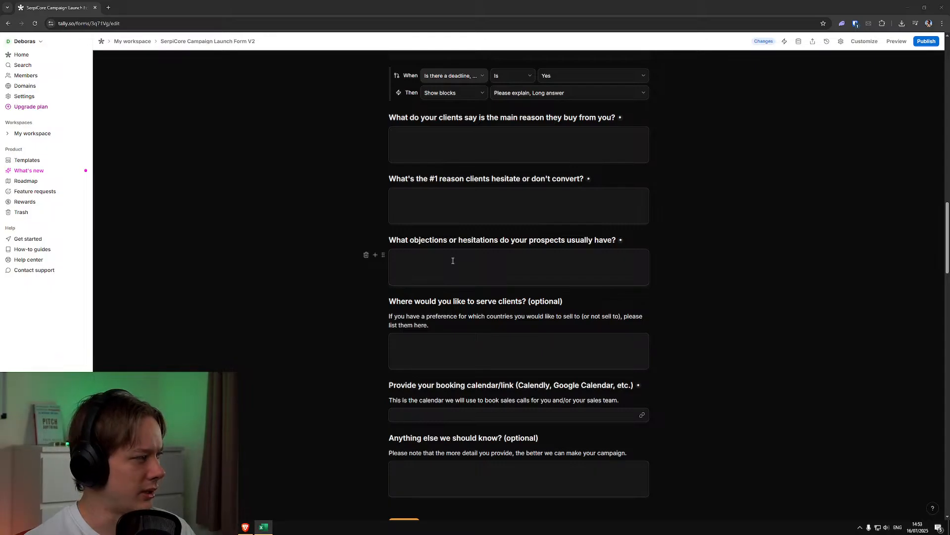
scroll(453, 261, "down", 2)
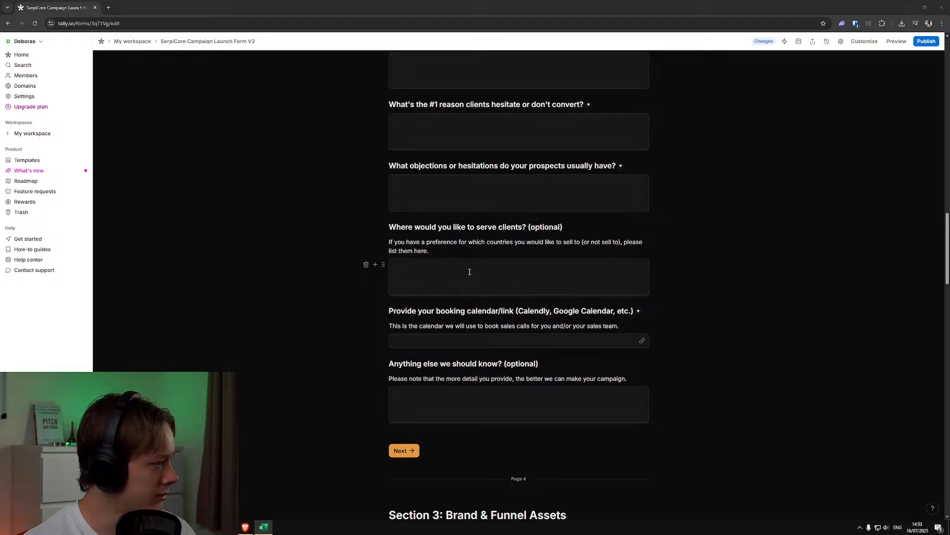
scroll(467, 283, "down", 1)
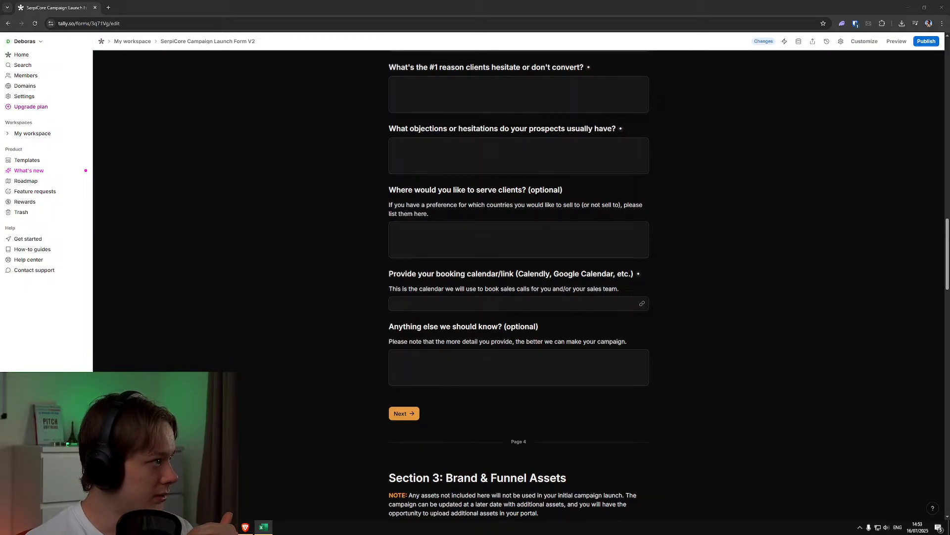
scroll(694, 400, "down", 5)
scroll(576, 371, "up", 15)
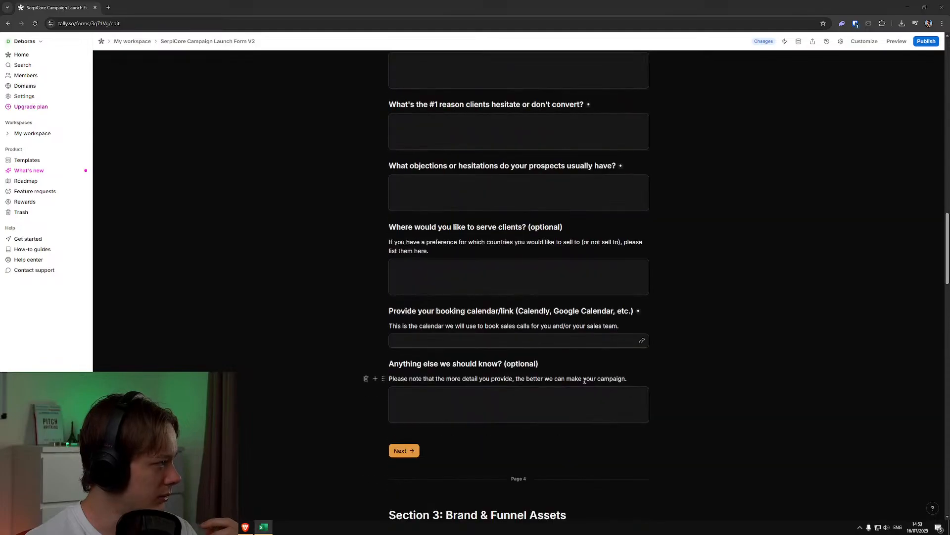
scroll(569, 373, "up", 6)
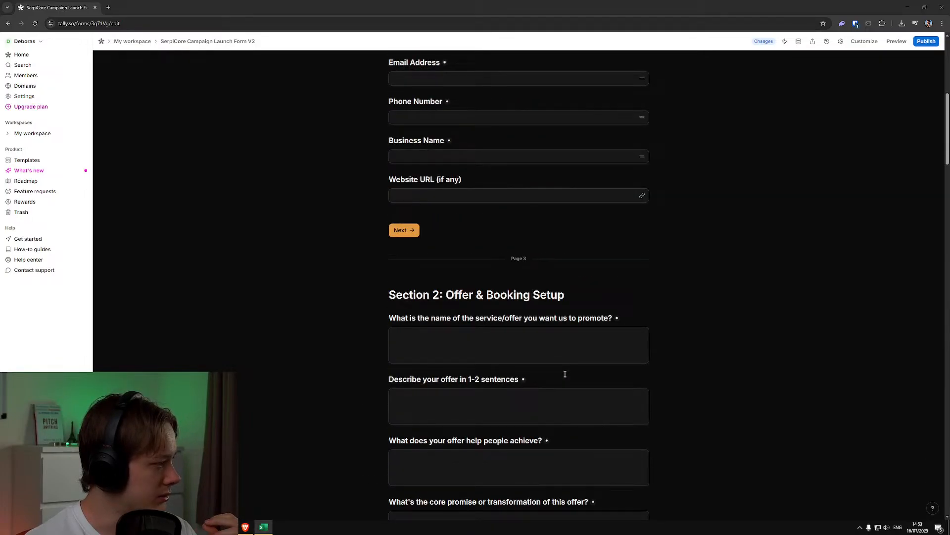
scroll(567, 372, "up", 6)
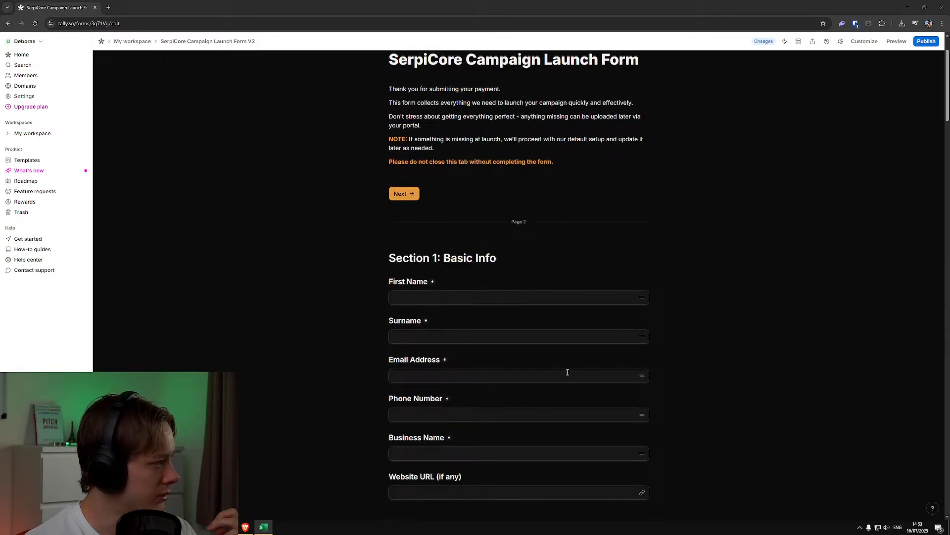
scroll(568, 372, "down", 15)
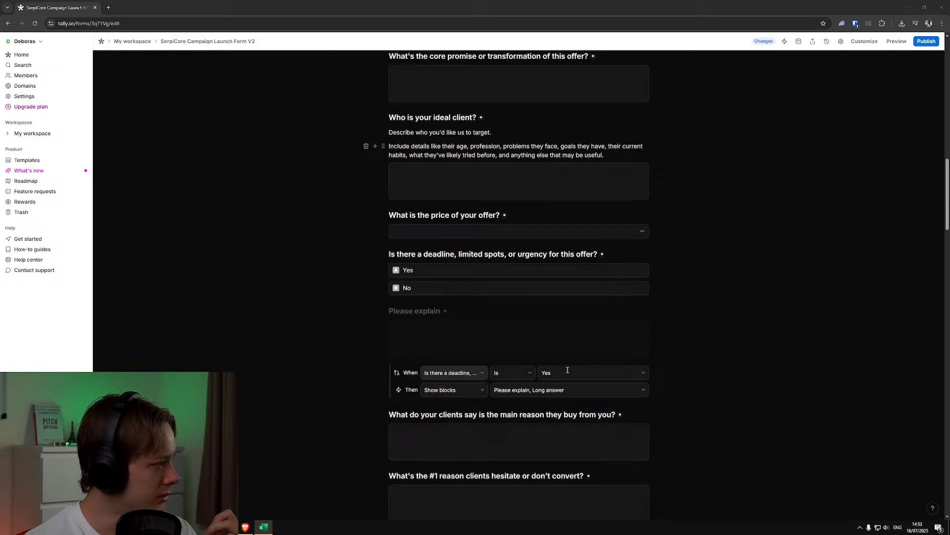
scroll(567, 370, "down", 10)
scroll(521, 369, "down", 20)
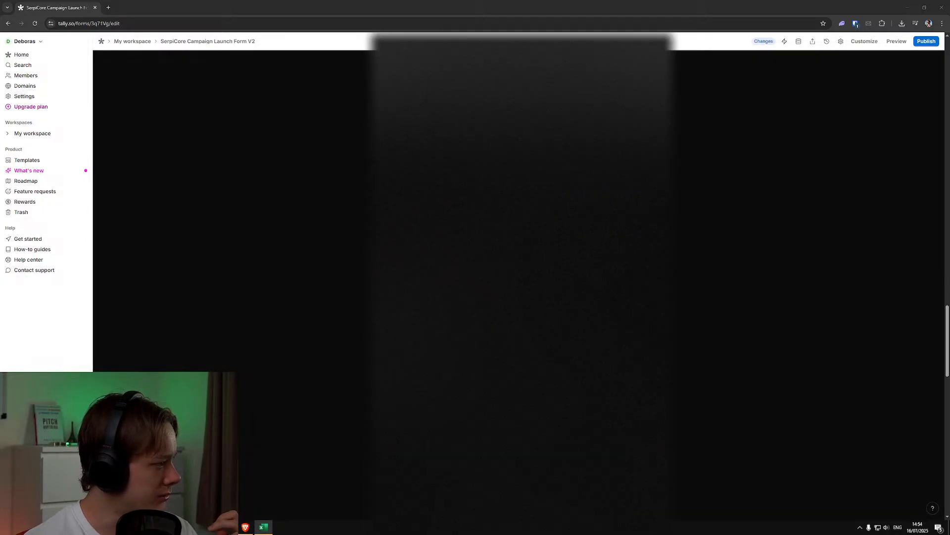
scroll(521, 369, "up", 6)
scroll(577, 376, "up", 20)
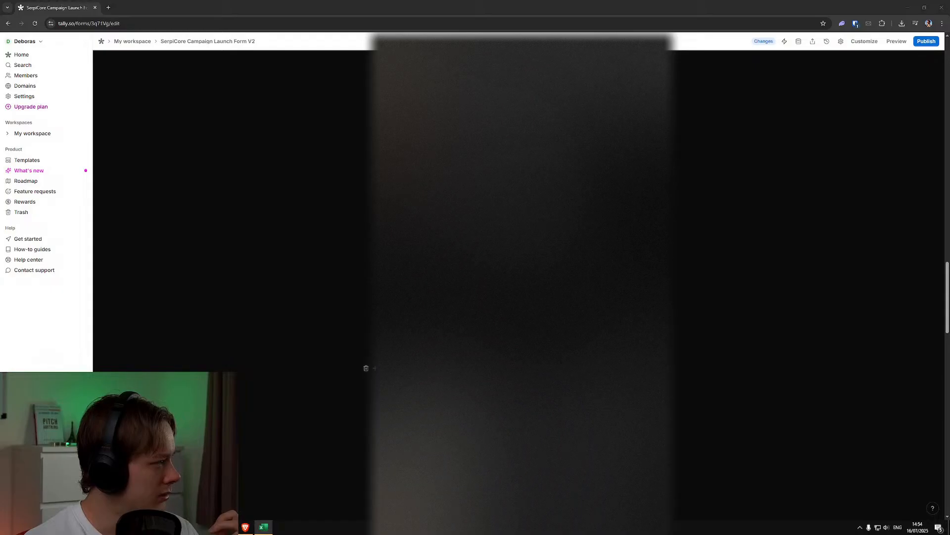
scroll(578, 378, "up", 7)
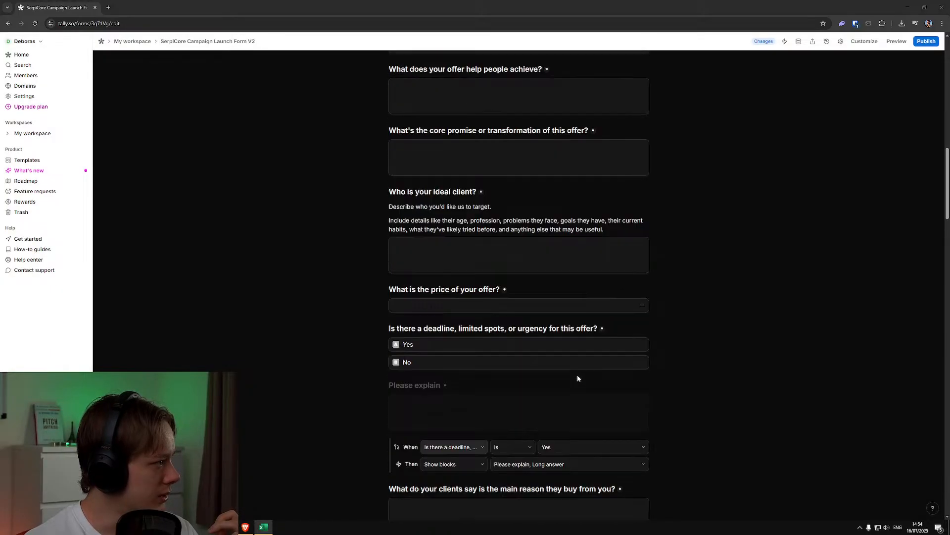
Renumber the "Offer & Booking Setup" heading as Section 2.1
left_click(440, 220)
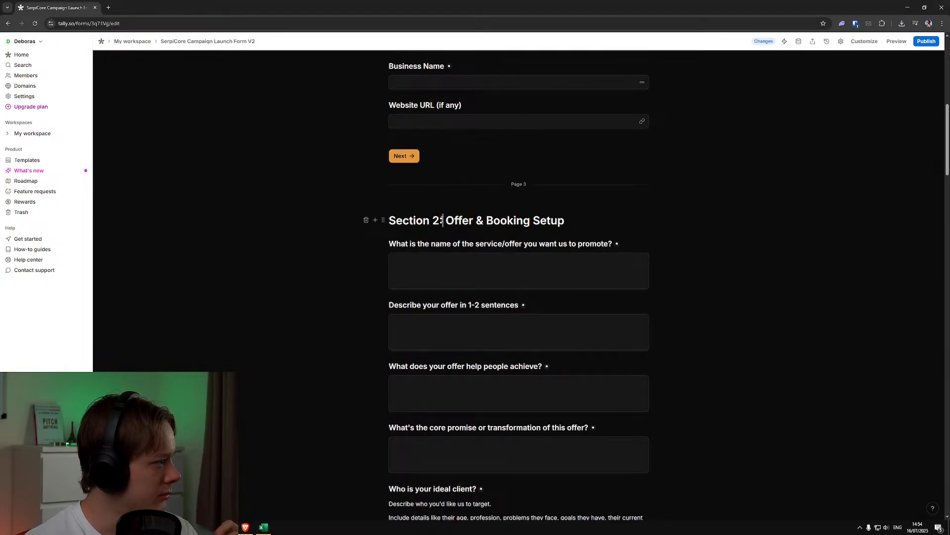
type(".1")
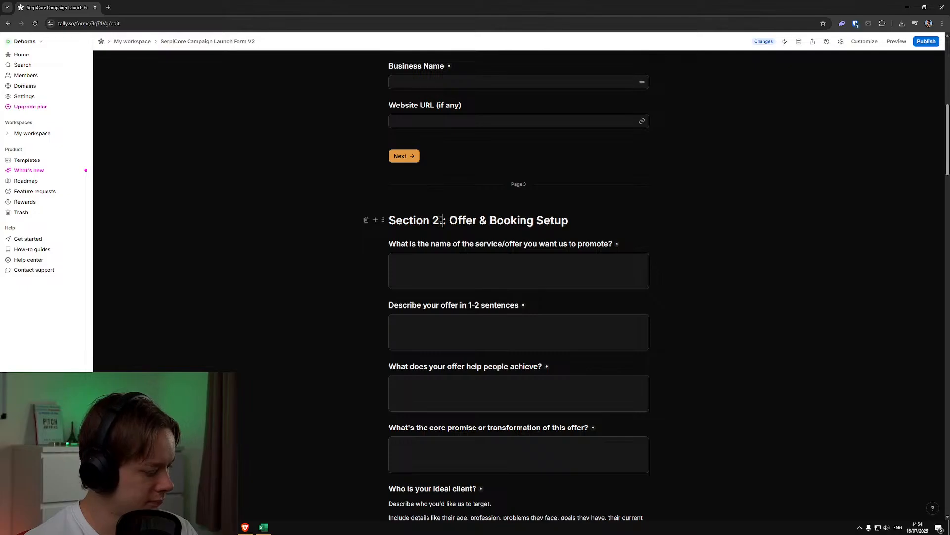
Try to insert a new page at the "What do your clients say is the main reason they buy from you?" question, then undo it
scroll(656, 311, "down", 3)
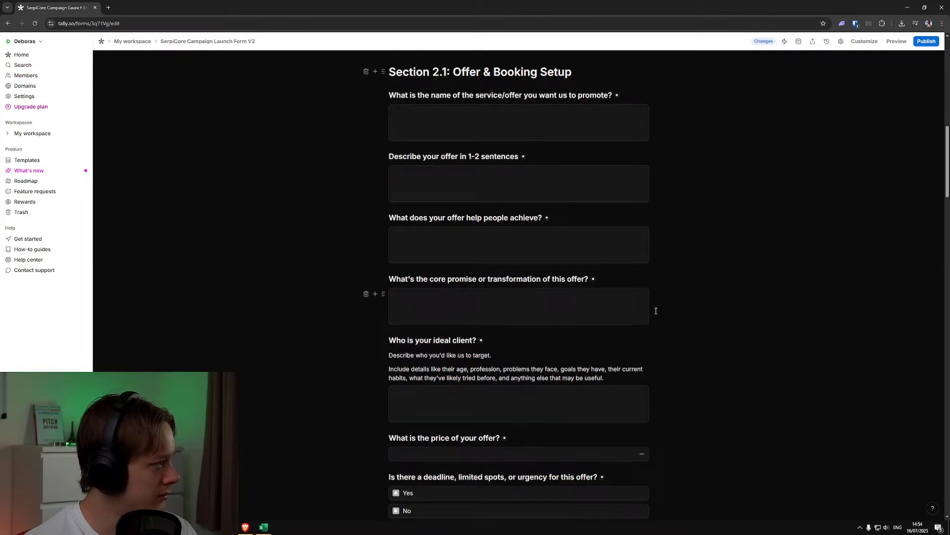
scroll(656, 310, "down", 11)
scroll(656, 310, "up", 4)
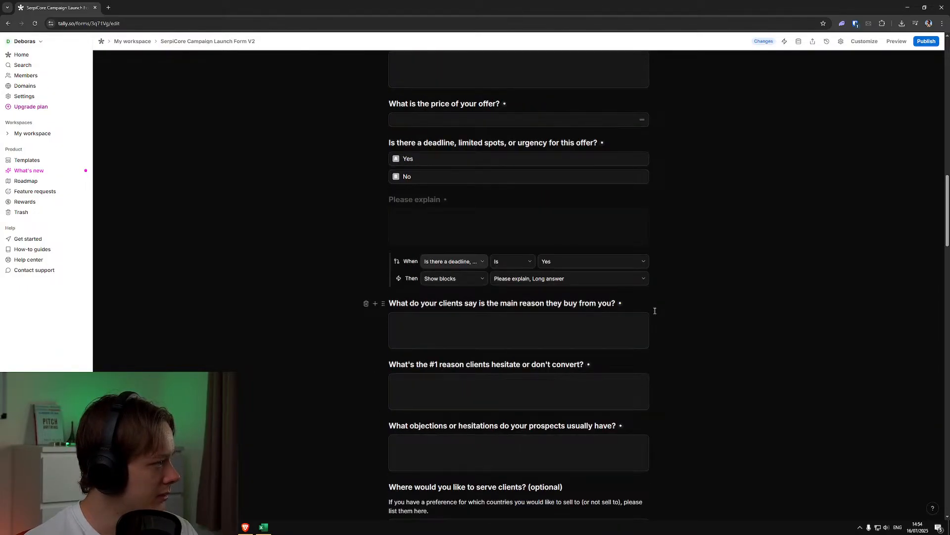
scroll(653, 312, "up", 1)
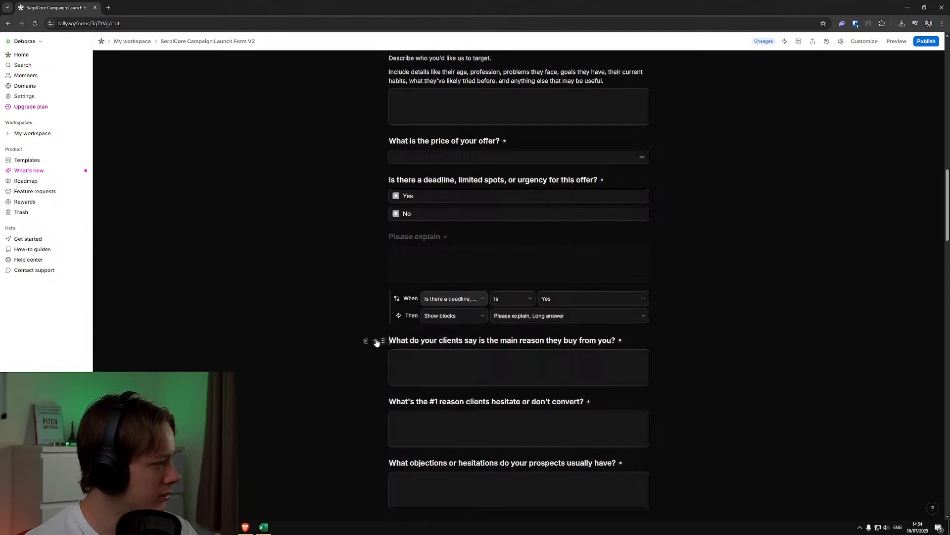
left_click(375, 341)
type("page")
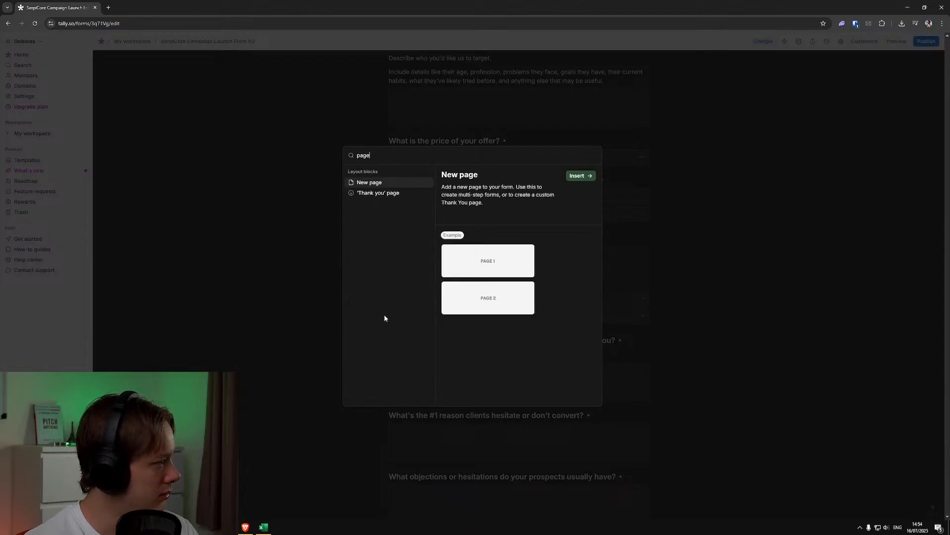
left_click(578, 175)
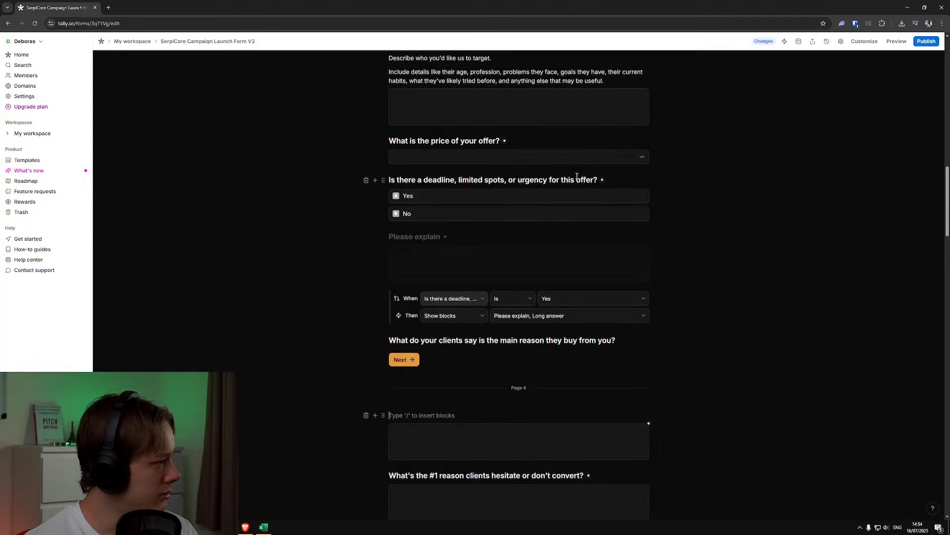
scroll(517, 359, "up", 5)
scroll(519, 368, "down", 7)
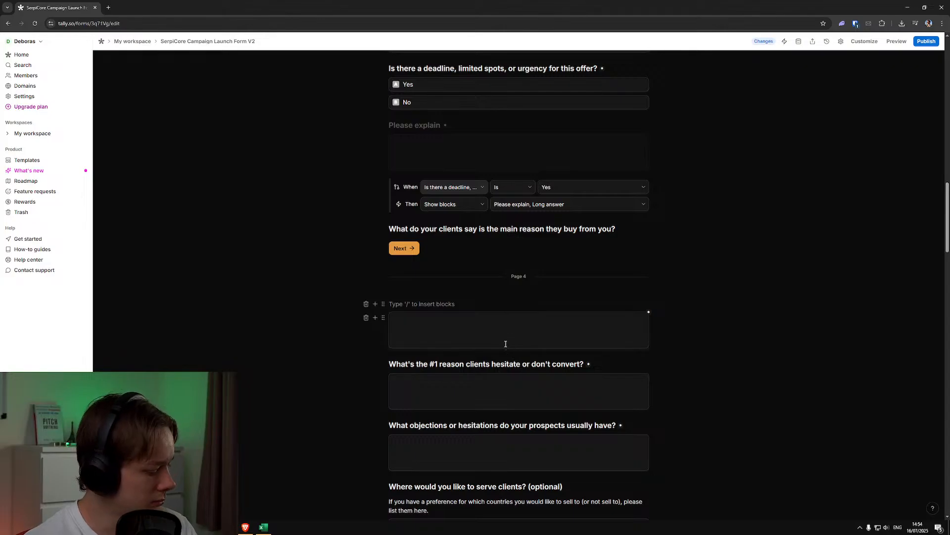
key("ctrl+z")
Insert a new page between the "Please explain" conditional logic and the "What do your clients say is the main reason they buy from you?" question
left_click(606, 229)
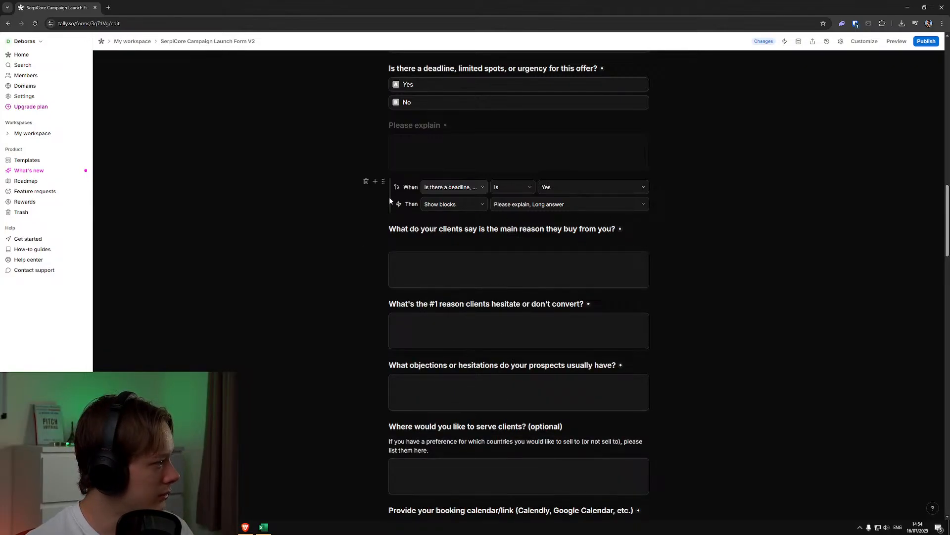
left_click(376, 181)
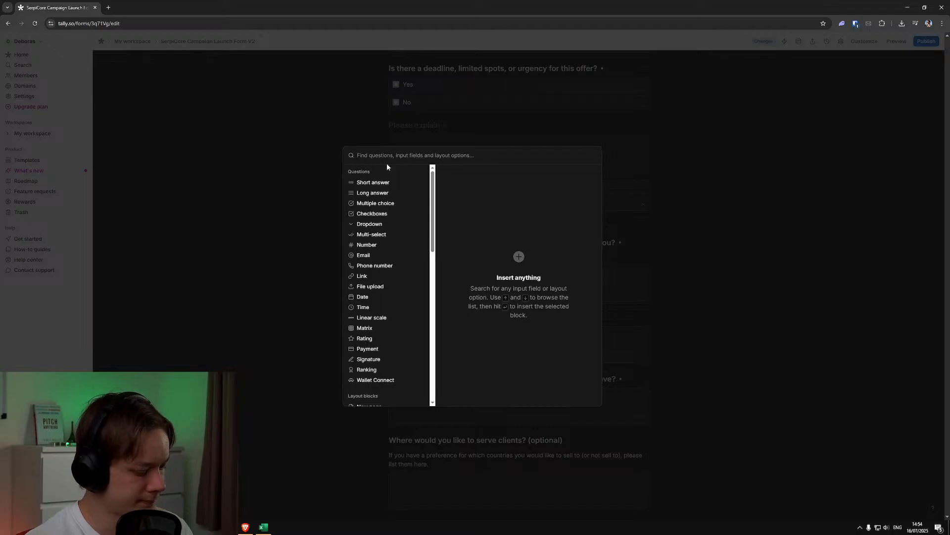
type("page")
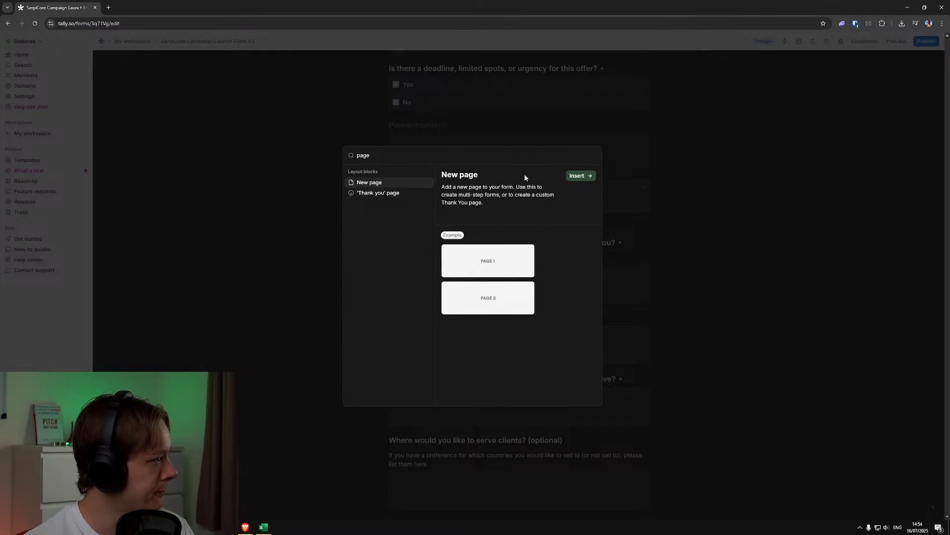
left_click(578, 176)
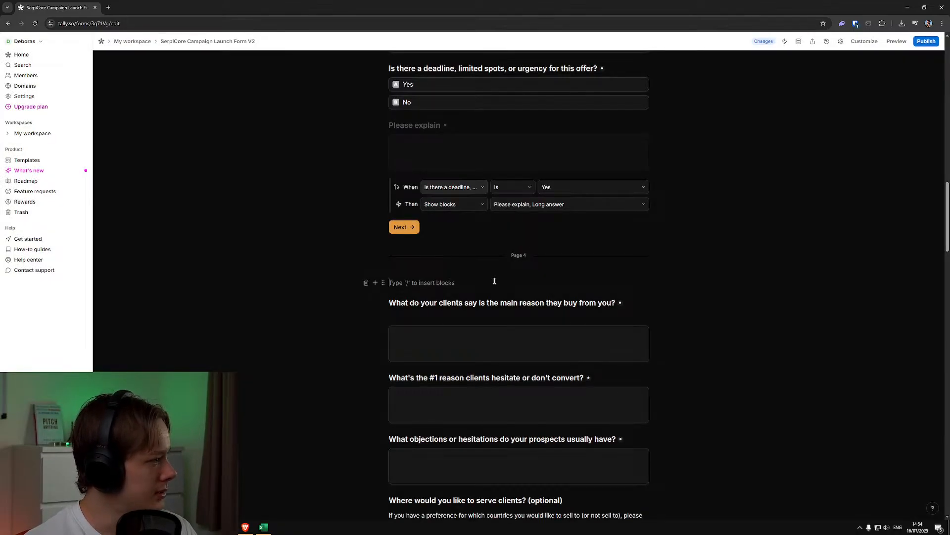
Try to copy the "Section 2.1: Offer & Booking Setup" heading to the start of page 4, then delete the pasted text
scroll(494, 287, "up", 12)
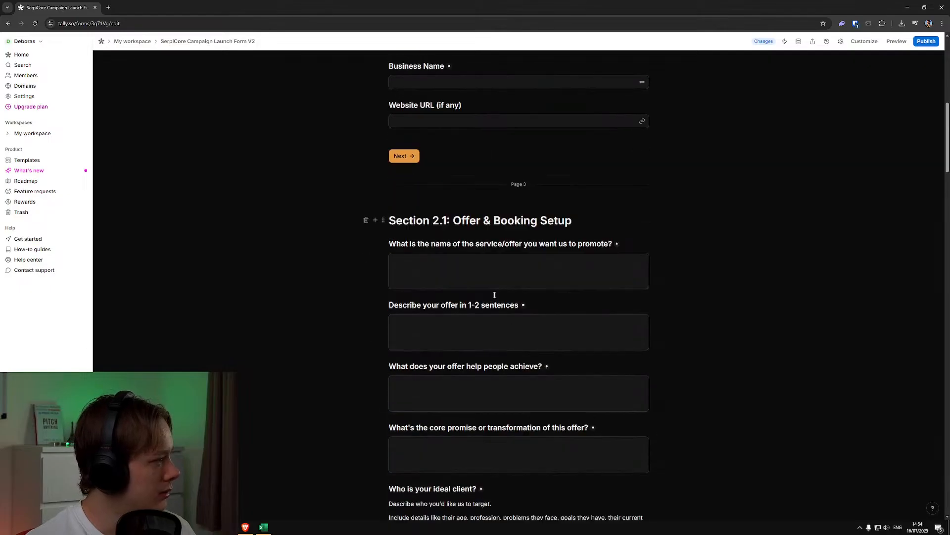
left_click_drag(579, 215, 390, 214)
key("ctrl+c")
left_click(421, 200)
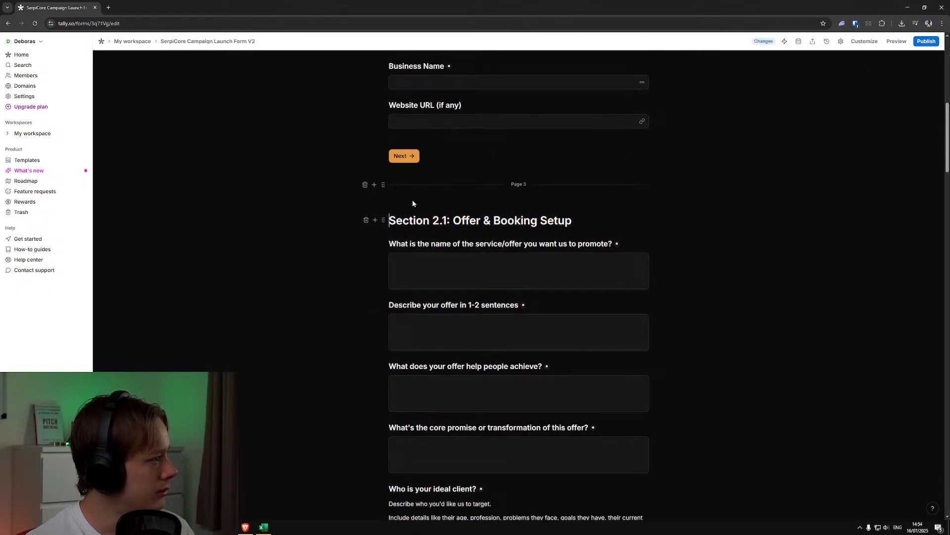
scroll(488, 300, "down", 9)
scroll(488, 300, "down", 3)
left_click(423, 245)
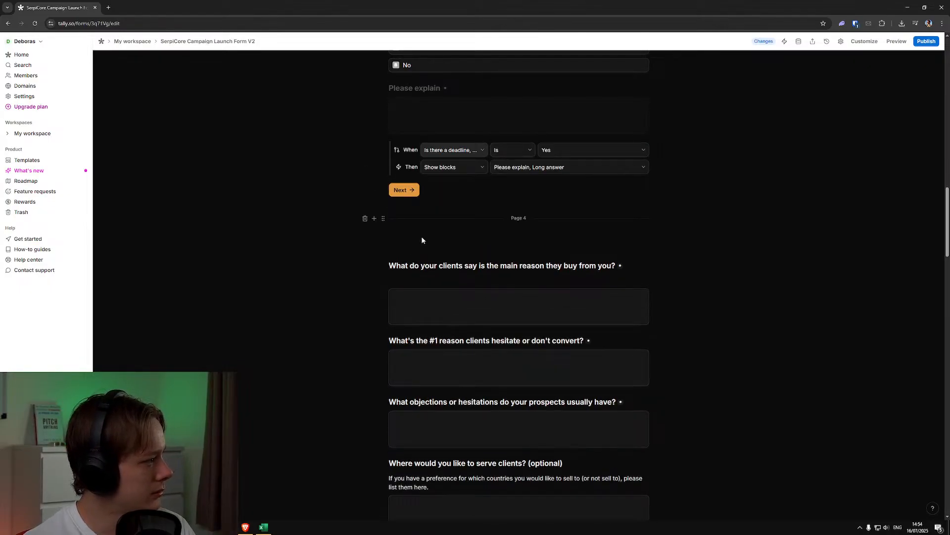
key("ctrl+v")
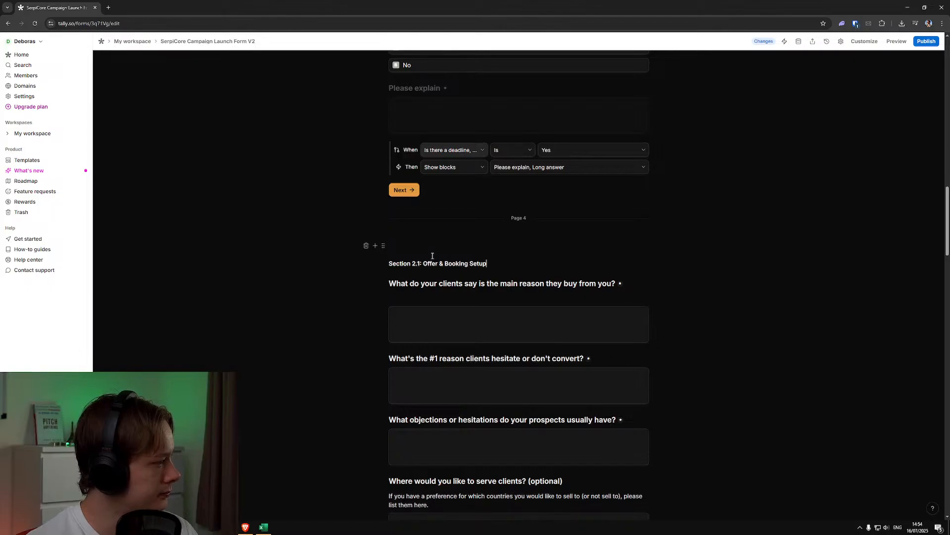
left_click_drag(485, 264, 407, 257)
key("BackSpace")
key("BackSpace")
key("BackSpace")
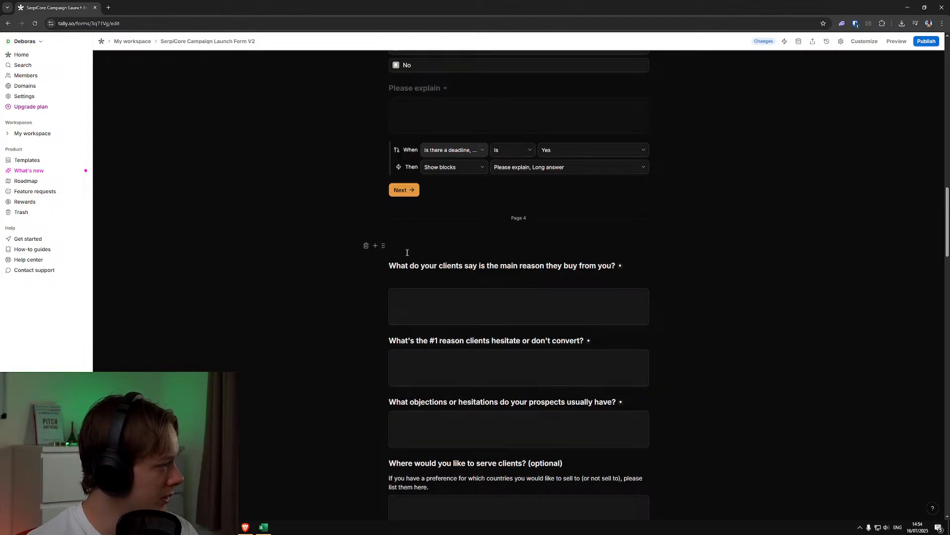
Replace the empty text line at the start of page 4 with a Heading 1 block
left_click(399, 240)
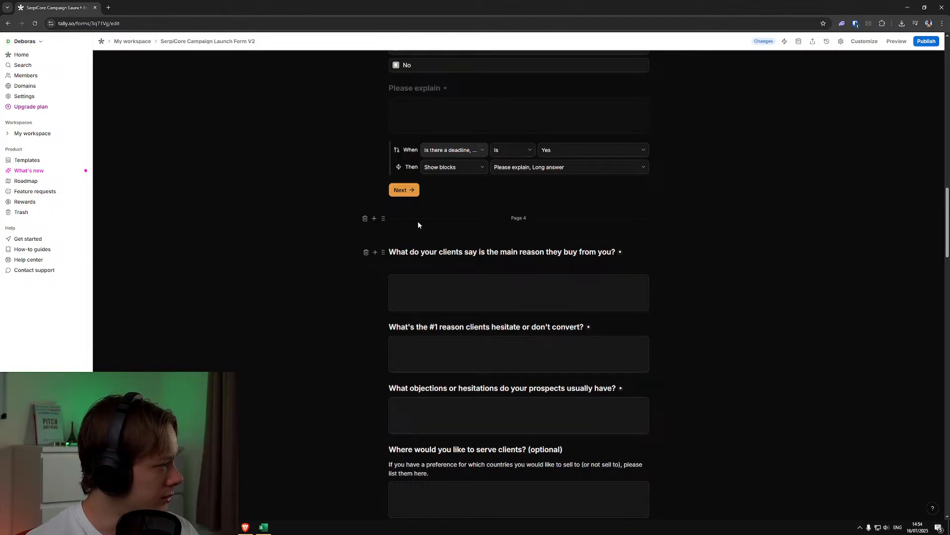
left_click(374, 219)
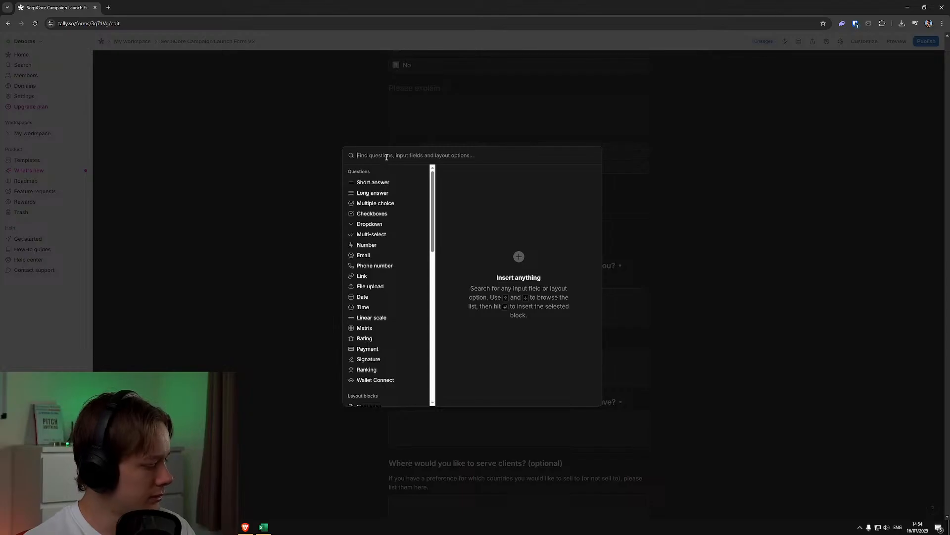
type("head")
left_click(584, 177)
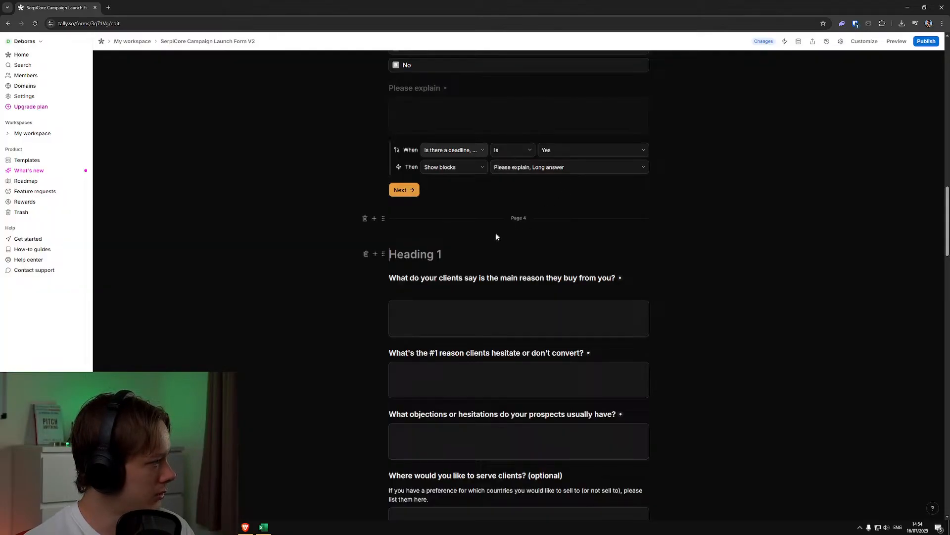
Try to paste the copied Section 2.1 title into the empty heading on page 4, with and without formatting
key("ctrl+v")
key("ctrl+z")
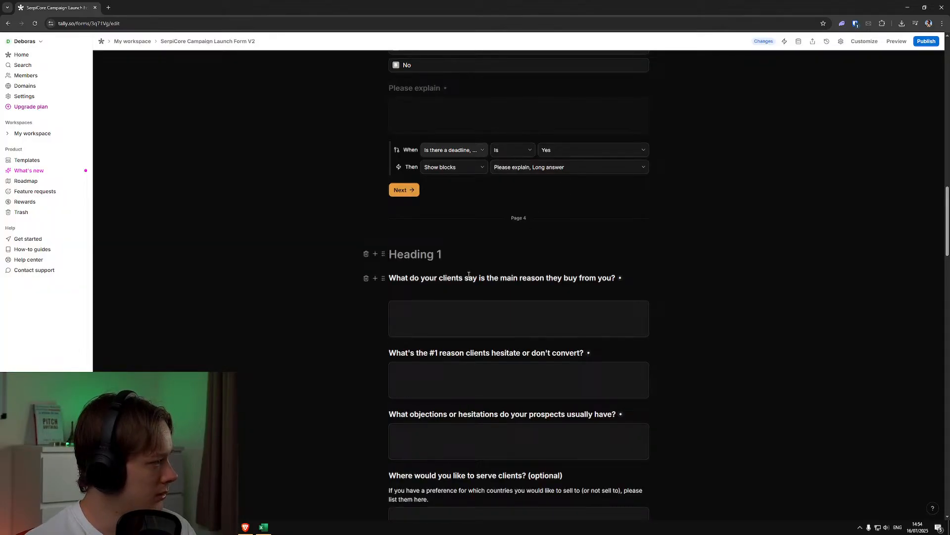
key("ctrl+shift+v")
key("ctrl+z")
Title the new heading on page 4 "Section 2.2: Offer & Booking Setup"
type("Sectio")
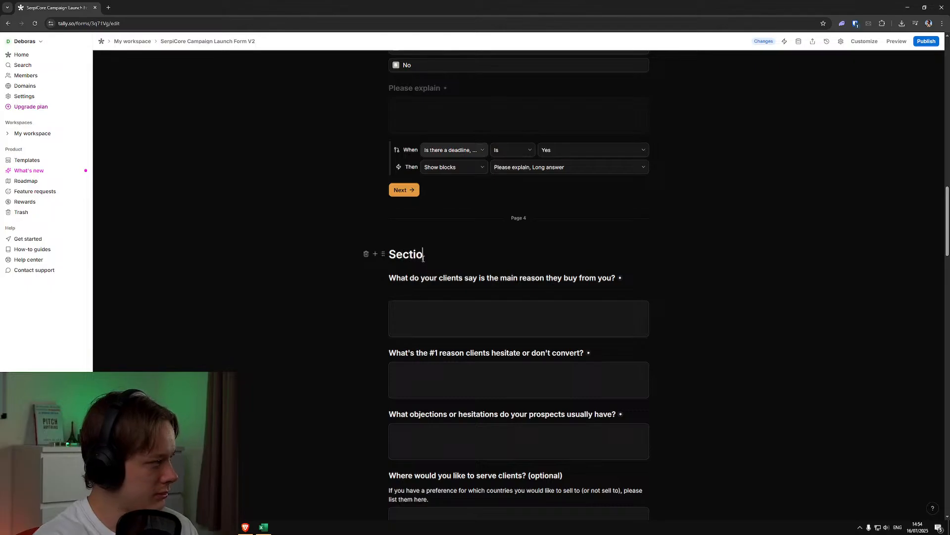
type("n 2.2:")
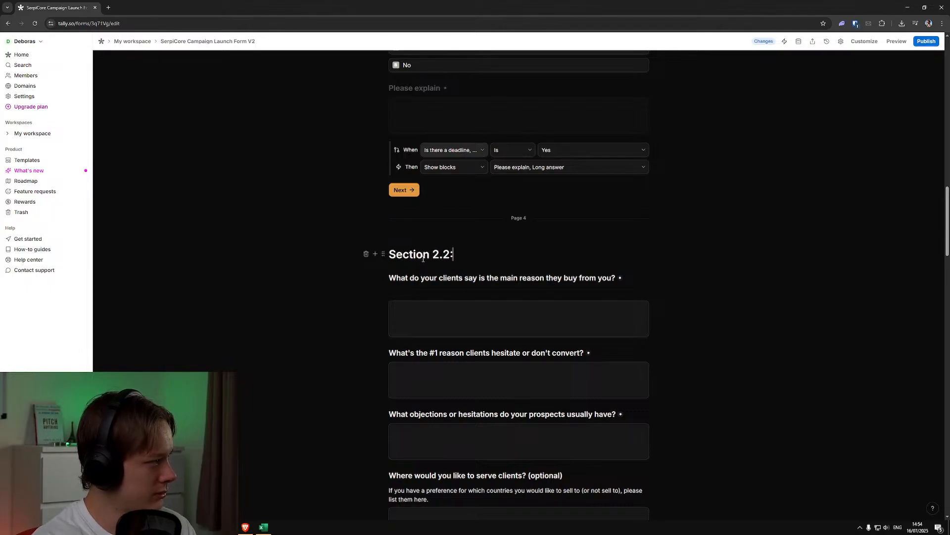
scroll(411, 265, "up", 10)
scroll(406, 270, "down", 10)
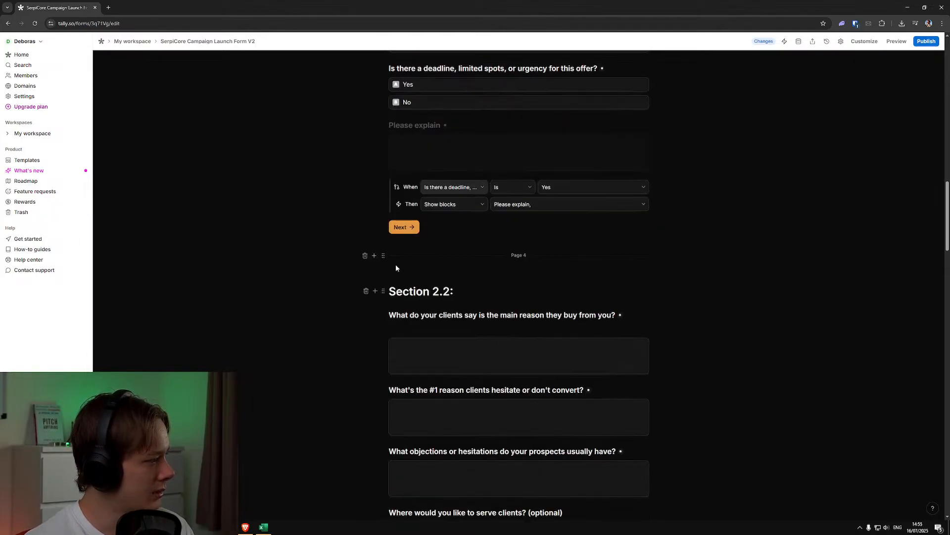
type("Offer & Booking ")
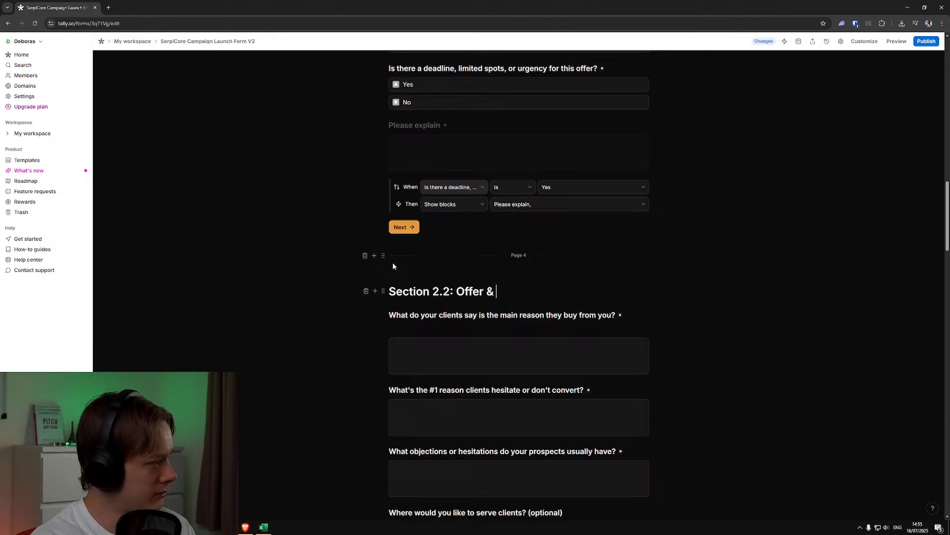
type("Setup")
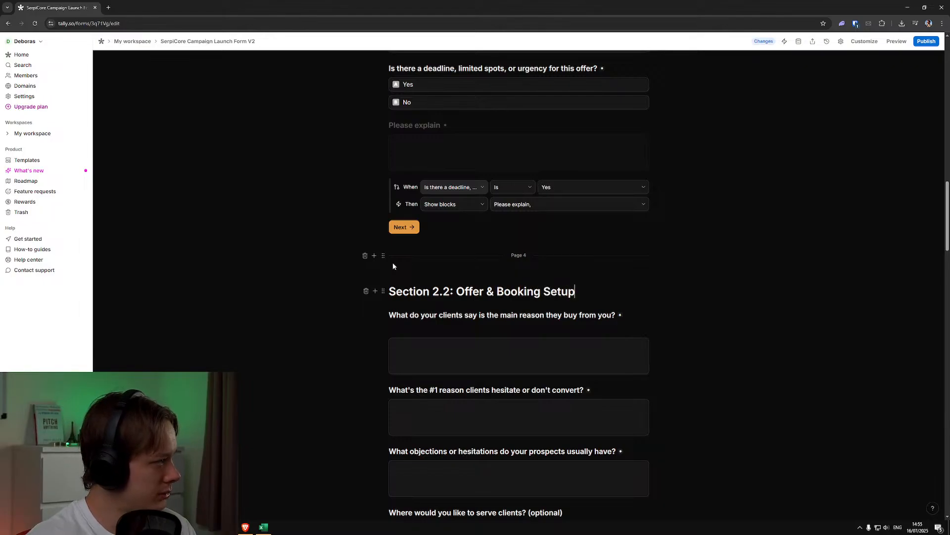
Remove the empty line beneath the "What do your clients say is the main reason they buy from you?" question in Section 2.2
scroll(445, 272, "up", 9)
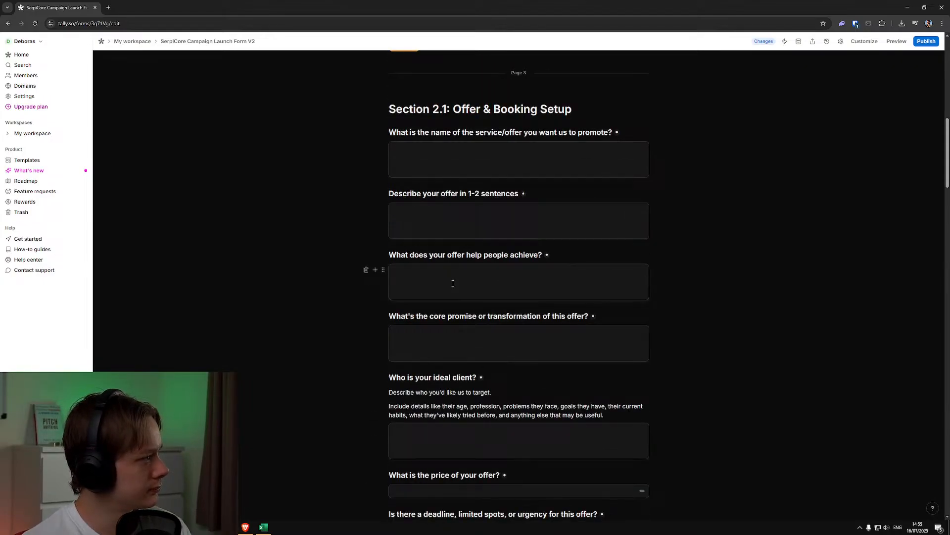
scroll(461, 279, "down", 5)
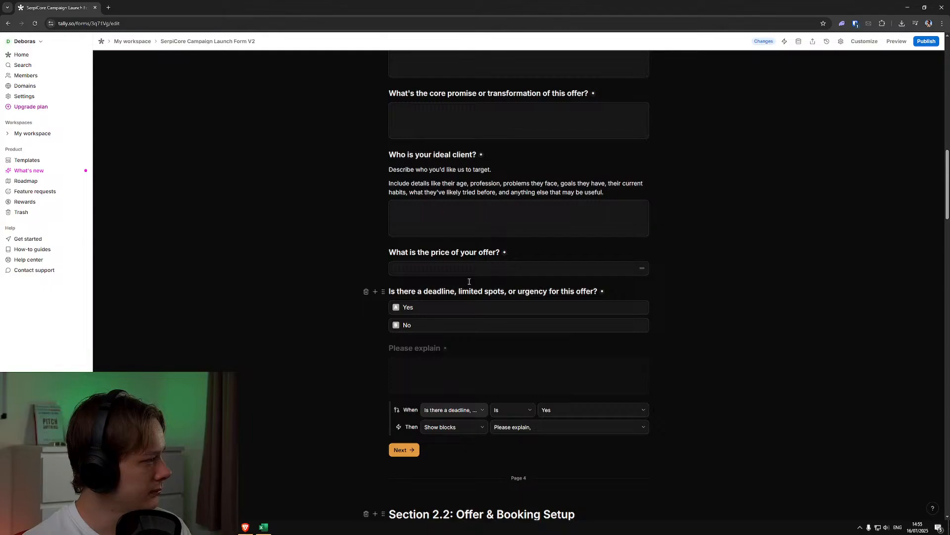
scroll(469, 281, "down", 8)
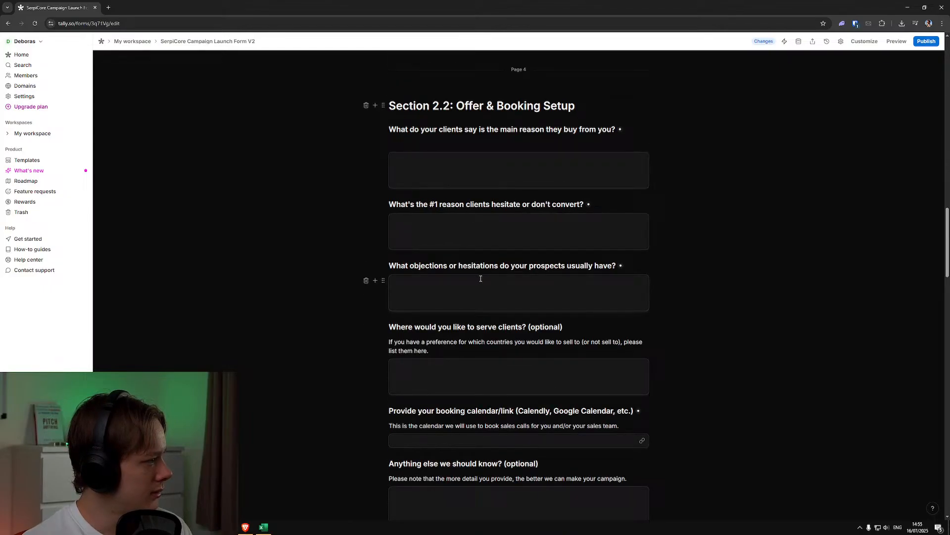
scroll(495, 280, "down", 2)
scroll(663, 285, "up", 5)
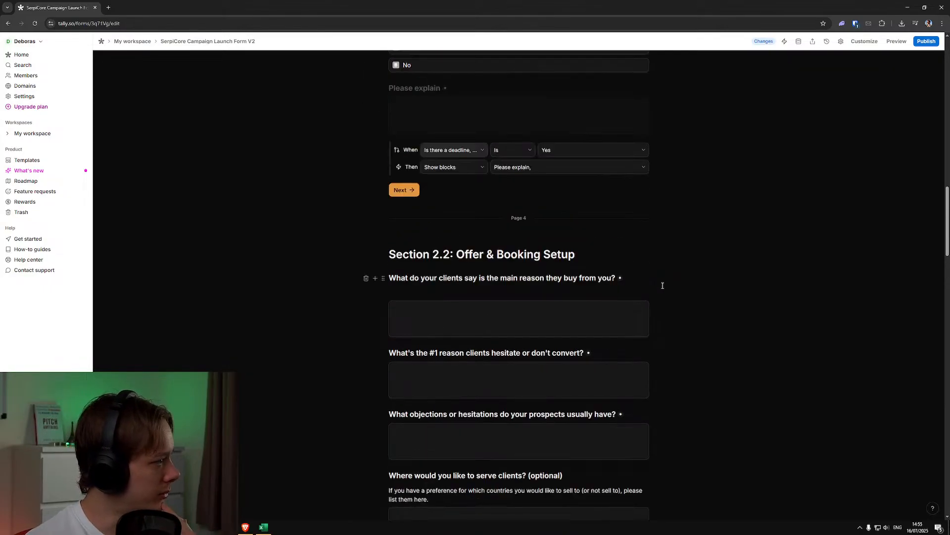
scroll(663, 285, "down", 3)
left_click(482, 180)
key("BackSpace")
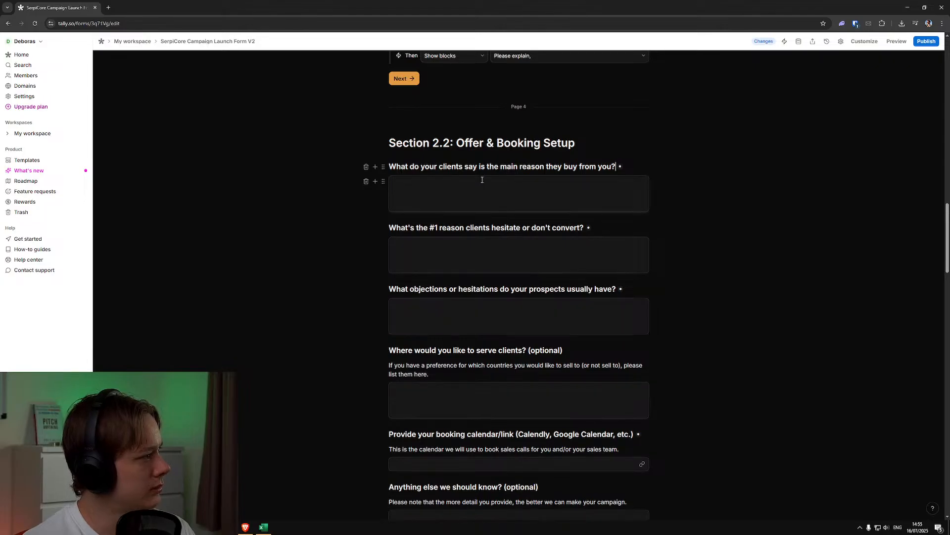
Review the question order in Section 2.2 and the page breaks before it and before Section 3
scroll(569, 358, "up", 15)
scroll(569, 356, "down", 11)
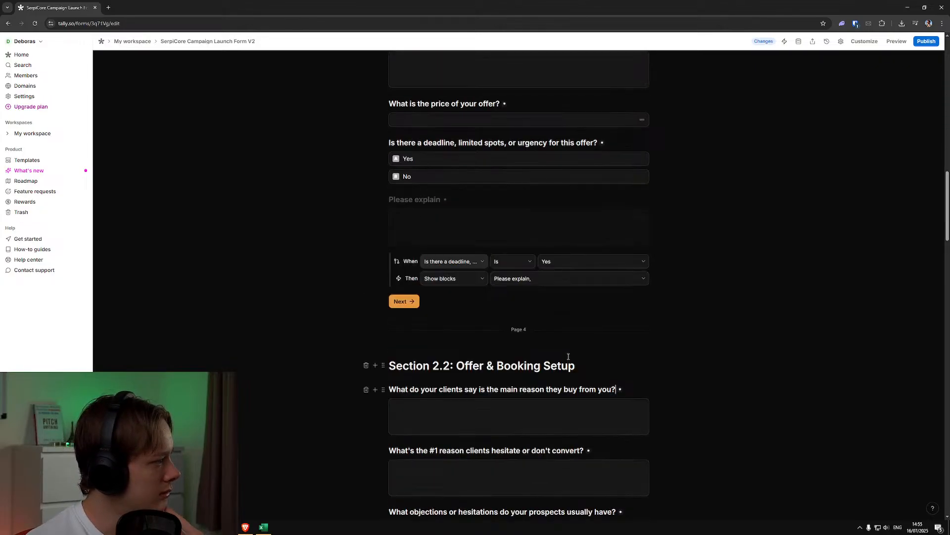
scroll(569, 356, "down", 6)
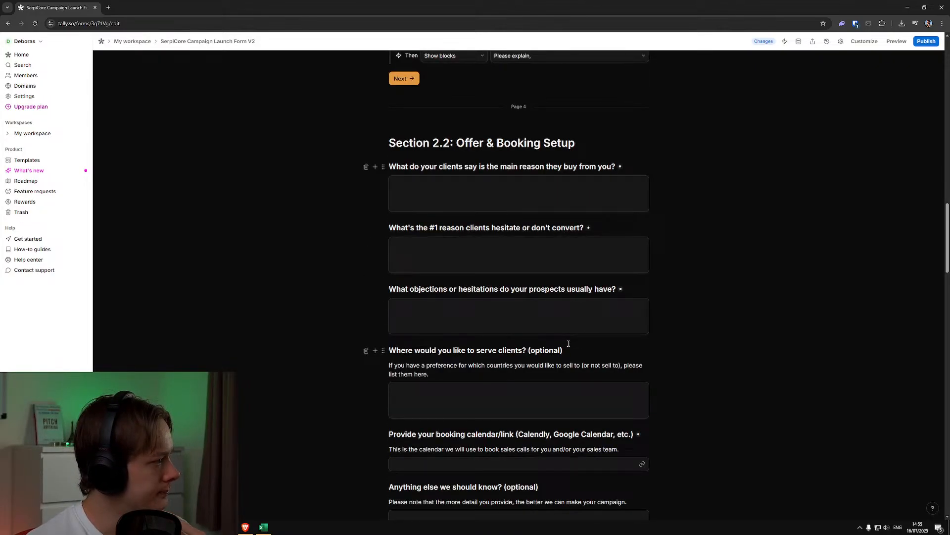
scroll(569, 335, "down", 1)
scroll(560, 328, "down", 3)
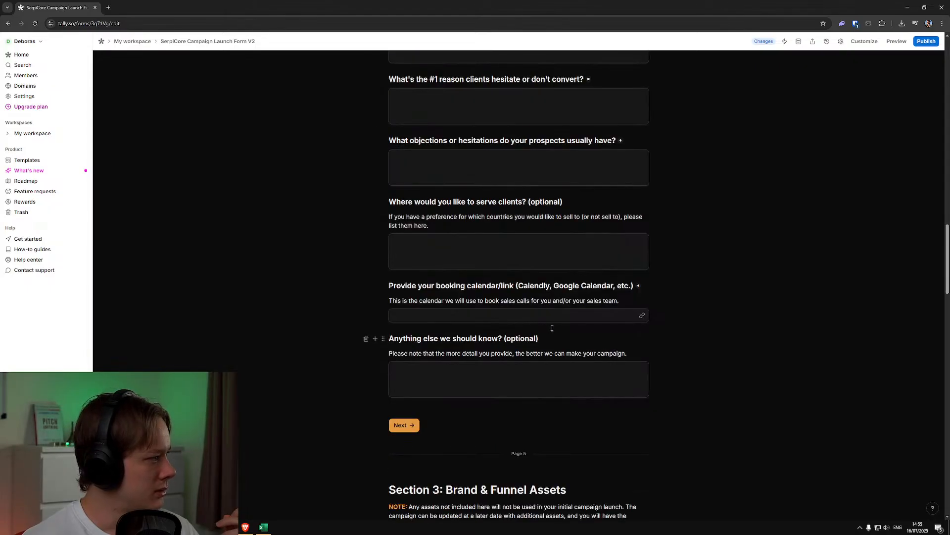
scroll(521, 325, "up", 2)
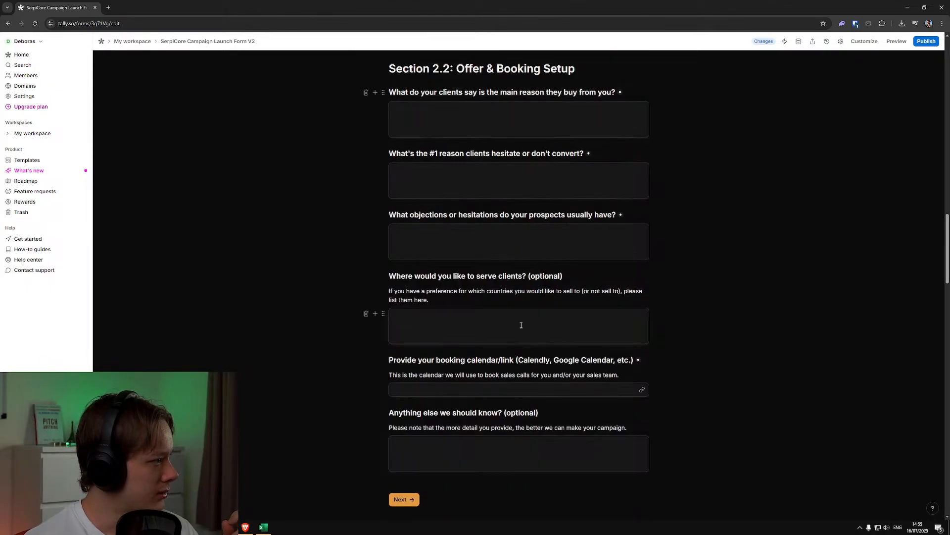
scroll(522, 325, "up", 1)
scroll(521, 325, "down", 3)
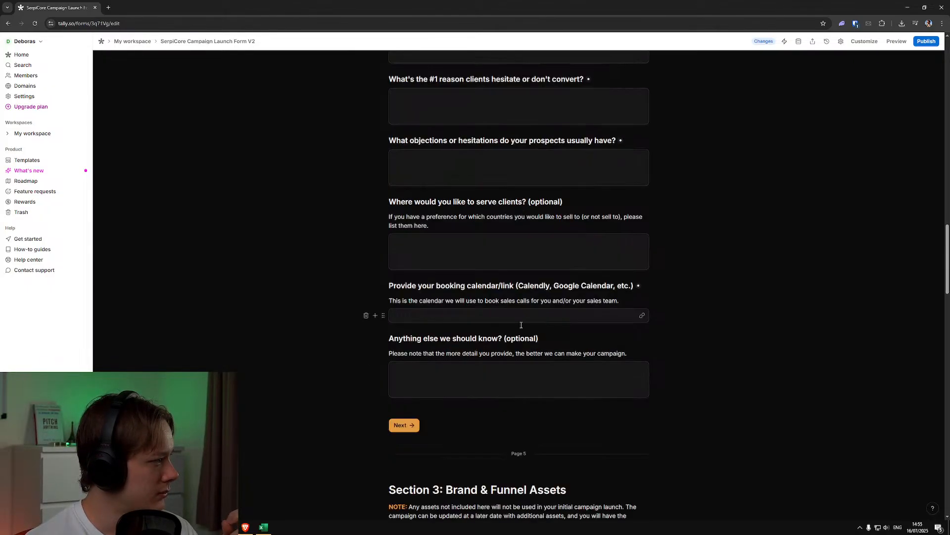
scroll(524, 324, "up", 4)
scroll(531, 323, "down", 1)
scroll(532, 323, "up", 8)
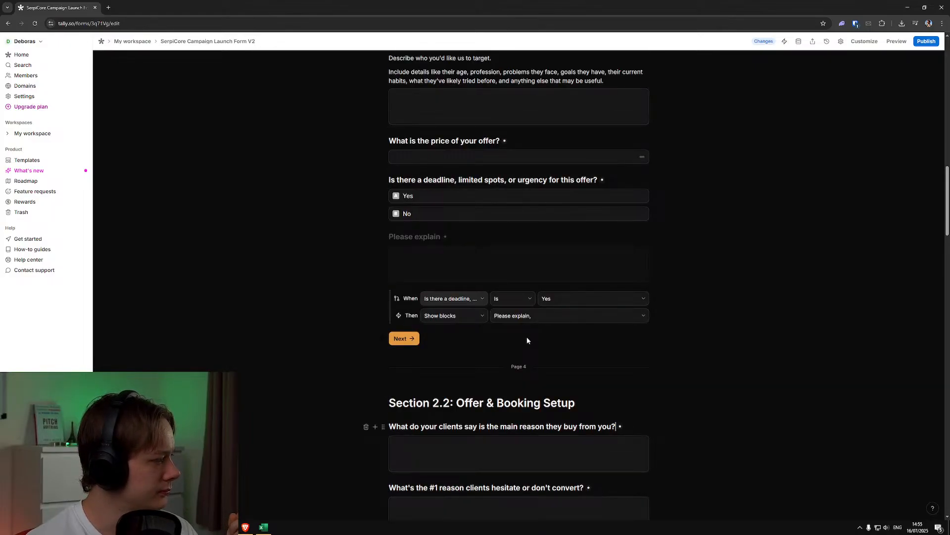
Insert an empty line between the "Please explain" conditional logic and the Next button at the end of Section 2.1
scroll(527, 351, "up", 14)
scroll(528, 367, "down", 7)
scroll(528, 369, "down", 9)
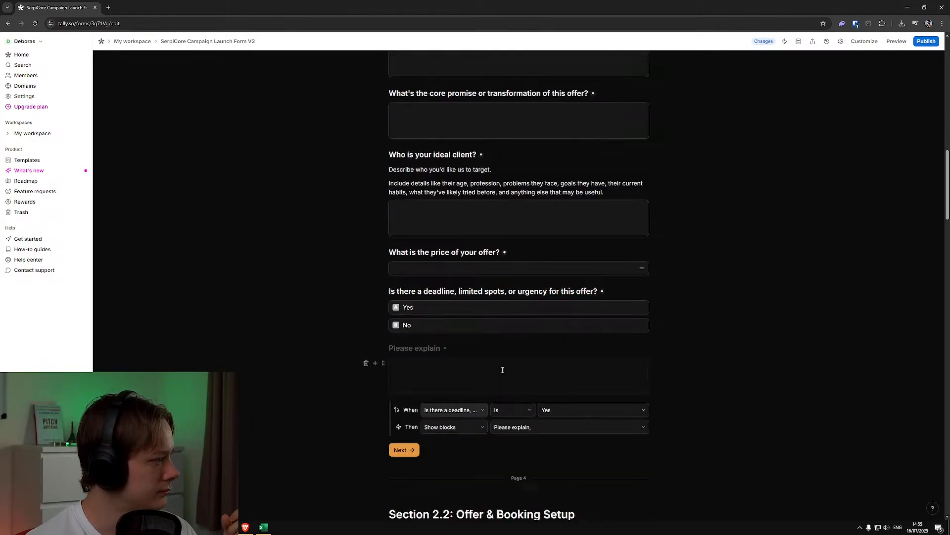
left_click(391, 264)
left_click(389, 264)
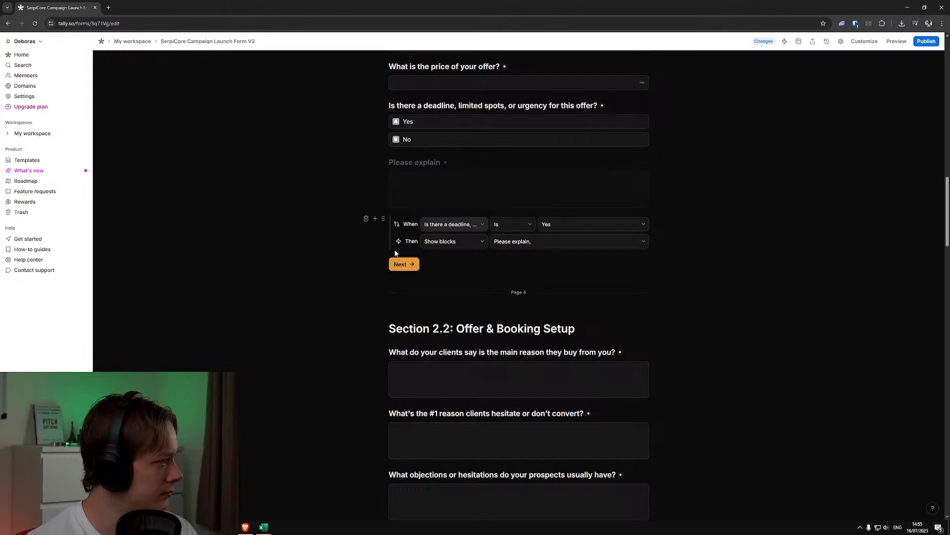
left_click(638, 211)
key("Return")
key("BackSpace")
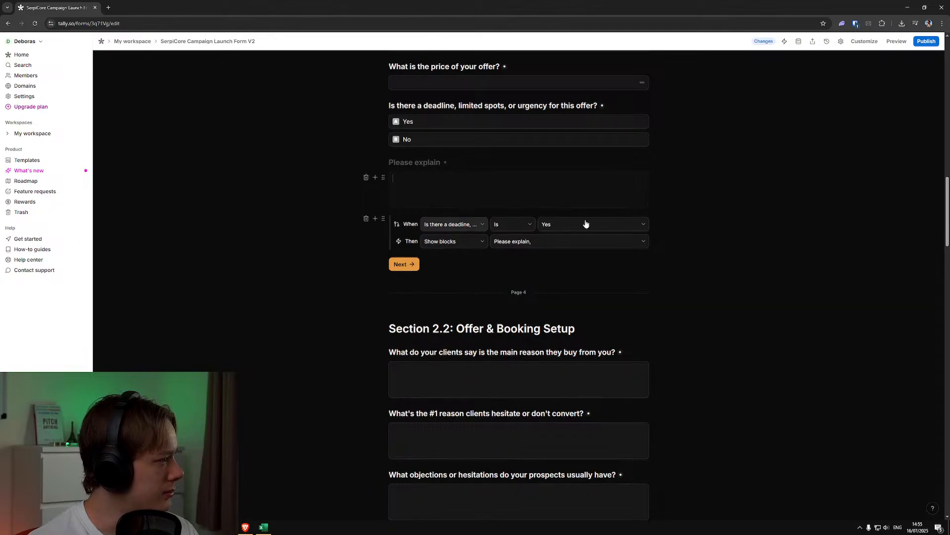
left_click(390, 260)
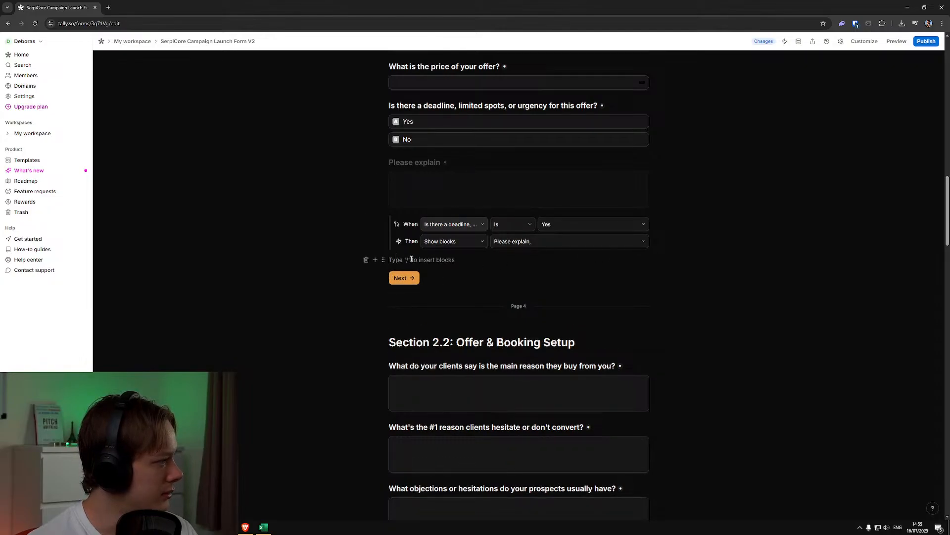
Compare the spacing before the Next buttons on the form's pages and review the questions in Section 2.2
scroll(743, 278, "up", 12)
scroll(647, 378, "up", 5)
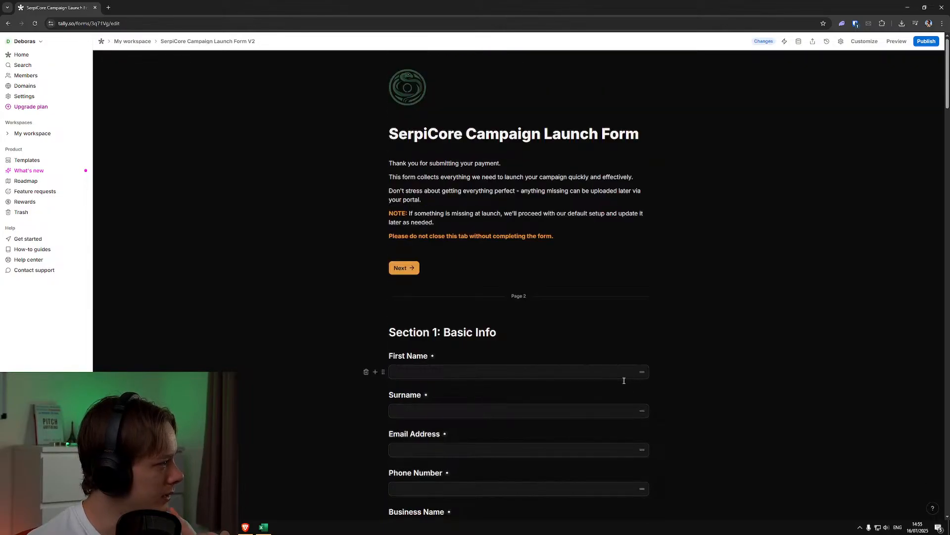
scroll(623, 379, "down", 20)
scroll(632, 383, "up", 7)
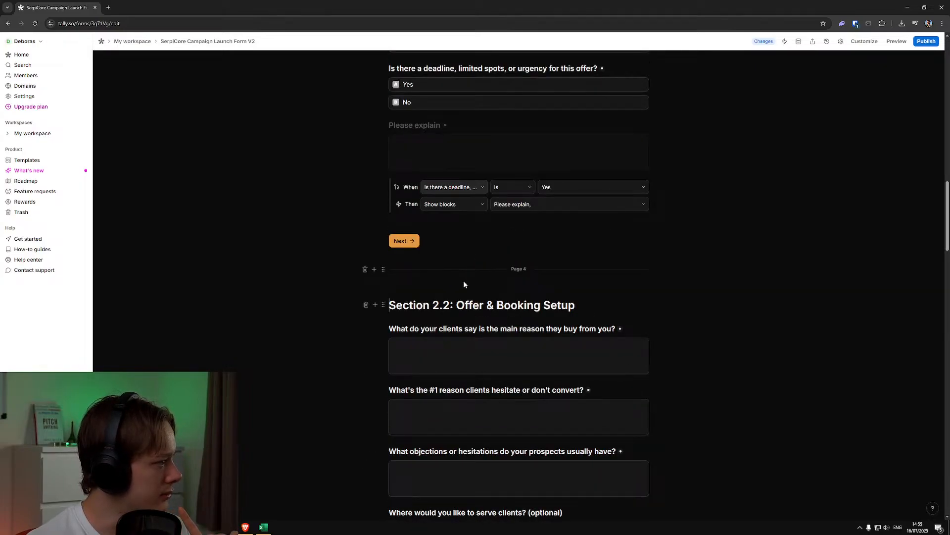
scroll(465, 282, "down", 3)
scroll(464, 282, "down", 7)
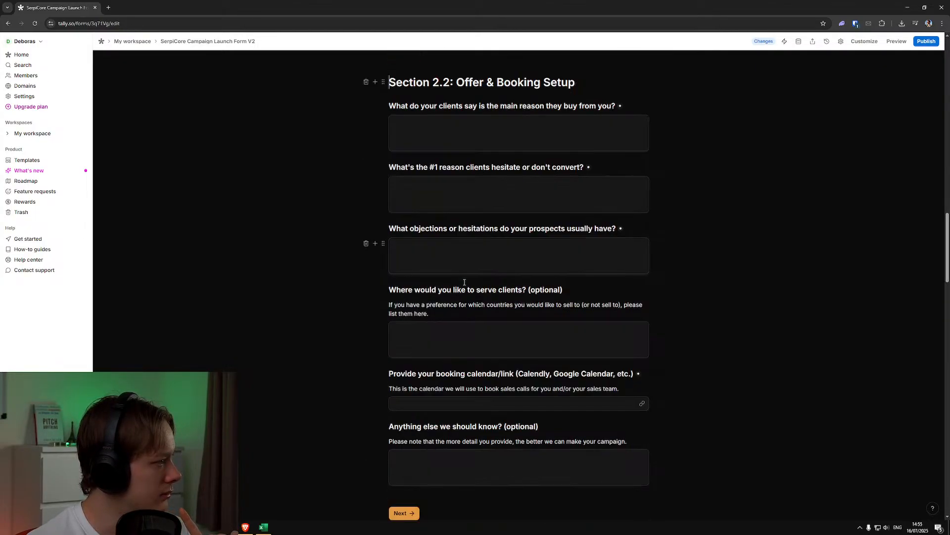
scroll(468, 284, "up", 4)
scroll(468, 285, "up", 3)
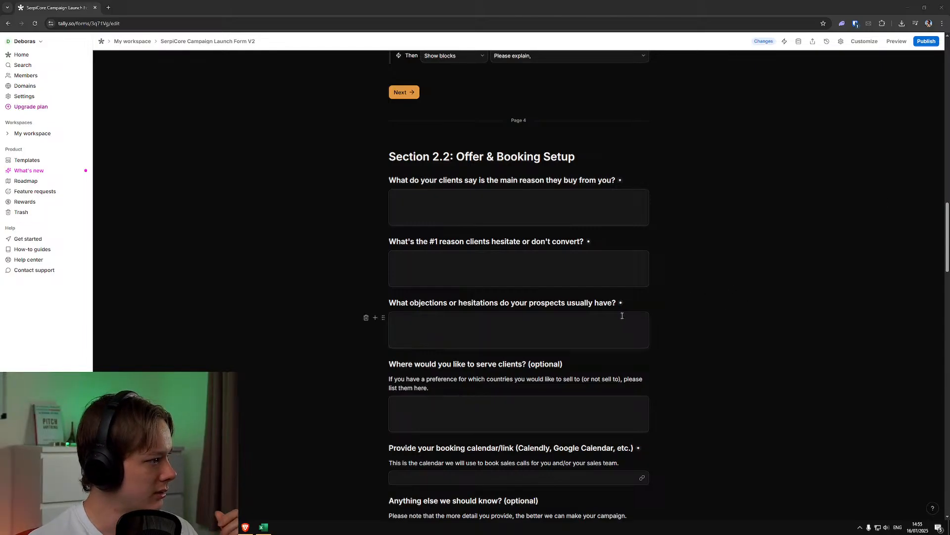
scroll(621, 315, "down", 1)
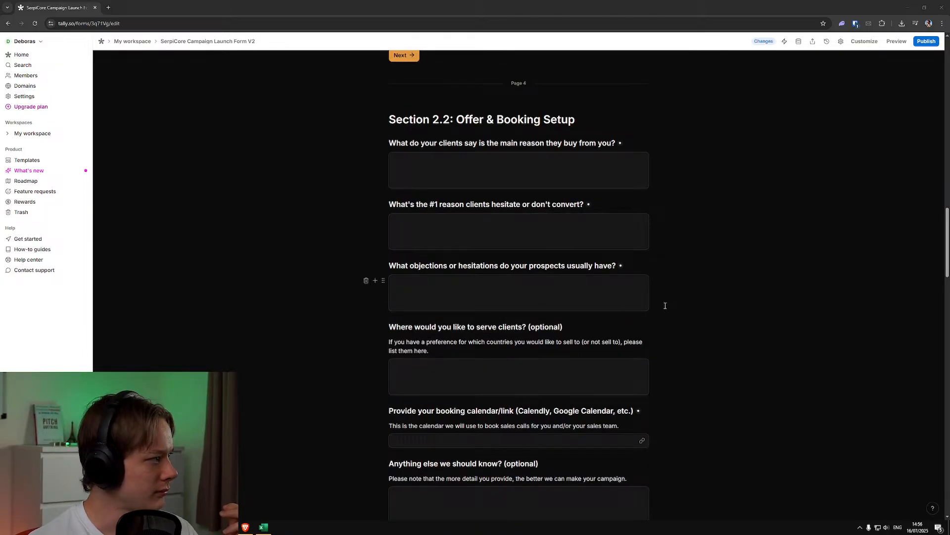
scroll(668, 300, "down", 1)
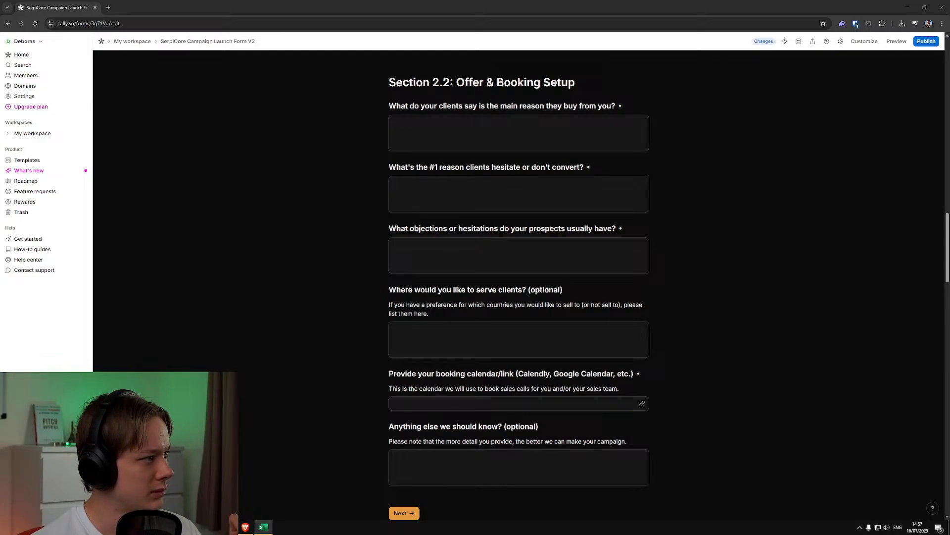
scroll(664, 235, "up", 3)
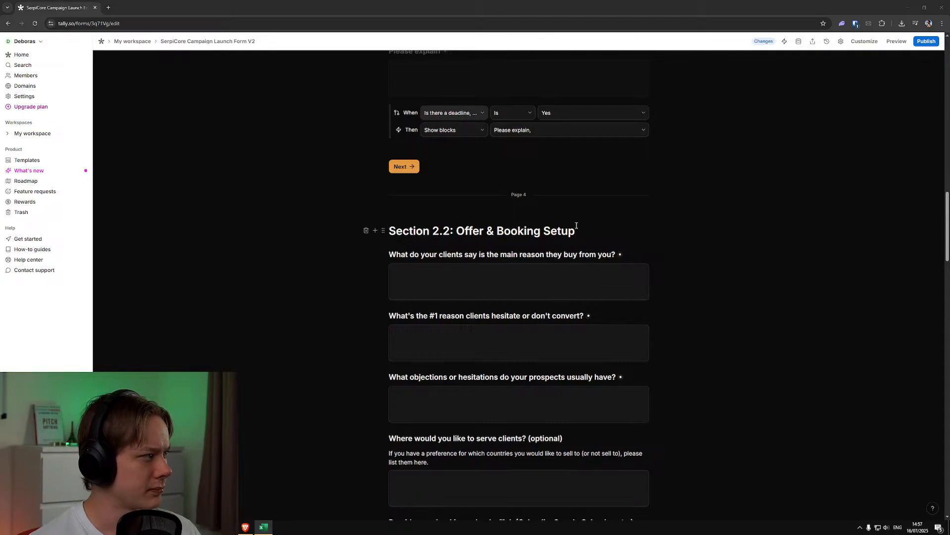
scroll(577, 226, "down", 2)
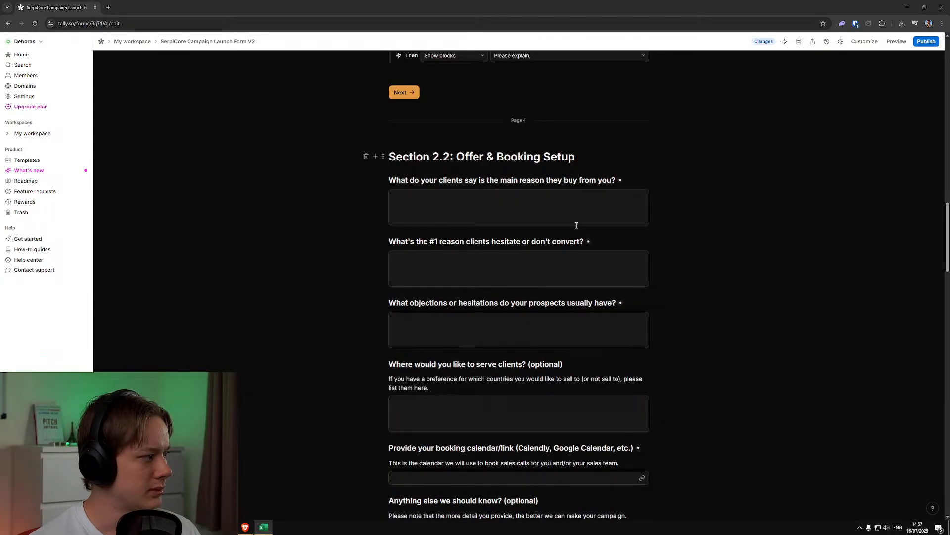
scroll(577, 225, "down", 3)
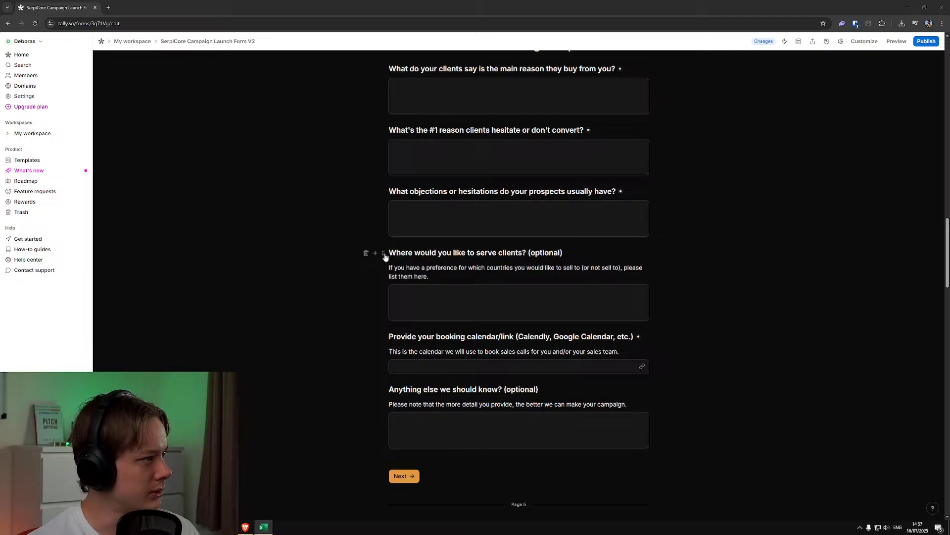
Add a long-answer question "What makes you different from others in your space?" beneath the objections question in Section 2.2
left_click(417, 234)
scroll(383, 243, "up", 1)
left_click(382, 242)
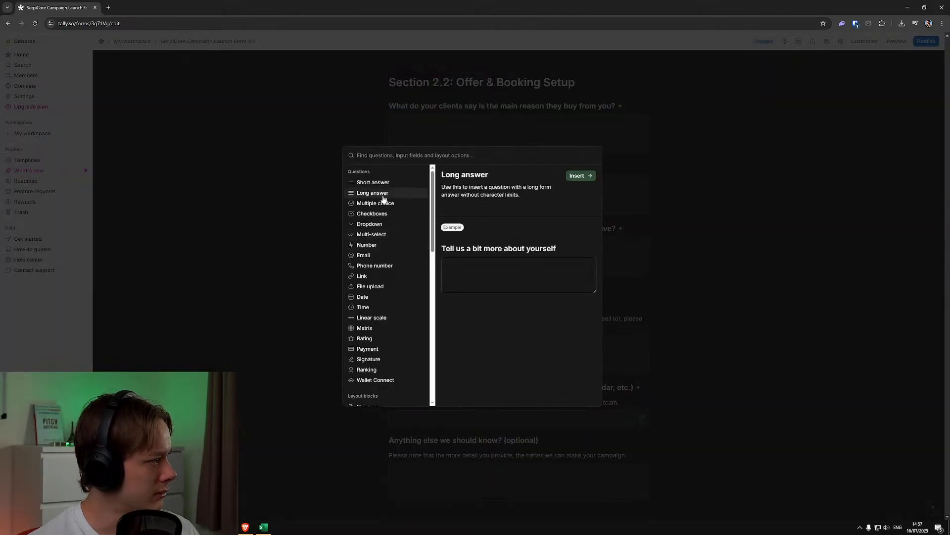
left_click(577, 176)
scroll(643, 233, "down", 1)
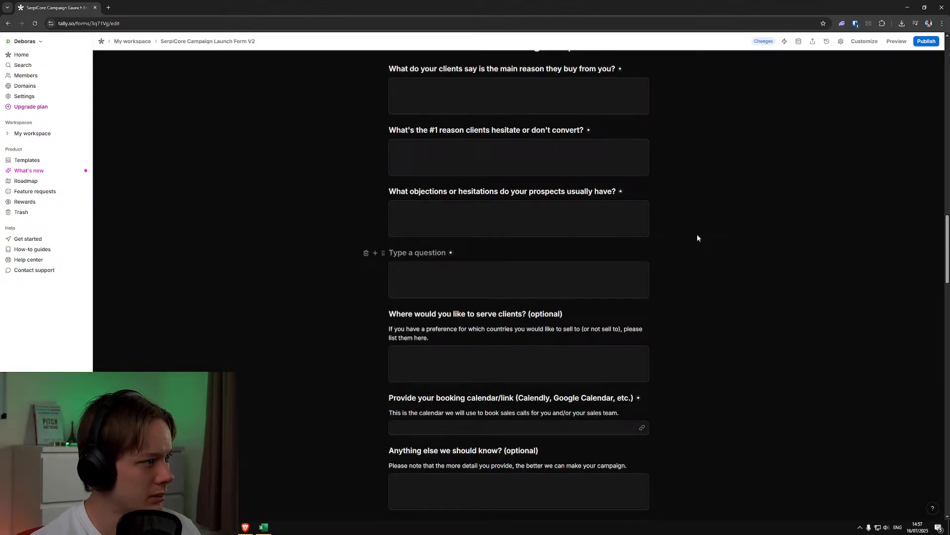
type("What makes you di")
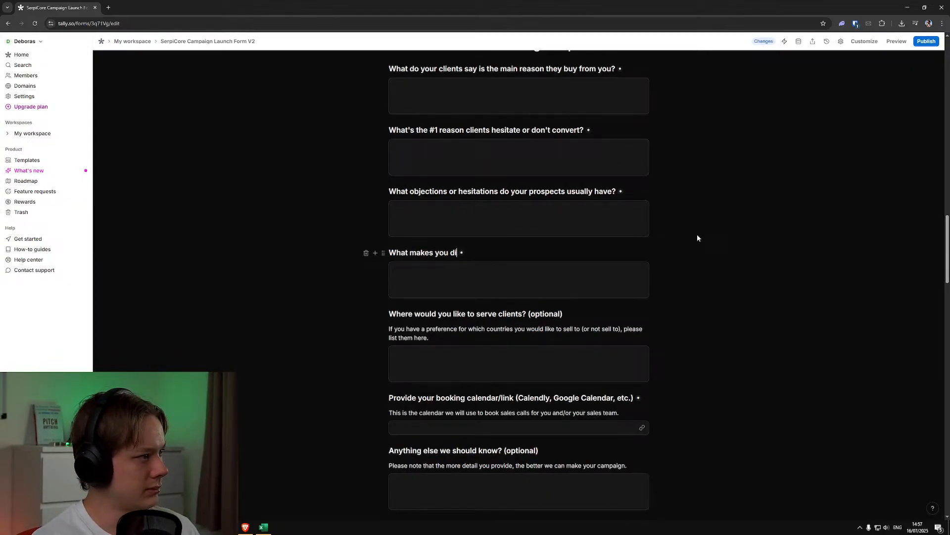
type("fferent from others in ")
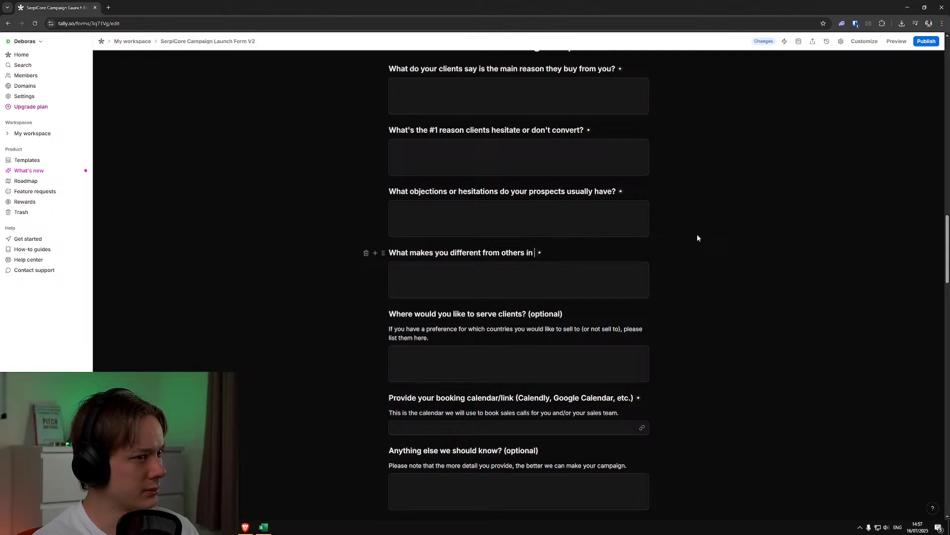
type("your space?")
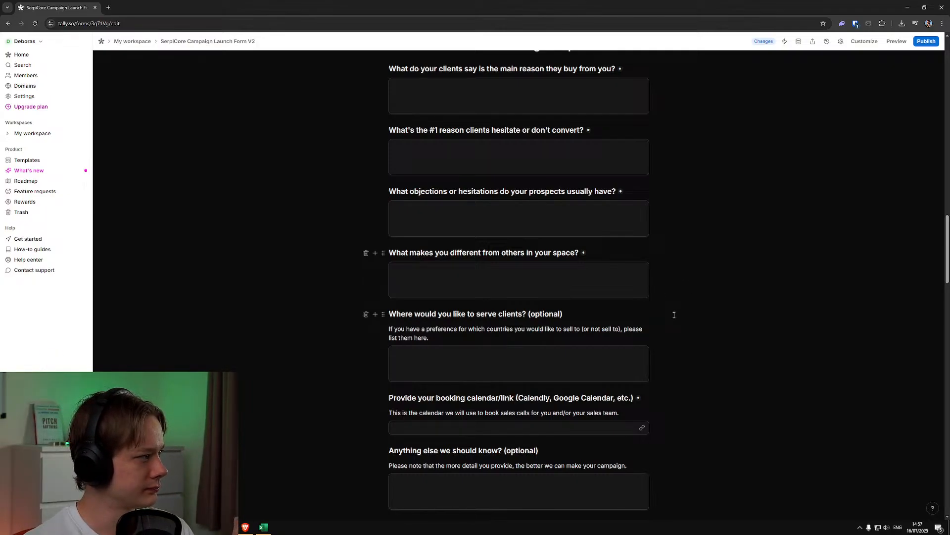
Insert another long-answer question beneath "What makes you different from others in your space?"
key("alt+Tab")
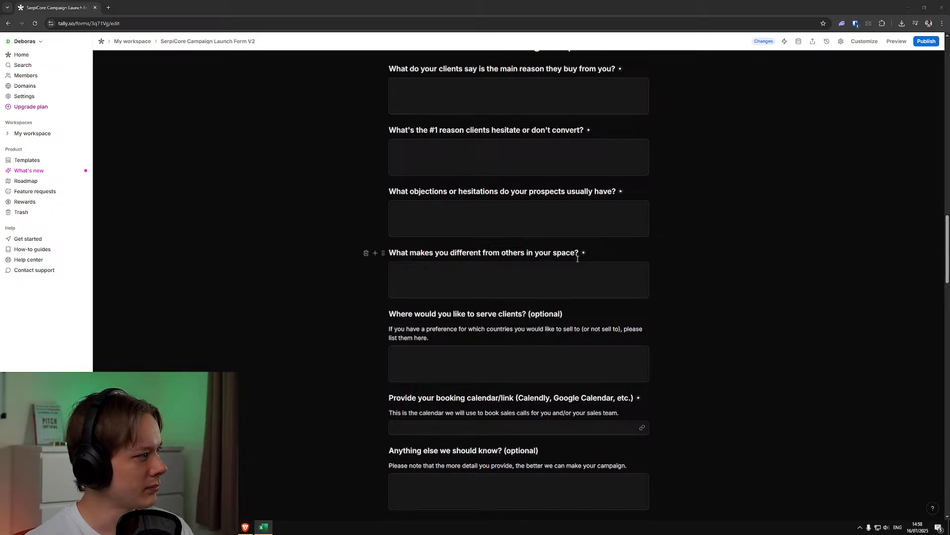
left_click(556, 266)
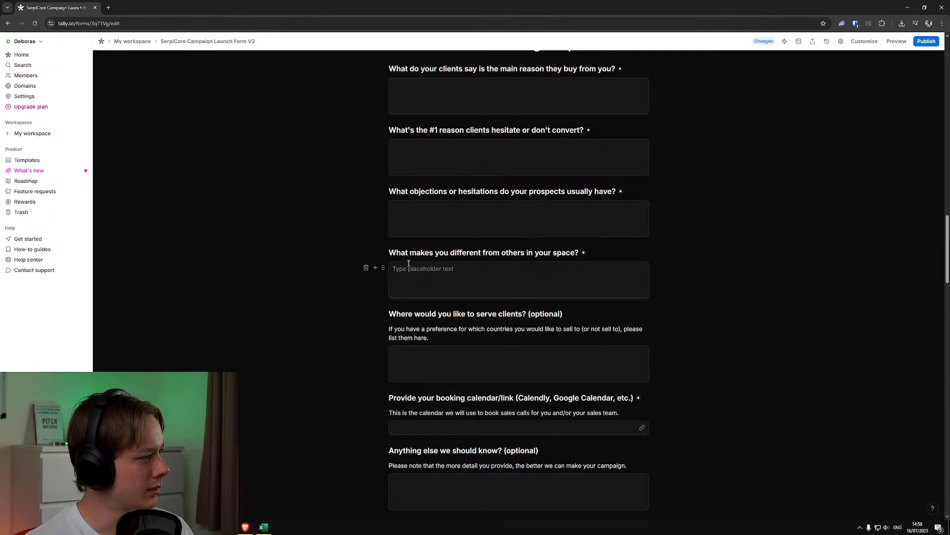
left_click(383, 267)
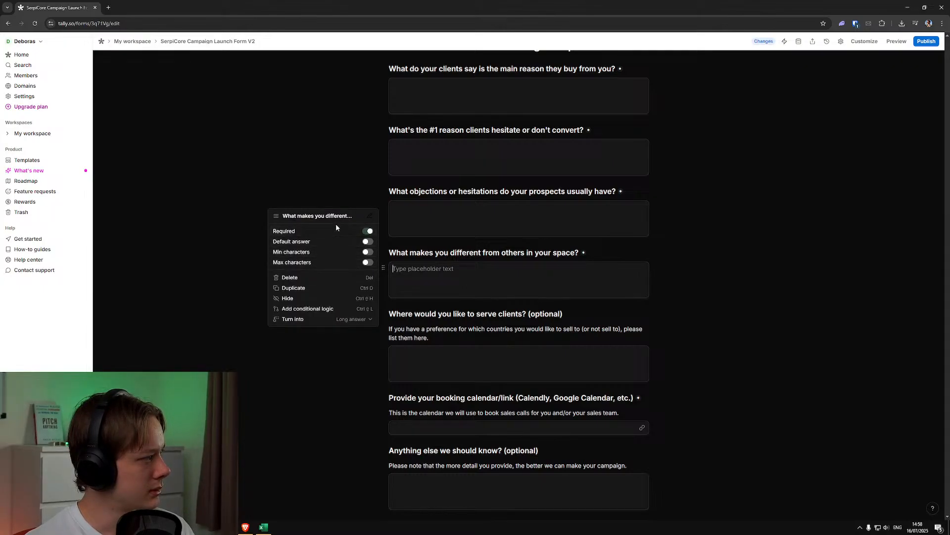
left_click(384, 268)
left_click(375, 268)
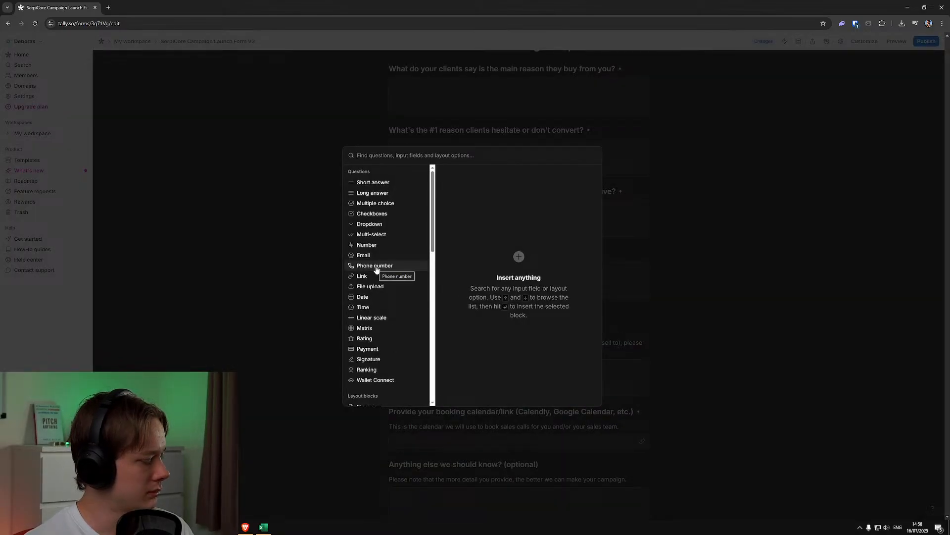
type("long")
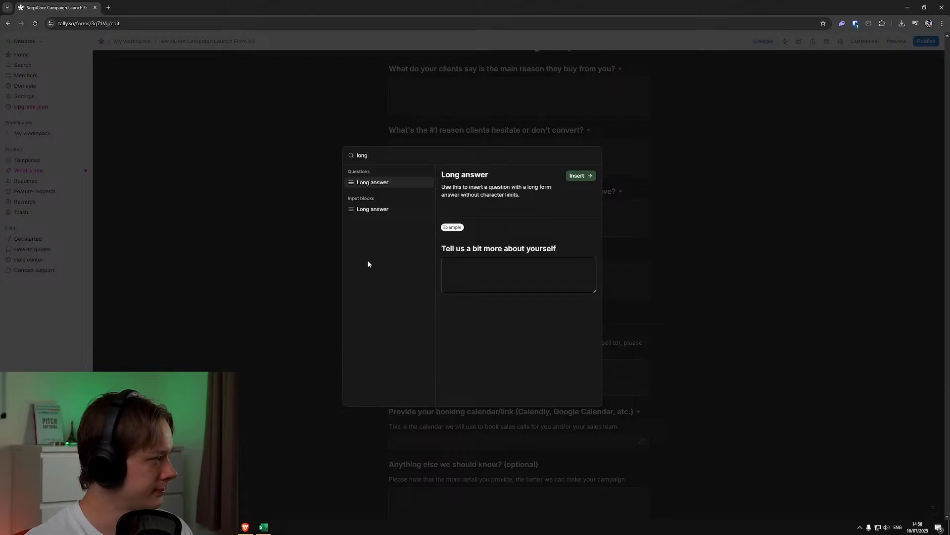
left_click(577, 176)
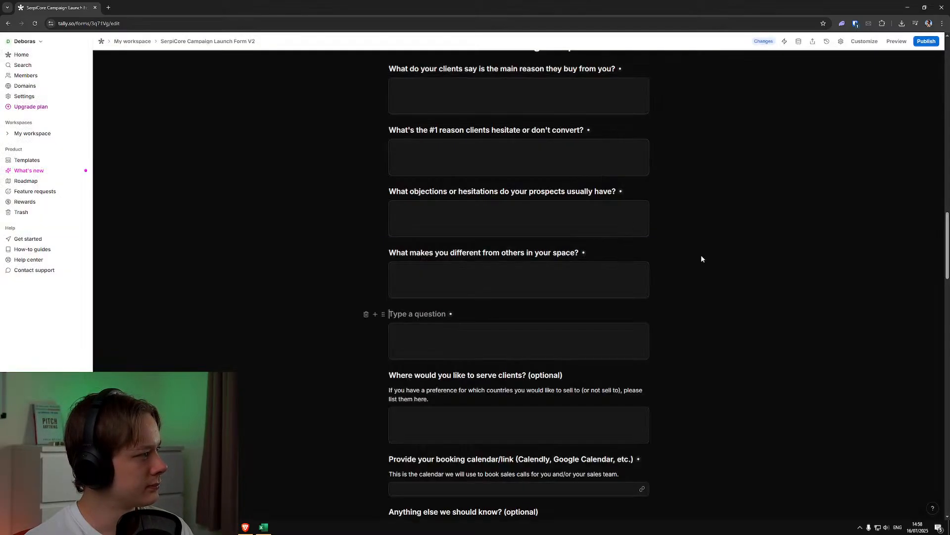
Title the new question "How many clients could you realistically take on?"
type("W")
key("BackSpace")
type("How ")
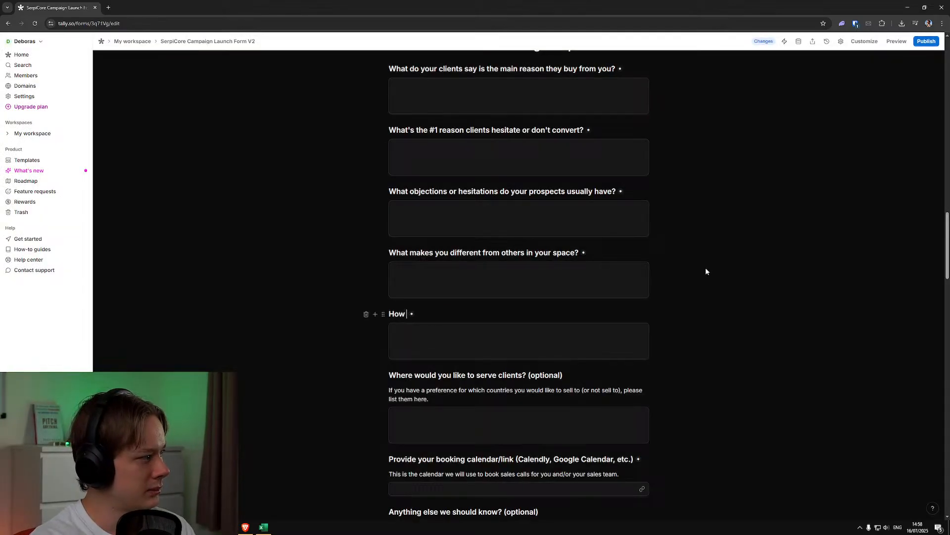
type("many clients could you ")
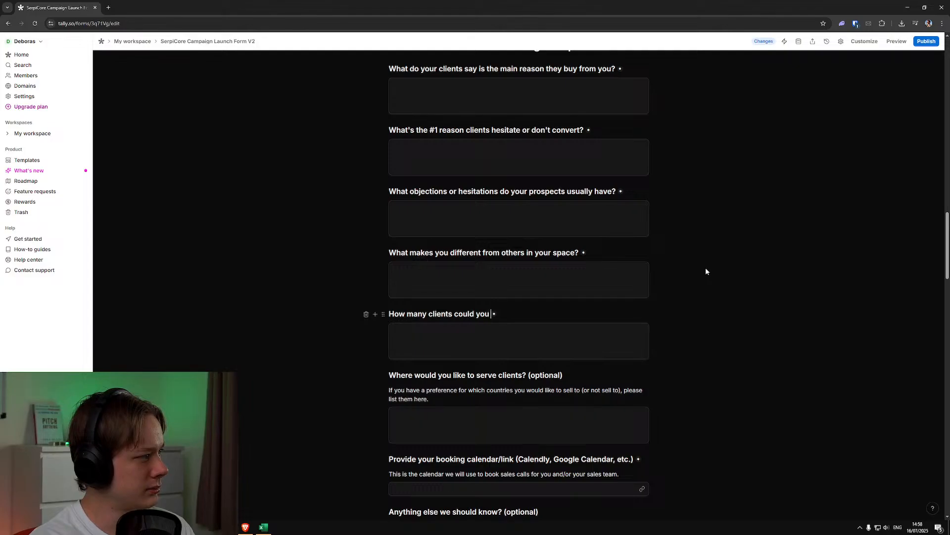
type("realistically take on")
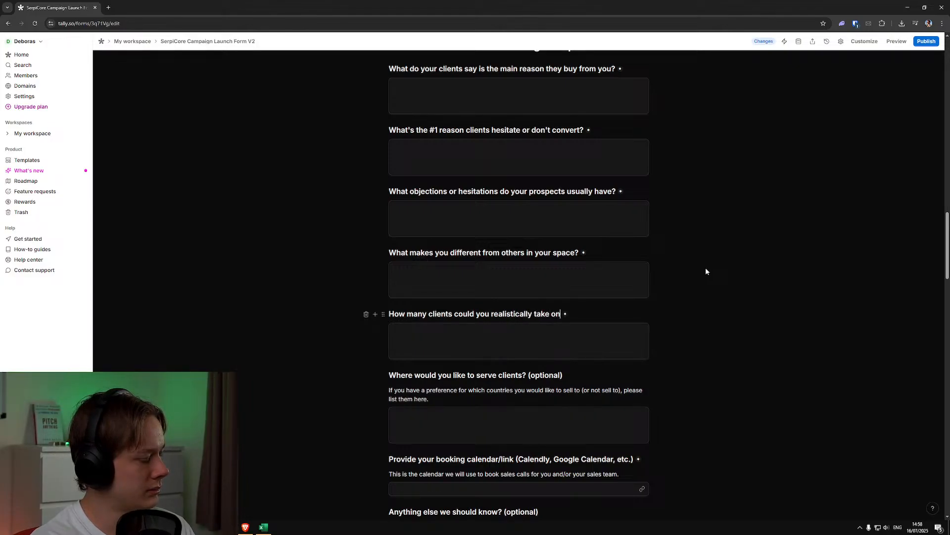
type("?")
Insert a long-answer question beneath "How many clients could you realistically take on?"
scroll(703, 285, "down", 2)
left_click(581, 226)
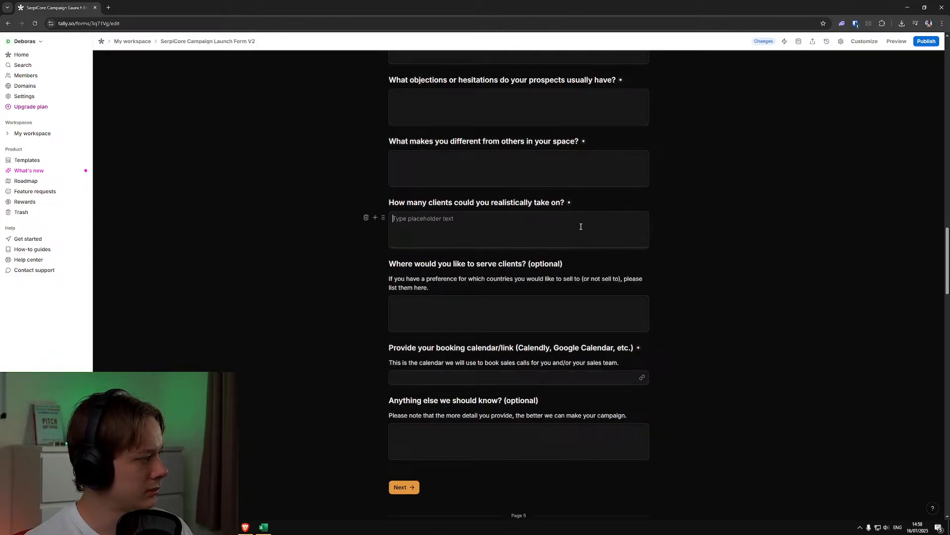
left_click(375, 218)
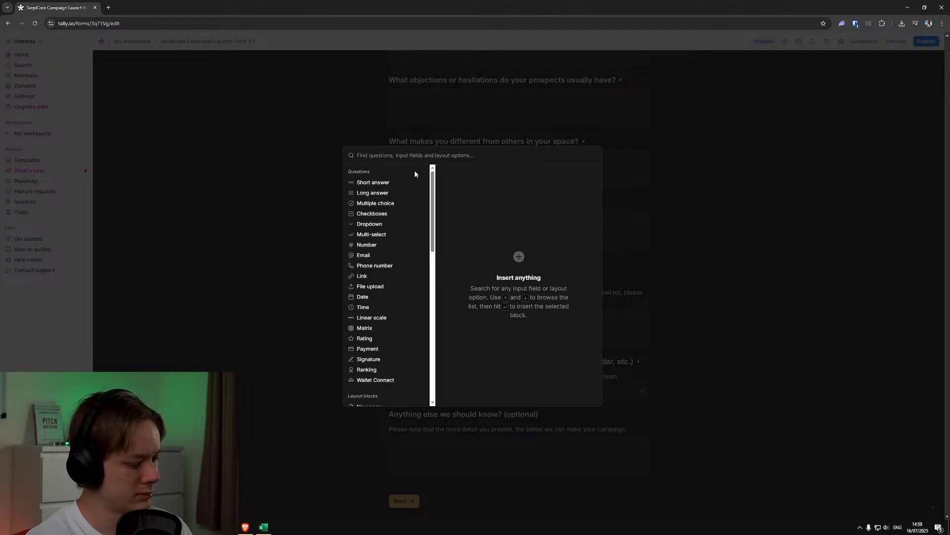
type("long")
left_click(587, 177)
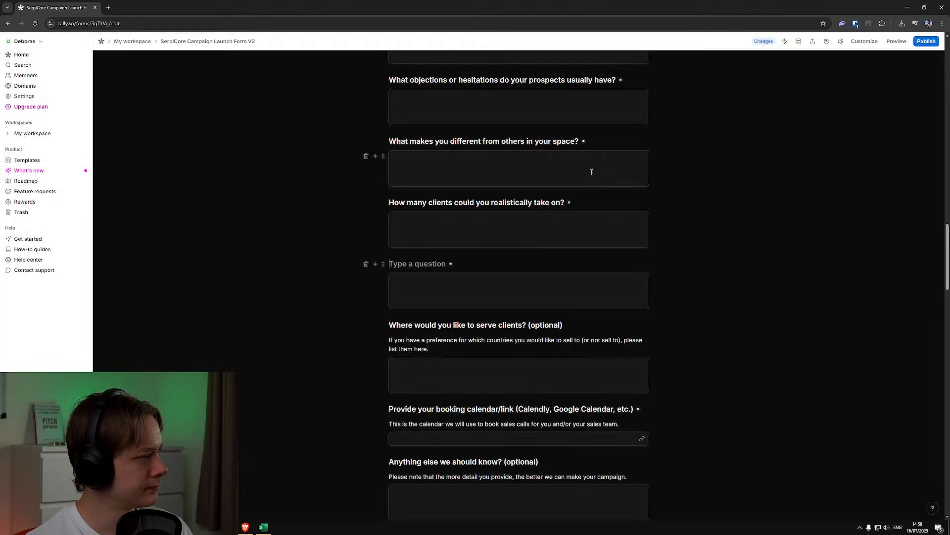
Title the new question "How are you currently getting clients? Is it mostly ads, organic, referrals, outreach, or other?"
type("How ar")
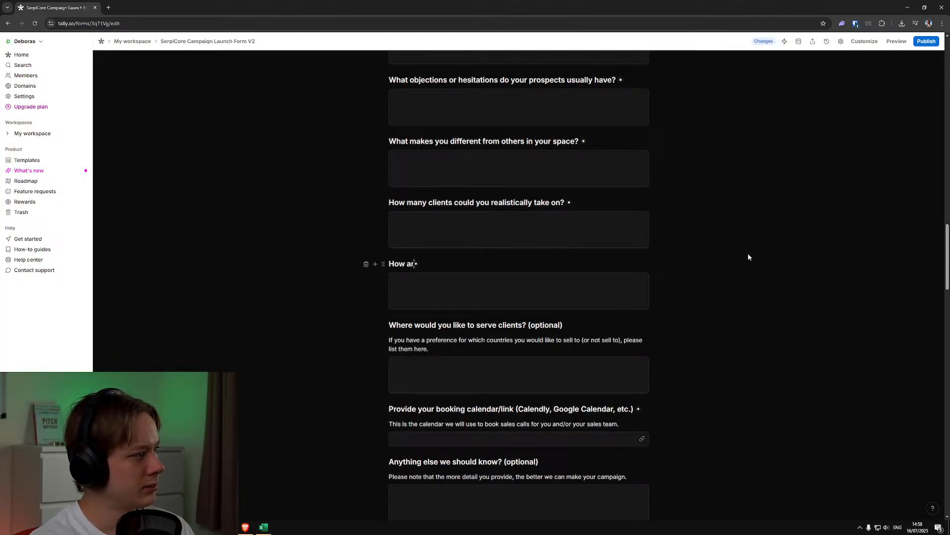
type("e you currently get")
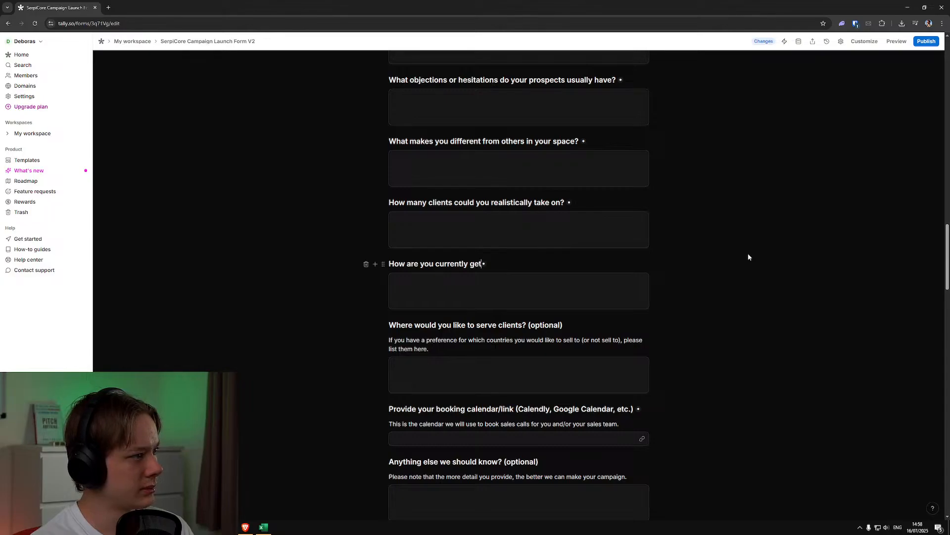
type("ting clients?")
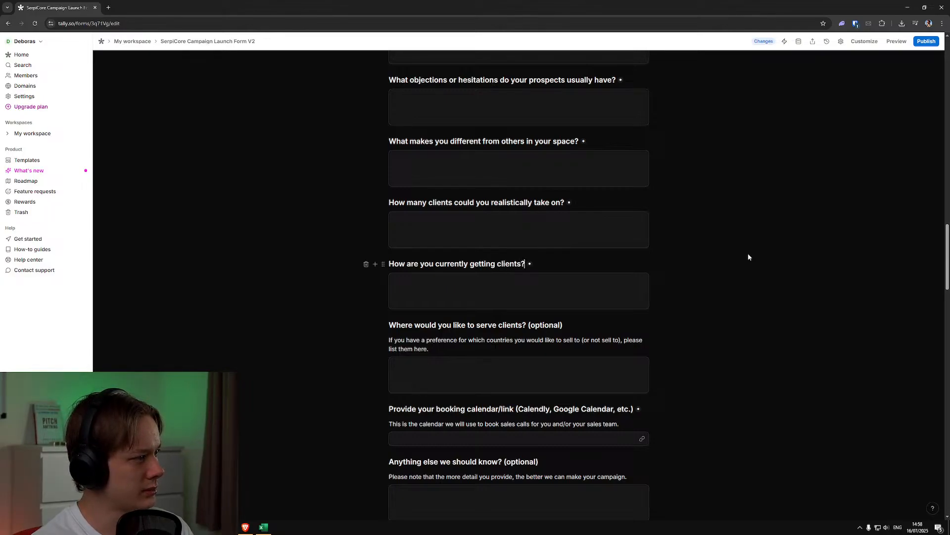
type(" Is it mos")
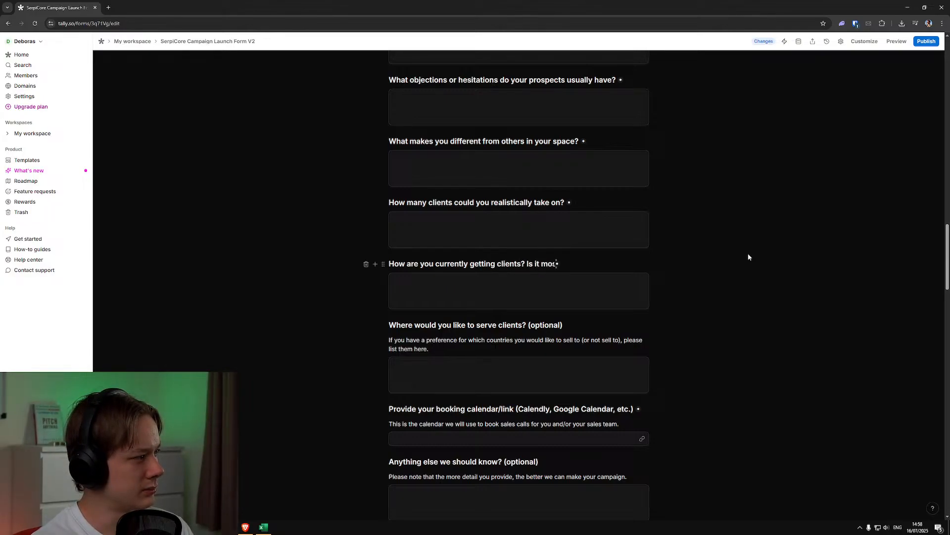
type("tly ads, organic, refer")
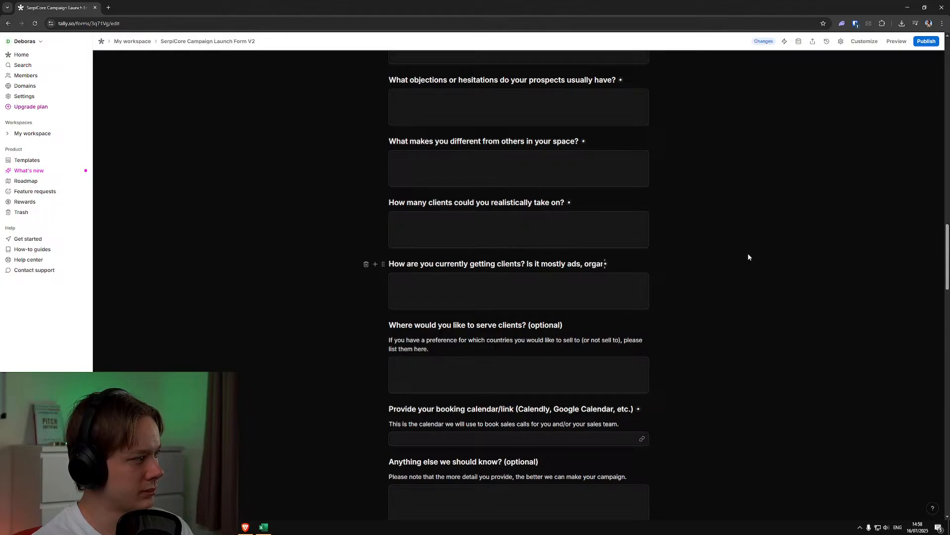
type("rals, ")
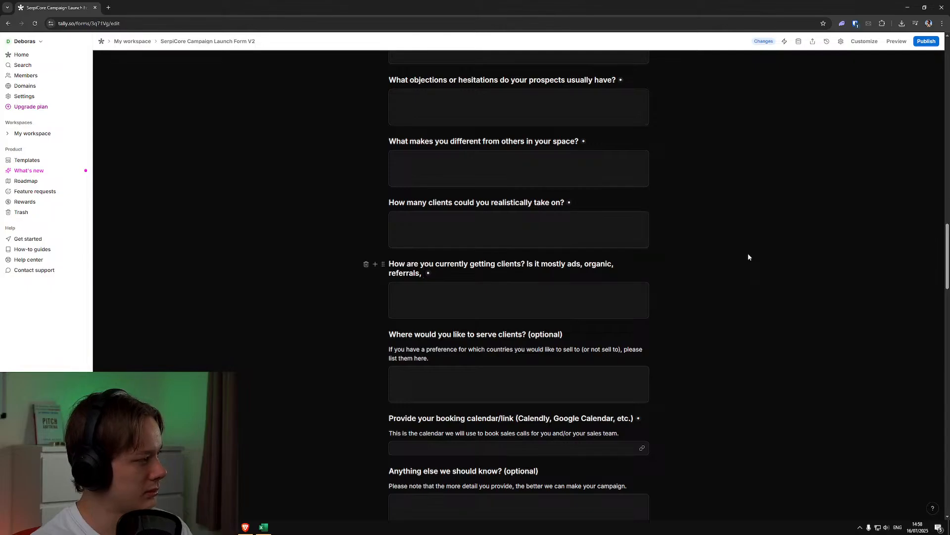
type("outreach, or ")
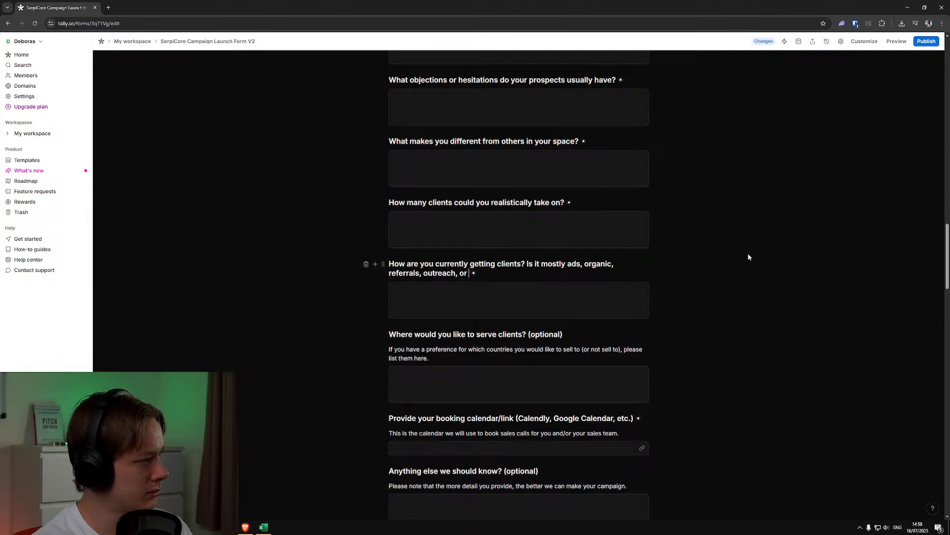
type("other?")
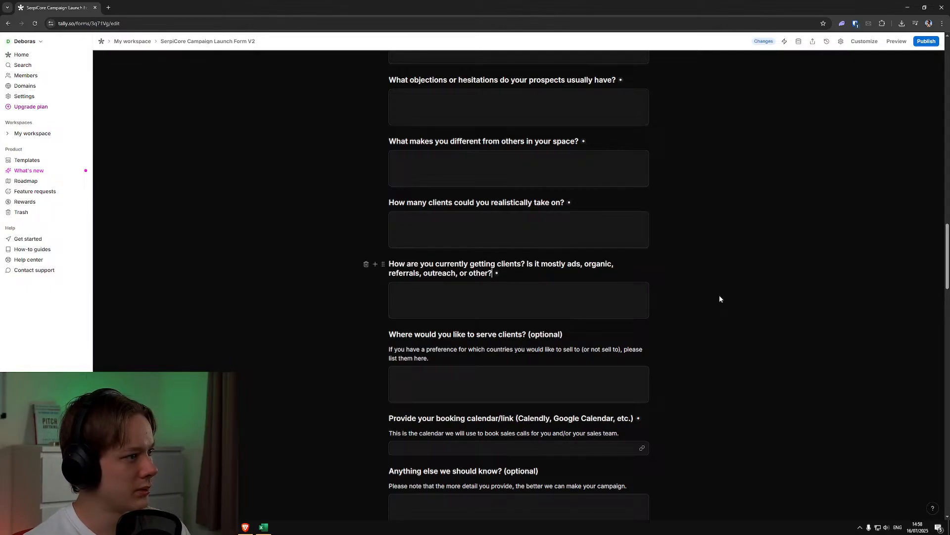
Add a long-answer question "How do most people find you?" beneath the question on how clients are currently acquired
left_click(591, 302)
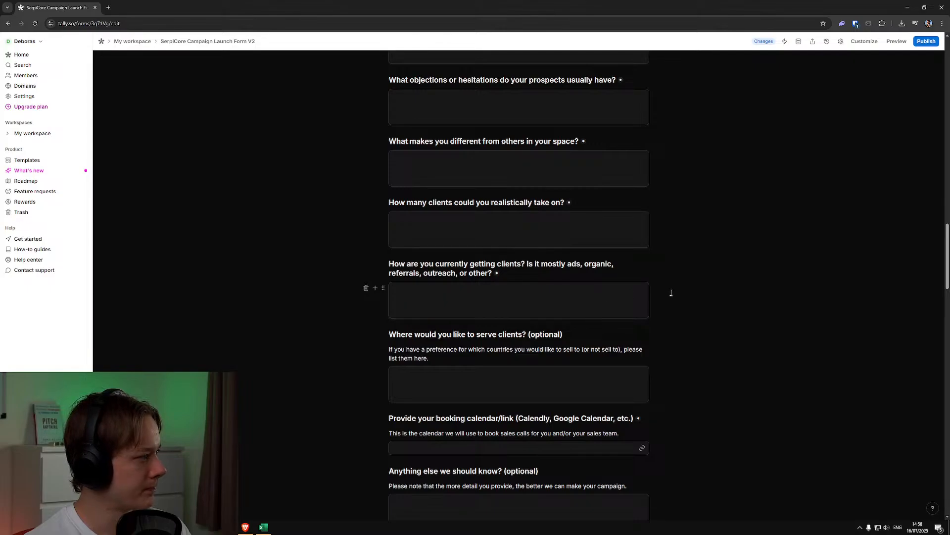
left_click(375, 288)
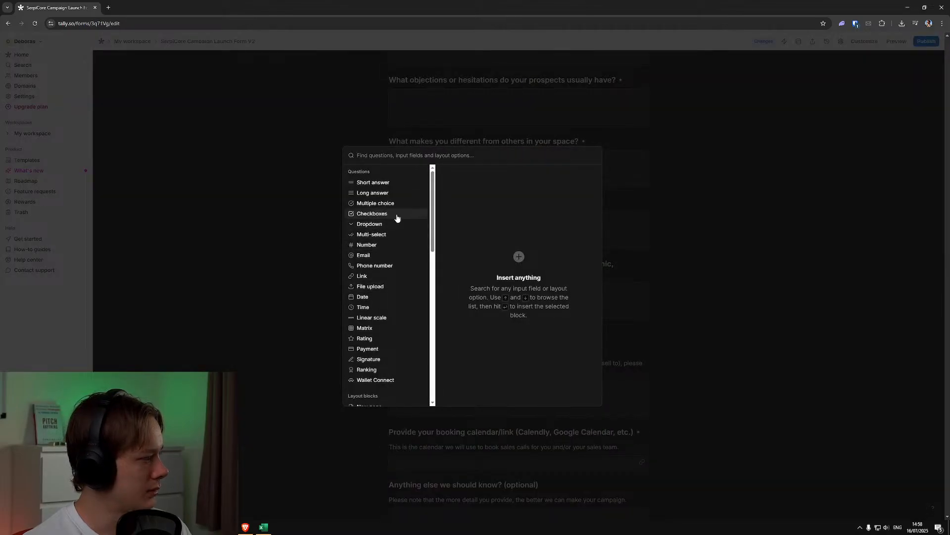
type("long")
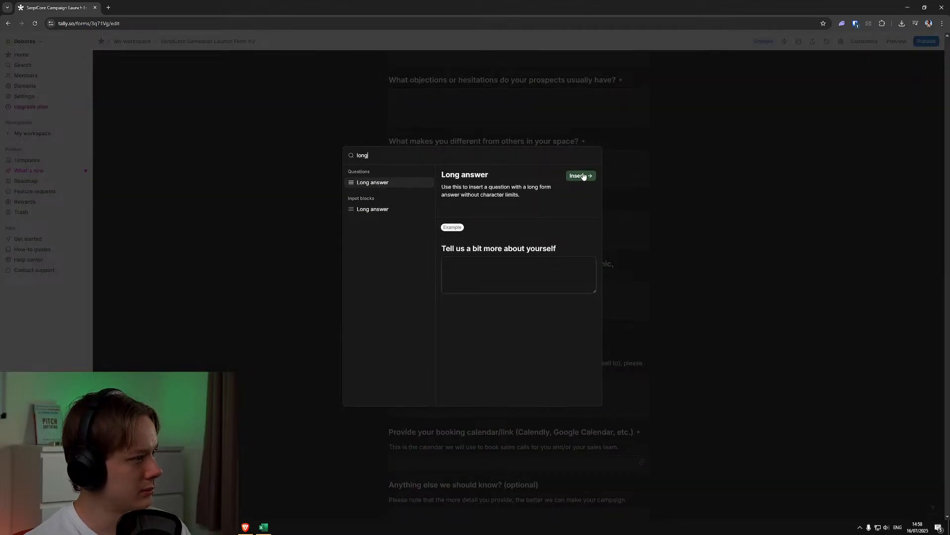
left_click(580, 176)
type("How do ")
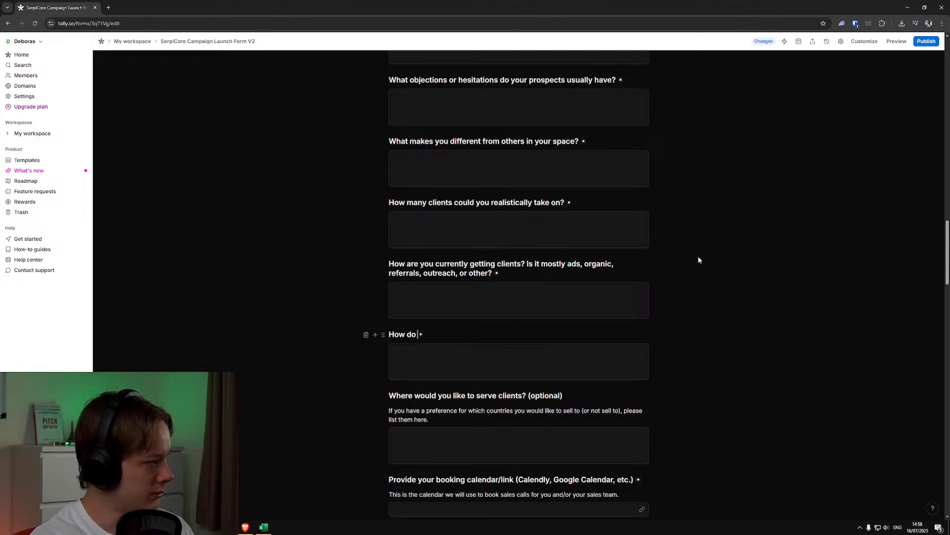
type("most people find you?")
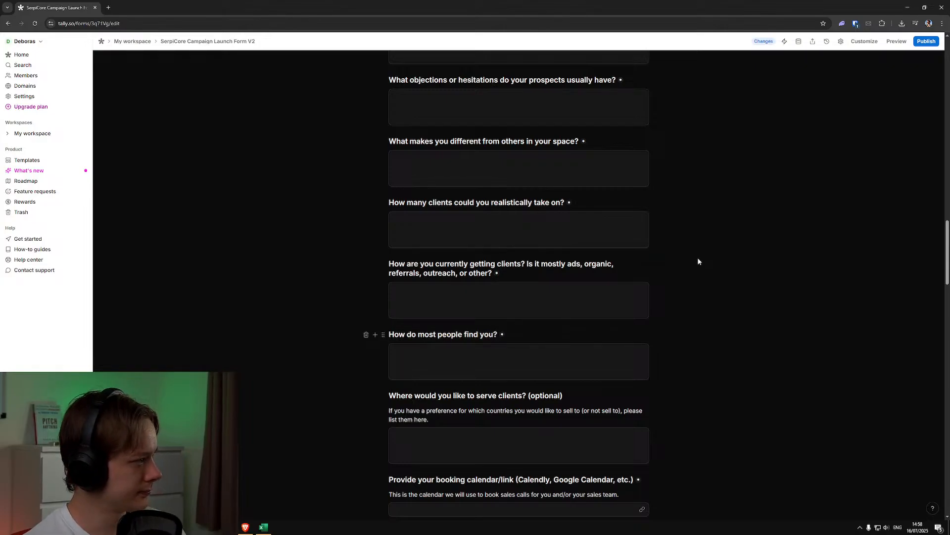
Insert a new page between "How do most people find you?" and "Where would you like to serve clients? (optional)"
scroll(687, 367, "up", 4)
scroll(688, 367, "down", 8)
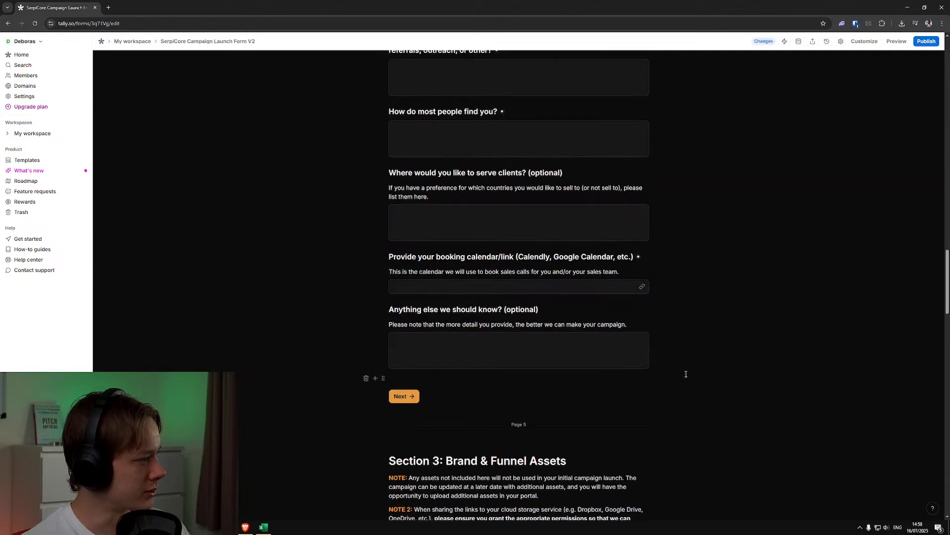
scroll(685, 375, "up", 5)
scroll(680, 378, "down", 3)
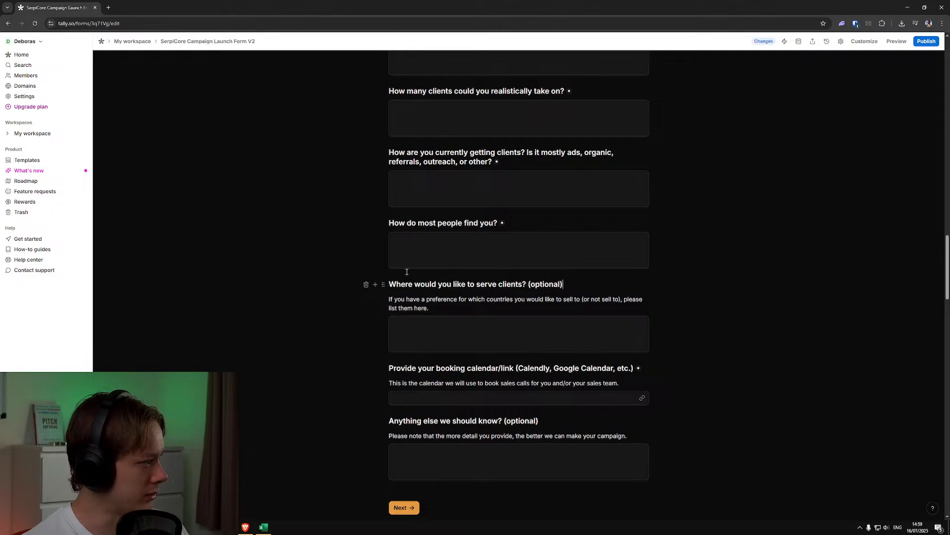
left_click(375, 238)
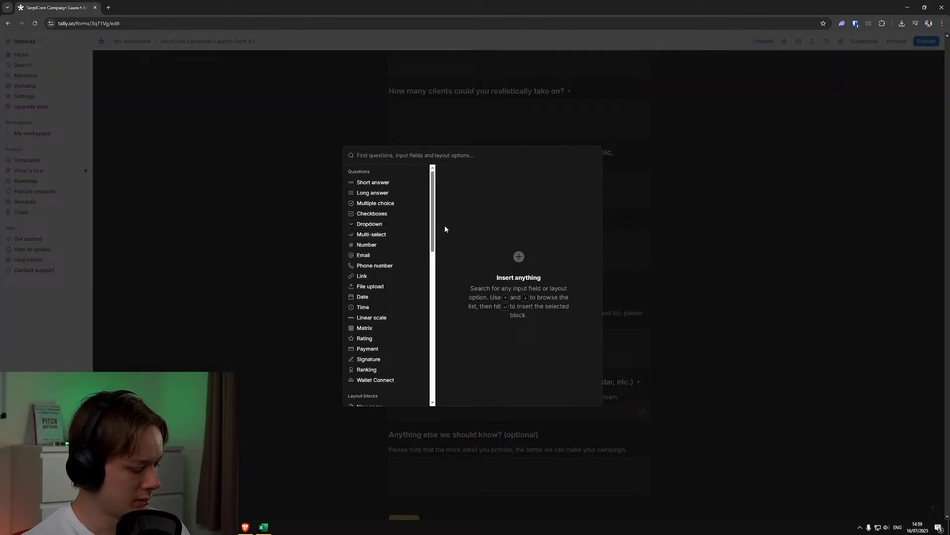
type("page")
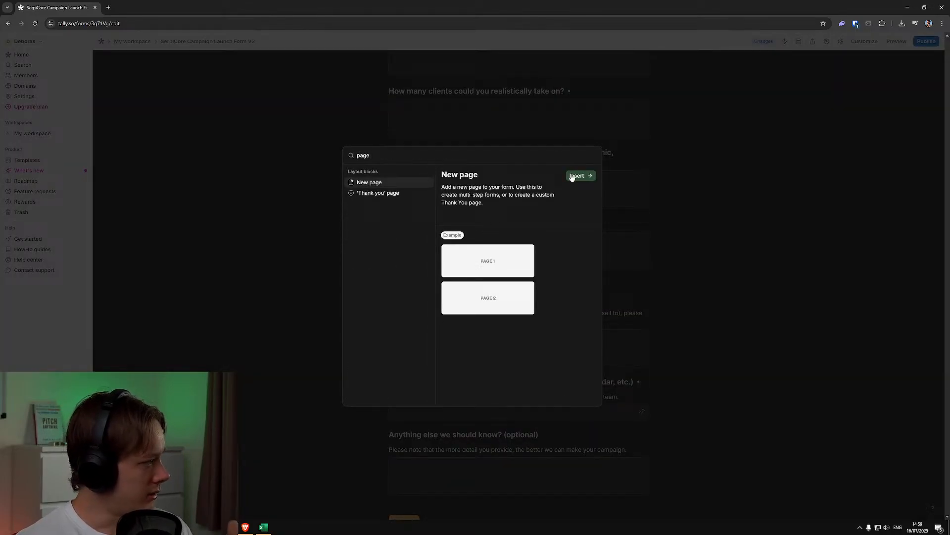
left_click(577, 176)
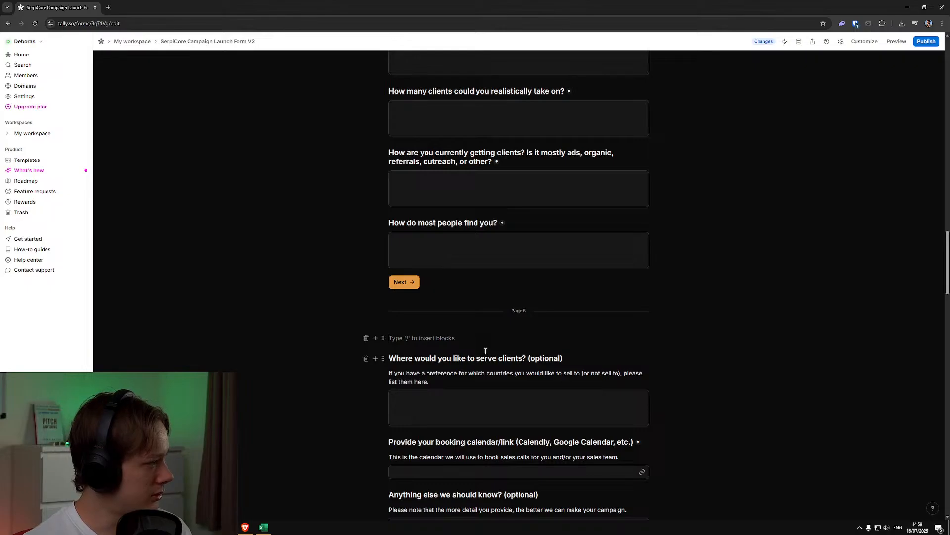
Add a Heading 1 reading "Section 2.3: Offer & Booking Setup" at the start of the new page
left_click(375, 338)
type("head")
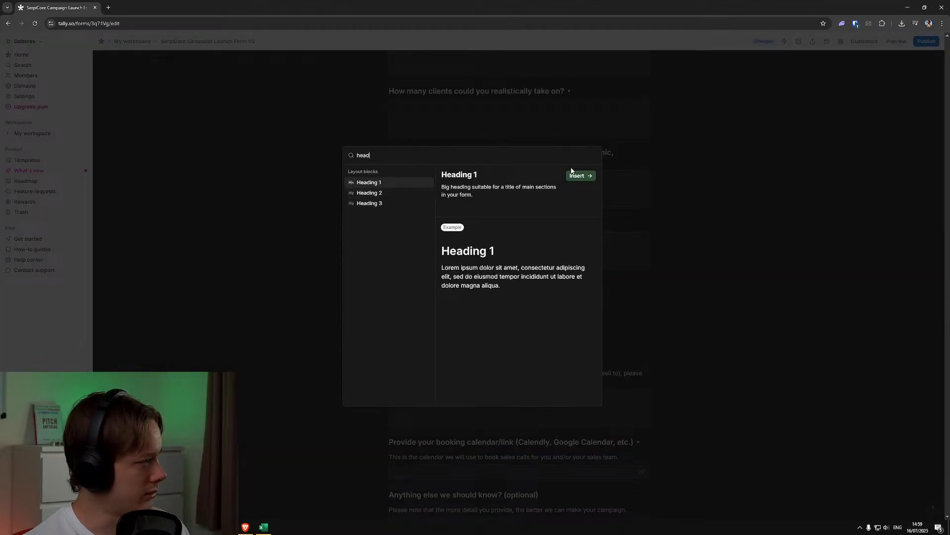
left_click(582, 179)
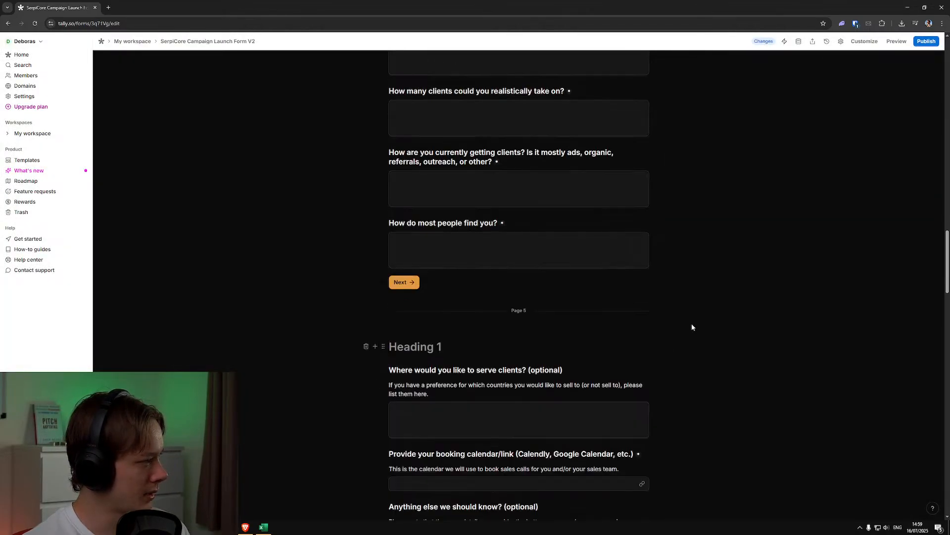
scroll(692, 327, "up", 5)
scroll(706, 341, "down", 4)
type("Section 2.3")
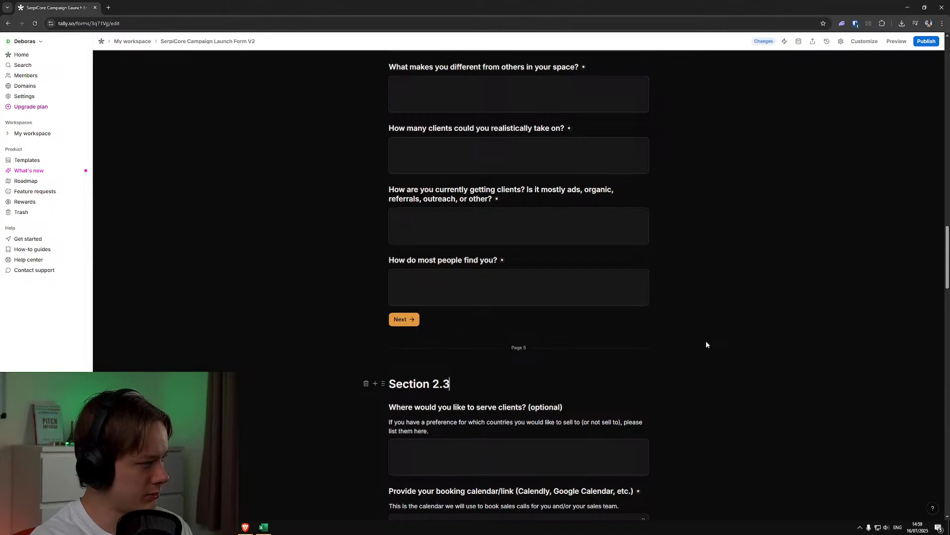
type(": Offer ")
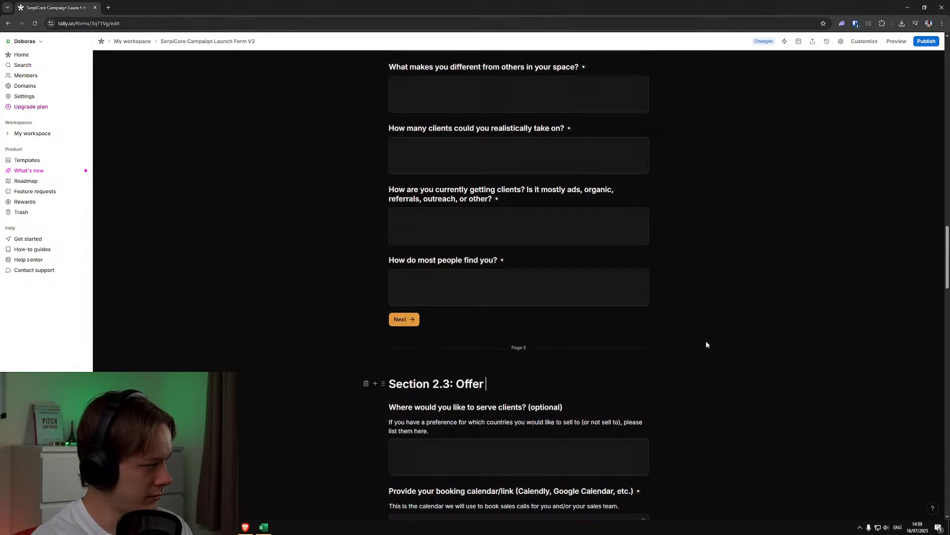
type("& Booking Setup")
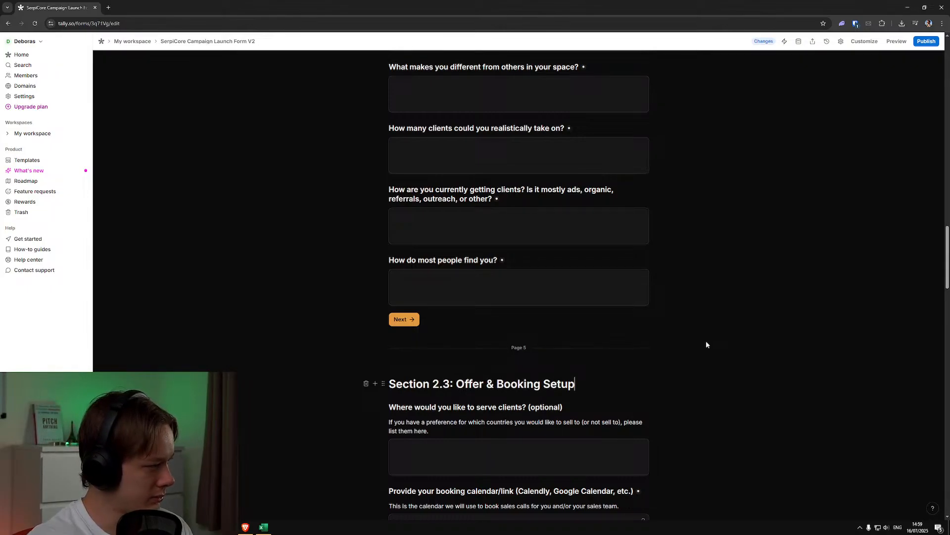
Review the full list of questions in Section 2.2, from the main buying reason to how people find the client
scroll(703, 362, "up", 5)
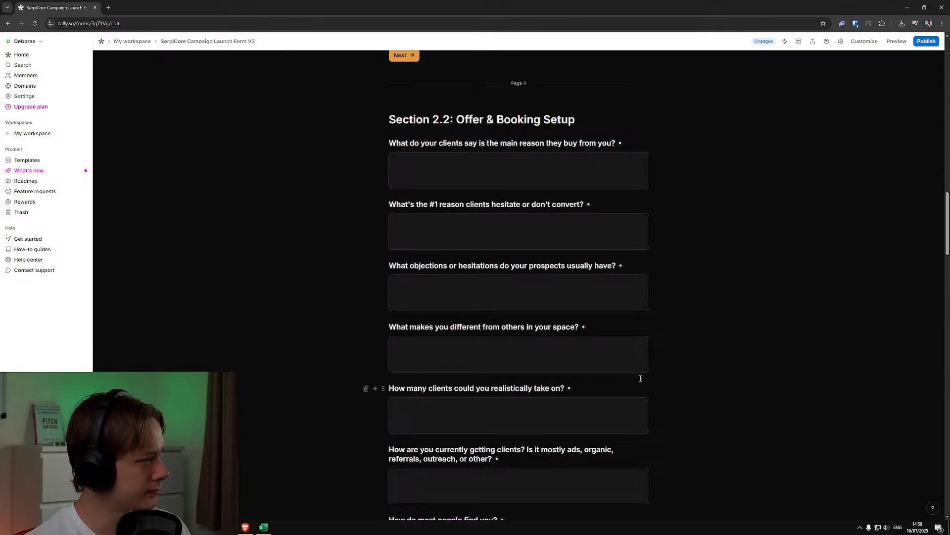
scroll(640, 379, "down", 1)
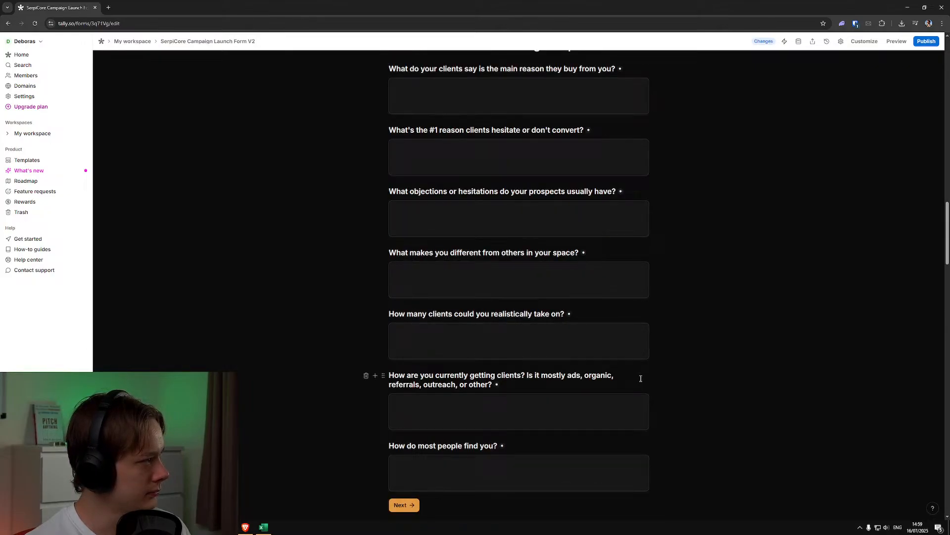
scroll(641, 378, "down", 1)
left_click(409, 443)
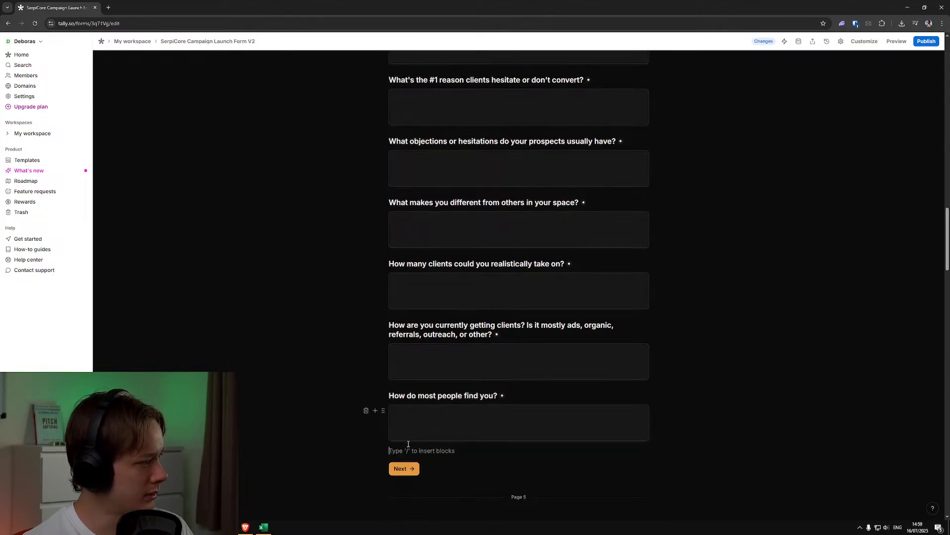
left_click(604, 473)
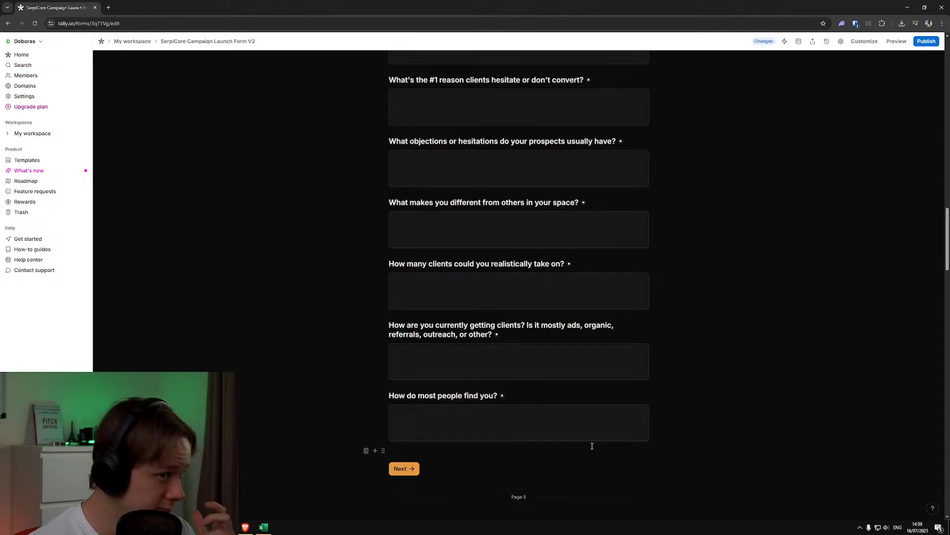
scroll(565, 452, "up", 5)
scroll(562, 453, "down", 3)
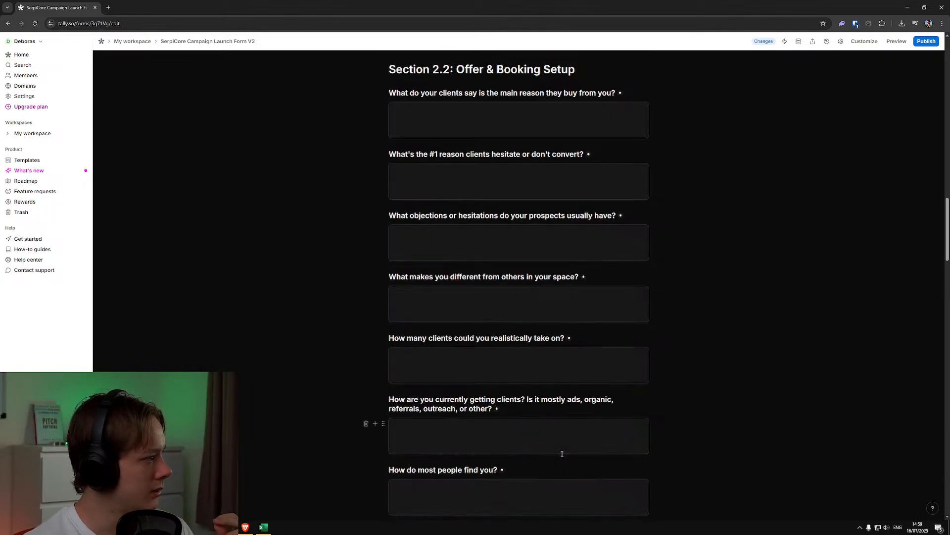
Review the questions and page breaks from the end of Section 2.2 through Section 2.3 and Section 3: Brand & Funnel Assets
scroll(562, 453, "down", 5)
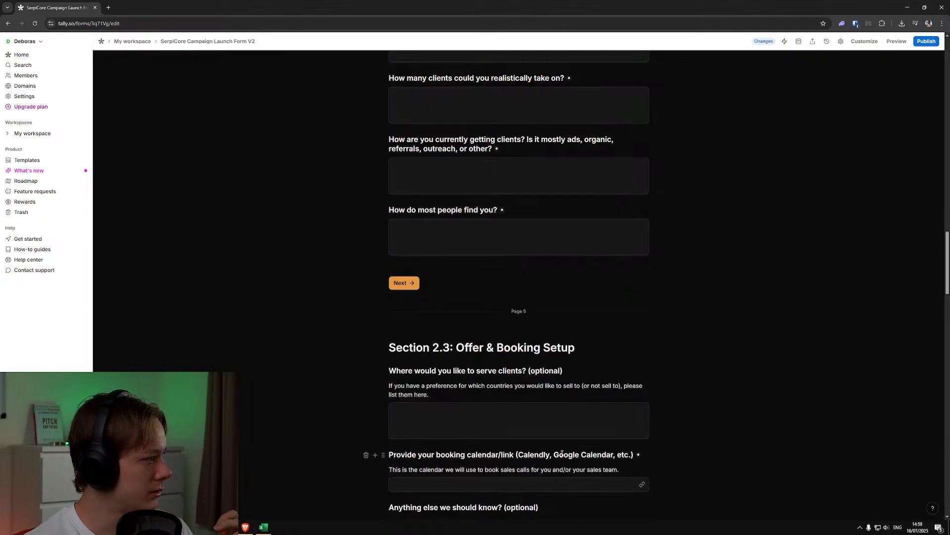
scroll(562, 453, "down", 7)
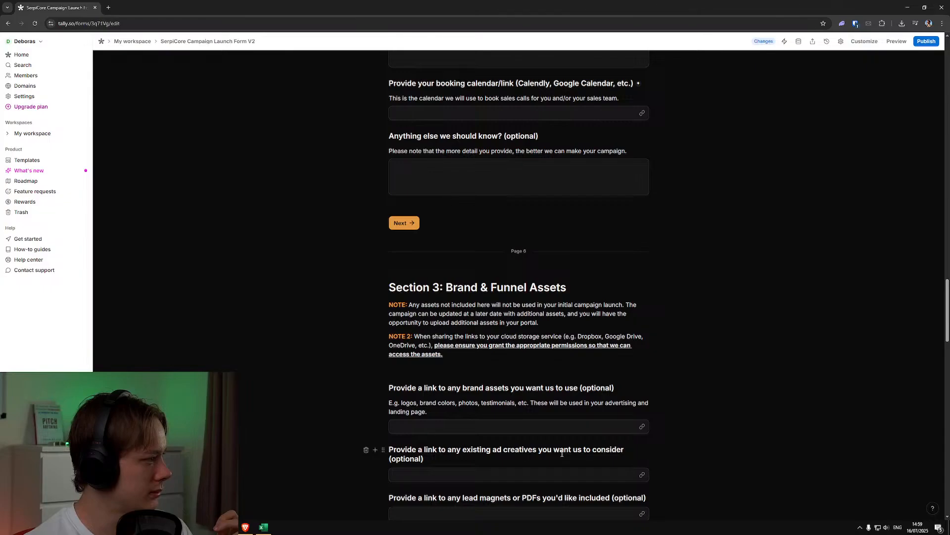
scroll(562, 453, "down", 4)
scroll(562, 453, "up", 9)
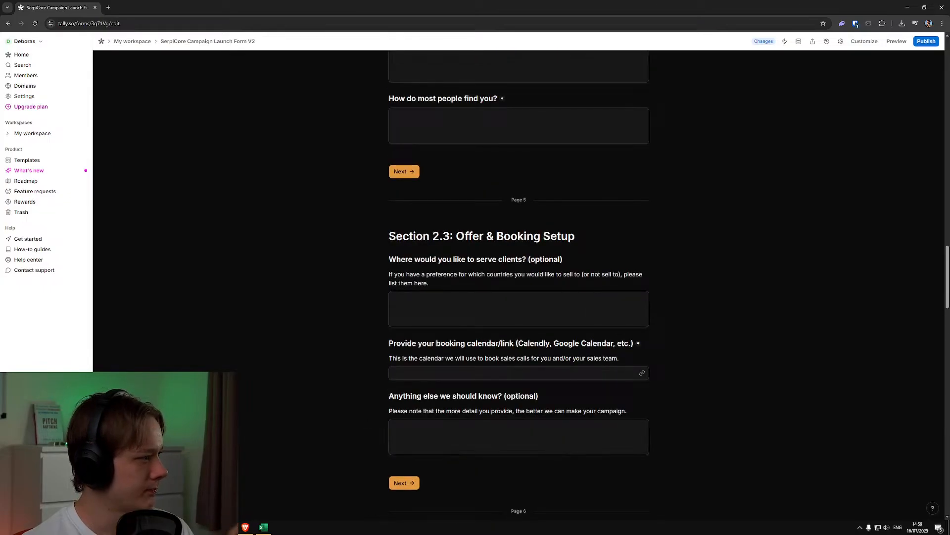
key("alt+Tab")
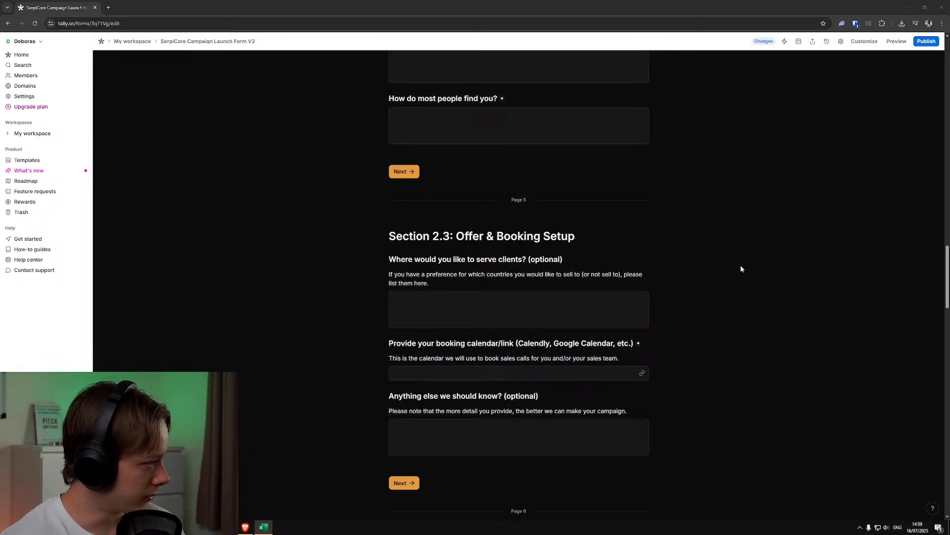
scroll(686, 322, "down", 1)
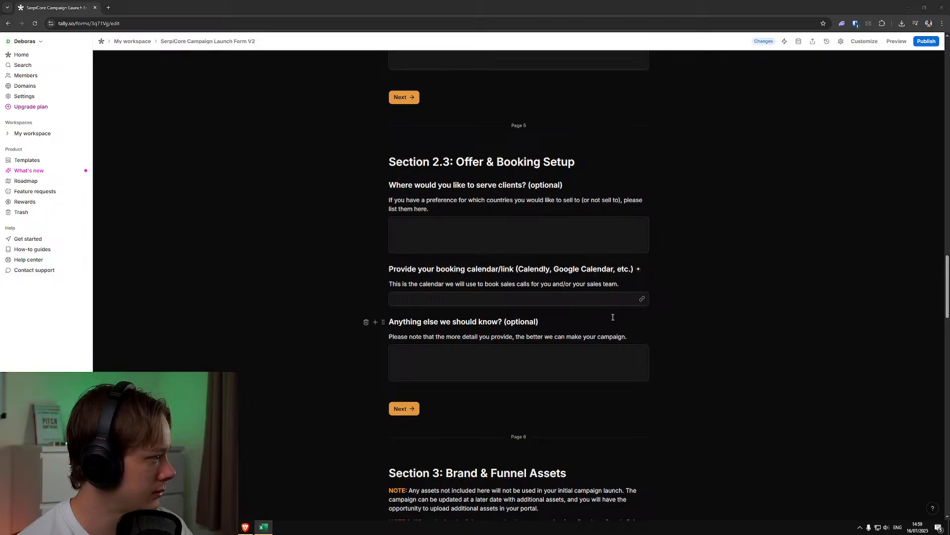
scroll(587, 318, "down", 1)
scroll(585, 314, "down", 1)
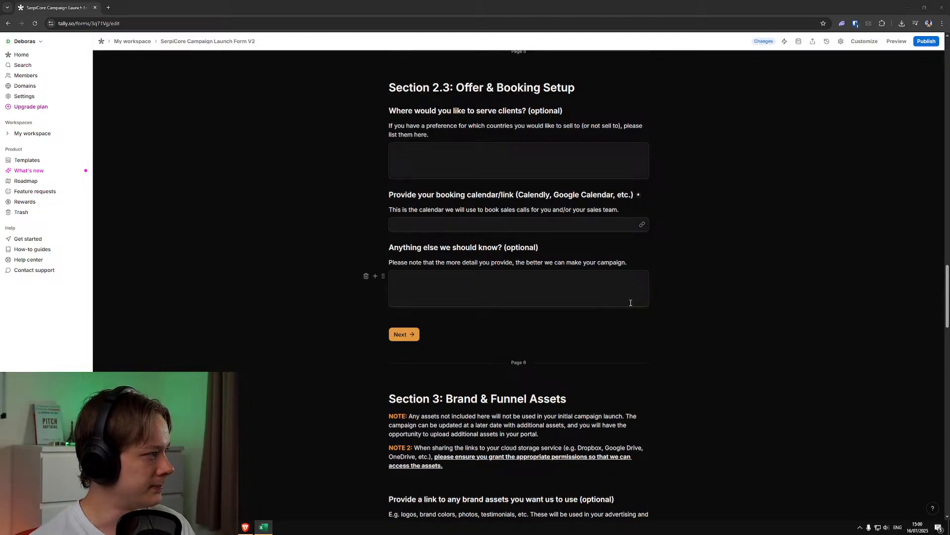
scroll(697, 308, "down", 6)
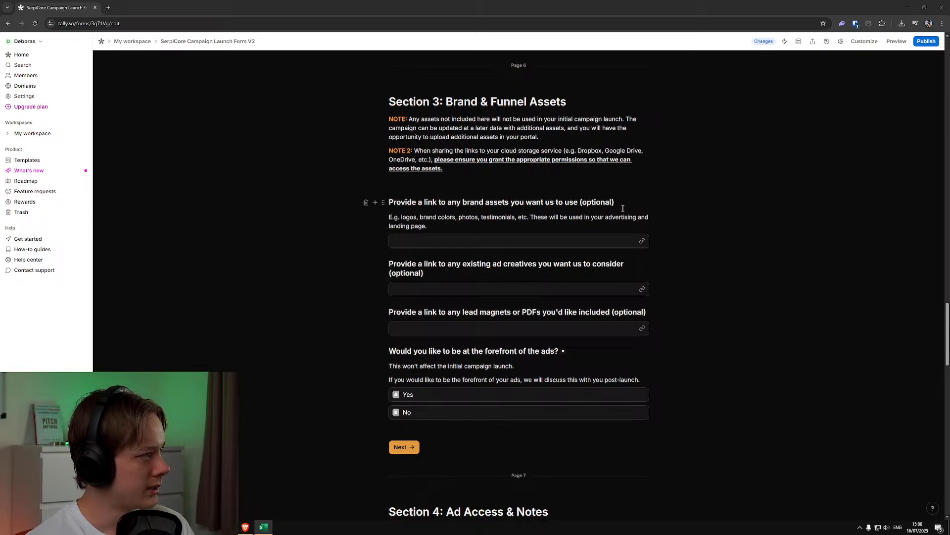
Review the questions, conditional logic and page breaks across Sections 2.1, 2.2 and 2.3: Offer & Booking Setup
scroll(569, 188, "up", 1)
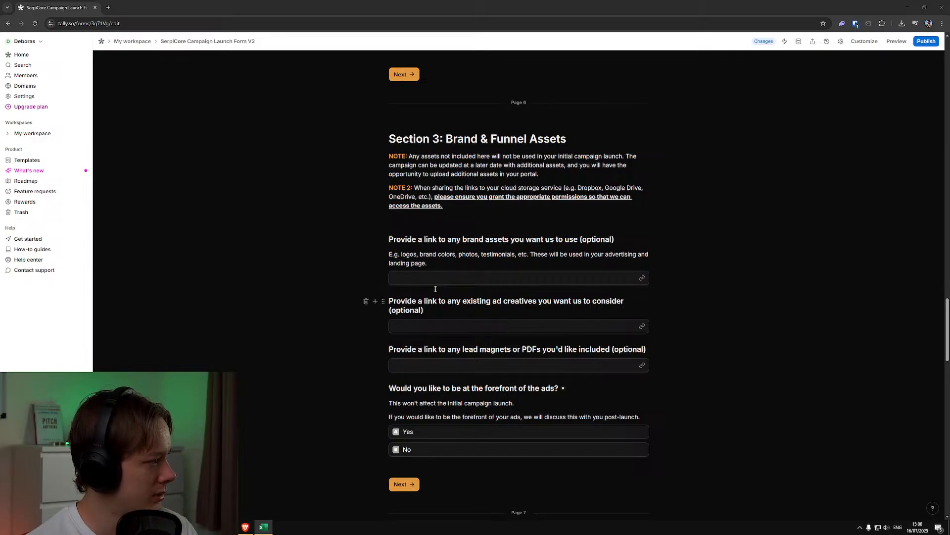
scroll(485, 321, "up", 5)
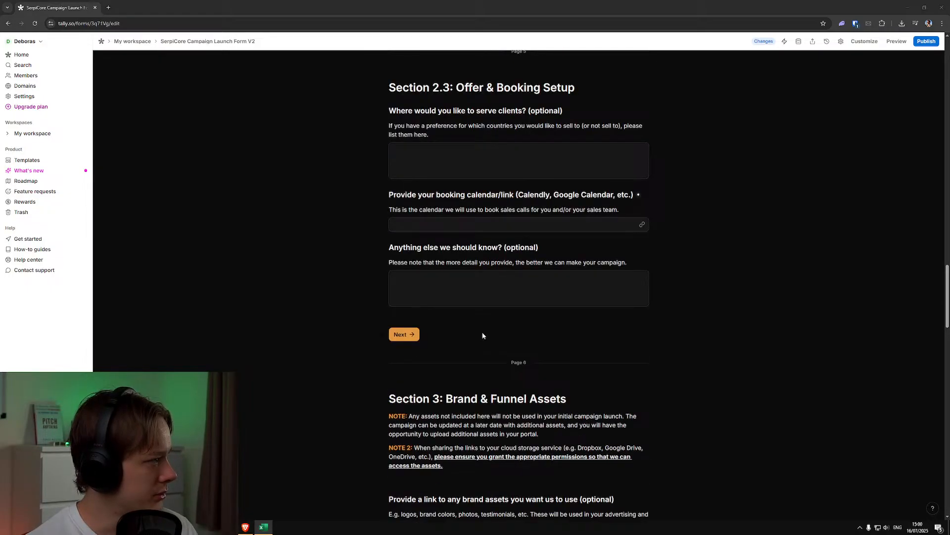
scroll(482, 332, "up", 4)
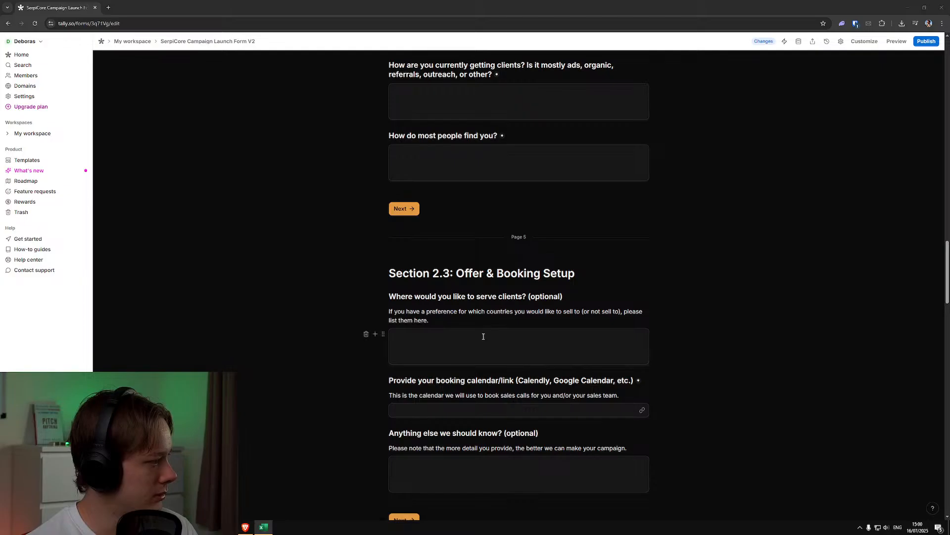
scroll(482, 335, "up", 5)
scroll(482, 336, "up", 4)
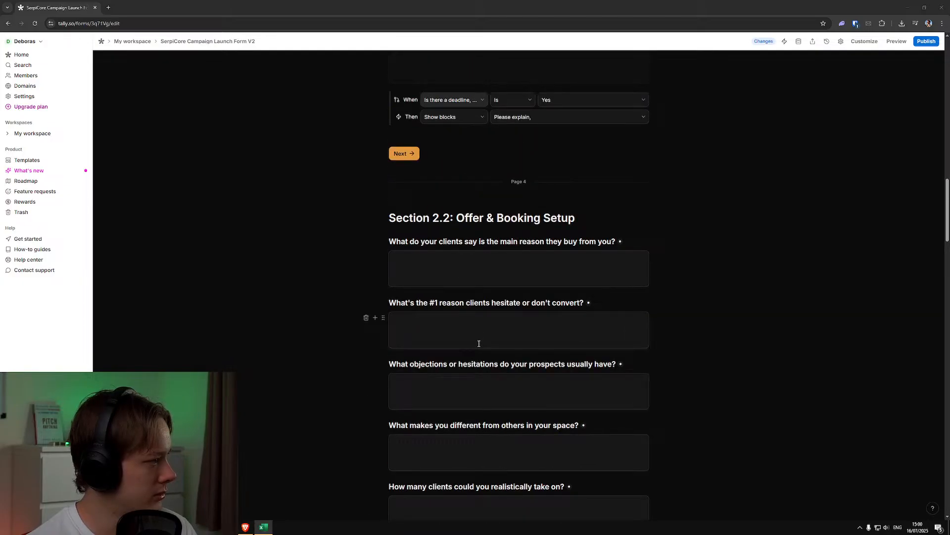
scroll(478, 344, "down", 4)
scroll(479, 344, "up", 9)
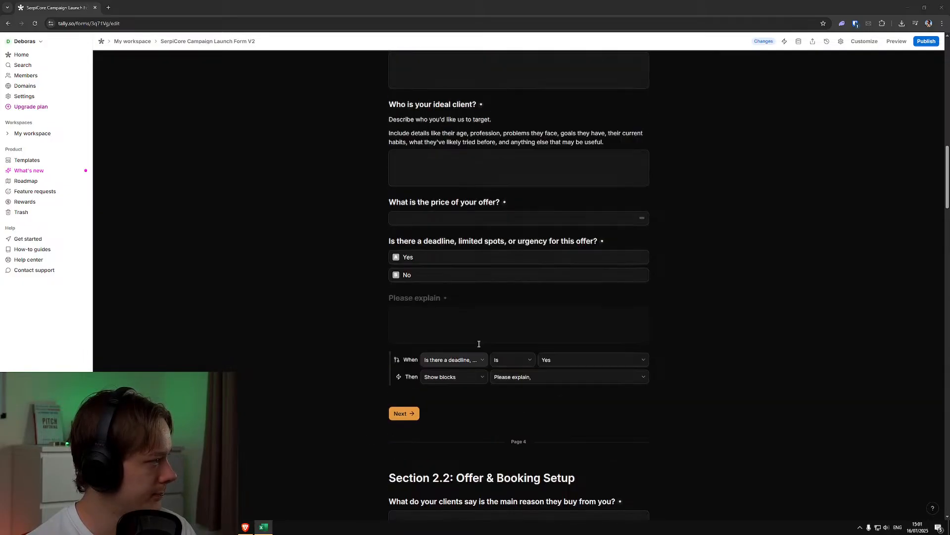
scroll(478, 344, "up", 5)
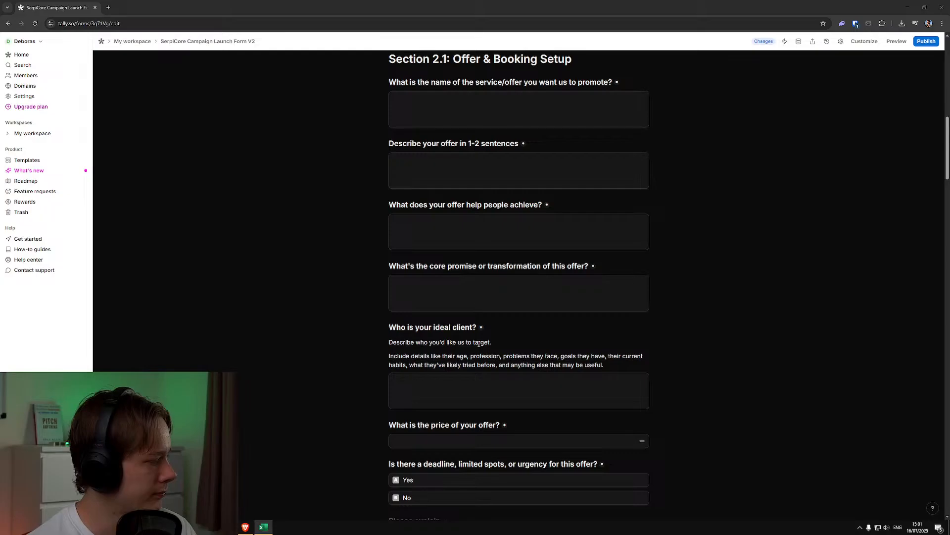
scroll(479, 343, "down", 4)
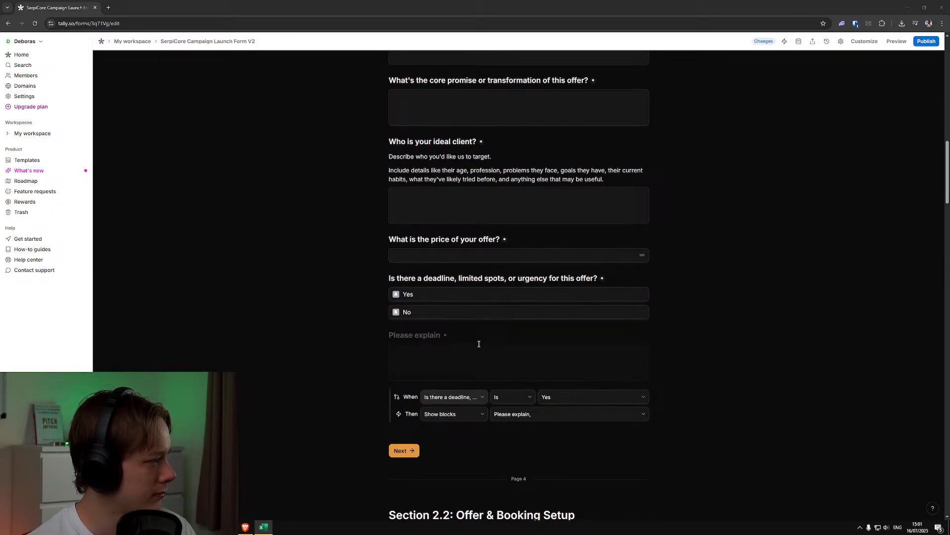
scroll(478, 344, "down", 19)
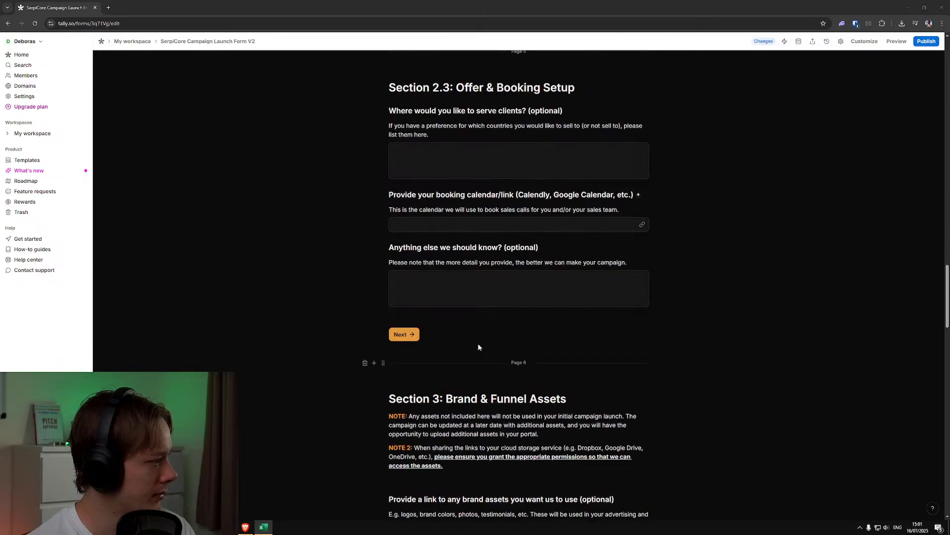
Examine the notes, asset link questions and ad forefront question in Section 3: Brand & Funnel Assets, and the form content following it
scroll(479, 346, "down", 5)
scroll(479, 342, "down", 2)
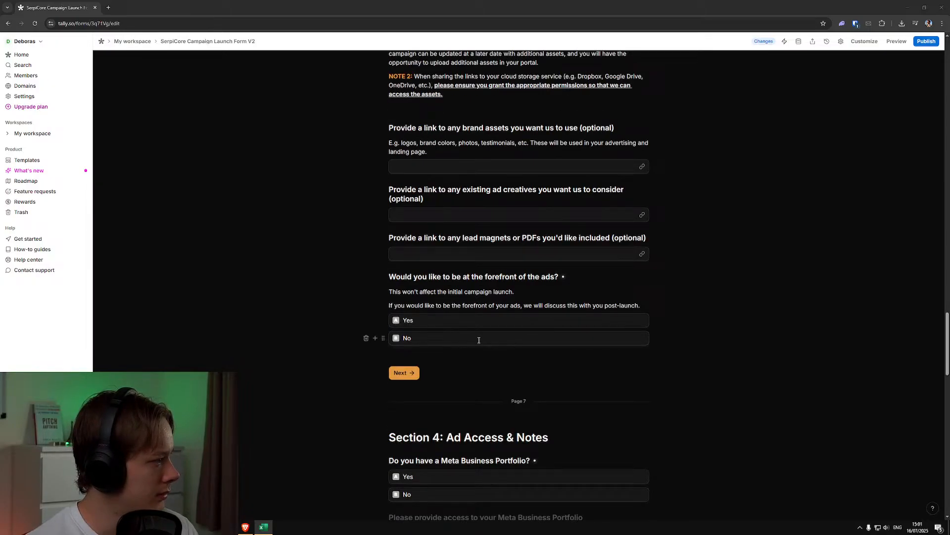
scroll(514, 214, "up", 1)
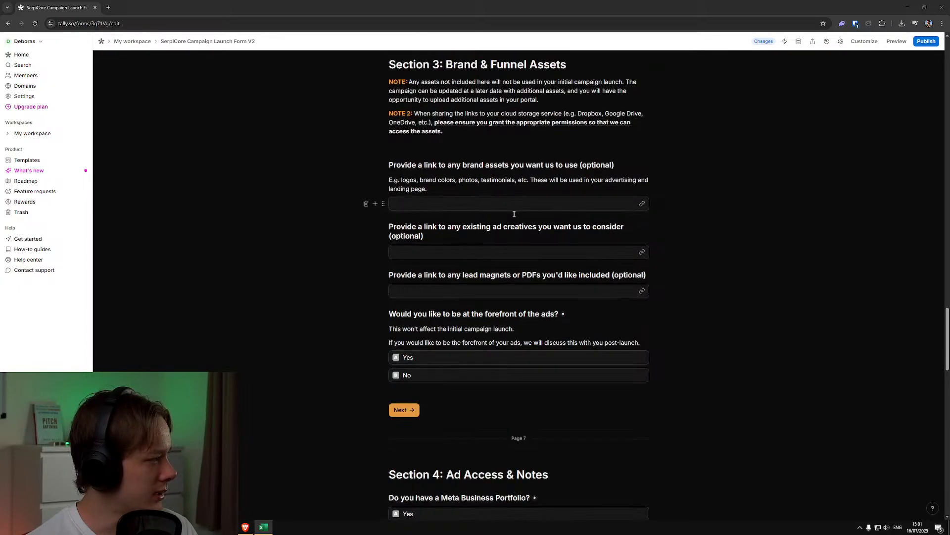
scroll(514, 214, "up", 1)
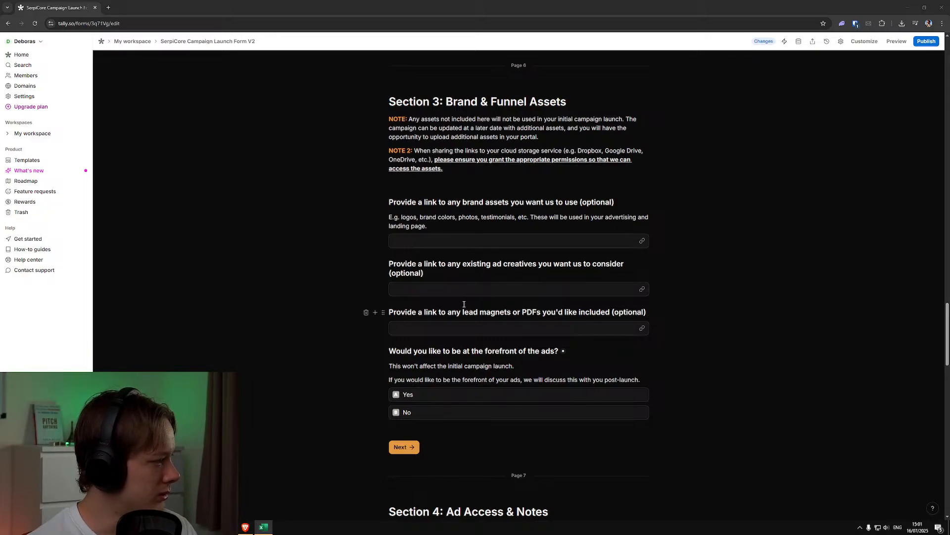
scroll(463, 306, "down", 1)
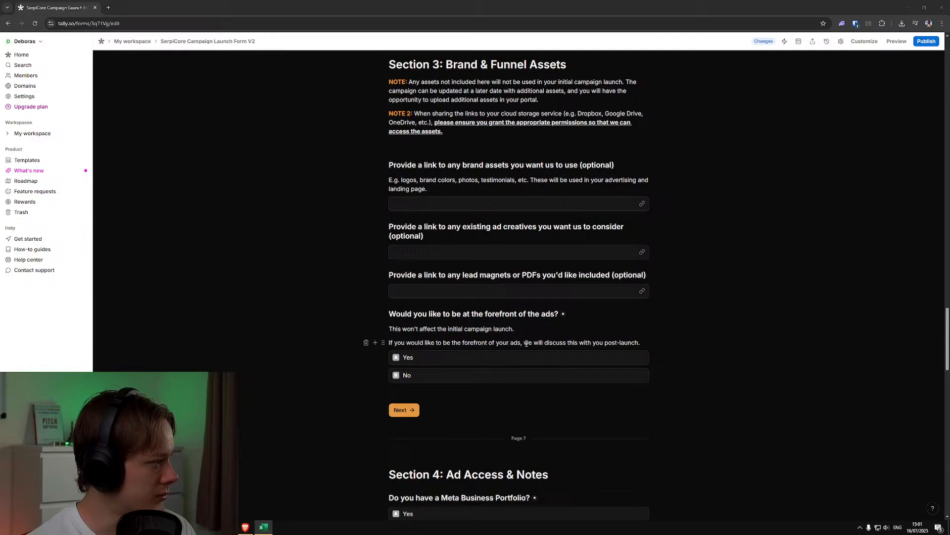
scroll(490, 357, "up", 2)
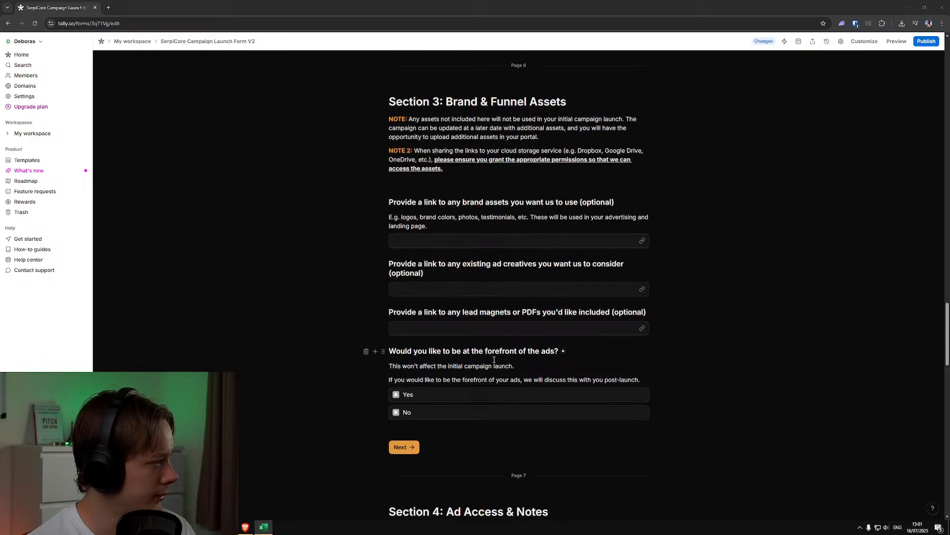
scroll(497, 361, "down", 8)
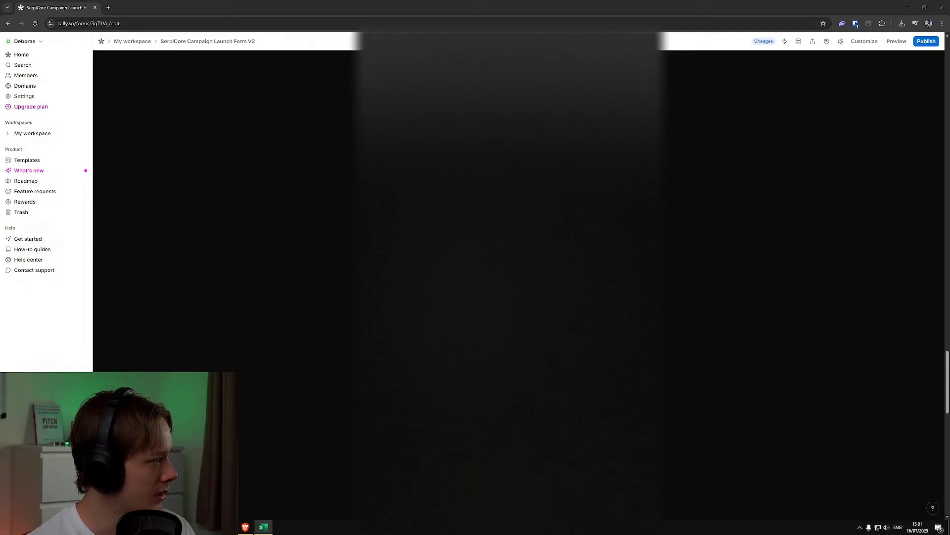
scroll(510, 268, "up", 5)
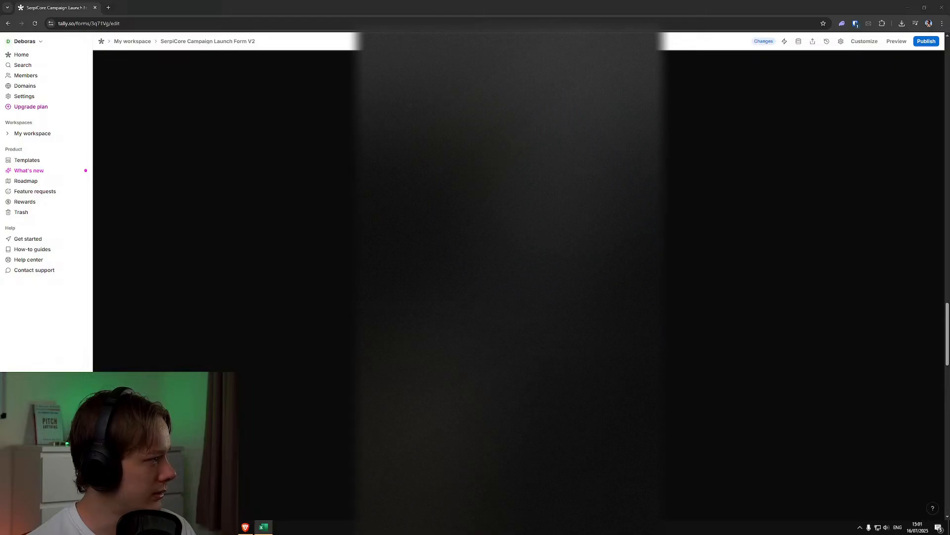
scroll(510, 267, "down", 4)
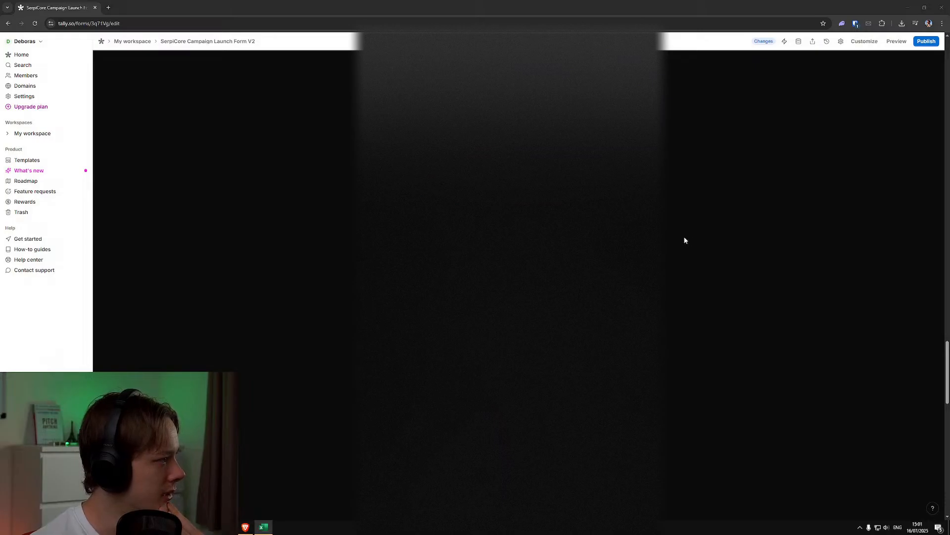
scroll(678, 232, "down", 2)
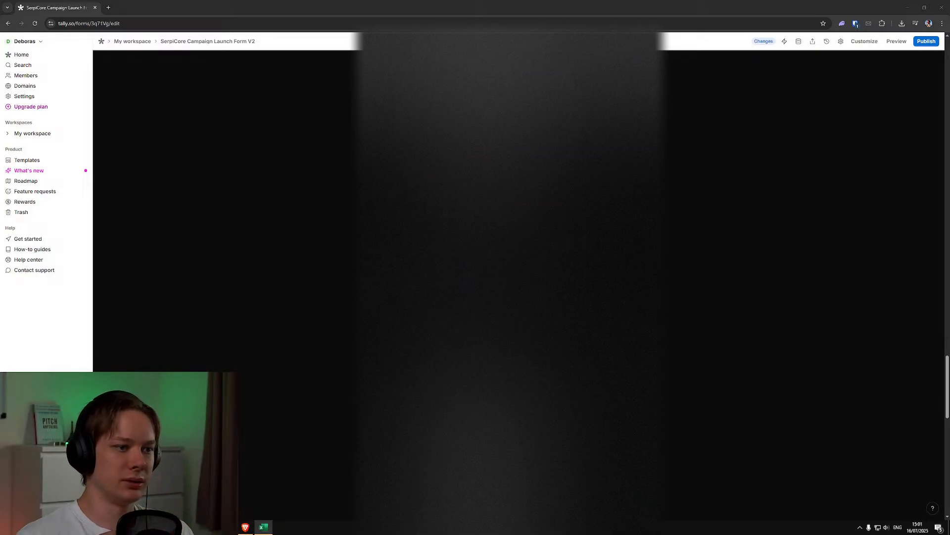
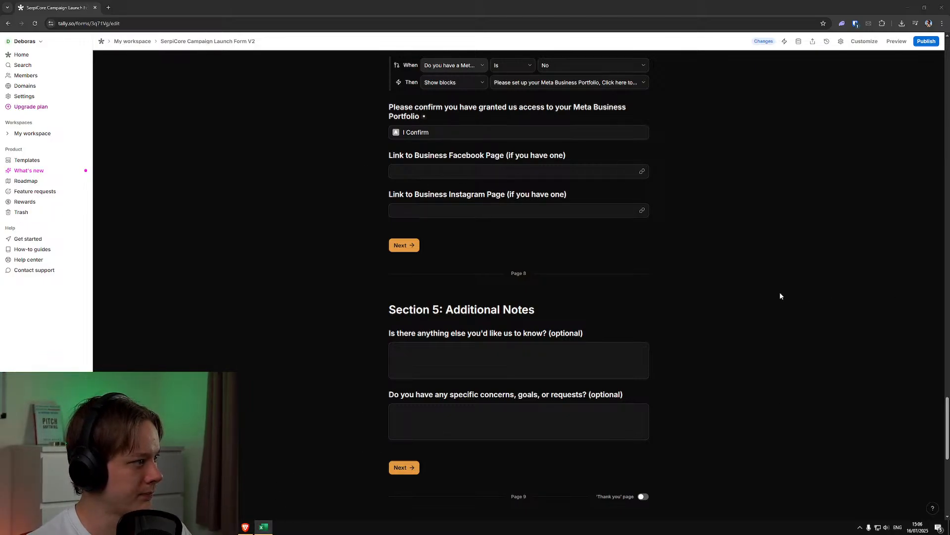
Underline the "Please log into your client portal to see the next steps." line on the Thank You page and publish the form
scroll(396, 326, "down", 2)
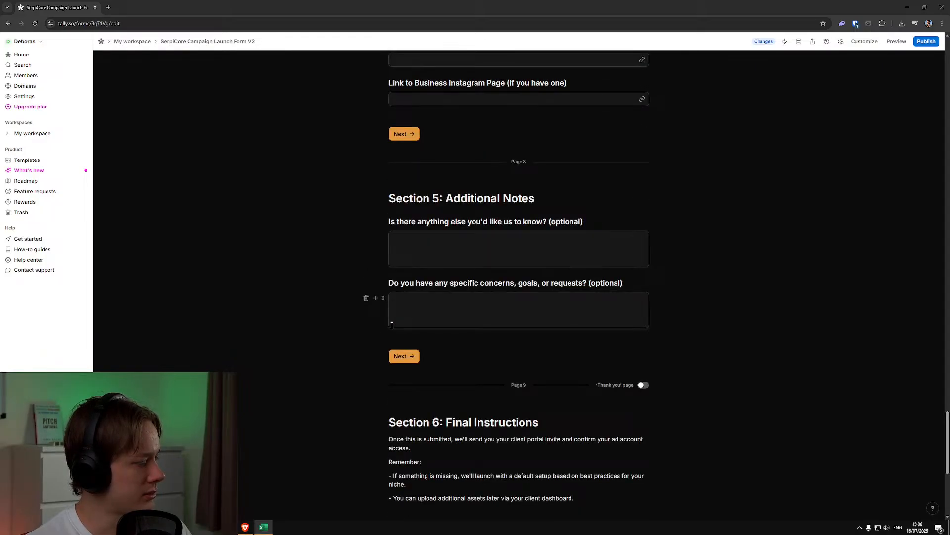
scroll(392, 325, "down", 2)
scroll(391, 326, "down", 2)
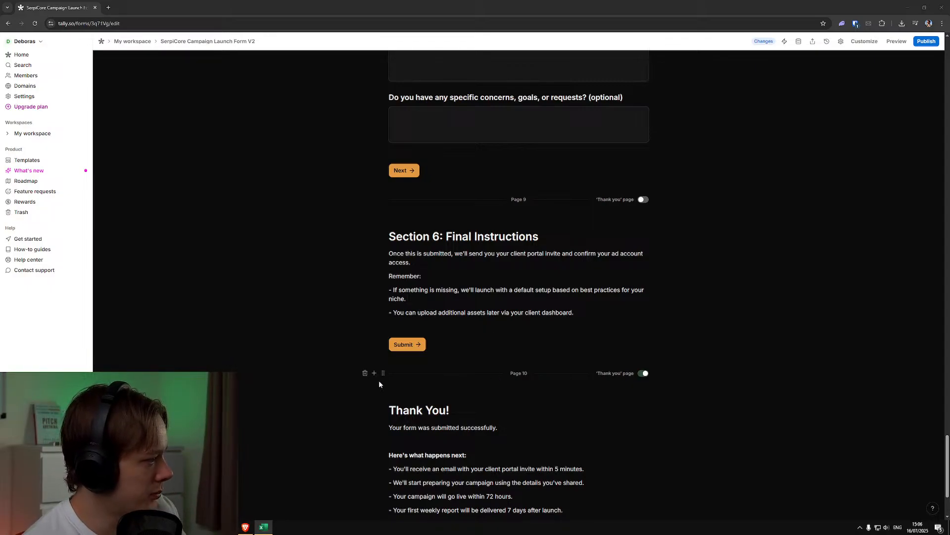
scroll(373, 376, "down", 2)
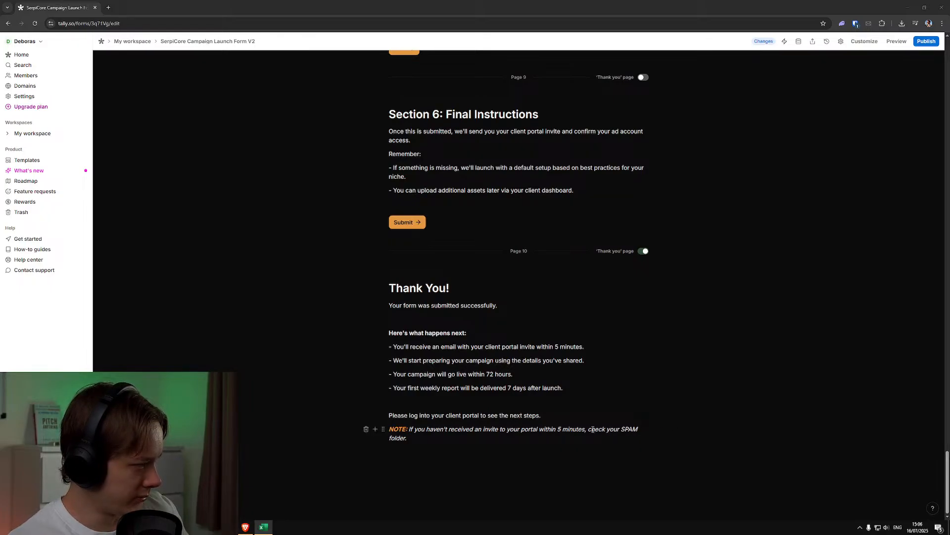
left_click_drag(541, 419, 387, 419)
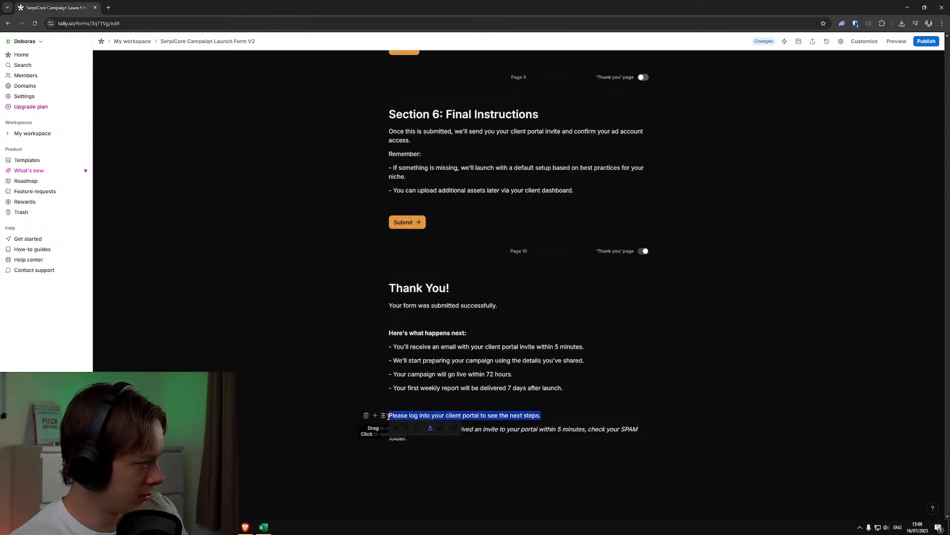
left_click(417, 427)
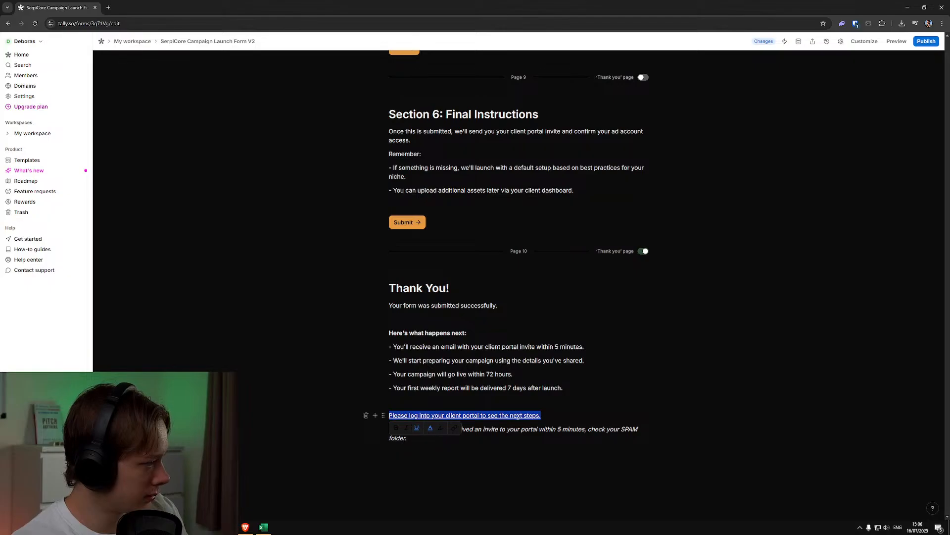
left_click(609, 427)
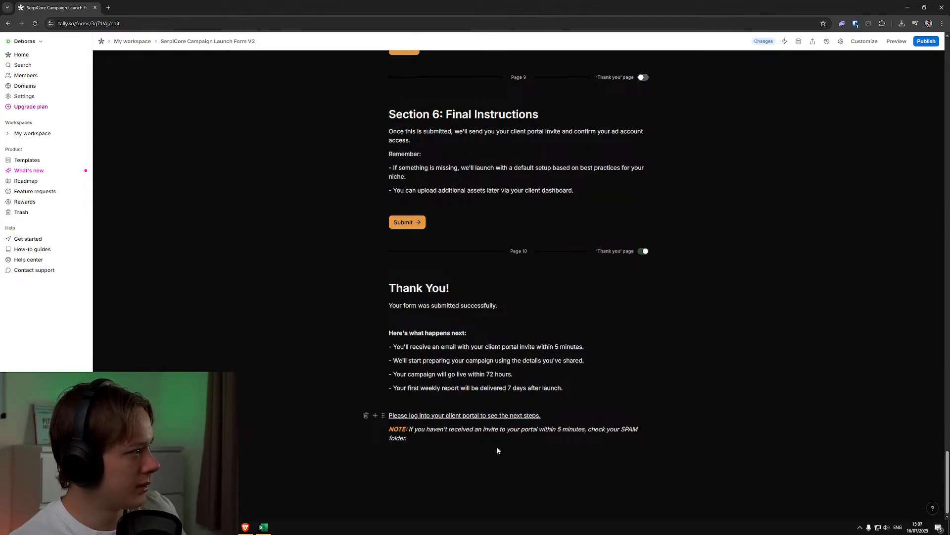
left_click(921, 43)
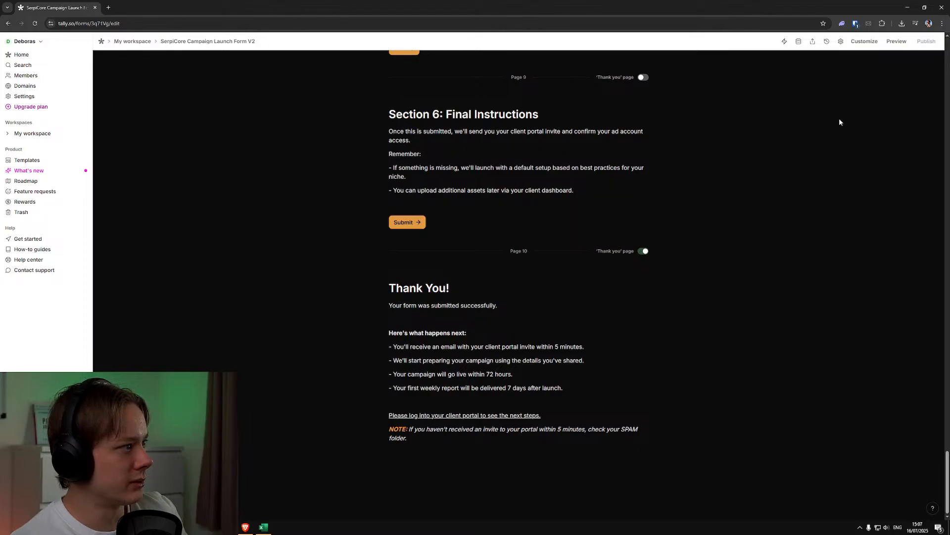
left_click_drag(60, 6, 0, 15)
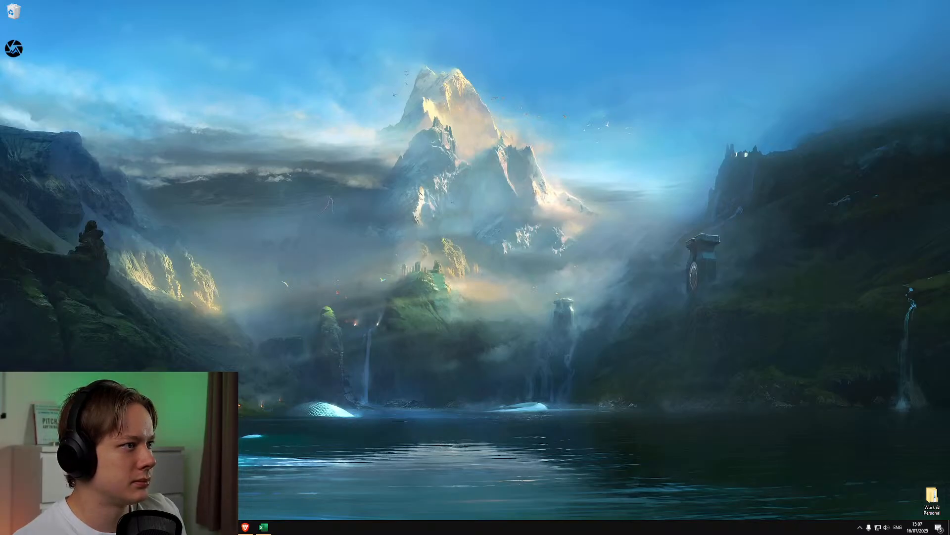
left_click_drag(949, 149, 442, 5)
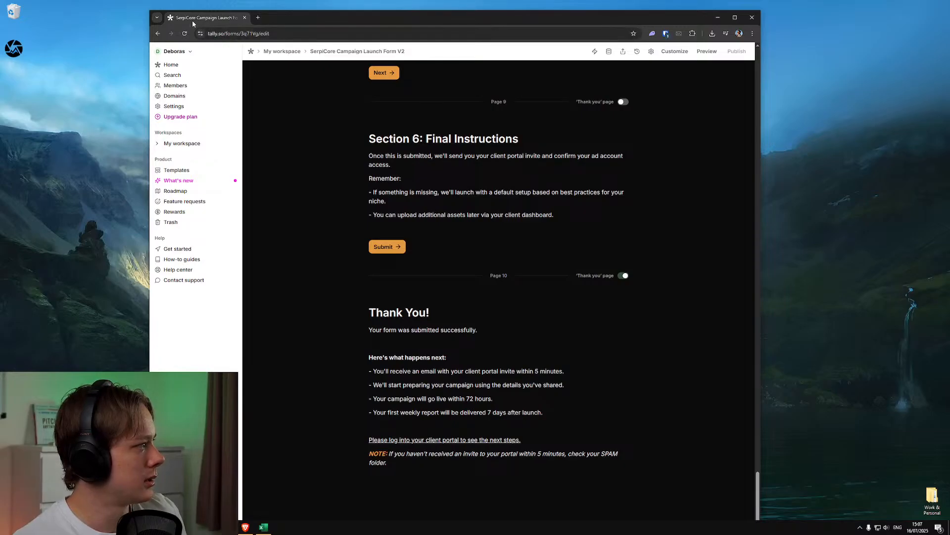
left_click_drag(192, 20, 949, 37)
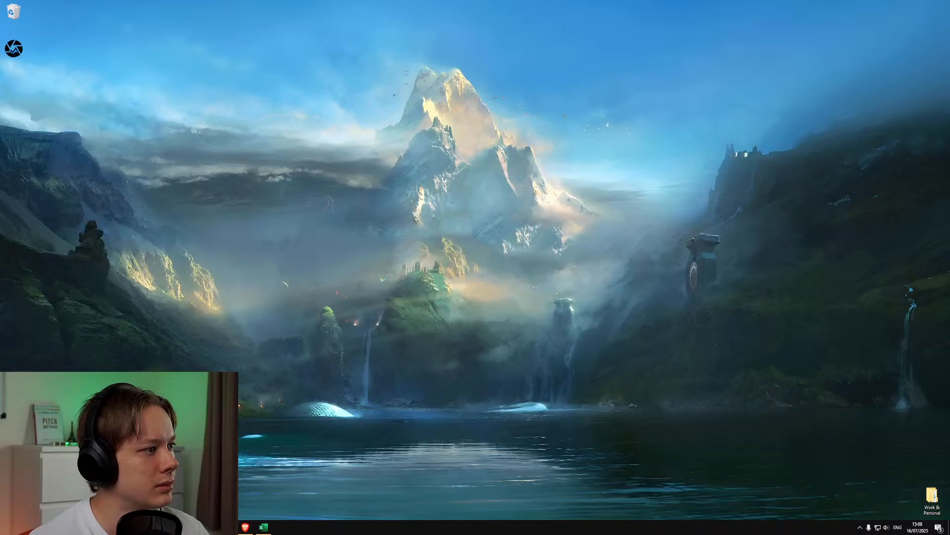
left_click_drag(949, 153, 713, 1)
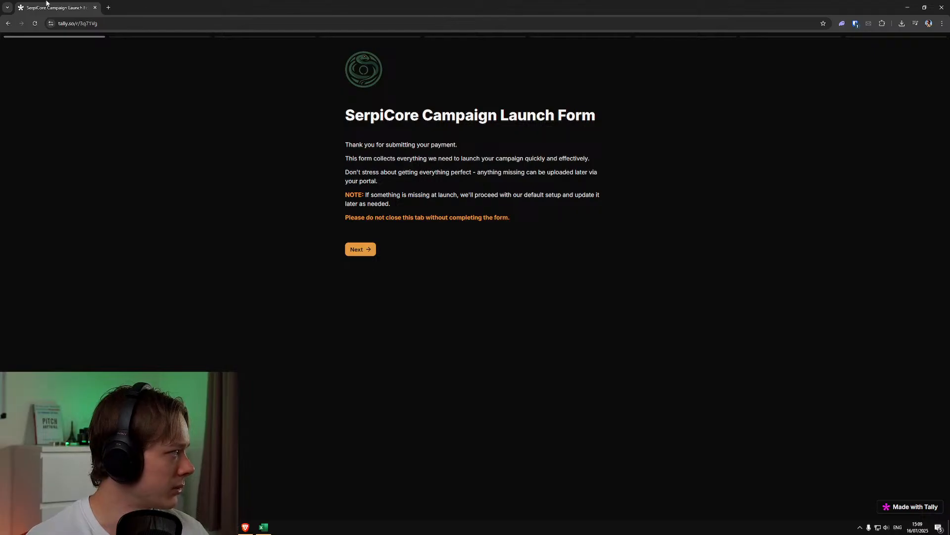
left_click_drag(54, 7, 949, 149)
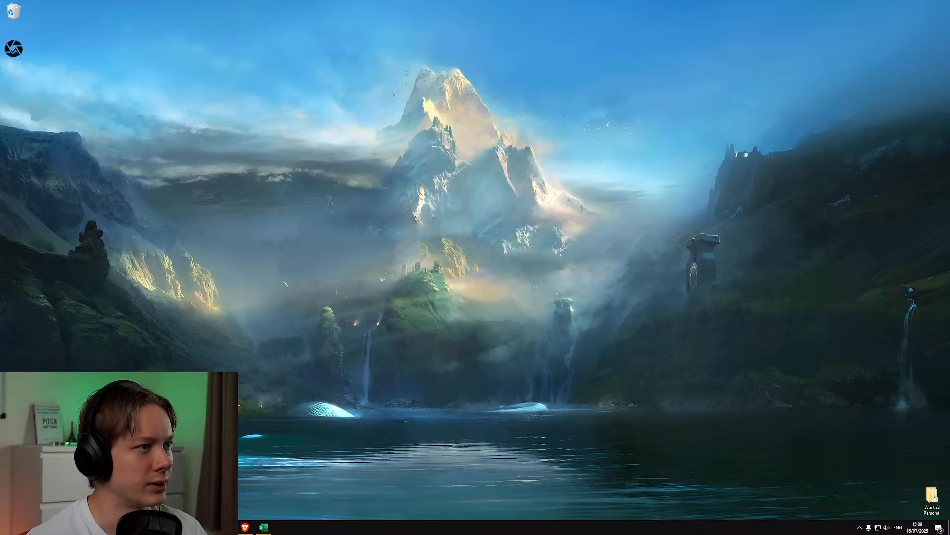
left_click_drag(949, 148, 569, 1)
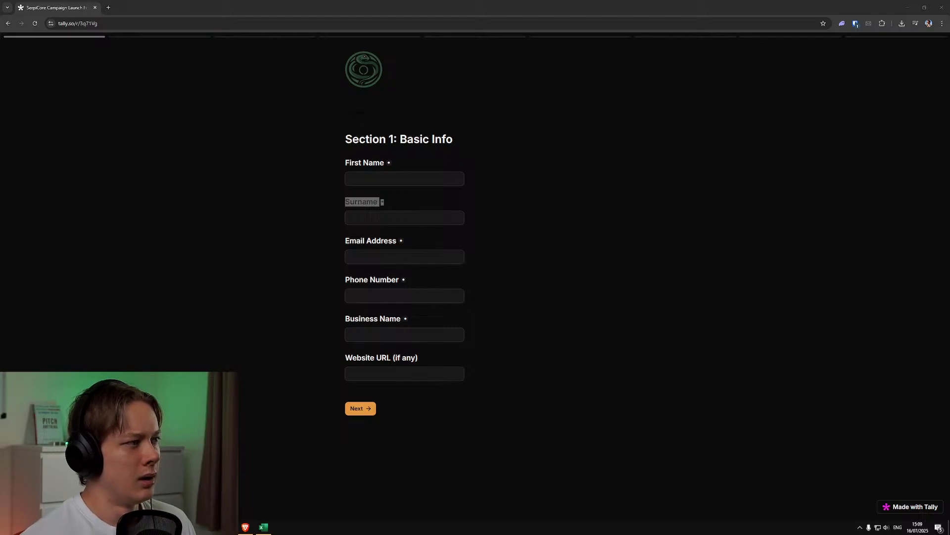
left_click(887, 188)
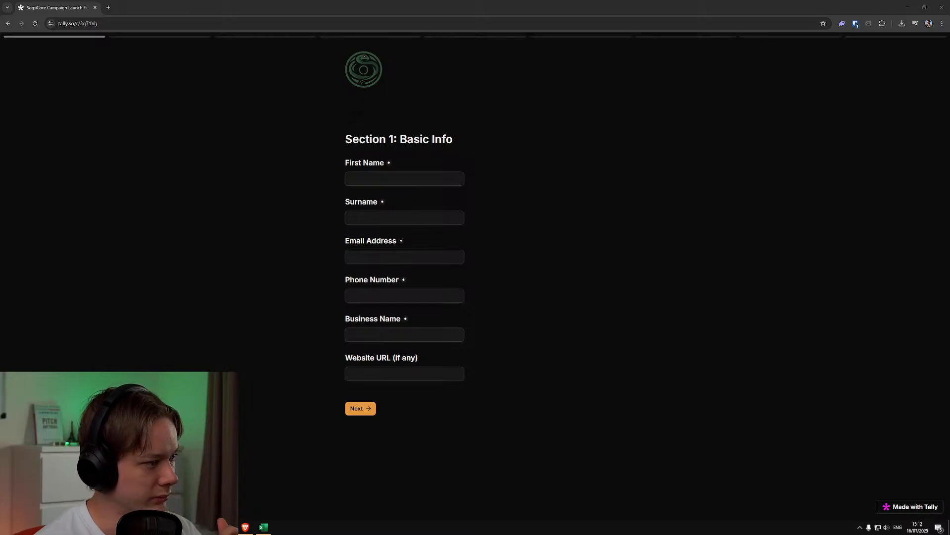
Fill in the client's first name and surname in Section 1: Basic Info of the published form
left_click(631, 205)
left_click(422, 180)
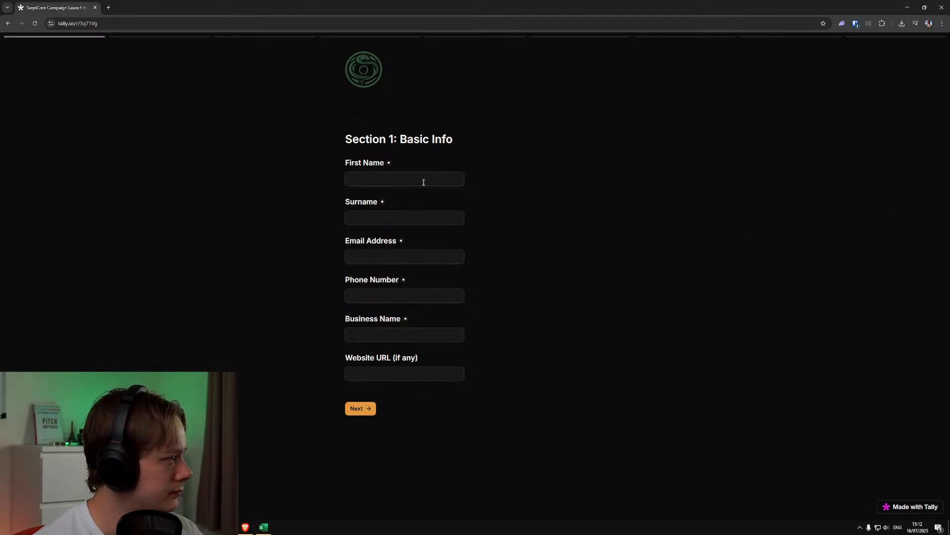
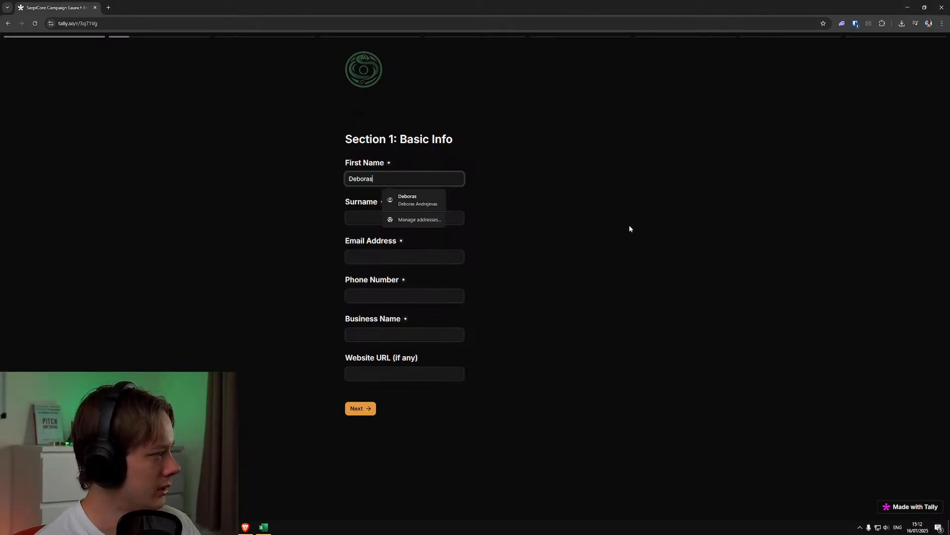
key("Tab")
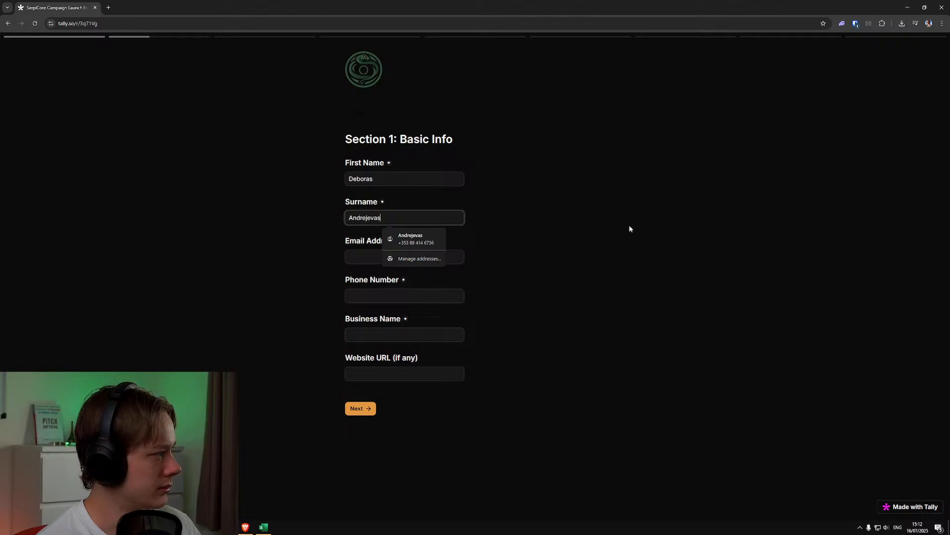
Fill in the client's email address and phone number in Section 1: Basic Info
key("Tab")
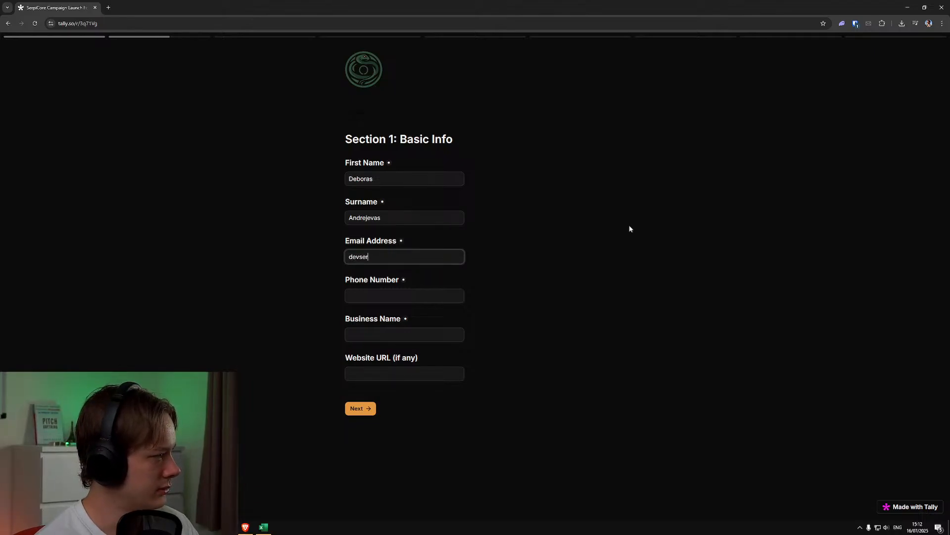
key("Tab")
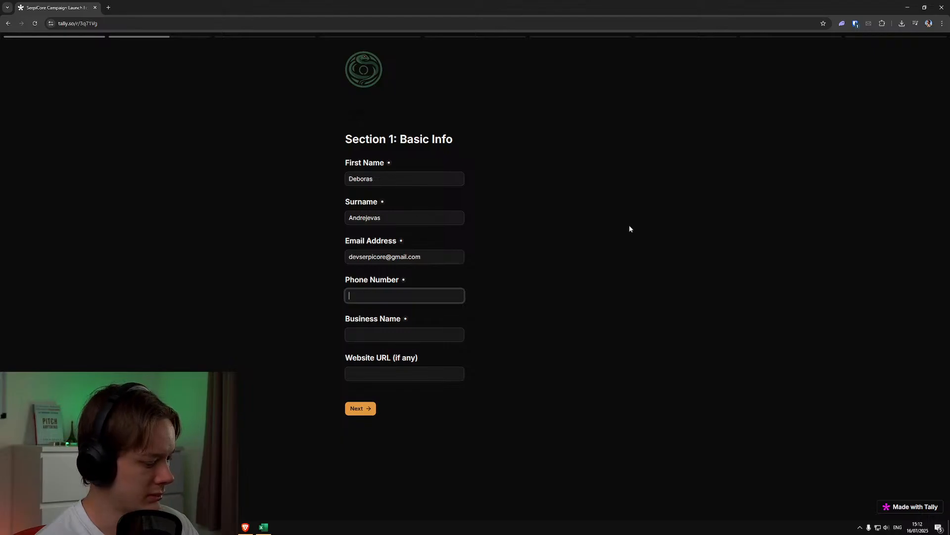
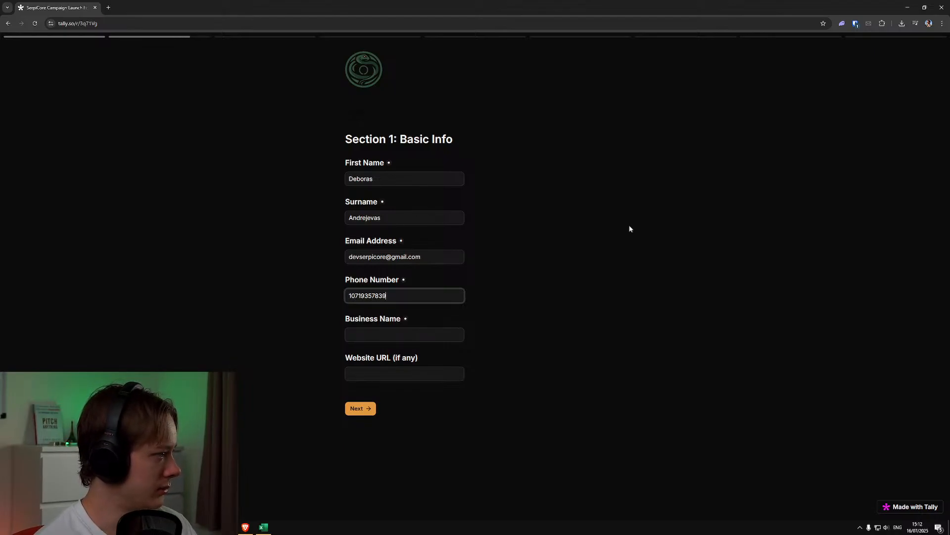
Enter SerpiCore as the business name, paste the website URL and continue to Section 2.1
key("Tab")
type("SerpiCore")
key("Tab")
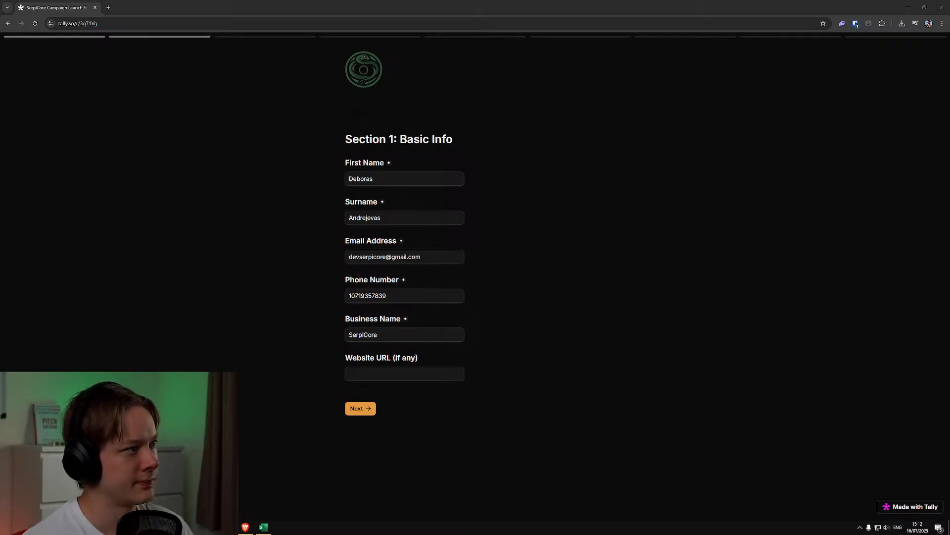
left_click(448, 378)
type("https://www.serpicore.com/")
key("Return")
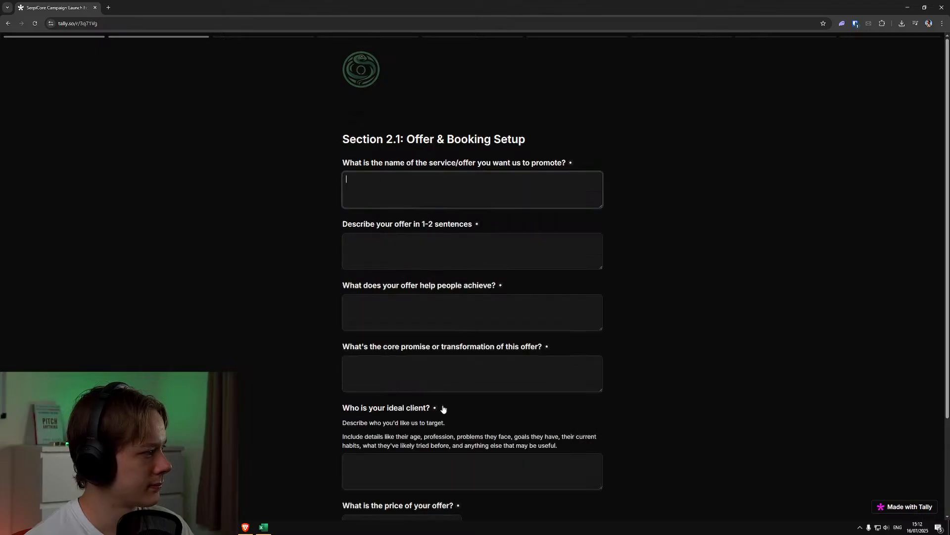
Enter "Long John" as the name of the service/offer to promote in Section 2.1
left_click(527, 179)
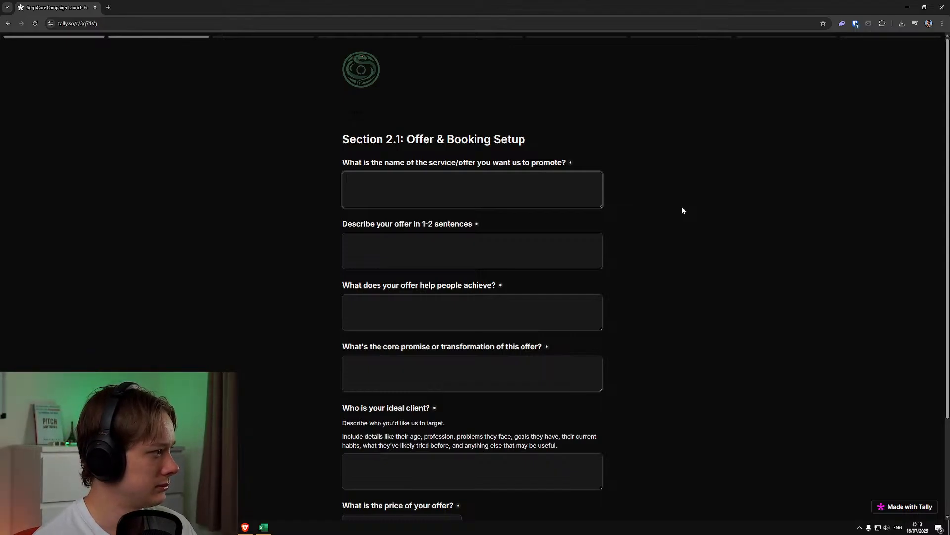
type("Long John")
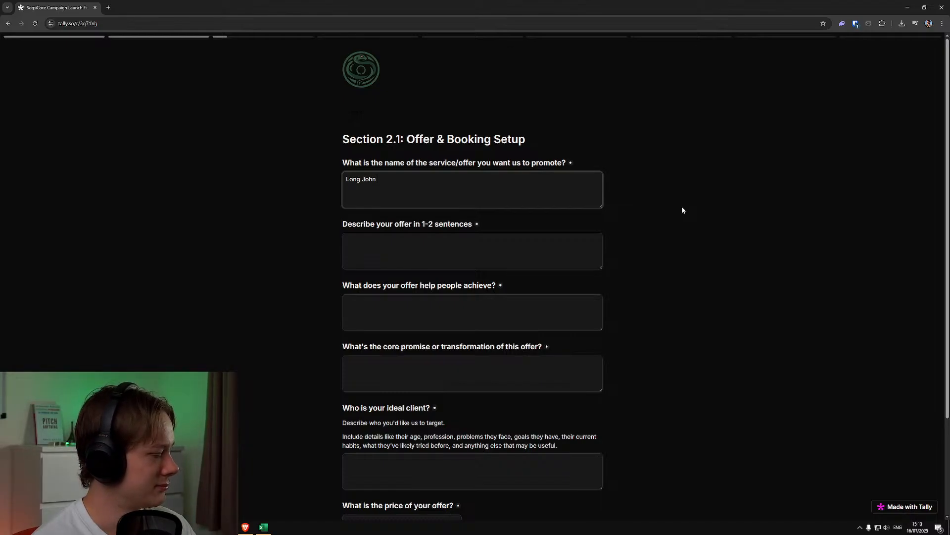
Describe the offer as "Gives people humongous wieners - fast." in the 1-2 sentence description
left_click(573, 249)
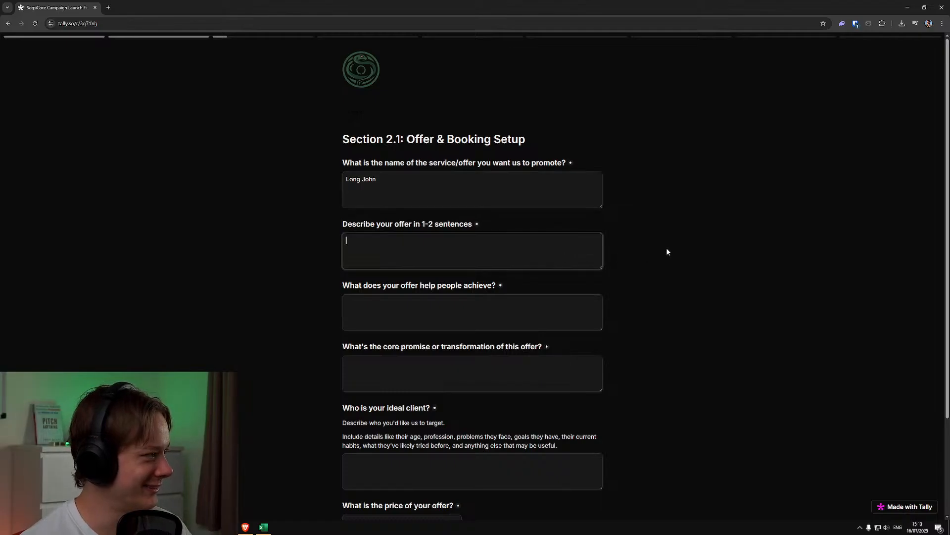
type("Gives peopel")
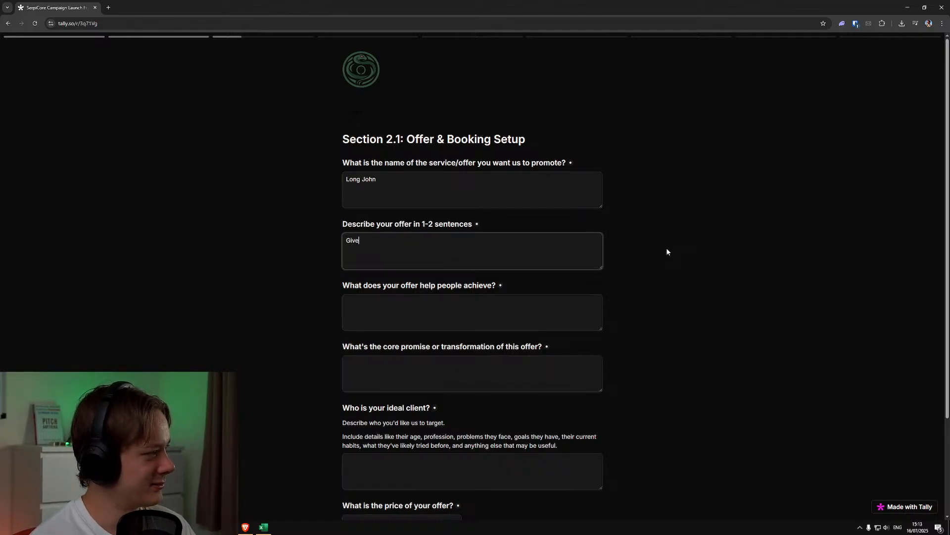
key("BackSpace")
key("BackSpace")
type("le")
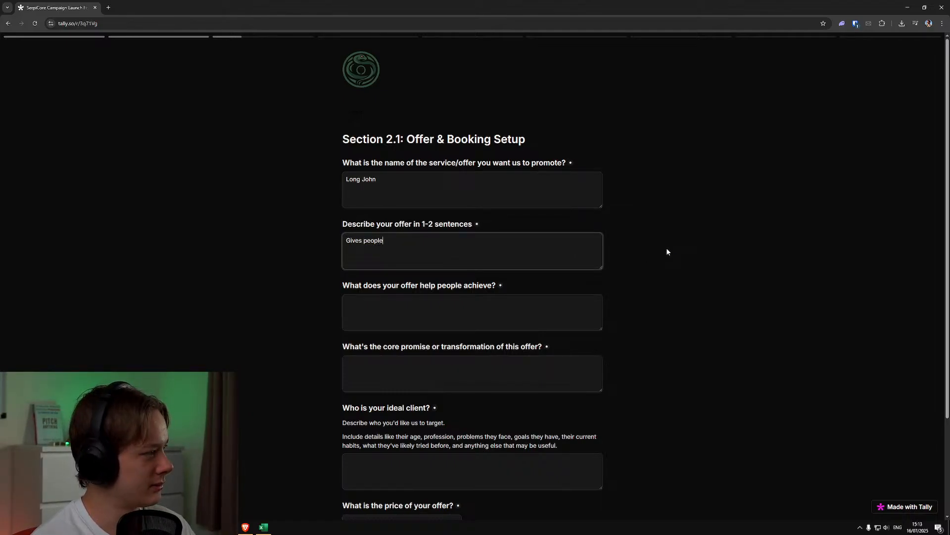
type(" humongous weiners.")
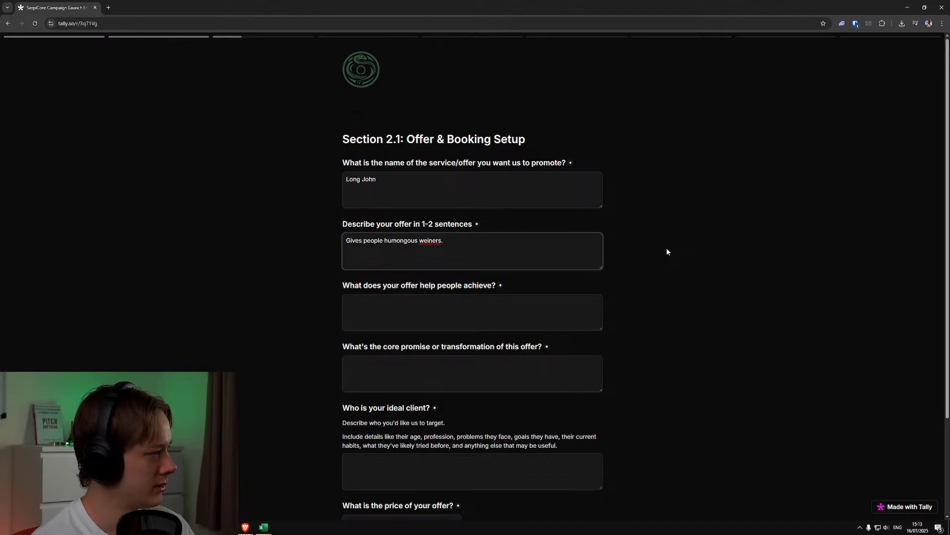
key("BackSpace")
key("BackSpace")
key("BackSpace")
key("BackSpace")
key("BackSpace")
key("BackSpace")
key("BackSpace")
type("ier")
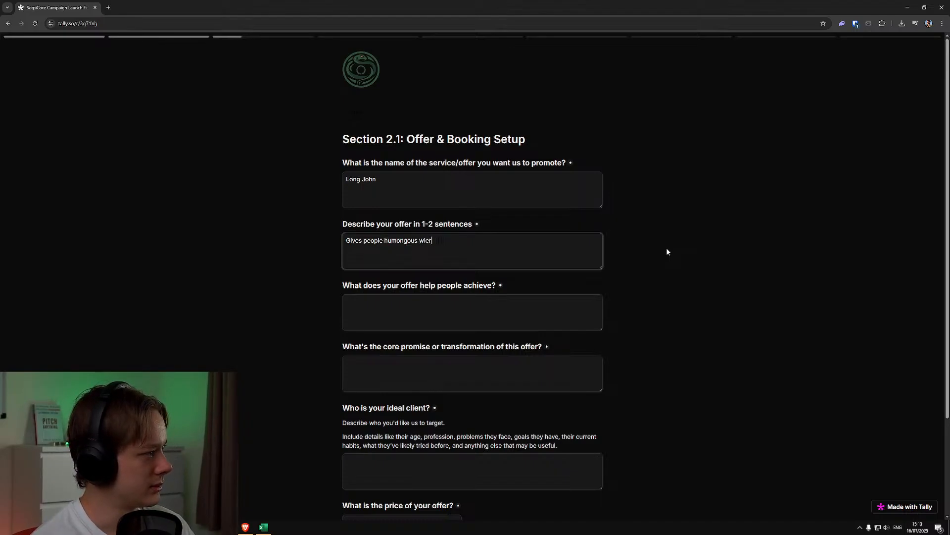
key("BackSpace")
type("ners ")
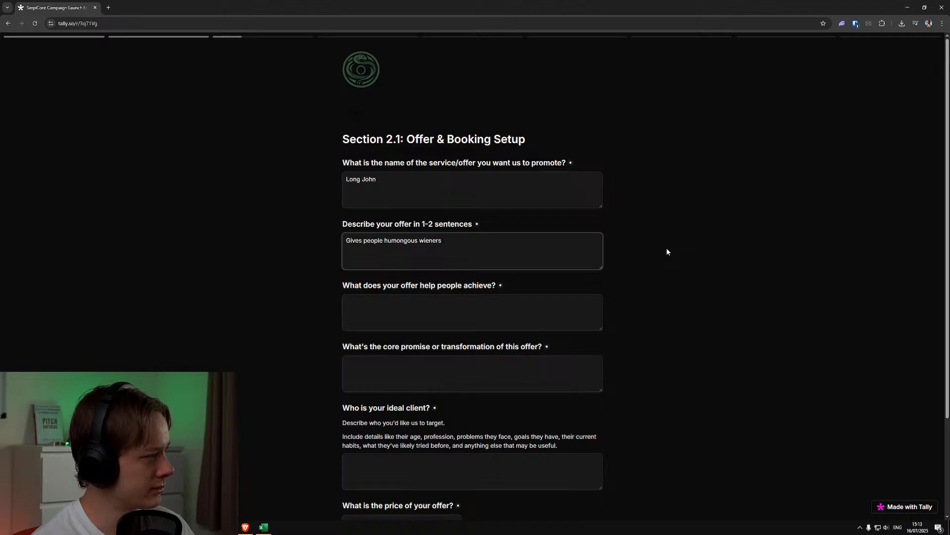
type("- fast.")
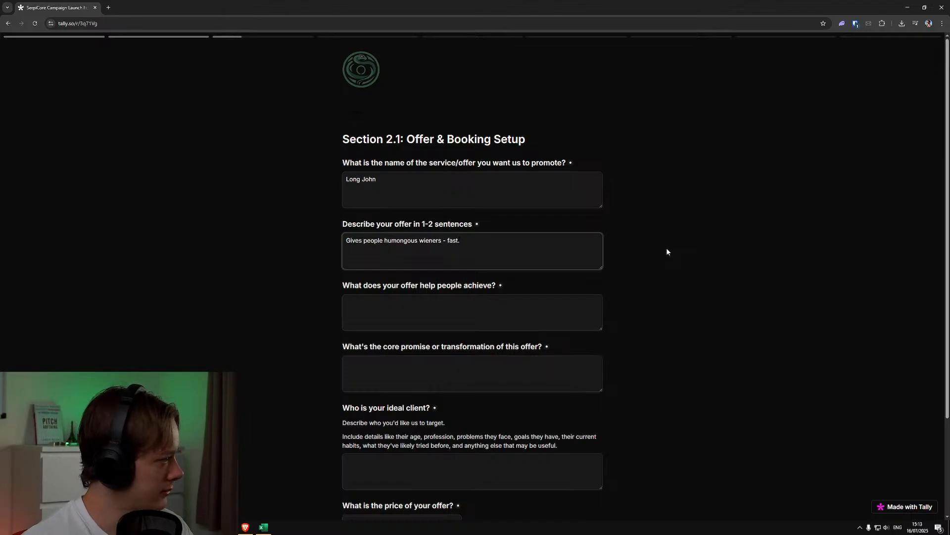
Answer what the offer helps people achieve with "Massive wiener very fast"
left_click(530, 327)
scroll(640, 297, "down", 2)
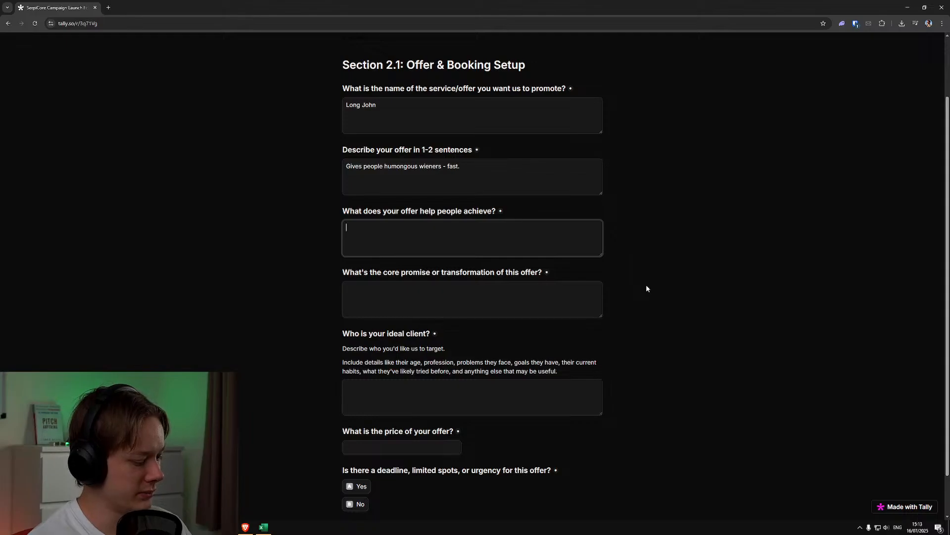
type("Massi")
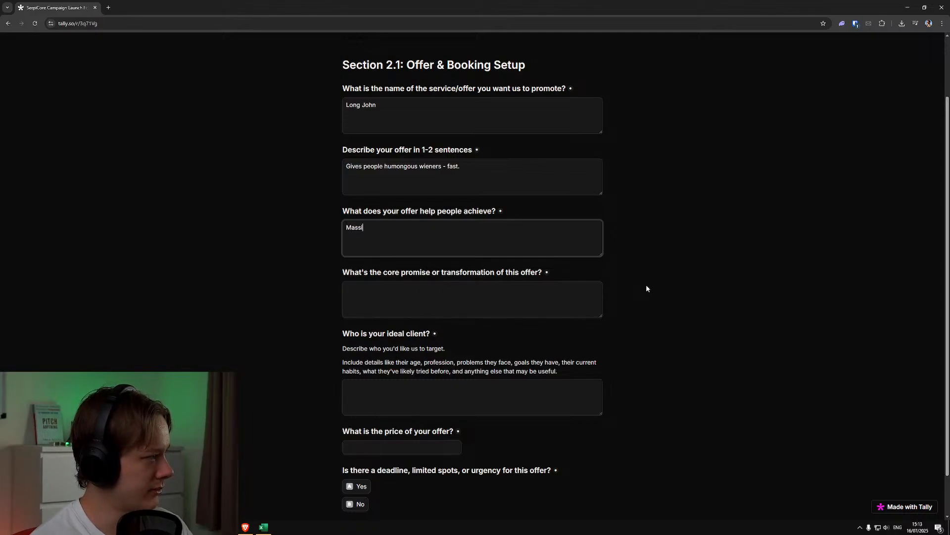
type("ve wiener")
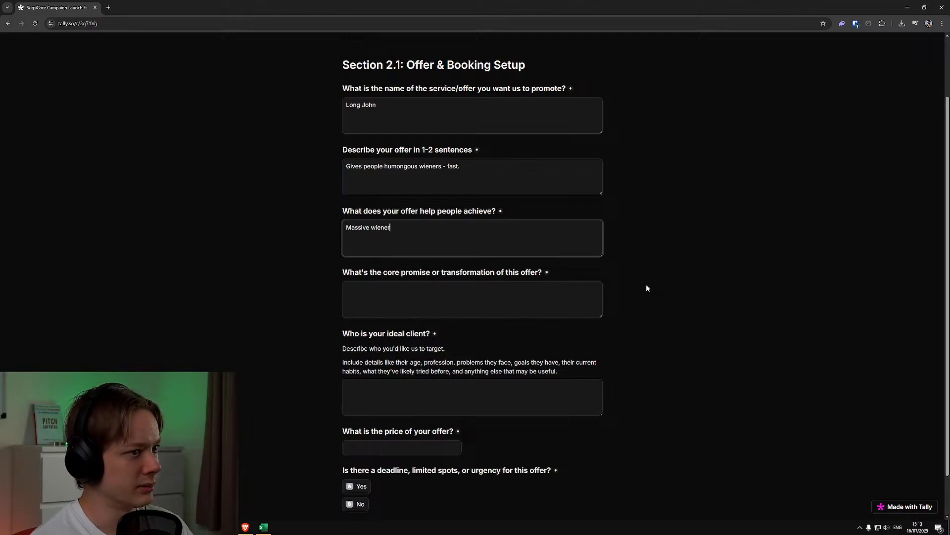
type(" very fast")
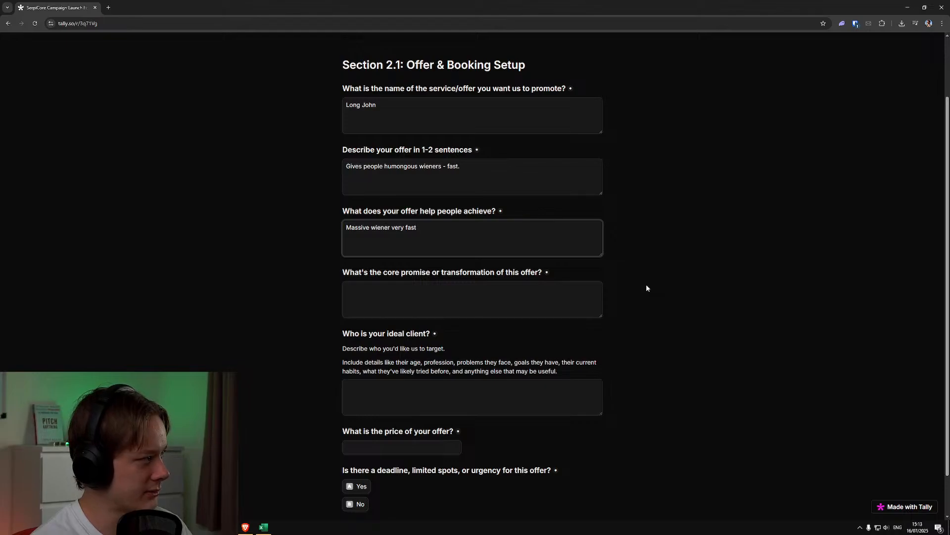
type(",")
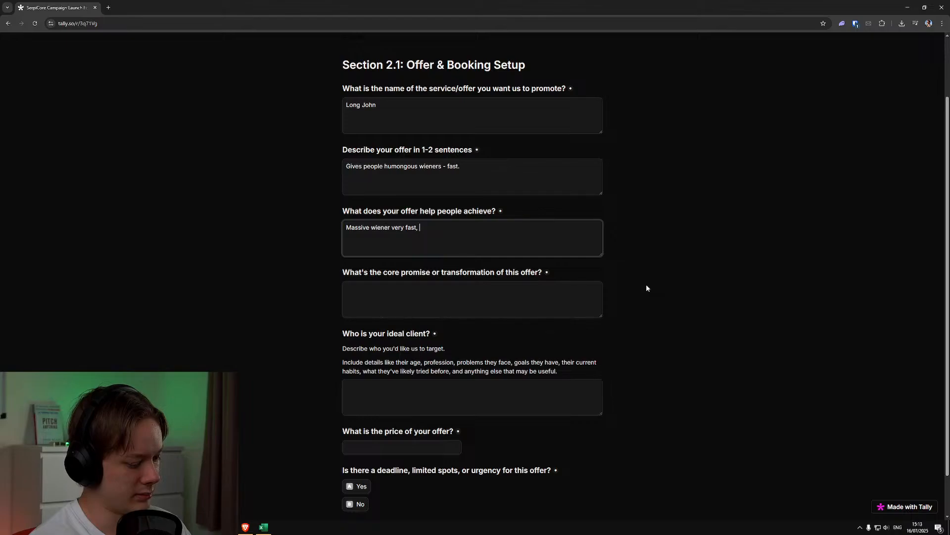
End the answer about what the offer helps people achieve with a full stop after "Massive wiener very fast"
key("BackSpace")
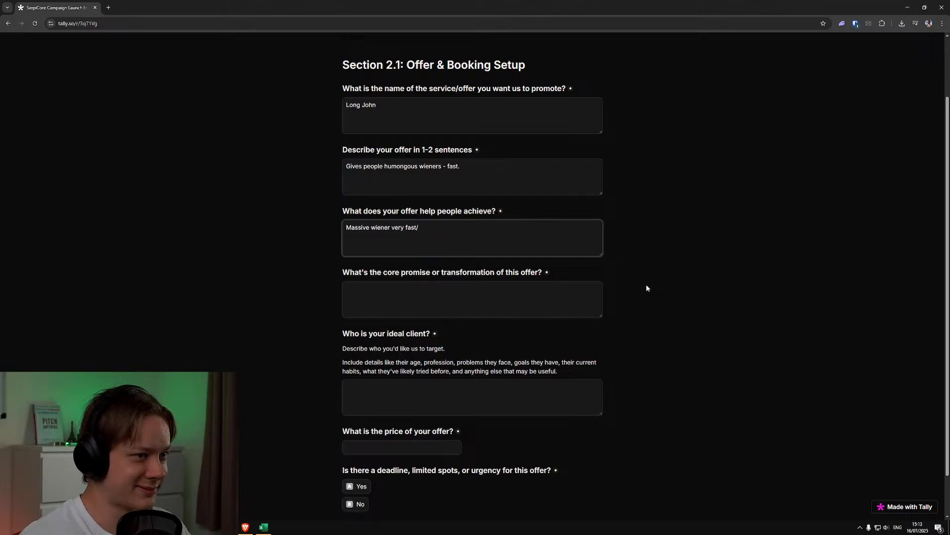
type(".")
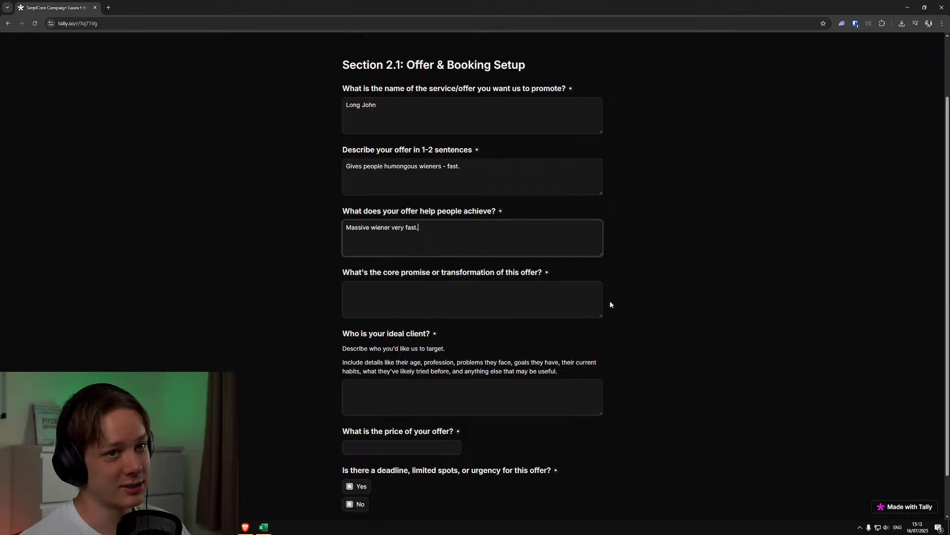
Answer the core promise or transformation question with "Wiener goes from very puny tiny wiener to huge massive giant one."
scroll(539, 347, "down", 1)
left_click(529, 261)
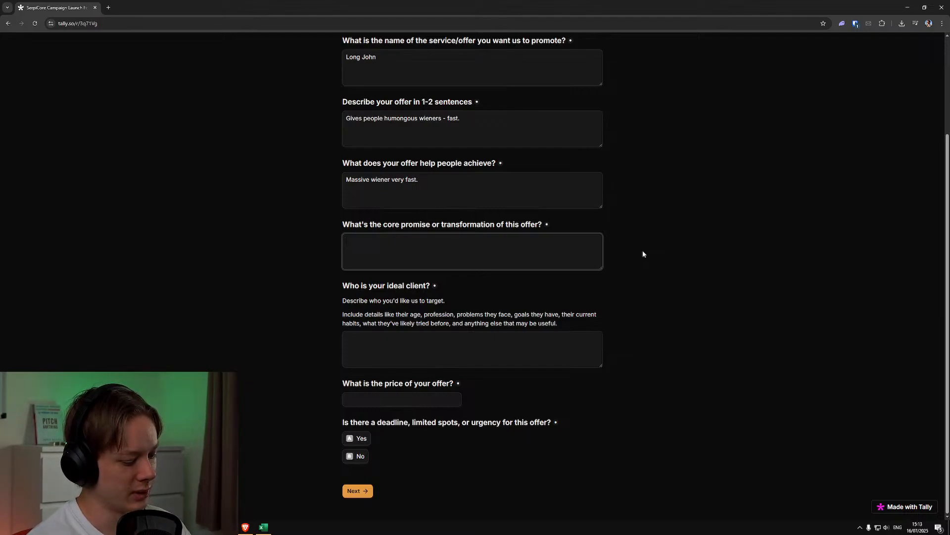
type("Wiener ")
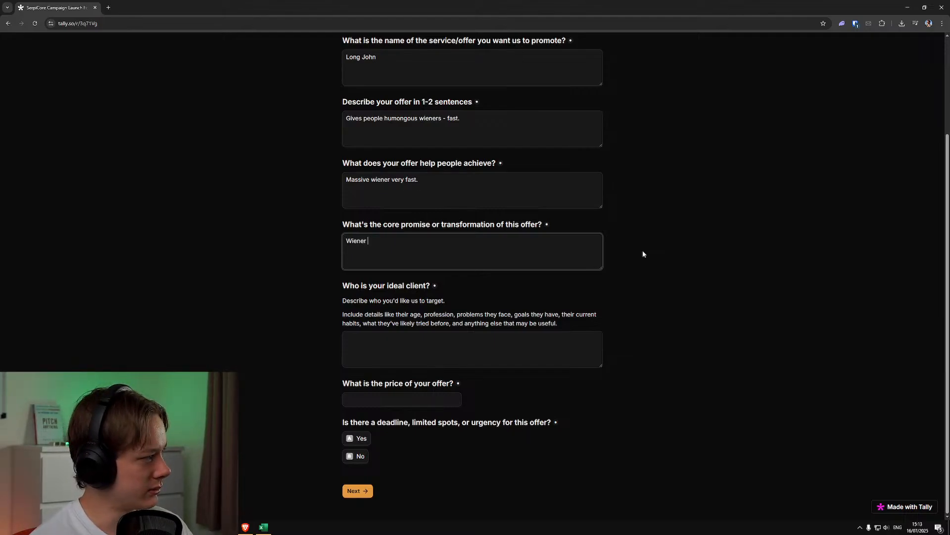
type("goes from very puny tiny wiener")
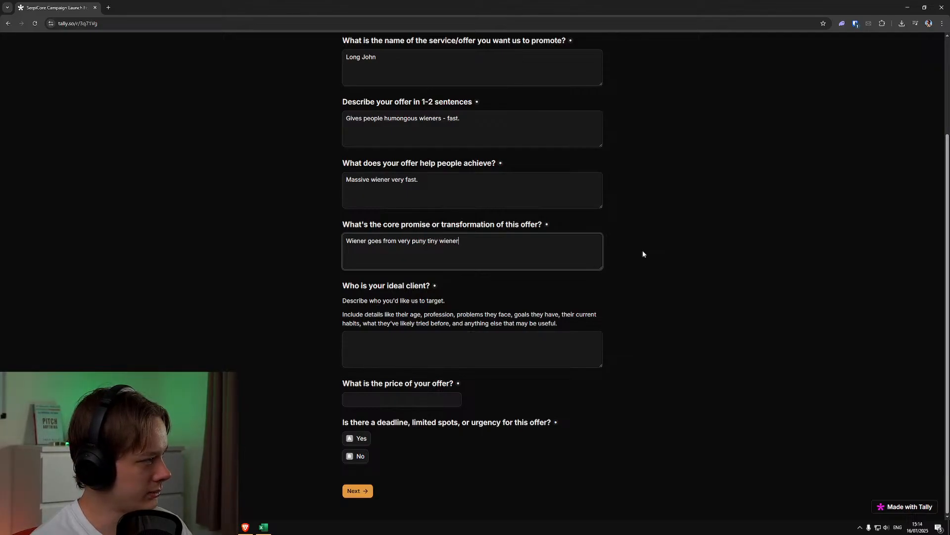
type(" to huge")
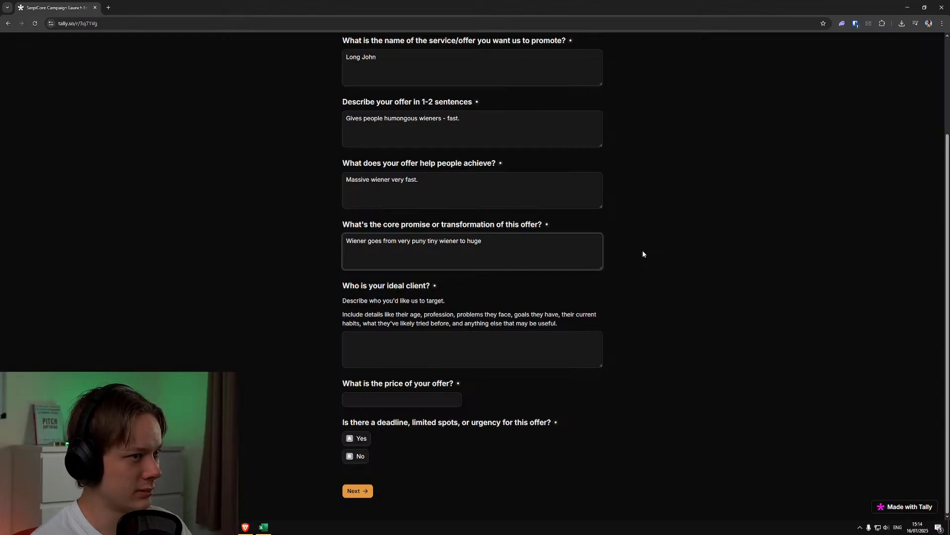
type(" massive giant one.")
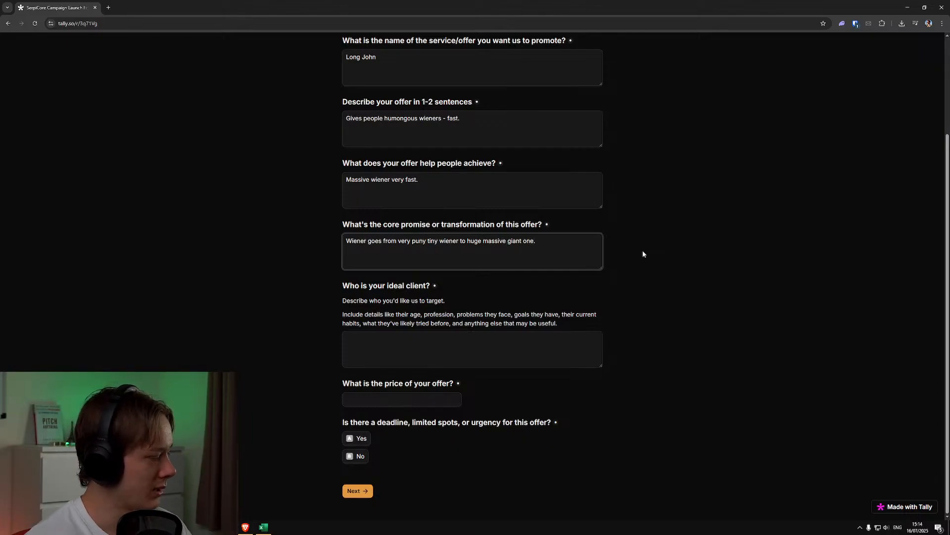
Describe the ideal client as "People with small wieners."
left_click(570, 357)
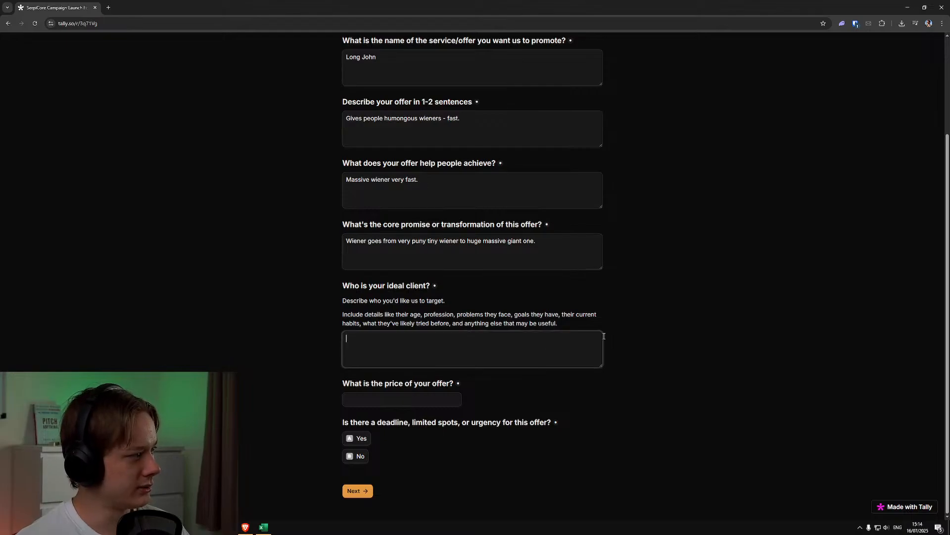
type("Peo")
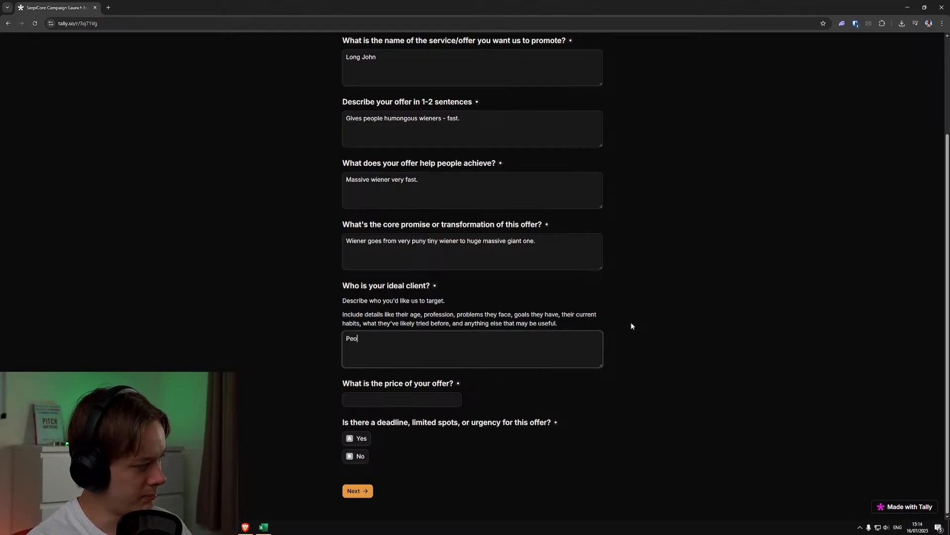
type("ple with small wieners.")
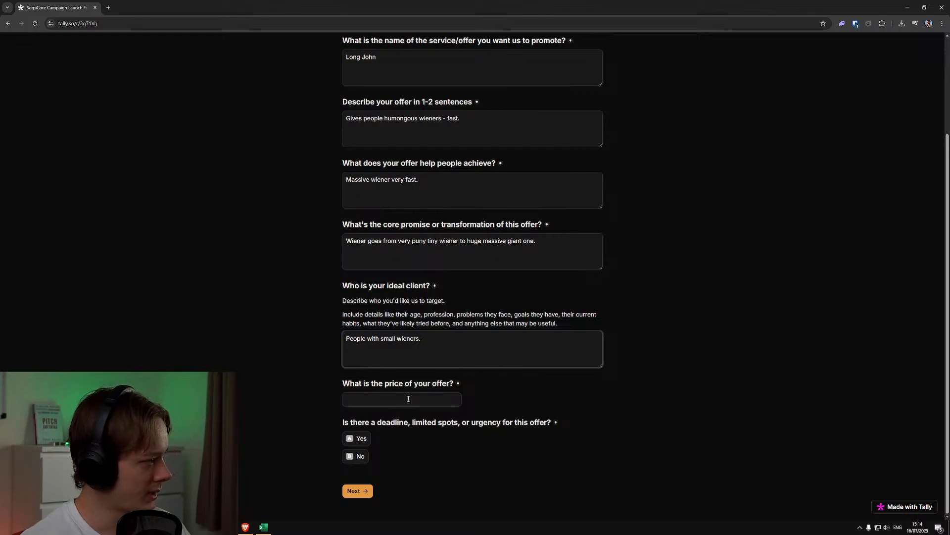
Enter 997 as the offer's price and answer Yes to the deadline, limited spots or urgency question
key("Tab")
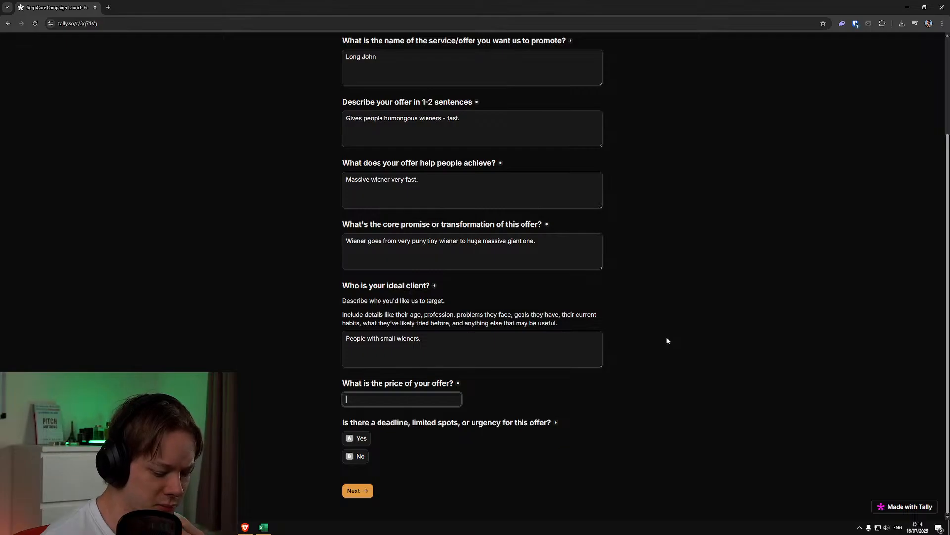
type("997")
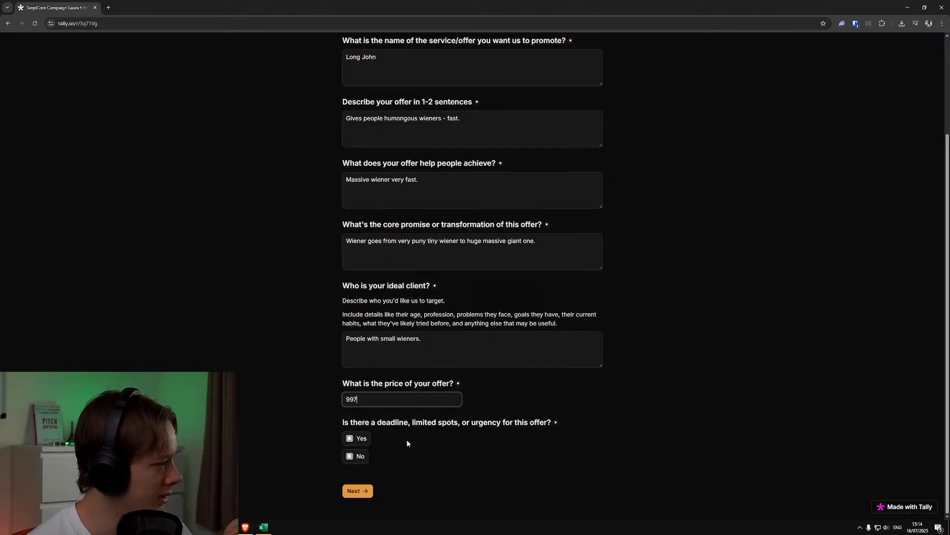
left_click(369, 438)
Explain the urgency as "Deadline is end of July. We have limited spots due to very high demand. Only 500 per month"
left_click(510, 442)
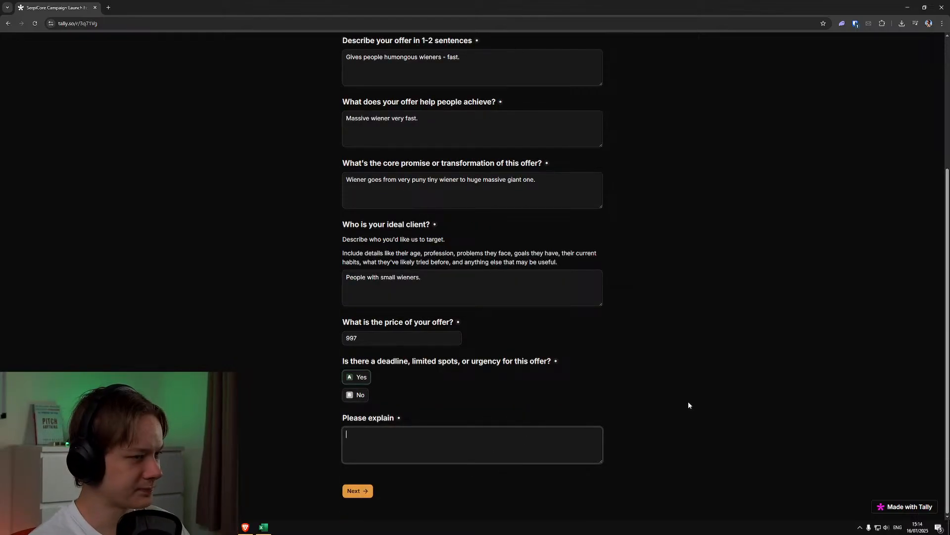
type("Deadline ")
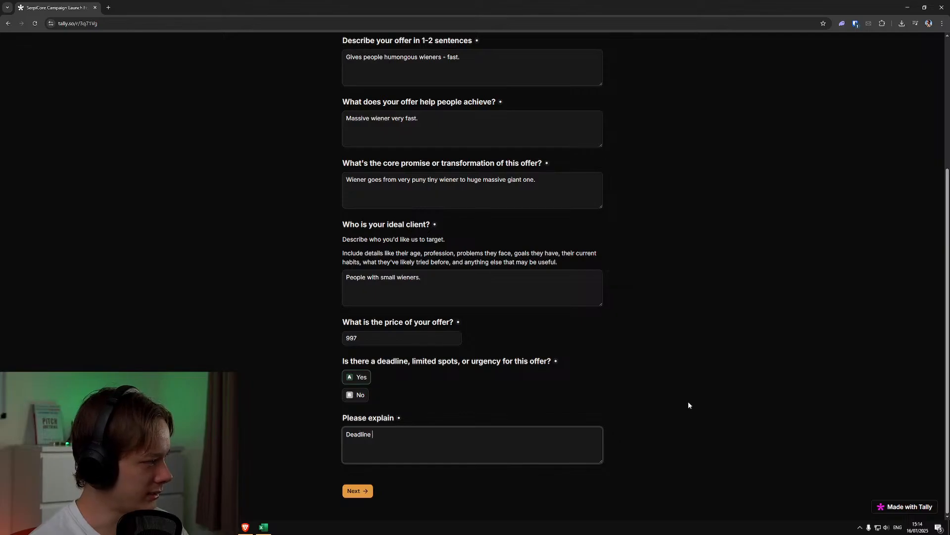
type("is end of Jul")
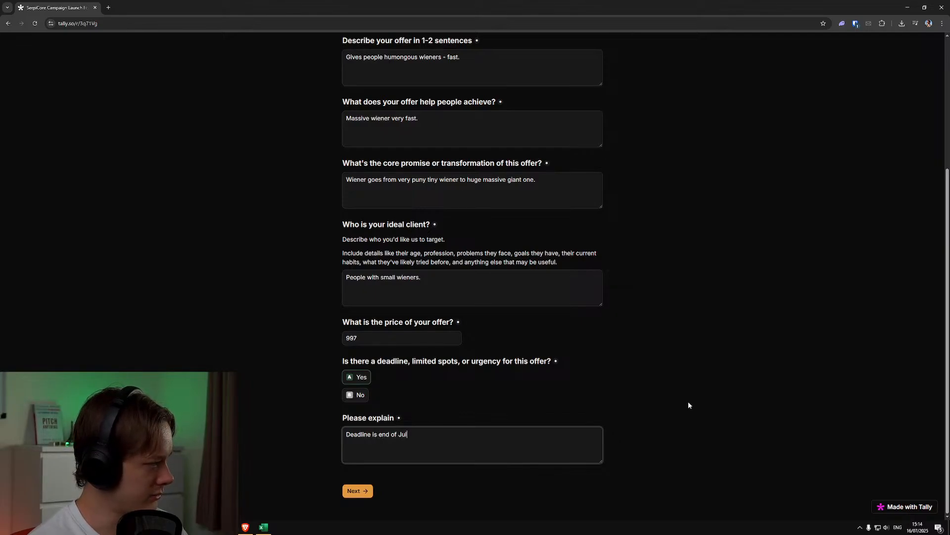
type("y. We")
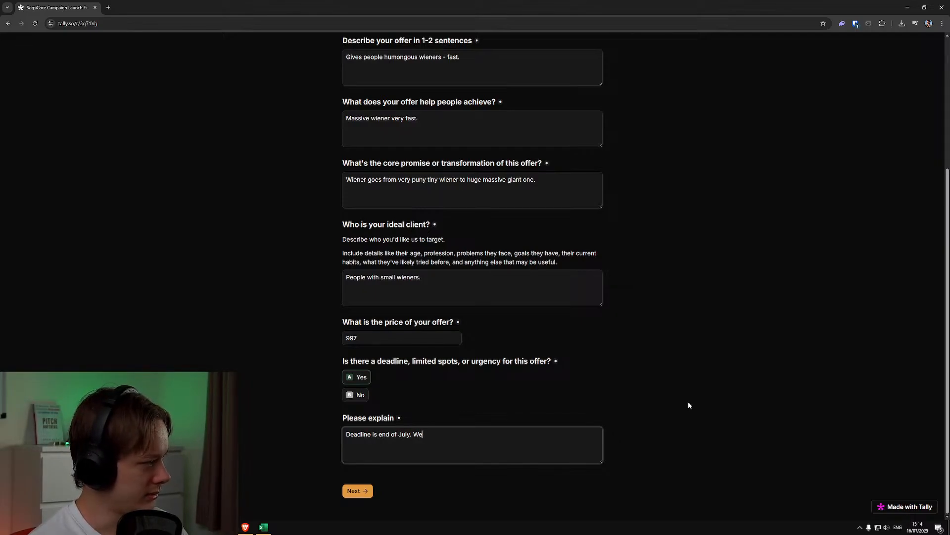
type(" have limited spots ")
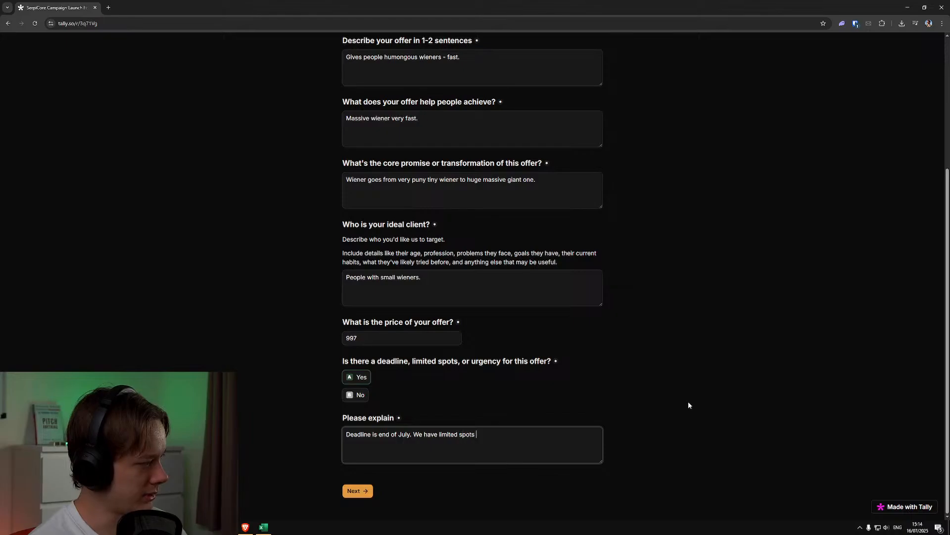
type("due to very h")
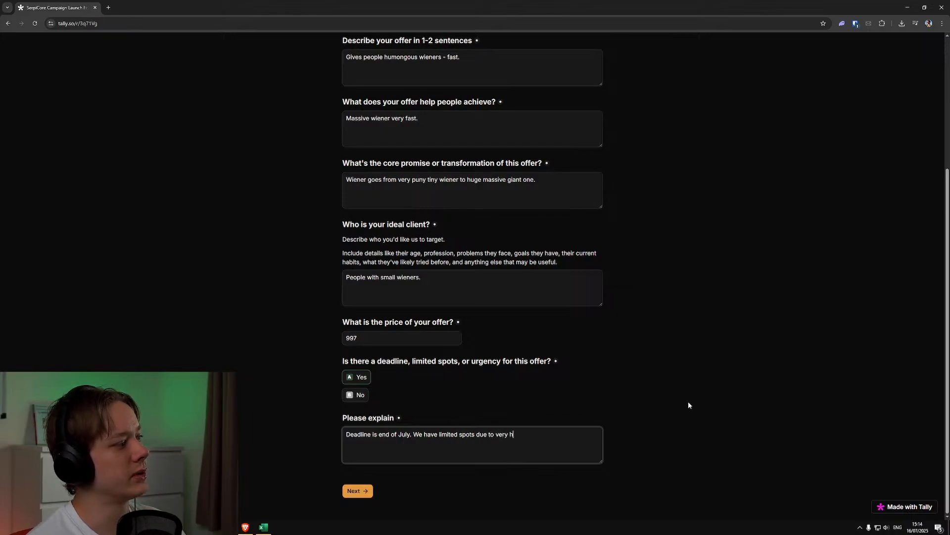
type("igh demand. O")
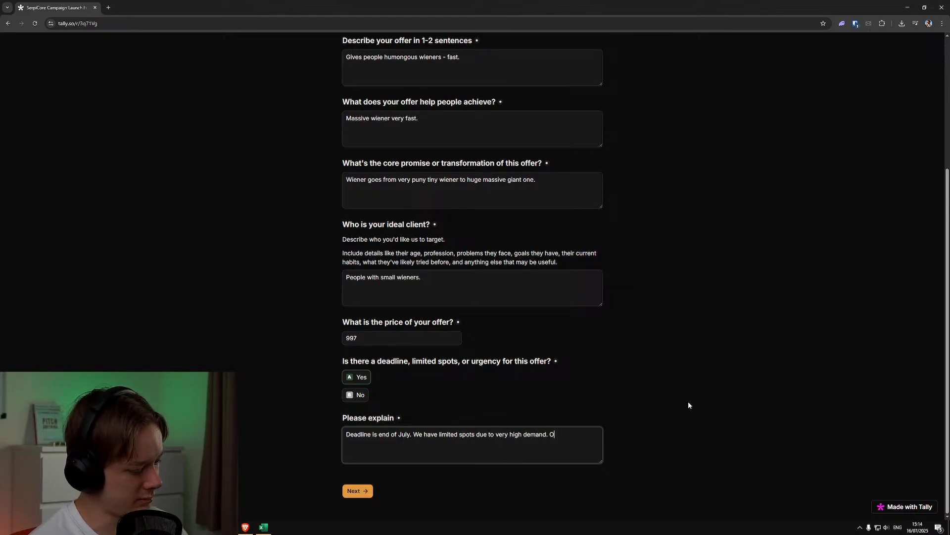
type("nly 500 per mom")
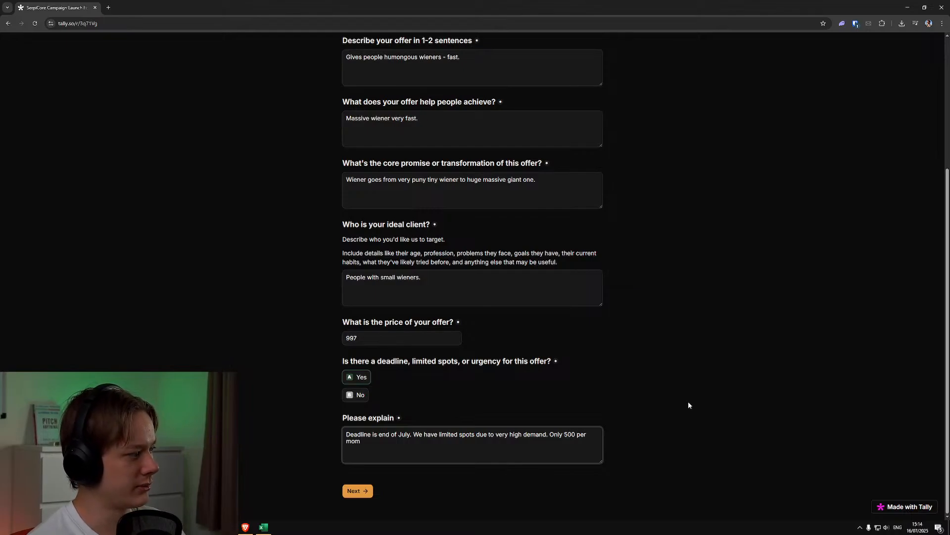
key("BackSpace")
type("nth., because that")
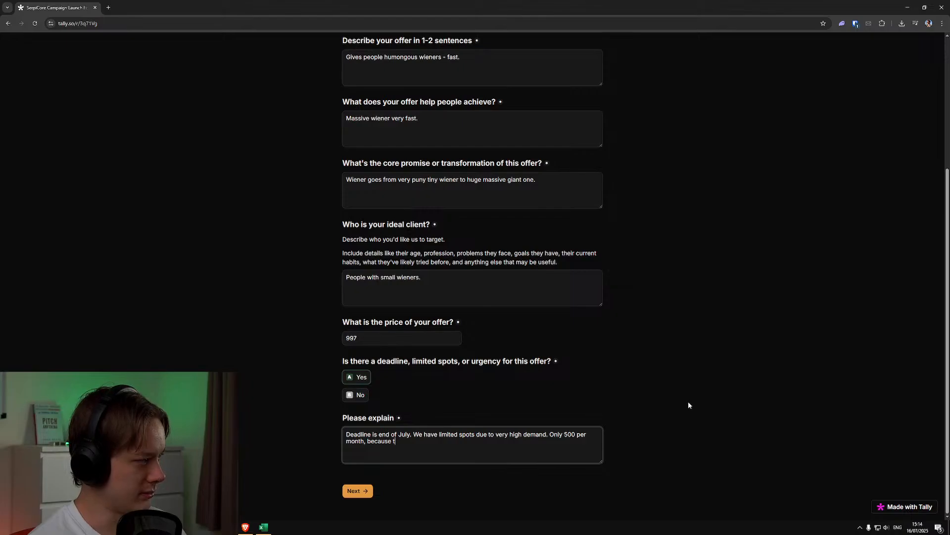
Extend the urgency explanation with ", because we just don't have enough huge wieners to give away to more people."
type("we just don't have")
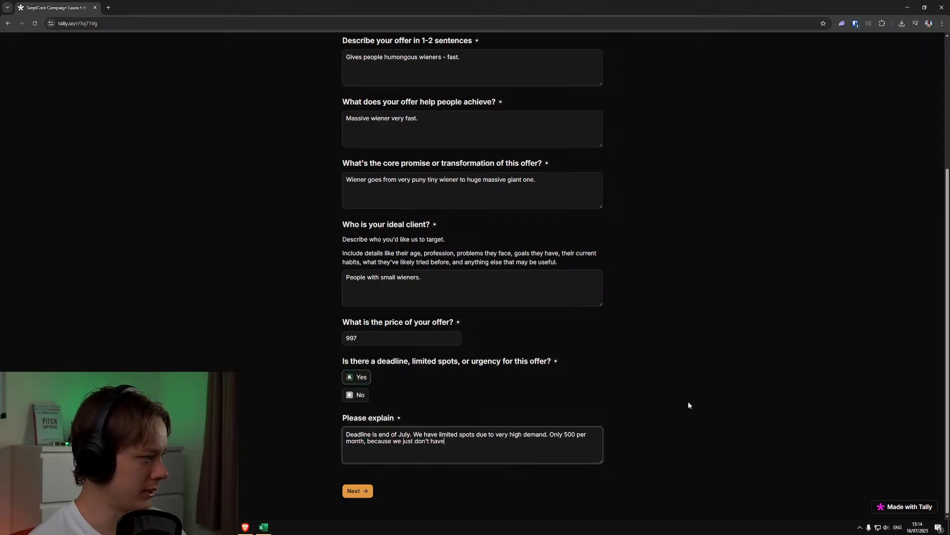
type(" enough huge wie")
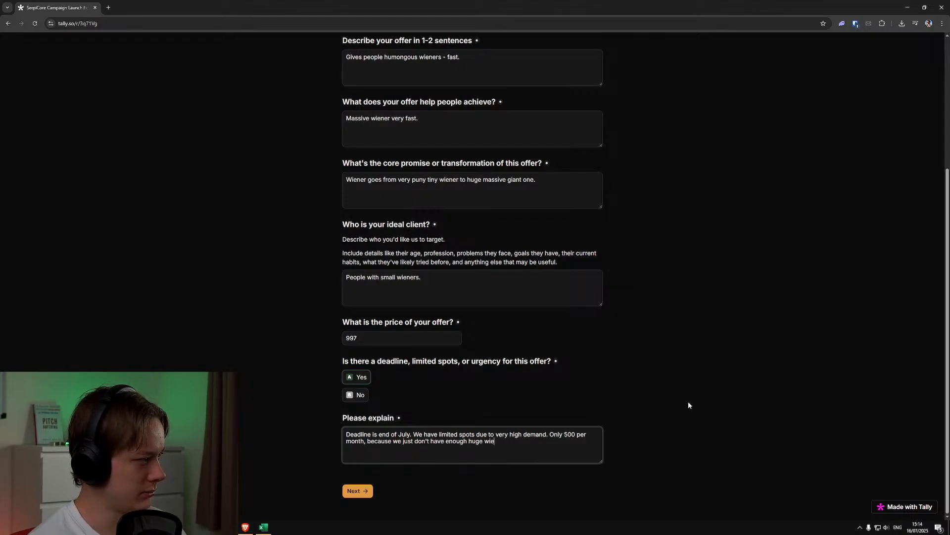
type("ners to give away ")
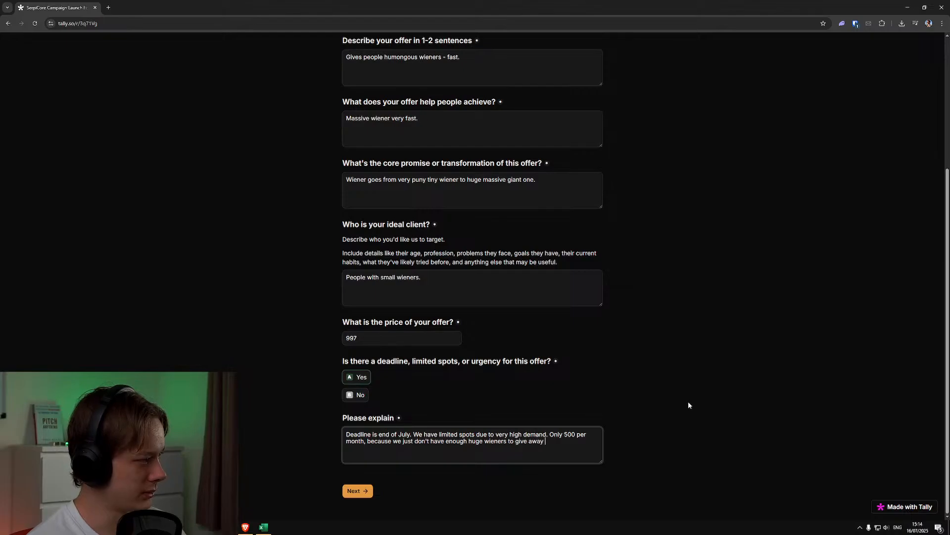
type("to more people.")
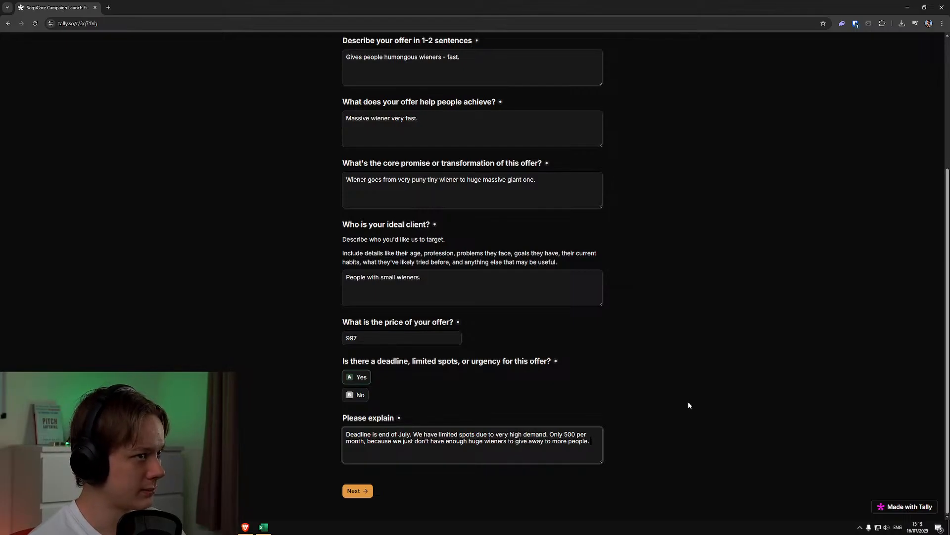
type(" You should do")
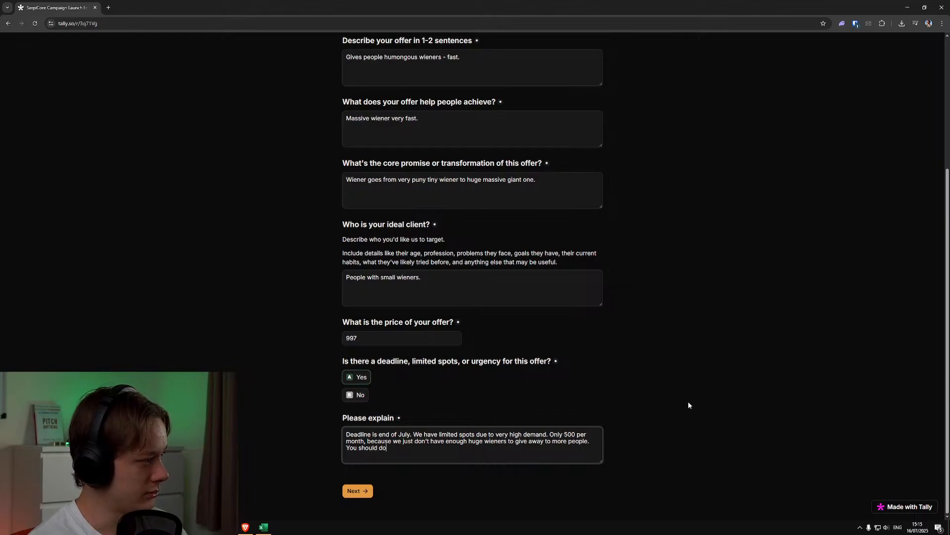
type(" it v")
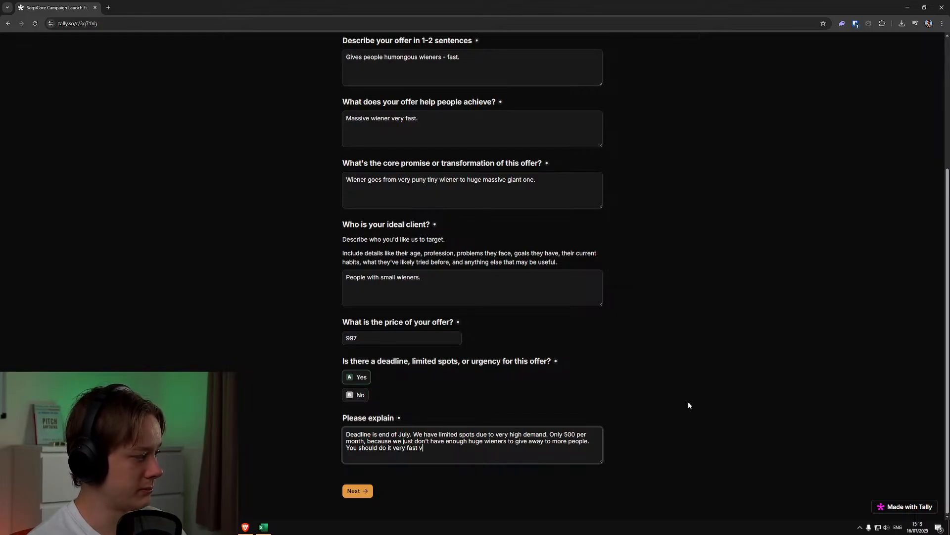
type("ery fast before we f")
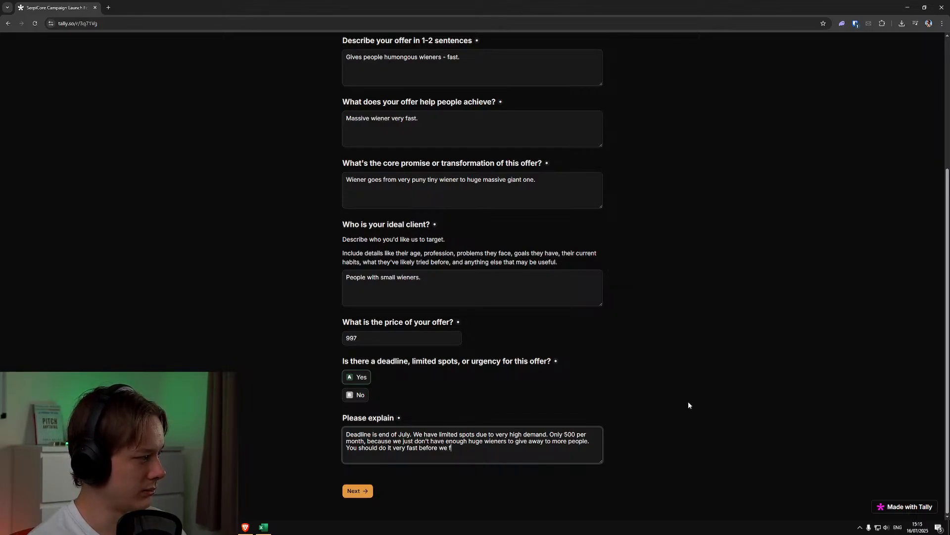
type("ill our capacity")
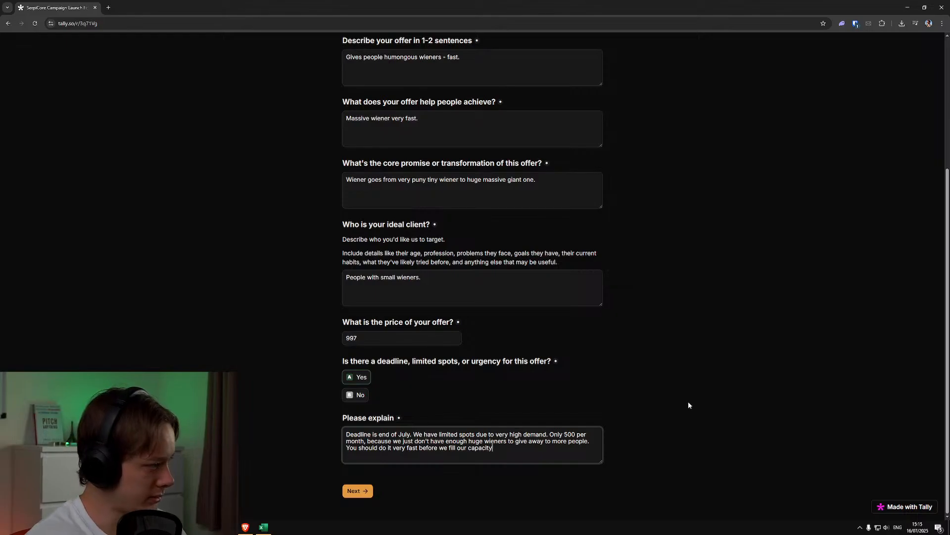
Finish the explanation with "You should do it very fast before we fill our capacity" and continue to Section 2.2
left_click(368, 491)
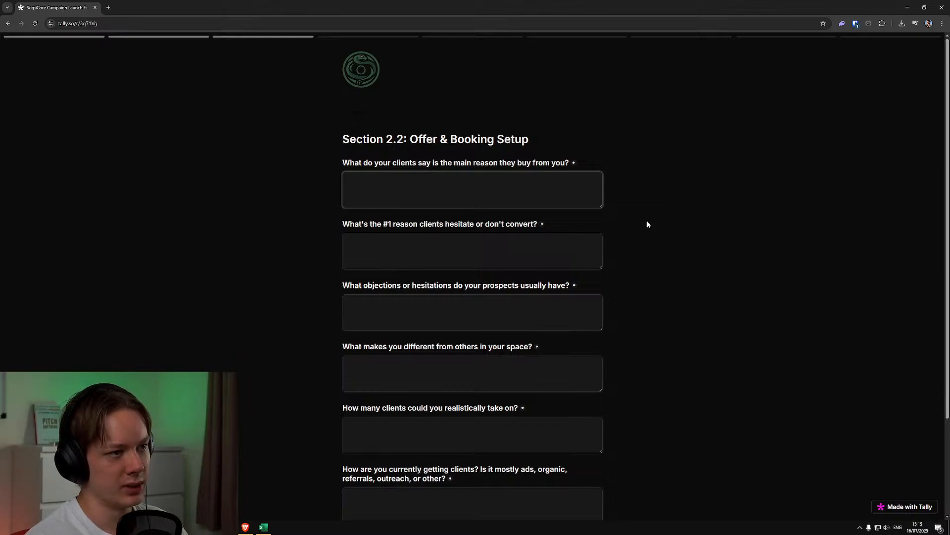
Answer the main buying reason with "They really love their massive schlongs, because it makes their happy fun time a better experience."
type("They reall yl")
key("BackSpace")
key("BackSpace")
key("BackSpace")
type("yl")
key("BackSpace")
key("BackSpace")
type("love ")
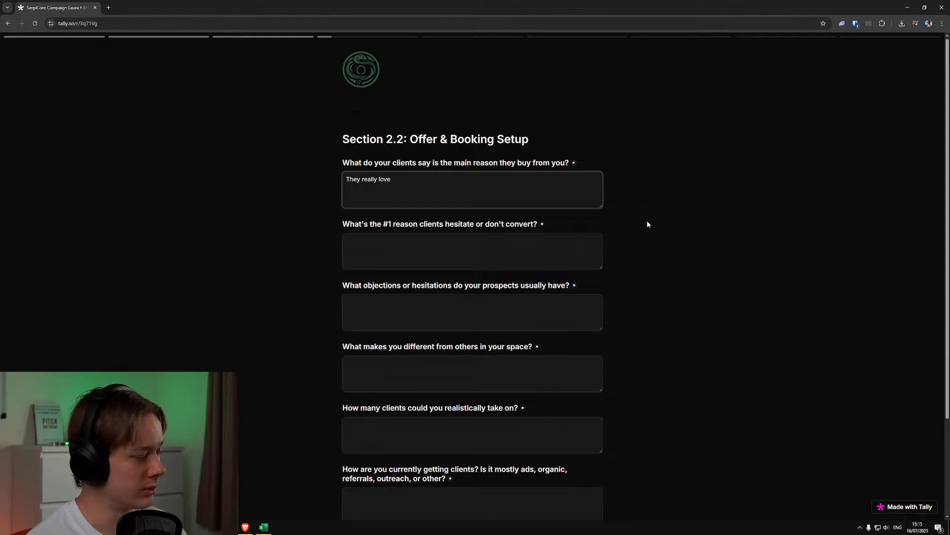
type("their")
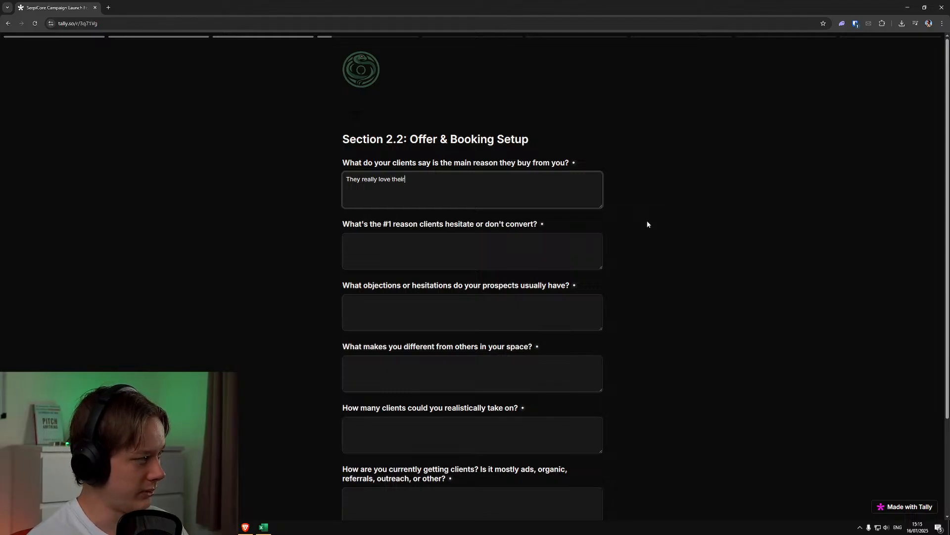
type(" massive sc")
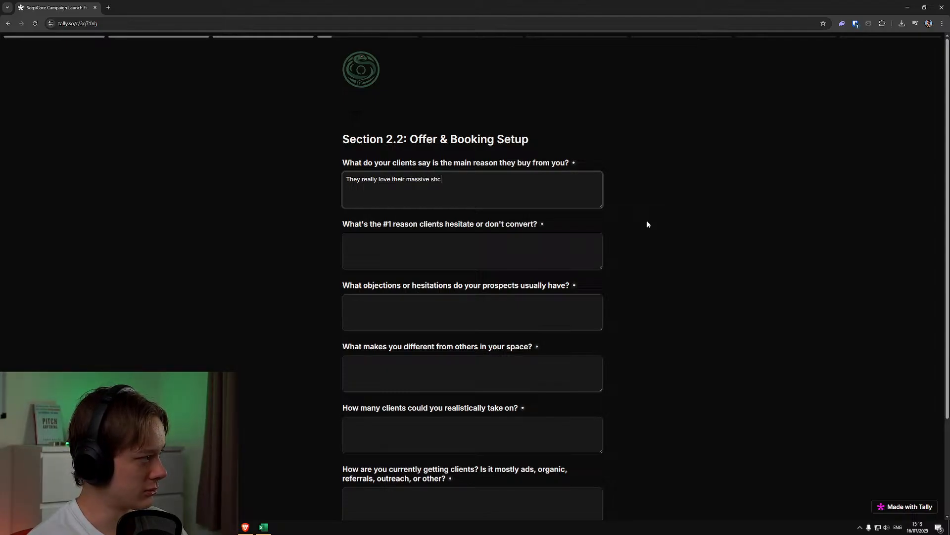
type("hlongs, because it makes thee")
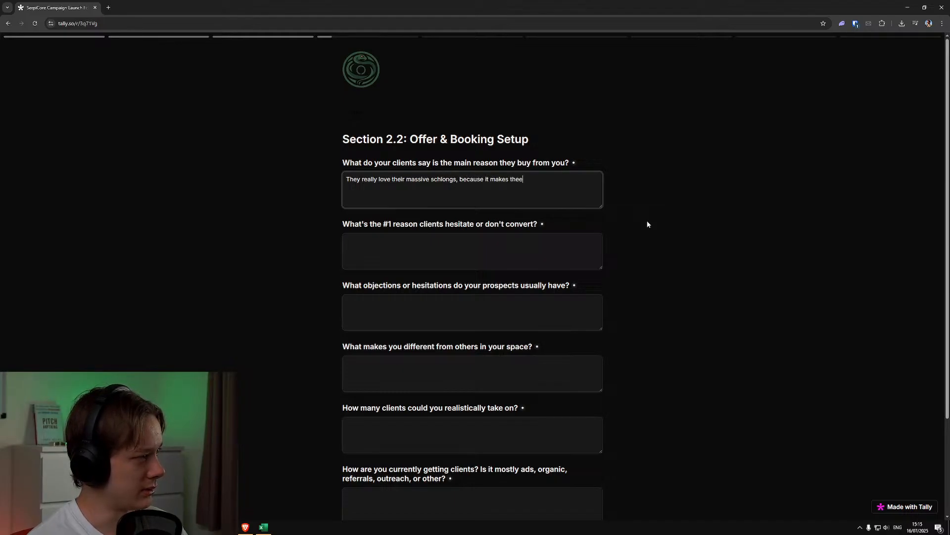
key("BackSpace")
type("ir happy fun time a bette")
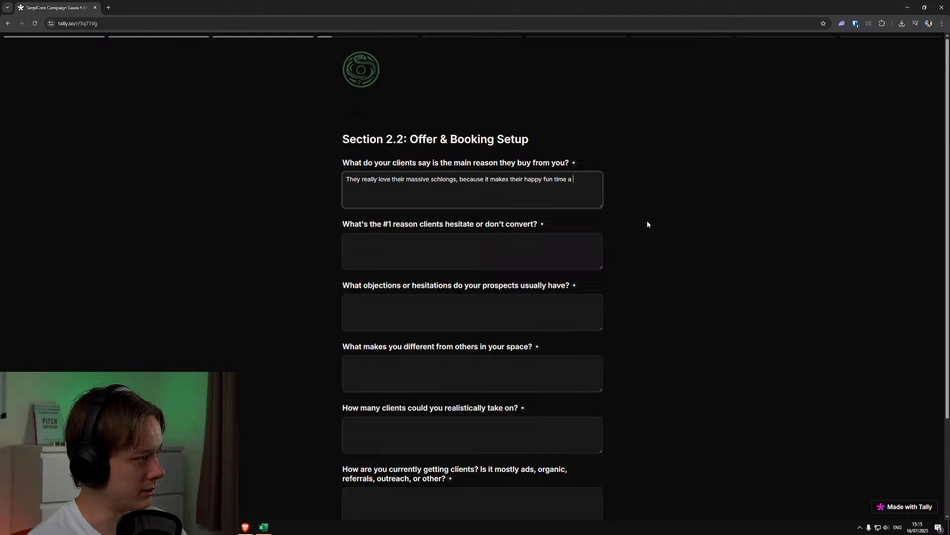
type("r experience.")
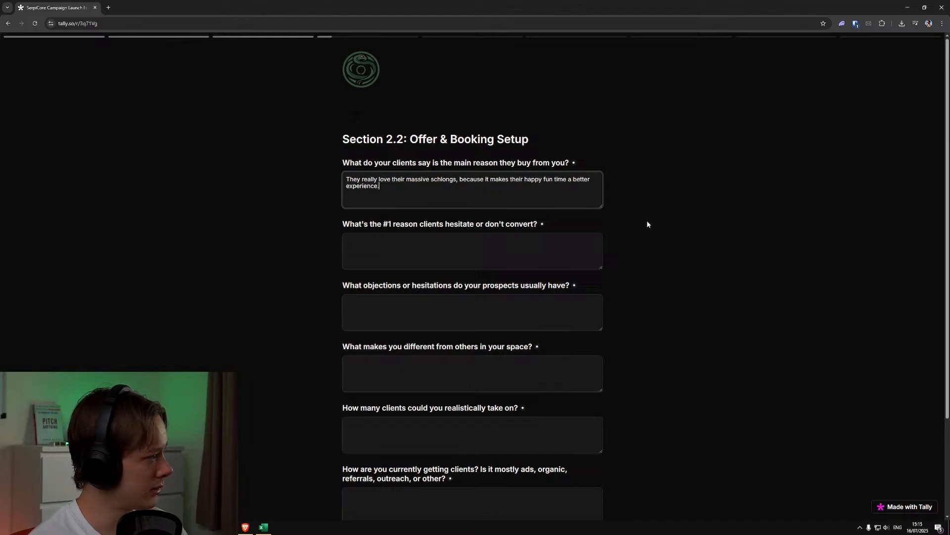
Give the #1 reason clients hesitate or don't convert as "They don't want to admit they have tiny wieners."
left_click(566, 253)
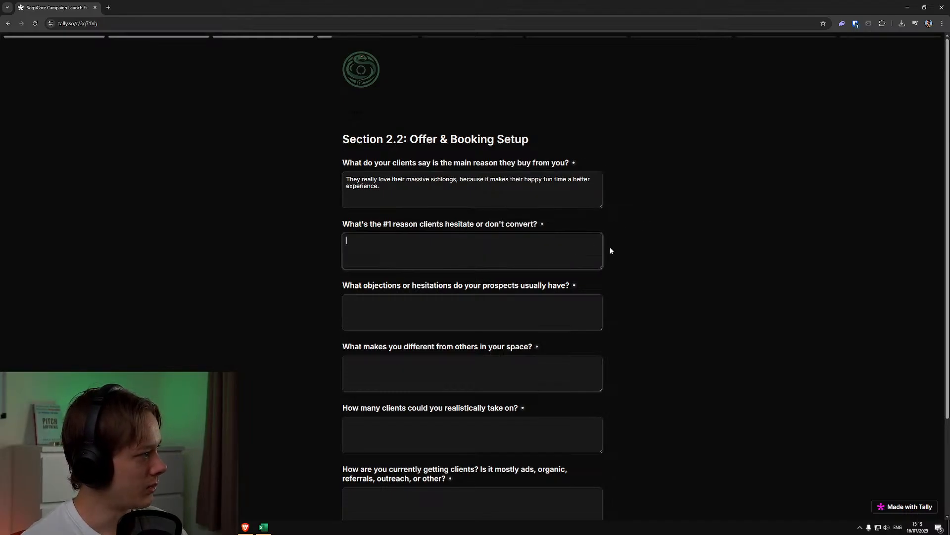
type("they don")
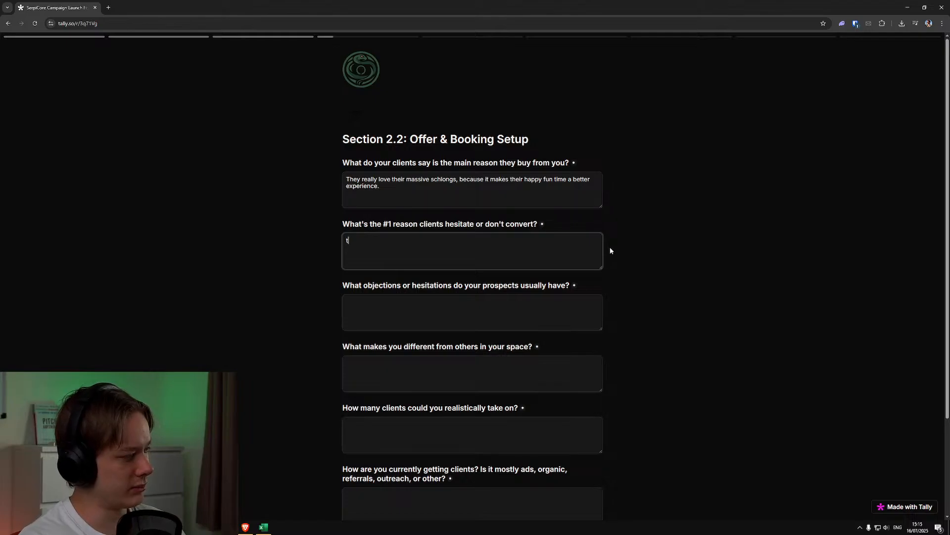
key("BackSpace")
key("BackSpace")
key("BackSpace")
key("BackSpace")
key("BackSpace")
key("BackSpace")
key("BackSpace")
key("BackSpace")
type("T")
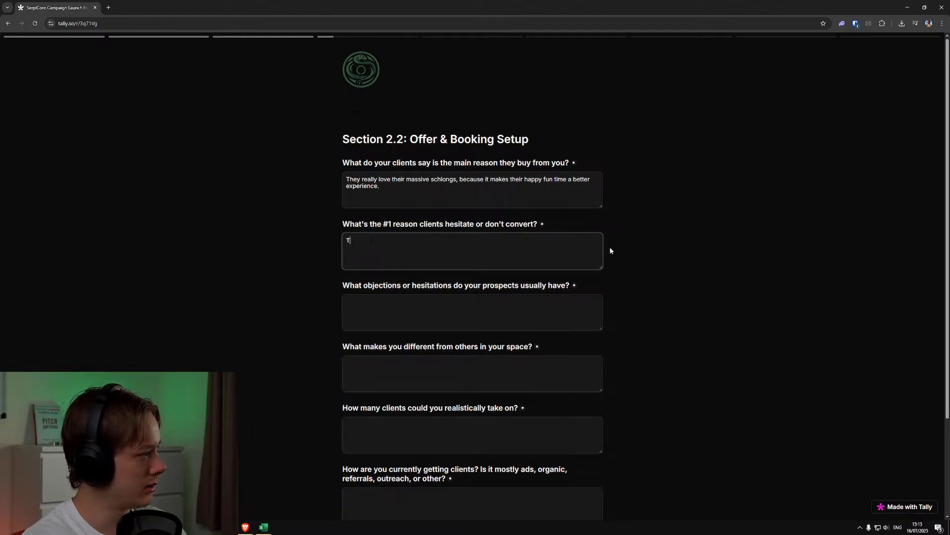
type("hey don't want to admit ")
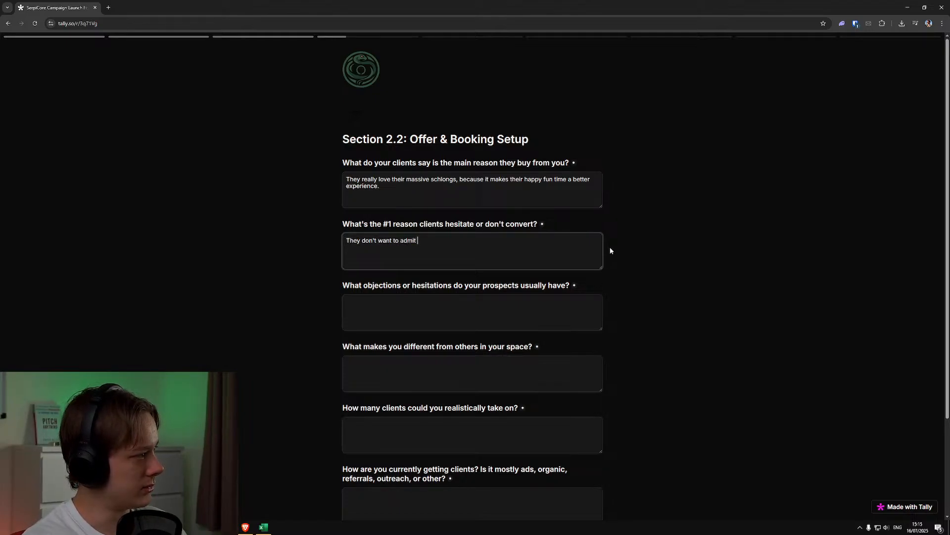
type("they have tiny wi")
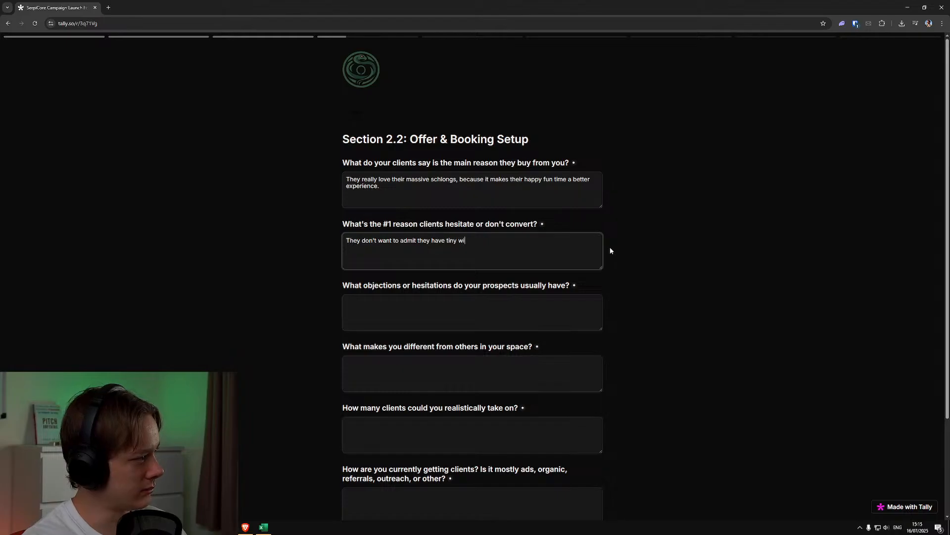
type("eners.")
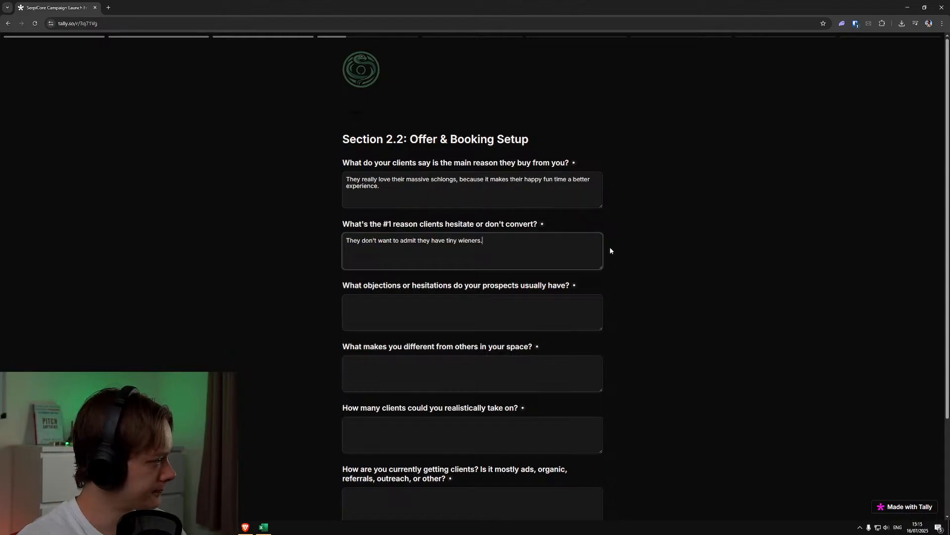
Answer the prospects' objections question with "They're not sure if their wiener is small enough to warrant the investment"
scroll(614, 252, "down", 2)
left_click(579, 199)
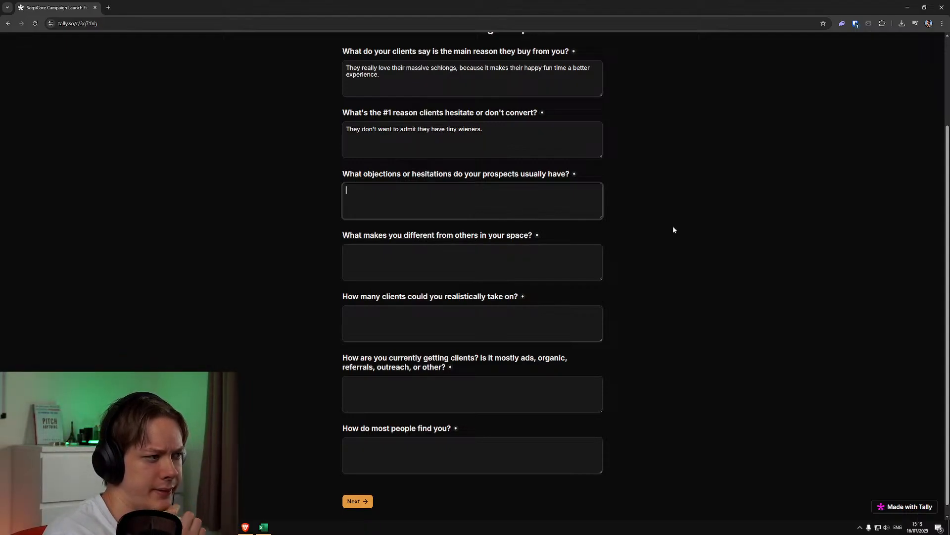
type("They're not sure if their wiener is ")
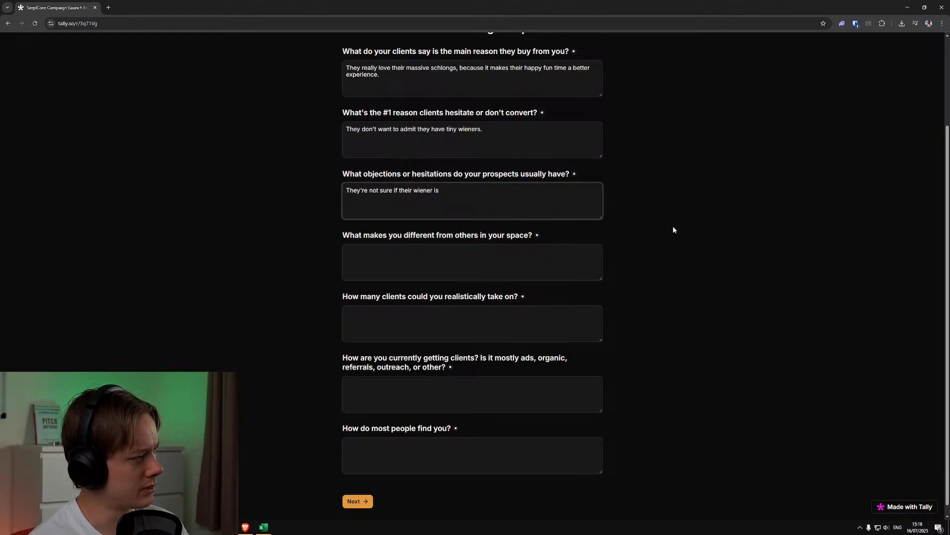
type("small enoug")
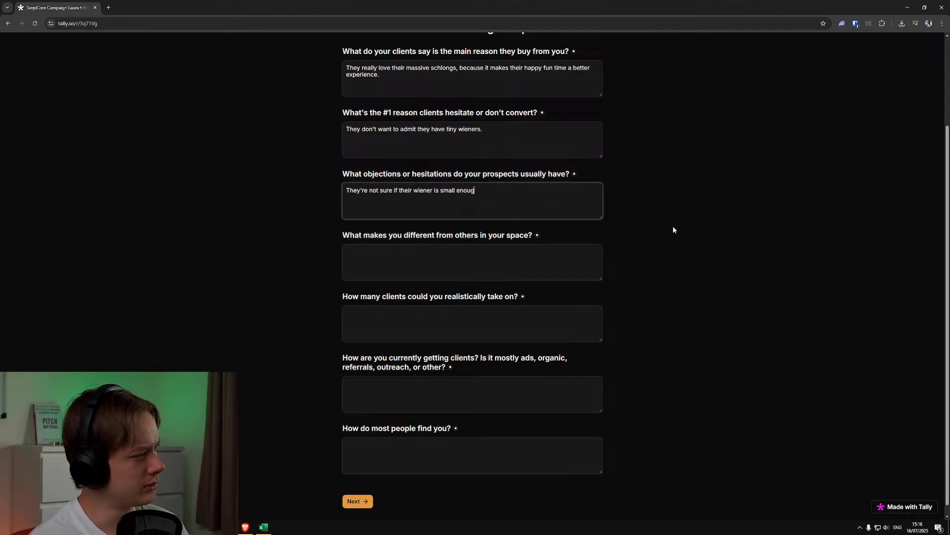
type("h to warrant the ")
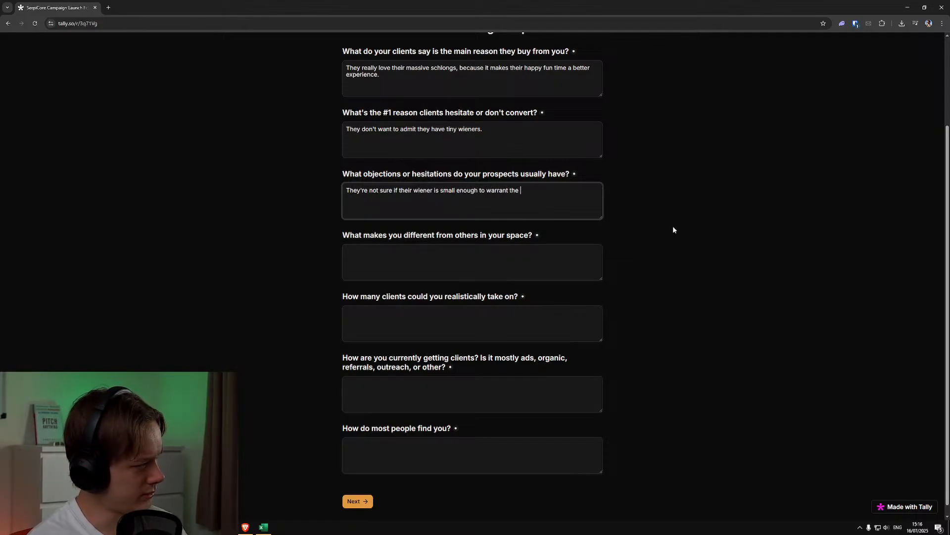
type("investment. They're ")
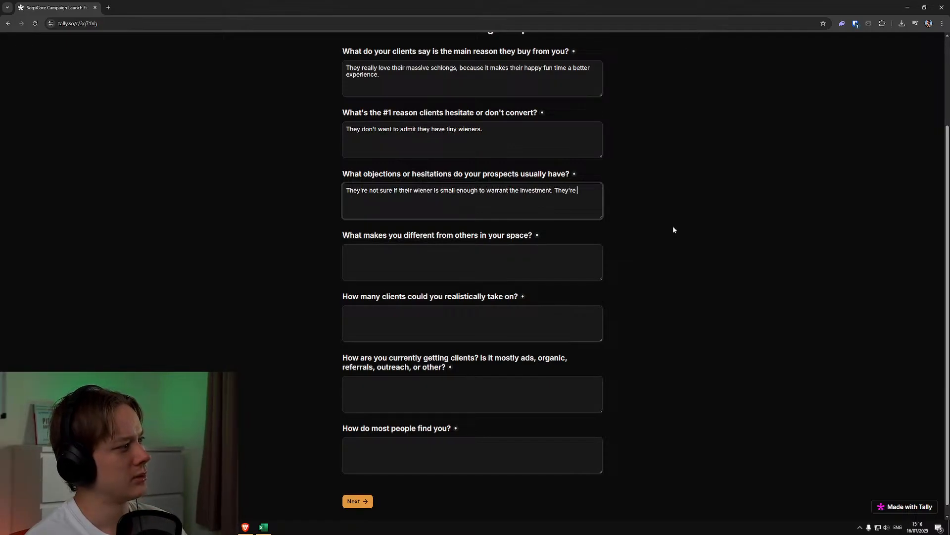
type("also usually worri")
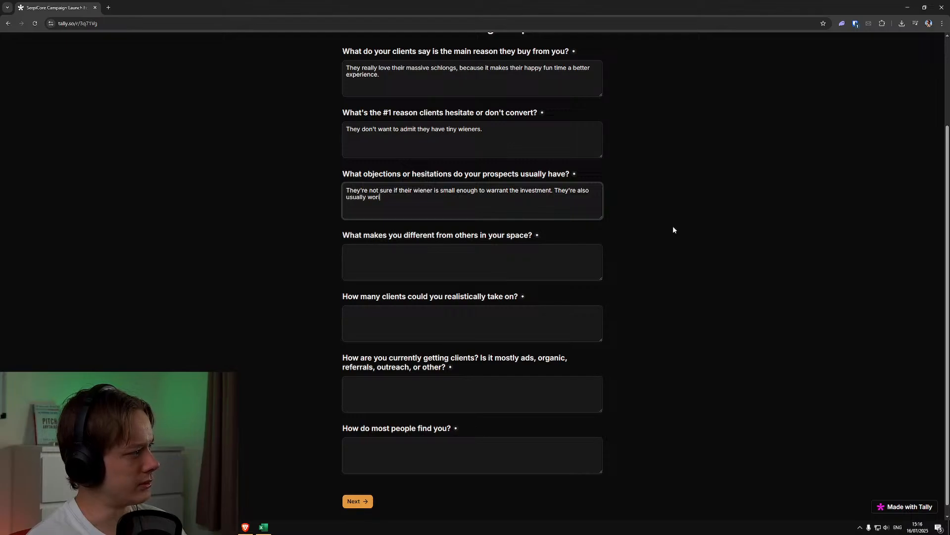
type("ed about the pro")
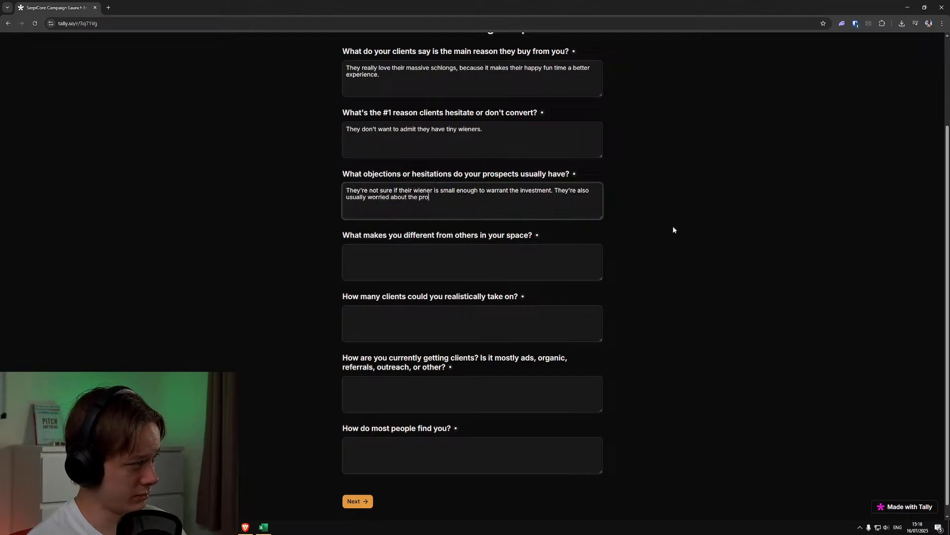
type("cedure having s")
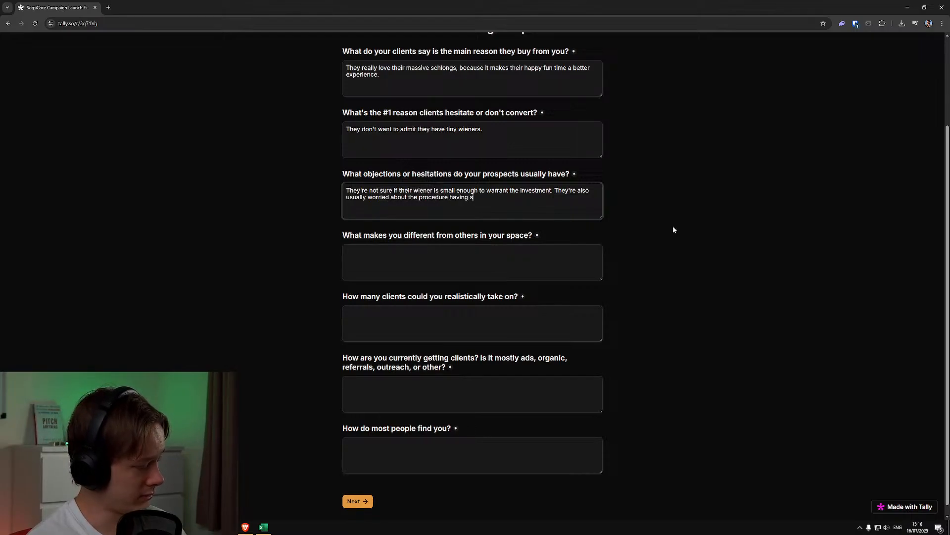
type("ome lasting damaga")
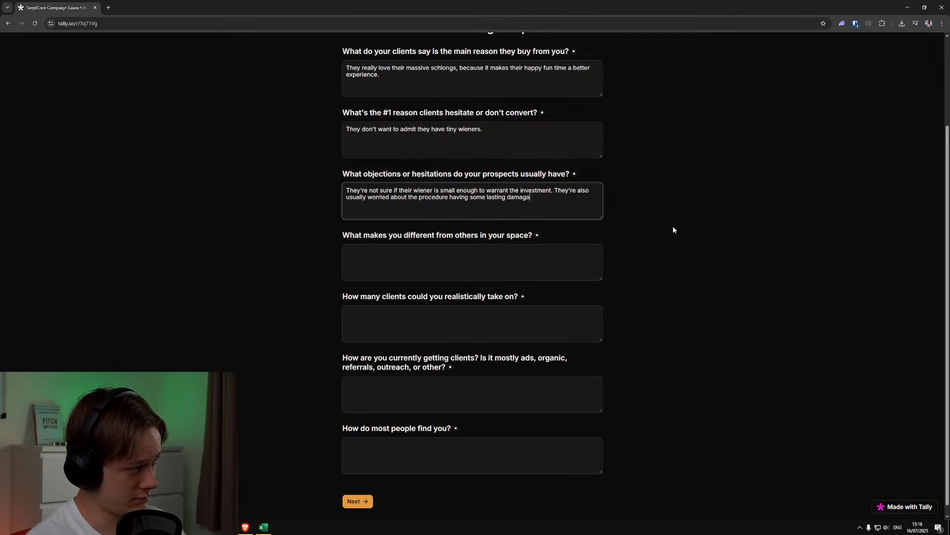
Extend the objections answer with ". They're also usually worried about the procedure having some lasting damage."
key("BackSpace")
type("e.")
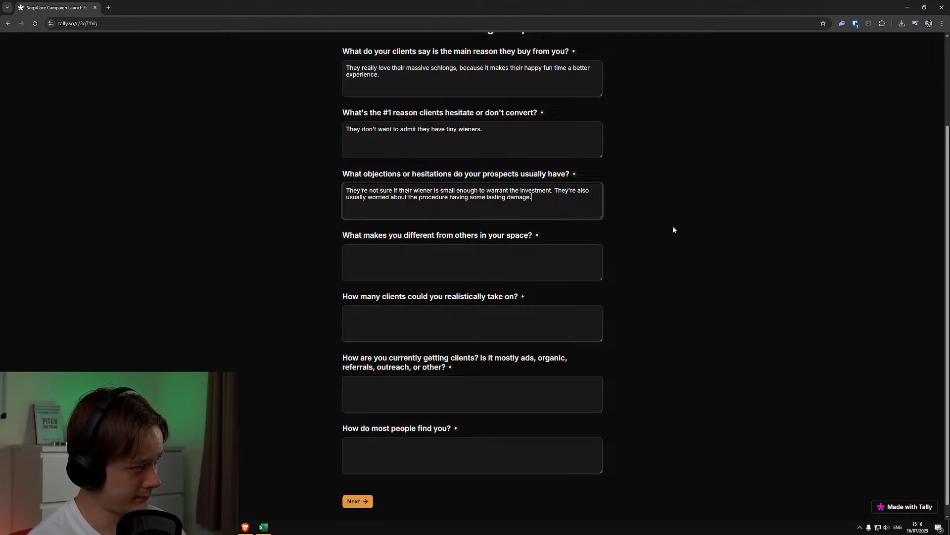
Describe what makes the business different as "The sheer enormous size of the wieners we can provide. It is actually unfathomable."
key("Tab")
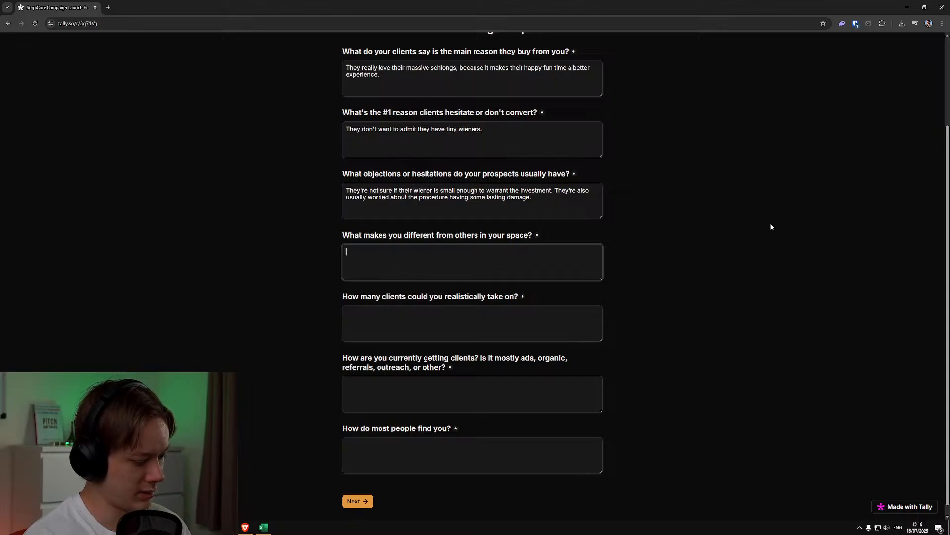
type("The sheer enormous size of the wi")
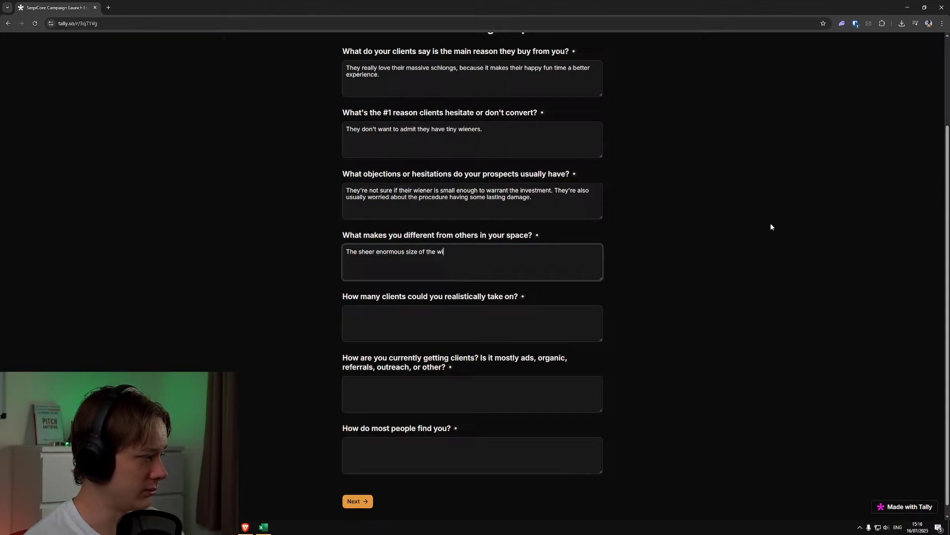
type("eners we can ")
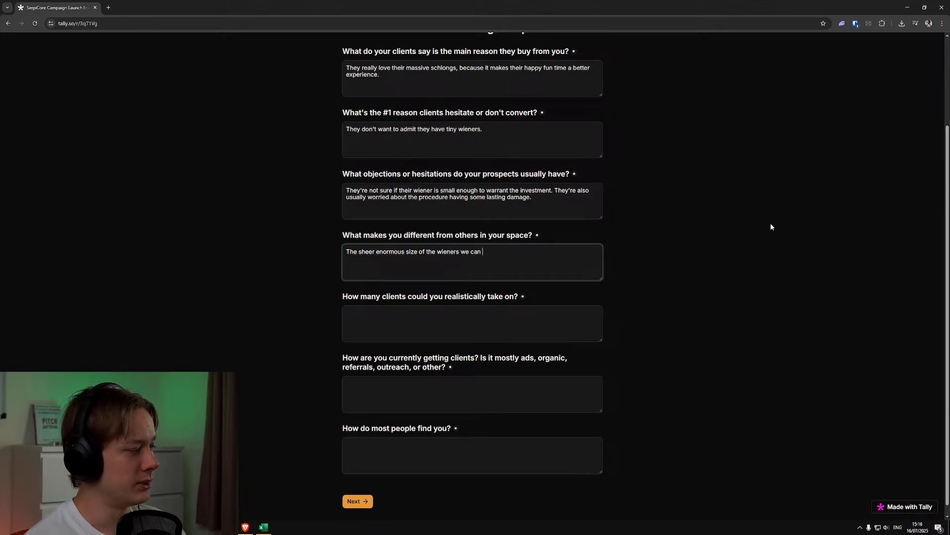
type("provide. It ")
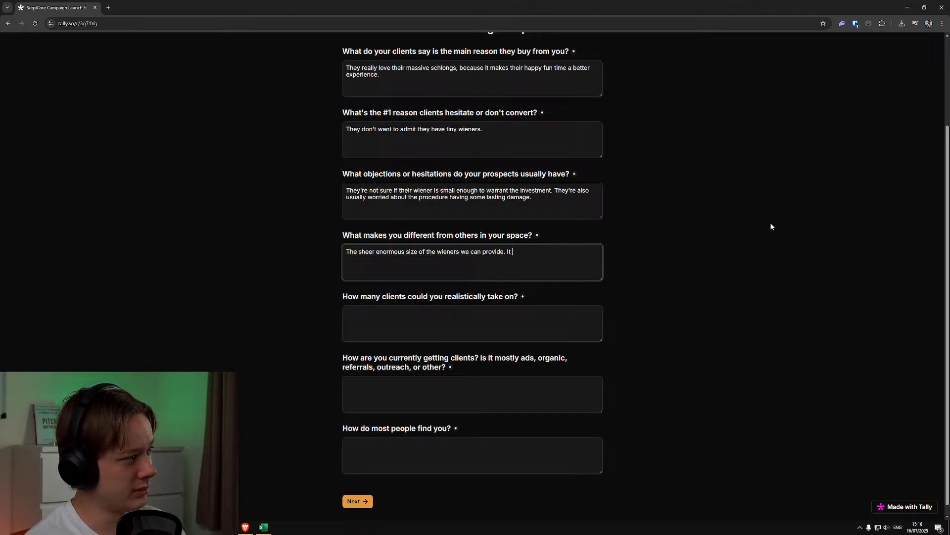
type("is actually unfathoma")
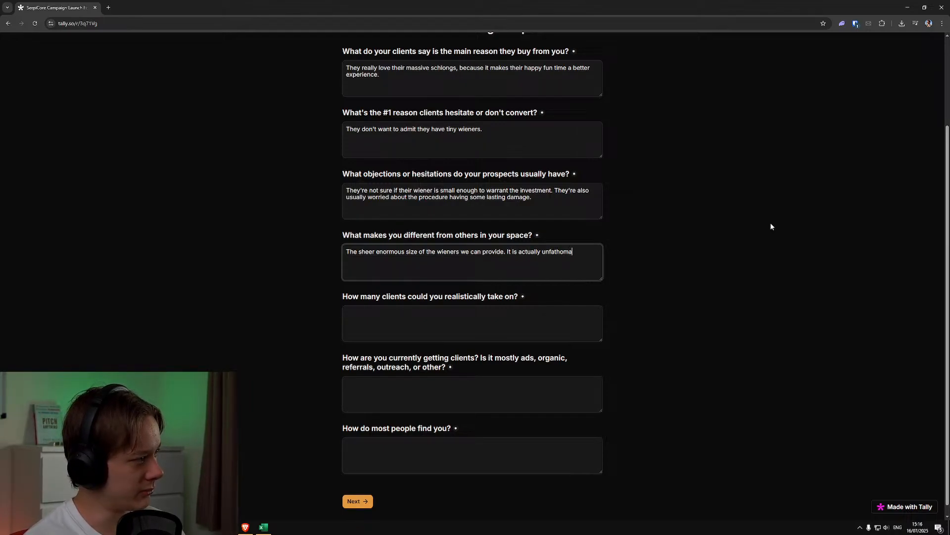
type("ble. You'll")
Finish the differentiation answer with "It's like a python without exaggeration. Other companies just cannot provide this kind of quality."
key("BackSpace")
key("BackSpace")
key("BackSpace")
key("BackSpace")
key("BackSpace")
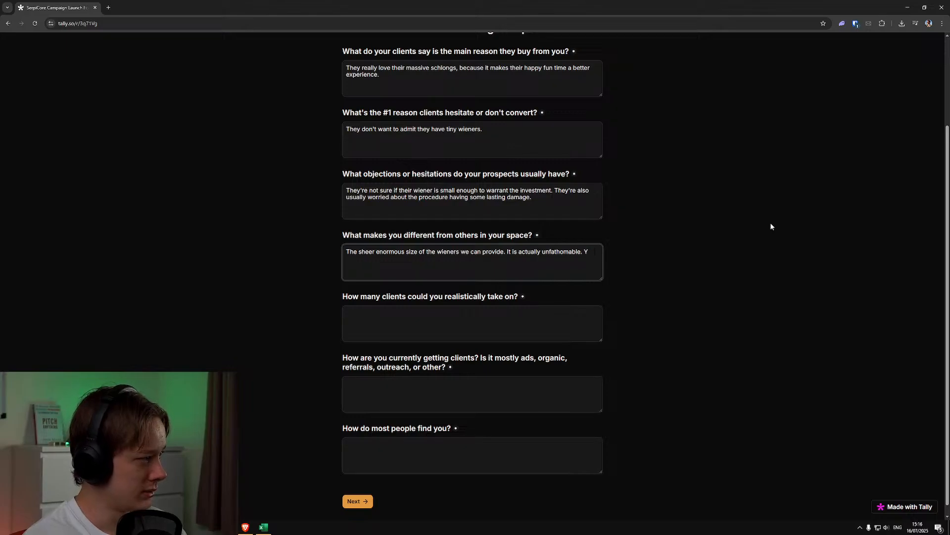
type("ou'll")
key("BackSpace")
key("BackSpace")
key("BackSpace")
key("BackSpace")
key("BackSpace")
key("BackSpace")
type("It's like a python without exaggeration. Other companies just cannot provide this kind of quality.")
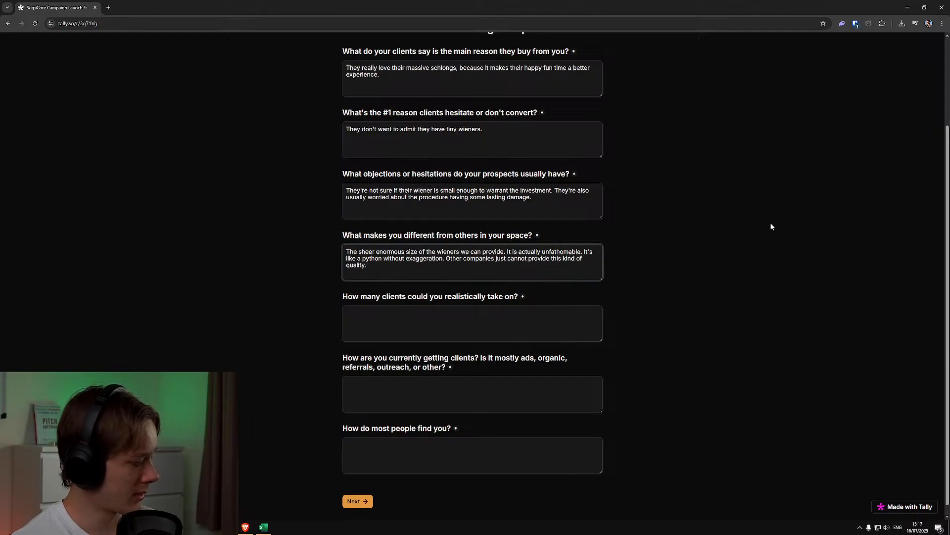
Enter 500 as the number of clients they could realistically take on and Organic as the current way of getting clients
left_click(543, 339)
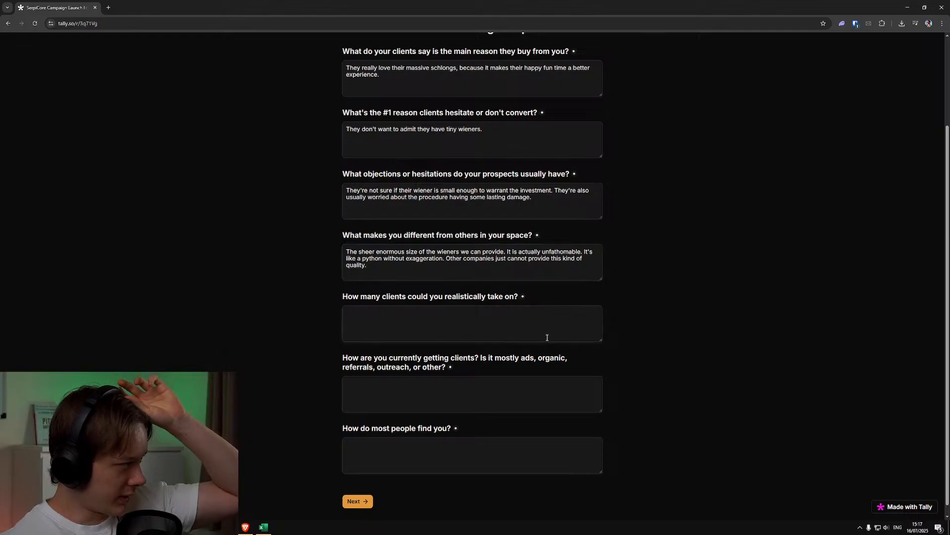
type("500")
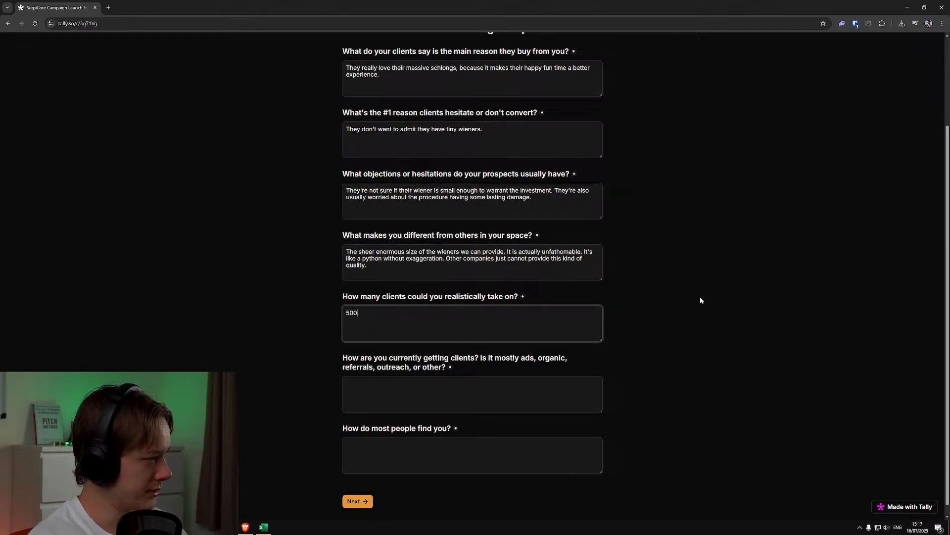
scroll(573, 358, "down", 1)
left_click(570, 389)
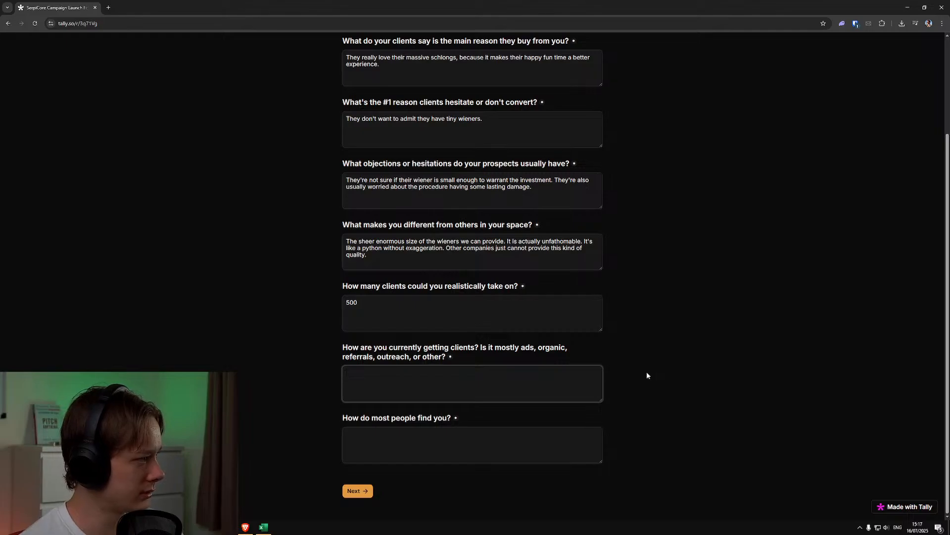
type("Ref")
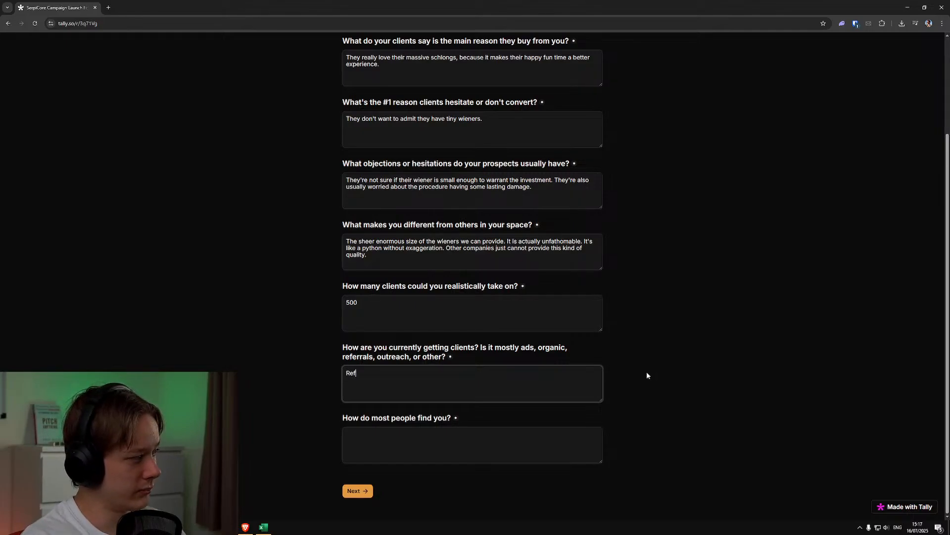
key("BackSpace")
key("BackSpace")
key("BackSpace")
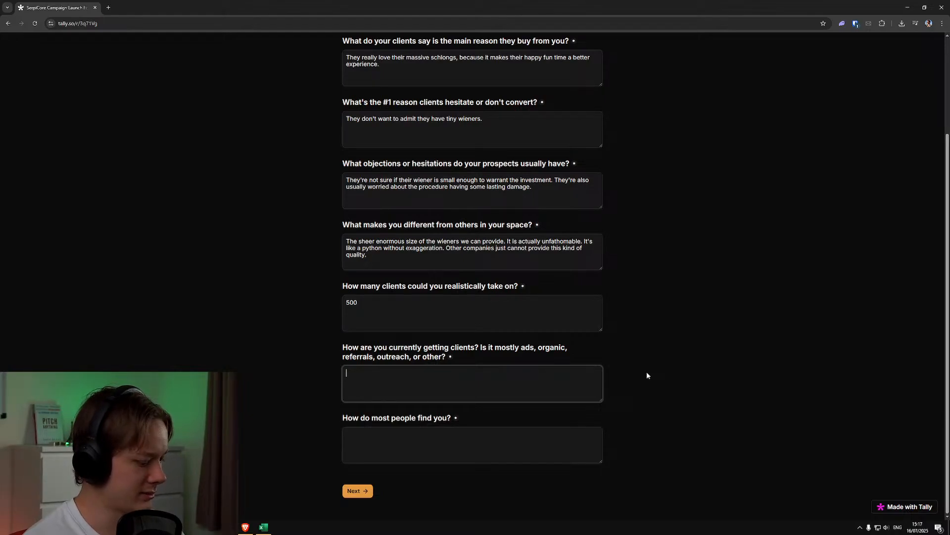
type("rgainic")
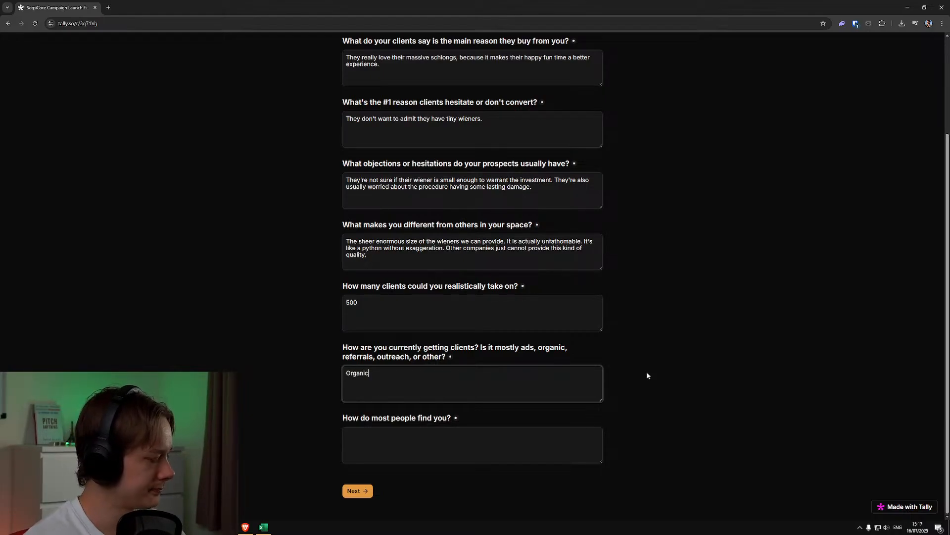
Answer how most people find the business with "Organically through our social media" and continue to the next section
left_click(531, 441)
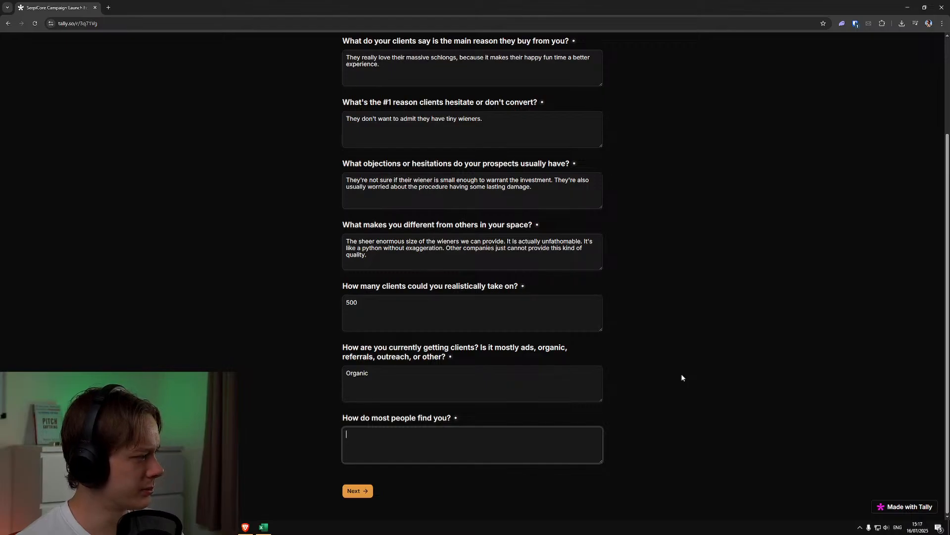
type("Orga")
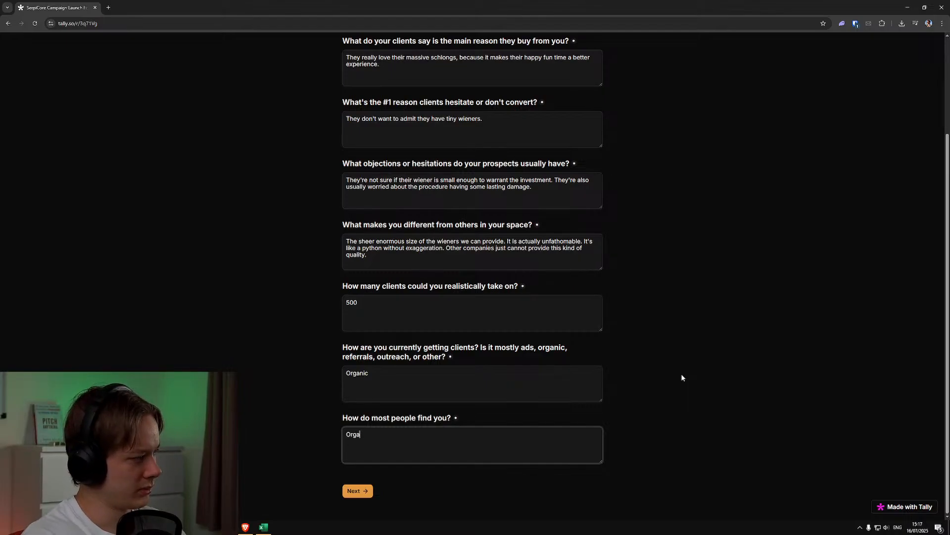
type("nically thorugh")
key("BackSpace")
key("BackSpace")
key("BackSpace")
key("BackSpace")
key("BackSpace")
key("BackSpace")
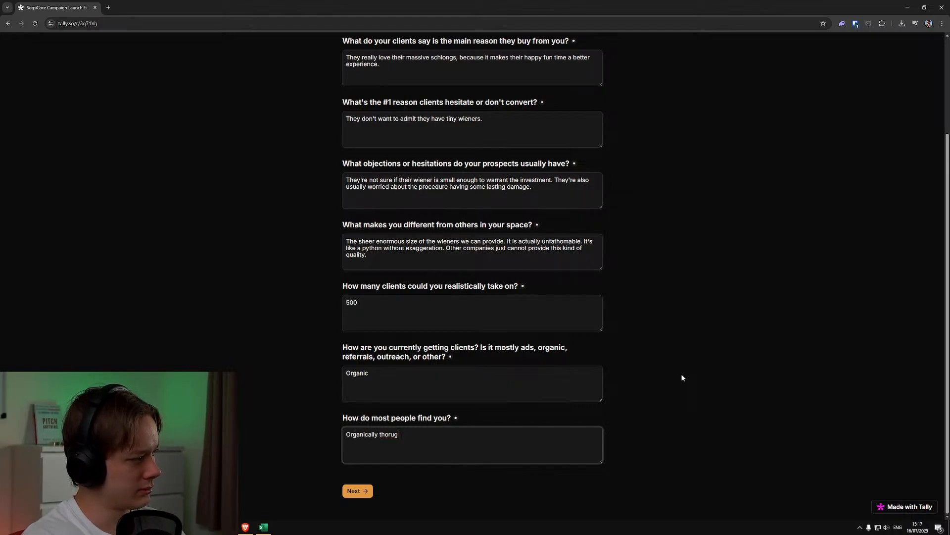
type("rough our social meida")
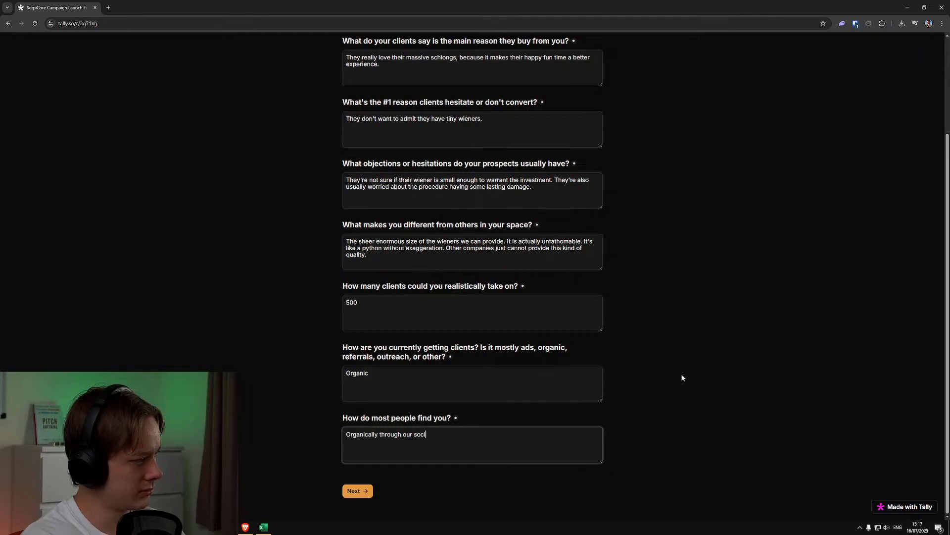
key("BackSpace")
type("dia")
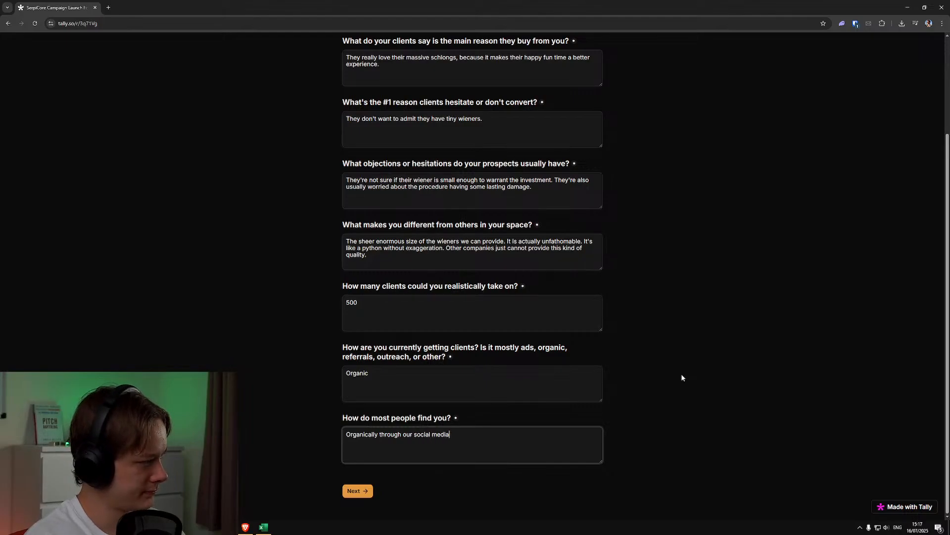
left_click(371, 492)
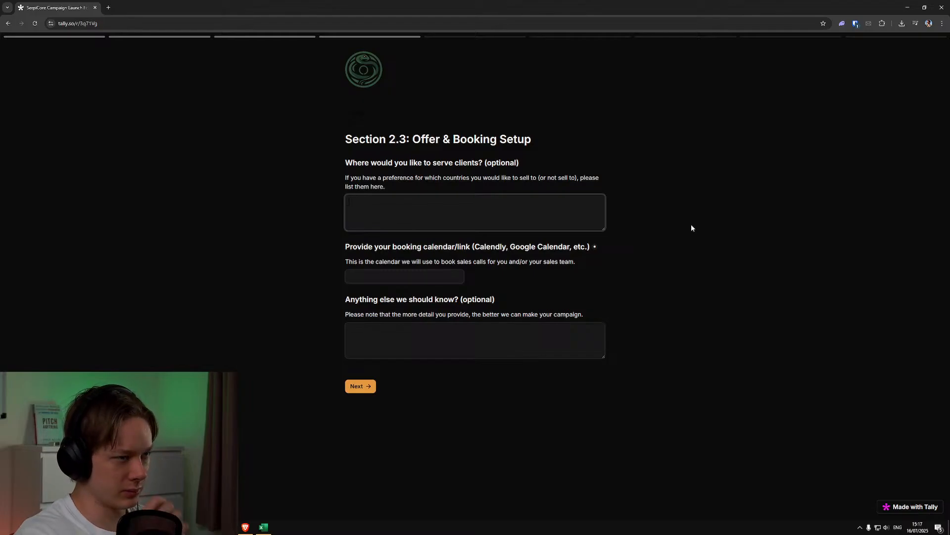
Enter "Pretty much anywhere" as where to serve clients and cal.com as the booking calendar link
type("Pretty much anywhere")
left_click(396, 270)
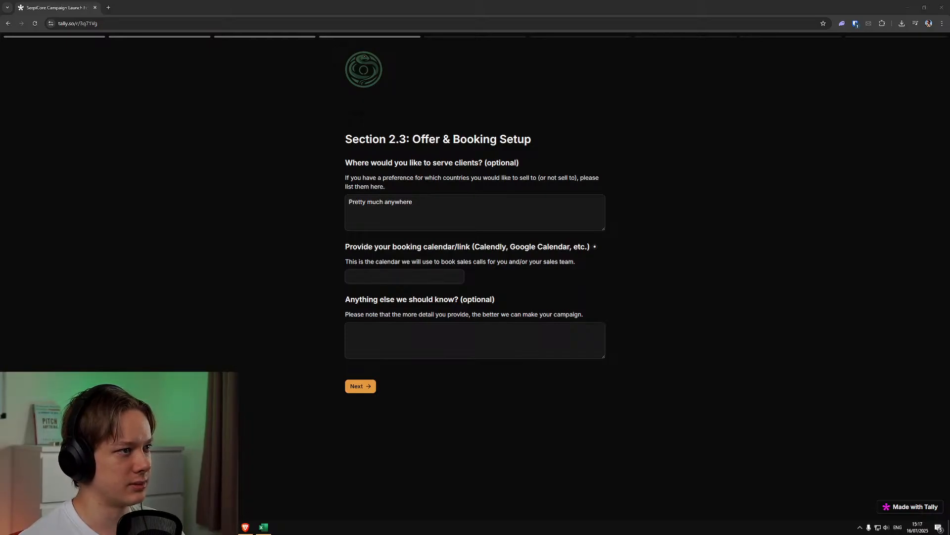
left_click(567, 326)
left_click(445, 277)
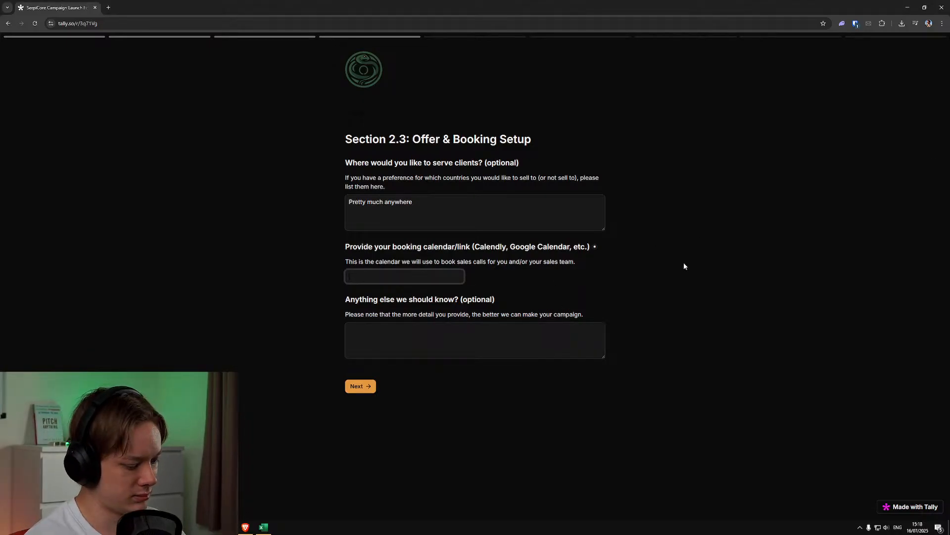
type("cal.com")
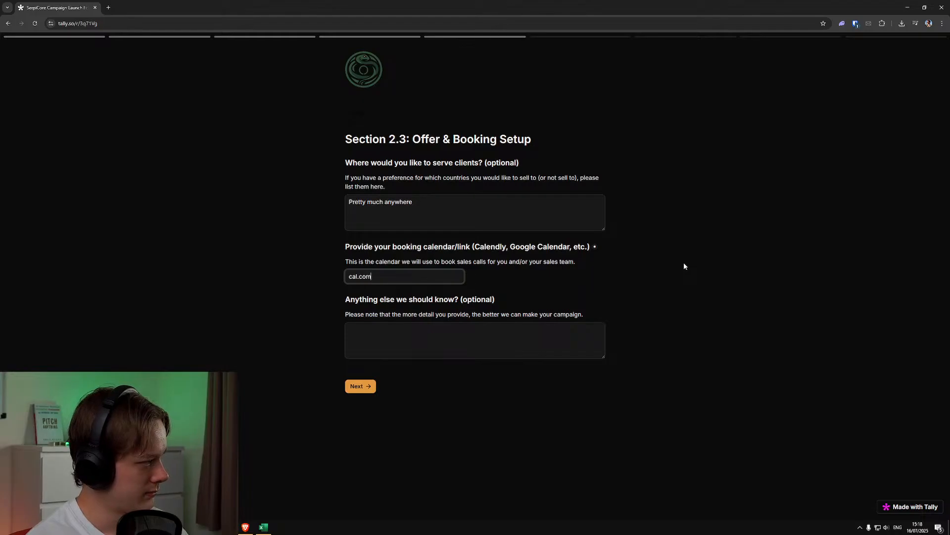
Answer the section's anything-else question with "If you ever need a huge wiener, let us know." and continue to the next section
left_click(476, 365)
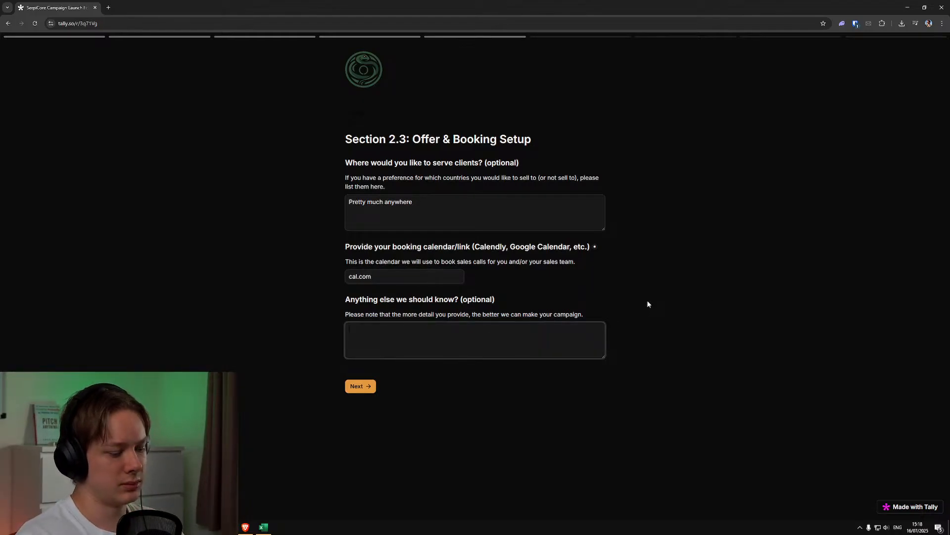
type("If you ever need a")
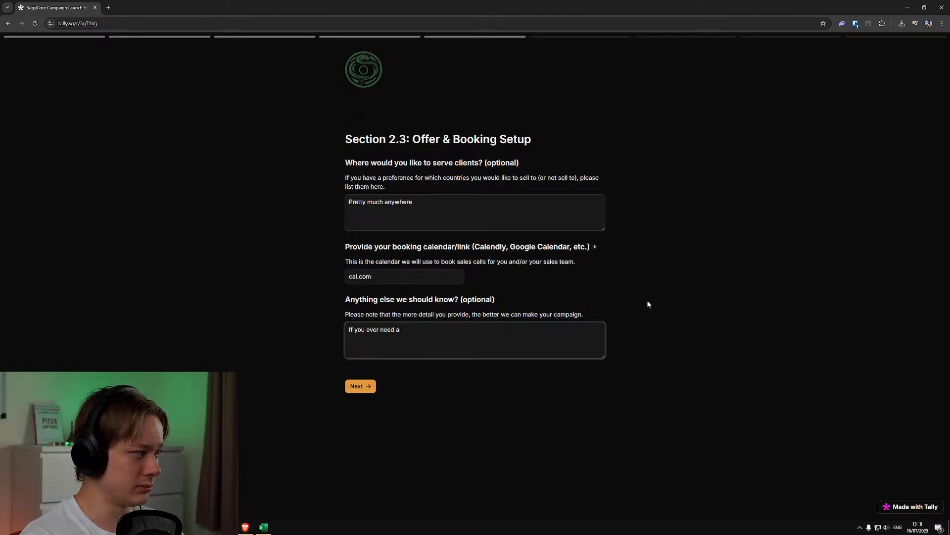
type("huge wiene")
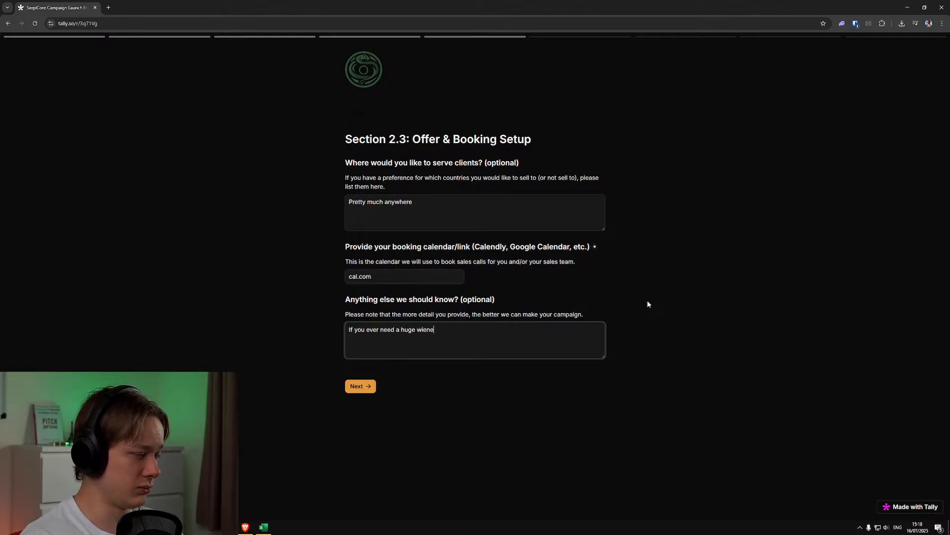
type("r, let us know.")
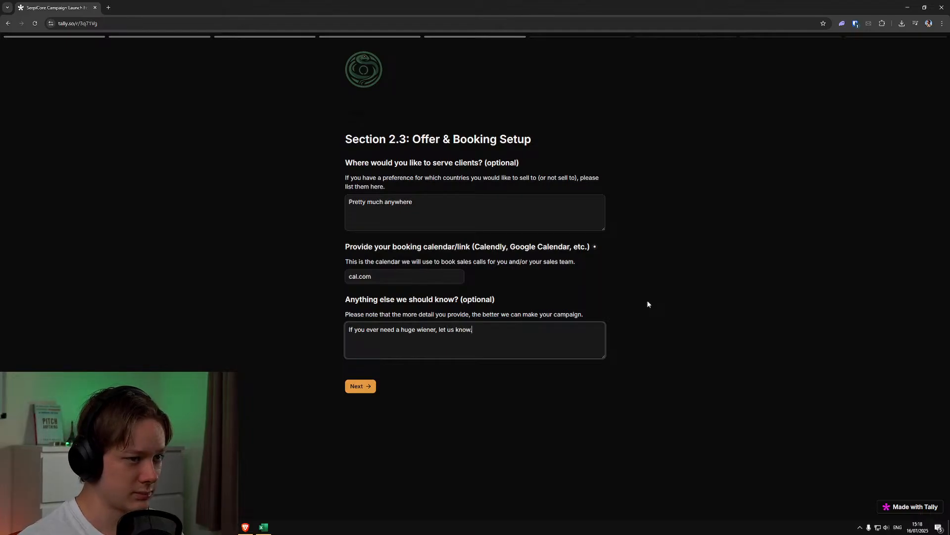
left_click(372, 388)
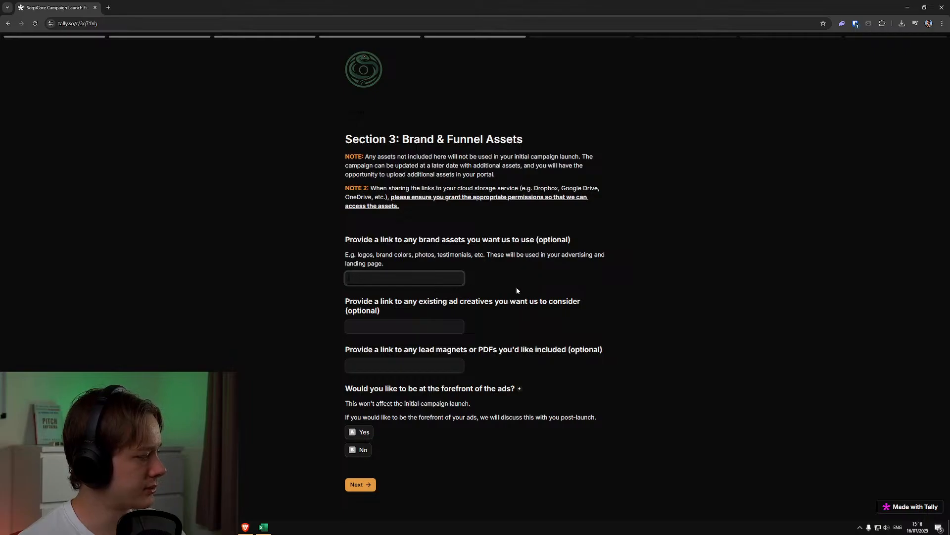
Leave the optional asset links blank, choose No for being at the forefront of the ads, and continue
left_click(489, 300)
left_click(456, 326)
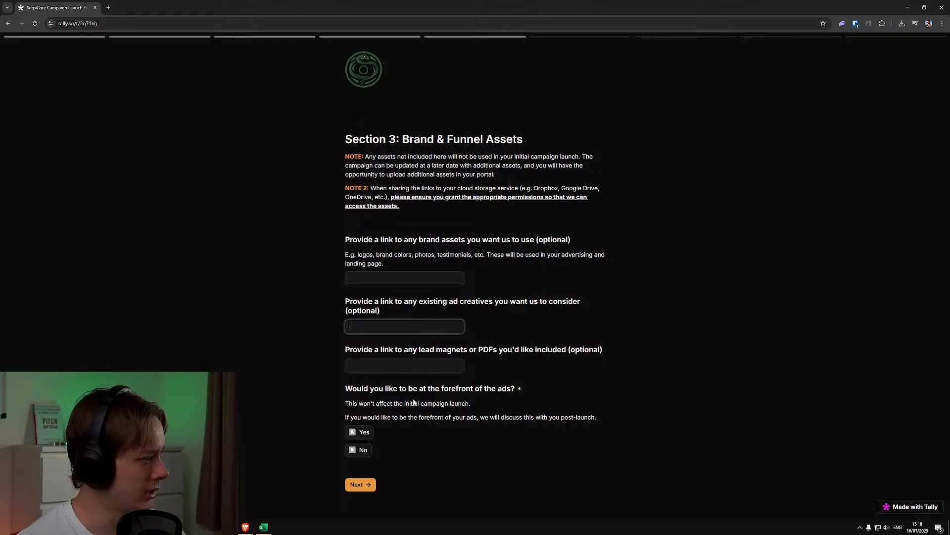
left_click(364, 450)
left_click(358, 487)
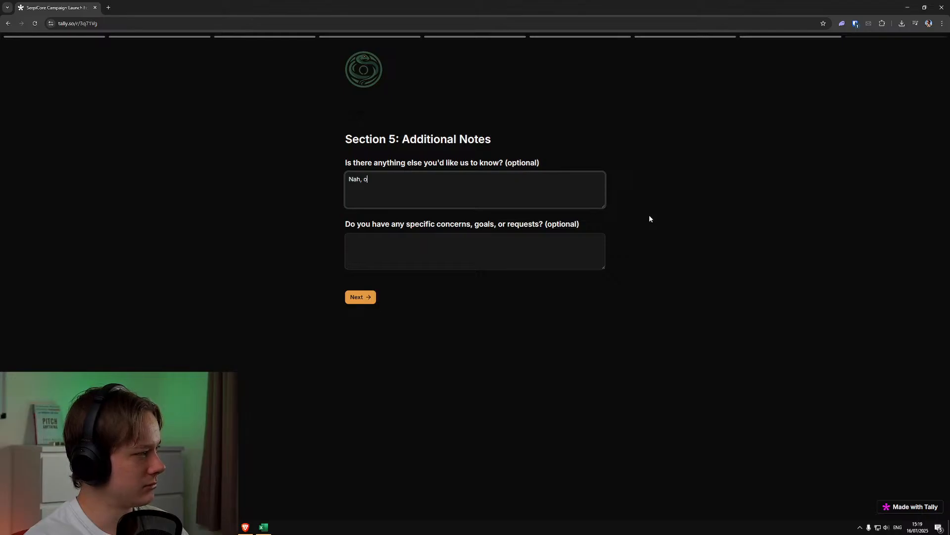
Complete the Additional Notes answer on anything else to know as "Nah, just reminding you about the fact that we can give you massive wieners."
key("BackSpace")
type("just remin")
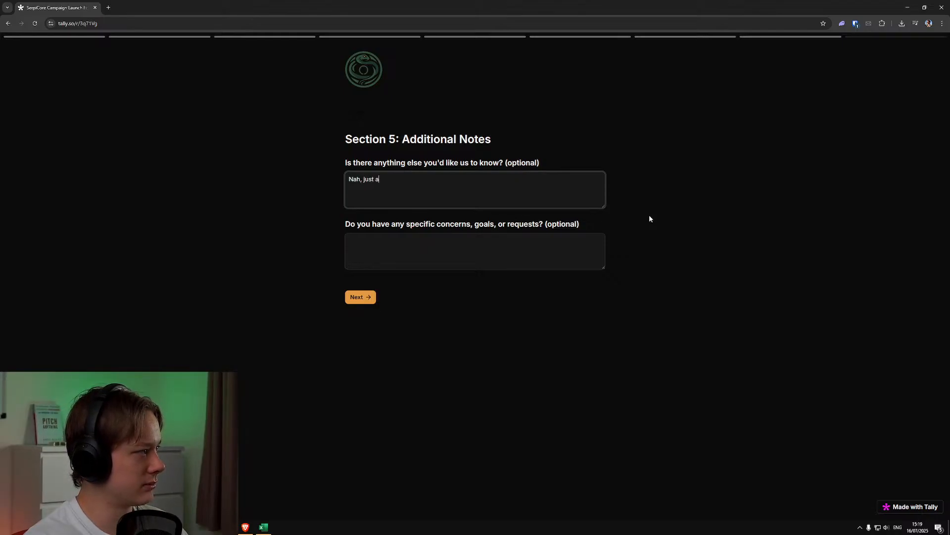
type("ding you ")
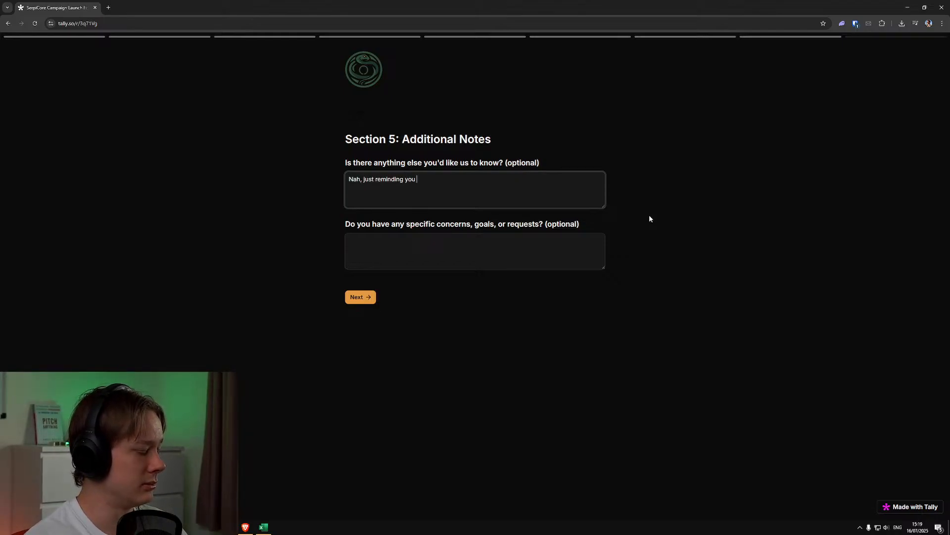
type("about the fact that")
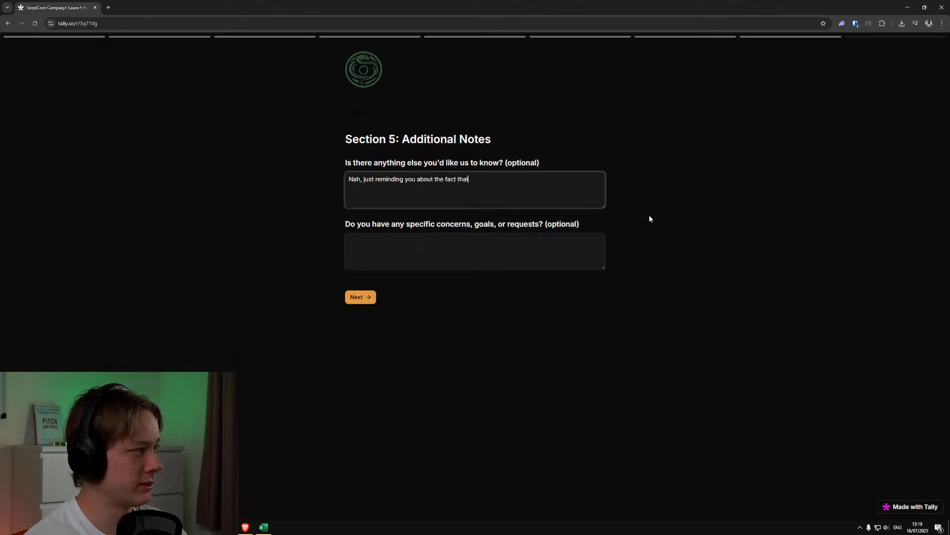
type(" we can give ")
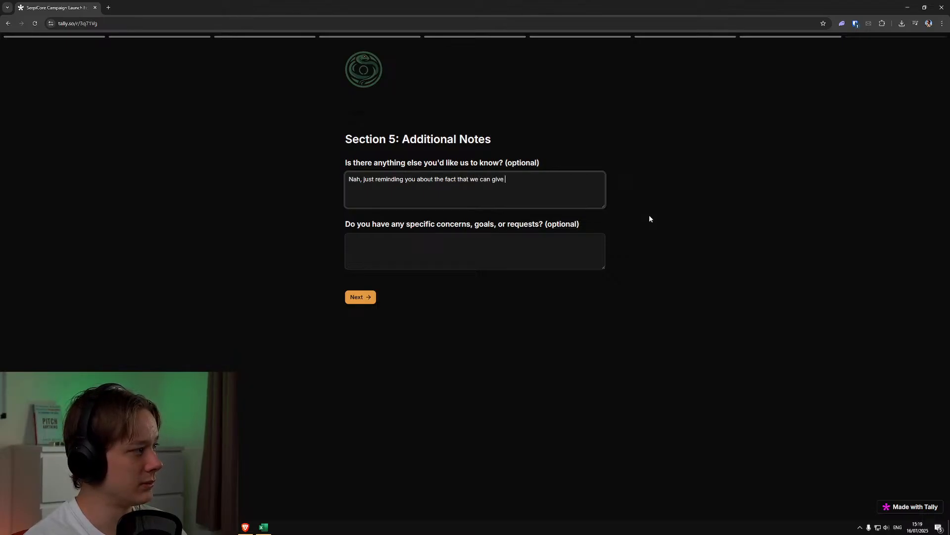
type("you massive wieners.")
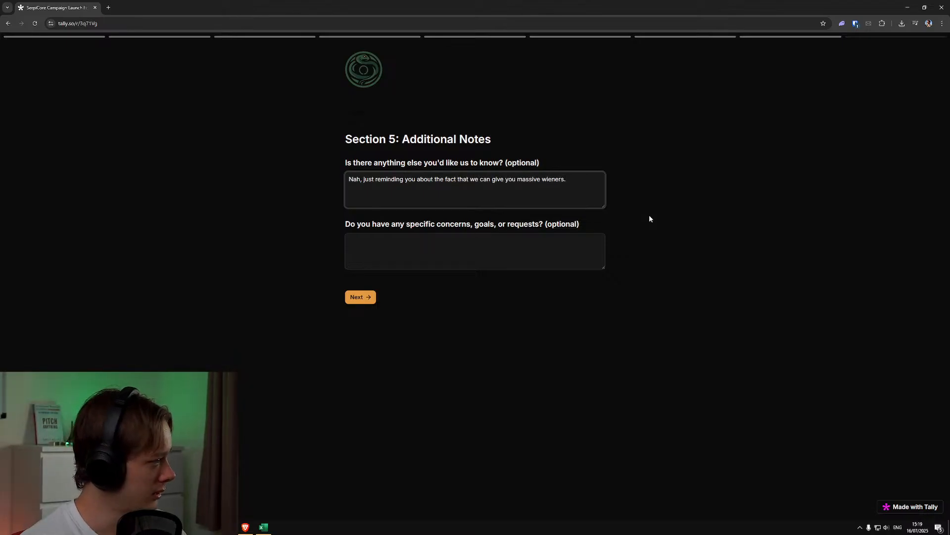
Enter "Give as many people as possible enormous schlongs." under concerns, goals, or requests, and submit the form
left_click(551, 252)
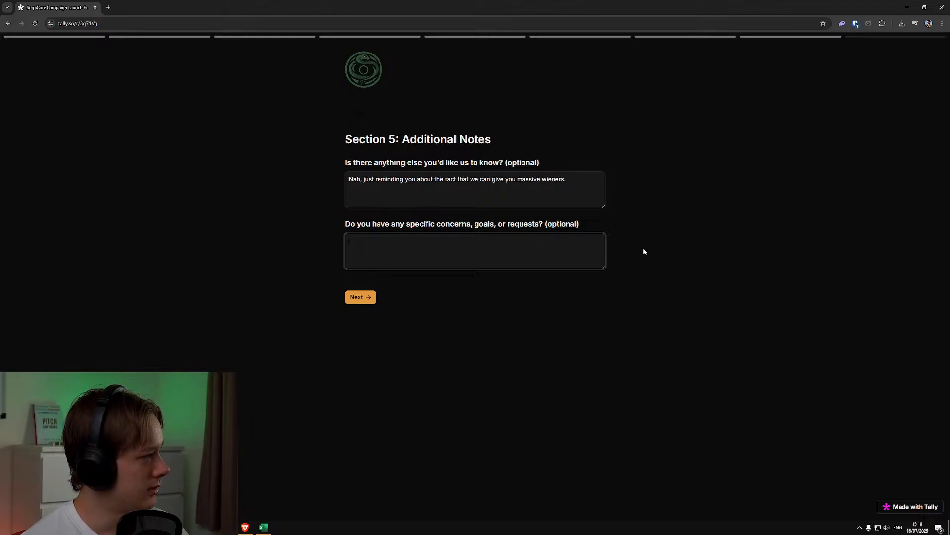
type("Give ")
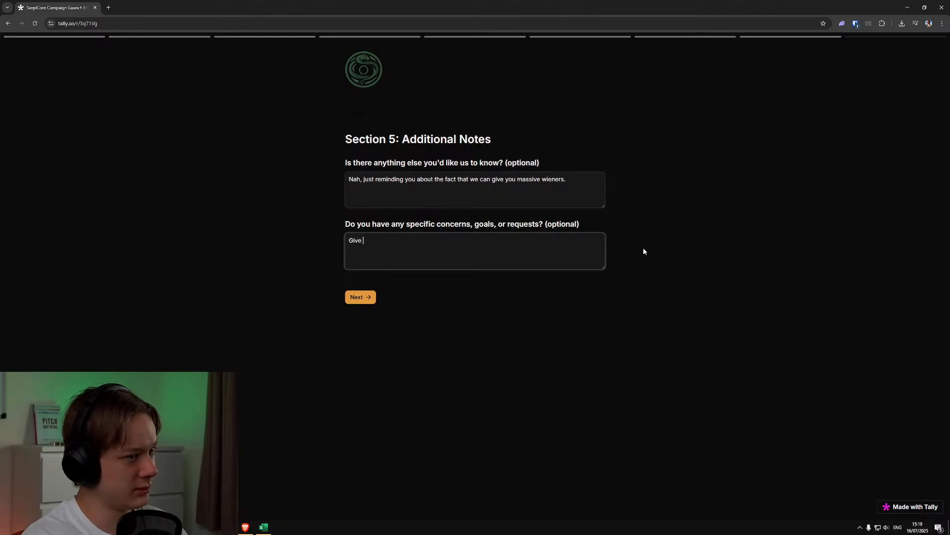
type("as many people as ")
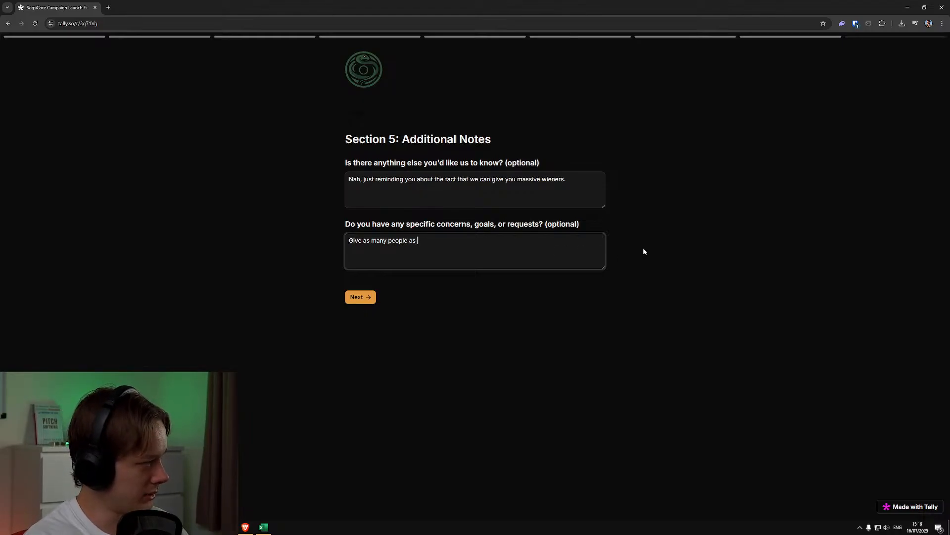
type("possible enormous shc")
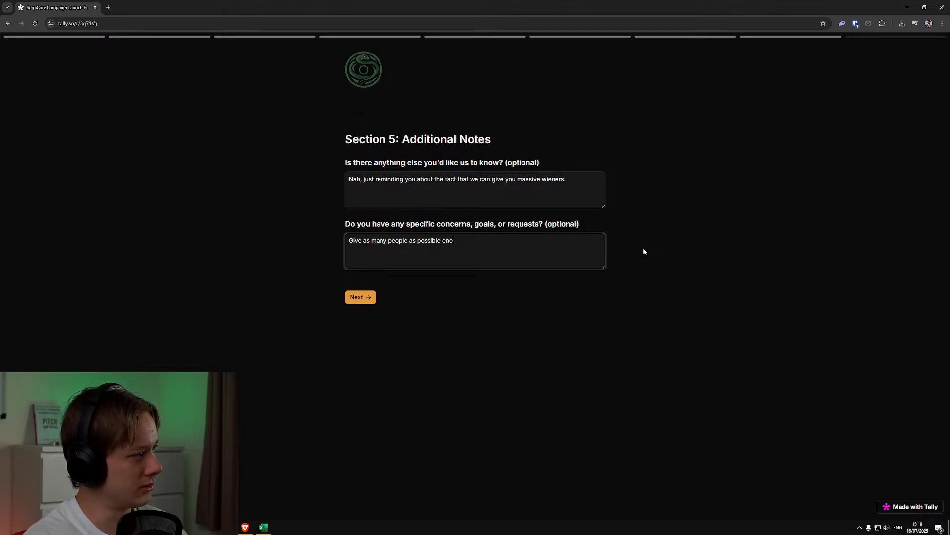
key("BackSpace")
key("BackSpace")
type("chlongs.")
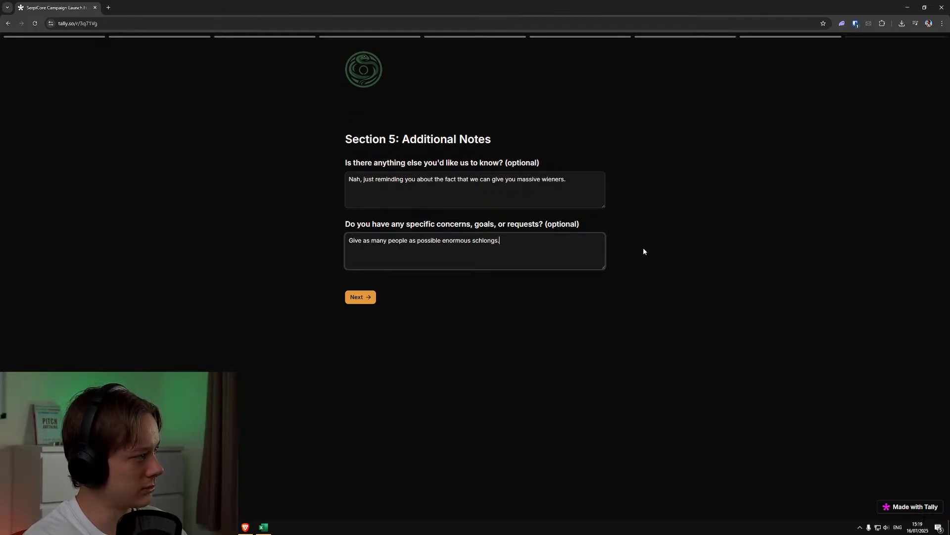
left_click(356, 296)
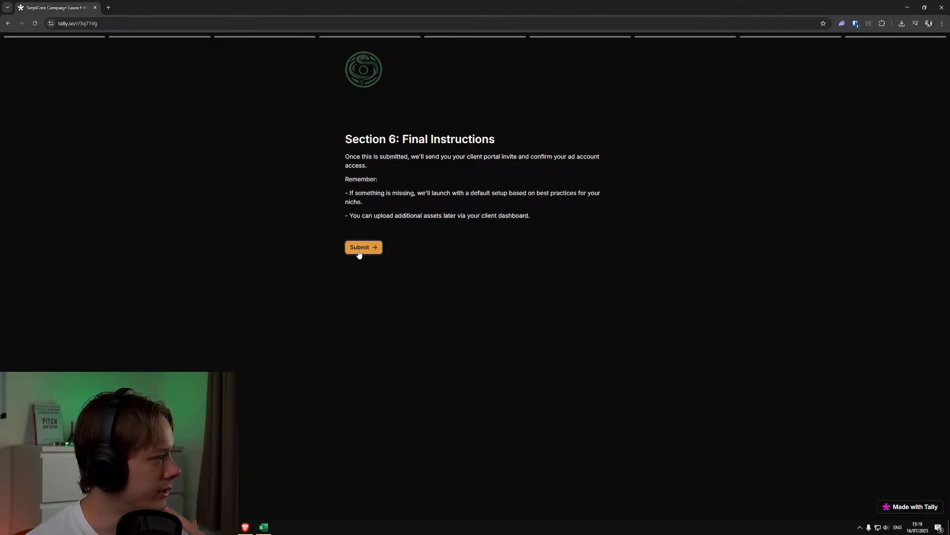
left_click(360, 248)
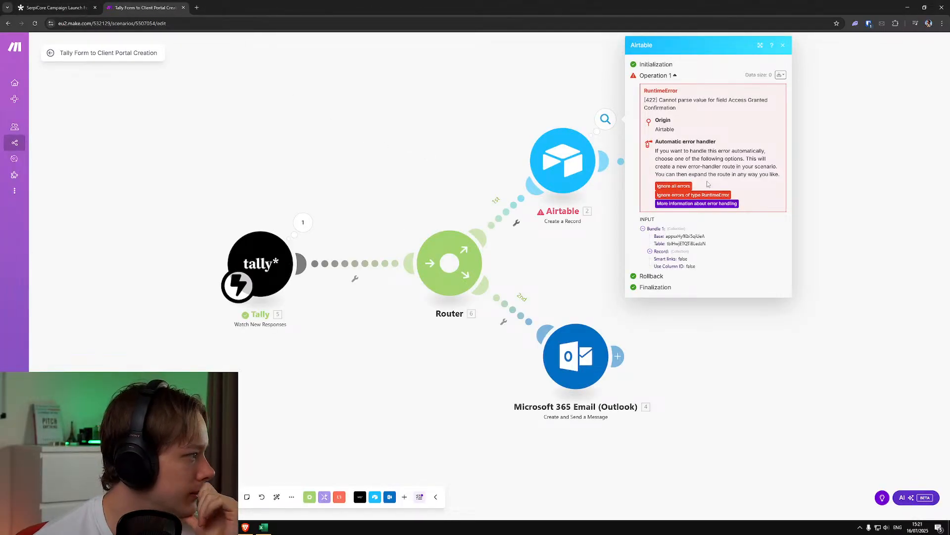
In the Make scenario, inspect the record values passed to the failed Airtable Create a Record operation
left_click(650, 251)
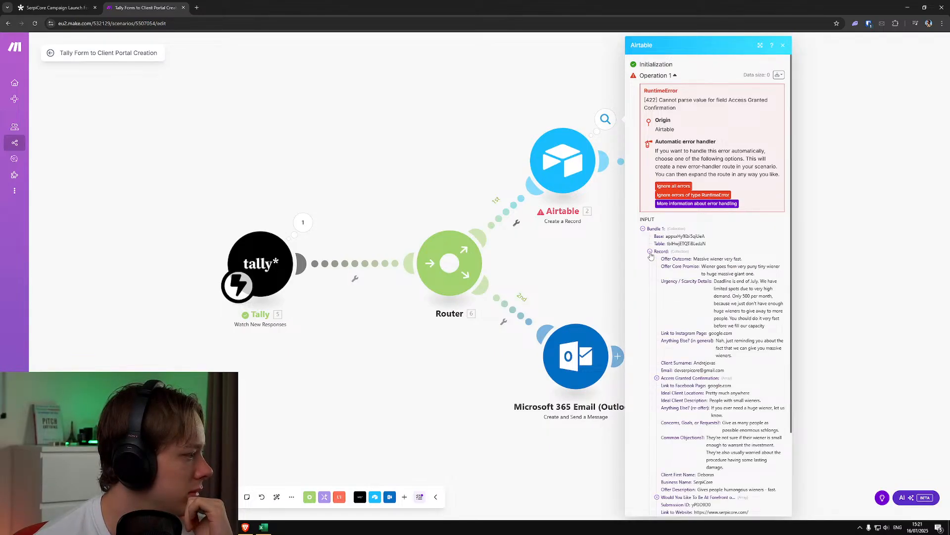
scroll(685, 305, "down", 2)
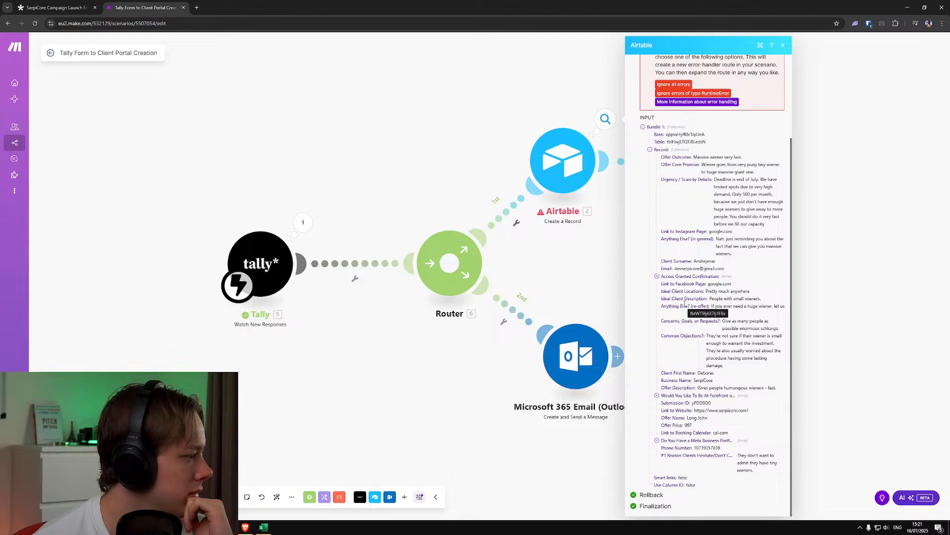
scroll(710, 312, "up", 2)
Review the field mappings of the first Airtable Create a Record module, down to Access Granted Confirmation
left_click(564, 176)
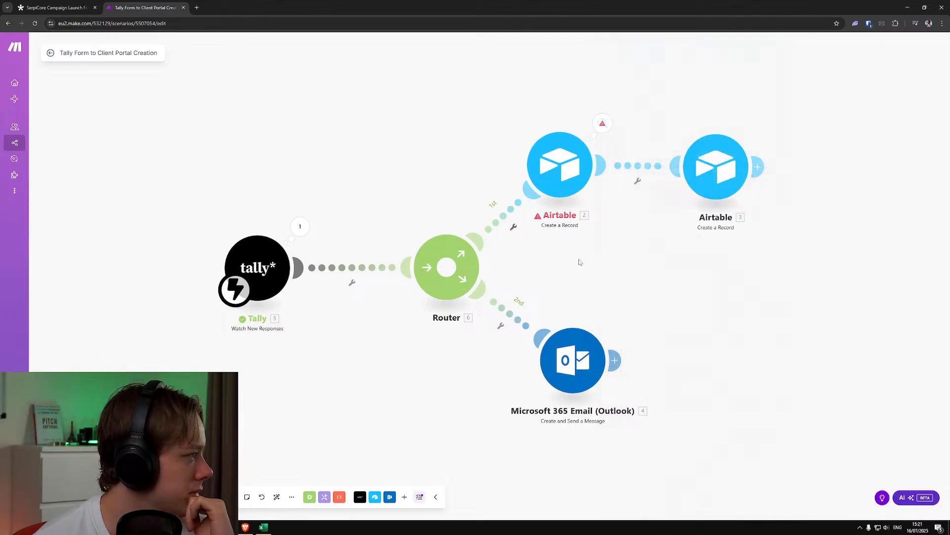
scroll(647, 236, "down", 15)
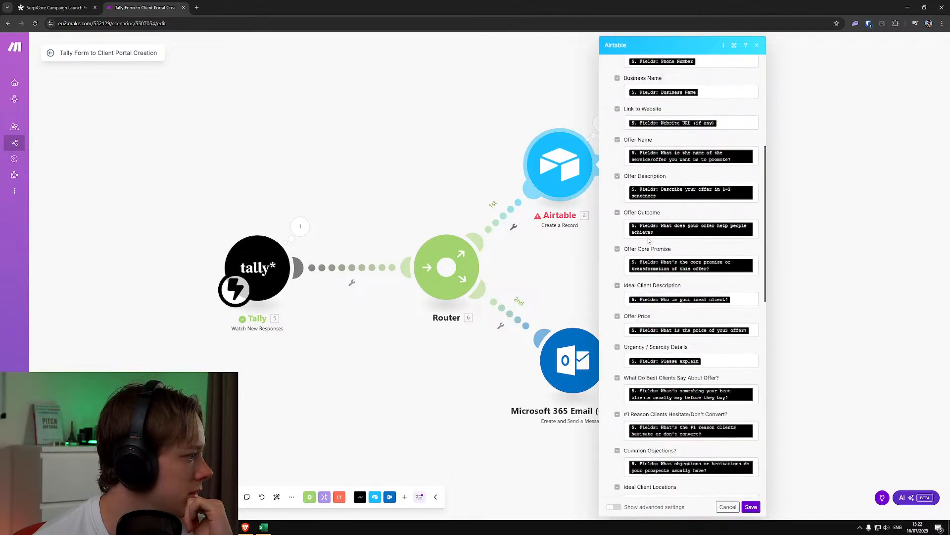
scroll(649, 237, "down", 4)
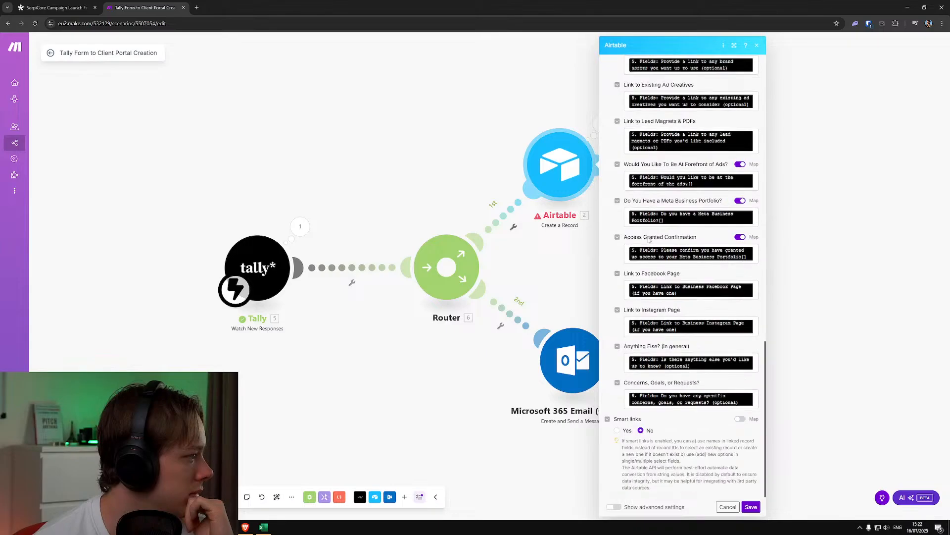
left_click(435, 148)
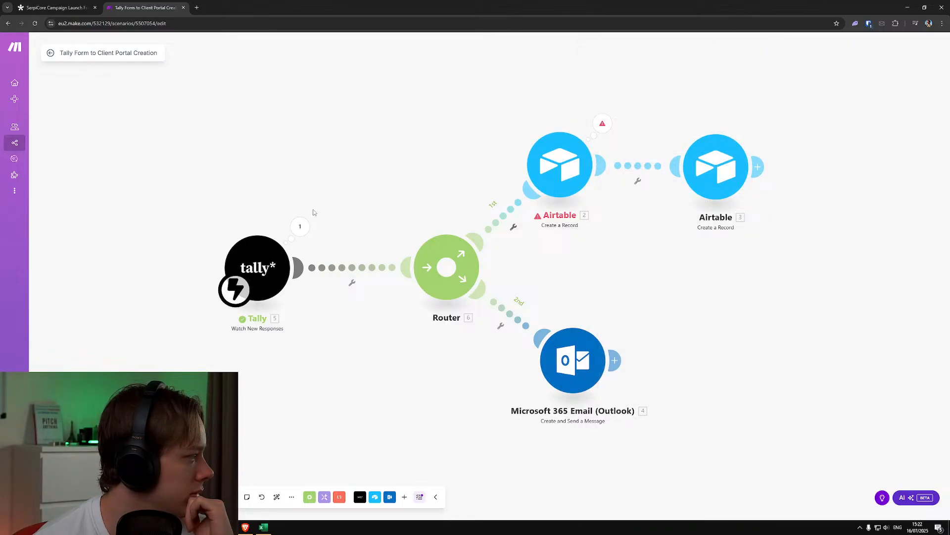
Inspect the response bundle output by the Tally Watch New Responses operation and close its details
left_click(300, 226)
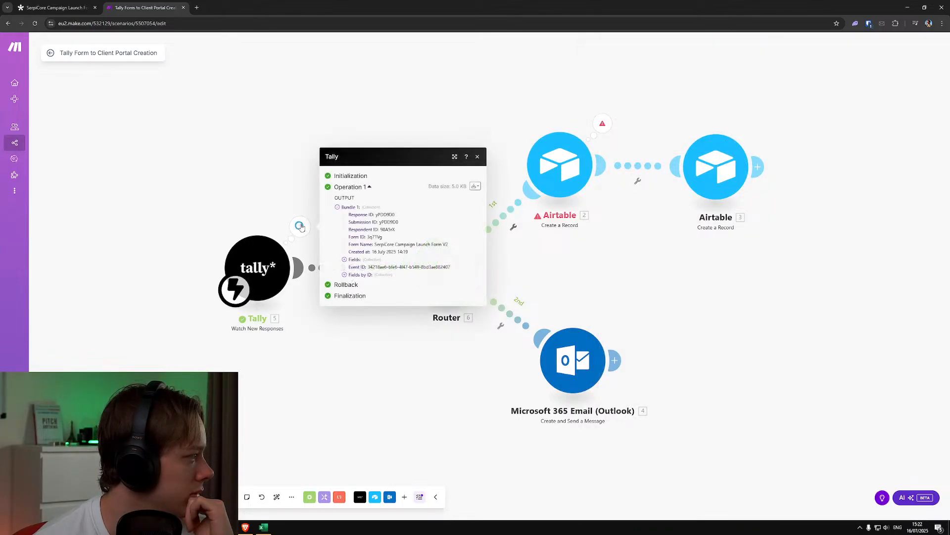
double_click(244, 200)
left_click(242, 194)
left_click(242, 192)
right_click(242, 191)
left_click(267, 208)
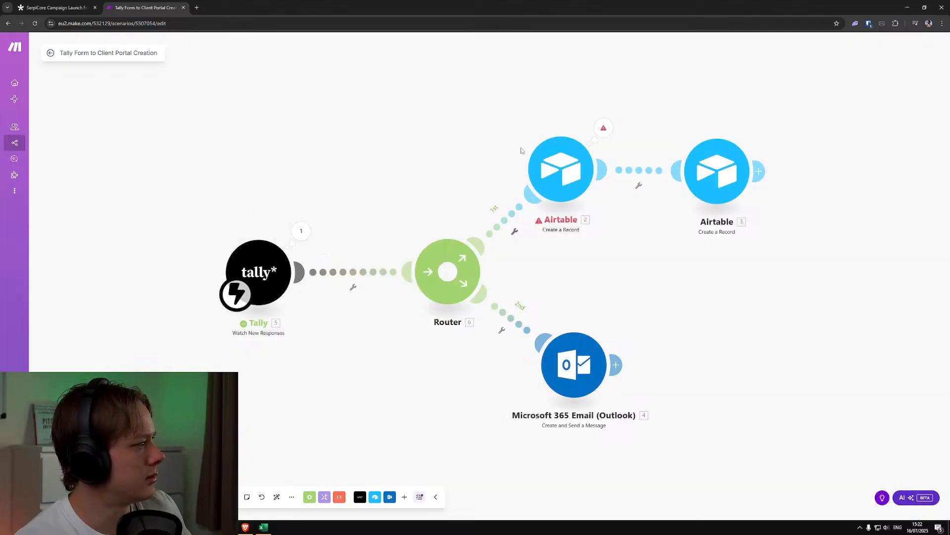
Set the table of the first Airtable Create a Record module to Onboarding Form Submissions and save the module
left_click(604, 128)
left_click(558, 169)
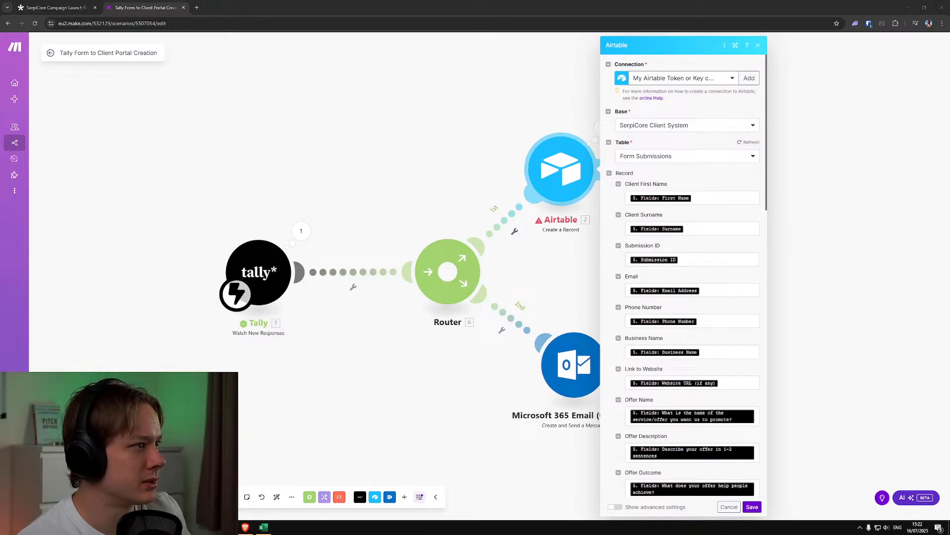
left_click(721, 156)
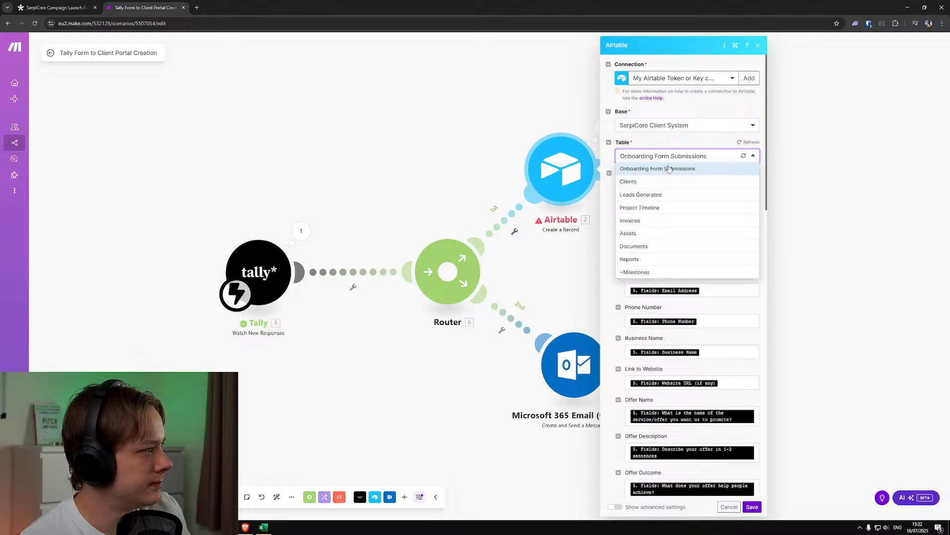
left_click(666, 169)
left_click(752, 507)
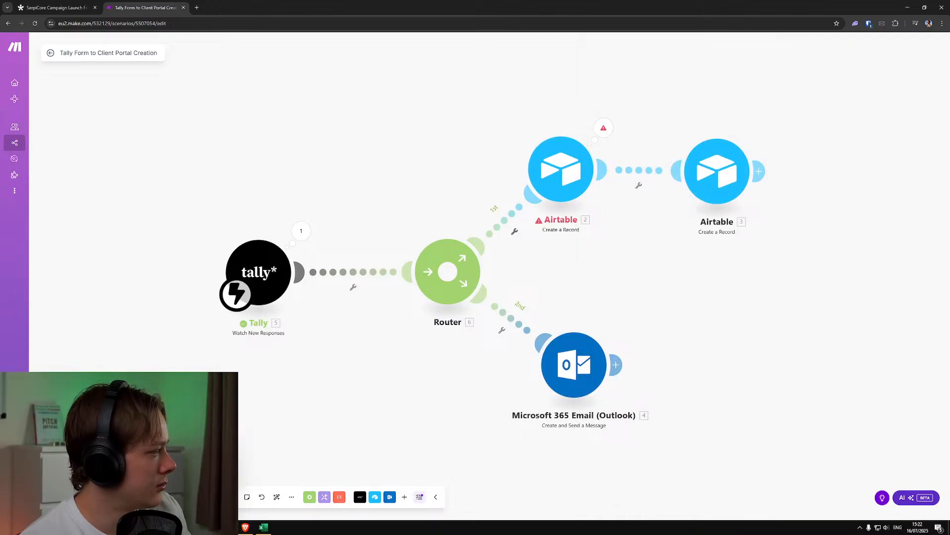
Run the scenario once and review the first Airtable module's field mappings together with its operation error details
left_click(69, 497)
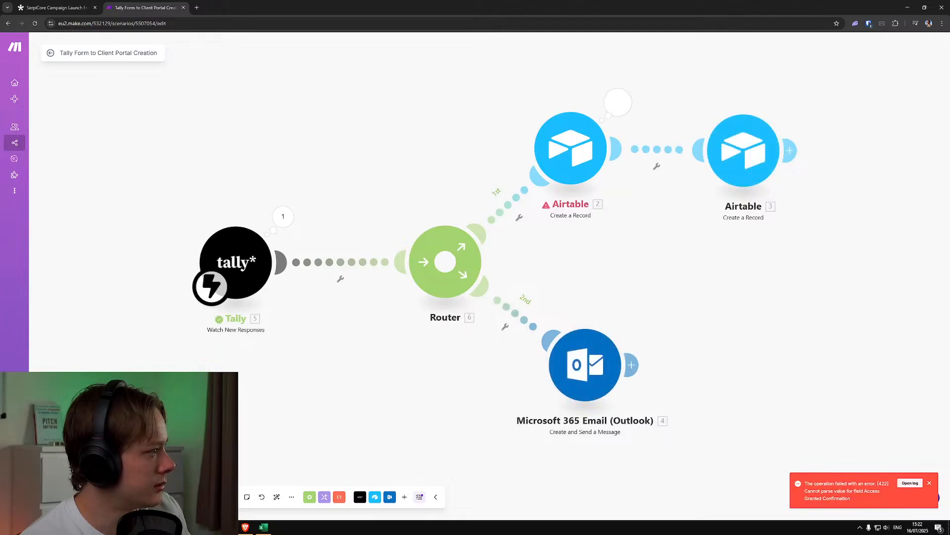
left_click(552, 176)
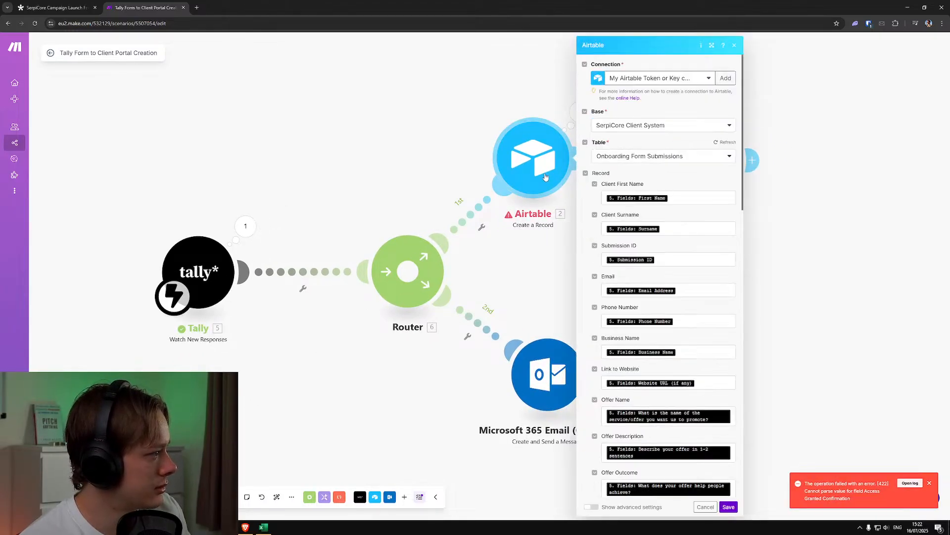
scroll(681, 272, "down", 15)
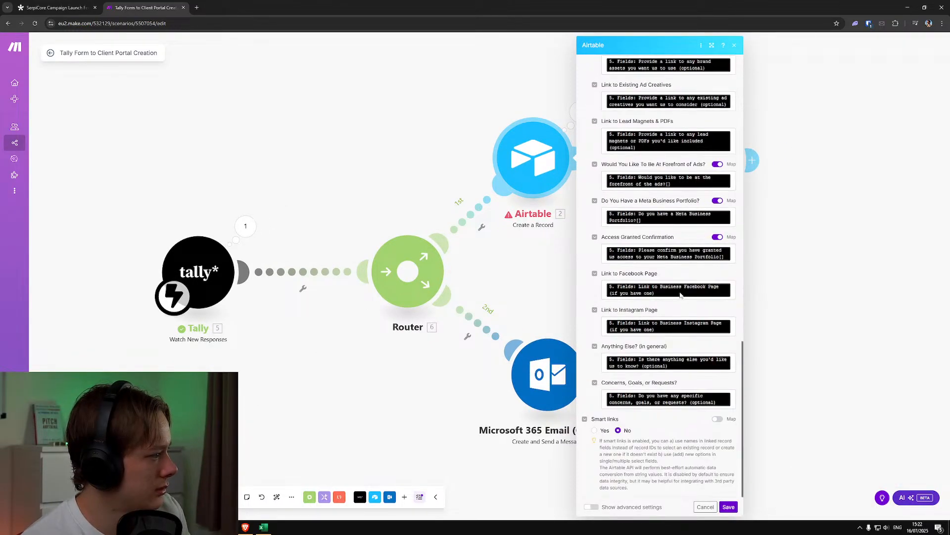
left_click(767, 302)
left_click(580, 112)
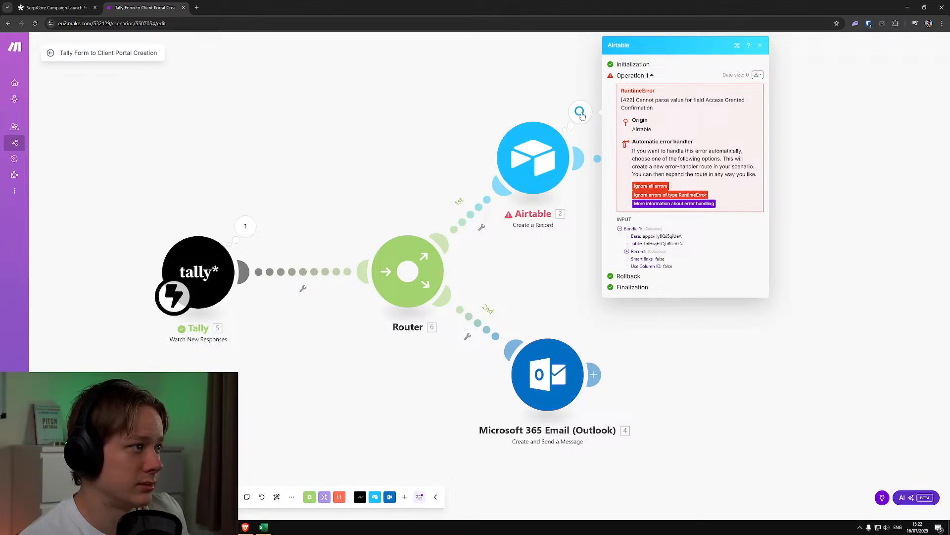
left_click(510, 90)
Check the settings of the second Airtable Create a Record module and close them
left_click(719, 163)
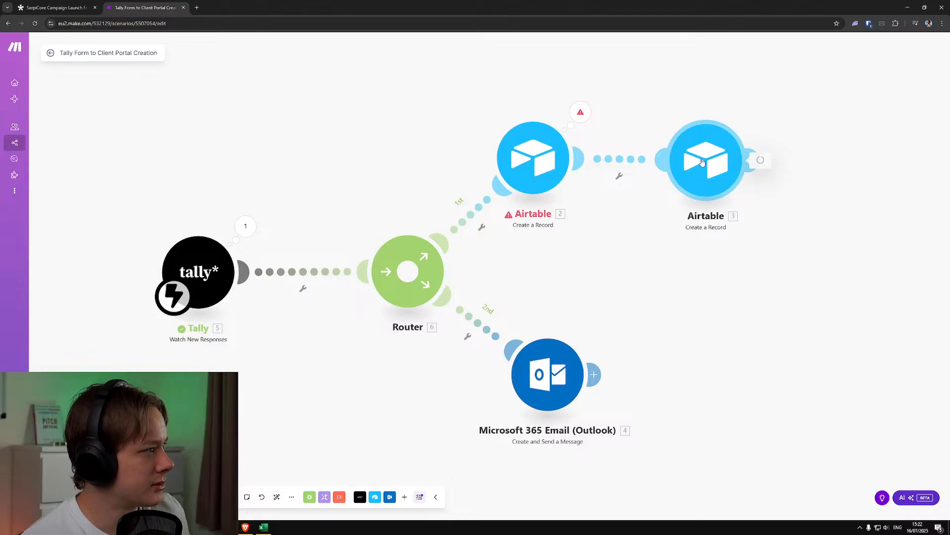
scroll(697, 164, "down", 1)
scroll(696, 164, "up", 1)
left_click(612, 105)
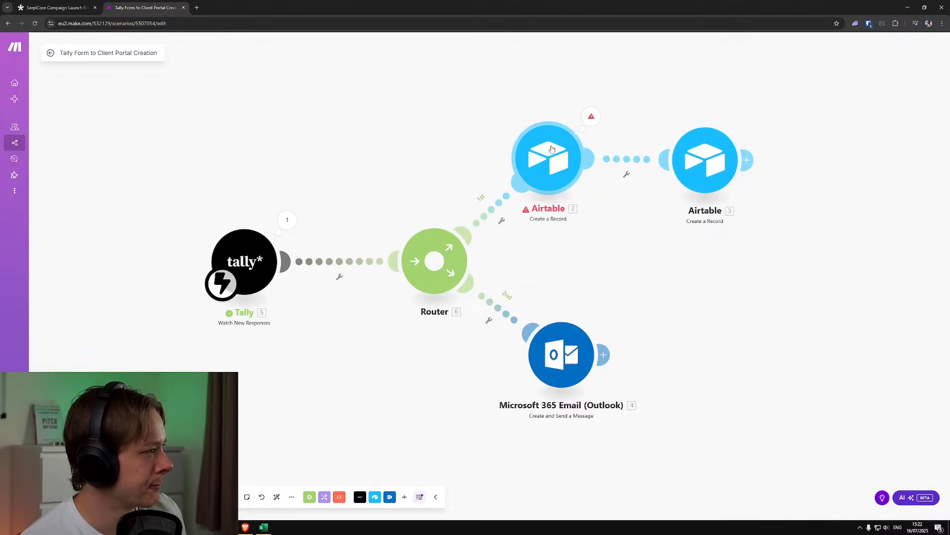
Set the base of the first Airtable Create a Record module to SerpiCore Client Fulfilment System and save the module
left_click(548, 148)
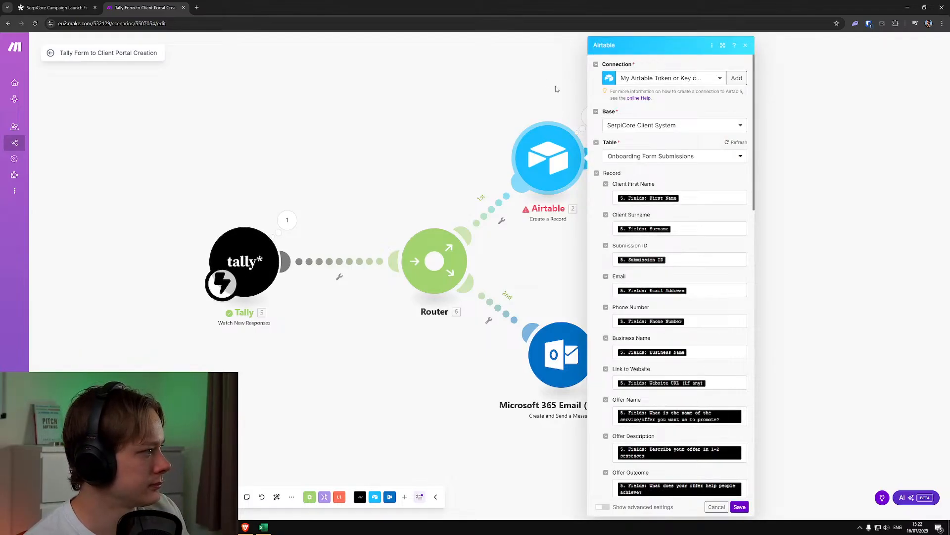
left_click(570, 111)
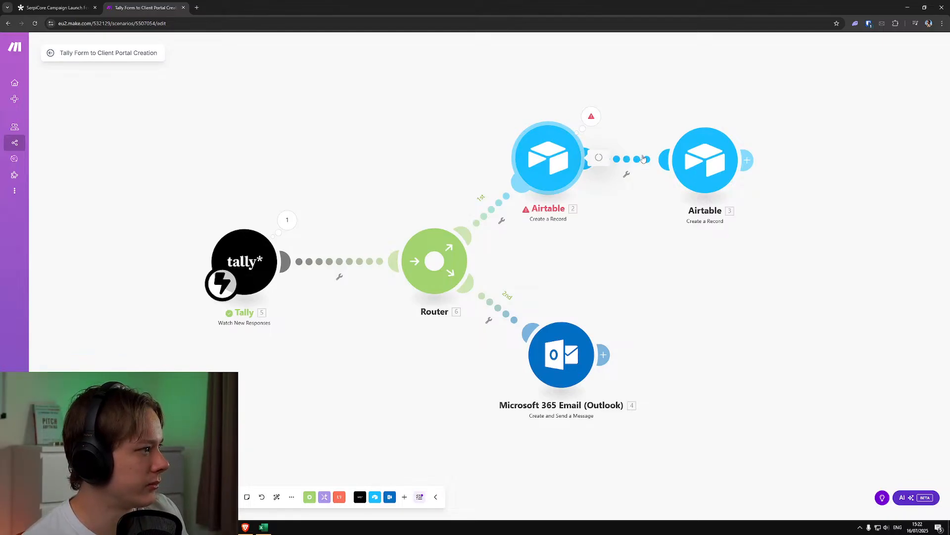
left_click(559, 154)
left_click(684, 126)
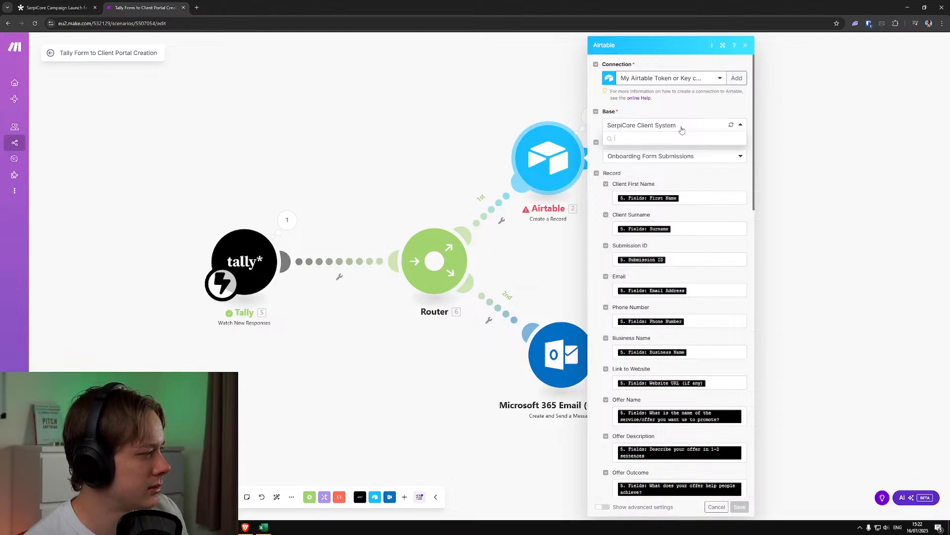
left_click(676, 139)
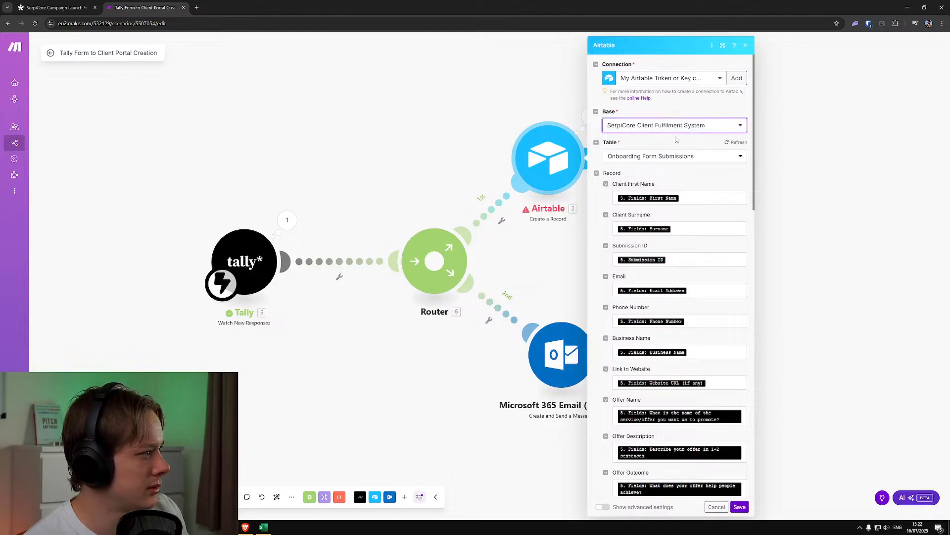
left_click(739, 506)
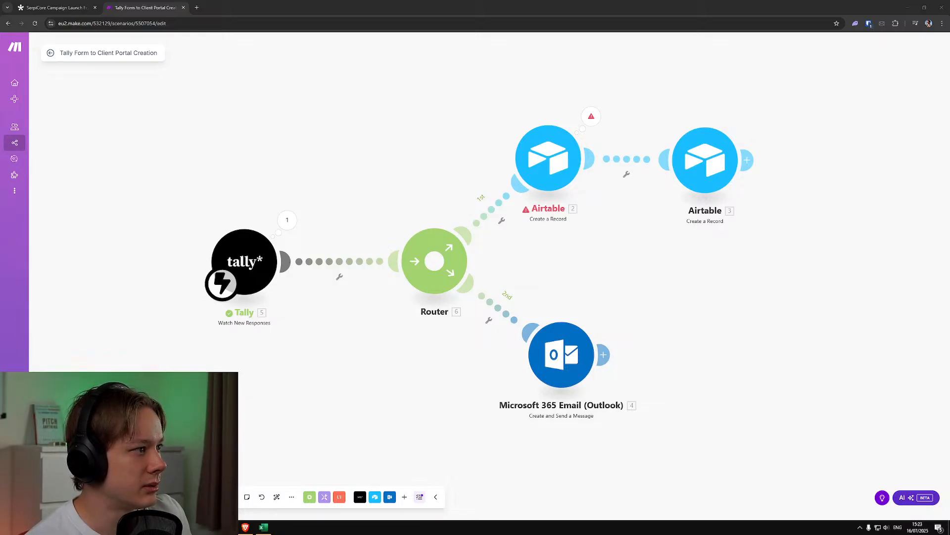
Switch to Tally, open SerpiCore Campaign Launch Form V2 for editing, and look through its questions
left_click(59, 4)
left_click(95, 7)
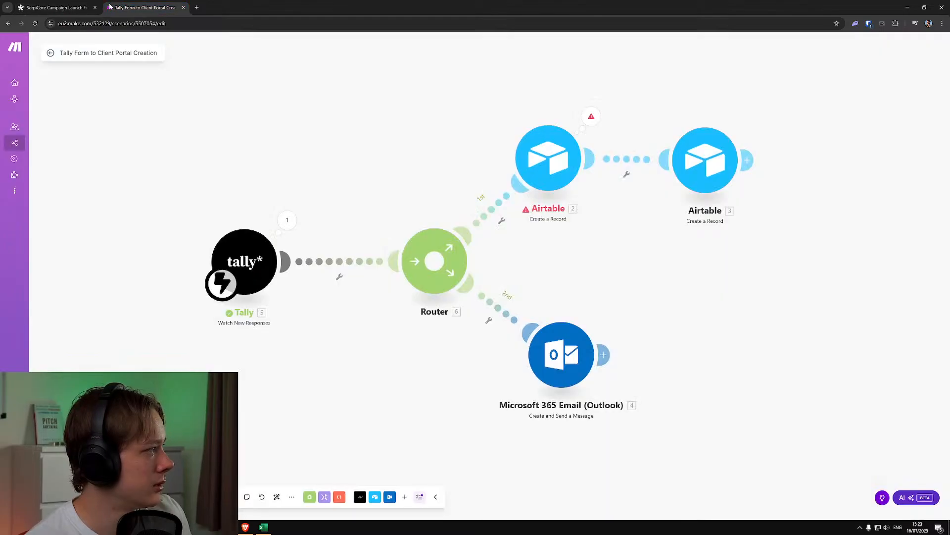
left_click_drag(1, 8, 74, 8)
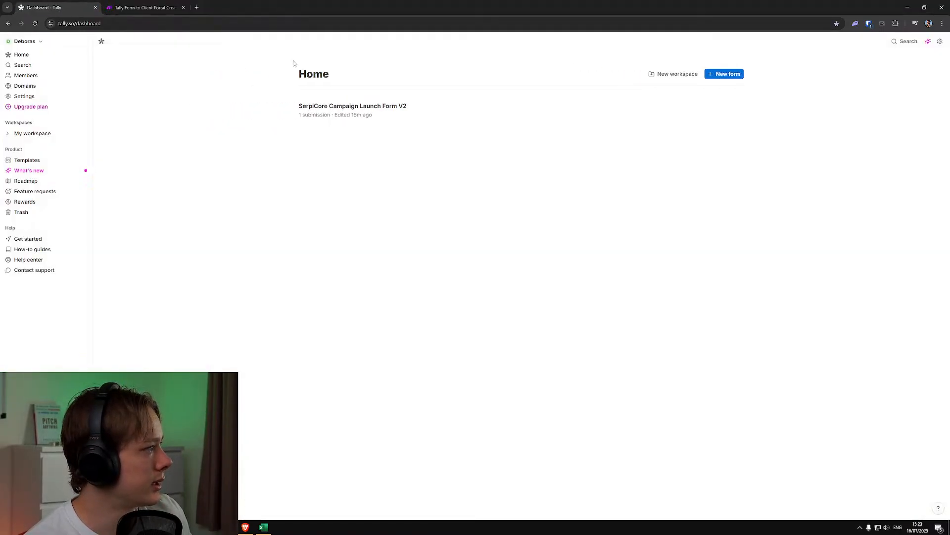
left_click(692, 115)
scroll(568, 295, "down", 20)
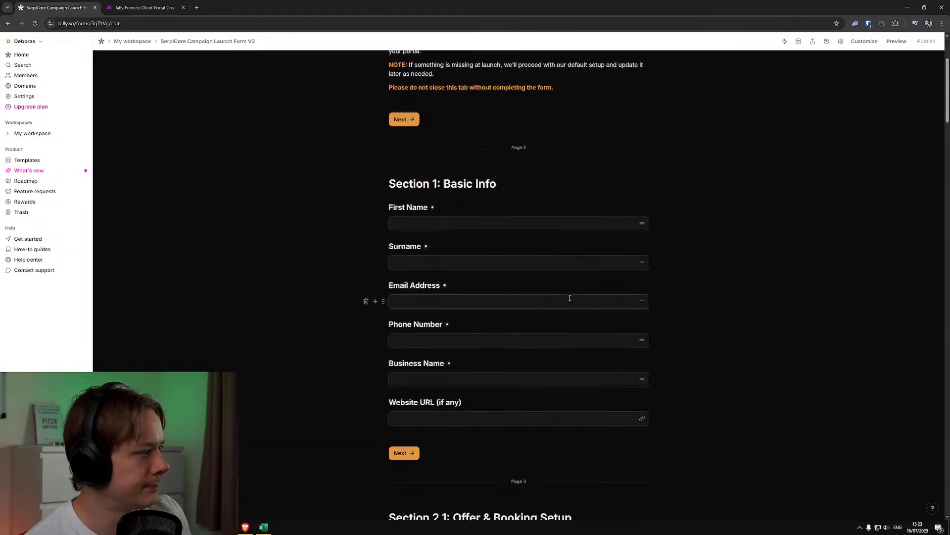
scroll(575, 305, "down", 2)
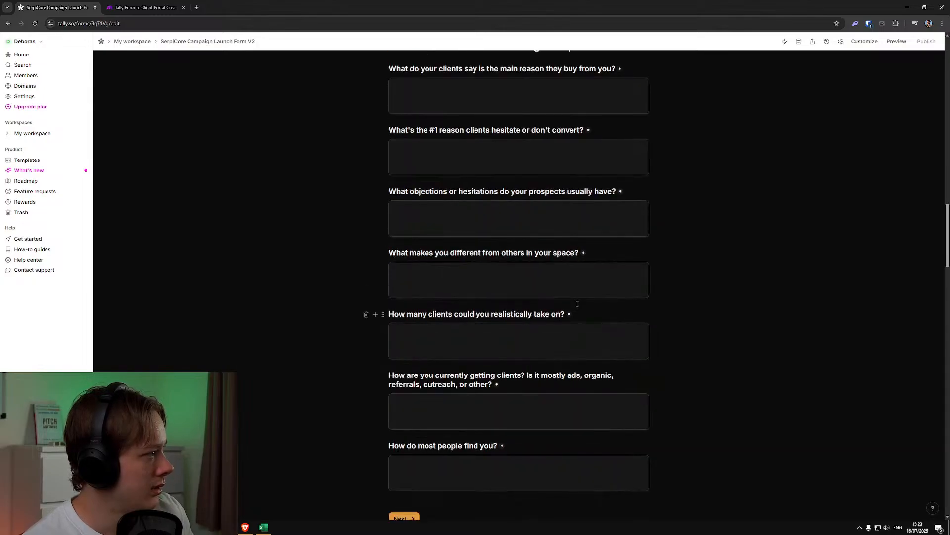
scroll(576, 305, "up", 5)
scroll(577, 304, "down", 4)
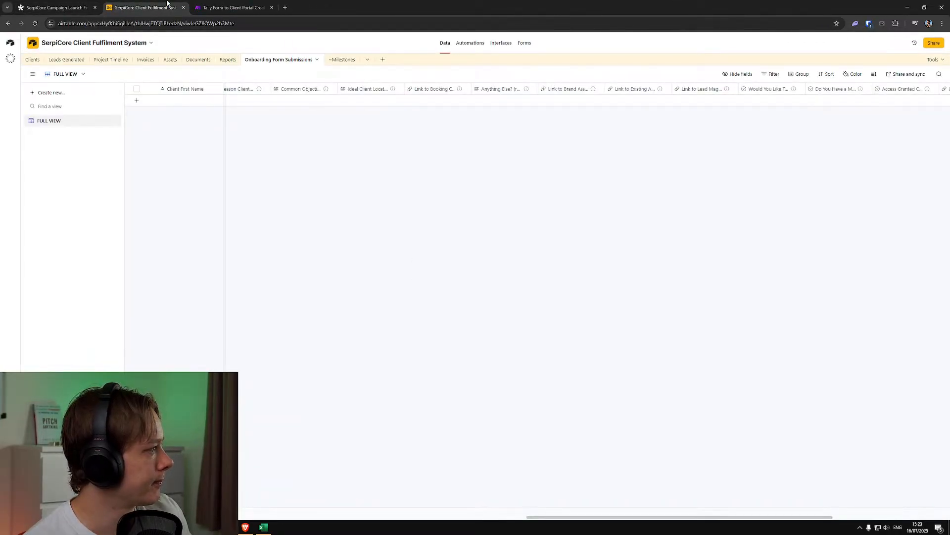
left_click(227, 5)
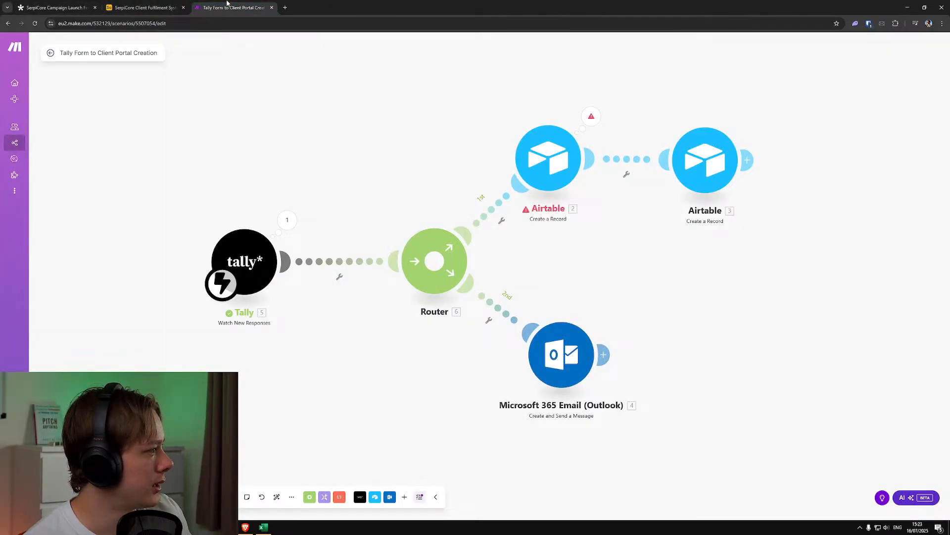
mouse_move(302, 6)
left_mouse_down()
mouse_move(337, 12)
mouse_move(290, 9)
left_mouse_up()
left_click_drag(204, 7, 539, 12)
left_click(693, 24)
left_click_drag(693, 15, 522, 14)
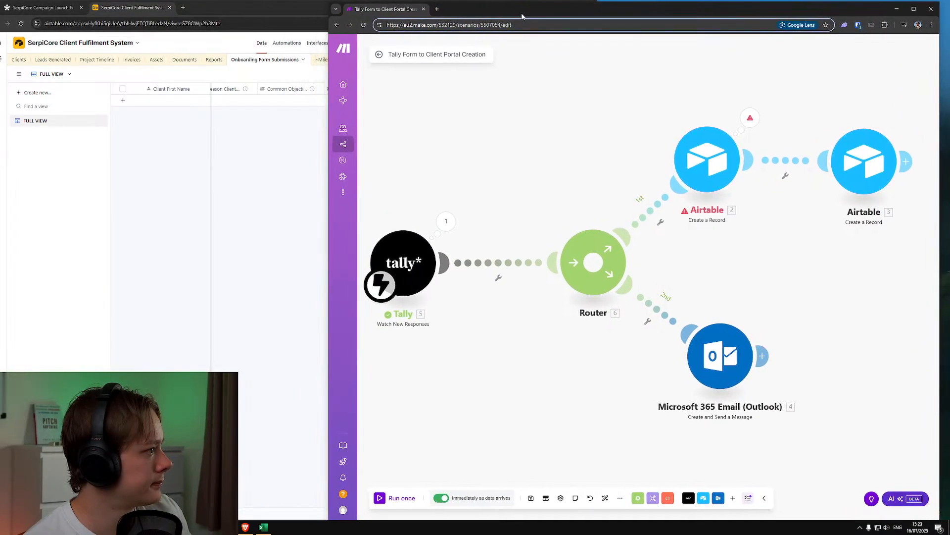
scroll(456, 212, "down", 5)
scroll(466, 216, "up", 1)
left_click_drag(442, 182, 465, 187)
scroll(465, 188, "up", 1)
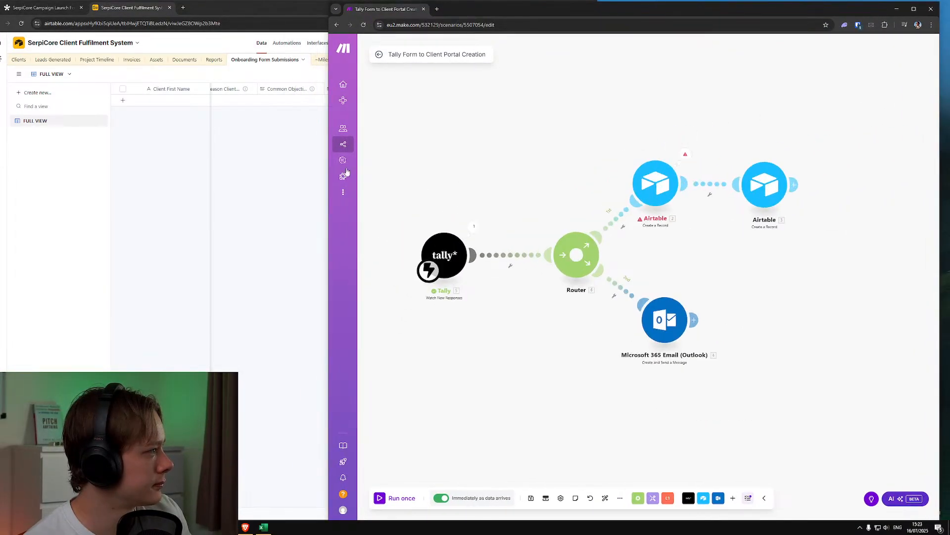
left_click_drag(325, 141, 503, 143)
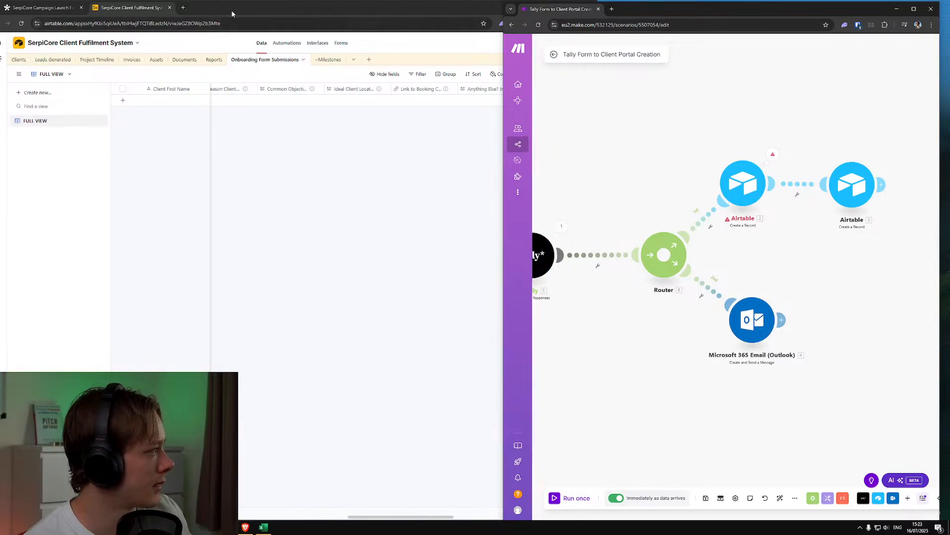
left_click_drag(560, 8, 255, 10)
Separate the Tally form editor into its own browser window and arrange it side by side with the Airtable base
left_click_drag(367, 2, 389, 4)
left_click_drag(43, 10, 768, 12)
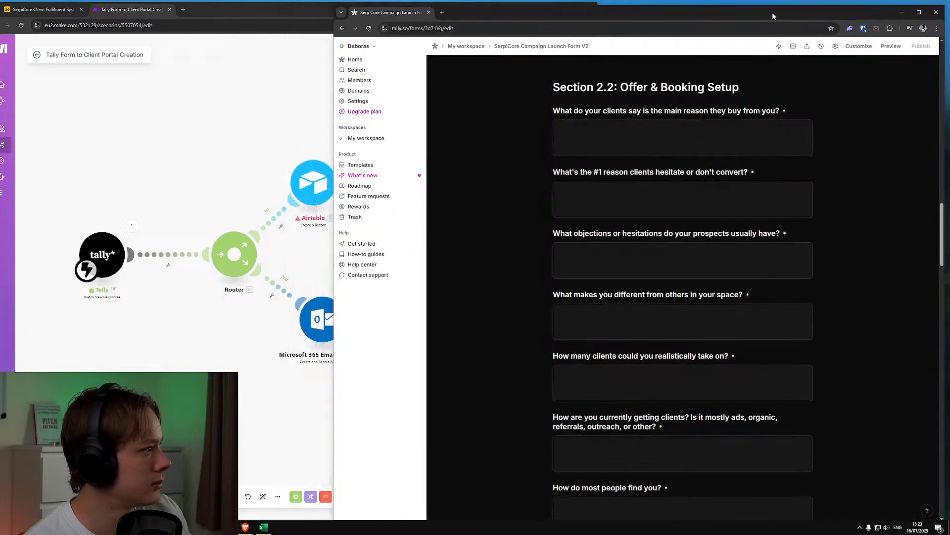
left_click_drag(334, 128, 405, 129)
left_click(42, 11)
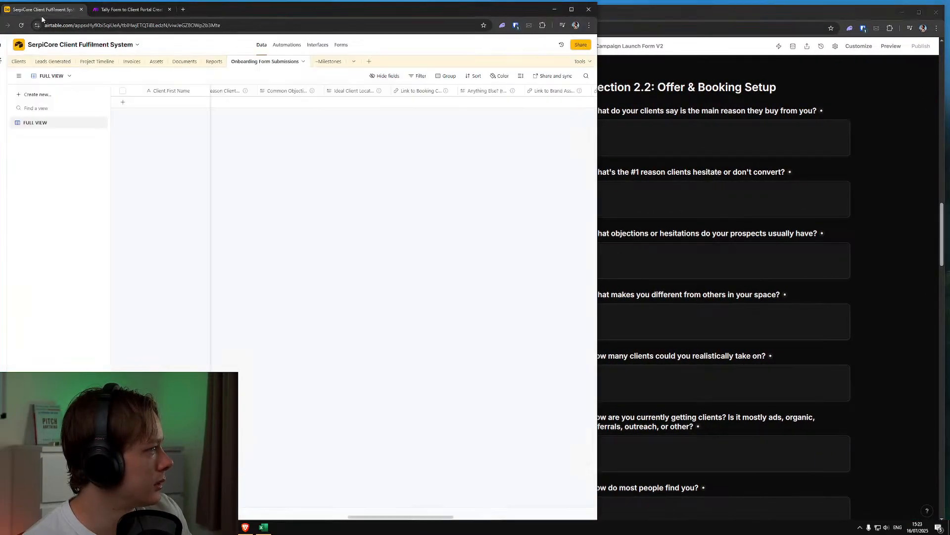
left_click_drag(599, 82, 406, 82)
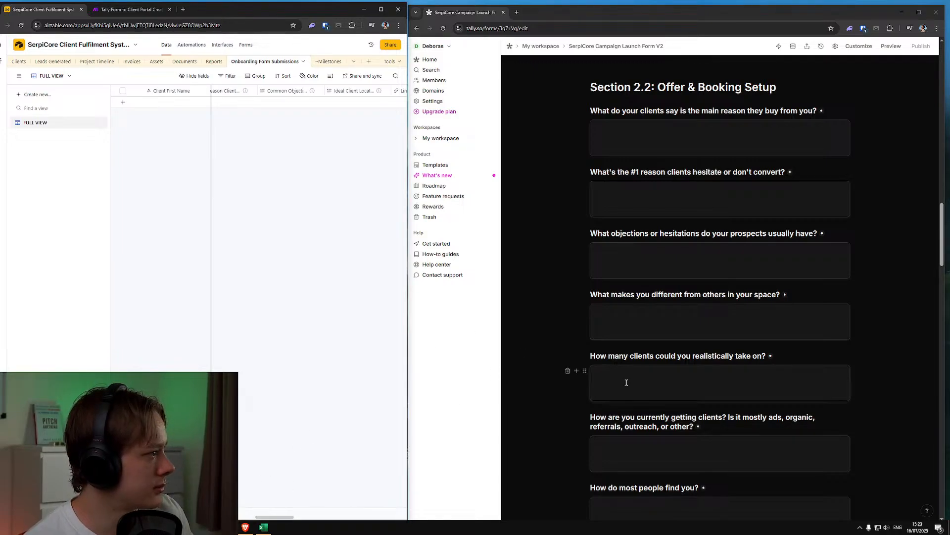
Compare the form's Offer & Booking Setup questions with the fields of Airtable's Onboarding Form Submissions table, through to its last column
scroll(629, 380, "down", 5)
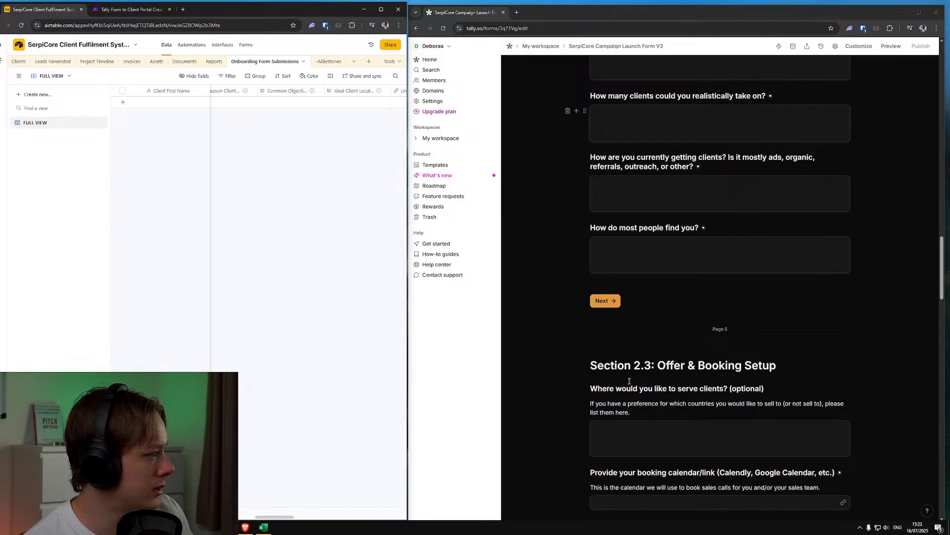
scroll(630, 381, "down", 2)
scroll(629, 380, "down", 5)
scroll(634, 391, "up", 19)
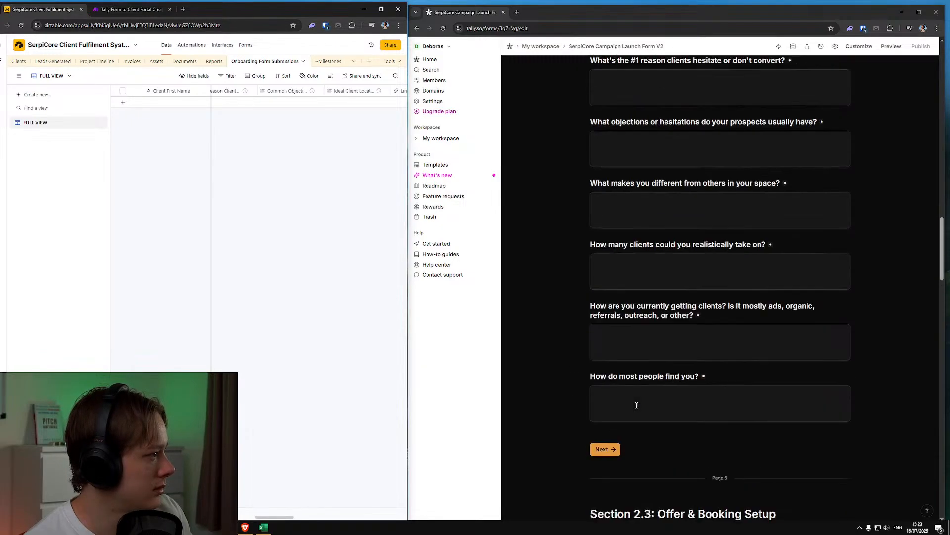
scroll(640, 403, "down", 4)
scroll(639, 407, "down", 3)
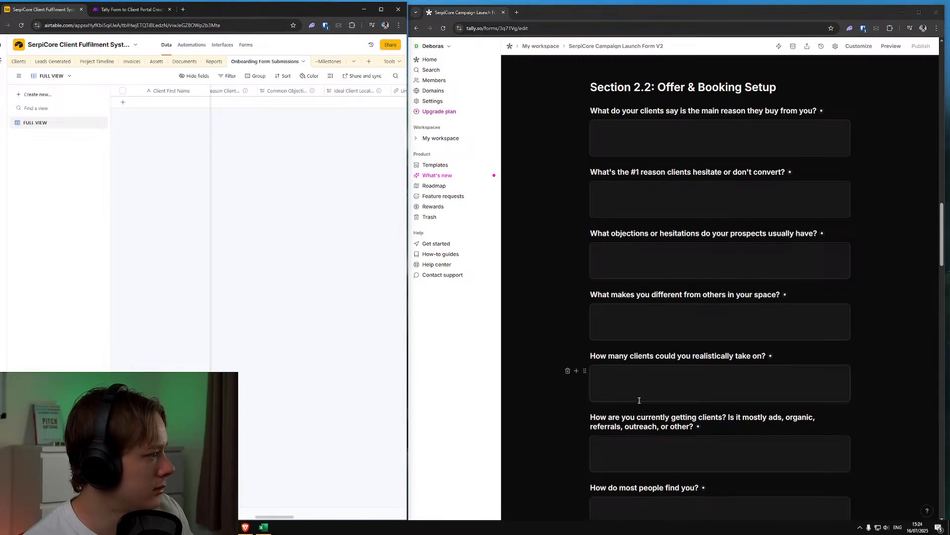
scroll(639, 400, "down", 1)
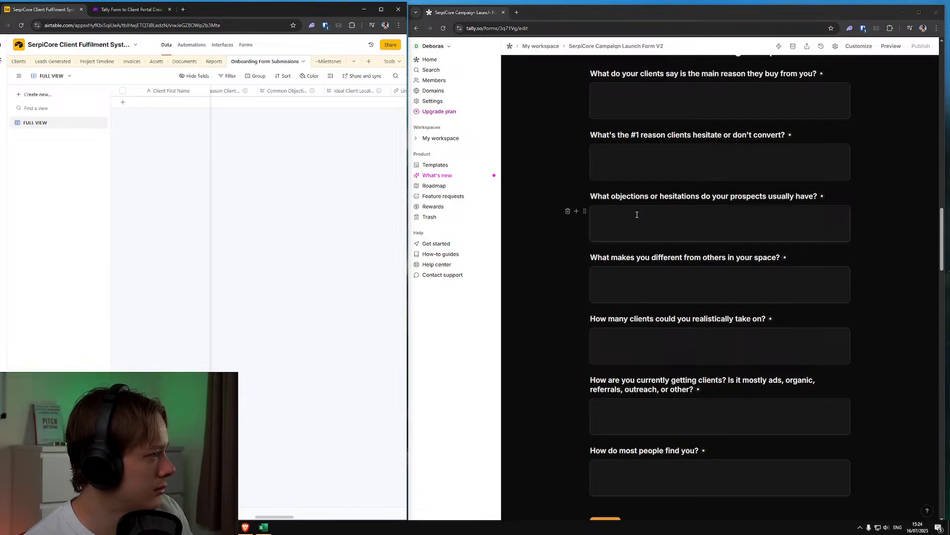
mouse_move(286, 517)
left_mouse_down()
mouse_move(307, 521)
mouse_move(292, 525)
left_mouse_up()
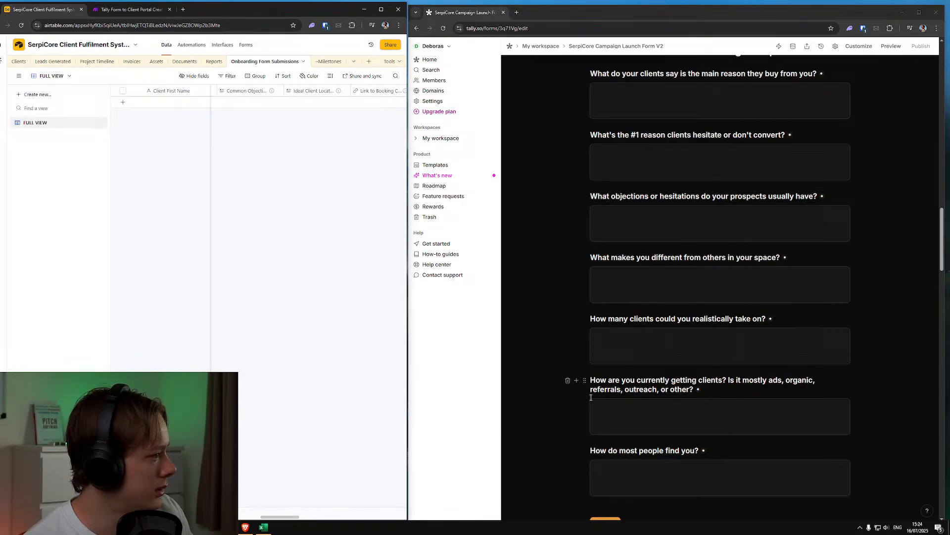
scroll(594, 391, "down", 4)
scroll(595, 401, "up", 4)
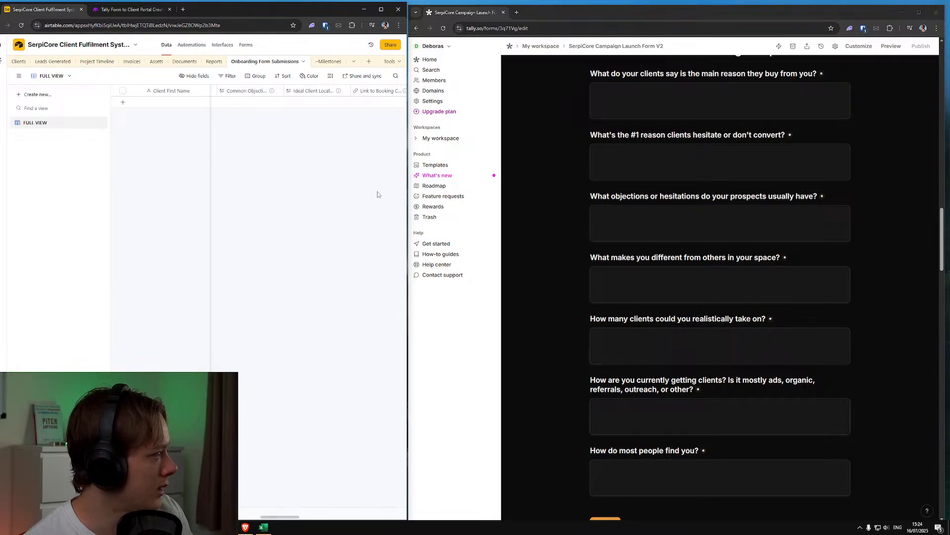
scroll(376, 466, "right", 5)
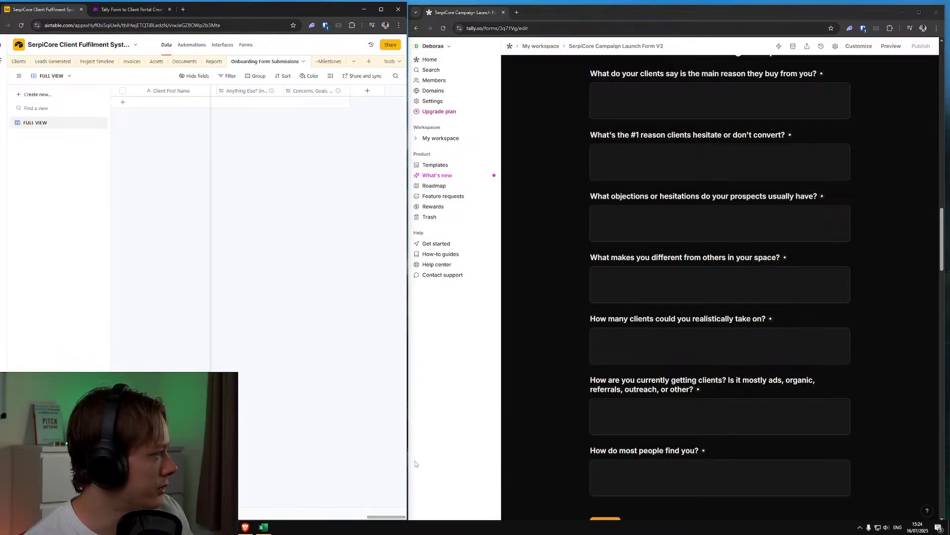
Add a long text field "What Makes You Different?" at the table's end, described as "What makes you different from others in your space?"
left_click(367, 91)
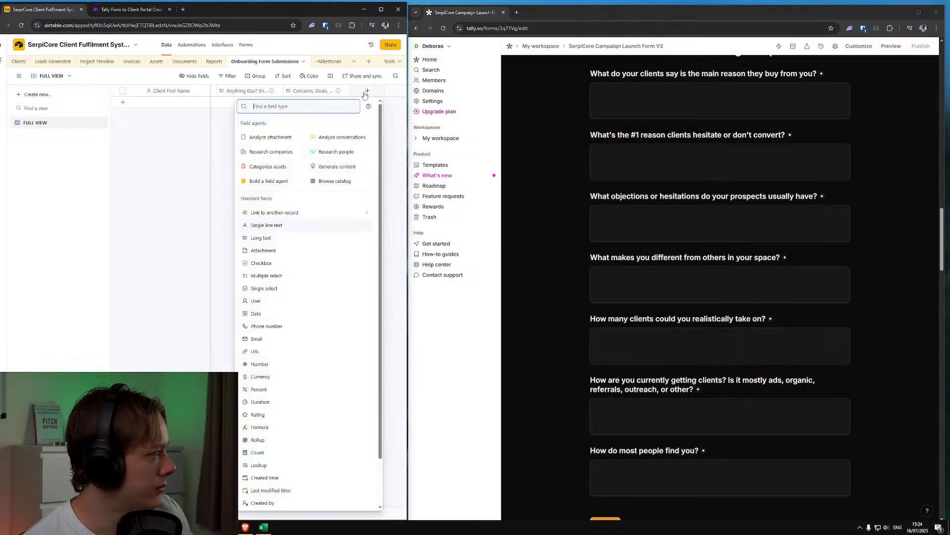
type("long")
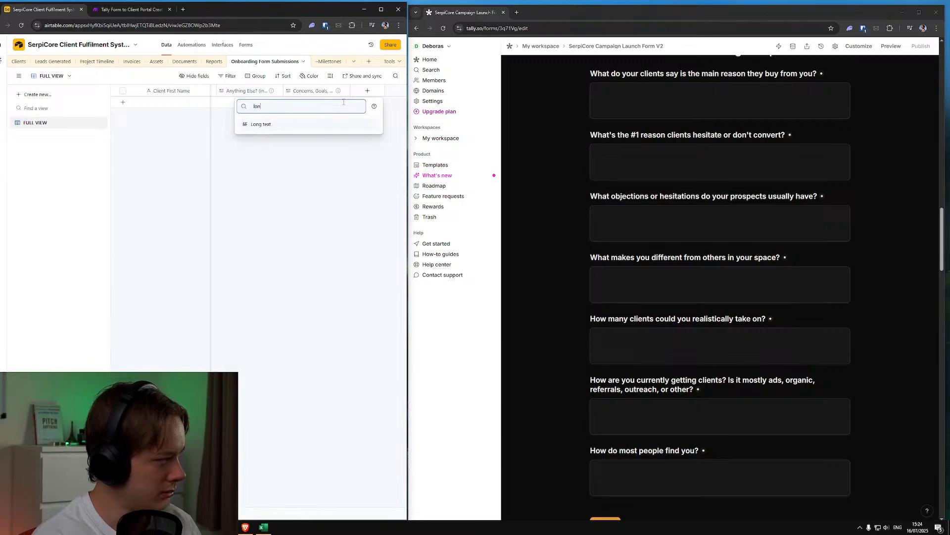
left_click(343, 129)
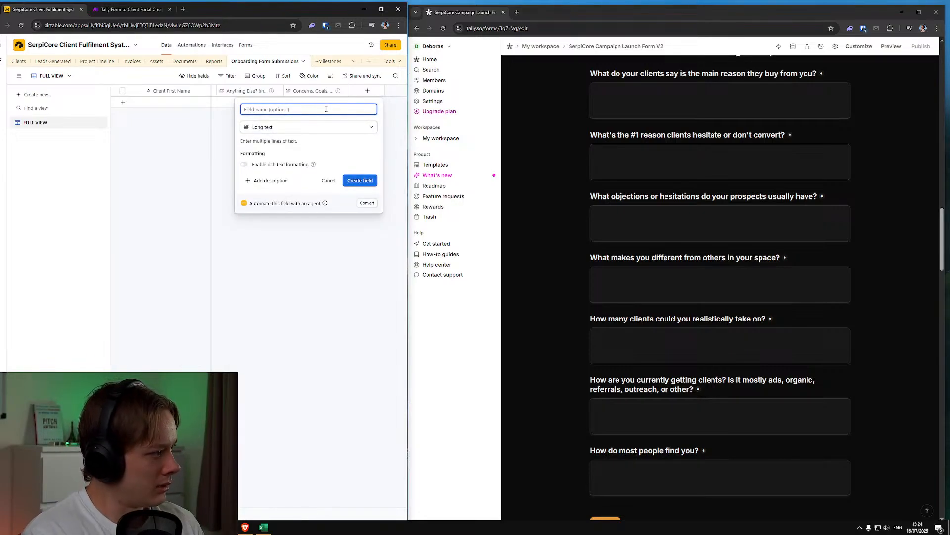
type("What Makes You Different?")
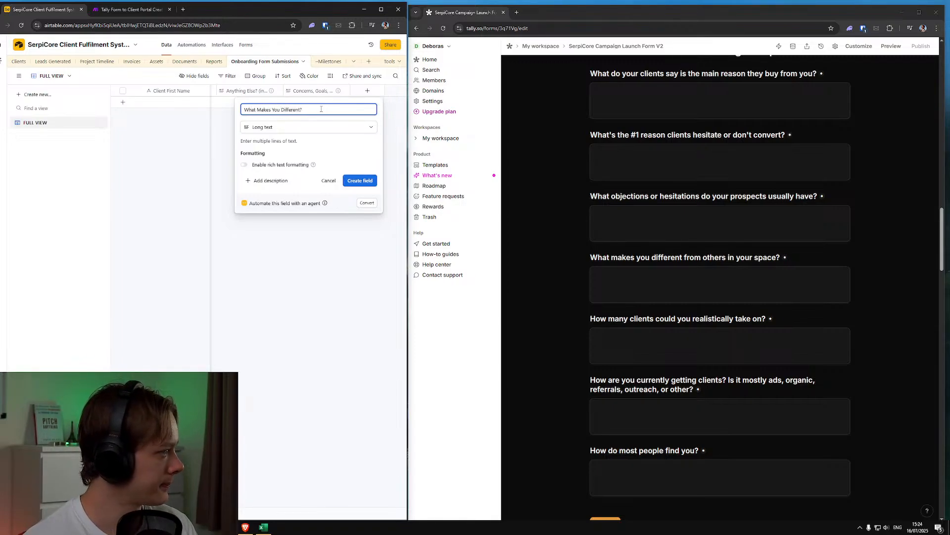
left_click(268, 180)
type("What makes you different from others in your space?")
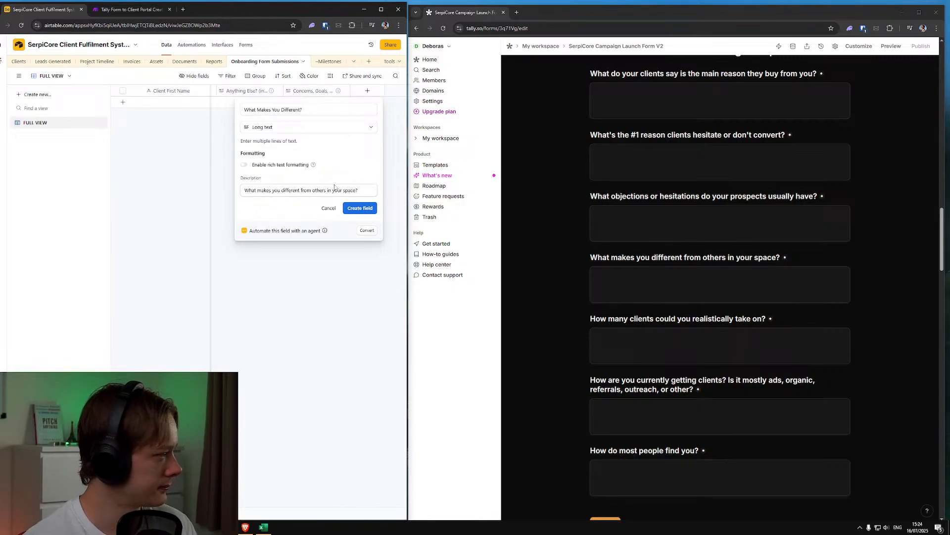
left_click(360, 208)
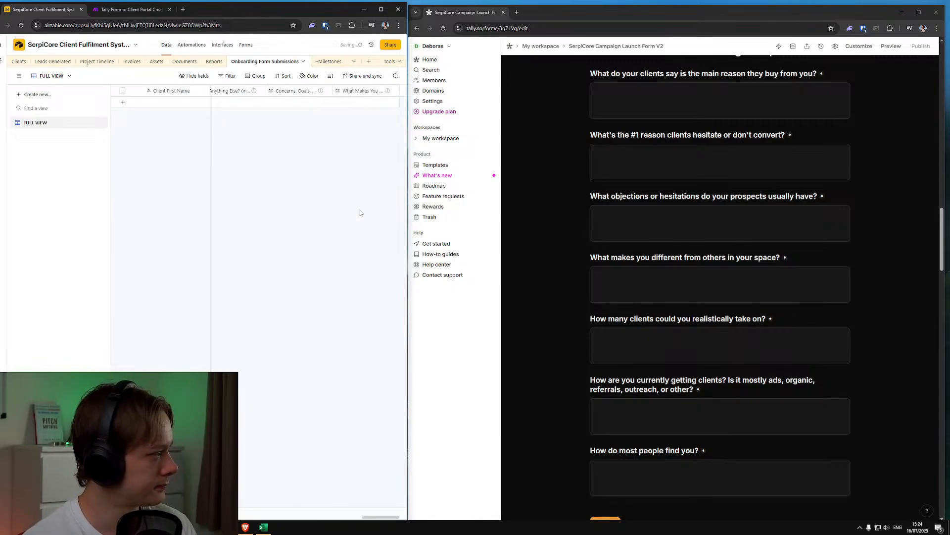
Add a long text field "How Many Clients Can You Take?" with the description "How many clients could you realistically take on?"
left_click(403, 98)
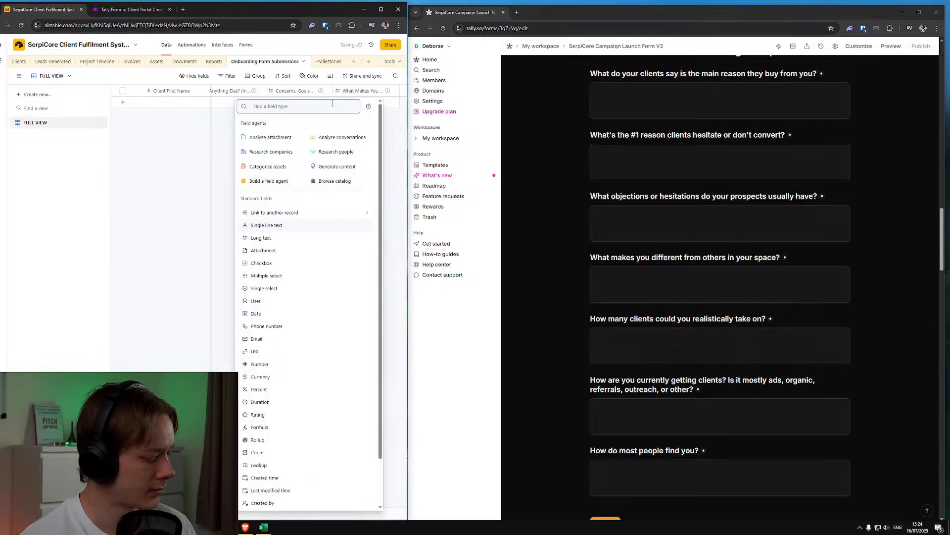
type("long")
left_click(332, 124)
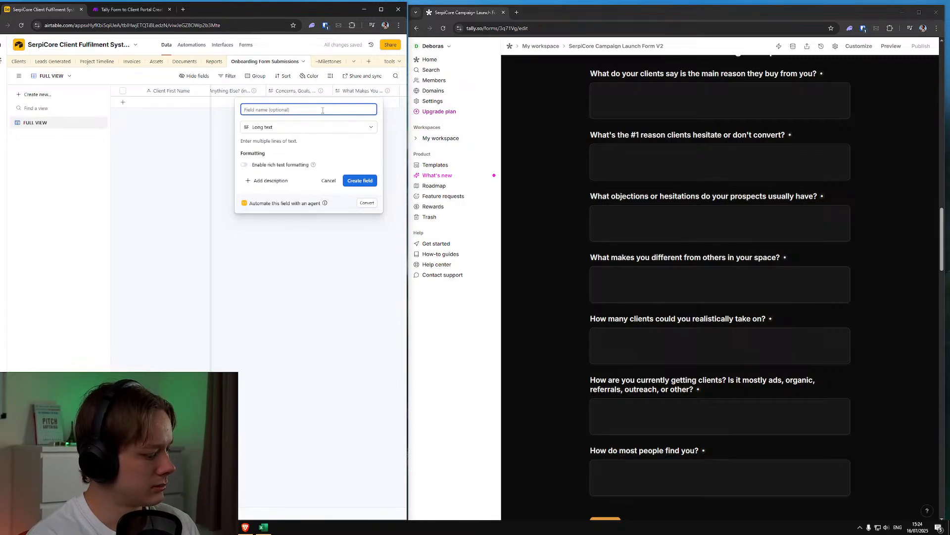
type("How Mnay")
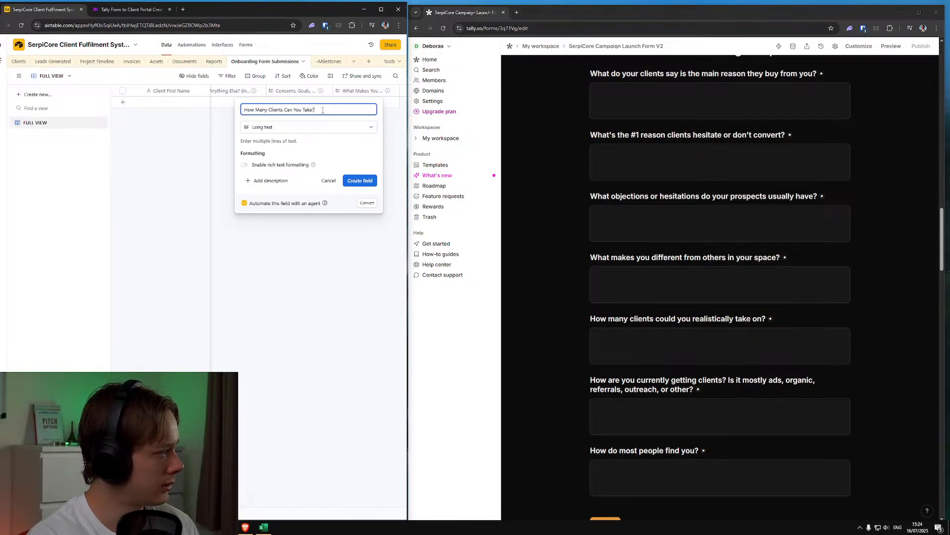
left_click(270, 181)
type("How")
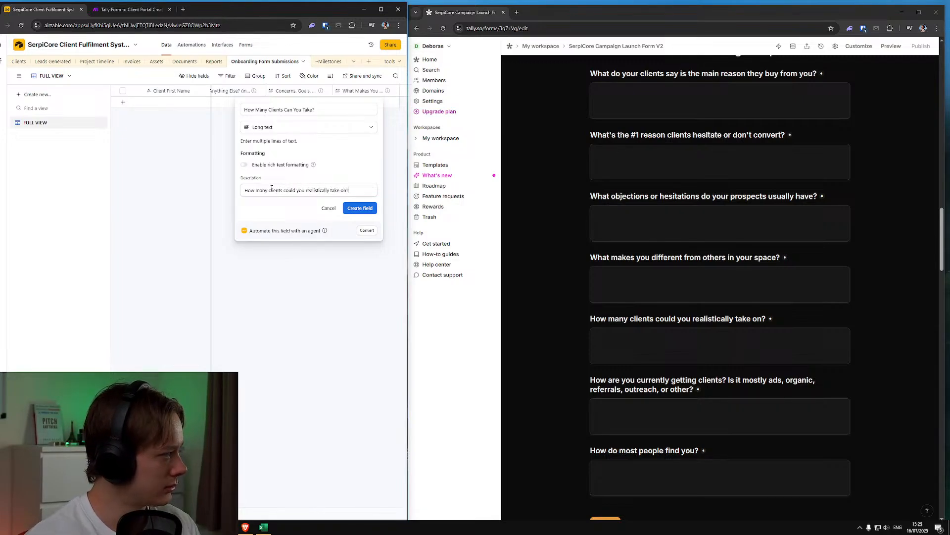
left_click(354, 210)
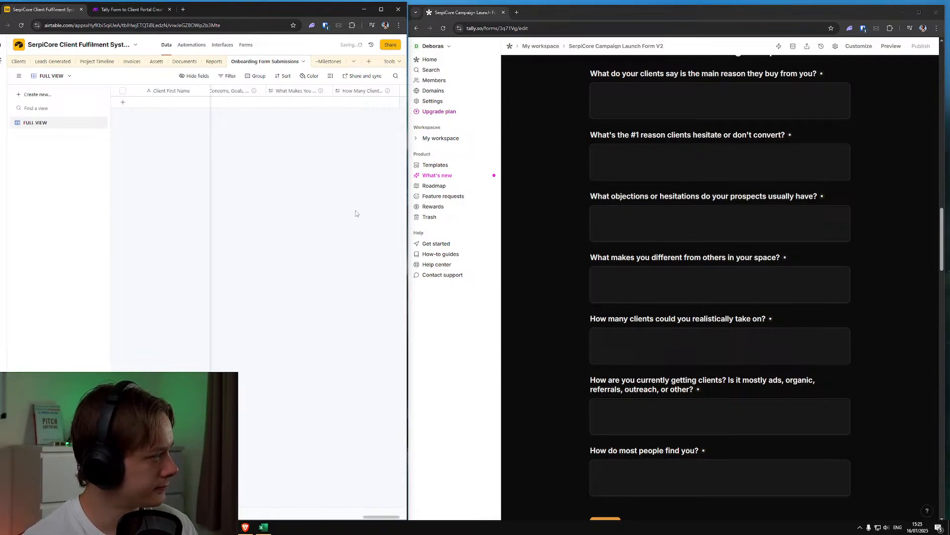
Add a long text field "How Are You Getting Clients Now?" described as "How are you currently getting clients? Is it mostly ads, organic, referrals, outreach, or other?"
left_click(399, 91)
type("long")
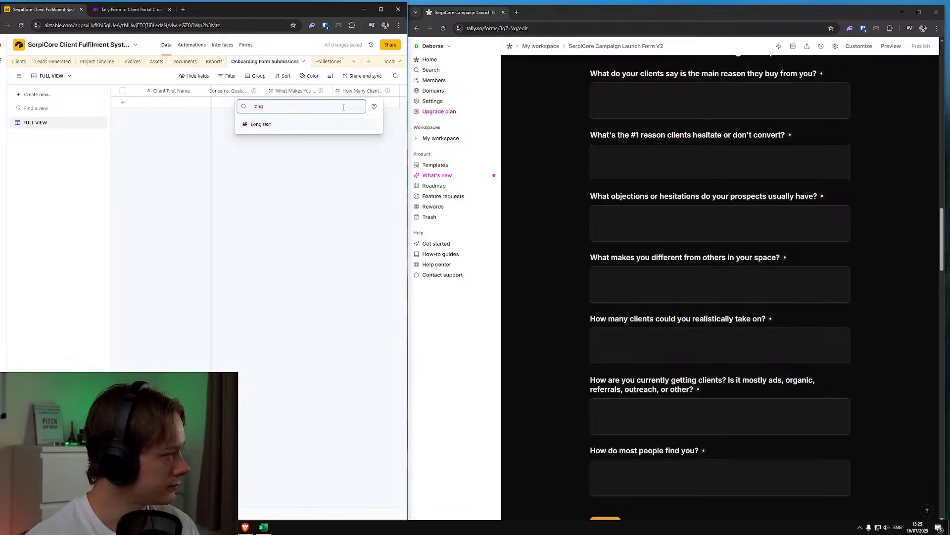
left_click(333, 125)
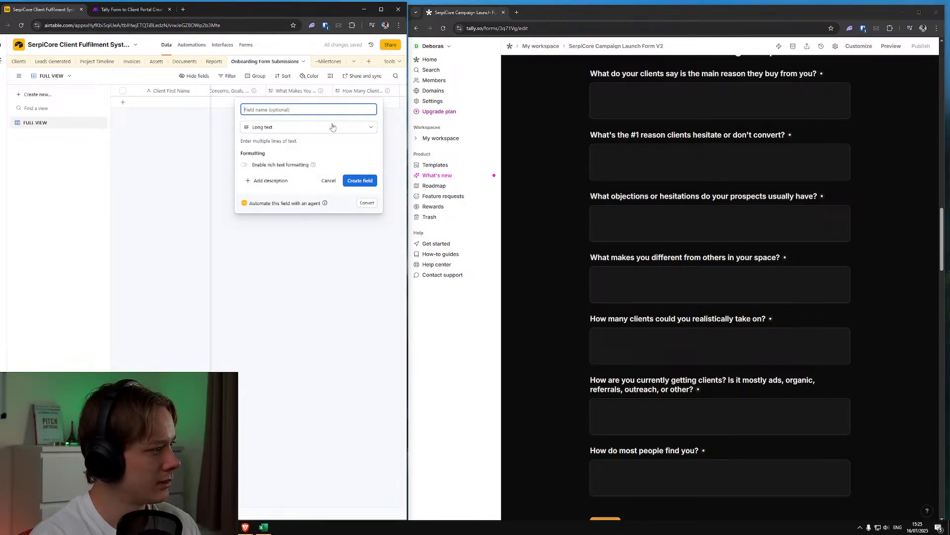
type("How Are You Getting Clie")
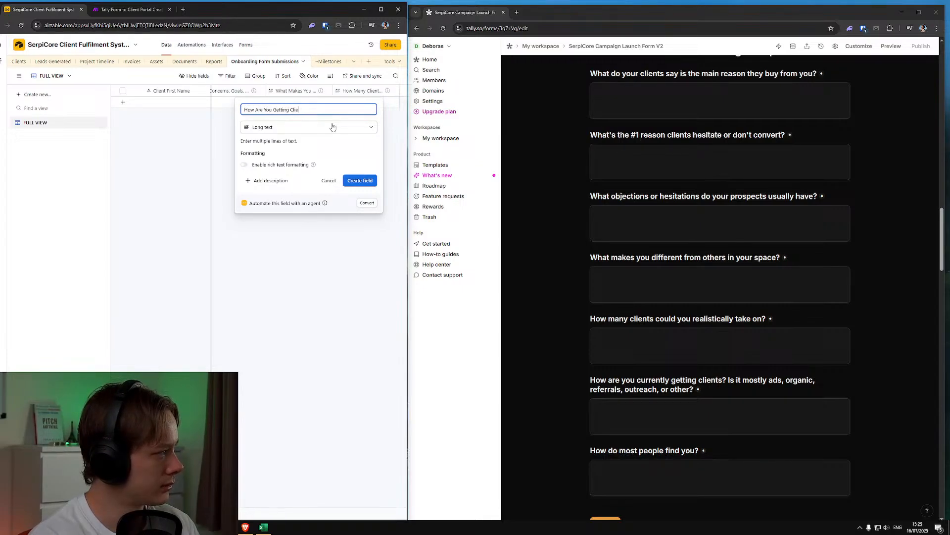
left_click(284, 182)
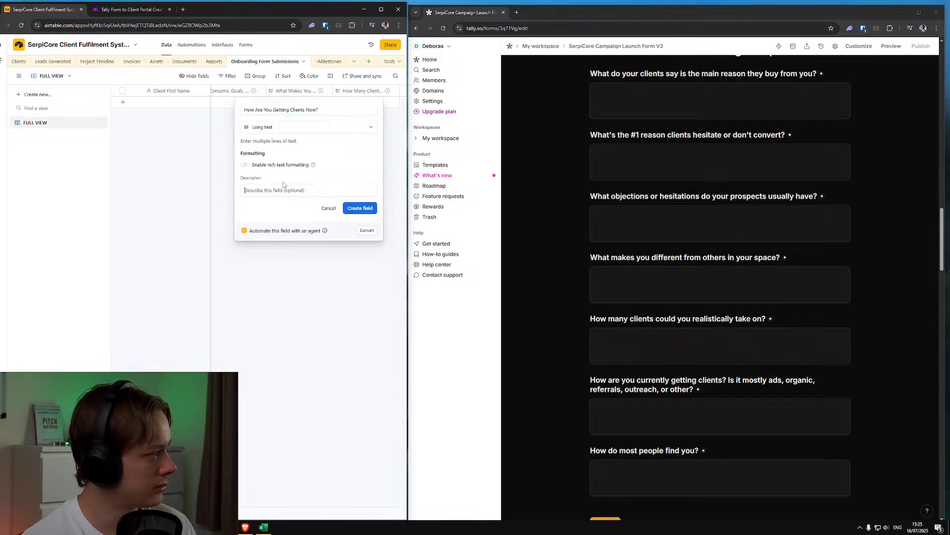
type("How are you get")
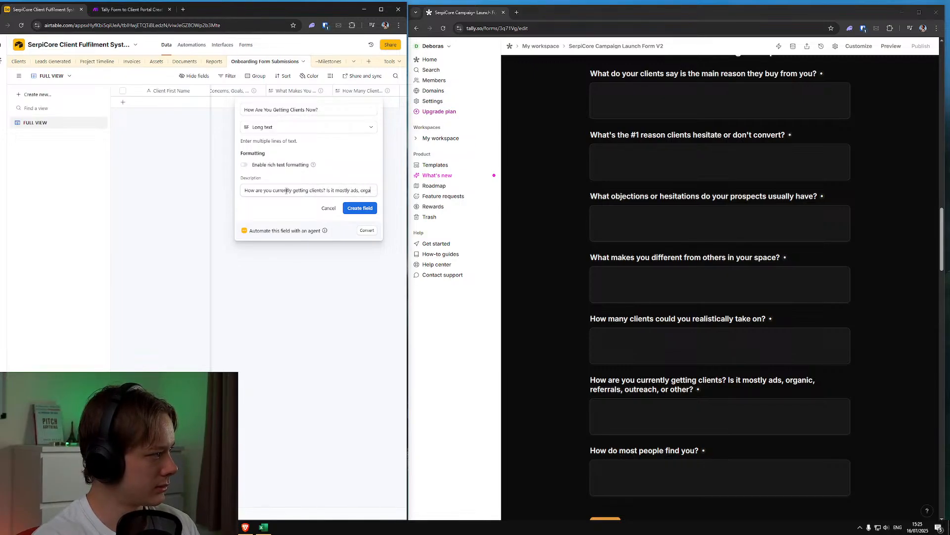
type("nic, referrals, outreach, or other?")
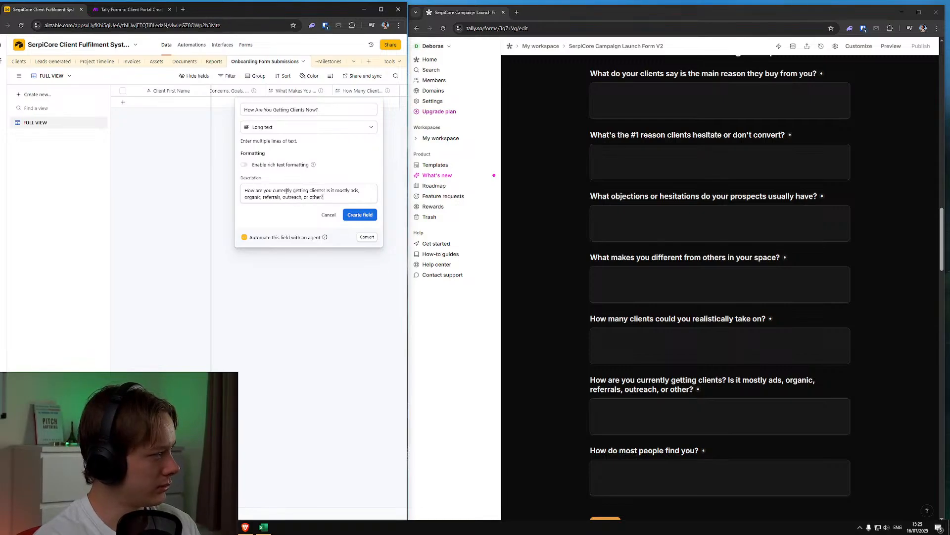
left_click(349, 214)
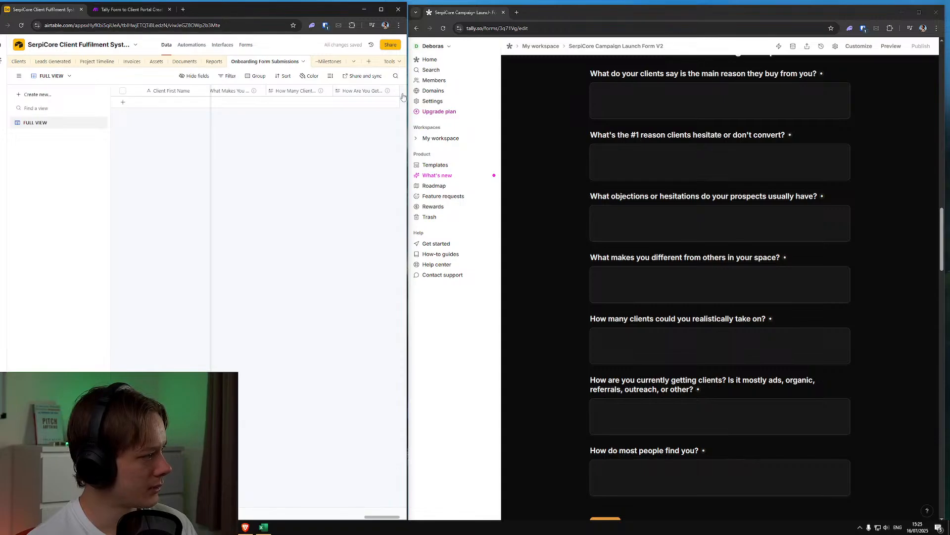
Add a long text field "How Do Most People Find You?" with the description "How do most people find you?"
left_click(403, 97)
type("long")
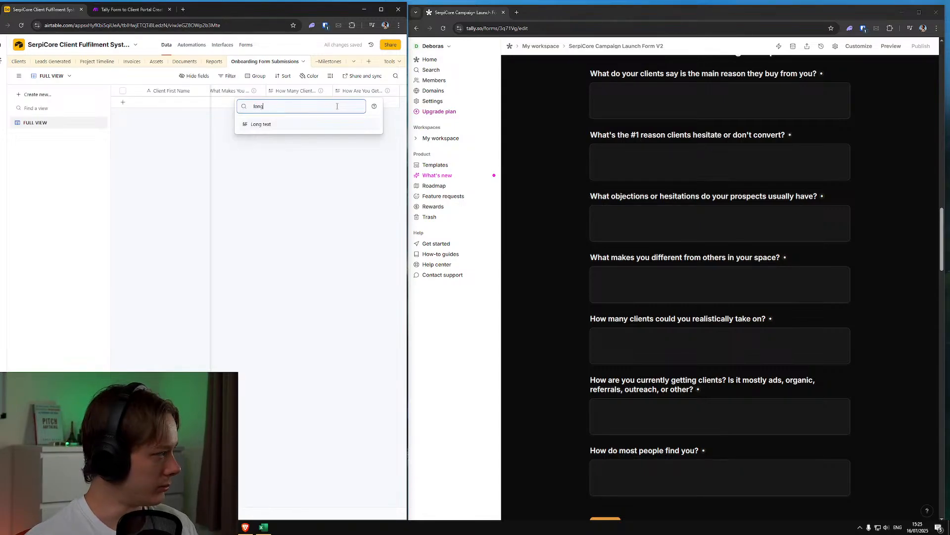
left_click(288, 124)
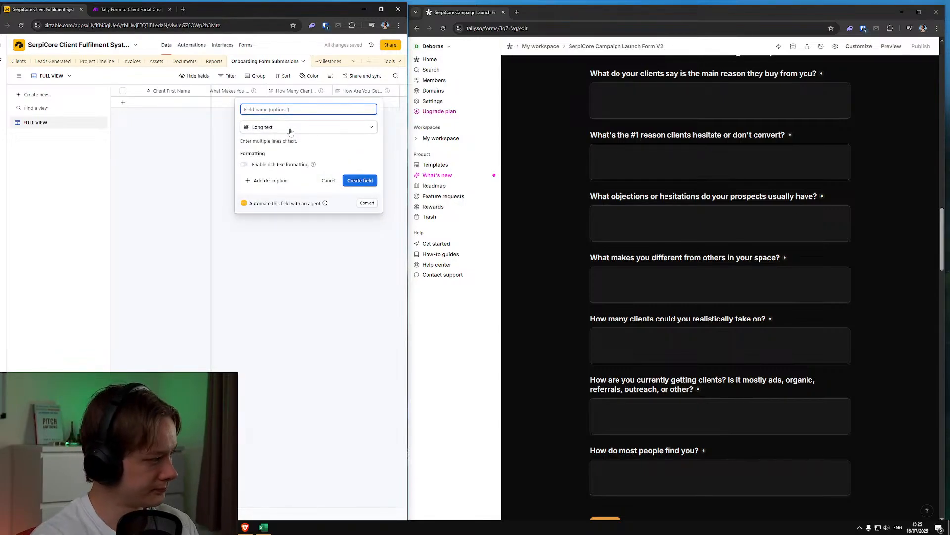
type("How Do Most People Find Y")
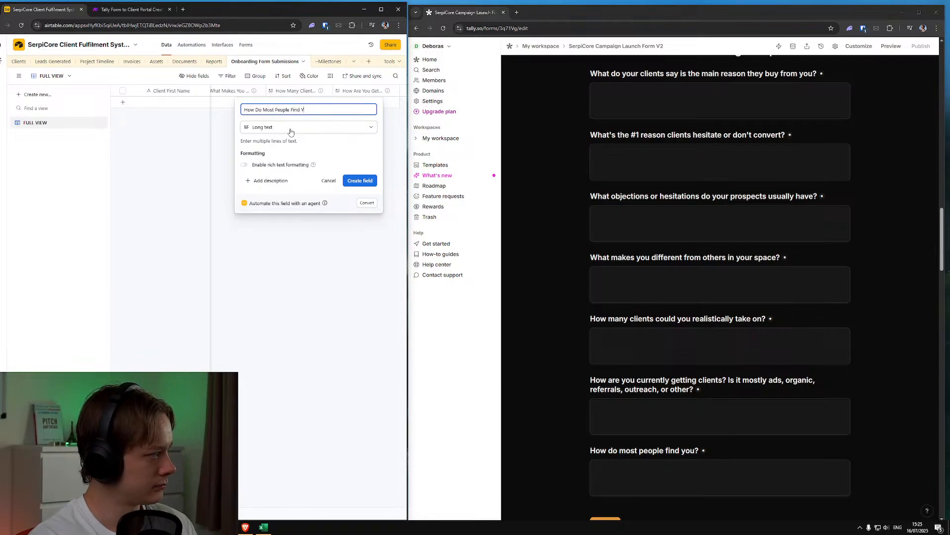
left_click(277, 180)
type("How do most people find you?")
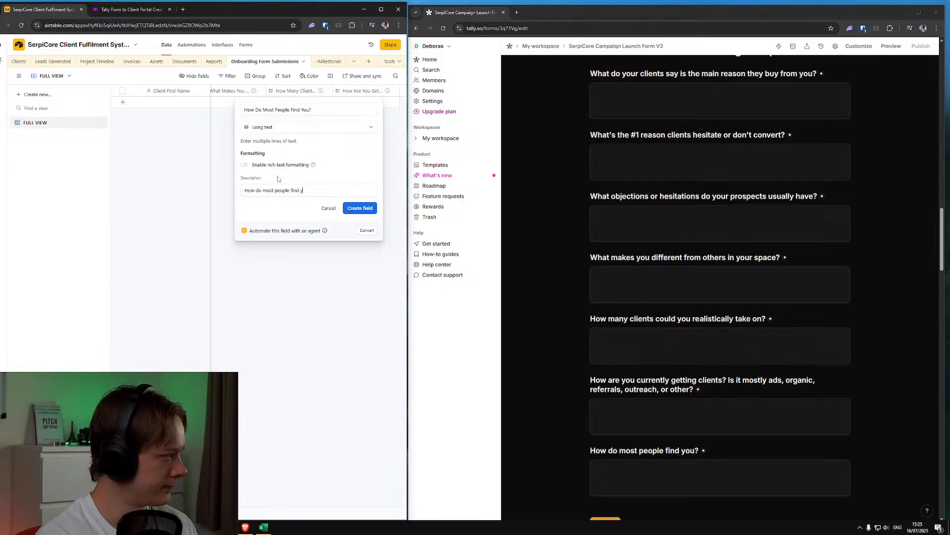
left_click(360, 208)
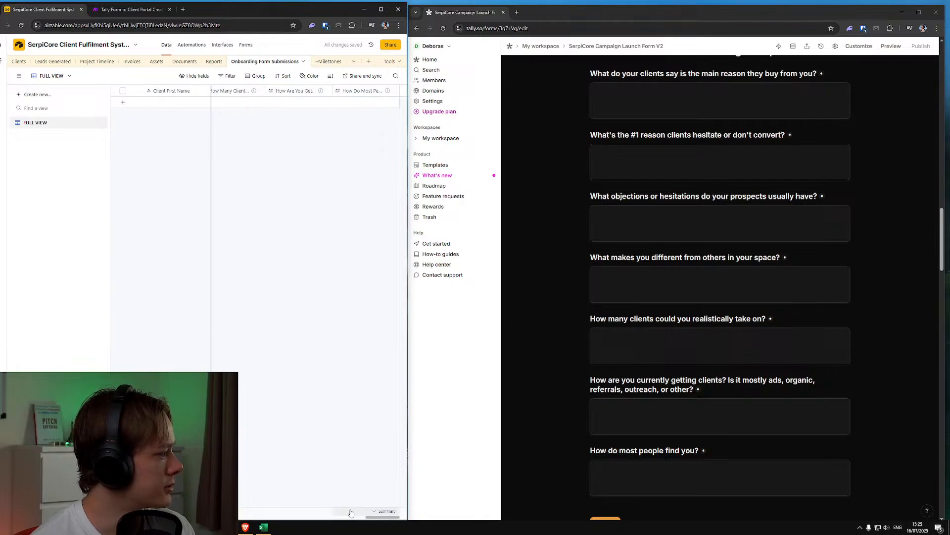
Widen the Airtable window and move the four new fields, in form order, between Common Objections and Ideal Client Locations
left_click_drag(406, 365, 626, 352)
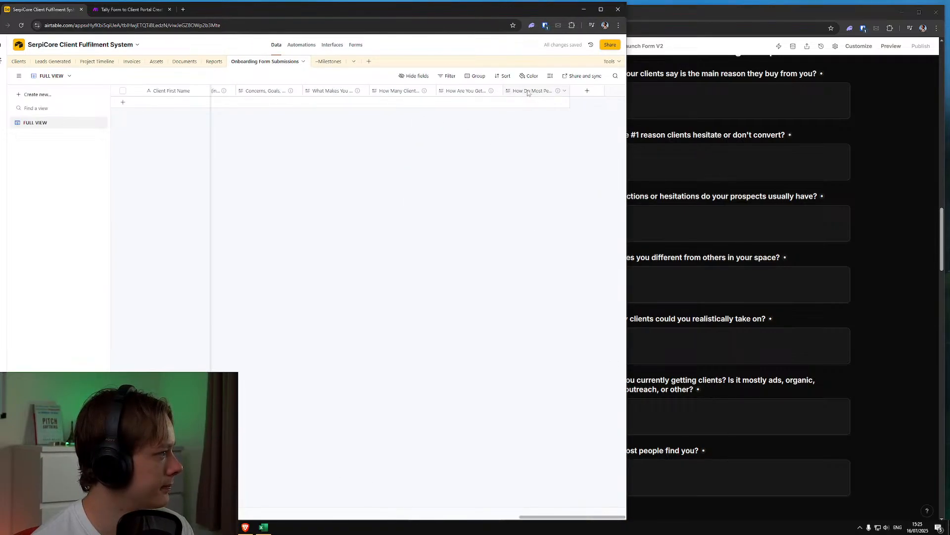
left_click_drag(338, 91, 370, 90)
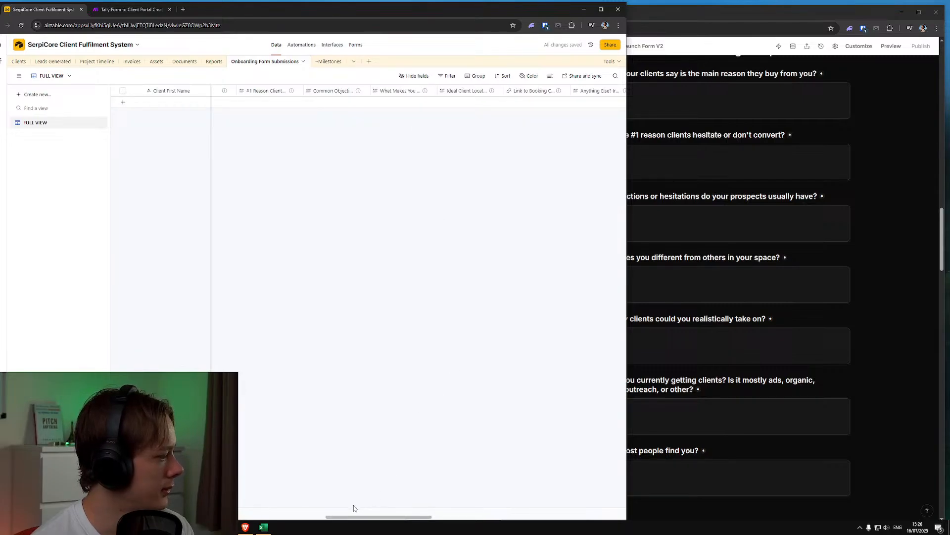
left_click_drag(357, 517, 705, 518)
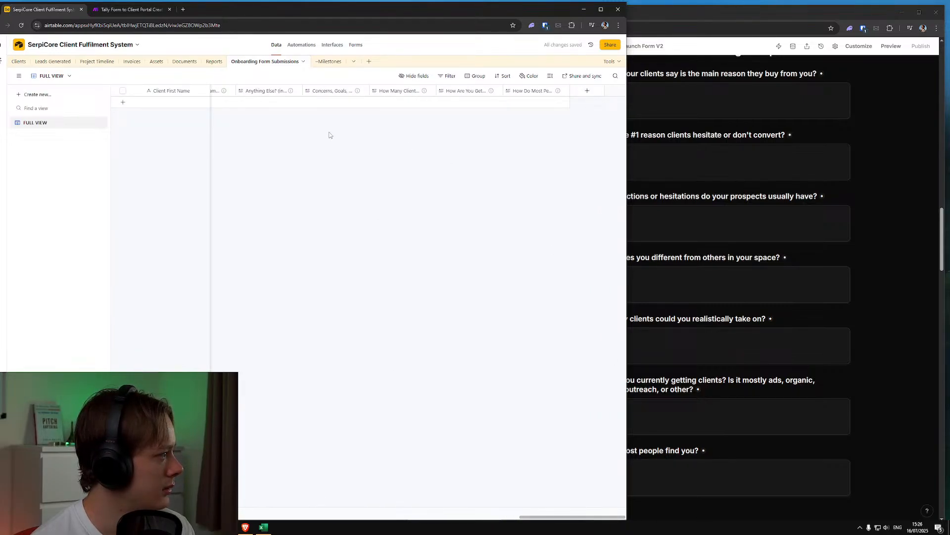
mouse_move(398, 92)
left_mouse_down()
mouse_move(149, 102)
mouse_move(392, 96)
left_mouse_up()
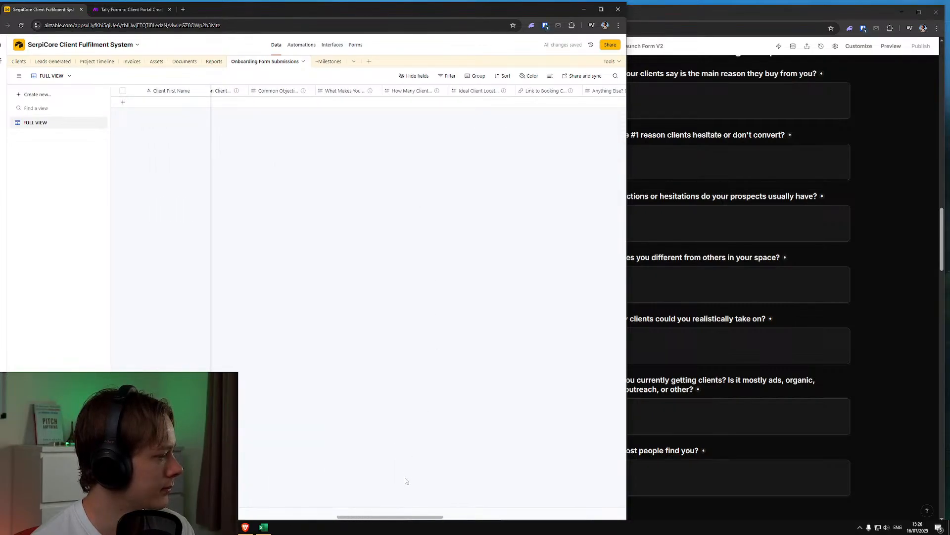
left_click_drag(410, 517, 632, 518)
left_click_drag(459, 92, 352, 102)
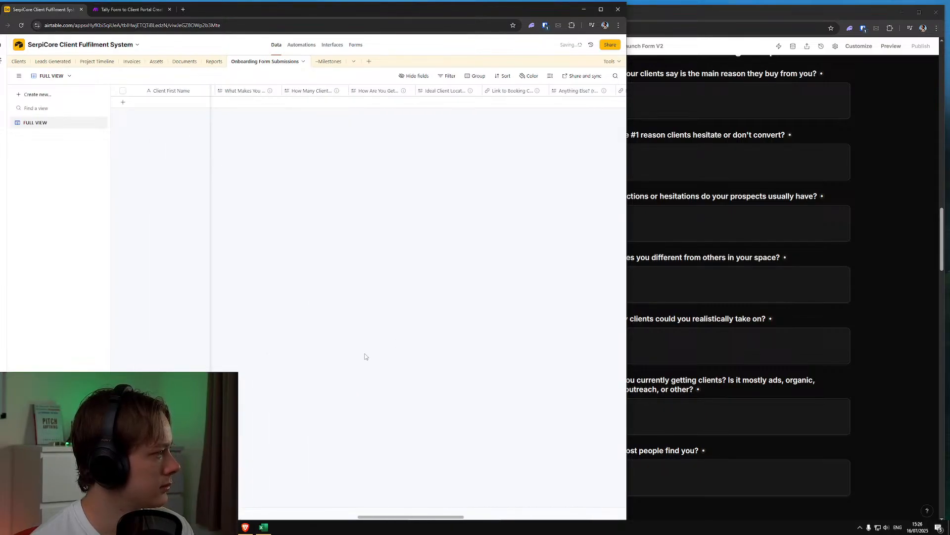
left_click_drag(396, 516, 557, 517)
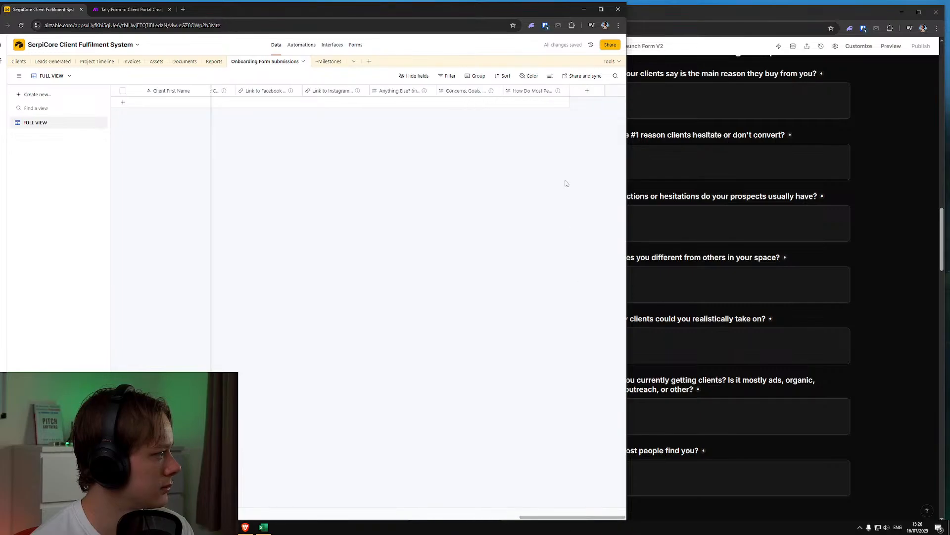
left_click_drag(531, 98, 452, 90)
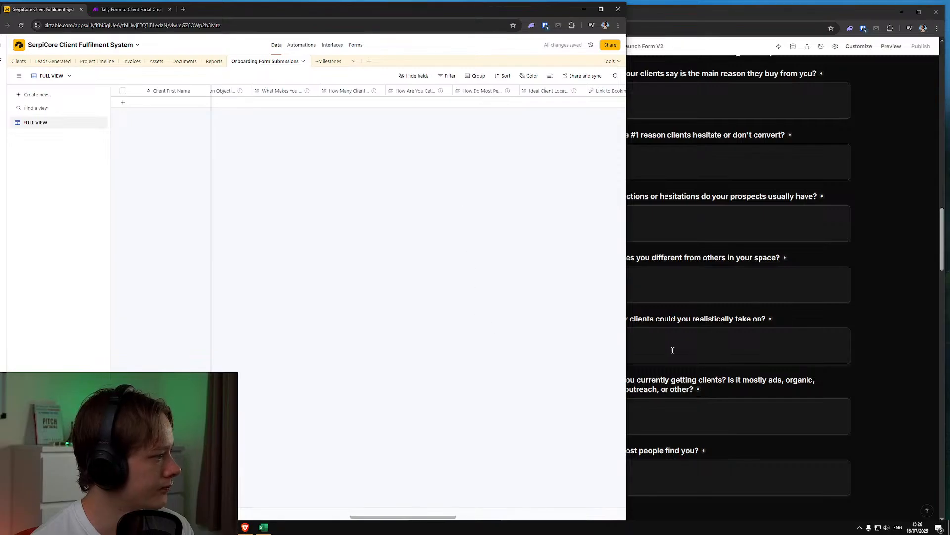
Check the form's following section against the table, rejoin the Tally form to the main browser window, and switch to the Make scenario
scroll(701, 358, "down", 5)
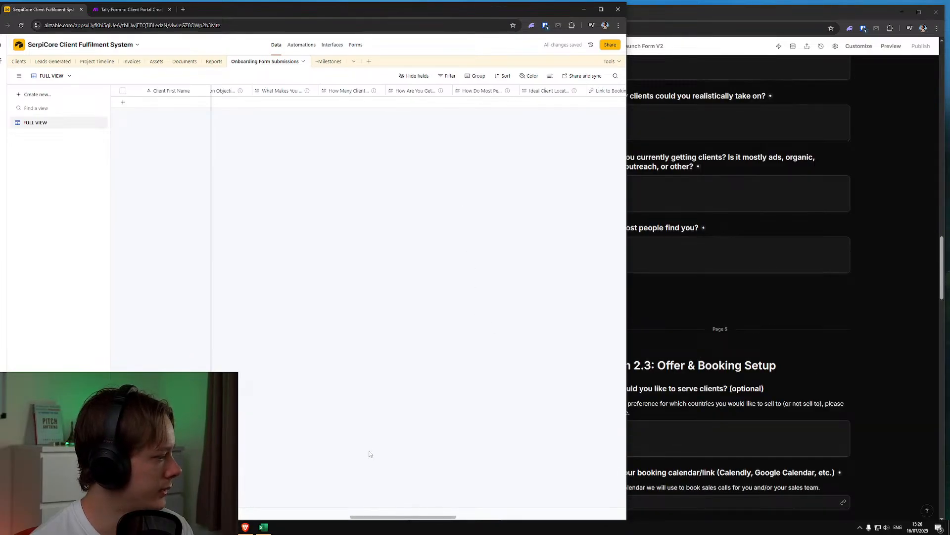
left_click_drag(367, 517, 430, 518)
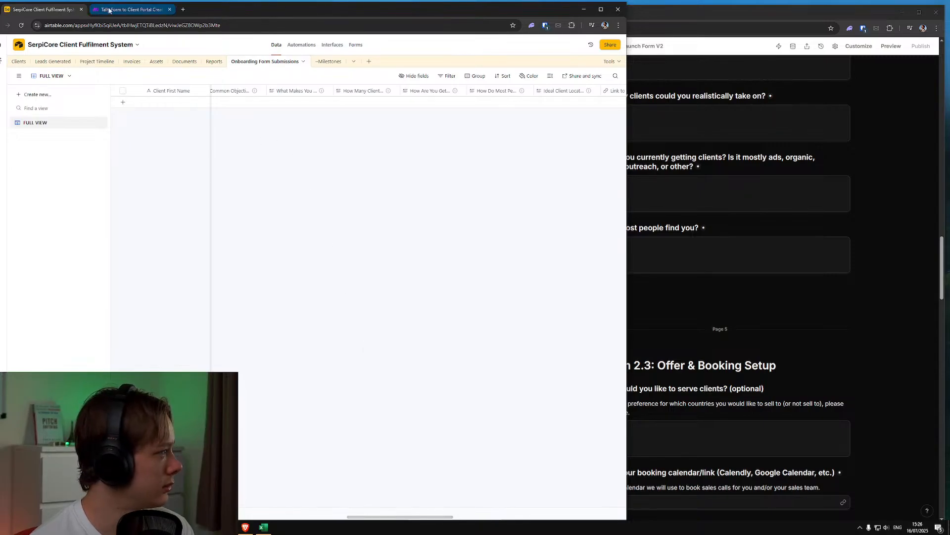
left_click(110, 10)
left_click(792, 12)
left_click_drag(475, 14, 225, 13)
left_click(152, 11)
left_click_drag(292, 5, 632, 3)
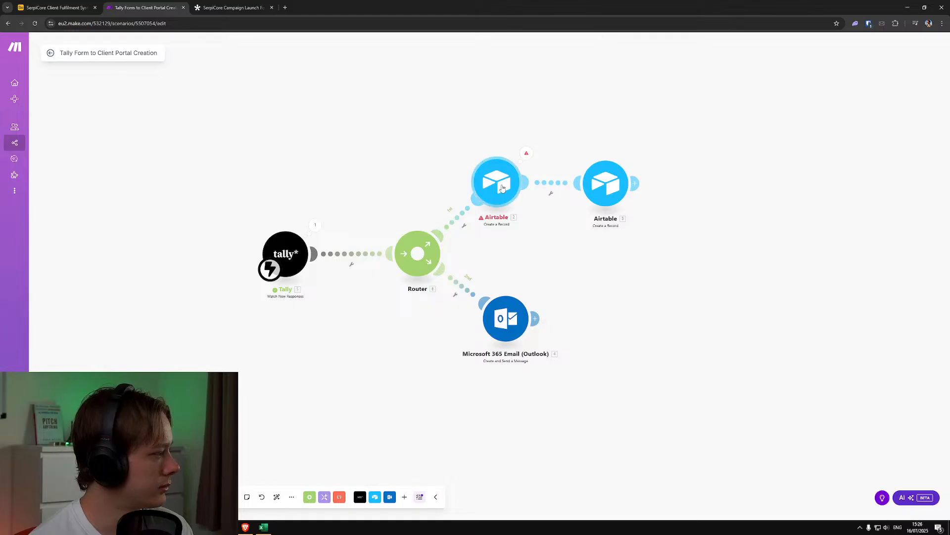
Open the first Airtable Create a Record module and refresh its fields for the Onboarding Form Submissions table
left_click(502, 186)
scroll(619, 297, "down", 10)
scroll(621, 345, "up", 5)
scroll(621, 345, "up", 5)
left_click(672, 143)
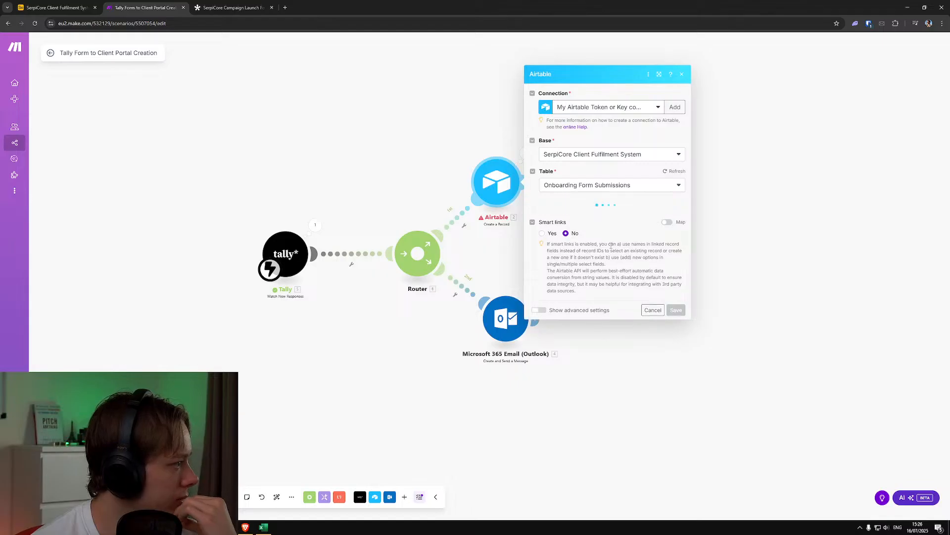
Check the Tally items available for the "What Makes You Different?" field and save the Airtable module with its refreshed fields
scroll(604, 252, "down", 10)
left_click(584, 241)
scroll(741, 298, "down", 10)
scroll(741, 297, "down", 5)
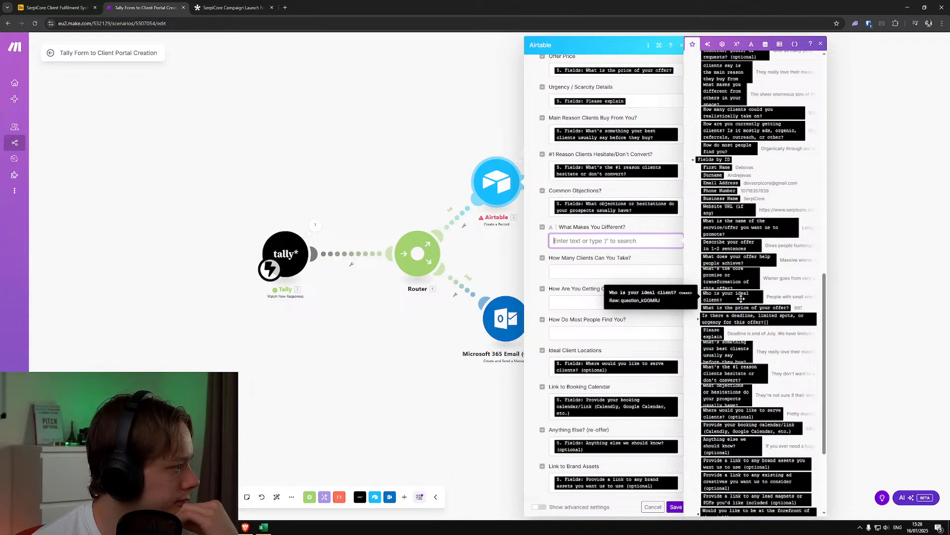
scroll(741, 299, "down", 3)
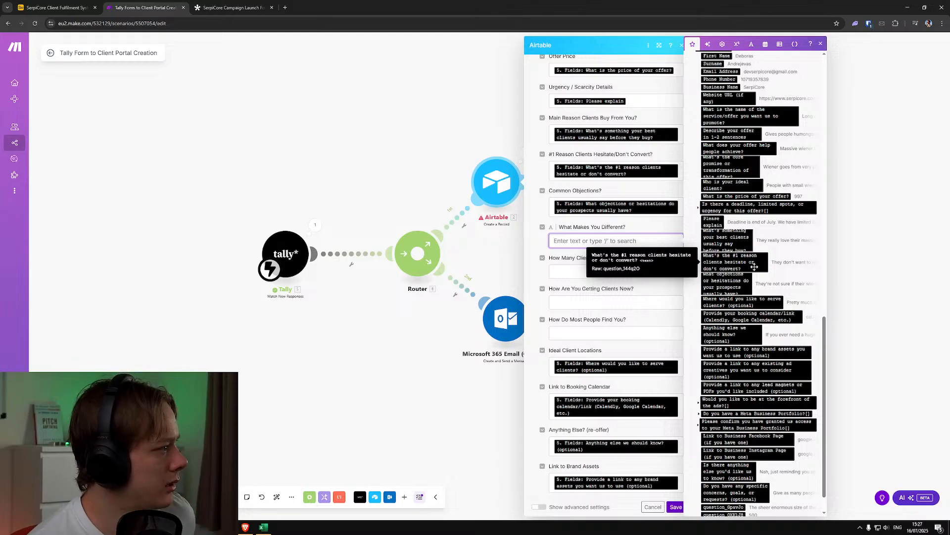
scroll(754, 268, "down", 2)
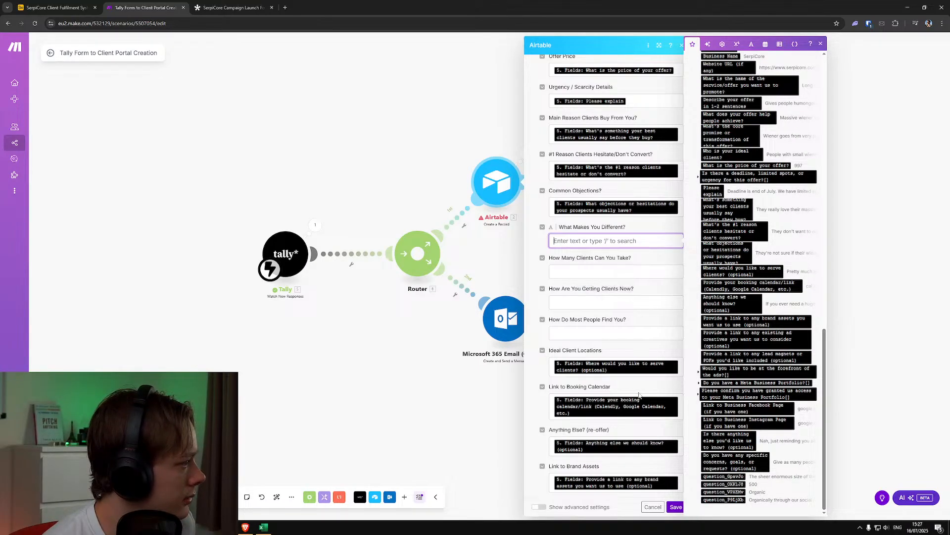
left_click(675, 506)
Inspect the Tally module's output under Fields for the "What makes you different" question, and close the output
left_click(315, 226)
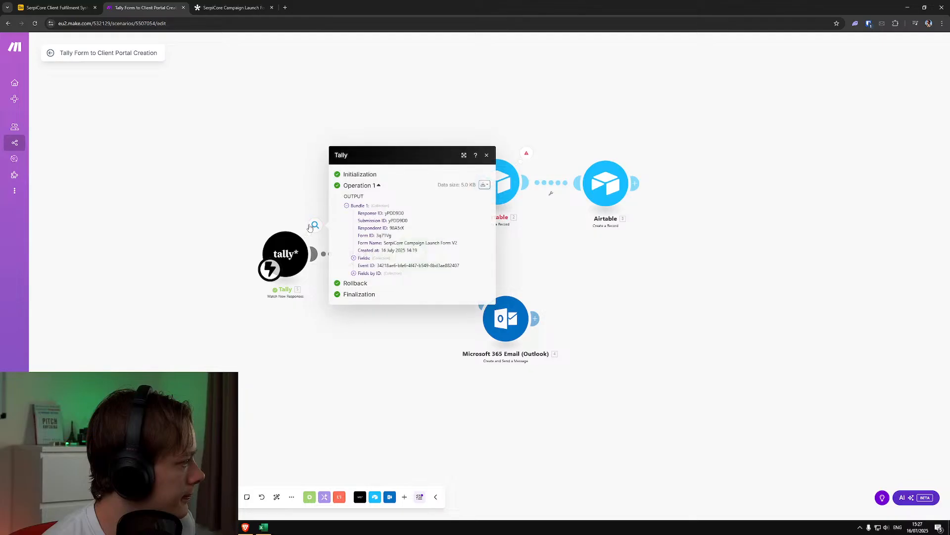
left_click(354, 258)
scroll(407, 392, "down", 8)
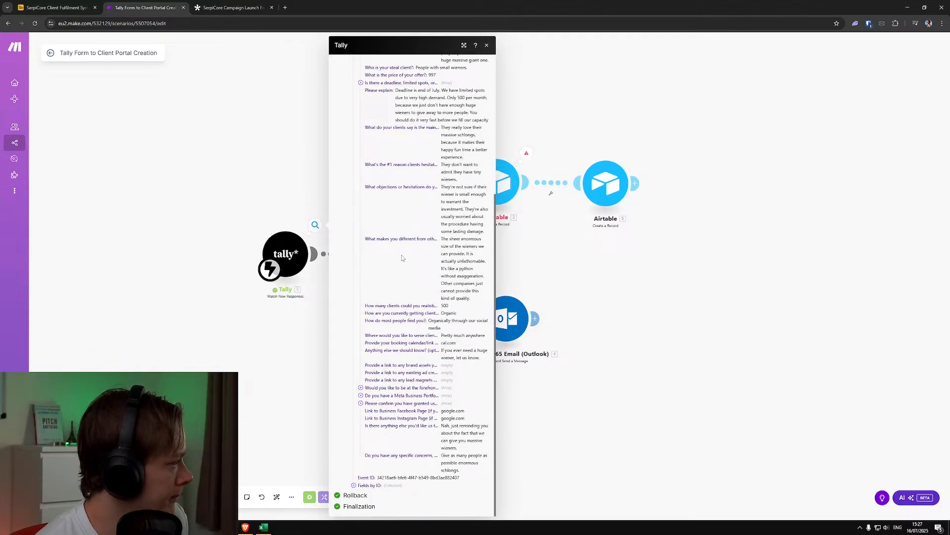
left_click_drag(424, 239, 436, 238)
left_click(436, 238)
left_click(616, 250)
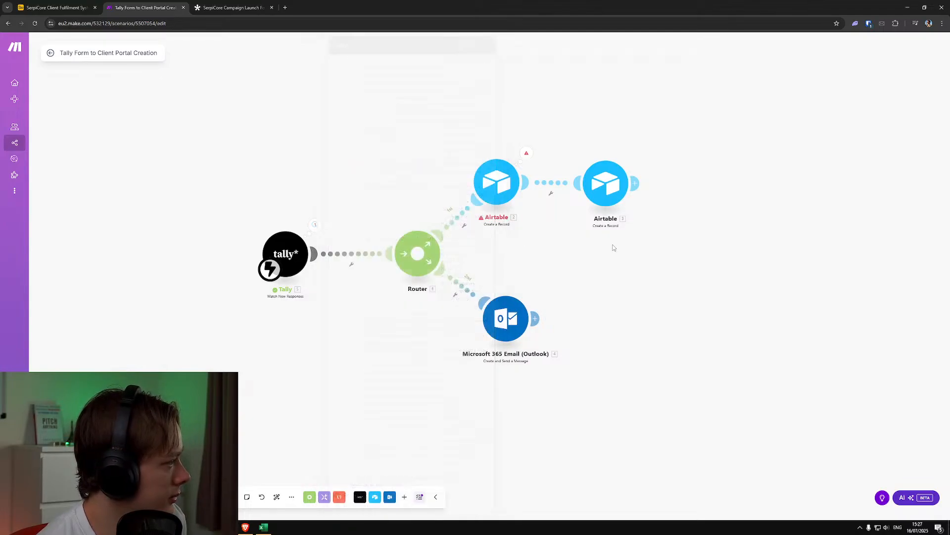
Compare the Tally items offered for the "What Makes You Different?" field in the Airtable module with the questions in the Tally form
left_click(497, 181)
scroll(608, 254, "down", 10)
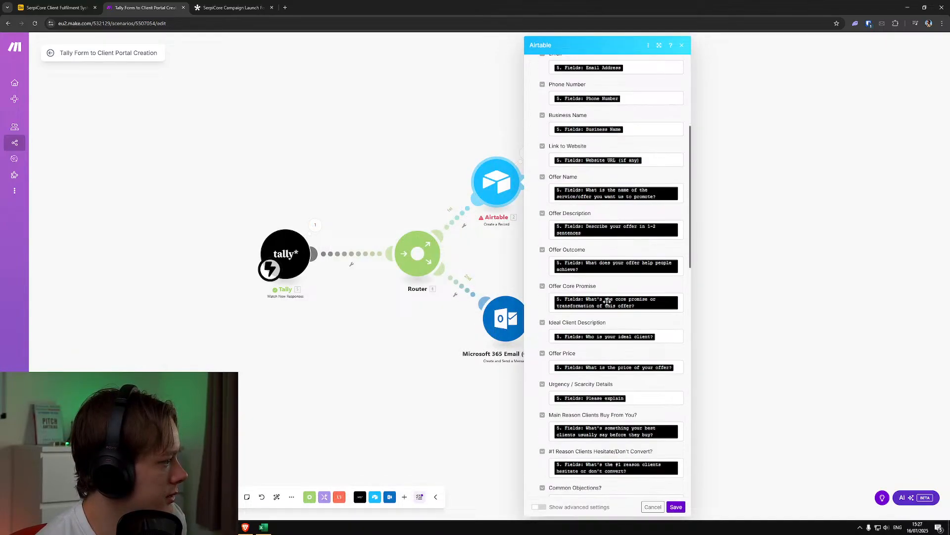
scroll(611, 268, "up", 2)
left_click(617, 278)
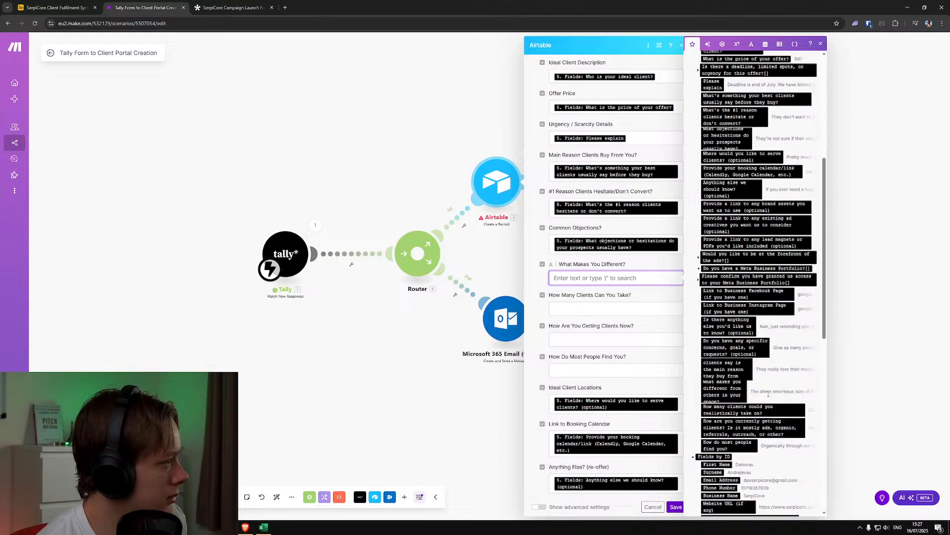
scroll(761, 395, "down", 3)
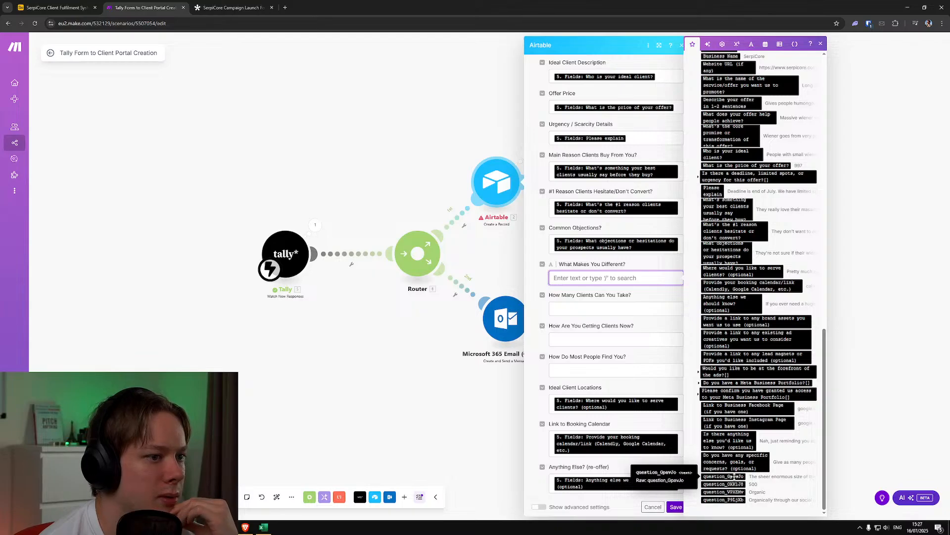
left_click(229, 7)
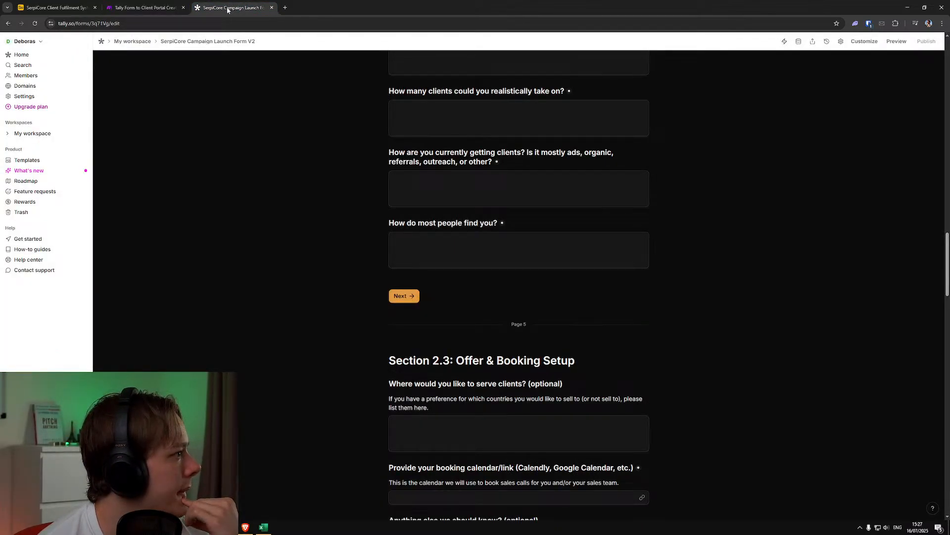
left_click(143, 7)
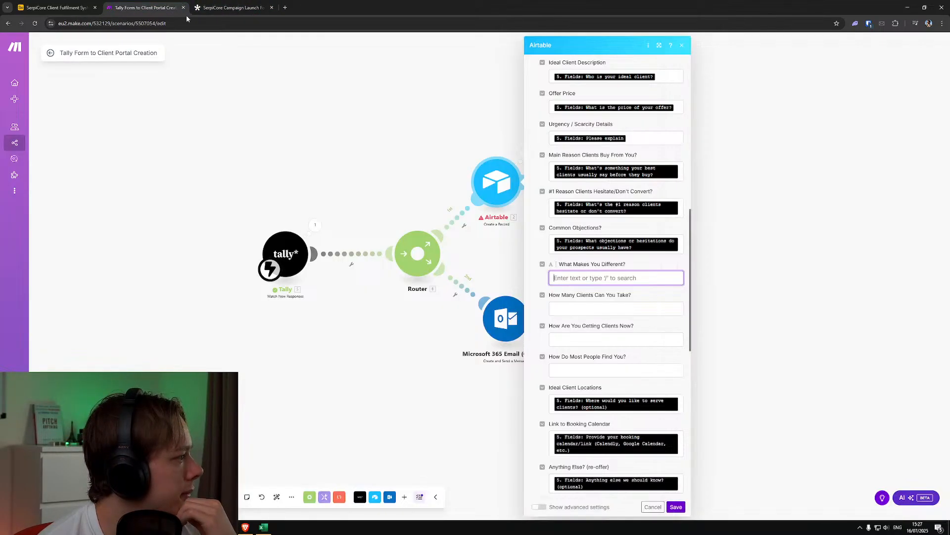
left_click(608, 278)
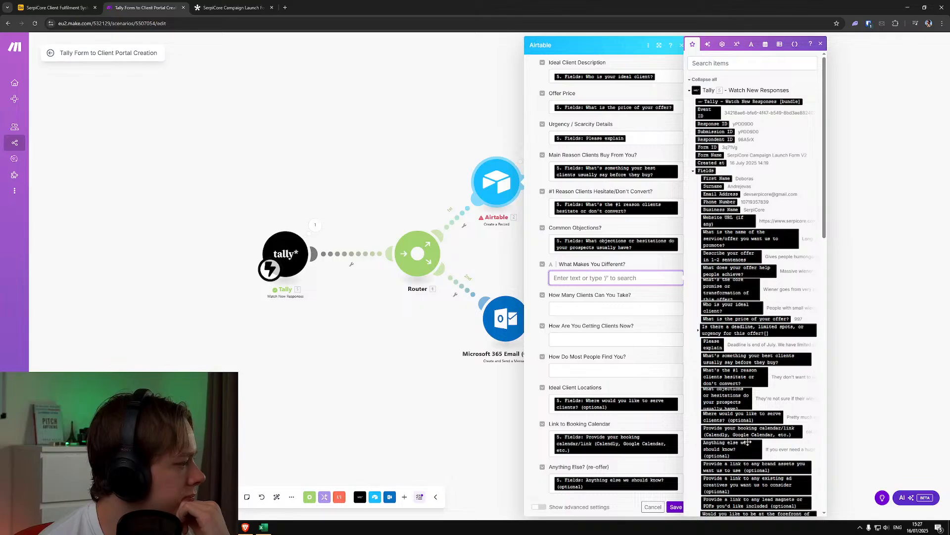
scroll(728, 416, "down", 5)
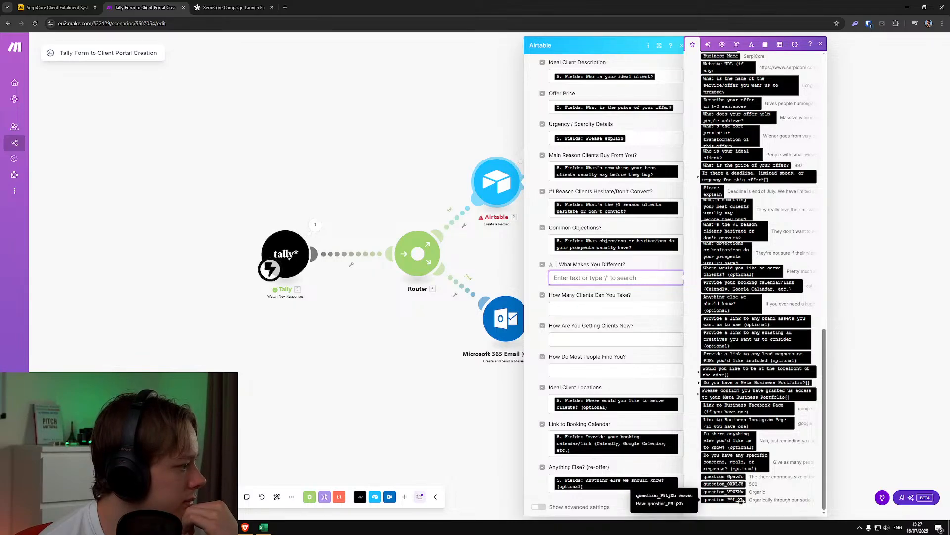
left_click(315, 226)
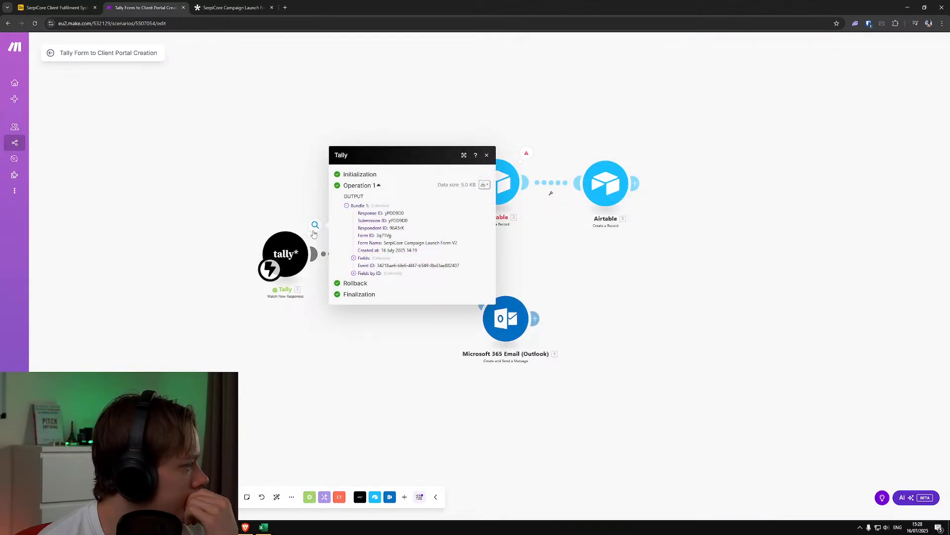
left_click(259, 195)
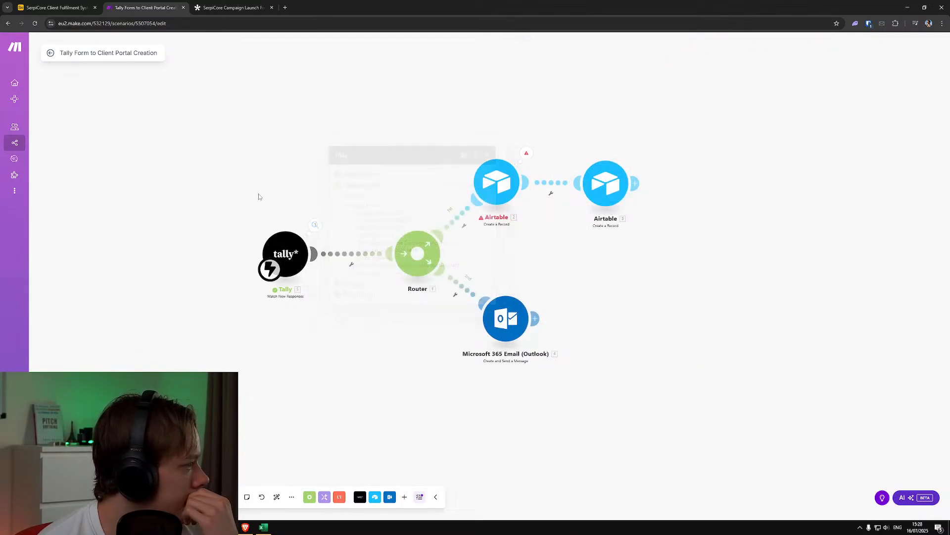
In the first Airtable module, map "What Makes You Different?" and "How Many Clients Can You Take?" to their matching question-ID items under Fields by ID
left_click(498, 182)
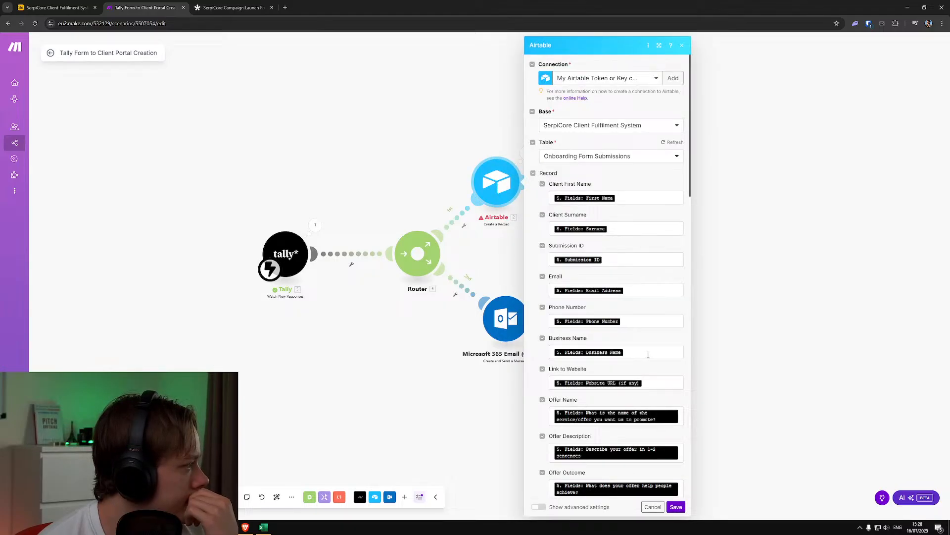
scroll(648, 355, "down", 15)
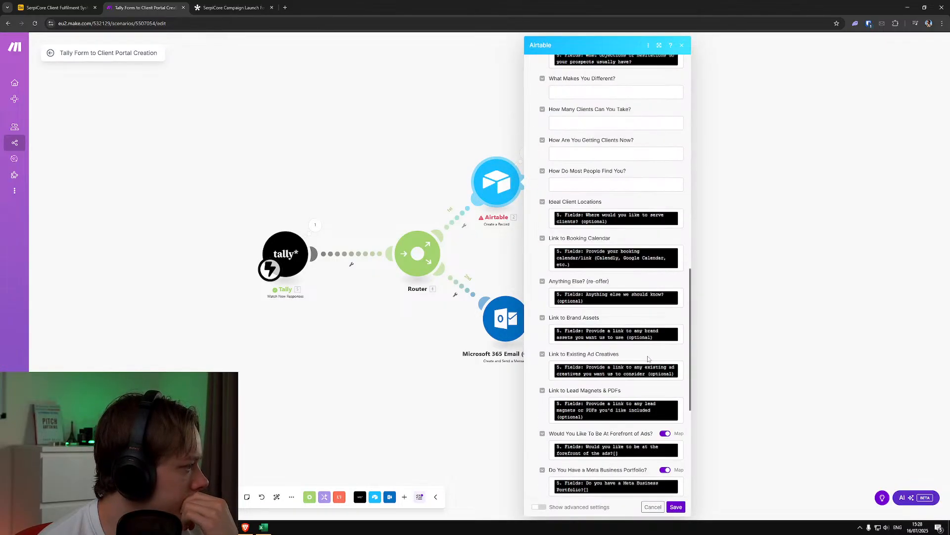
left_click(624, 276)
scroll(743, 434, "down", 10)
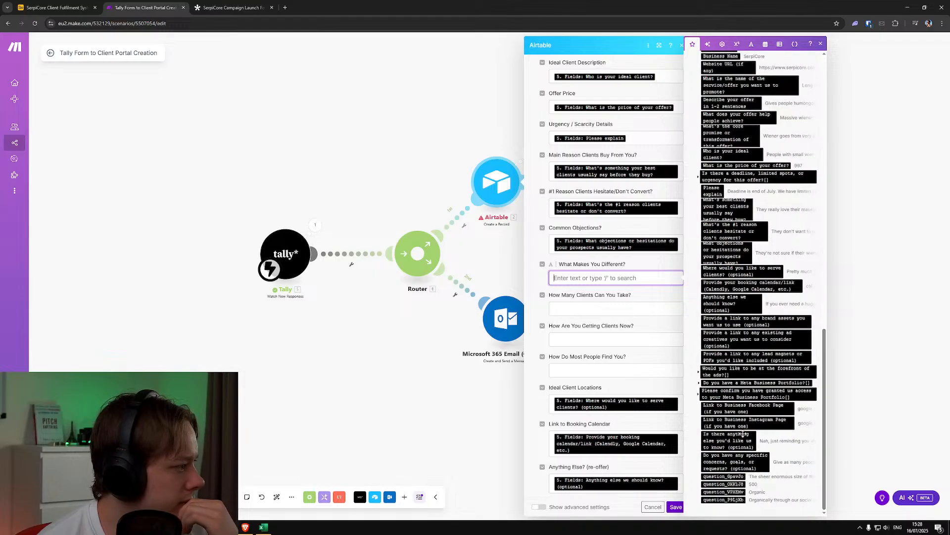
left_click(737, 477)
left_click(594, 309)
left_click(723, 484)
Map "How Are You Getting Clients Now?" and "How Do Most People Find You?" to the last two question-ID items under Fields by ID, and save
left_click(636, 340)
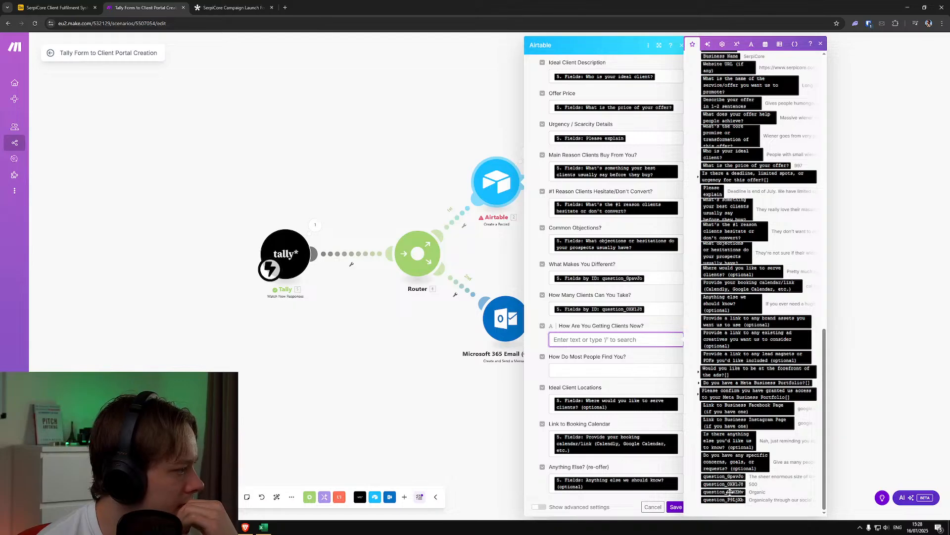
left_click(724, 491)
left_click(636, 371)
left_click(726, 500)
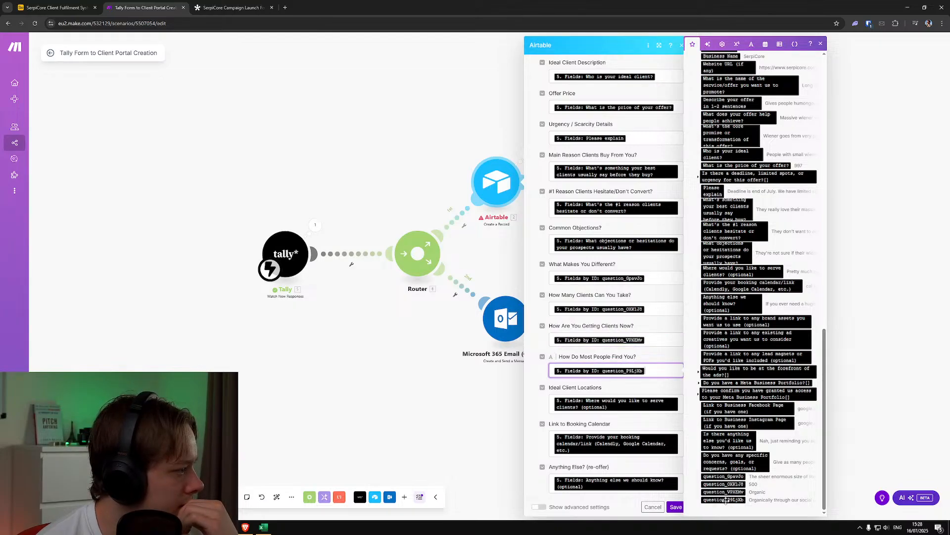
left_click(676, 507)
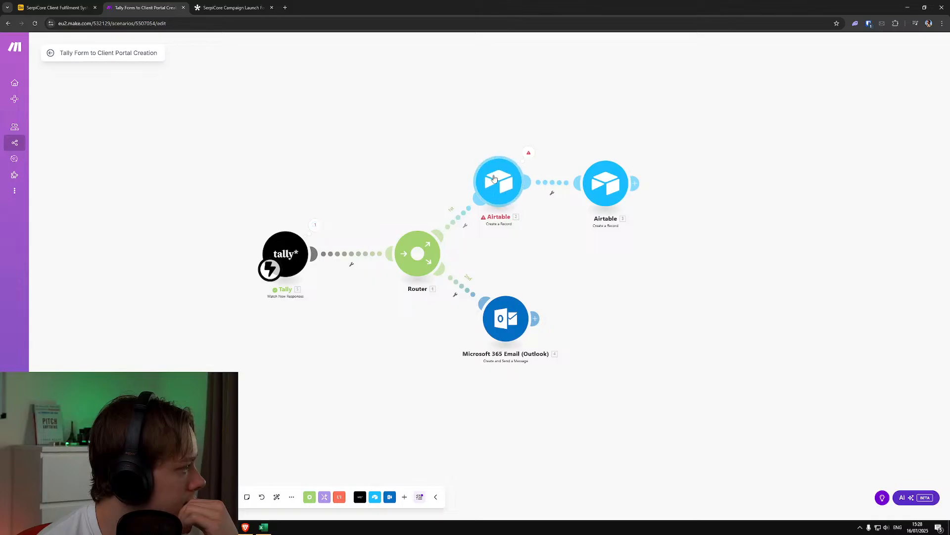
Examine the Tally output's Fields and Fields by ID collections to compare how the four new questions are named in each
left_click(493, 193)
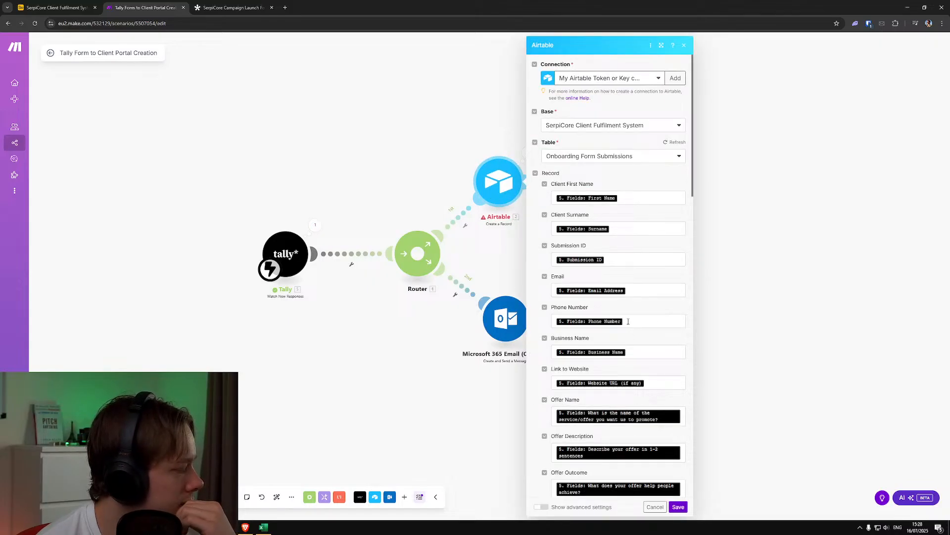
left_click(315, 225)
left_click(353, 262)
scroll(367, 265, "down", 4)
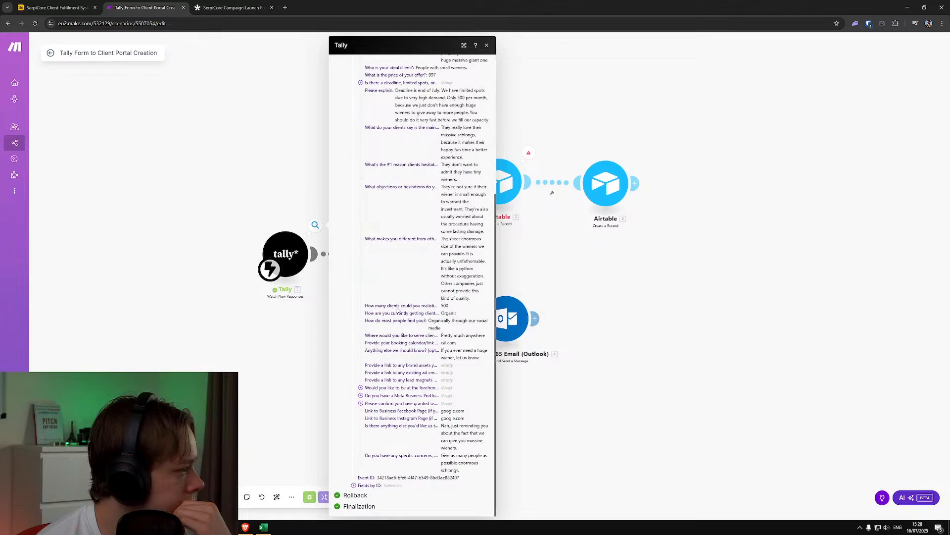
left_click(354, 485)
scroll(389, 486, "down", 3)
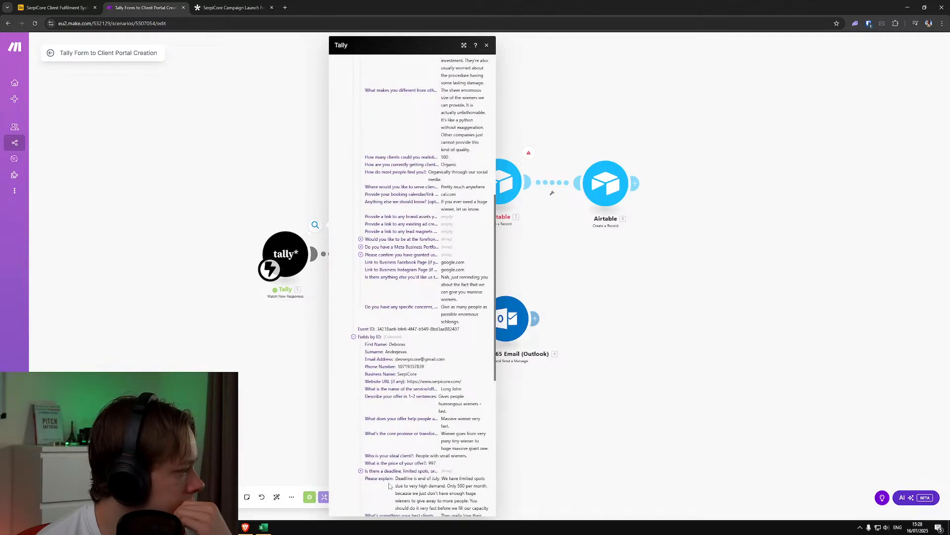
scroll(389, 486, "down", 7)
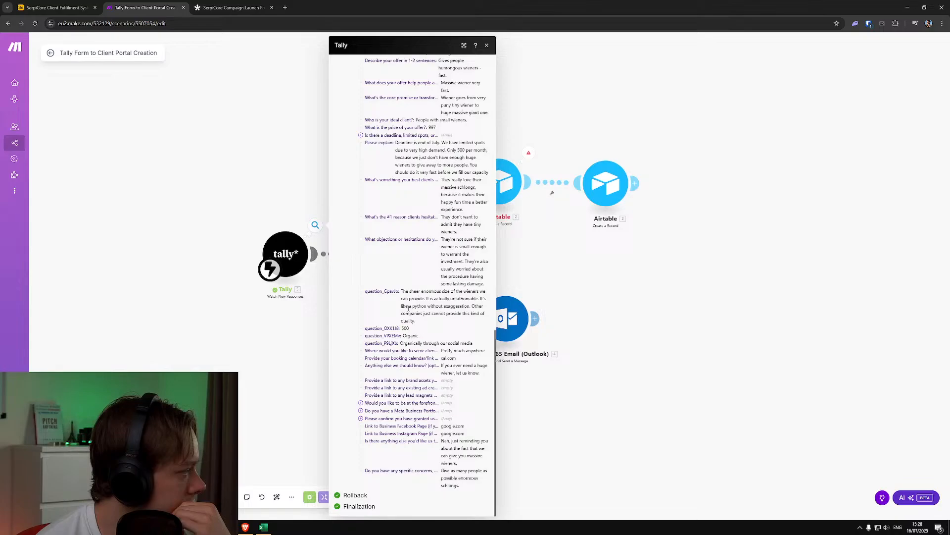
scroll(440, 240, "up", 5)
left_click(584, 246)
Reopen the Airtable module's "What Makes You Different?" mapping and look for the new questions' named items in Tally's Fields collection
left_click(506, 176)
scroll(658, 230, "down", 15)
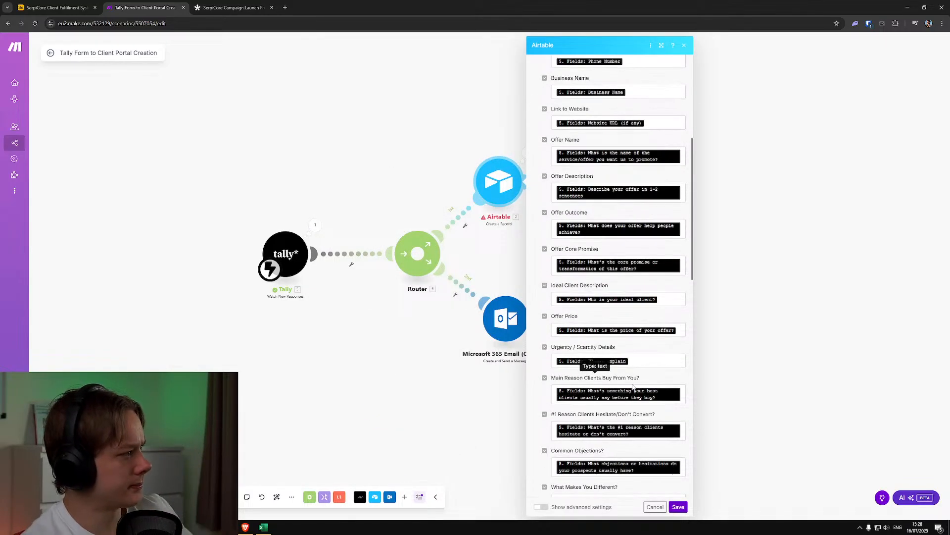
left_click(660, 204)
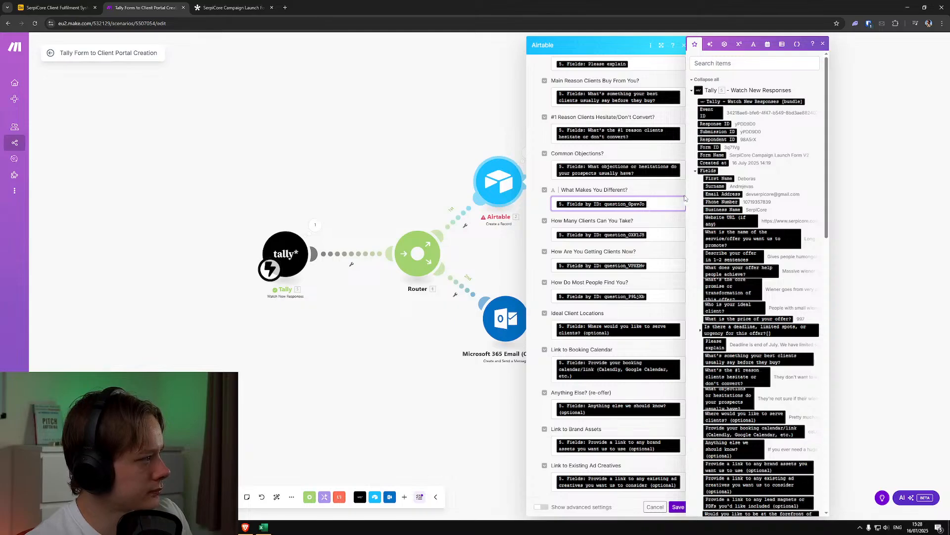
scroll(734, 251, "down", 6)
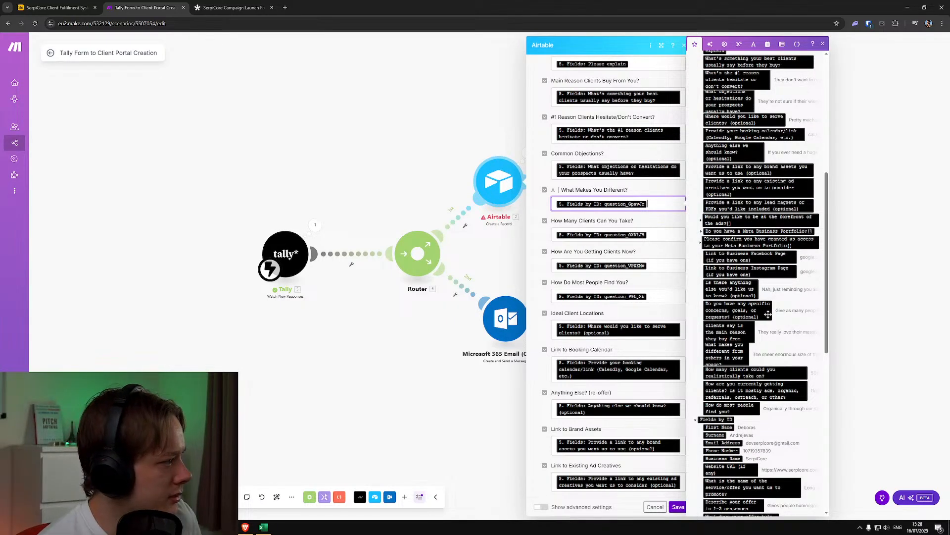
scroll(764, 314, "up", 2)
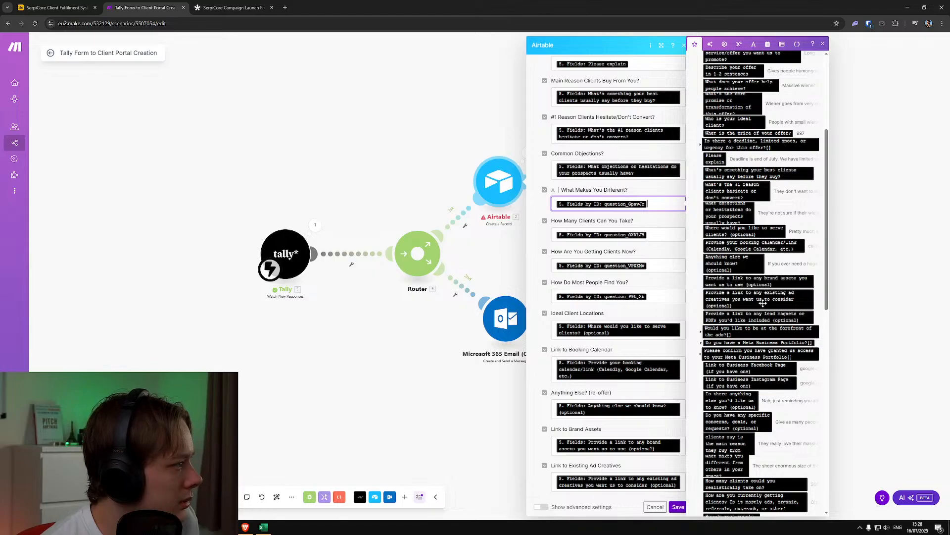
scroll(757, 280, "up", 1)
scroll(753, 260, "down", 1)
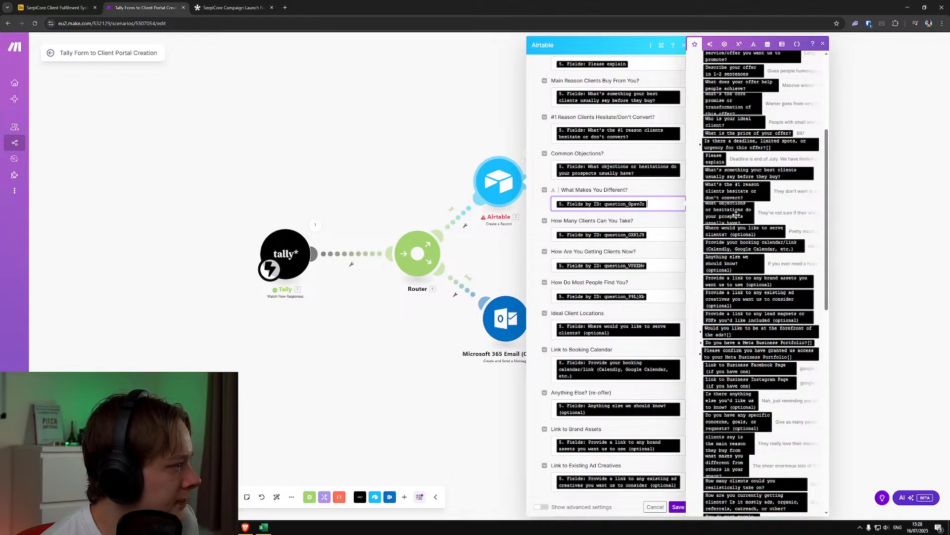
scroll(746, 302, "down", 2)
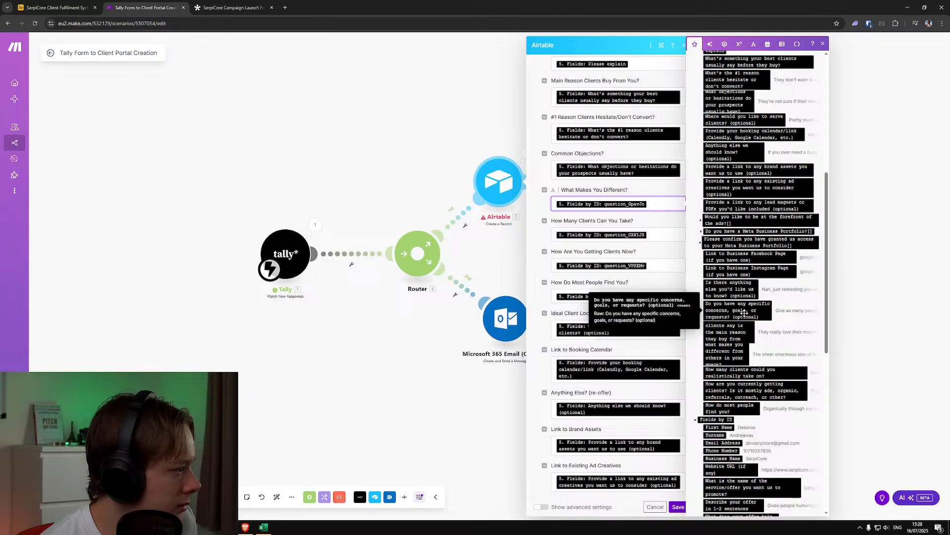
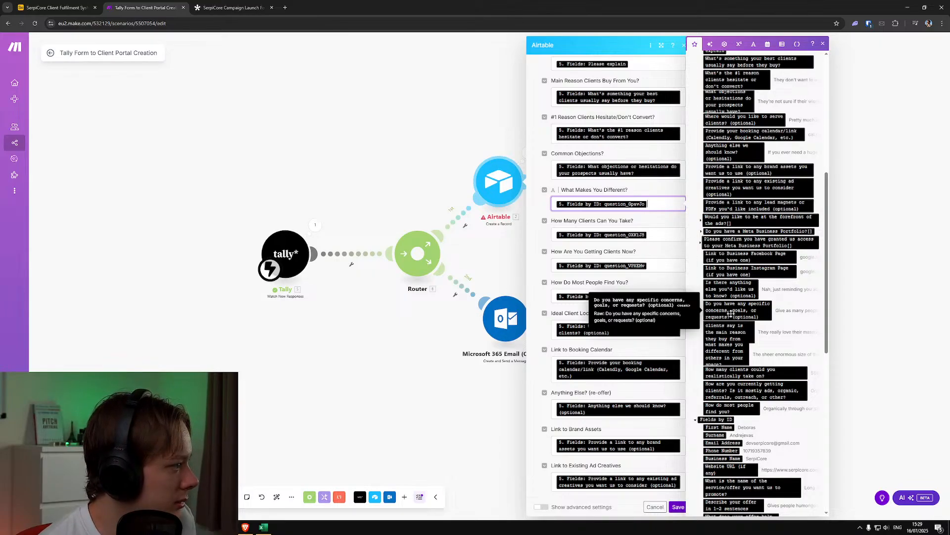
Clear the question-ID mappings from "What Makes You Different?", "How Many Clients Can You Take?", "How Are You Getting Clients Now?" and "How Do Most People Find You?"
key("BackSpace")
left_click(660, 235)
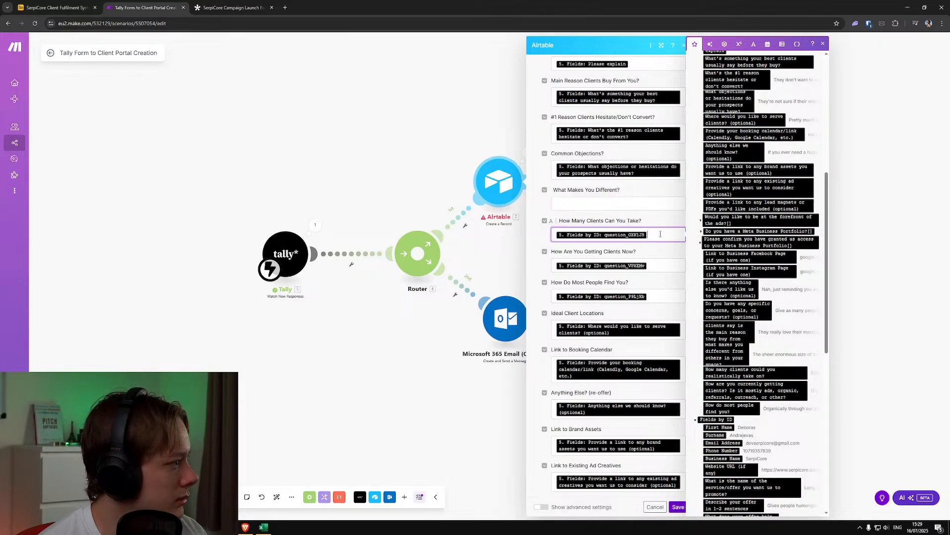
key("BackSpace")
left_click(661, 265)
key("BackSpace")
left_click(661, 296)
key("BackSpace")
Map "What Makes You Different?" and "How Many Clients Can You Take?" to their matching named questions in Tally's Fields collection
left_click(628, 203)
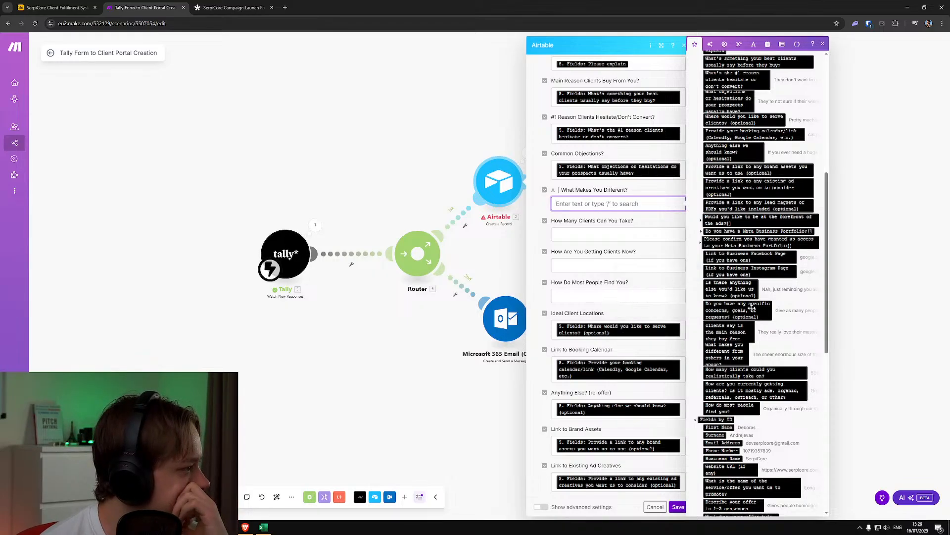
left_click(735, 354)
left_click(637, 241)
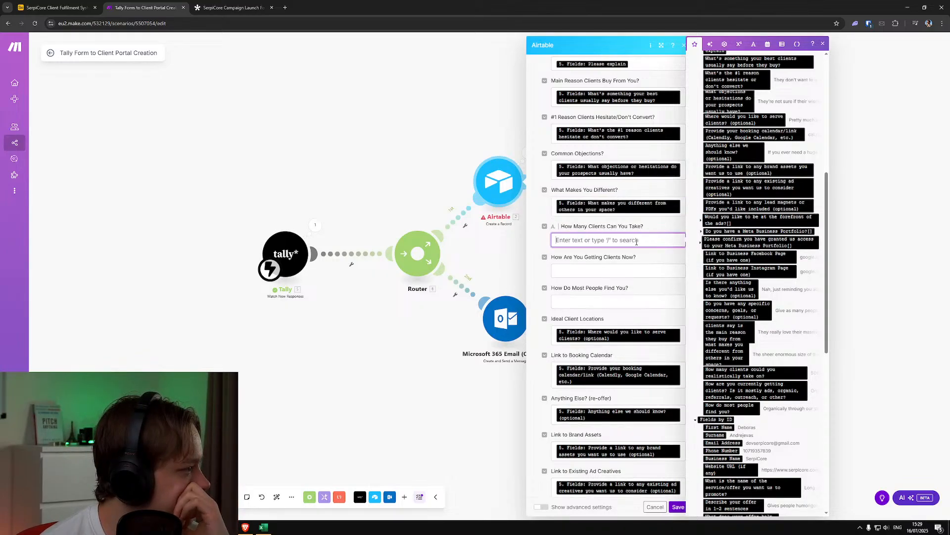
left_click(737, 372)
Map "How Are You Getting Clients Now?" and "How Do Most People Find You?" to their named Tally Fields questions, and save the module
key("Tab")
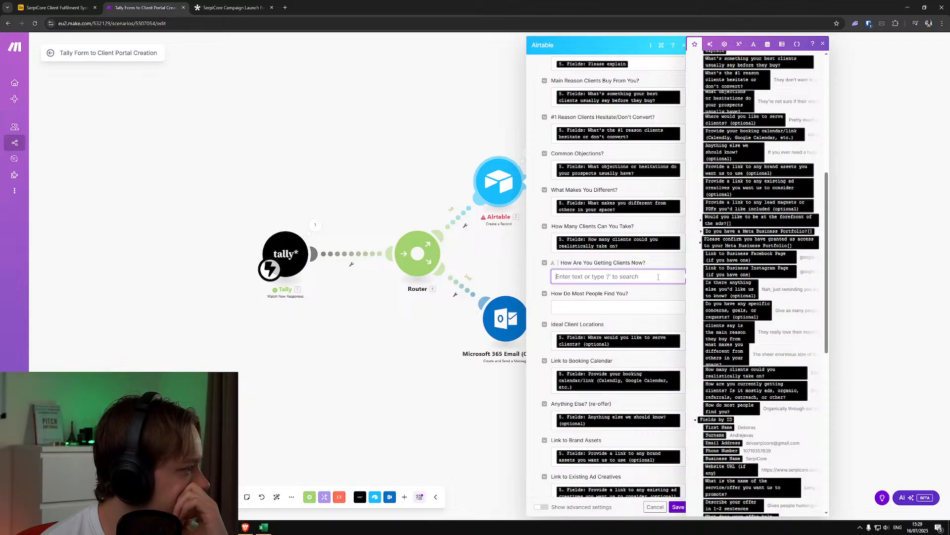
left_click(747, 391)
key("Tab")
left_click(741, 411)
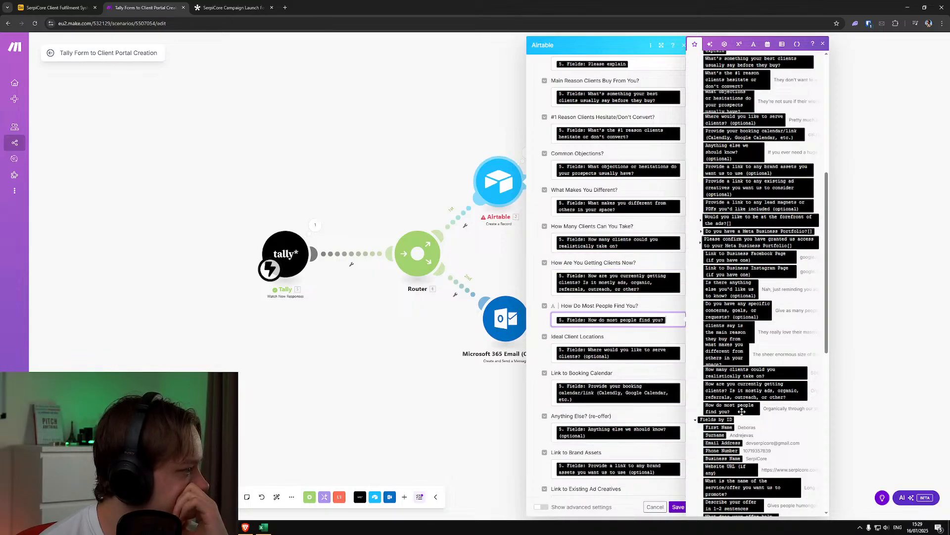
left_click(678, 506)
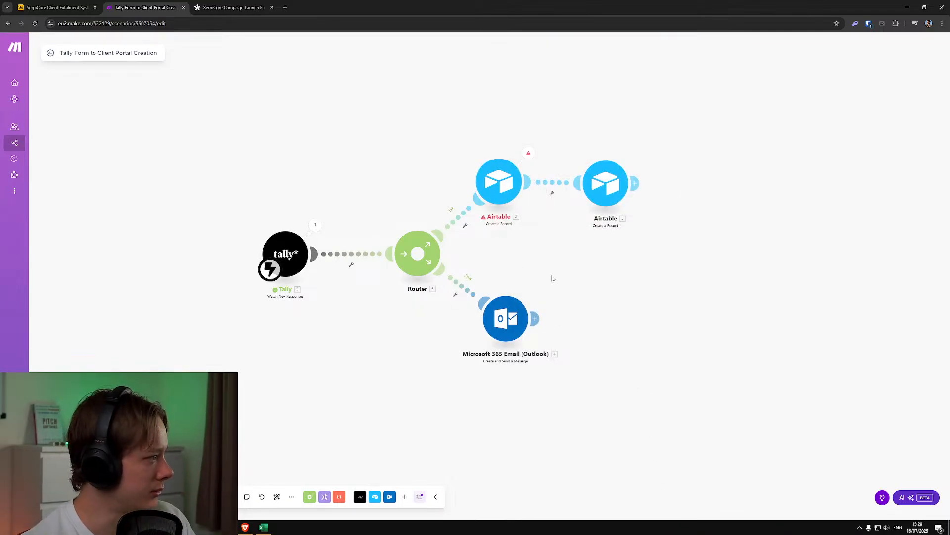
Run the scenario once to test the updated mappings
scroll(512, 300, "up", 2)
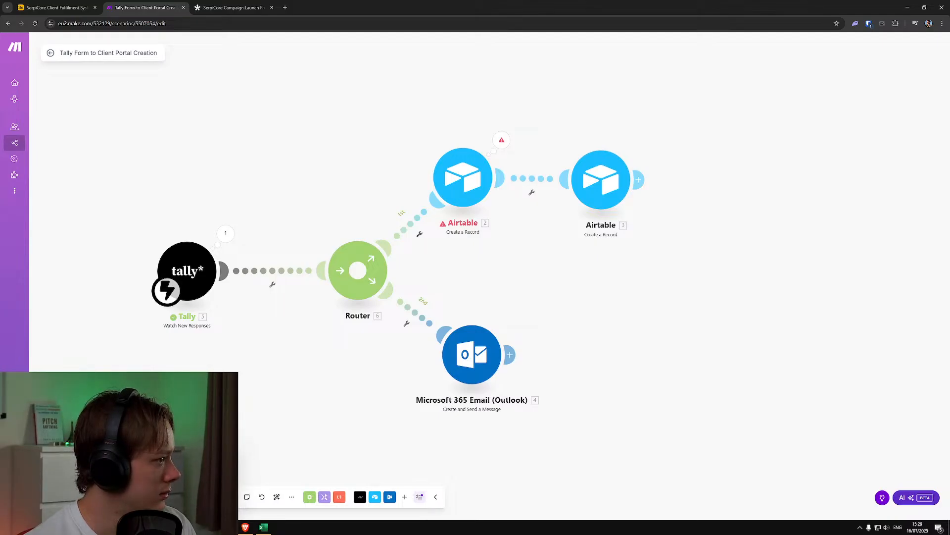
left_click(68, 497)
scroll(181, 364, "down", 1)
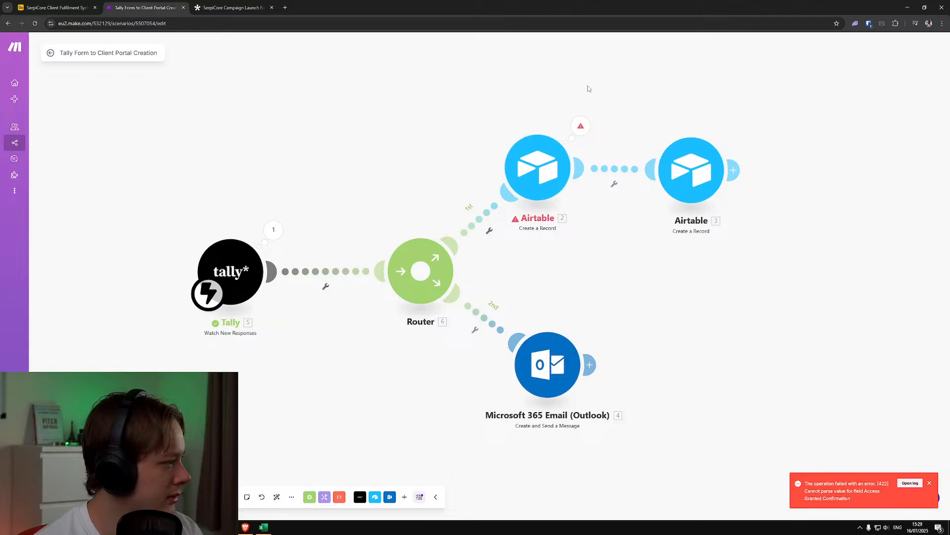
Inspect the first Airtable module's error details and the input record it tried to create
left_click(581, 126)
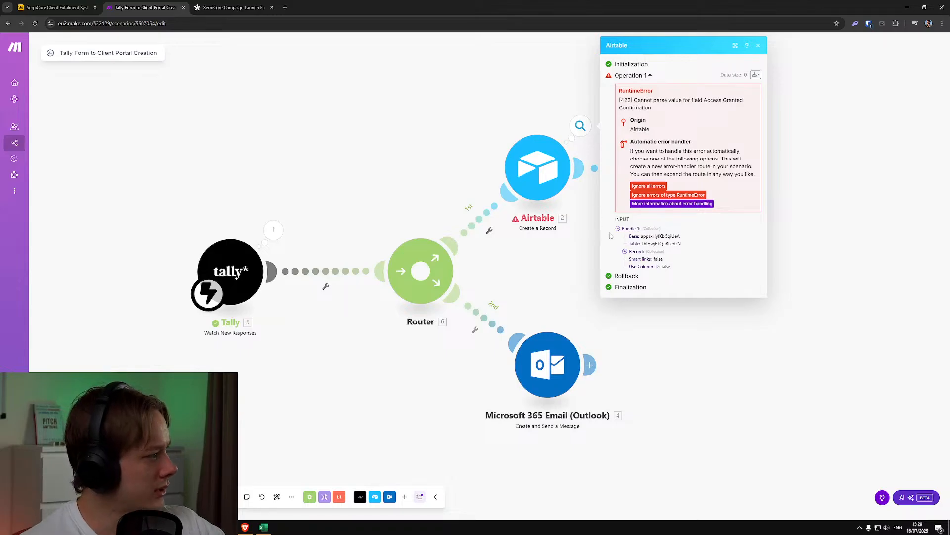
left_click(624, 252)
left_click(625, 251)
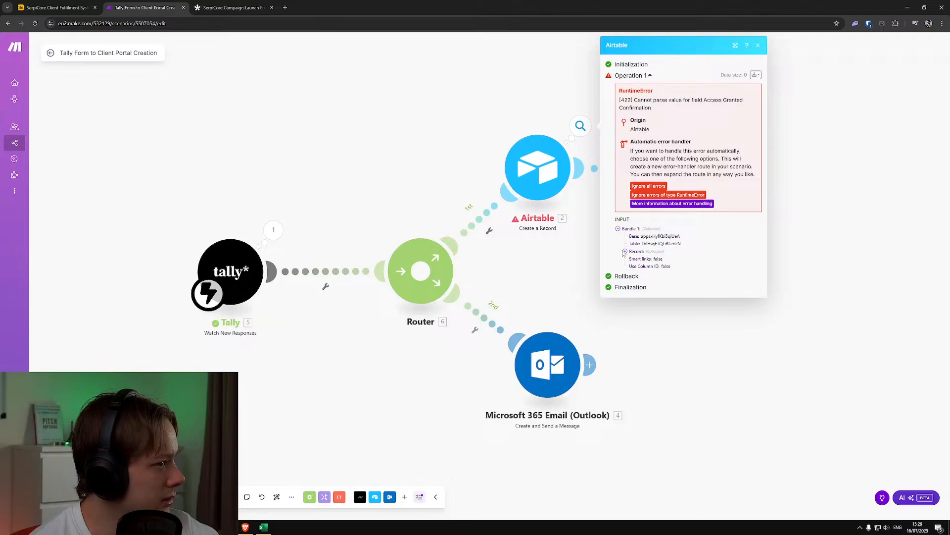
left_click(624, 251)
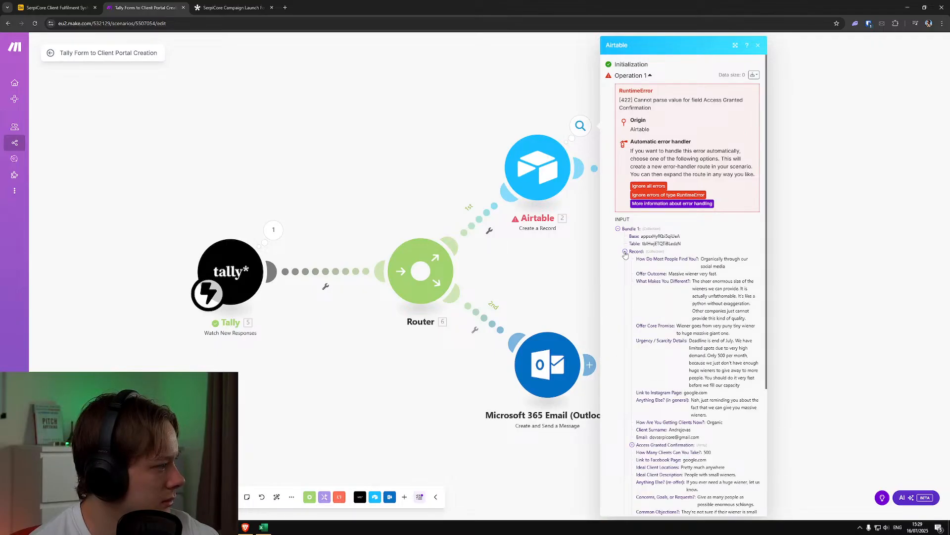
left_click(624, 251)
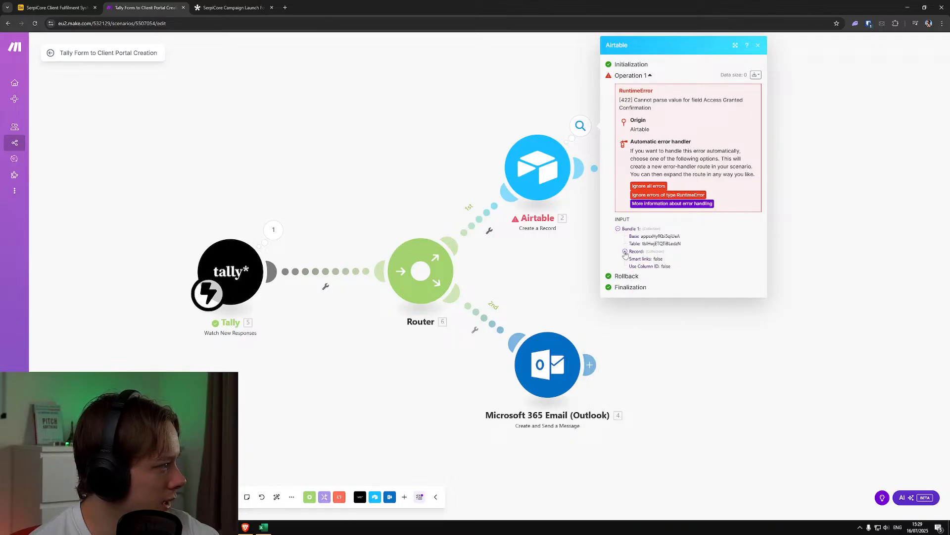
Switch to Airtable and check which options the Access Granted Confirmation field offers in the Onboarding Form Submissions table
left_click(69, 4)
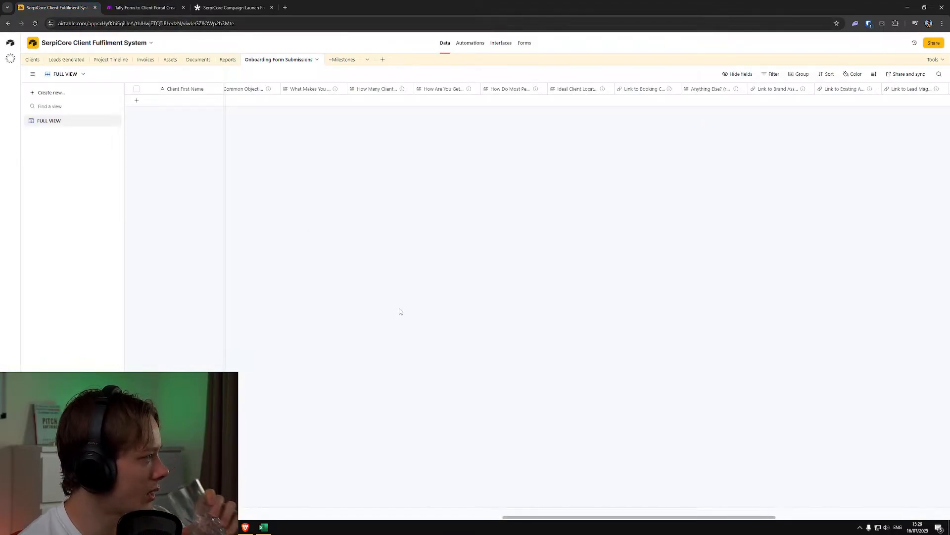
left_click_drag(530, 518, 775, 511)
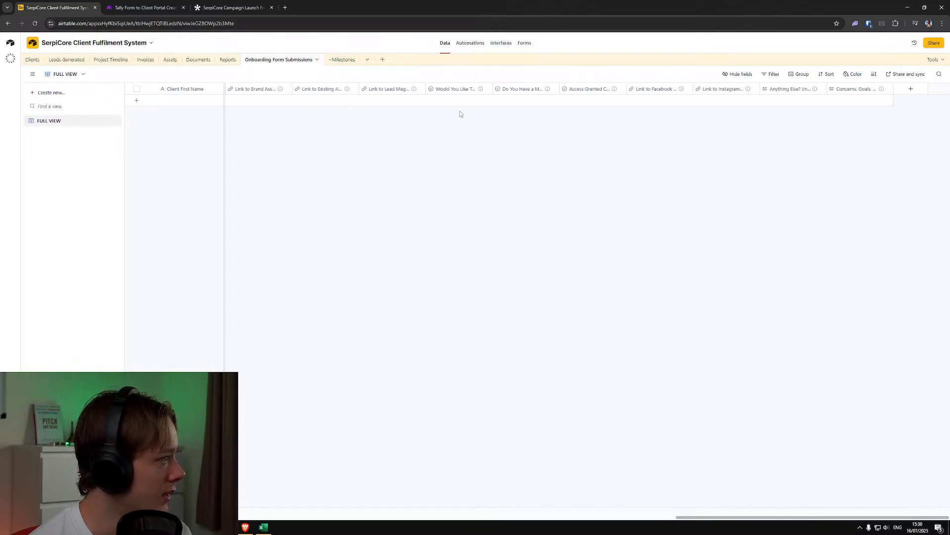
left_click_drag(683, 518, 636, 518)
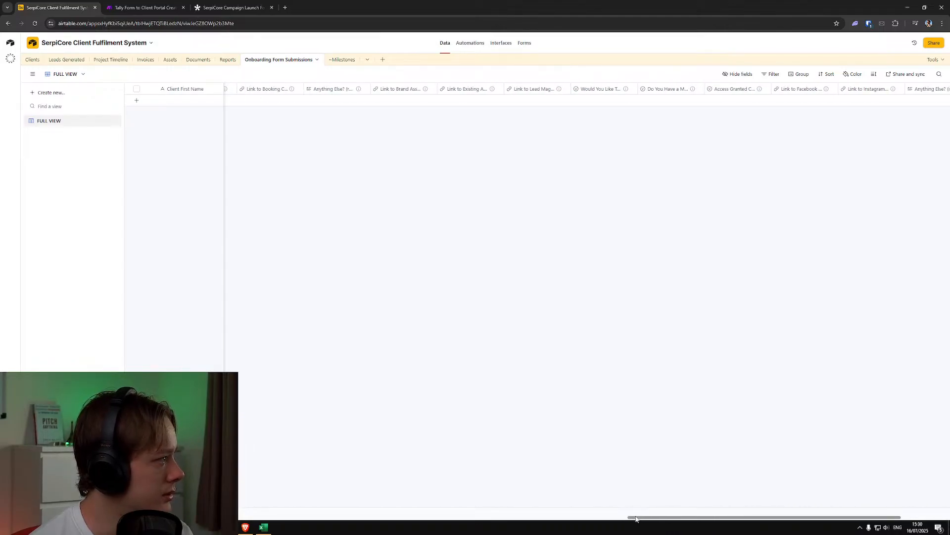
left_click_drag(637, 519, 674, 242)
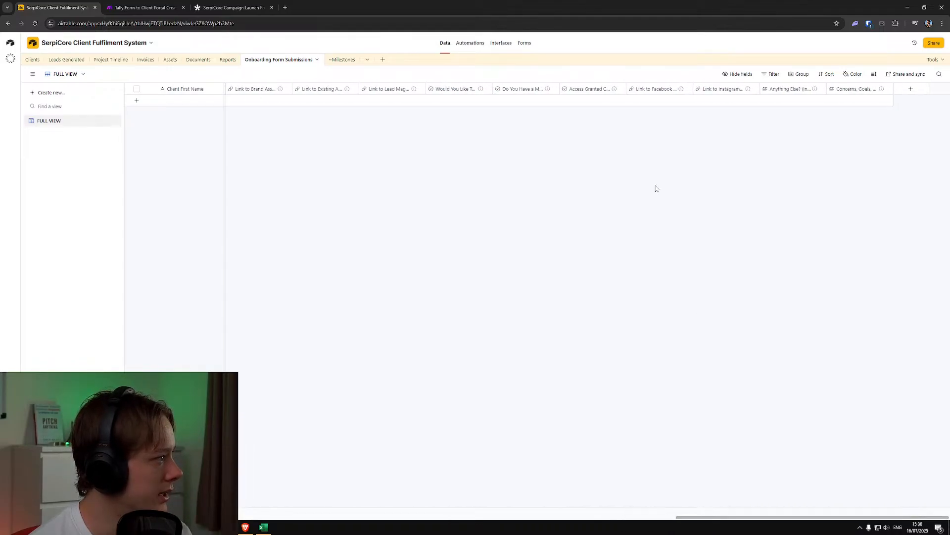
mouse_move(613, 91)
left_click(588, 100)
double_click(589, 103)
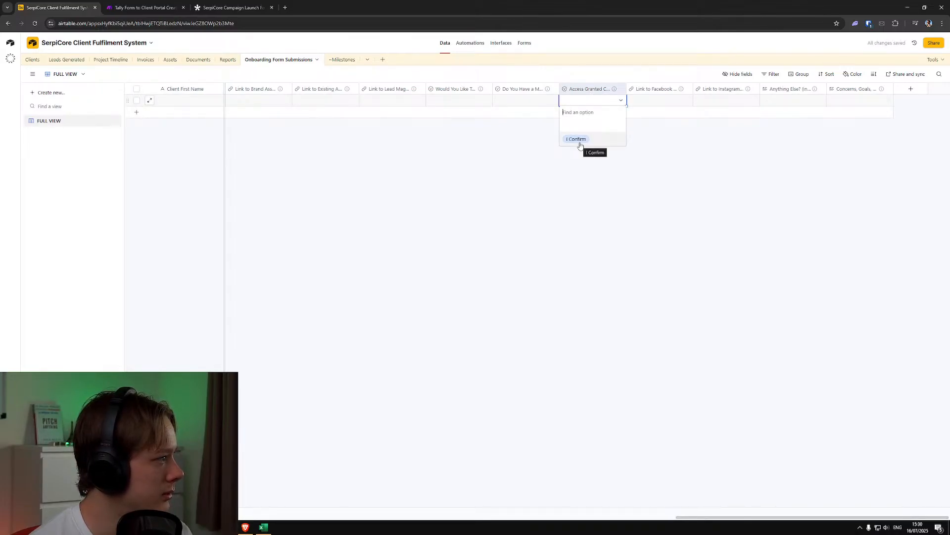
left_click(462, 161)
Return to Make and examine the Tally output's answer to the question confirming access to the Meta Business Portfolio
left_click(131, 6)
left_click(271, 226)
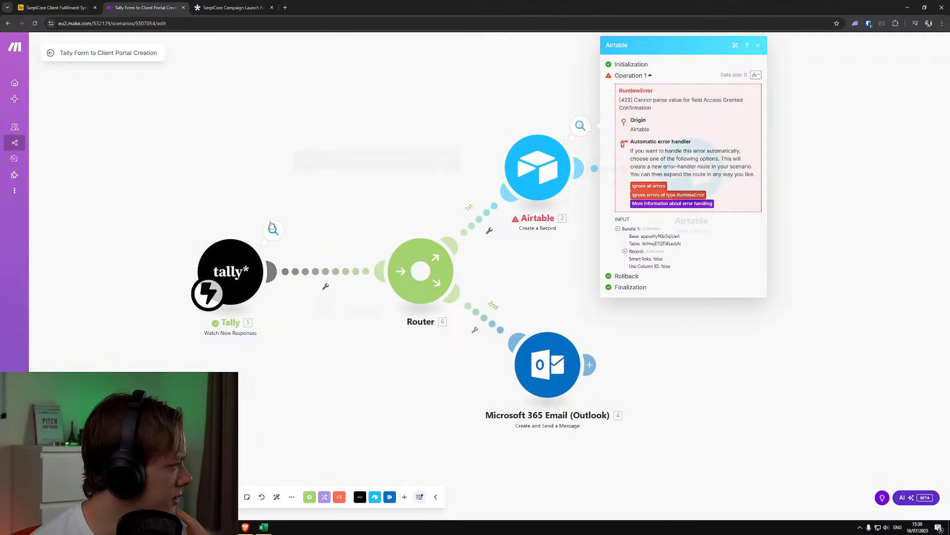
scroll(361, 307, "down", 4)
scroll(377, 315, "down", 1)
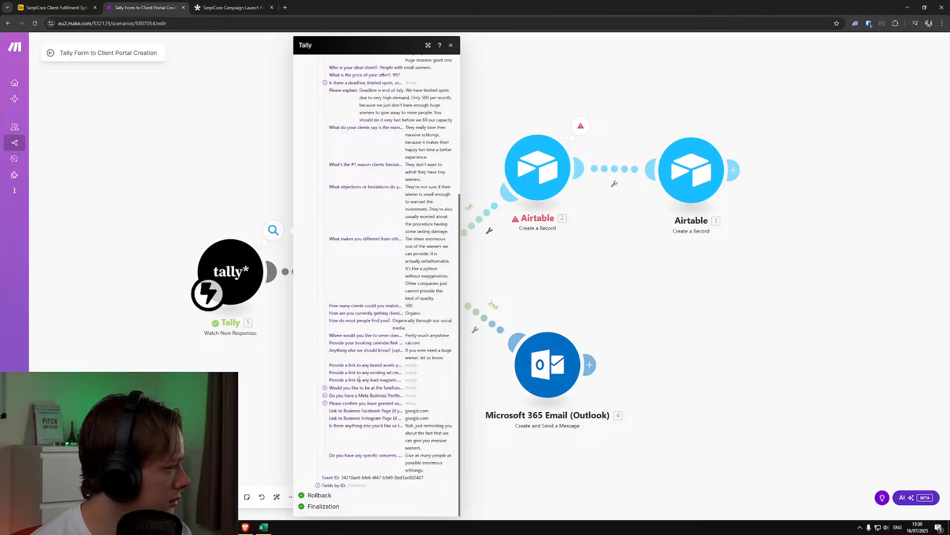
left_click(326, 403)
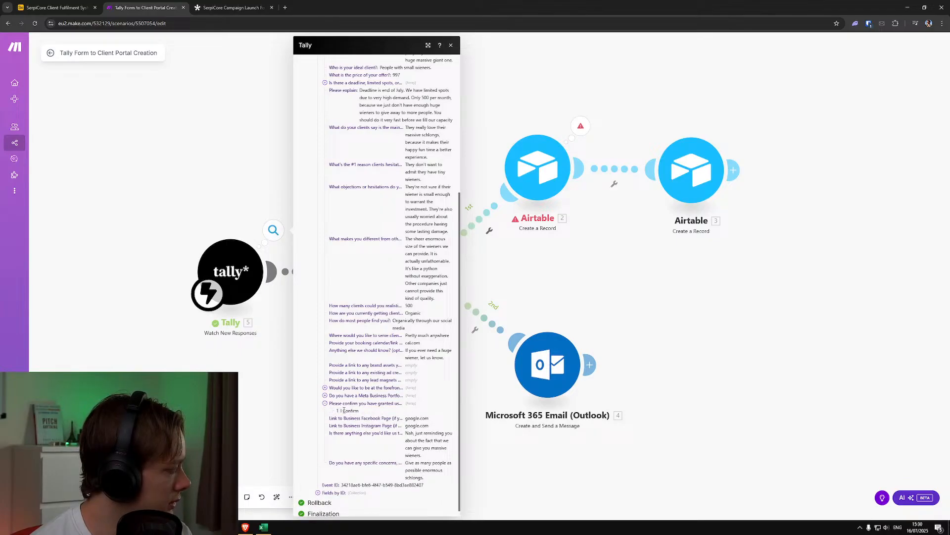
left_click(561, 304)
Open the first Airtable module's Access Granted Confirmation mapping and look through Tally's Fields items for the matching answer
left_click(545, 188)
scroll(654, 451, "down", 15)
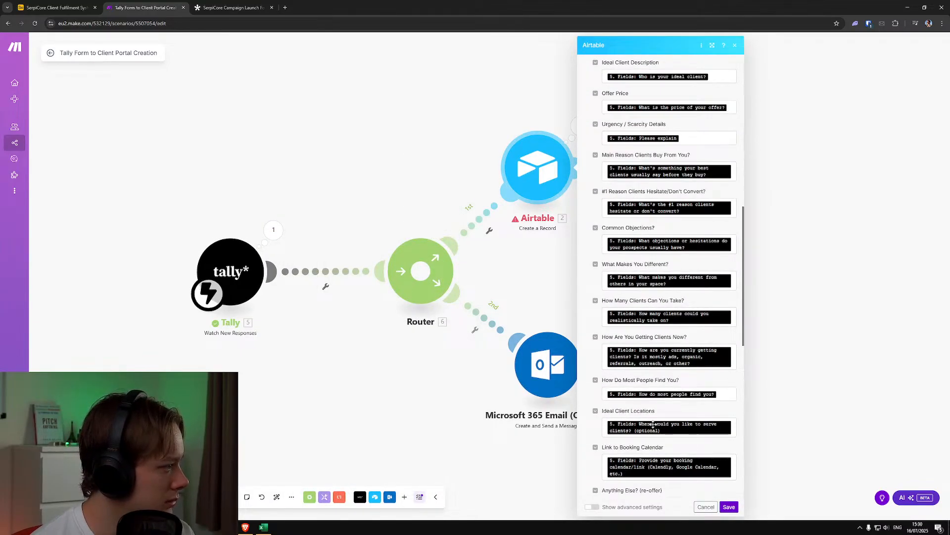
scroll(653, 416, "down", 2)
scroll(639, 322, "down", 3)
scroll(637, 308, "down", 3)
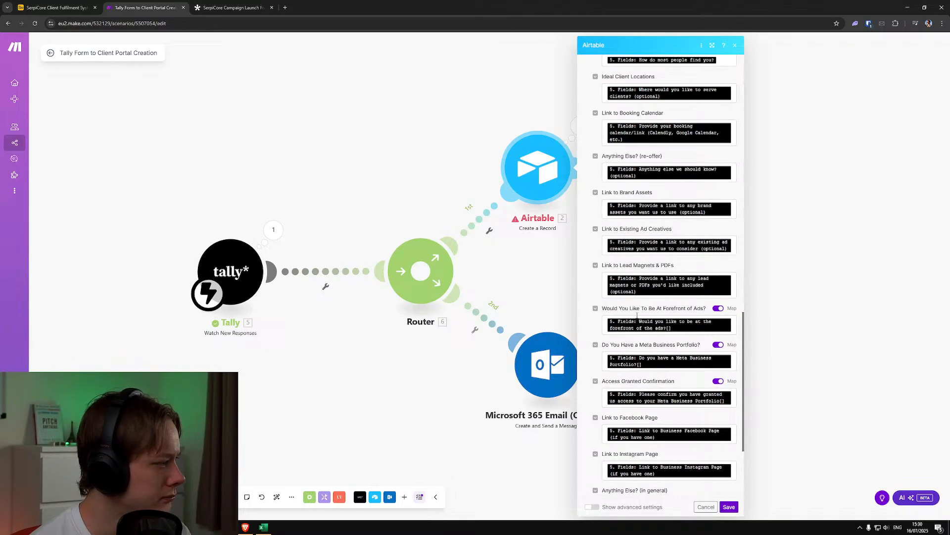
scroll(637, 316, "down", 2)
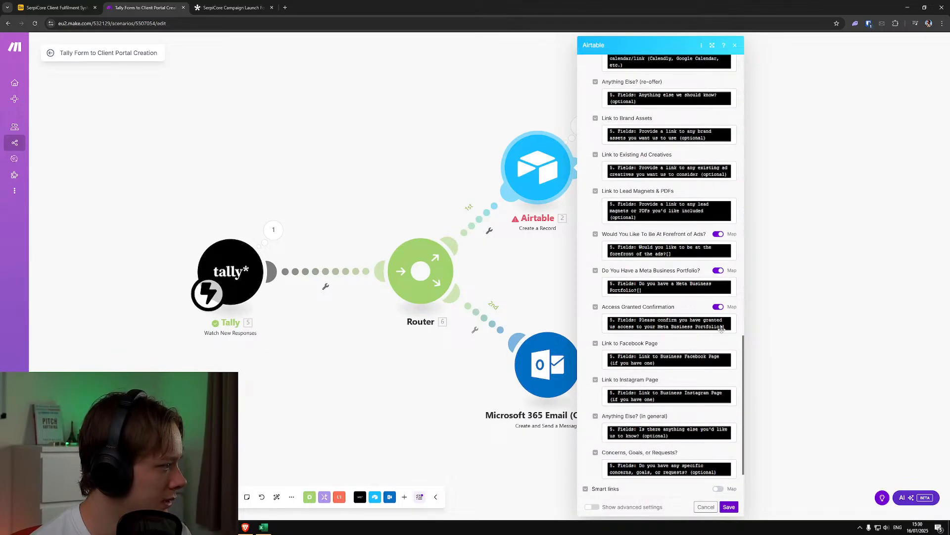
left_click(732, 326)
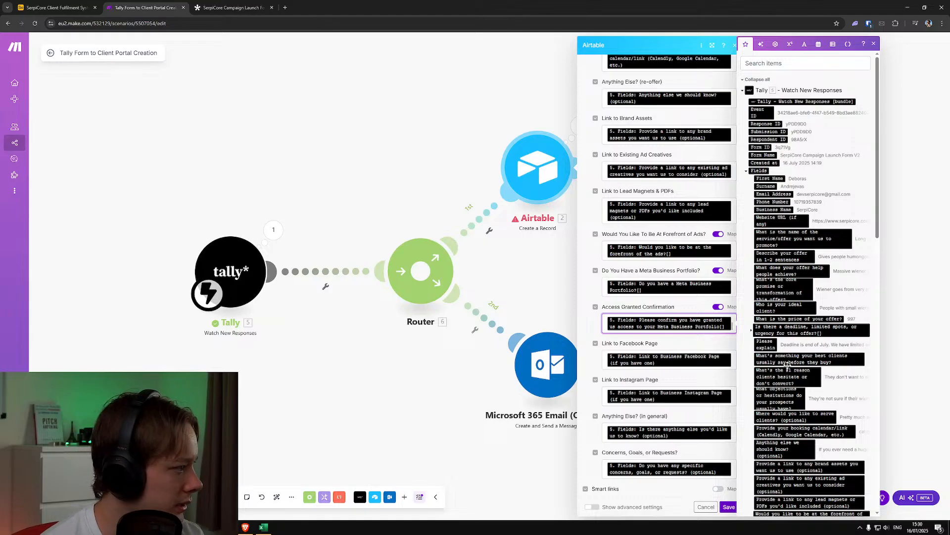
scroll(772, 357, "down", 8)
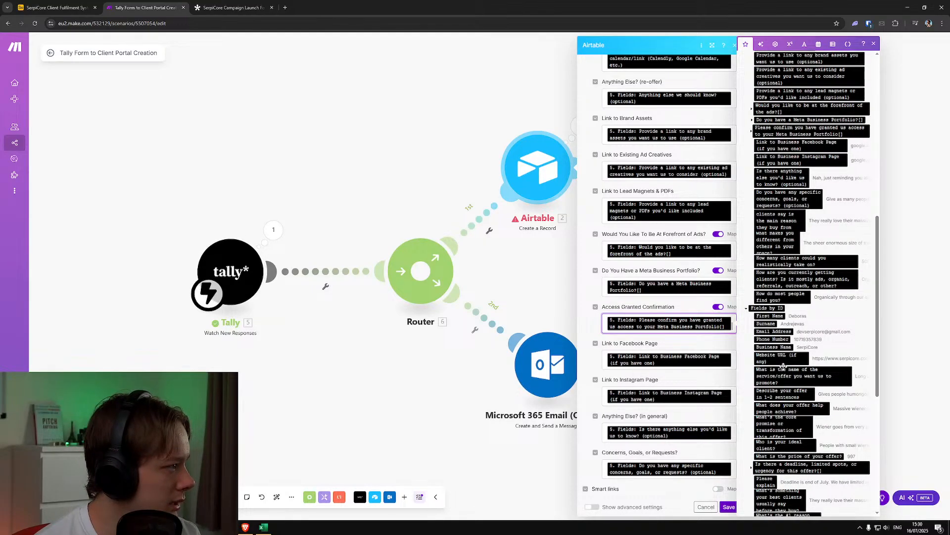
scroll(783, 367, "up", 2)
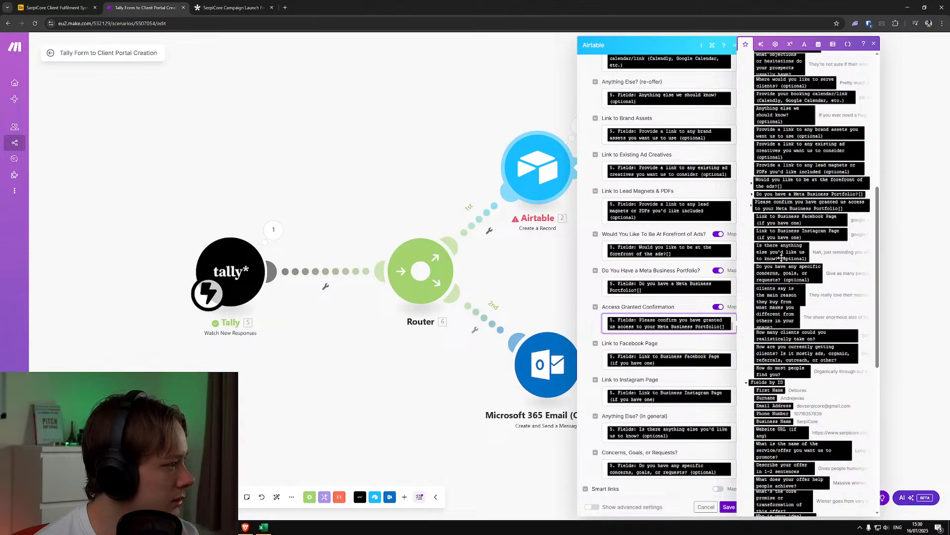
Switch to Airtable and delete the blank record from the Onboarding Form Submissions table
left_click(230, 8)
left_click(54, 8)
left_click(332, 100)
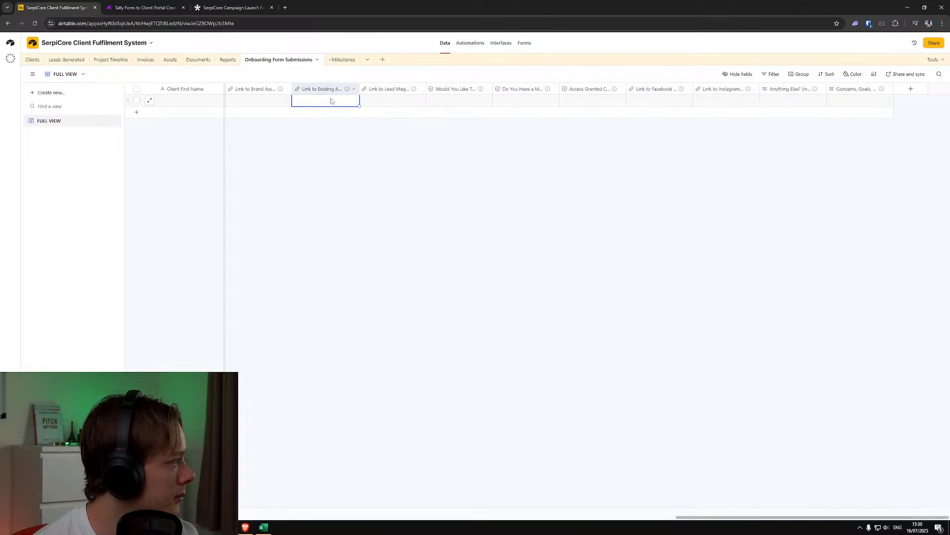
right_click(325, 104)
left_click(361, 230)
Back in Make, remap Access Granted Confirmation to item [1] of Tally's "Please confirm you have granted us access to your Meta Business Portfolio" array
left_click(225, 7)
left_click(156, 7)
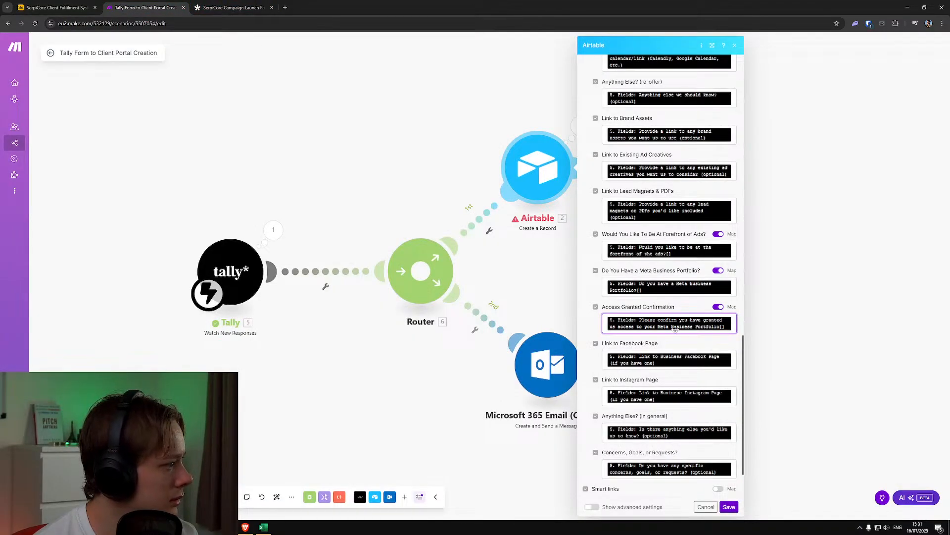
left_click(732, 326)
key("BackSpace")
scroll(808, 362, "down", 5)
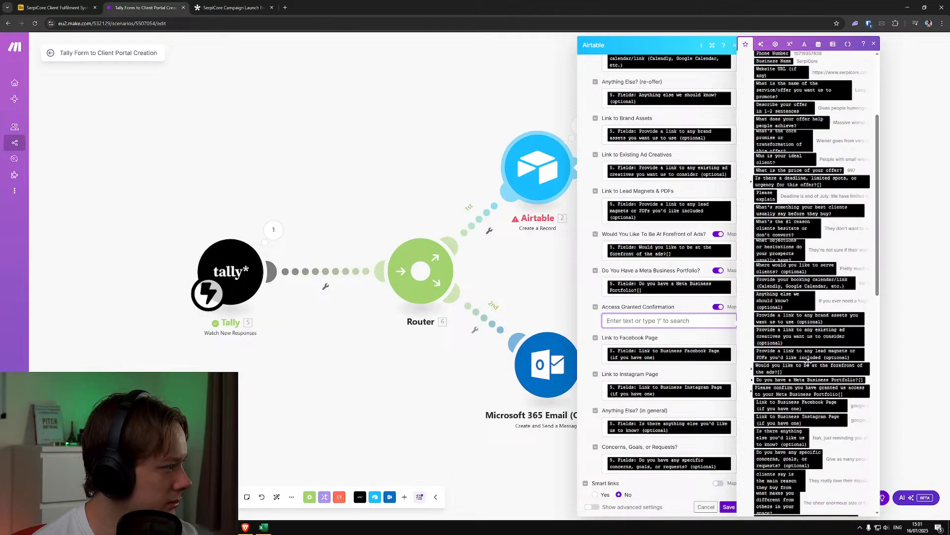
scroll(806, 364, "up", 3)
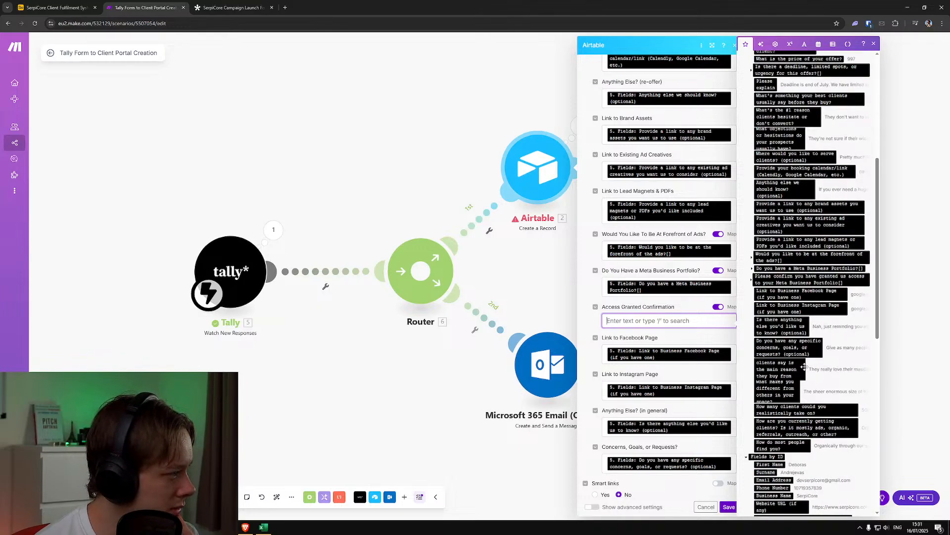
left_click(751, 281)
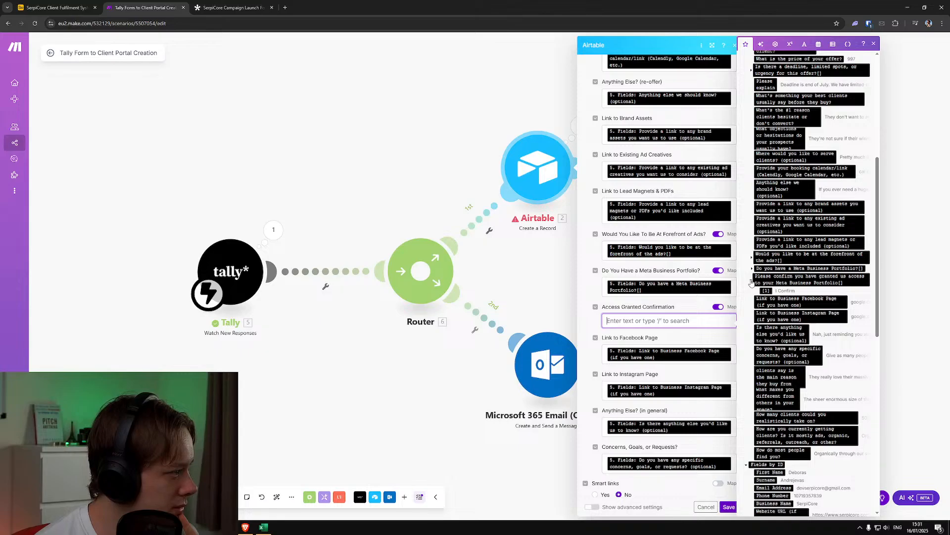
left_click(767, 290)
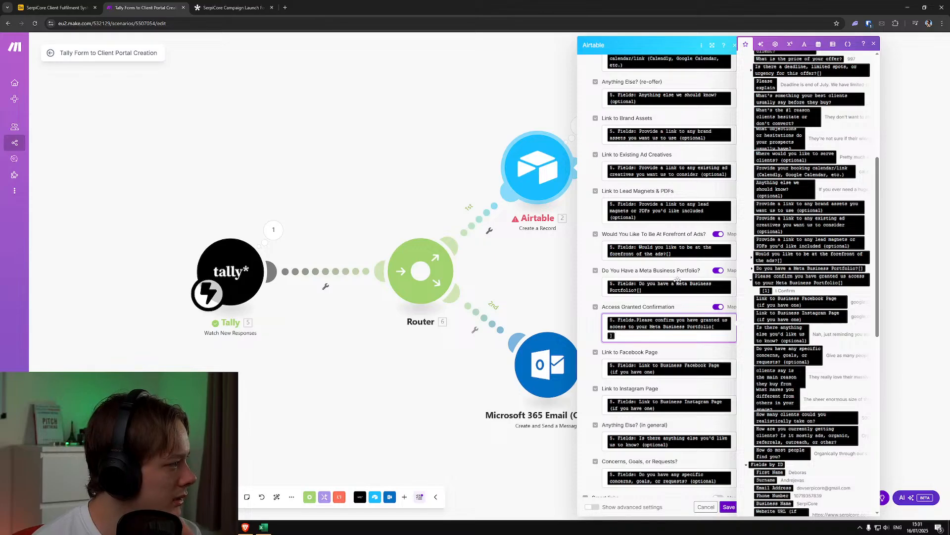
Remap "Do You Have a Meta Business Portfolio?" to item [1] of the matching Tally answer array
left_click(733, 289)
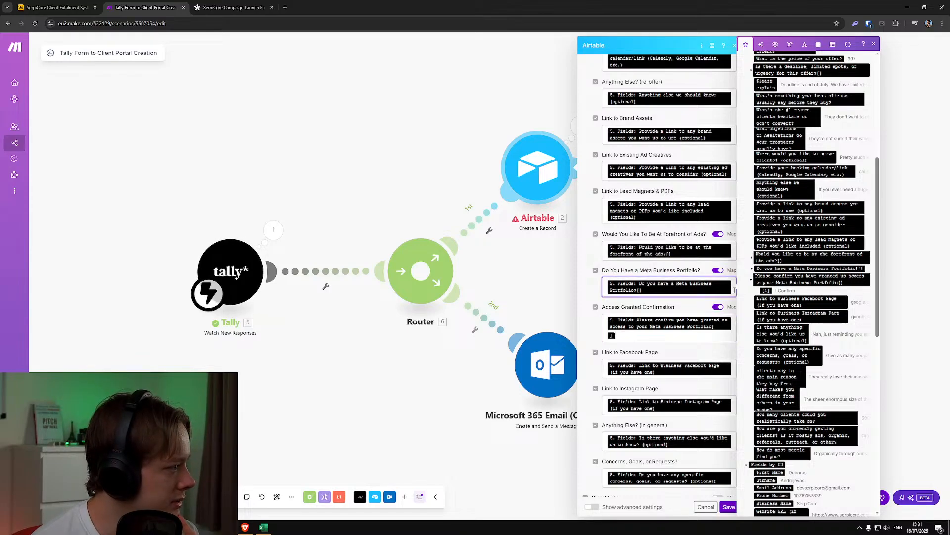
key("BackSpace")
left_click(753, 269)
left_click(766, 275)
Remap "Would You Like To Be At Forefront of Ads?" to item [1] of Tally's "Would you like to be at the forefront of the ads?" array
scroll(726, 291, "up", 1)
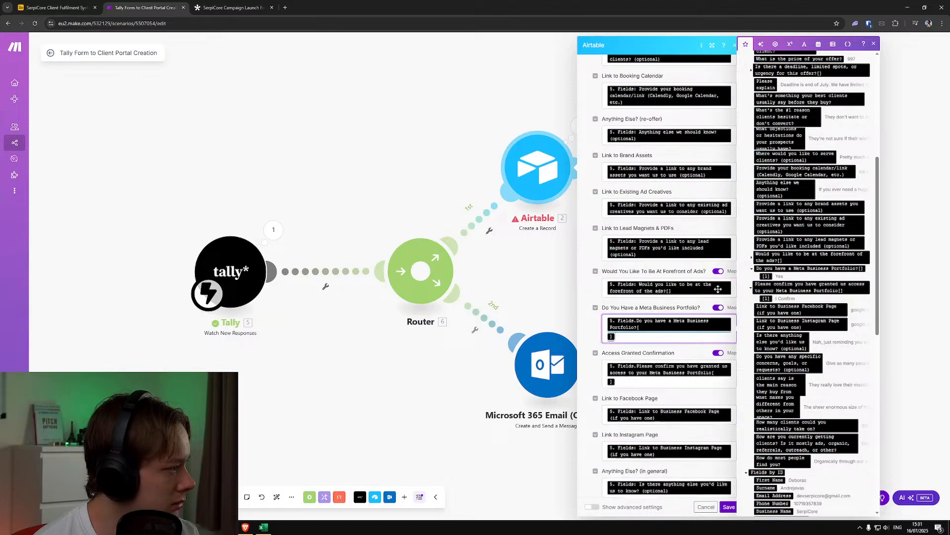
left_click(734, 293)
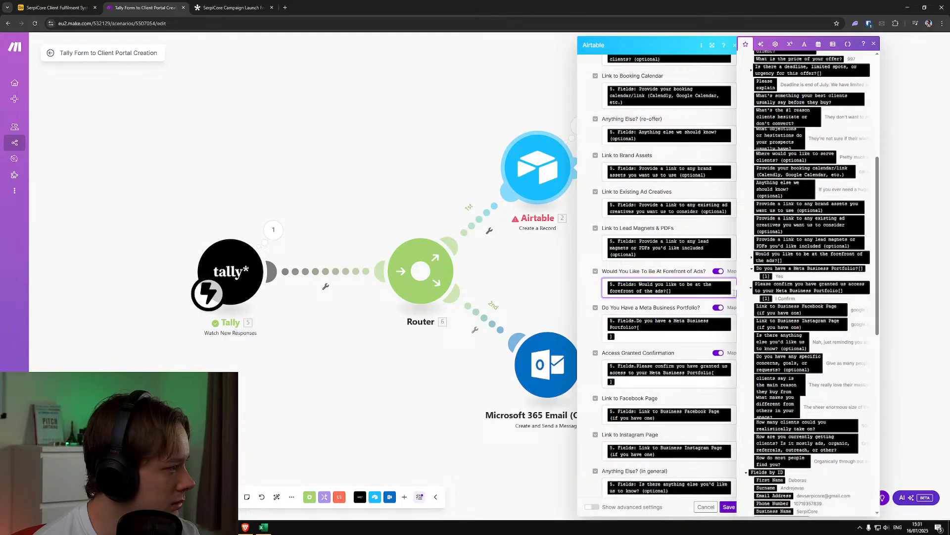
left_click(752, 257)
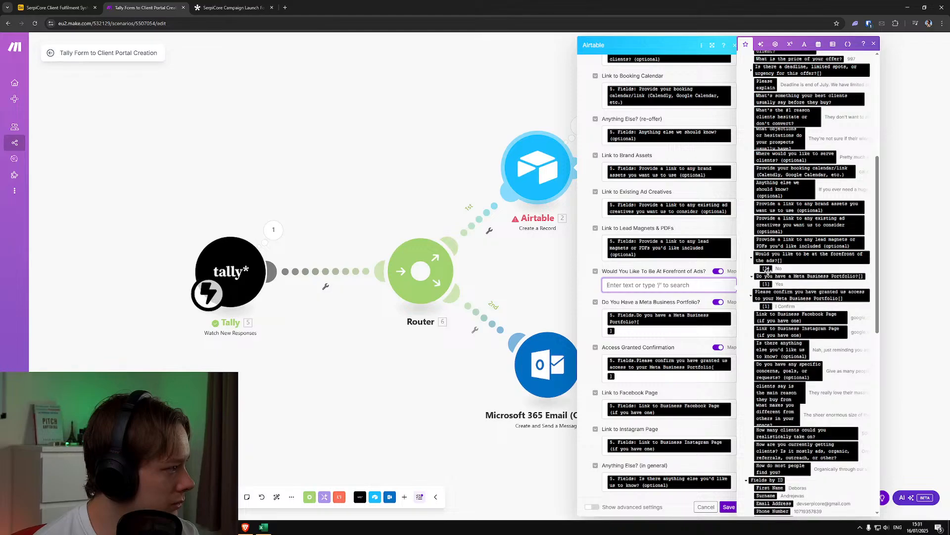
left_click(766, 268)
Check the first Airtable module's remaining mappings against Tally's Fields items, including the deadline and urgency question, and save the module
scroll(698, 292, "up", 1)
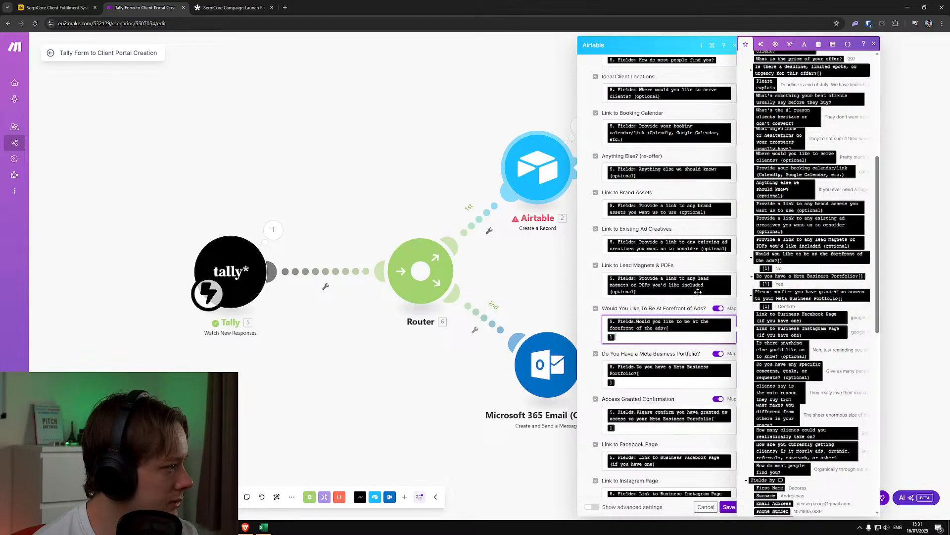
scroll(806, 316, "up", 5)
scroll(691, 328, "up", 4)
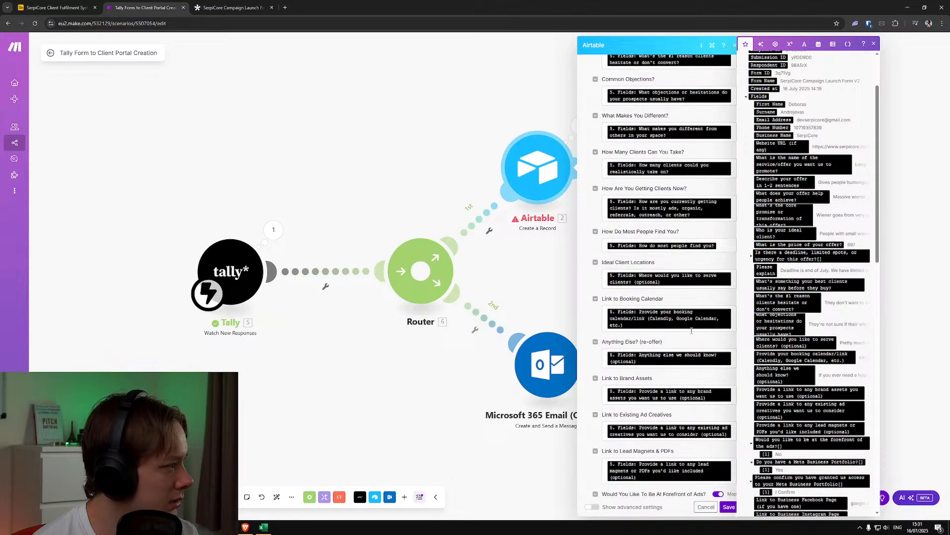
scroll(692, 329, "up", 2)
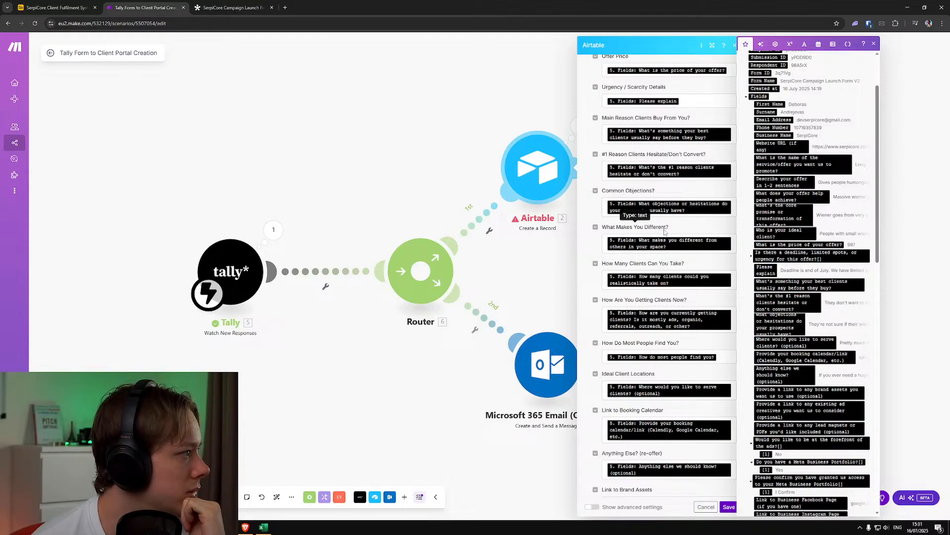
scroll(664, 236, "up", 3)
scroll(668, 237, "up", 10)
scroll(672, 242, "down", 5)
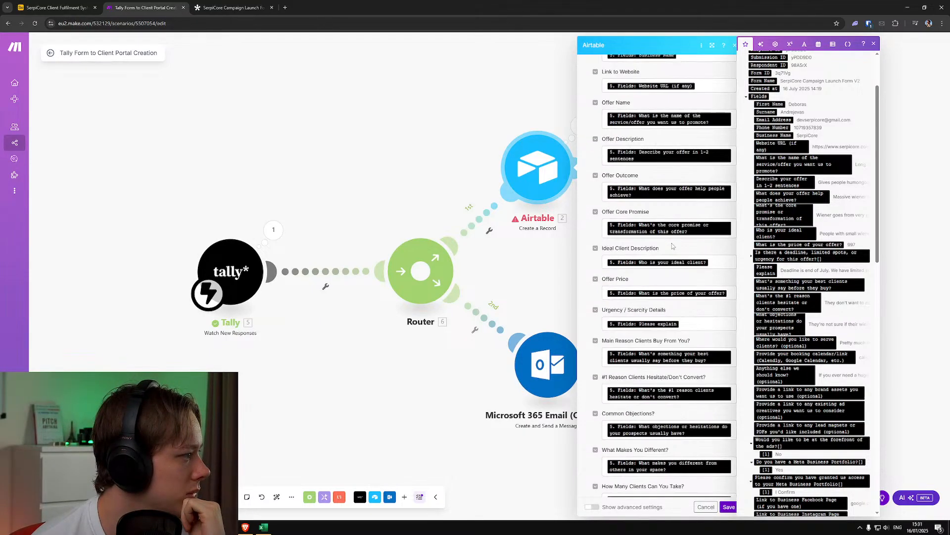
scroll(672, 242, "down", 5)
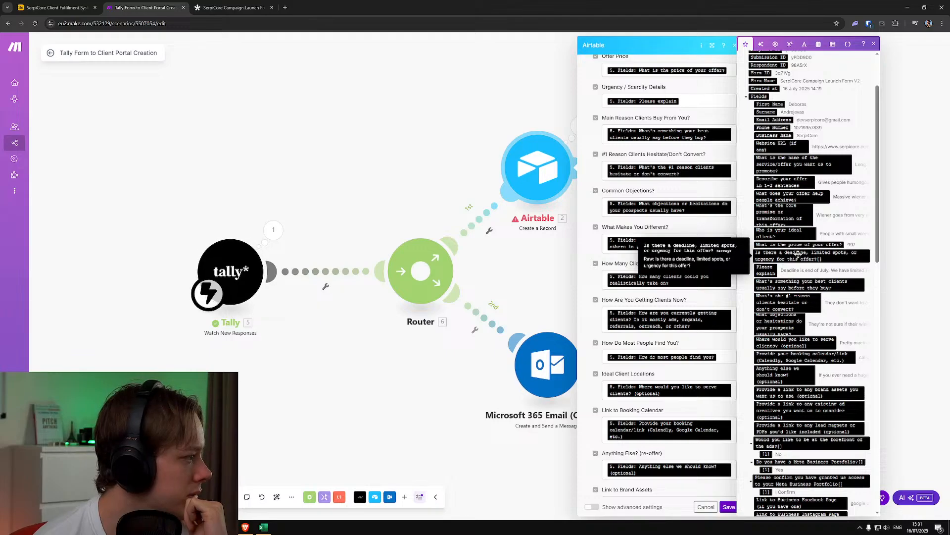
scroll(667, 297, "down", 8)
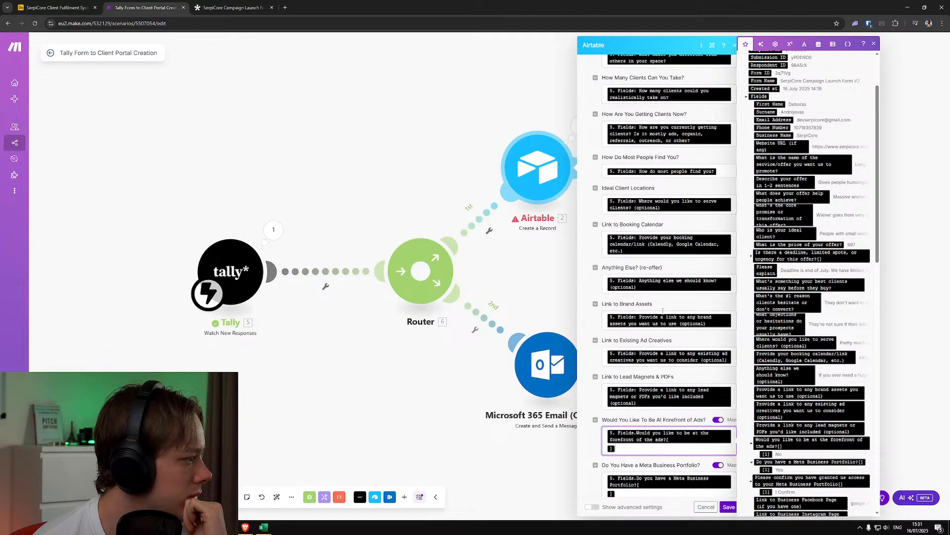
scroll(663, 313, "up", 8)
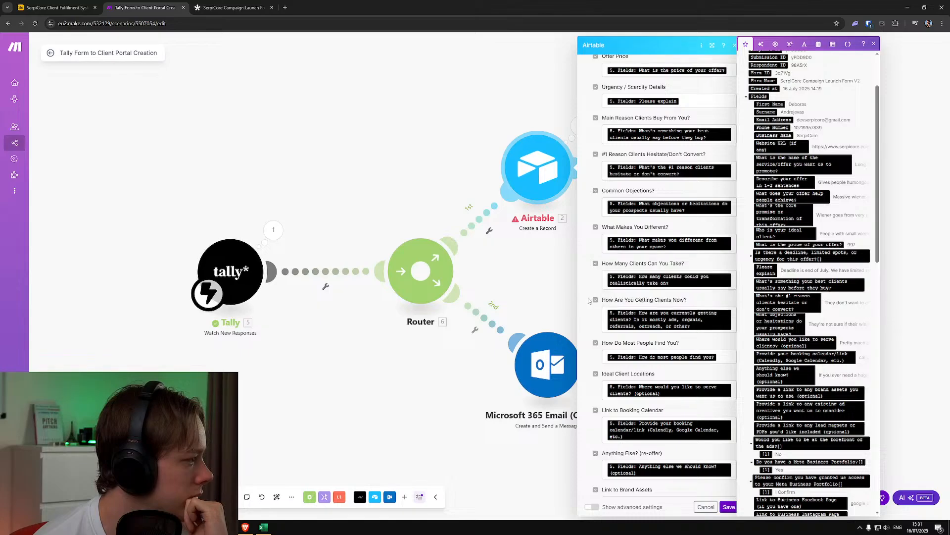
scroll(589, 300, "up", 3)
scroll(726, 271, "up", 3)
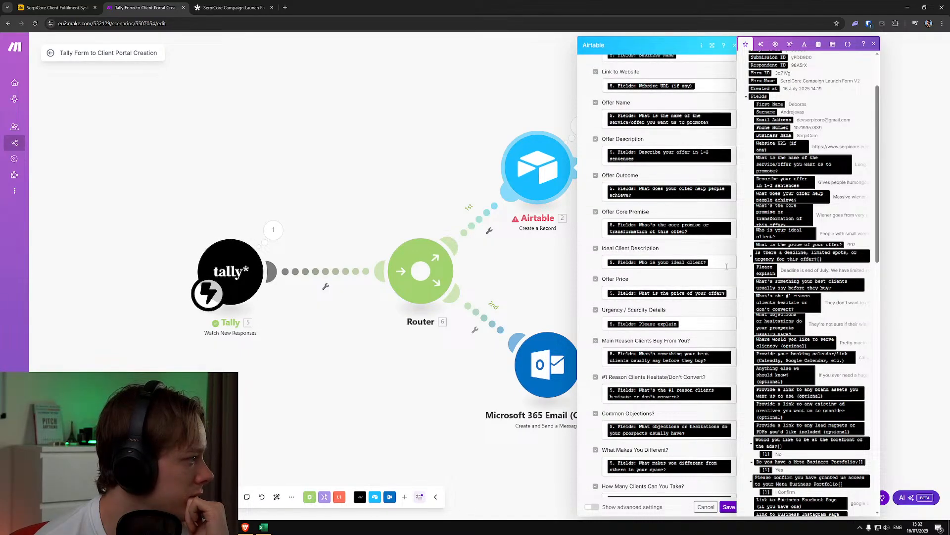
left_click(726, 266)
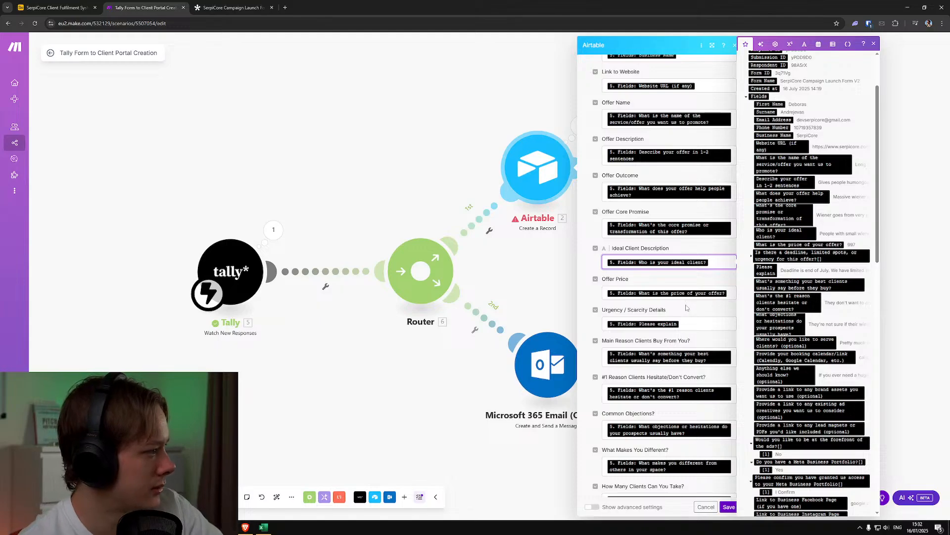
scroll(781, 332, "down", 3)
scroll(781, 333, "up", 6)
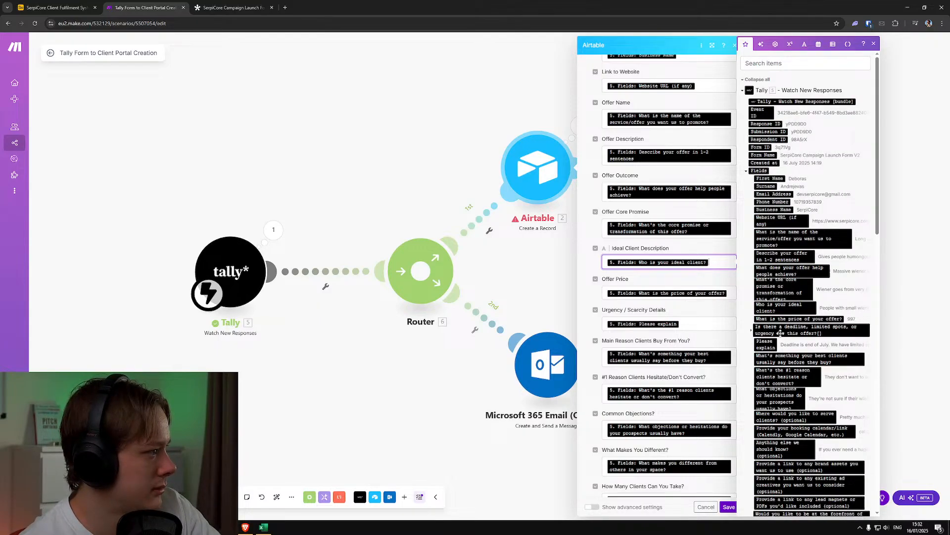
scroll(780, 333, "down", 11)
scroll(781, 331, "up", 3)
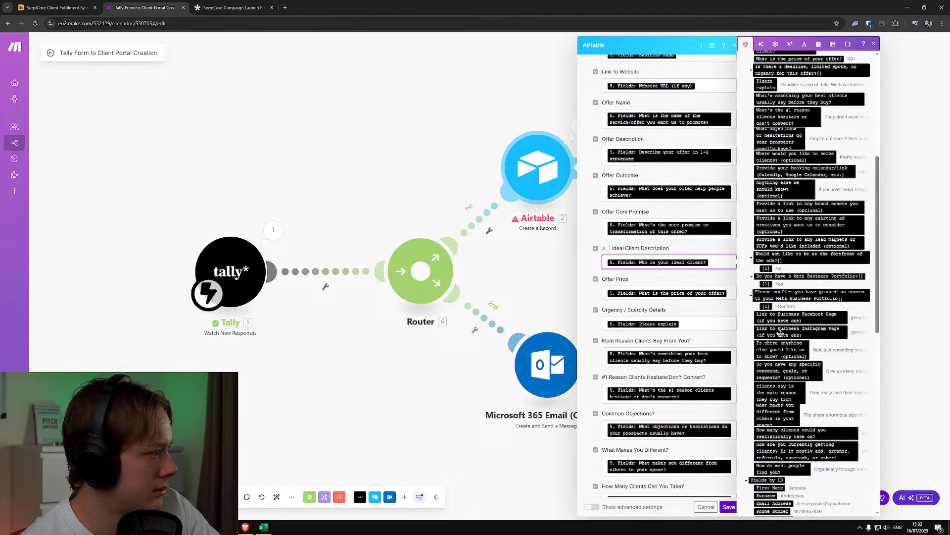
scroll(664, 346, "down", 3)
left_click(731, 508)
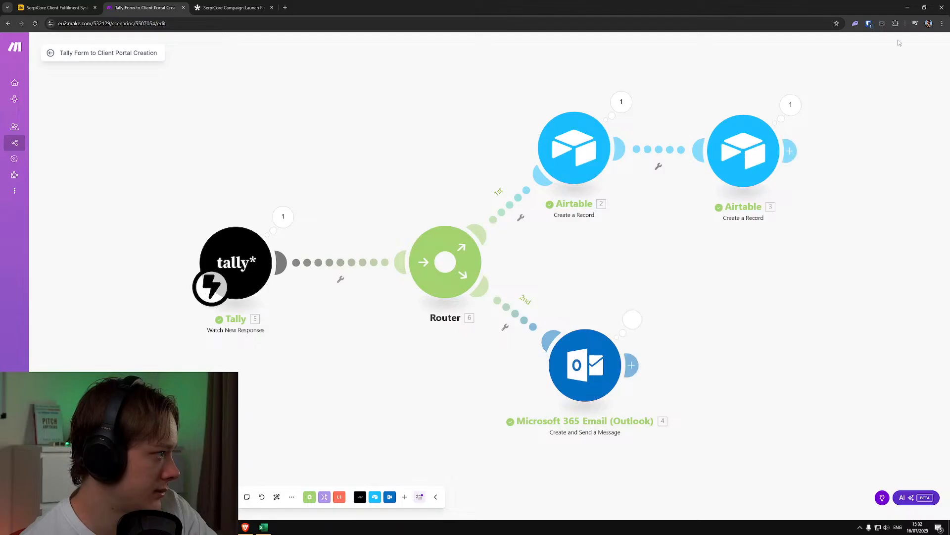
Inspect the second Airtable module's run output, point the module to the SerpiCore Client Fulfilment System base's Clients table, and save it
left_click(791, 104)
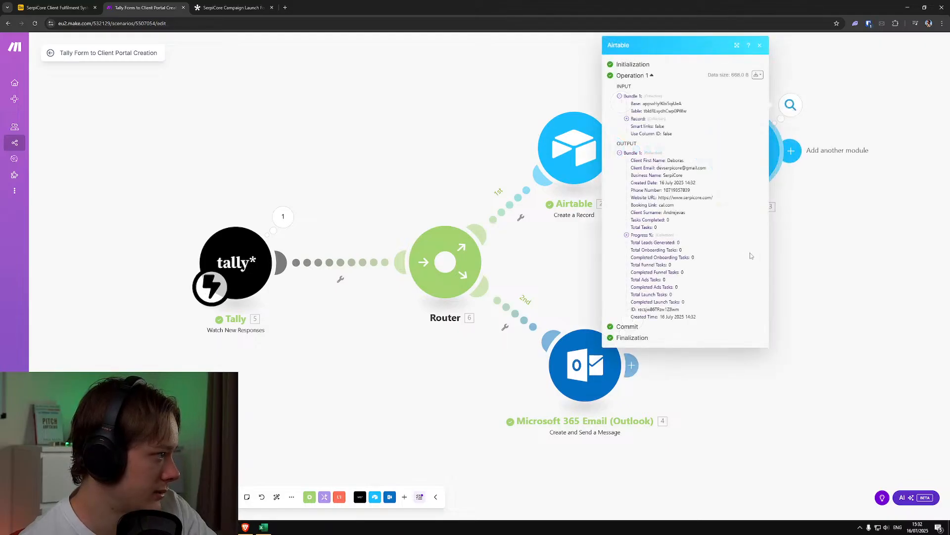
left_click(821, 248)
left_click(752, 173)
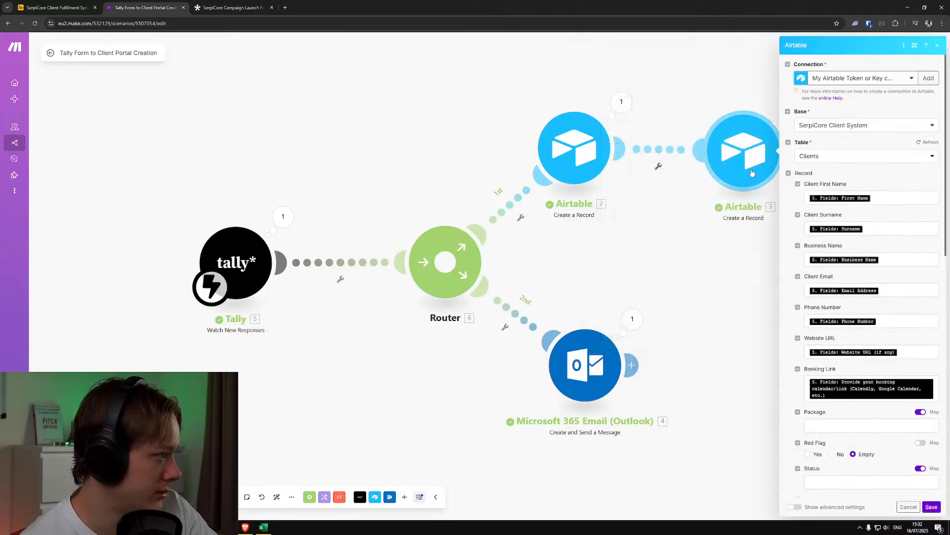
left_click(846, 126)
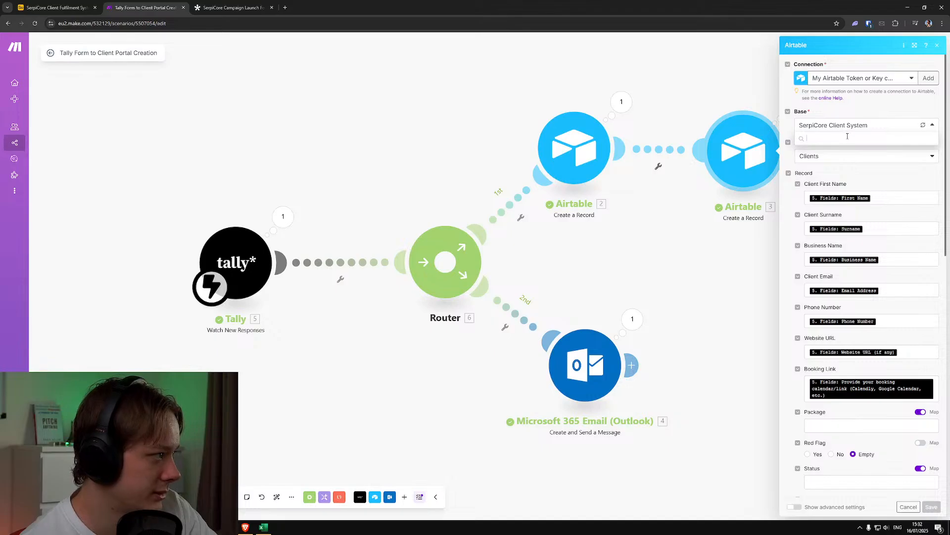
left_click(846, 141)
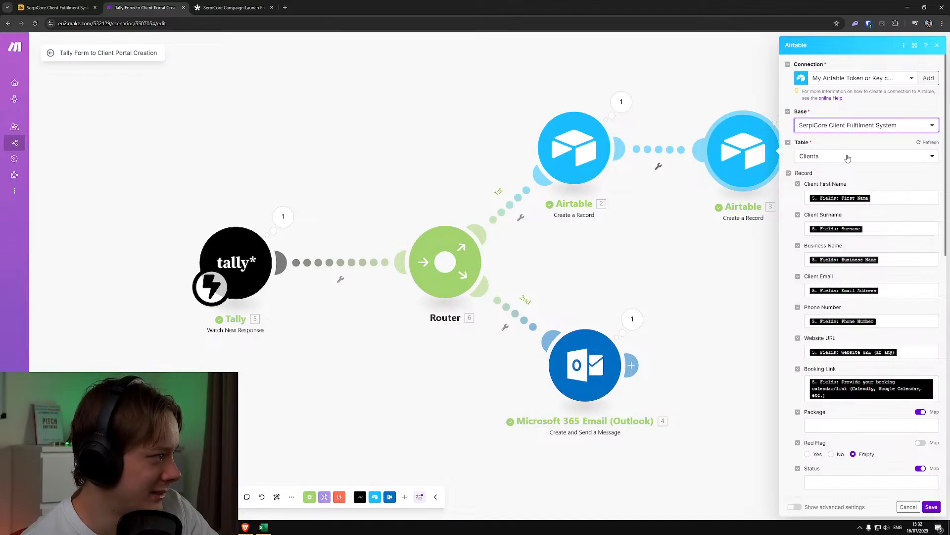
left_click(848, 157)
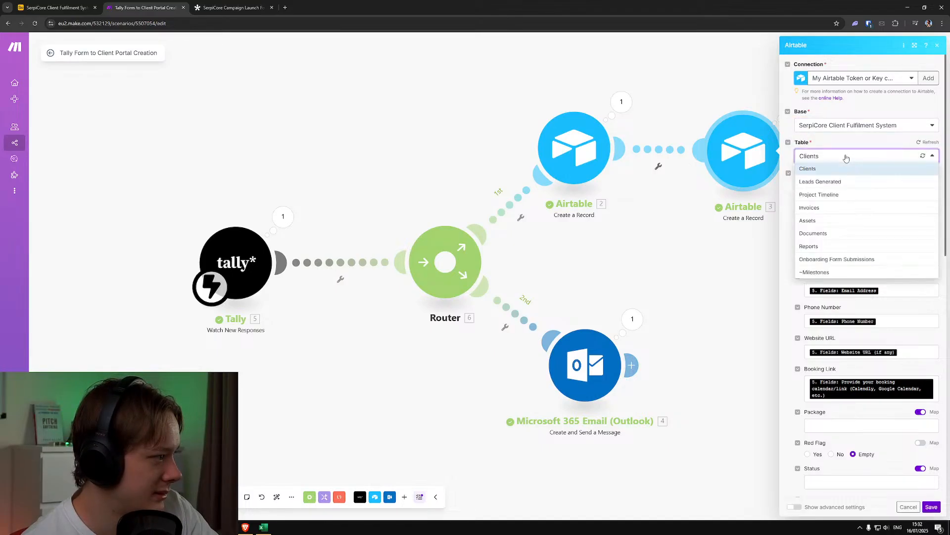
left_click(843, 168)
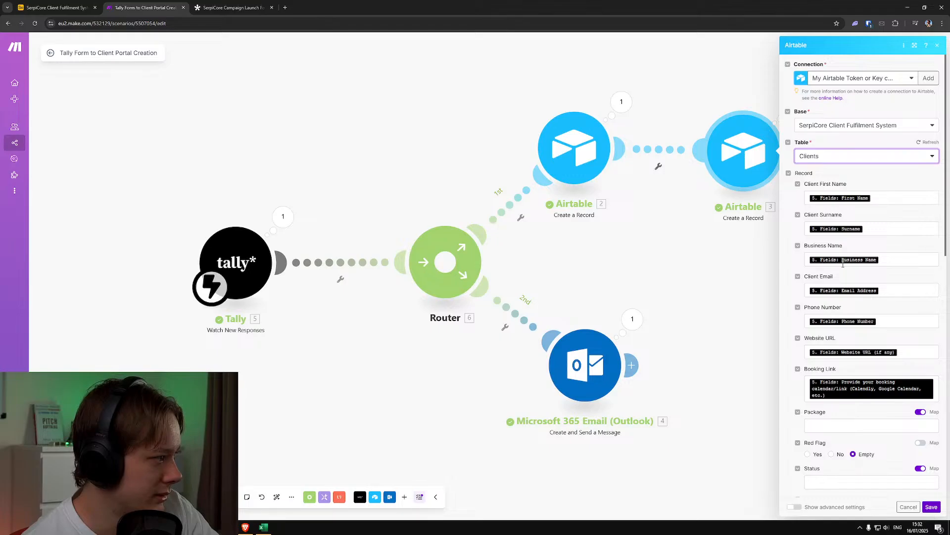
scroll(843, 265, "down", 2)
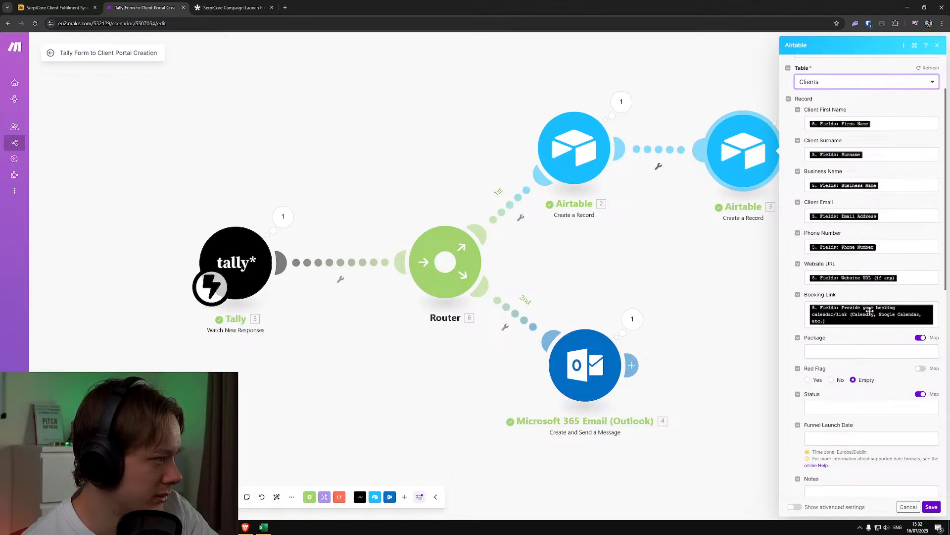
scroll(869, 317, "down", 5)
scroll(868, 332, "down", 5)
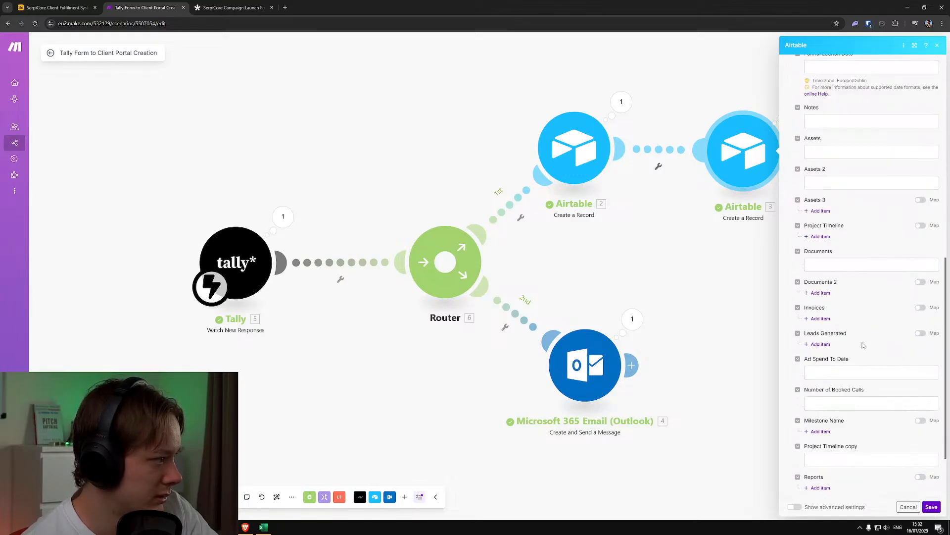
left_click(931, 507)
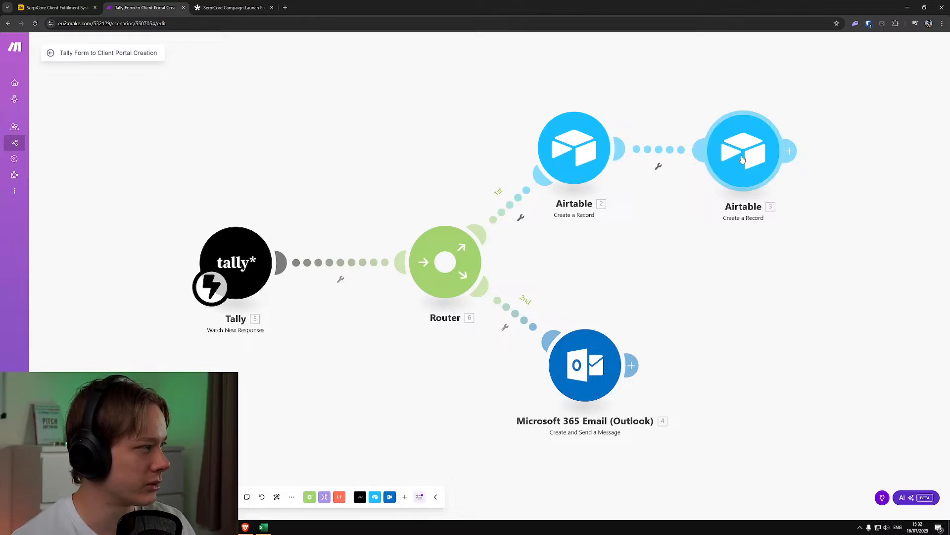
Switch to Airtable and check the ad forefront, Meta Business Portfolio and Access Granted Confirmation answers in the Onboarding Form Submissions record
left_click(42, 5)
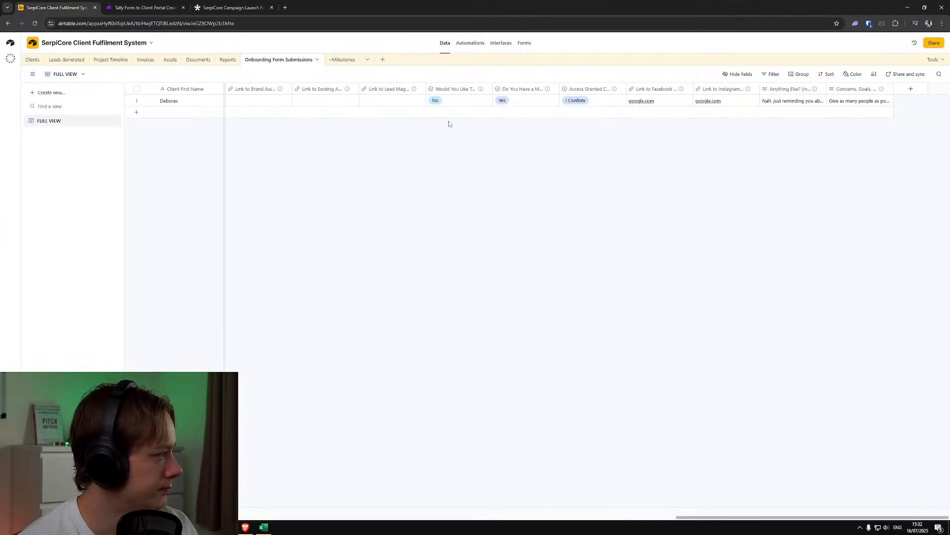
left_click(459, 101)
left_click(460, 102)
left_click(511, 103)
left_click(515, 102)
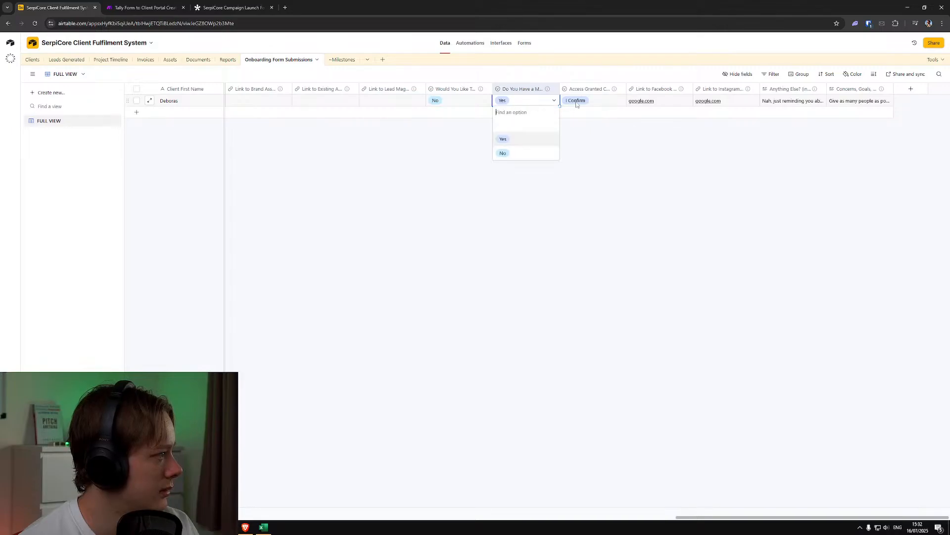
double_click(577, 102)
left_click(492, 294)
Look through the same record's earlier columns for missing answers, examining "Main Reason Clients Buy From You?"
left_click_drag(731, 517, 348, 518)
left_click_drag(218, 518, 458, 533)
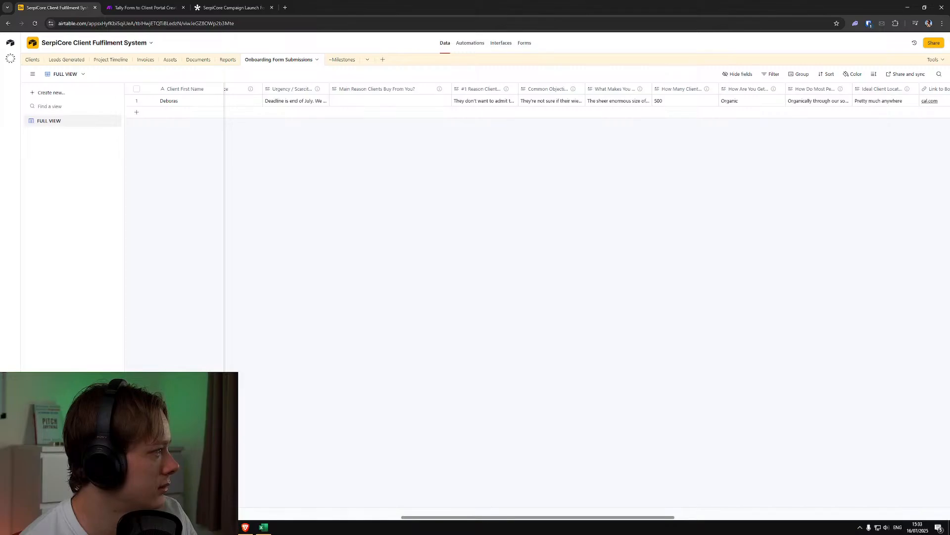
left_click(360, 100)
left_click(359, 209)
Back in Make, remap the first Airtable module's "Main Reason Clients Buy From You?" to Tally's "What do your clients say is the main reason they buy from you?"
left_click(120, 6)
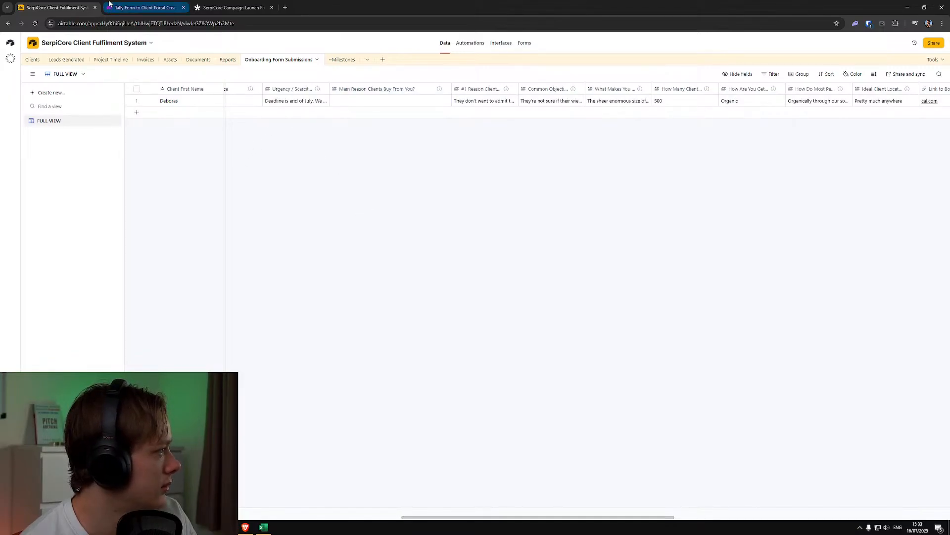
left_click(563, 143)
scroll(675, 396, "down", 4)
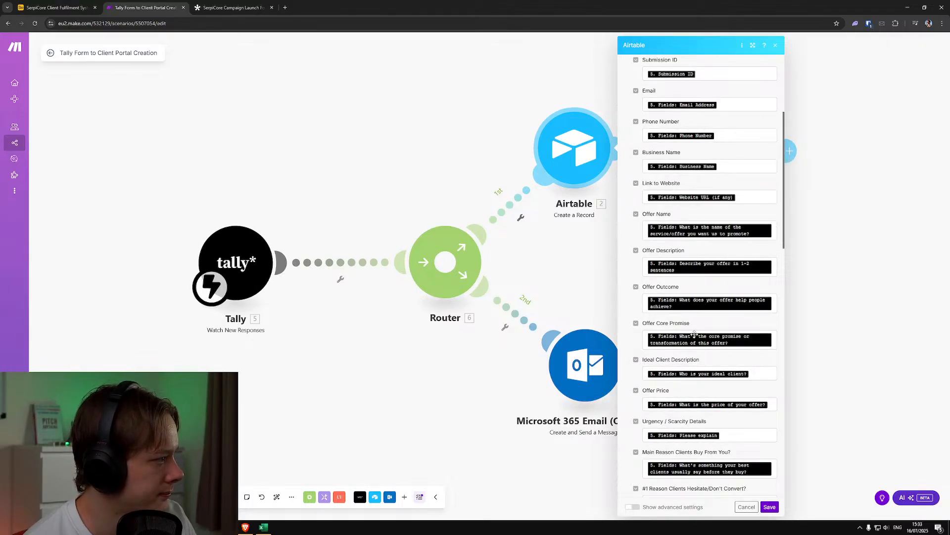
scroll(696, 342, "down", 2)
scroll(752, 339, "down", 3)
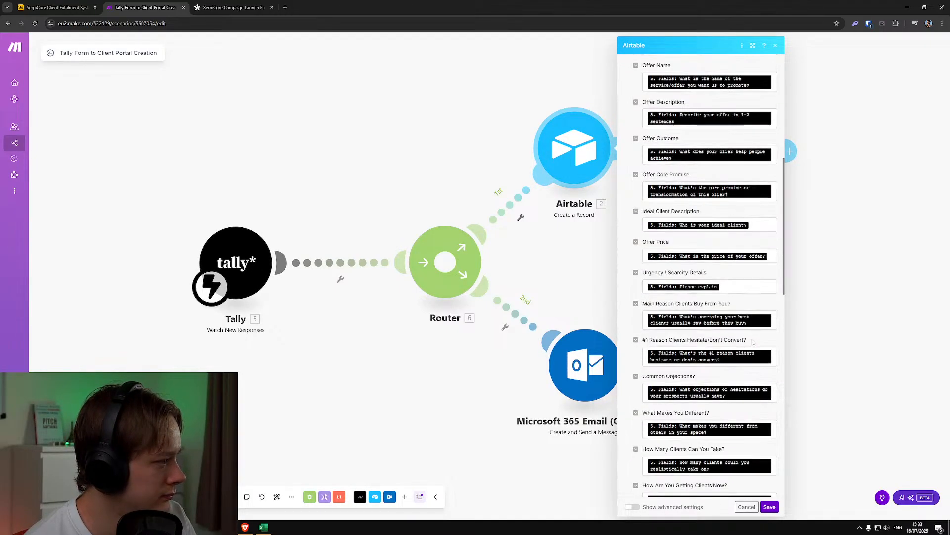
left_click(773, 288)
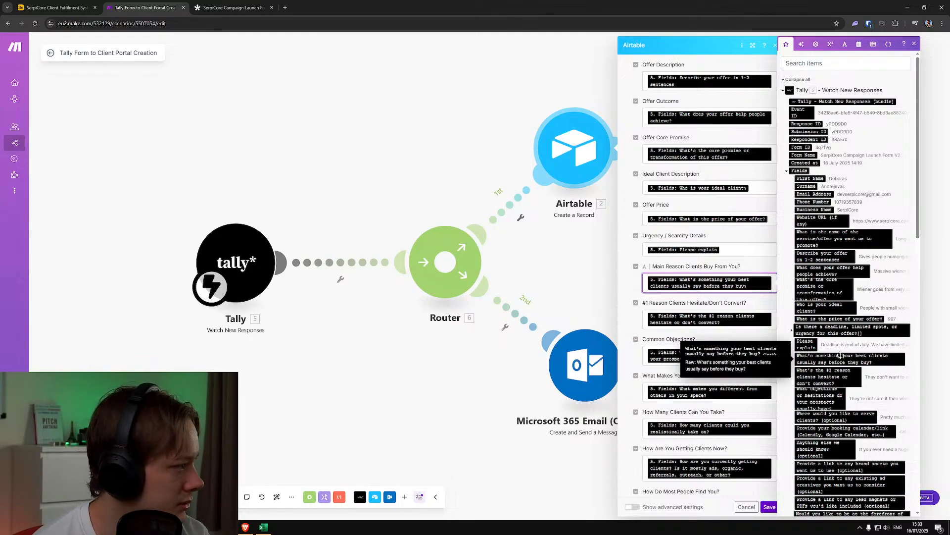
scroll(847, 352, "down", 4)
scroll(853, 352, "down", 3)
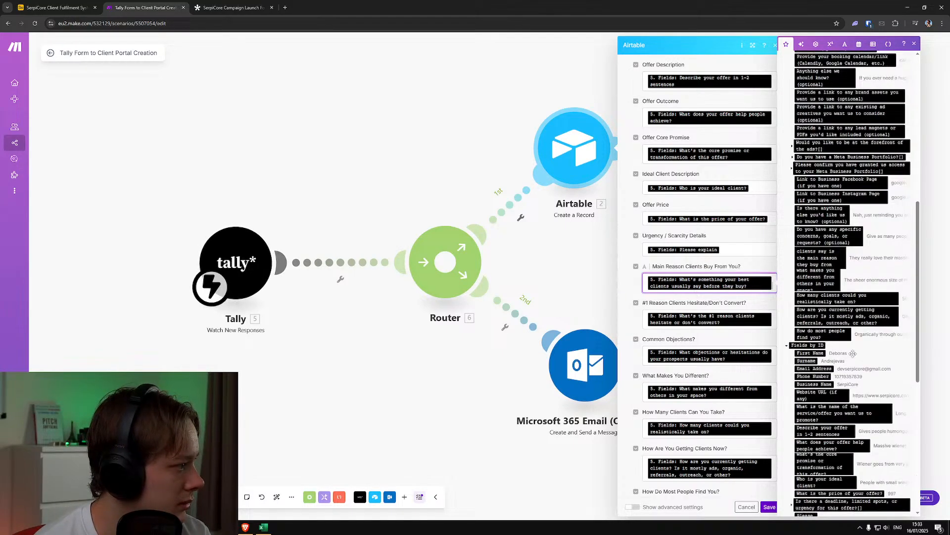
left_click(835, 335)
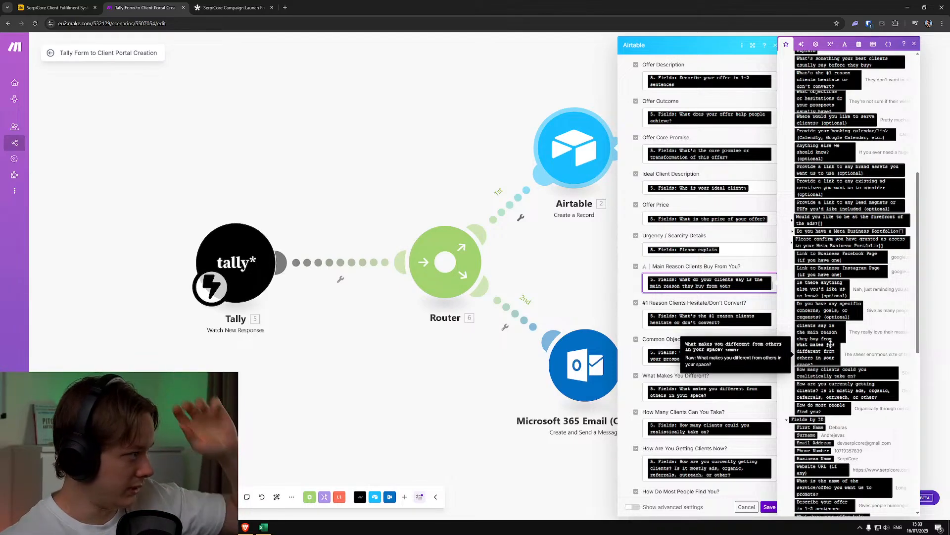
Glance at the Tally form editor's questions and the Airtable base, and return to the Make scenario
left_click(222, 4)
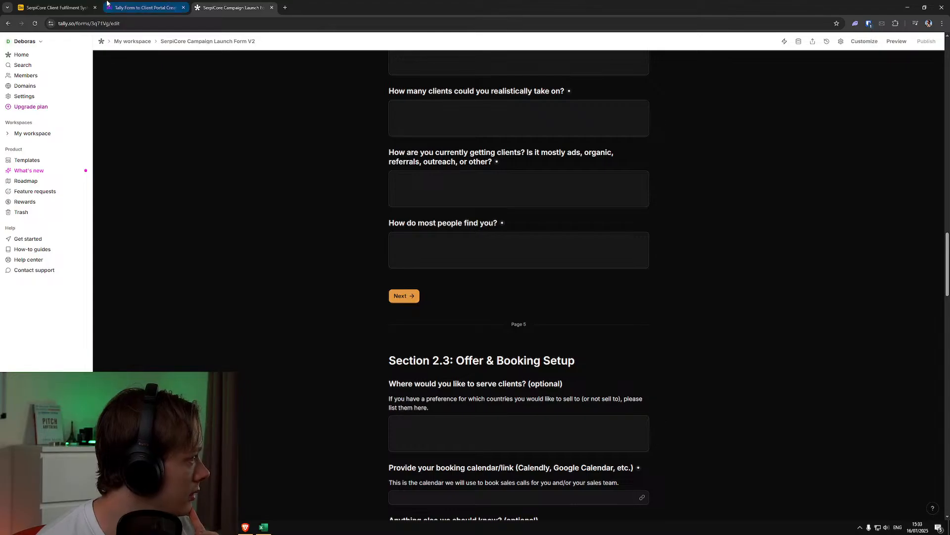
left_click(60, 4)
left_click(117, 4)
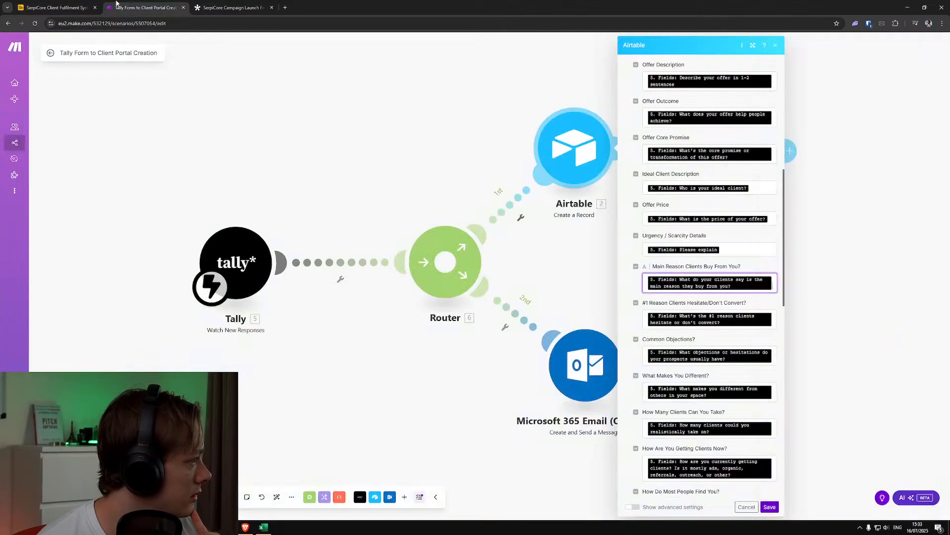
Save the first Airtable module's field mappings, glance at the Tally form editor and return to the Make scenario
left_click(767, 509)
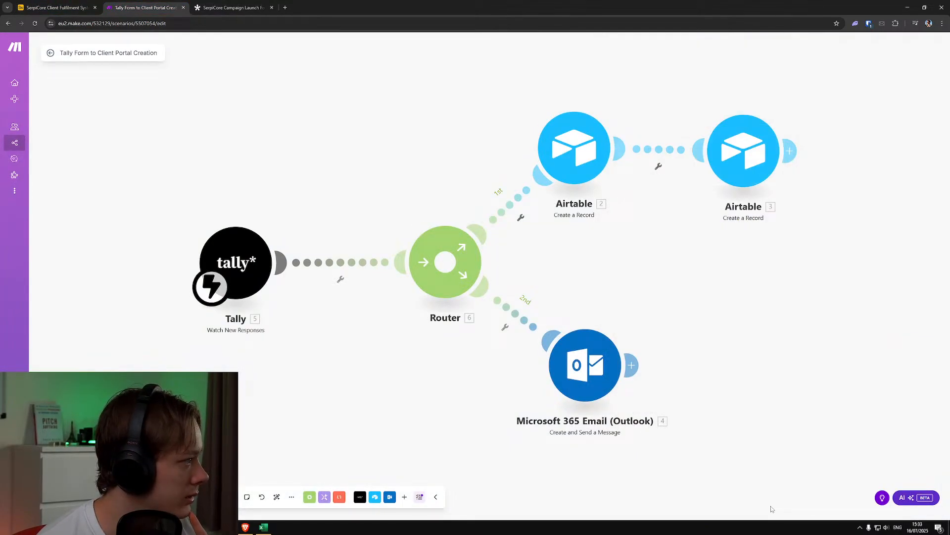
left_click(246, 4)
left_click(144, 6)
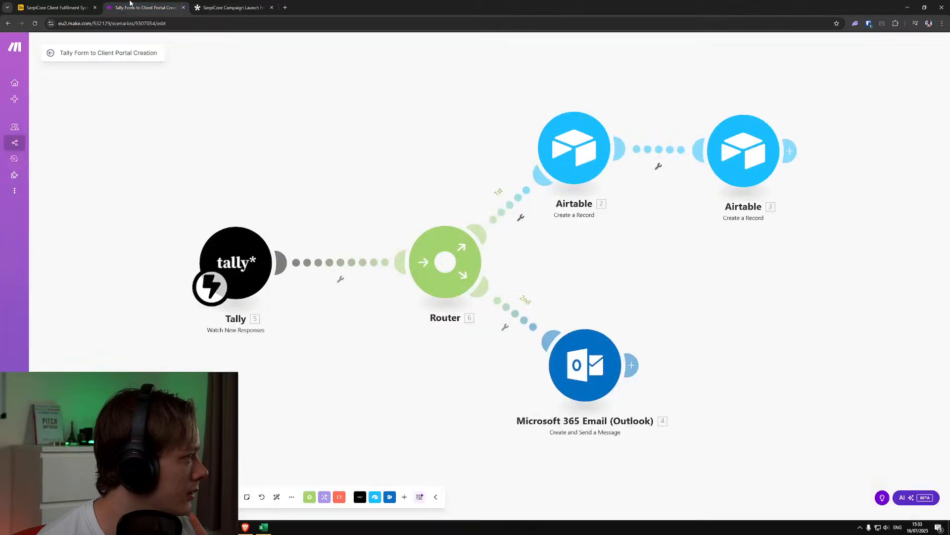
Switch to Airtable, check the last answer columns and delete the test record from Onboarding Form Submissions
left_click(57, 6)
left_click_drag(522, 518, 811, 525)
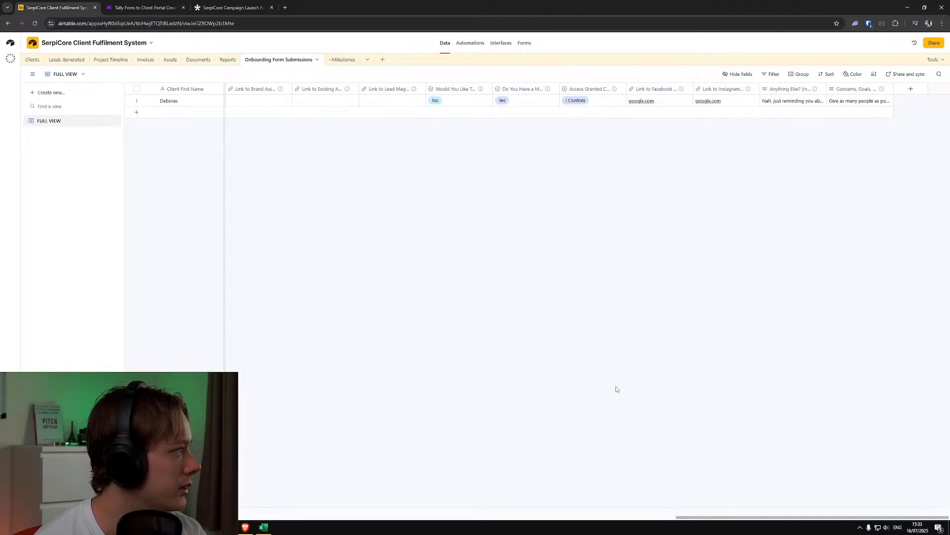
right_click(309, 102)
left_click(332, 230)
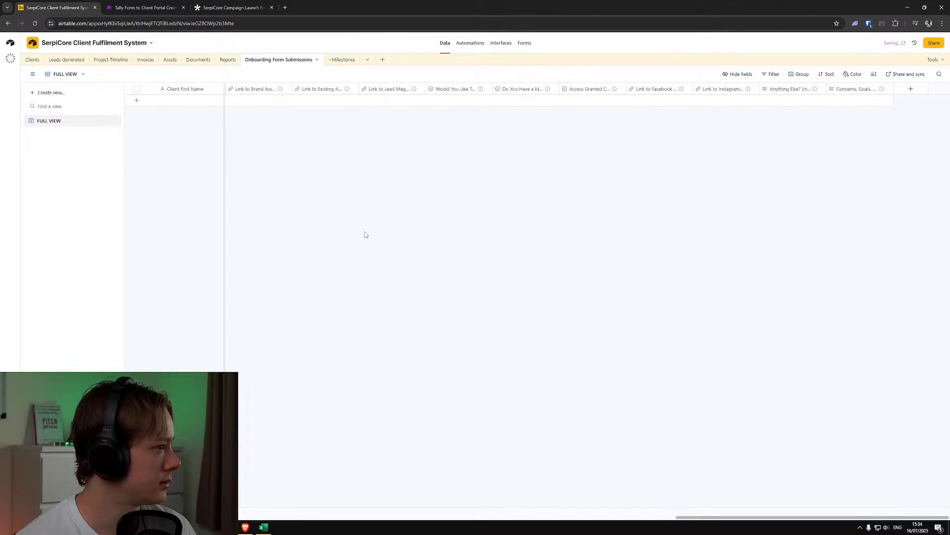
left_click(168, 4)
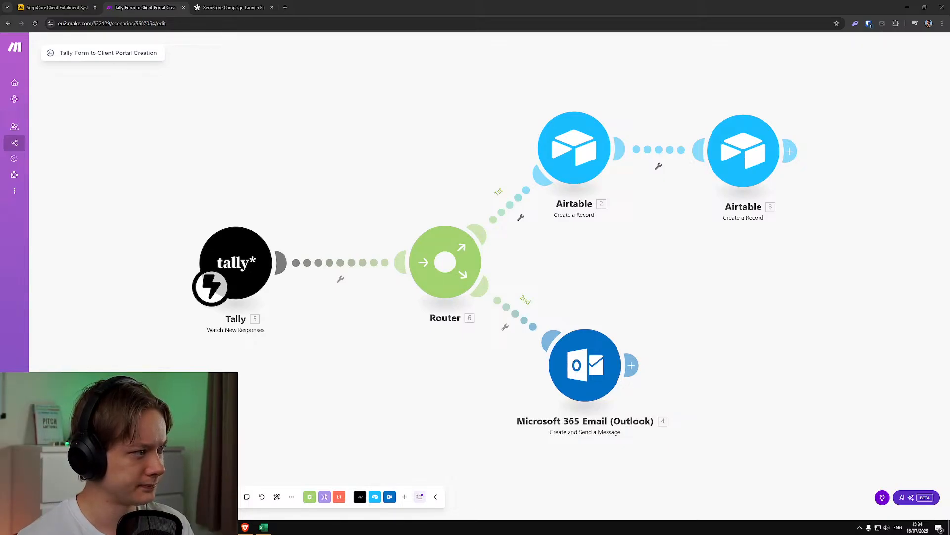
key("super+shift+s")
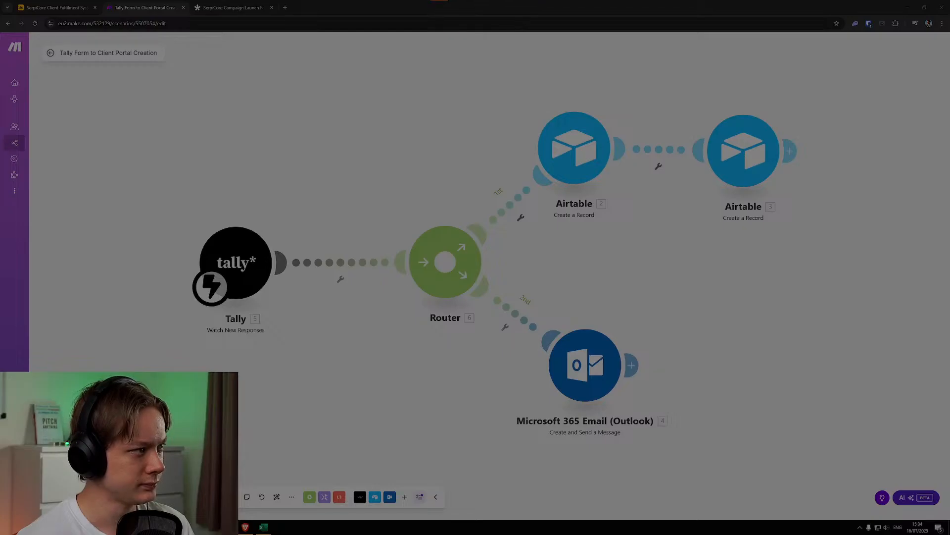
key("Escape")
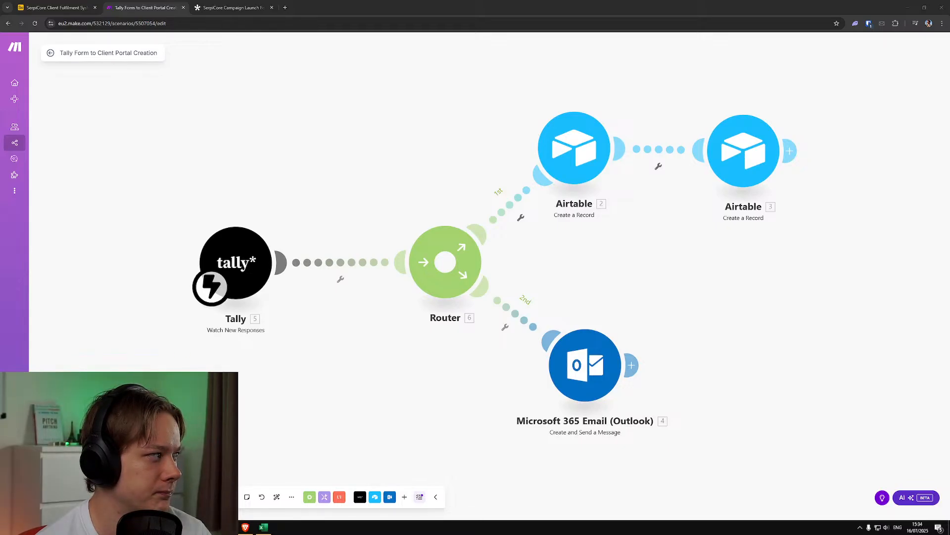
scroll(404, 359, "down", 3)
left_click(221, 6)
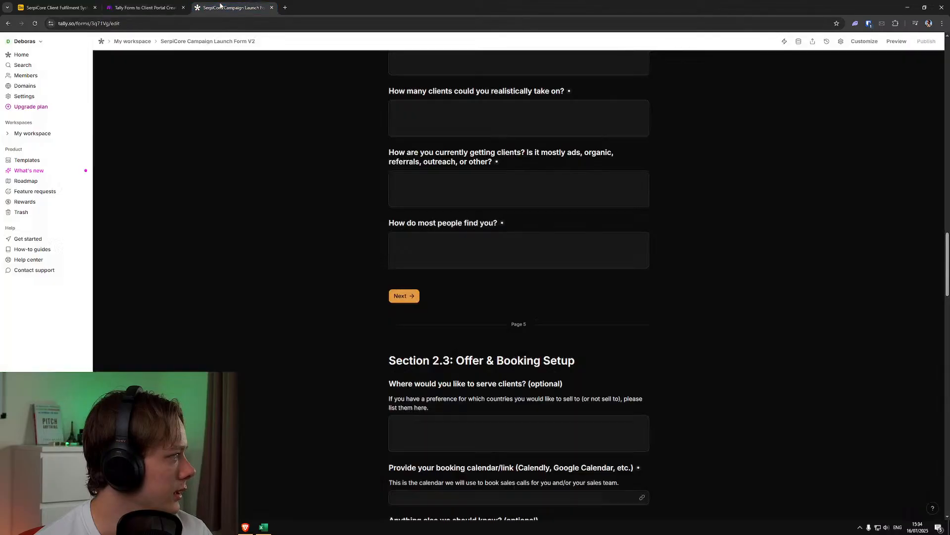
left_click(144, 8)
left_click(70, 4)
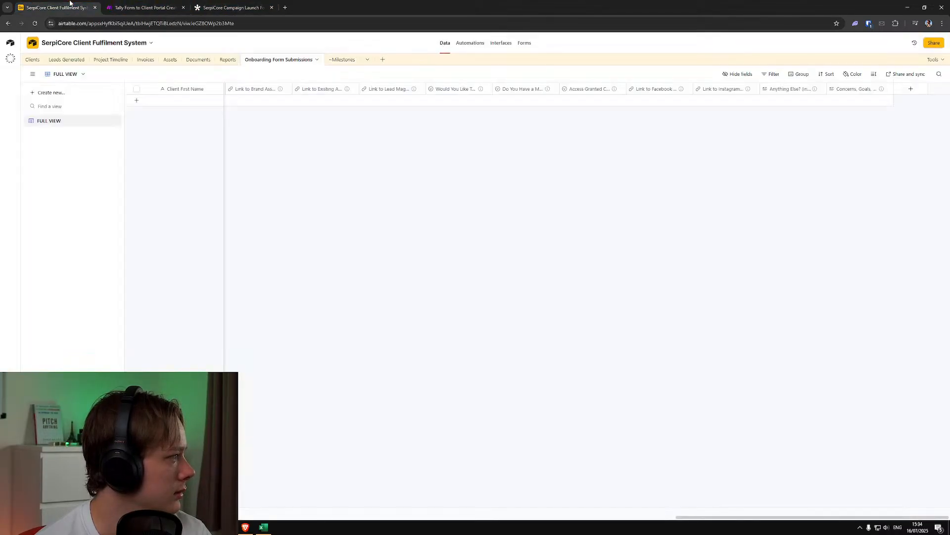
left_click(200, 4)
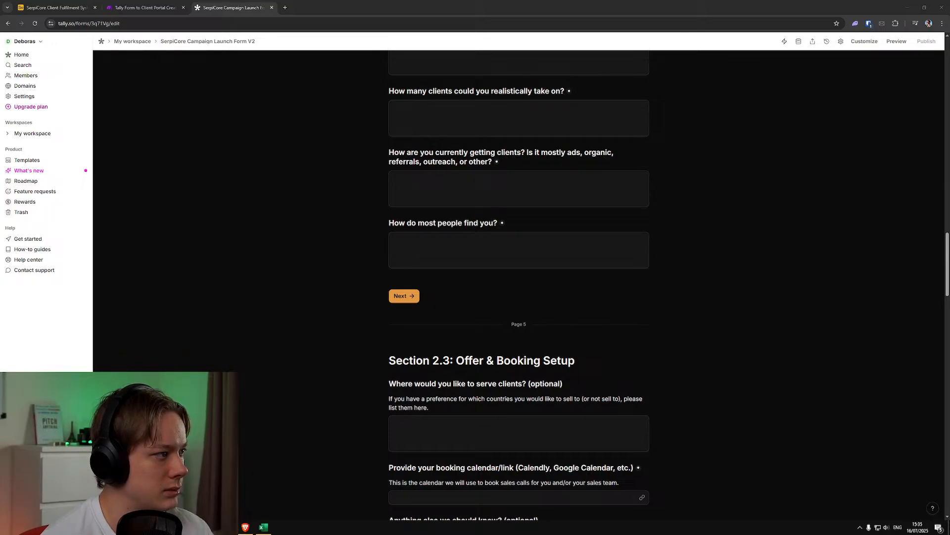
Switch to Softr Studio and review the SerpiCore Client Portal's authentication, users, user groups, data restrictions and notification settings
left_click_drag(234, 6, 346, 6)
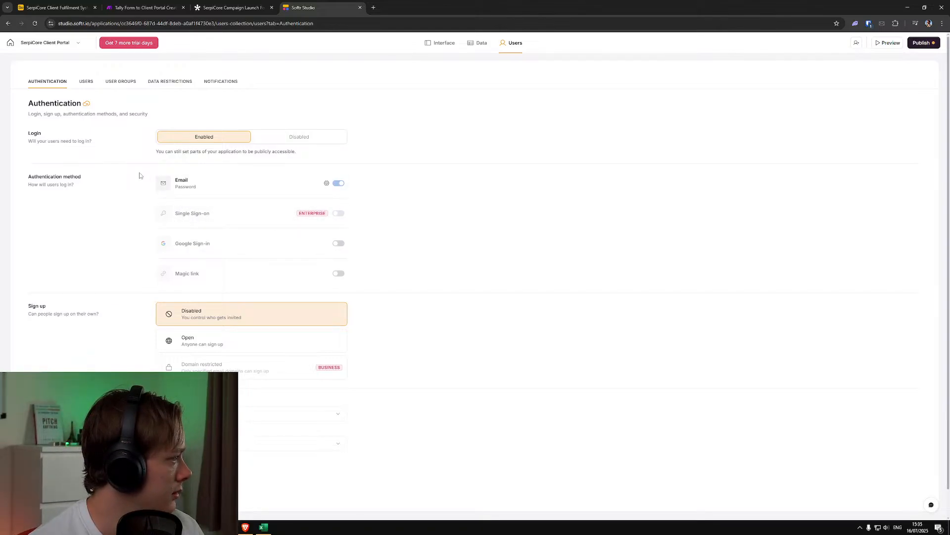
scroll(139, 175, "down", 1)
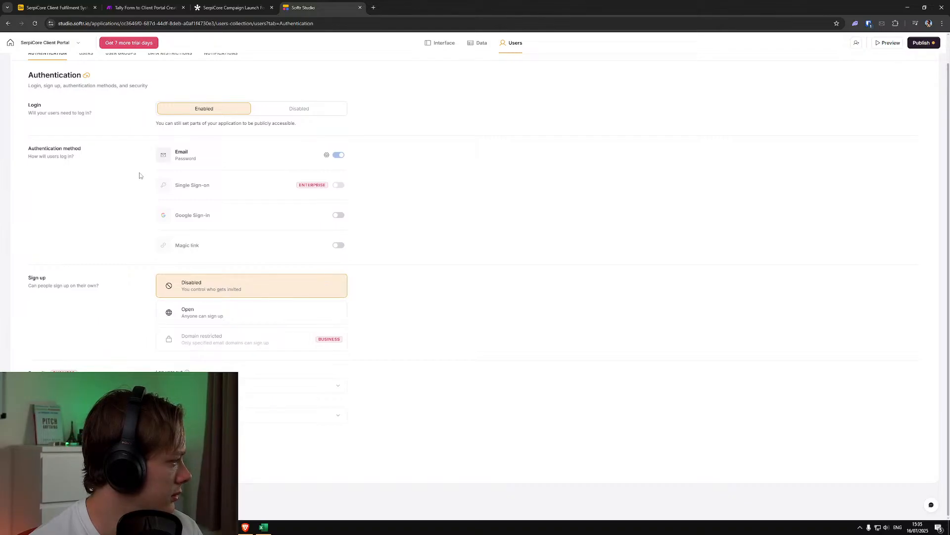
scroll(139, 175, "up", 1)
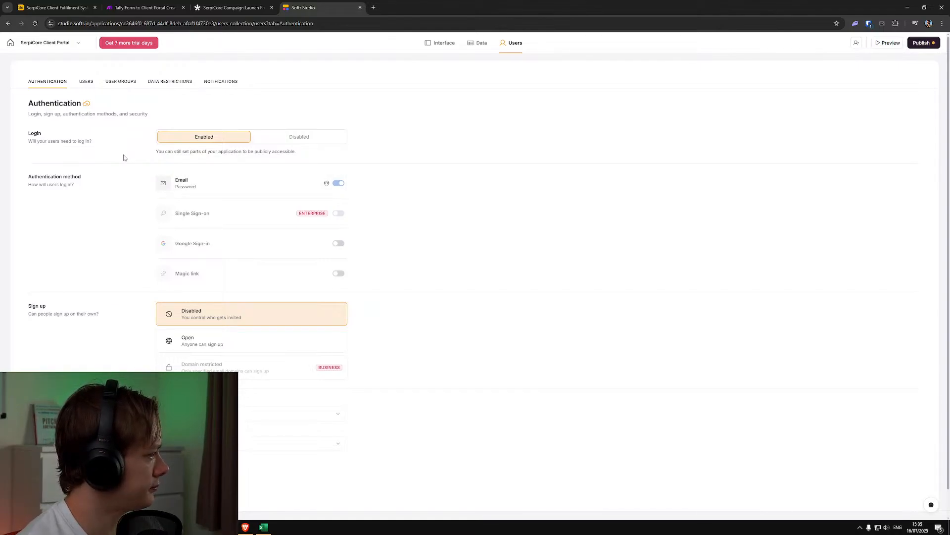
left_click(86, 82)
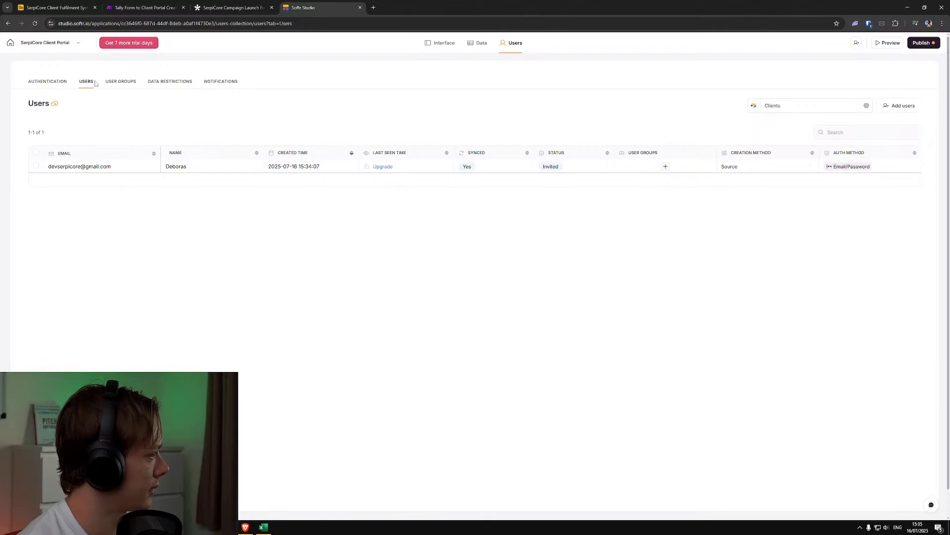
left_click(124, 84)
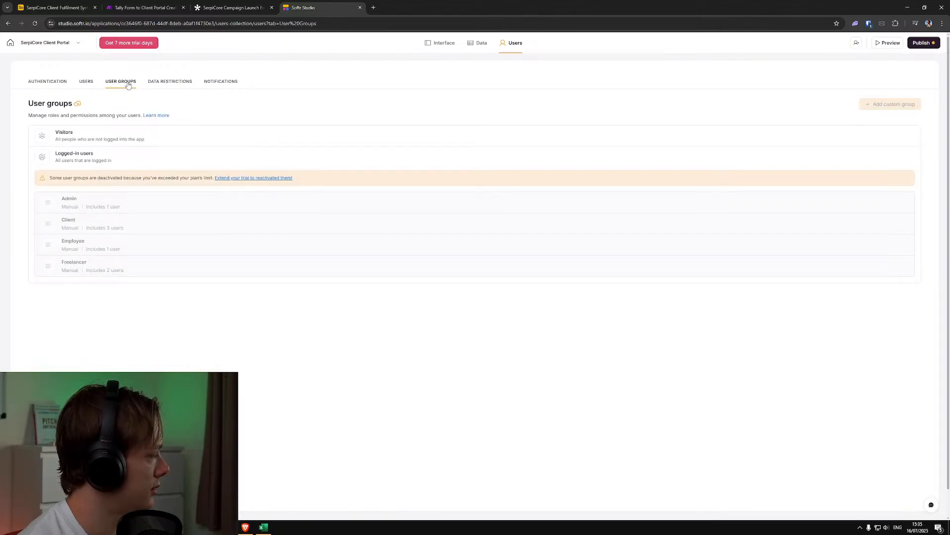
left_click(154, 83)
left_click(211, 84)
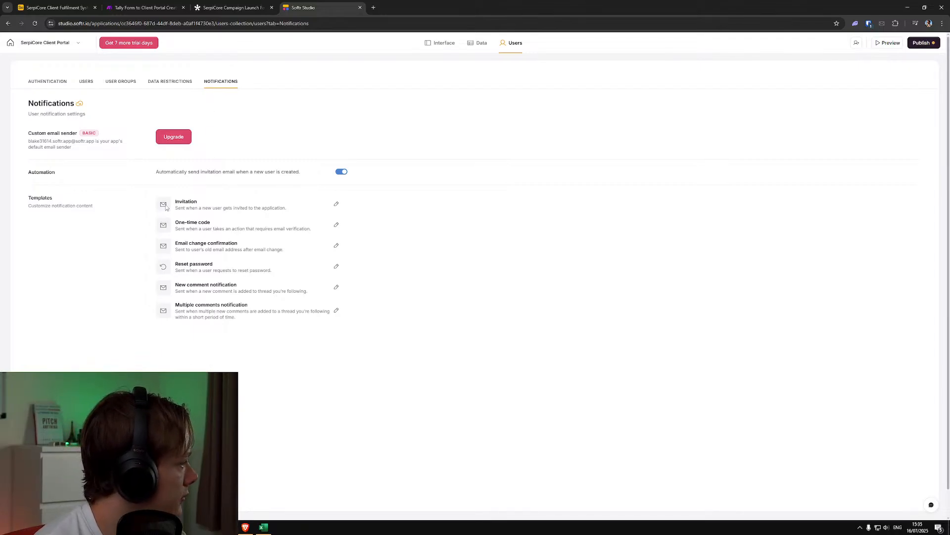
Examine the automatic invitation email setting, the portal's user list and the Invitation email template
left_click_drag(193, 174, 297, 179)
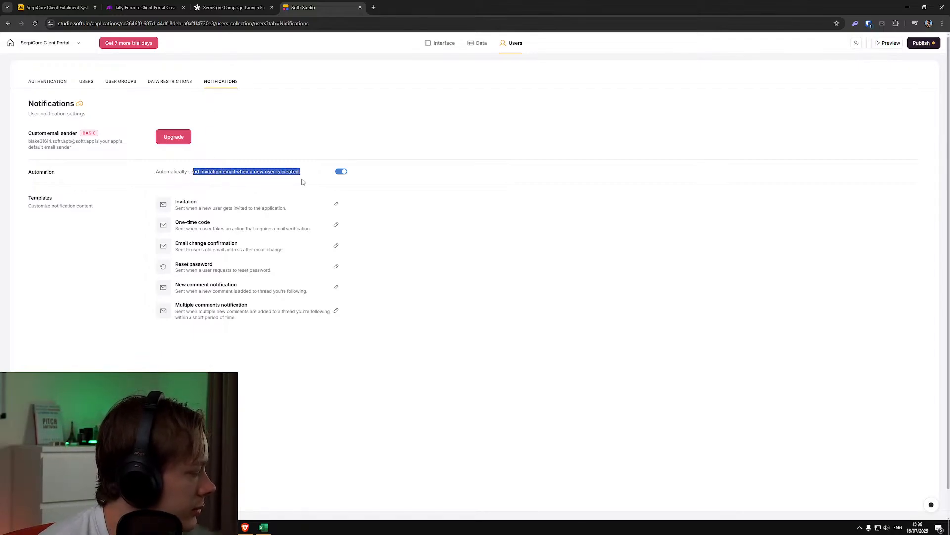
left_click(263, 183)
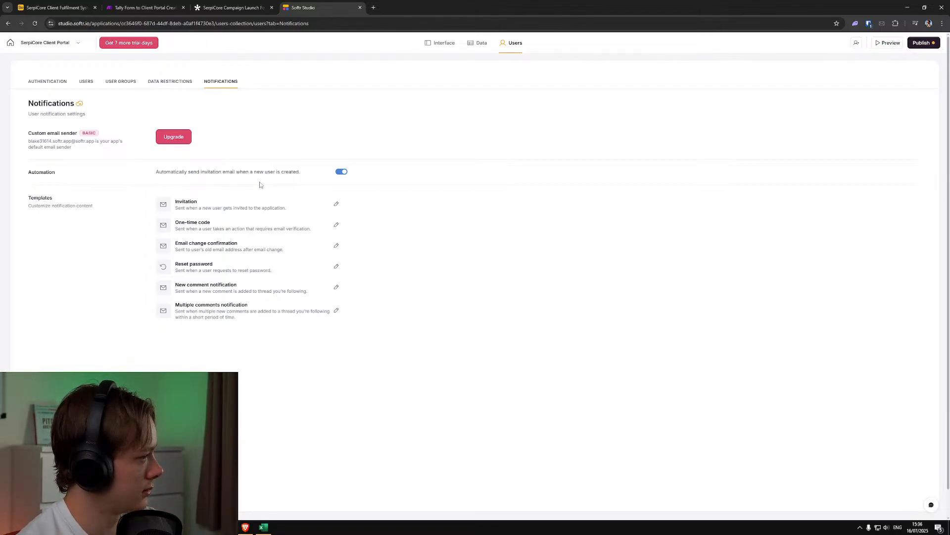
left_click(163, 82)
left_click(87, 82)
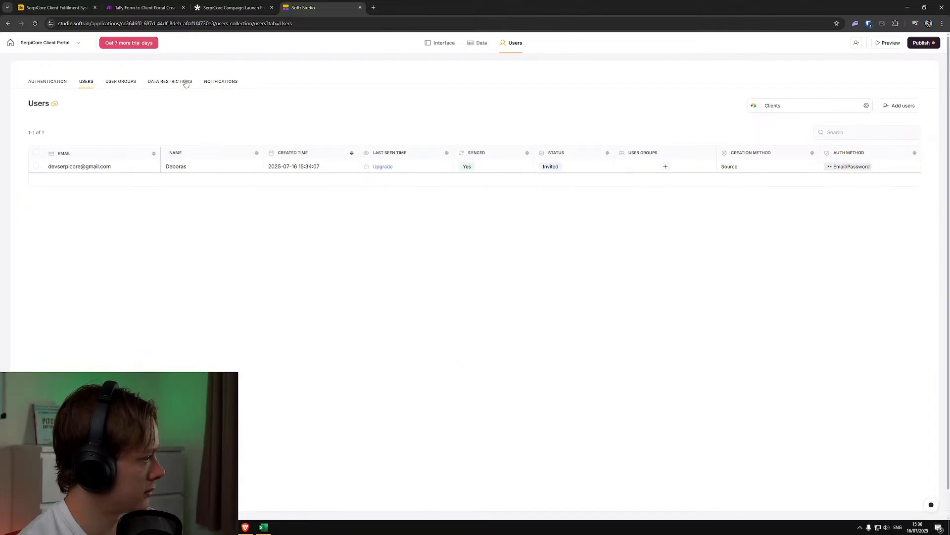
left_click(229, 85)
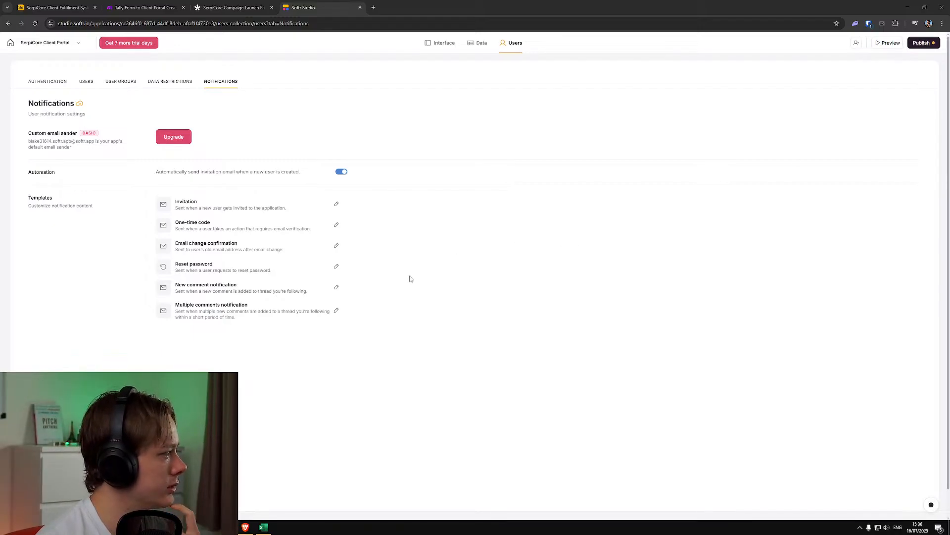
left_click(336, 203)
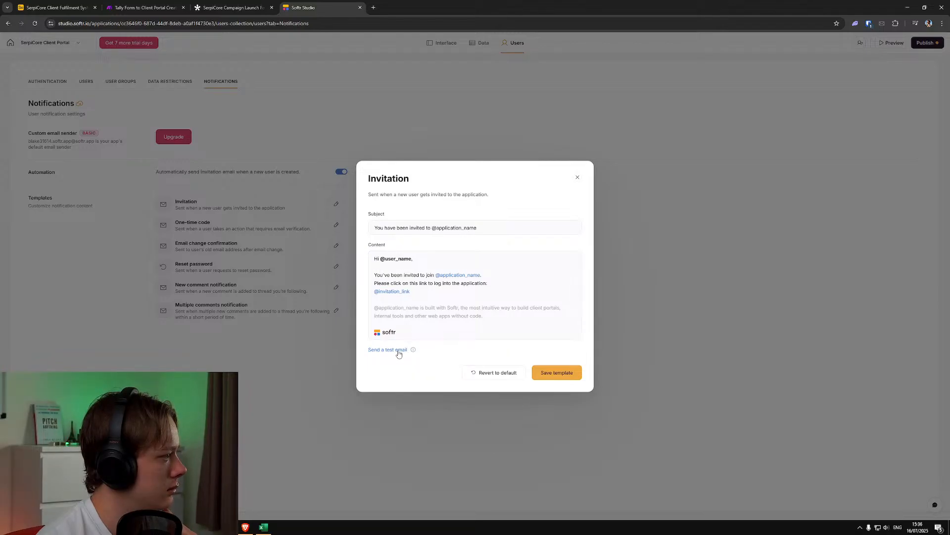
left_click(578, 177)
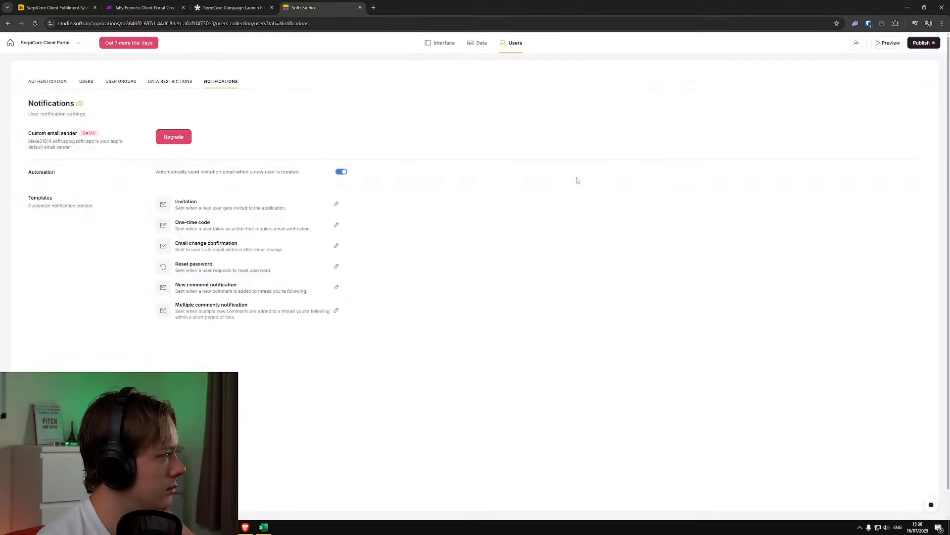
Publish the SerpiCore Client Portal's pending changes and return to its user list
left_click(921, 43)
left_click(886, 150)
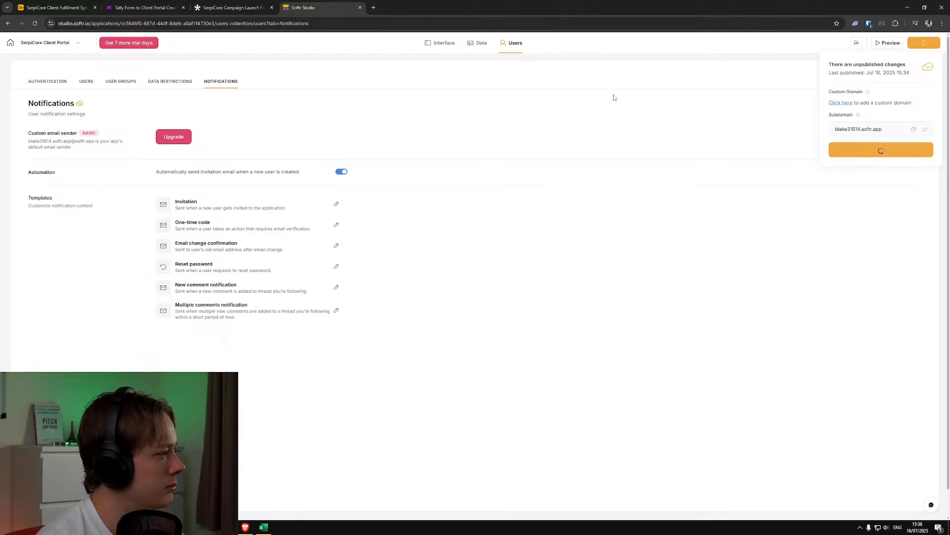
left_click(476, 43)
left_click(514, 42)
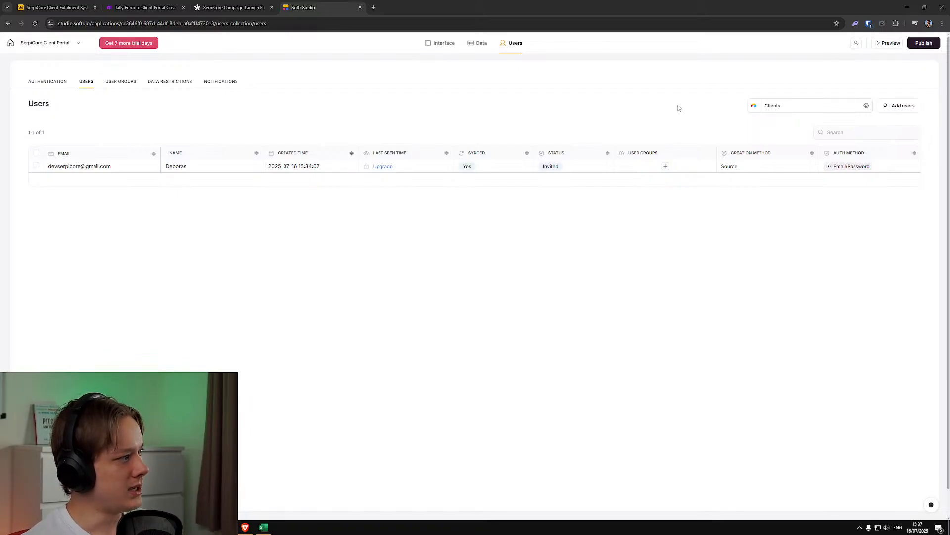
Recheck the portal's notification and authentication settings, then the invited client's entry in the user list
left_click(233, 81)
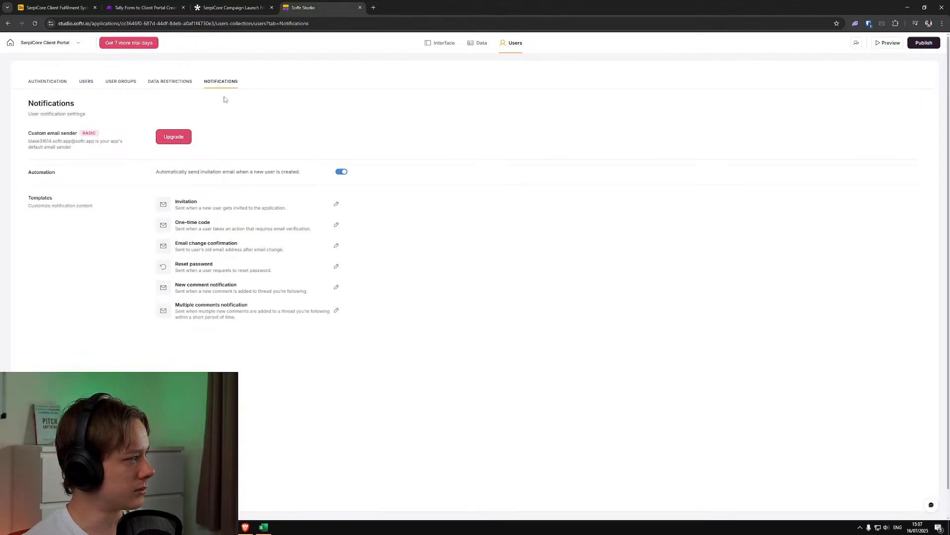
left_click(86, 85)
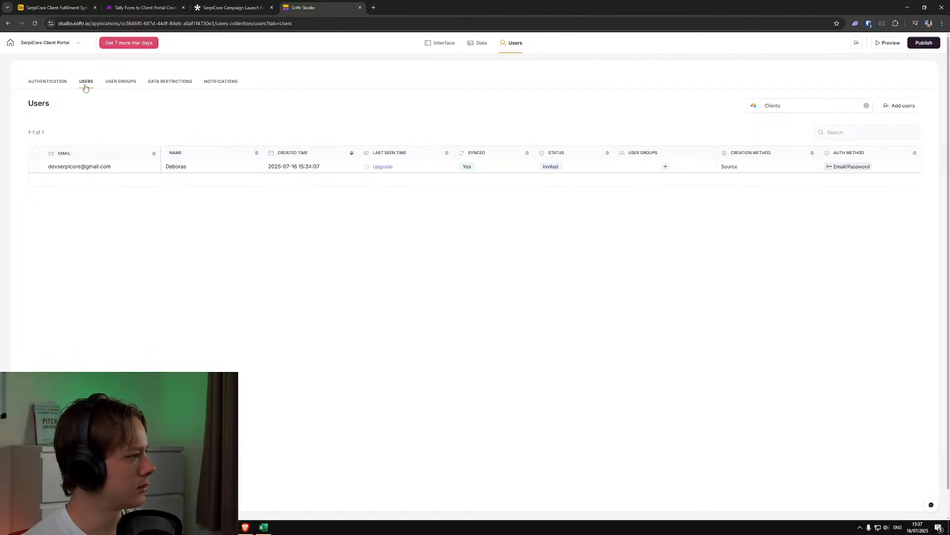
left_click(56, 84)
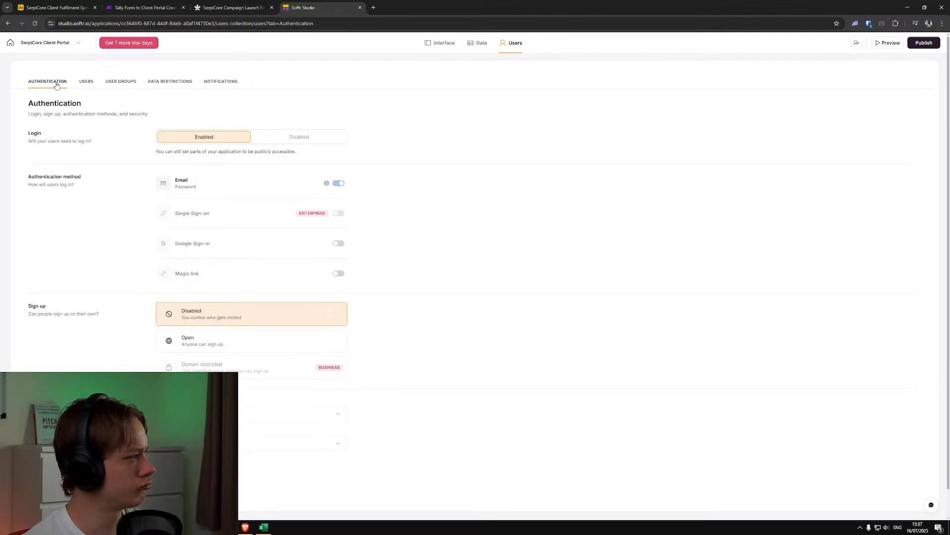
left_click(86, 82)
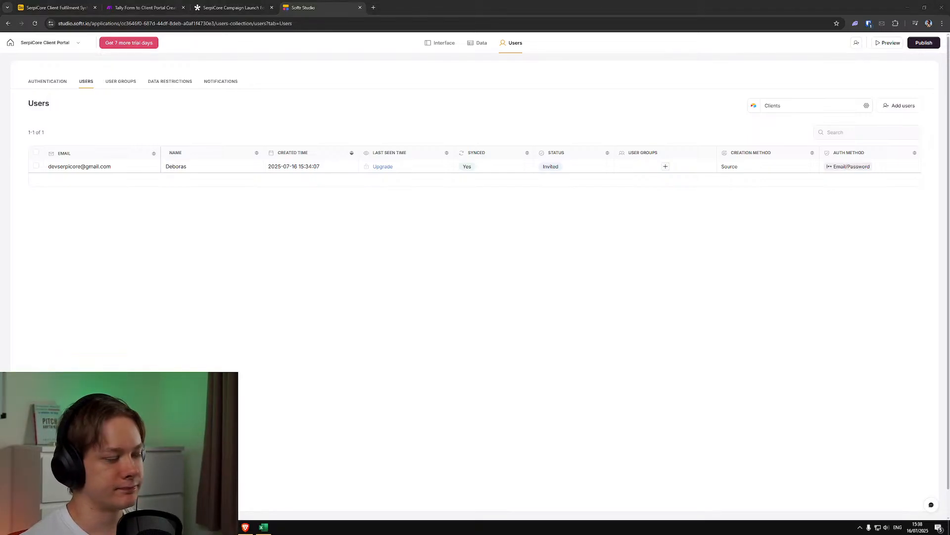
Switch to Airtable's Clients table and check the test client's record, including the surname and business name
left_click(143, 8)
left_click(242, 6)
left_click(133, 6)
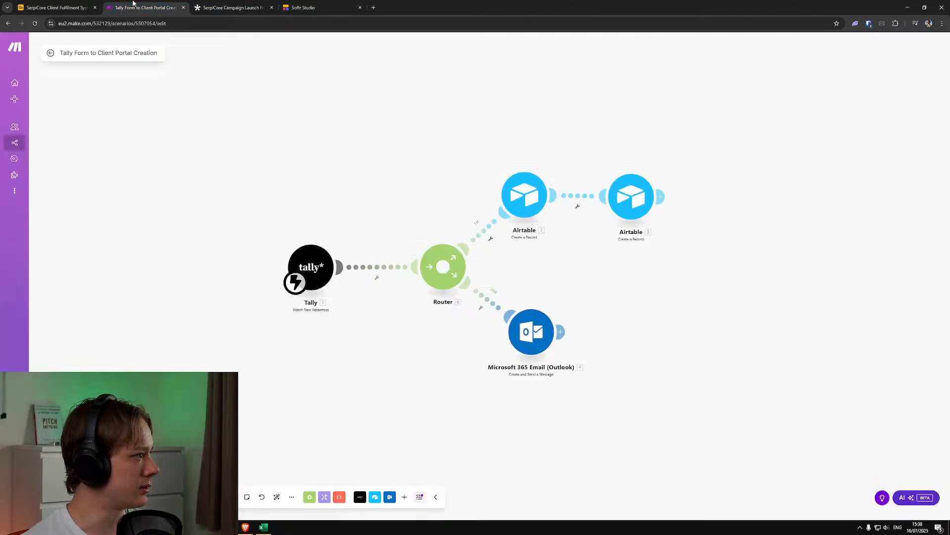
left_click(76, 3)
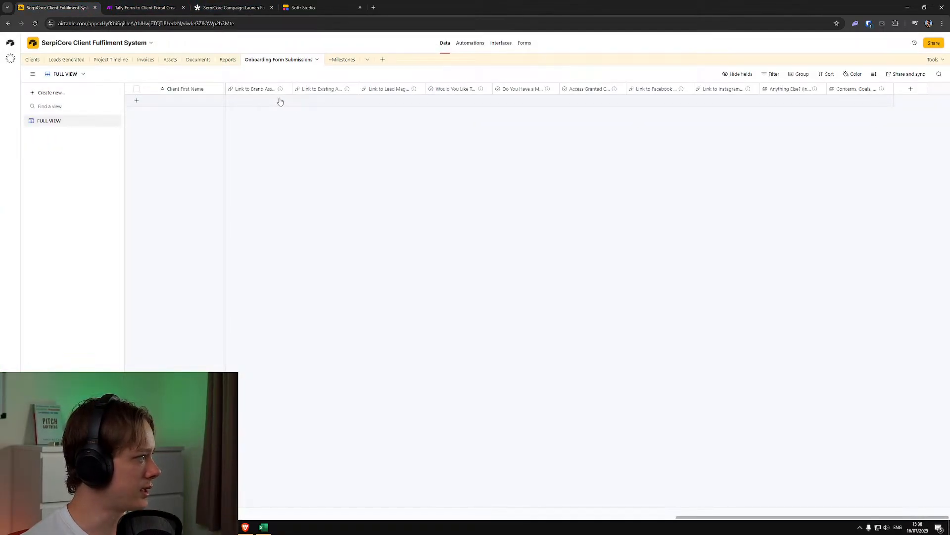
left_click(31, 60)
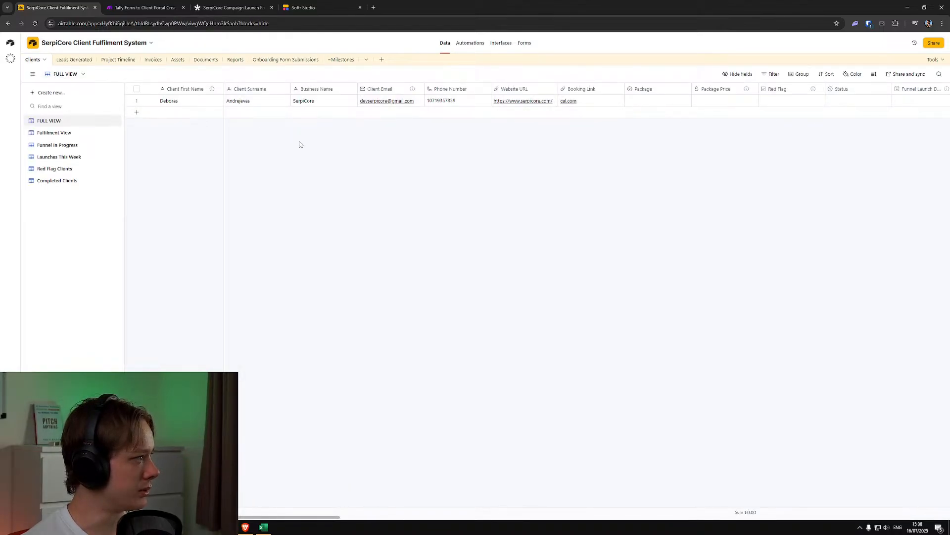
left_click(301, 102)
left_click(263, 102)
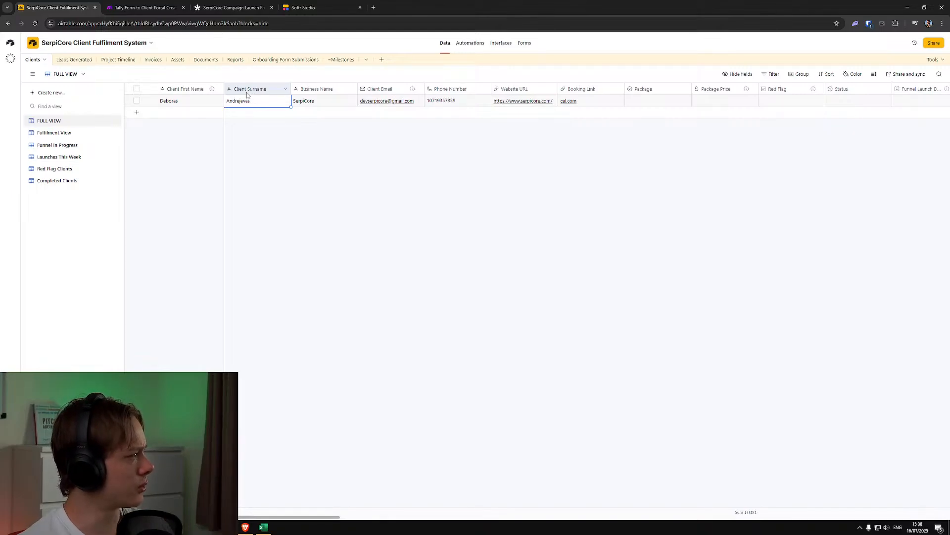
Switch to the Make scenario and check the field mappings of the Airtable module that creates the Clients record
left_click(232, 8)
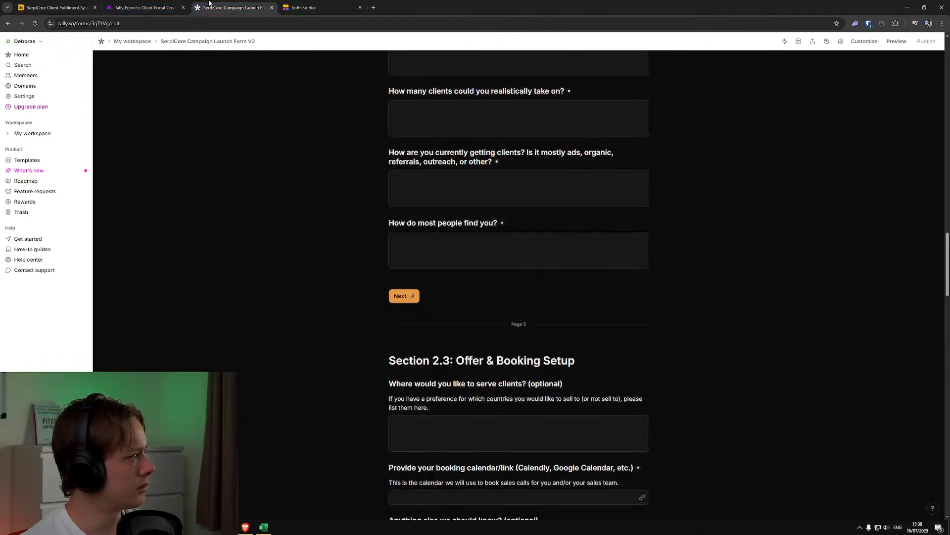
left_click(145, 6)
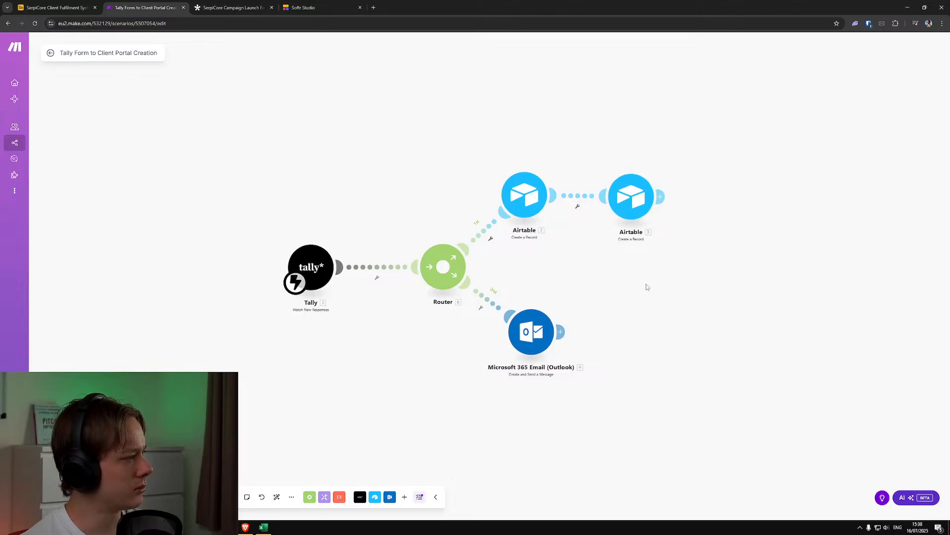
left_click_drag(678, 307, 615, 312)
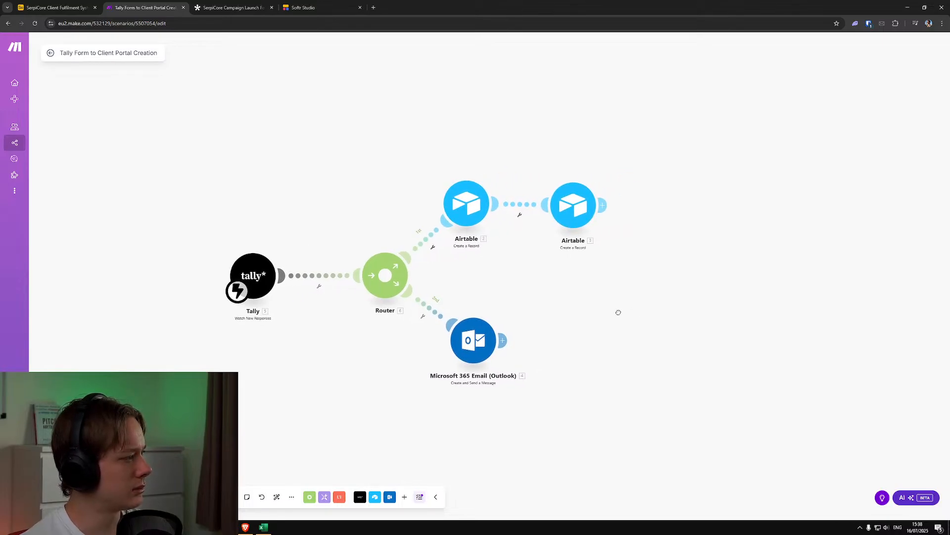
left_click(574, 218)
left_click(564, 312)
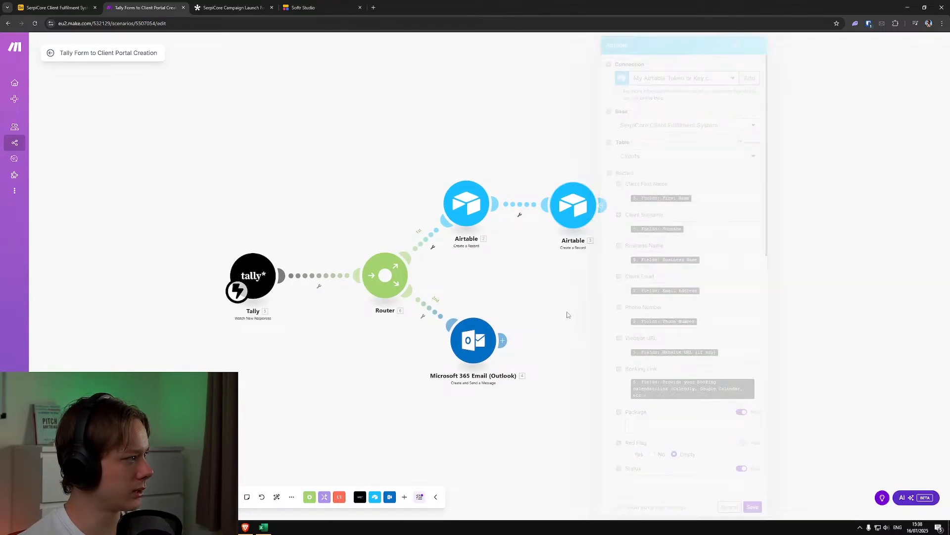
Return to the Airtable base and check the Onboarding Form Submissions and Clients tables for the test submission
left_click(85, 5)
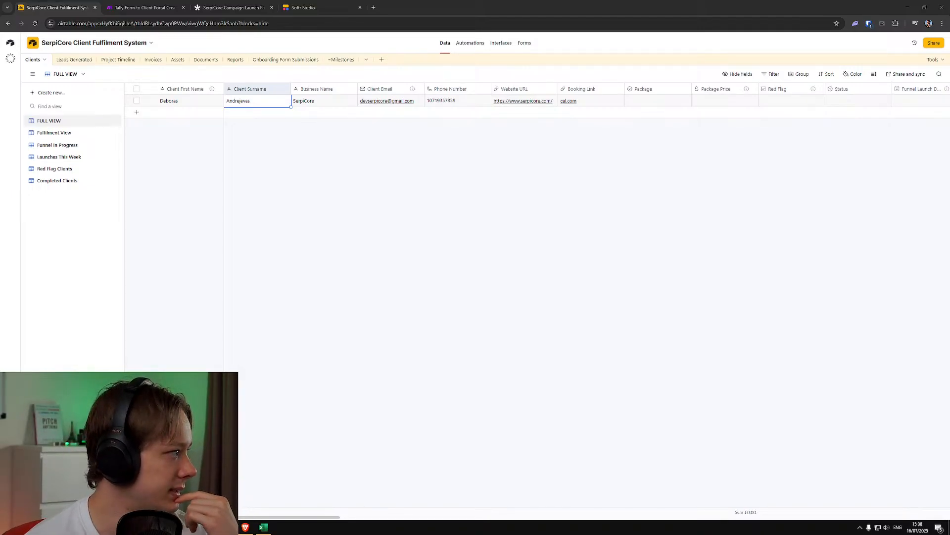
left_click(290, 60)
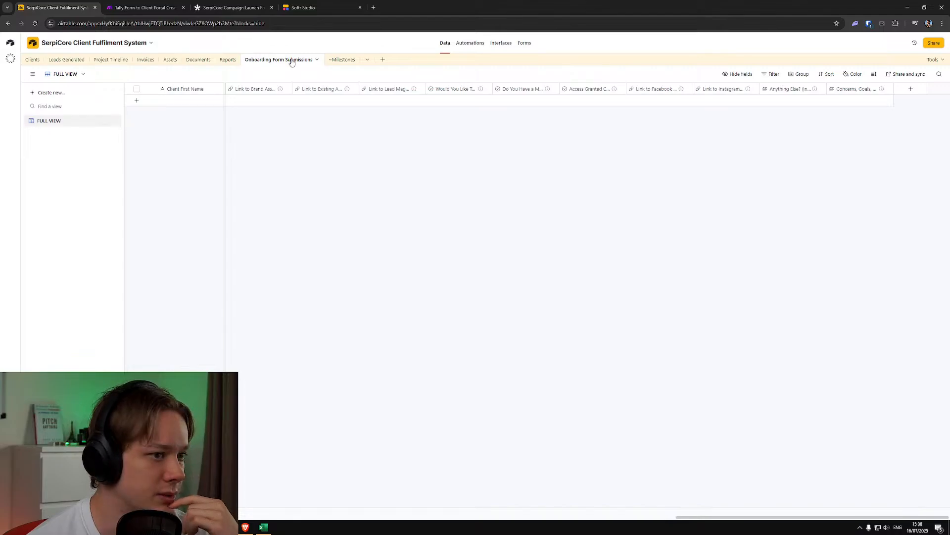
left_click(33, 60)
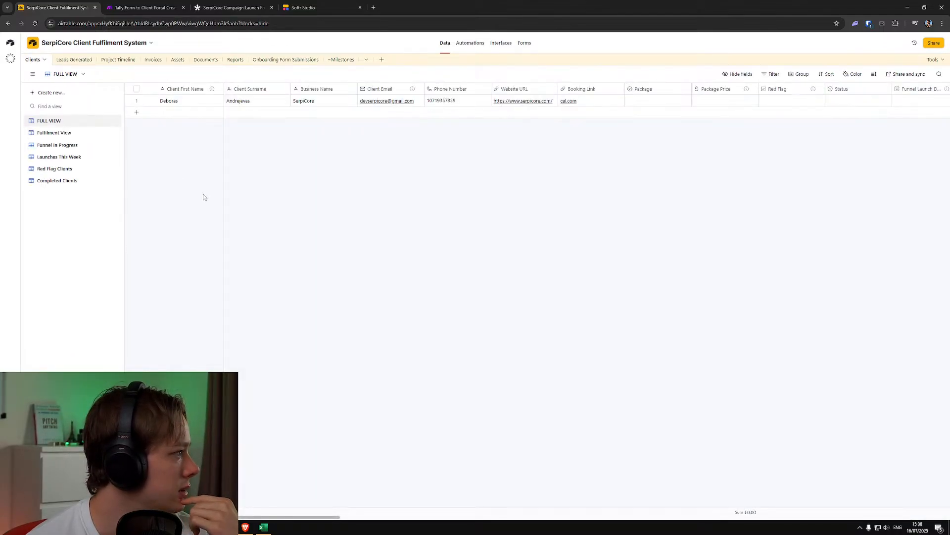
left_click_drag(312, 518, 218, 509)
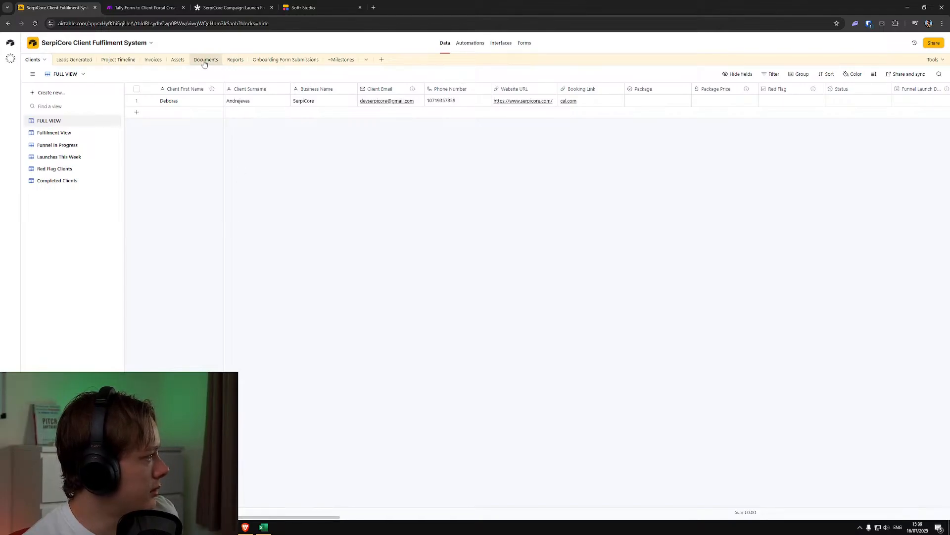
Delete all Project Timeline tasks that have no linked client, keeping the ones assigned to the test client
left_click(122, 60)
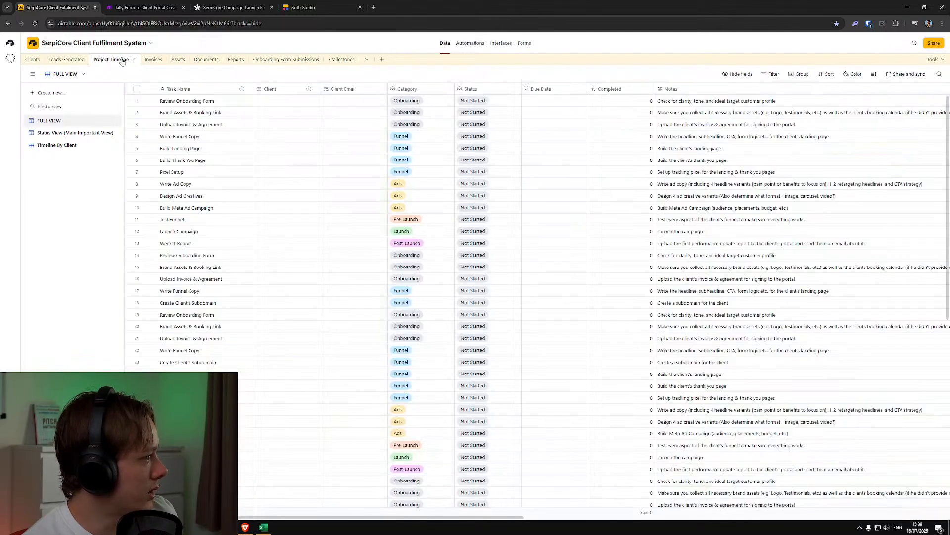
scroll(223, 229, "down", 4)
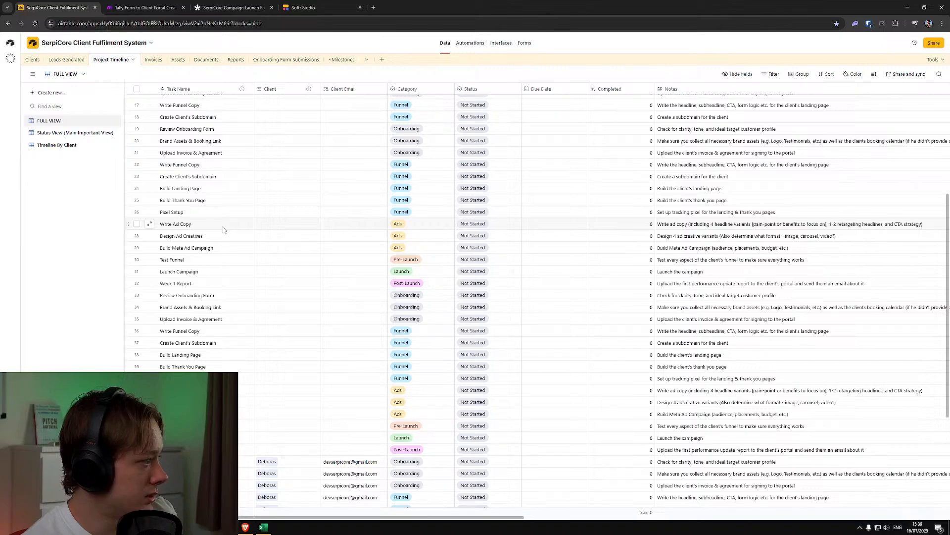
scroll(223, 230, "down", 3)
scroll(222, 230, "up", 4)
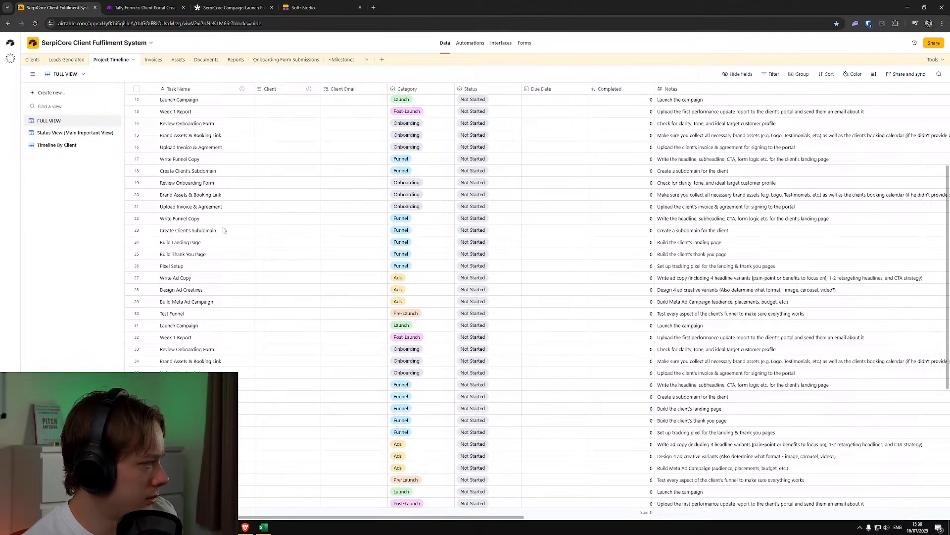
scroll(223, 230, "down", 4)
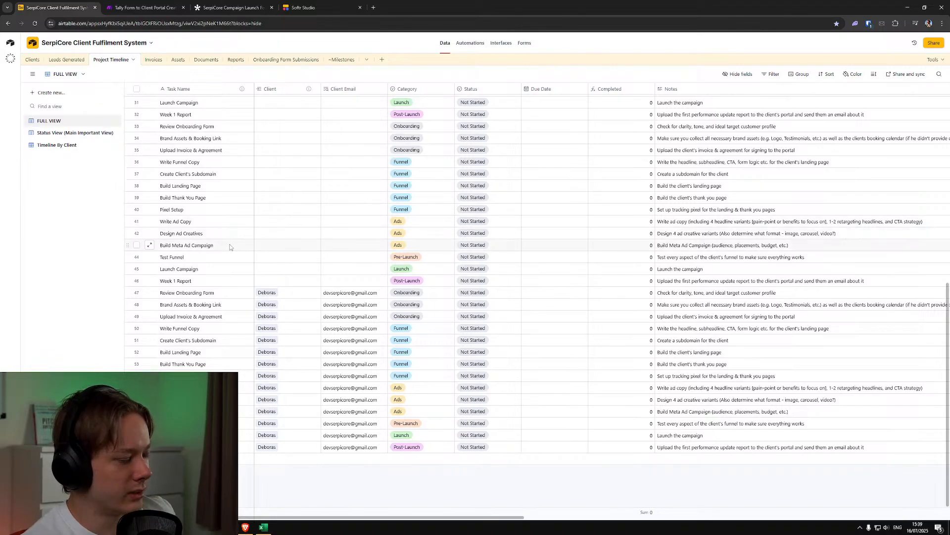
scroll(230, 245, "up", 2)
scroll(238, 304, "up", 5)
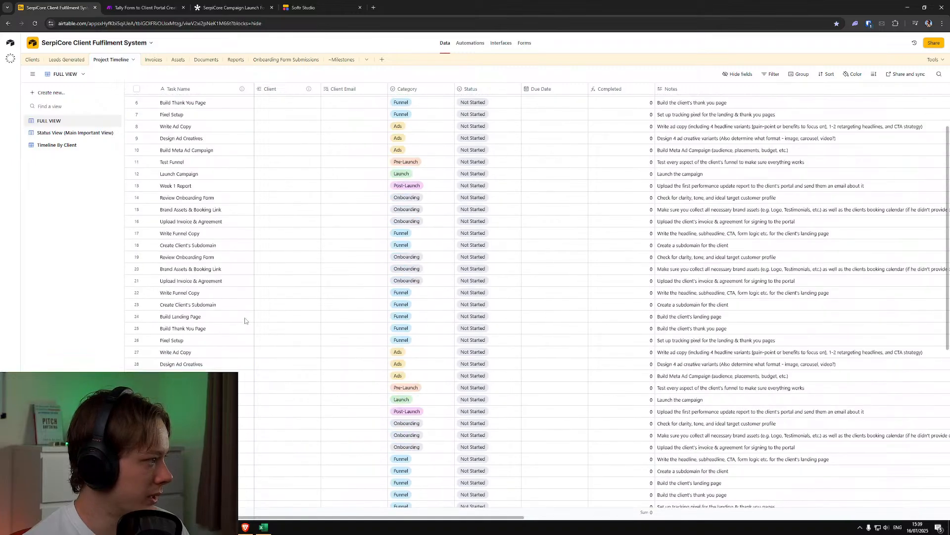
left_click(213, 101)
key("ctrl+a")
right_click(213, 102)
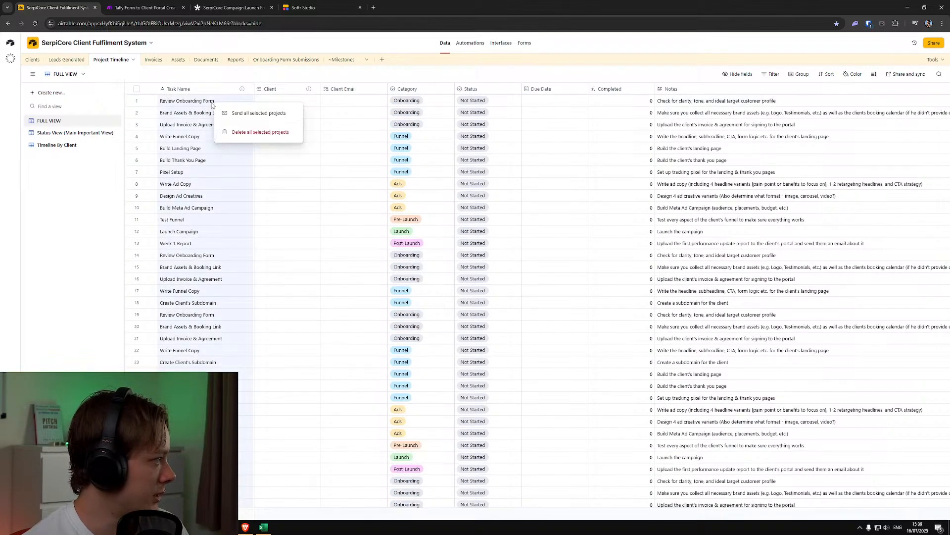
left_click(240, 133)
left_click(542, 290)
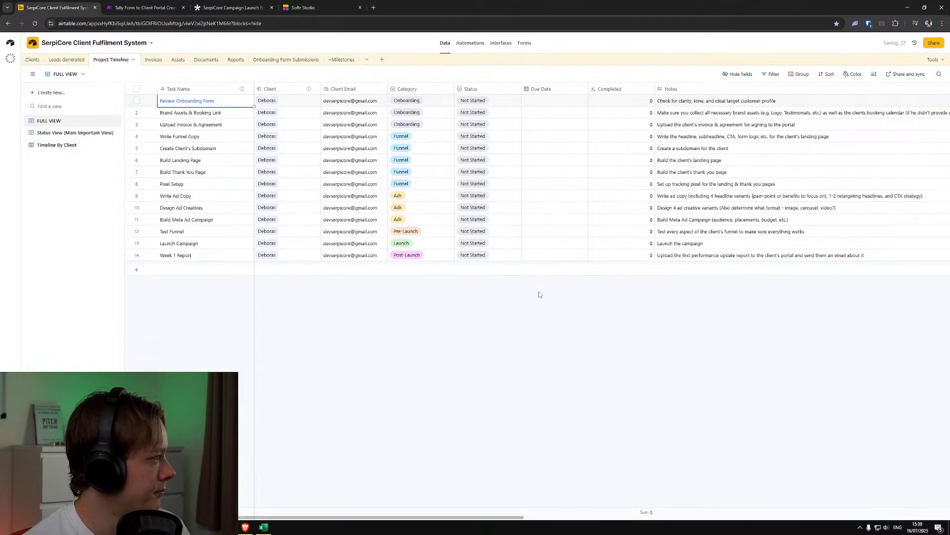
left_click(320, 302)
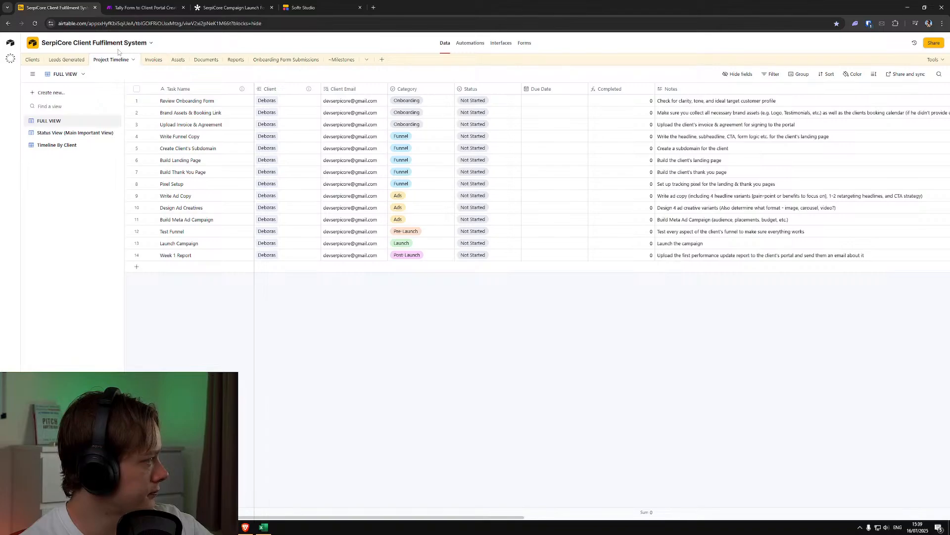
Clear the Milestone Order values of the ~Milestones records that have no linked client
key("ctrl+w")
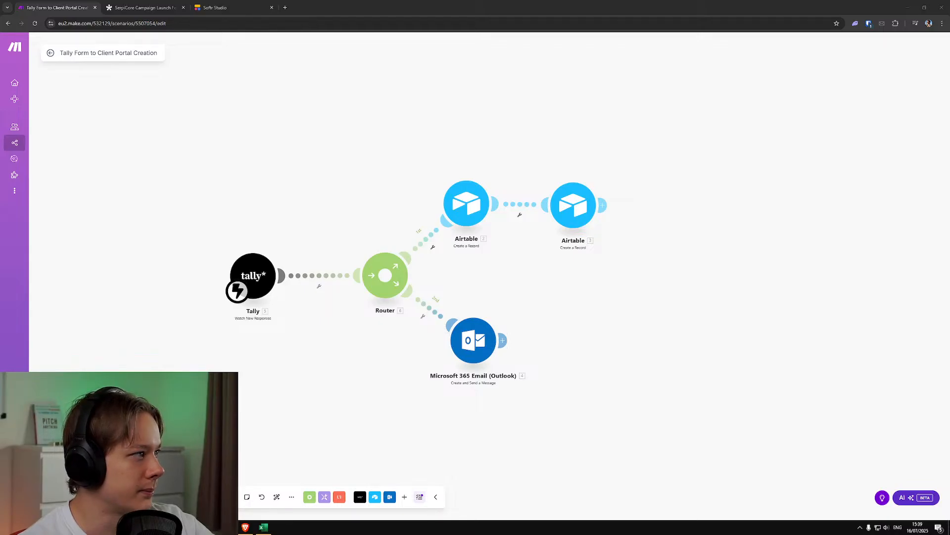
left_click_drag(321, 7, 52, 7)
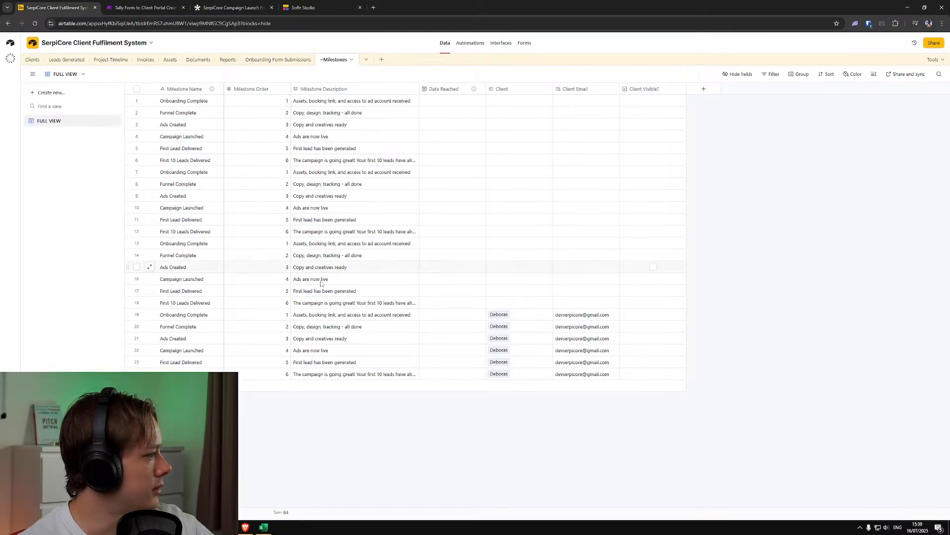
left_click(269, 302)
left_click(261, 103, "shift")
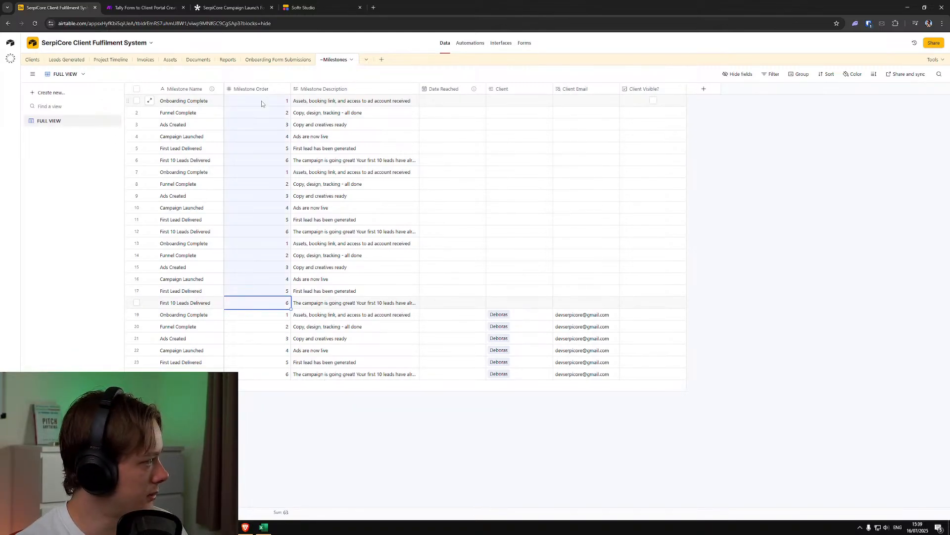
key("Delete")
left_click(537, 297)
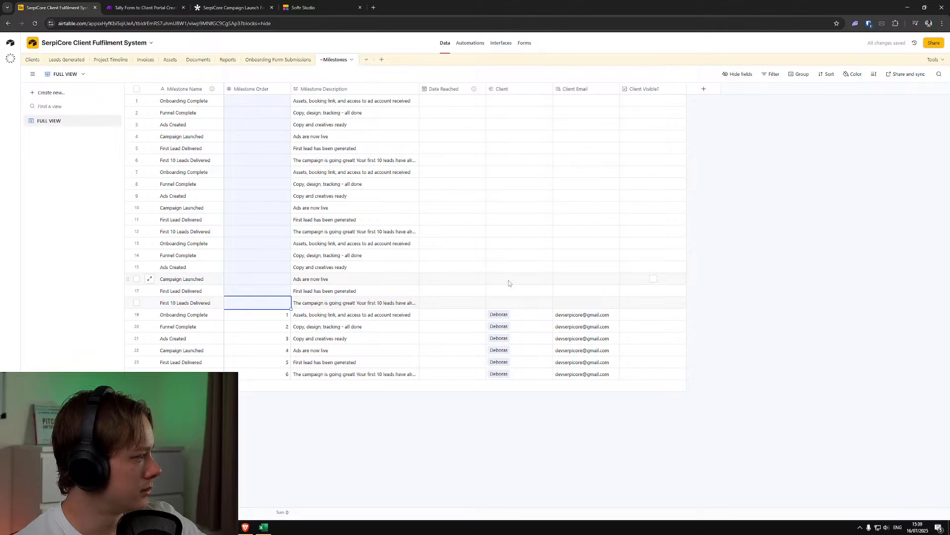
left_click(348, 414)
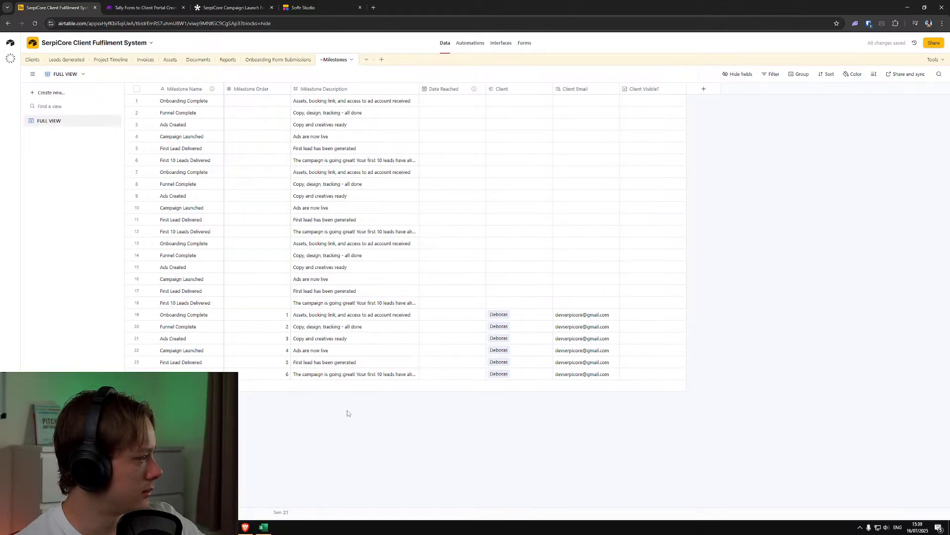
Delete all ~Milestones records that have no linked client
left_click(178, 304)
left_click(198, 102, "shift")
right_click(198, 102)
left_click(245, 132)
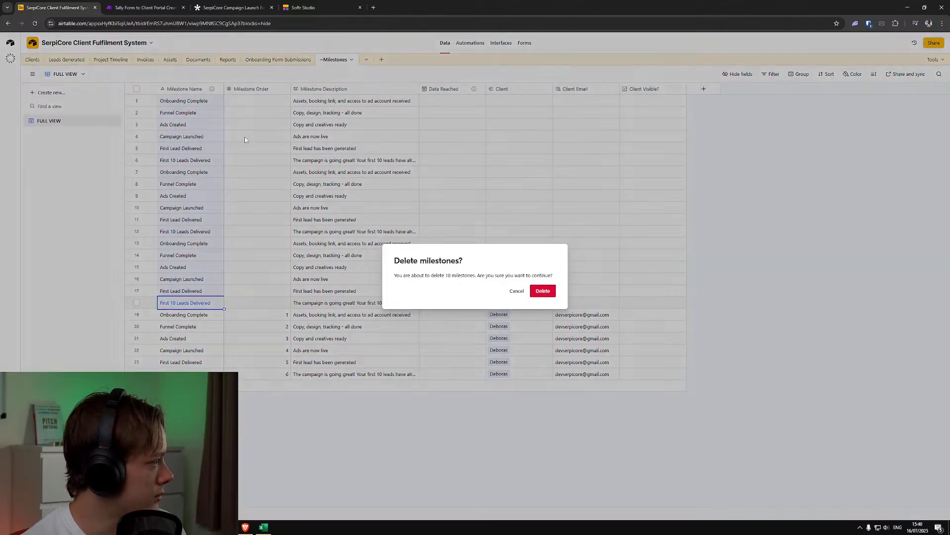
left_click(547, 293)
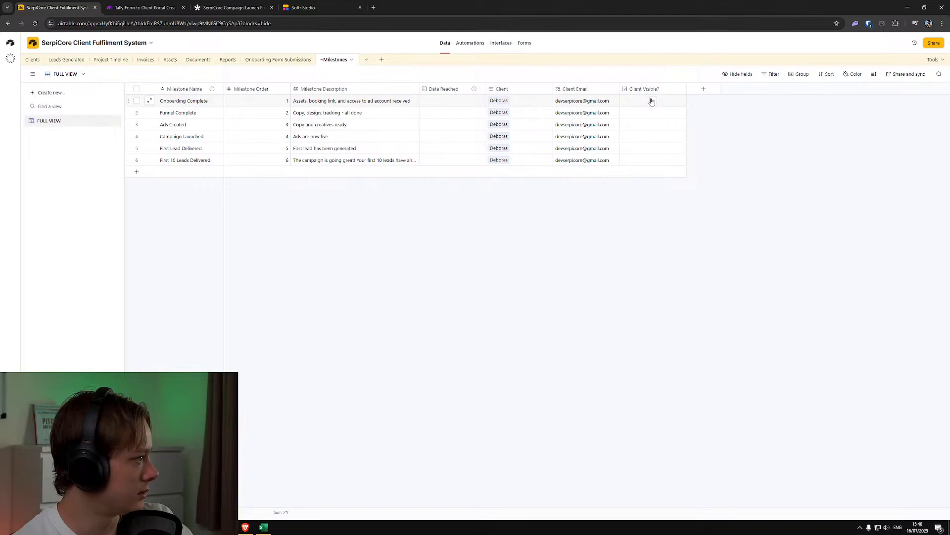
Review the Project Timeline, Clients and Leads Generated tables of the SerpiCore Client Fulfilment System
left_click(111, 61)
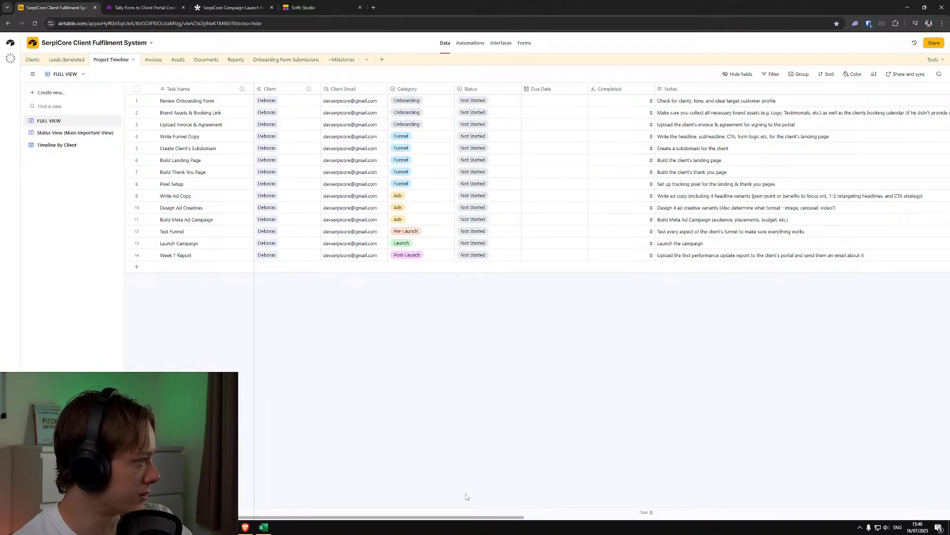
left_click_drag(470, 516, 350, 529)
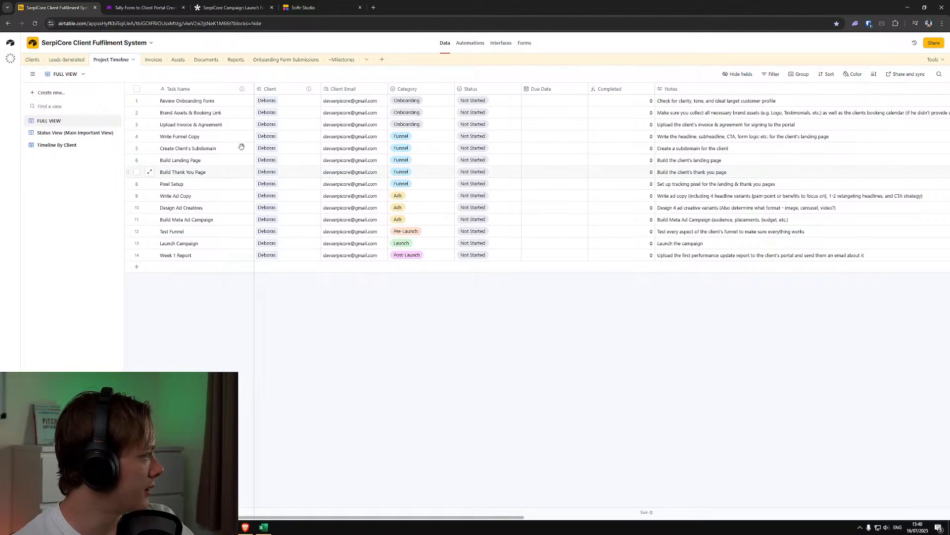
left_click(66, 60)
left_click(32, 60)
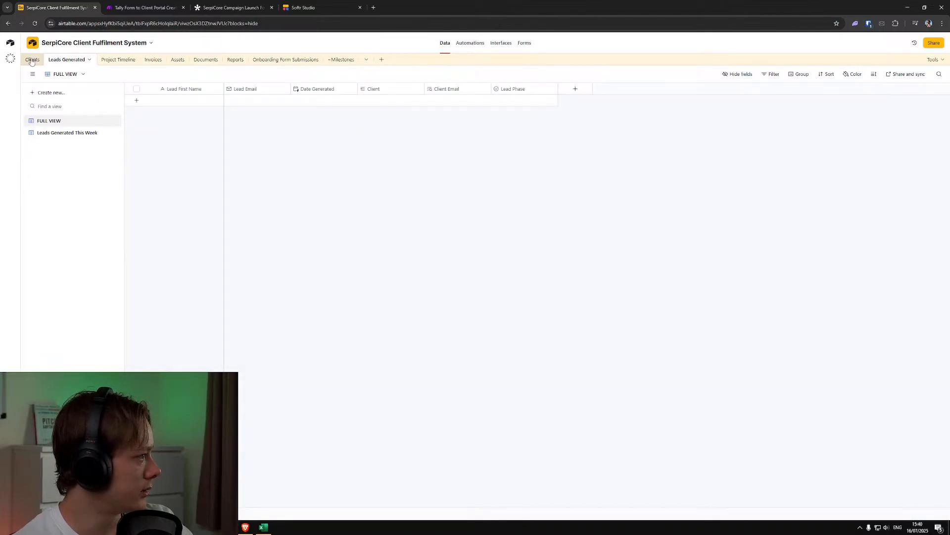
left_click(66, 60)
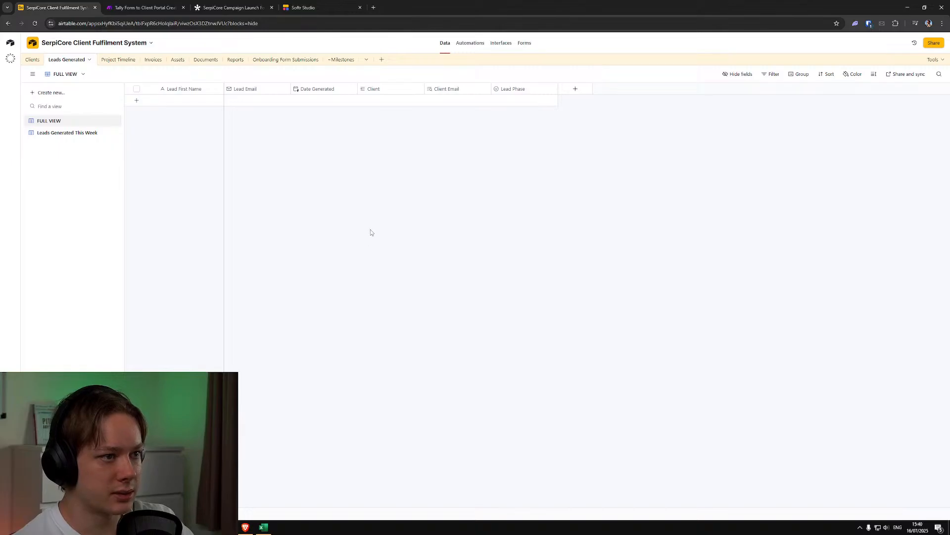
Check the client portal's user list in Softr and the Make scenario, then return to the Airtable base
left_click(332, 4)
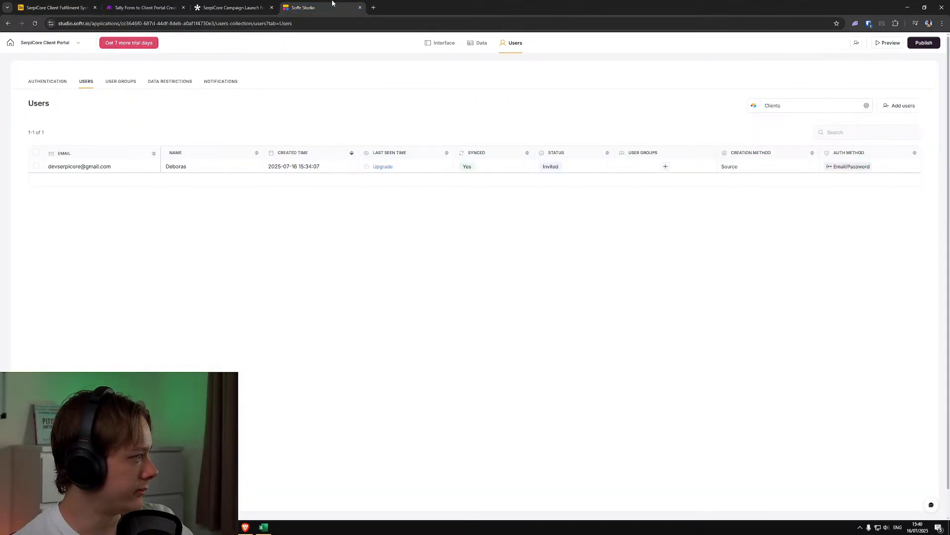
left_click(56, 8)
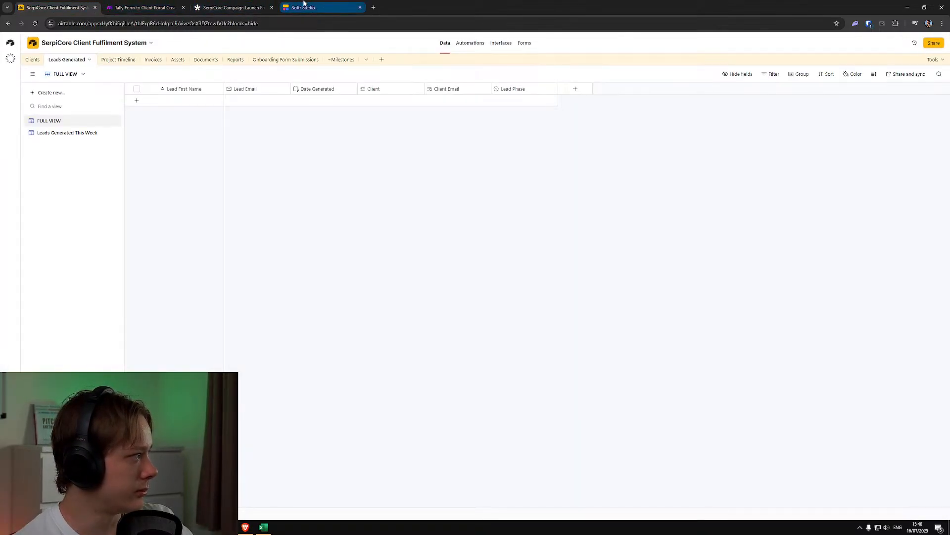
left_click(247, 3)
left_click(144, 6)
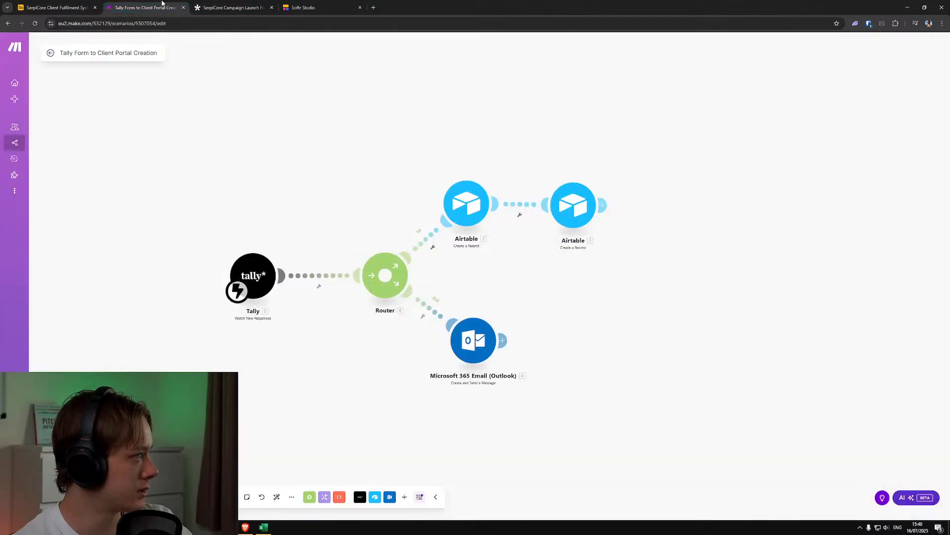
left_click(52, 2)
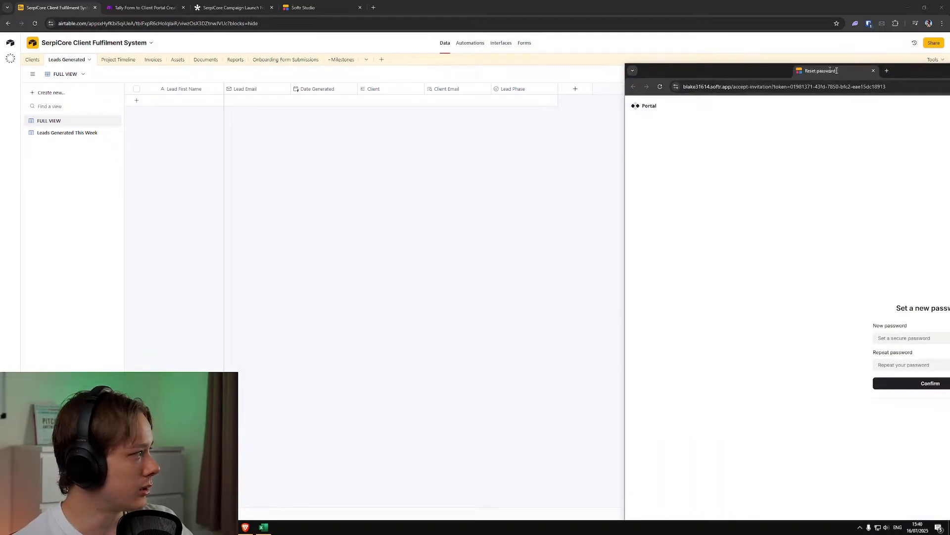
Examine the portal invitation's set-new-password page alongside Softr's user list, ending on the user list
left_click(341, 4)
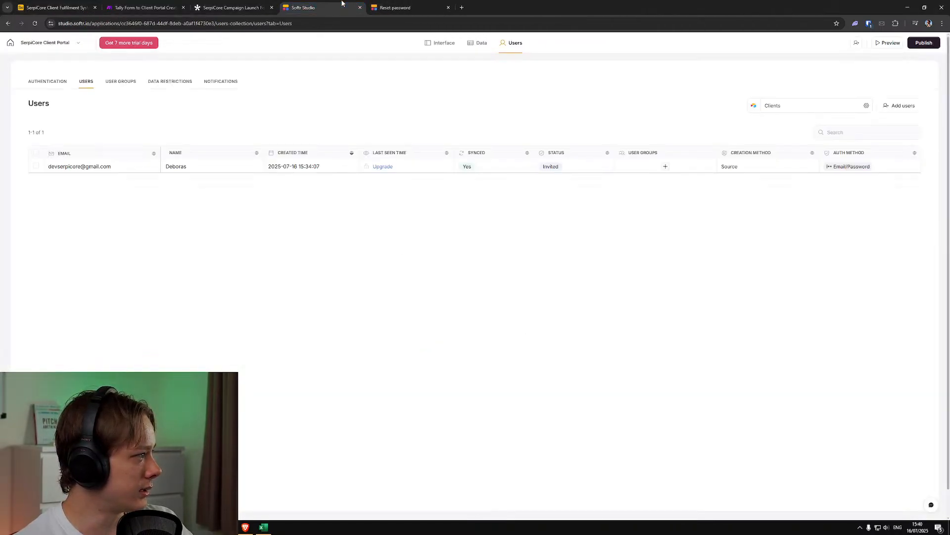
left_click(413, 7)
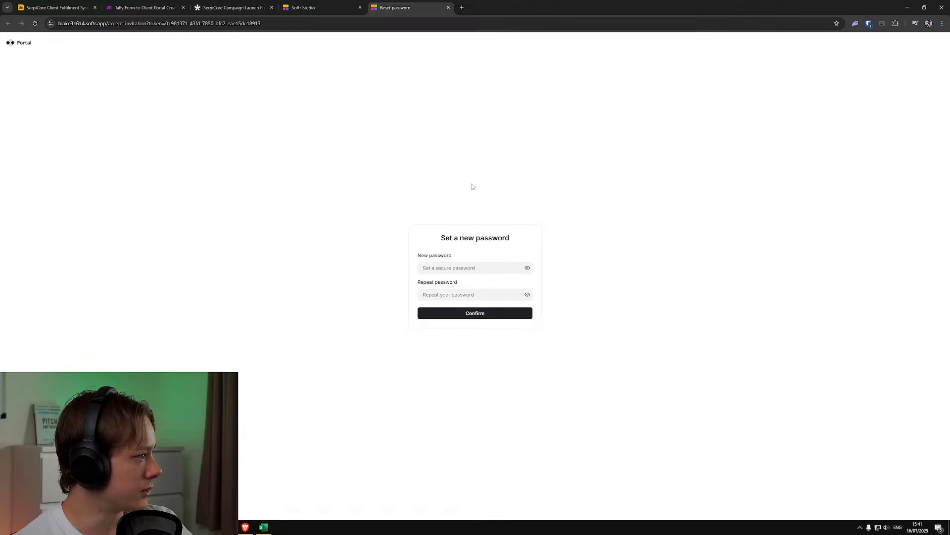
left_click(334, 4)
left_click(399, 4)
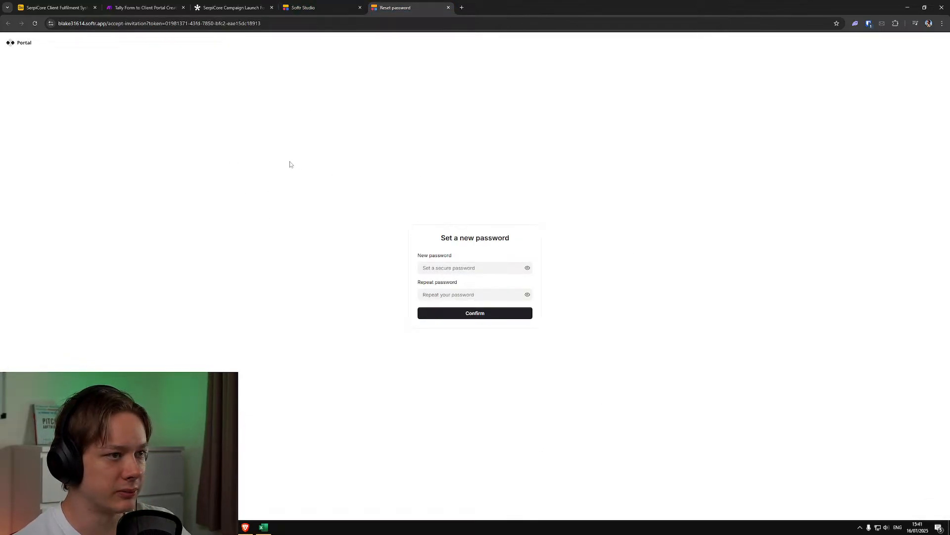
left_click(304, 9)
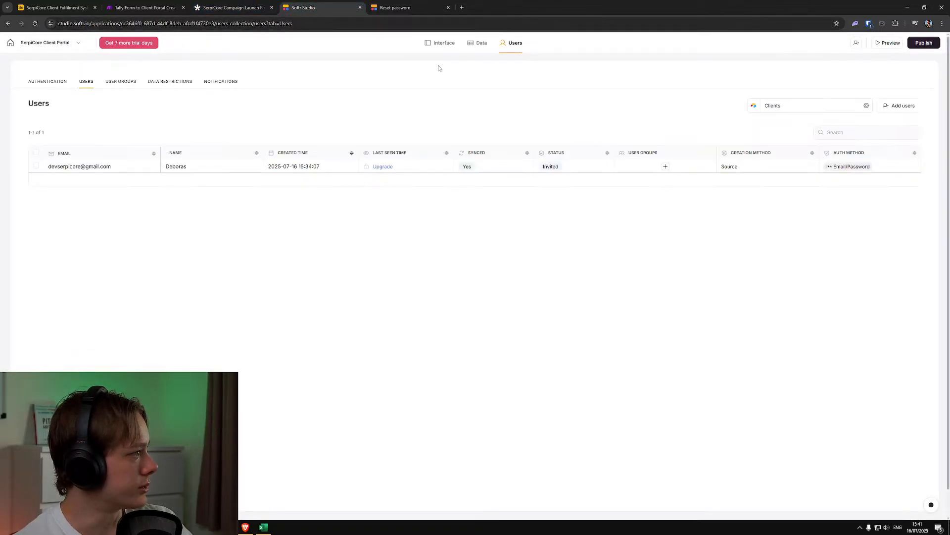
Open the portal's interface editor in Softr, and replace the set-new-password page with the signed-in client's live portal dashboard in the same browser window
left_click(442, 43)
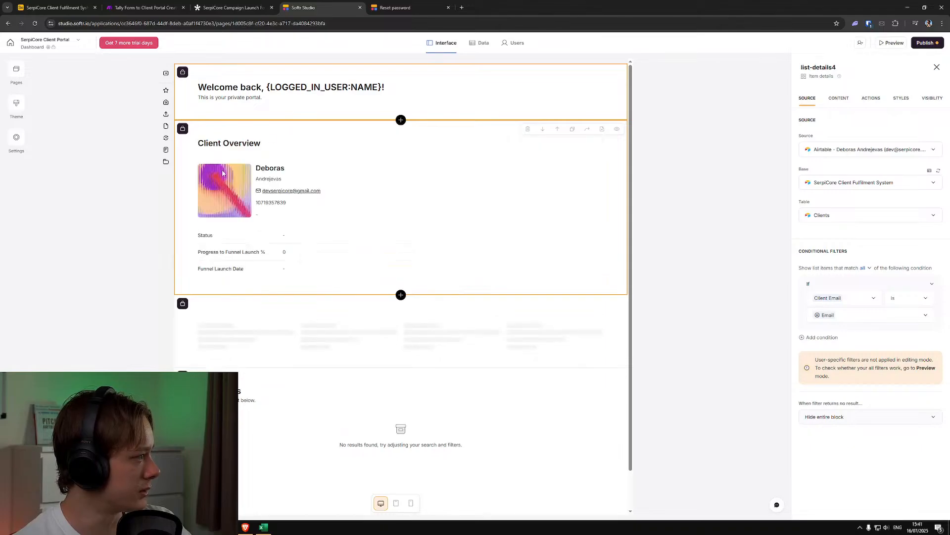
left_click(386, 6)
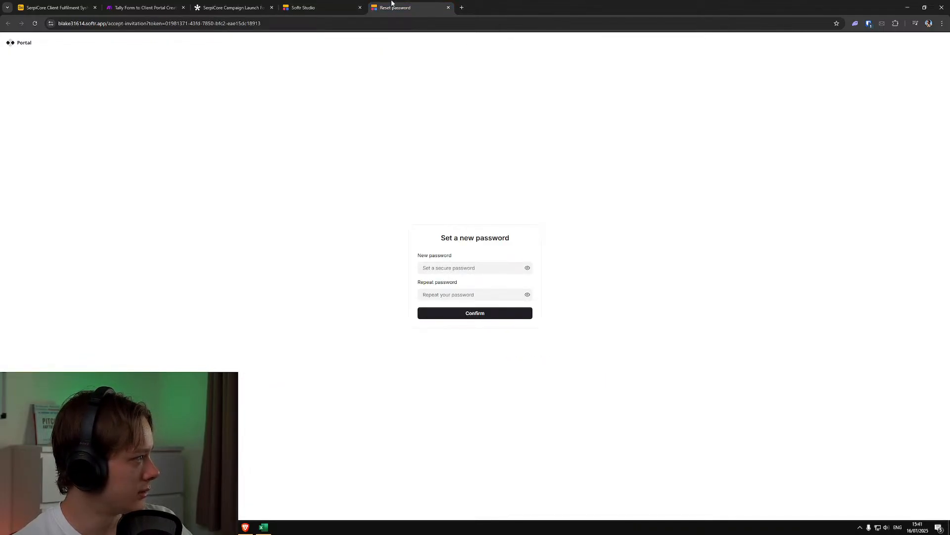
key("ctrl+w")
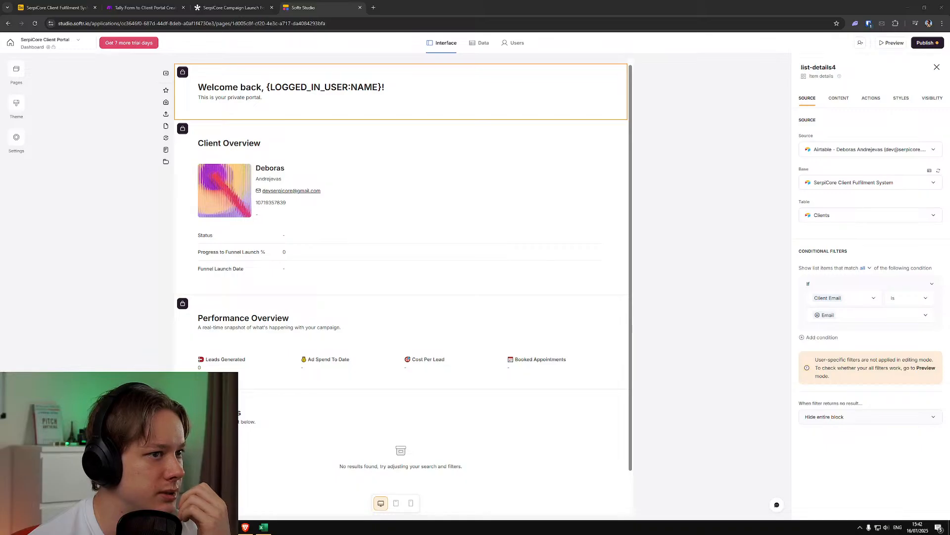
left_click_drag(514, 9, 412, 11)
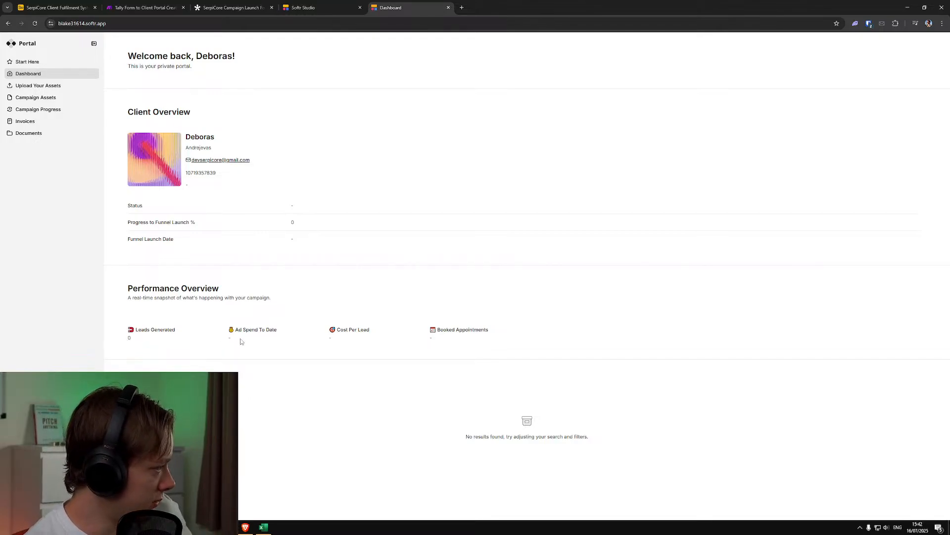
Examine the Ad Spend To Date, Cost Per Lead and Booked Appointments metrics in the client dashboard's Performance Overview
left_click_drag(349, 330, 370, 329)
left_click_drag(456, 330, 475, 330)
left_click_drag(233, 330, 296, 335)
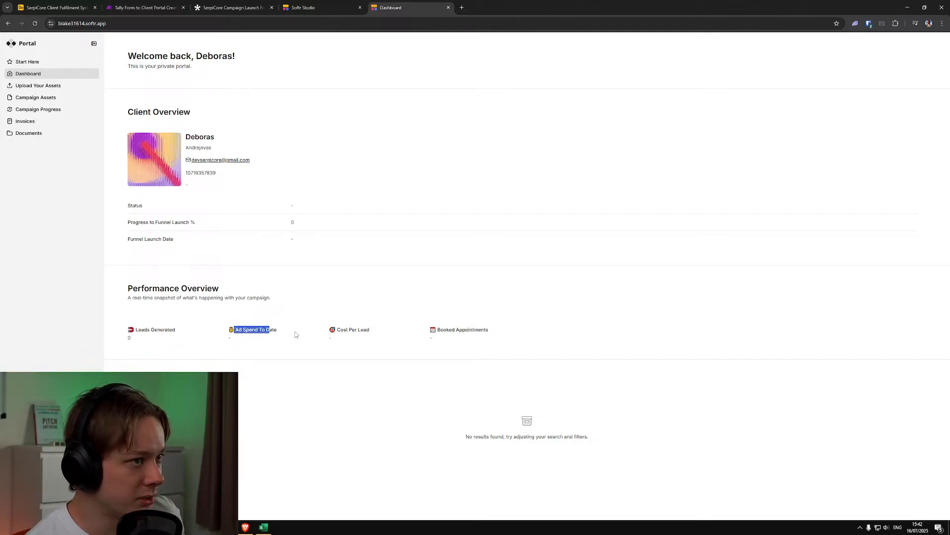
left_click(338, 330)
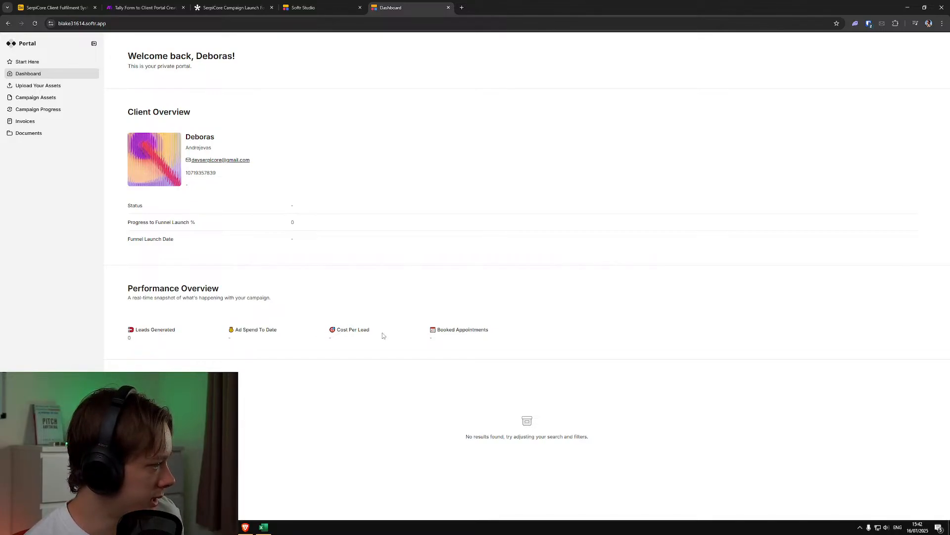
left_click_drag(435, 330, 501, 330)
left_click(500, 331)
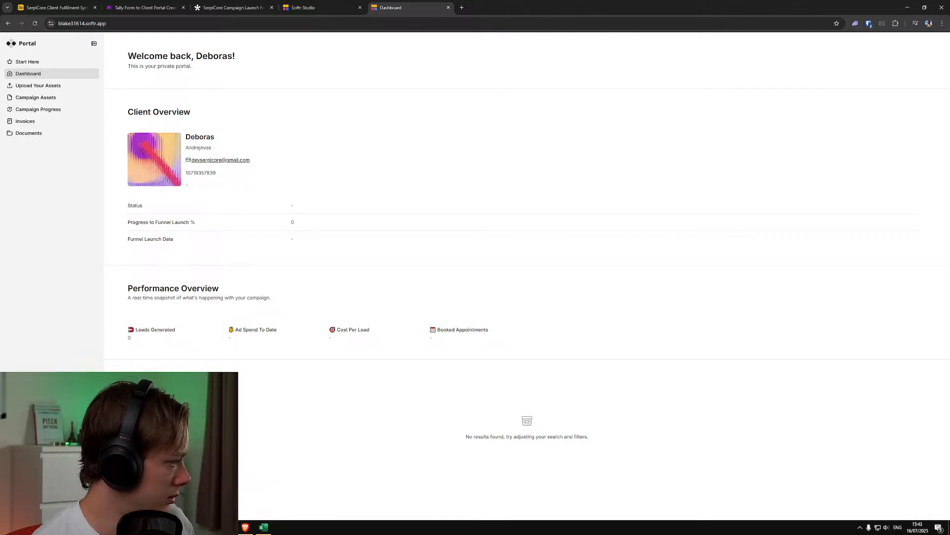
mouse_move(245, 526)
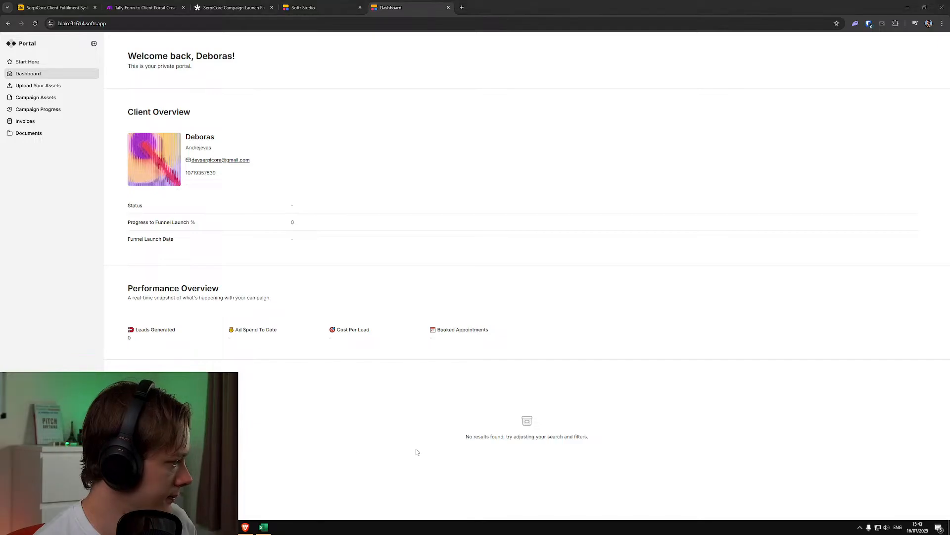
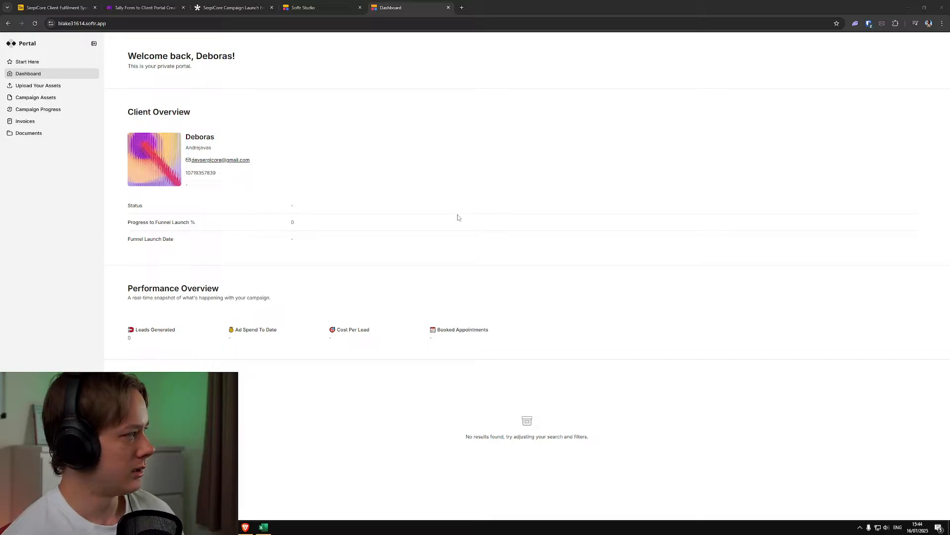
Examine the client portal's Start Here, Upload Your Assets, Campaign Assets, Campaign Progress, Invoices and Documents pages, ending on Start Here
left_click(50, 65)
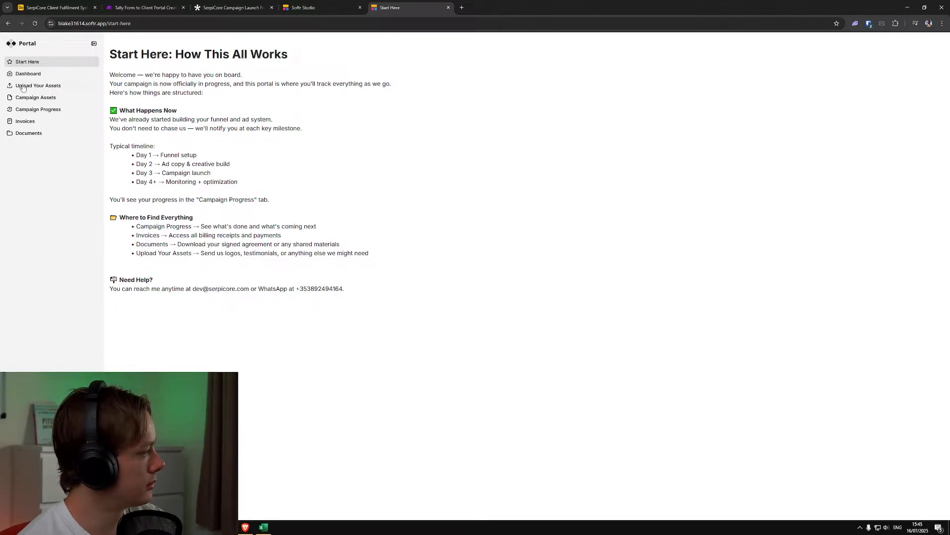
left_click(37, 87)
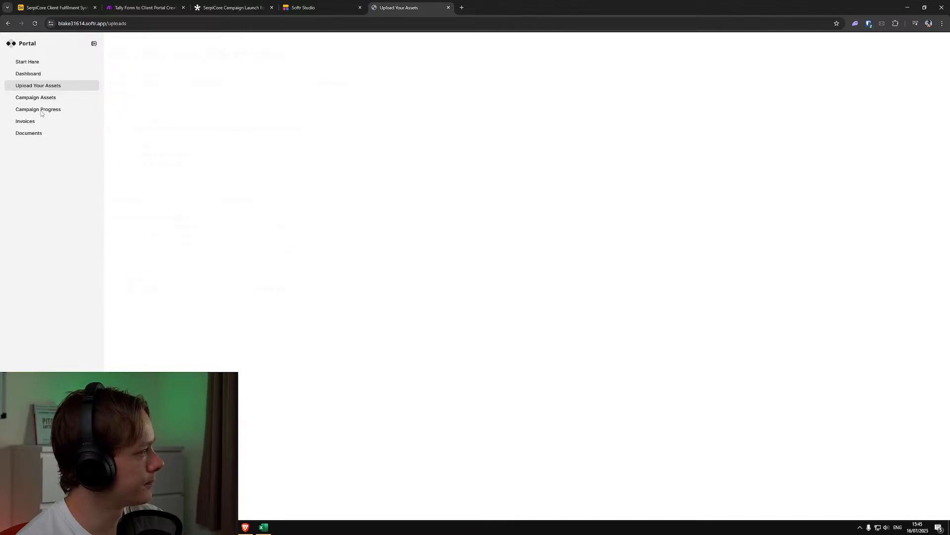
left_click(41, 98)
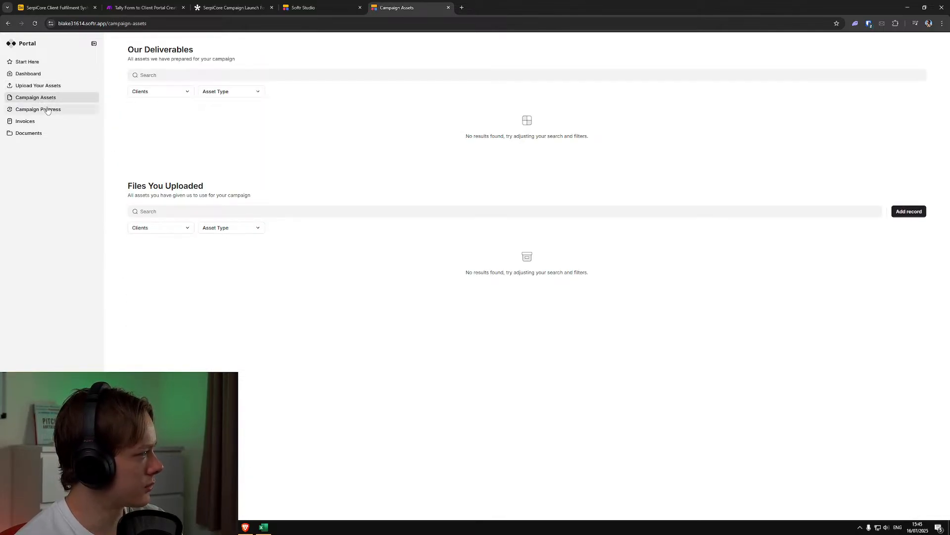
left_click(47, 110)
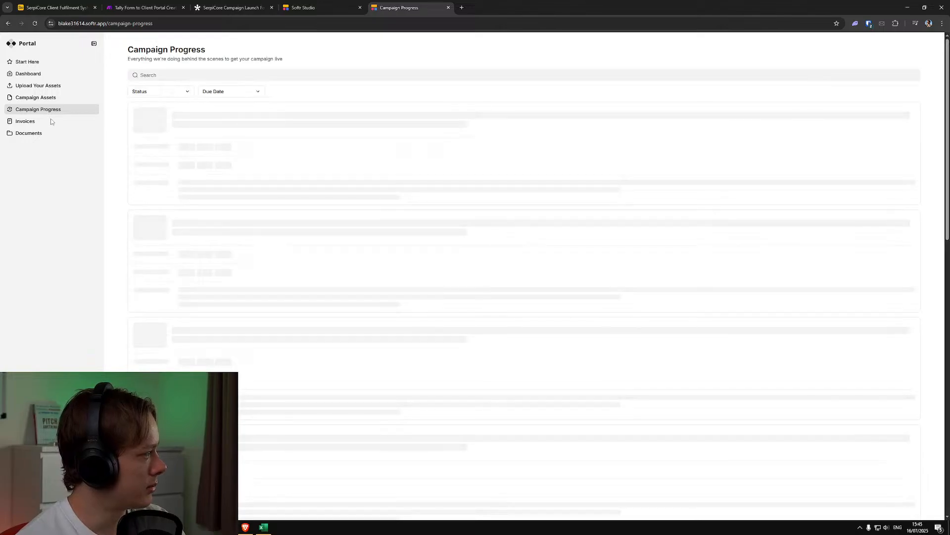
scroll(186, 211, "down", 3)
scroll(186, 212, "down", 7)
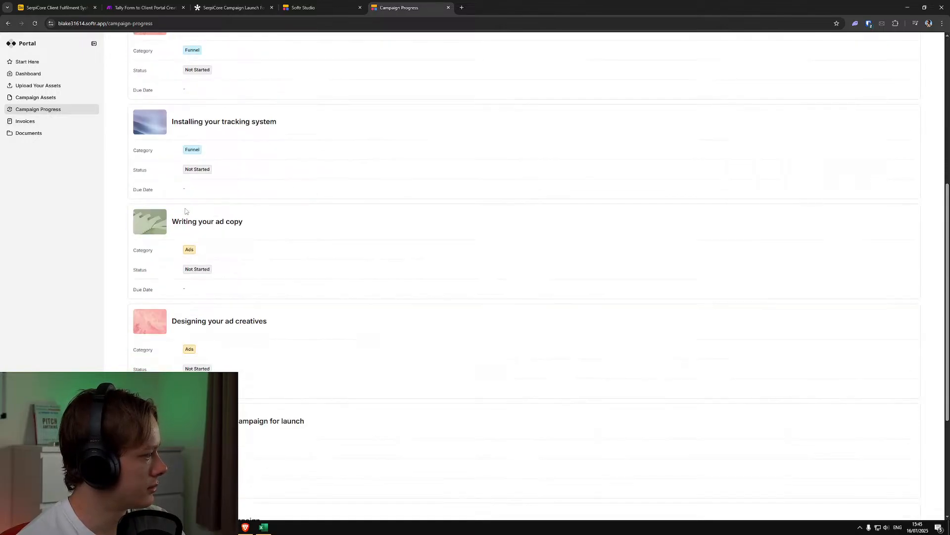
left_click(73, 122)
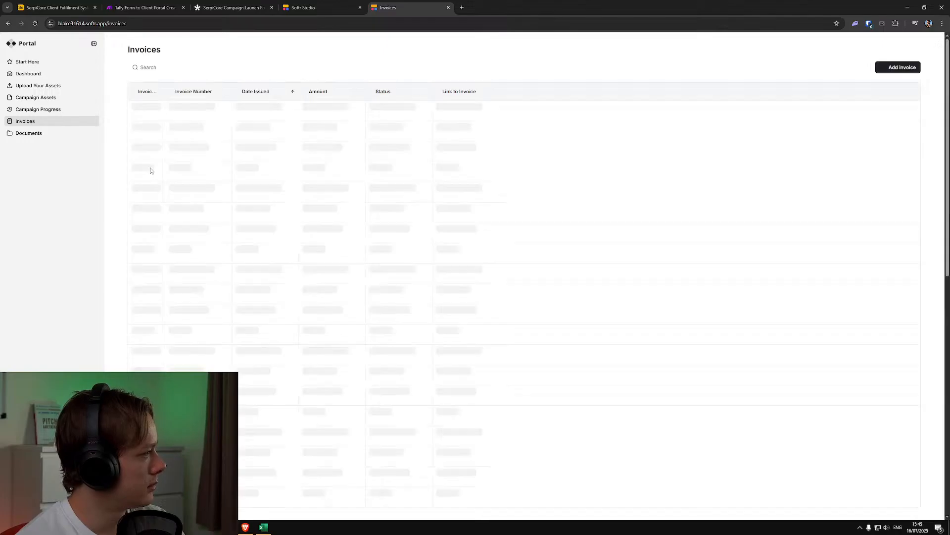
left_click(43, 134)
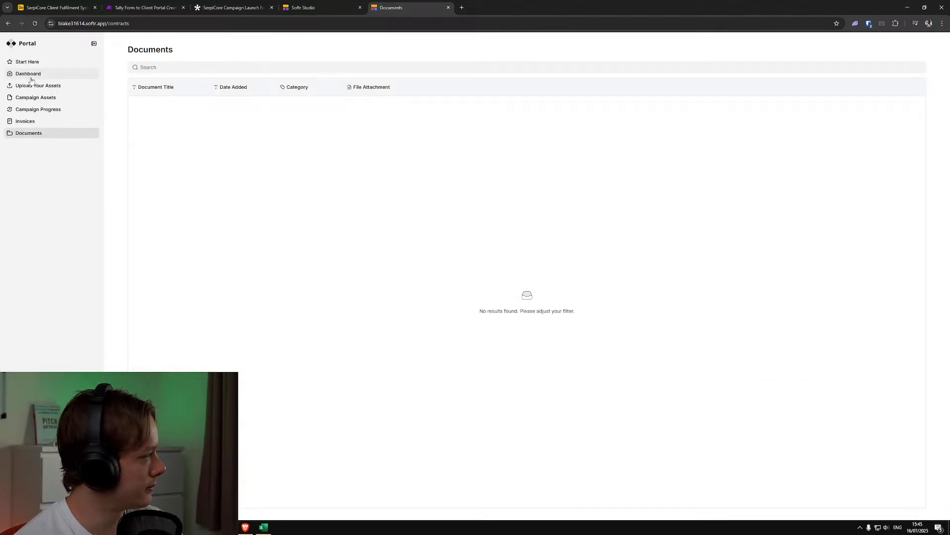
left_click(29, 62)
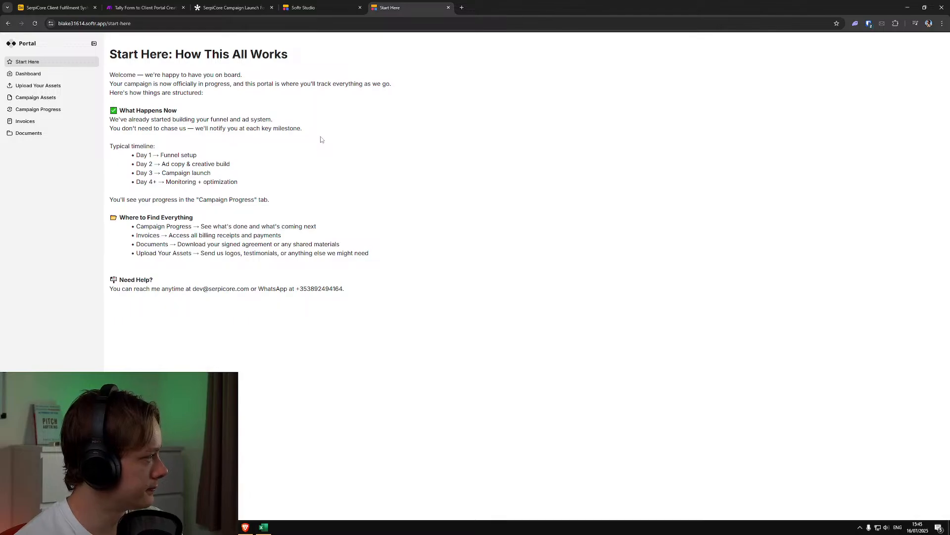
Close the live client portal page, and check the Airtable base's Leads Generated table and the Make scenario
left_click(450, 7)
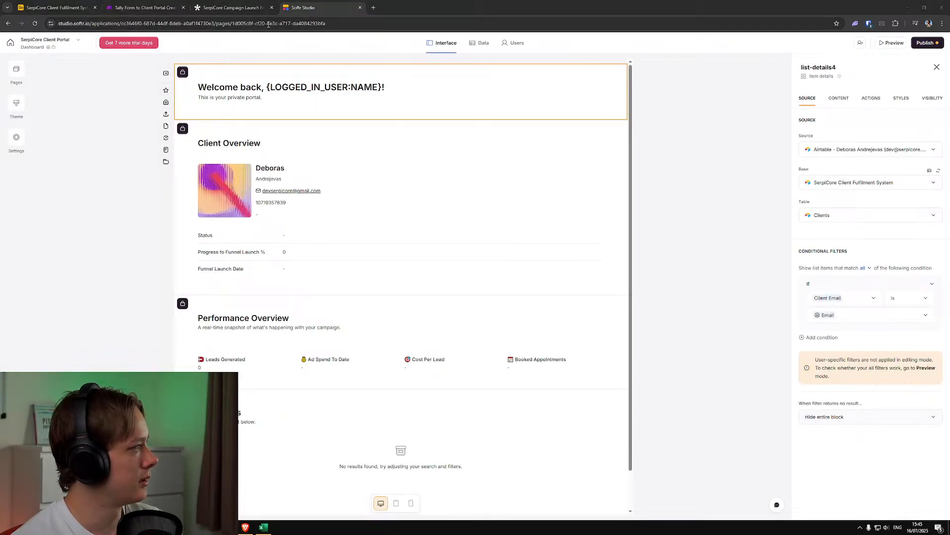
left_click(77, 6)
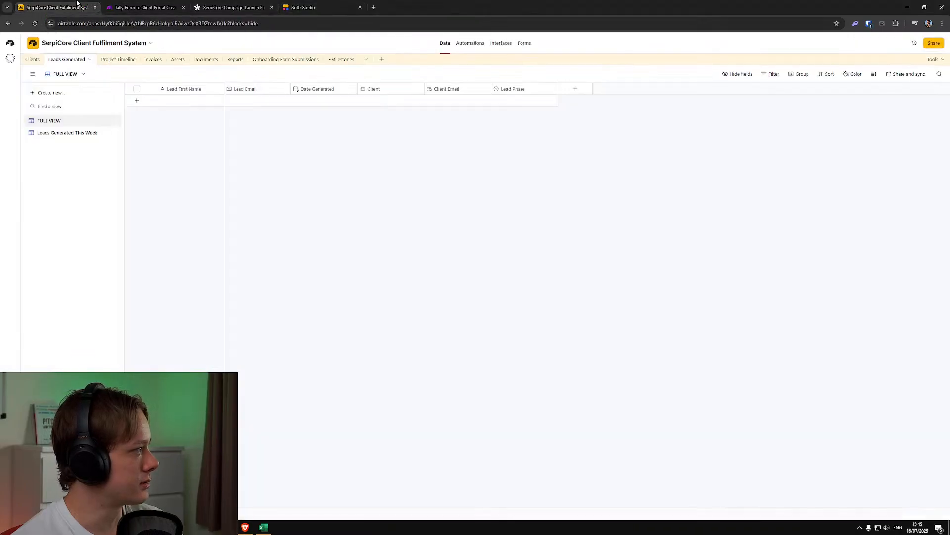
left_click(123, 2)
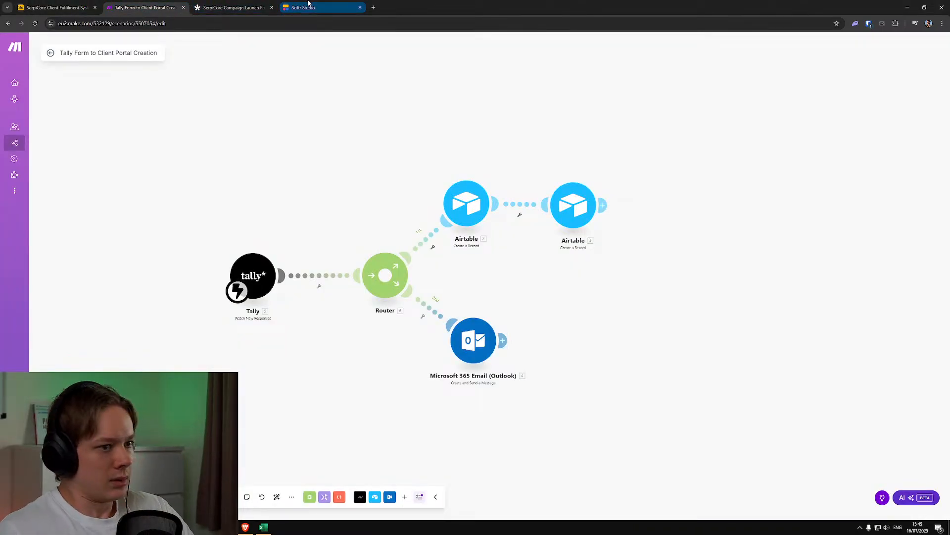
mouse_move(308, 3)
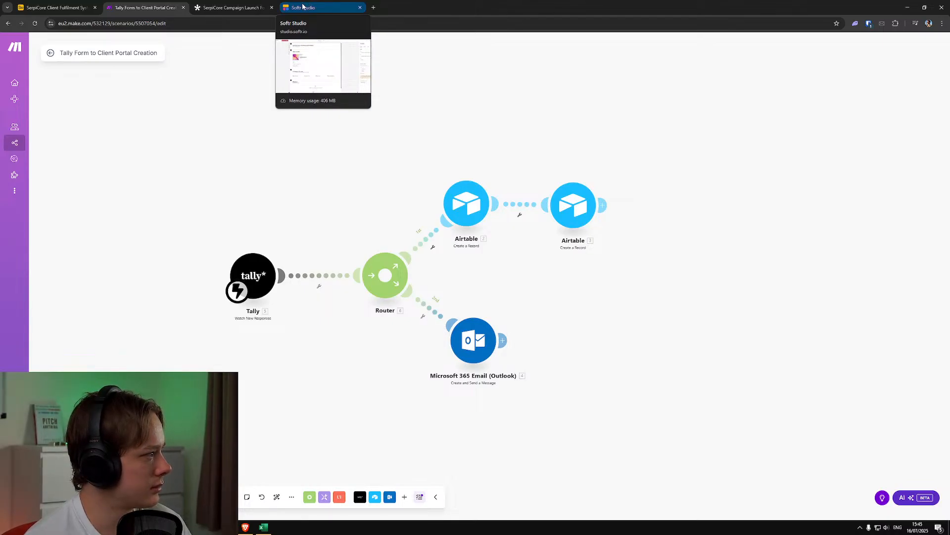
Look through the questions of SerpiCore Campaign Launch Form V2 in Tally, and close the form
left_click(228, 4)
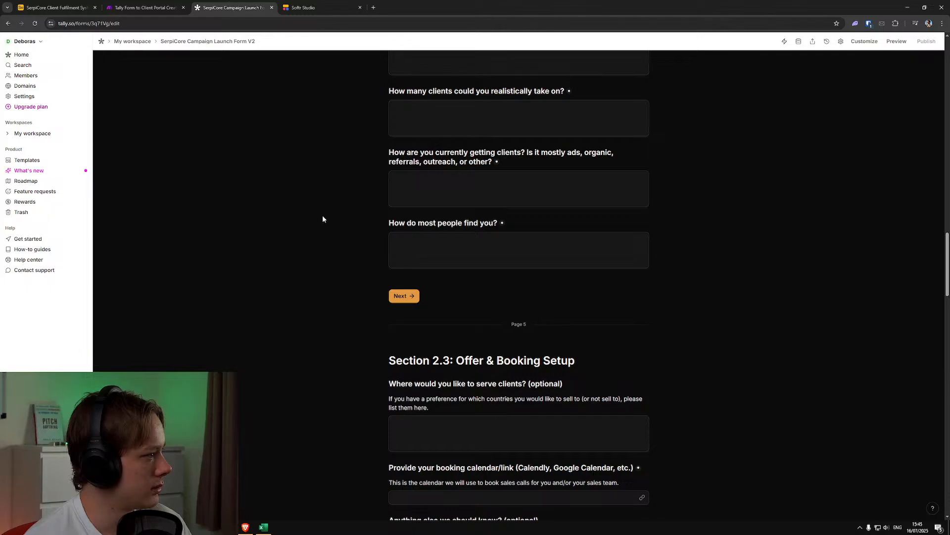
scroll(322, 216, "down", 1)
key("alt+Tab")
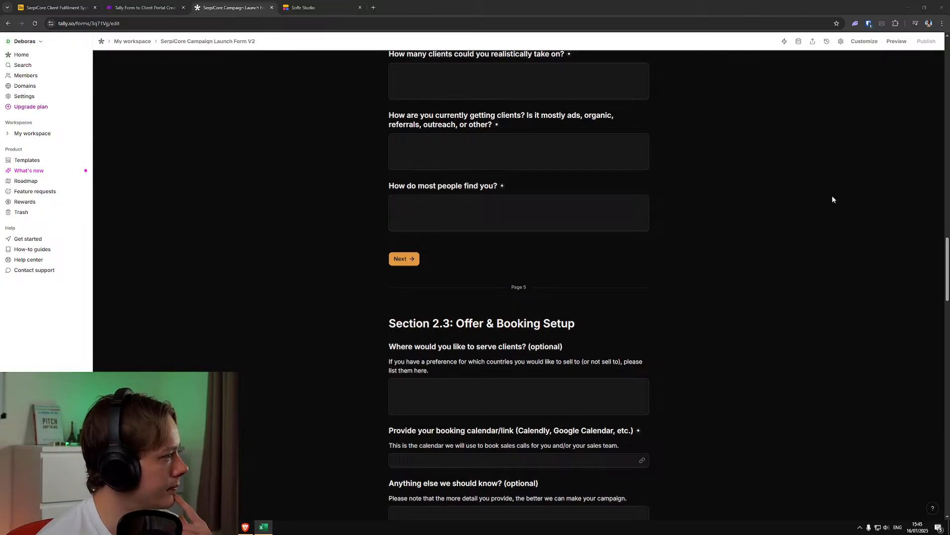
scroll(822, 218, "down", 15)
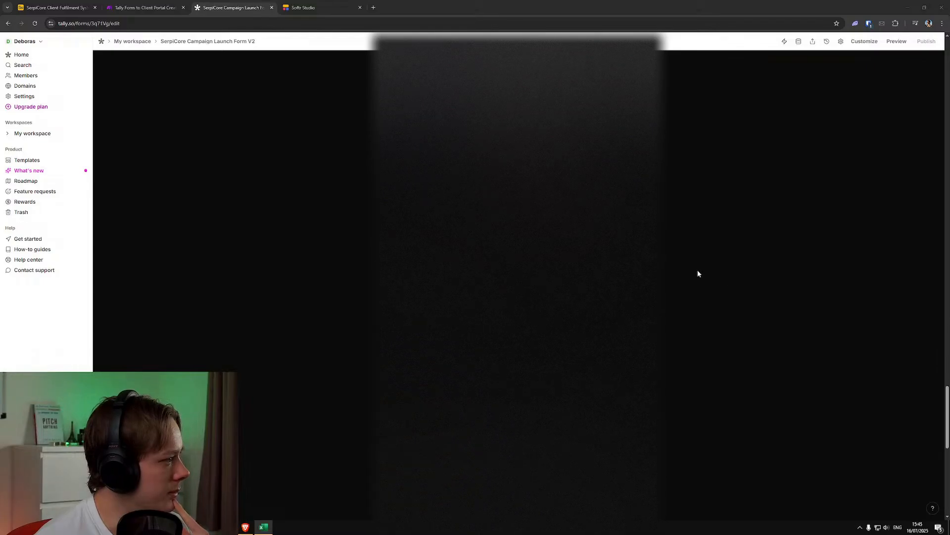
scroll(697, 271, "down", 5)
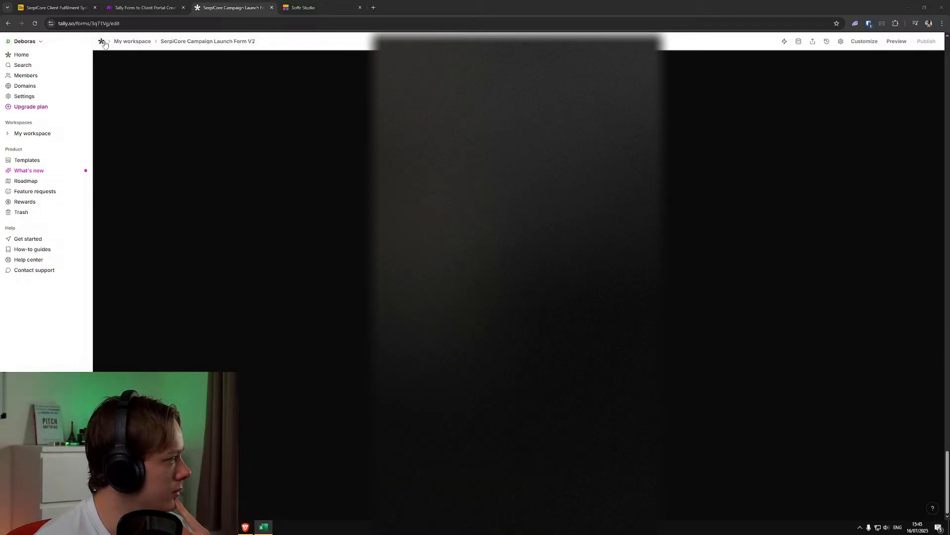
left_click(102, 42)
left_click(271, 7)
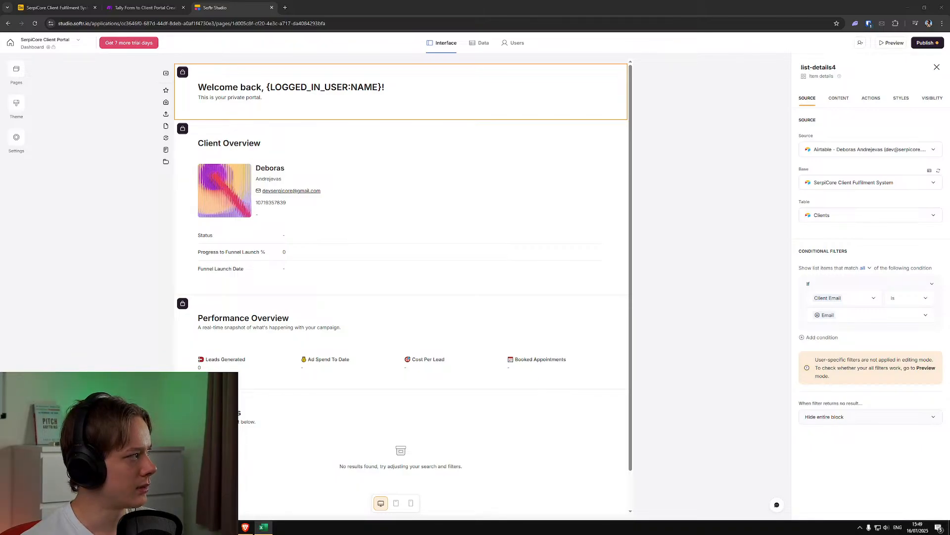
Open the Microsoft 365 Email (Outlook) module of the Make scenario and read its welcome email body to the end
left_click(143, 7)
left_click(473, 340)
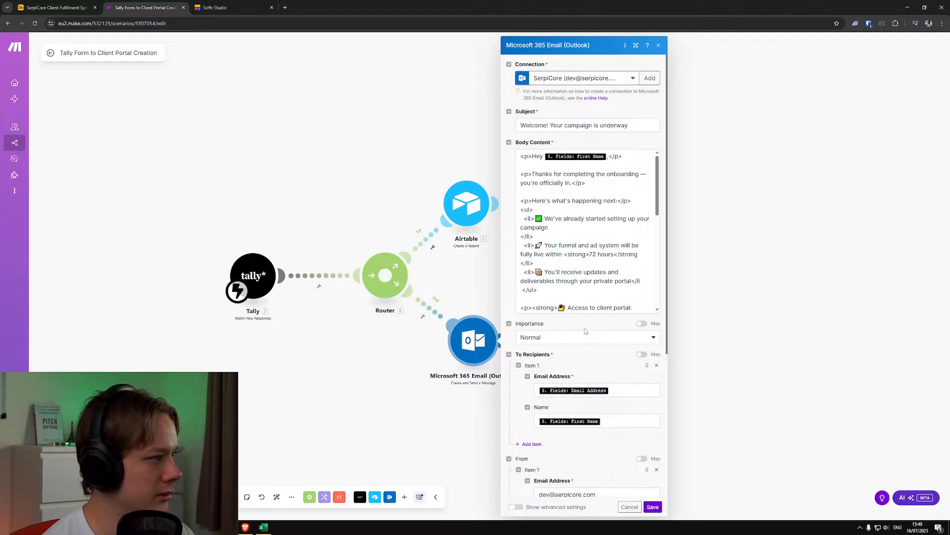
scroll(616, 297, "down", 4)
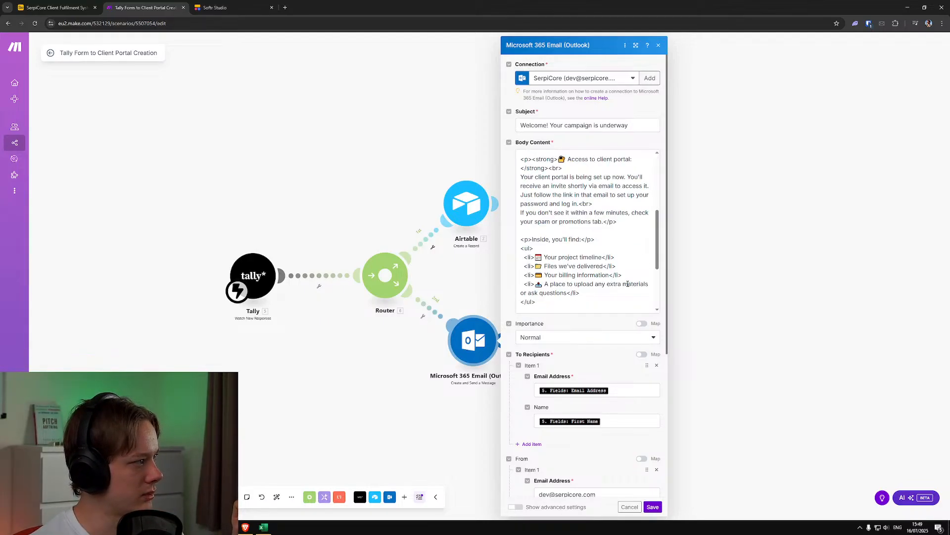
scroll(627, 283, "down", 2)
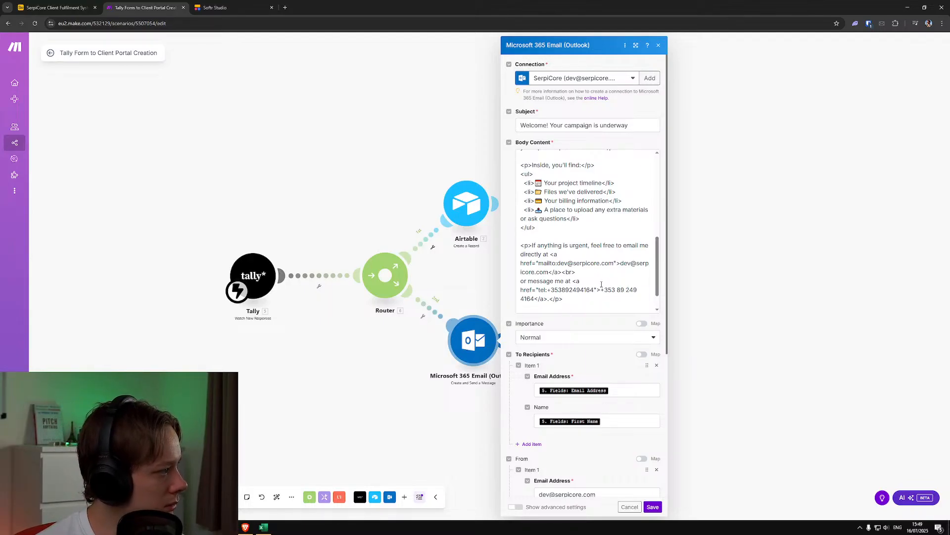
scroll(601, 285, "down", 1)
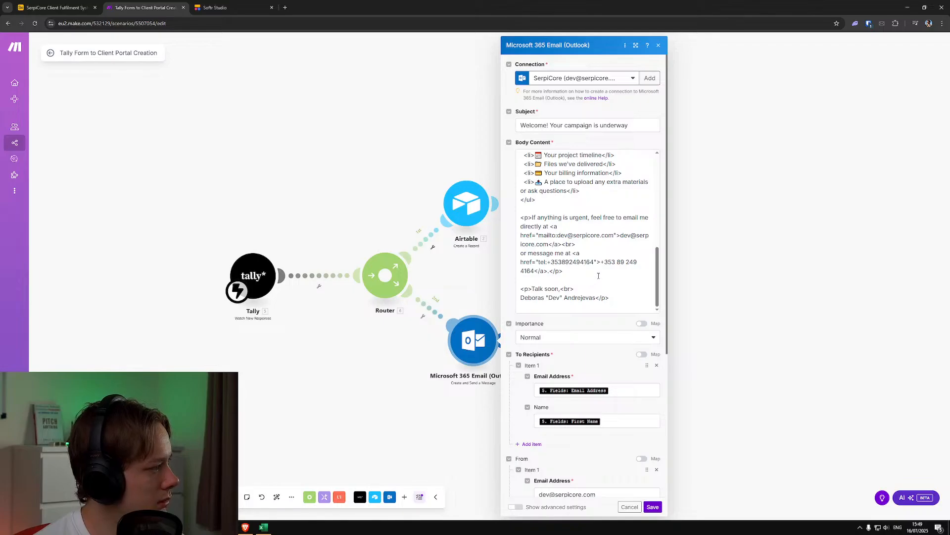
Add a copy of the bold "Access to client portal:" heading as a new line below the signature in the email body
left_click(603, 273)
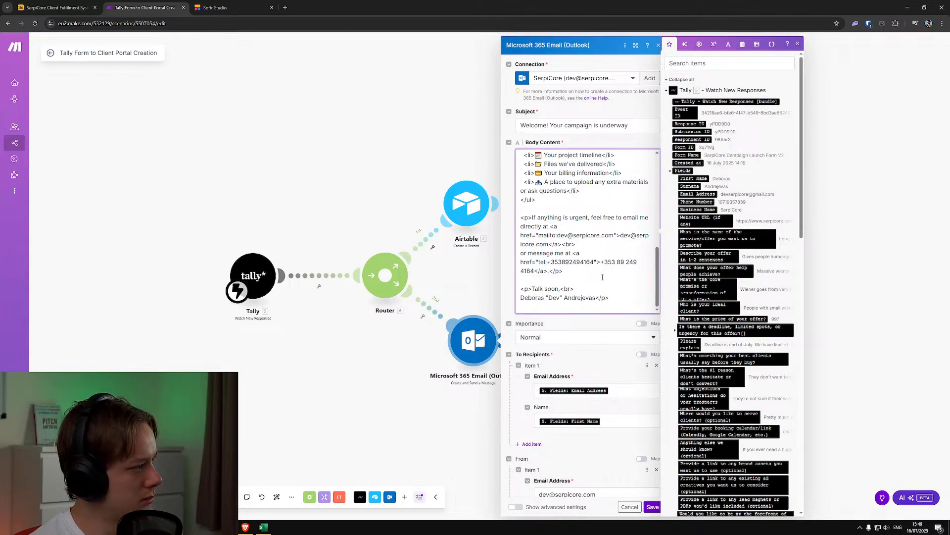
left_click(625, 299)
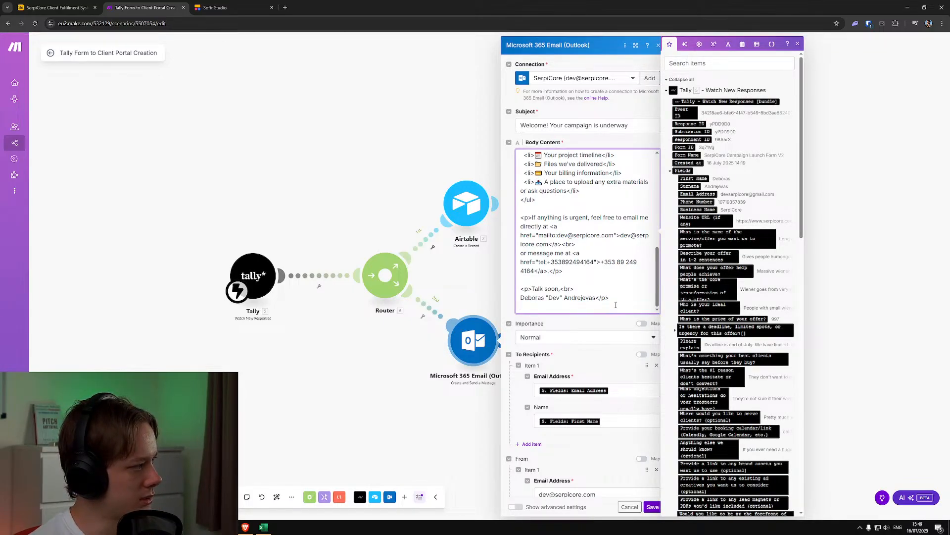
key("Return")
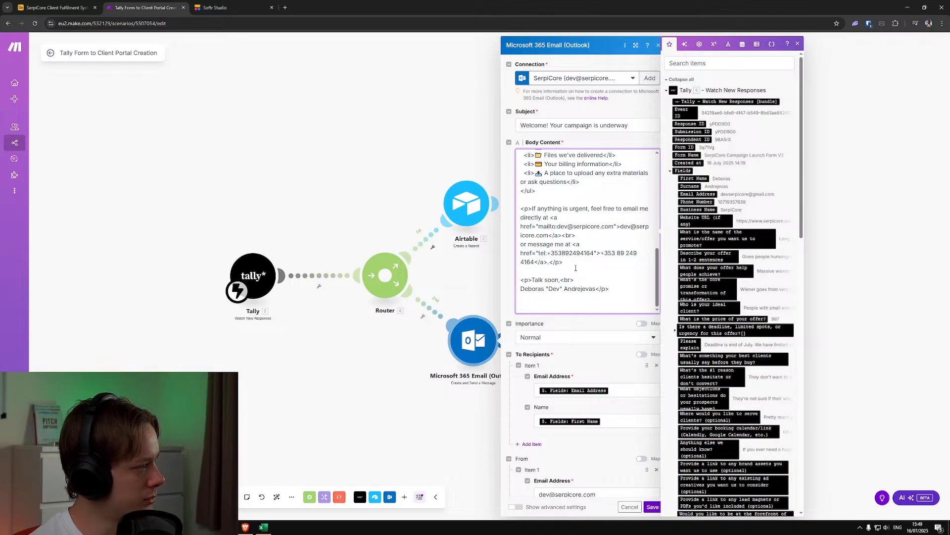
scroll(578, 267, "up", 3)
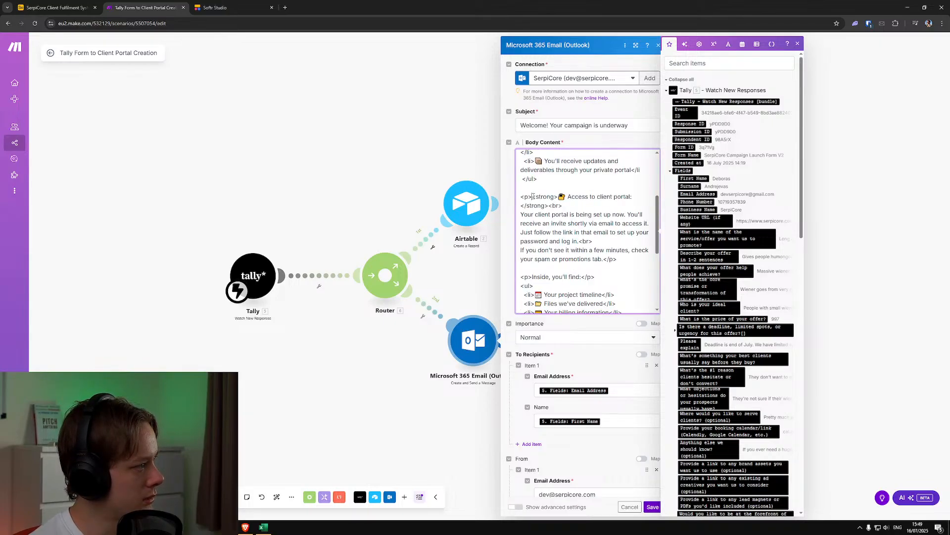
left_click_drag(533, 196, 550, 205)
scroll(576, 251, "down", 3)
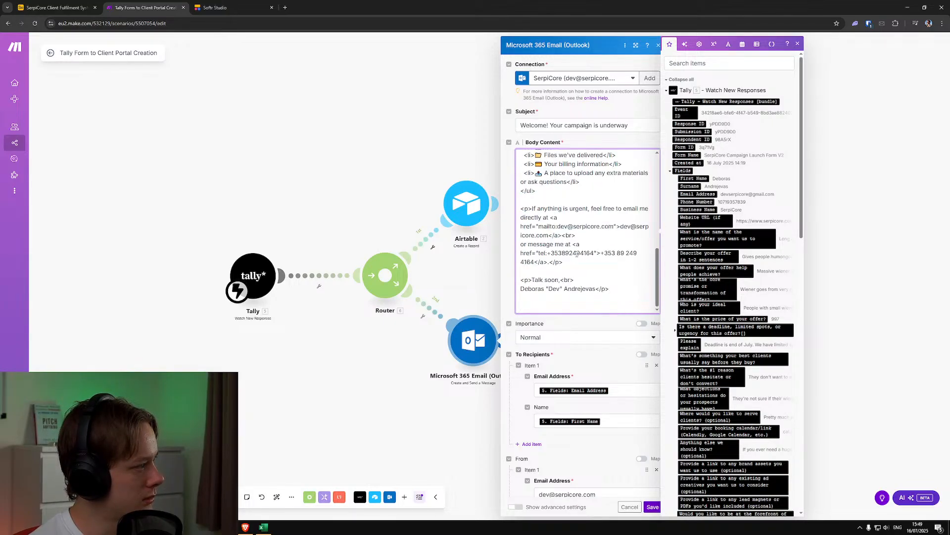
type("<strong>🔐 Access to client portal:</strong>")
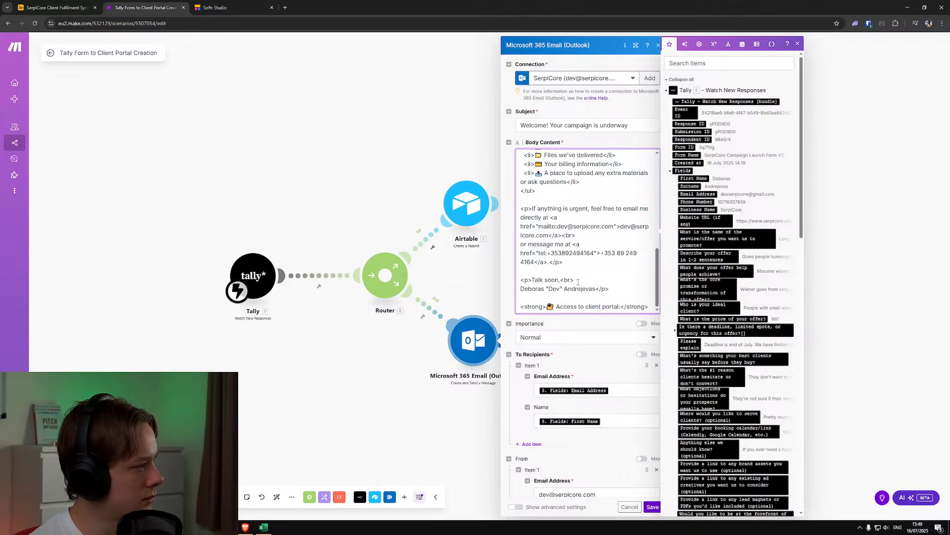
Review the email body's portal access, portal contents and urgent contact paragraphs against the heading added below the signature
scroll(578, 281, "up", 2)
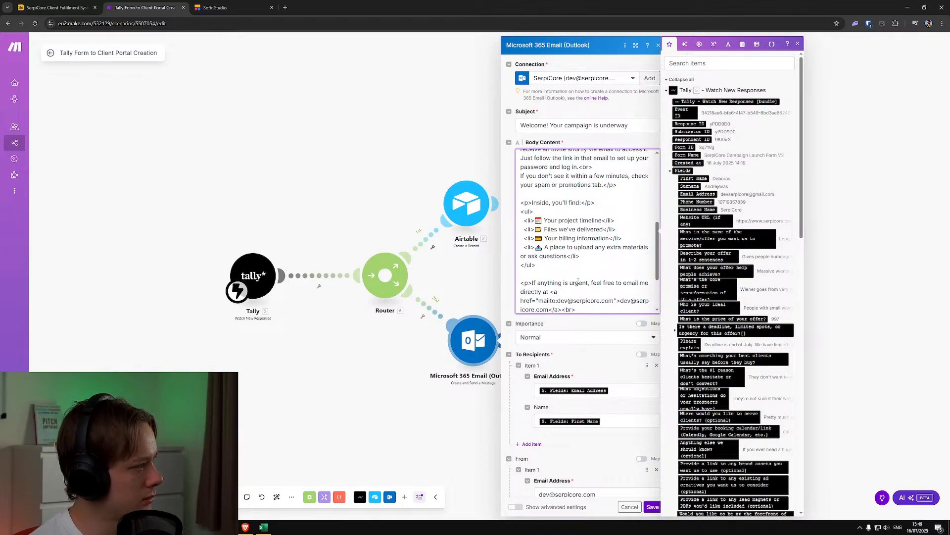
scroll(574, 272, "down", 3)
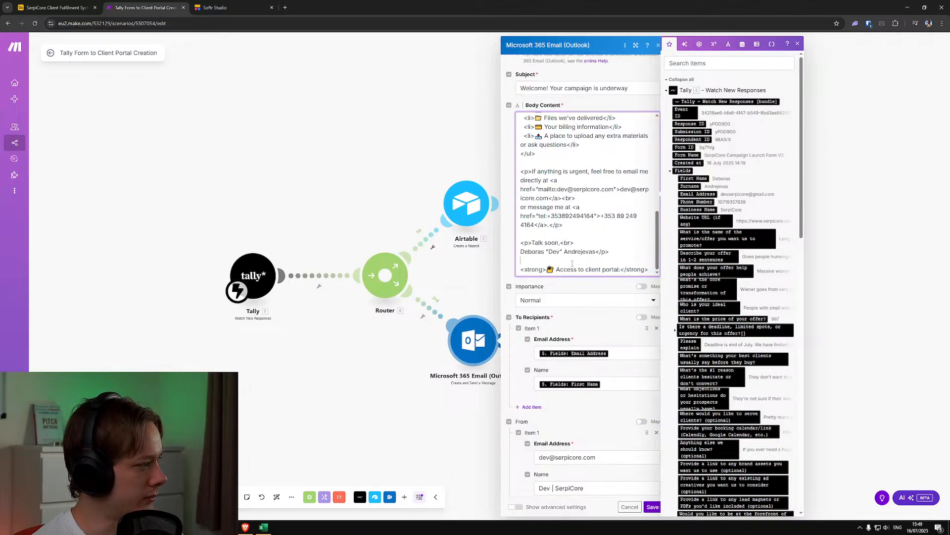
scroll(572, 263, "up", 3)
scroll(567, 291, "down", 2)
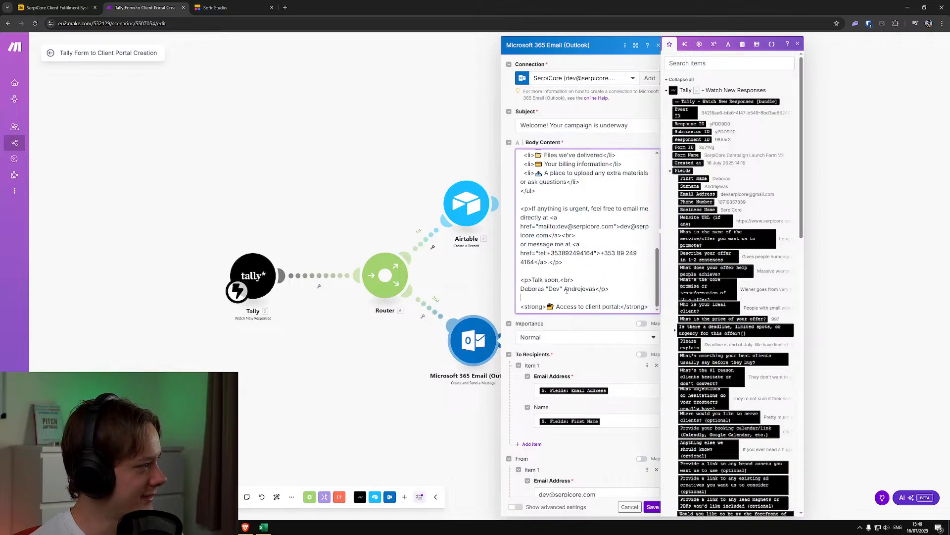
scroll(557, 235, "up", 1)
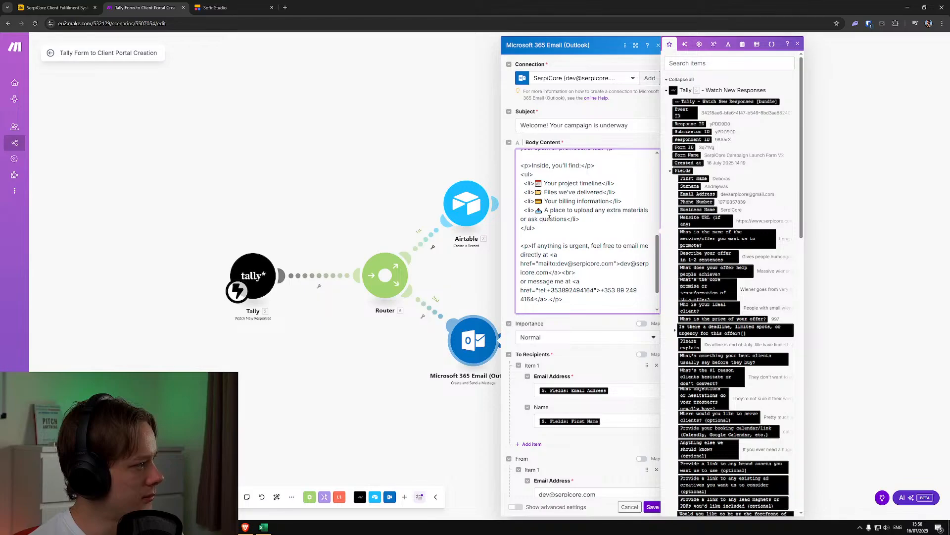
scroll(549, 217, "up", 2)
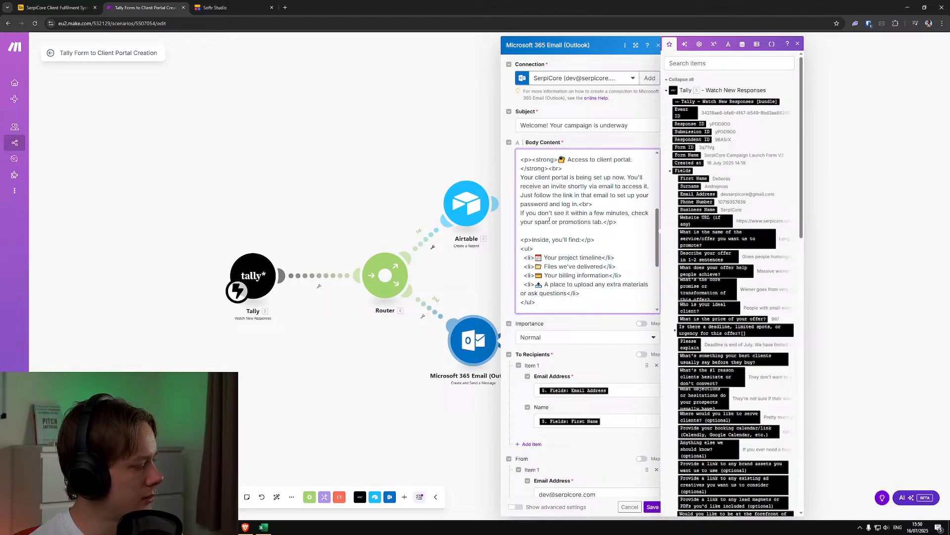
scroll(550, 222, "down", 3)
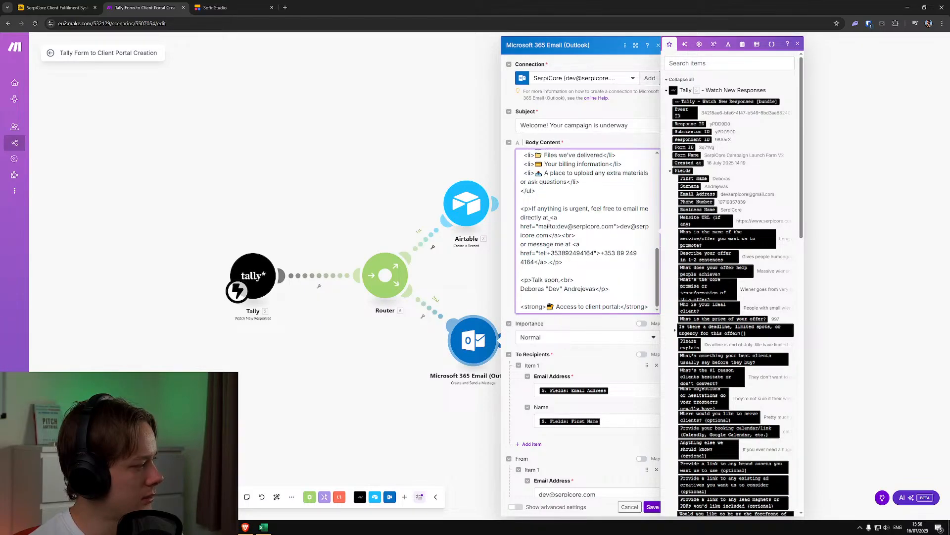
scroll(549, 223, "up", 2)
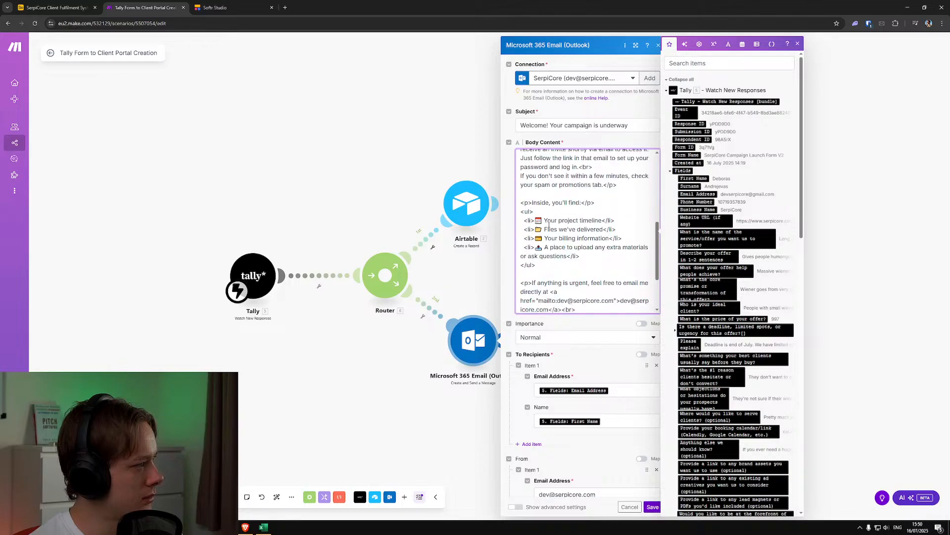
scroll(549, 225, "down", 2)
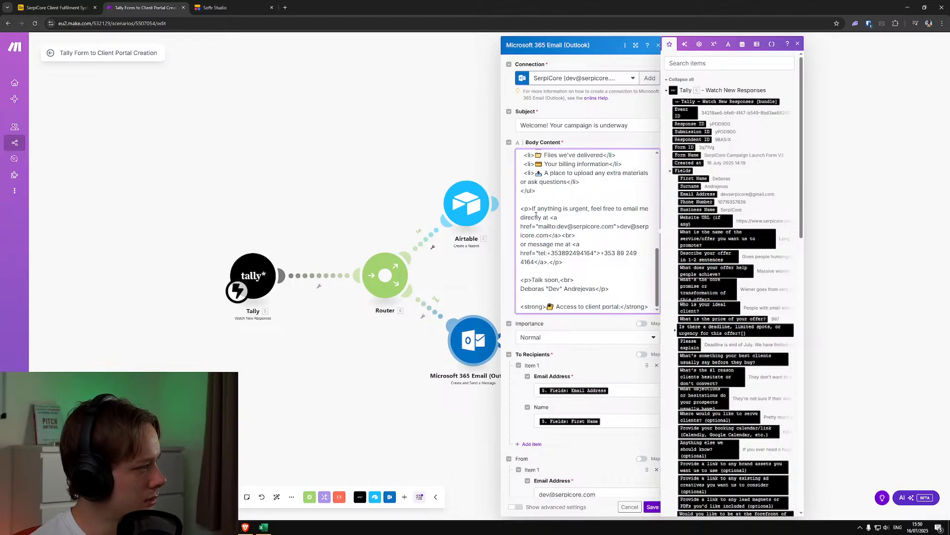
Insert an opening <p> tag before the bold heading below the signature, and compare it with the original "Access to client portal:" section
left_click_drag(533, 208, 521, 210)
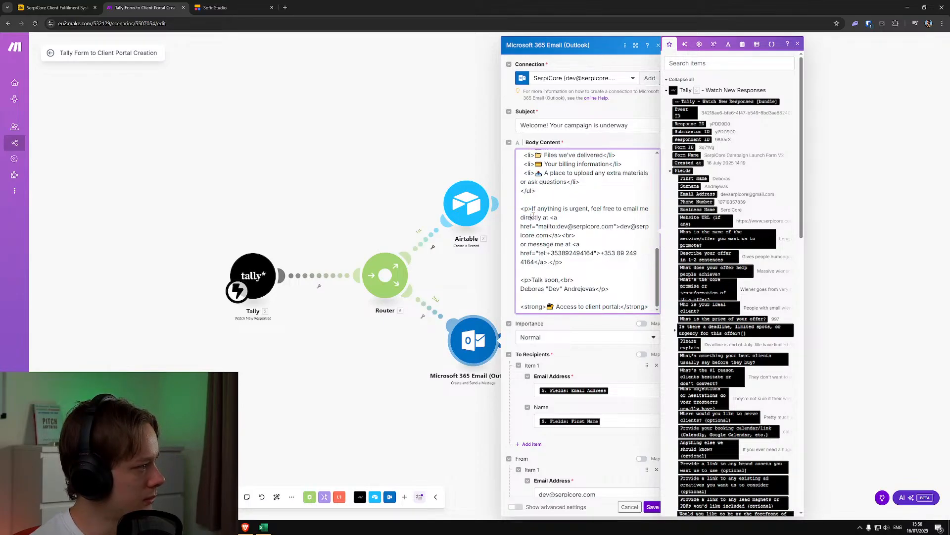
left_click(521, 307)
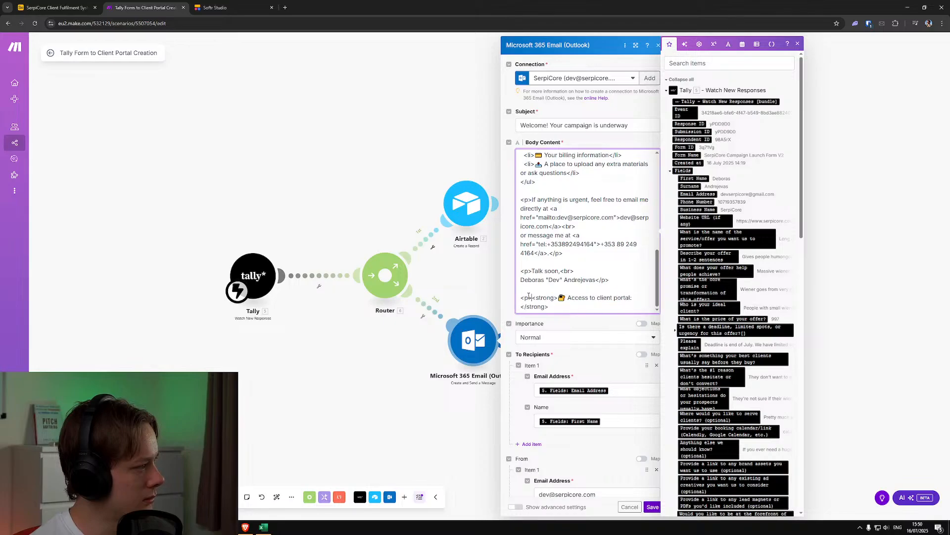
scroll(554, 288, "up", 2)
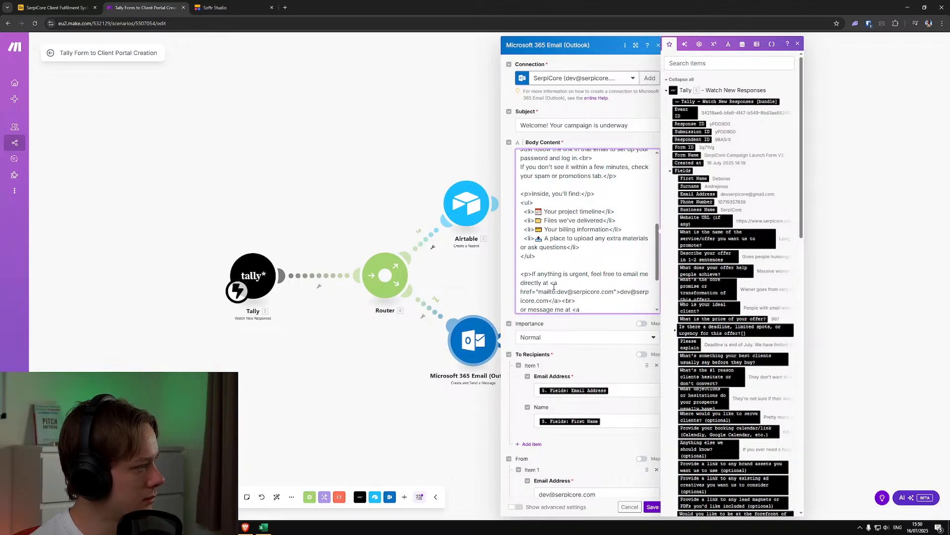
scroll(554, 287, "up", 2)
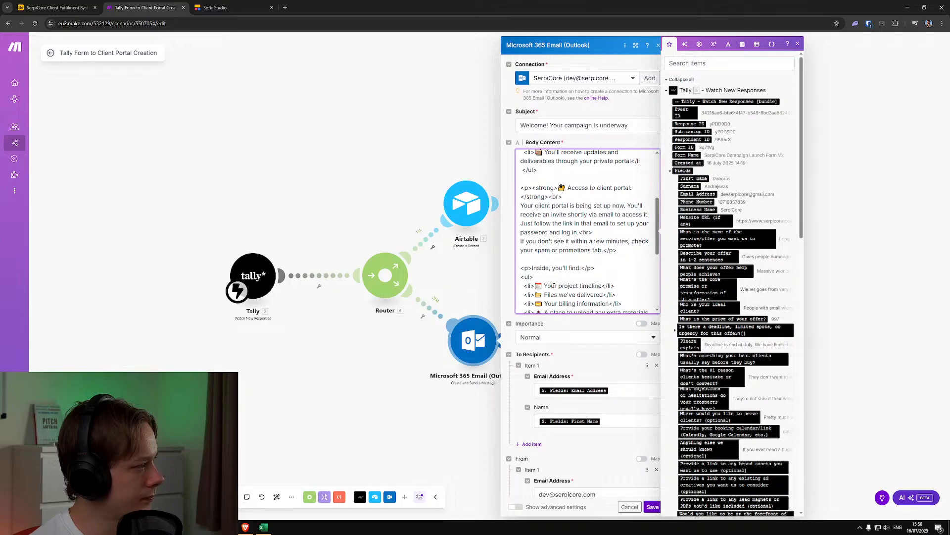
scroll(554, 286, "down", 3)
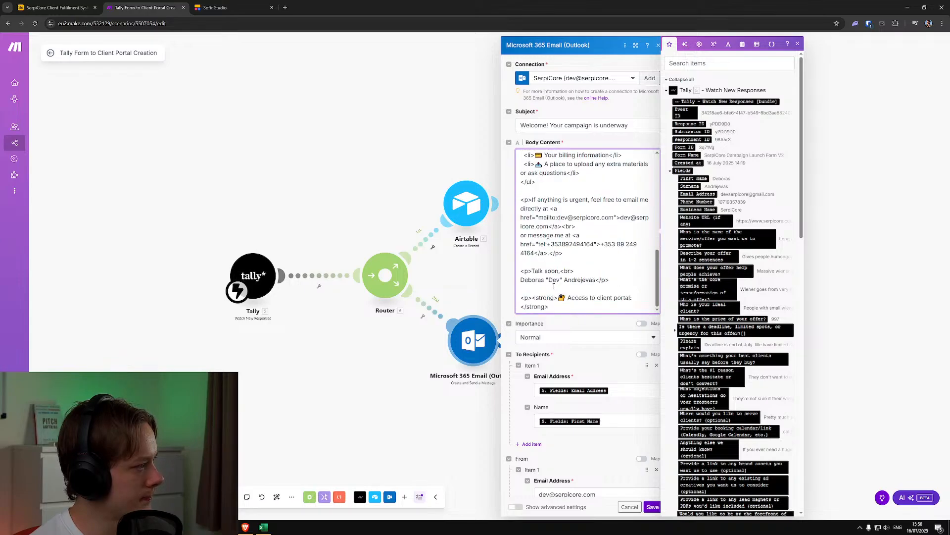
scroll(554, 285, "up", 3)
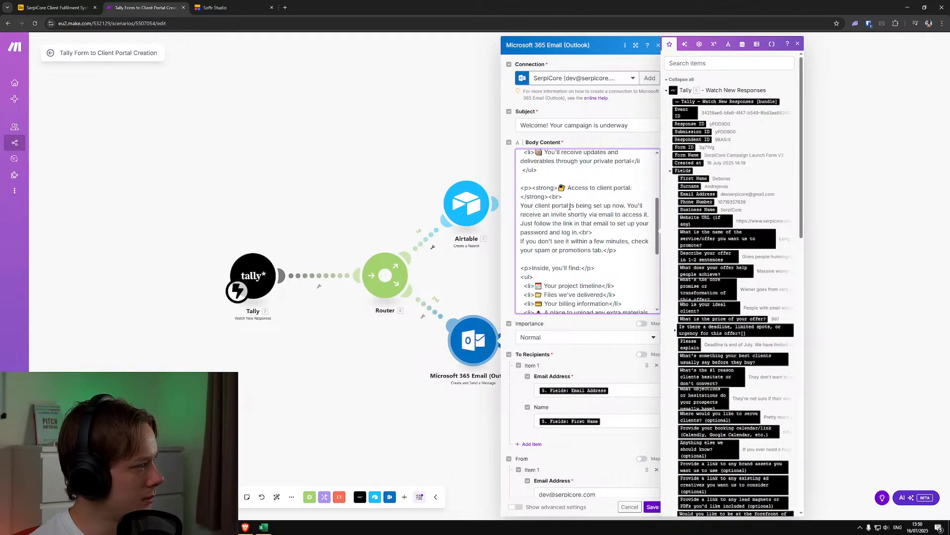
scroll(570, 198, "down", 5)
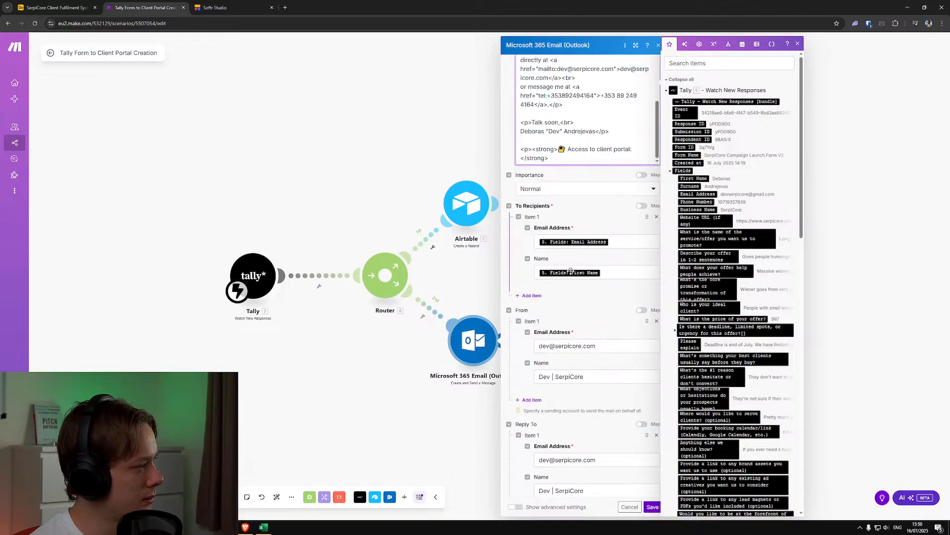
scroll(574, 278, "up", 2)
scroll(574, 280, "up", 2)
scroll(584, 302, "down", 1)
scroll(588, 317, "up", 1)
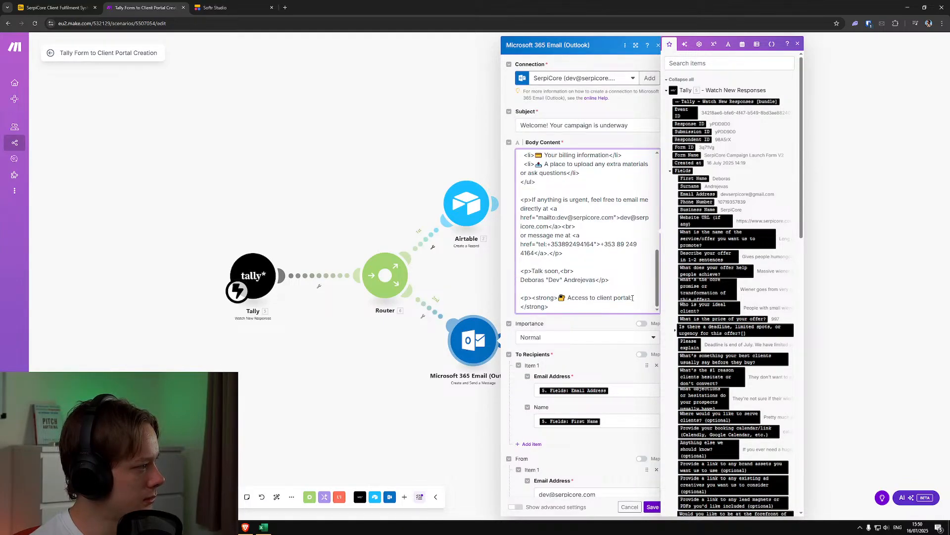
Replace the emoji and text of the bold heading below the signature with "IMPORTANT NOTE"
left_click_drag(633, 298, 568, 297)
key("BackSpace")
key("BackSpace")
key("BackSpace")
type("IMPOR")
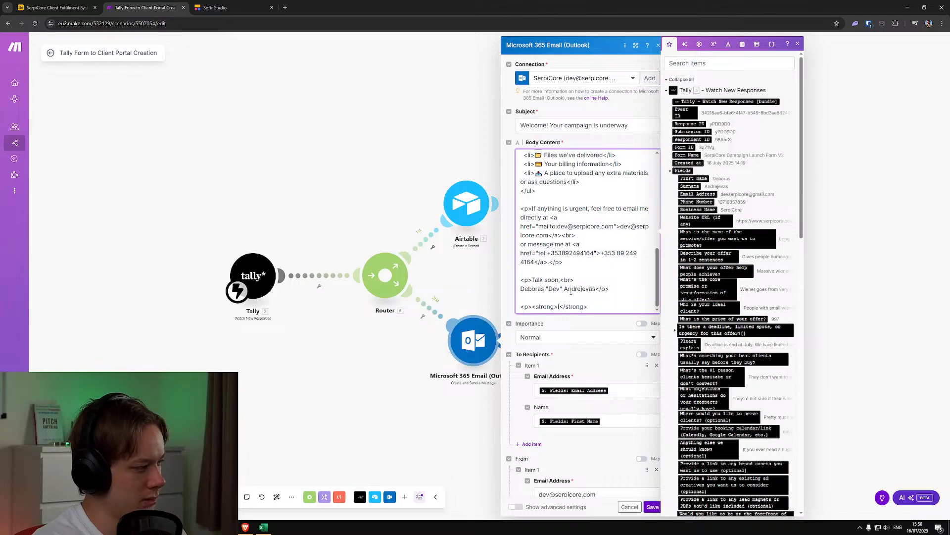
type("TANT NOTE")
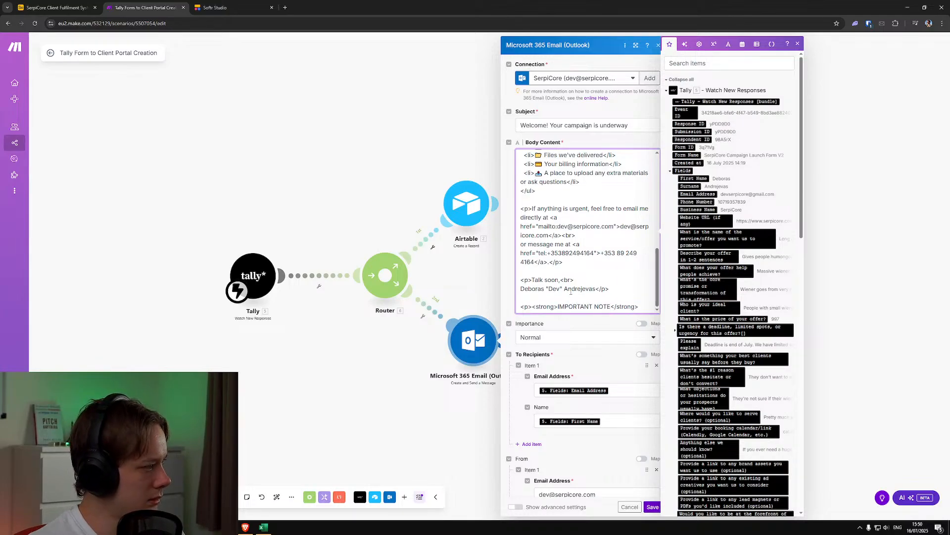
left_click(641, 309)
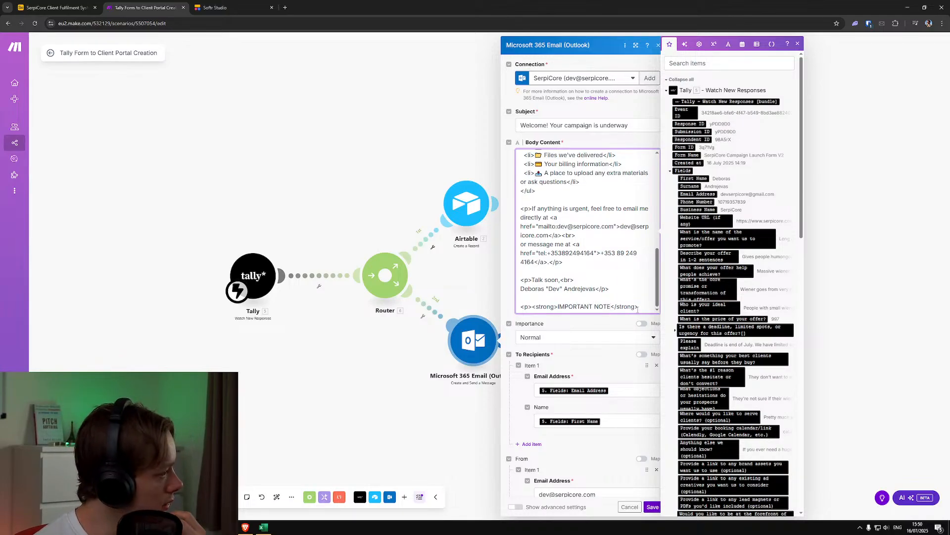
Reread the email body from the "Here's what's happening next" list to the "IMPORTANT NOTE" heading
scroll(619, 277, "up", 5)
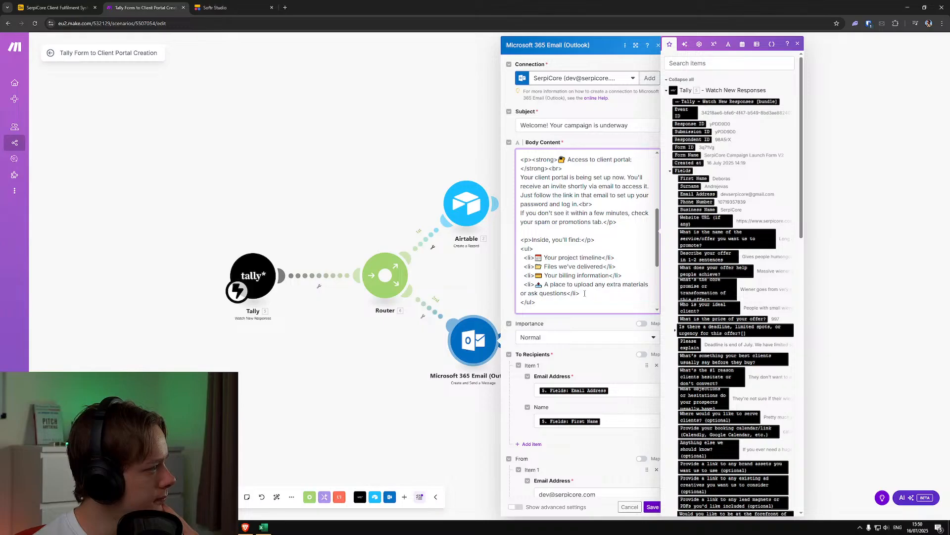
scroll(574, 251, "down", 2)
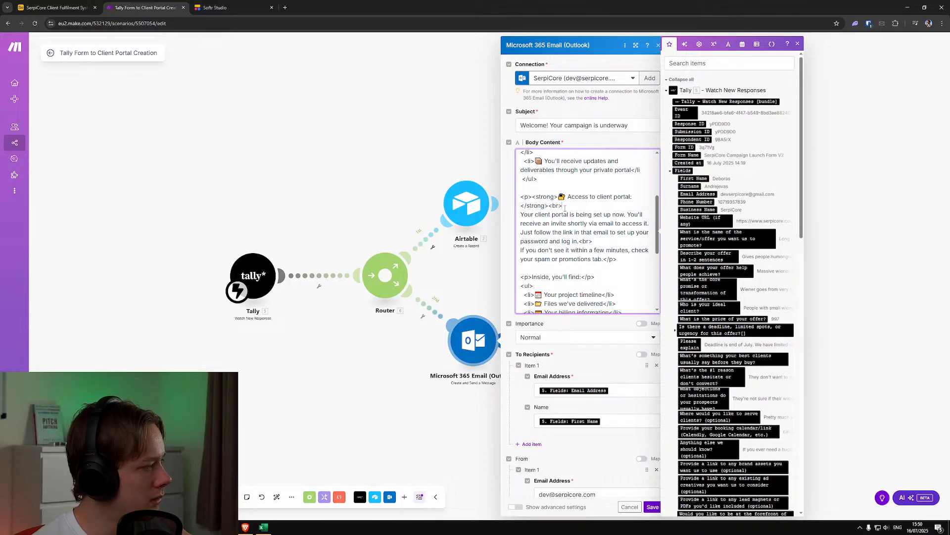
scroll(565, 208, "down", 2)
scroll(581, 255, "down", 3)
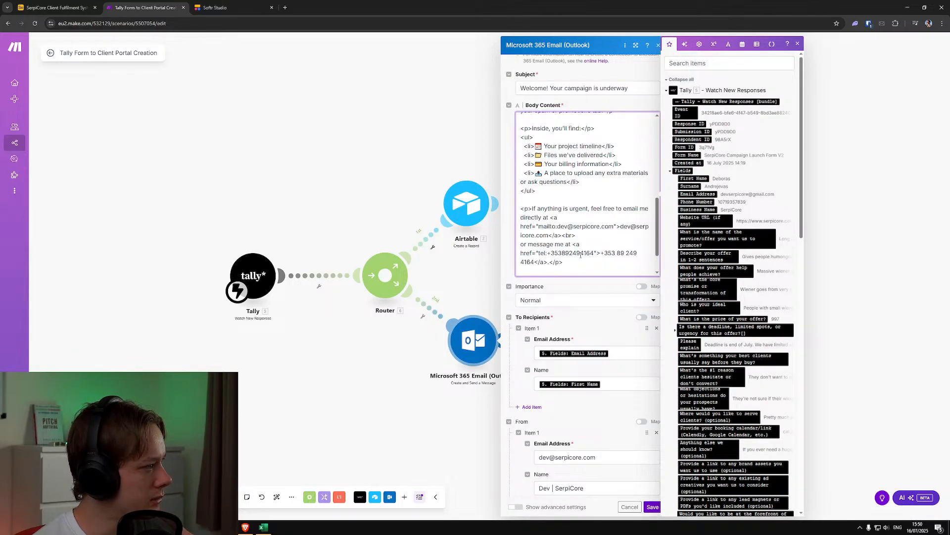
scroll(581, 255, "up", 1)
scroll(588, 281, "up", 2)
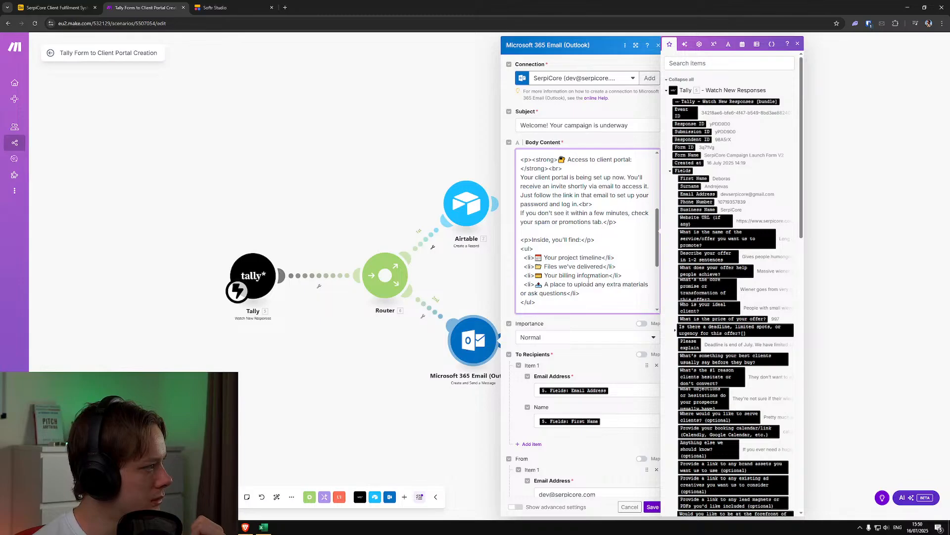
scroll(589, 280, "up", 1)
scroll(588, 281, "up", 2)
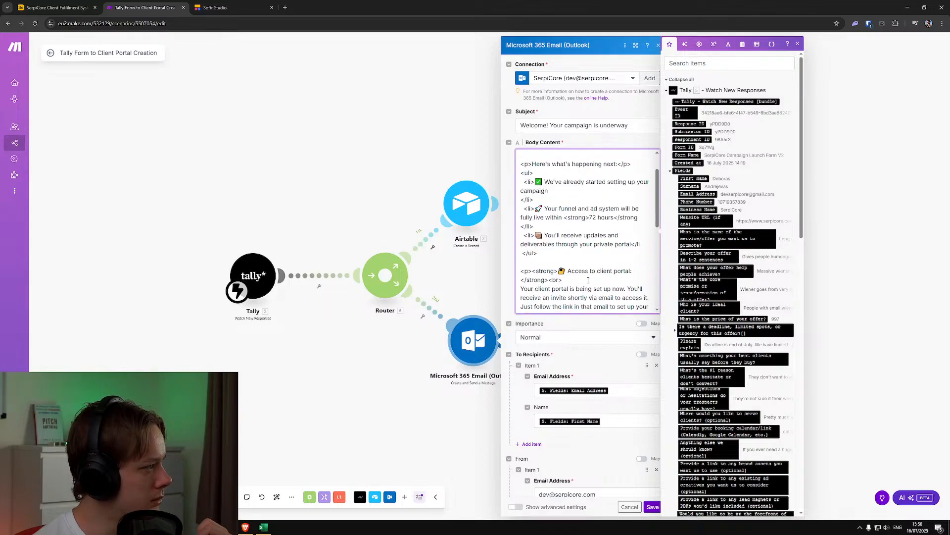
left_click(588, 280)
scroll(588, 280, "down", 5)
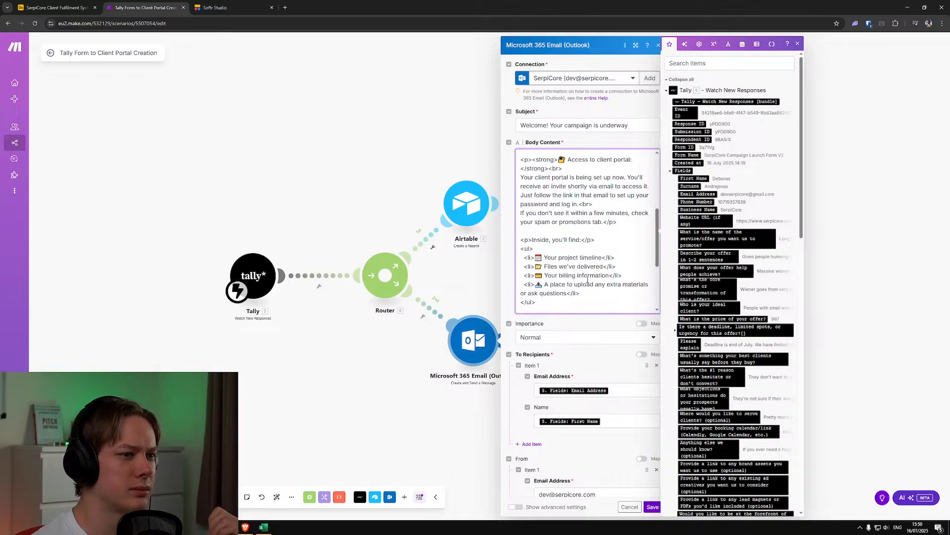
Start the note below the "IMPORTANT NOTE" heading with "Please be wary of scams. Do not reply to any email"
left_click(642, 307)
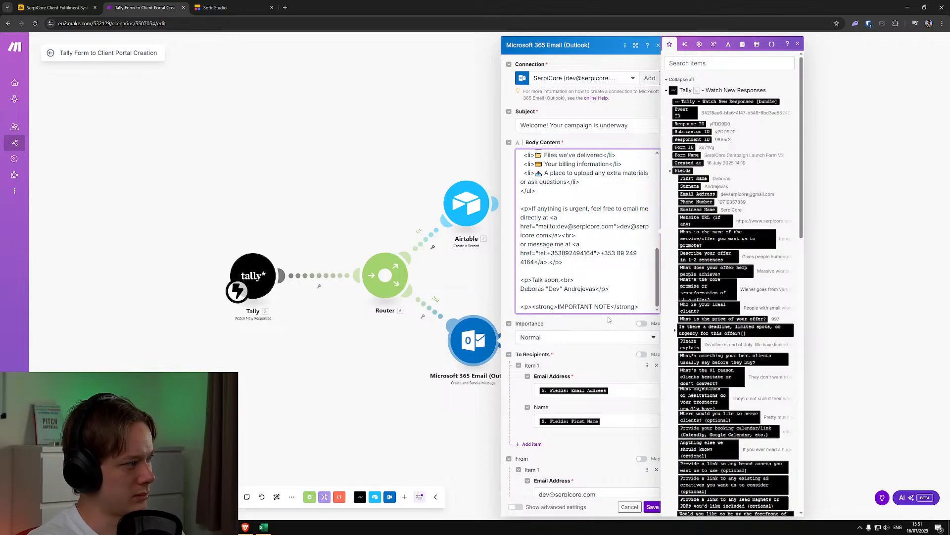
type("lease ")
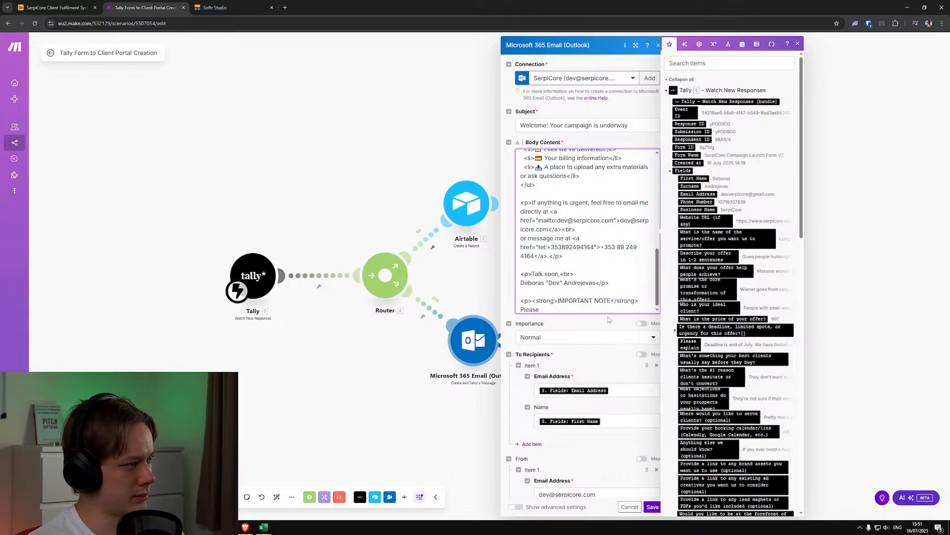
type("do not reply to any")
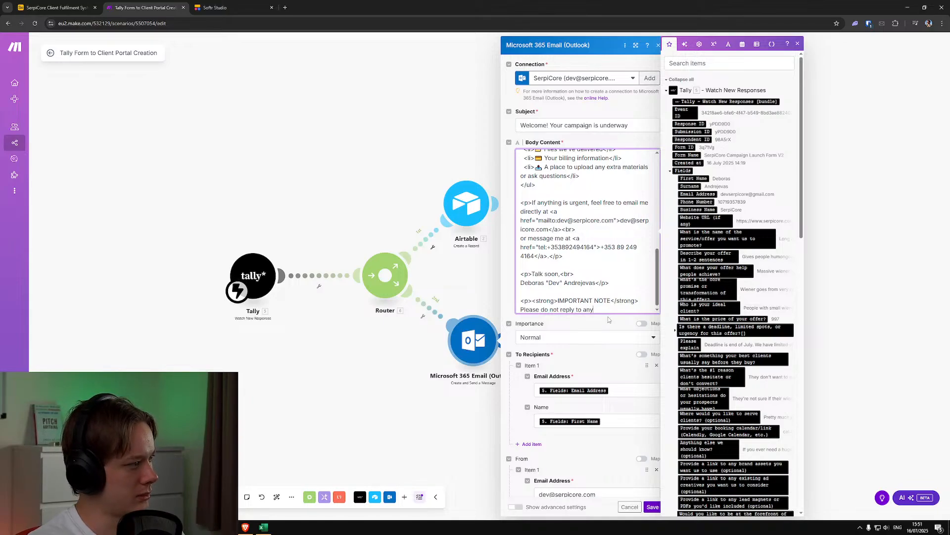
key("BackSpace")
key("BackSpace")
key("BackSpace")
key("BackSpace")
key("BackSpace")
key("BackSpace")
key("BackSpace")
key("BackSpace")
key("BackSpace")
key("BackSpace")
key("BackSpace")
key("BackSpace")
key("BackSpace")
key("BackSpace")
key("BackSpace")
key("BackSpace")
key("BackSpace")
key("BackSpace")
key("BackSpace")
type("be wa")
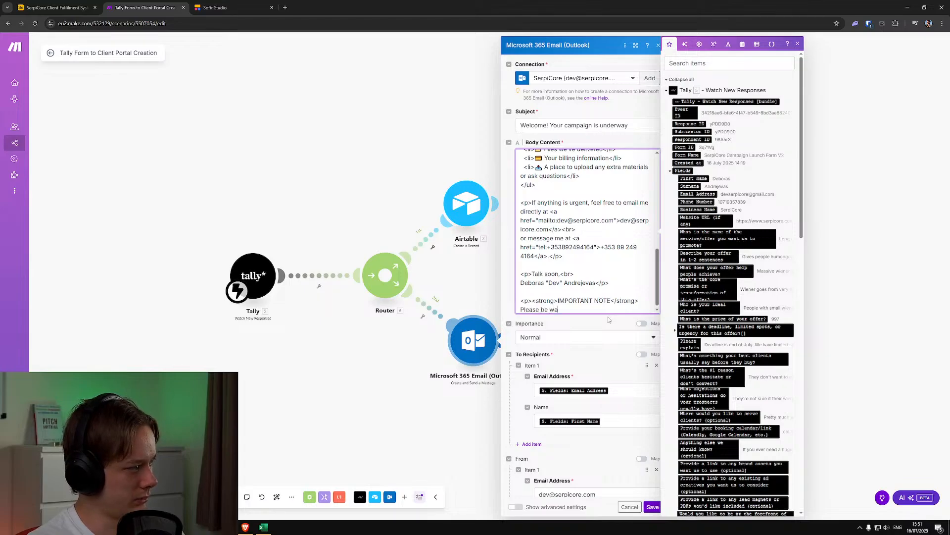
type("ry of scams. D")
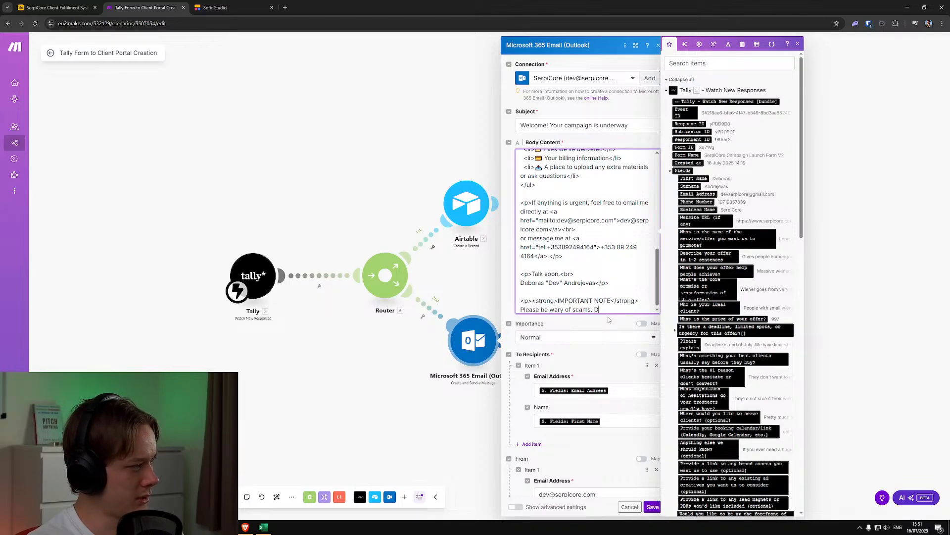
type("o not rep")
type("to any email")
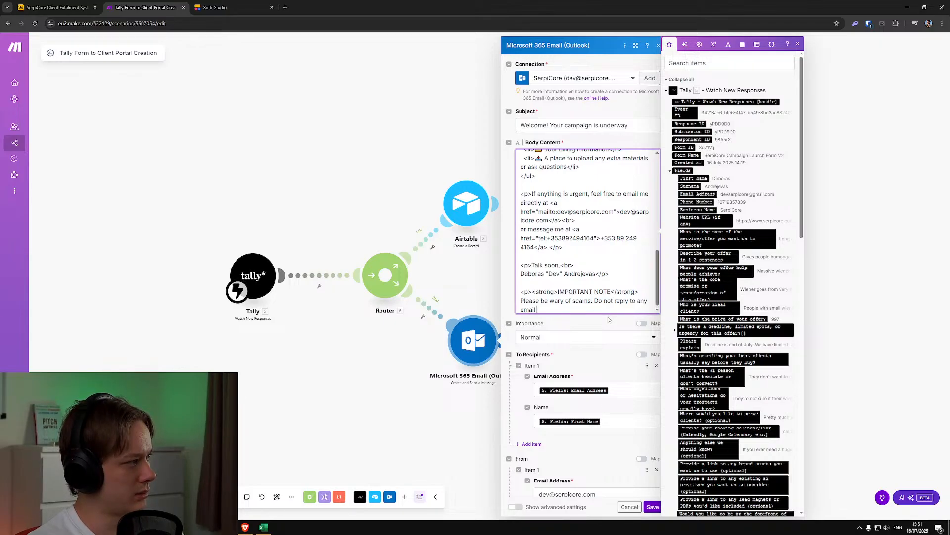
type("other than the one mentioned in the")
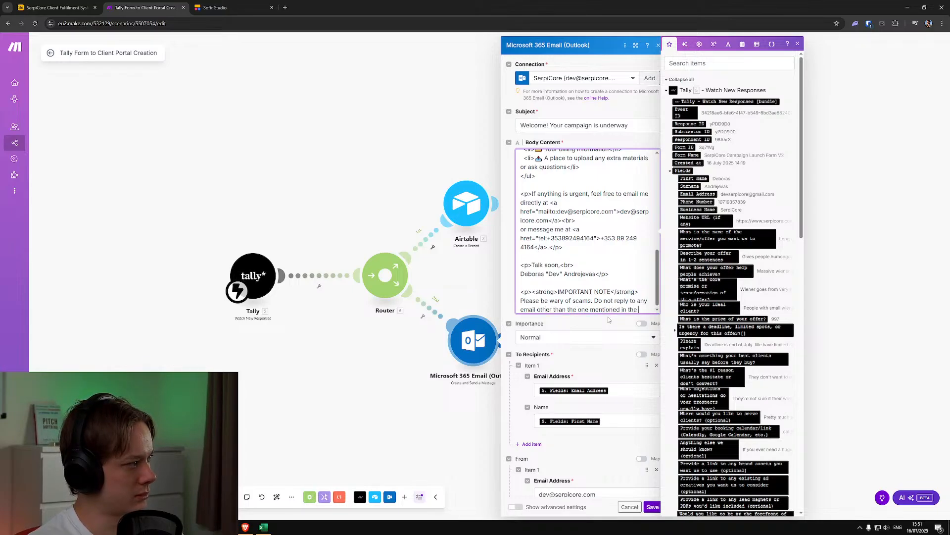
key("BackSpace")
key("BackSpace")
key("BackSpace")
key("BackSpace")
key("BackSpace")
key("BackSpace")
key("BackSpace")
key("BackSpace")
key("BackSpace")
key("BackSpace")
key("BackSpace")
key("BackSpace")
key("BackSpace")
key("BackSpace")
key("BackSpace")
key("BackSpace")
key("BackSpace")
key("BackSpace")
key("BackSpace")
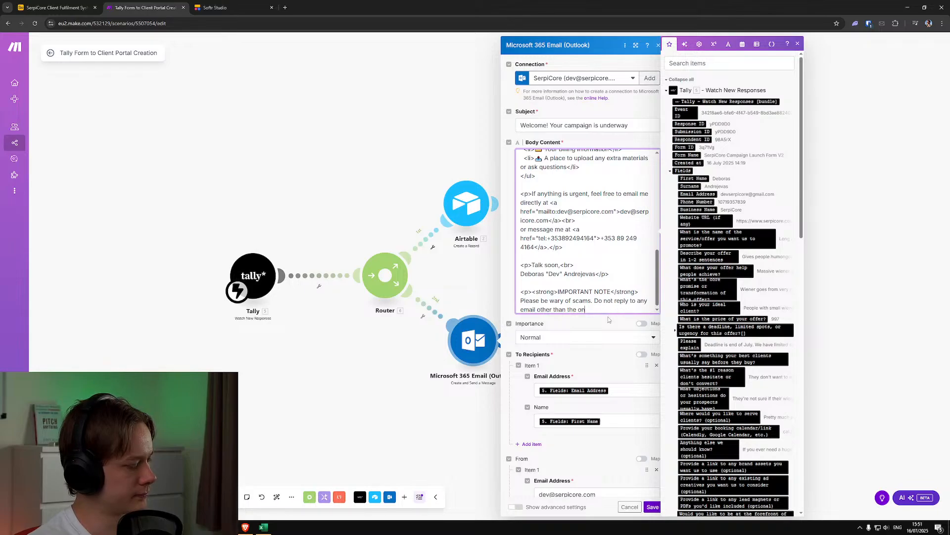
key("BackSpace")
key("BackSpace")
key("BackSpace")
key("BackSpace")
key("BackSpace")
key("BackSpace")
key("BackSpace")
key("BackSpace")
key("BackSpace")
key("BackSpace")
key("BackSpace")
key("BackSpace")
key("BackSpace")
key("BackSpace")
key("BackSpace")
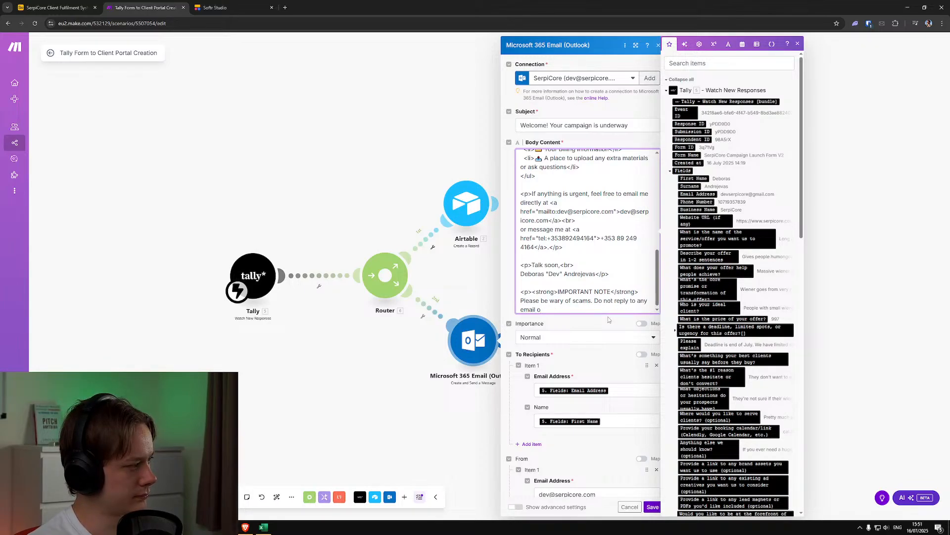
Complete the scam warning with "other than" and a copy of the mailto link from the urgent contact paragraph, separated by a single space
type("ther than the email of your account")
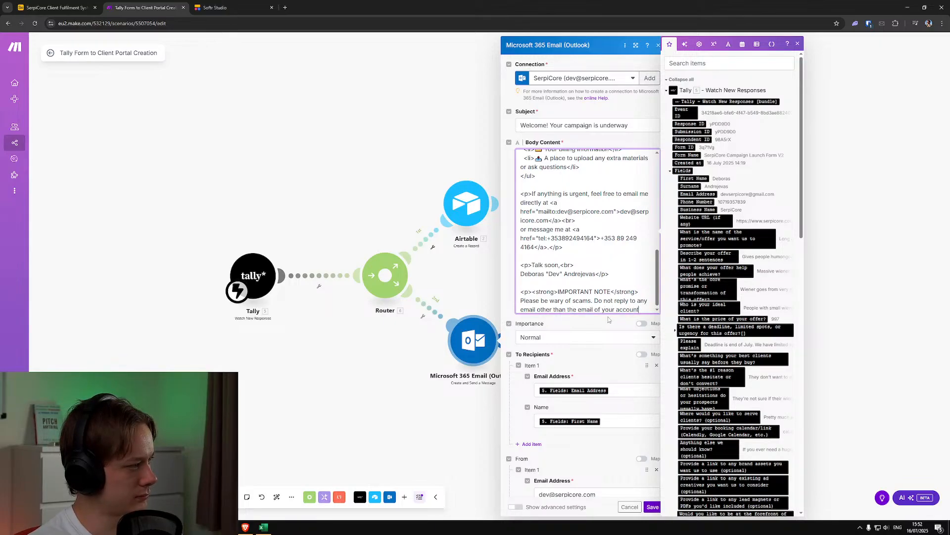
key("ctrl+BackSpace")
key("ctrl+BackSpace")
key("ctrl+BackSpace")
key("ctrl+BackSpace")
key("ctrl+BackSpace")
key("ctrl+BackSpace")
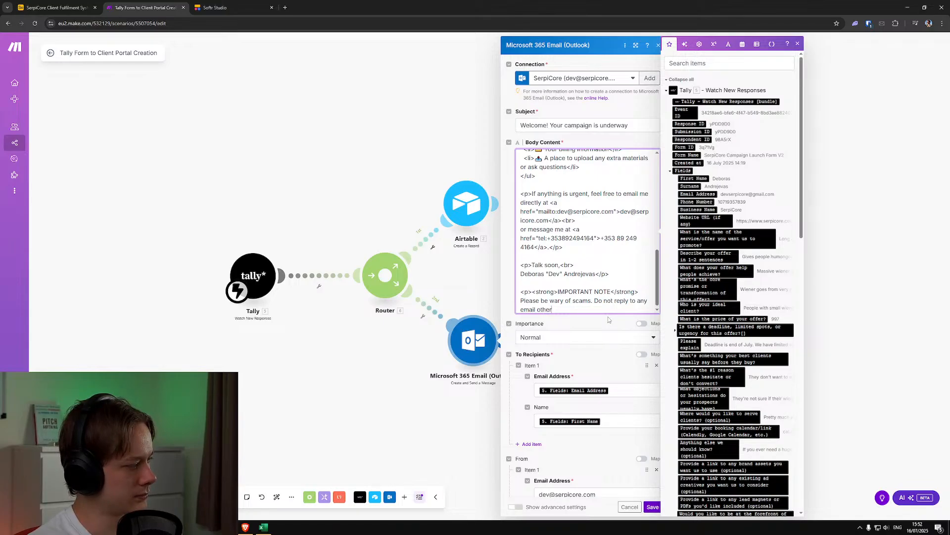
type("than")
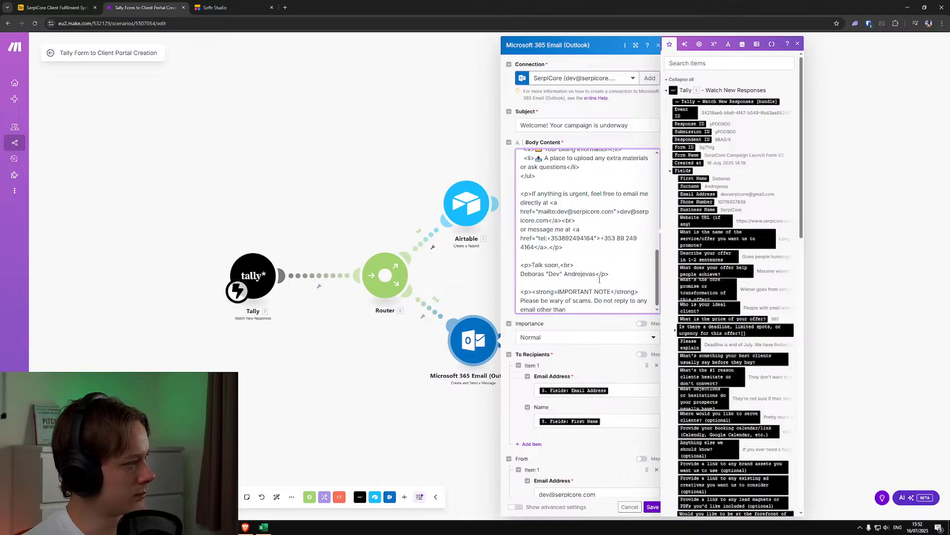
left_click_drag(575, 221, 549, 203)
key("ctrl+c")
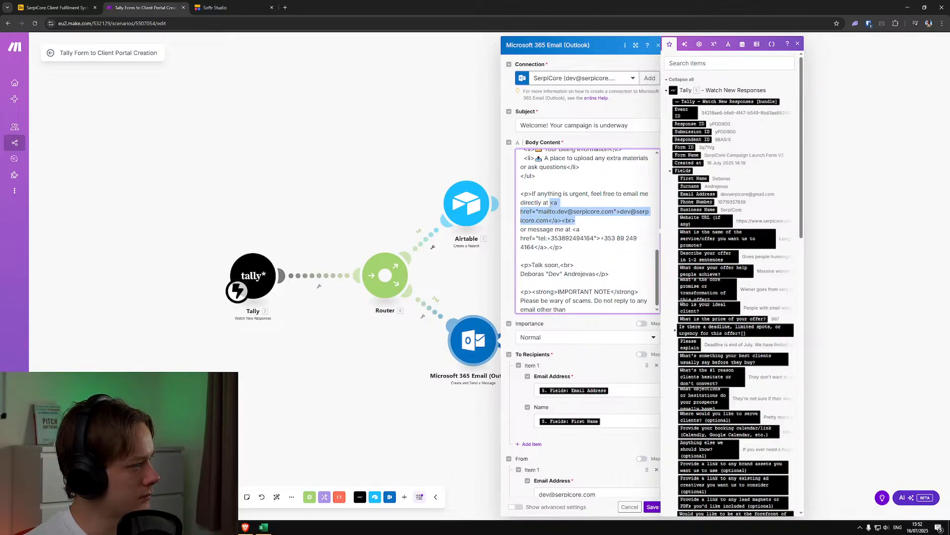
left_click(586, 309)
key("ctrl+v")
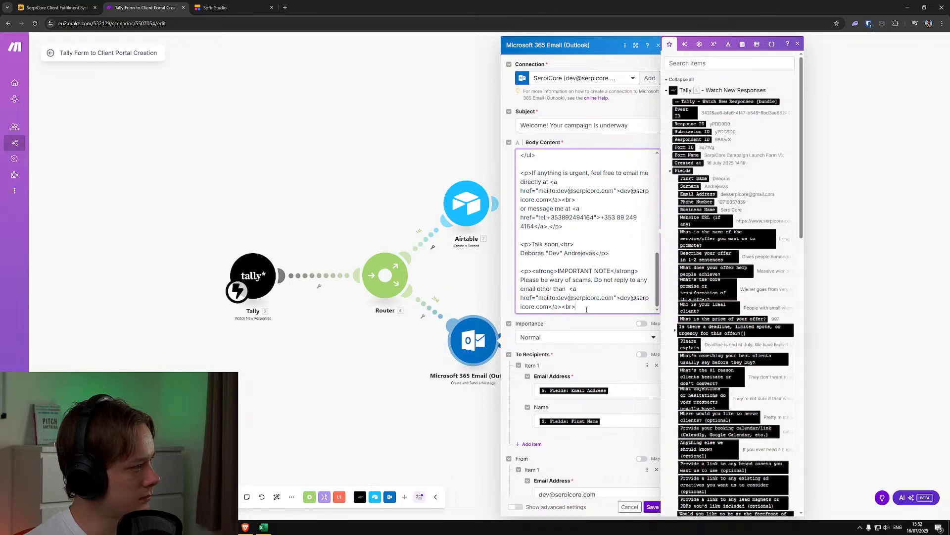
left_click(521, 298)
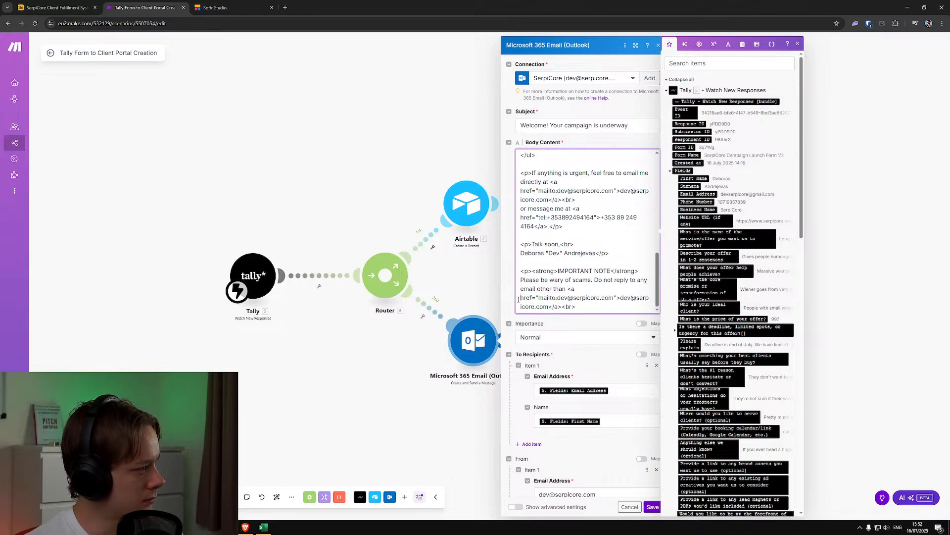
key("BackSpace")
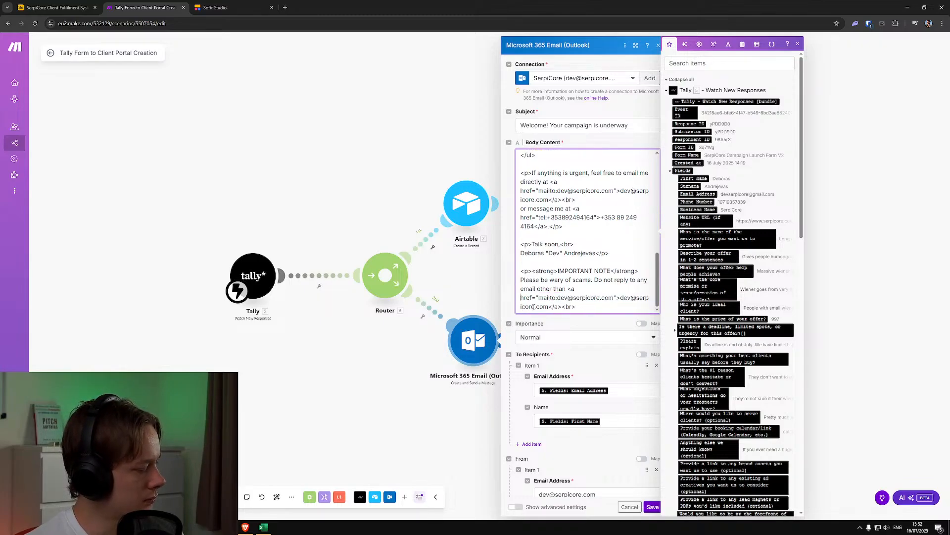
Save the Outlook email module and start a run of that module only
left_click(574, 322)
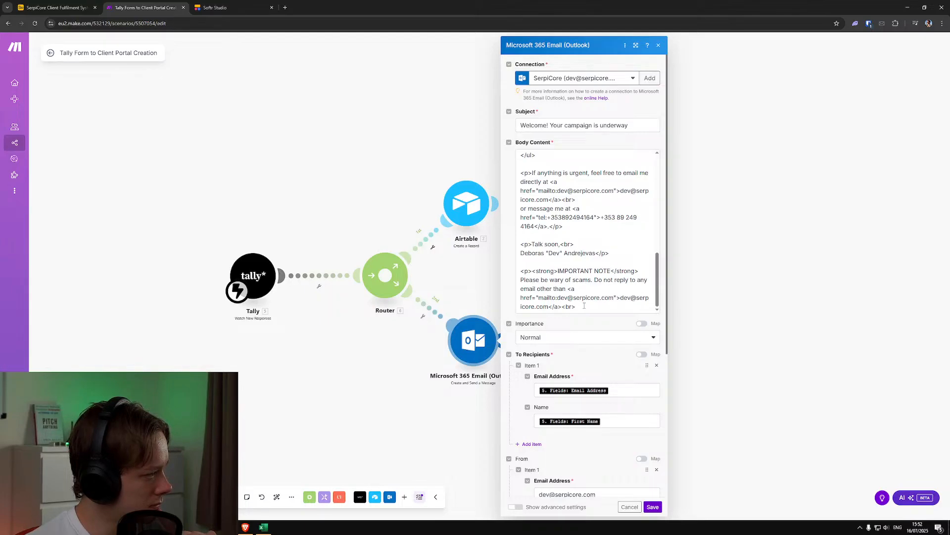
left_click(653, 506)
right_click(481, 341)
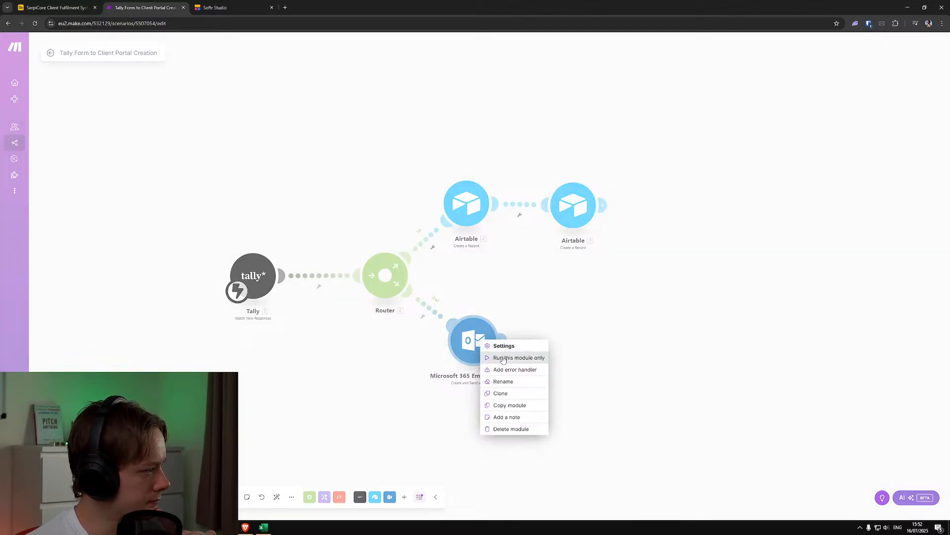
left_click(503, 357)
Enter the recipient's first name and Gmail address as test values and run the Outlook email module
left_click(578, 384)
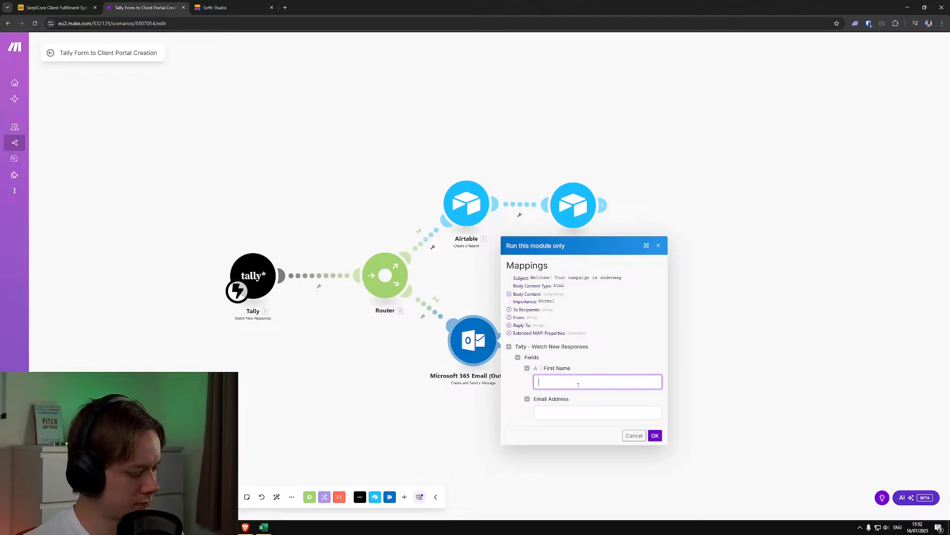
type("Deboras")
key("Tab")
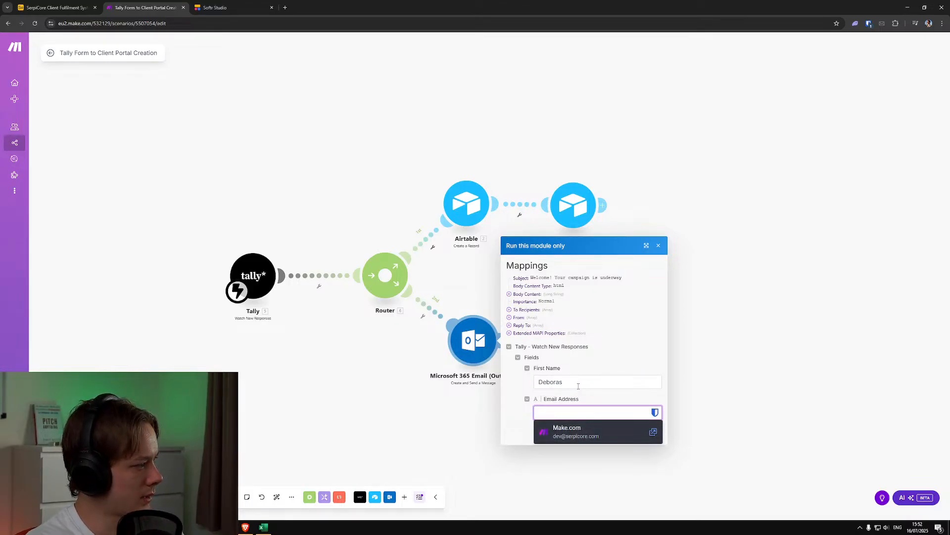
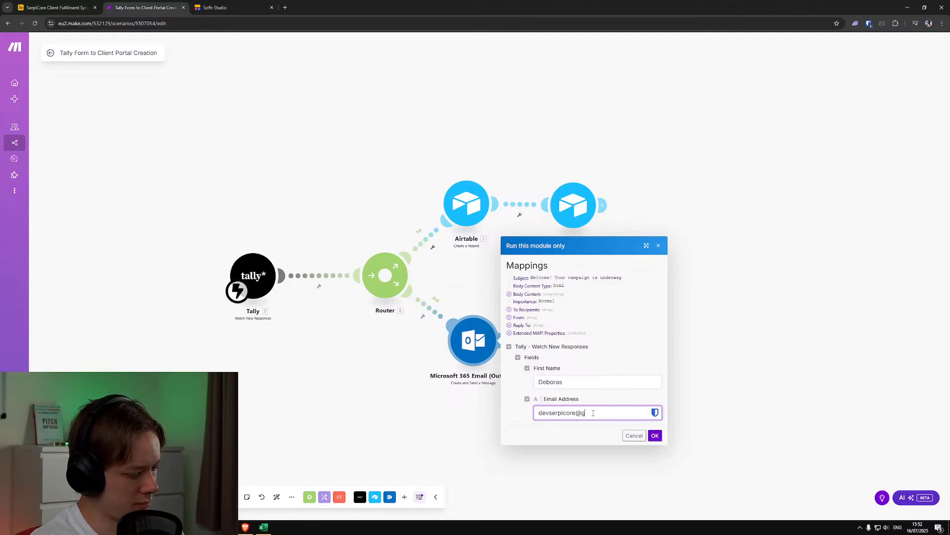
left_click(655, 436)
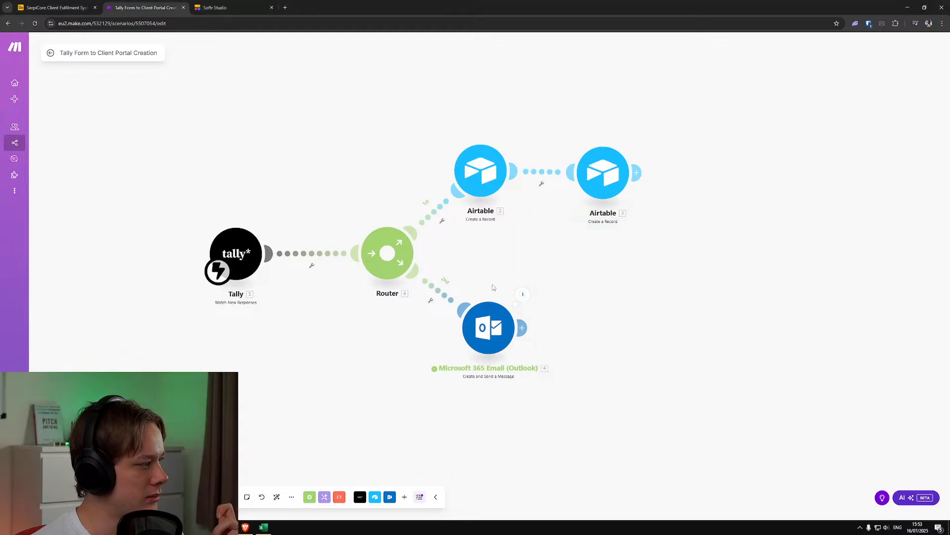
Reopen the Outlook email module's settings at the scam warning that ends the body content
left_click(489, 327)
scroll(596, 346, "up", 3)
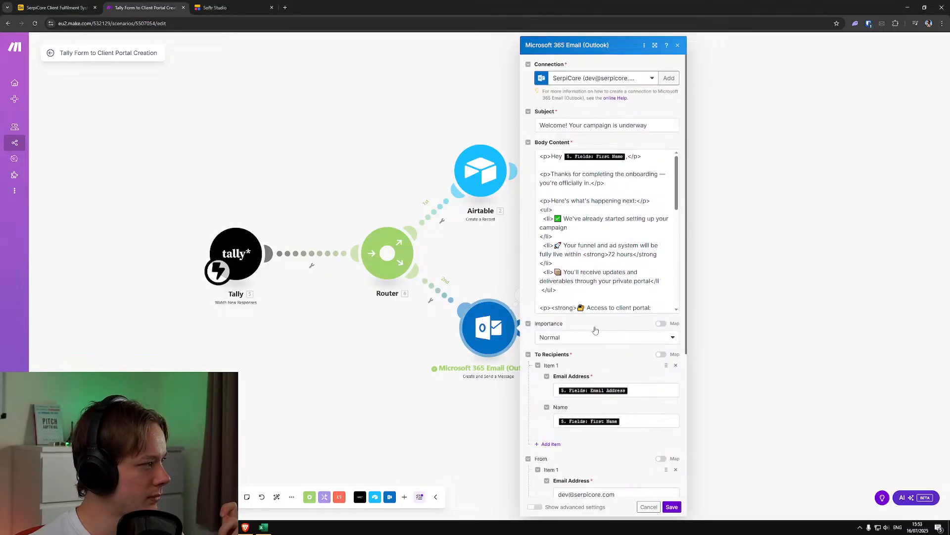
scroll(612, 297, "down", 8)
scroll(641, 303, "down", 2)
scroll(625, 340, "up", 2)
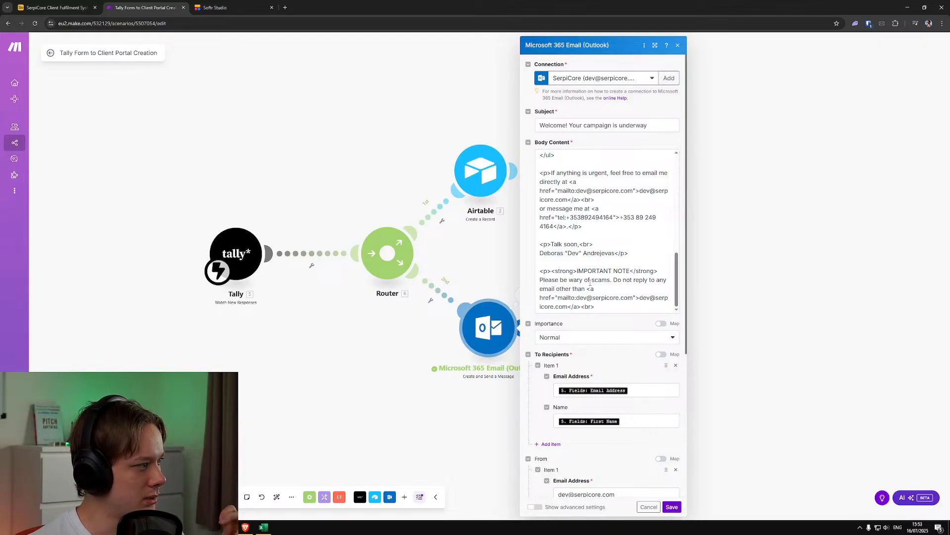
left_click(557, 289)
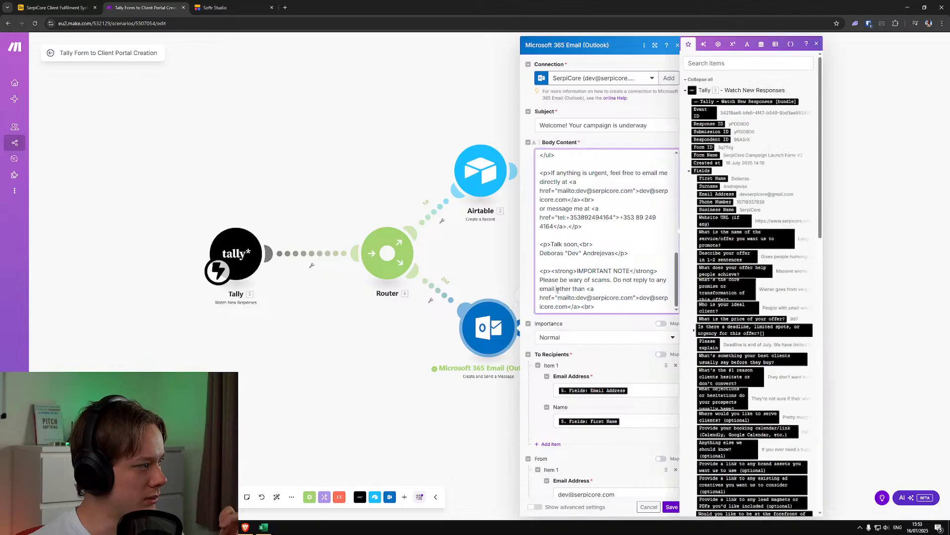
type("regarding your ")
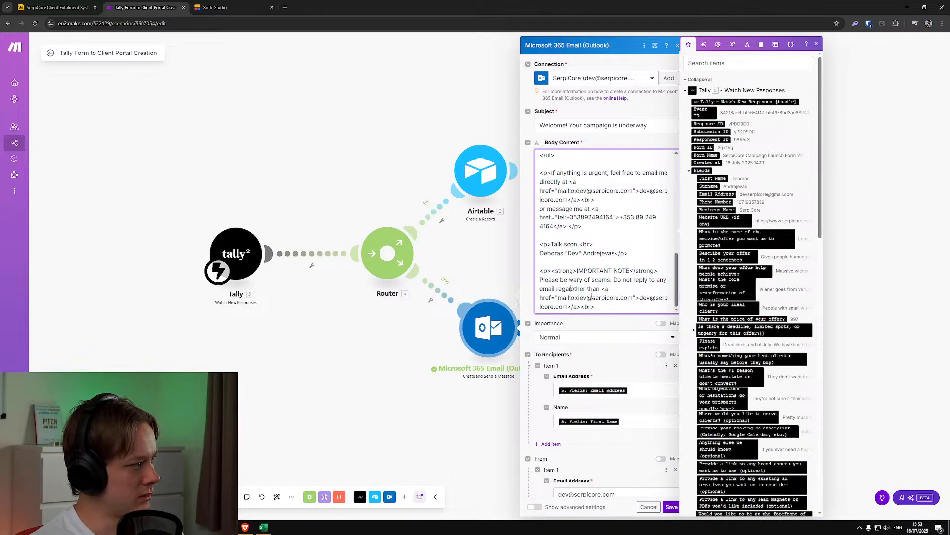
type("campaign")
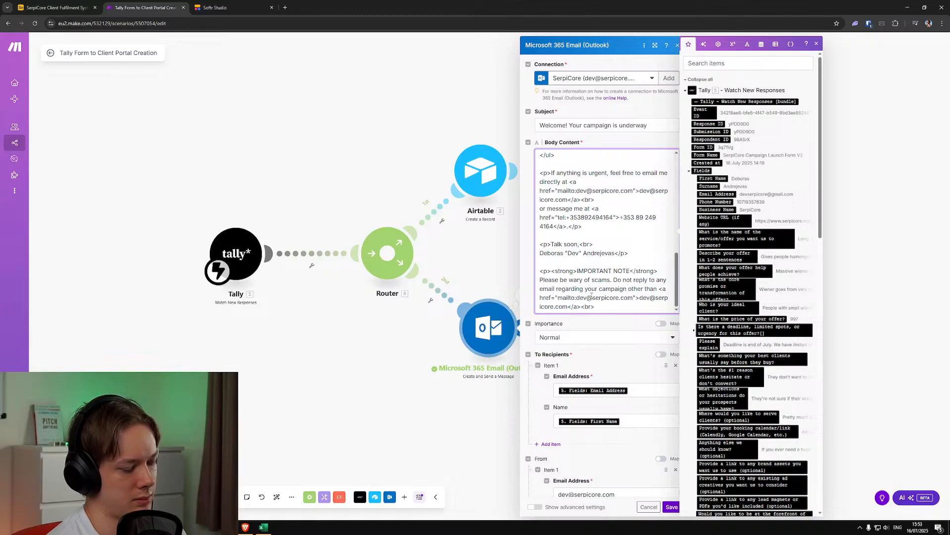
key("BackSpace")
key("BackSpace")
key("BackSpace")
key("BackSpace")
key("BackSpace")
key("BackSpace")
key("BackSpace")
key("BackSpace")
key("BackSpace")
key("BackSpace")
key("BackSpace")
key("BackSpace")
key("BackSpace")
key("BackSpace")
key("BackSpace")
key("BackSpace")
key("BackSpace")
key("BackSpace")
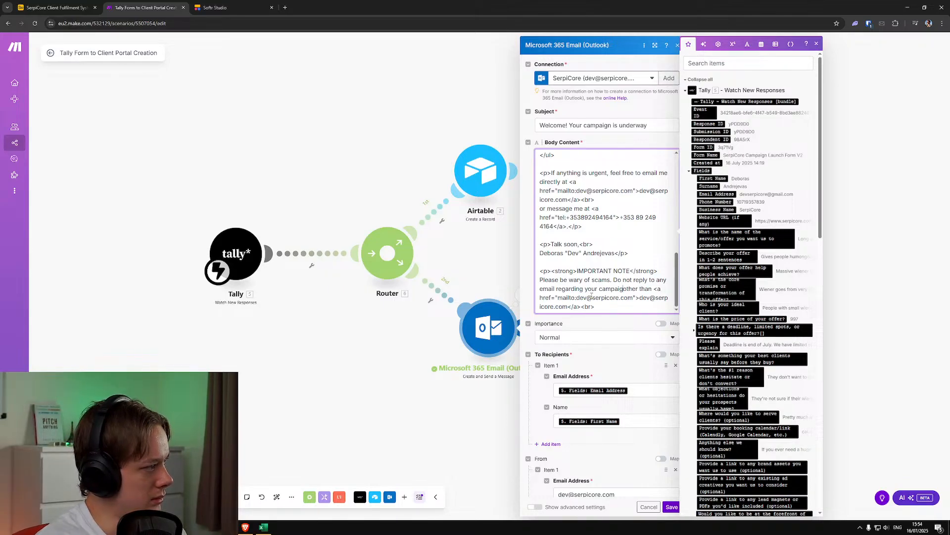
key("BackSpace")
key("BackSpace")
key("BackSpace")
key("BackSpace")
key("BackSpace")
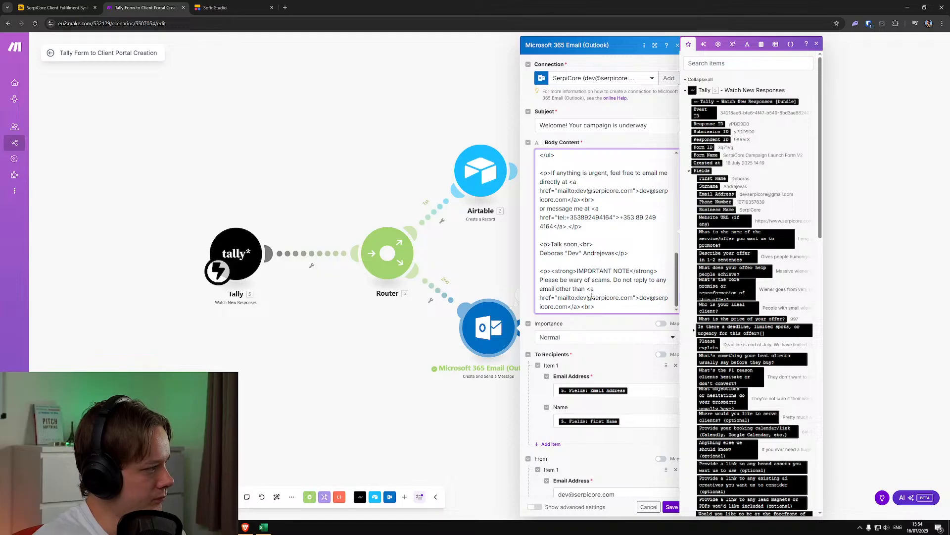
Continue the scam warning after its mailto link with "in regards to your campaign"
left_click(597, 309)
type("in")
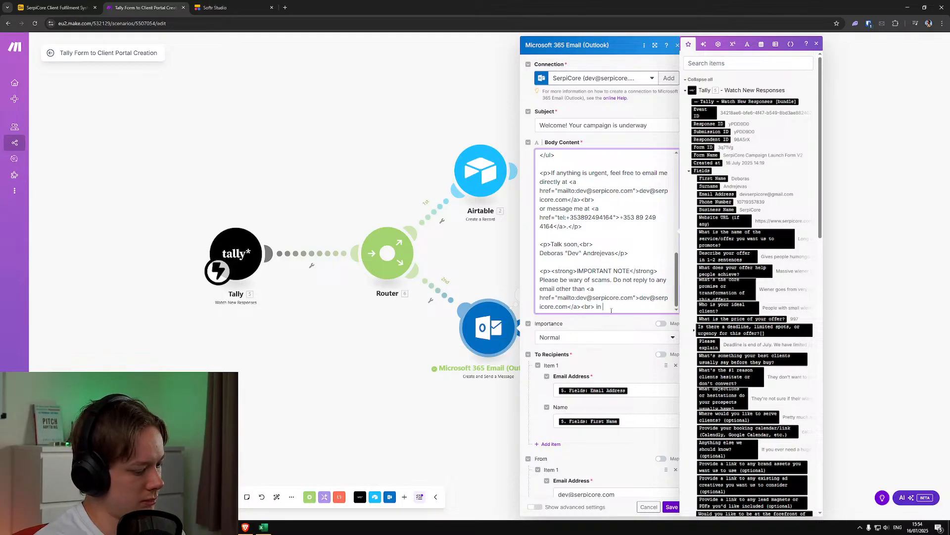
type(" regards to your campaign")
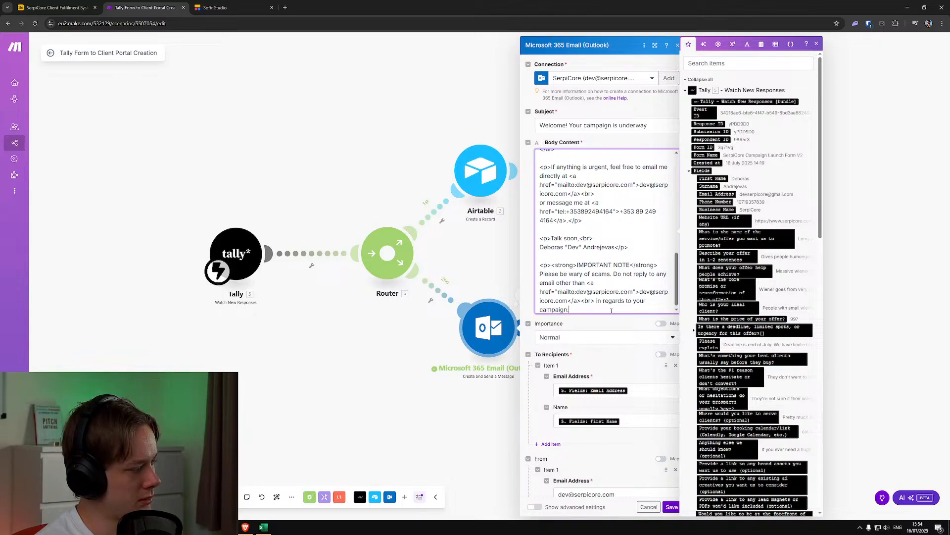
End that sentence with a period and add "If you believe you have received an email from Meta or Facebook themselves,"
type(". If yo")
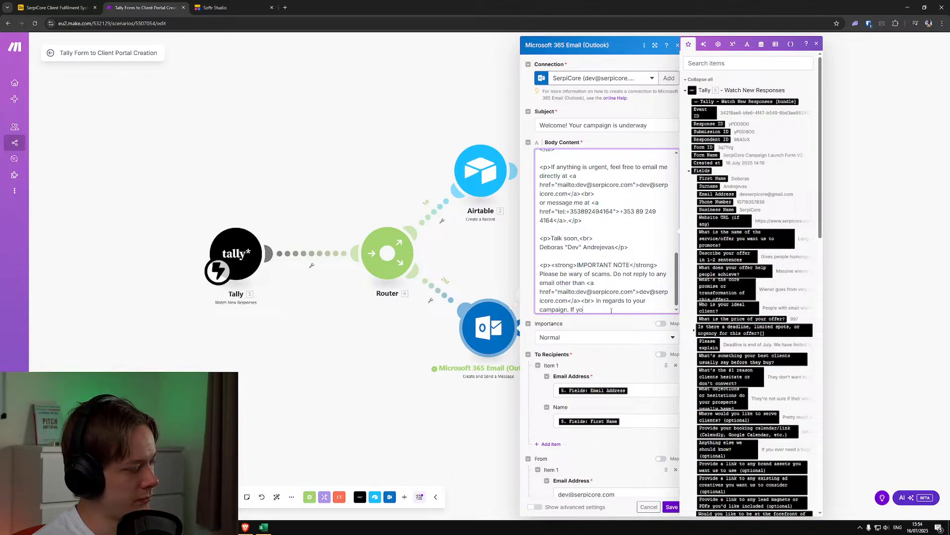
type("u believe you have")
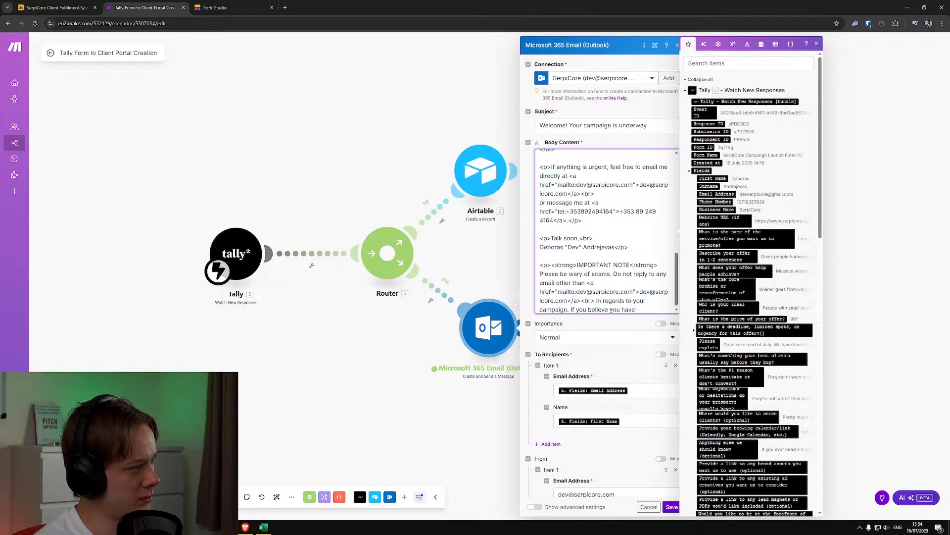
key("BackSpace")
key("BackSpace")
key("BackSpace")
key("BackSpace")
key("BackSpace")
key("BackSpace")
key("BackSpace")
key("BackSpace")
key("BackSpace")
key("BackSpace")
key("BackSpace")
key("BackSpace")
type("ieve you have received an email from Meta")
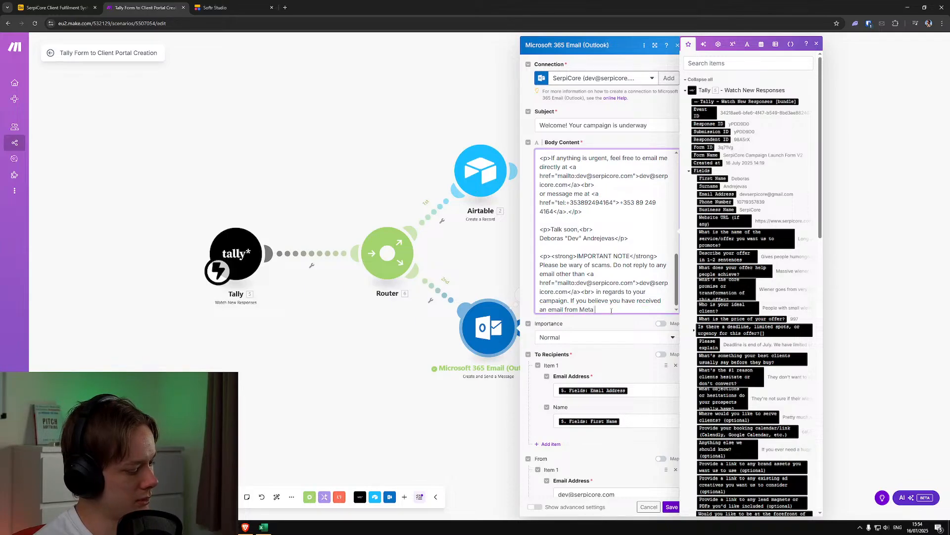
type("/F")
key("BackSpace")
key("BackSpace")
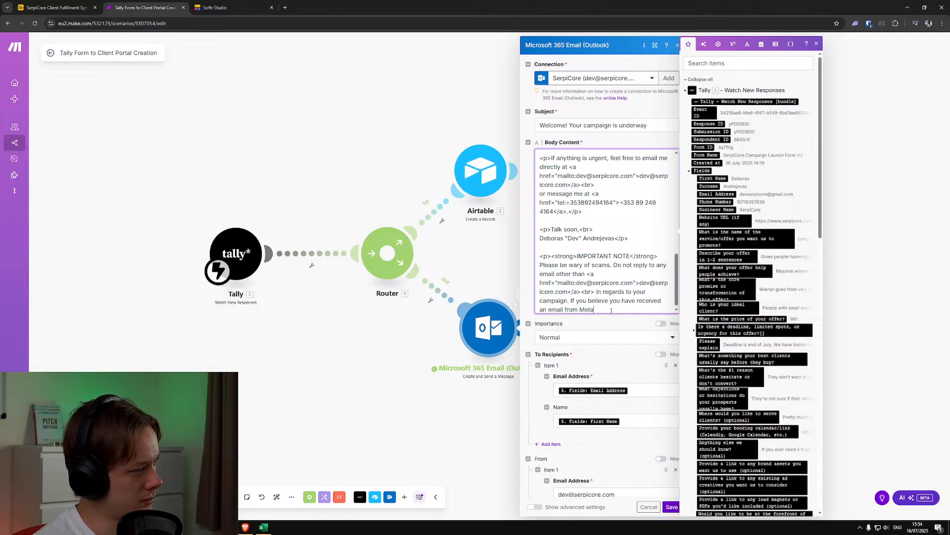
type("or Facebook")
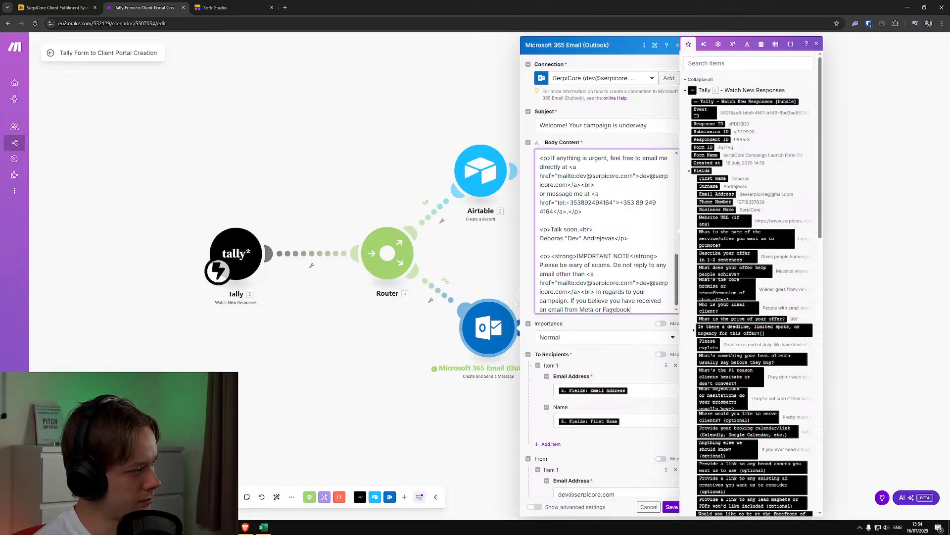
type(" themselves,")
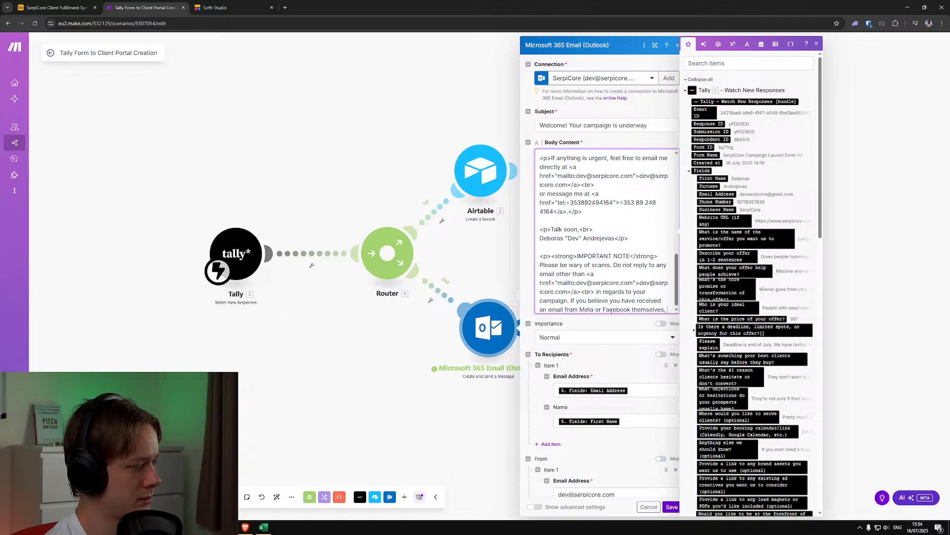
Finish the Meta or Facebook sentence with "feel free to confirm the email's validity with us first."
type("feel free to conf")
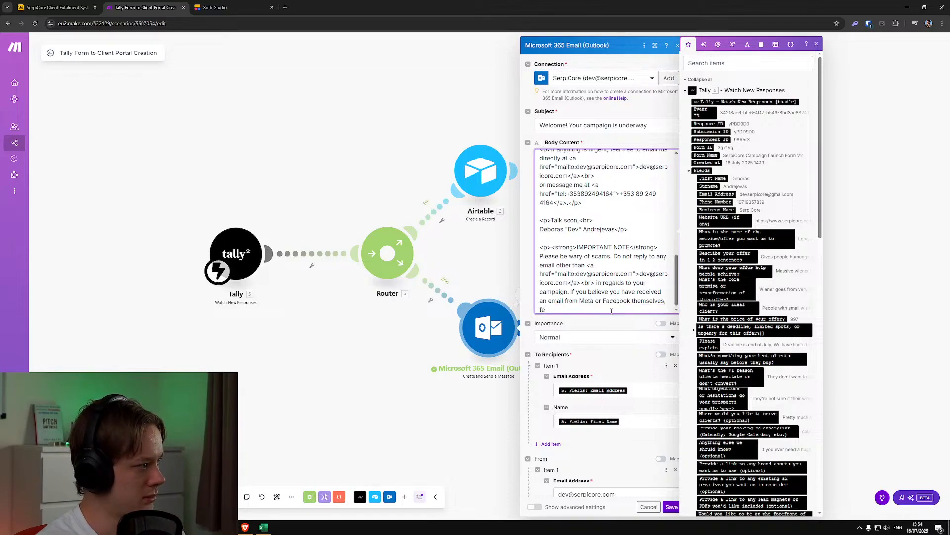
type("irm th")
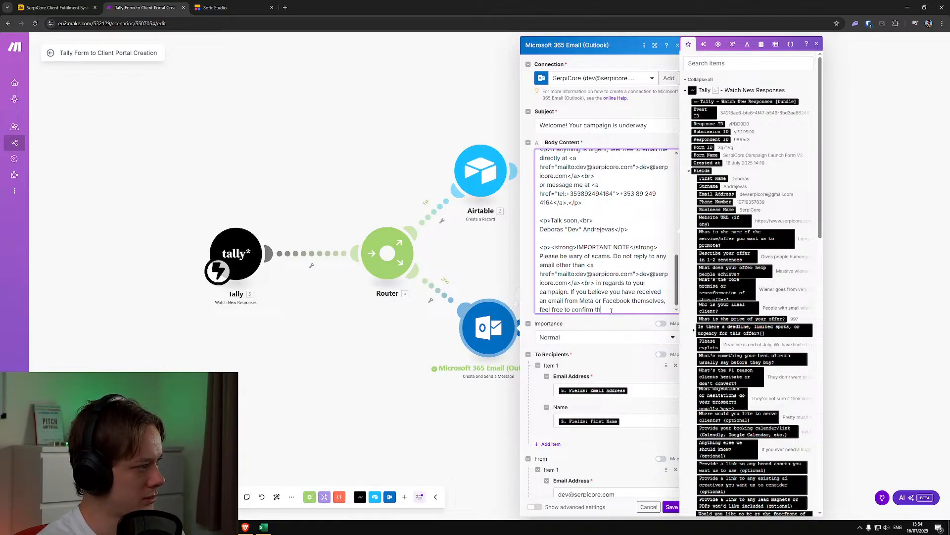
type("e email's validity with us.")
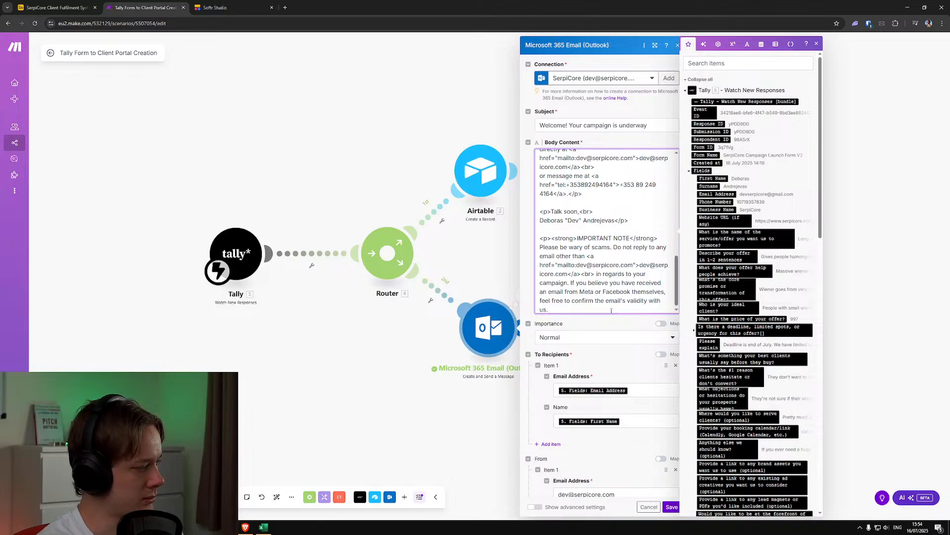
key("BackSpace")
type("first.")
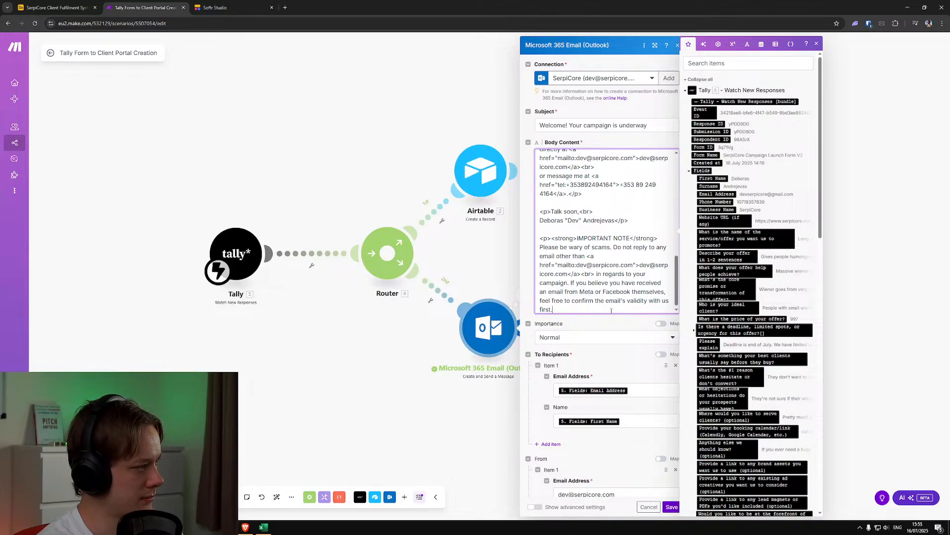
Save the email module and run it alone again with the previously used first name and Gmail address
left_click(672, 506)
right_click(482, 325)
left_click(502, 341)
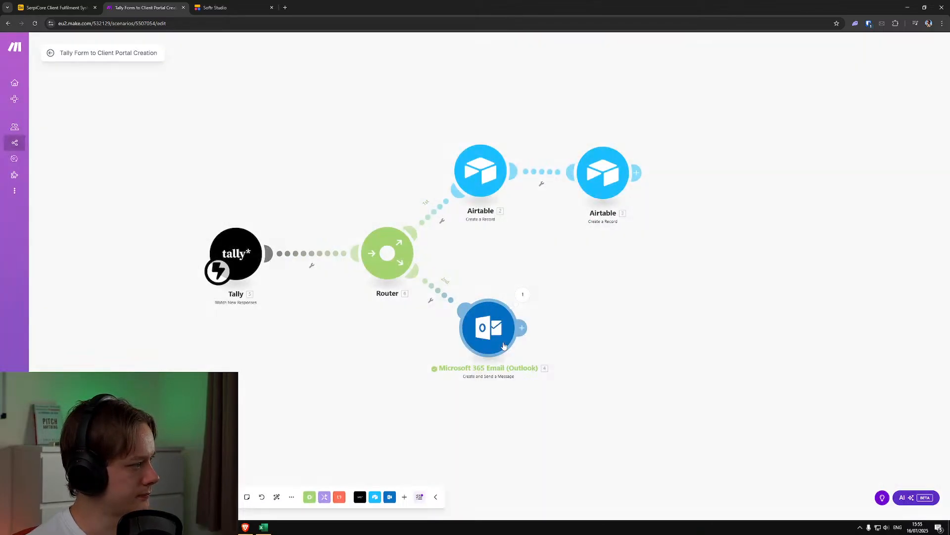
left_click(588, 373)
left_click(602, 388)
left_click(613, 400)
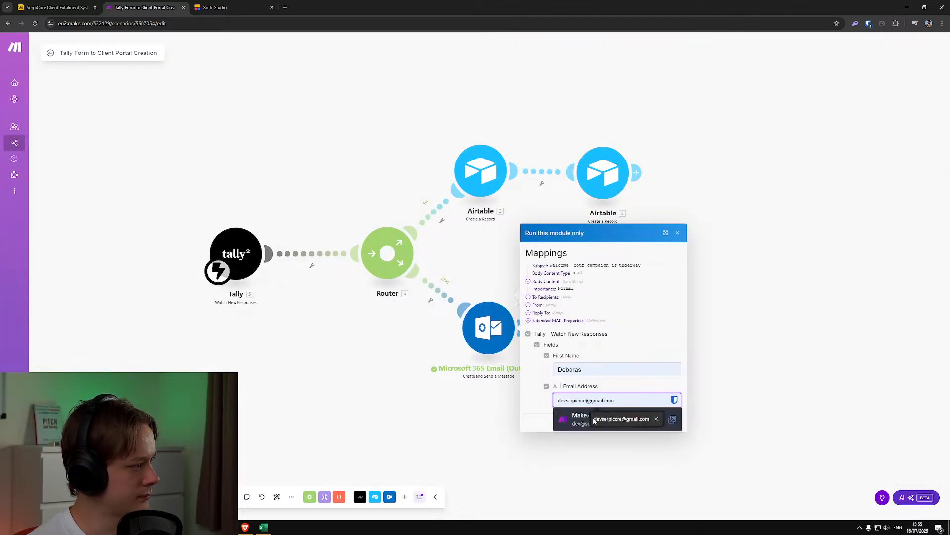
left_click(603, 421)
left_click(674, 423)
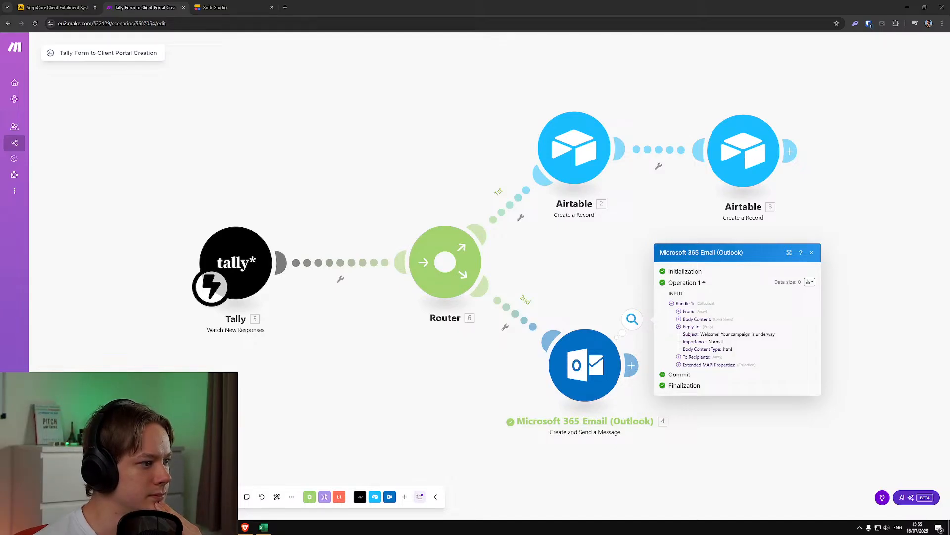
Reopen the Outlook email module and delete the <br> tag between the scam warning's mailto link and "in regards to your campaign"
left_click(585, 364)
scroll(700, 397, "down", 5)
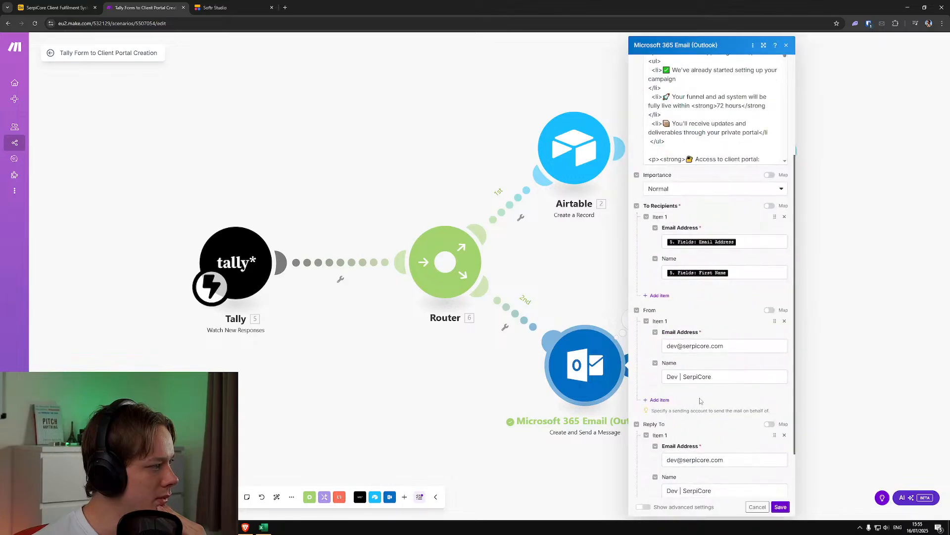
scroll(700, 400, "up", 3)
scroll(698, 287, "down", 2)
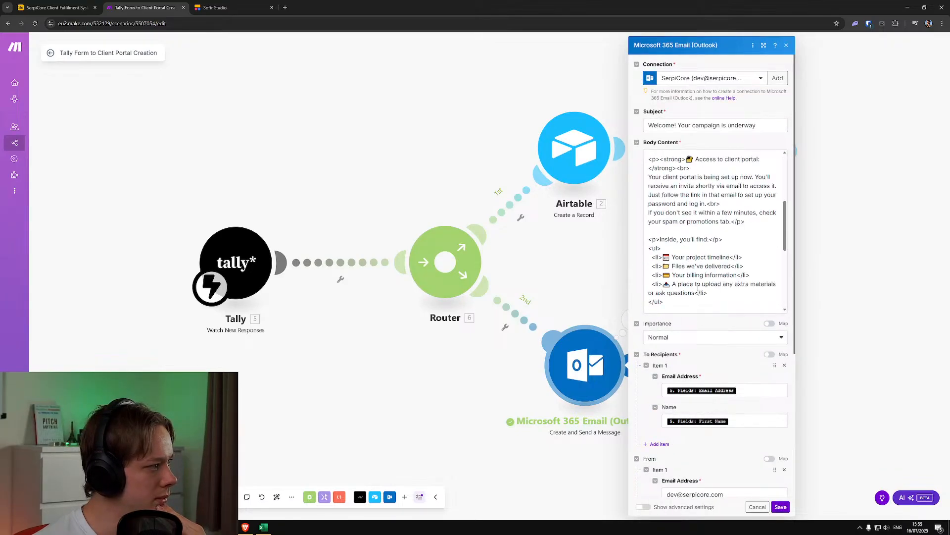
scroll(698, 288, "down", 3)
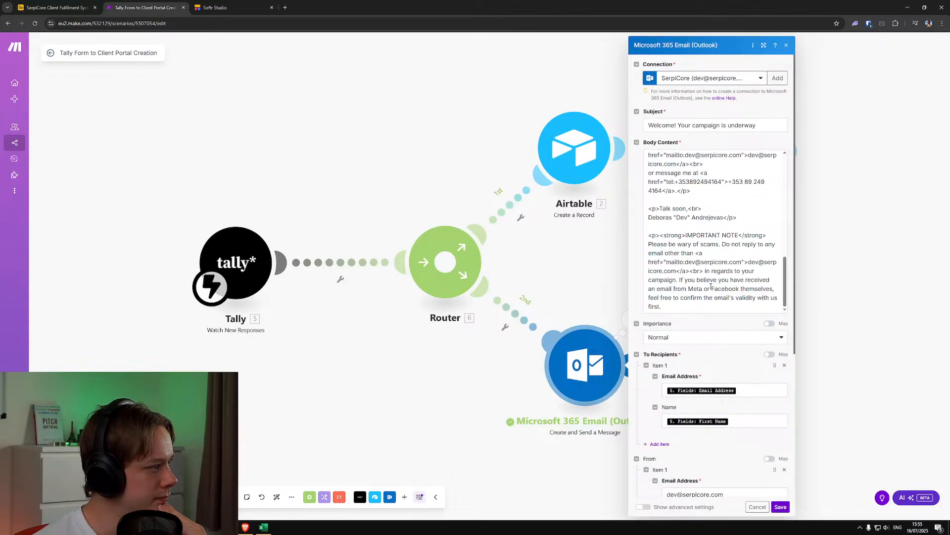
left_click(703, 271)
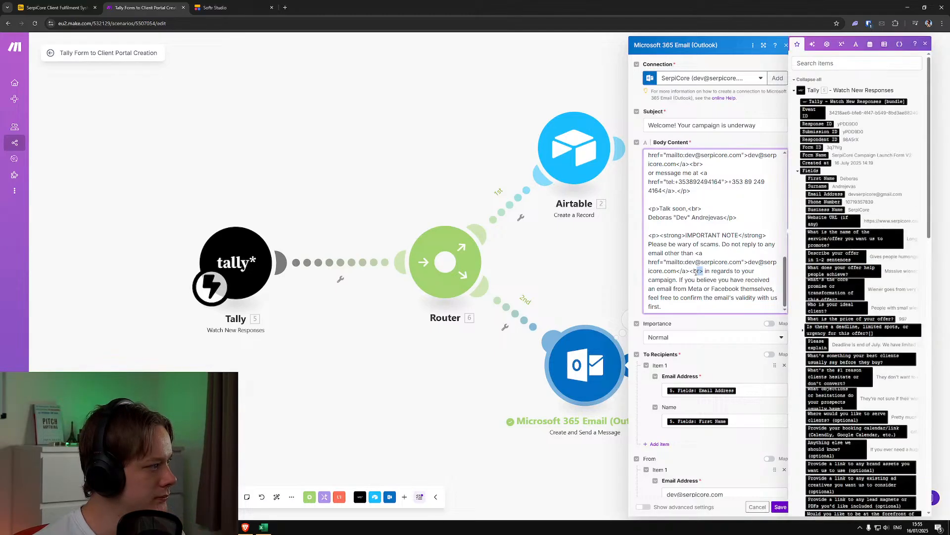
key("BackSpace")
key("BackSpace")
key("BackSpace")
key("BackSpace")
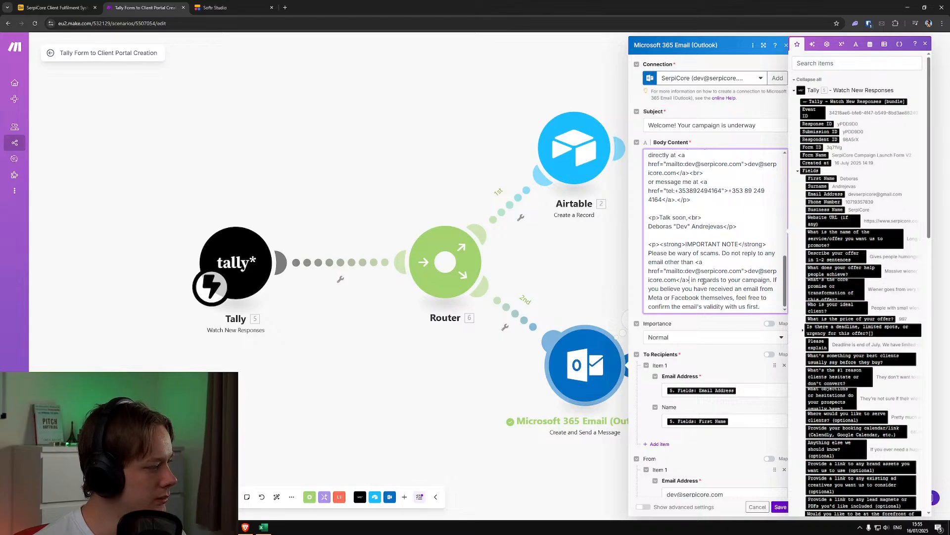
Save the edited email module, rerun only that module with the same recipient first name and Gmail address, and inspect the run's output
left_click(781, 506)
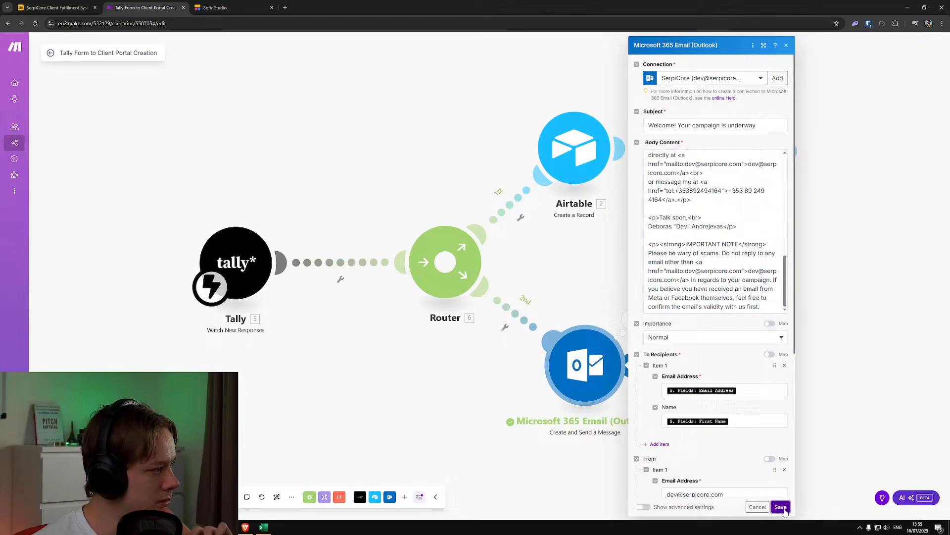
right_click(616, 360)
left_click(625, 376)
left_click(707, 407)
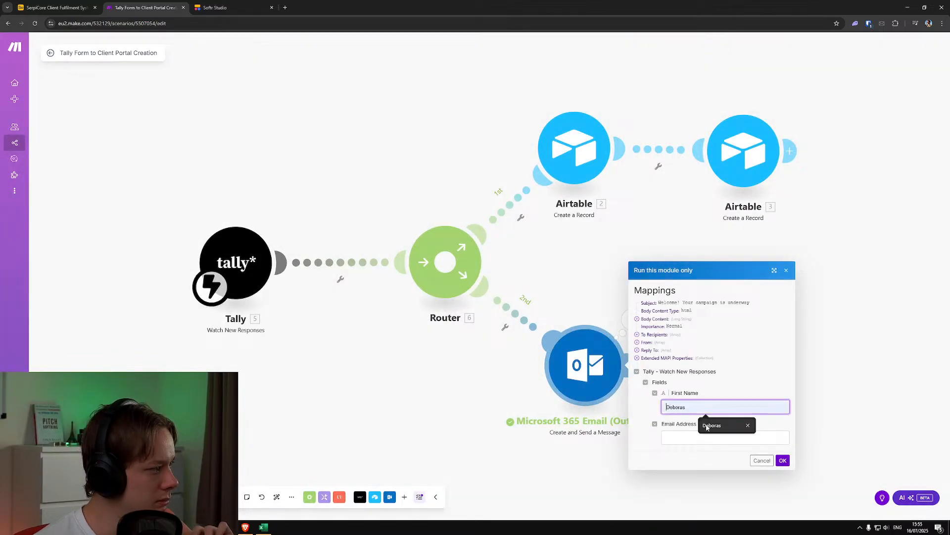
left_click(712, 425)
left_click(725, 437)
left_click(732, 454)
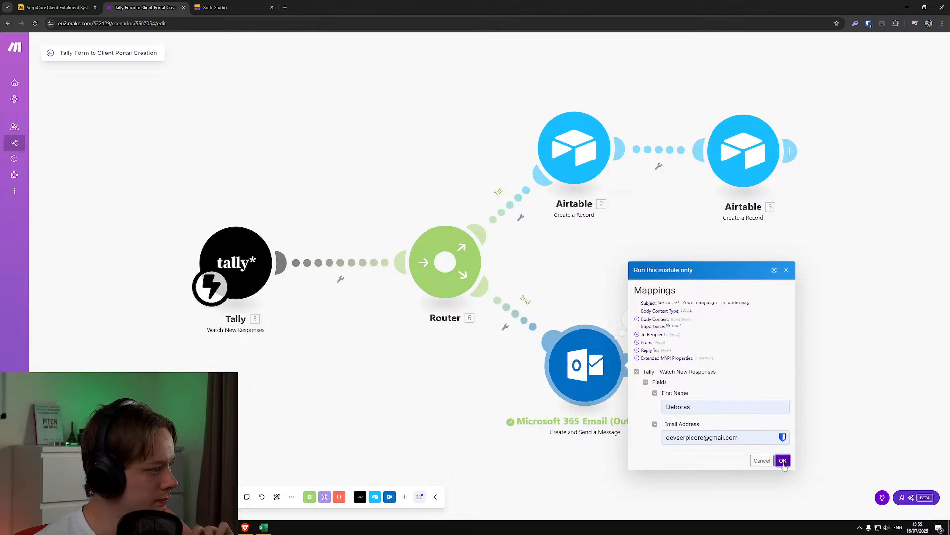
left_click(783, 460)
left_click(632, 319)
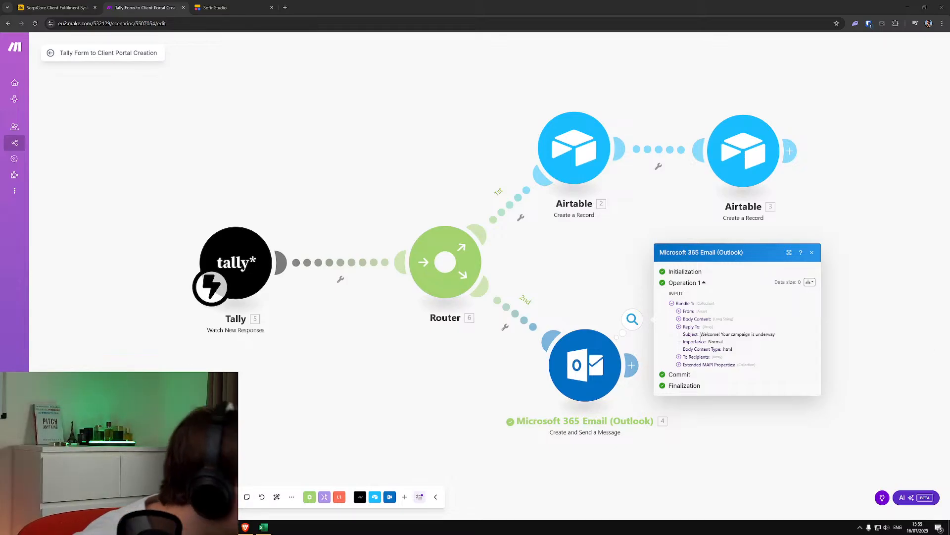
Add a colon after IMPORTANT NOTE inside the strong tag of the email body, and save the module and the scenario
left_click(631, 365)
left_click(589, 344)
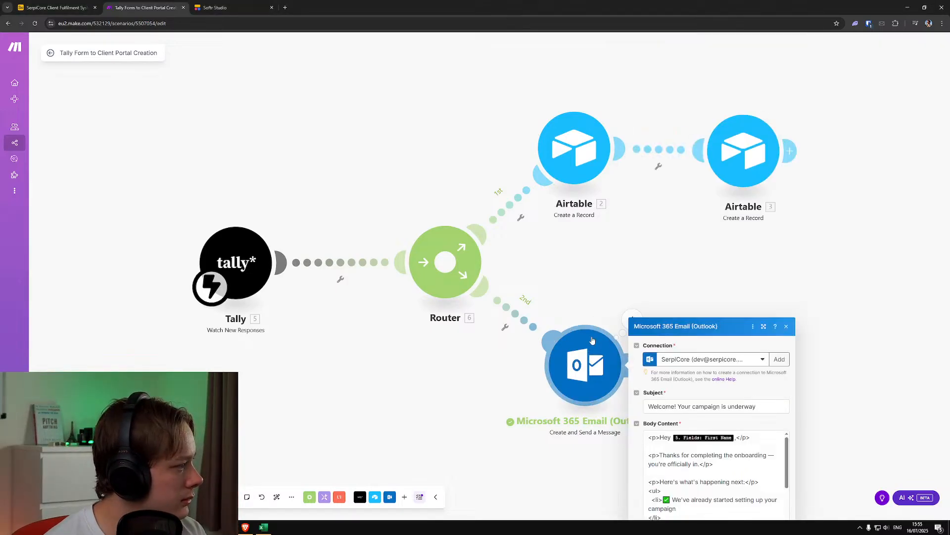
scroll(704, 281, "down", 10)
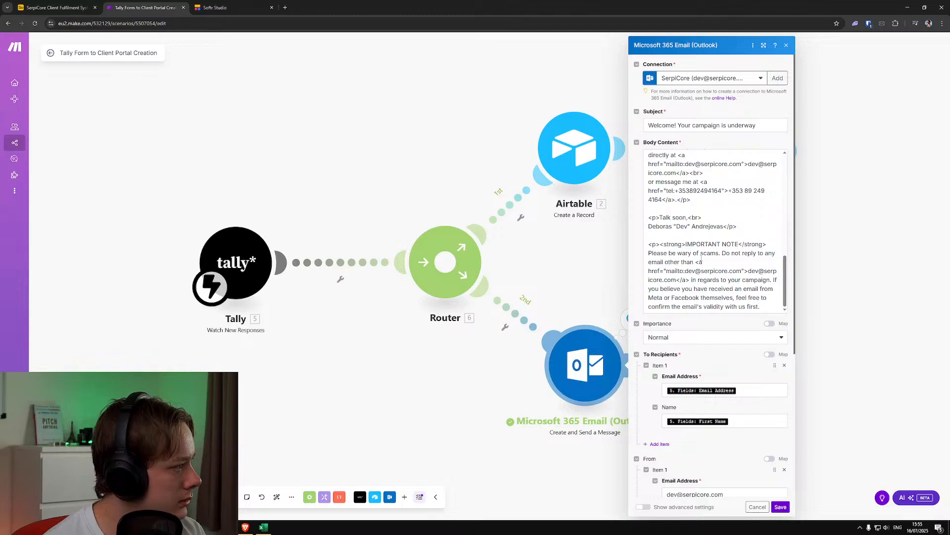
left_click(739, 245)
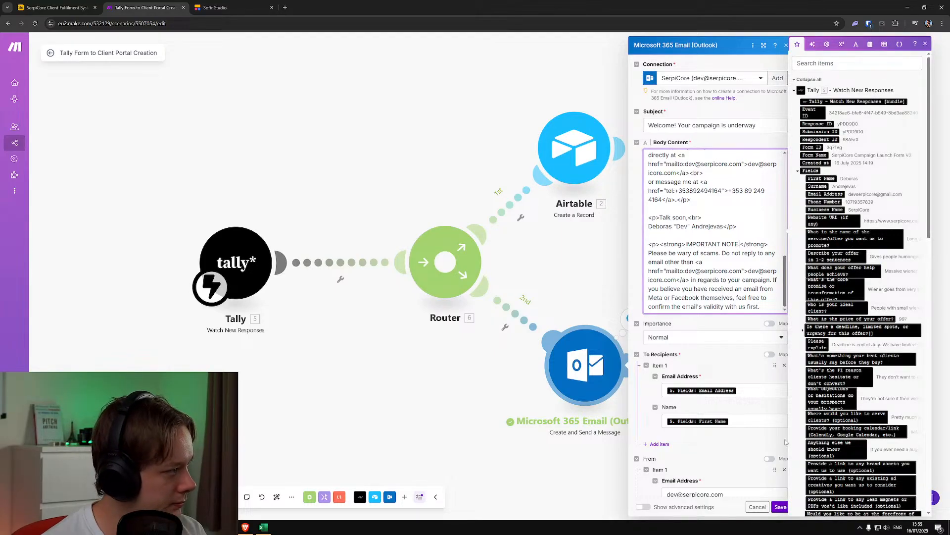
left_click(780, 507)
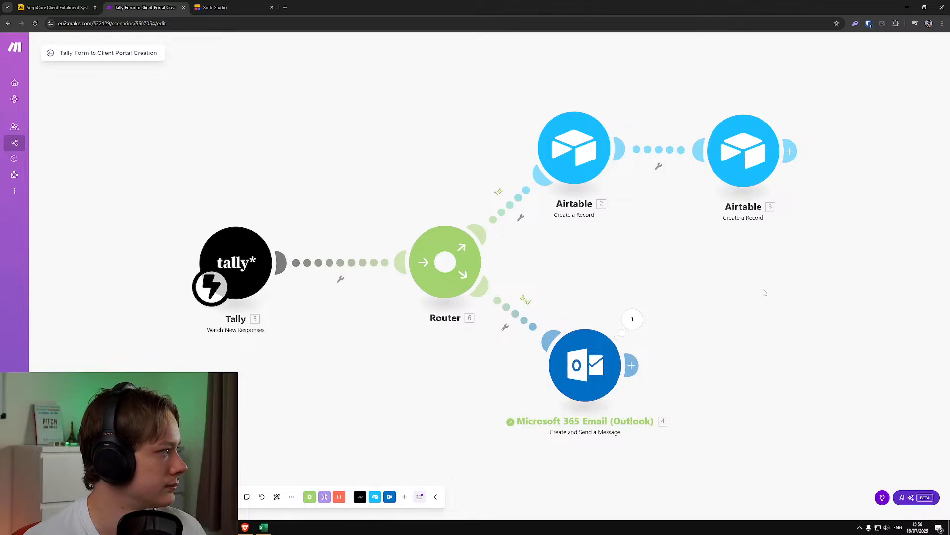
left_click(78, 8)
left_click(142, 5)
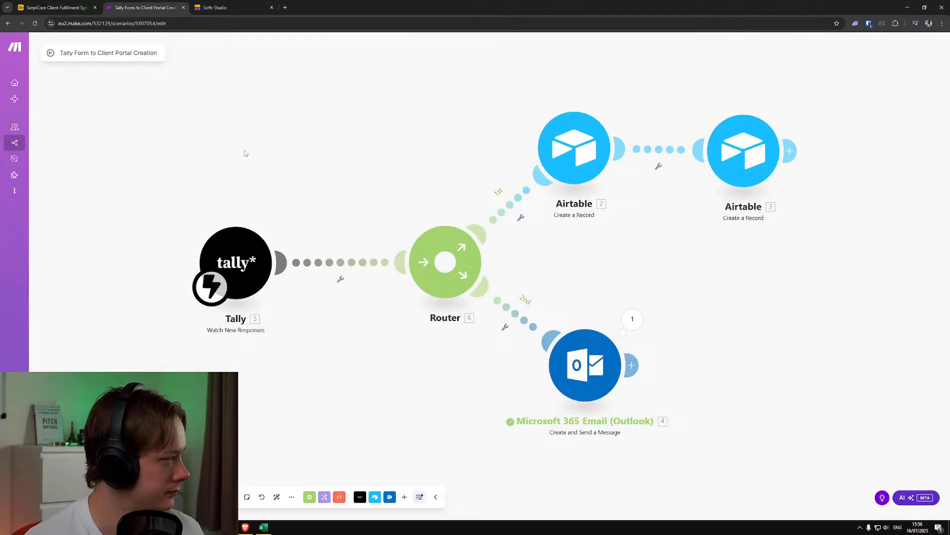
key("ctrl+s")
Switch to Tally in a new browser tab, open SerpiCore Campaign Launch Form V2 for editing, and review its Section 2.1 offer questions
left_click(76, 4)
left_click(262, 526)
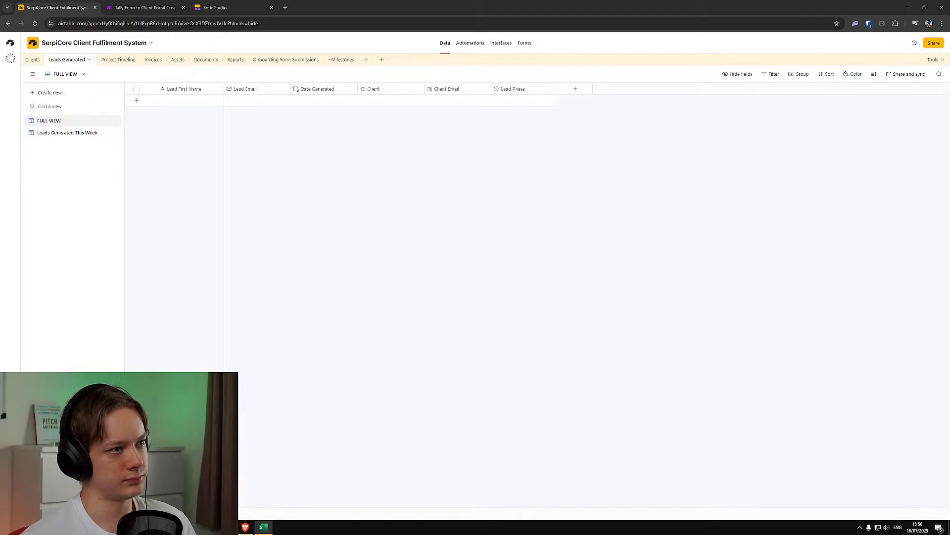
left_click(285, 8)
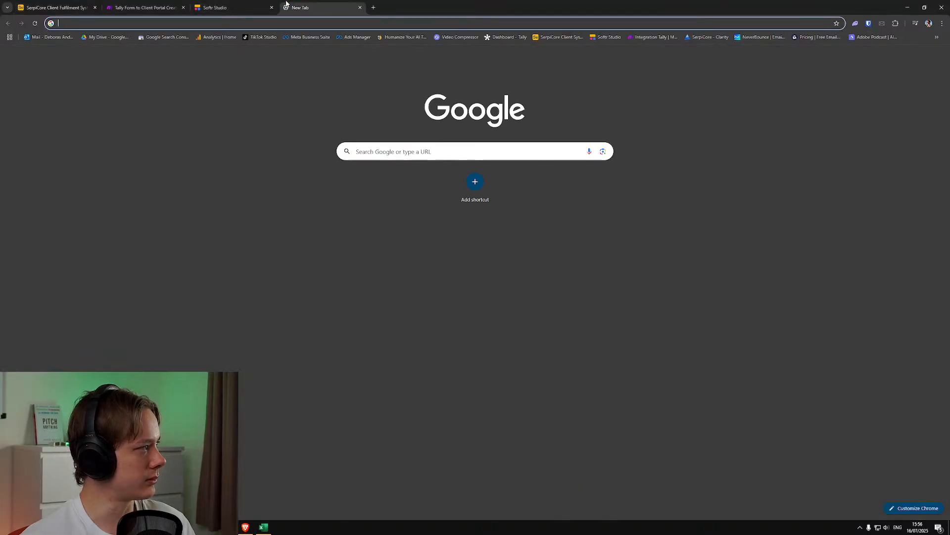
type("tally")
key("Return")
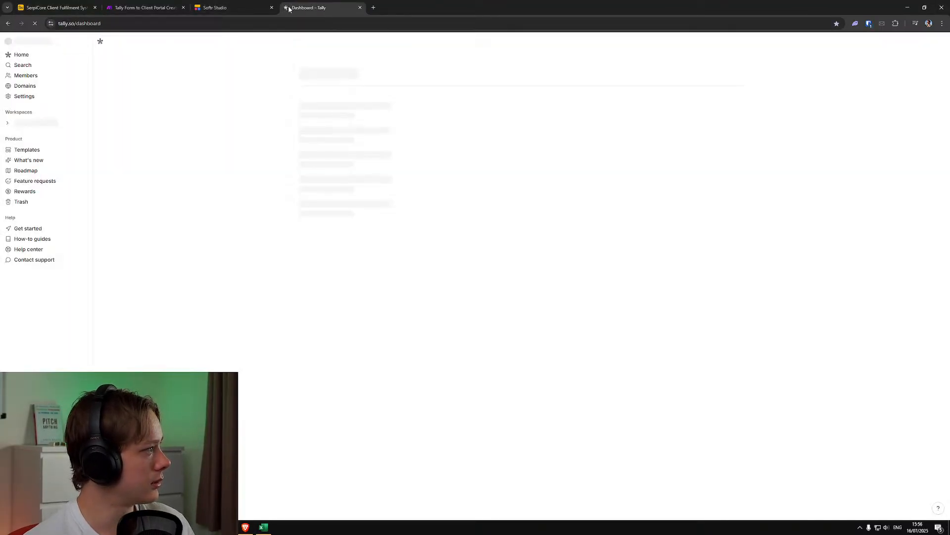
left_click(695, 110)
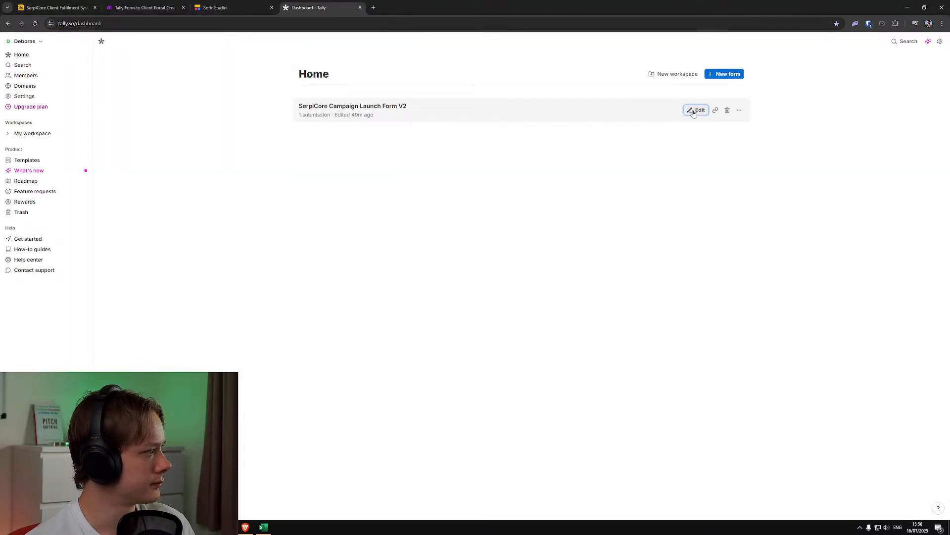
scroll(385, 226, "down", 15)
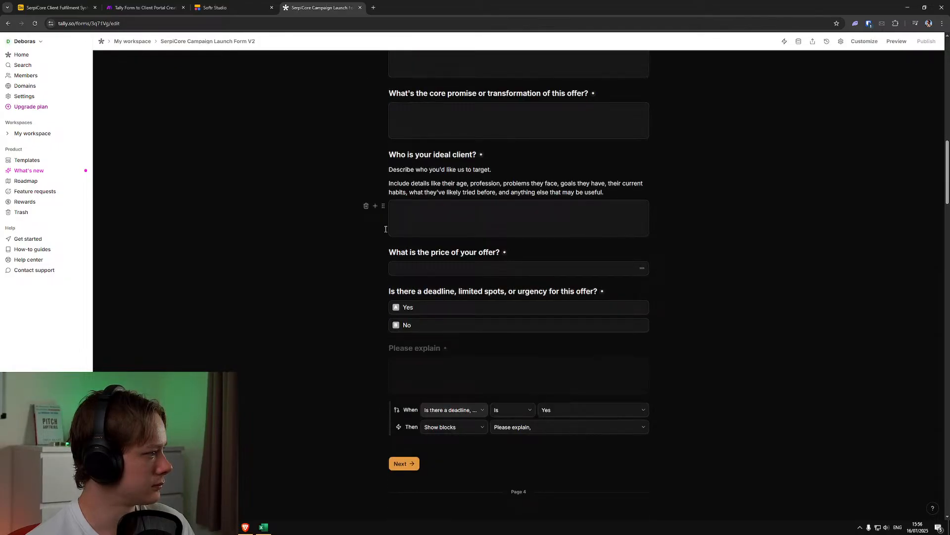
scroll(385, 229, "down", 5)
scroll(385, 229, "up", 10)
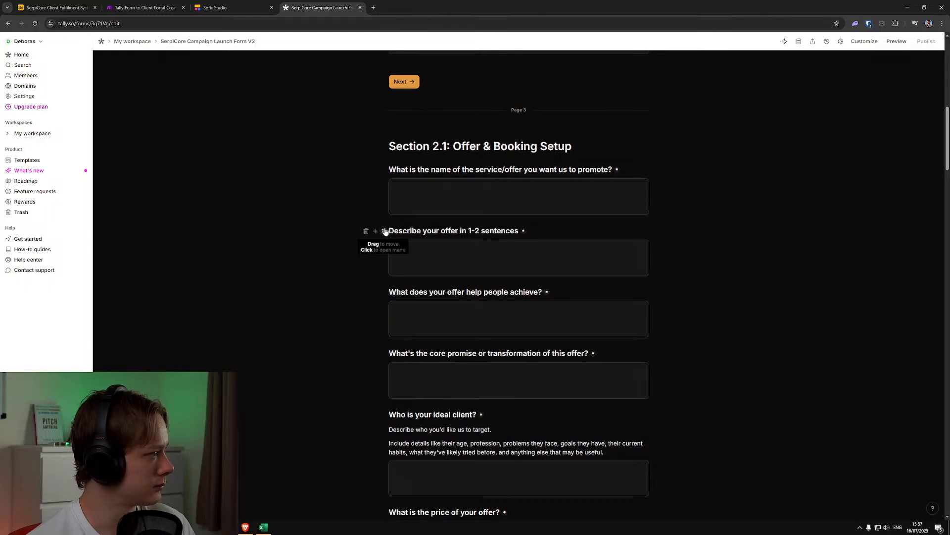
scroll(381, 228, "down", 4)
scroll(378, 223, "down", 2)
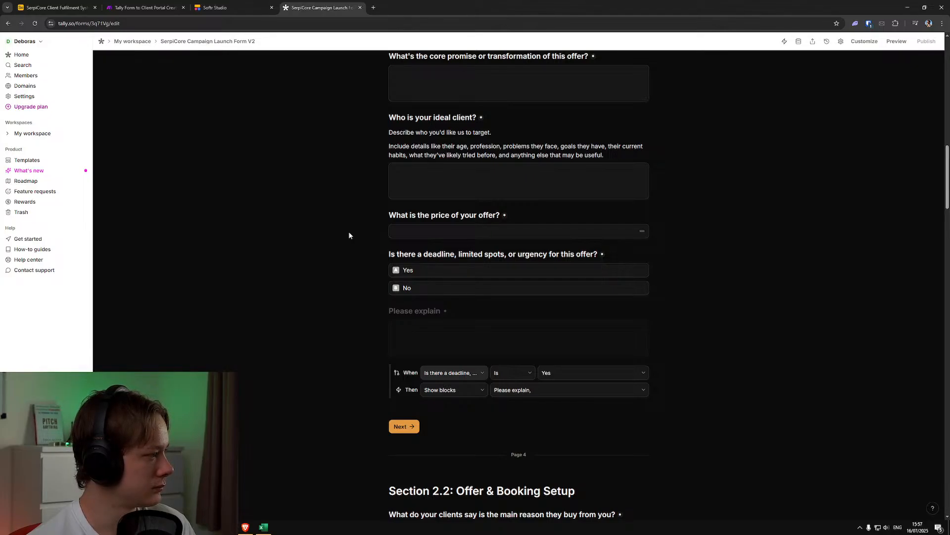
scroll(349, 230, "down", 2)
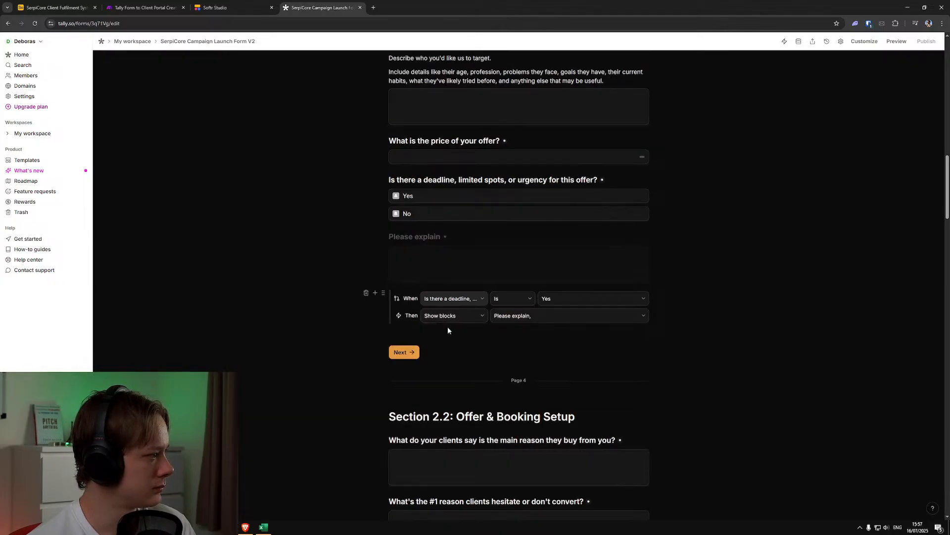
left_click(430, 333)
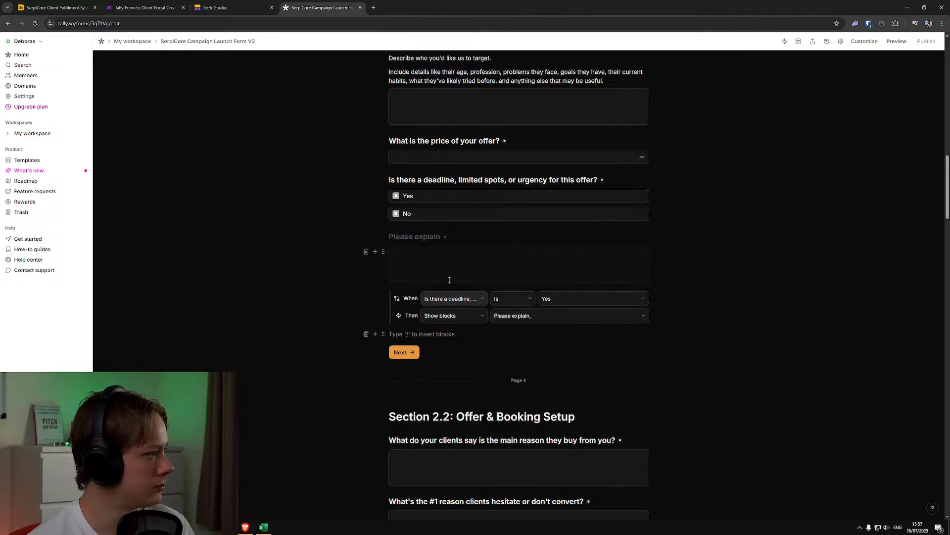
left_click(375, 334)
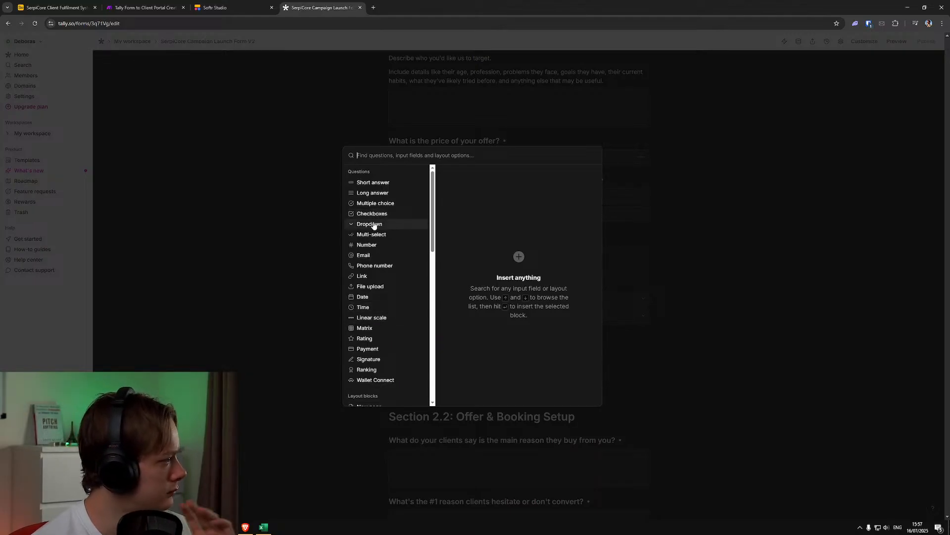
left_click(304, 222)
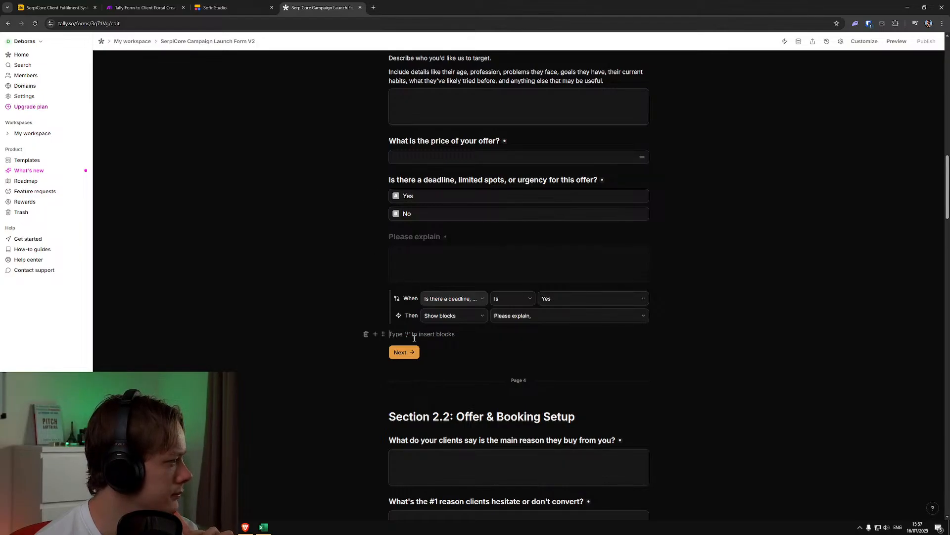
left_click(377, 334)
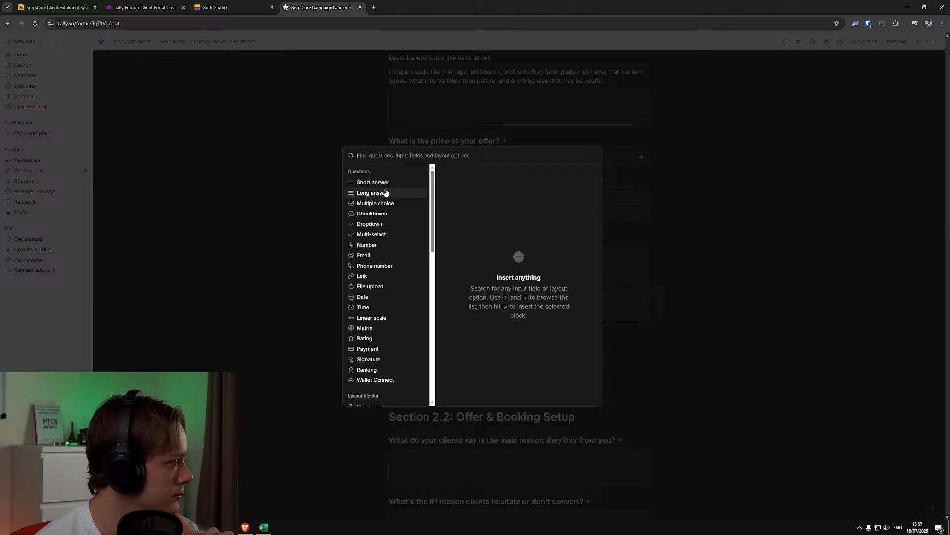
left_click(301, 180)
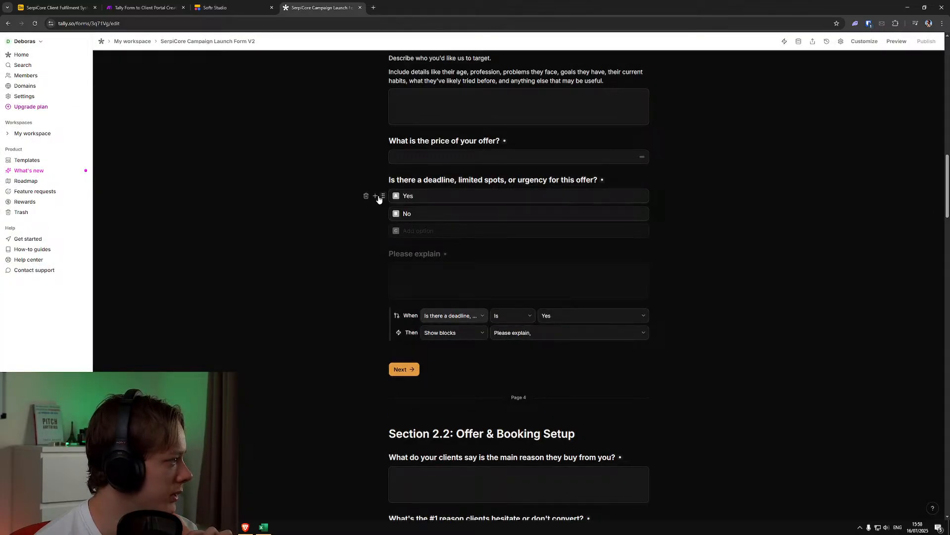
Insert a multiple-choice question titled "Do you offer a guarantee?" below the deadline question's conditional logic in Section 2.1
left_click(412, 350)
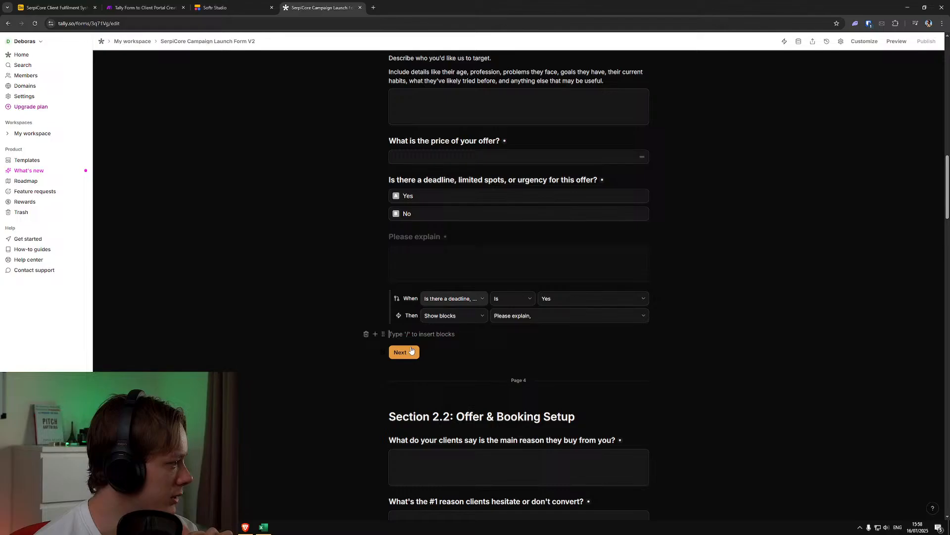
left_click(376, 334)
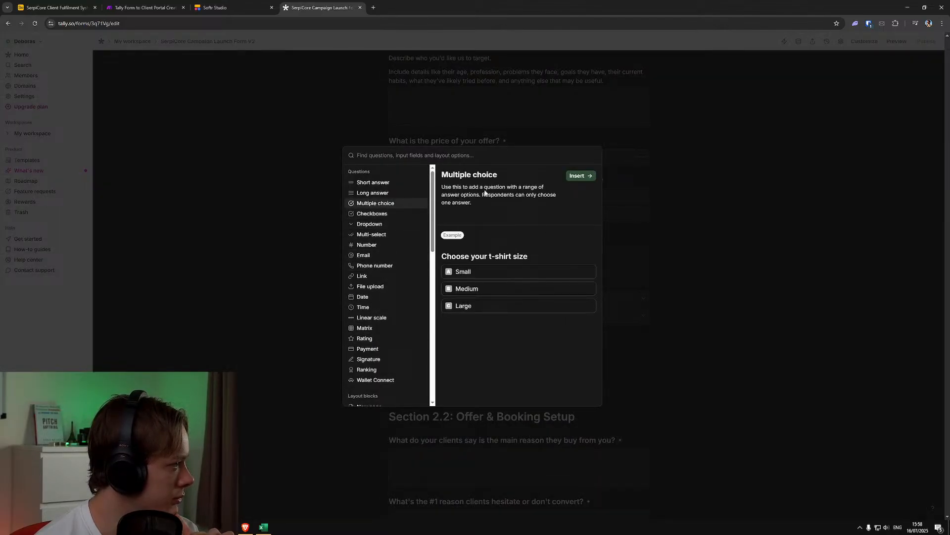
left_click(578, 176)
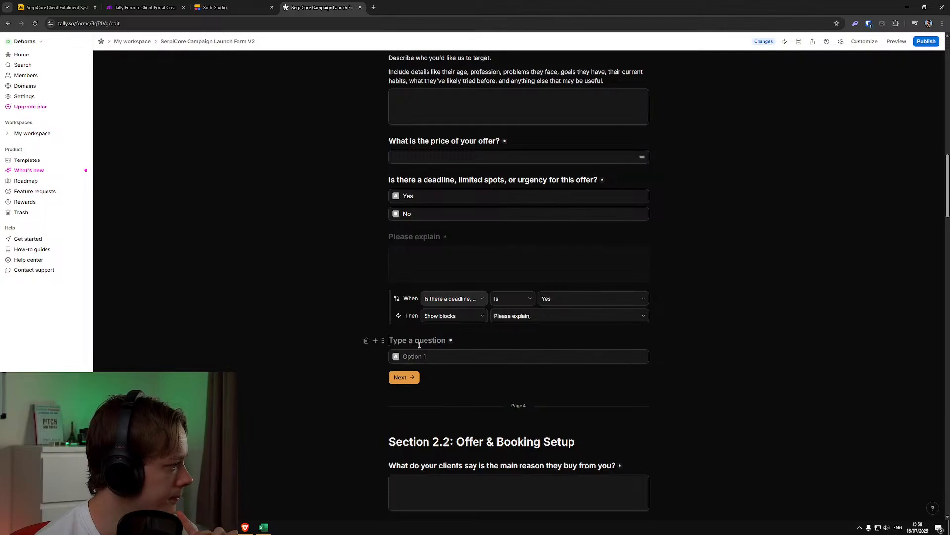
type("Do you e")
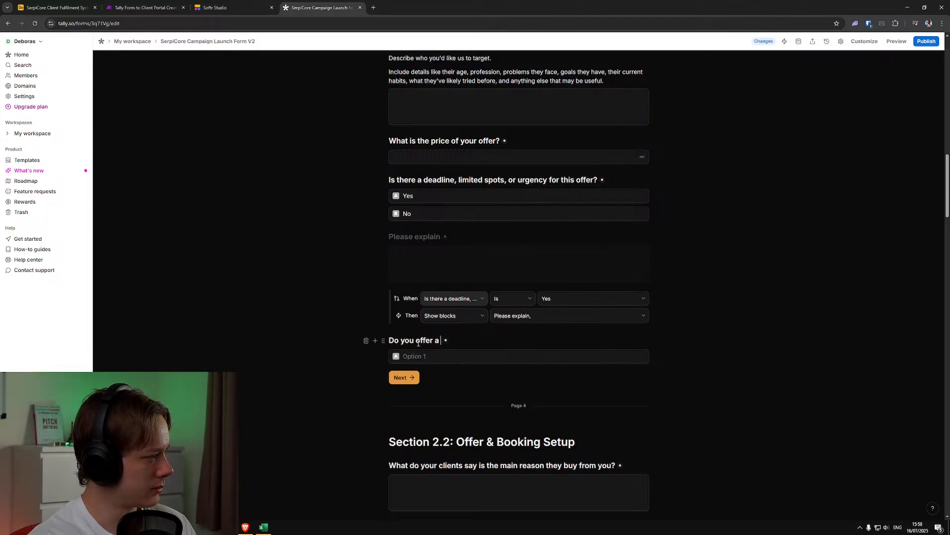
type("ffer a guarante")
key("ctrl+BackSpace")
key("ctrl+BackSpace")
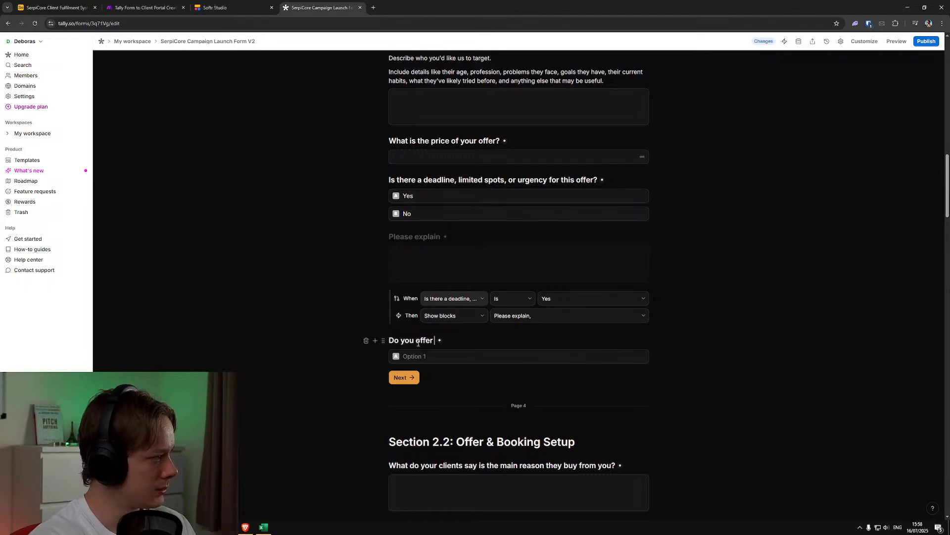
type("a ")
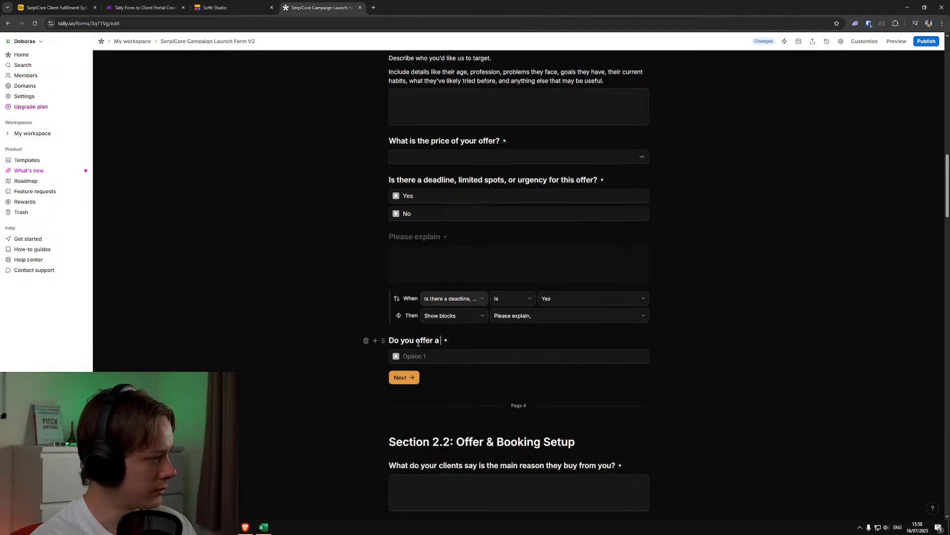
type("guarantee?")
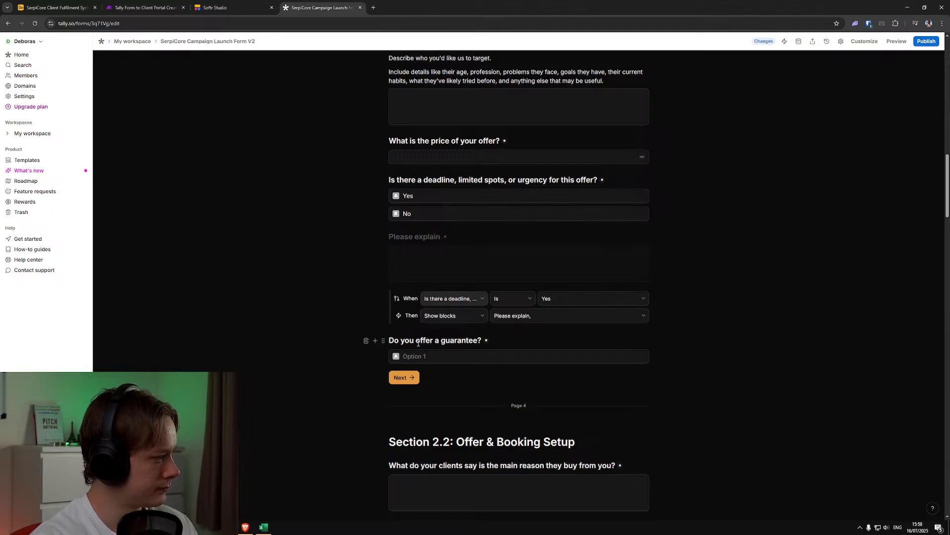
Give the guarantee question the two answer options Yes and No
left_click(429, 353)
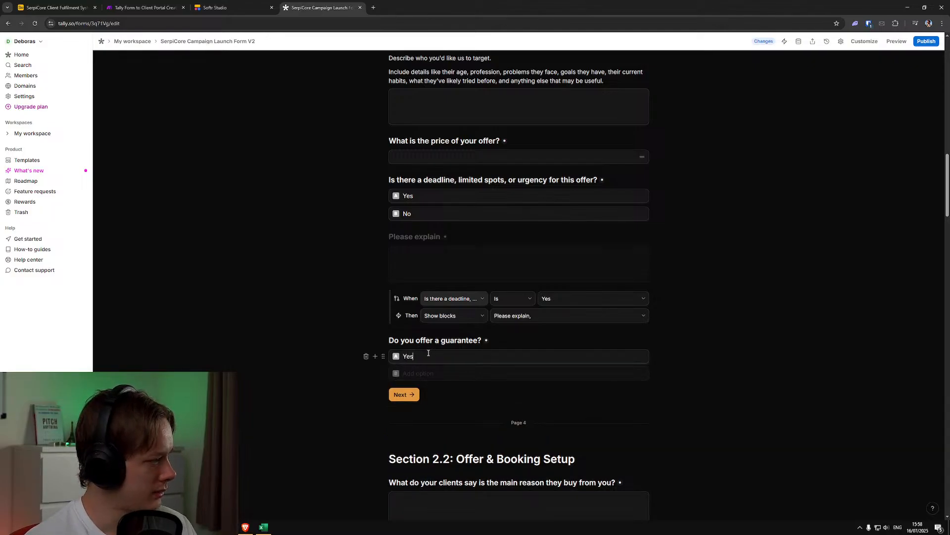
left_click(425, 374)
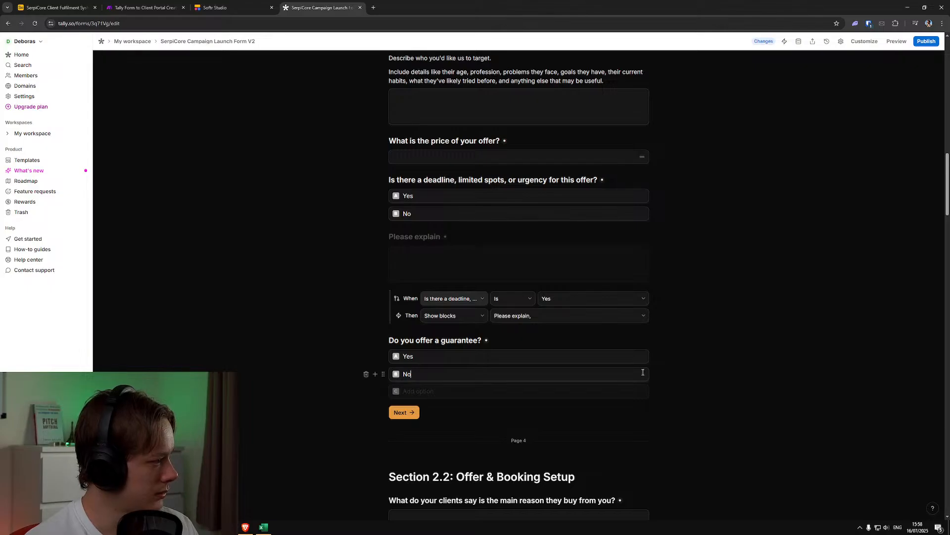
key("Return")
key("BackSpace")
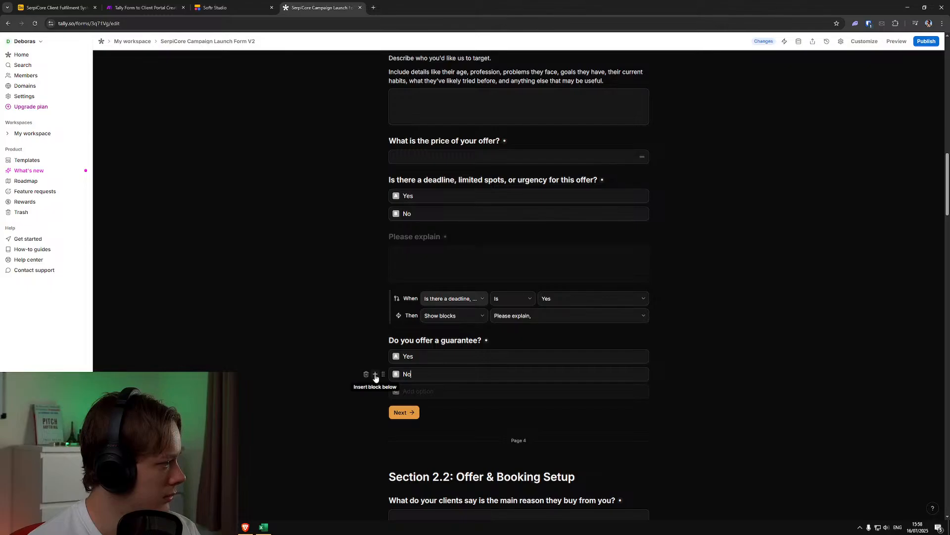
Insert a long-answer question titled "Please provide details" below the guarantee question's No option
left_click(375, 375)
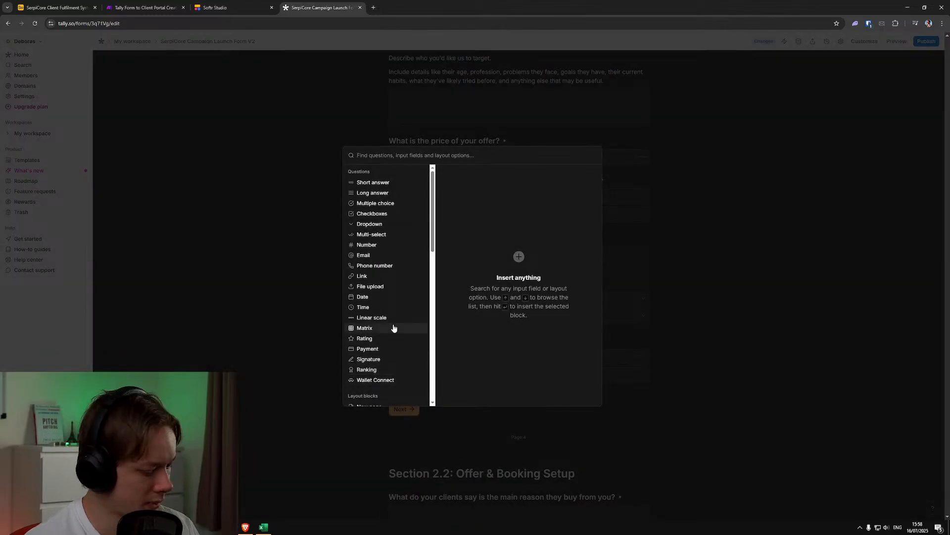
type("long")
left_click(581, 176)
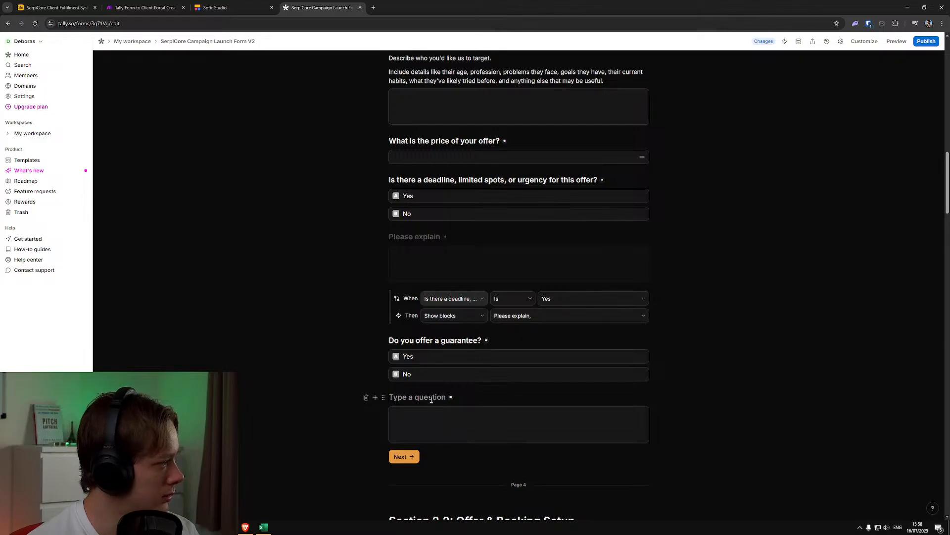
type("Please ")
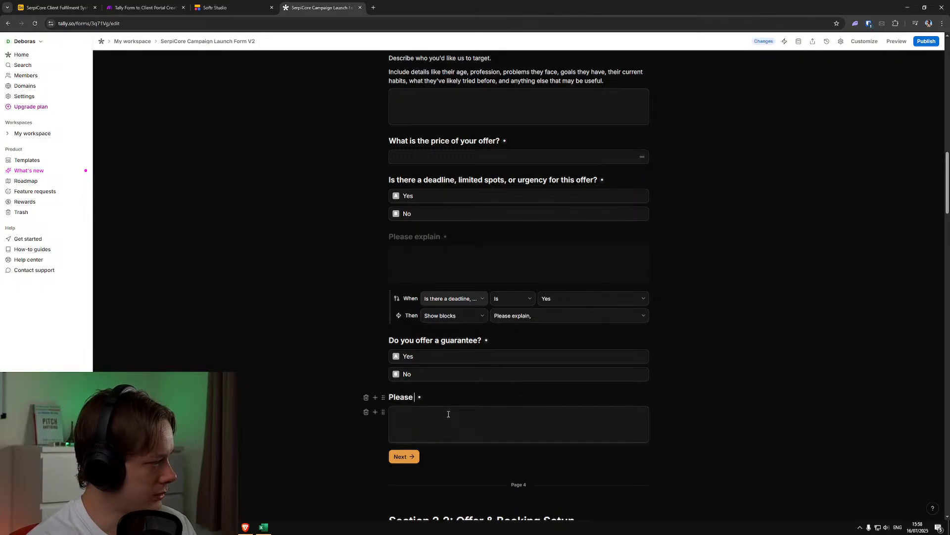
type("provide c")
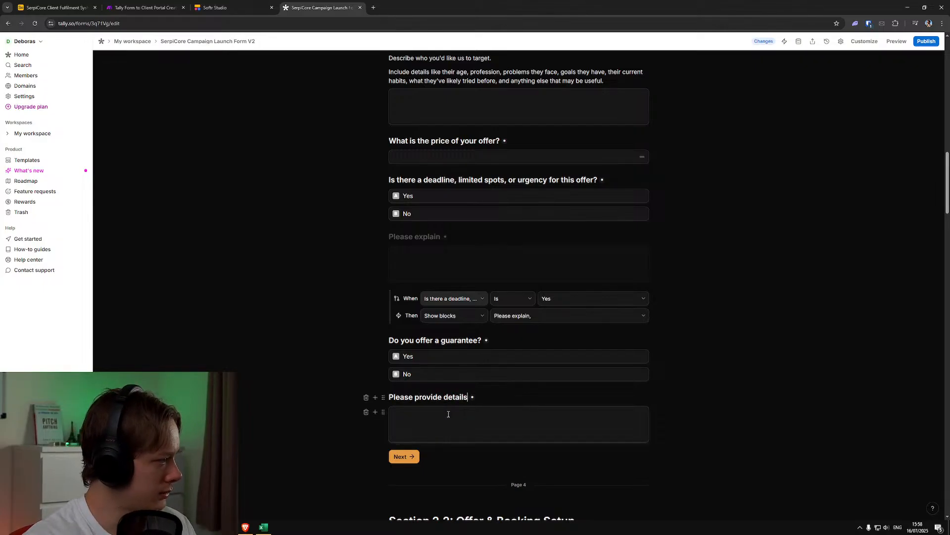
left_click(449, 414)
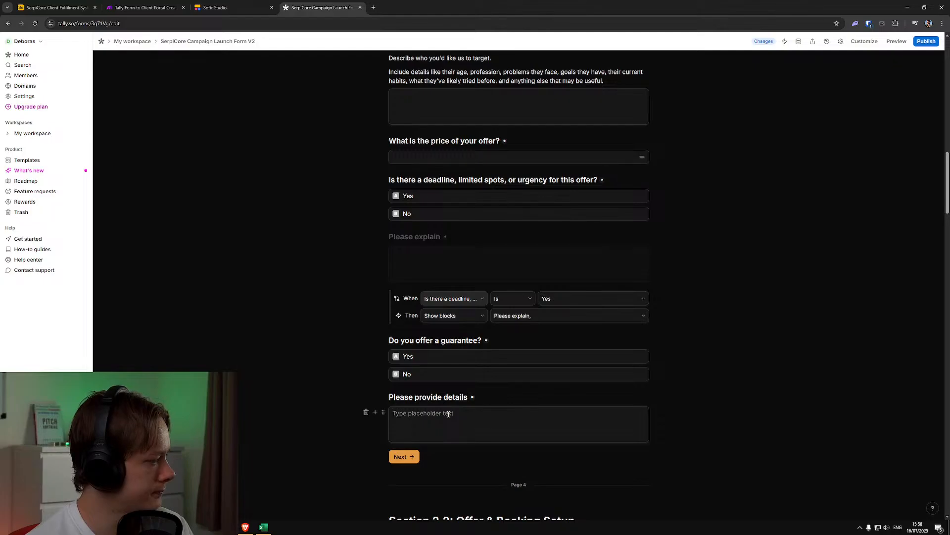
Insert a conditional logic block below the "Please provide details" answer field
left_click(376, 412)
type("formul")
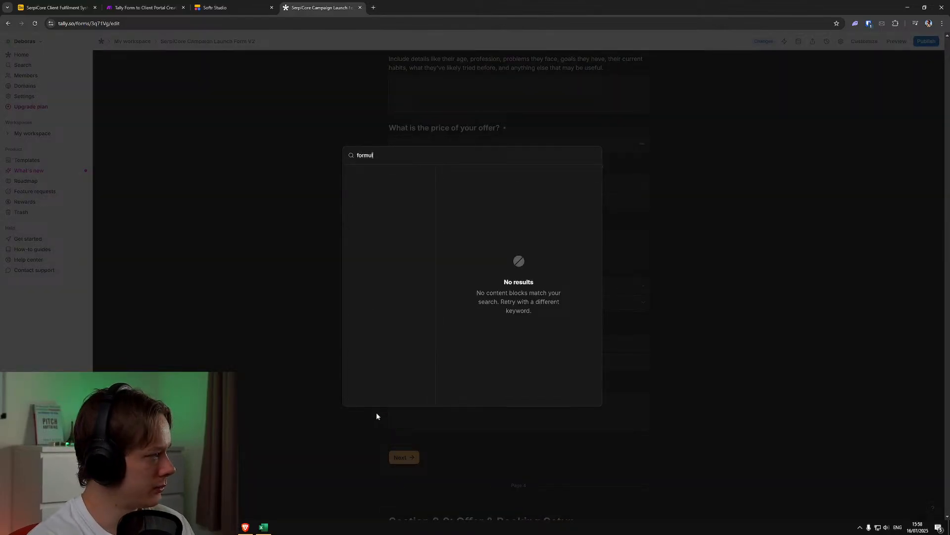
key("BackSpace")
key("BackSpace")
key("BackSpace")
key("BackSpace")
type("condi")
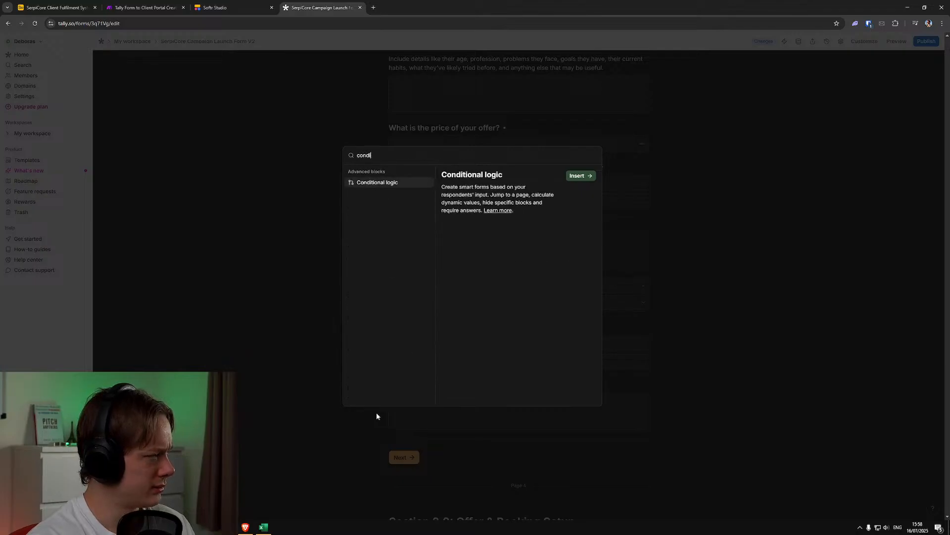
left_click(591, 175)
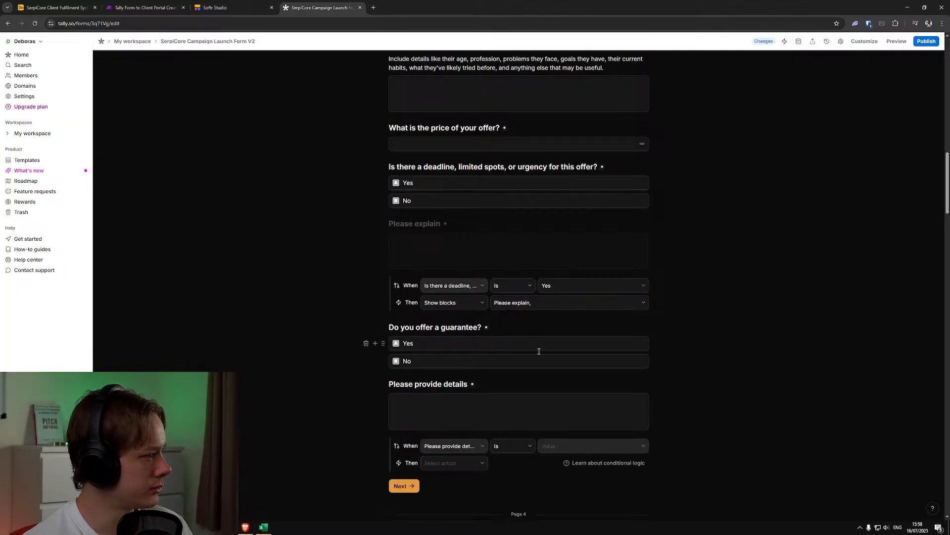
Set the new logic block's condition to "Do you offer a guarantee?" is Yes
scroll(514, 419, "down", 2)
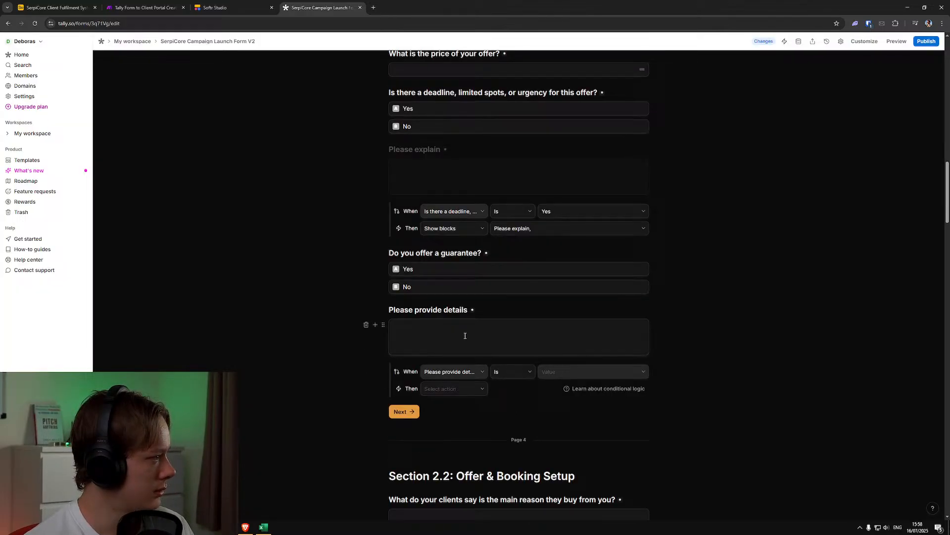
left_click(384, 325)
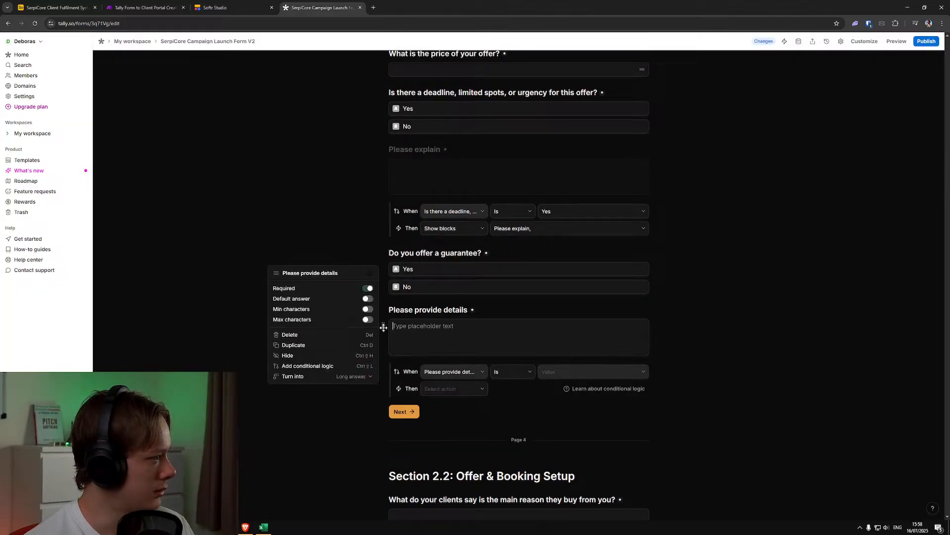
left_click(468, 373)
left_click(468, 372)
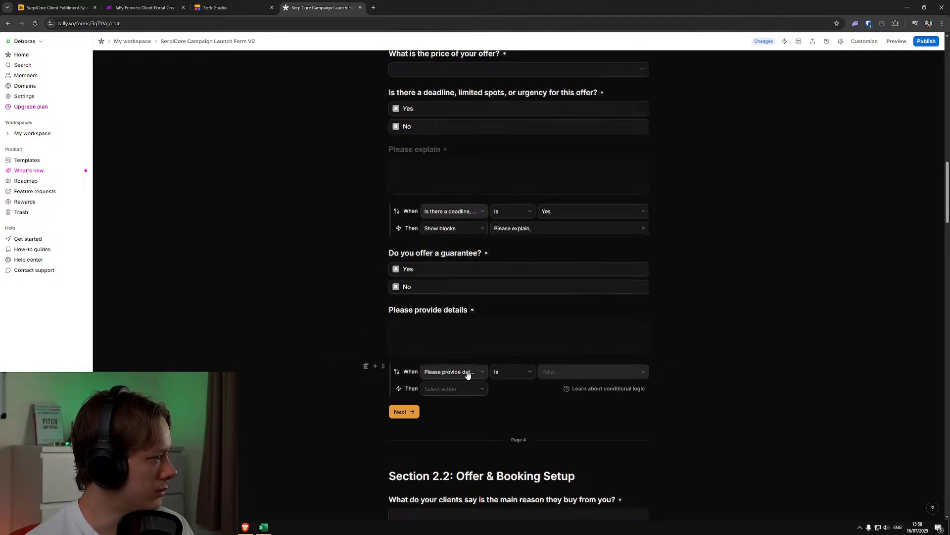
left_click(467, 372)
left_click(496, 227)
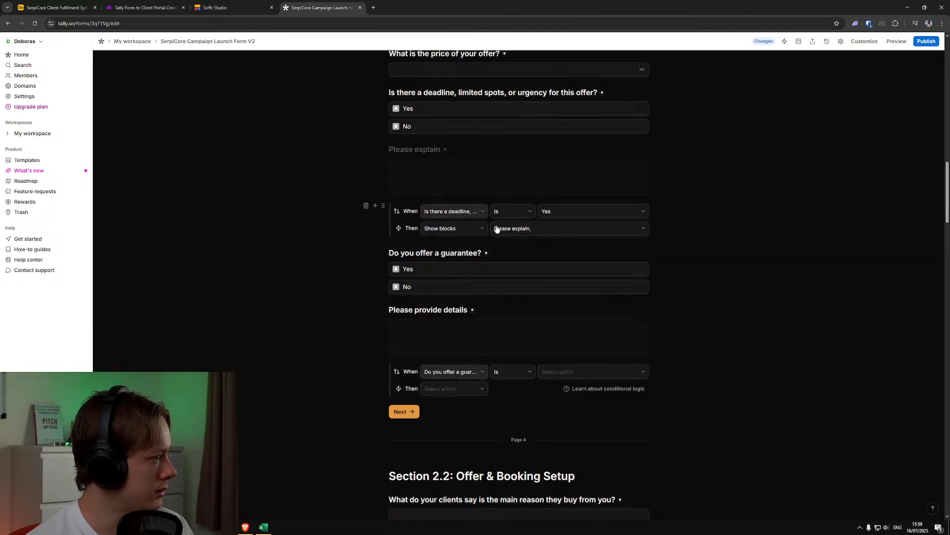
left_click(583, 374)
left_click(577, 385)
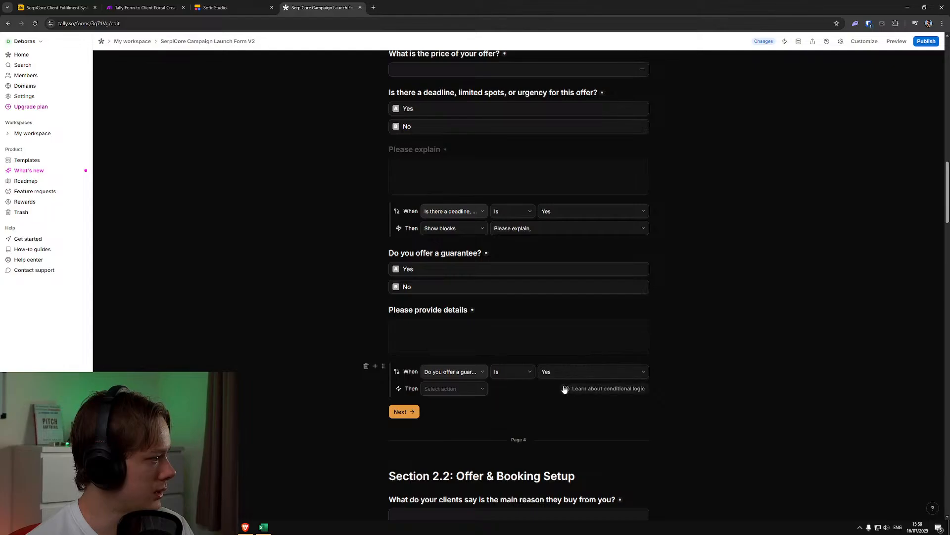
Set the guarantee rule's action to Show blocks, targeting "Please provide details" and its Long answer field
left_click(460, 390)
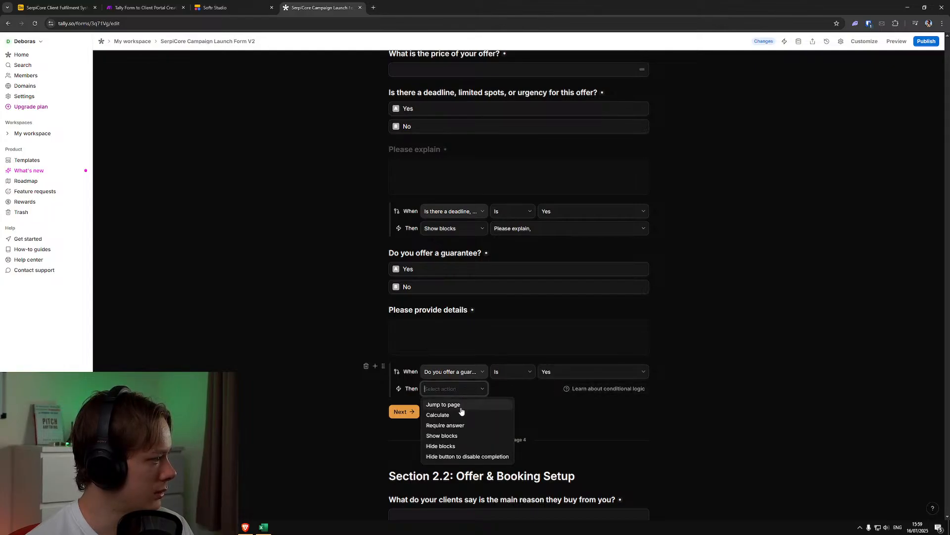
left_click(457, 436)
left_click(516, 390)
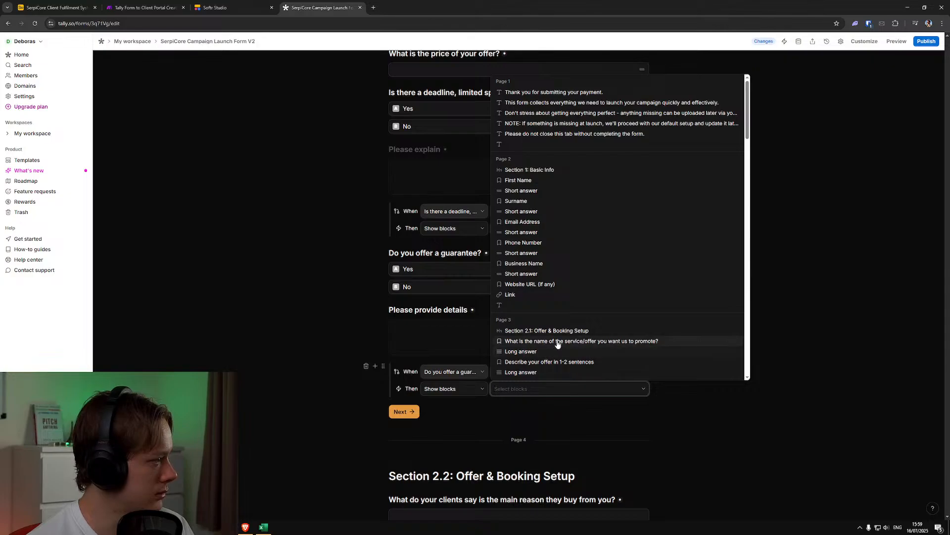
scroll(563, 342, "down", 10)
scroll(554, 331, "up", 5)
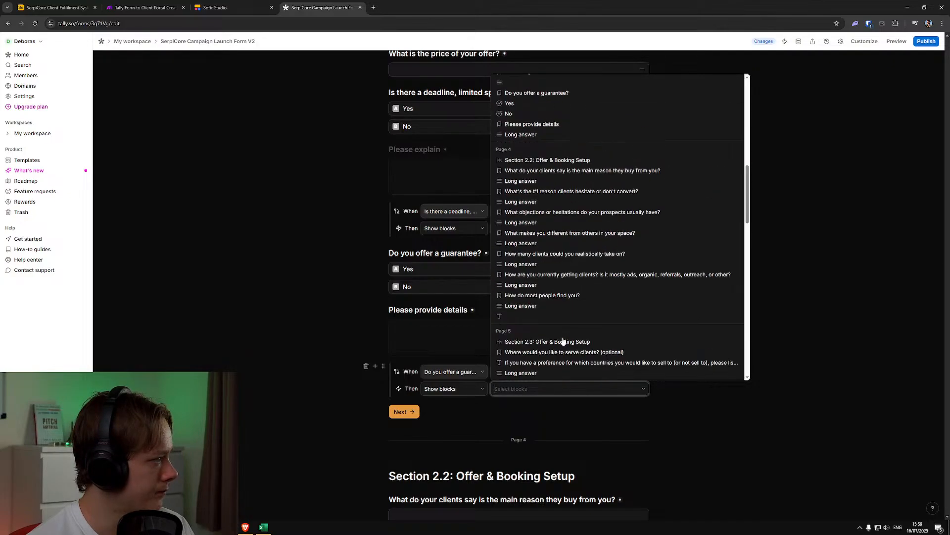
scroll(549, 312, "up", 3)
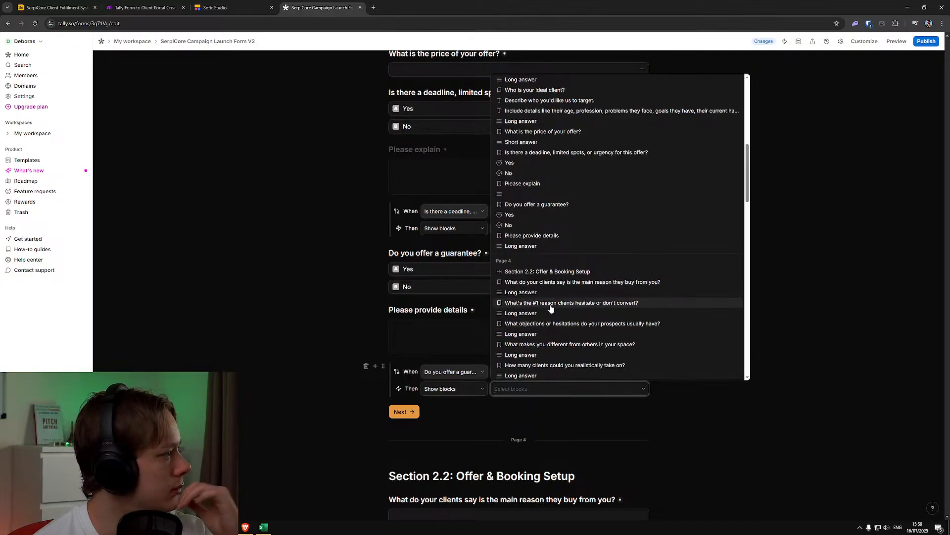
left_click(539, 272)
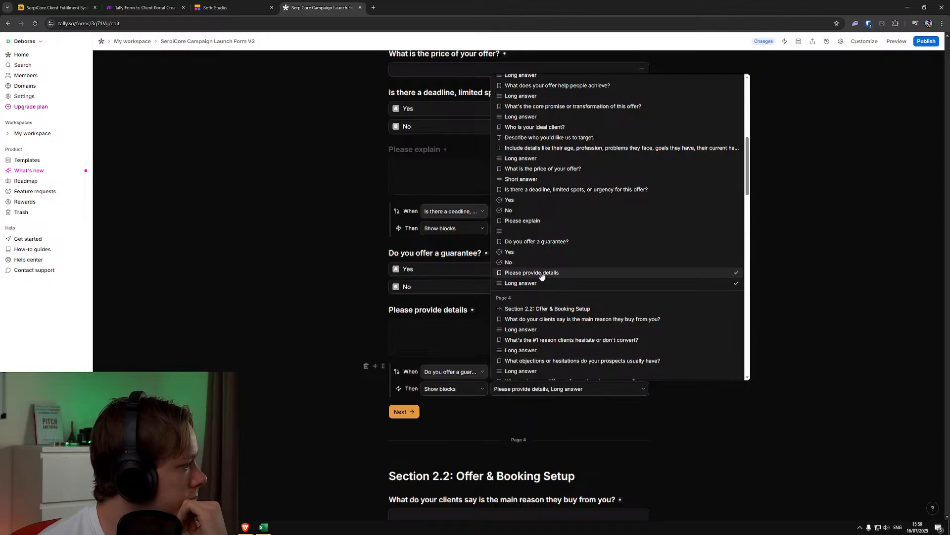
Hide the "Please provide details" question by default
left_click(378, 302)
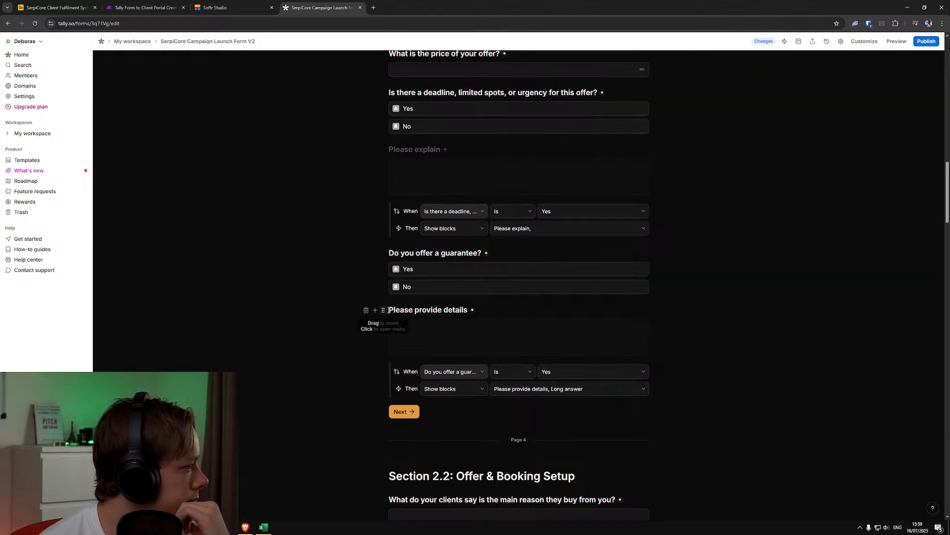
left_click(383, 310)
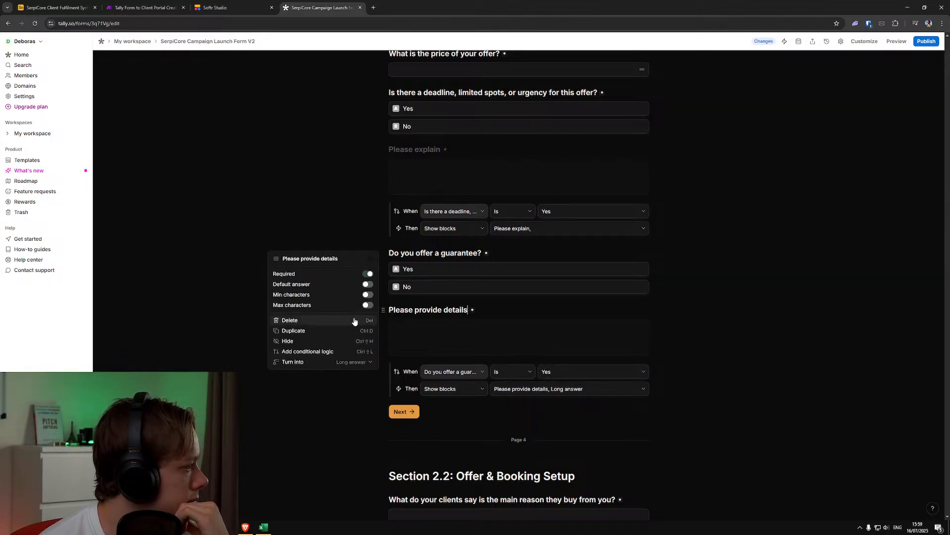
left_click(337, 341)
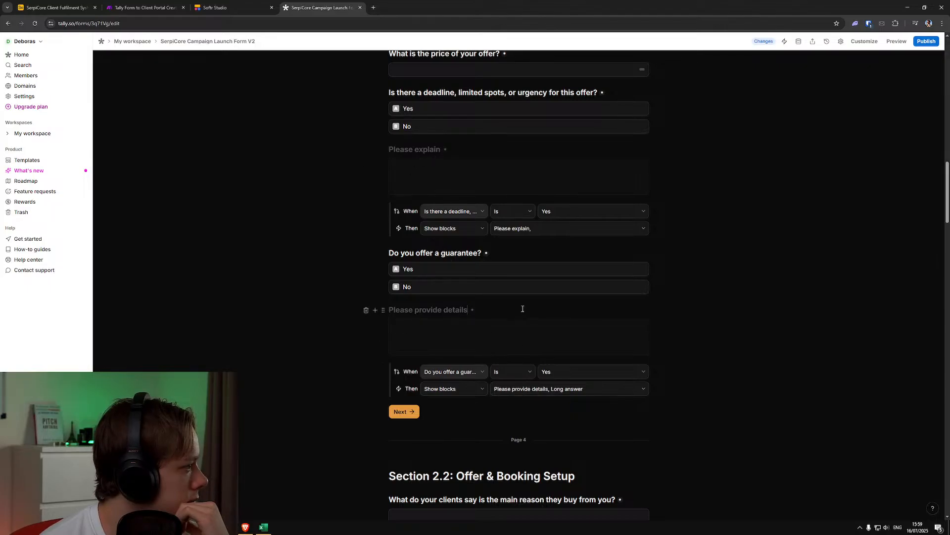
Compare the blocks selected in the deadline question's show rule with those selected in the guarantee rule
left_click(561, 231)
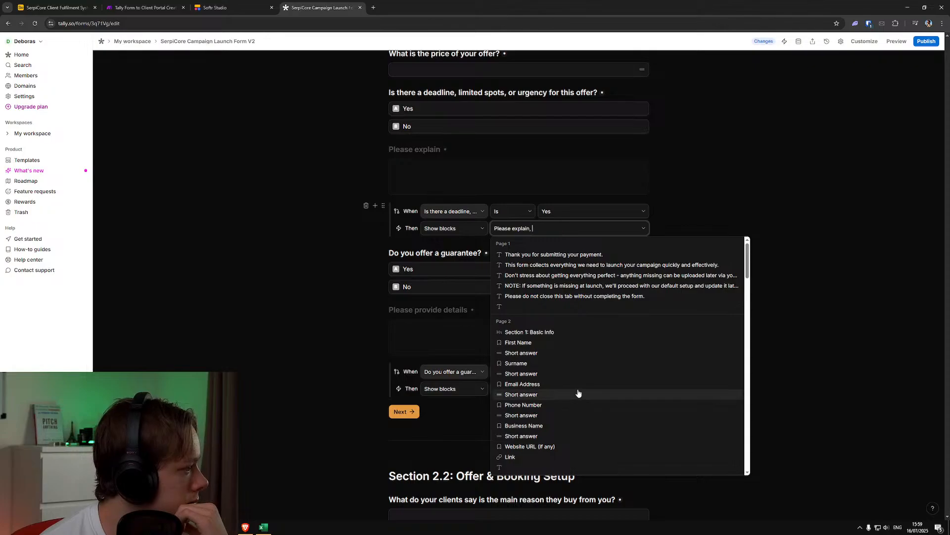
scroll(578, 393, "down", 10)
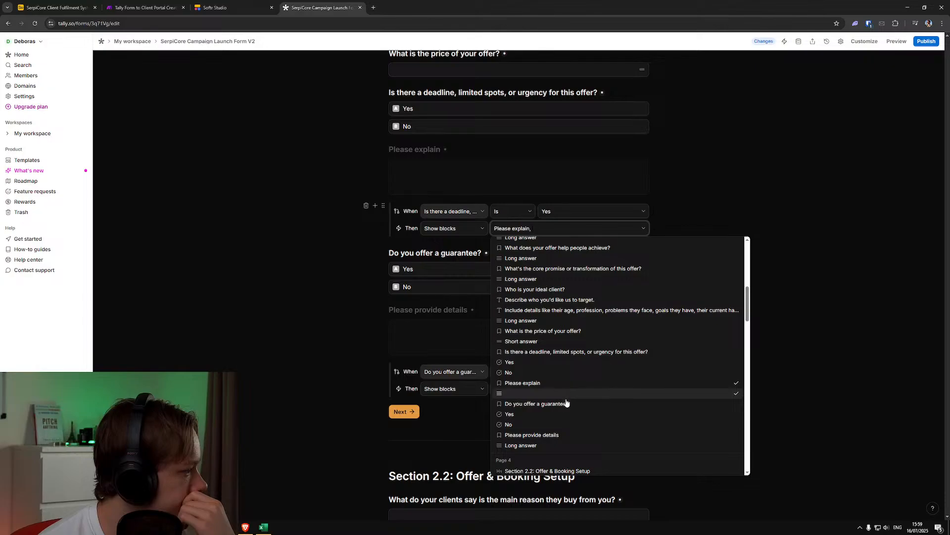
left_click(844, 362)
left_click(582, 389)
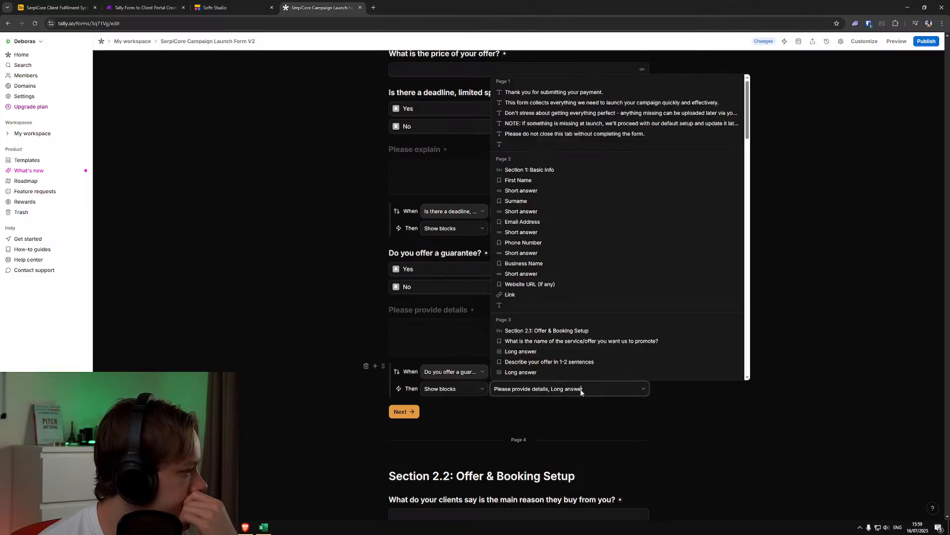
scroll(581, 364, "down", 5)
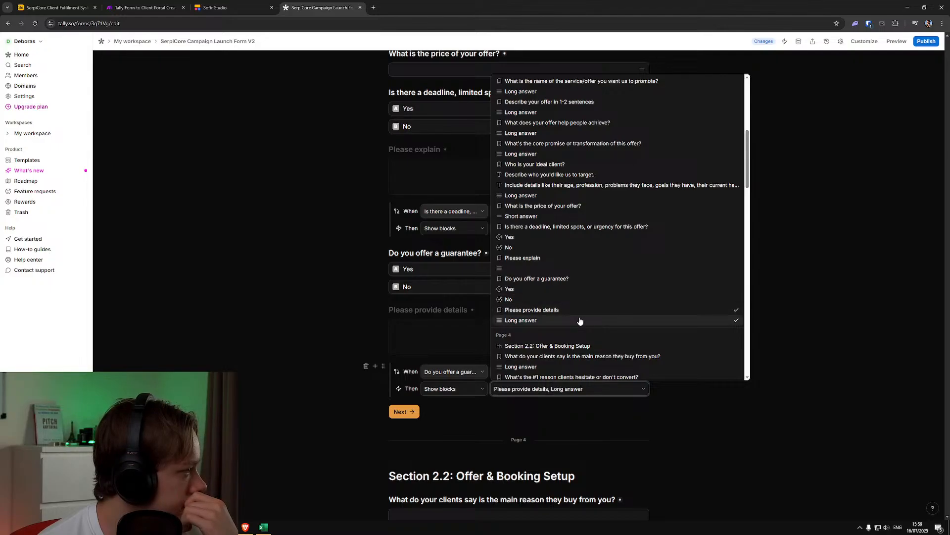
left_click(836, 329)
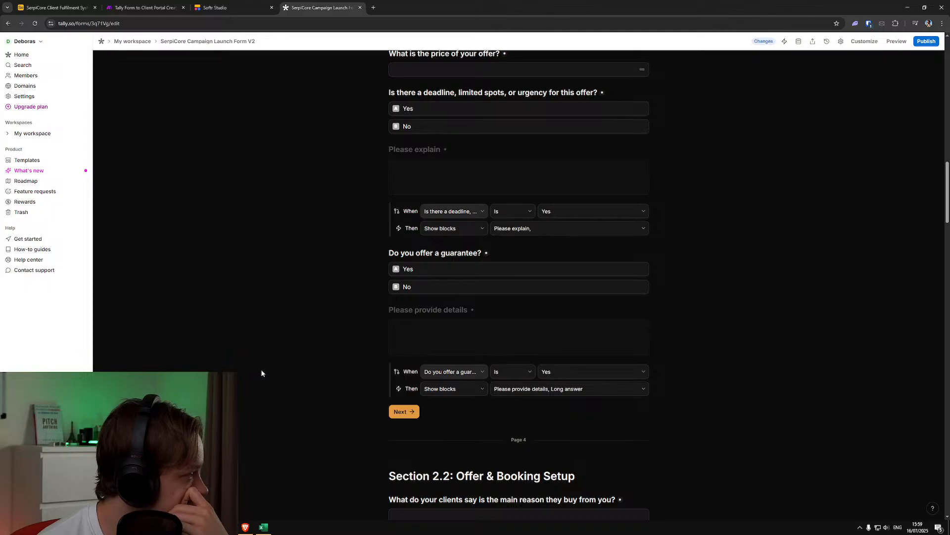
Add an empty text block below the guarantee rule and publish the form changes
scroll(262, 373, "down", 2)
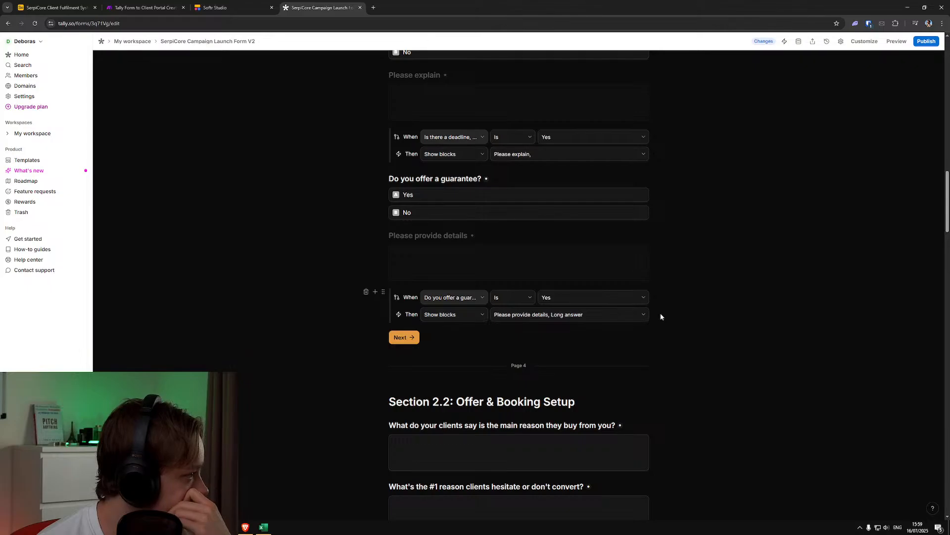
left_click(419, 327)
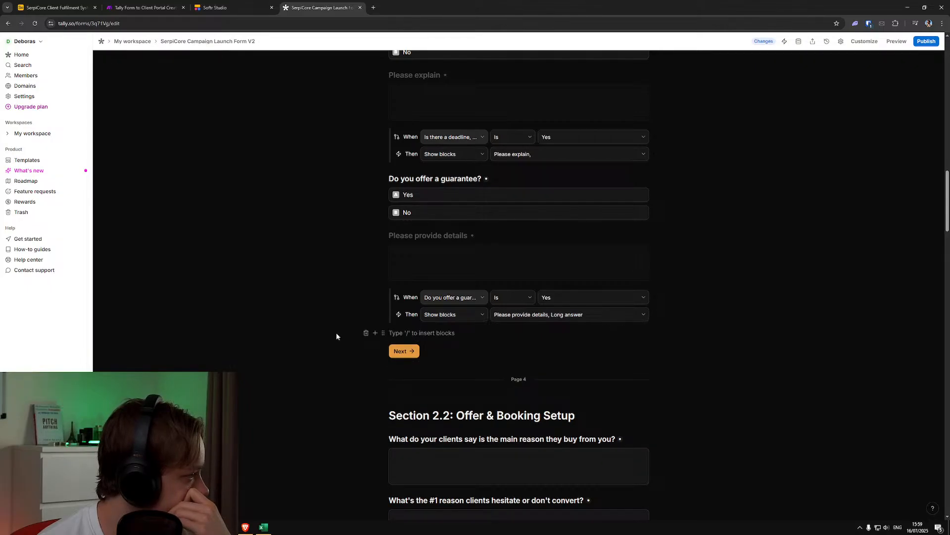
left_click(292, 342)
scroll(455, 395, "down", 2)
scroll(574, 316, "up", 2)
left_click(927, 42)
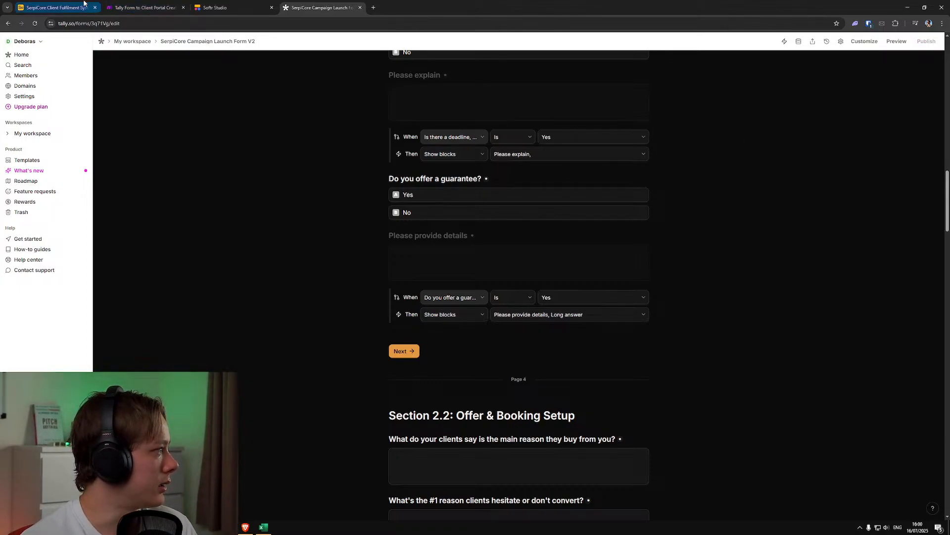
Switch to the SerpiCore Client Fulfilment System base in Airtable and open the Onboarding Form Submissions table
mouse_move(74, 4)
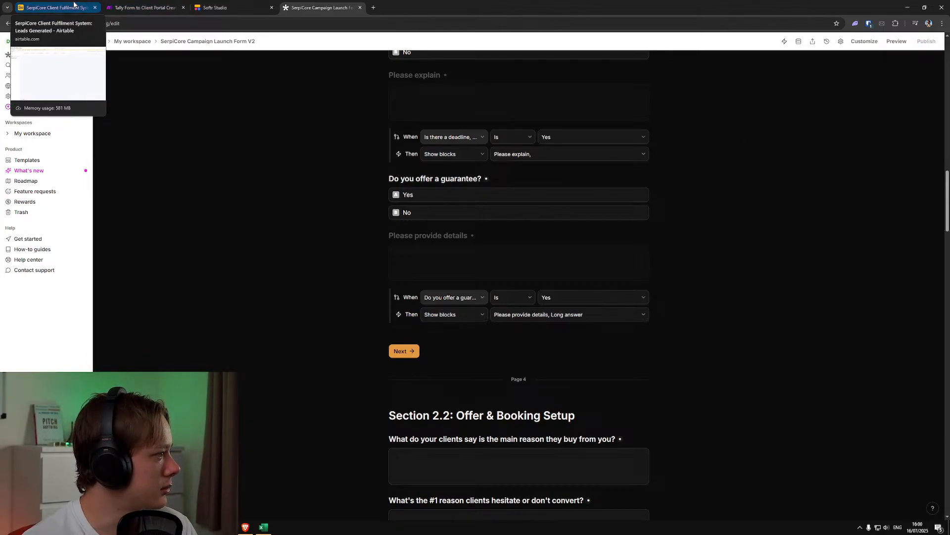
left_click(74, 4)
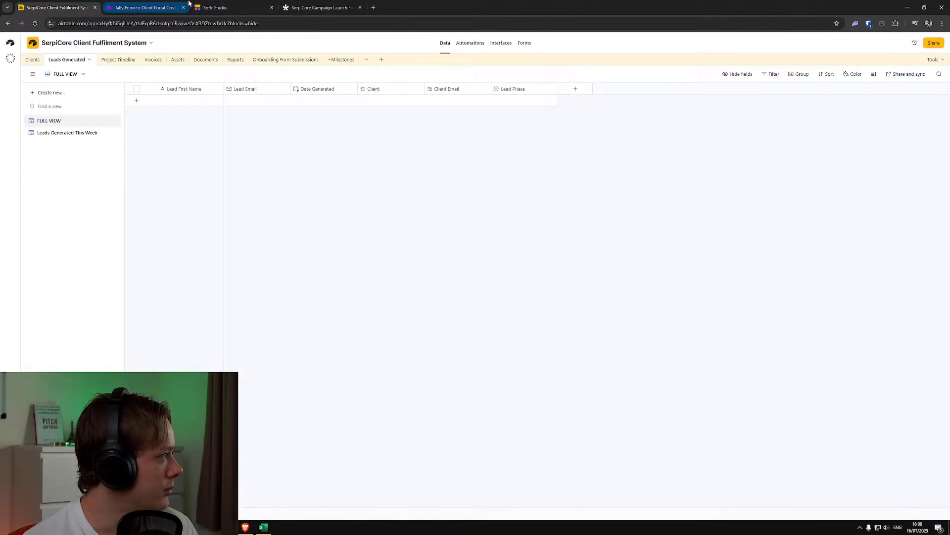
left_click(126, 4)
left_click(79, 4)
left_click(276, 59)
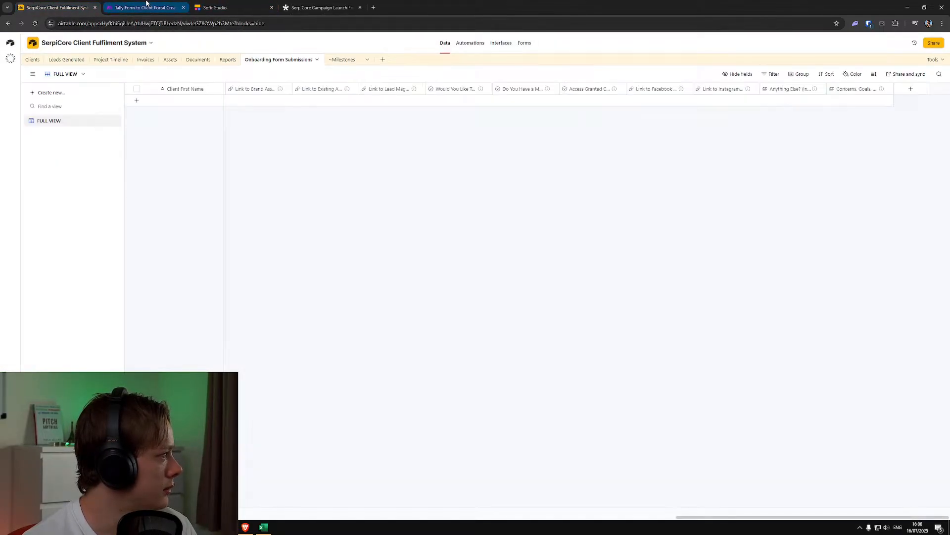
Recheck the deadline and guarantee questions in the Tally form, and return to Airtable's Onboarding Form Submissions table
left_click(146, 3)
left_click(218, 8)
left_click(326, 6)
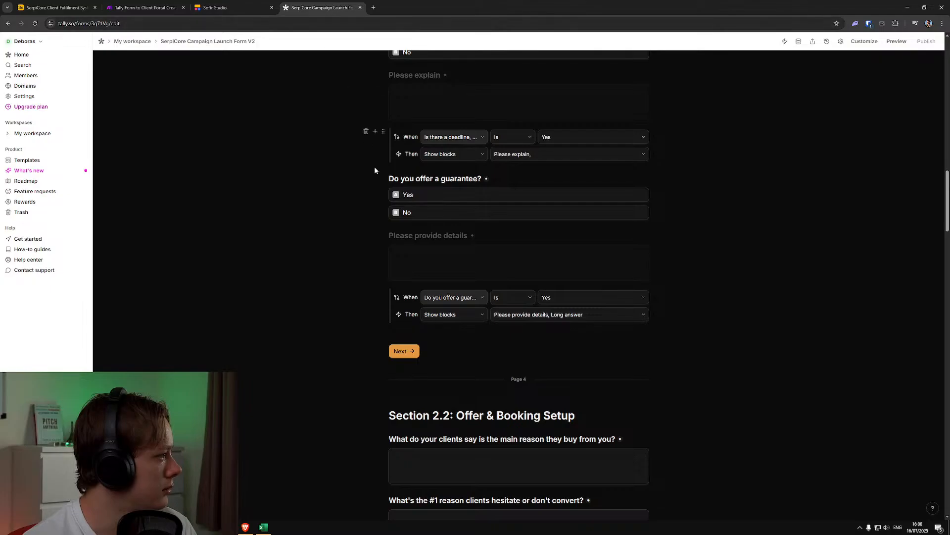
scroll(387, 263, "up", 5)
scroll(388, 263, "down", 3)
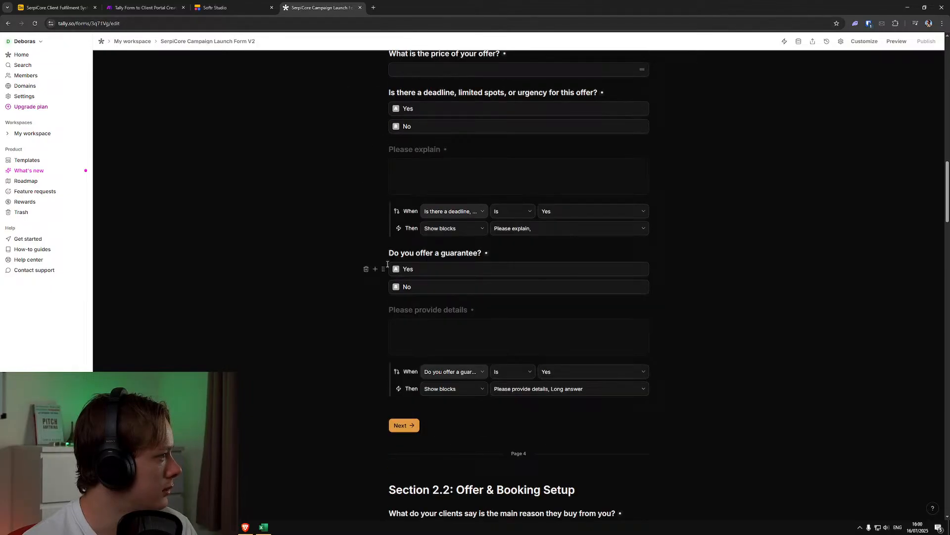
left_click(55, 7)
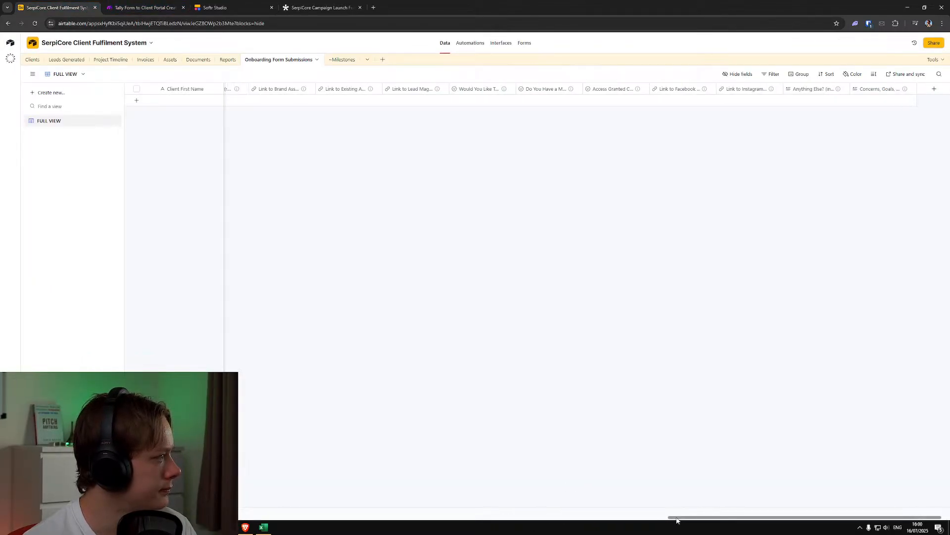
Widen the Urgency / Scarcity column in the Onboarding Form Submissions table until its full field name is readable
left_click_drag(682, 517, 347, 527)
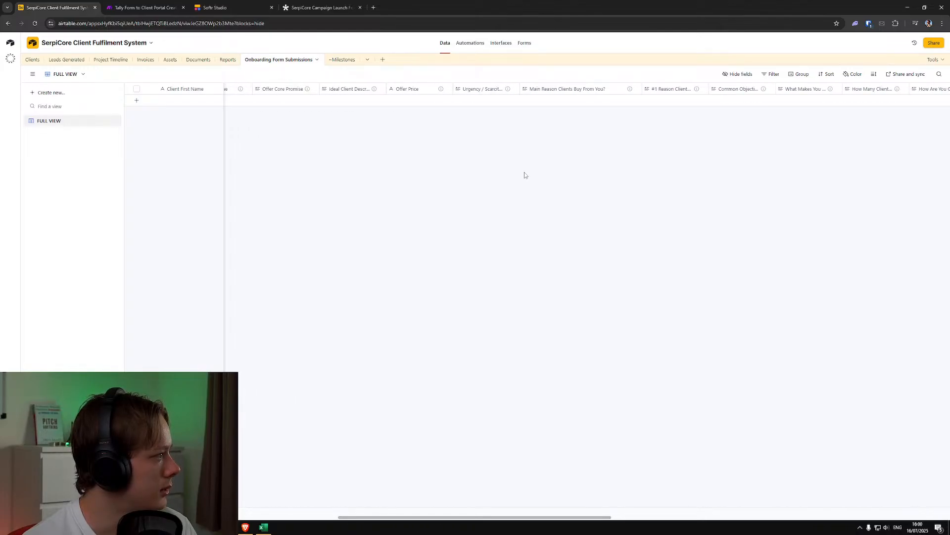
mouse_move(508, 92)
left_click_drag(520, 89, 573, 89)
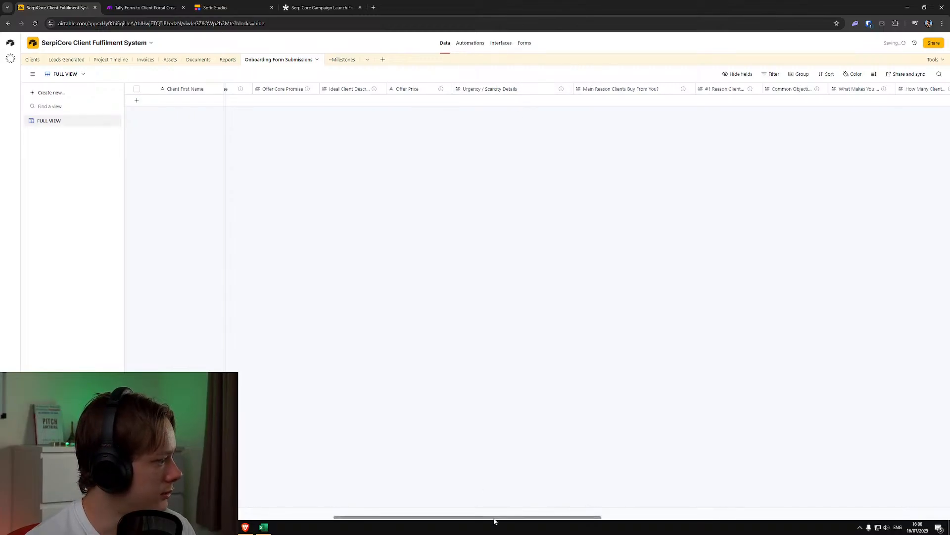
Create a long text field named Guarantee Details and place it directly after the Urgency / Scarcity Details field
left_click_drag(494, 518, 838, 518)
left_click(924, 89)
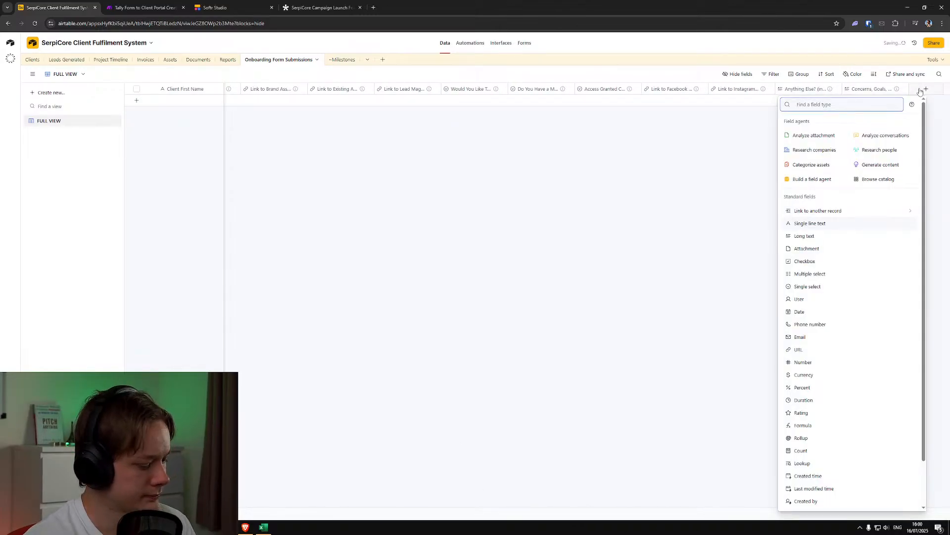
type("long")
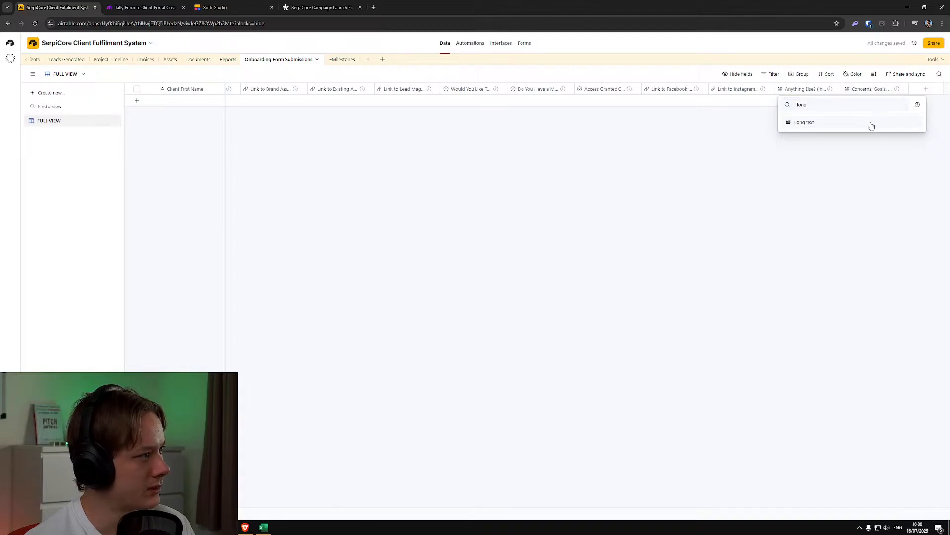
left_click(870, 123)
type("Guarantee Details")
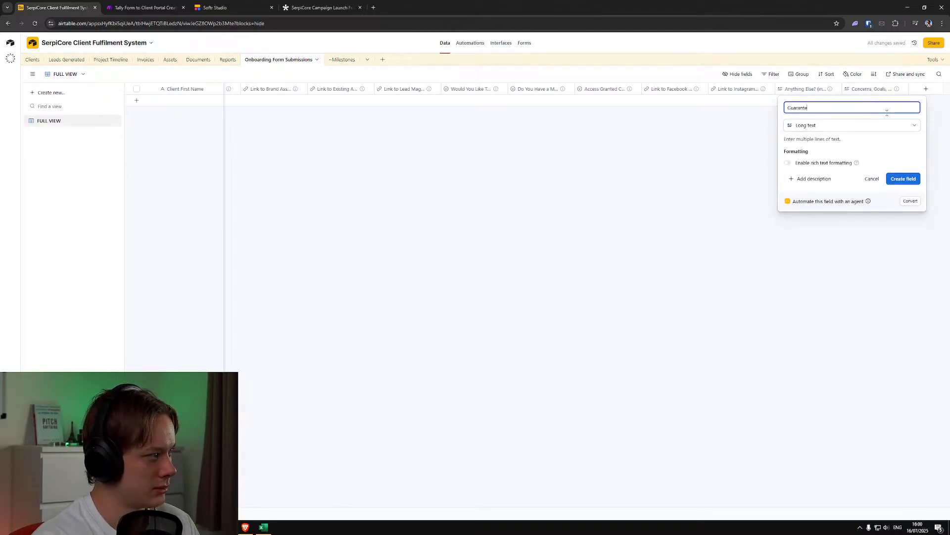
left_click(891, 180)
scroll(193, 100, "left", 10)
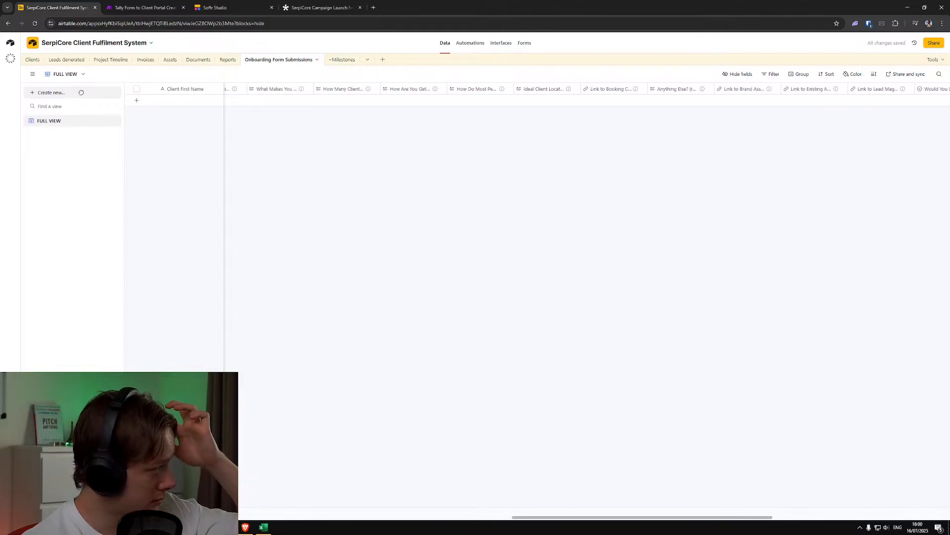
left_click_drag(193, 100, 456, 91)
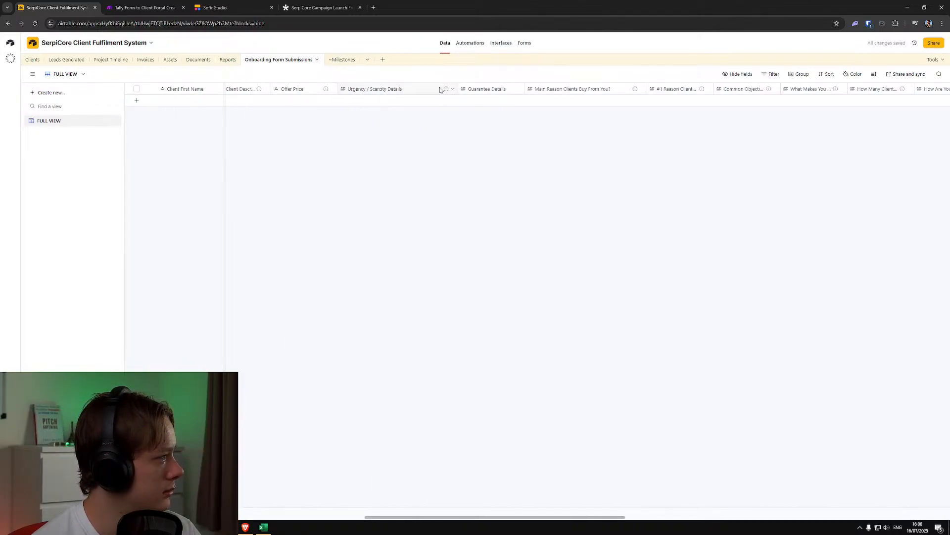
Copy the description of the Urgency / Scarcity Details field into the description of the Guarantee Details field
double_click(422, 89)
triple_click(385, 187)
key("ctrl+c")
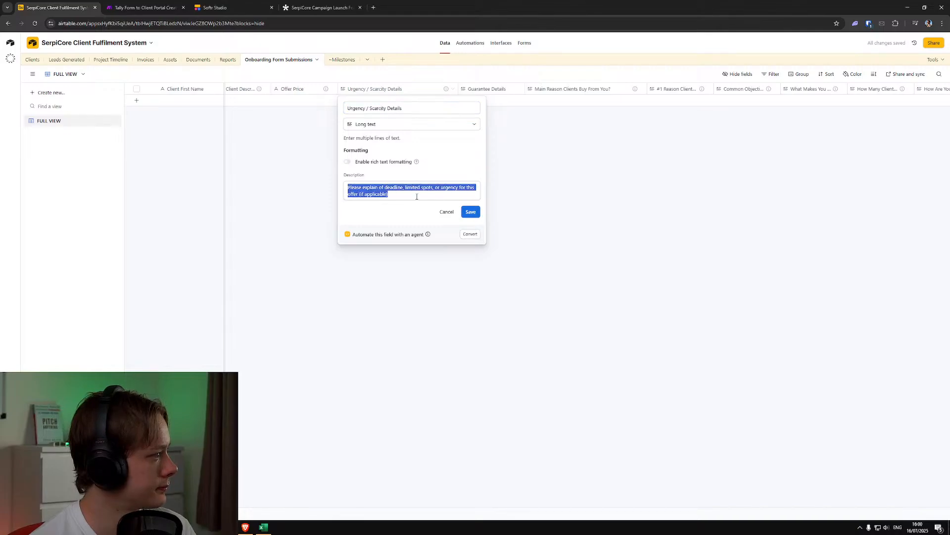
left_click(470, 211)
left_click(519, 92)
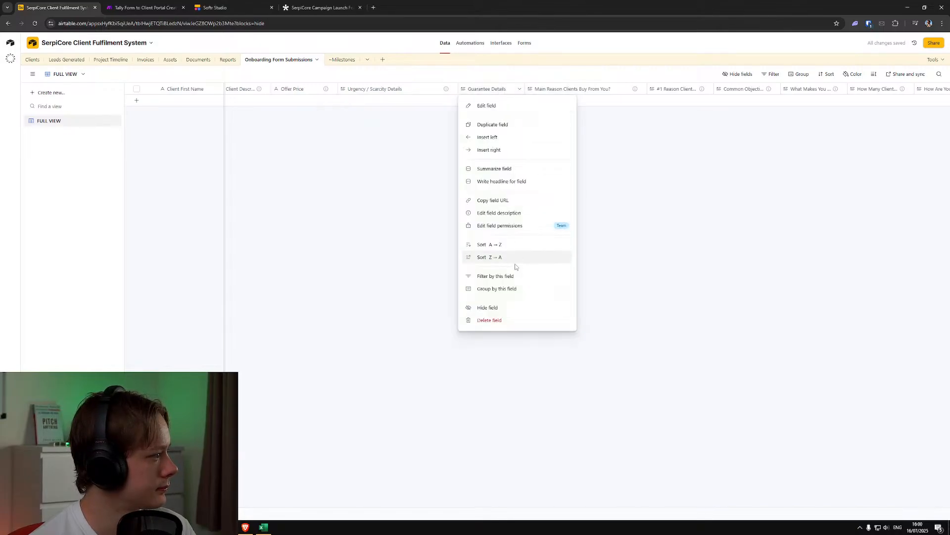
left_click(484, 104)
left_click(491, 178)
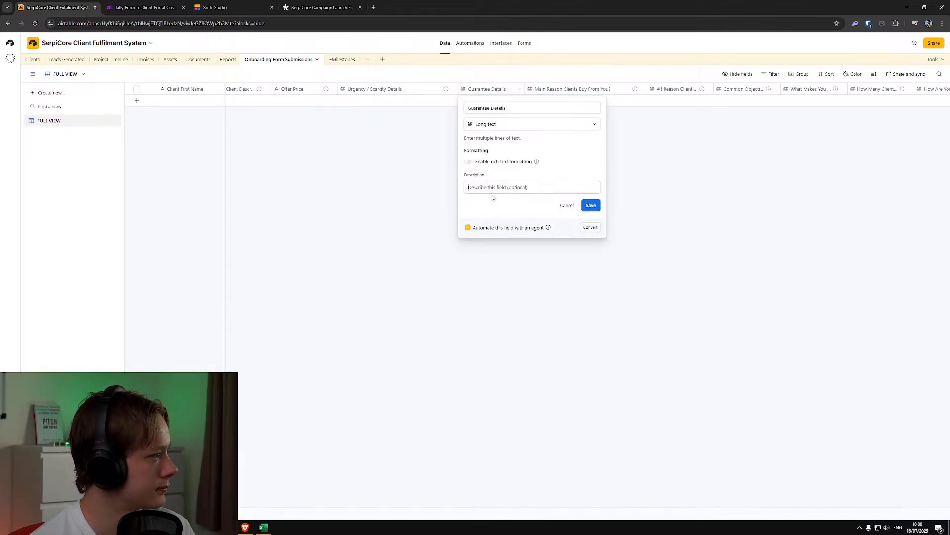
key("ctrl+v")
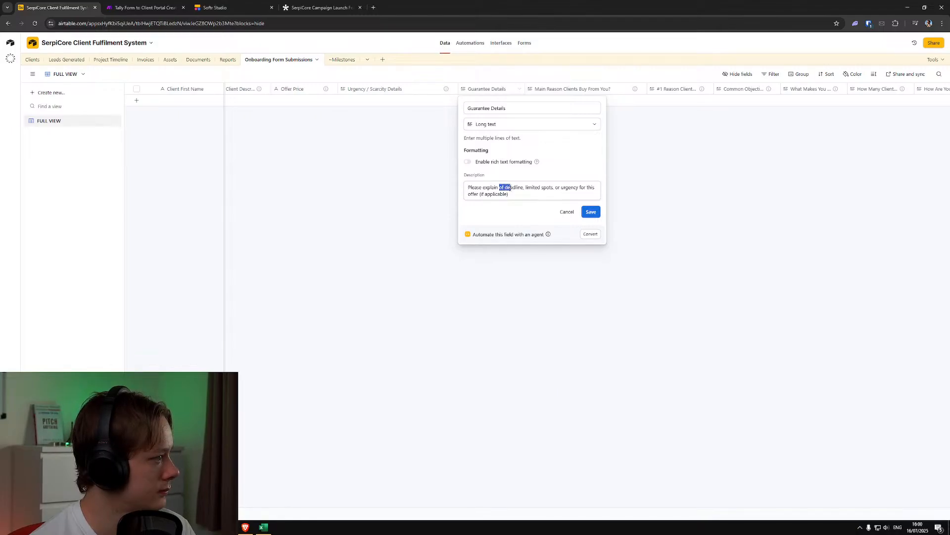
Reword the Guarantee Details description to "Please explain details about the guarantee applicable to the offer" and save the field
left_click_drag(510, 187, 588, 199)
type("details about the g")
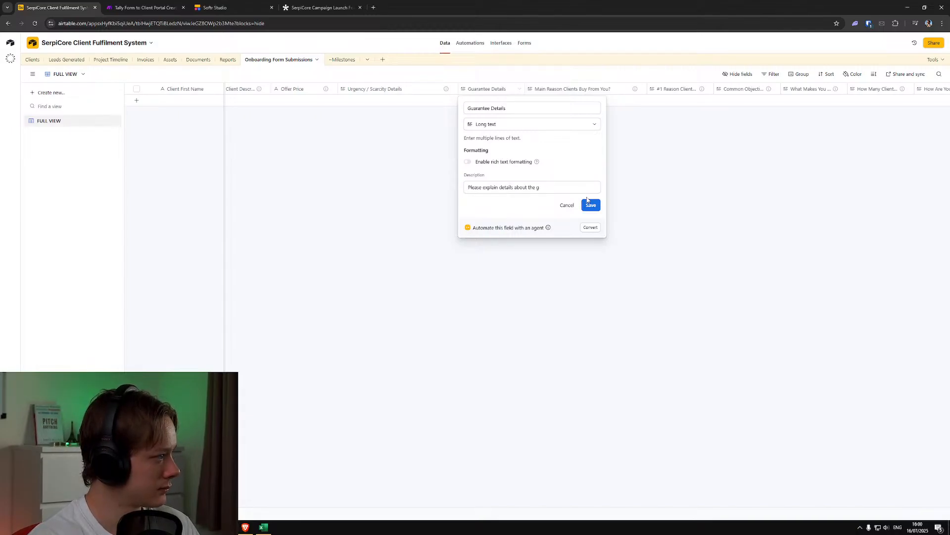
type("uarantee applica")
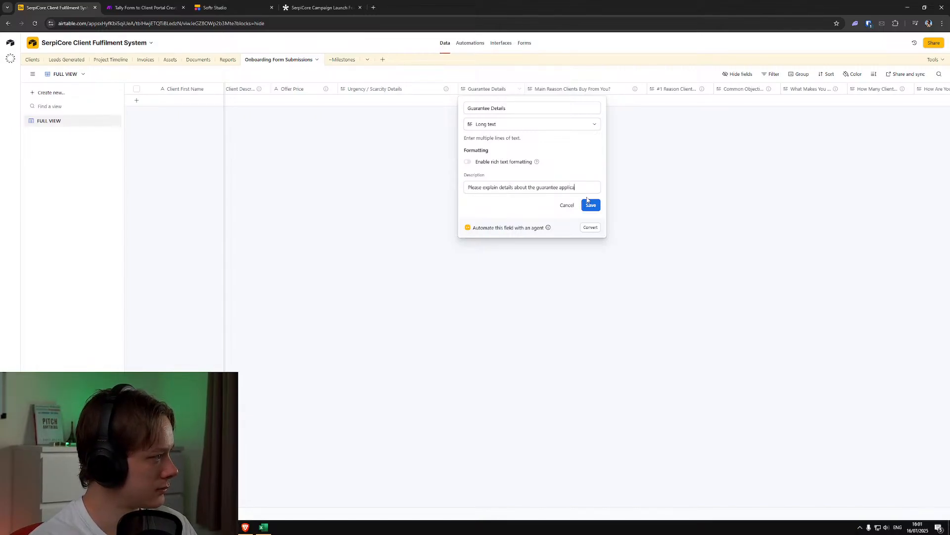
type("ble to the offer.")
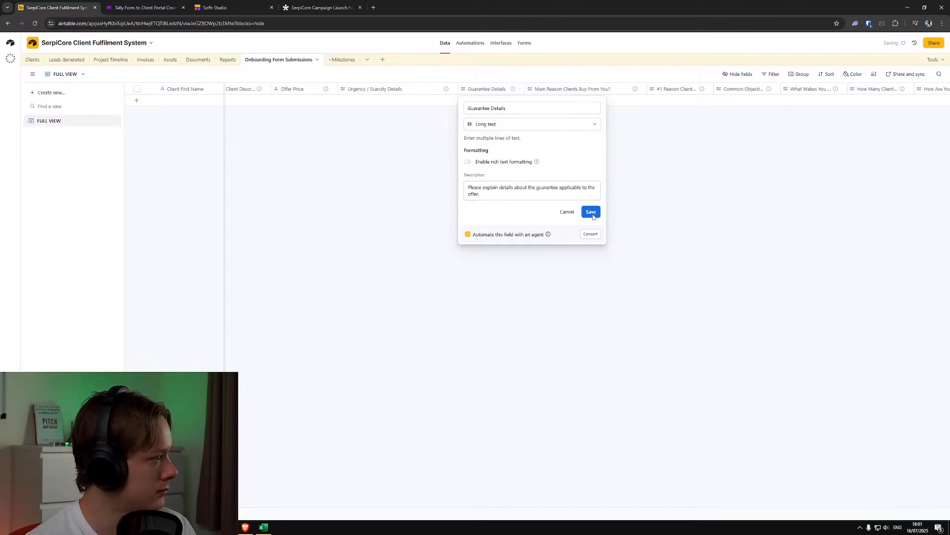
left_click(591, 212)
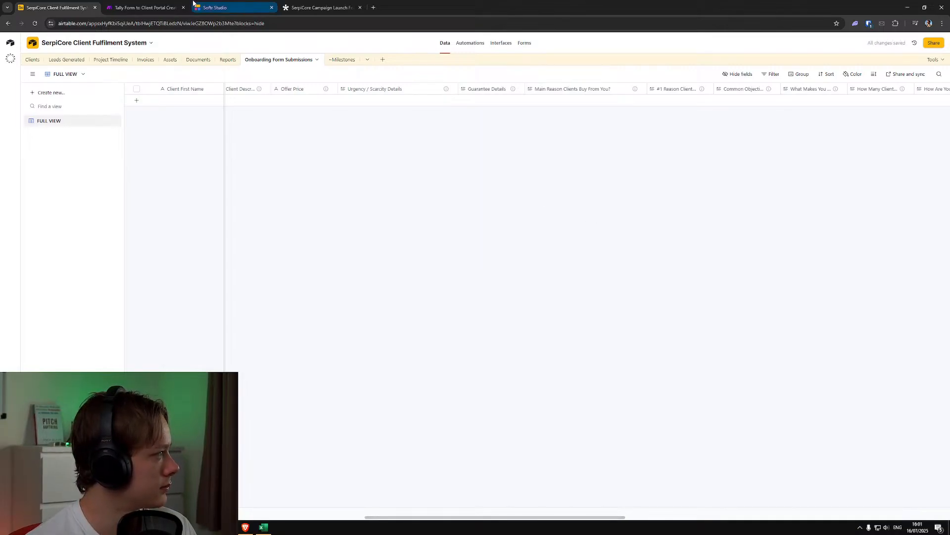
Switch to the Tally form, reword the guarantee question to "Do you offer a guarantee for this offer?" and publish the change
left_click(311, 7)
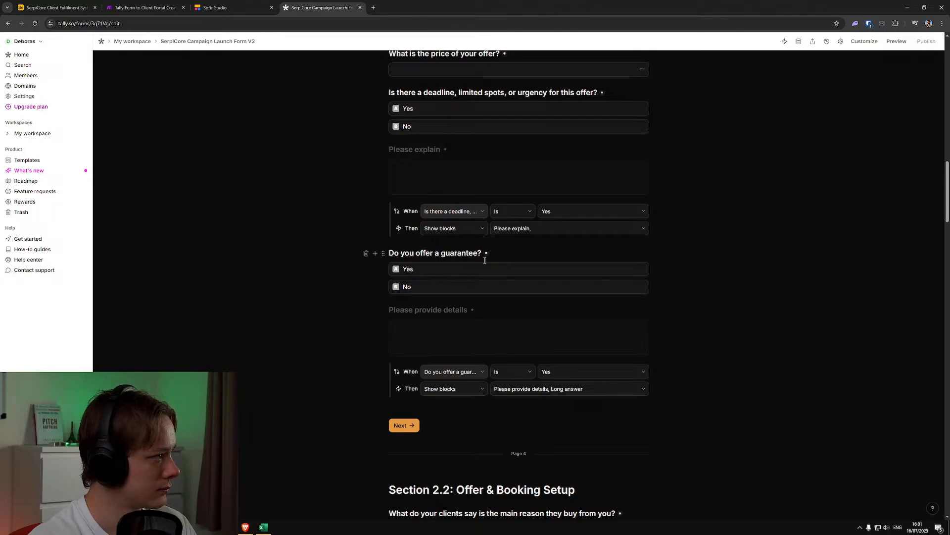
key("Delete")
type("g")
key("BackSpace")
type("for ")
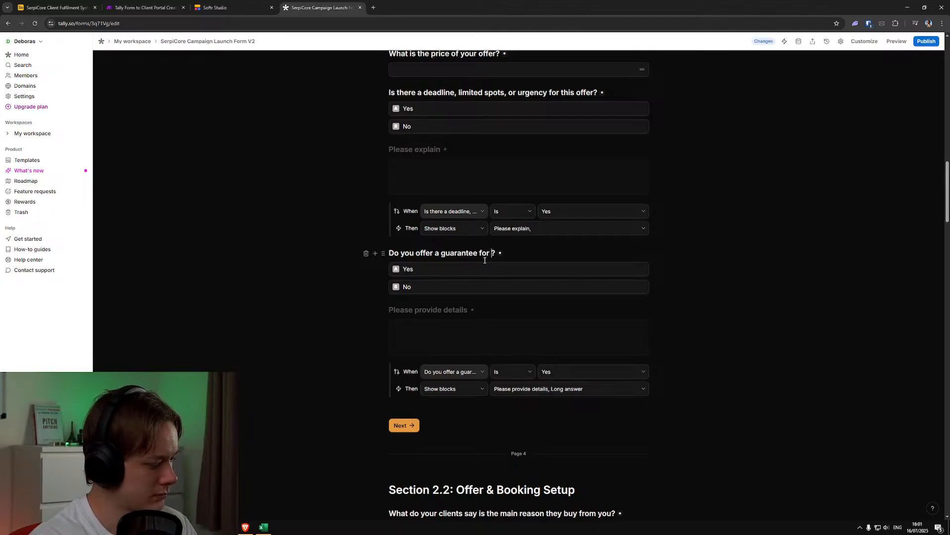
type("this offer")
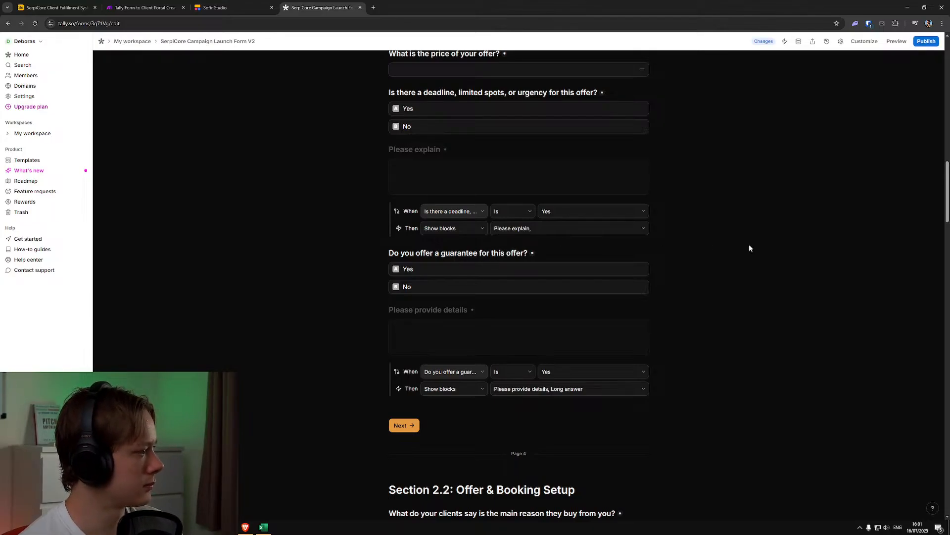
scroll(726, 258, "up", 1)
left_click(923, 41)
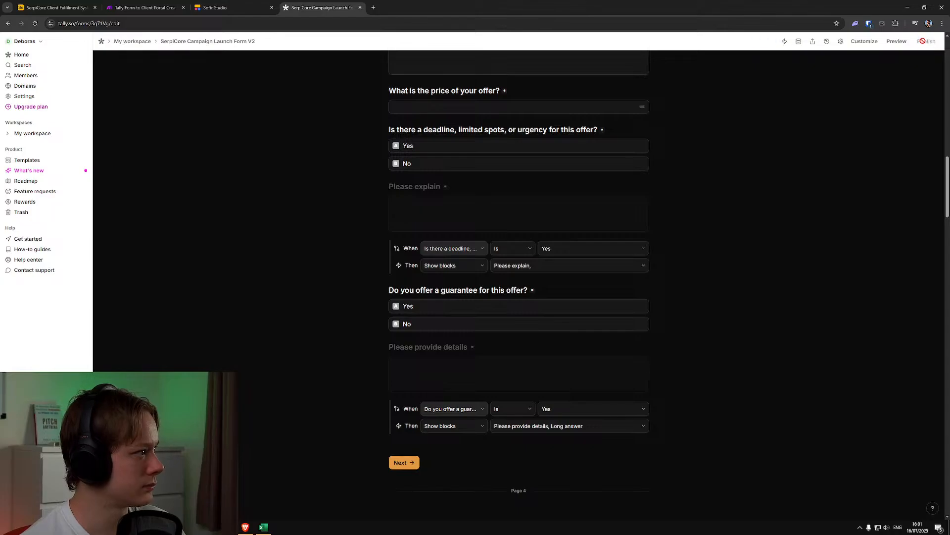
Switch to the Make scenario Tally Form to Client Portal Creation and review the Airtable record mapping and the Tally trigger
scroll(745, 285, "down", 3)
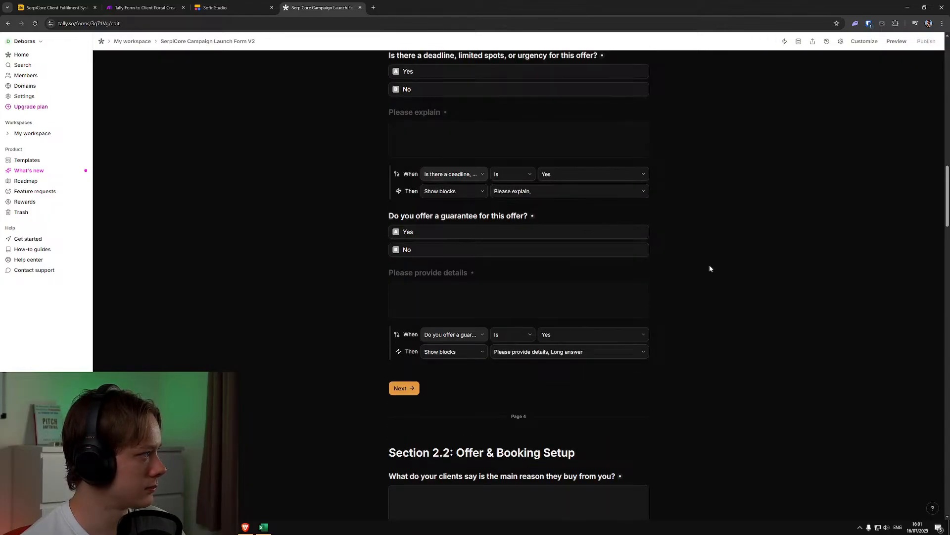
left_click(133, 4)
left_click(575, 147)
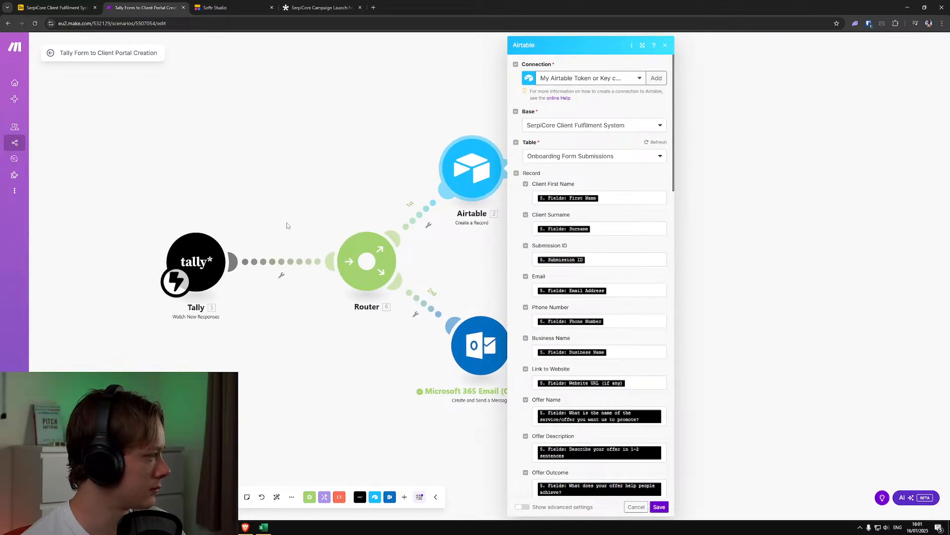
left_click(193, 259)
left_click(206, 170)
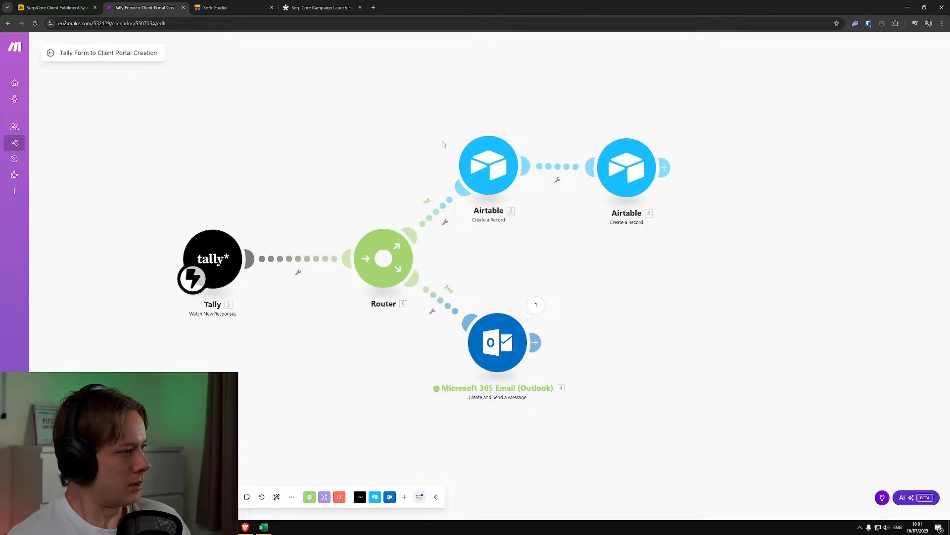
Look over the Softr client portal and the guarantee question in the Tally form, and go back to the Tally dashboard
left_click(216, 4)
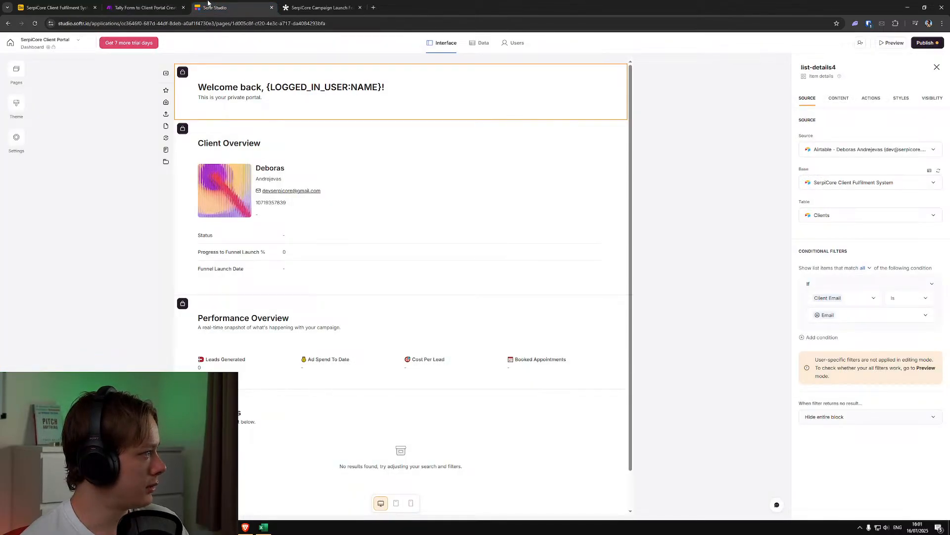
left_click(149, 4)
left_click(229, 4)
left_click(339, 6)
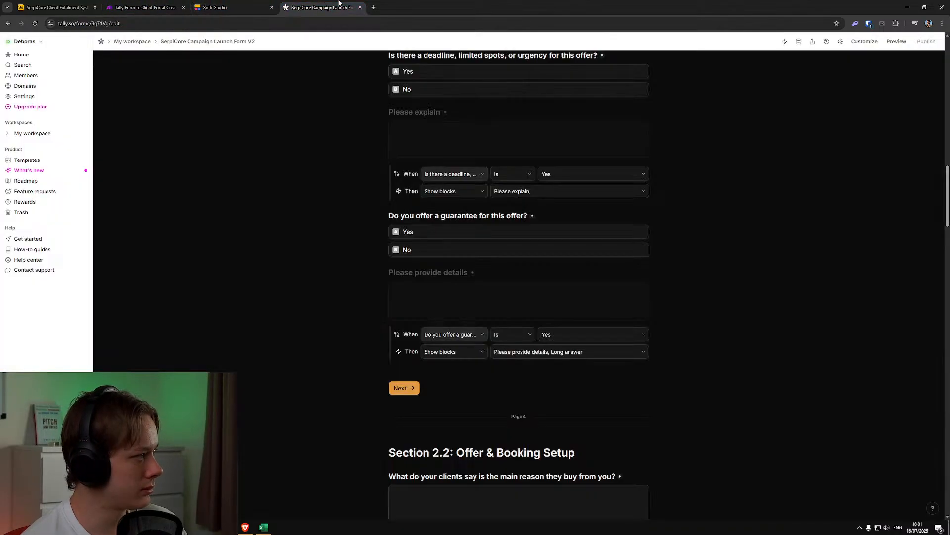
scroll(346, 233, "down", 4)
scroll(346, 234, "up", 5)
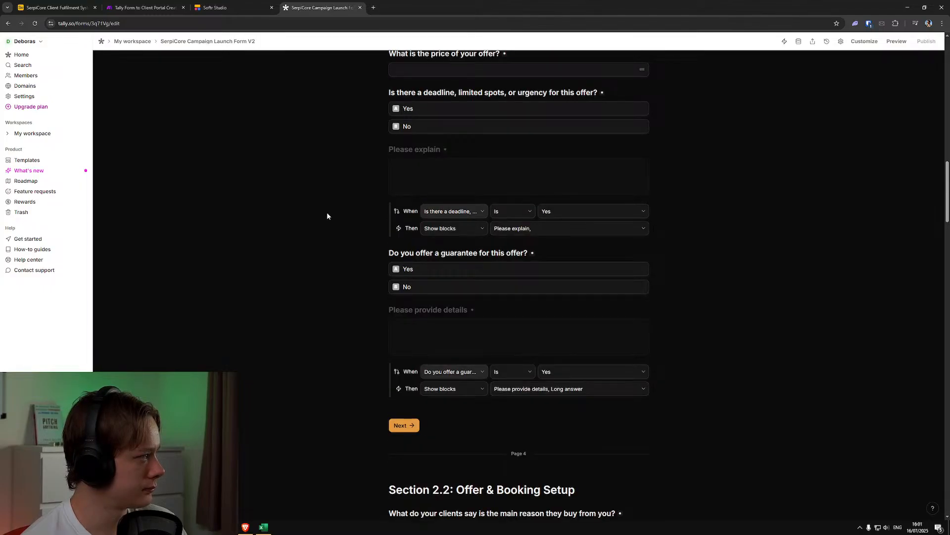
left_click(101, 42)
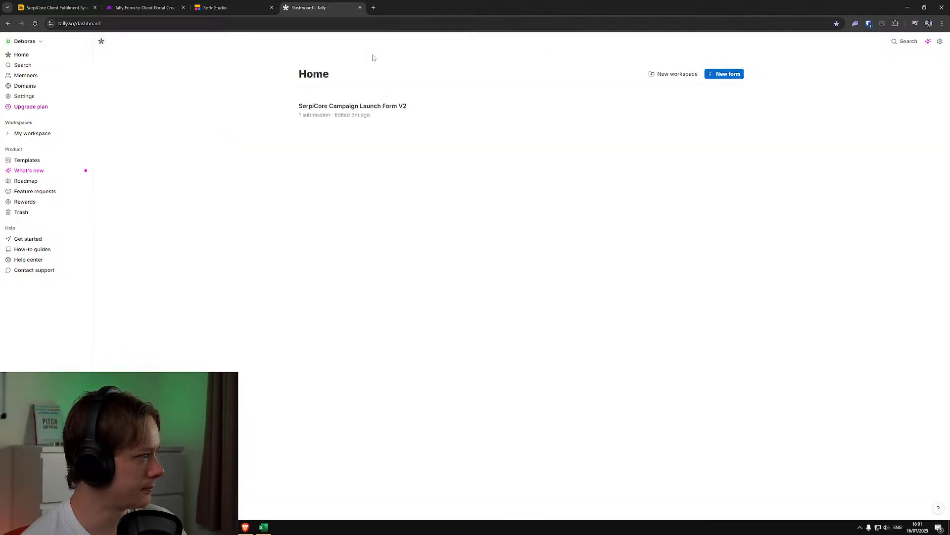
left_click(373, 7)
type("https://tally.so/r/3q71Vg")
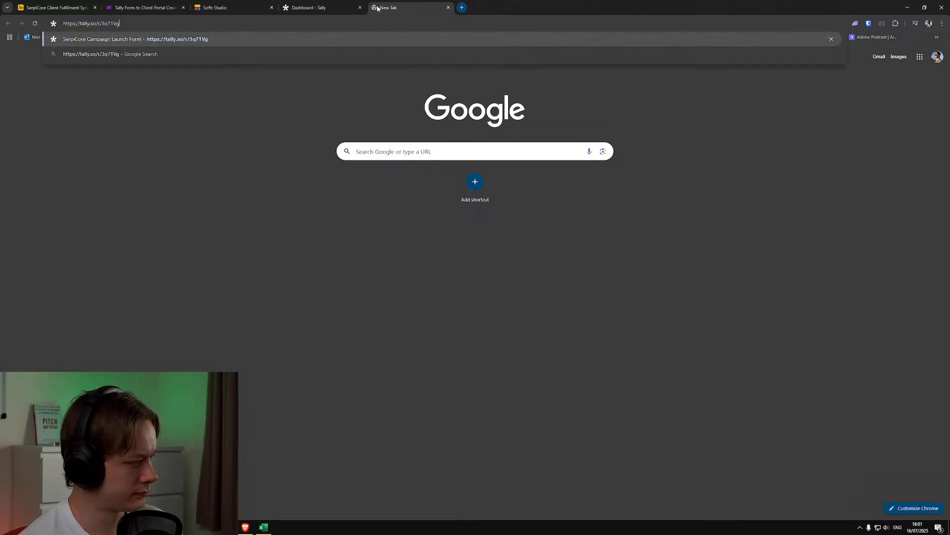
key("Return")
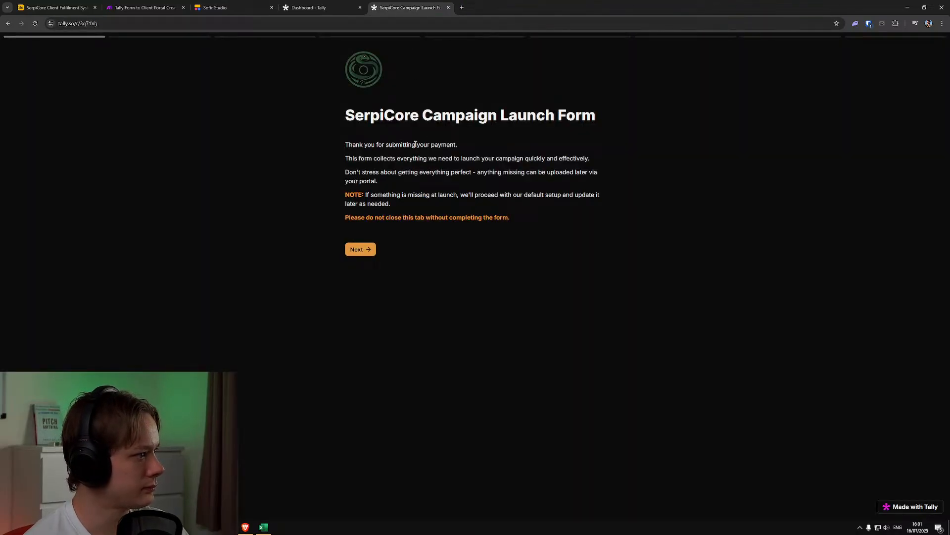
left_click(372, 250)
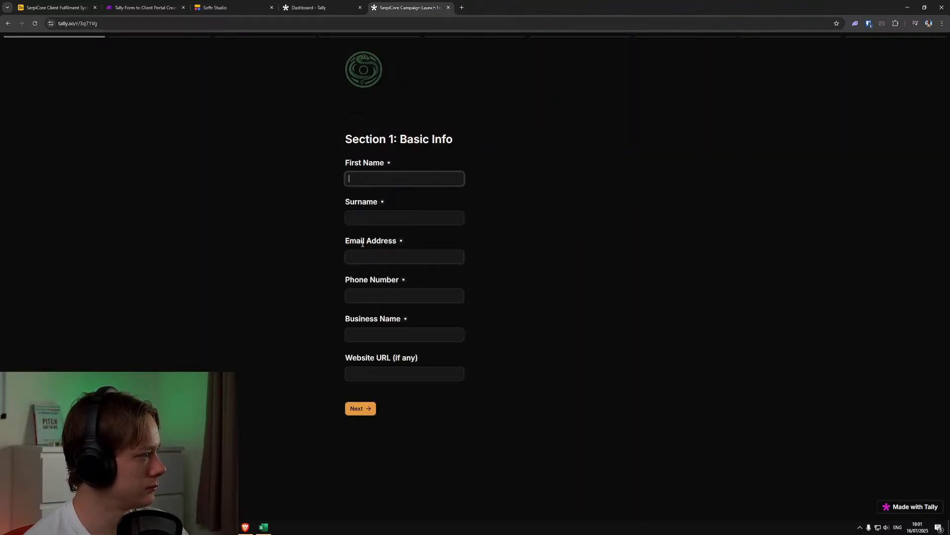
Fill in the name, email, phone, business name and website fields of Section 1 with random placeholder text
left_click(357, 178)
type("ffsdgf")
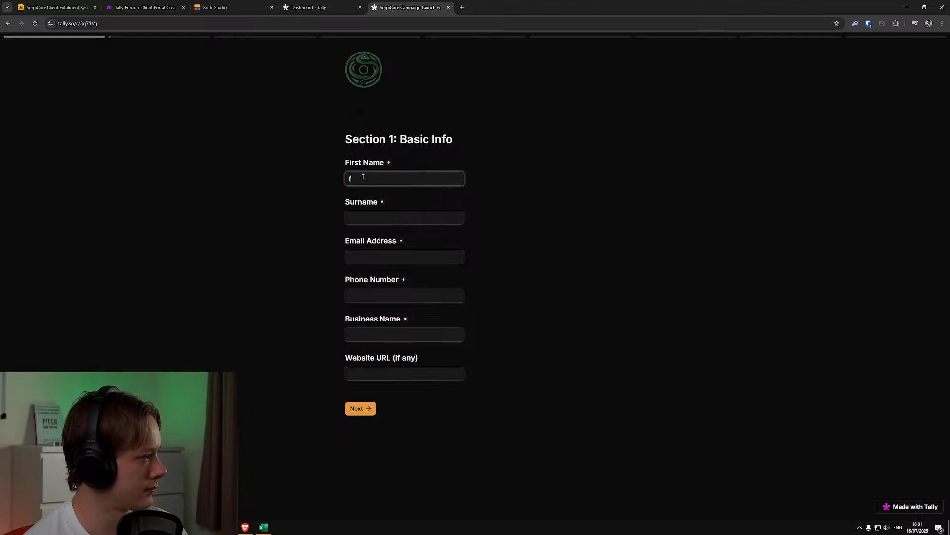
key("Tab")
type("segfsgv")
key("Tab")
type("vzsv")
key("Tab")
type("vSEvS")
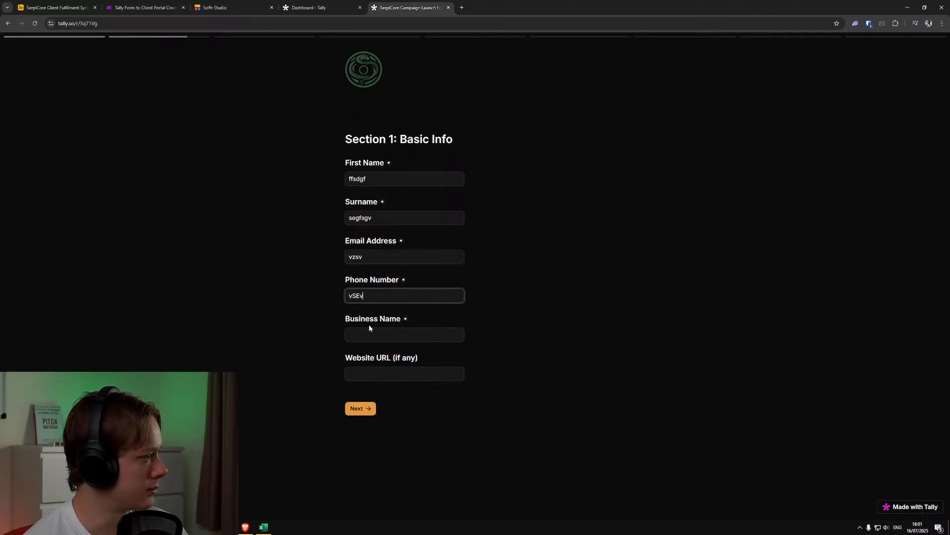
key("Tab")
type("svsevs")
key("Tab")
type("dvsevsed")
Replace the Section 1 phone number with a numeric value and the email entry with a valid e-mail address
double_click(367, 295)
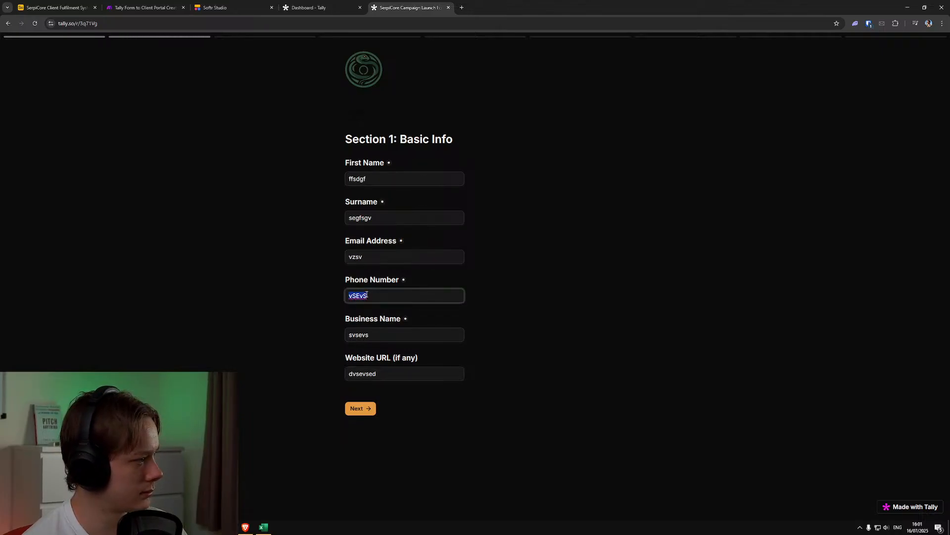
type("6483735")
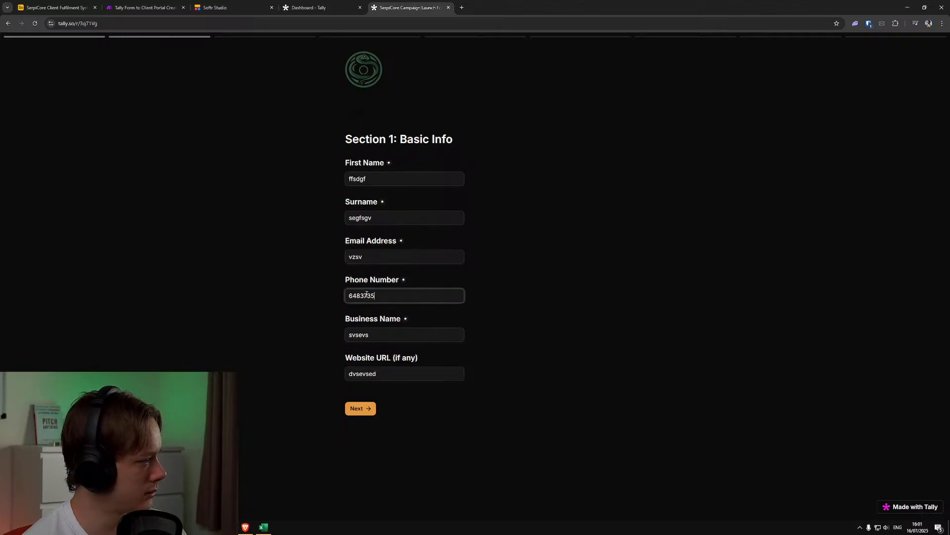
left_click(382, 258)
key("BackSpace")
key("BackSpace")
key("BackSpace")
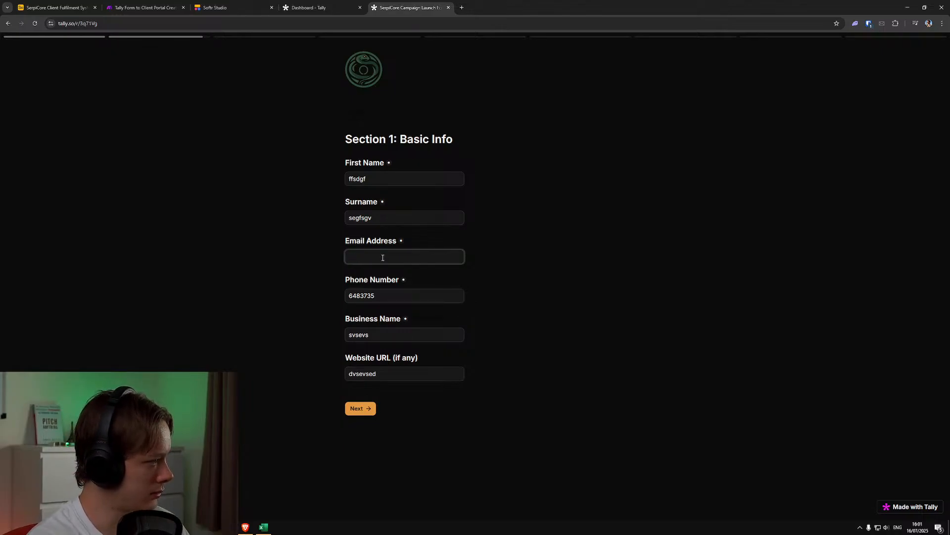
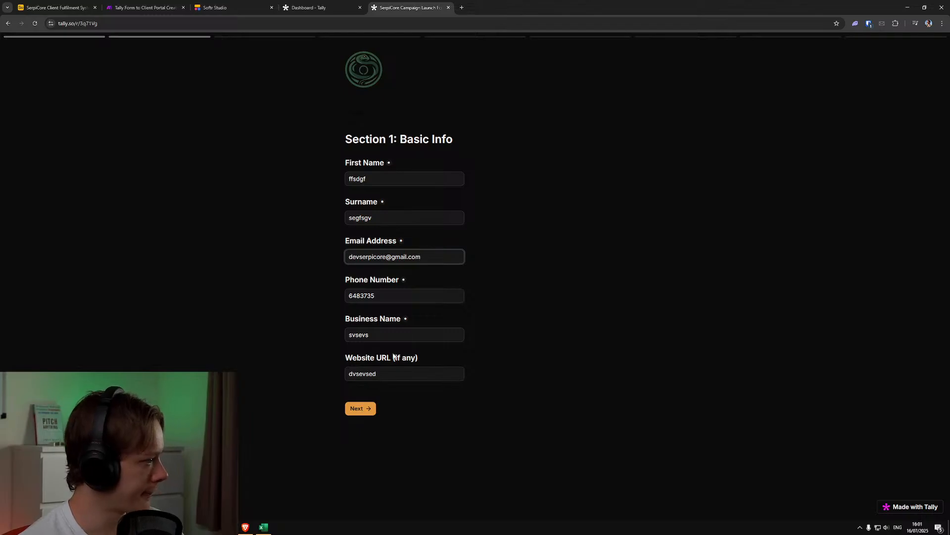
Complete the website URL as dvsevsed.com and advance to Section 2.1: Offer & Booking Setup
left_click(387, 375)
type(".com")
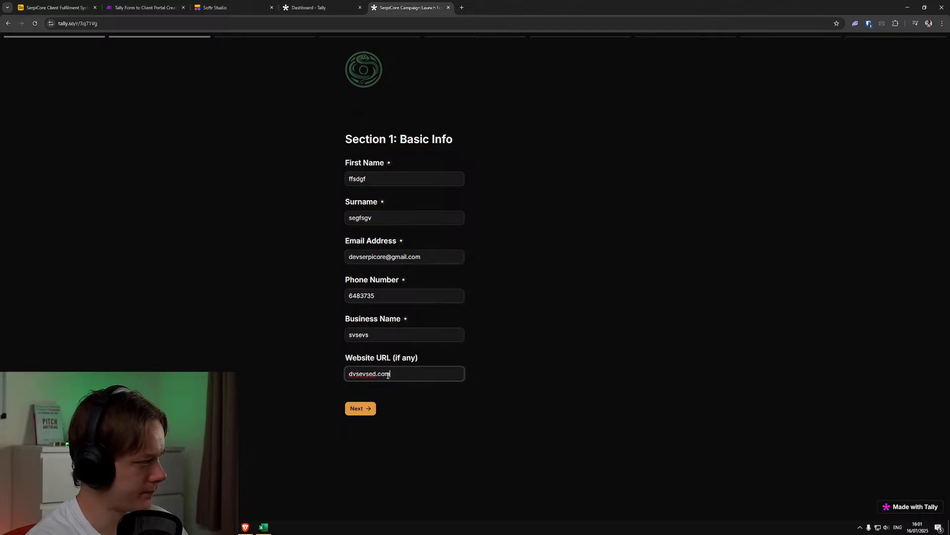
left_click(360, 408)
Enter awfqaegeg as the offer name, rgrgharg as its description and aergaeg as what it helps people achieve
type("awfqaegeg")
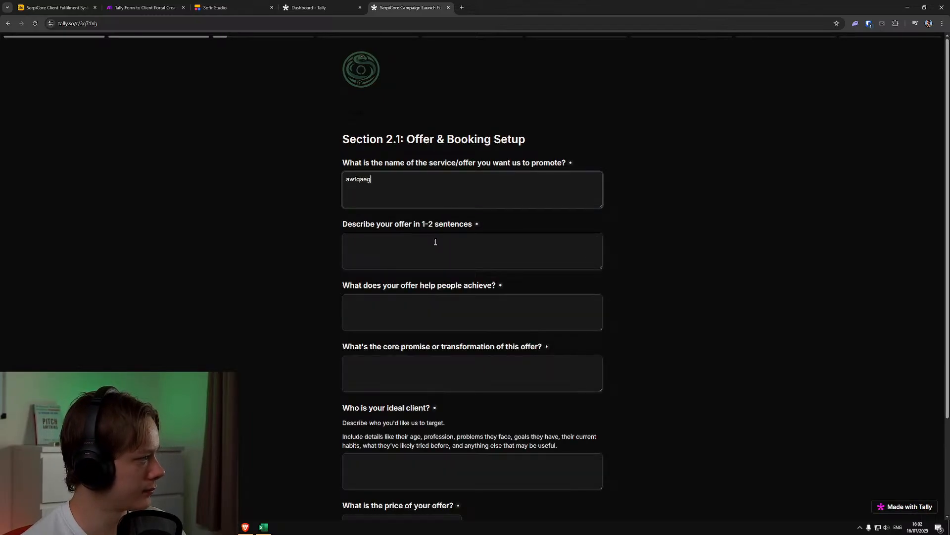
left_click(435, 240)
type("rgrgharg")
left_click(424, 328)
type("aergaeg")
Enter aeefgareg as the core promise, dafgaergaer as the ideal client and aefvaegae as the offer price
scroll(428, 312, "down", 2)
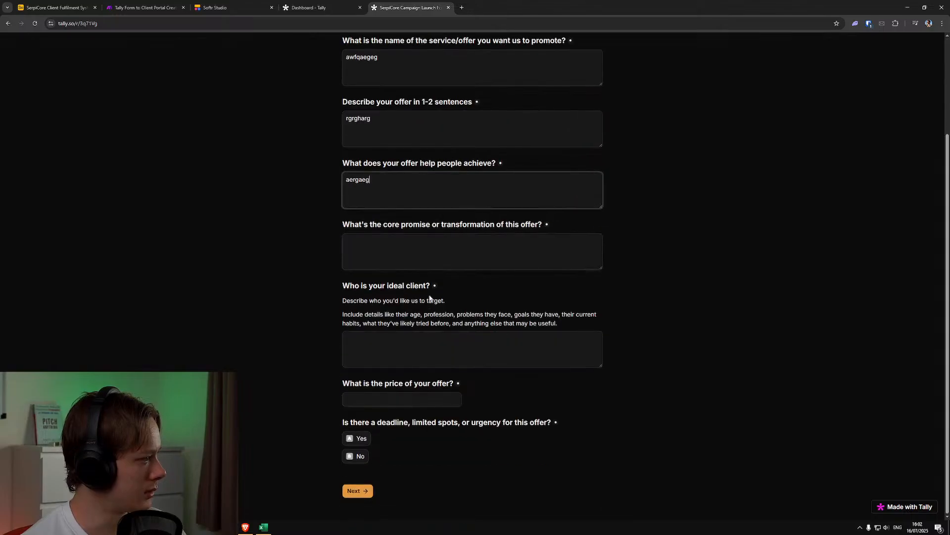
left_click(421, 251)
type("aeefgareg")
left_click(428, 346)
type("dafgaergaer")
left_click(415, 402)
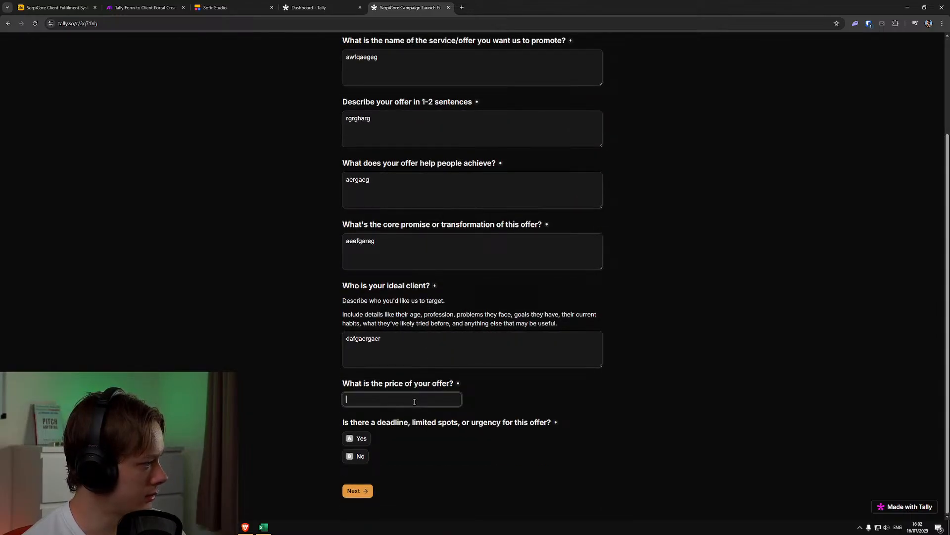
type("aefvaegae")
Answer Yes to the deadline or urgency question, explain it with gaergaeg, and switch the answer to No and back to Yes
left_click(361, 438)
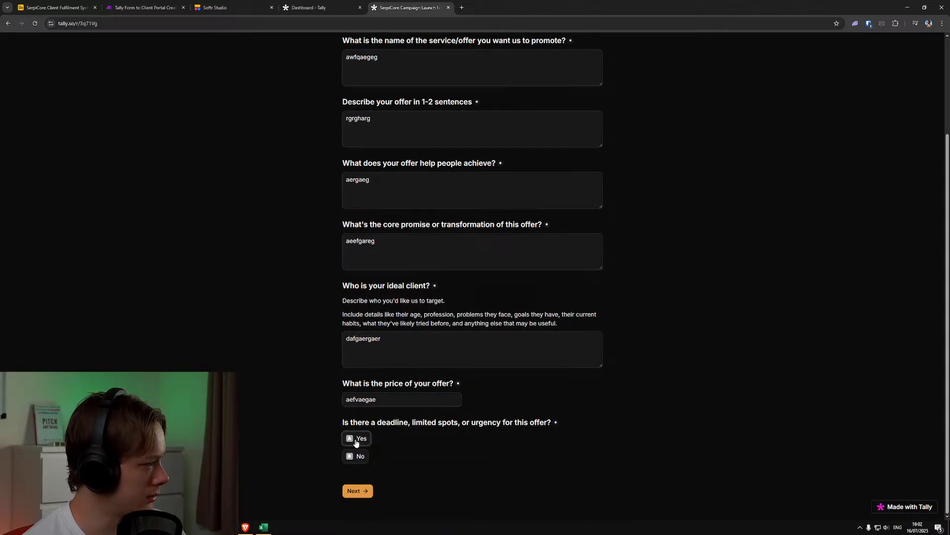
scroll(379, 439, "down", 1)
left_click(403, 431)
type("gaergaeg")
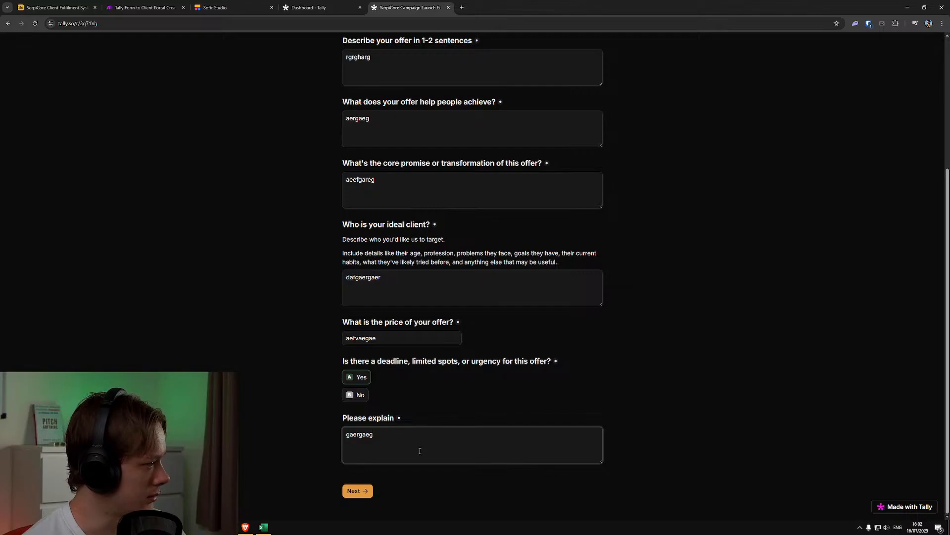
left_click(524, 413)
left_click(357, 395)
left_click(356, 437)
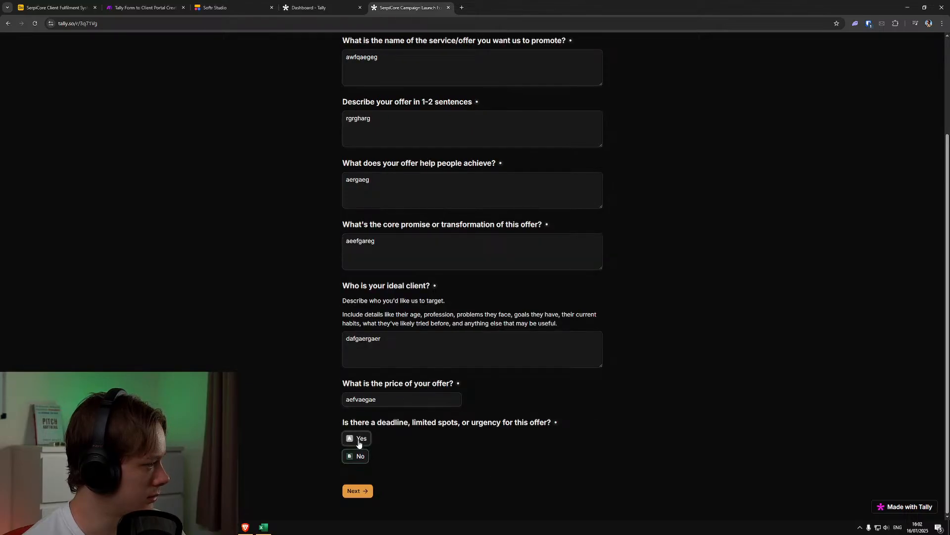
Open SerpiCore Campaign Launch Form V2 in the Tally editor and compare its guarantee question with the live form
left_click(321, 6)
left_click(240, 4)
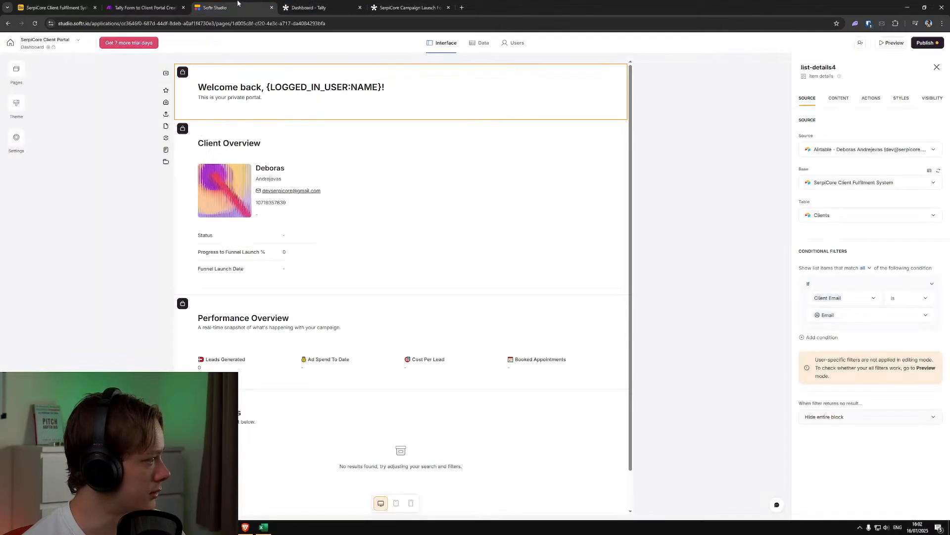
left_click(159, 4)
left_click(50, 3)
left_click(316, 7)
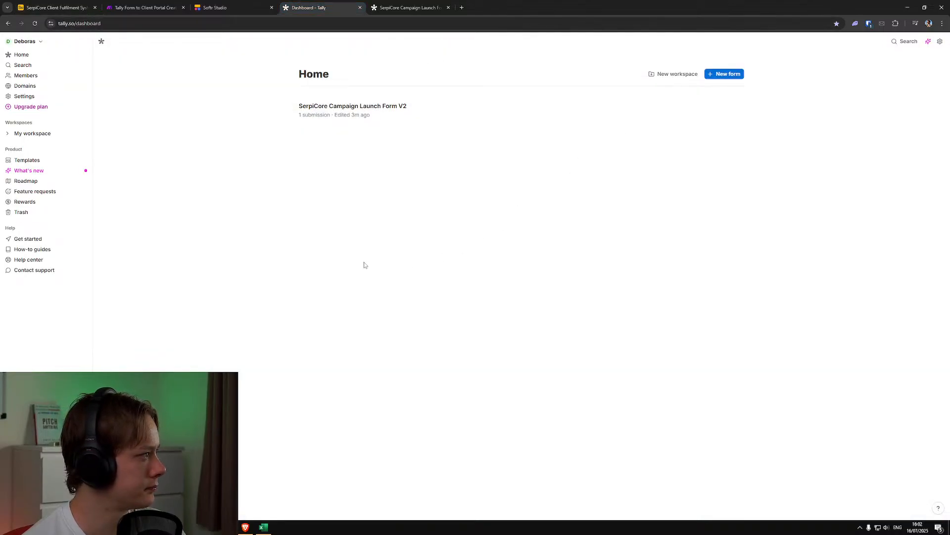
left_click(696, 113)
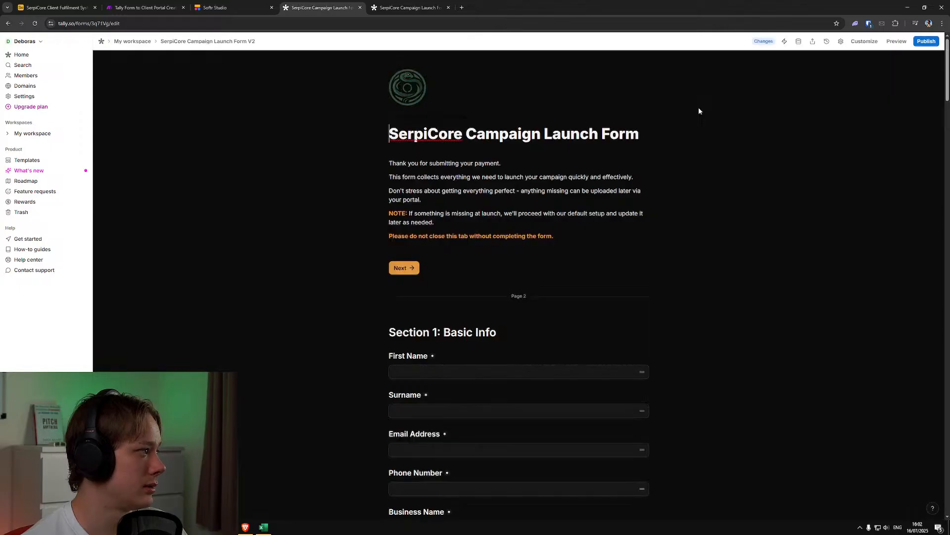
scroll(333, 342, "down", 6)
scroll(331, 334, "down", 10)
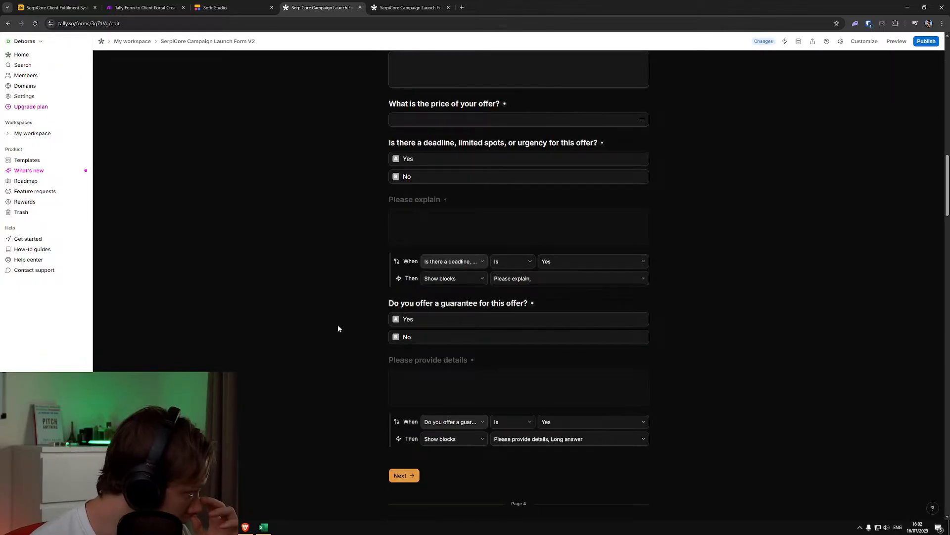
scroll(331, 320, "down", 1)
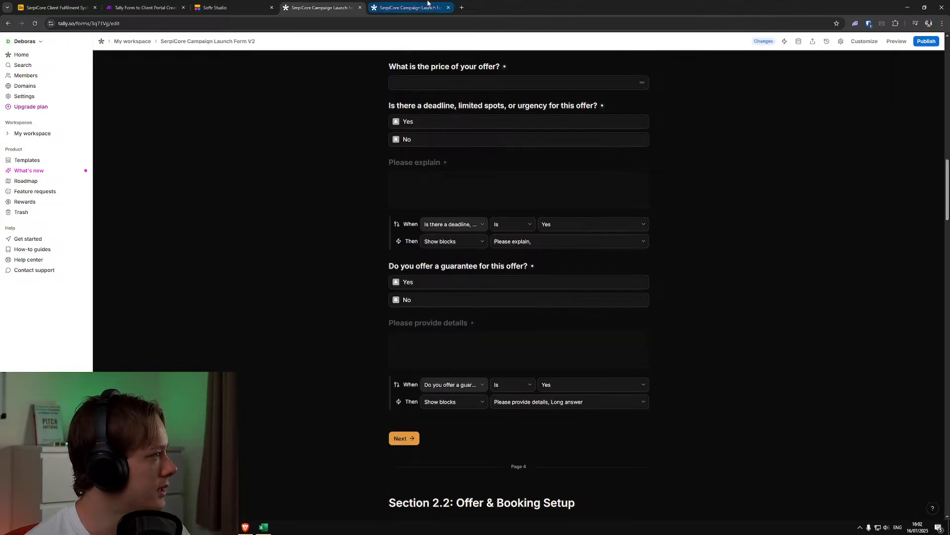
left_click(429, 3)
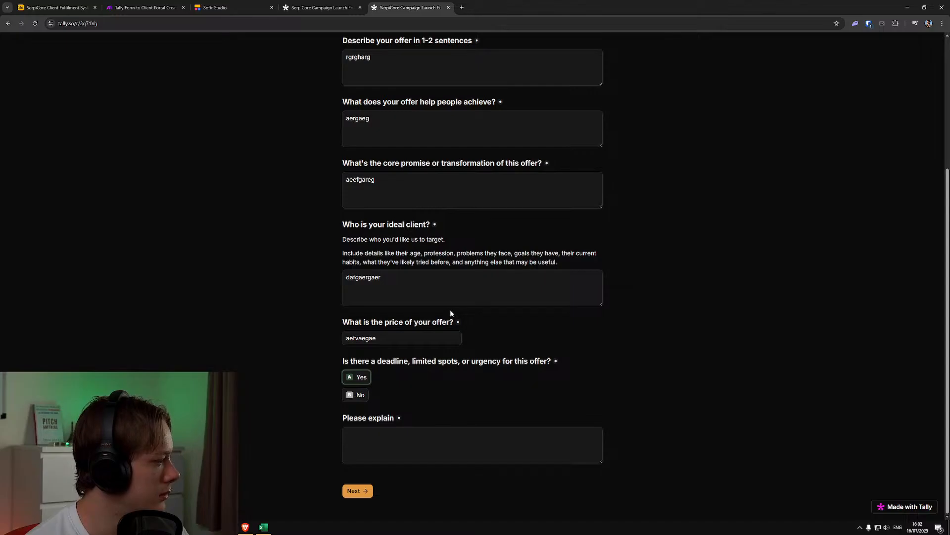
left_click(324, 3)
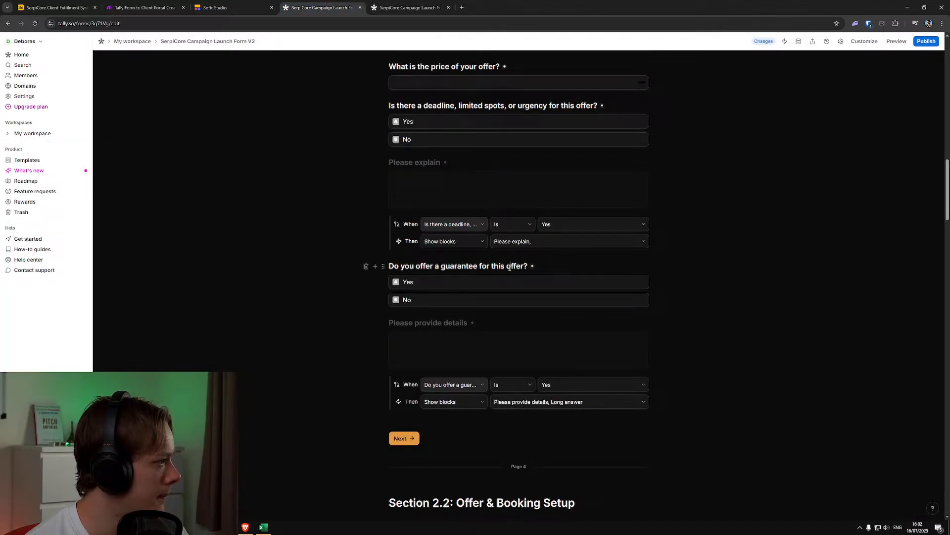
Publish the pending form changes and reload the live form, going through to Section 2.1
left_click(926, 42)
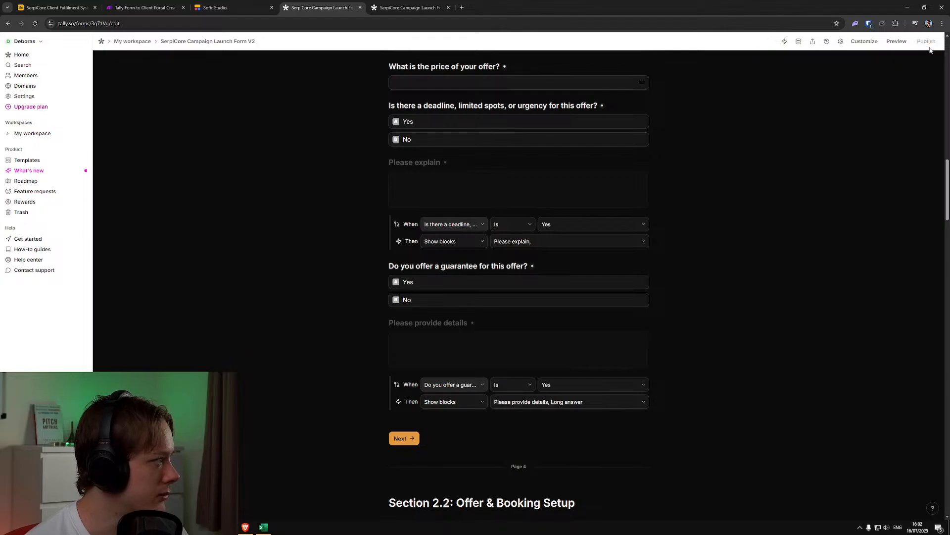
left_click(411, 8)
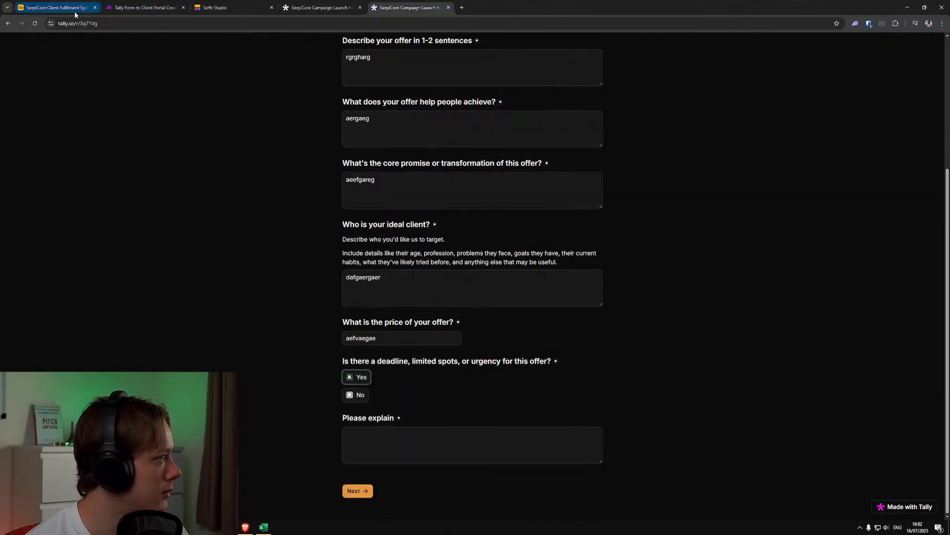
left_click(34, 23)
left_click(517, 76)
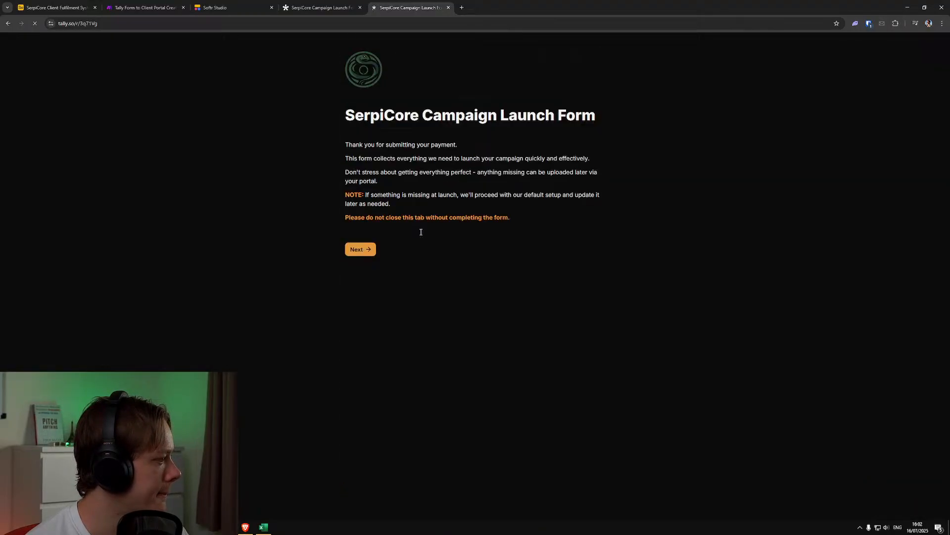
left_click(361, 249)
left_click(369, 407)
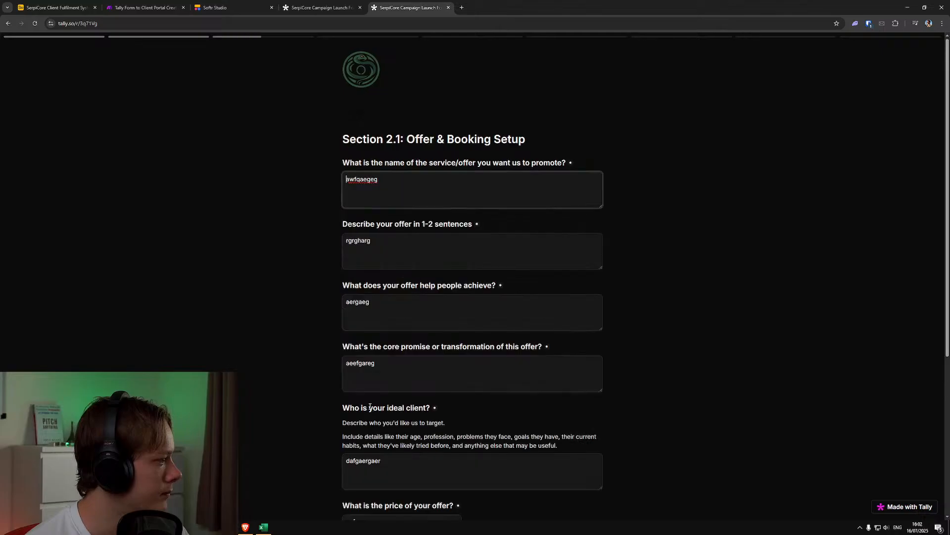
Test the conditional fields of the deadline and guarantee questions by toggling their answers, leaving both set to Yes
scroll(377, 398, "down", 5)
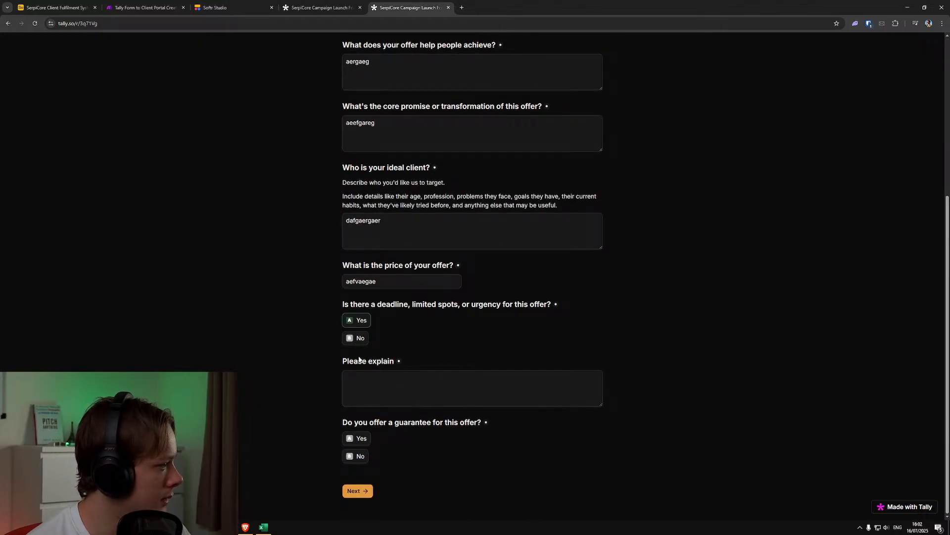
left_click(350, 323)
left_click(349, 380)
left_click(356, 437)
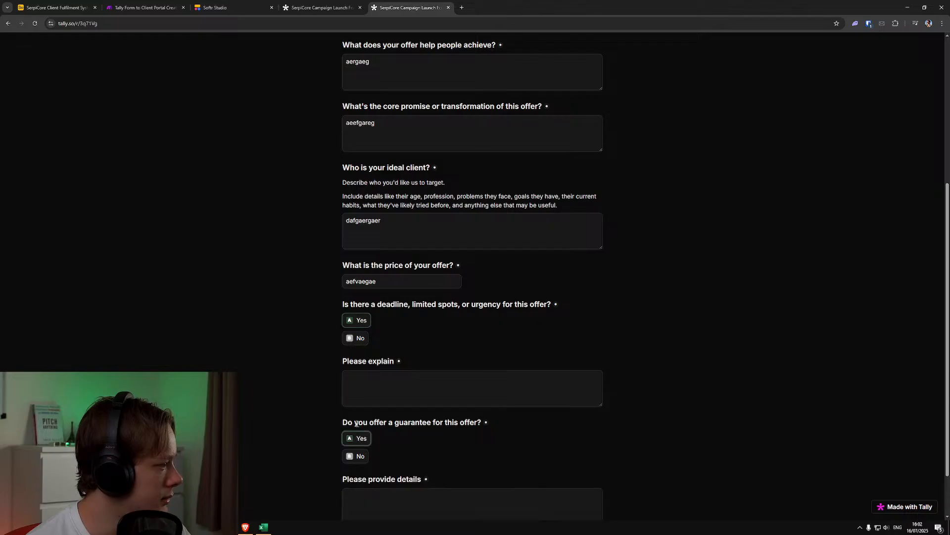
left_click(357, 397)
left_click(353, 441)
scroll(358, 367, "down", 2)
left_click(358, 279)
left_click(357, 321)
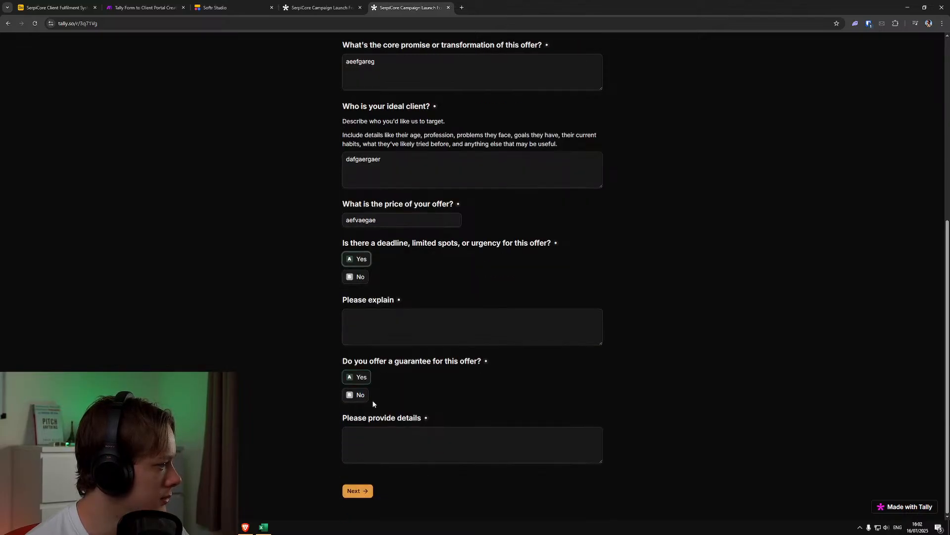
Enter mdgm as the deadline explanation and dgymdg as the guarantee details, and advance to Section 2.2
left_click(418, 316)
type("mdgm")
left_click(398, 446)
type("dgymdg")
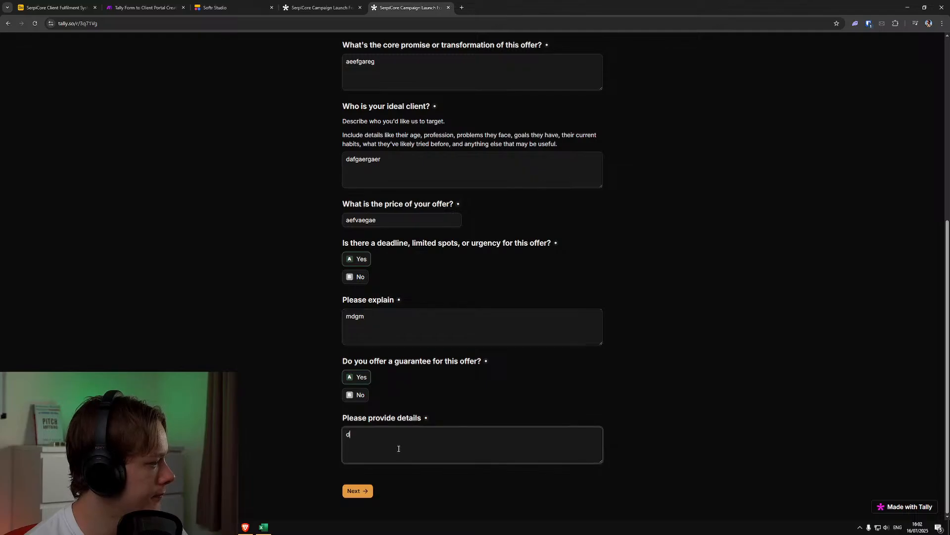
left_click(364, 492)
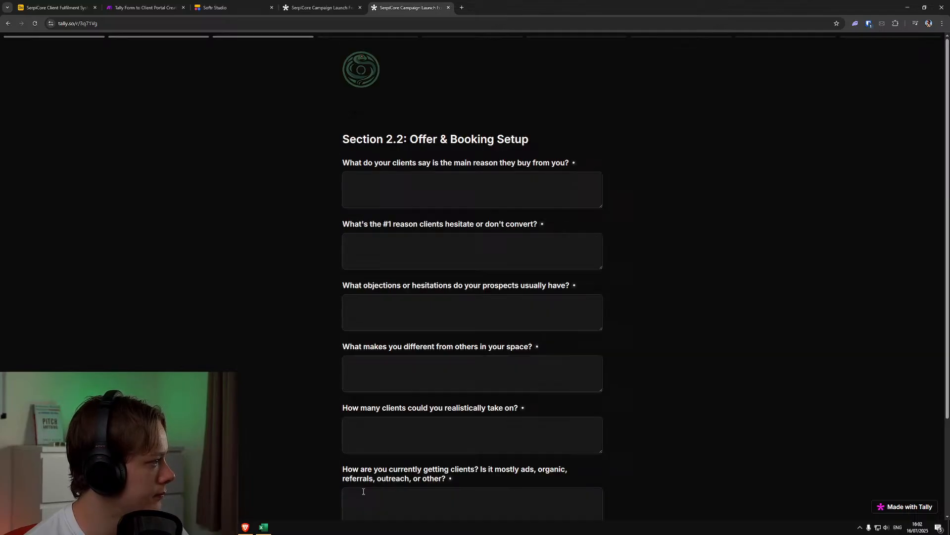
Enter mdtgymd as the main buying reason, jfhjfdgj as the hesitation reason and dfnfnf as the prospects' usual objections
type("mdtgymd")
left_click(453, 259)
type("jfhjfdgj")
left_click(435, 317)
type("dfnfnf")
Fill in the remaining Section 2.2 questions with placeholder text such as dfghndy, nnsrtnsfg and nsrnsfgn, and advance to Section 2.3
scroll(444, 352, "down", 2)
left_click(441, 246)
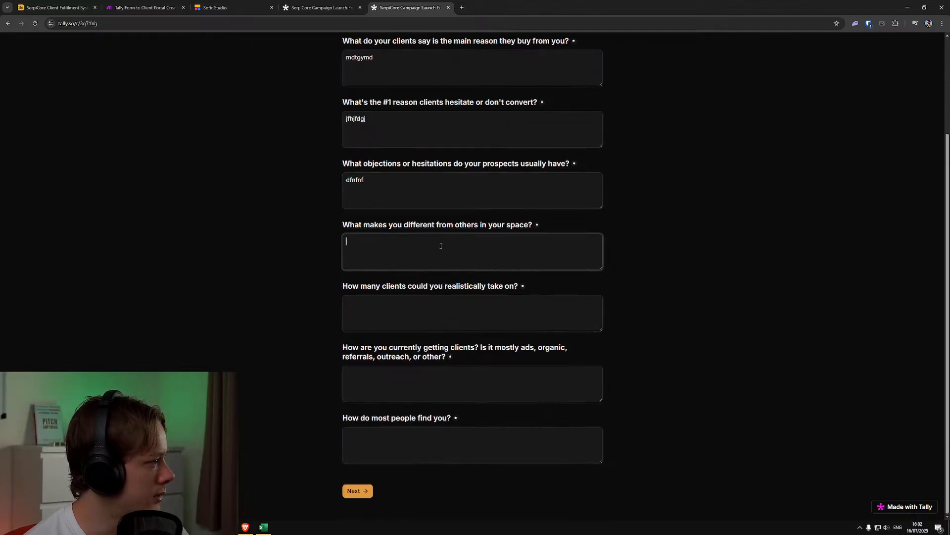
type("dfghndy")
left_click(439, 311)
type("nnsrtnsfg")
left_click(435, 377)
type("nsrnsfgn")
left_click(416, 451)
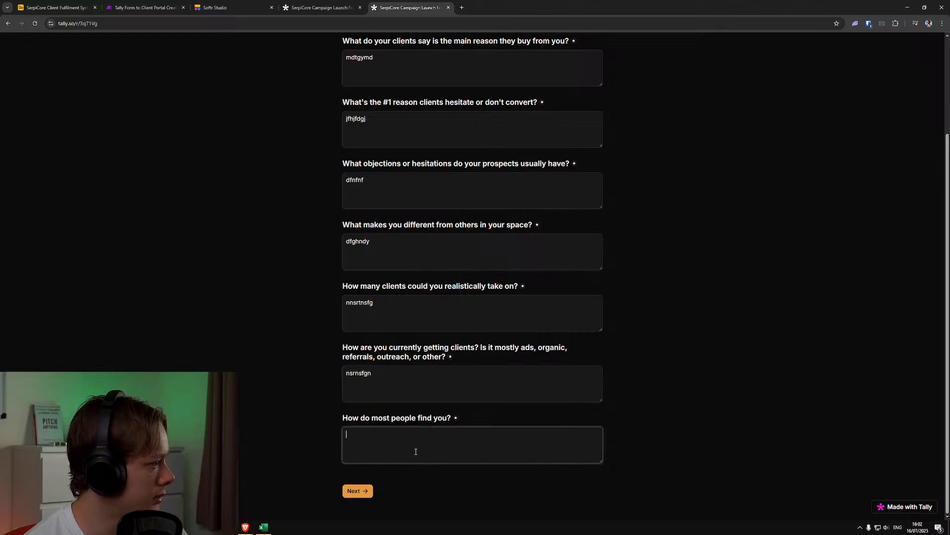
left_click(363, 492)
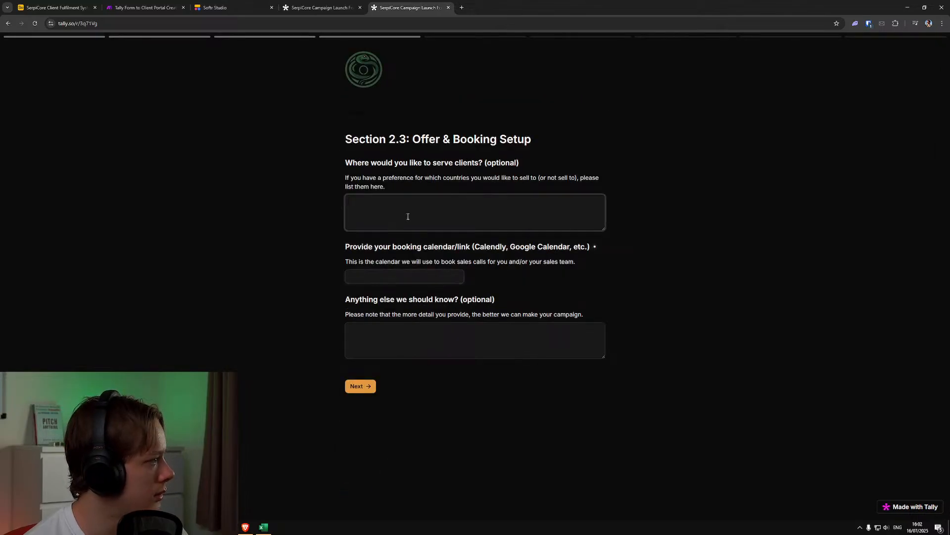
Fill in Section 2.3 with nsrtnfgns as the serving location, nsrtnfn.com as the booking link and snrnsrfnsr as extra notes
type("nsrtnfgns")
left_click(416, 279)
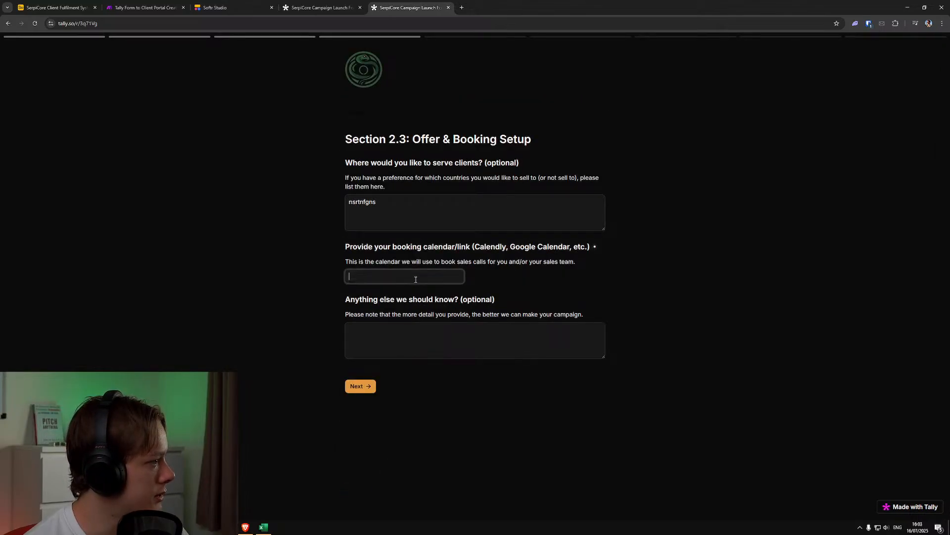
type("nsrtnfn")
key("ctrl+a")
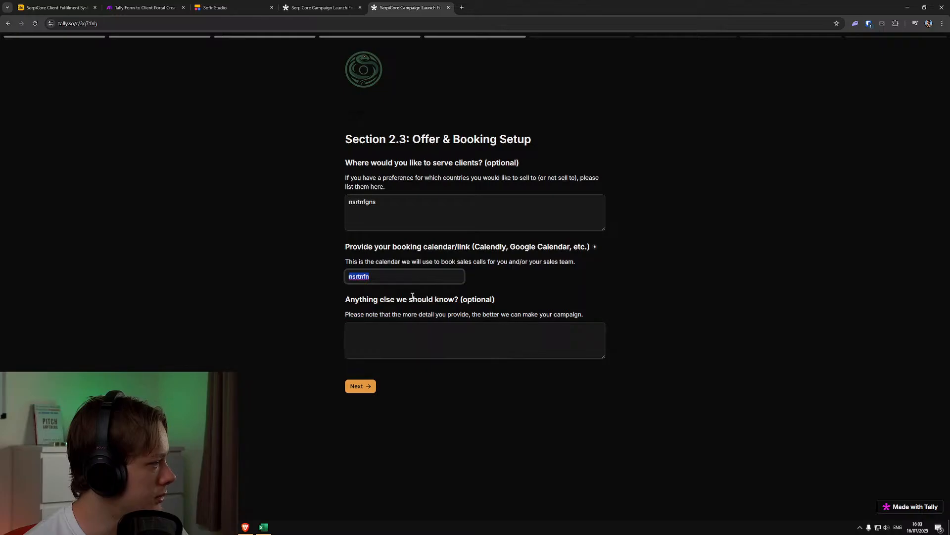
left_click(402, 338)
type("snrnsrfnsr")
left_click(395, 277)
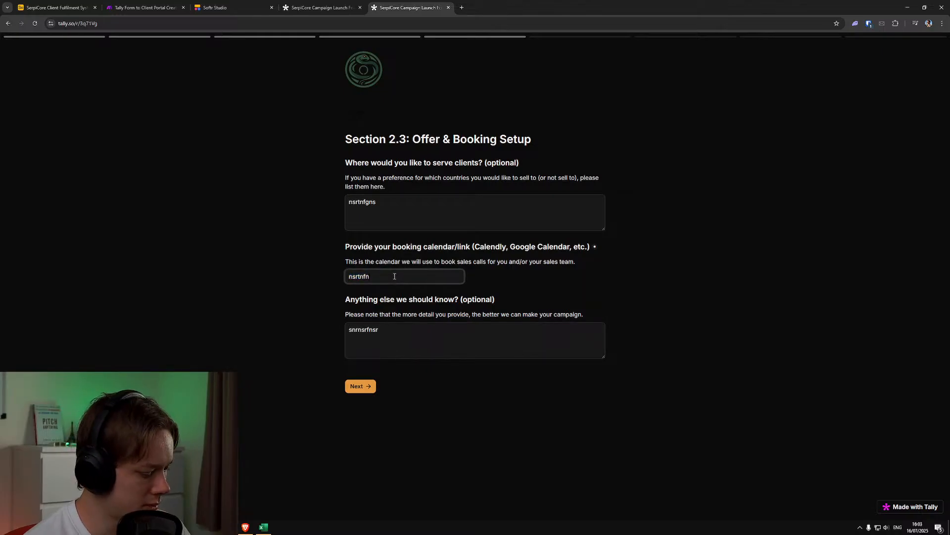
type(".com")
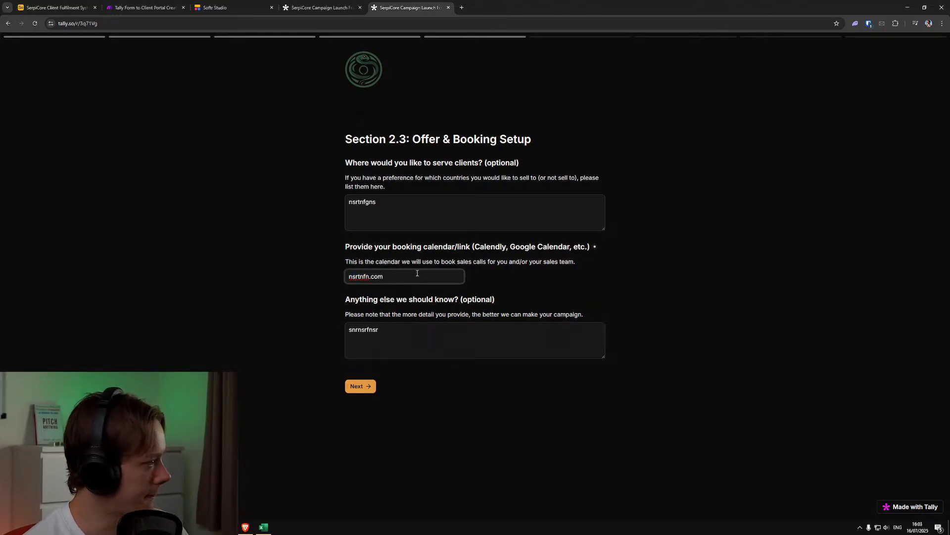
Complete the remaining sections, leaving the additional notes empty, and submit the campaign launch form
double_click(365, 277)
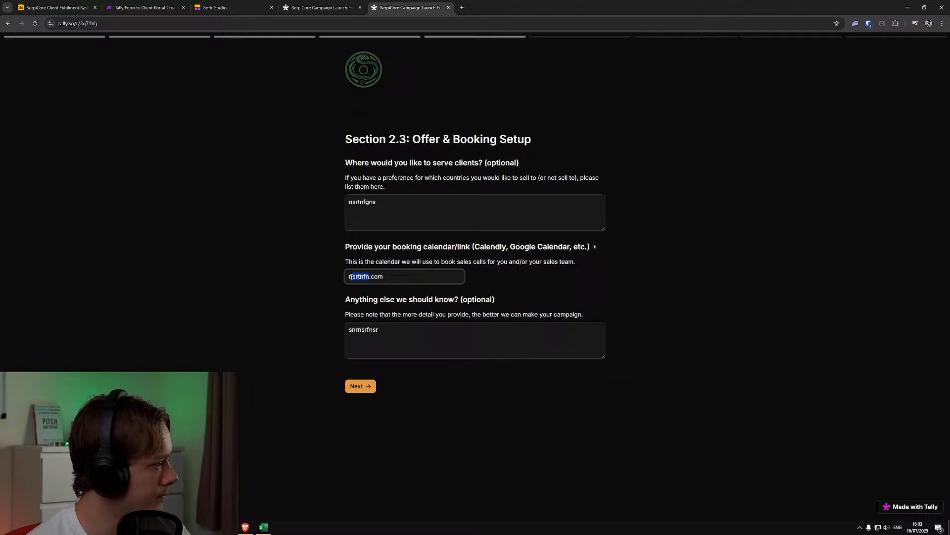
left_click(361, 386)
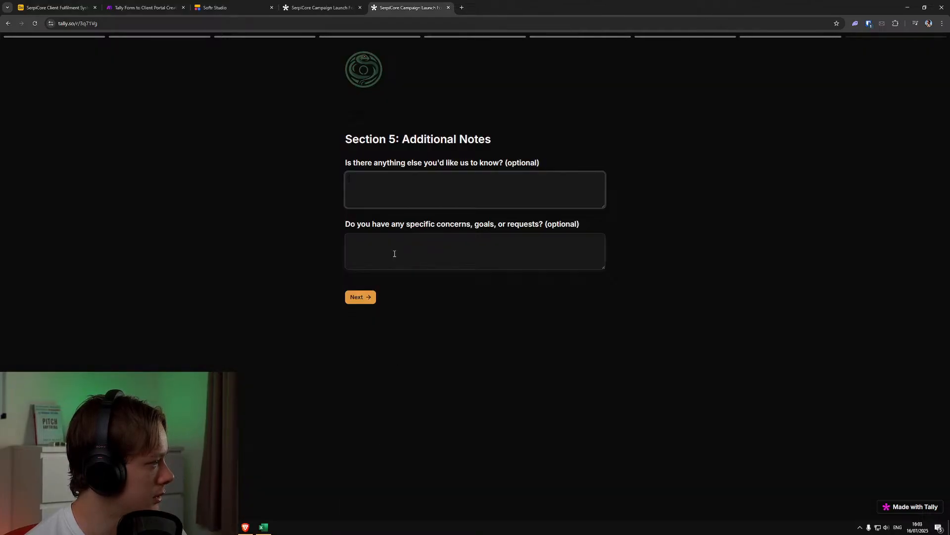
left_click(362, 299)
left_click(372, 246)
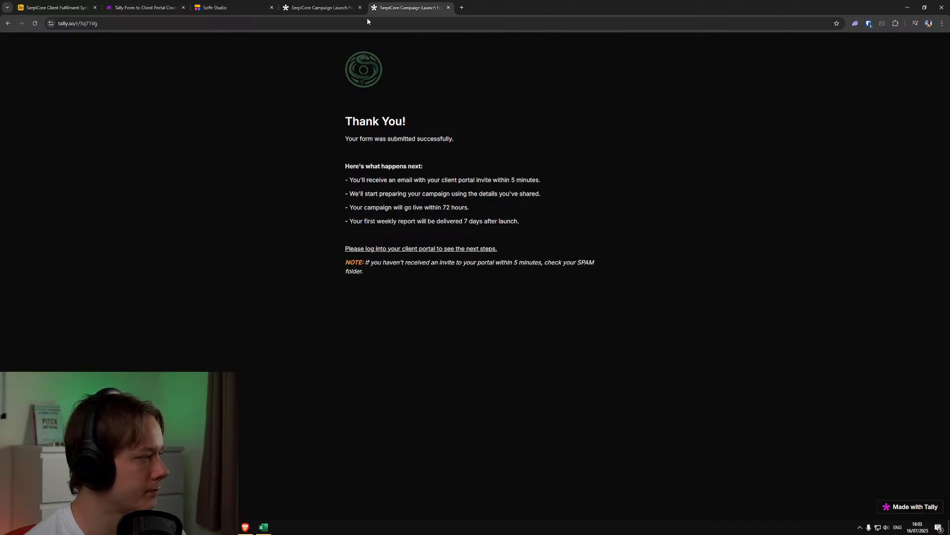
Check the Make scenario and Airtable's Onboarding Form Submissions table for the new form response
left_click(327, 3)
left_click(132, 3)
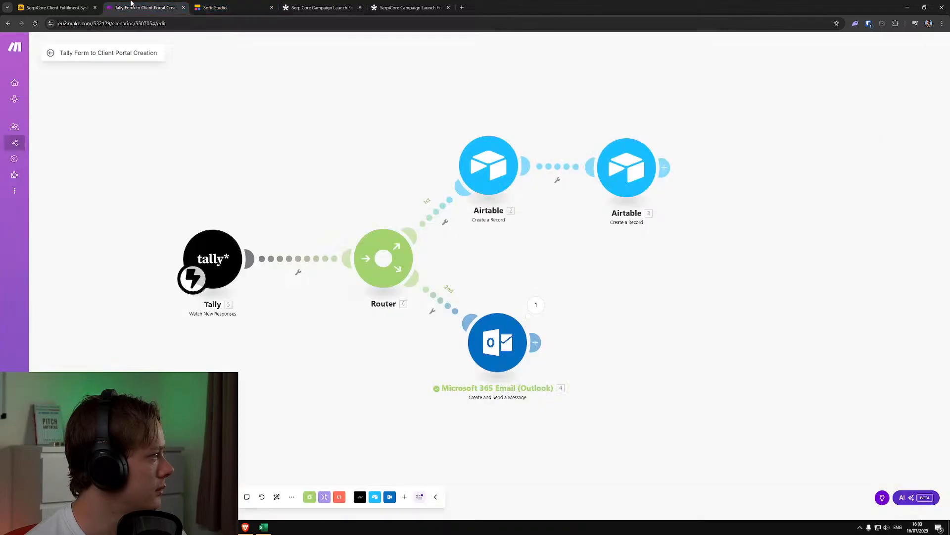
left_click(79, 6)
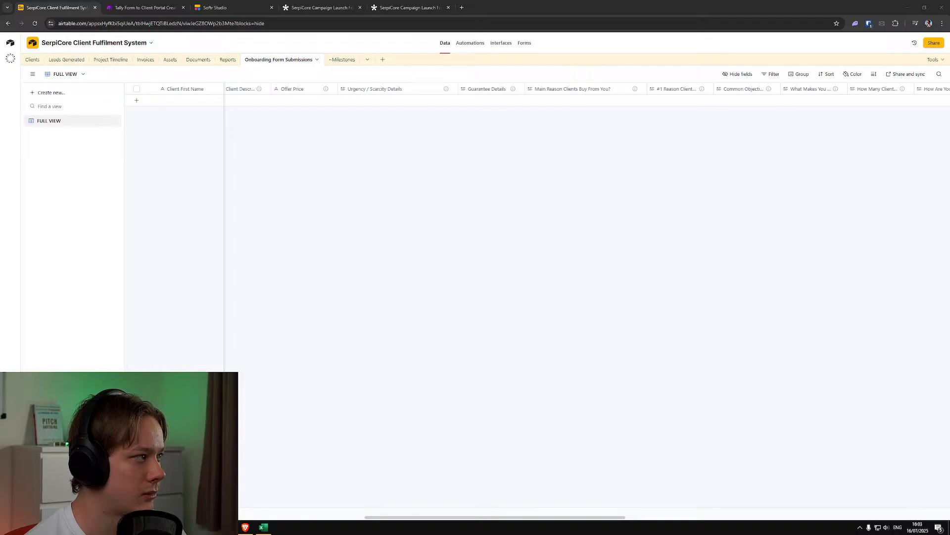
left_click(319, 7)
left_click(406, 8)
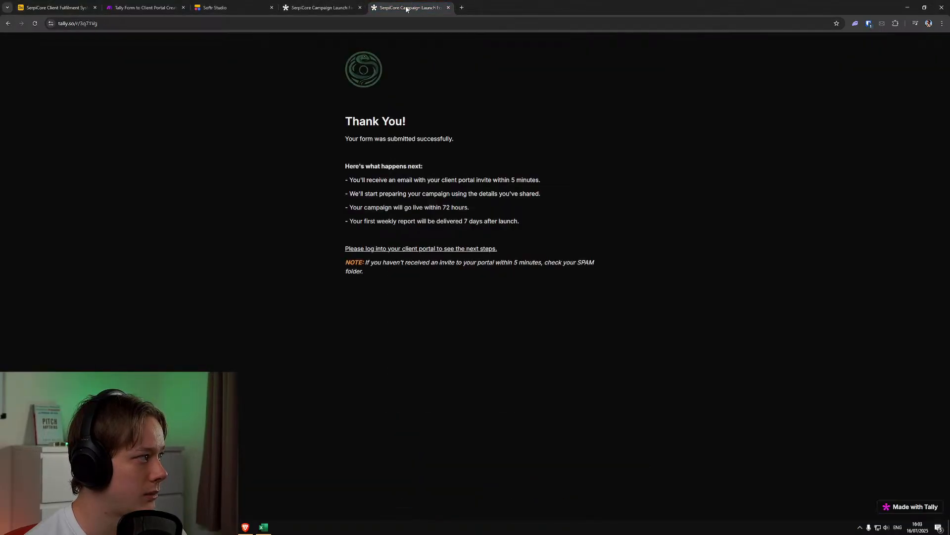
Switch to Make and run the Tally Form to Client Portal Creation scenario once on the queued submission
left_click(217, 7)
left_click(143, 7)
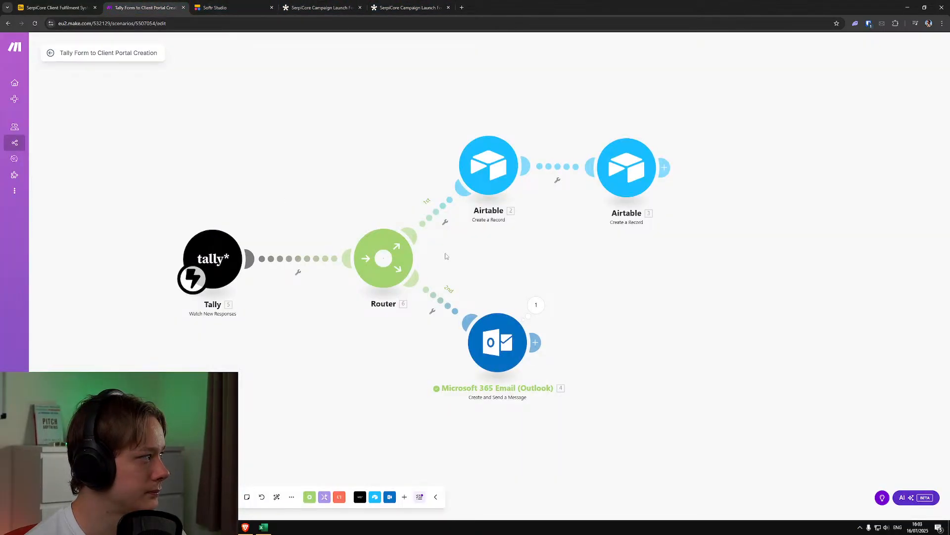
left_click(52, 53)
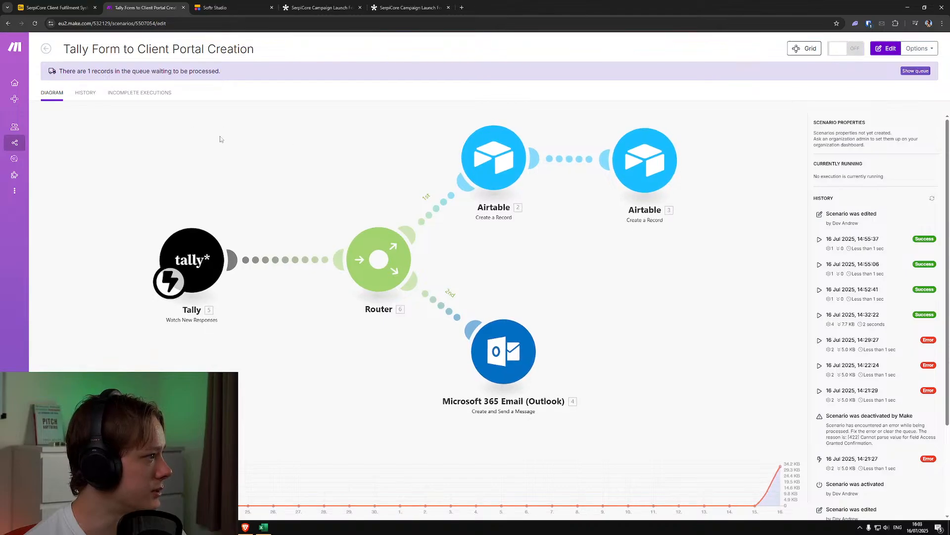
left_click(117, 119)
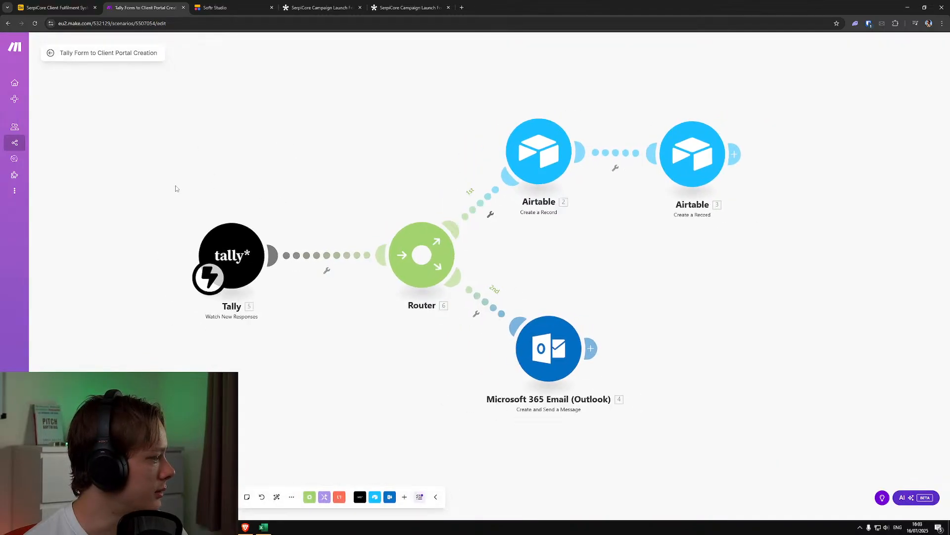
left_click(72, 497)
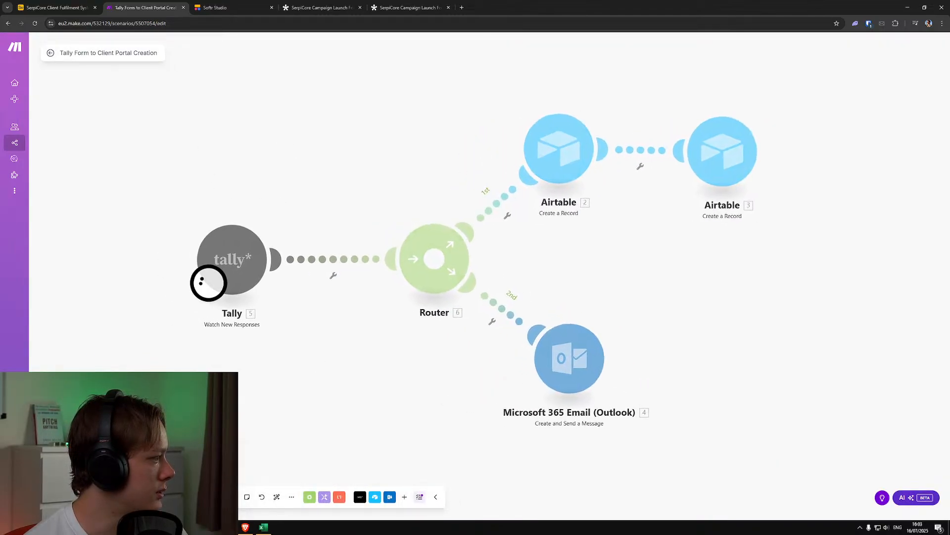
left_click_drag(423, 389, 345, 390)
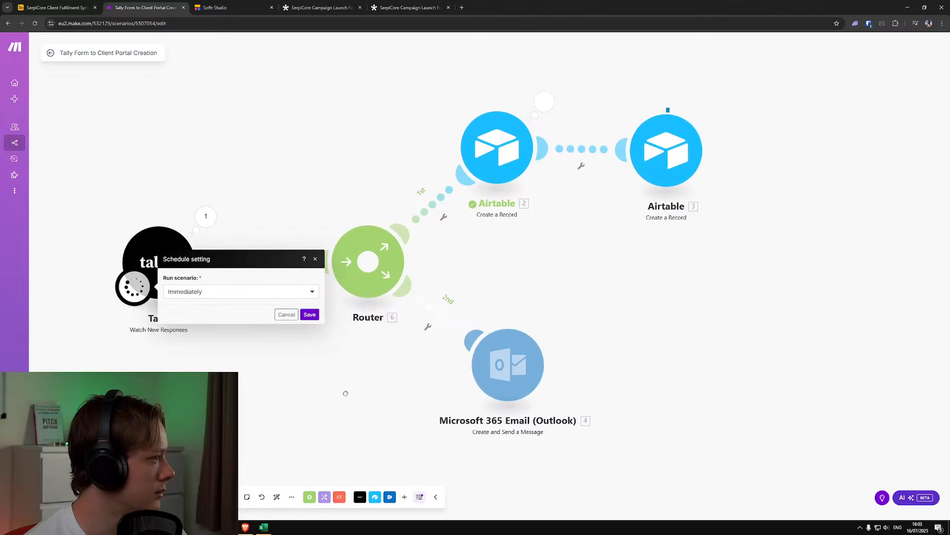
scroll(348, 397, "down", 1)
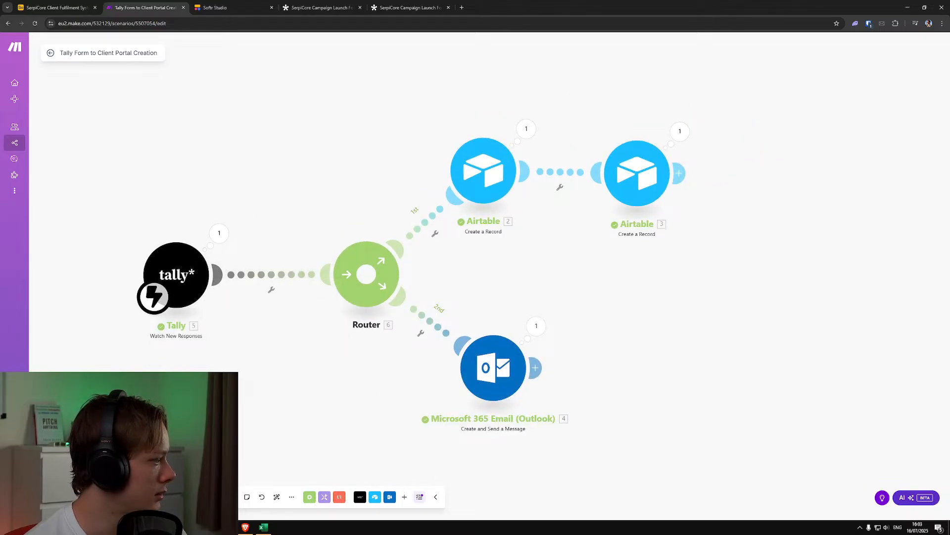
left_click(118, 496)
left_click(329, 326)
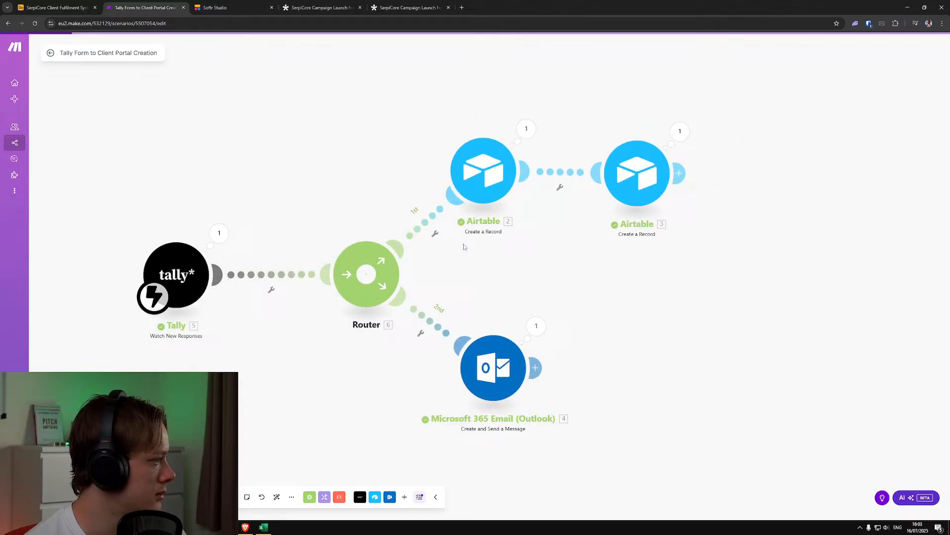
Open the Airtable module that creates Onboarding Form Submissions records and refresh its table fields
left_click(492, 168)
scroll(602, 324, "down", 10)
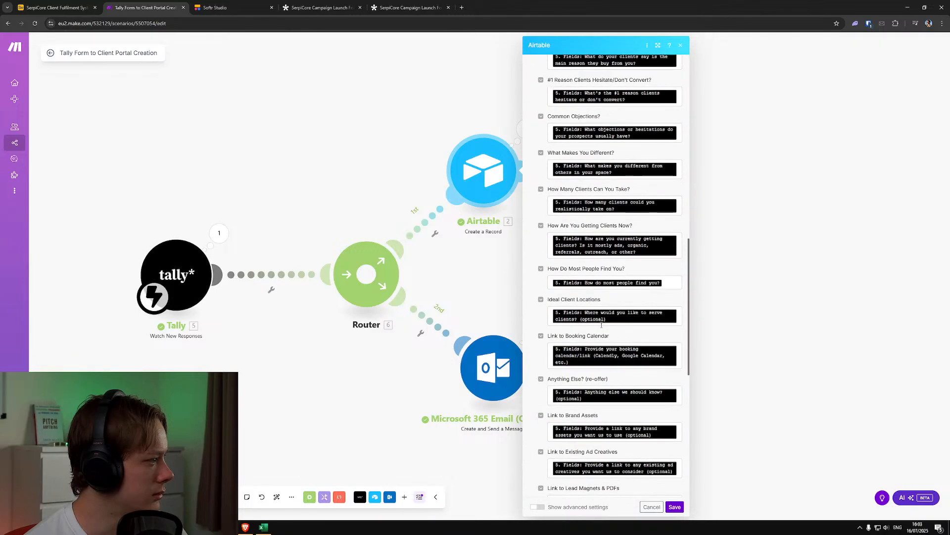
scroll(609, 223, "up", 15)
left_click(664, 149)
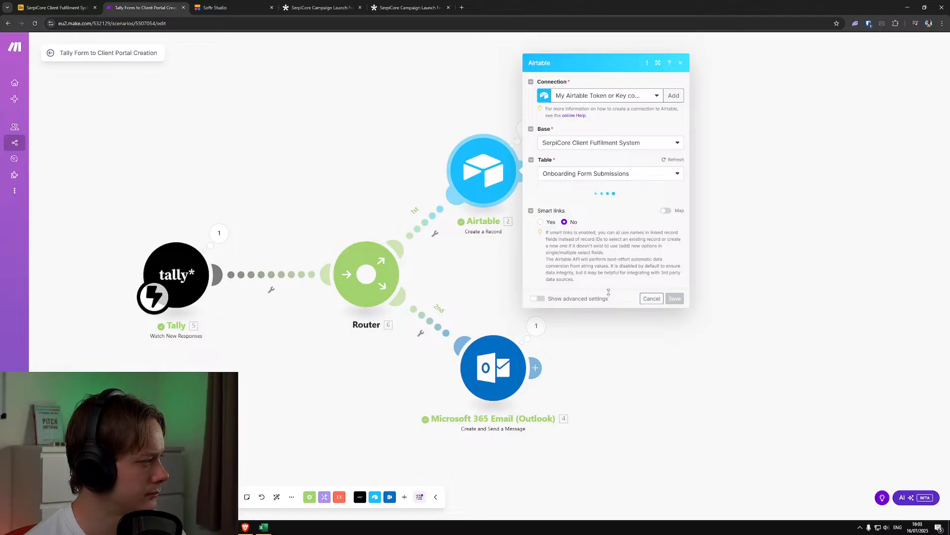
Map Guarantee Details to the Tally answer "Please provide details" and save the Airtable module
scroll(608, 293, "down", 10)
left_click(614, 316)
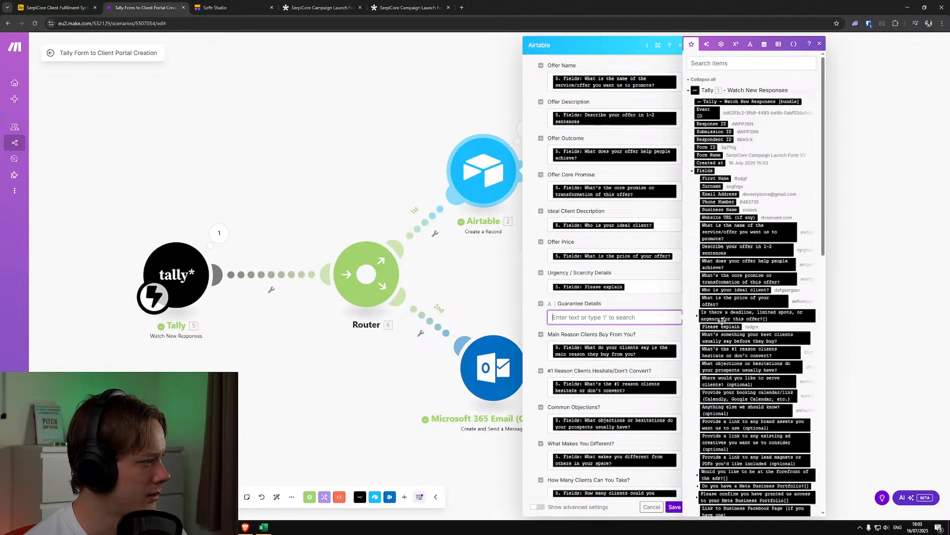
scroll(728, 322, "down", 5)
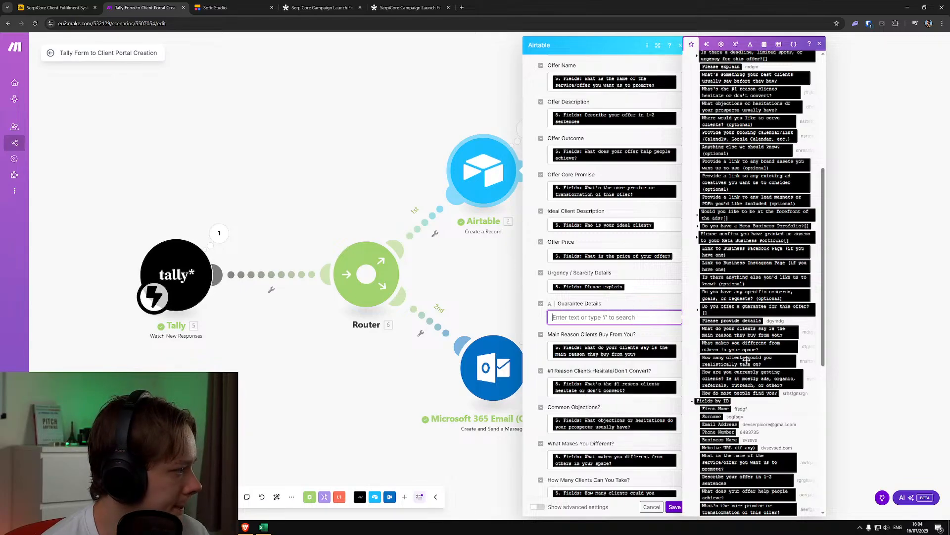
scroll(747, 340, "up", 2)
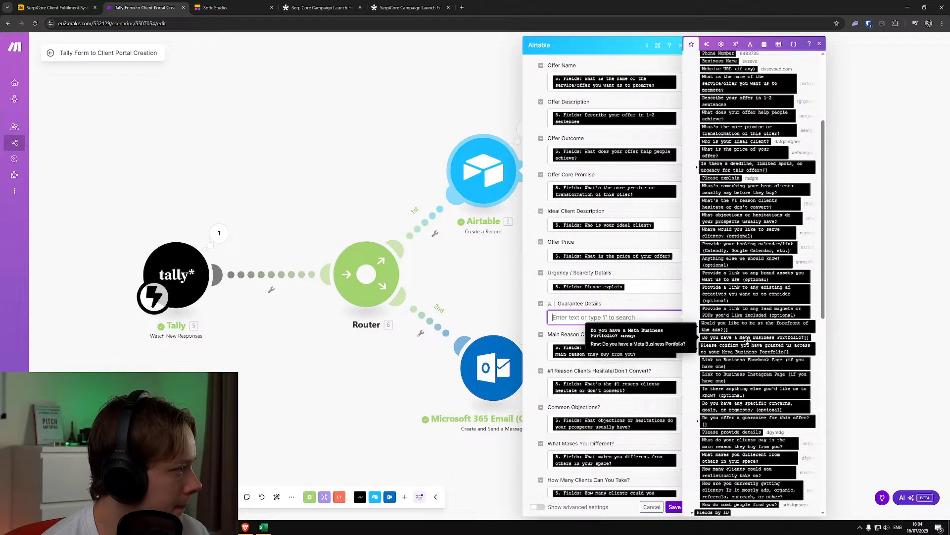
scroll(741, 207, "up", 3)
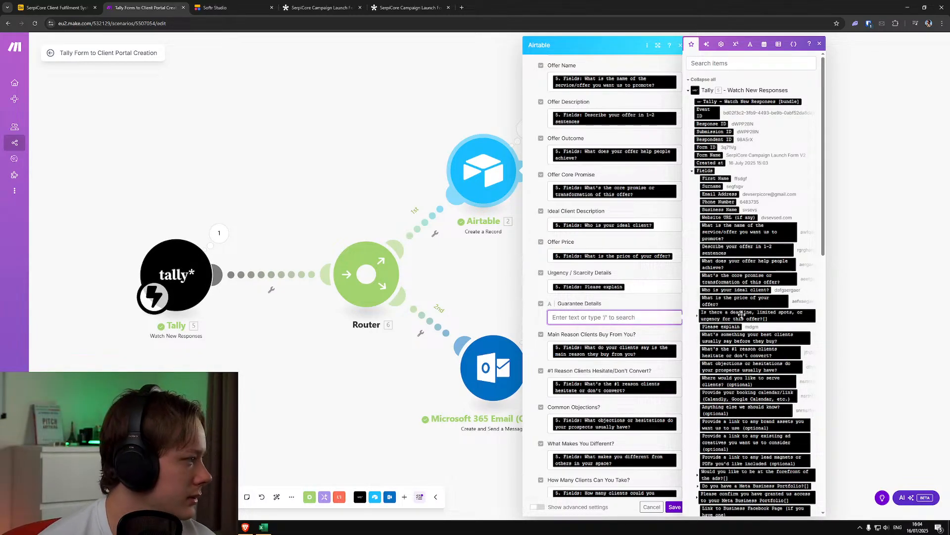
scroll(740, 366, "down", 6)
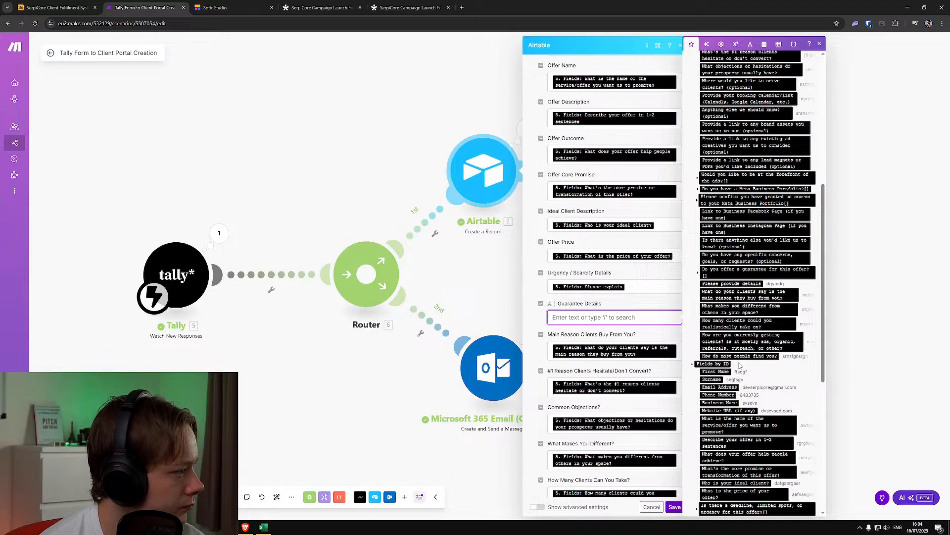
scroll(740, 365, "down", 6)
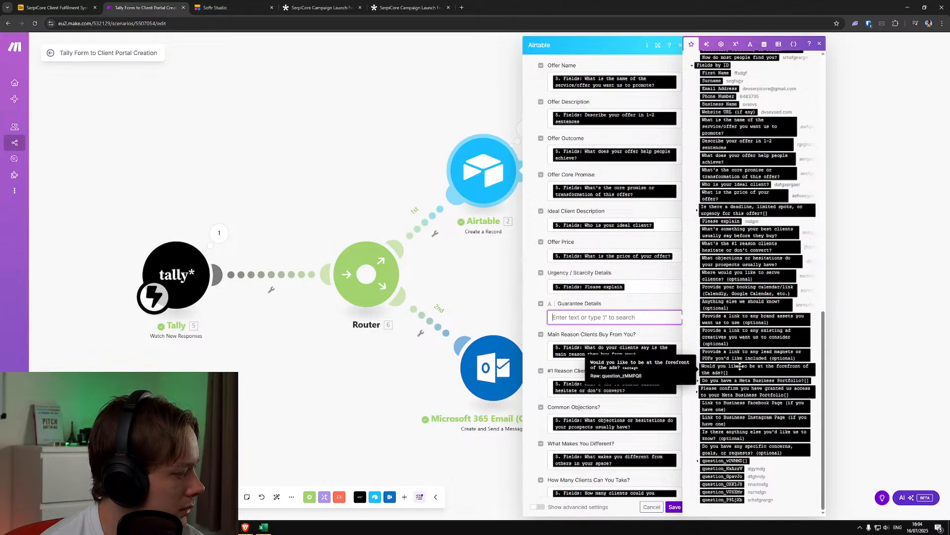
scroll(740, 366, "up", 3)
scroll(743, 342, "up", 2)
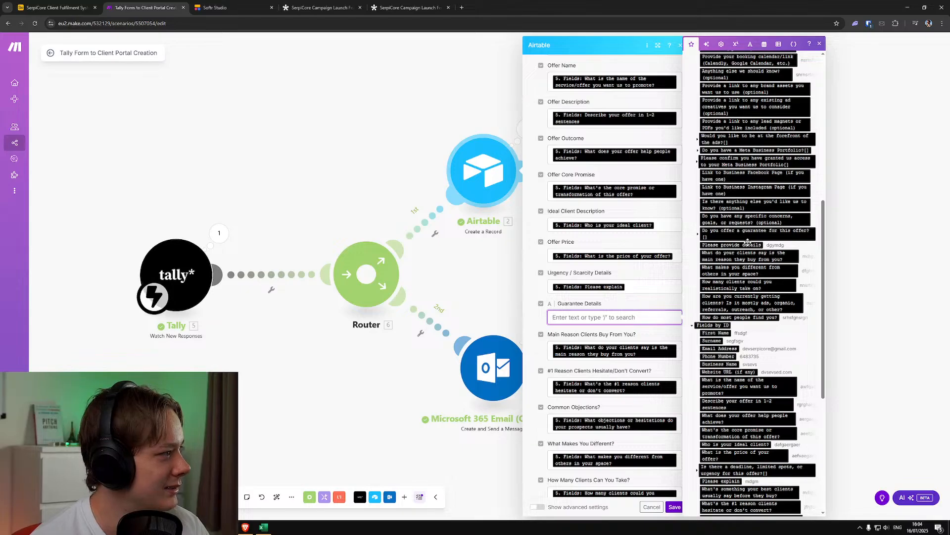
left_click(697, 236)
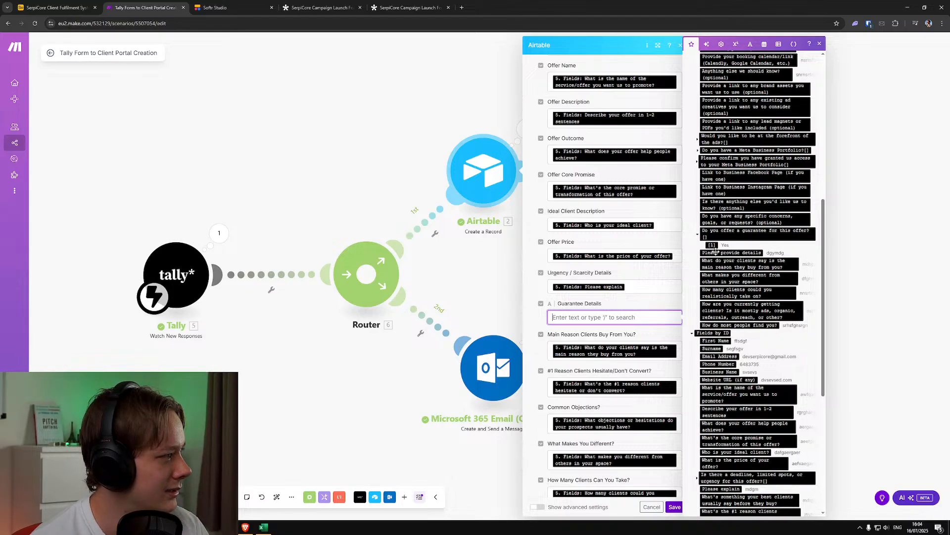
left_click(751, 252)
scroll(602, 388, "down", 5)
scroll(602, 387, "down", 7)
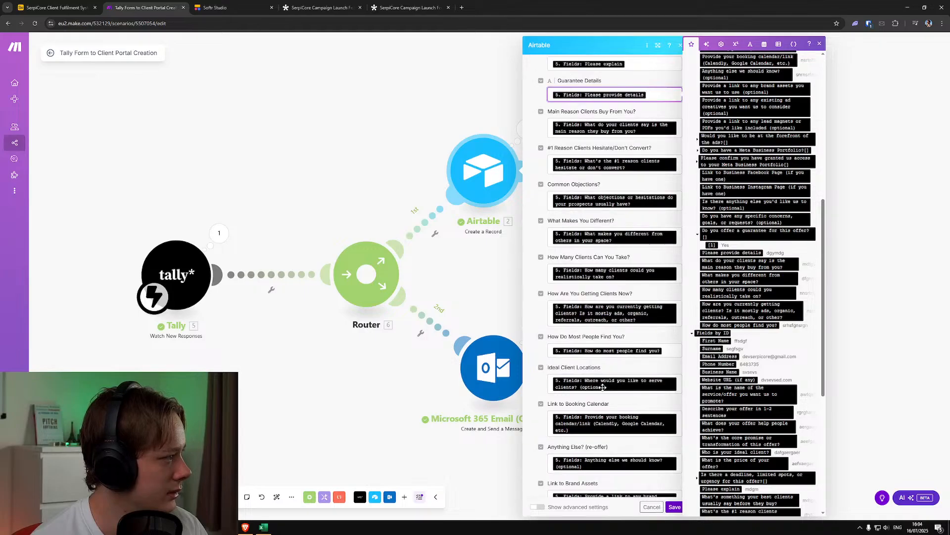
left_click(674, 506)
Review the field mappings of the second Airtable module, which creates records in the Clients table
left_click(639, 169)
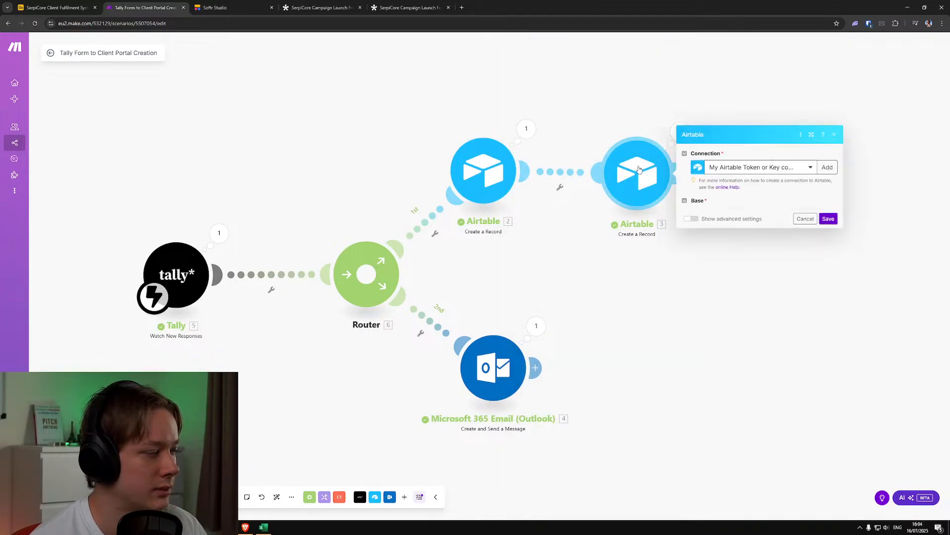
scroll(729, 244, "down", 2)
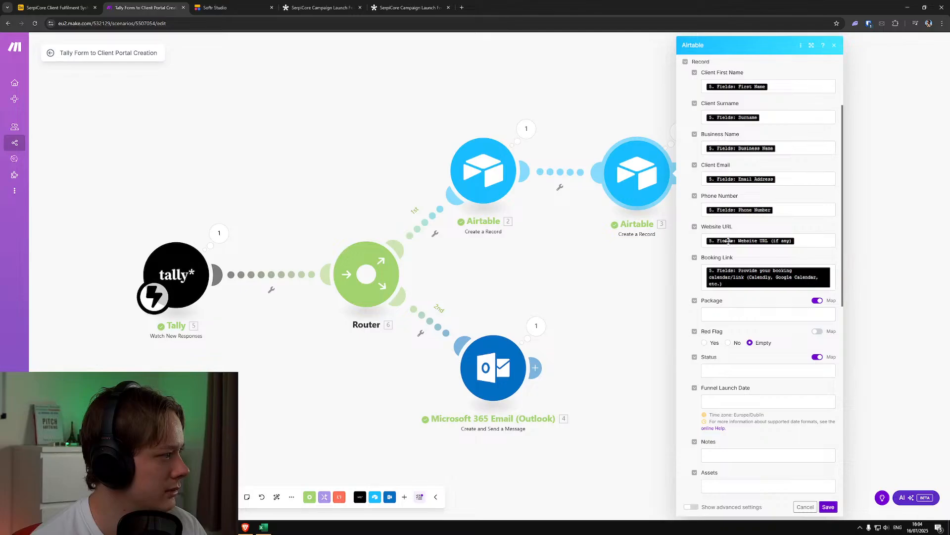
scroll(729, 243, "up", 2)
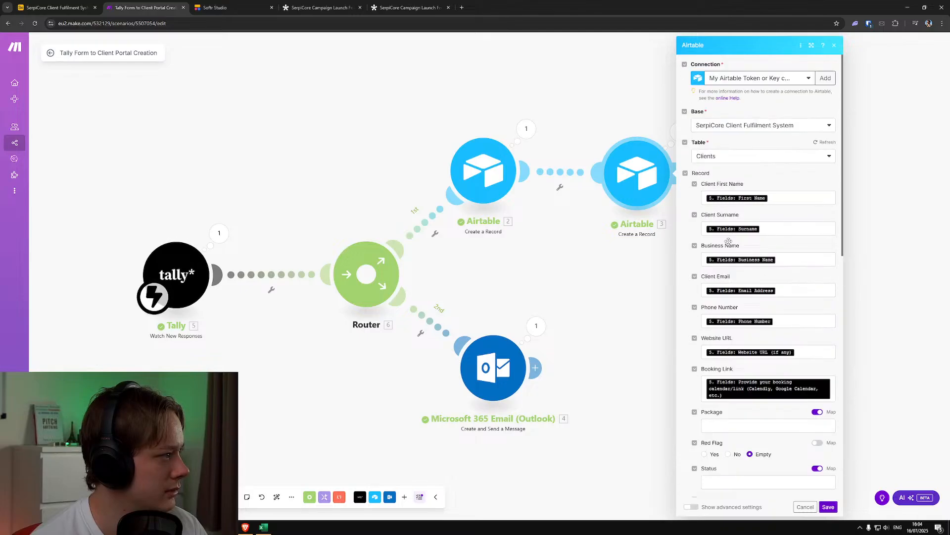
left_click(602, 322)
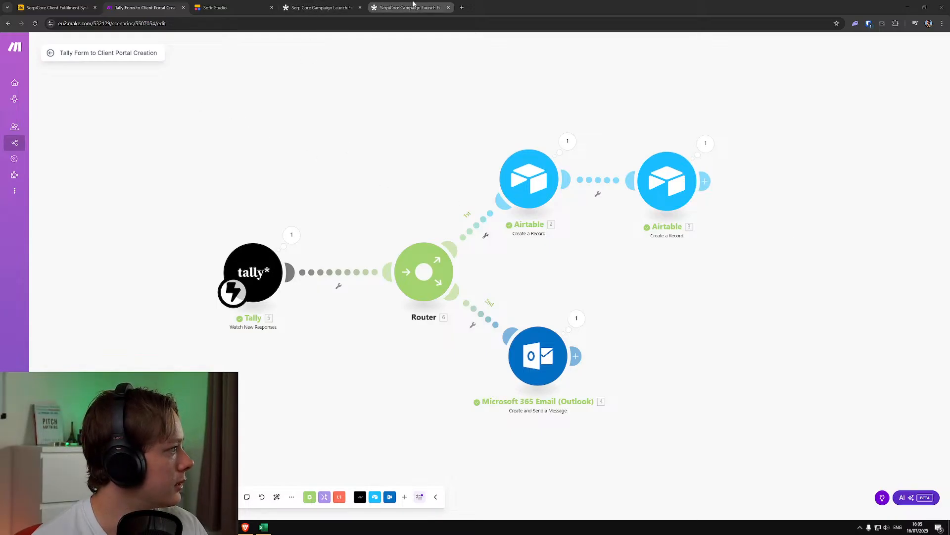
Close the submitted form page, leave the form editor for the Tally dashboard, and close that page too
left_click(413, 6)
left_click(448, 8)
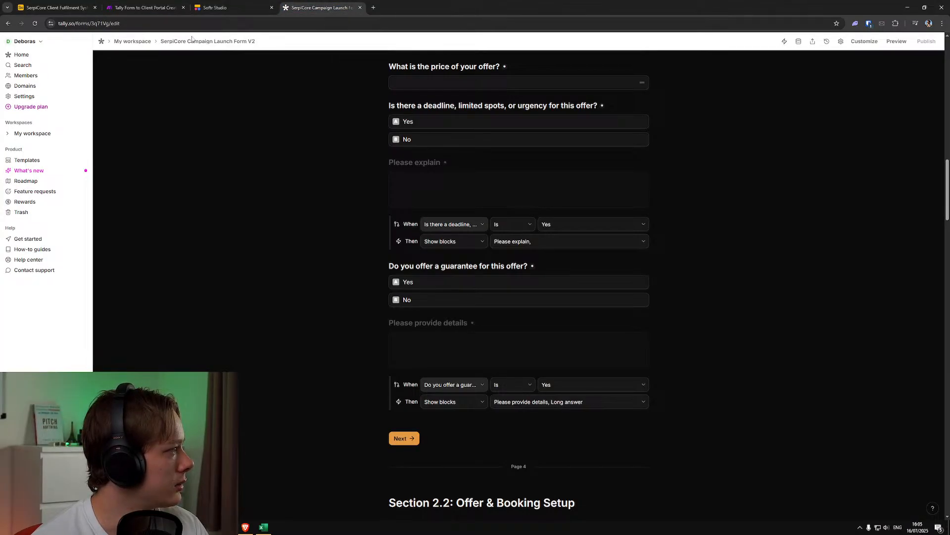
left_click(102, 43)
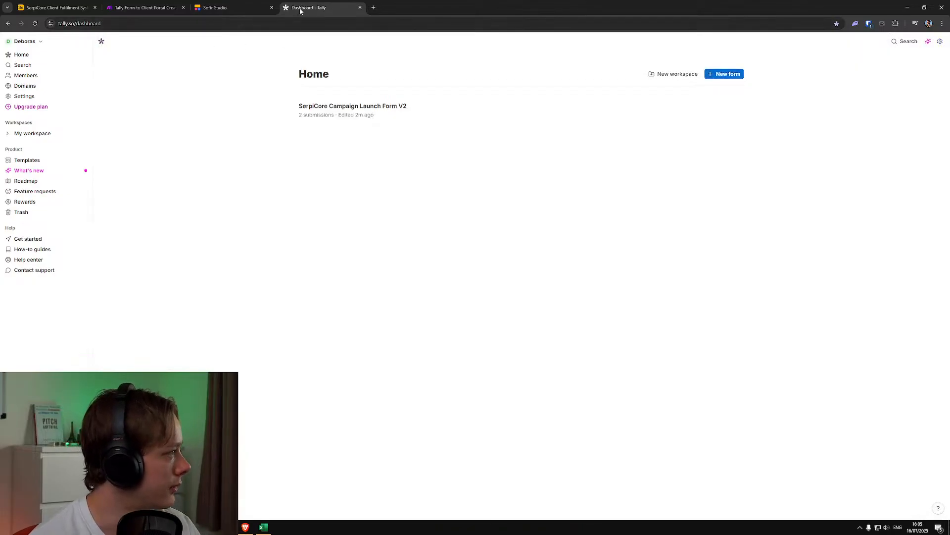
left_click(360, 7)
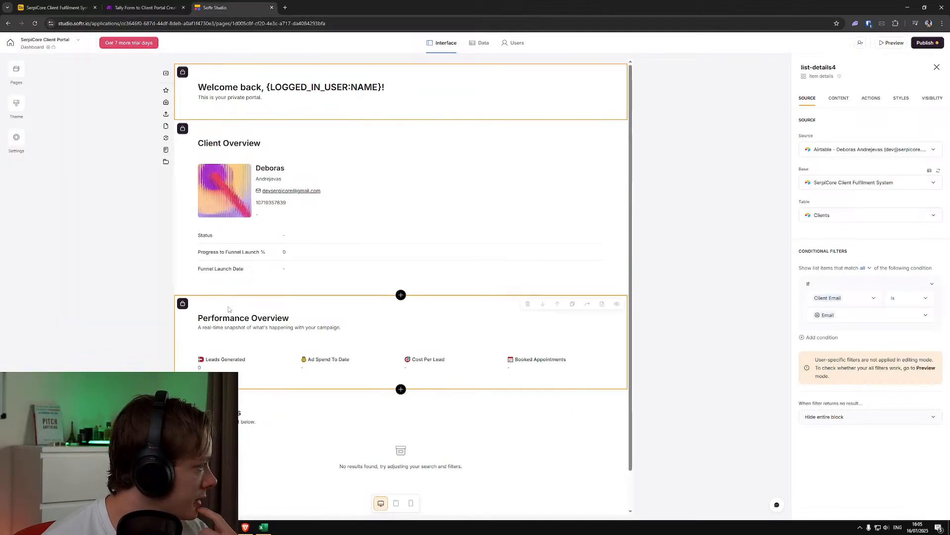
Switch to Softr, open the client portal's users, and review the sync details for the Clients table
left_click(143, 7)
left_click(215, 8)
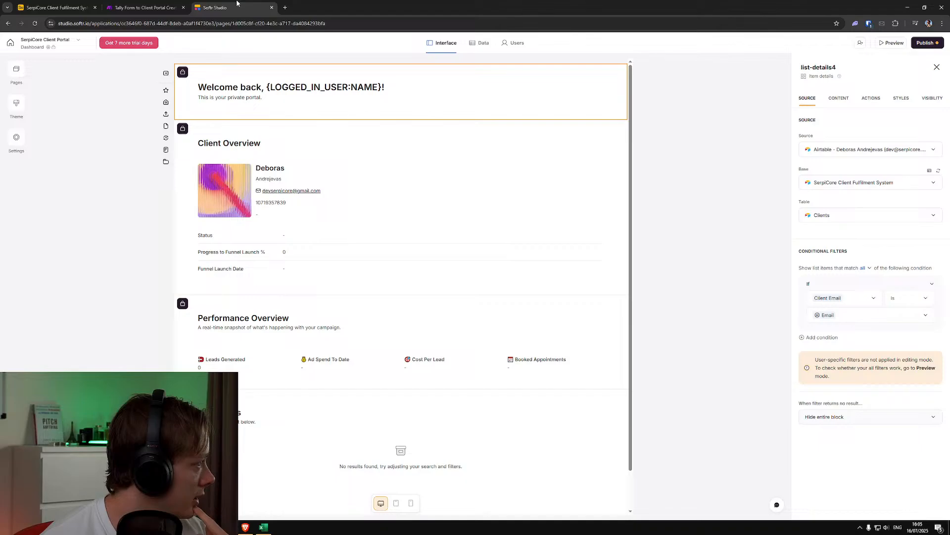
left_click(516, 44)
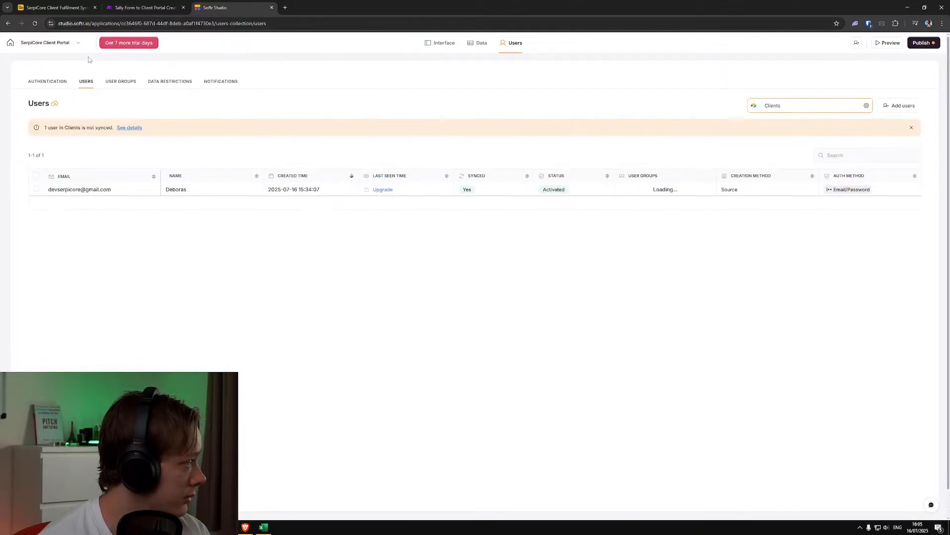
left_click(127, 128)
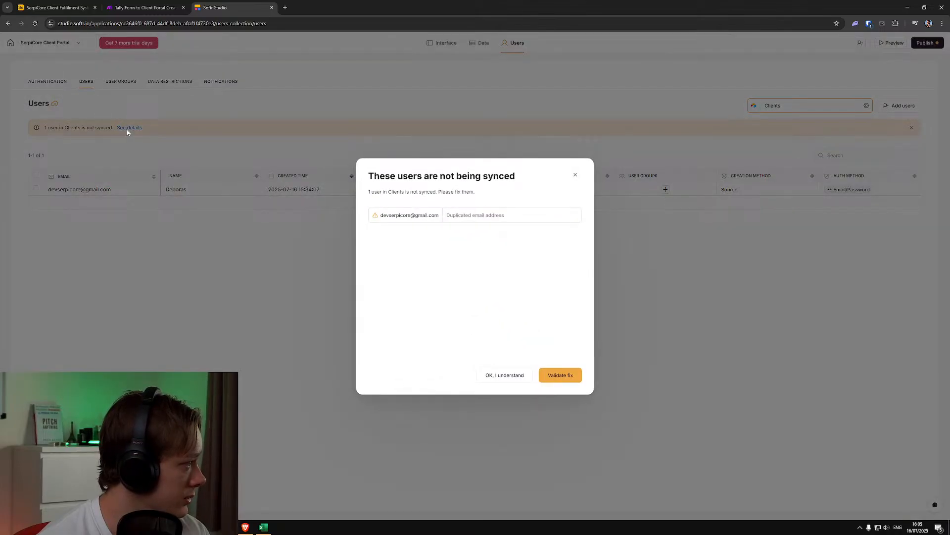
left_click(576, 175)
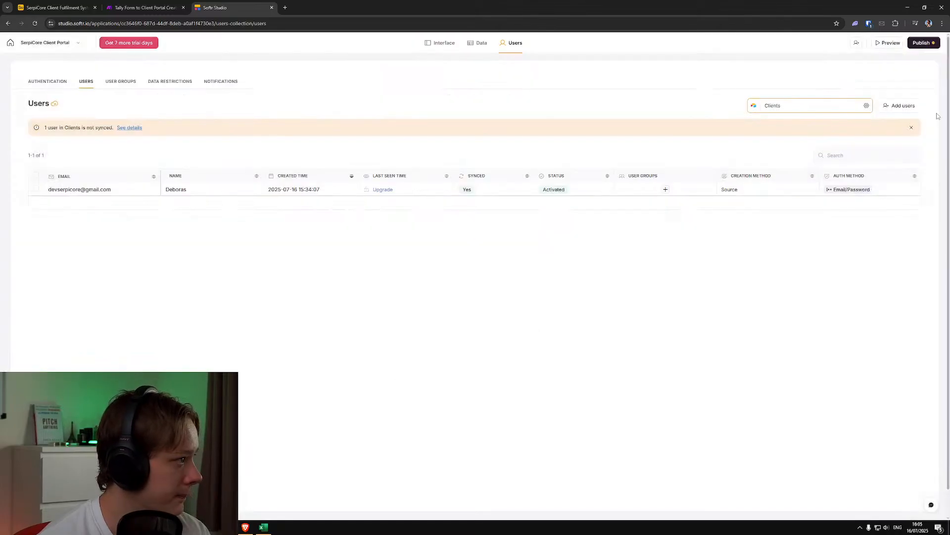
Dismiss the unsynced-user notice, review the portal's user groups and their deactivation notice, and return to the users list
left_click(913, 130)
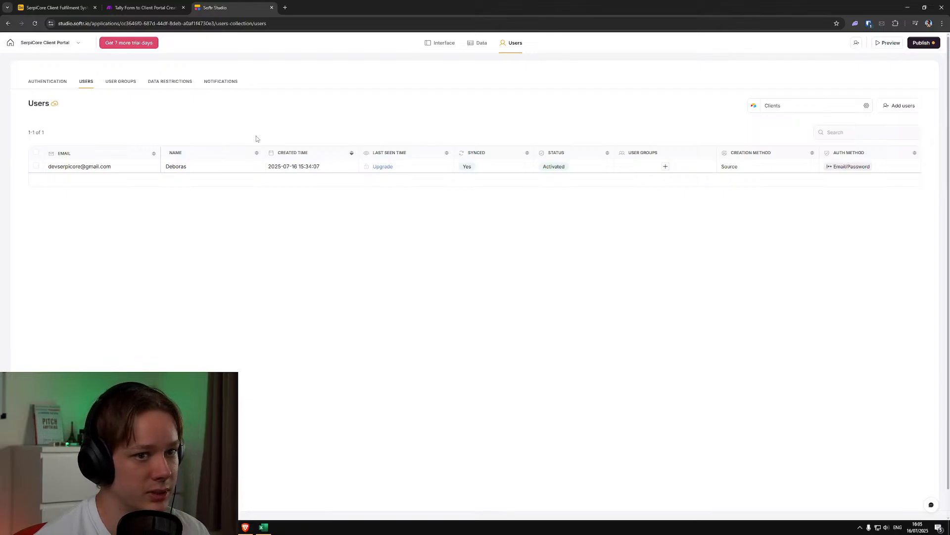
left_click(121, 82)
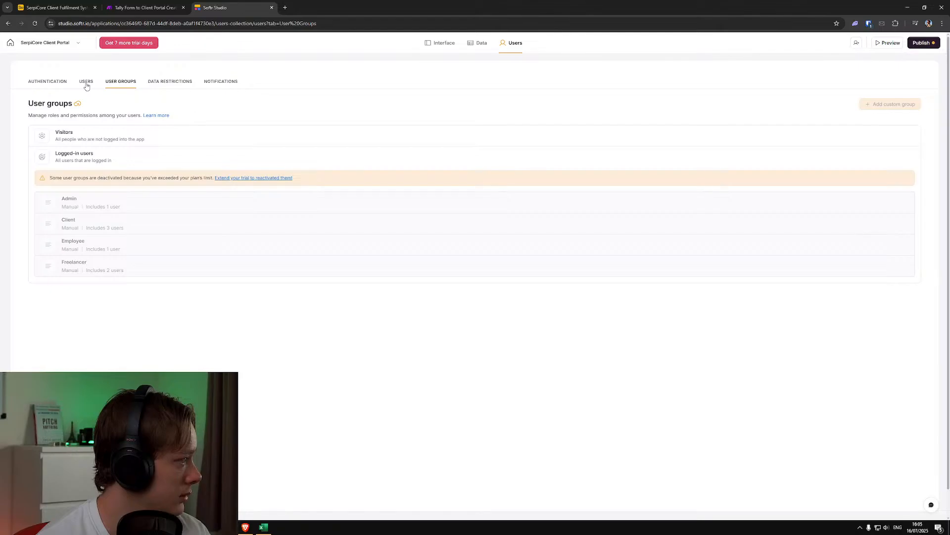
left_click(86, 84)
left_click(115, 85)
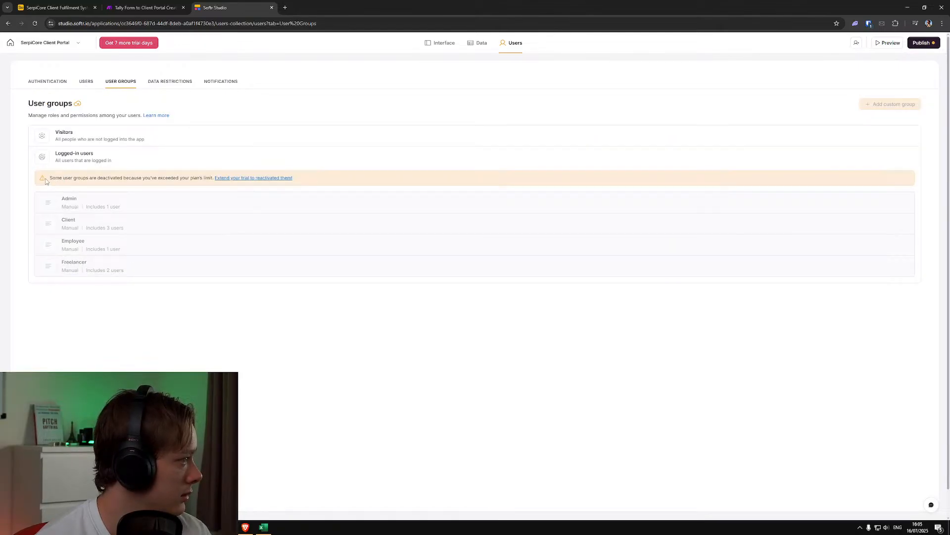
left_click_drag(52, 178, 109, 178)
left_click(110, 177)
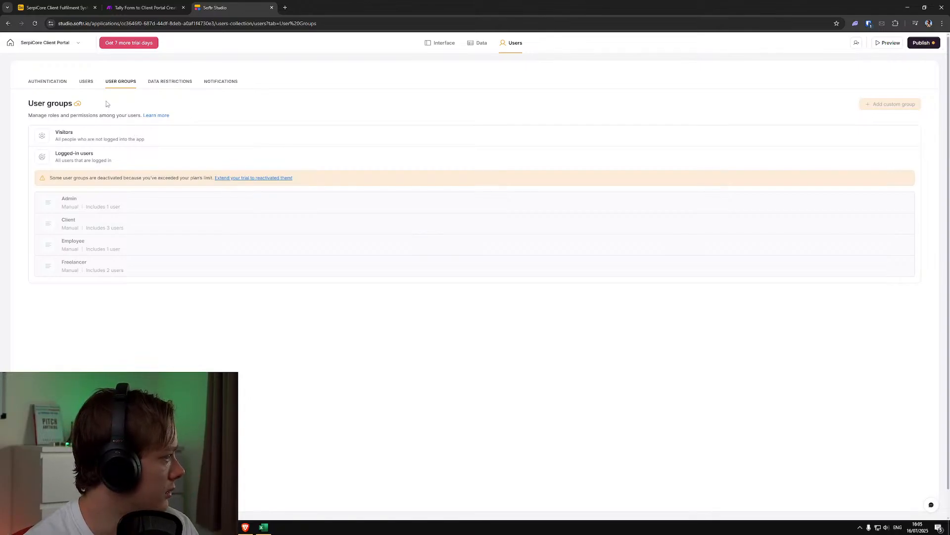
left_click(87, 82)
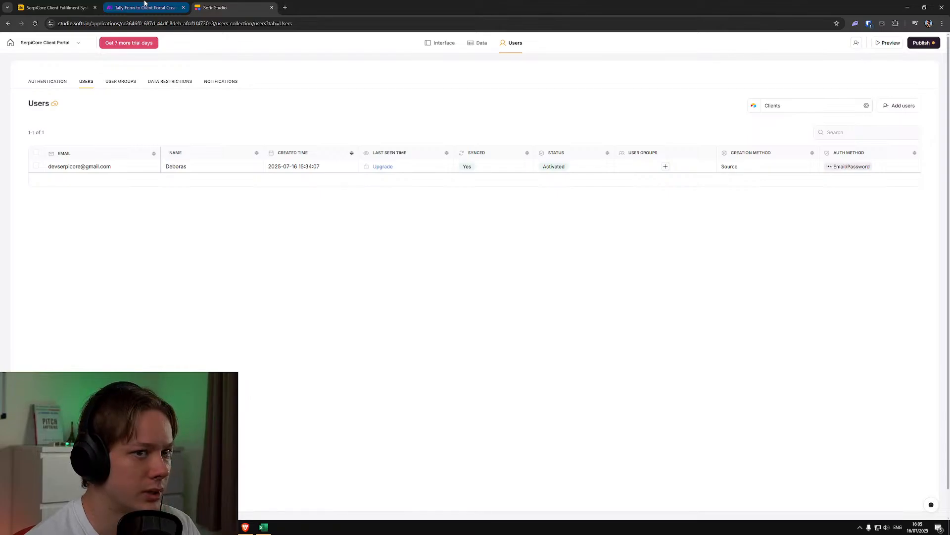
Switch to Airtable by way of the Make scenario and review the records in the Clients table
left_click(161, 5)
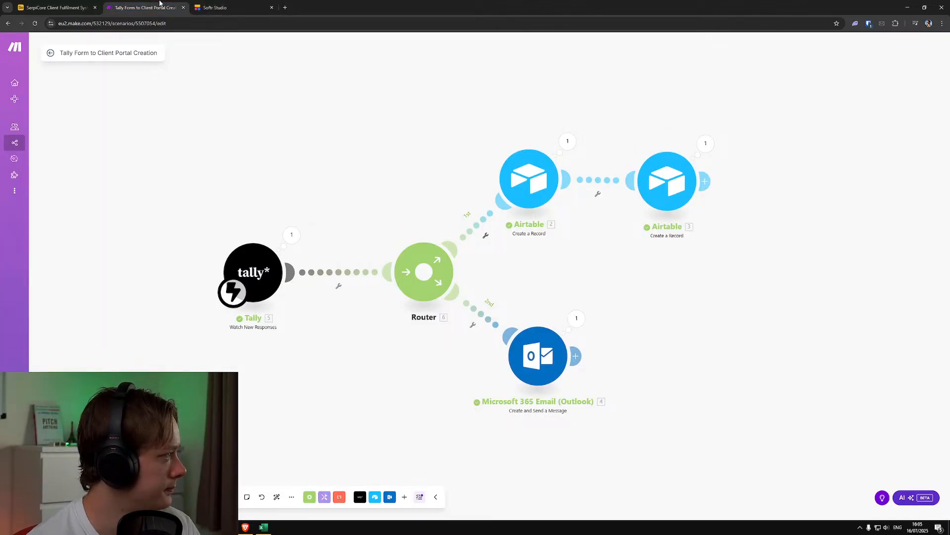
left_click(32, 4)
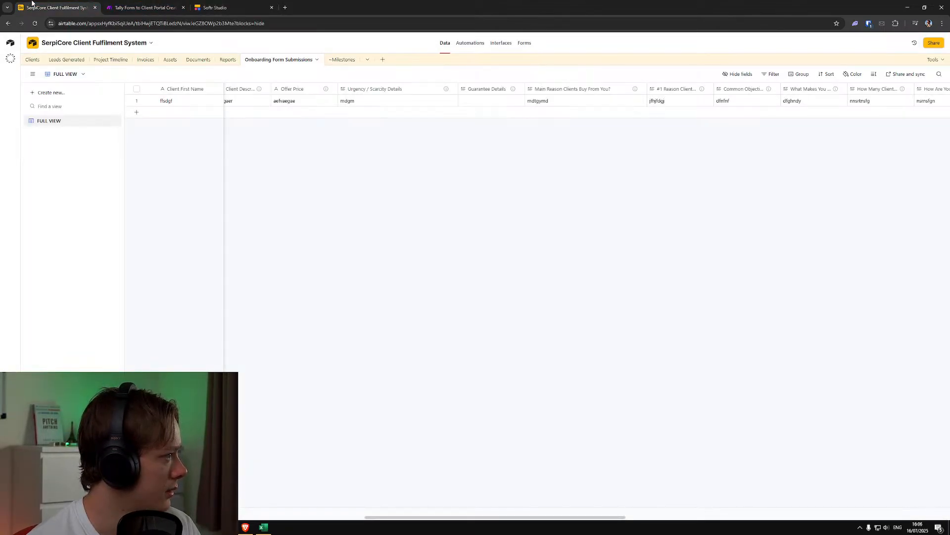
left_click(31, 59)
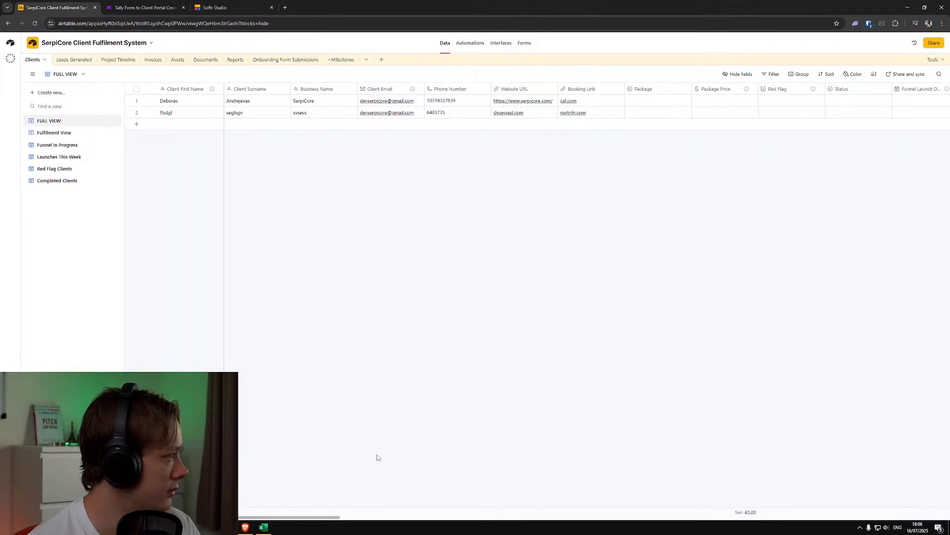
mouse_move(325, 516)
left_mouse_down()
mouse_move(468, 515)
mouse_move(342, 516)
left_mouse_up()
Delete the test submission from the Onboarding Form Submissions table
left_click(279, 59)
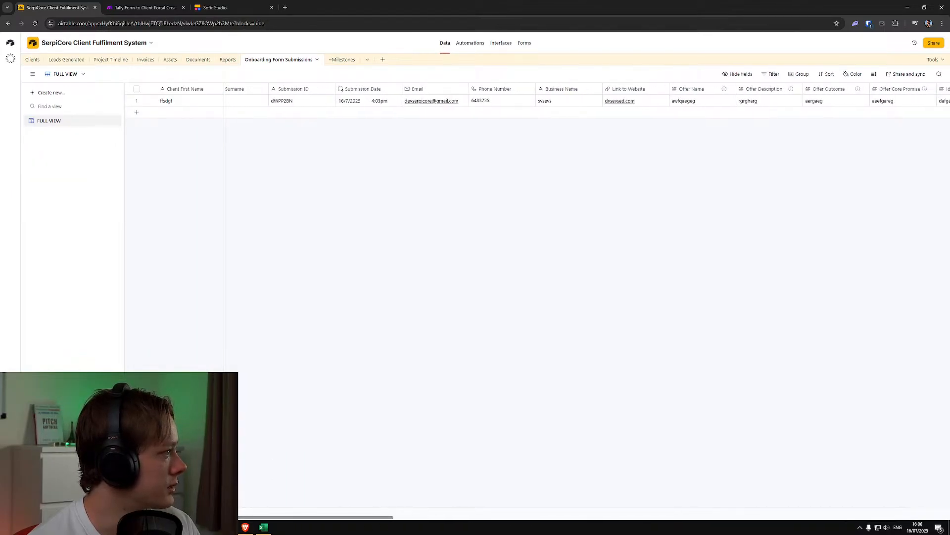
left_click_drag(269, 517, 203, 515)
left_click_drag(390, 517, 346, 518)
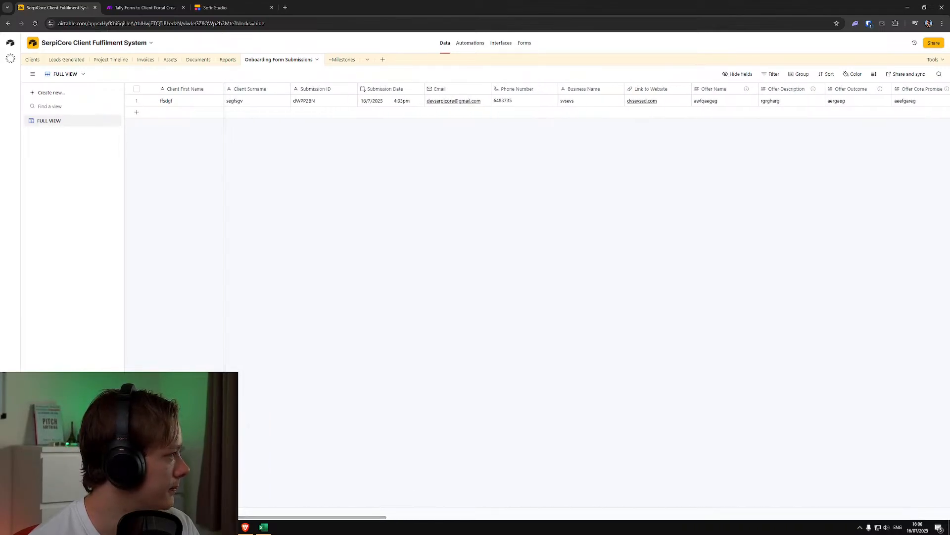
right_click(192, 104)
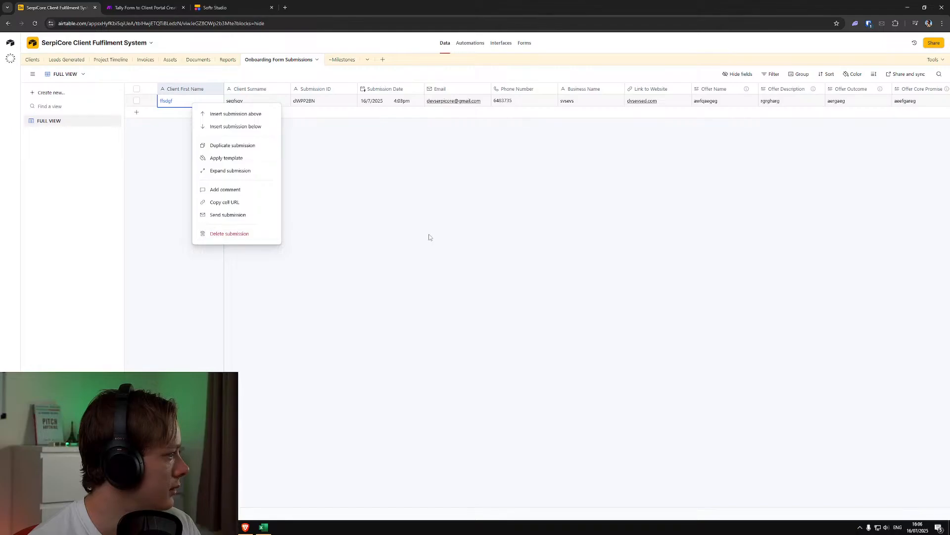
left_click(229, 234)
Delete the test client in the second row of the Clients table
left_click(32, 59)
left_click(201, 111)
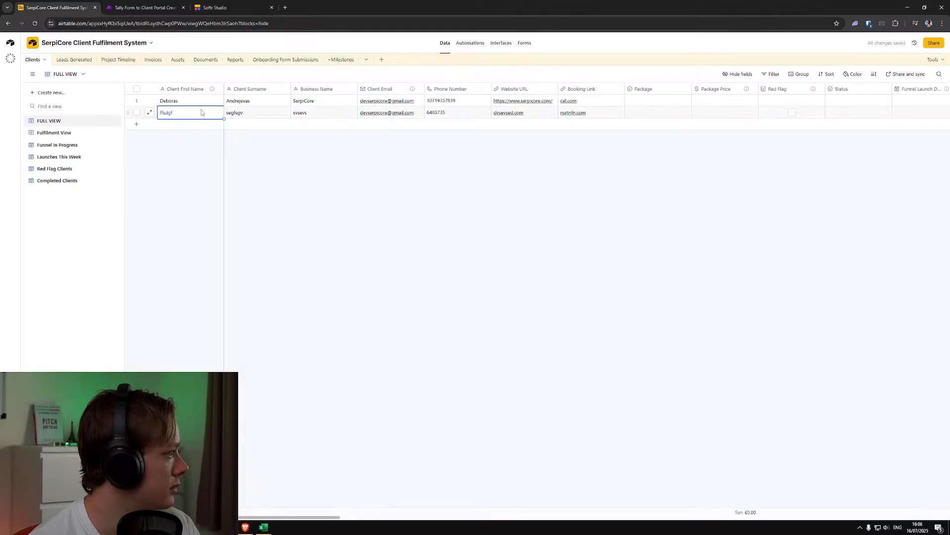
right_click(201, 111)
left_click(260, 238)
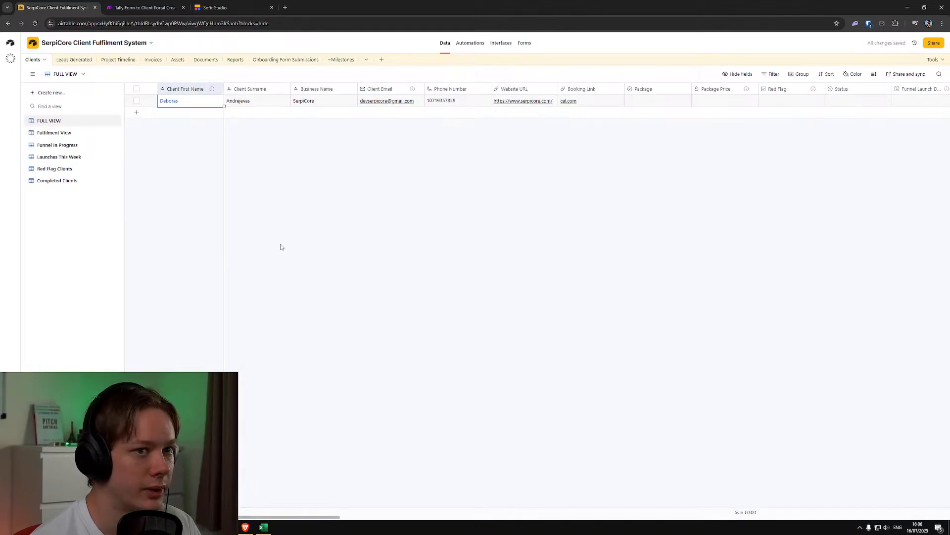
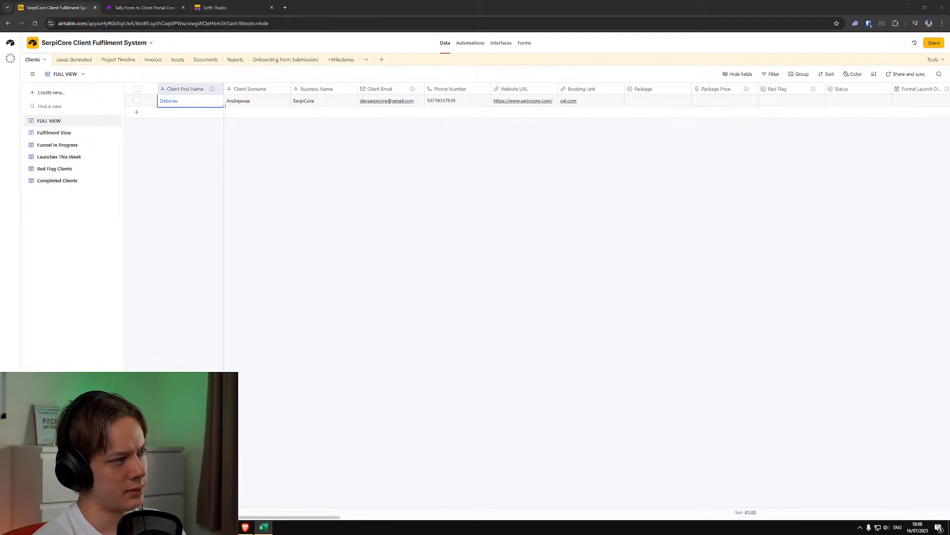
Switch to Softr Studio and open the SerpiCore Client Portal's interface editor
left_click(233, 8)
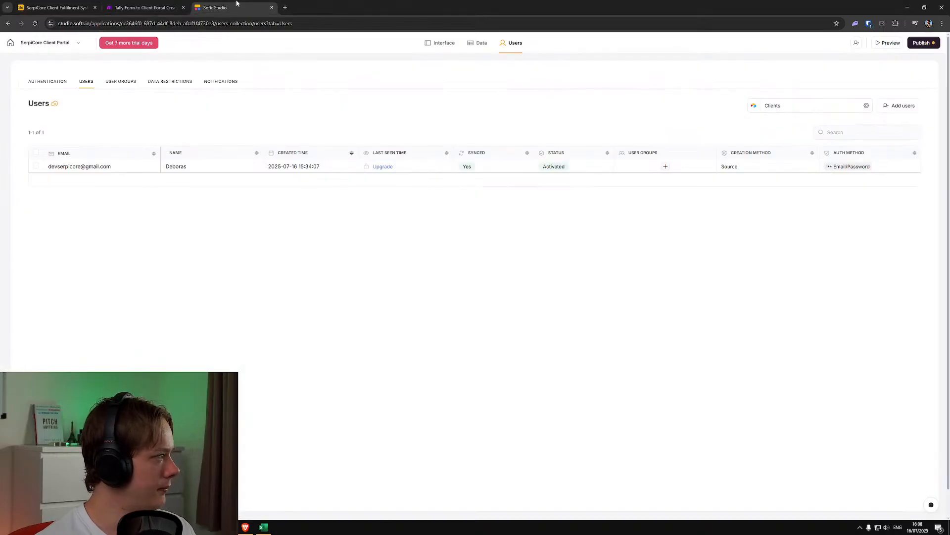
left_click(437, 43)
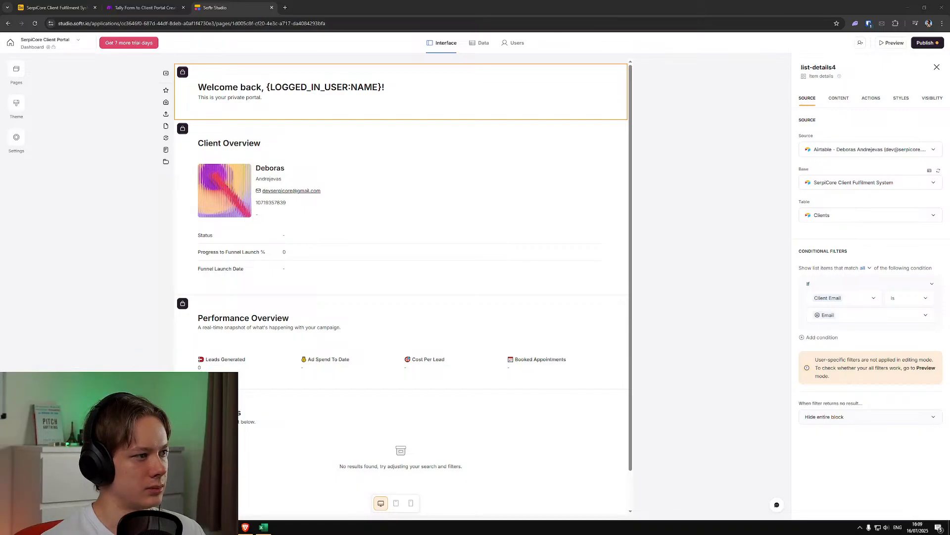
Switch to the Miro client funnel map and examine the Onboarding and Service Fulfilment sections, including the welcome email and invoice cards
left_click_drag(554, 2, 446, 7)
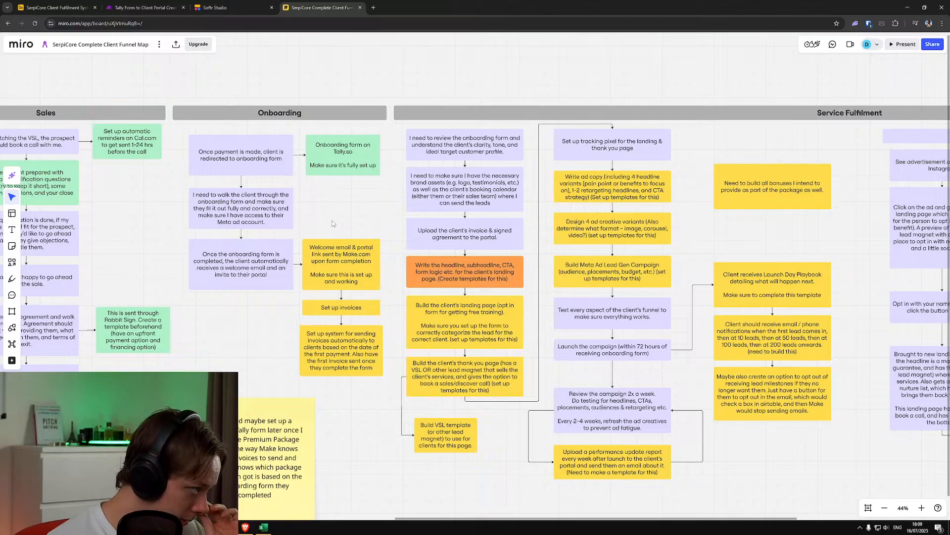
scroll(448, 257, "down", 3)
scroll(448, 257, "down", 4)
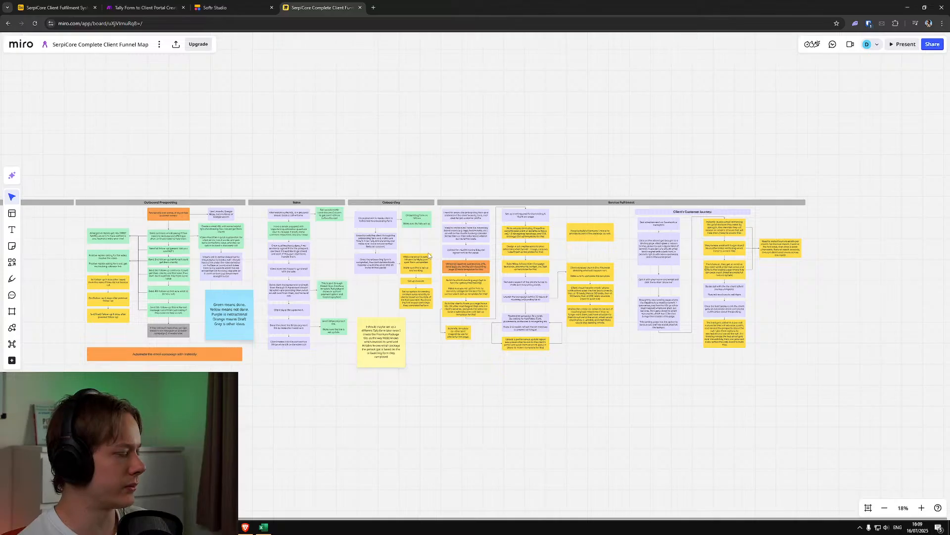
scroll(428, 255, "up", 2)
scroll(427, 255, "up", 6)
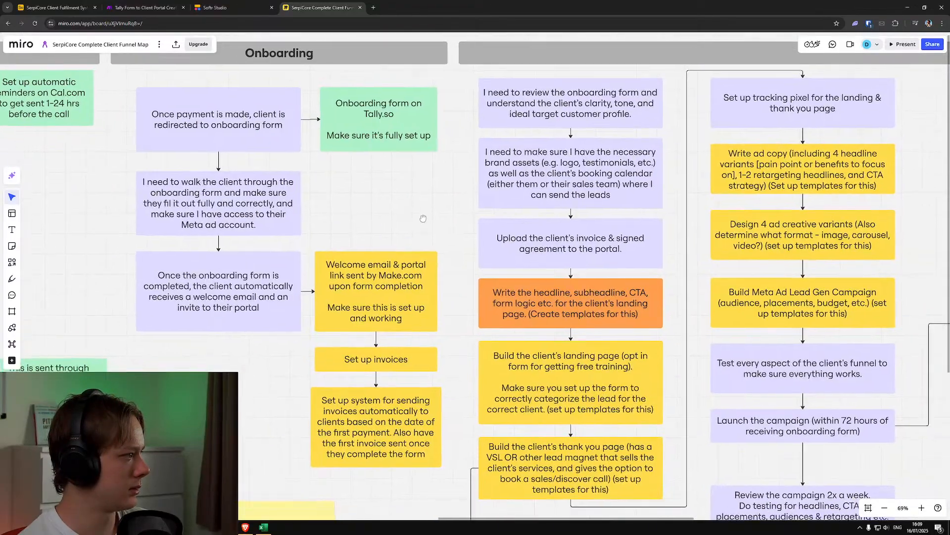
scroll(372, 210, "down", 8)
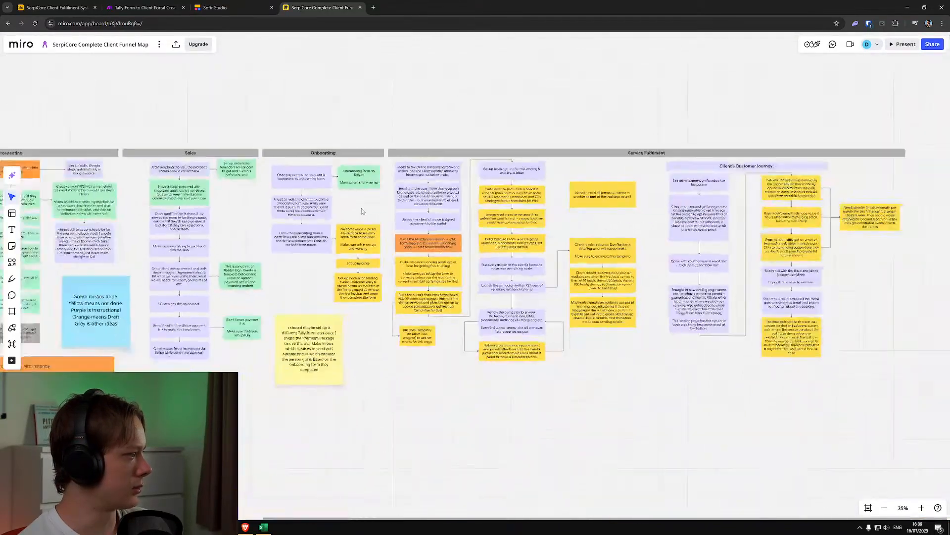
left_click_drag(155, 235, 102, 256)
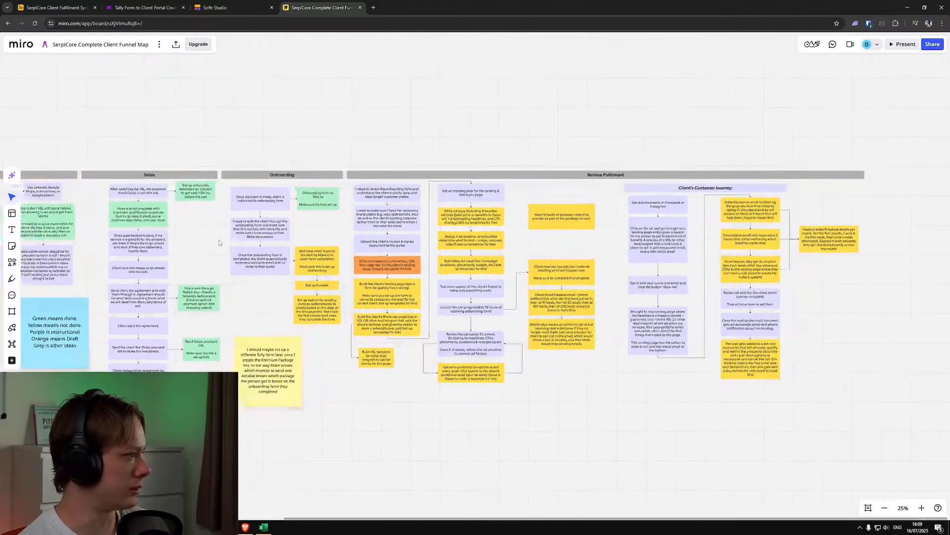
scroll(235, 233, "up", 1)
scroll(317, 228, "up", 5)
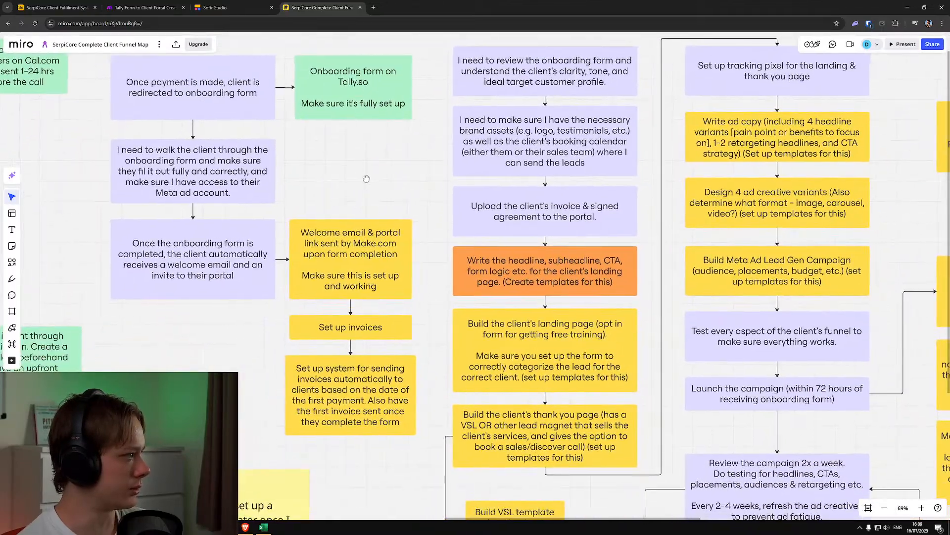
scroll(325, 200, "down", 1)
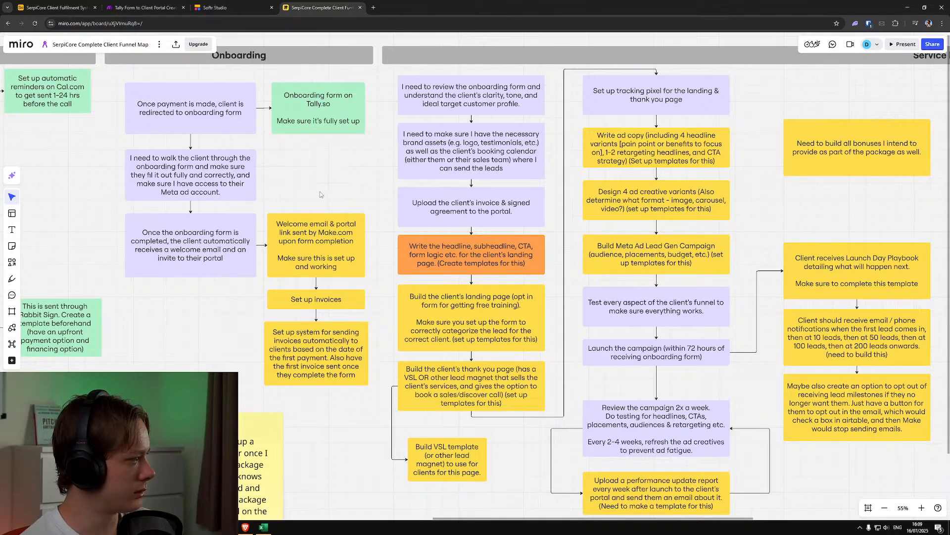
left_click(331, 304)
left_click(334, 355)
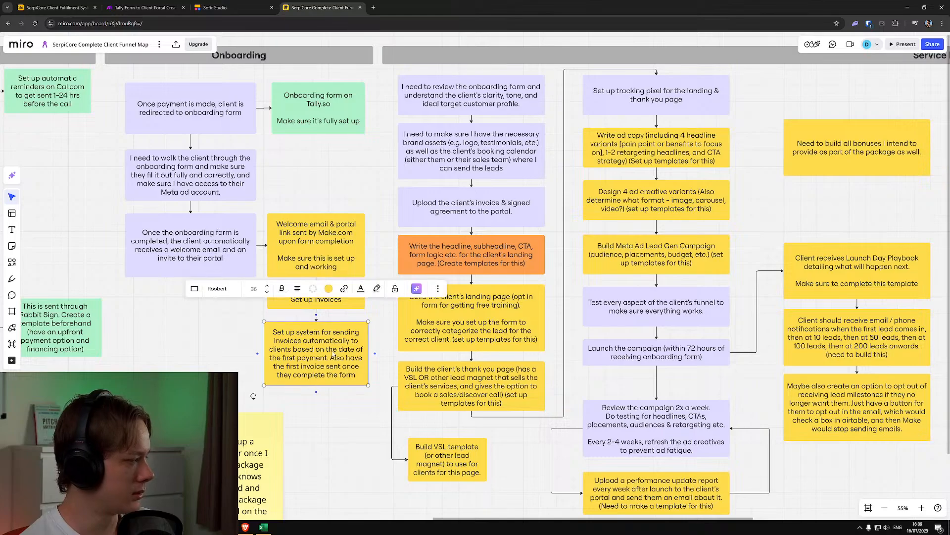
left_click(325, 223)
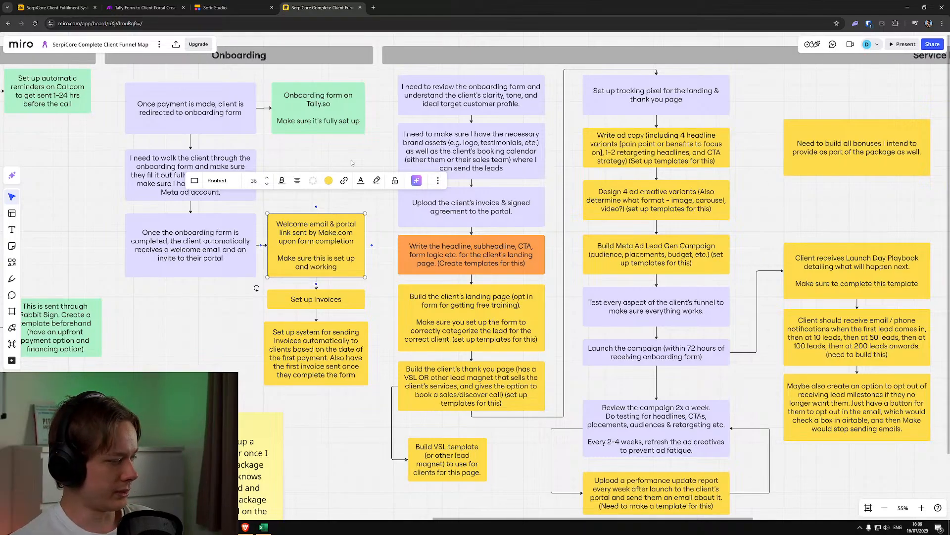
left_click(330, 157)
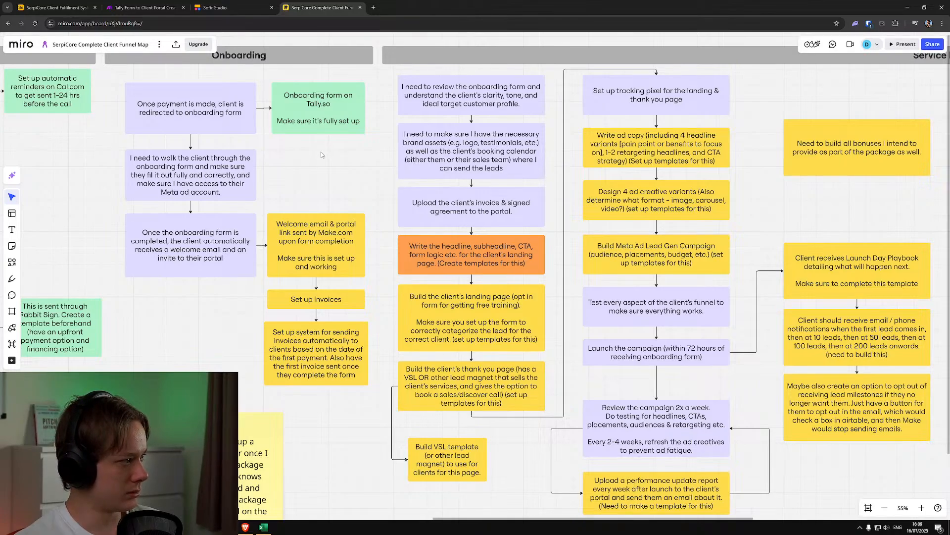
scroll(321, 155, "down", 1)
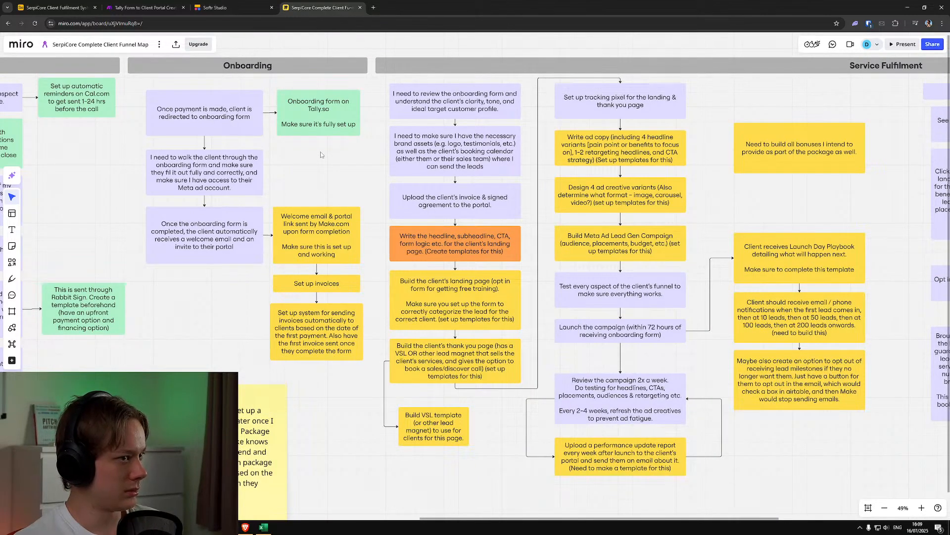
Compare the Softr portal dashboard with the onboarding and service fulfilment cards on the Miro funnel map
left_click(229, 6)
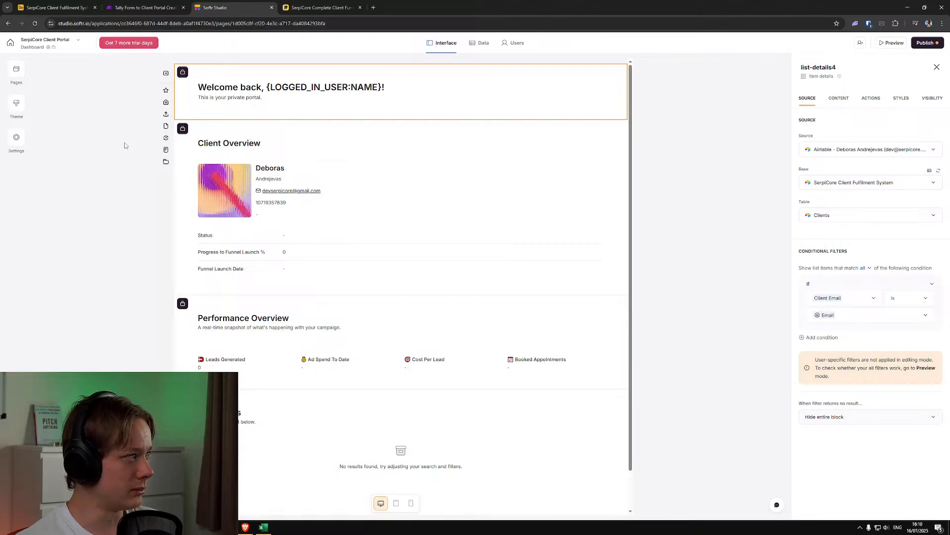
left_click(303, 7)
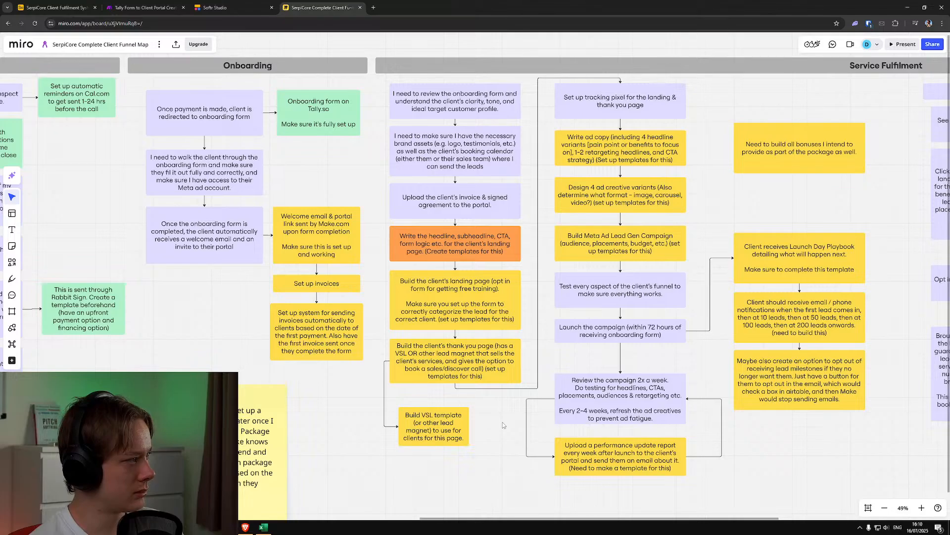
left_click_drag(503, 422, 409, 428)
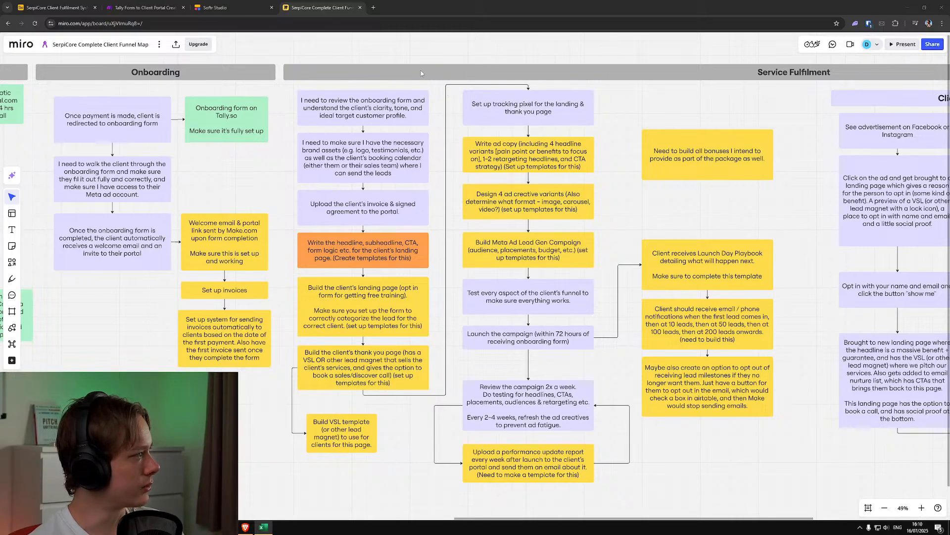
left_click_drag(231, 151, 258, 151)
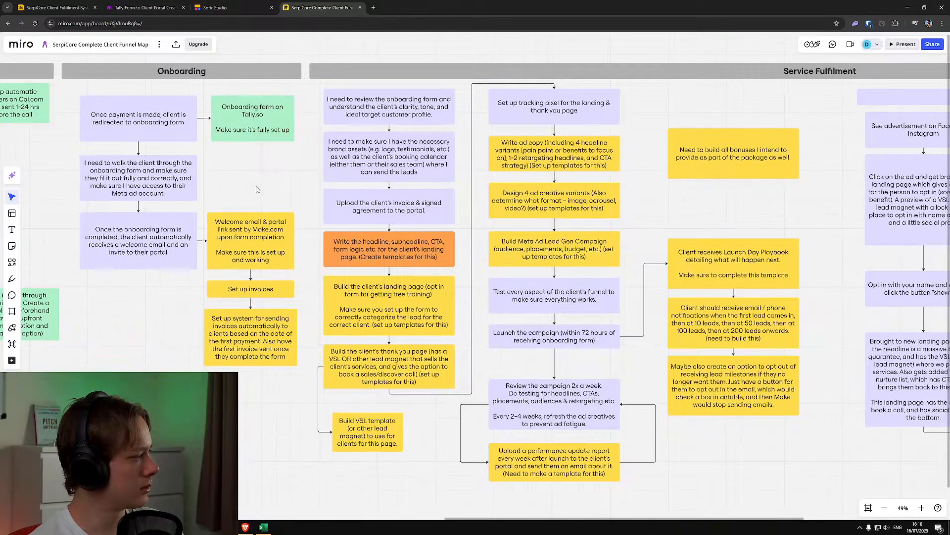
left_click(212, 7)
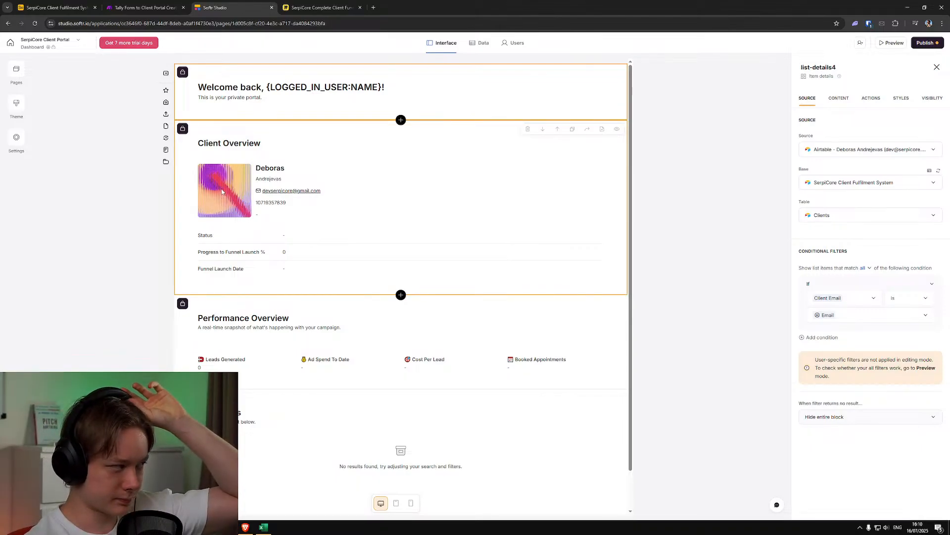
Switch to Make, save the Tally Form to Client Portal Creation scenario and return to the list of all scenarios
left_click(153, 8)
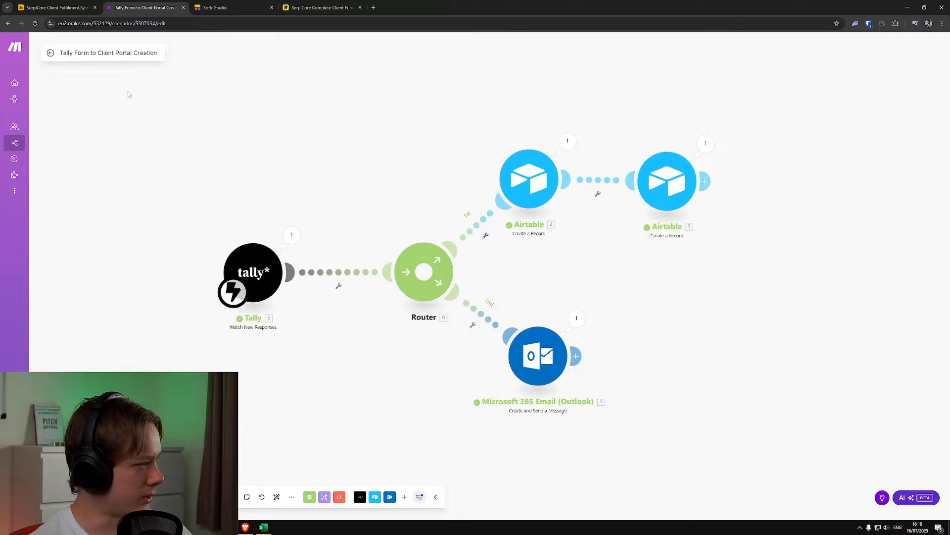
key("ctrl+s")
left_click(50, 53)
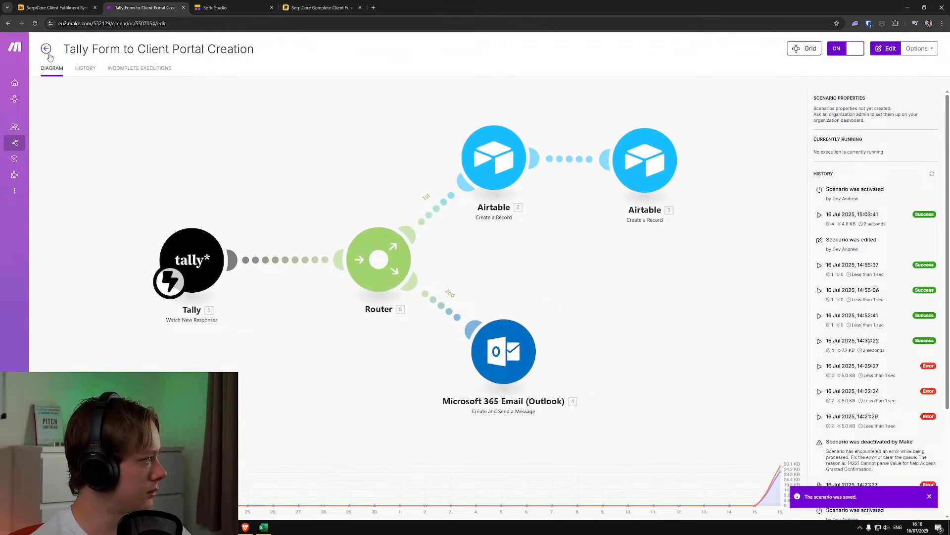
left_click(47, 52)
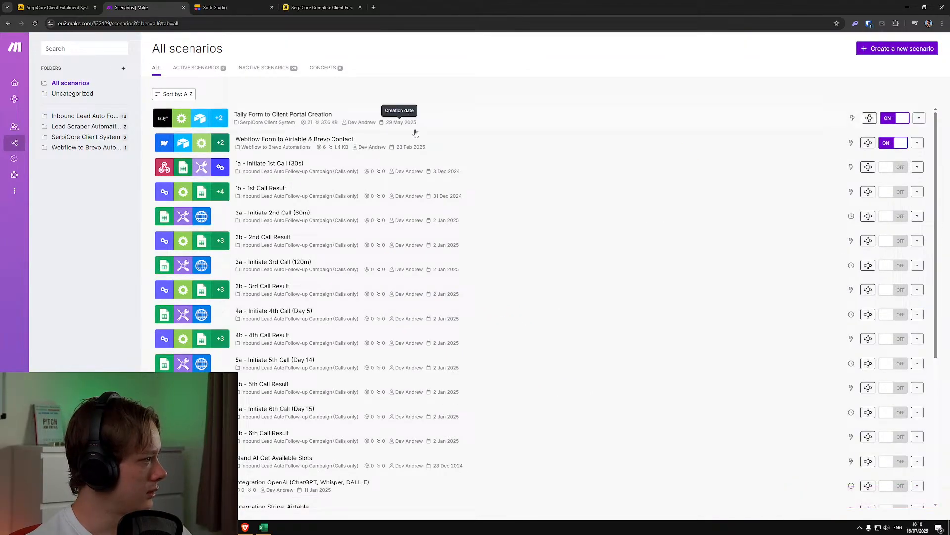
Close the Airtable, Make and Softr pages, keeping only the Miro client funnel map open in the browser
left_click(47, 4)
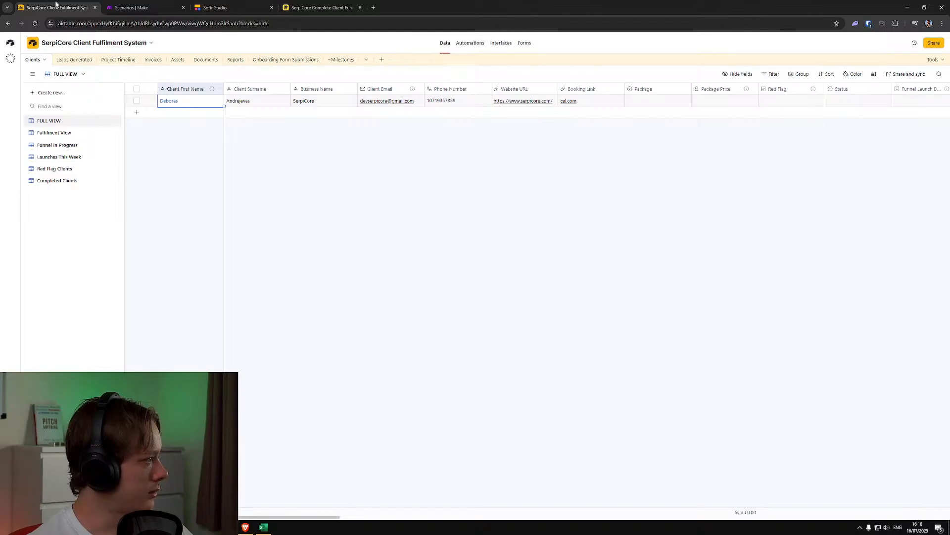
left_click(109, 6)
left_click(214, 7)
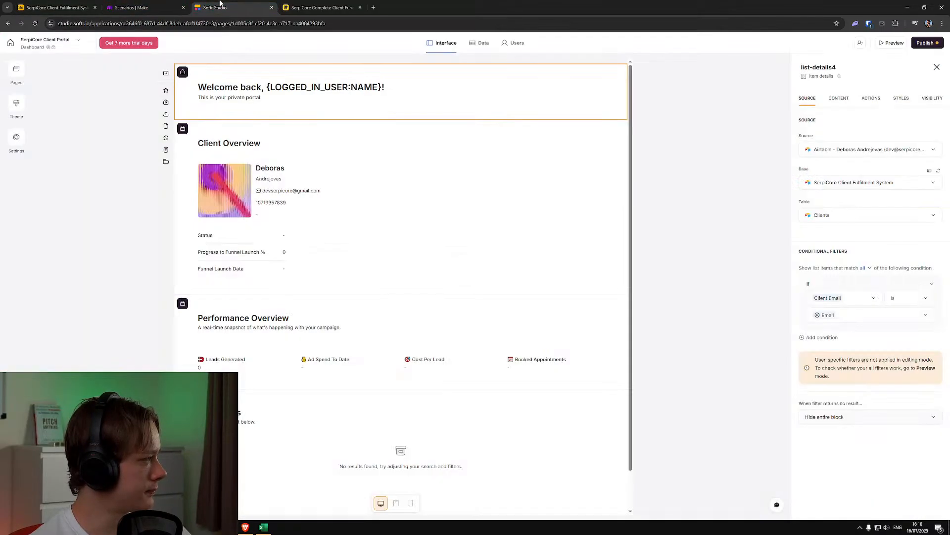
left_click(156, 3)
left_click(89, 7)
left_click(94, 7)
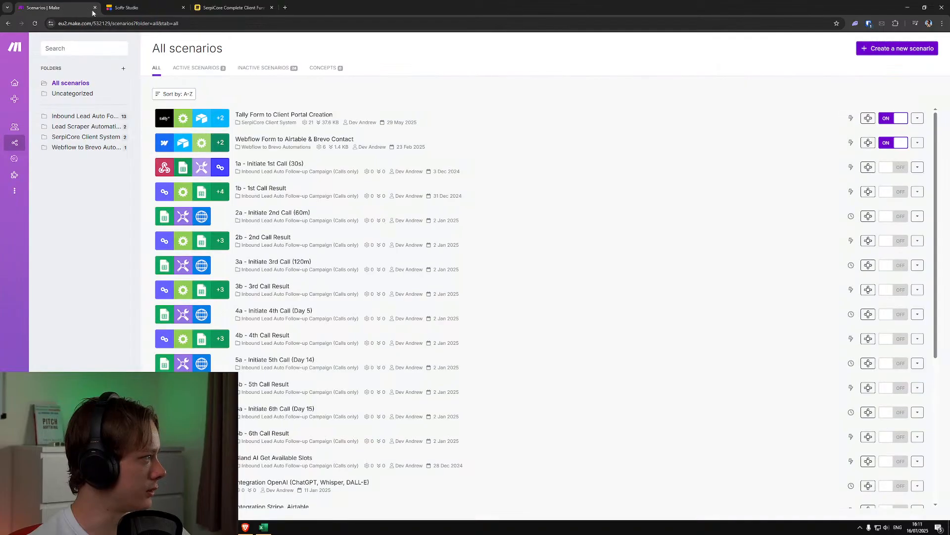
left_click(94, 7)
left_click(95, 7)
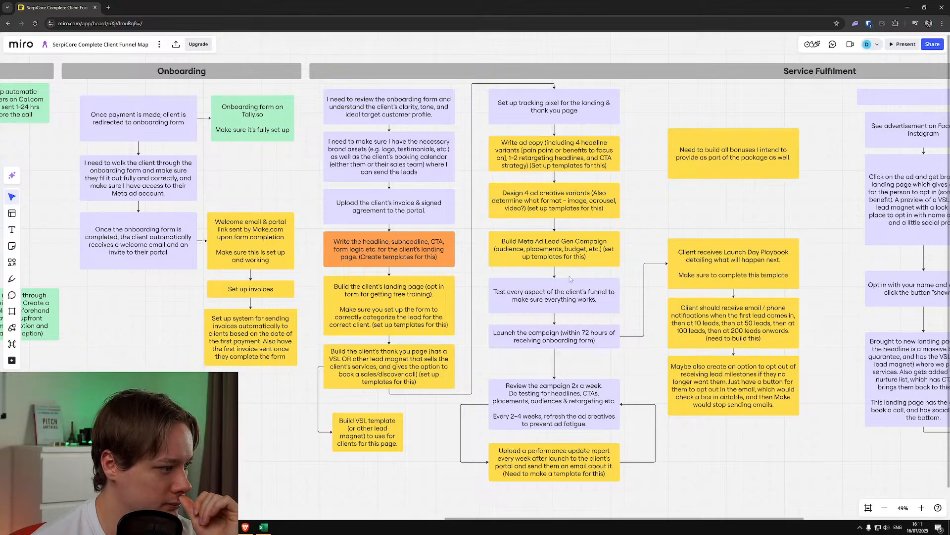
Switch to the Excel planner and examine the high-priority Core Offer tasks in the General Workplan
key("alt+Tab")
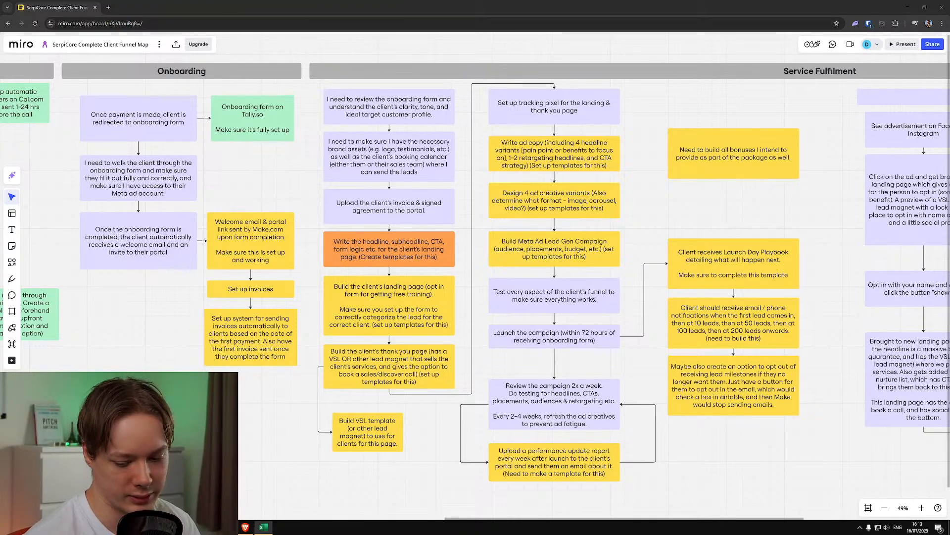
left_click_drag(949, 42, 554, 2)
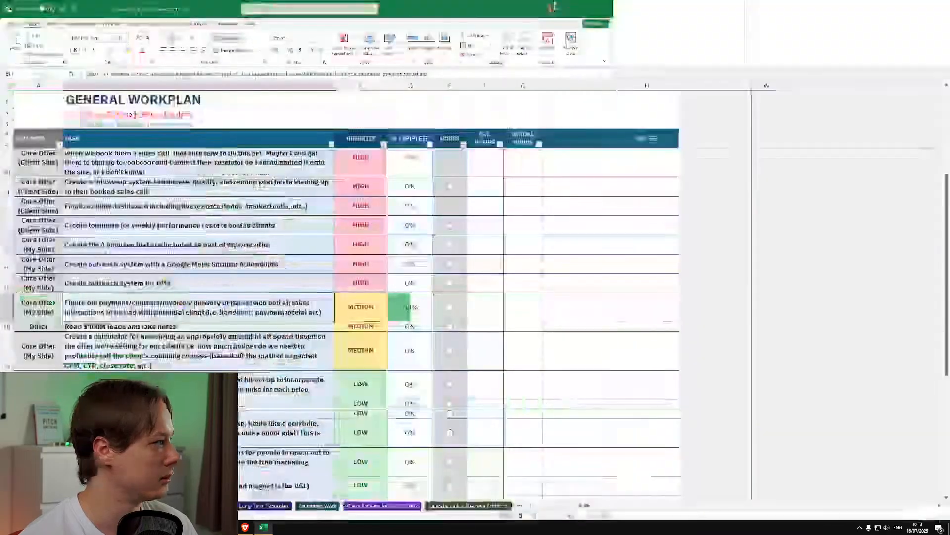
scroll(322, 331, "up", 3)
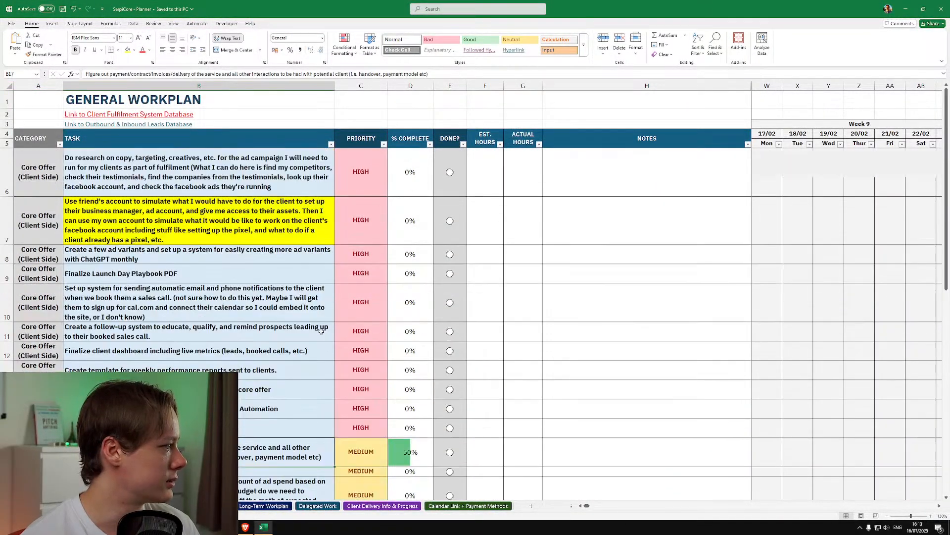
left_click(255, 274)
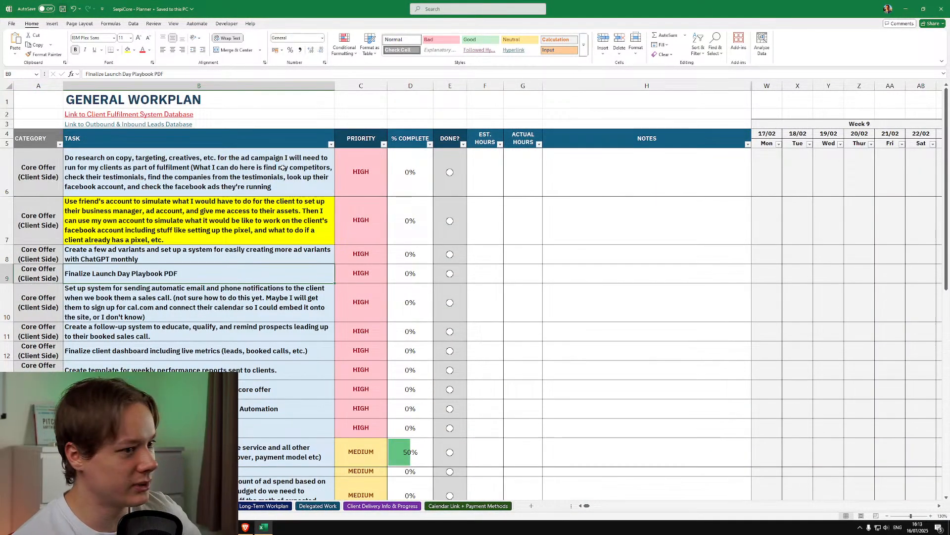
left_click(253, 218)
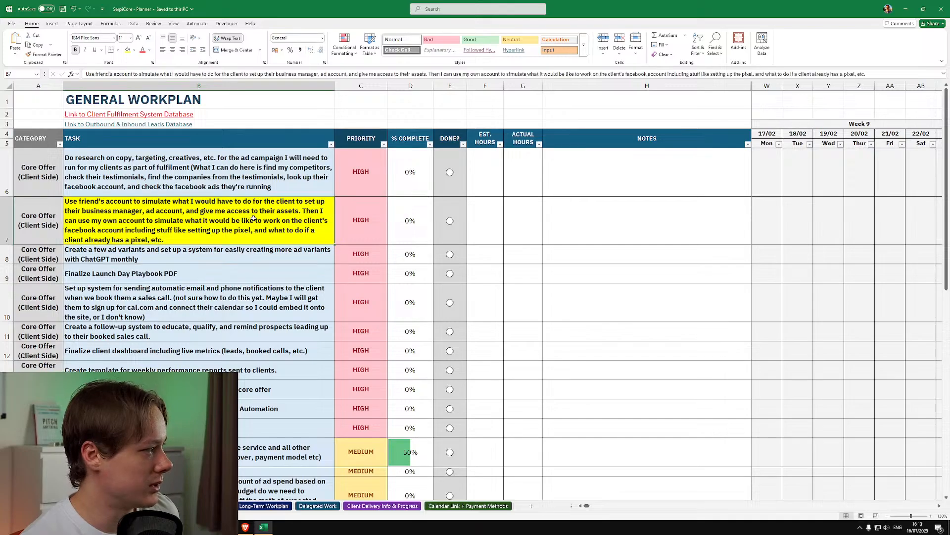
left_click(502, 197)
left_click(548, 173)
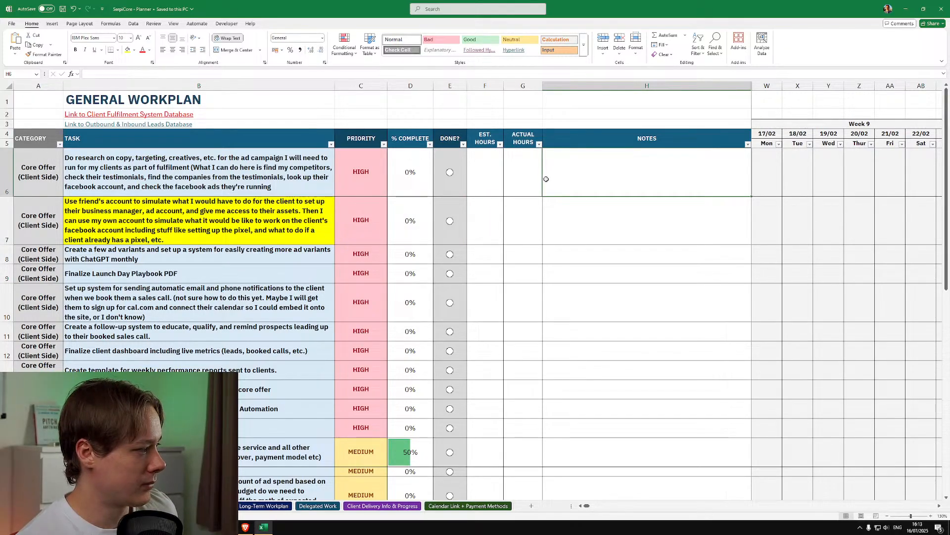
scroll(545, 237, "down", 3)
scroll(542, 297, "up", 2)
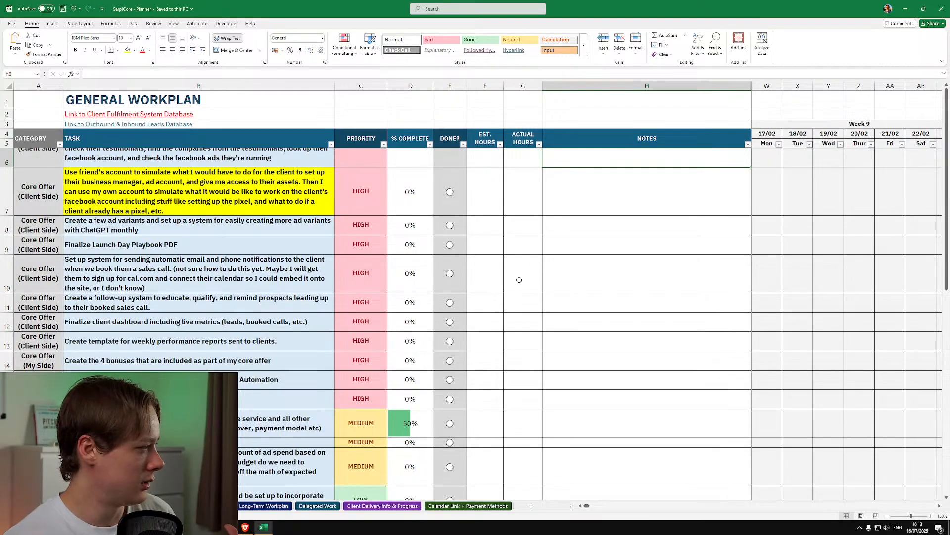
scroll(376, 311, "down", 1)
scroll(277, 292, "up", 2)
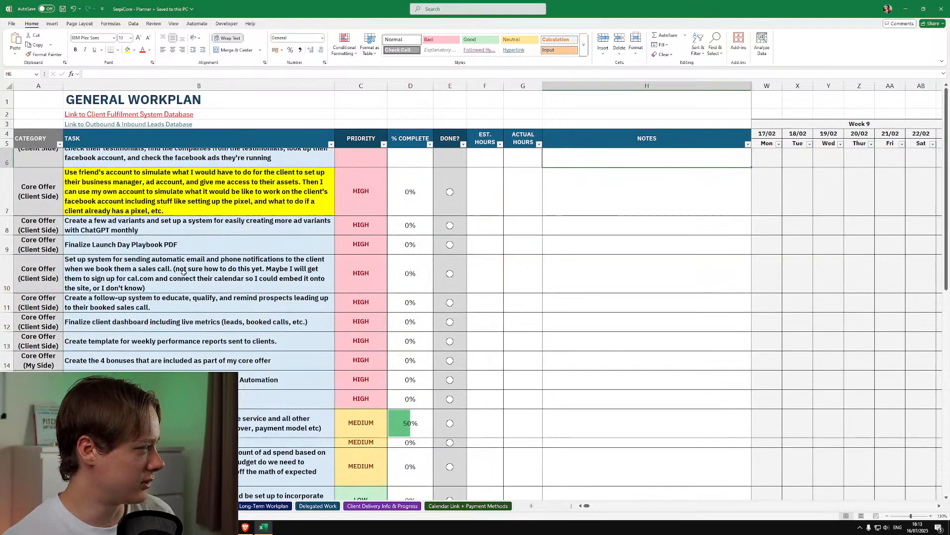
left_click(156, 169)
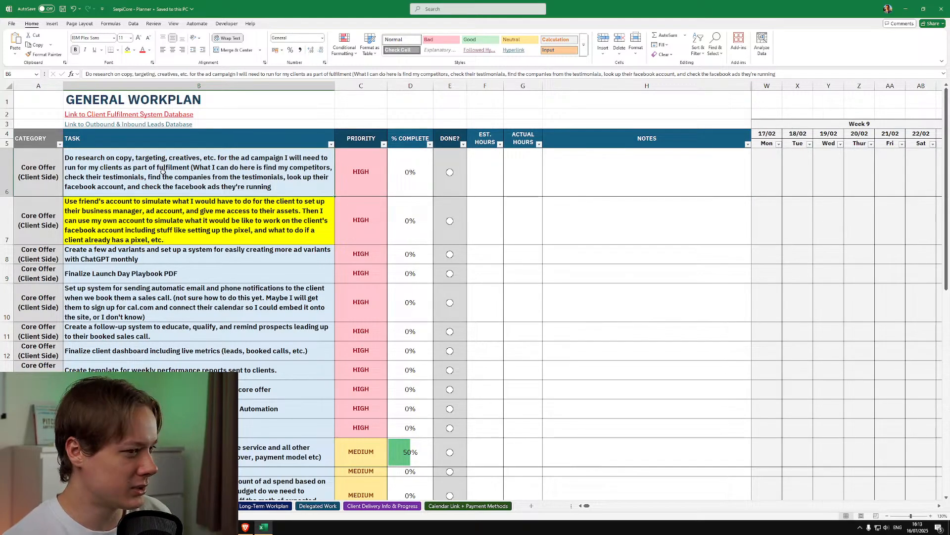
left_click(159, 237)
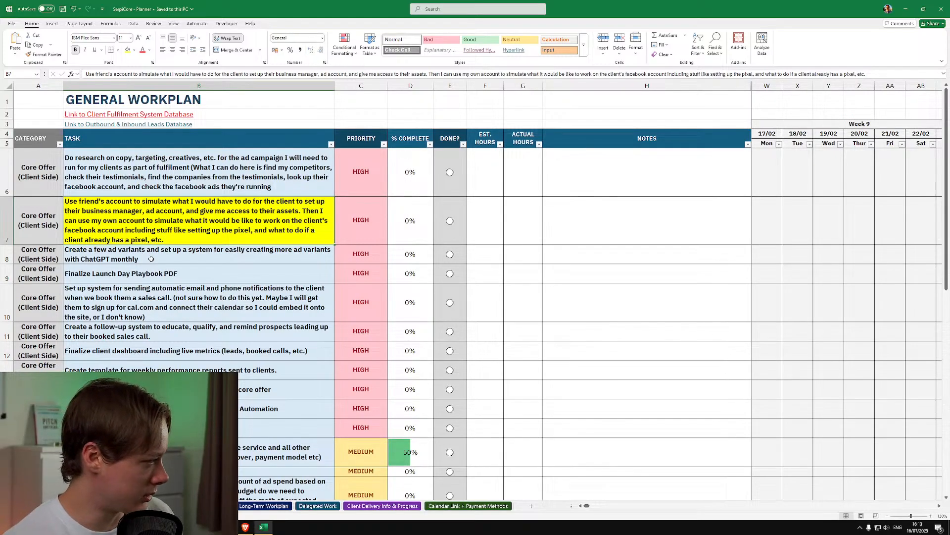
Review the General Workplan from the four core offer bonuses task down to the low-priority email nurture task
left_click(171, 389)
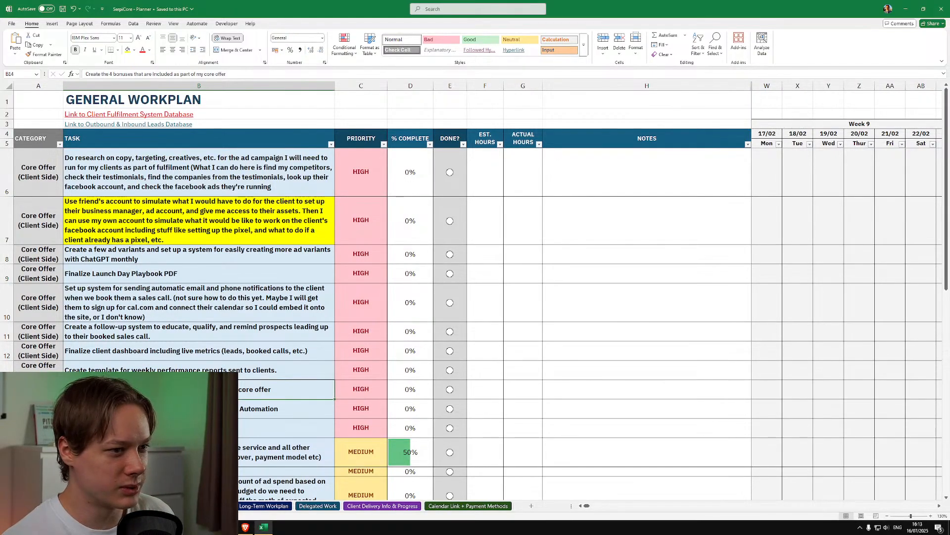
scroll(189, 286, "down", 2)
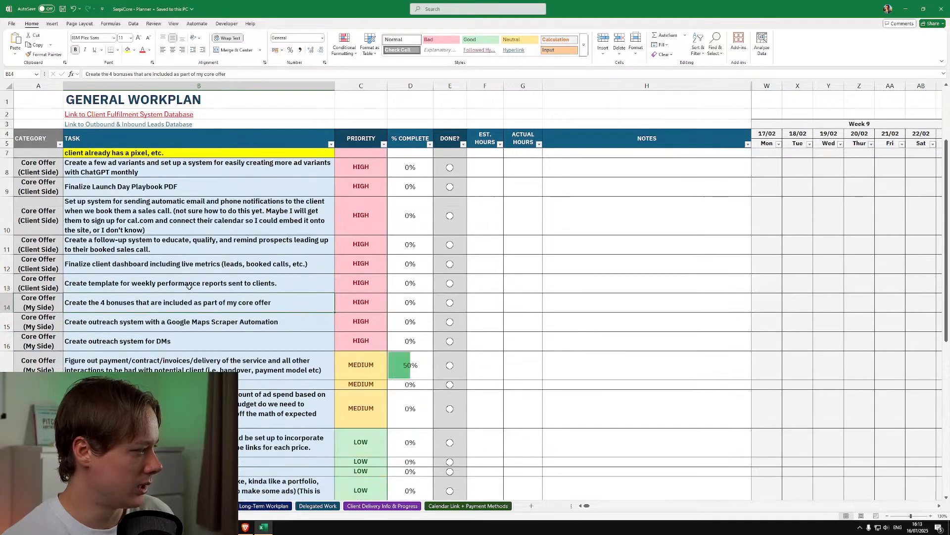
scroll(189, 286, "down", 3)
scroll(185, 311, "up", 1)
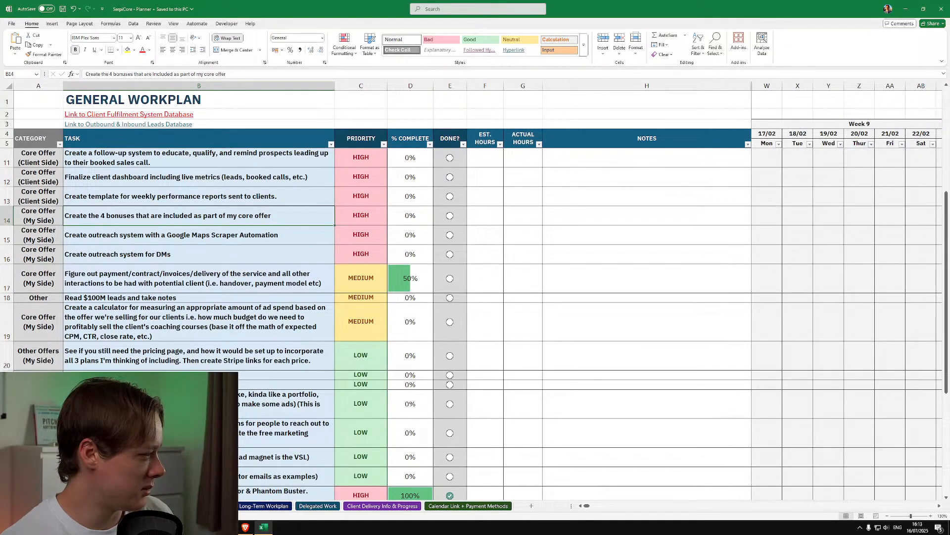
left_click(193, 476)
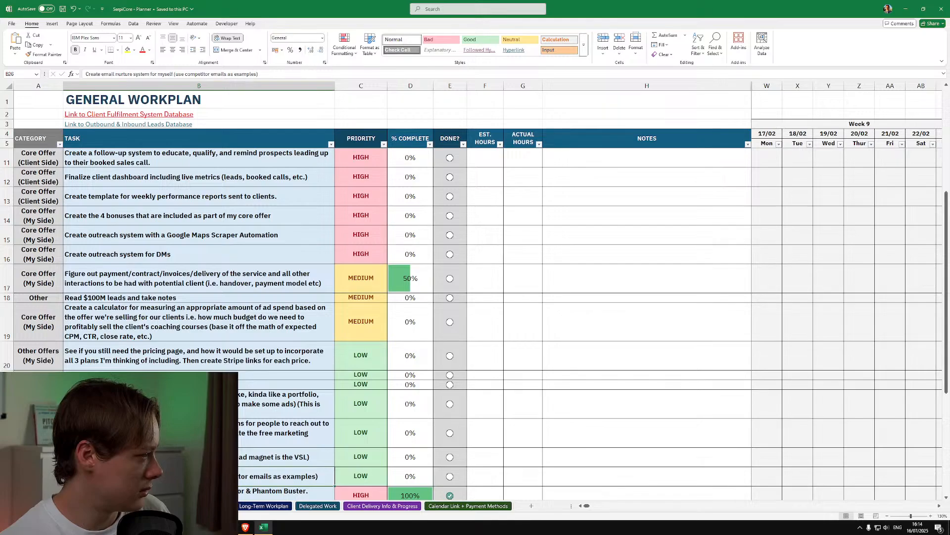
scroll(514, 258, "up", 2)
left_click(514, 258)
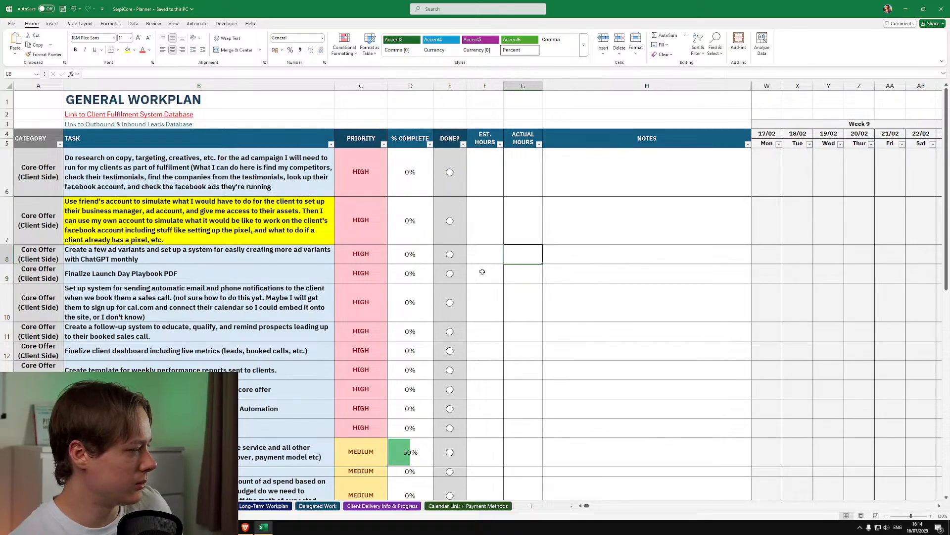
Examine the high-priority Core Offer tasks, from ad variants and the Launch Day Playbook through weekly reports to the four bonuses
left_click(183, 366)
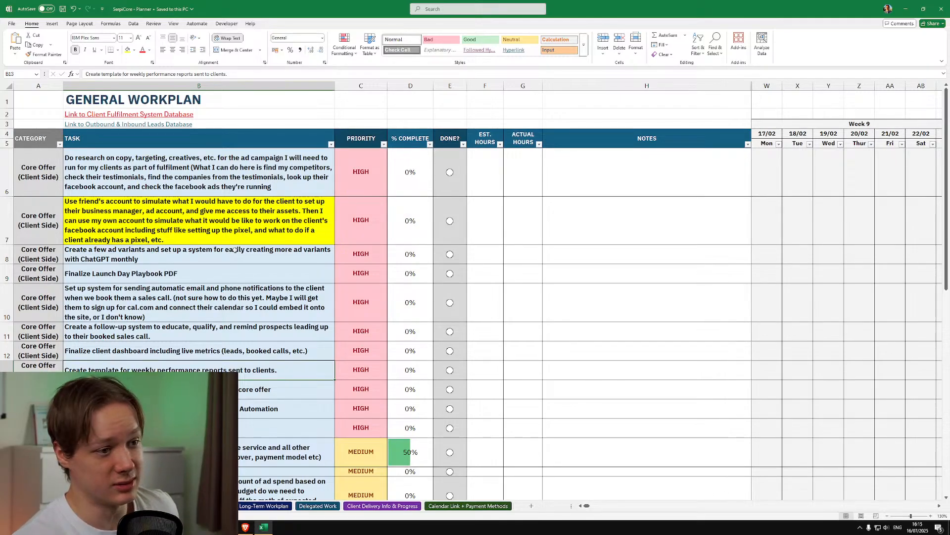
left_click(211, 258)
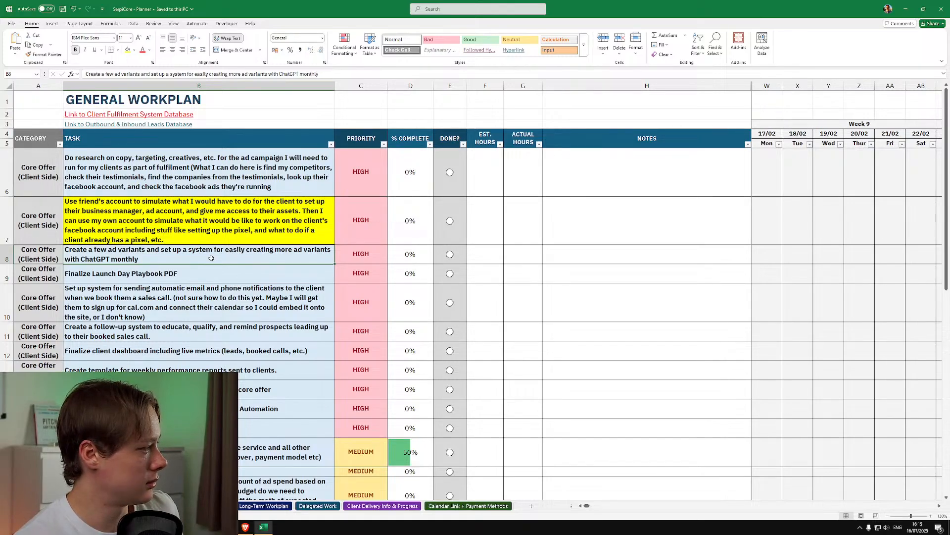
left_click(200, 272)
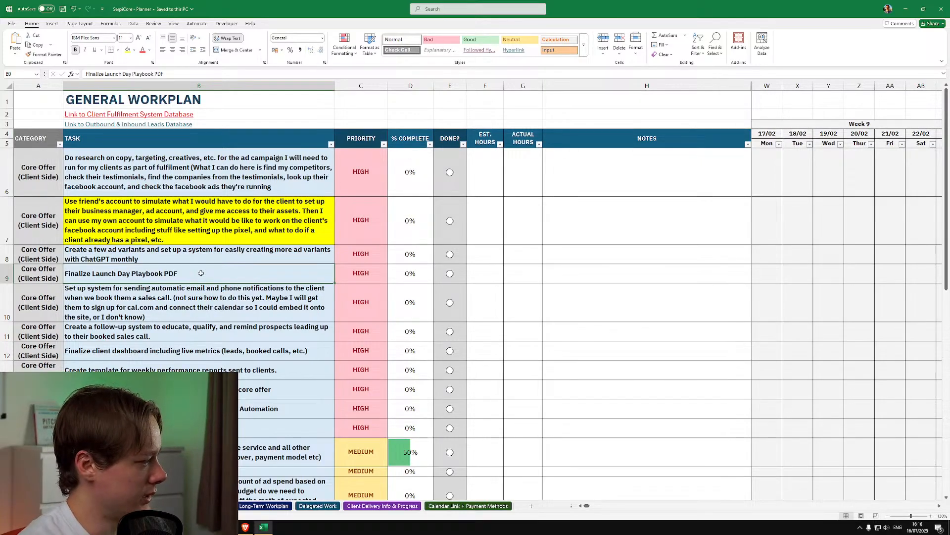
key("Down")
key("Down")
key("Down")
key("Down")
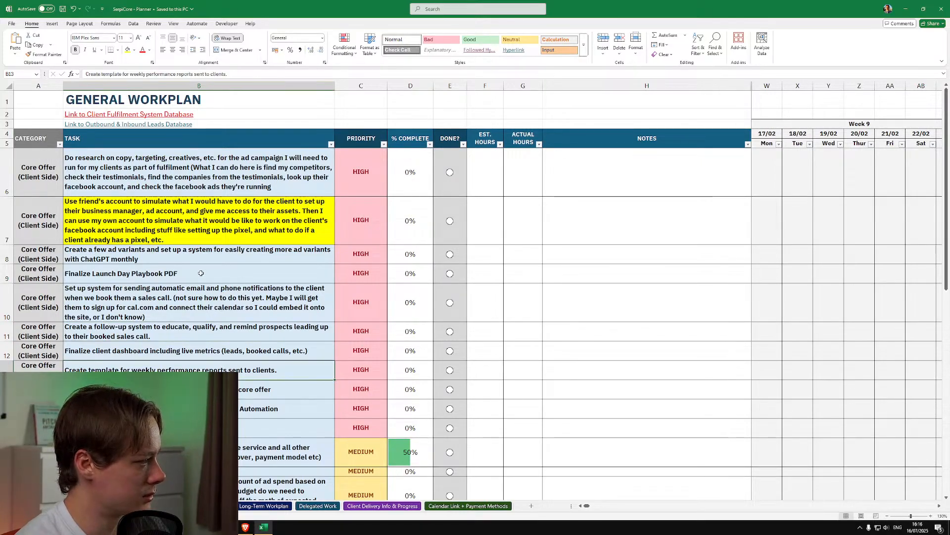
key("Down")
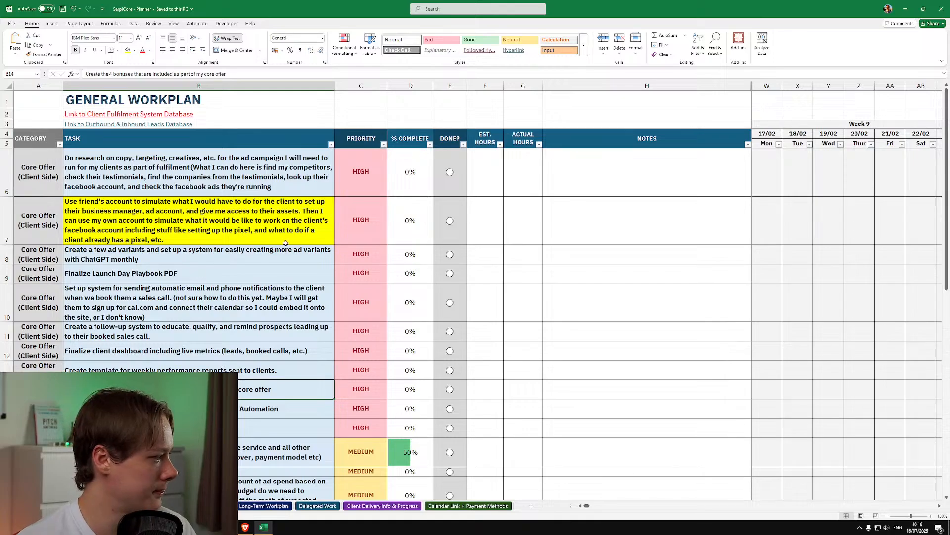
Add "JUST INVOICES LEFT" on a new line to the payment/contract/invoices/delivery task
scroll(243, 284, "down", 2)
scroll(242, 285, "down", 1)
double_click(327, 311)
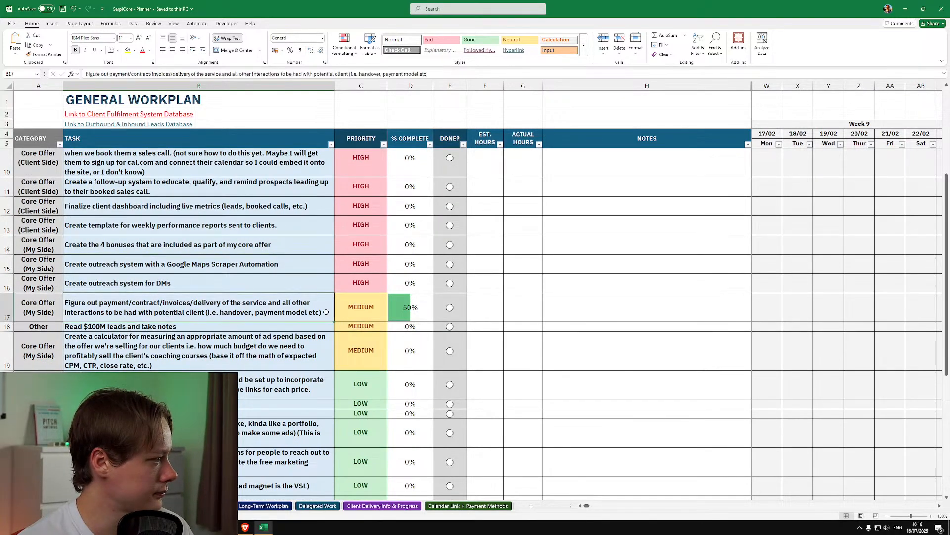
key("alt+Return")
type("J")
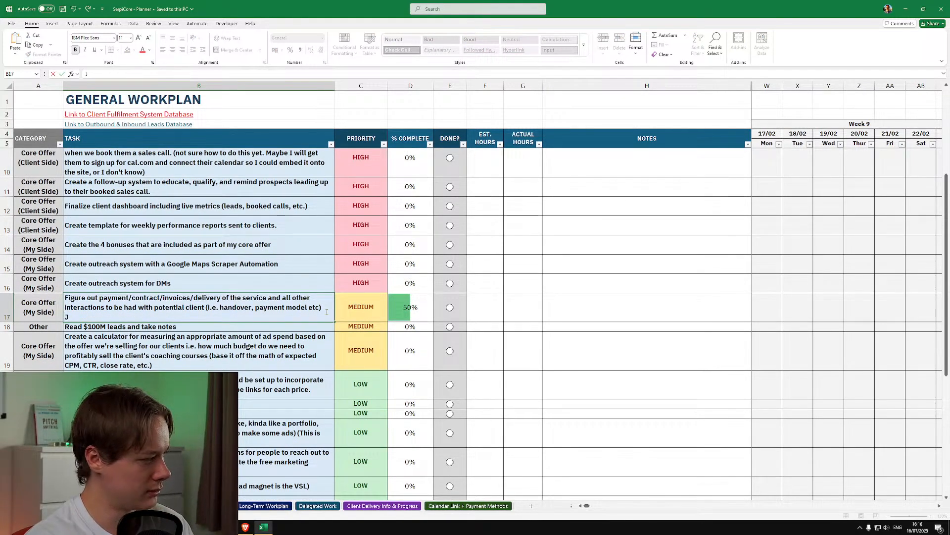
type("UST INVOICES LEFT")
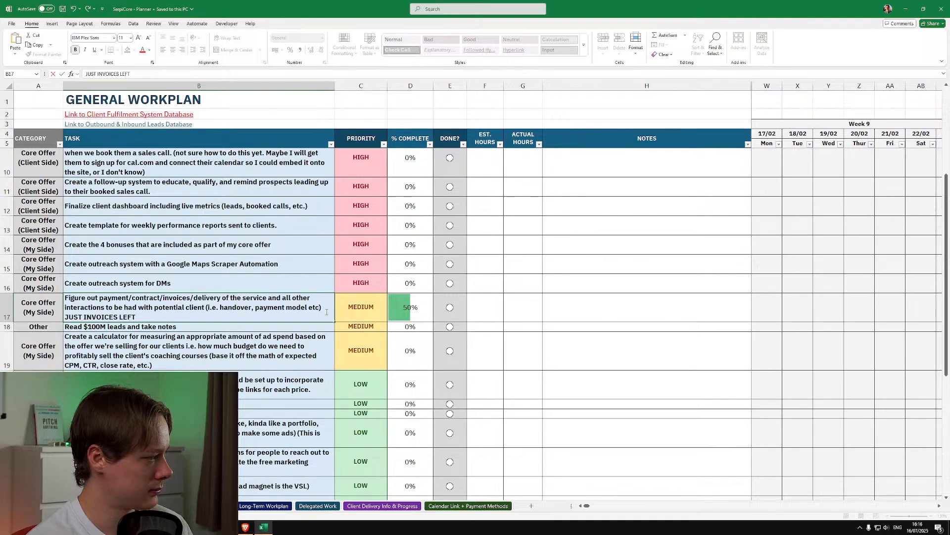
key("Return")
Set the payment/contract/invoices/delivery task to 80% complete and save the workbook
left_click(404, 324)
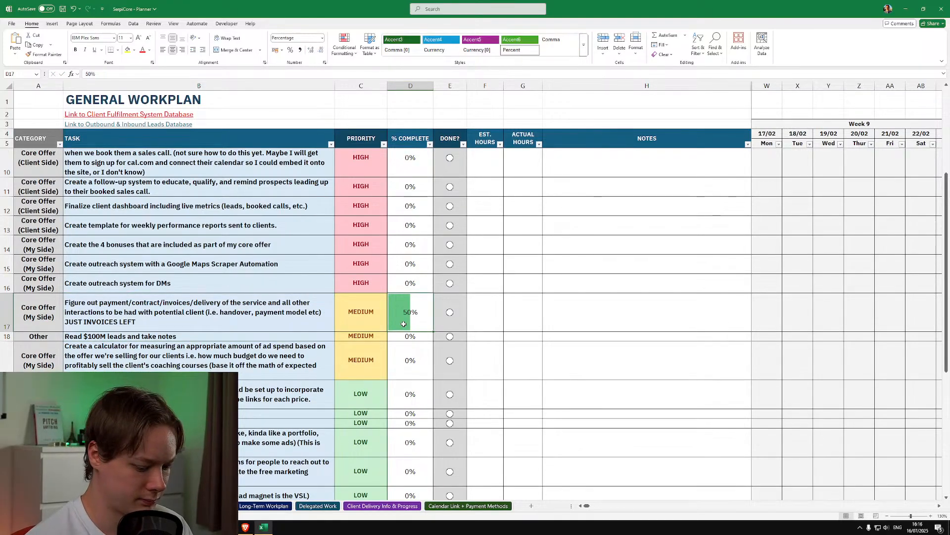
type("80")
key("Tab")
key("ctrl+s")
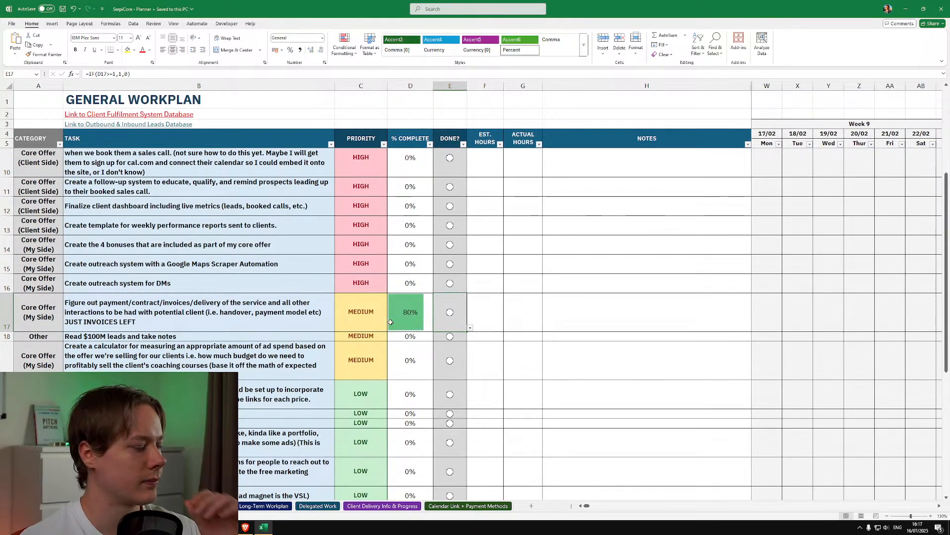
Replace "coaching courses" with "service" in the ad spend calculator task description
left_click(205, 341)
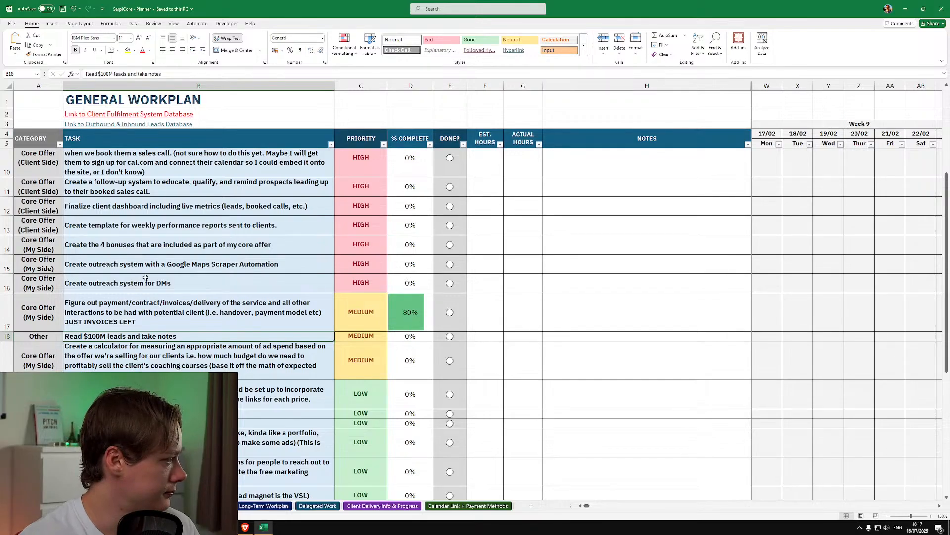
double_click(198, 354)
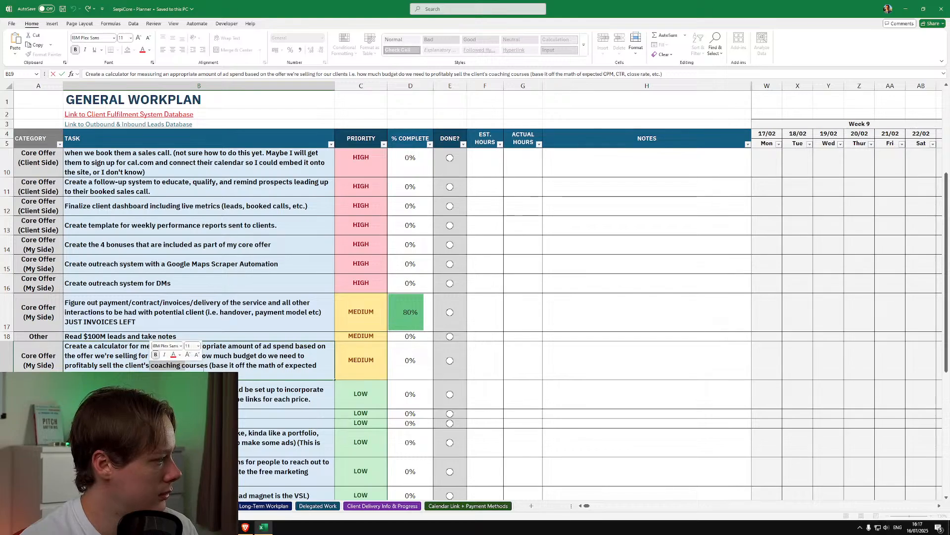
left_click_drag(209, 365, 152, 366)
type("service")
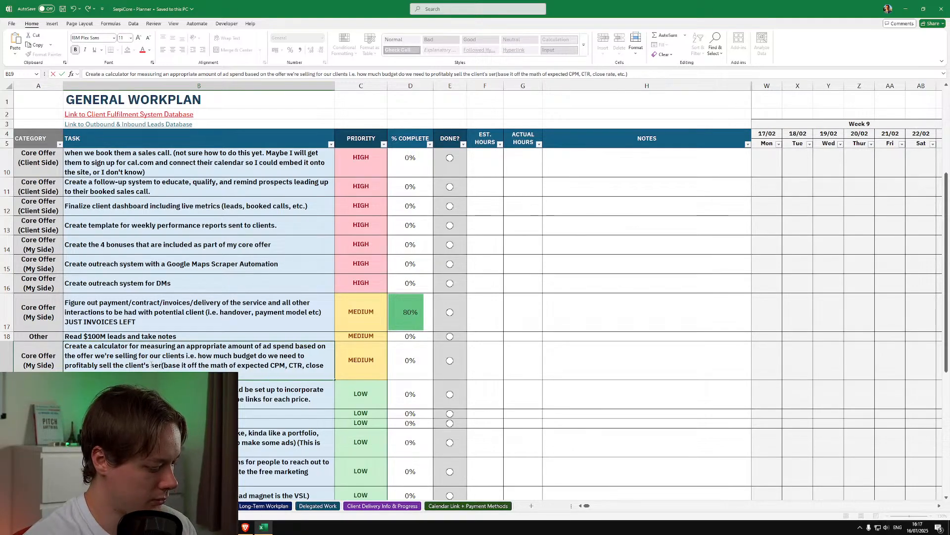
key("Return")
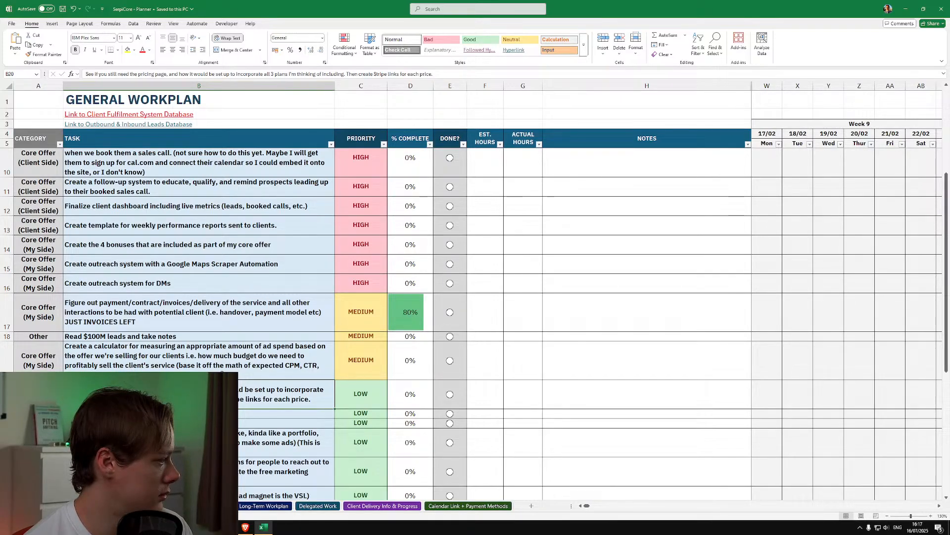
Return to the high-priority tasks and select the one for creating the 4 bonuses of the core offer
scroll(475, 297, "up", 3)
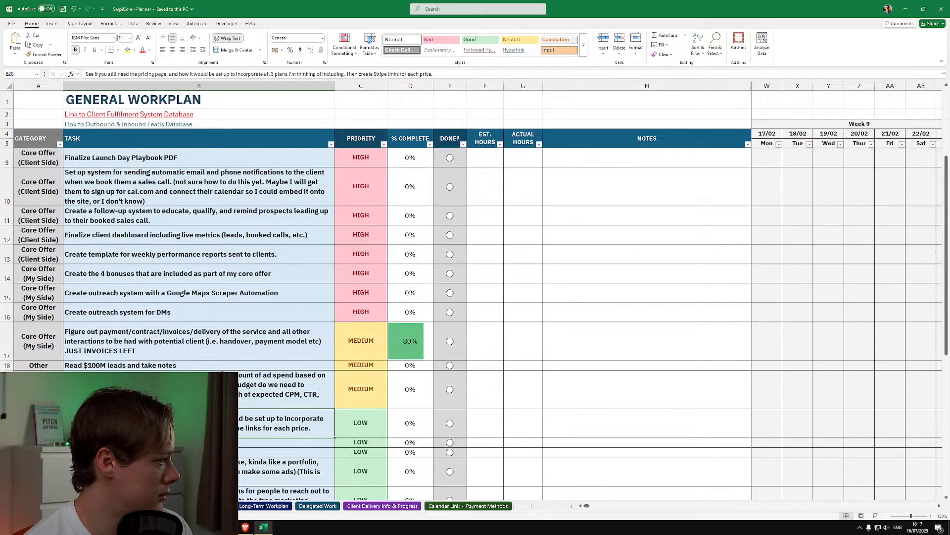
left_click(199, 389)
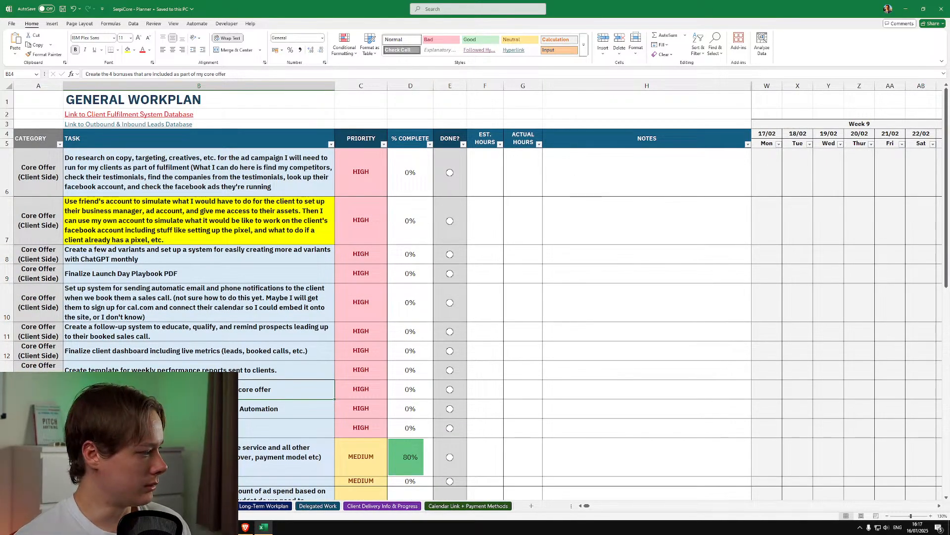
left_click(210, 527)
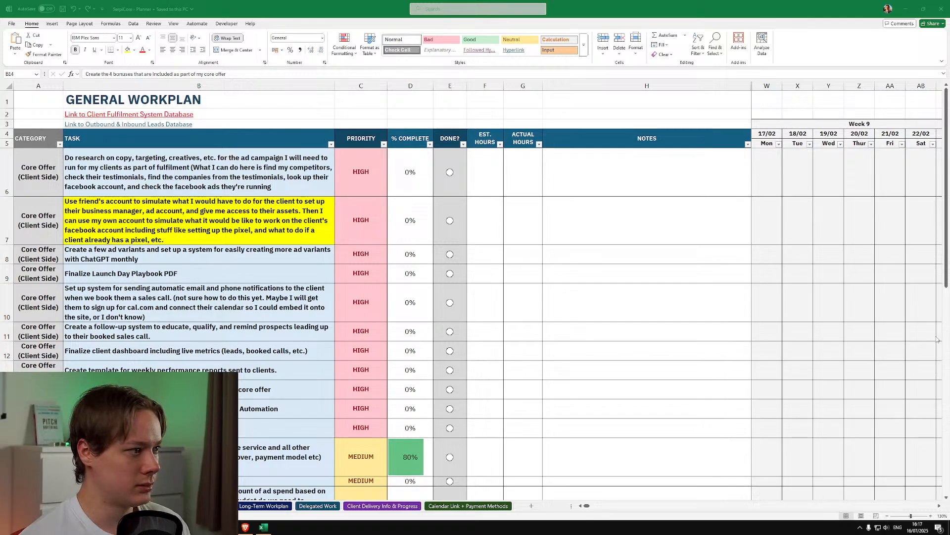
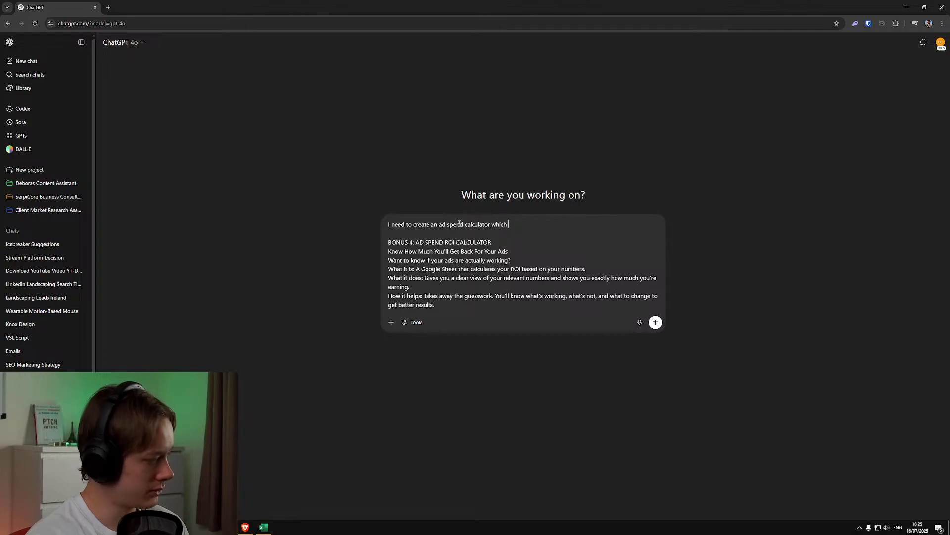
Continue the prompt's first sentence with "shows my clients (who are landscaping business owners) how much they can expect to get back for their ads"
type("show")
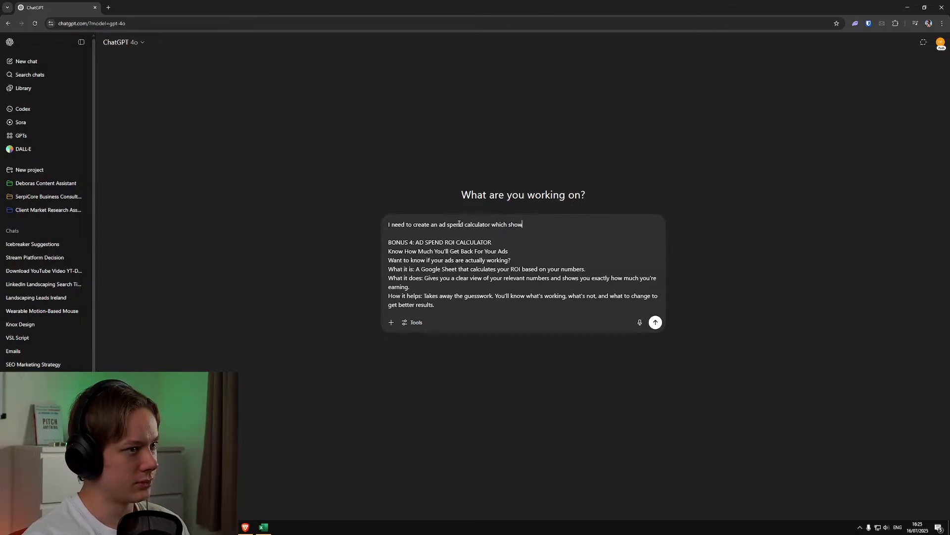
type("s my clients ")
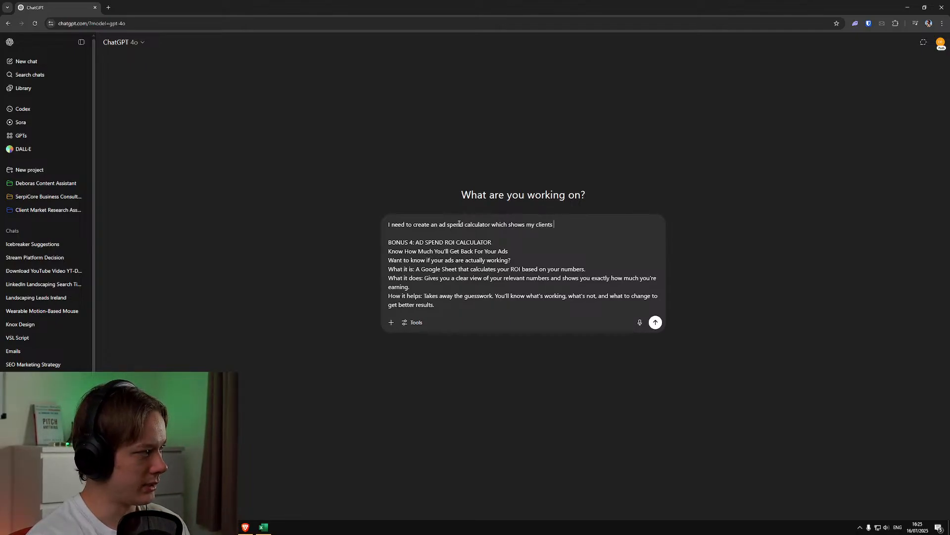
type("(who are lands")
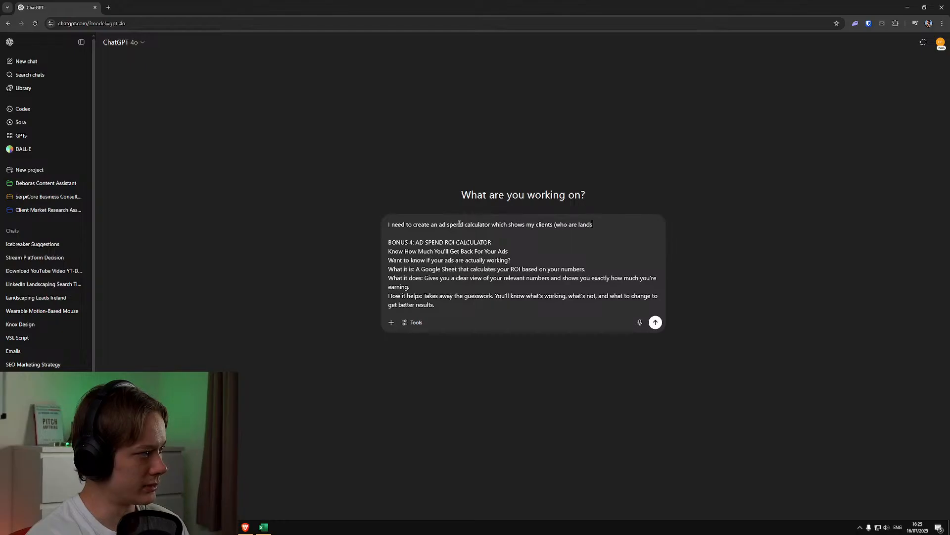
type("caping business ow")
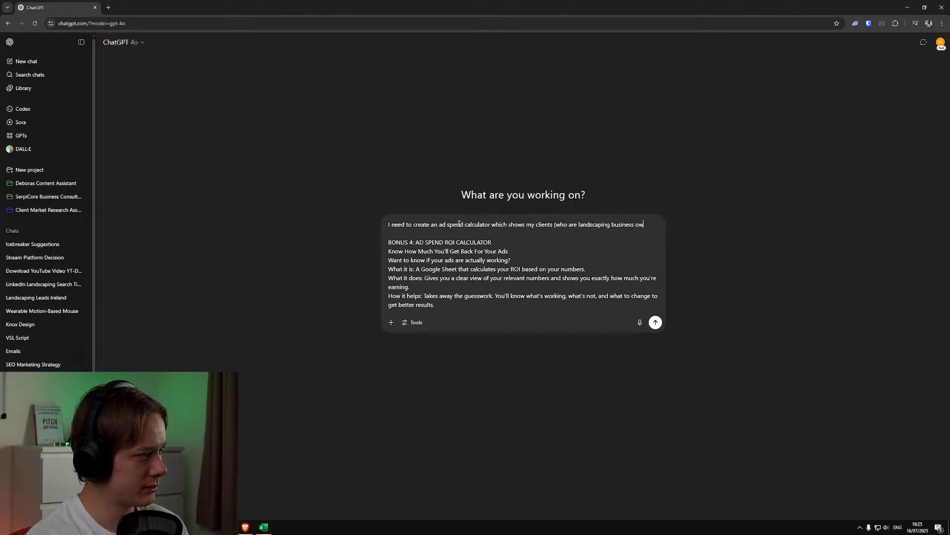
type("ners) how m")
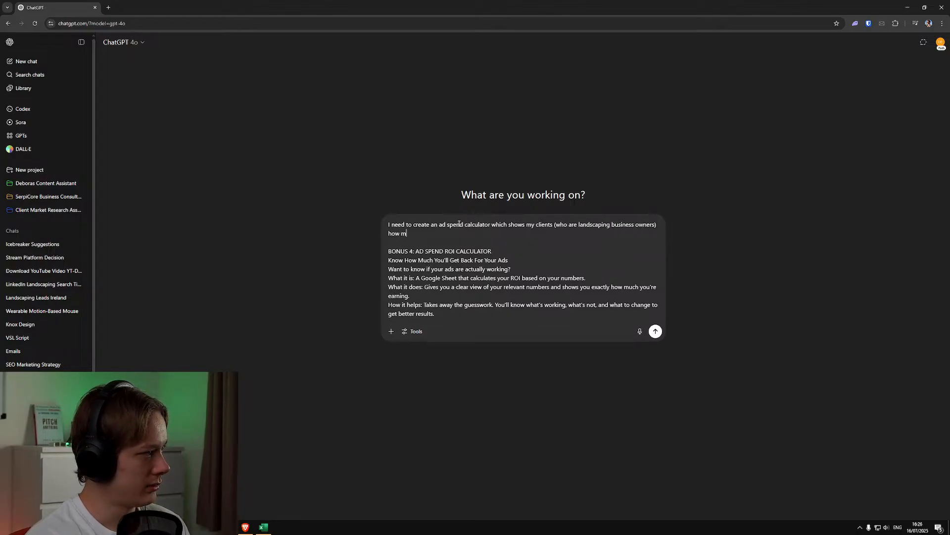
type("uch they can e")
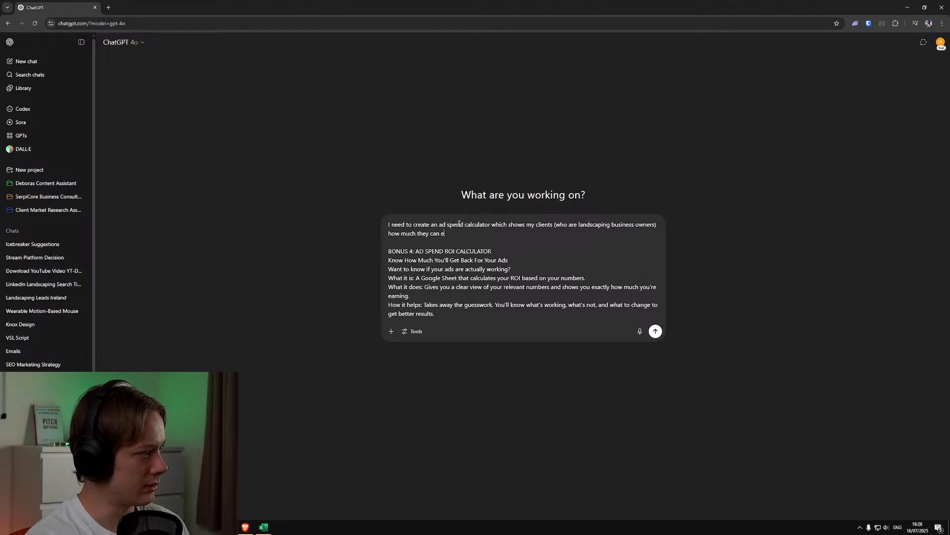
type("xpect to ")
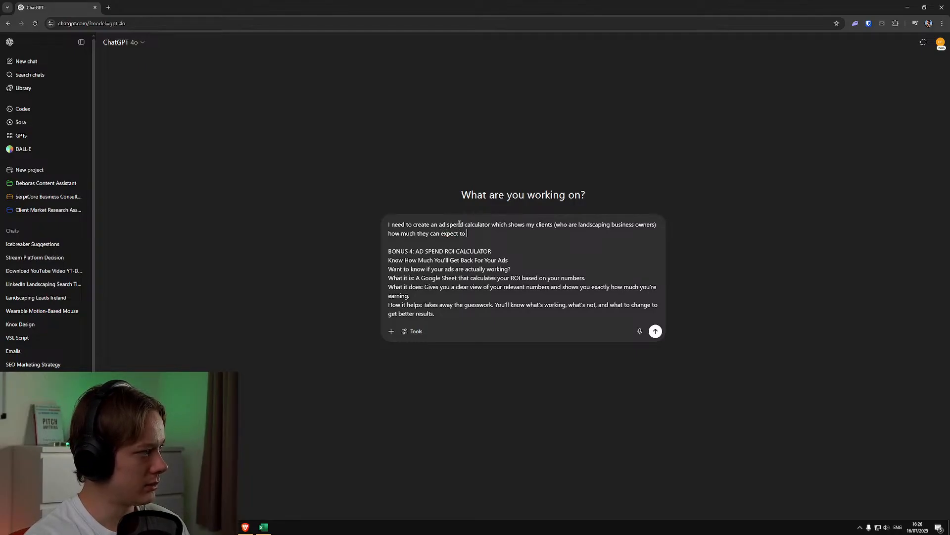
type("get back for the")
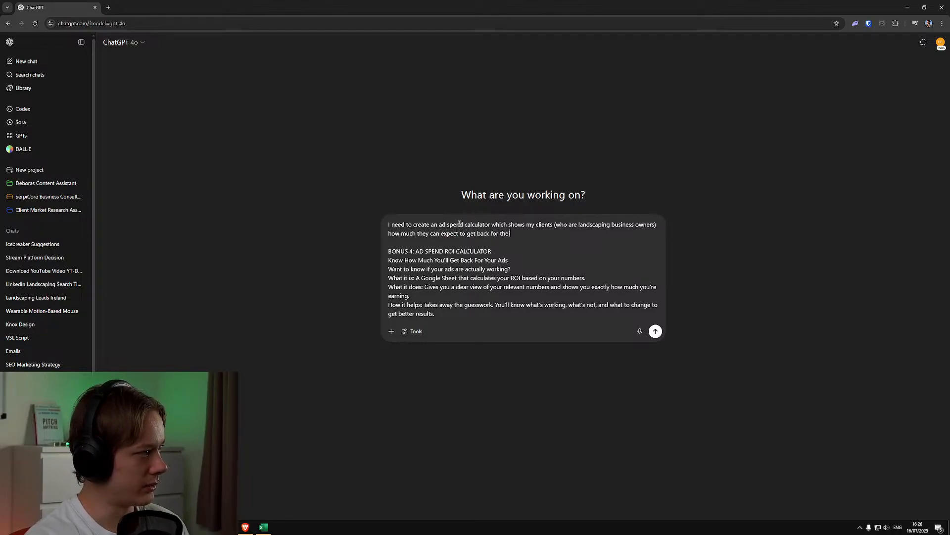
type("ir ads, based on how much they ")
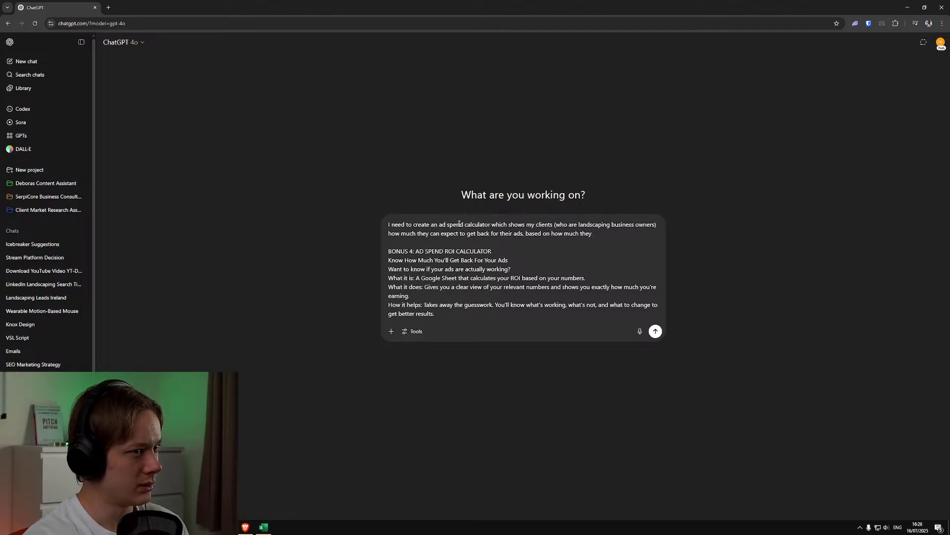
type("are goin")
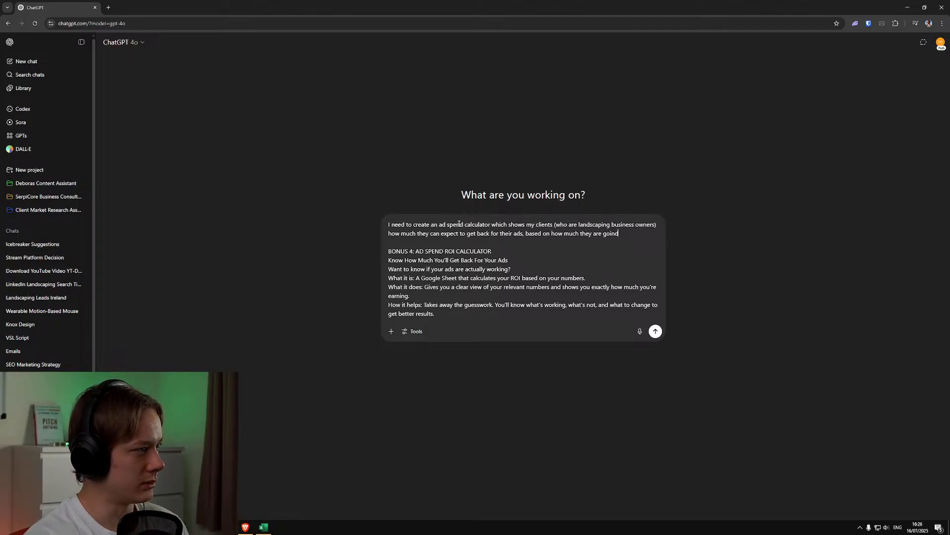
type("g to spend ")
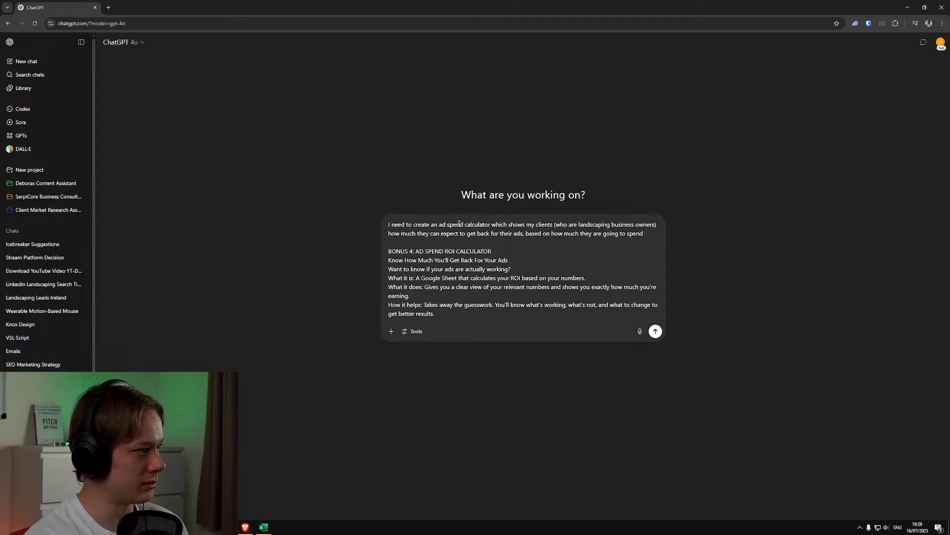
type("on ads")
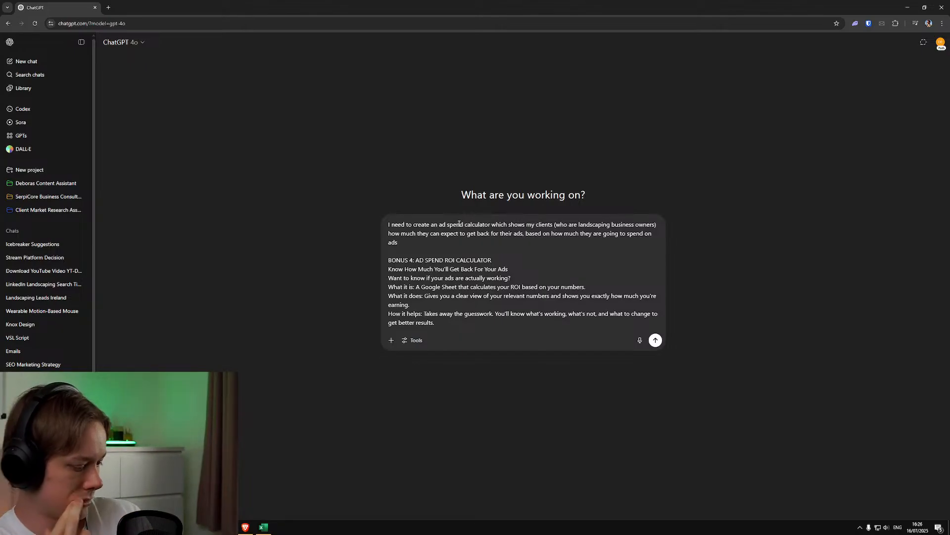
Finish the prompt's first sentence with ", based on how much they are going to spend on ads."
type(". ")
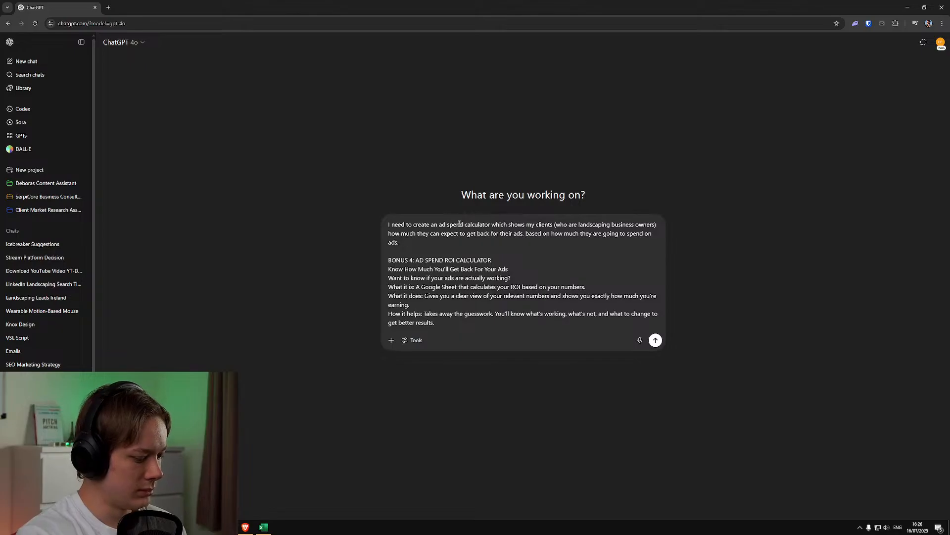
type("We need to sp")
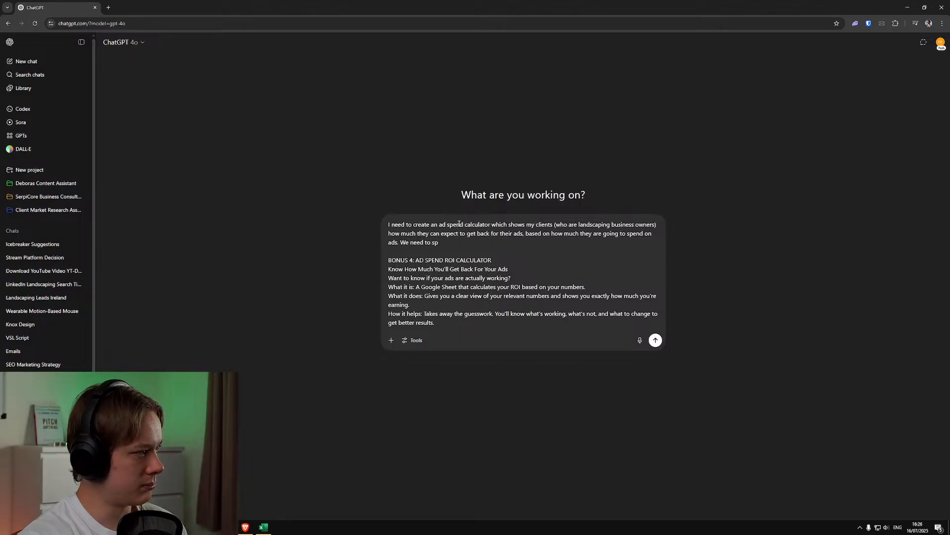
key("BackSpace")
key("BackSpace")
type("also ad")
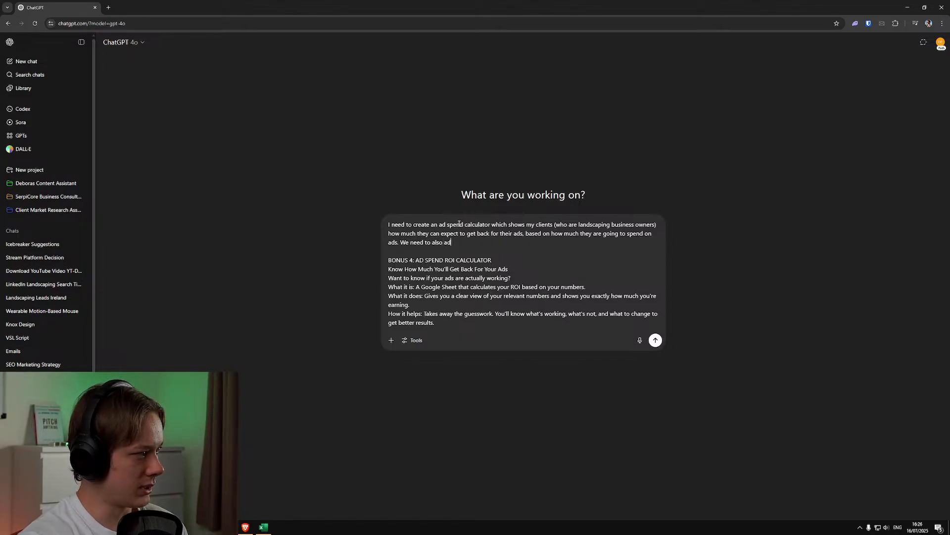
type("d the ability to put in")
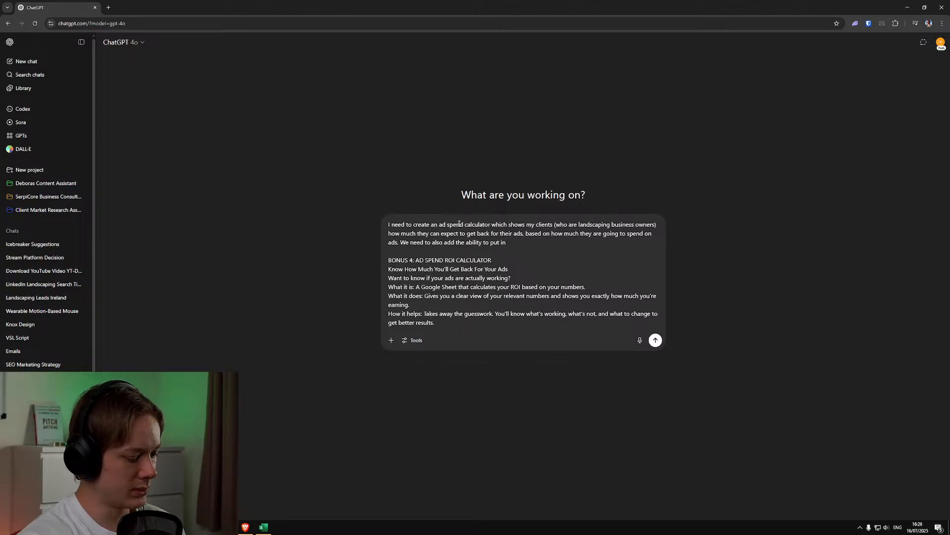
type(" the price of th")
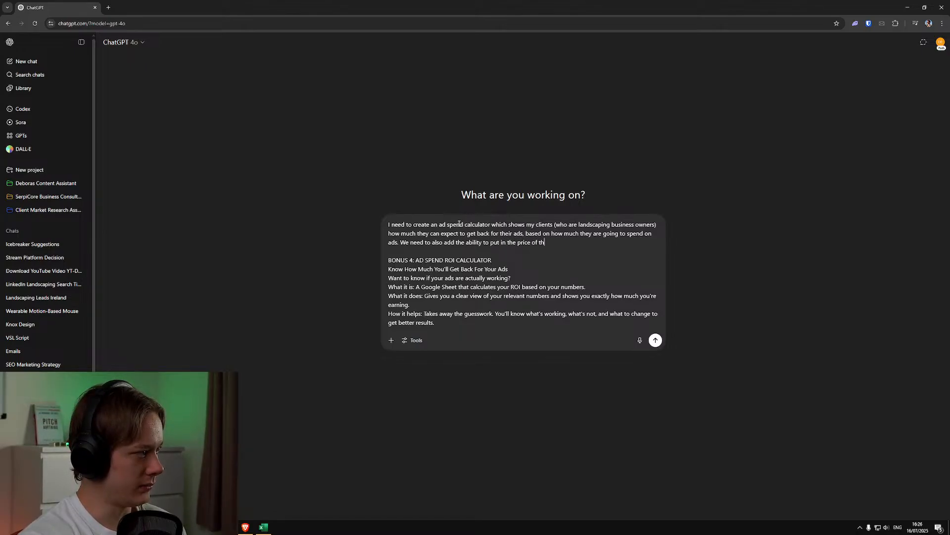
type("eir offer")
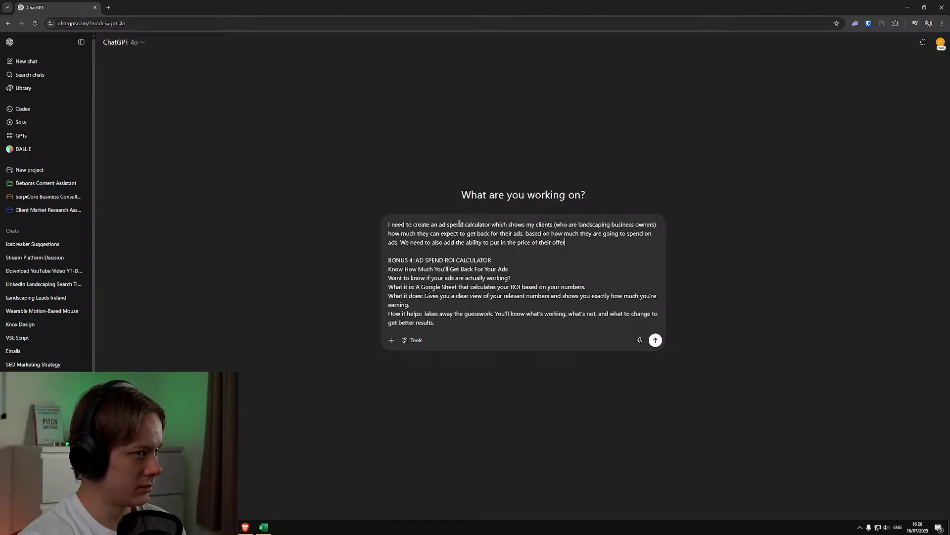
type(" and use that as a")
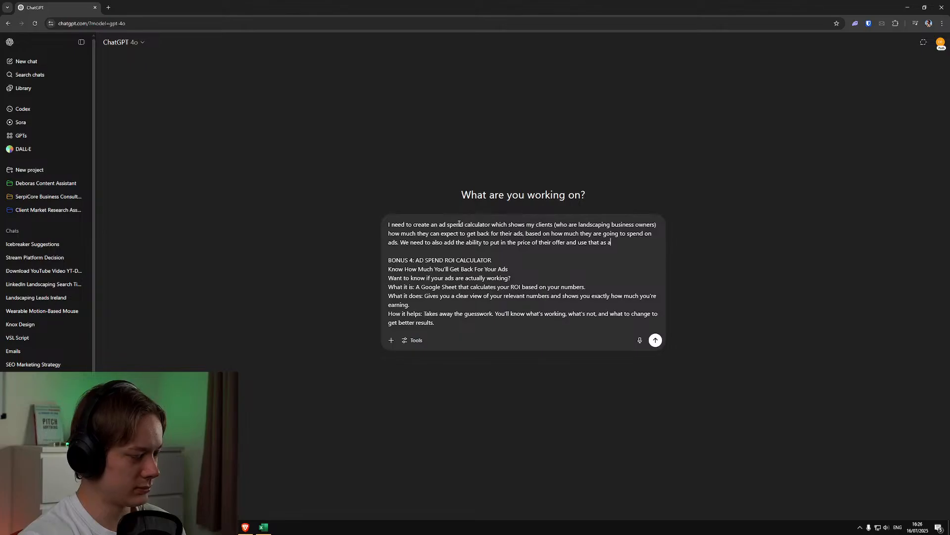
type(" condition ")
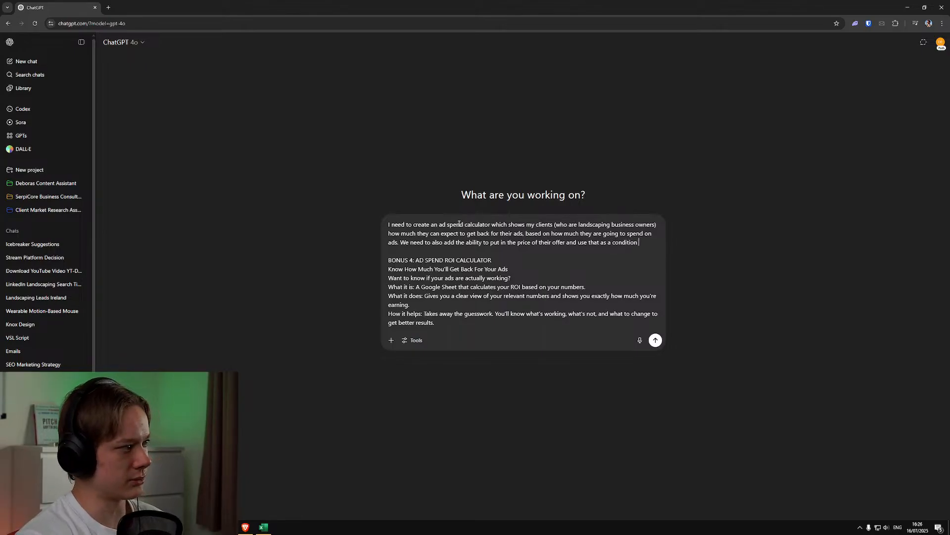
type("for the calculation.")
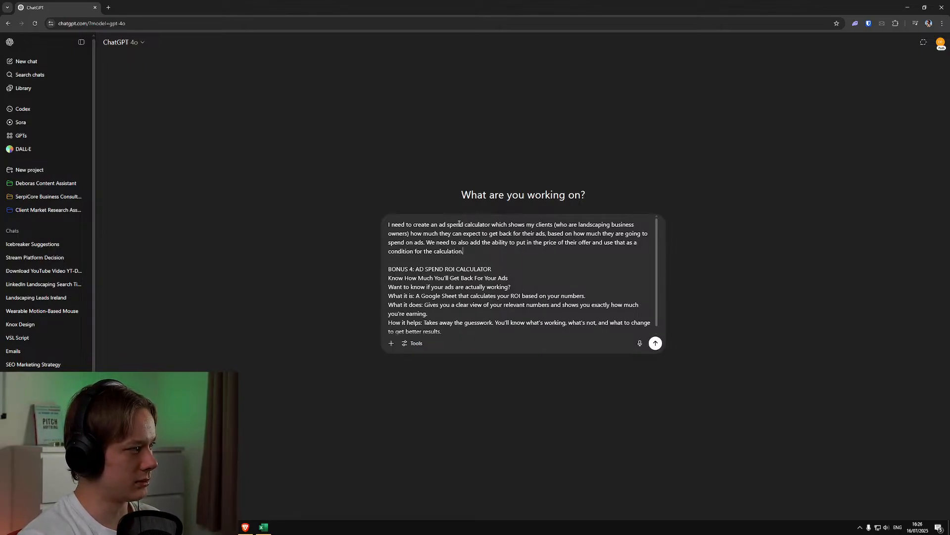
key("BackSpace")
type(", so that it can sc")
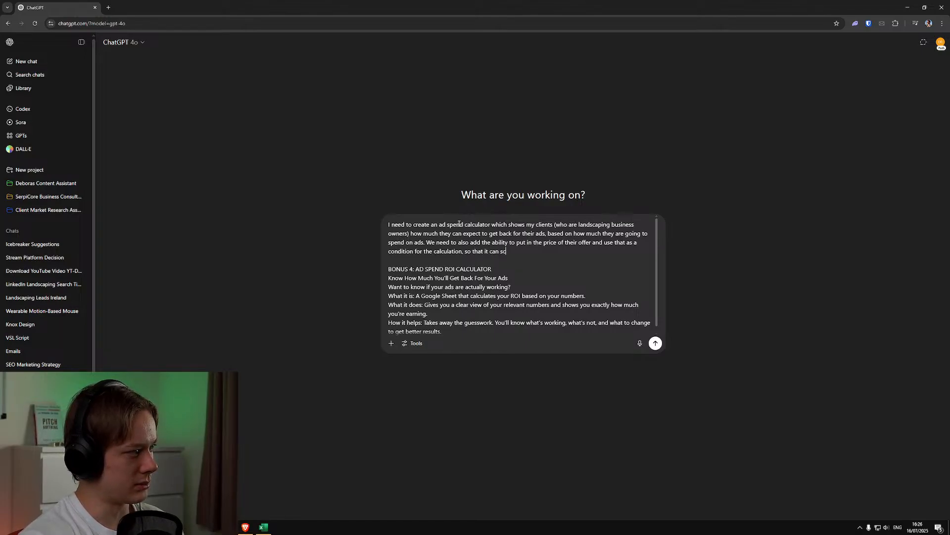
Extend the offer price sentence with ", so that the calculator can scale across different services they may provide."
key("BackSpace")
key("BackSpace")
key("BackSpace")
key("BackSpace")
key("BackSpace")
key("BackSpace")
key("BackSpace")
key("BackSpace")
type("he calculato")
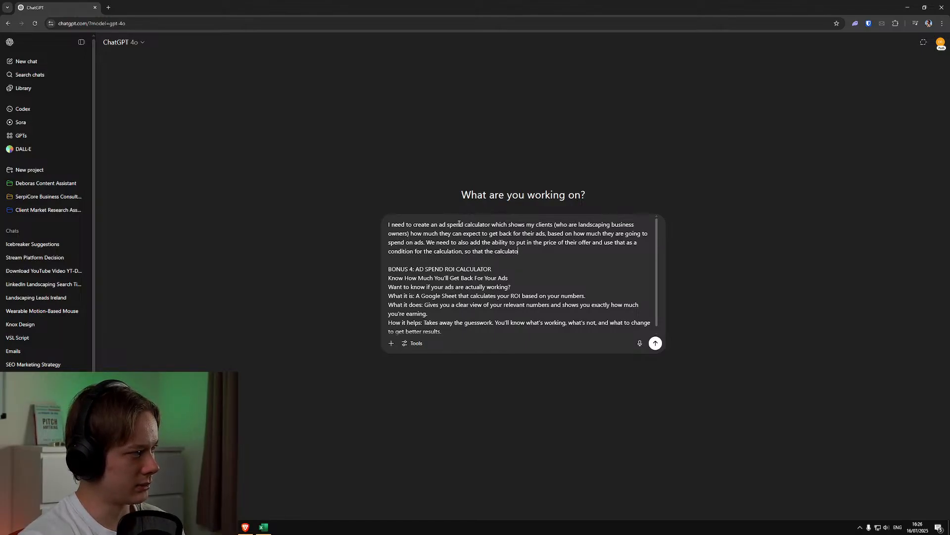
type("r can scale acros")
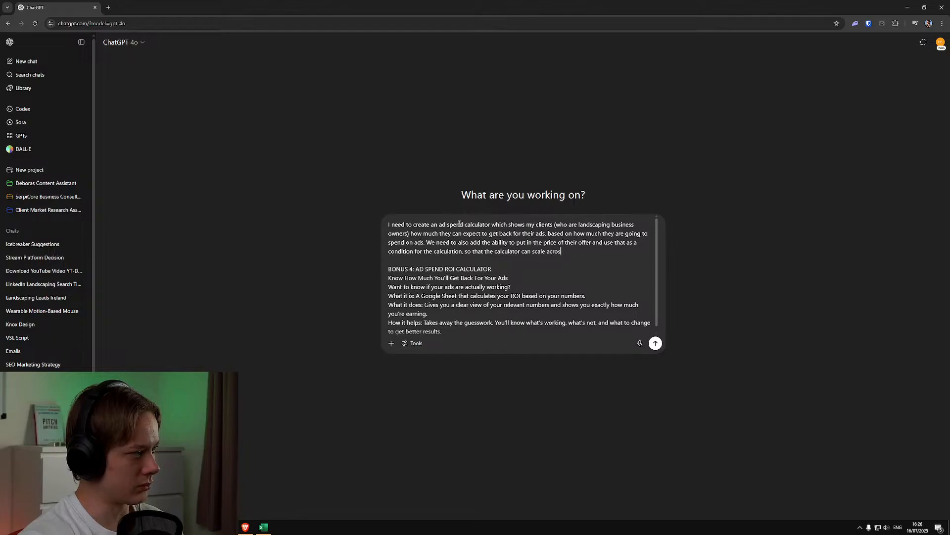
type("s d")
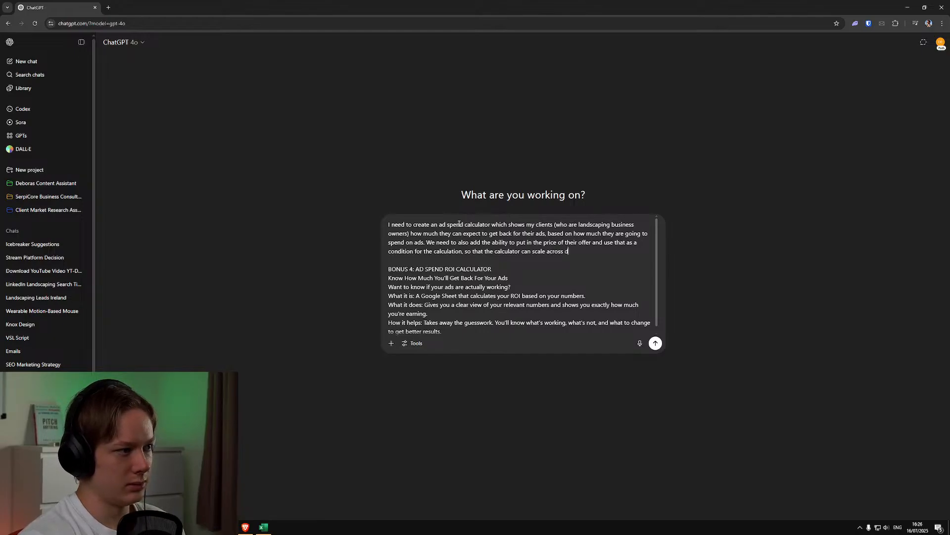
type("ifferent service")
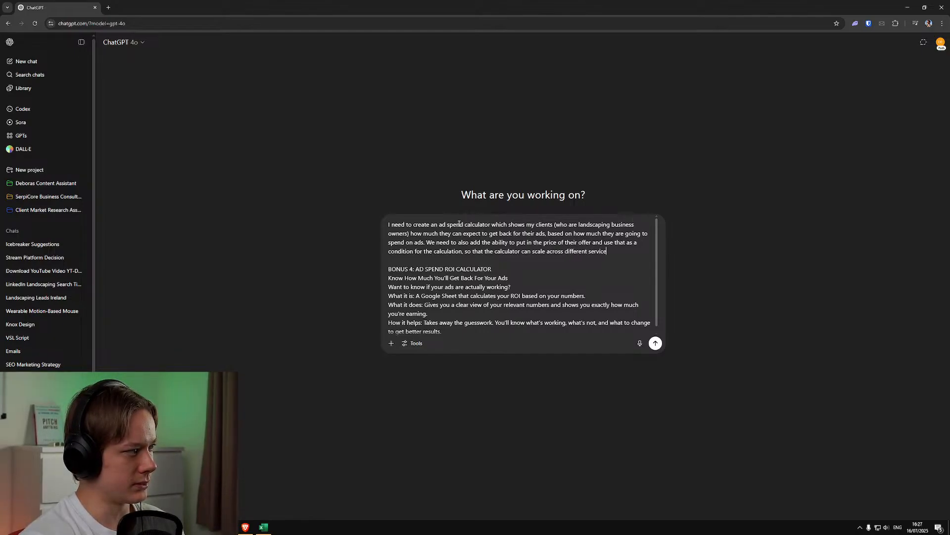
type("s they may p")
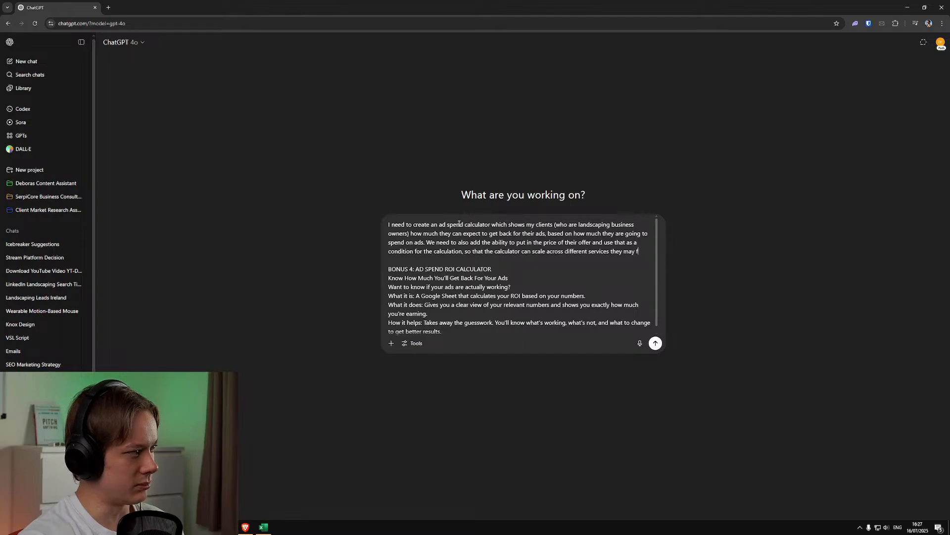
type("rovide.")
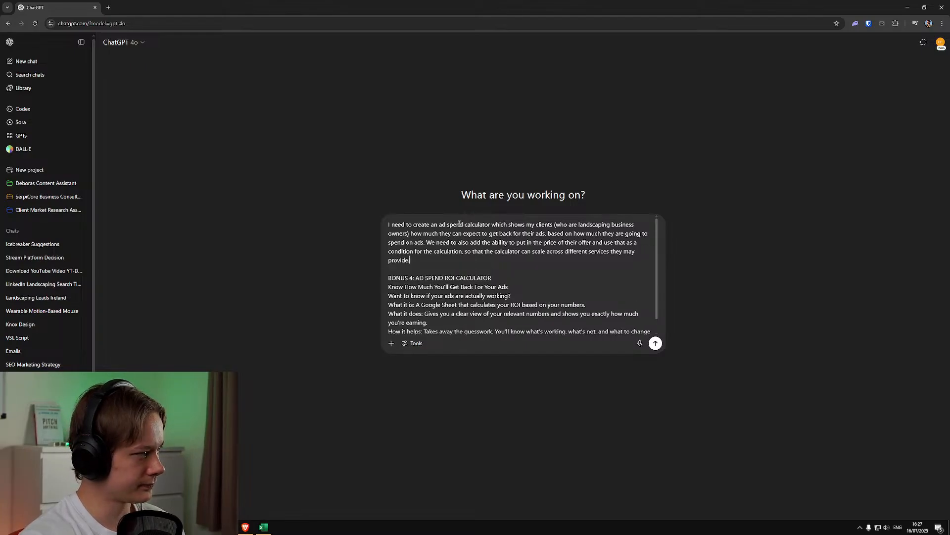
Start a new paragraph with "You" between the calculator request and the Bonus 4 description
key("shift+Return")
key("shift+Return")
type("You")
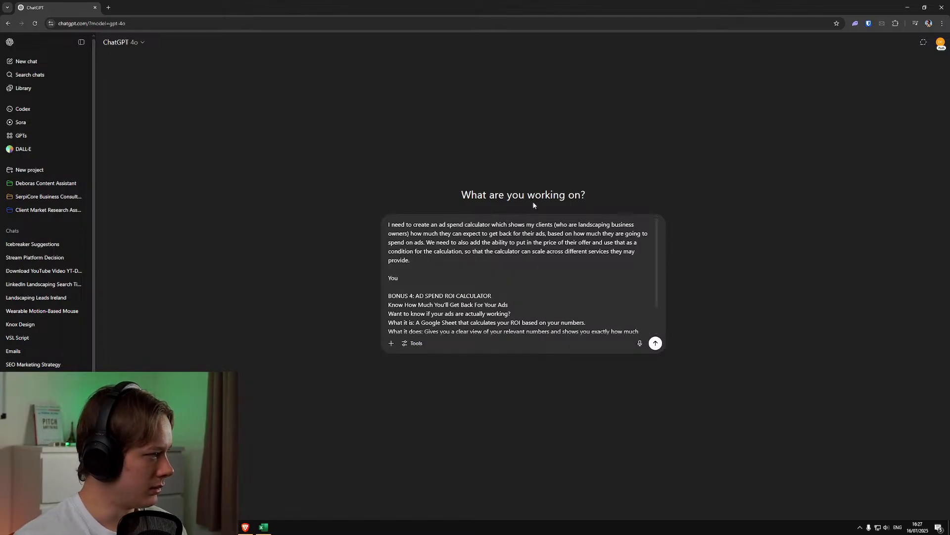
scroll(387, 229, "down", 1)
scroll(388, 230, "up", 1)
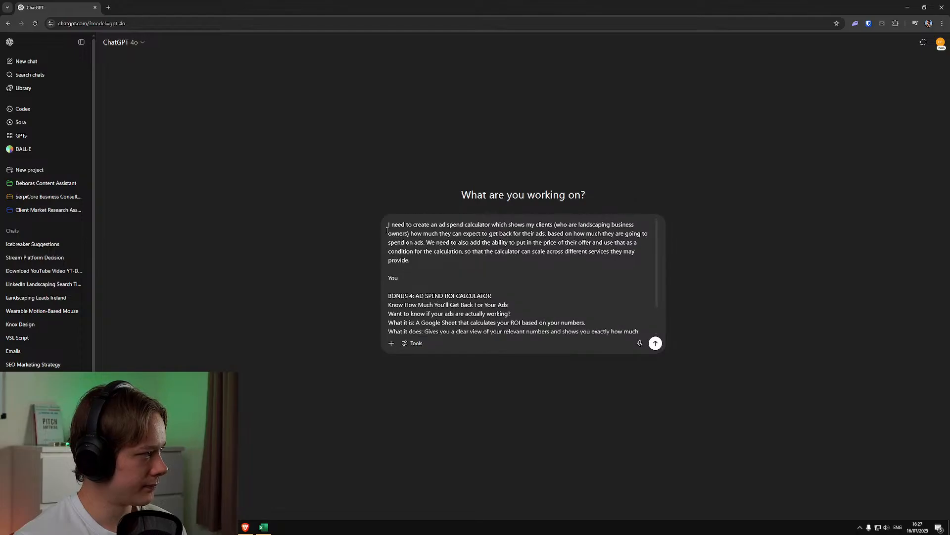
Insert a new opening paragraph above the calculator request, beginning with "You are an expert marketer, who has"
left_click(388, 229)
key("shift+Return")
key("shift+Return")
key("Up")
key("Up")
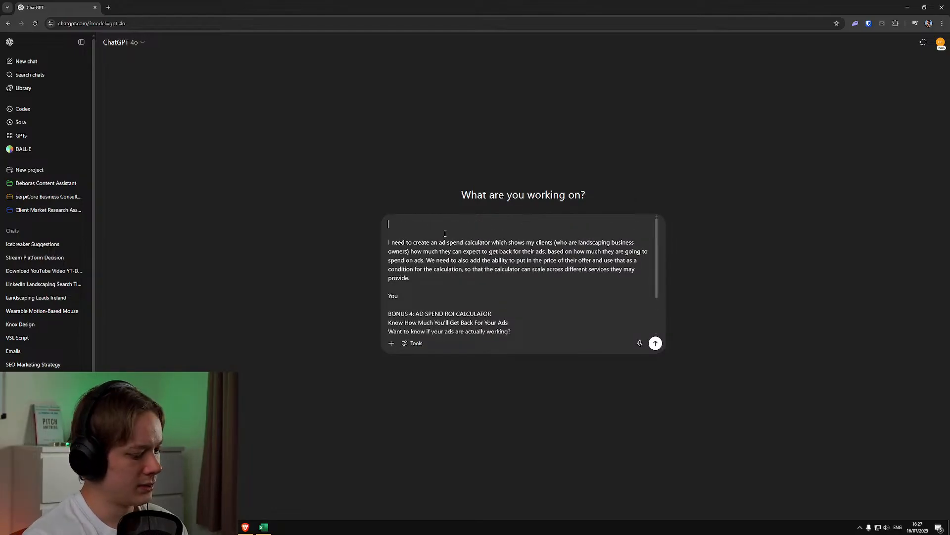
type("You are")
key("BackSpace")
key("BackSpace")
key("BackSpace")
key("BackSpace")
key("BackSpace")
key("BackSpace")
key("BackSpace")
type("ou ")
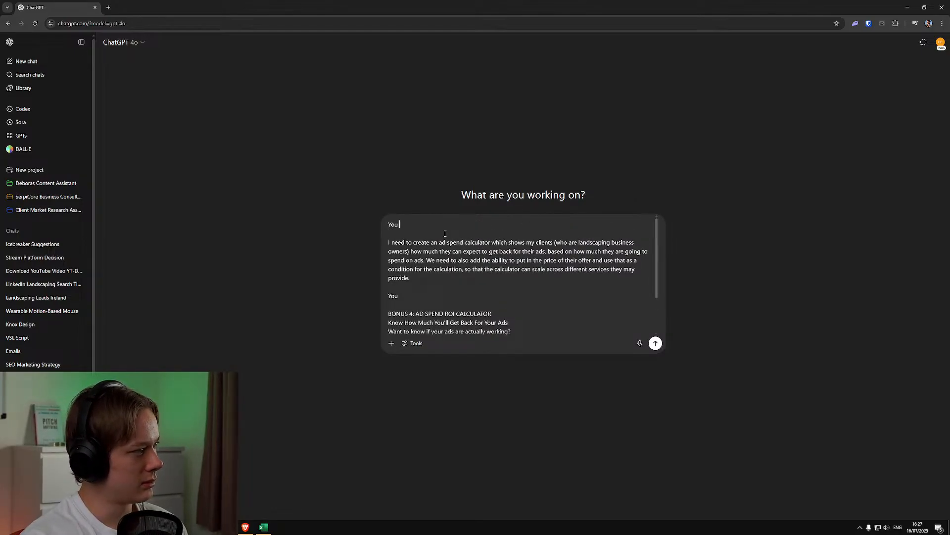
type("are an expert mar")
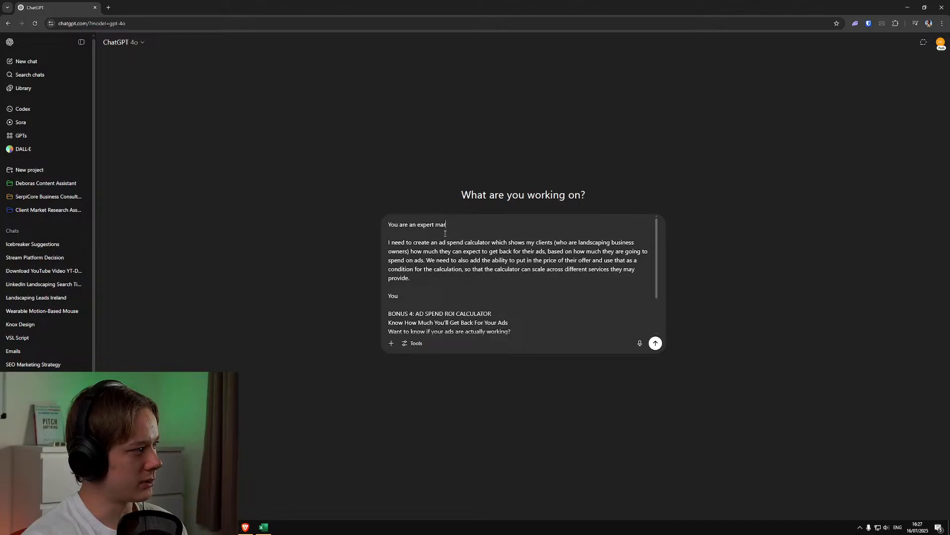
type("keter, who has ")
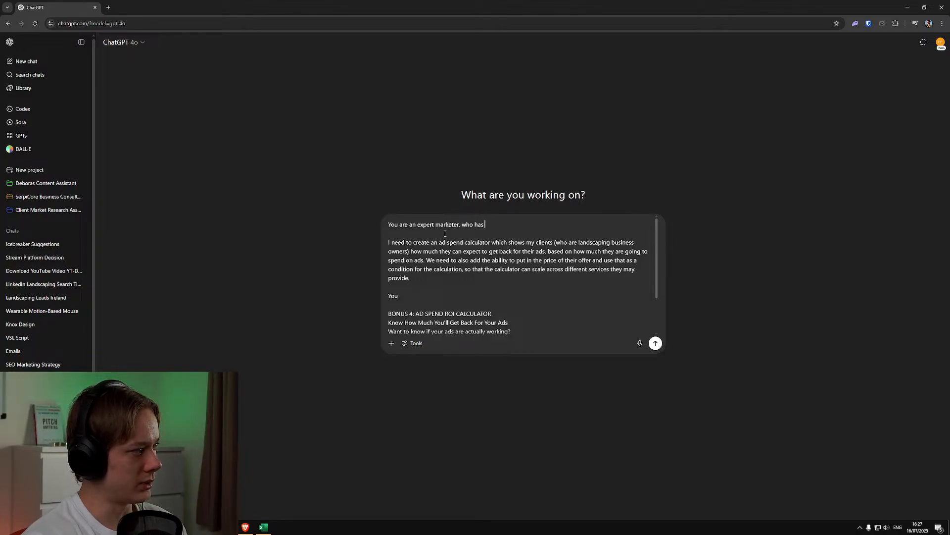
type("knowledge")
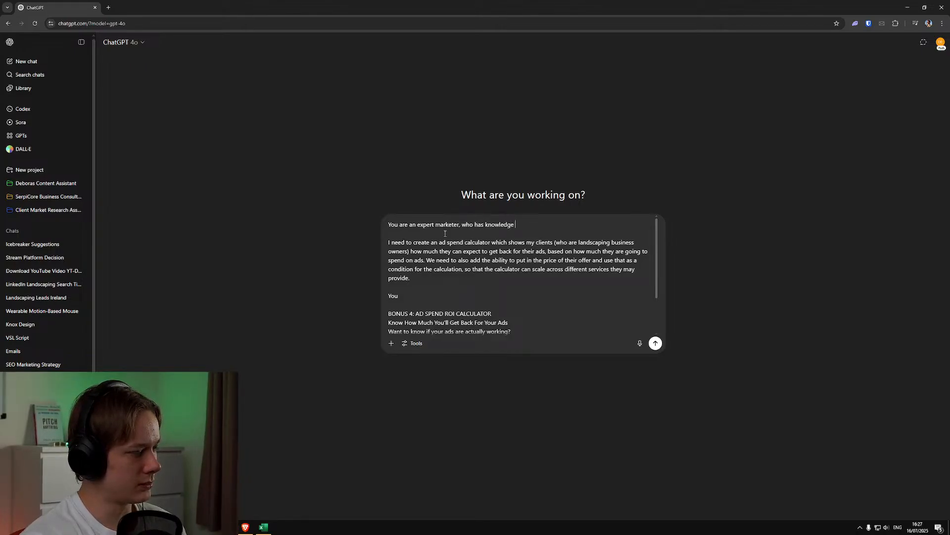
Continue the opening sentence with "deep expertise on everything related to marketing"
key("BackSpace")
key("BackSpace")
key("BackSpace")
key("BackSpace")
key("BackSpace")
key("BackSpace")
key("BackSpace")
key("BackSpace")
key("BackSpace")
key("BackSpace")
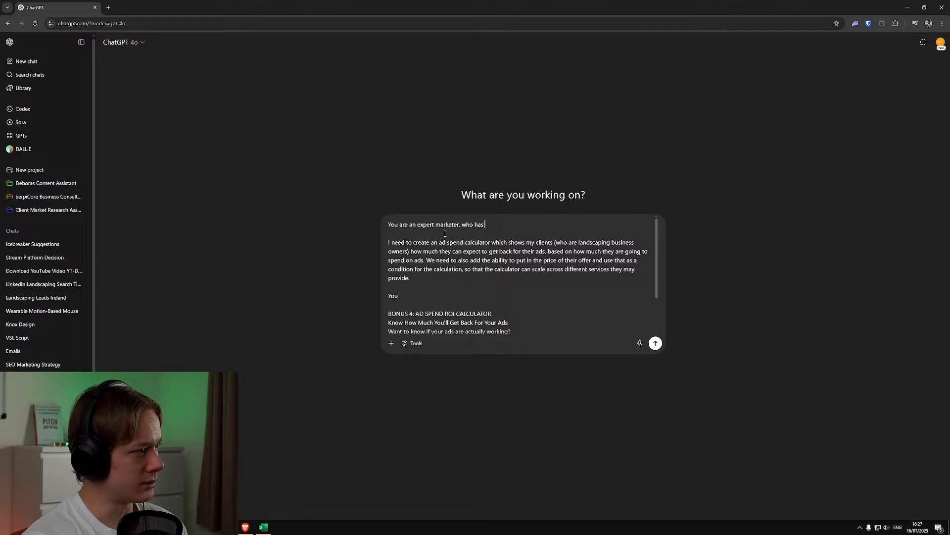
type("deep experti")
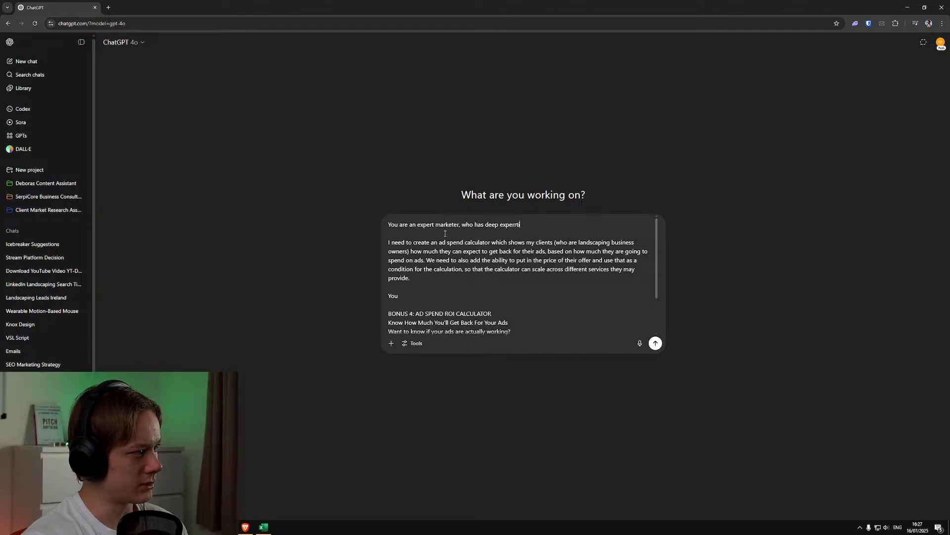
type("se on ")
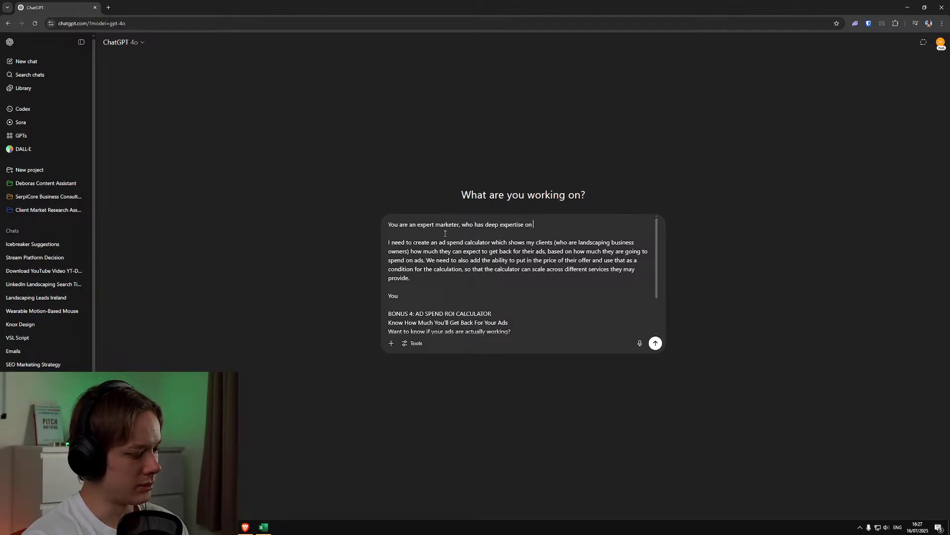
type("everything related to")
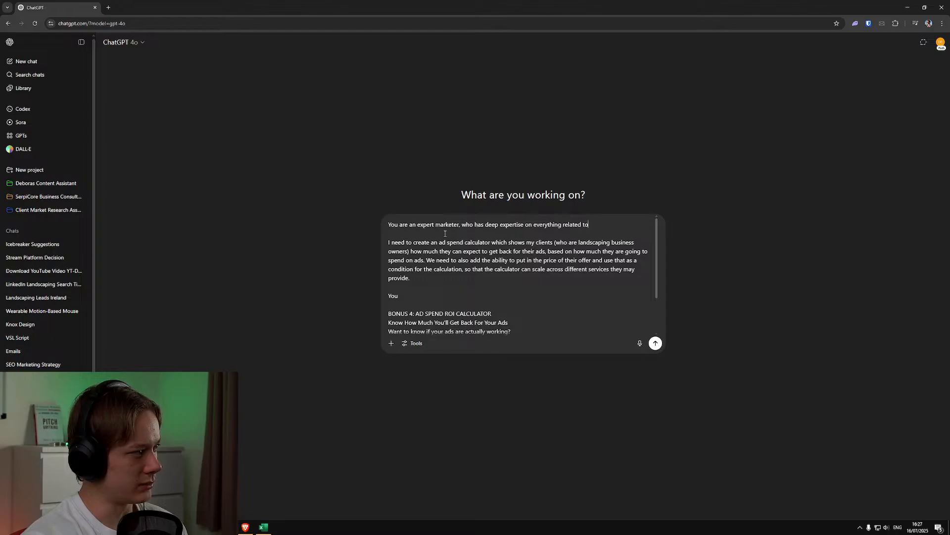
type(" marketing")
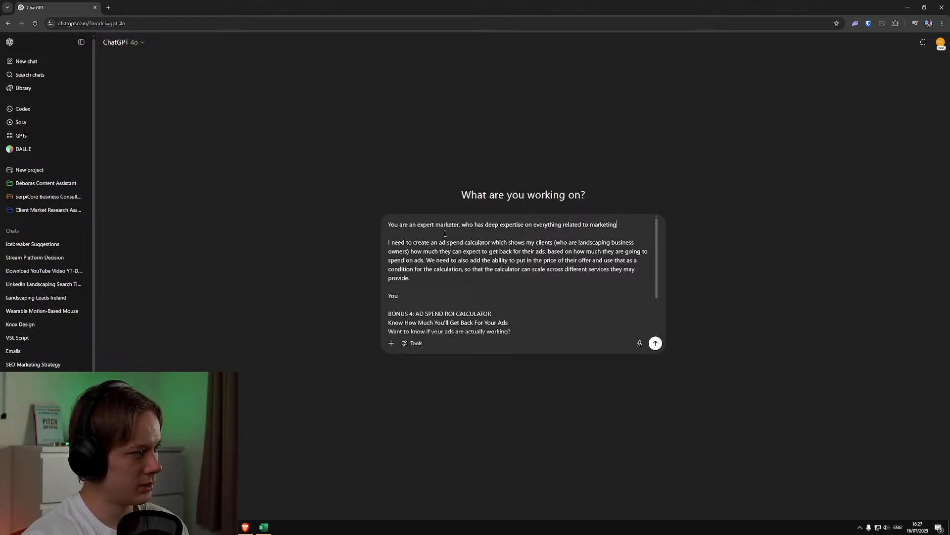
type(", including all")
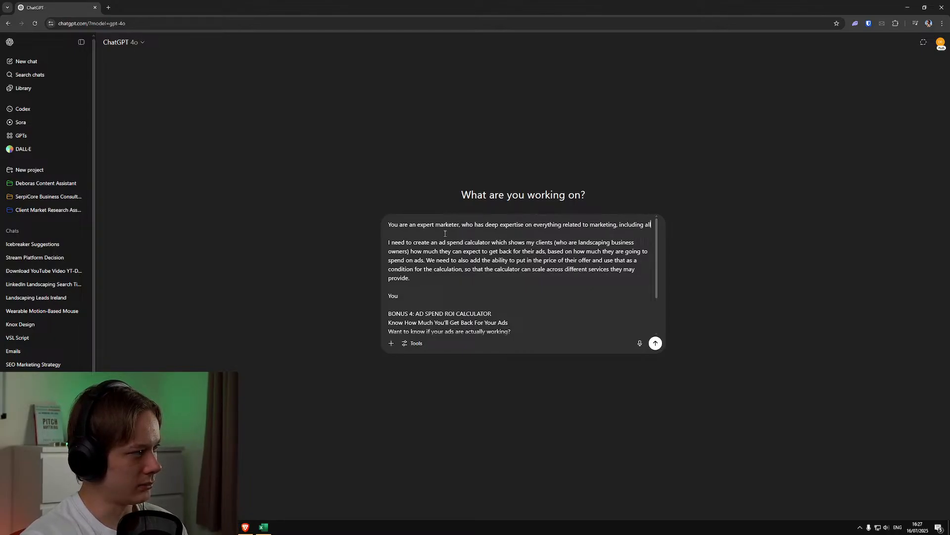
type(" relevant ad")
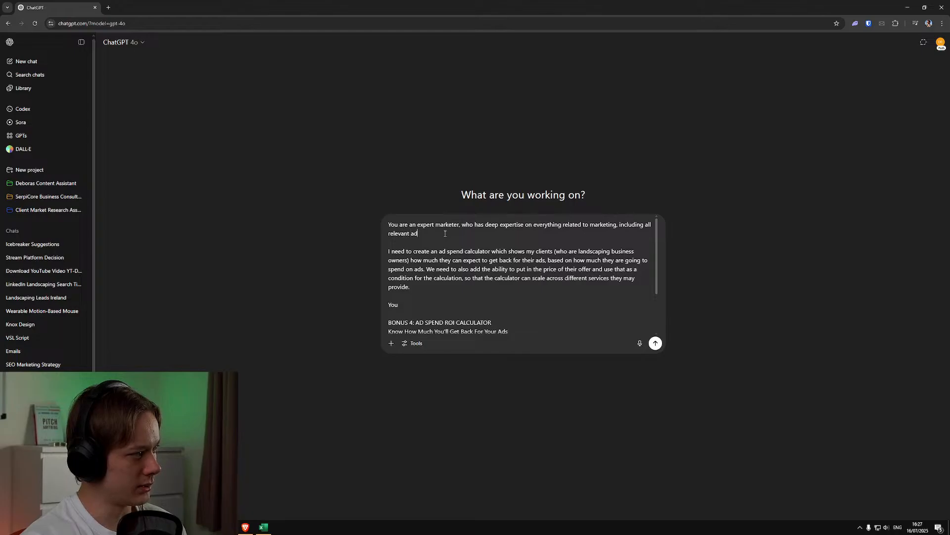
type("vei")
Finish the opening sentence with ", including all relevant digital advertising metrics."
key("BackSpace")
key("BackSpace")
key("BackSpace")
type("digital ")
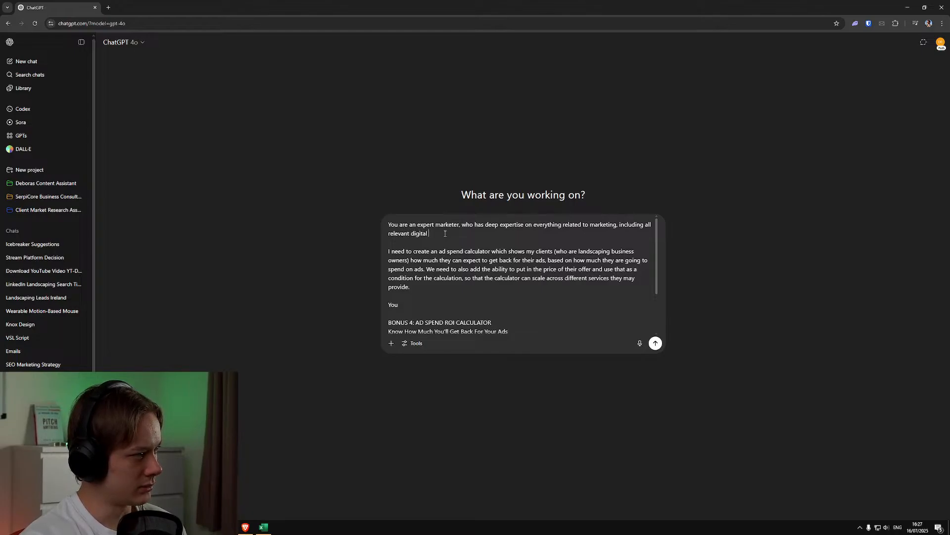
type("advertising metrics.")
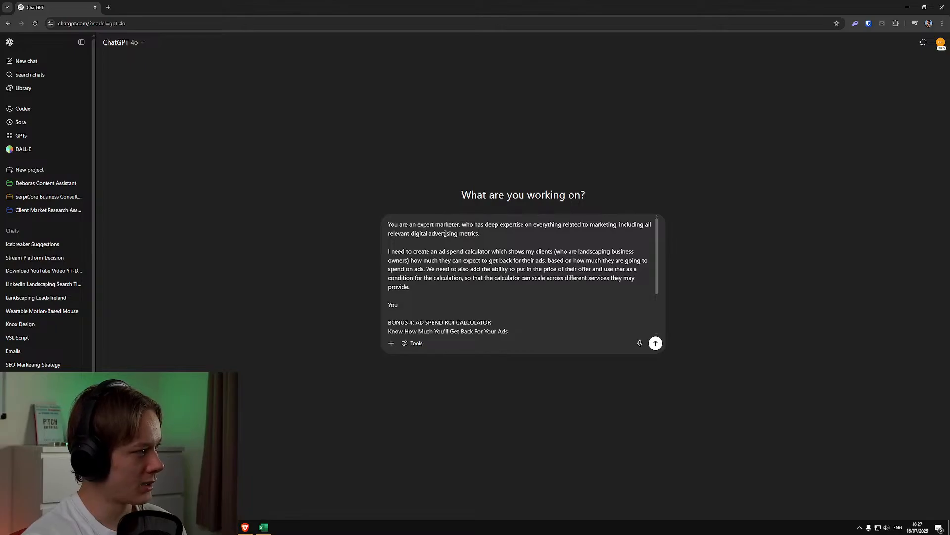
Insert "for Google Sheets" after "ad spend calculator" and remove the leftover "You" above the Bonus 4 description
left_click(495, 249)
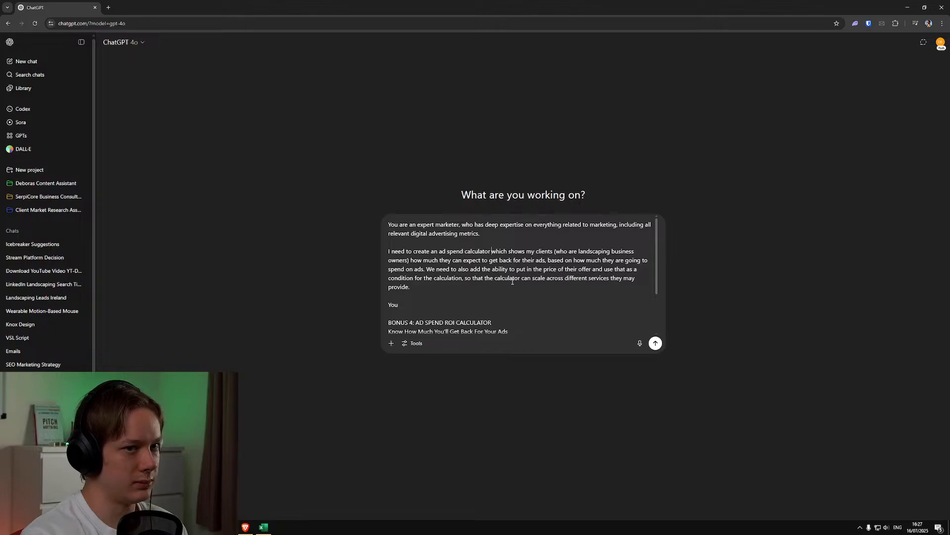
type("for Google Shee")
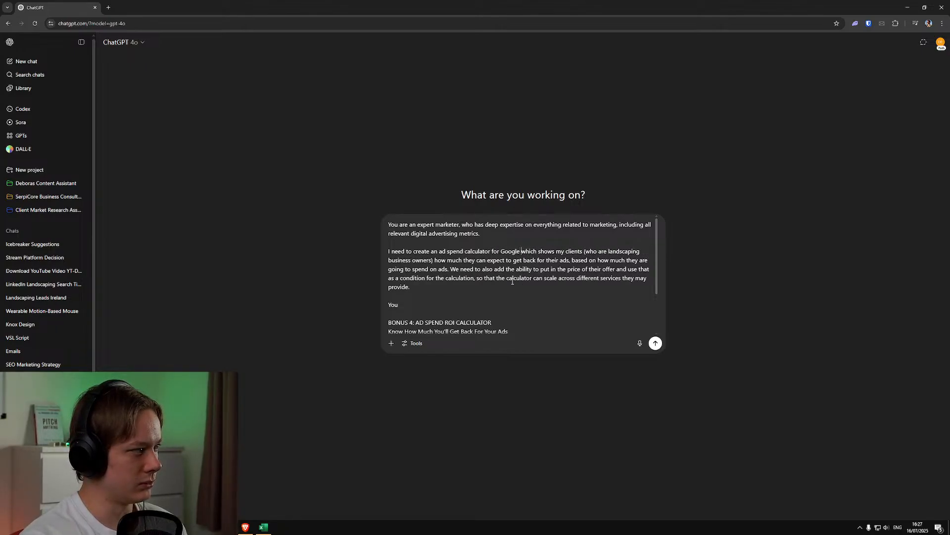
type("ts")
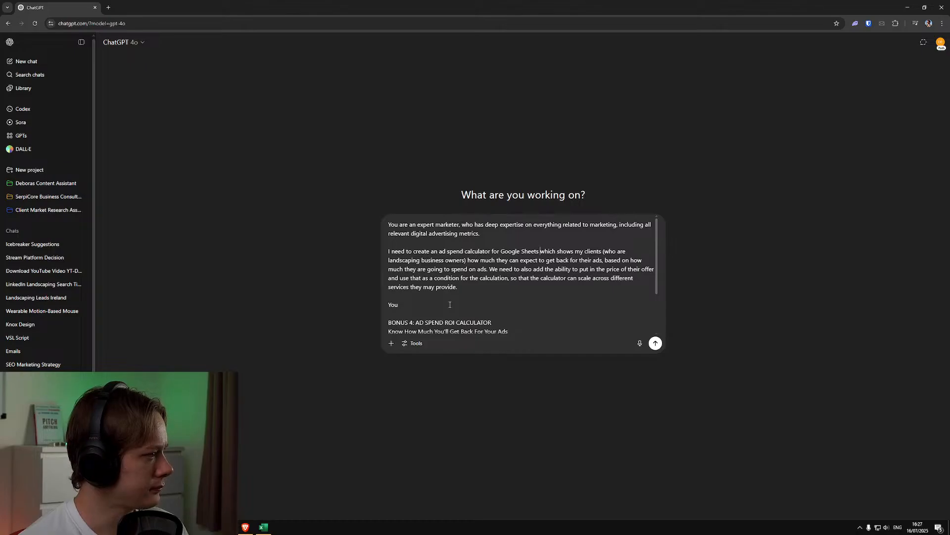
double_click(406, 309)
key("BackSpace")
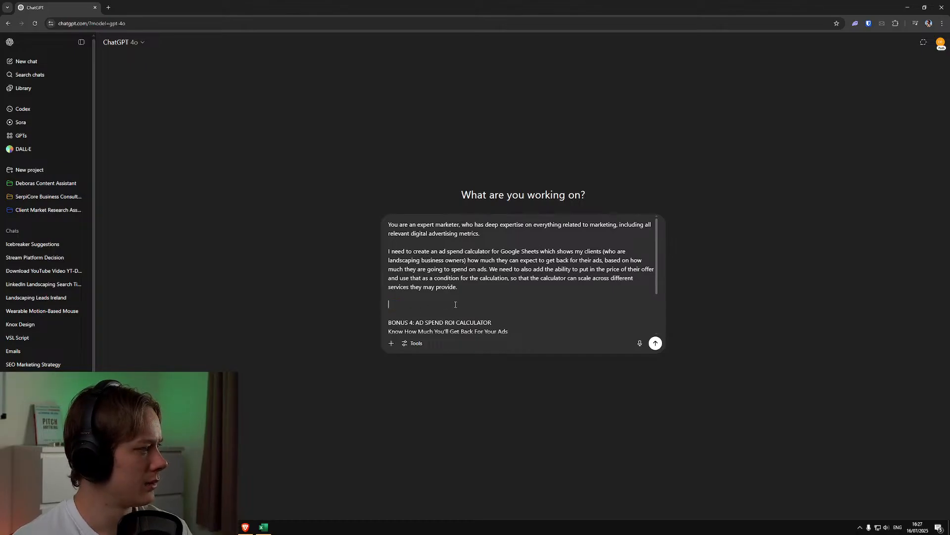
Copy the "What it is", "What it does" and "How it helps" lines into the blank paragraph above the Bonus 4 heading
scroll(484, 307, "down", 1)
scroll(483, 306, "up", 1)
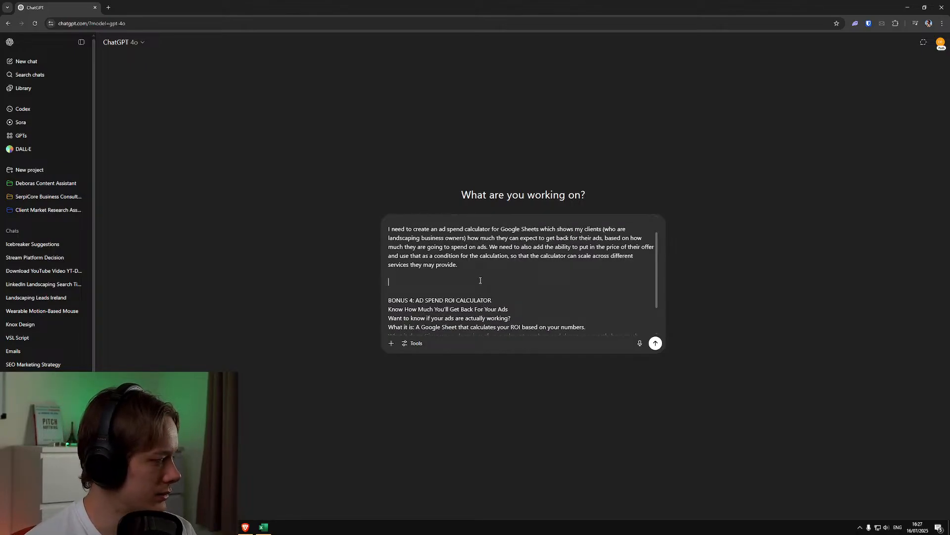
scroll(469, 296, "down", 1)
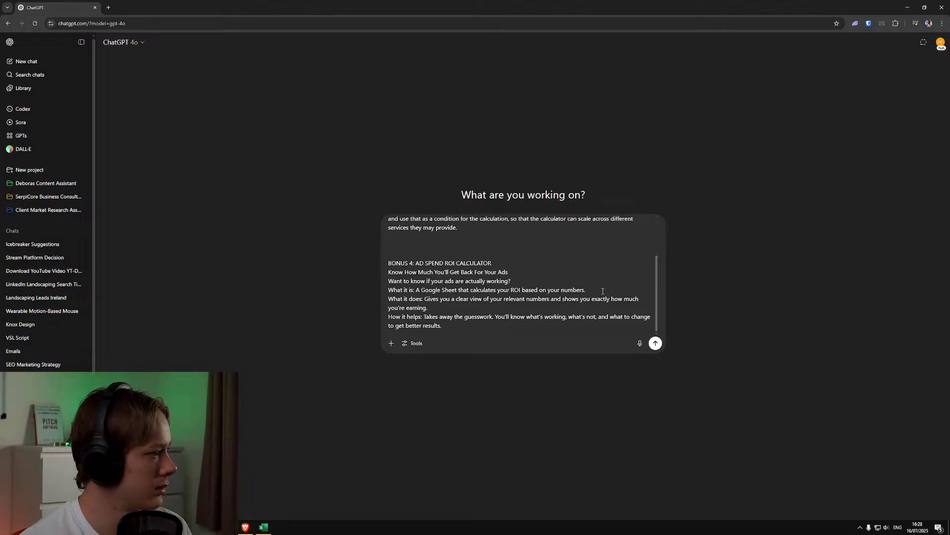
left_click_drag(603, 291, 386, 292)
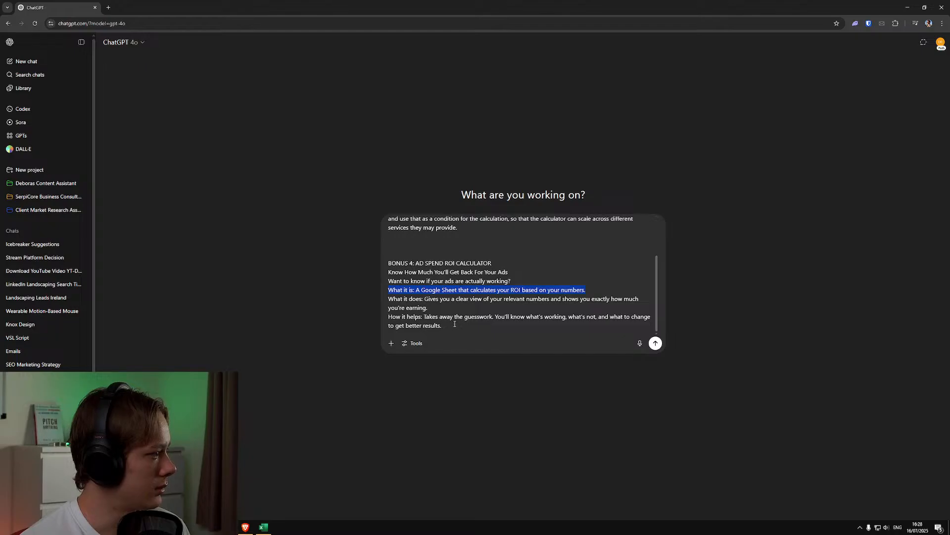
left_click_drag(455, 324, 389, 291)
key("ctrl+c")
left_click(414, 243)
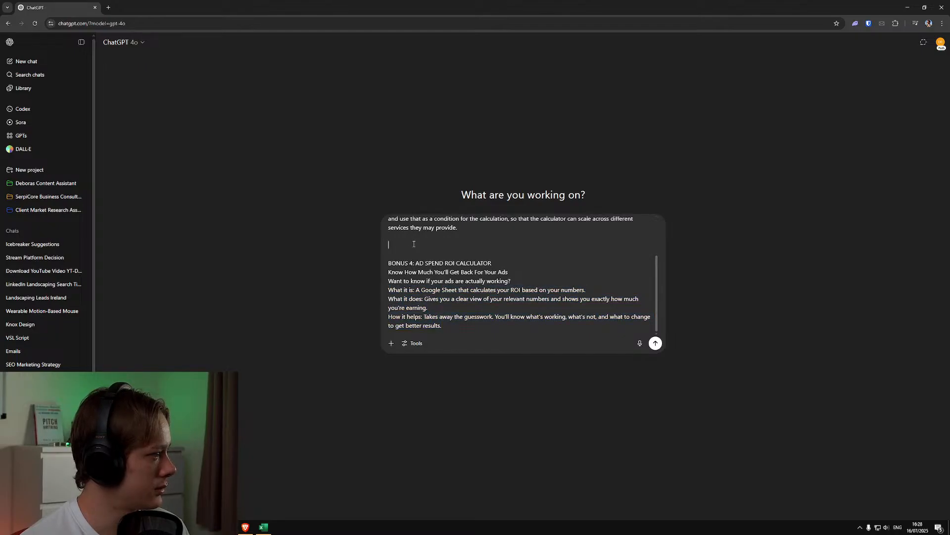
key("ctrl+v")
Delete the original Bonus 4 block from its heading to the end, keeping the copied lines above it intact
scroll(415, 248, "down", 1)
left_click_drag(446, 325, 405, 255)
key("BackSpace")
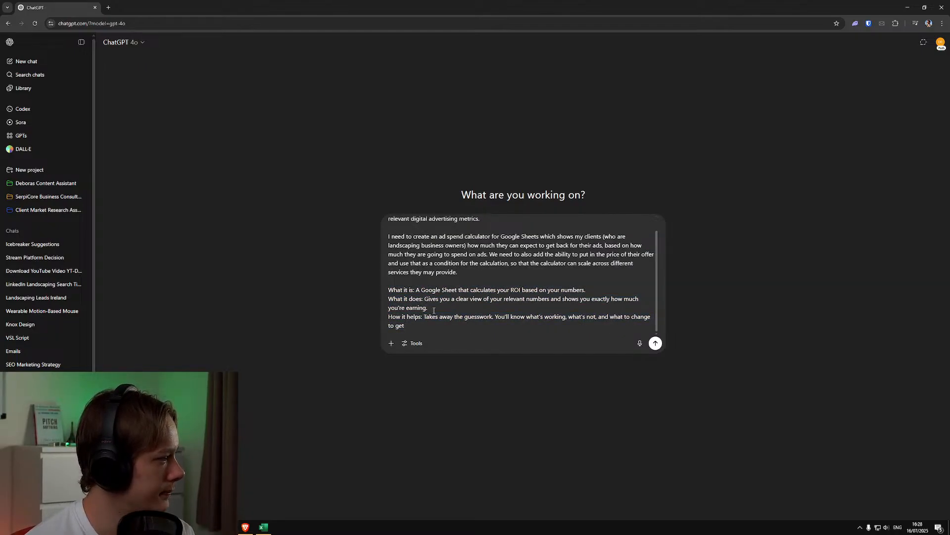
key("ctrl+z")
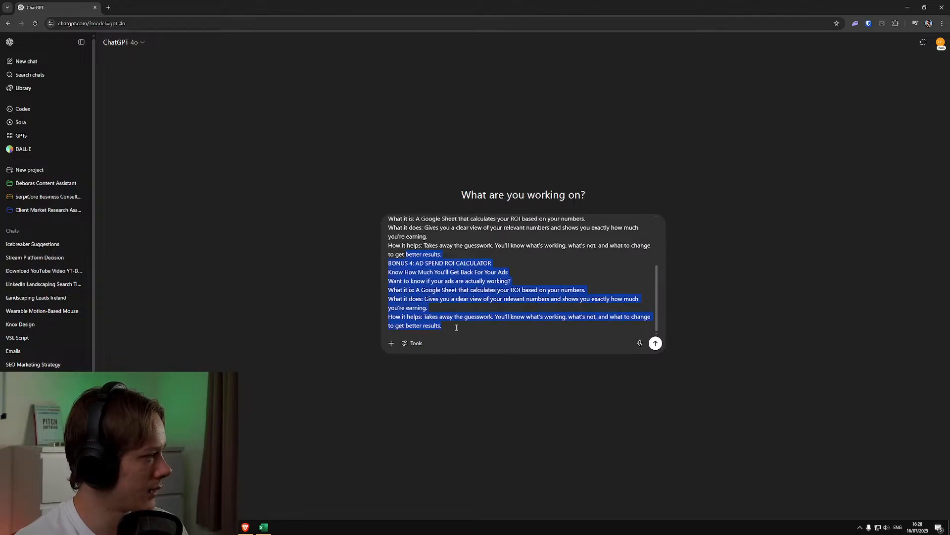
left_click_drag(442, 325, 390, 266)
key("BackSpace")
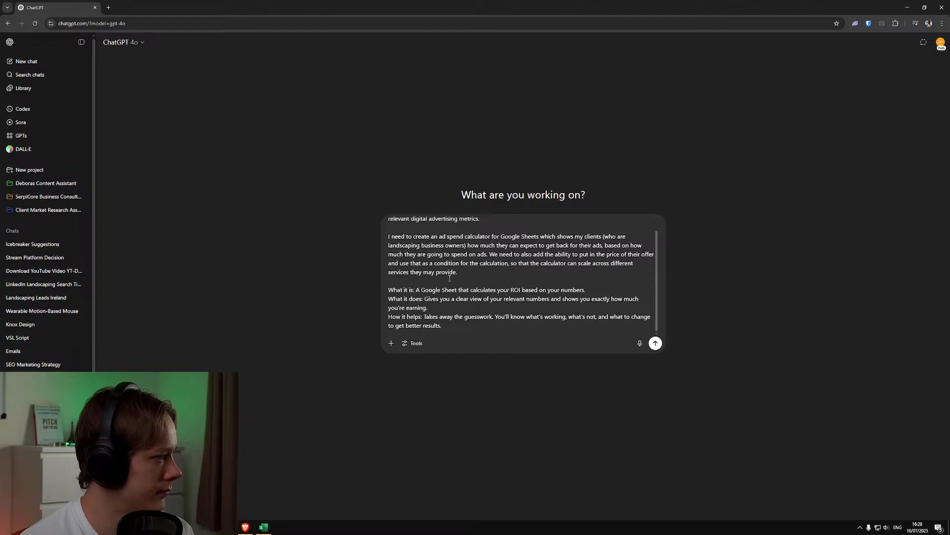
End the prompt with a new paragraph "Give me a draft of what I should do to create this" and send it
key("shift+Return")
key("shift+Return")
type("Give ")
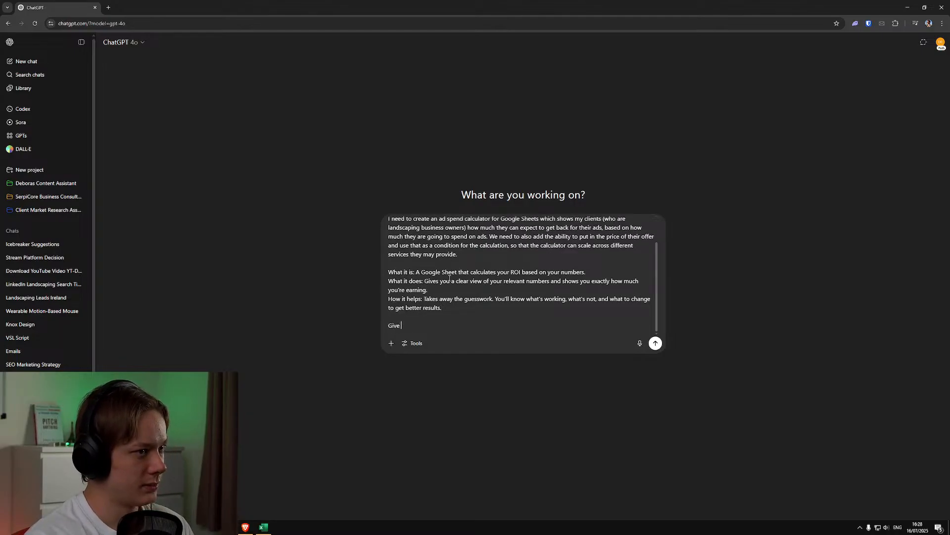
type("me a draft for th")
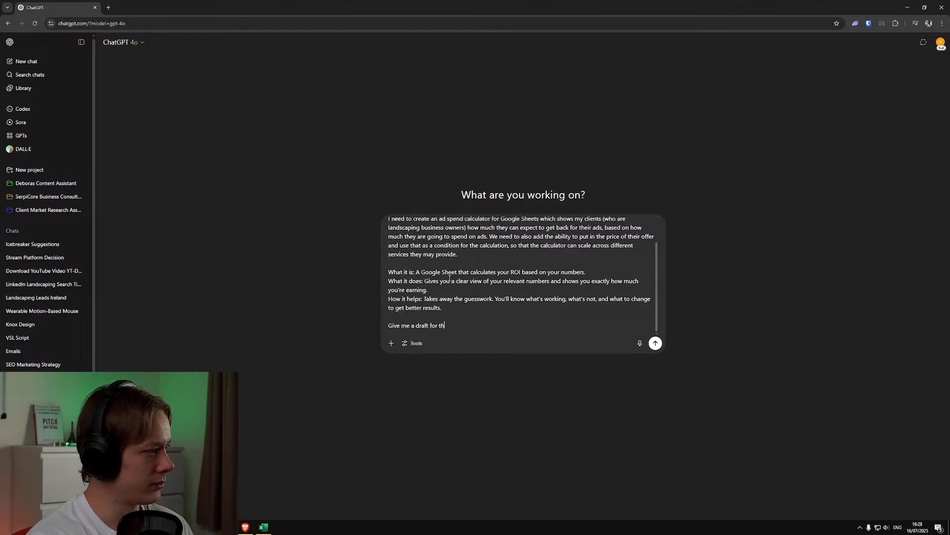
key("ctrl+BackSpace")
key("ctrl+BackSpace")
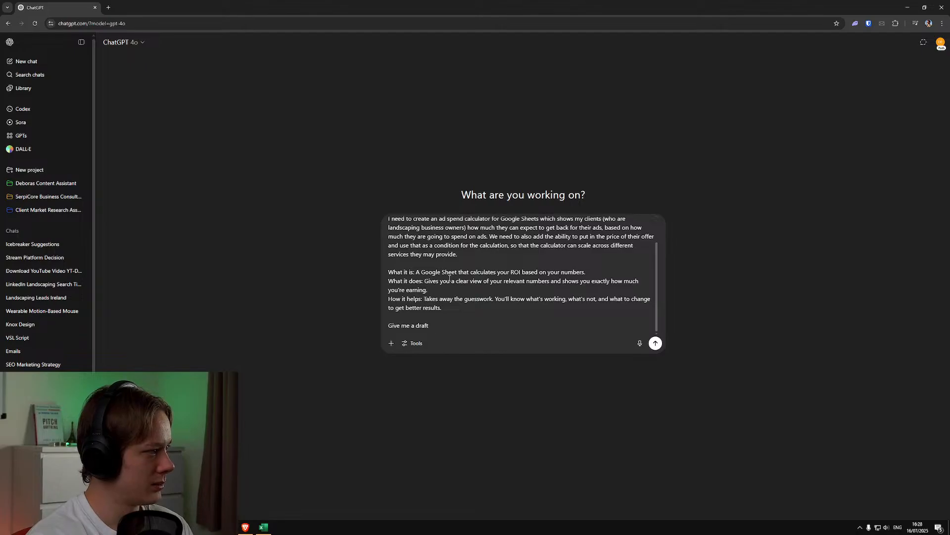
type("of what I should do")
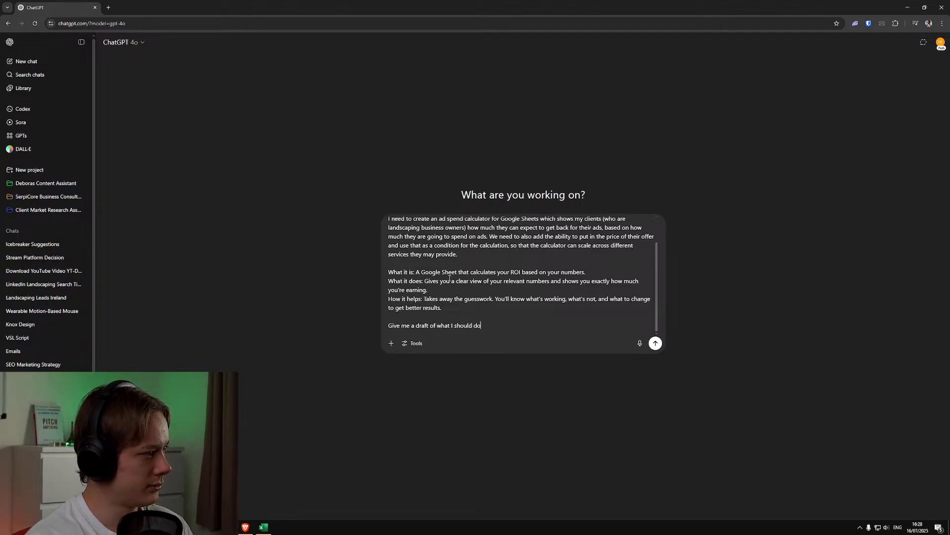
type(" to create this")
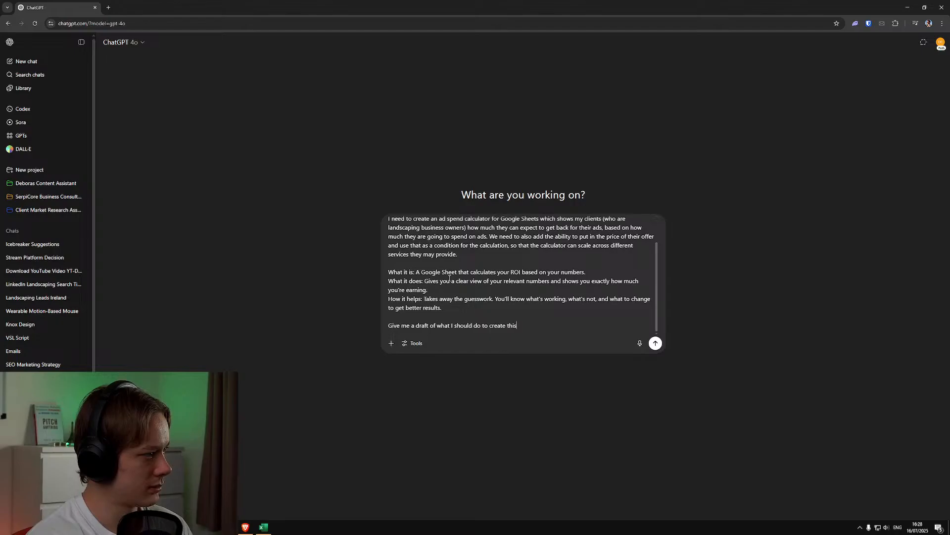
key("Return")
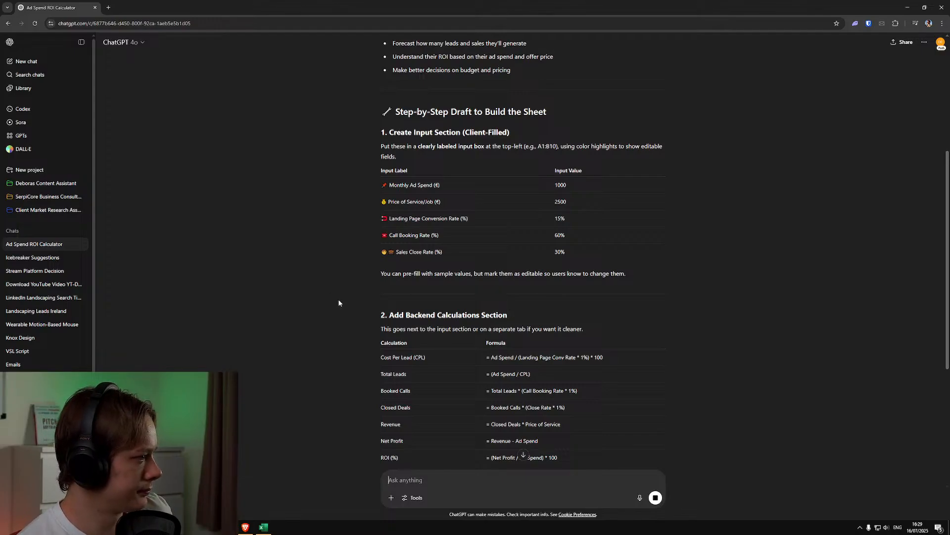
Read through the drafted calculator plan, covering inputs, backend calculations, outputs, optional enhancements, structure and messaging
scroll(346, 303, "down", 2)
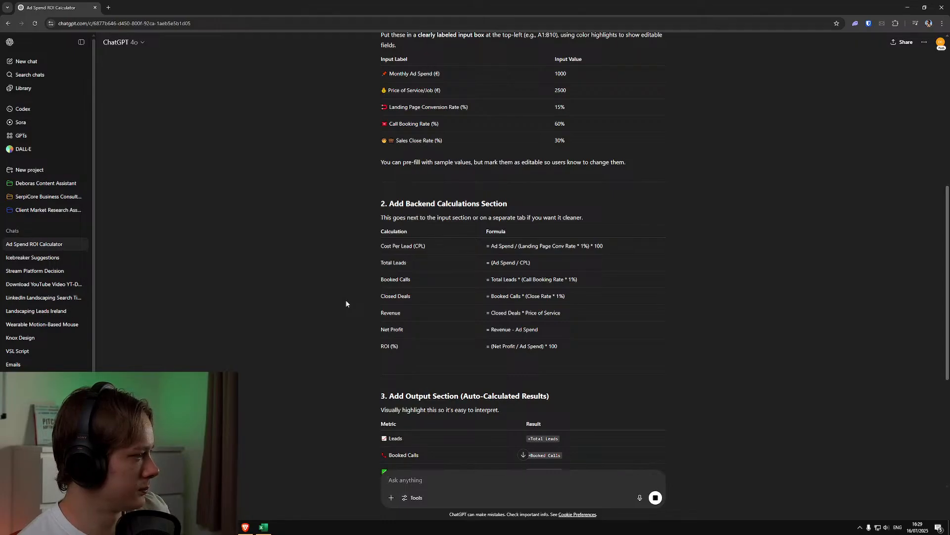
scroll(345, 303, "down", 2)
scroll(346, 303, "down", 1)
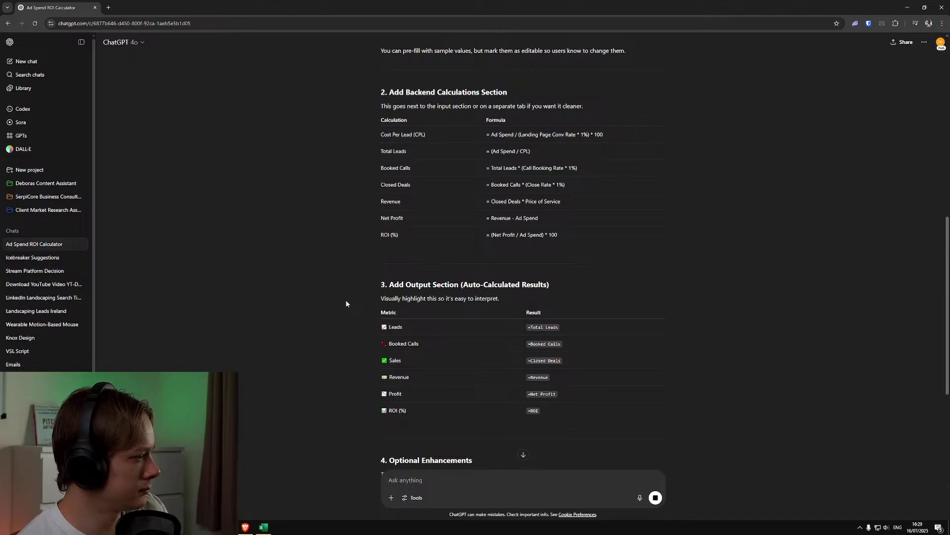
scroll(345, 304, "down", 3)
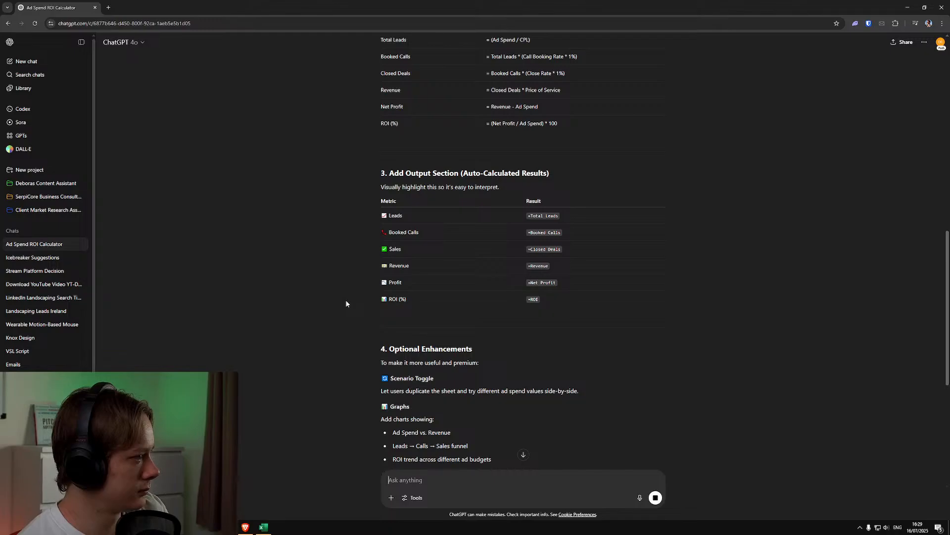
scroll(346, 303, "down", 3)
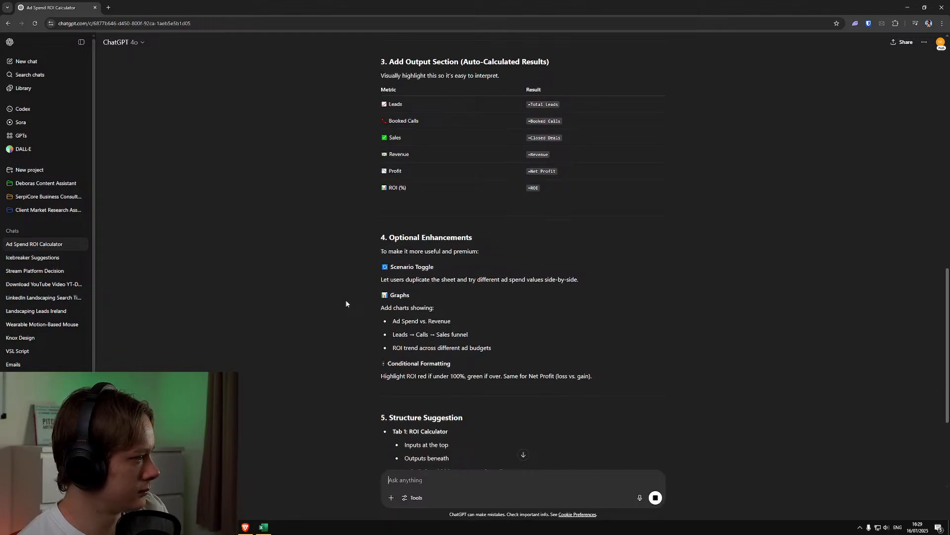
scroll(346, 304, "down", 1)
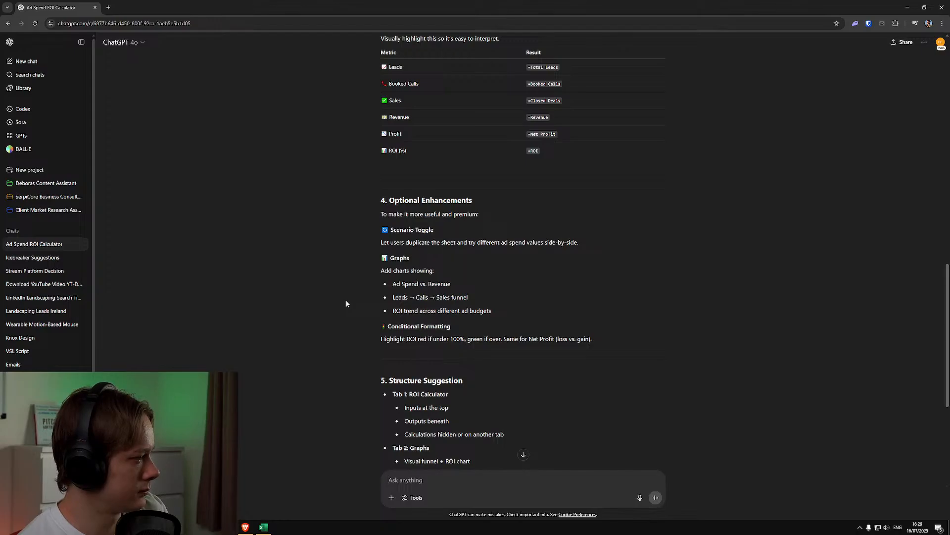
scroll(345, 303, "down", 1)
scroll(345, 303, "down", 1)
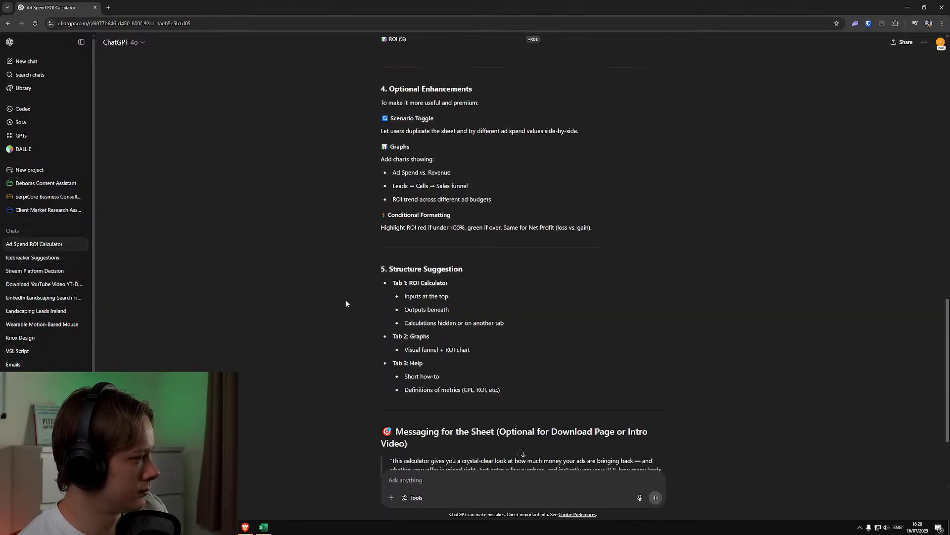
scroll(346, 303, "down", 1)
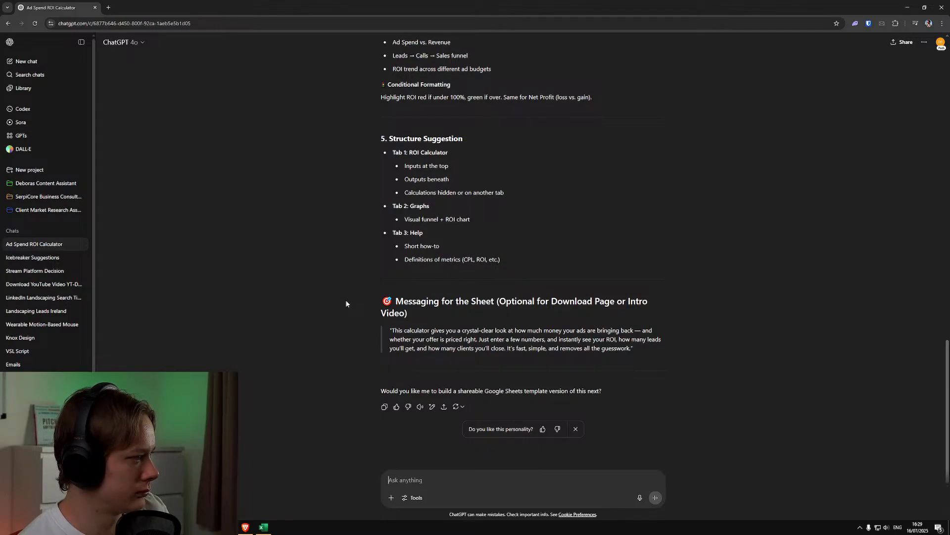
scroll(346, 299, "up", 15)
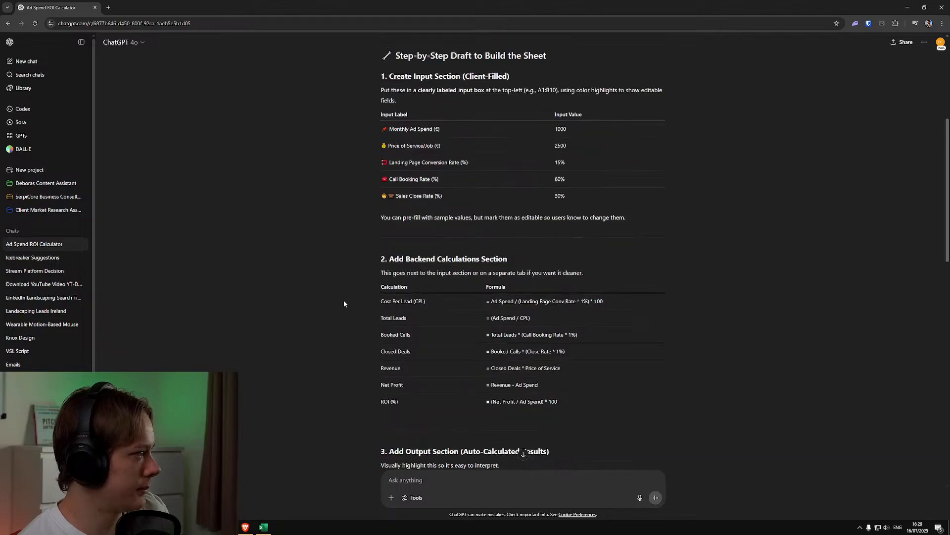
Narrow the ChatGPT window and place the Ad Spend ROI Calculator spreadsheet window beside it without overlap
double_click(280, 5)
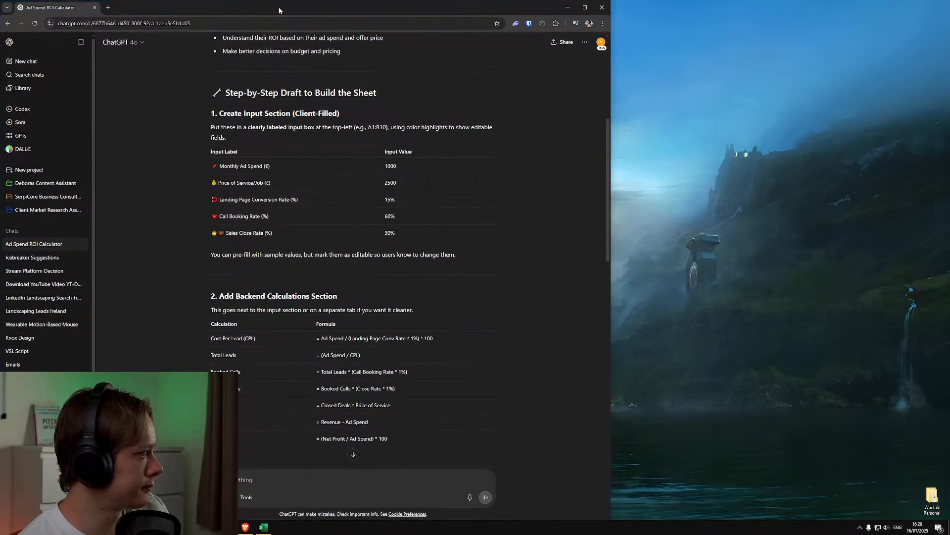
left_click_drag(611, 134, 452, 132)
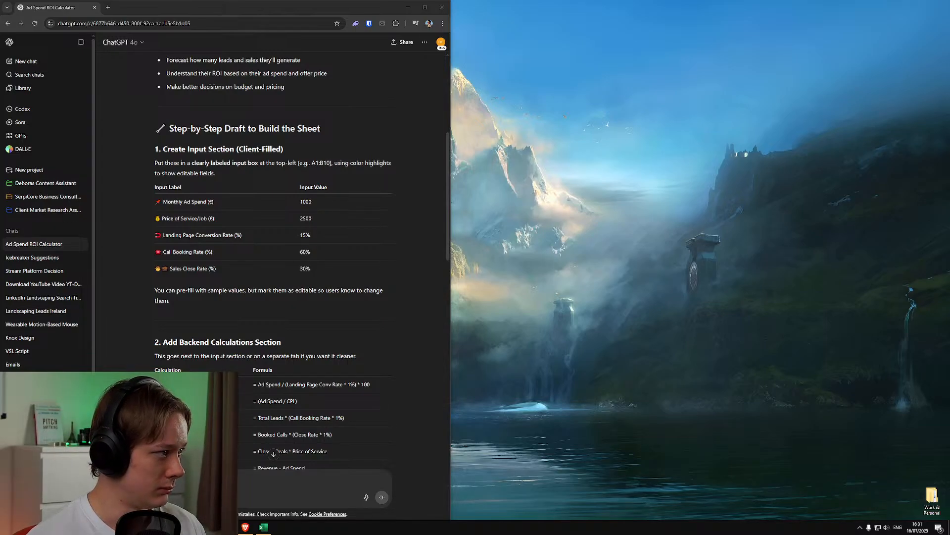
scroll(318, 202, "down", 1)
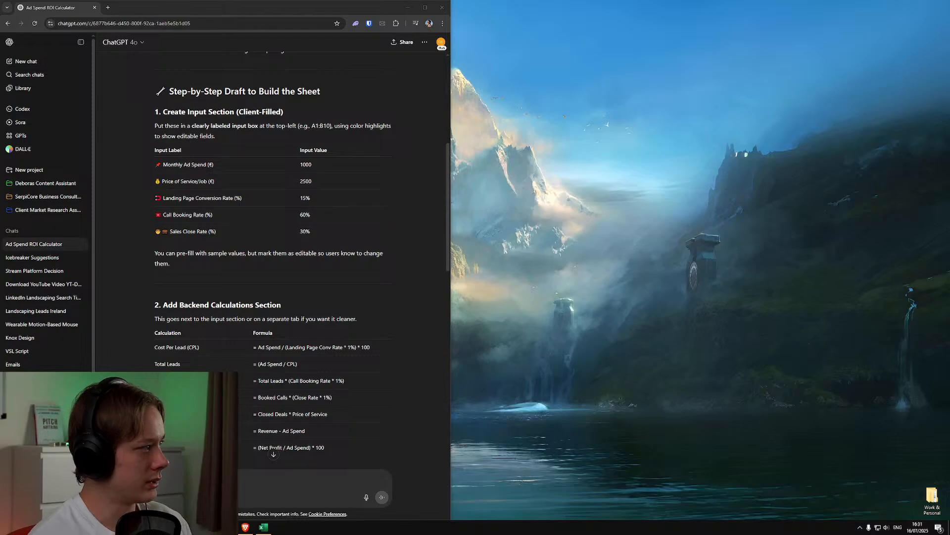
left_click_drag(949, 38, 559, 8)
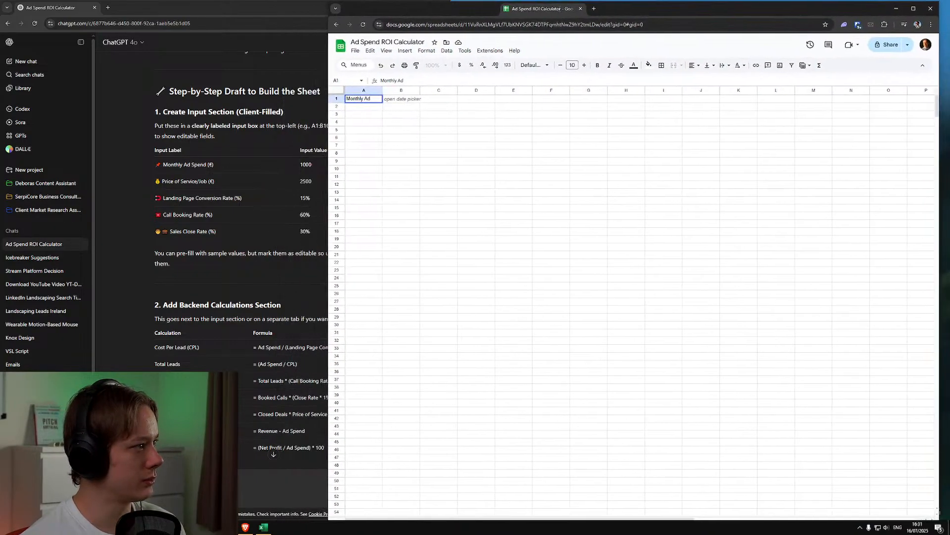
left_click_drag(329, 52, 457, 44)
mouse_move(596, 9)
left_mouse_down()
mouse_move(605, 0)
mouse_move(614, 13)
left_mouse_up()
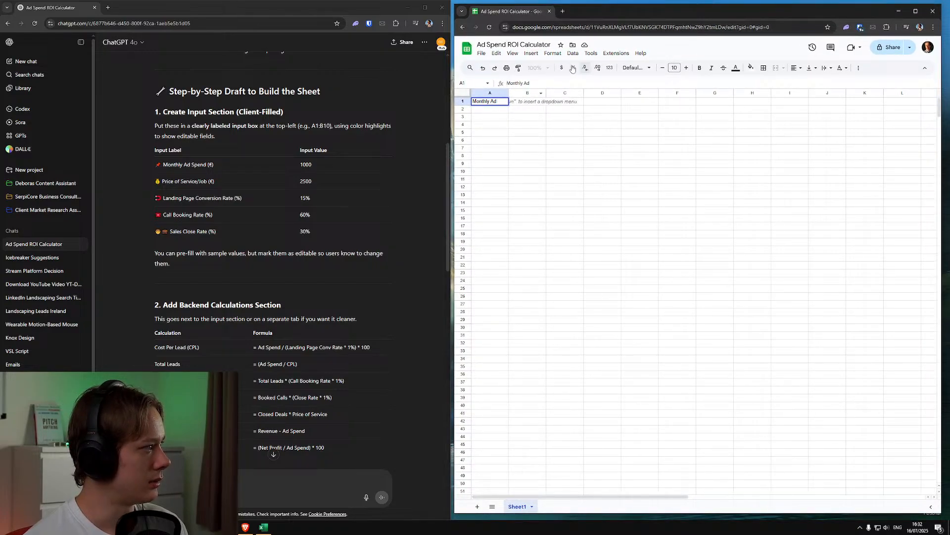
Set the spreadsheet's zoom to 150% and reduce the height of its window
left_click(603, 155)
left_click(490, 117)
left_click(537, 68)
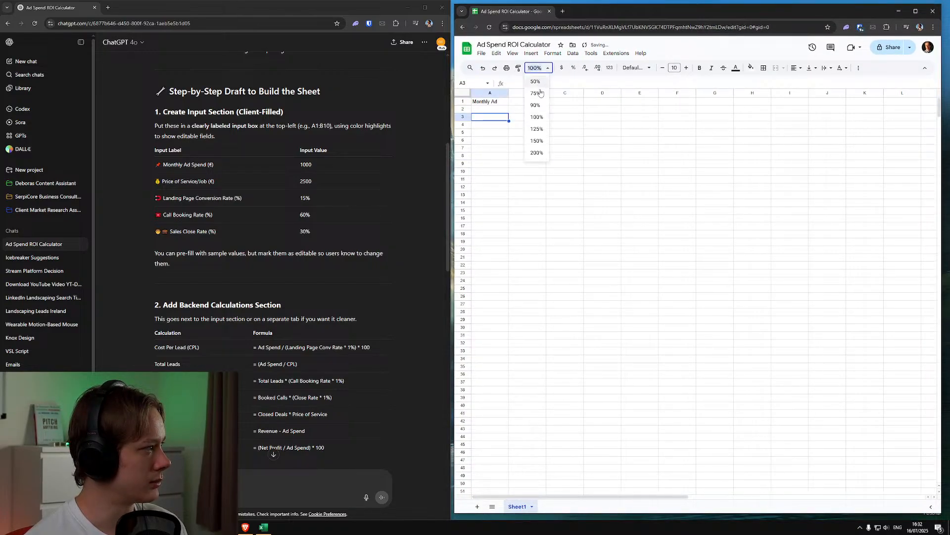
left_click(536, 141)
left_click(523, 110)
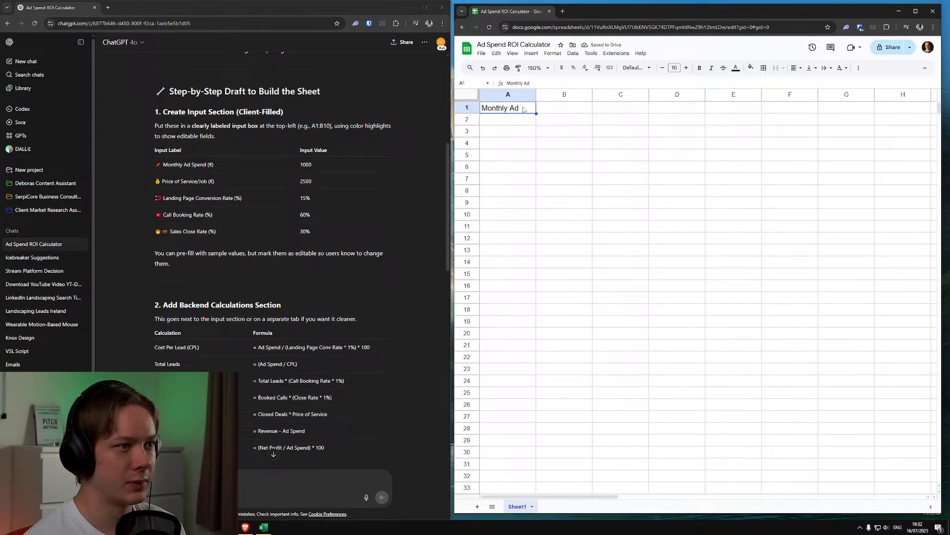
left_click(524, 135)
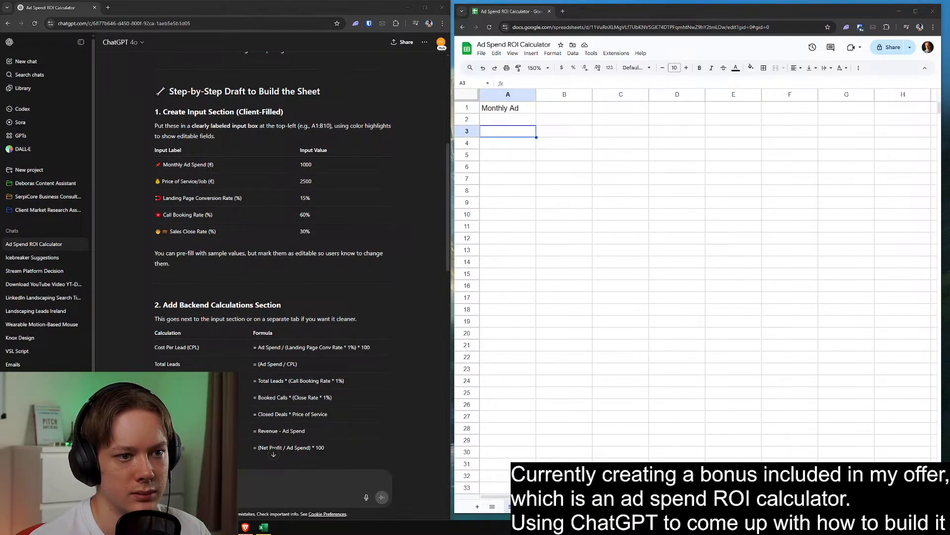
left_click(681, 298)
left_click_drag(591, 513, 592, 457)
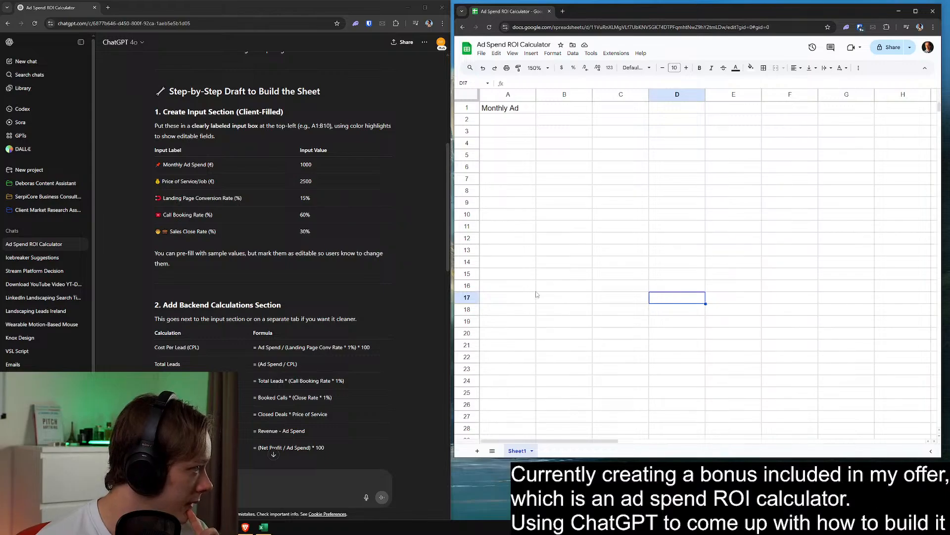
Complete the label in cell A1 so it reads "Monthly Ad Spend (€)"
left_click(514, 135)
left_click(529, 108)
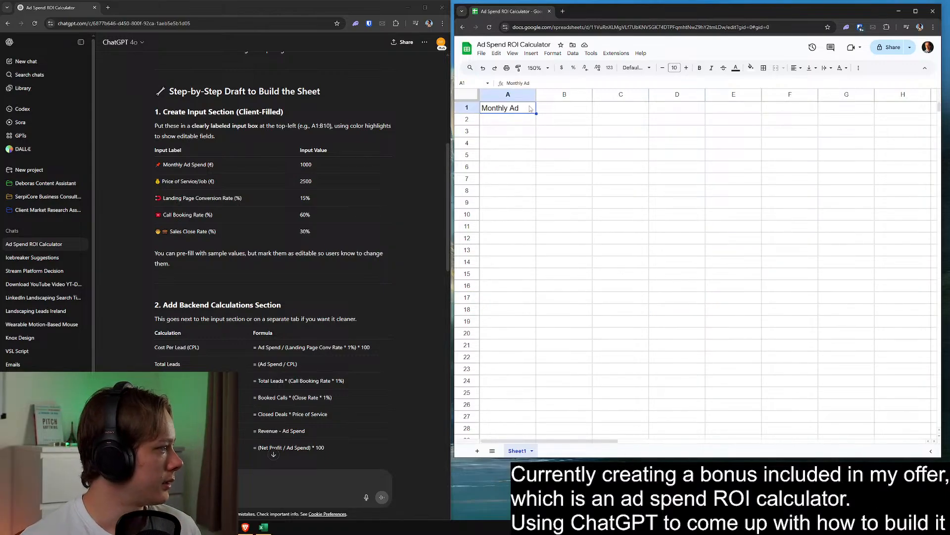
double_click(530, 108)
type("Spend")
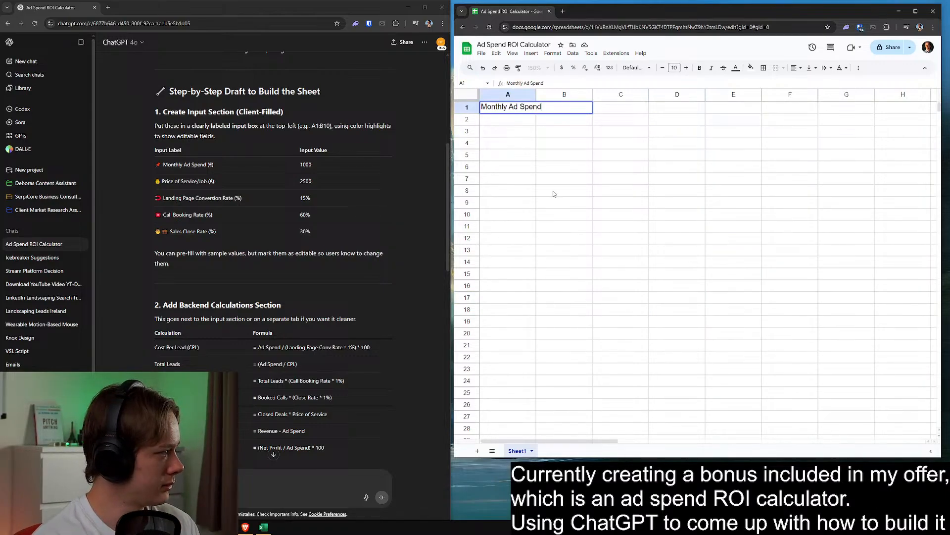
type(" (€")
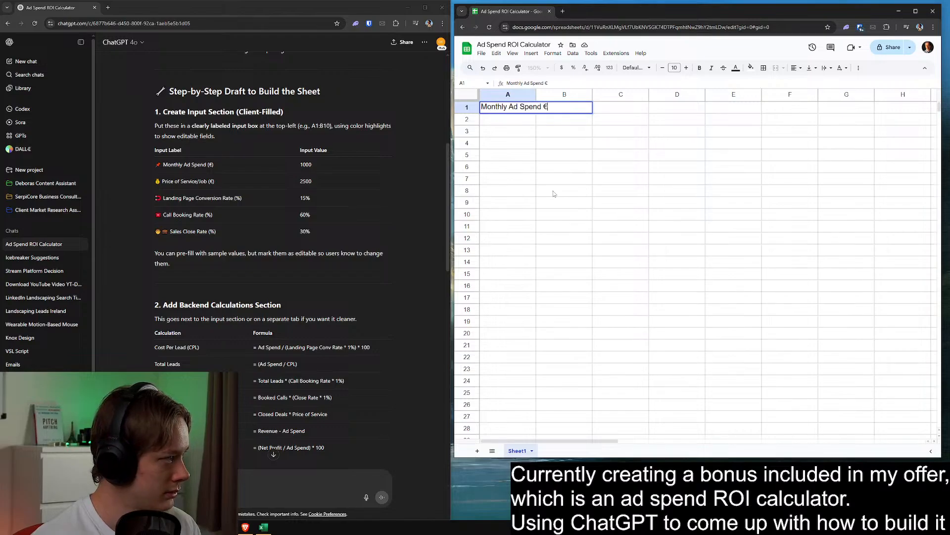
type(")")
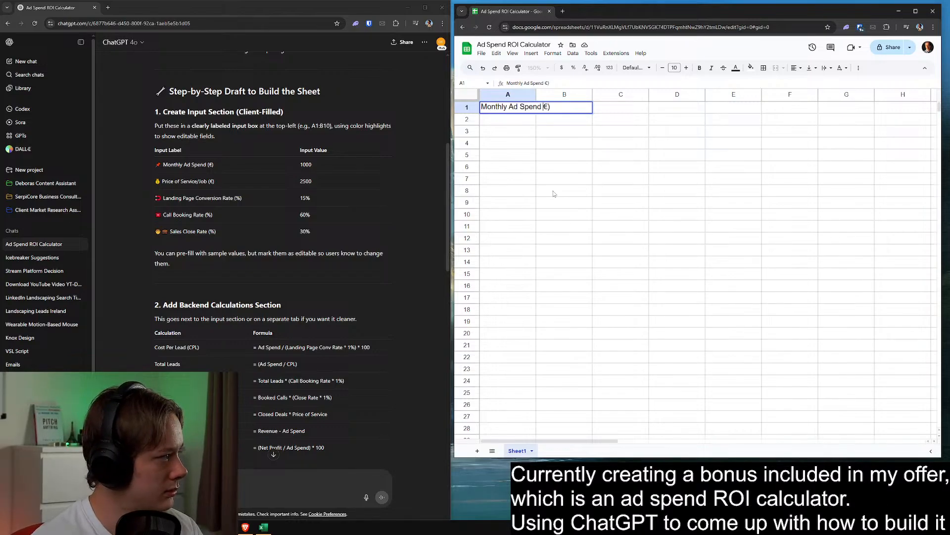
key("Left")
key("Left")
type("(")
key("Return")
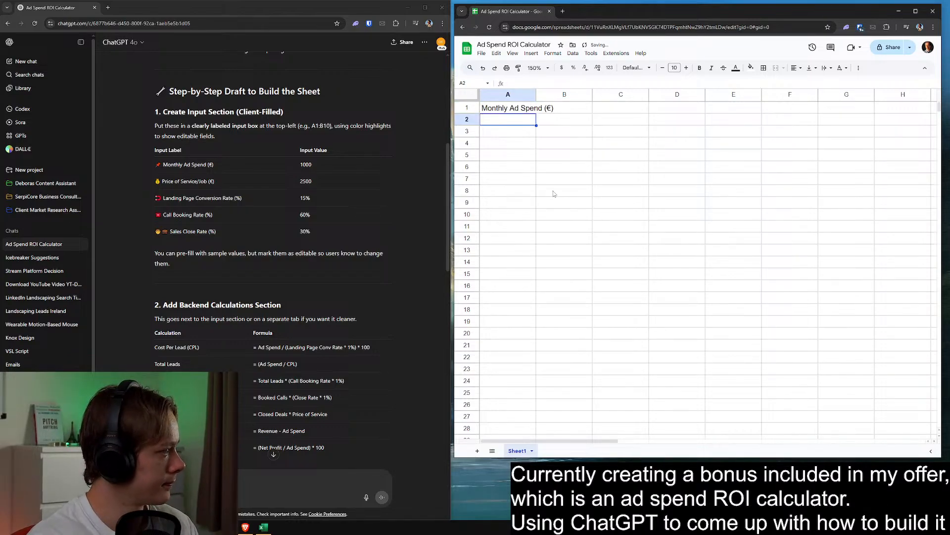
Enter the label "Price of Service/Job (€)" in cell A2
type("Price of Sergice")
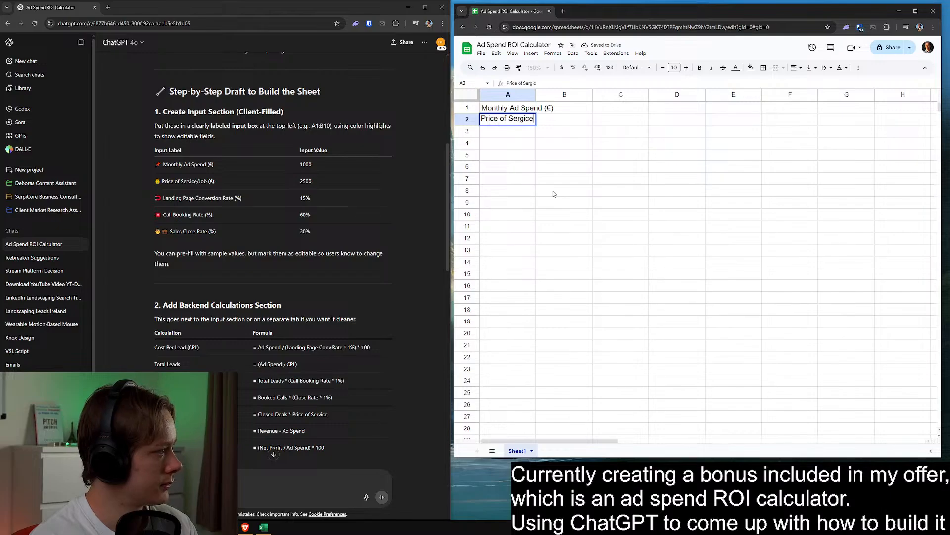
key("BackSpace")
key("BackSpace")
key("BackSpace")
key("BackSpace")
type("vice/")
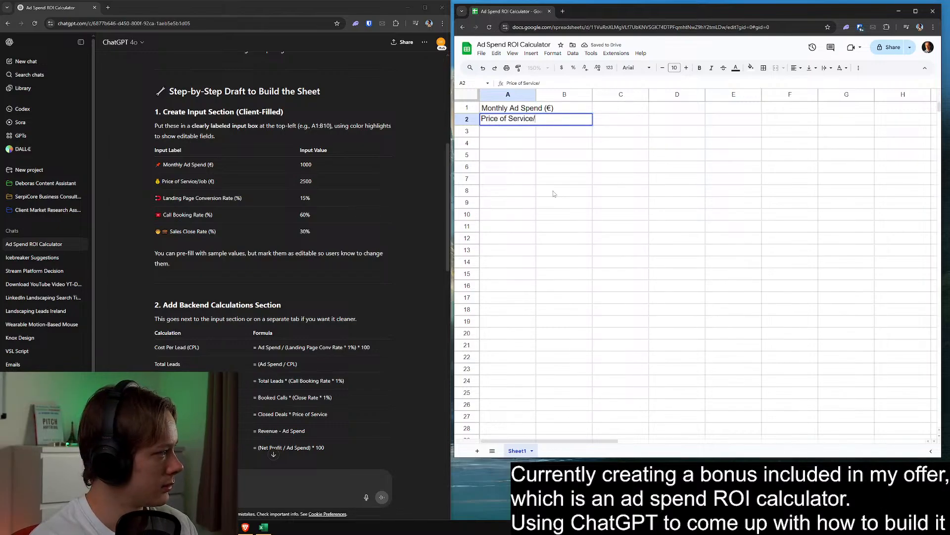
type("Job")
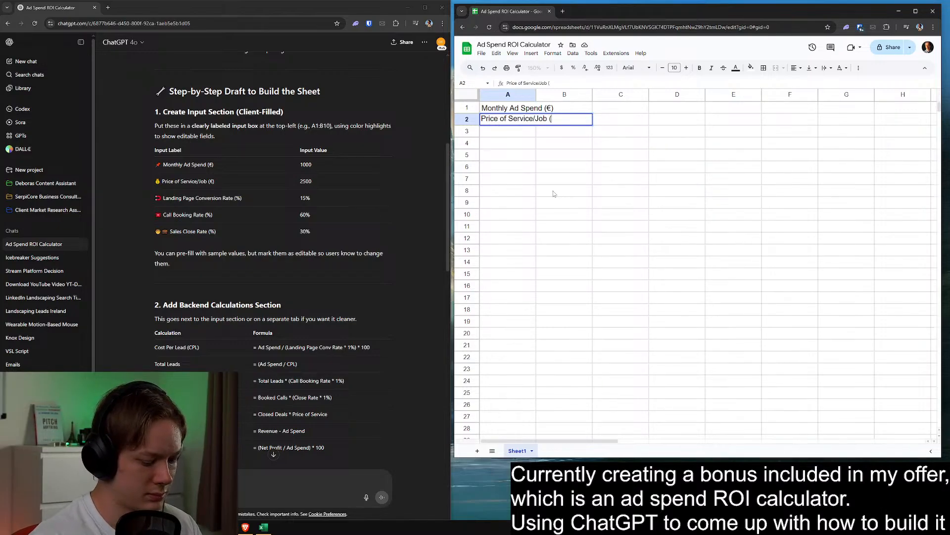
type(" (€")
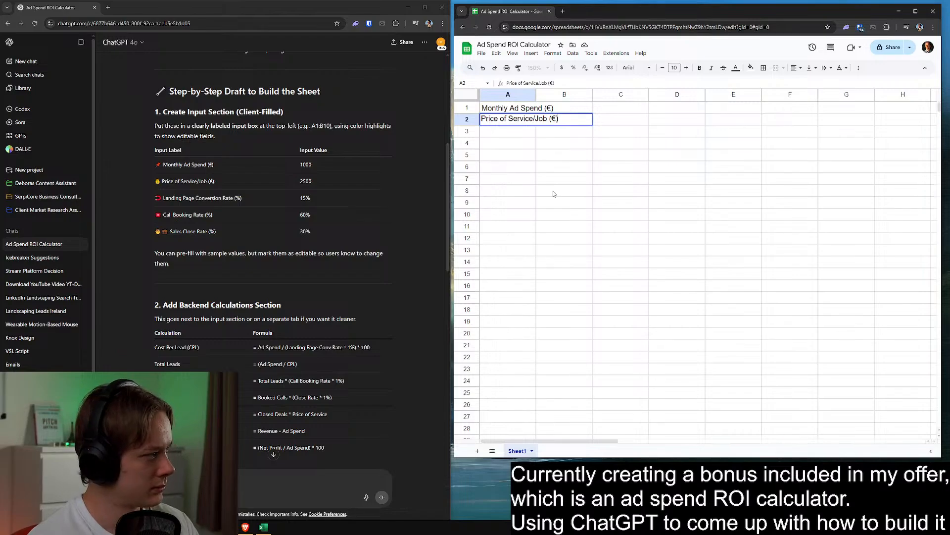
type(")")
key("Return")
Enter "Landing Page Conversion Rate (%)" in cell A3 and "Call Booking Rate (%)" in cell A4
type("Landing ")
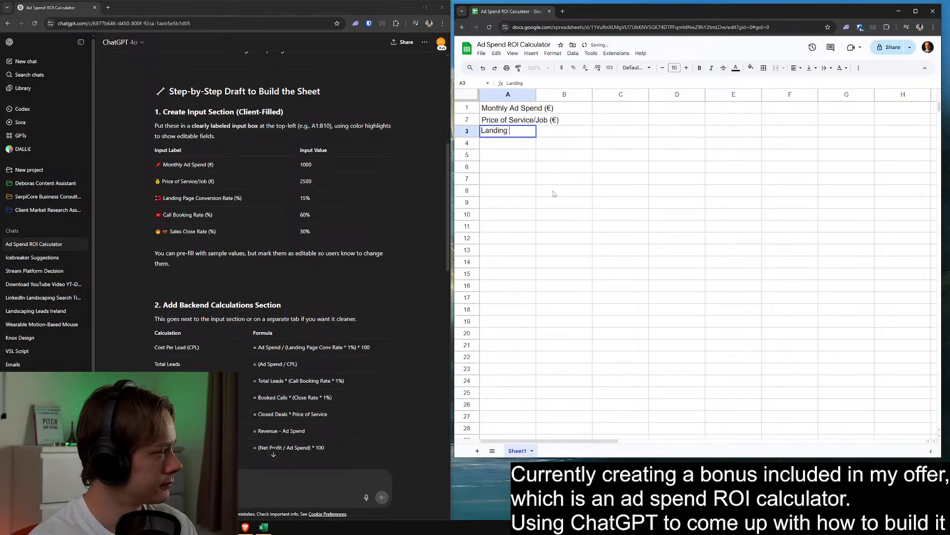
type("Page Conversion Rate ")
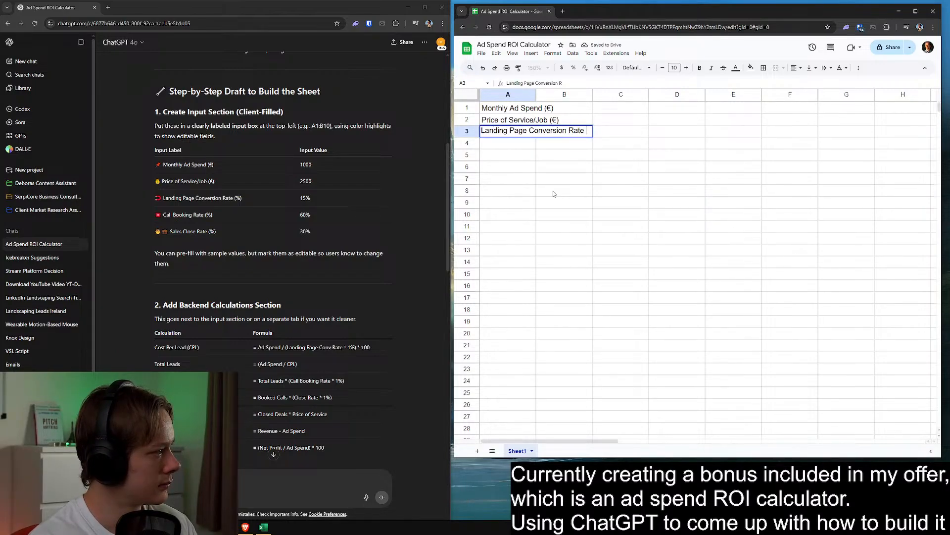
type("(%)")
key("Return")
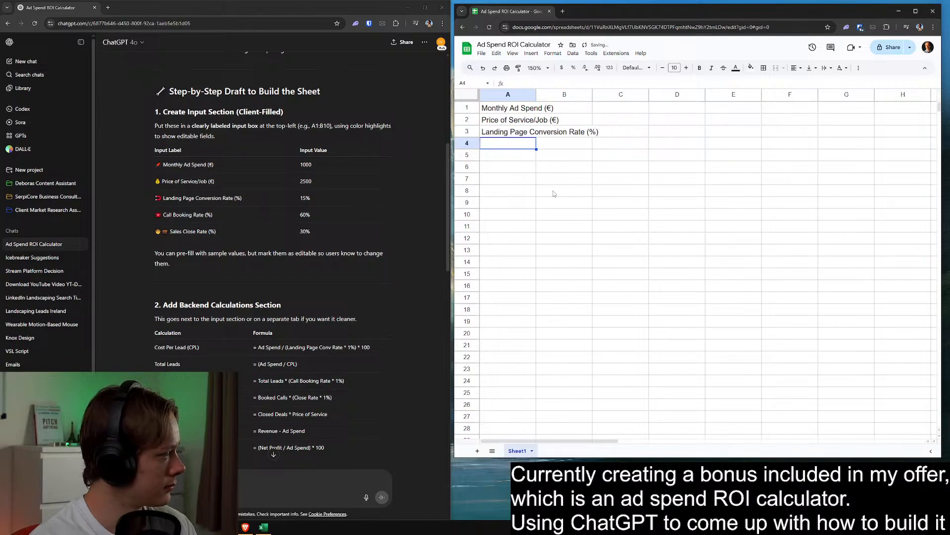
type("Call Booking Rat")
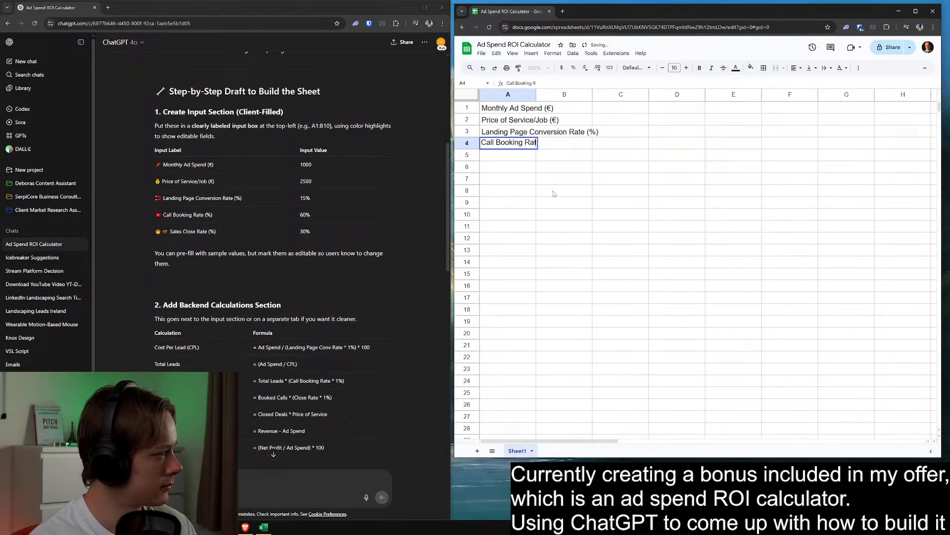
type("e ()%")
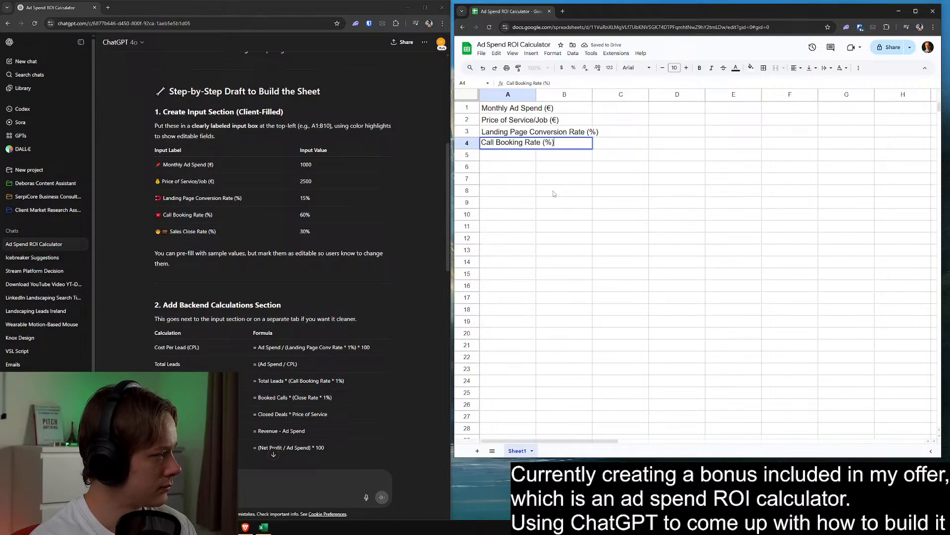
key("Return")
Enter the label "Sales Close Rate (%)" in cell A5
type("Sales Cl")
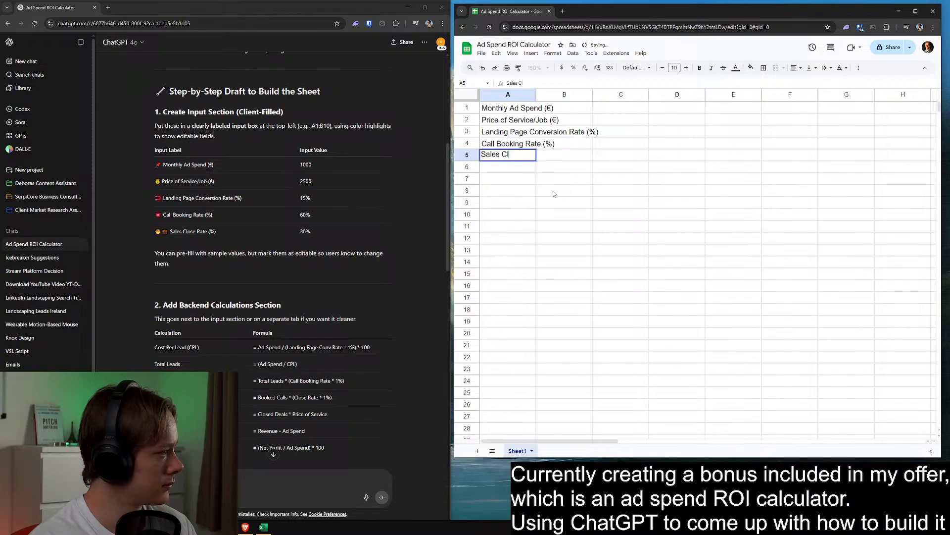
type("ose Rate ()")
key("BackSpace")
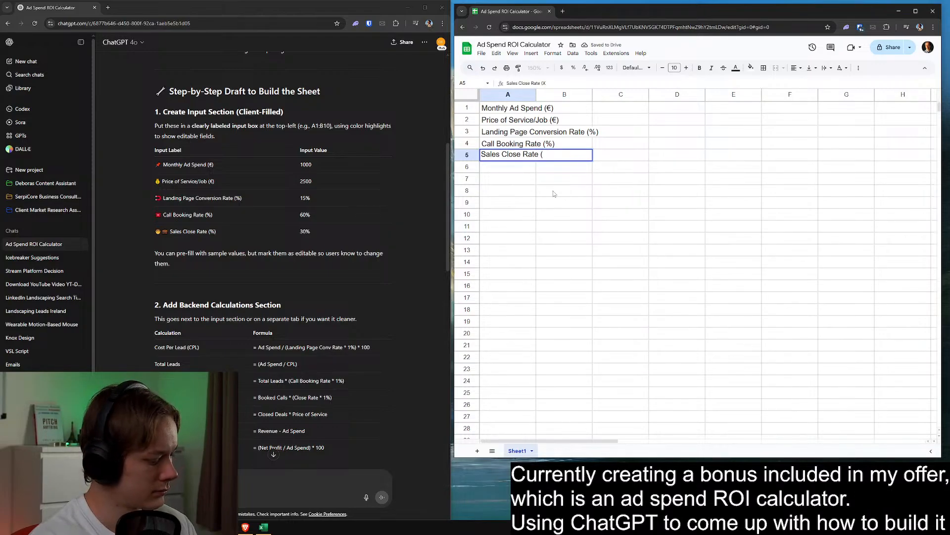
type("%)")
key("Return")
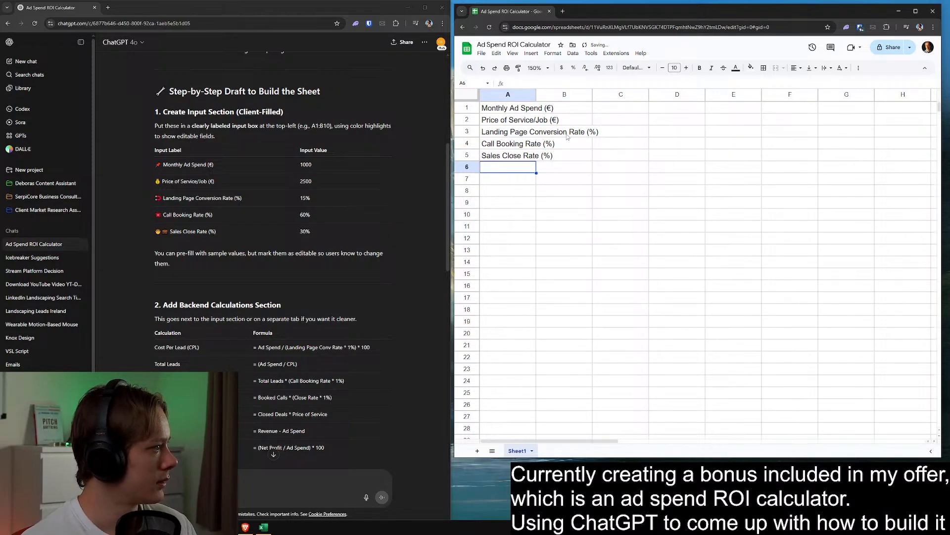
Fit the width of column A to its input labels
left_click(550, 120)
left_click(535, 94)
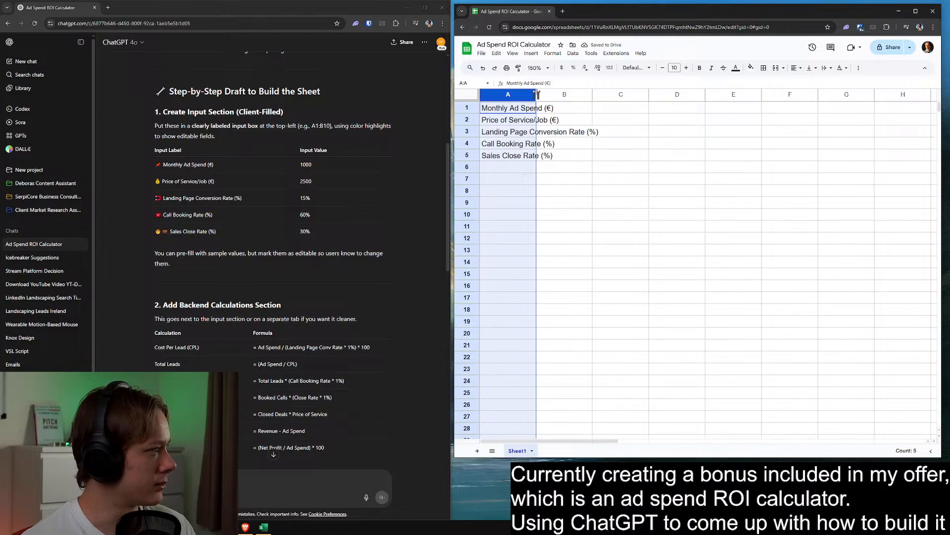
double_click(536, 95)
left_click(594, 179)
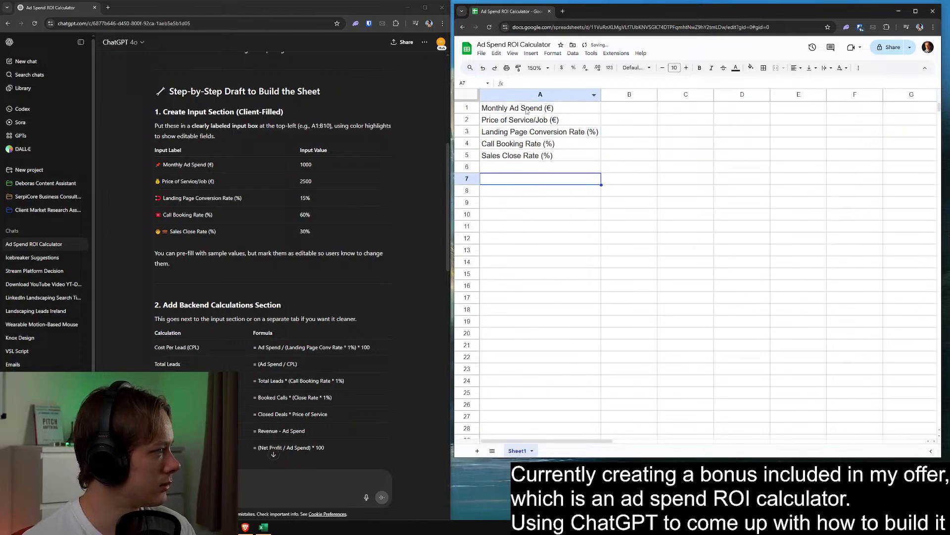
Bold the labels in A1:A5 and widen column A to hold the bold text
left_click_drag(528, 110, 536, 157)
key("ctrl+b")
left_click(553, 192)
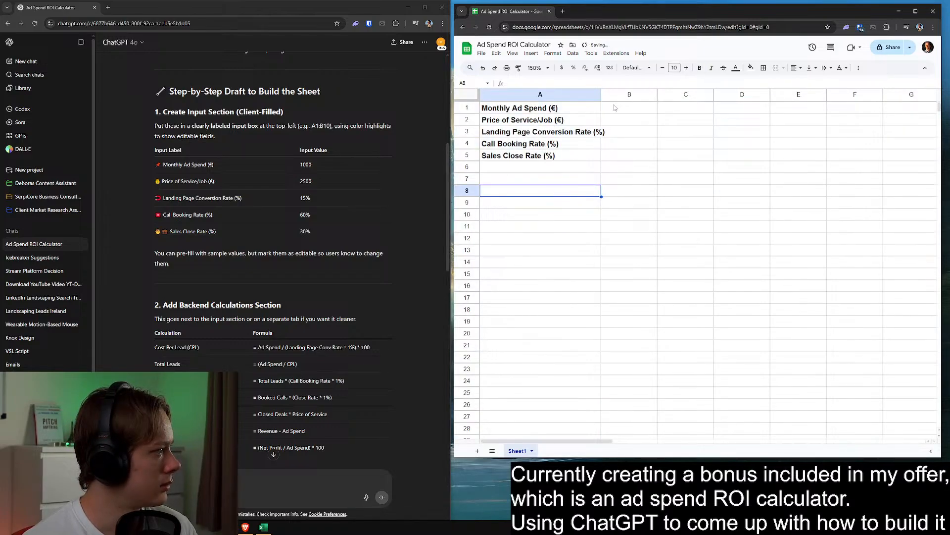
left_click_drag(600, 95, 617, 95)
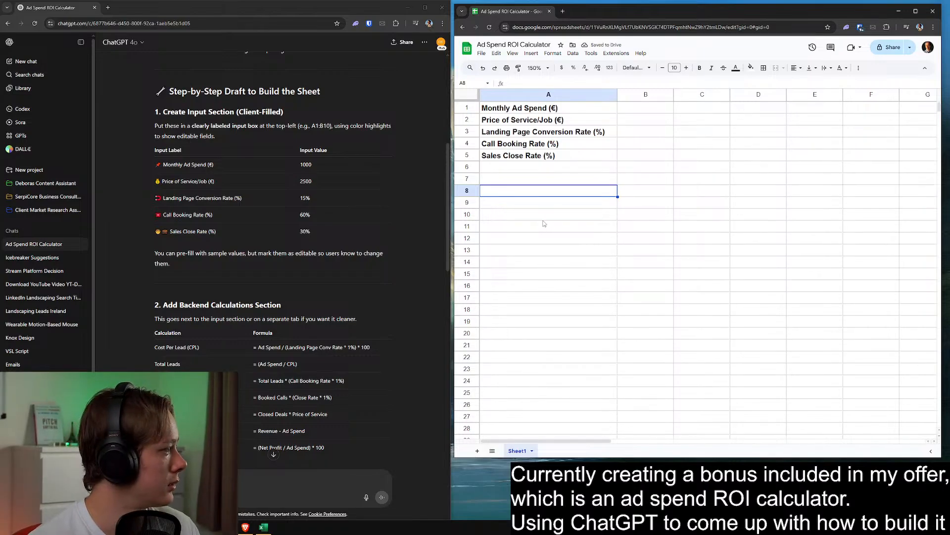
Move the five input labels down one row to A2:A6, freeing row 1 for headers
scroll(341, 259, "down", 1)
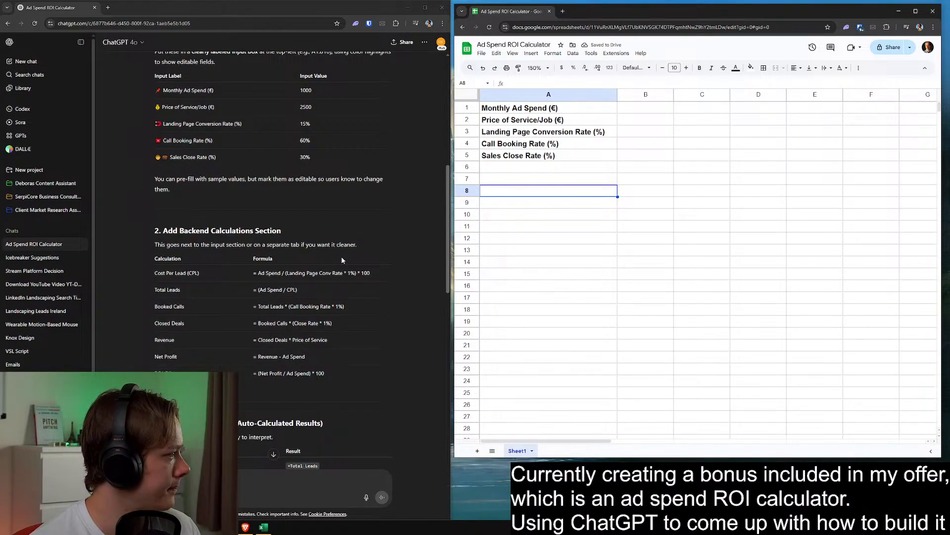
scroll(342, 259, "up", 1)
left_click_drag(517, 110, 524, 156)
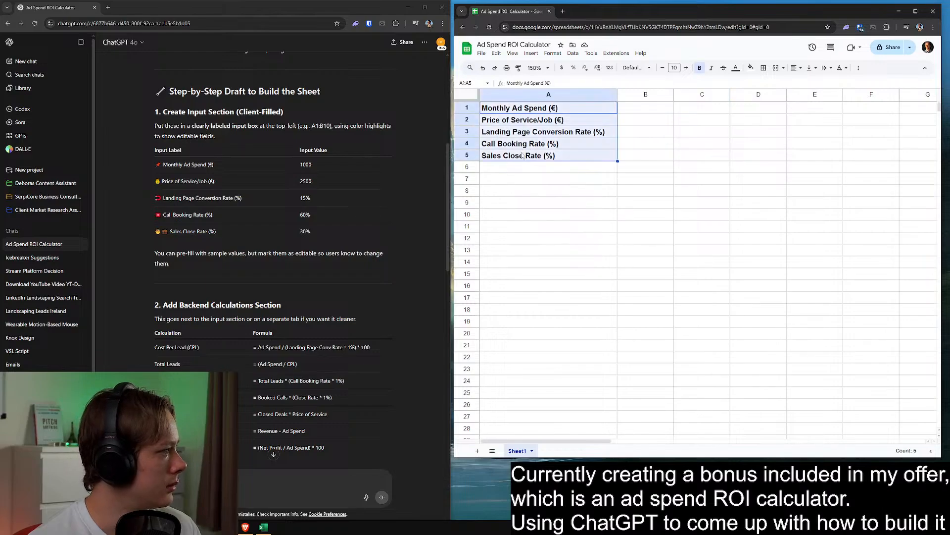
key("ctrl+x")
left_click(539, 121)
key("ctrl+v")
Enter the headers "Input Label" in A1 and "Input Value" in B1
left_click(527, 107)
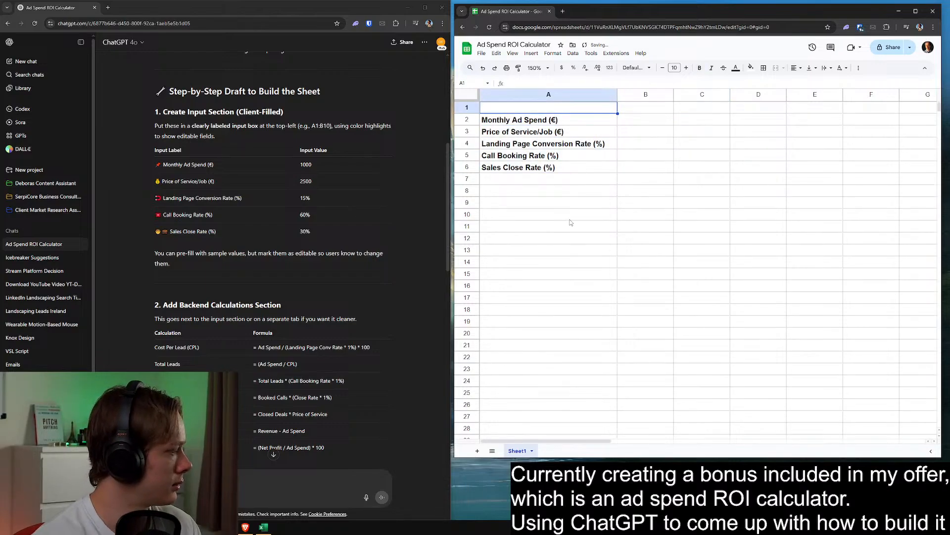
type("Input Label")
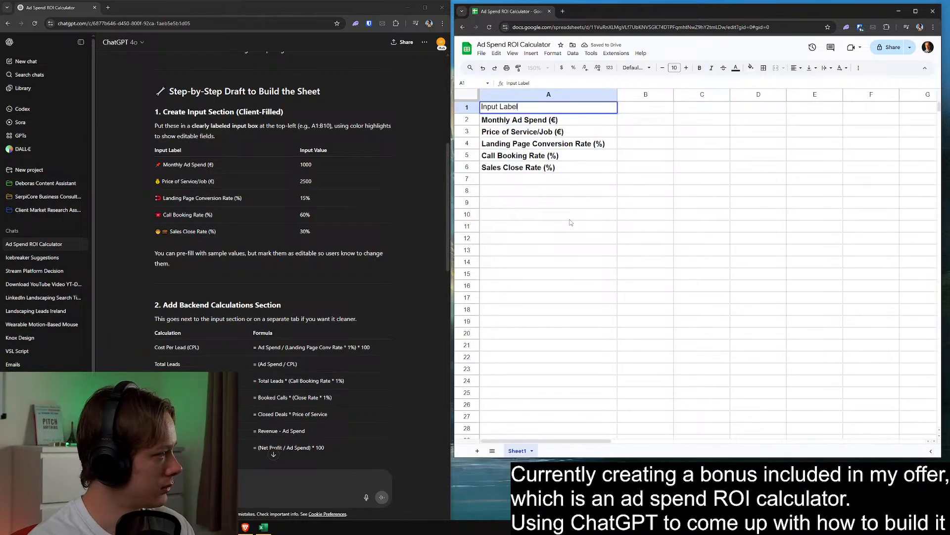
key("Tab")
type("Input Value")
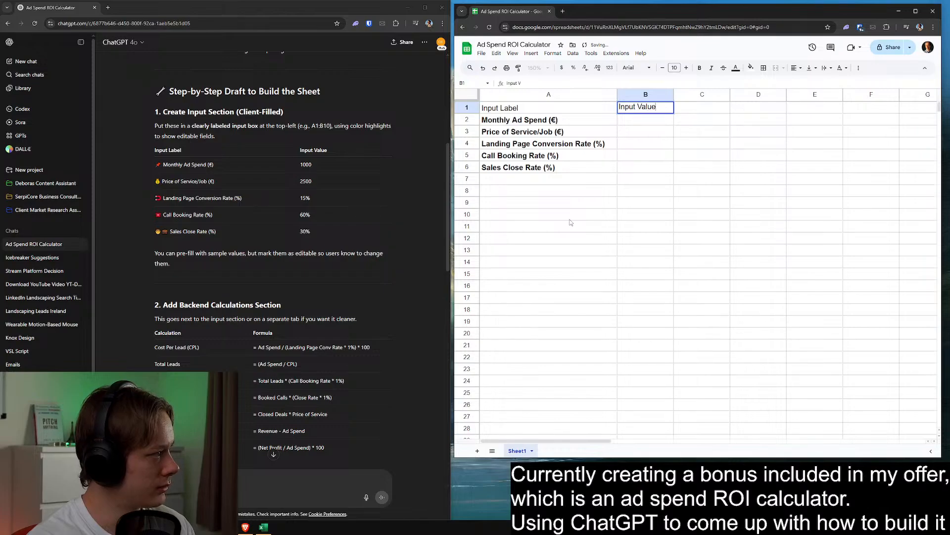
key("Return")
Bold the header cells in row 1
key("Up")
key("ctrl+b")
key("Right")
Remove the bold formatting from the input labels in A2:A6
key("ctrl+b")
key("Down")
key("Left")
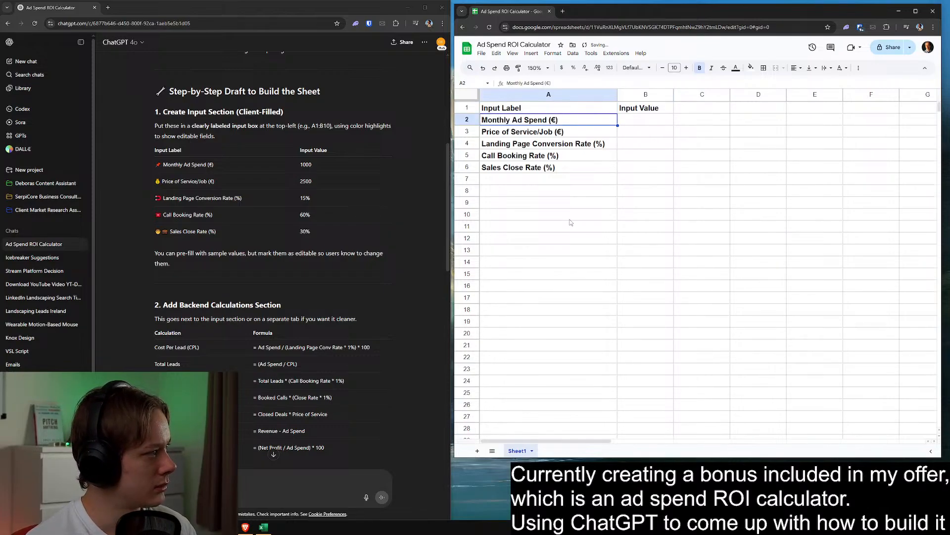
key("shift+Down")
key("shift+Down")
key("shift+Down")
key("shift+Down")
key("ctrl+b")
key("Down")
left_click(571, 222)
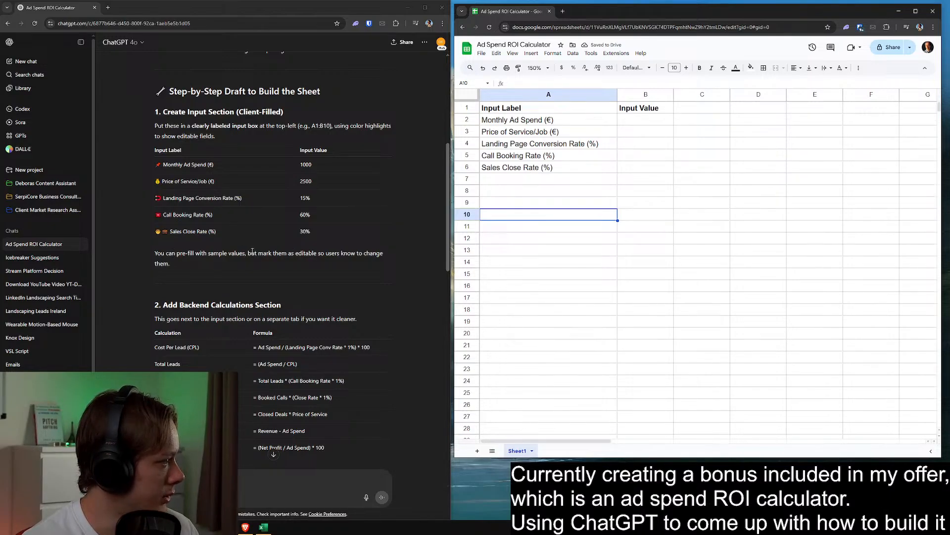
Fill the input value cells B2:B6 with a light yellow color to mark them as editable
left_click(778, 158)
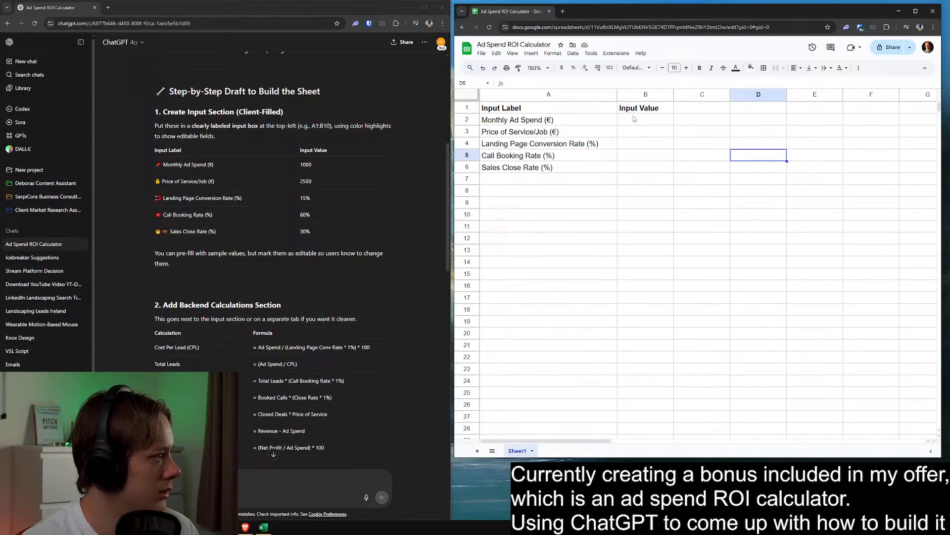
left_click_drag(636, 119, 639, 166)
right_click(644, 124)
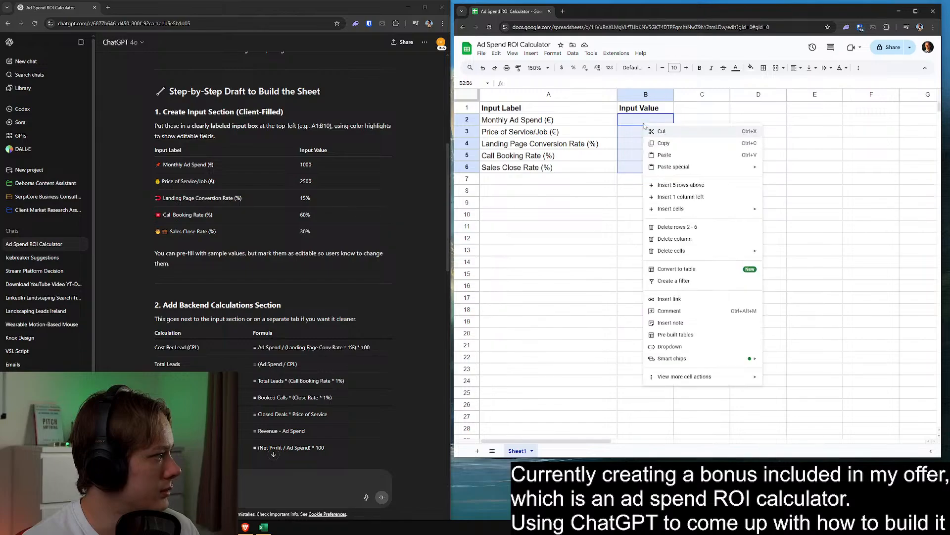
left_click(634, 136)
left_click_drag(649, 119, 648, 168)
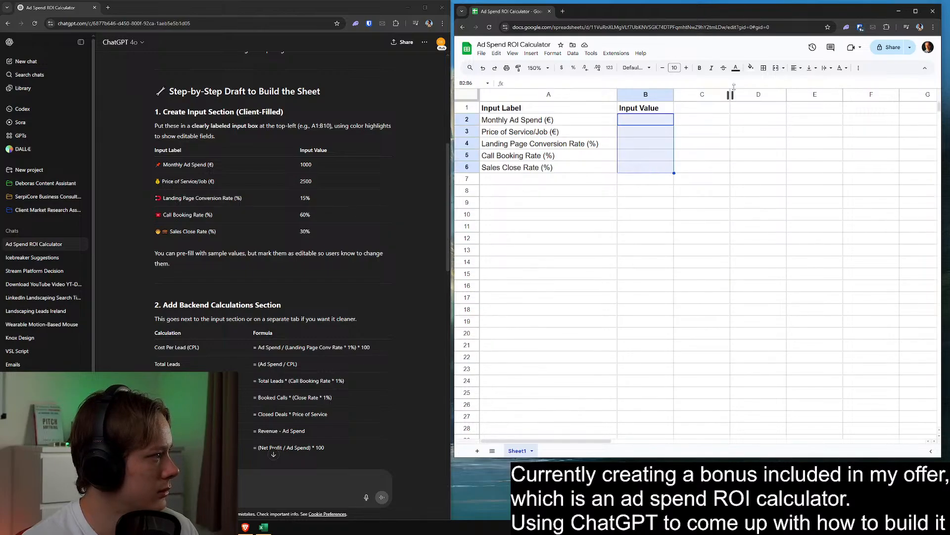
left_click(751, 67)
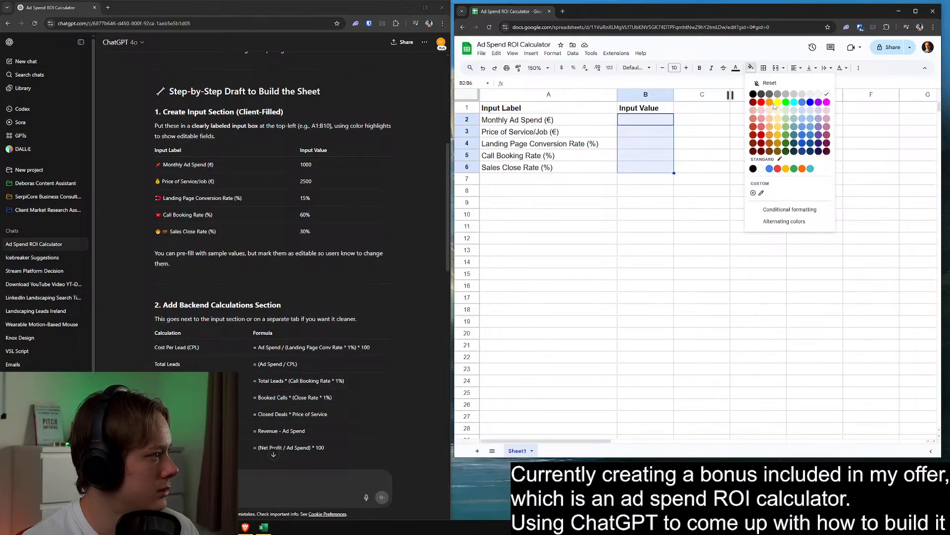
left_click(777, 127)
left_click(604, 181)
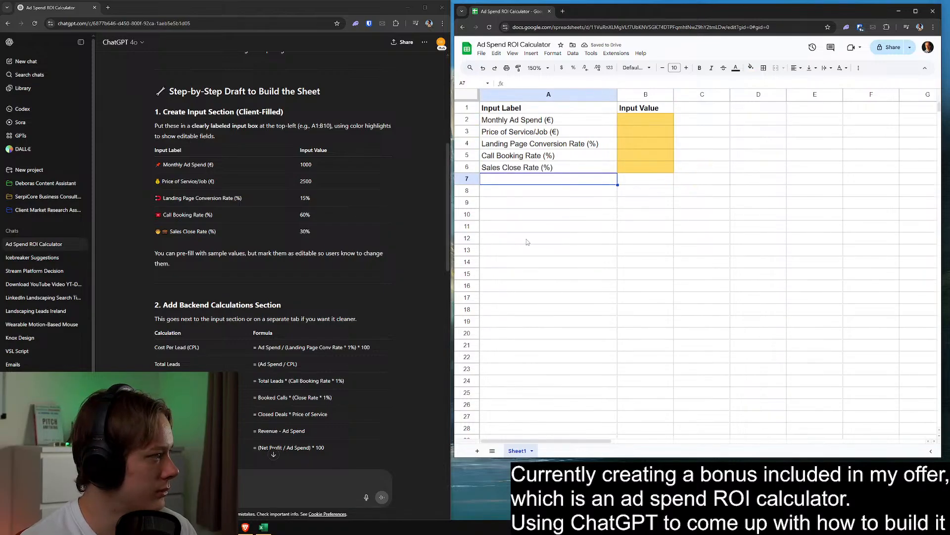
Rename the sheet as "ROI Calculator"
scroll(337, 262, "down", 3)
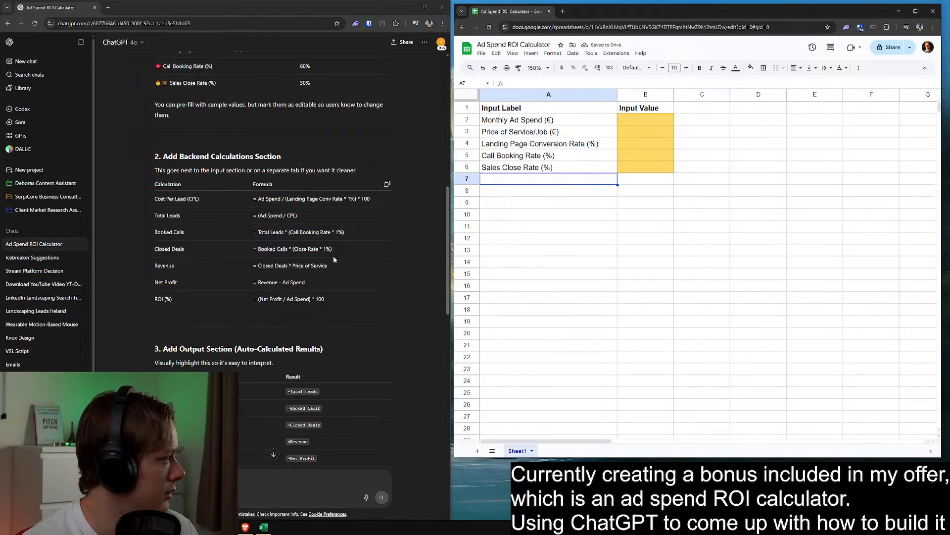
left_click(538, 405)
scroll(352, 301, "up", 5)
scroll(352, 304, "down", 4)
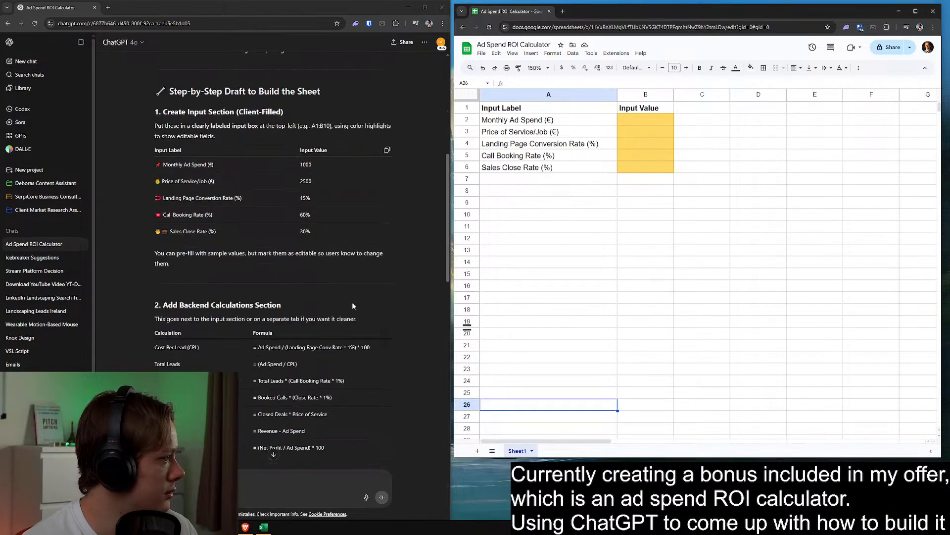
double_click(517, 450)
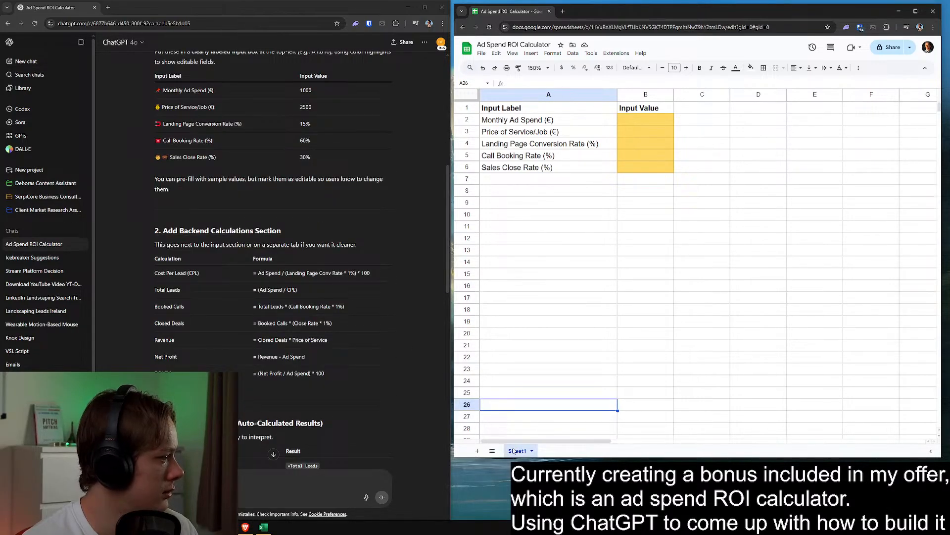
type("ROI Calculator")
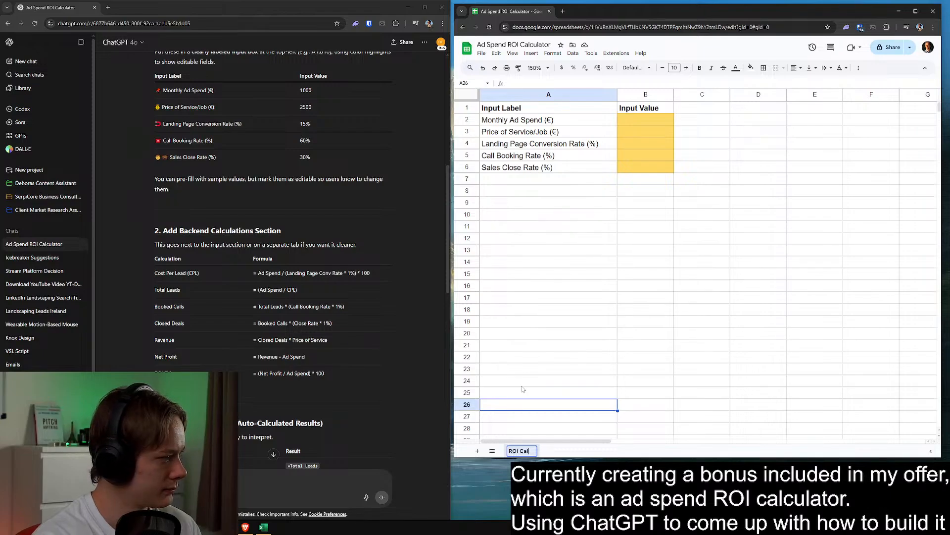
key("Return")
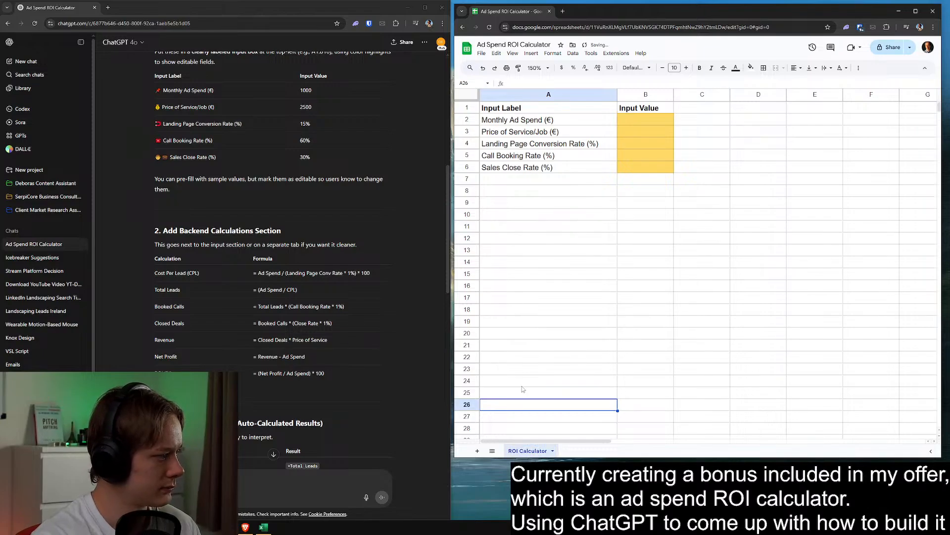
Add a second sheet and name it "Calculations"
left_click(478, 451)
double_click(570, 450)
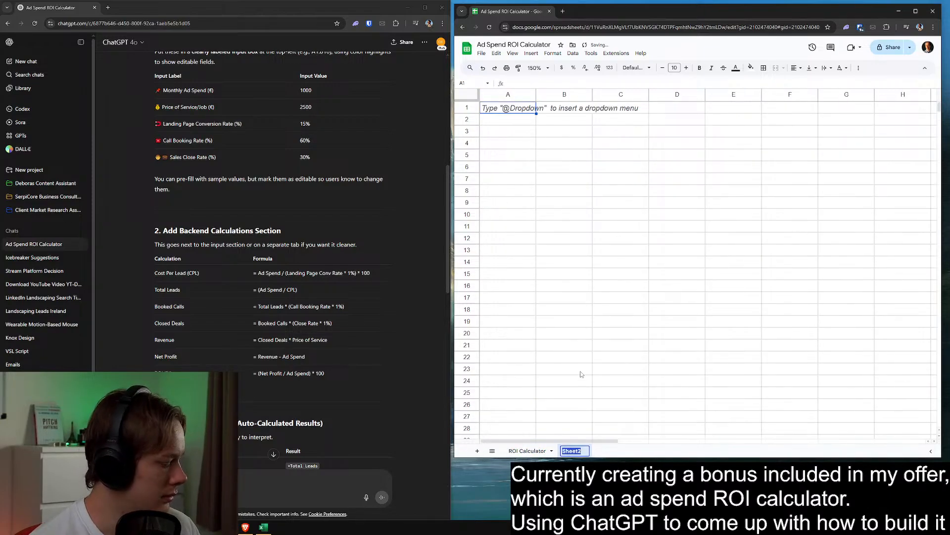
type("Calculations")
key("Return")
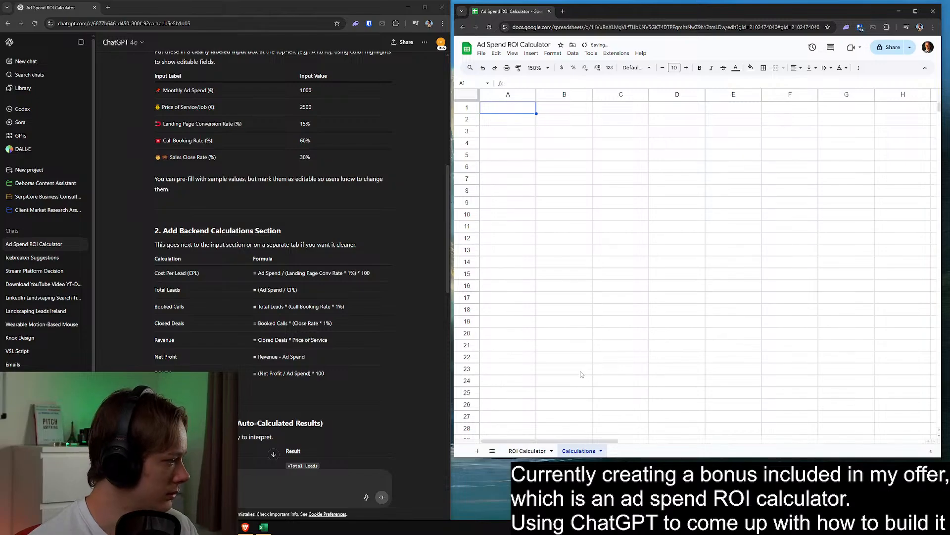
Enter the labels "Cost Per Lead (CPL)" in A1 and "Total Leads" in A2 of the Calculations sheet
scroll(363, 268, "down", 2)
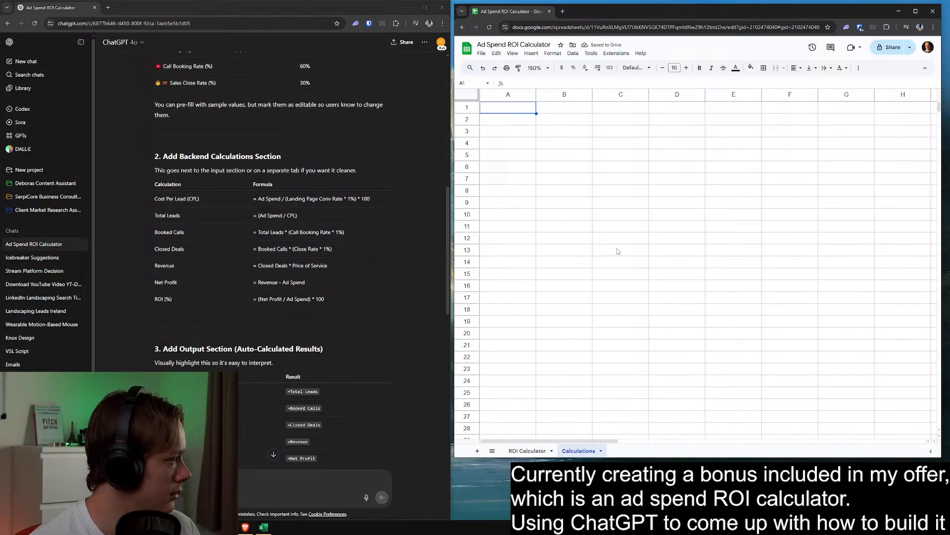
type("Cost Per Lead (CPL)")
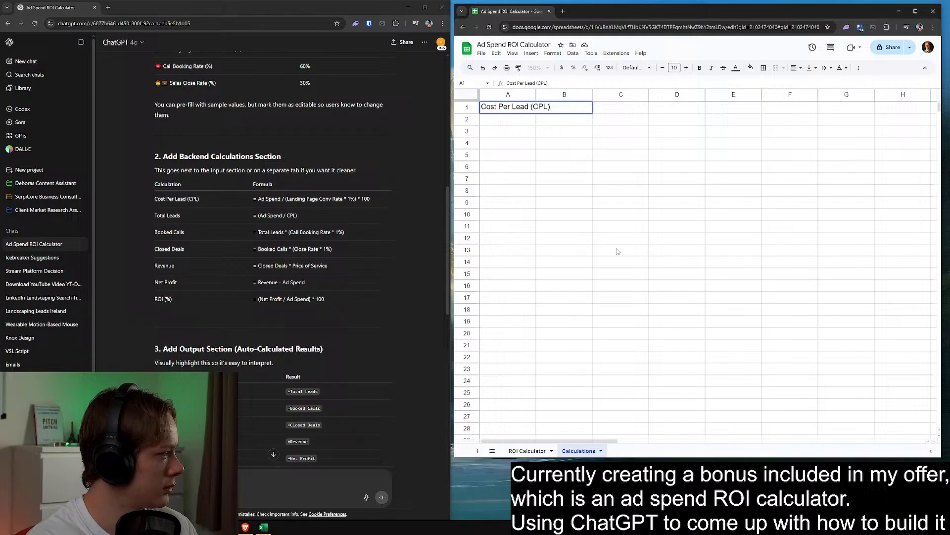
key("Return")
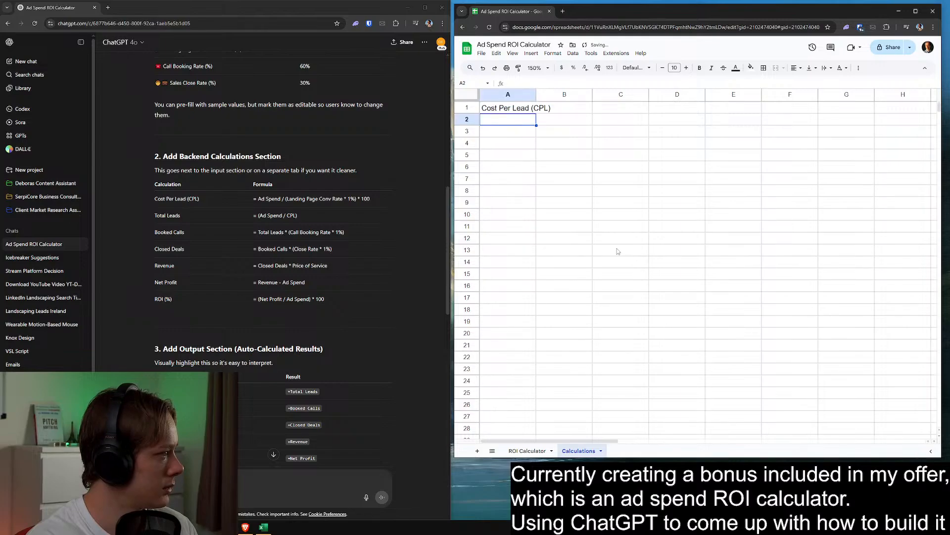
type("Total Leads")
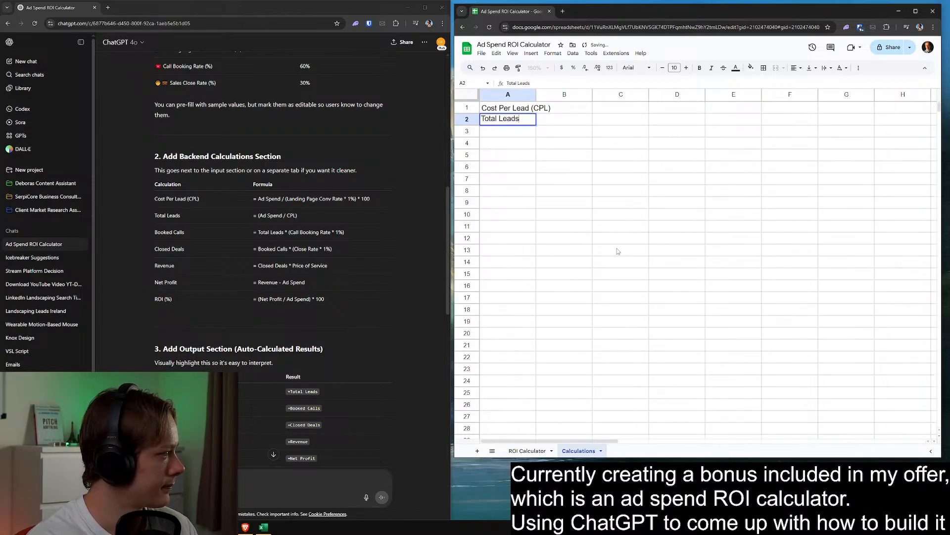
key("Return")
Enter the labels "Booked Calls", "Closed Deals" and "Revenue" in A3:A5
type("Booked Calls")
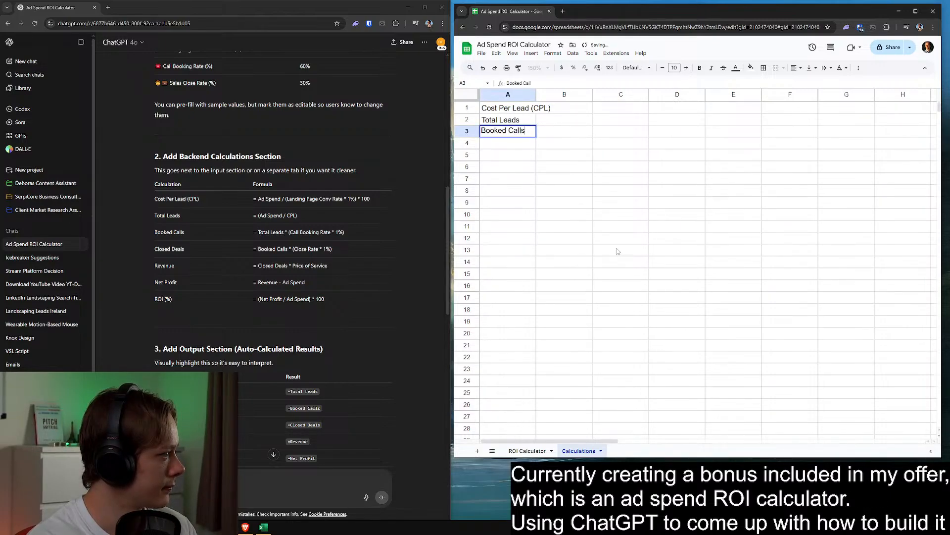
key("Return")
type("Closed Deals")
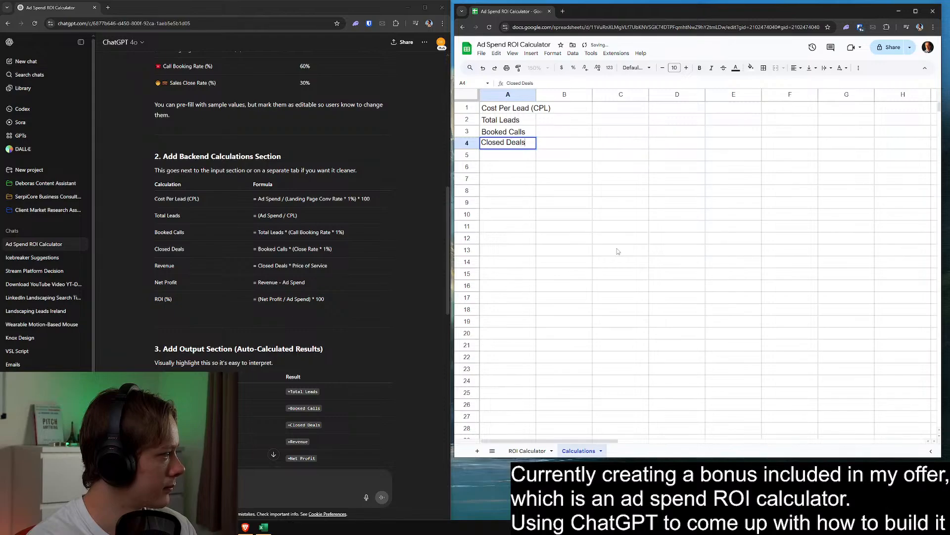
key("Return")
type("Revenue")
key("Return")
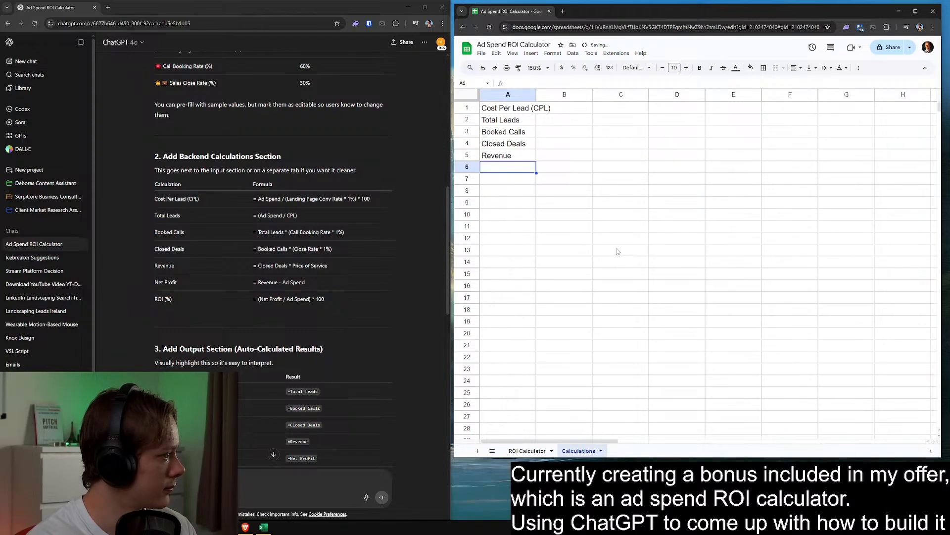
Enter "Net Profit" in A6 and "ROI (%)" in A7, and widen column A to fit the labels
type("Net Profit")
key("Return")
type("ROI (%)")
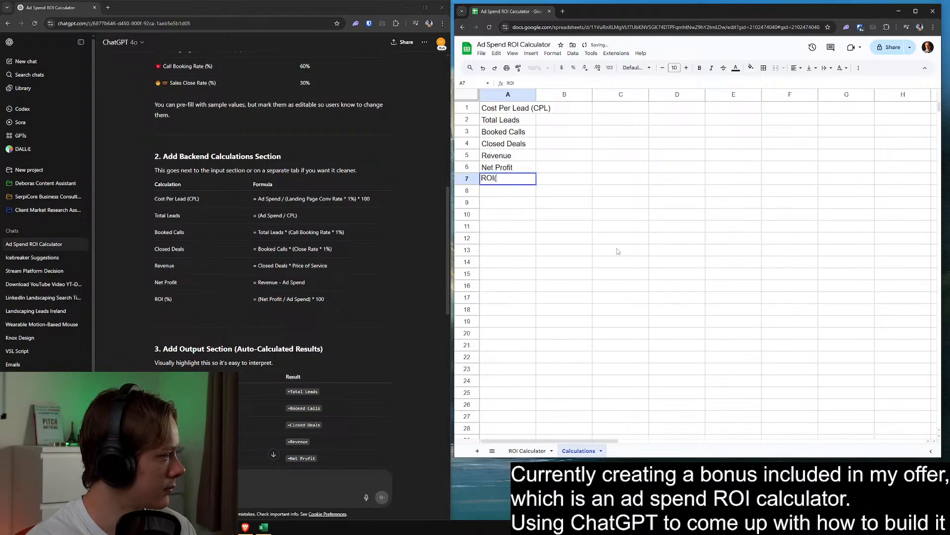
key("Return")
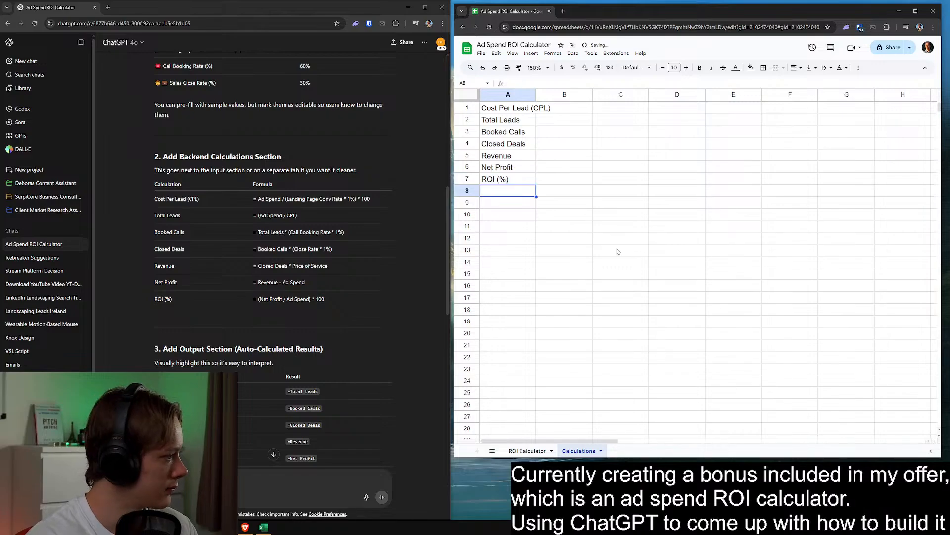
left_click_drag(537, 94, 563, 94)
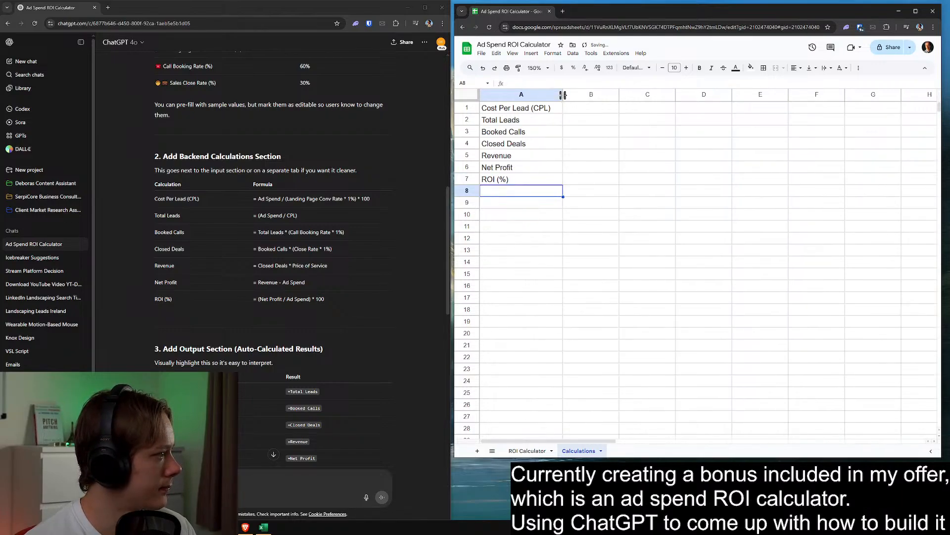
Check the ChatGPT draft's input section and return to the ROI Calculator sheet
scroll(290, 271, "up", 3)
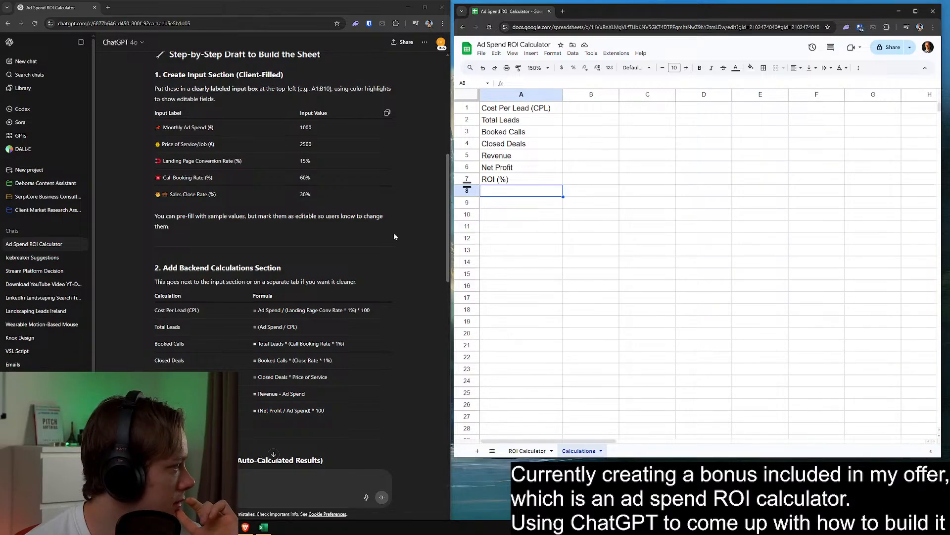
left_click(527, 450)
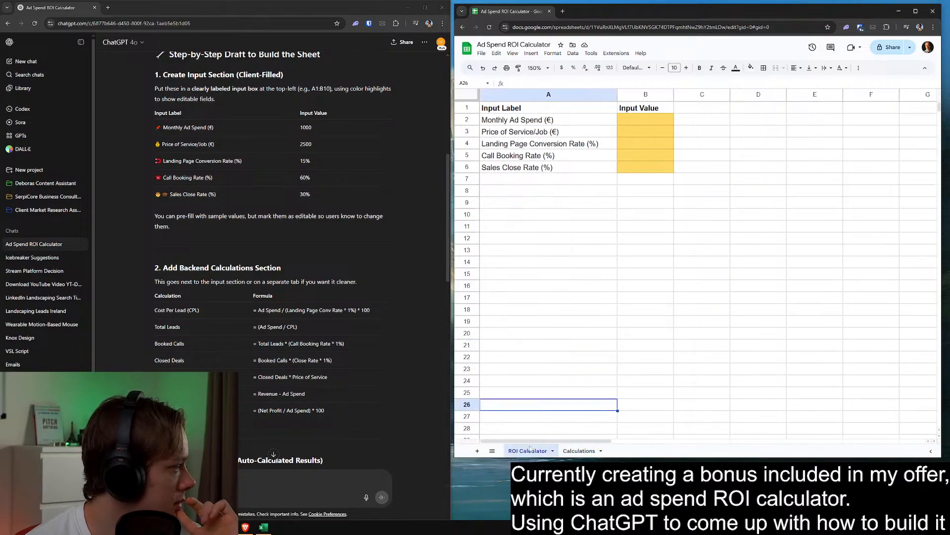
left_click(550, 147)
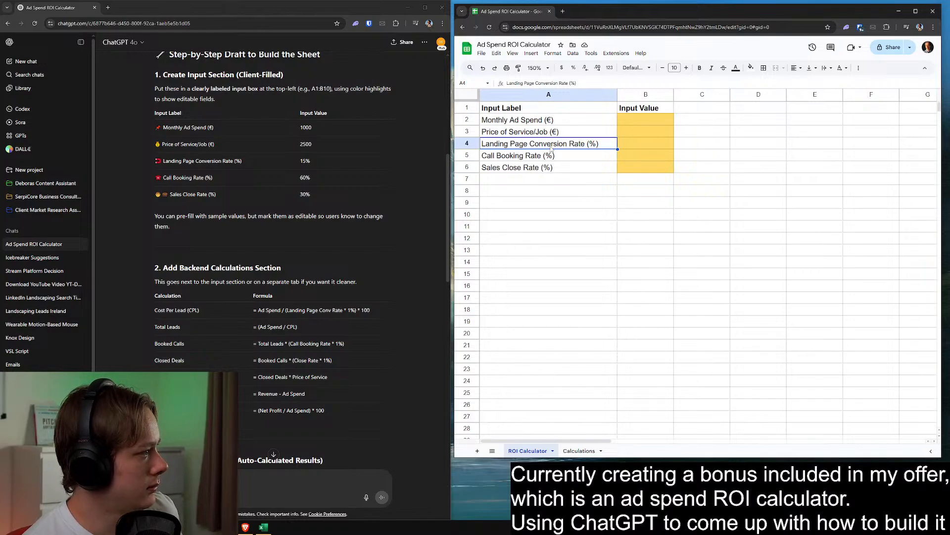
left_click(475, 145)
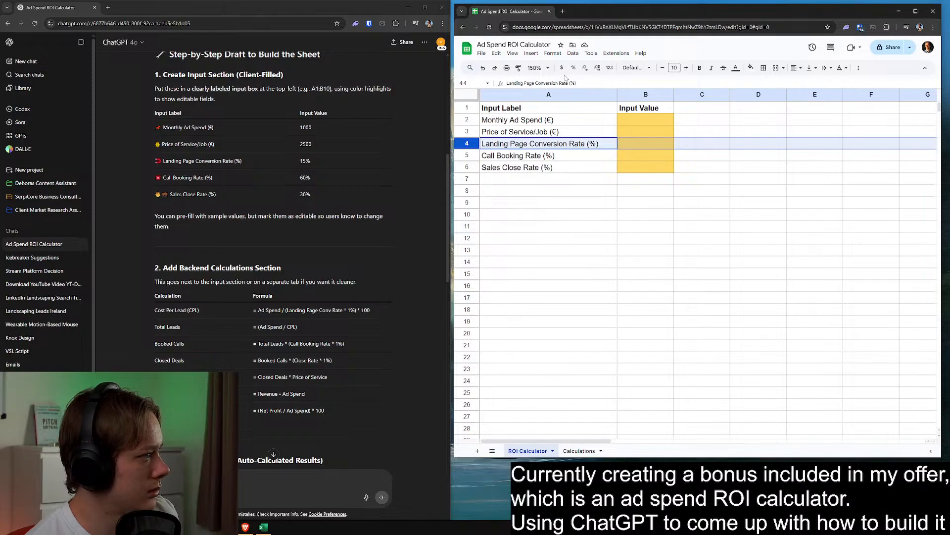
right_click(474, 147)
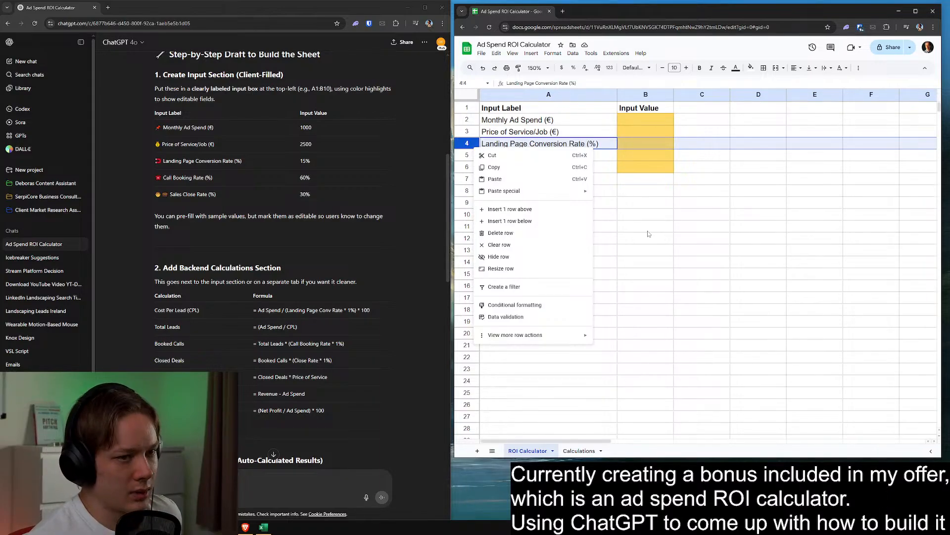
left_click(639, 230)
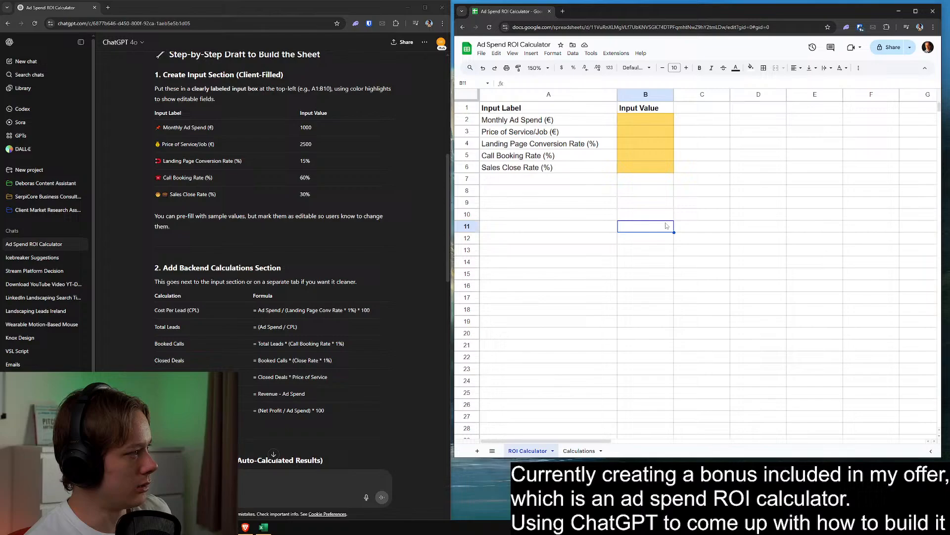
left_click(467, 143)
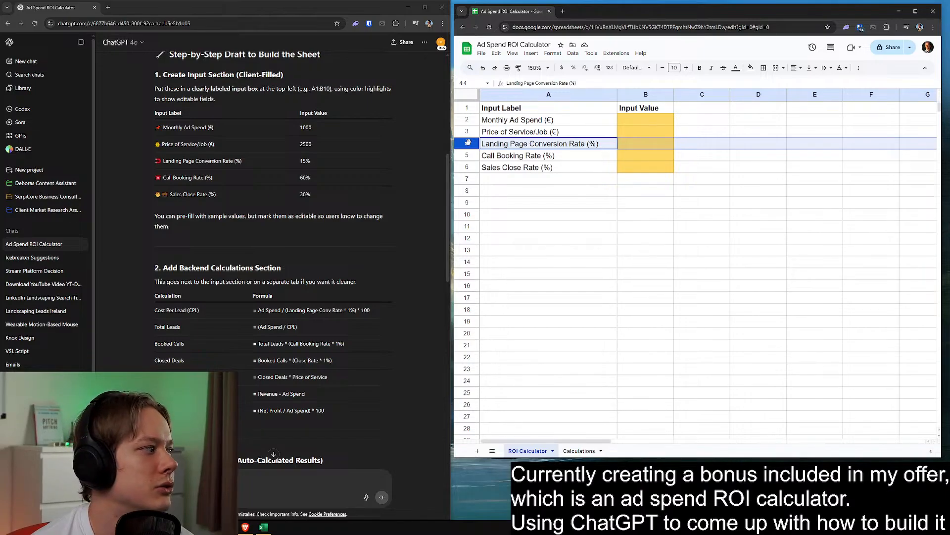
left_click(539, 204)
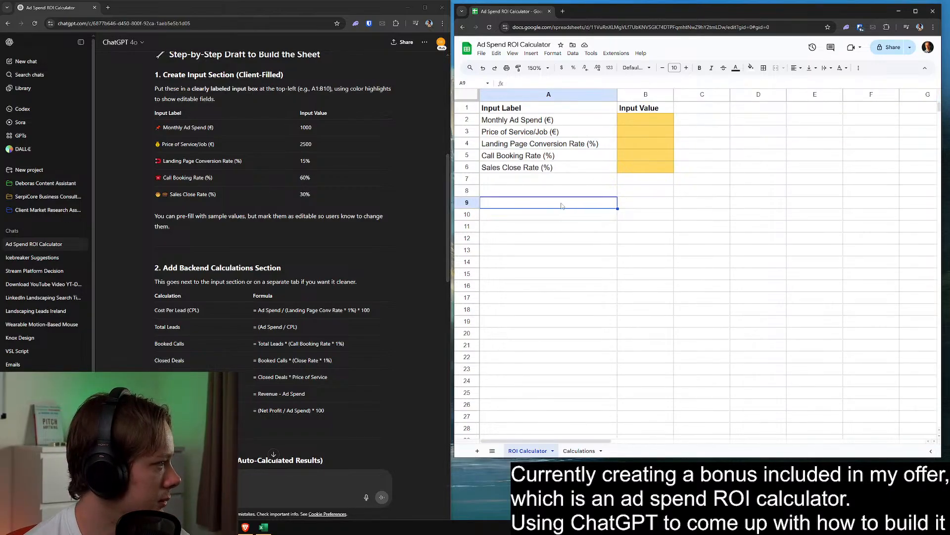
Fill in the sample inputs 1000 for Monthly Ad Spend in B2 and 2500 for Price of Service/Job in B3
left_click(651, 121)
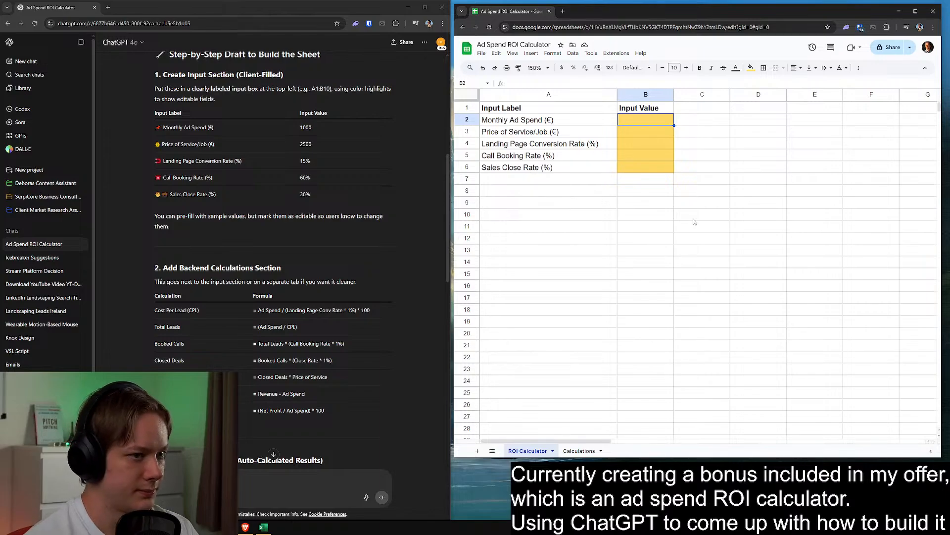
type("1000")
key("Return")
type("2500")
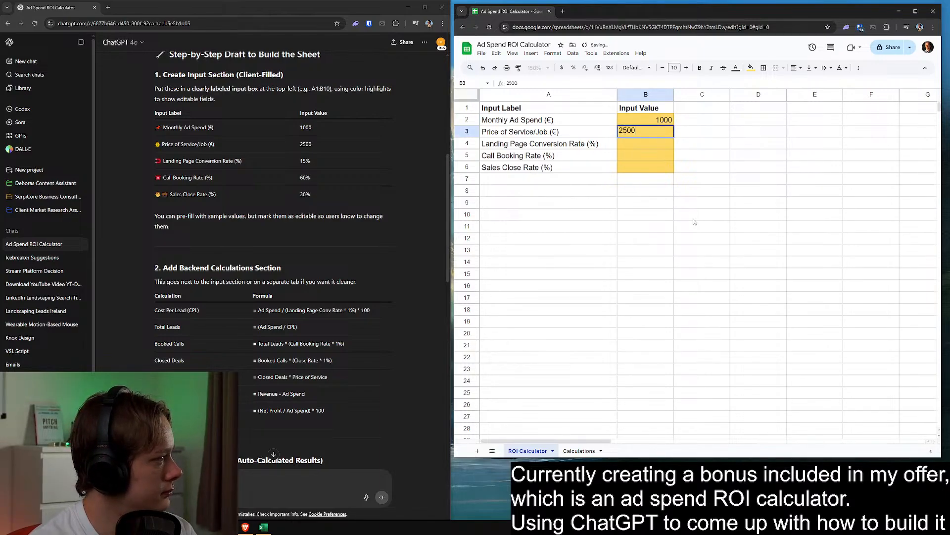
key("Return")
Enter sample rates of 15% for landing page conversion in B4, 60% for call booking in B5 and 30% for sales close in B6
type("15%")
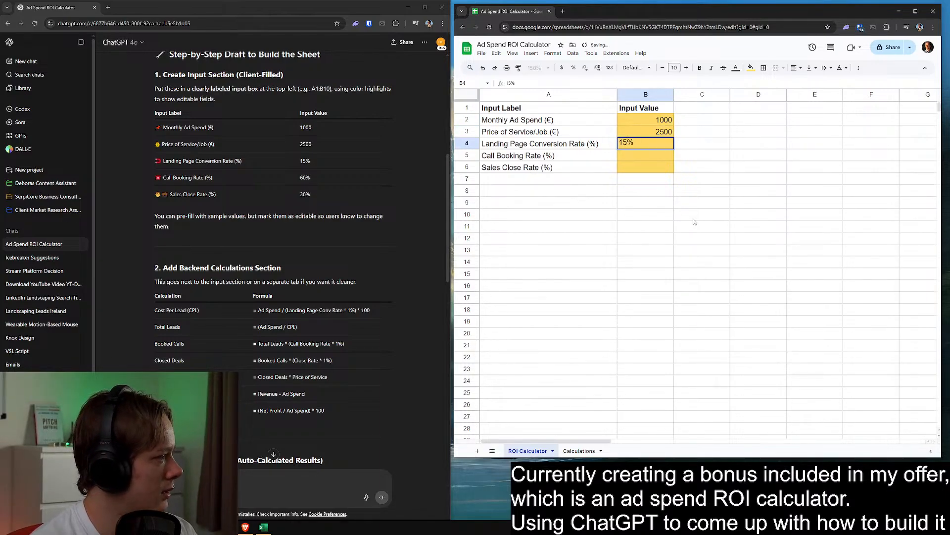
key("Return")
type("60")
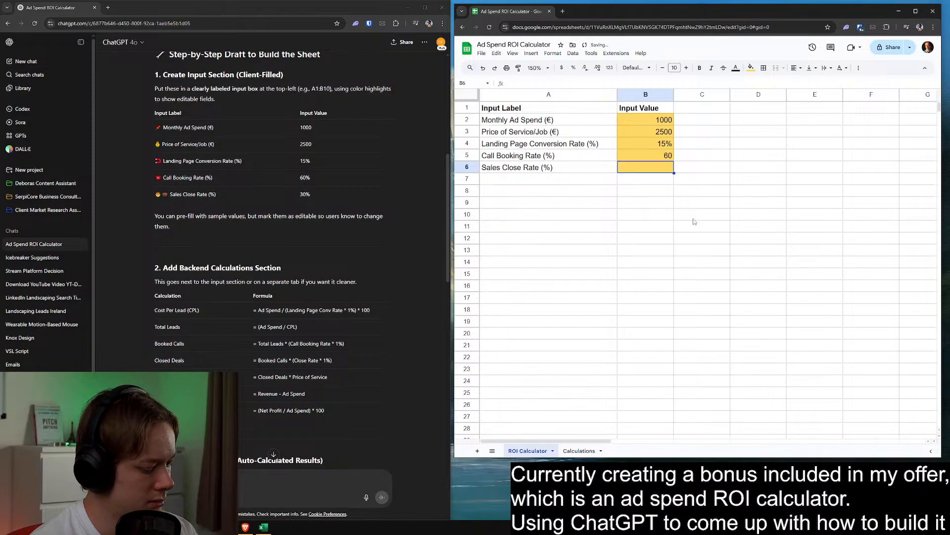
type("%")
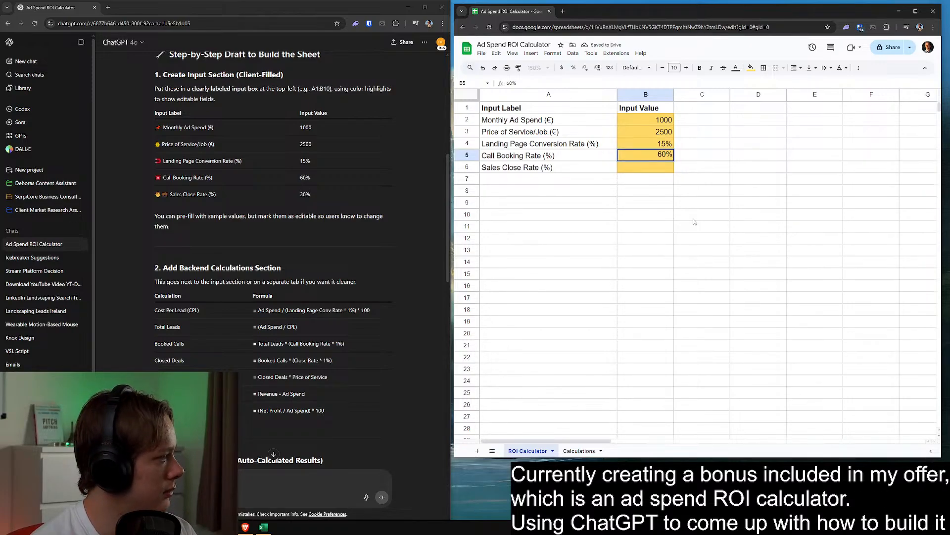
key("Return")
type("30%")
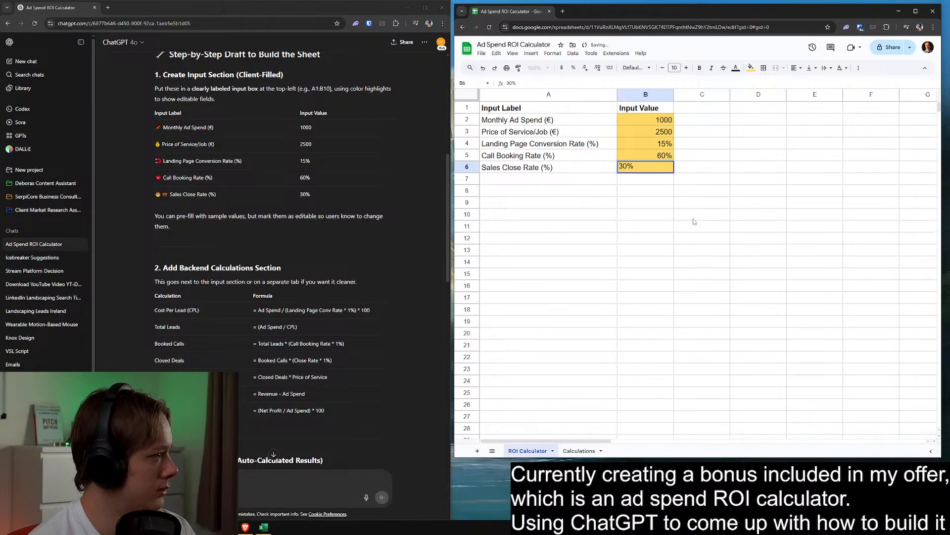
left_click(693, 221)
left_click(594, 191)
Start the Cost Per Lead formula in B1 of the Calculations sheet with a reference to 'ROI Calculator'!B2, the monthly ad spend
left_click(577, 451)
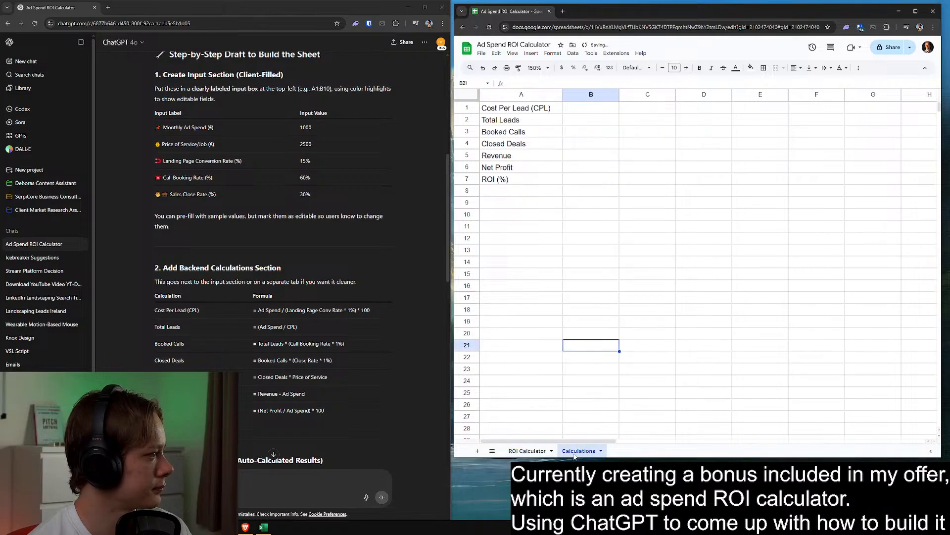
left_click(534, 109)
scroll(348, 302, "down", 3)
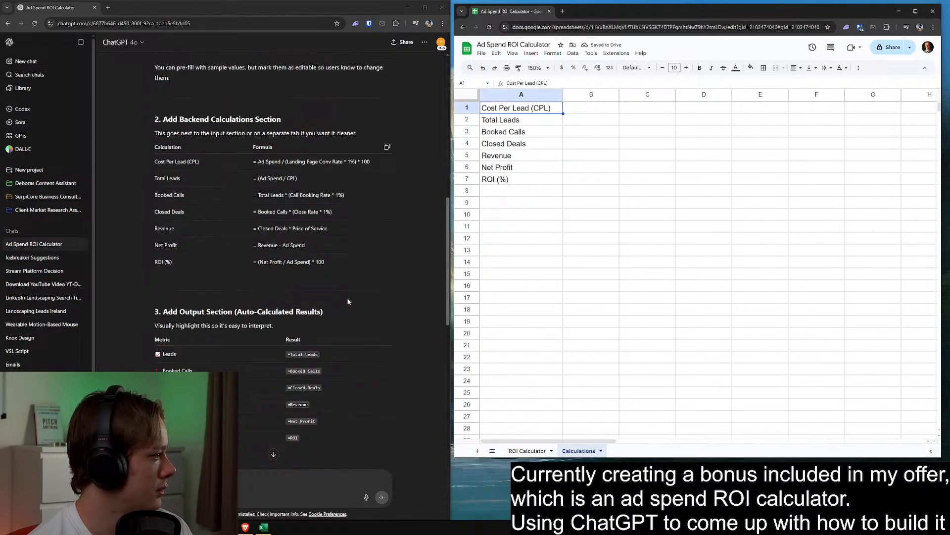
scroll(356, 284, "up", 2)
left_click(591, 110)
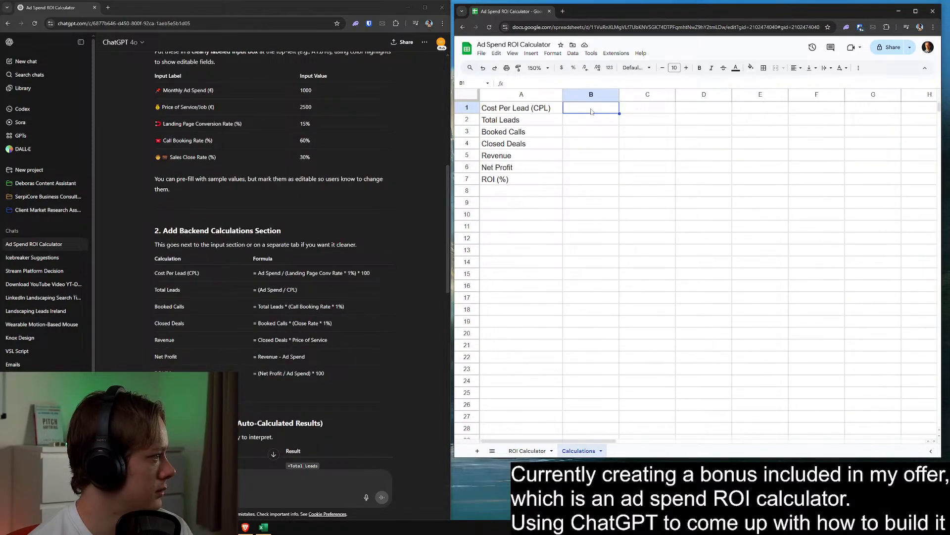
type("=")
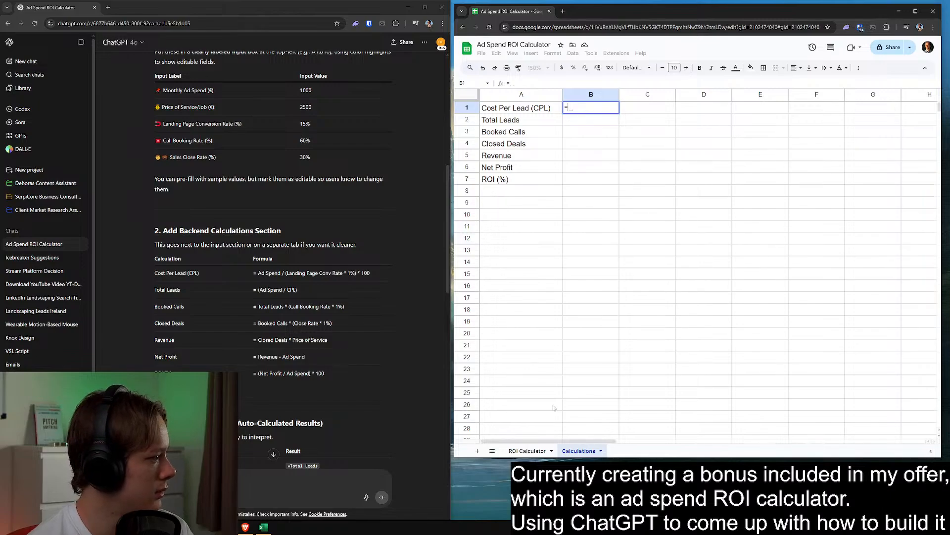
left_click(523, 450)
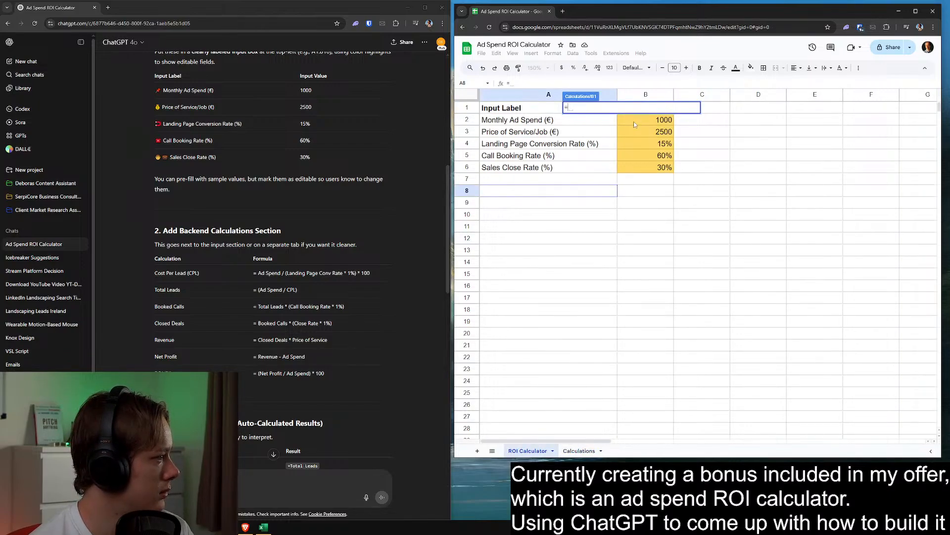
left_click(639, 120)
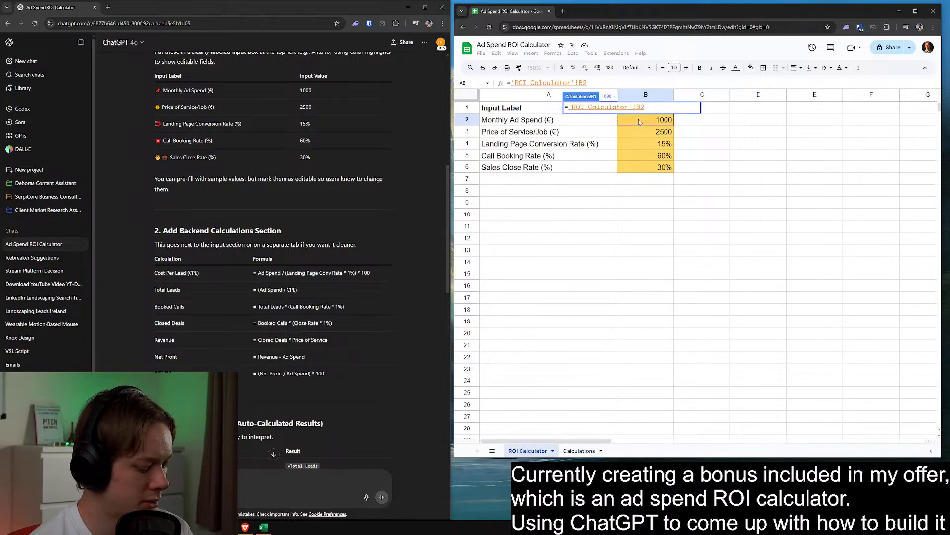
Complete the Cost Per Lead formula as ='ROI Calculator'!B2/('ROI Calculator'!B4*1%)*100
type("/")
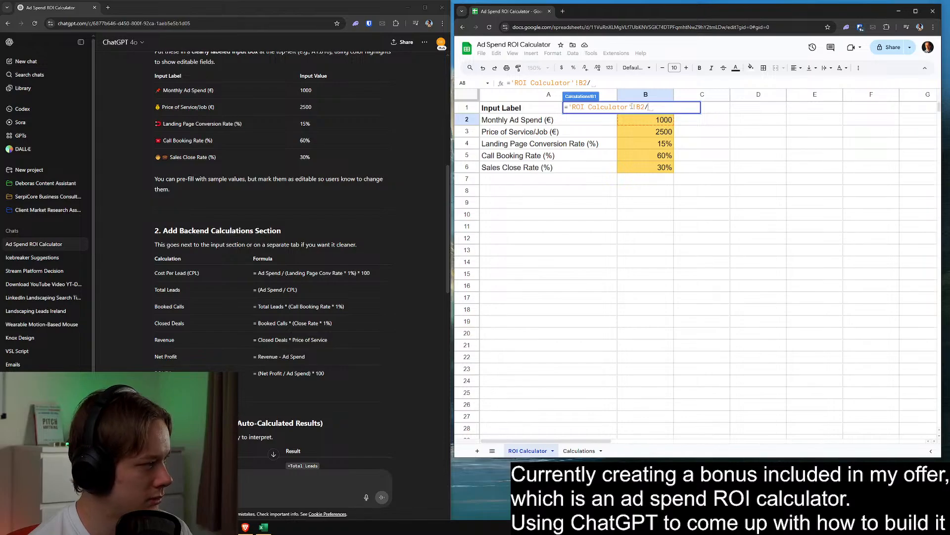
type("(")
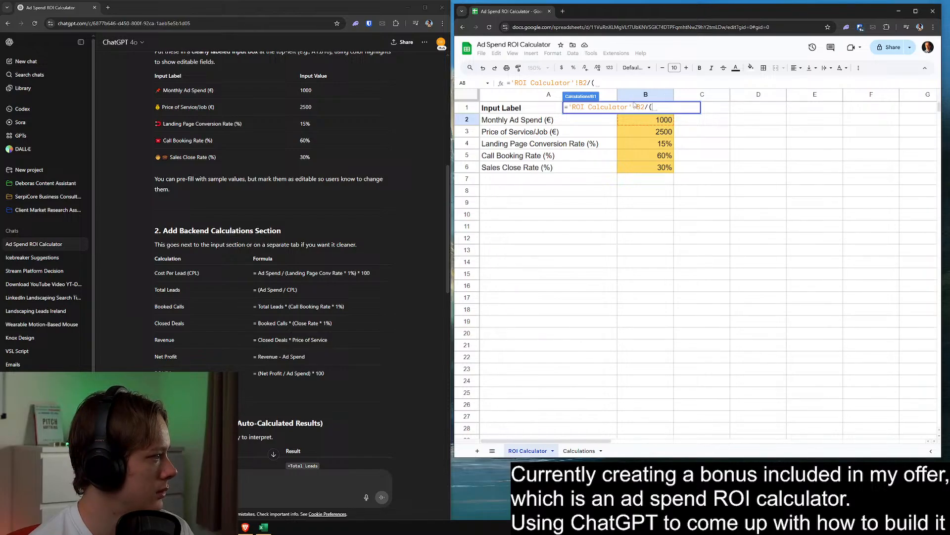
left_click(646, 144)
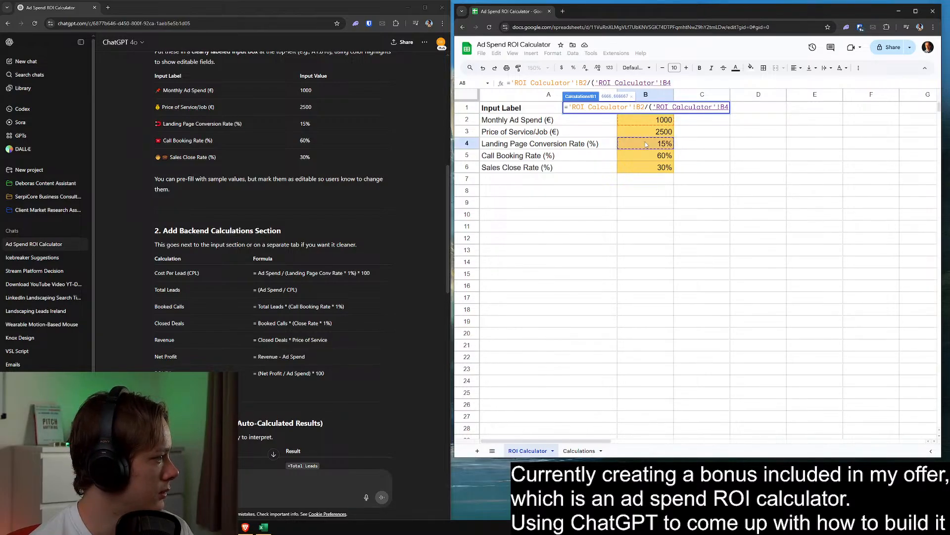
type("*")
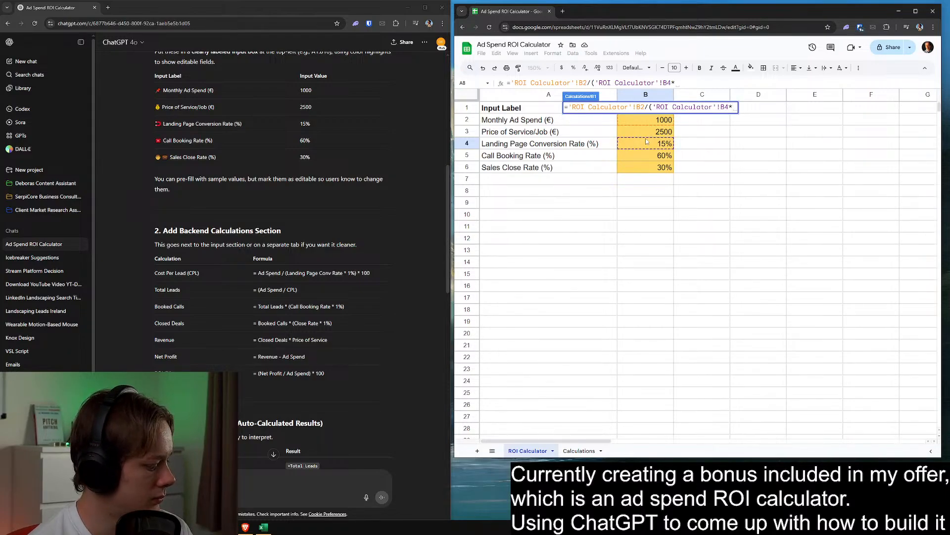
type("1%")
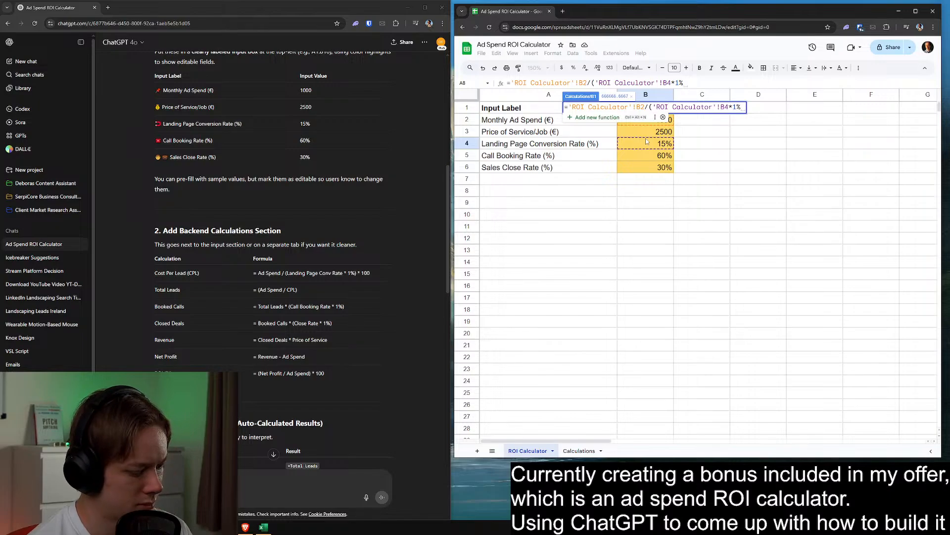
type(")")
type("100")
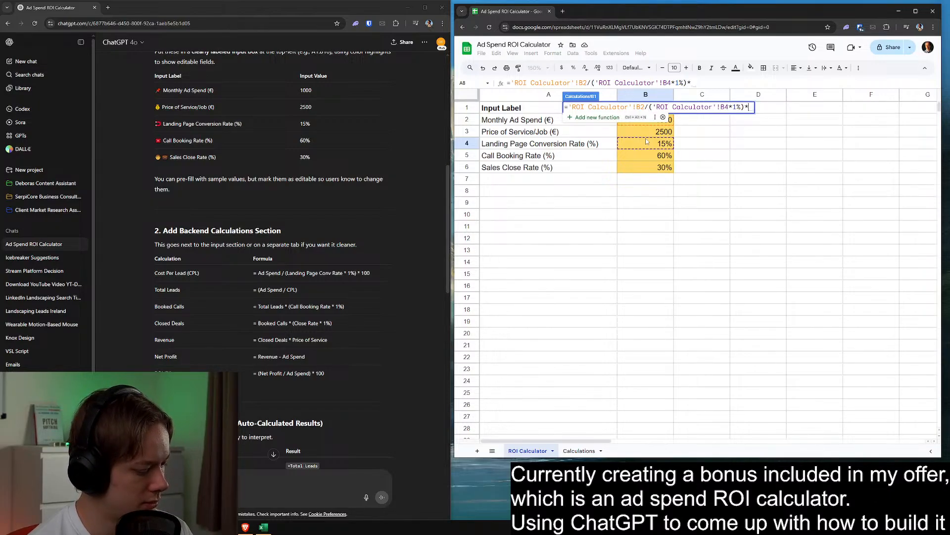
key("Return")
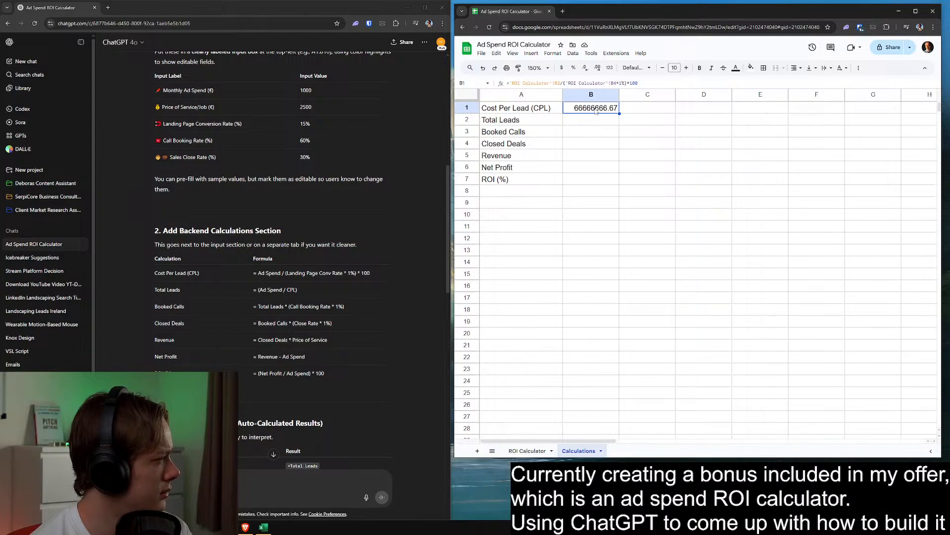
Enclose the whole divisor of the B1 formula in parentheses: ='ROI Calculator'!B2/(('ROI Calculator'!B4*1%)*100)
double_click(596, 110)
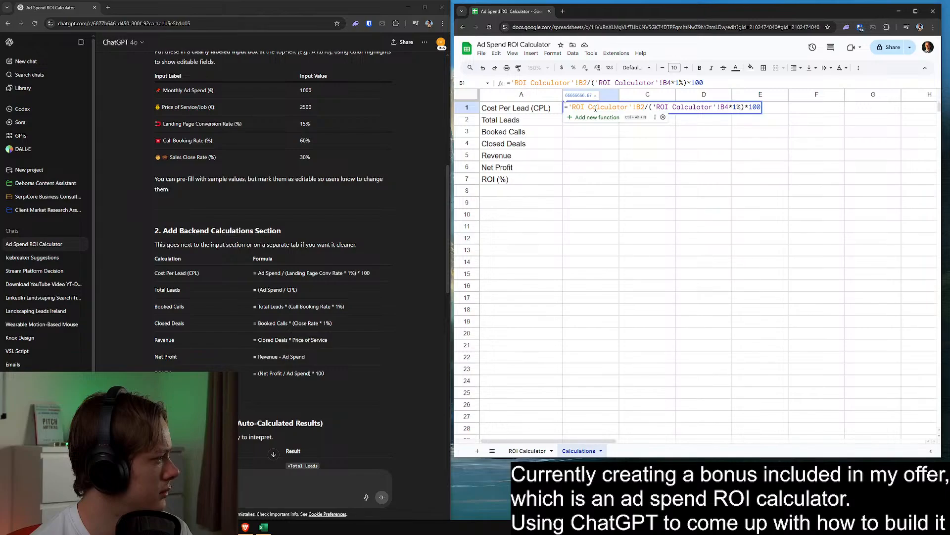
left_click(650, 107)
type("(")
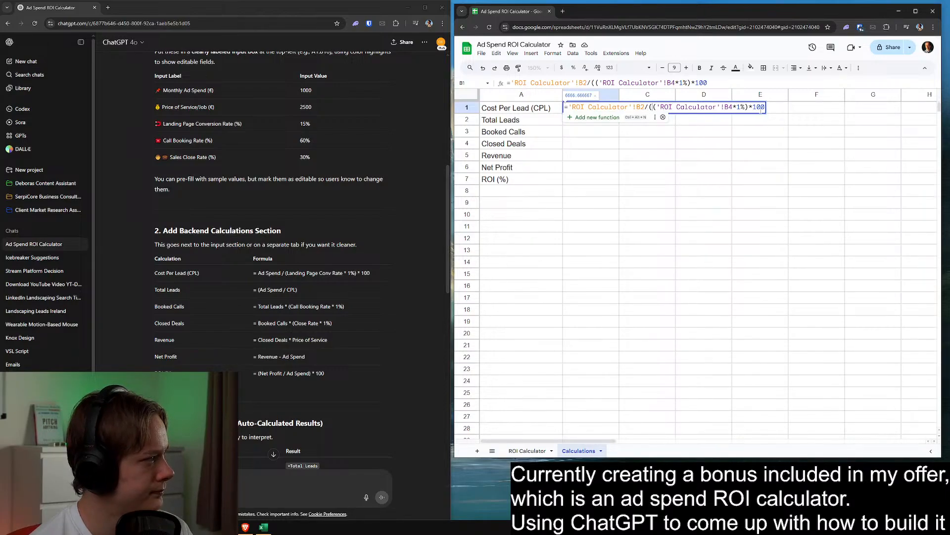
key("Return")
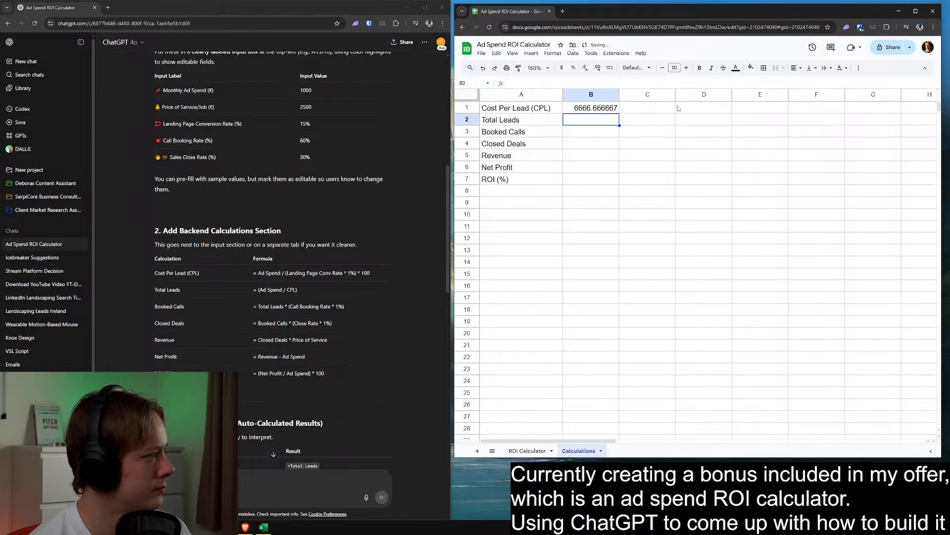
left_click(601, 108)
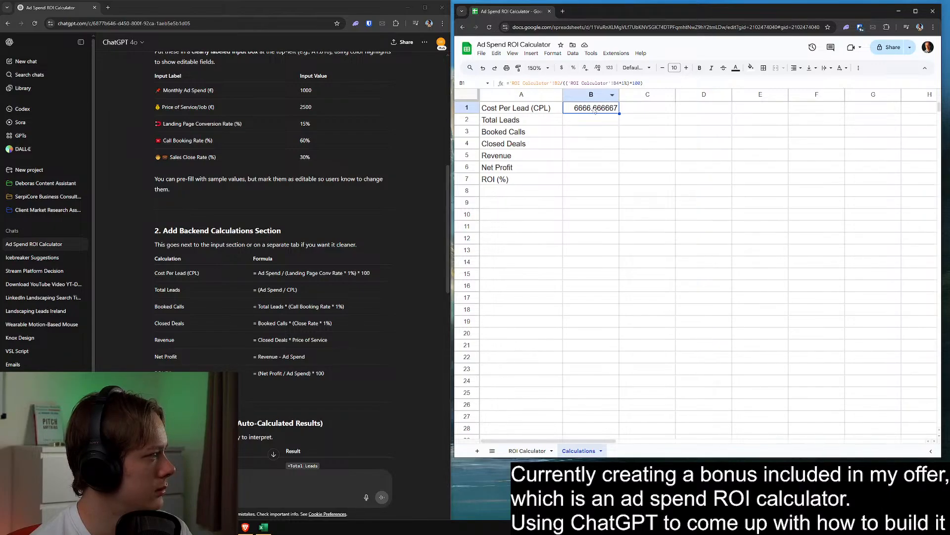
right_click(595, 112)
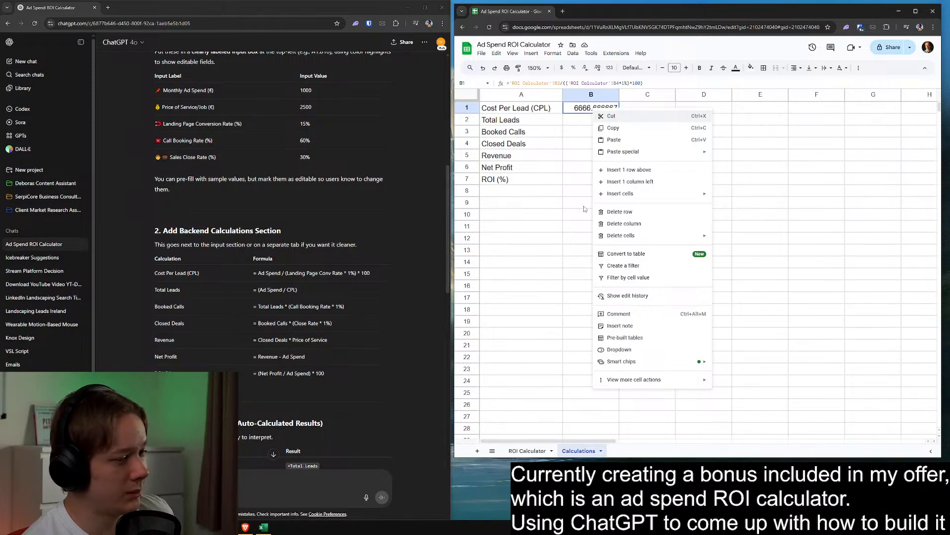
left_click(579, 181)
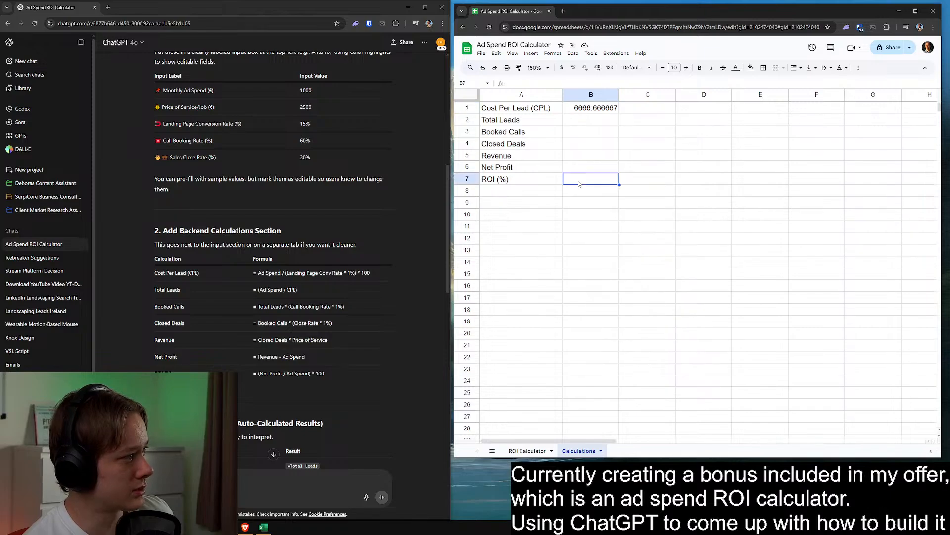
Reduce the Cost Per Lead result in B1 to two decimal places
left_click(594, 110)
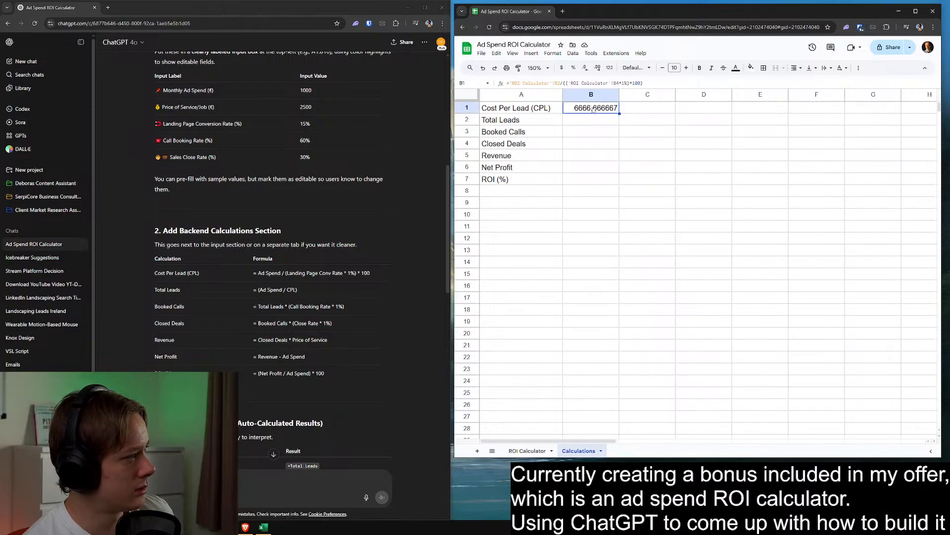
left_click(586, 67)
left_click(597, 68)
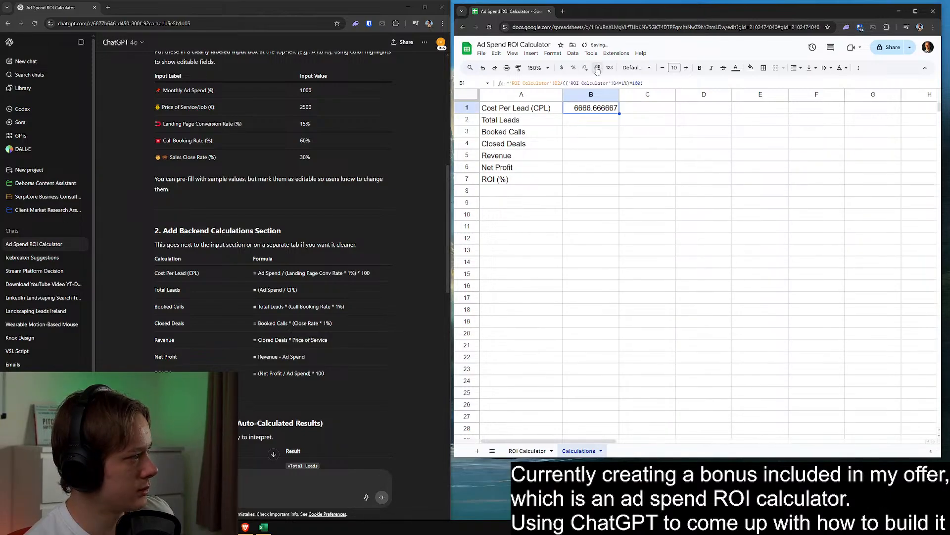
left_click(584, 69)
left_click(585, 69)
left_click(584, 69)
left_click(584, 69)
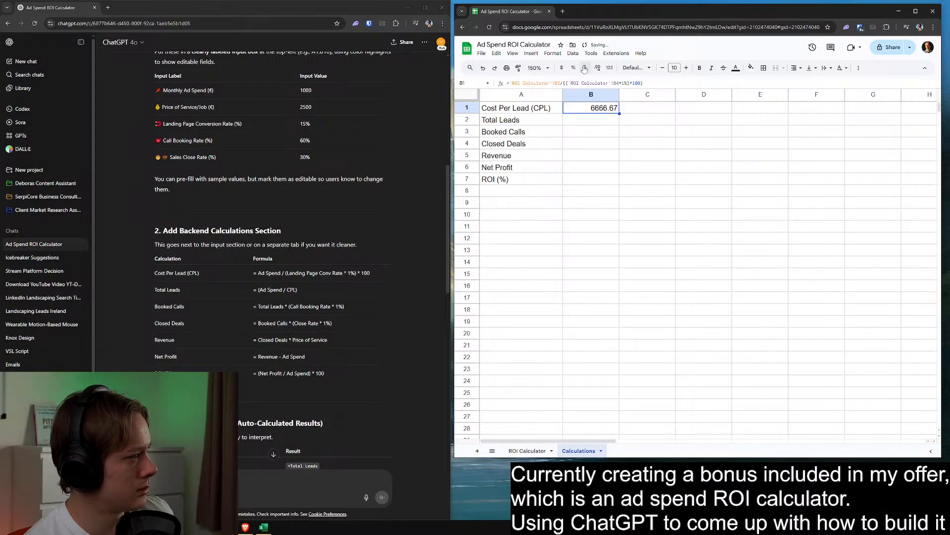
right_click(594, 113)
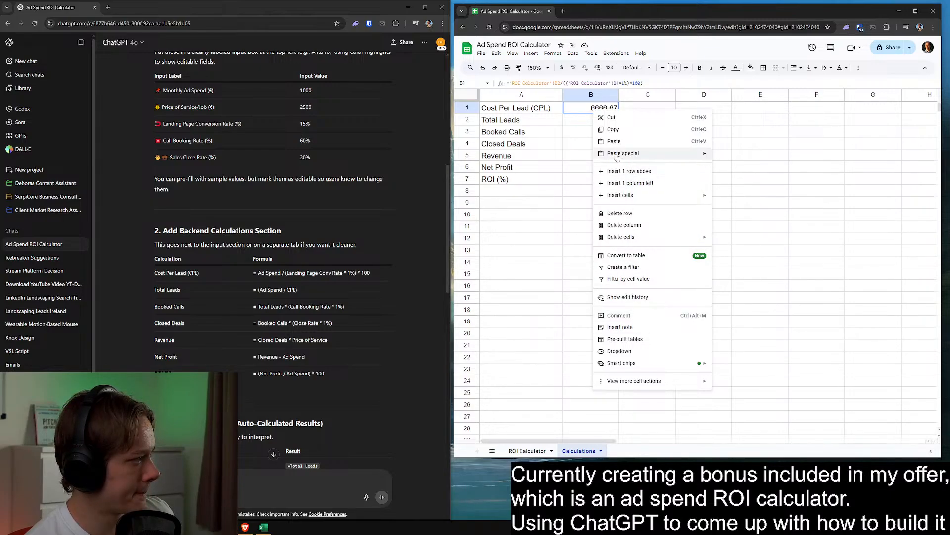
Review the Cost Per Lead formula in B1 of the Calculations sheet against the input values on the ROI Calculator sheet
mouse_move(637, 383)
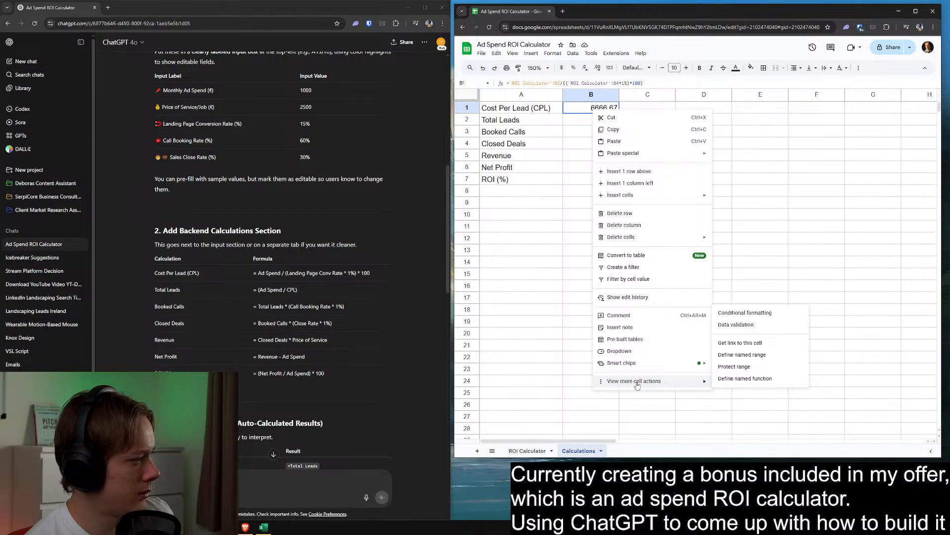
left_click(547, 229)
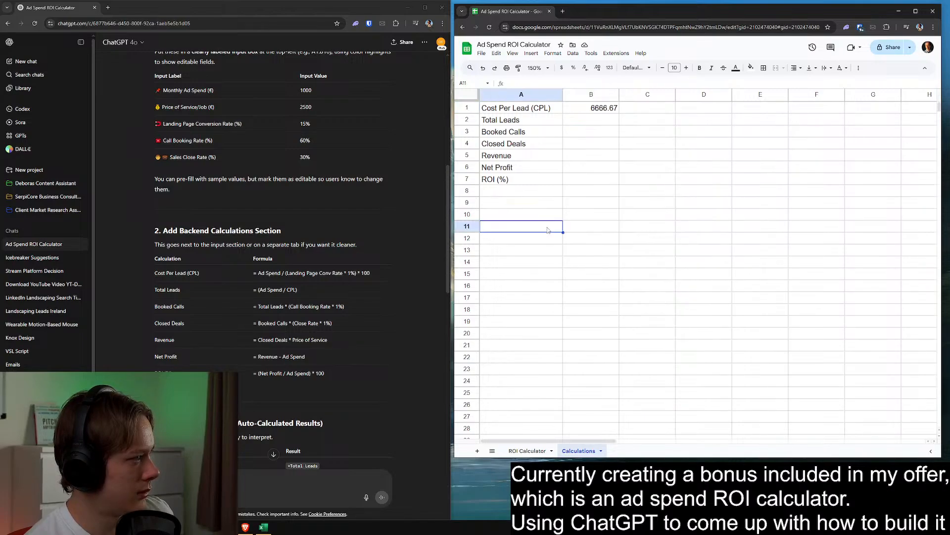
left_click(600, 108)
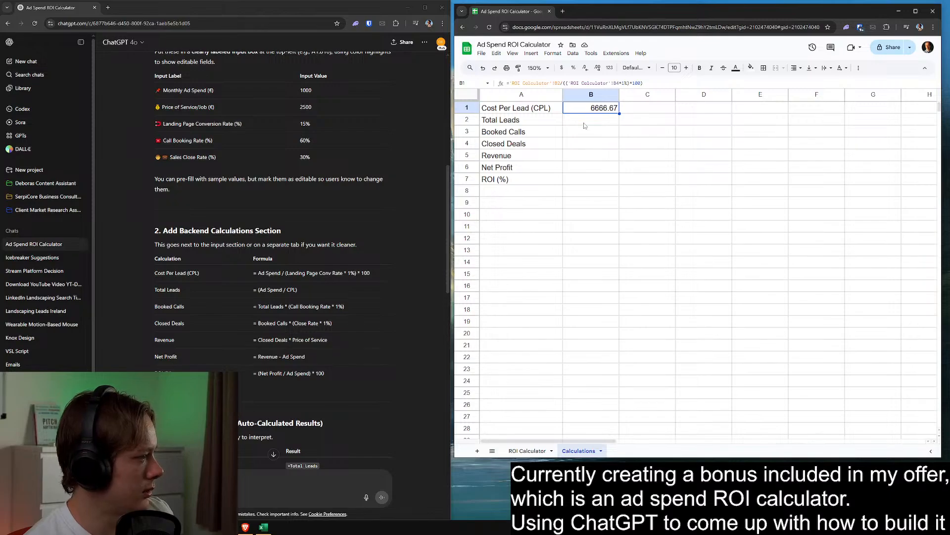
left_click(538, 450)
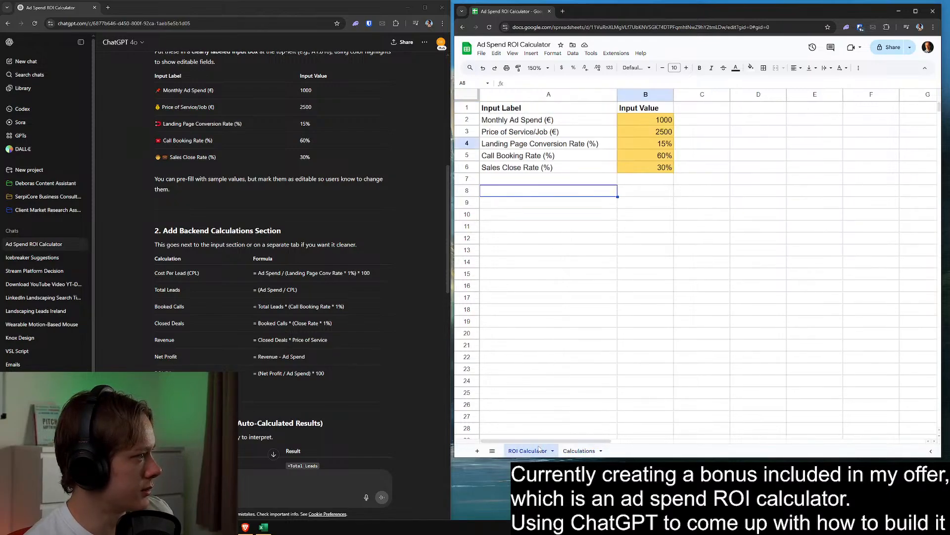
left_click(579, 450)
left_click(594, 119)
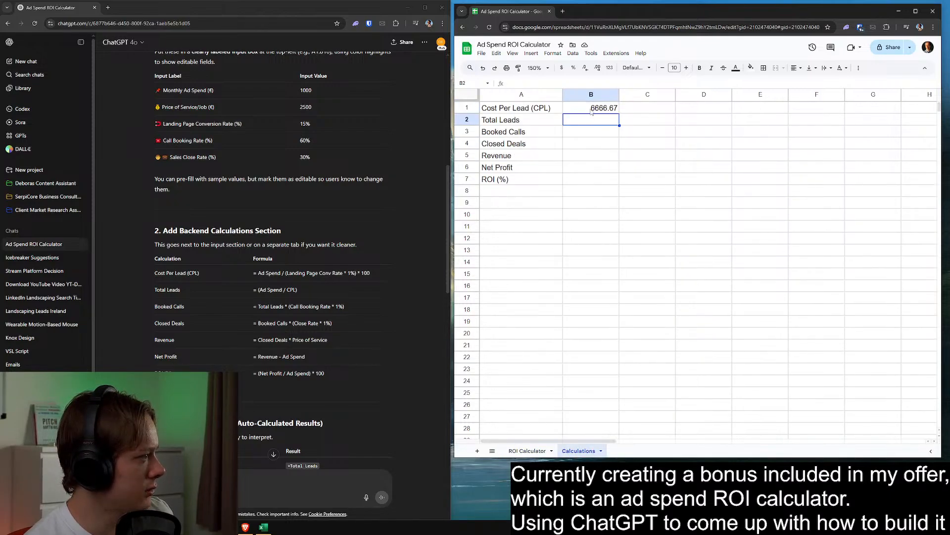
left_click(592, 110)
double_click(583, 107)
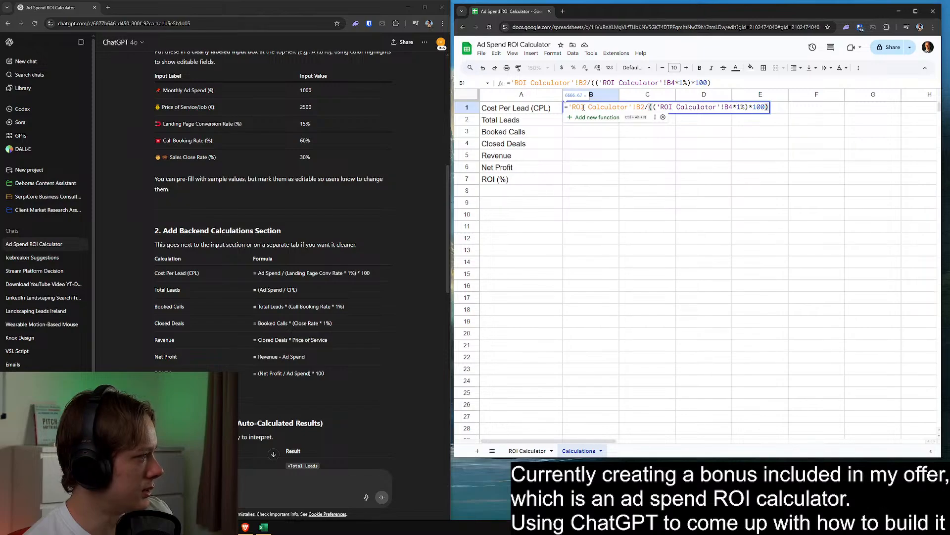
key("Return")
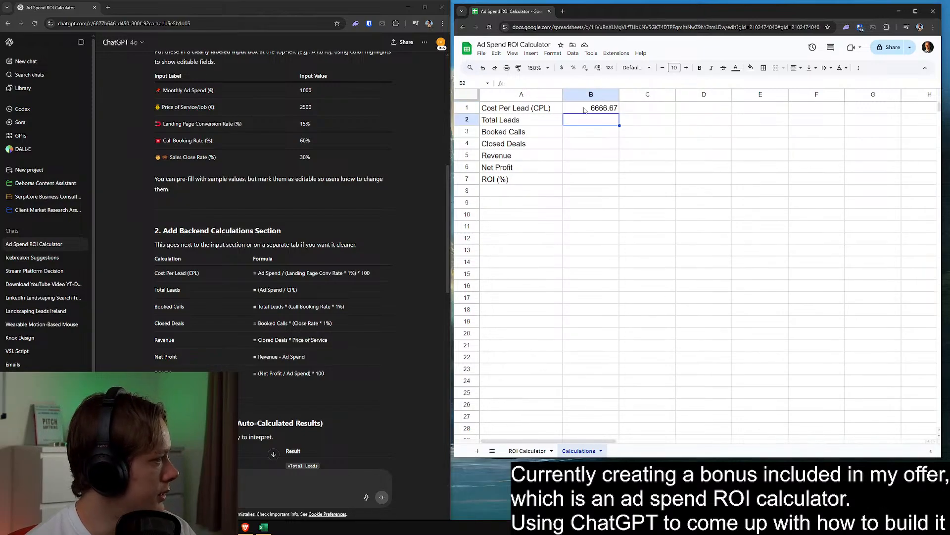
Enter the trial values 100 in A10 and 1000 in B10 of the Calculations sheet
left_click(596, 147)
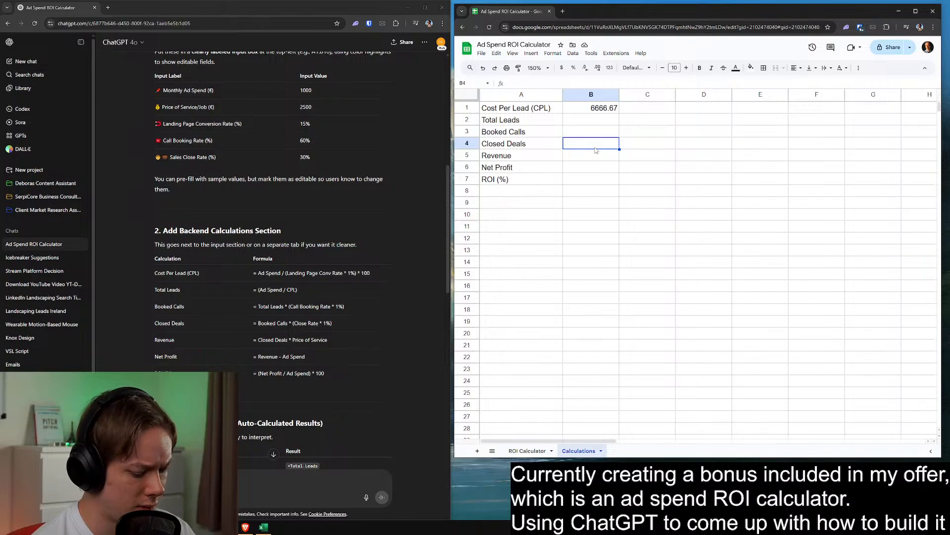
key("Down")
key("Down")
key("Down")
key("Down")
key("Down")
key("Down")
key("Left")
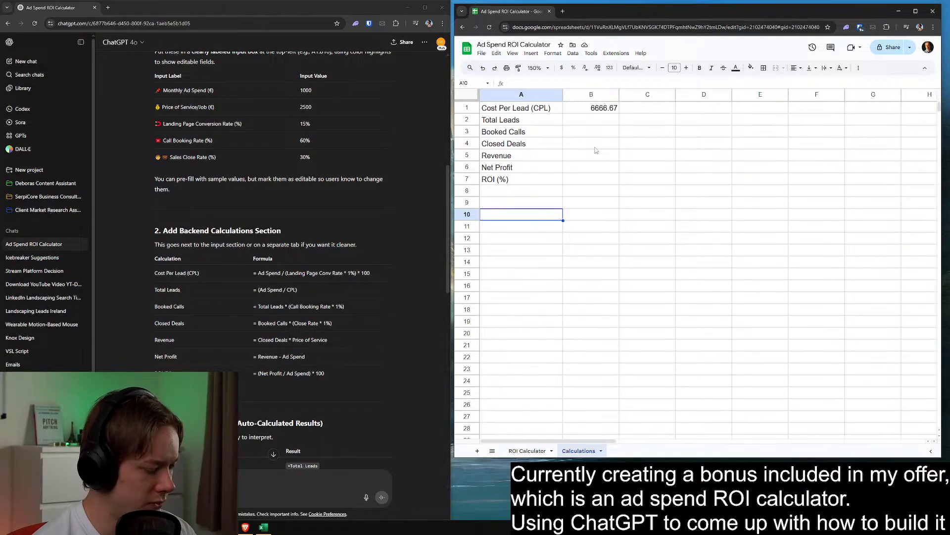
type("1000")
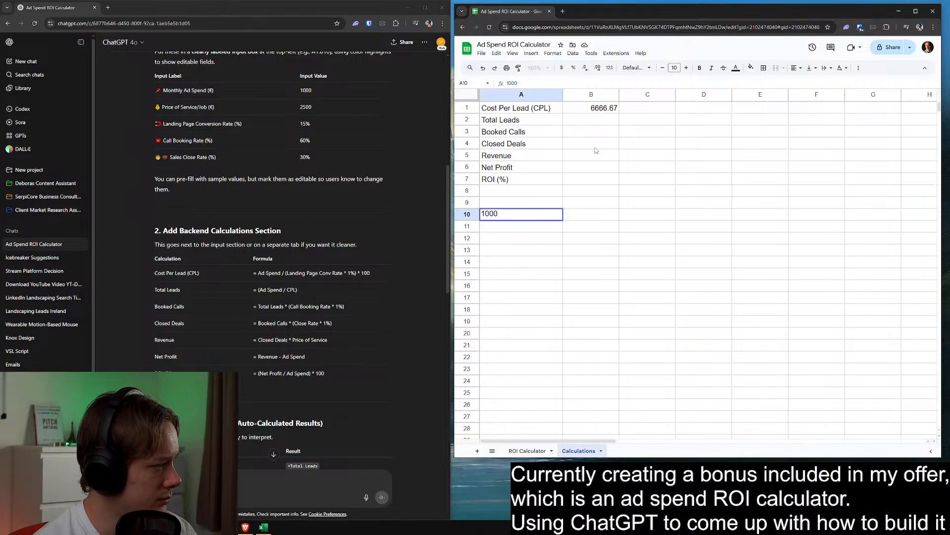
key("ctrl+Return")
type("100")
key("Tab")
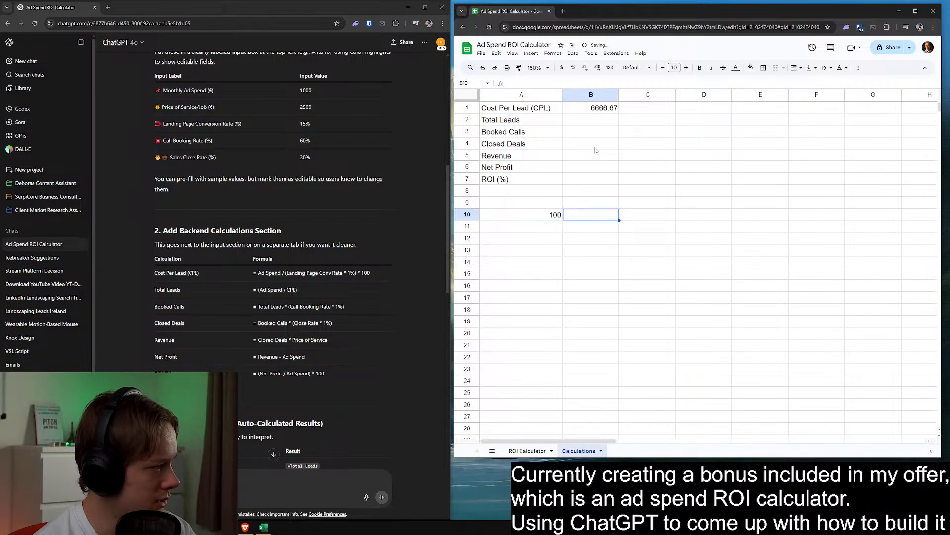
type("1000")
key("Tab")
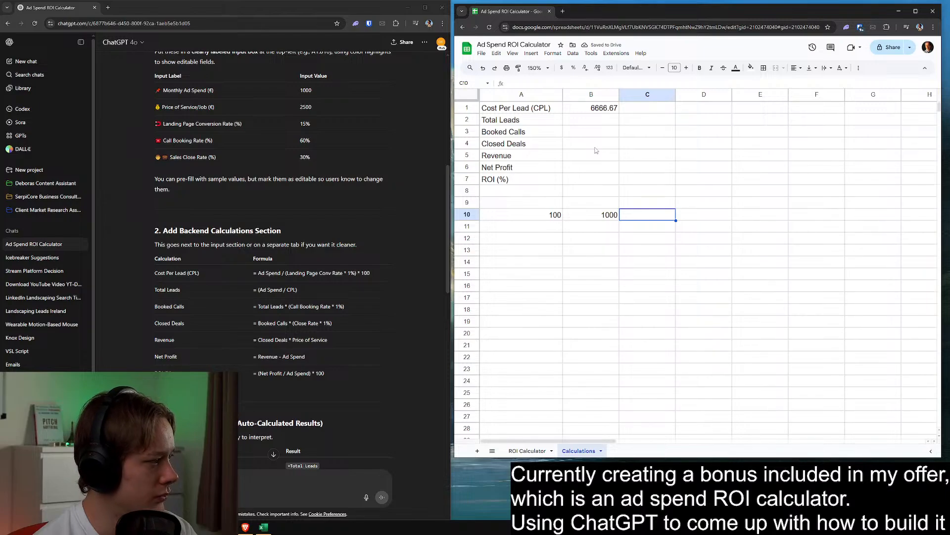
Enter 1% as a trial rate in C10 and replace it with 15%
type("1")
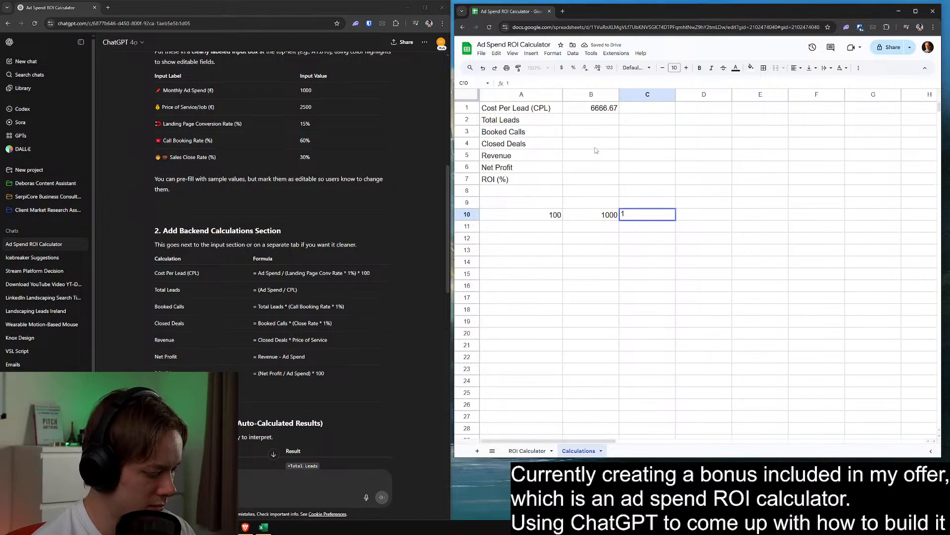
type("%")
key("Return")
key("Up")
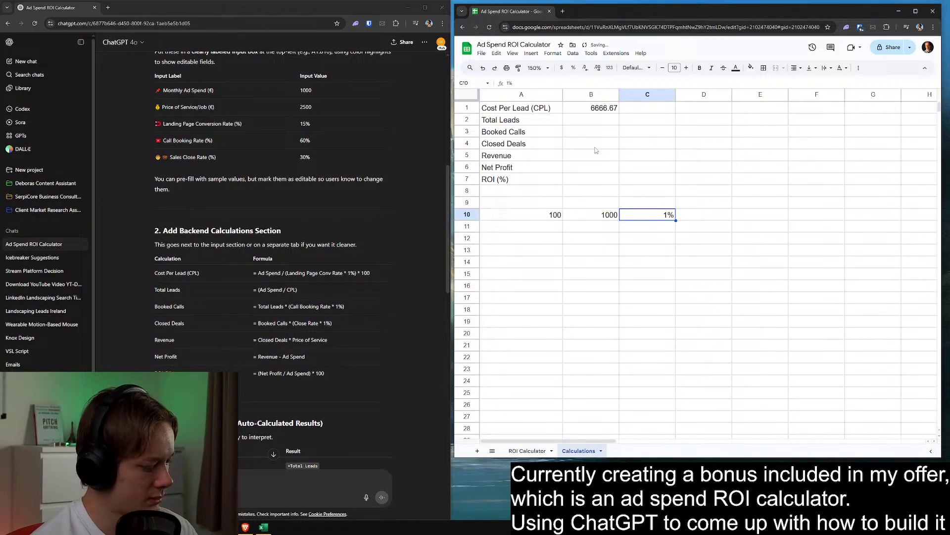
type("15%")
key("Up")
type("%")
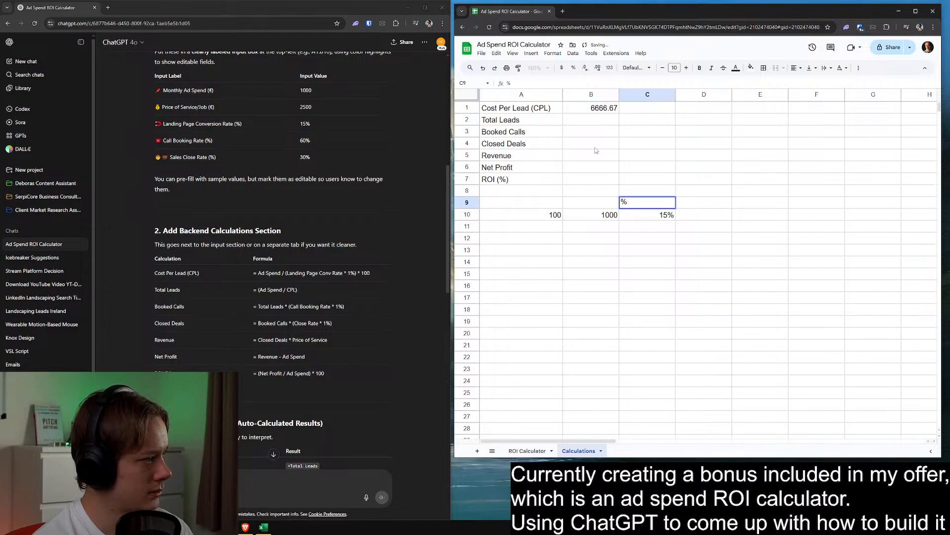
key("BackSpace")
key("Return")
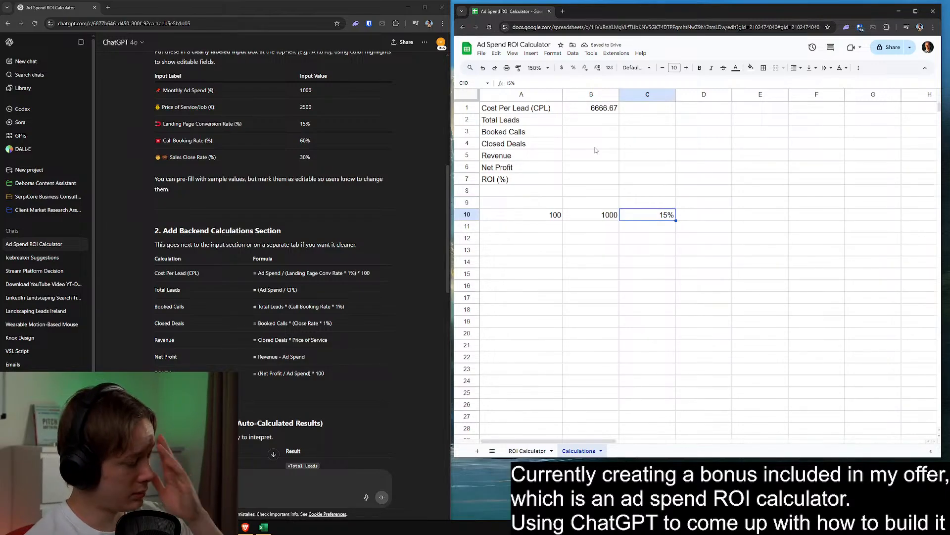
Clear the trial values from A10:C10 of the Calculations sheet
left_click(547, 253)
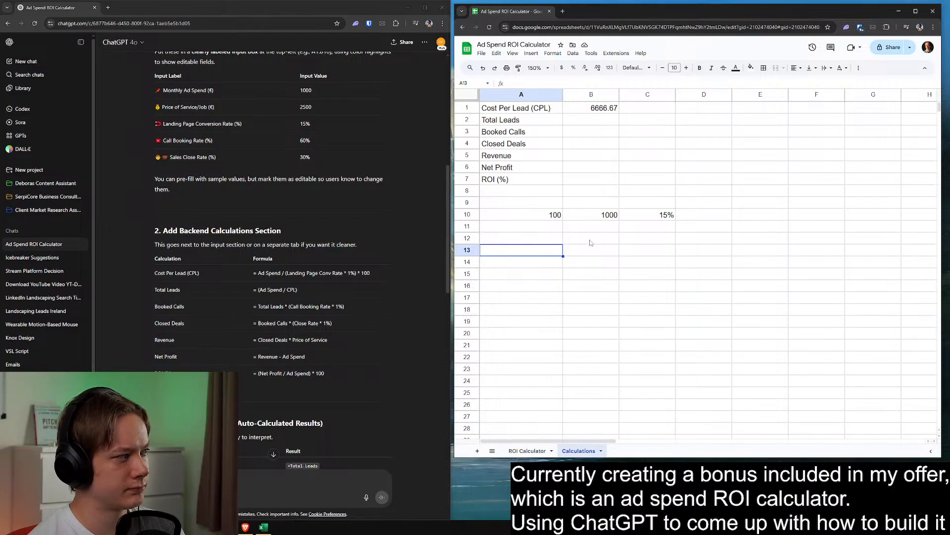
left_click_drag(555, 215, 643, 226)
key("Delete")
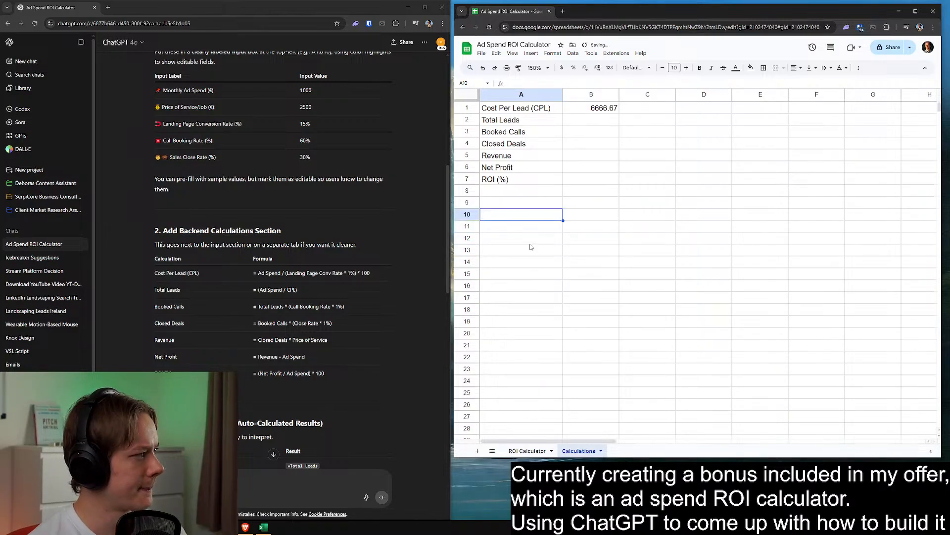
Enter 1000 in A12 of the Calculations sheet and return to the ROI Calculator sheet
left_click(521, 243)
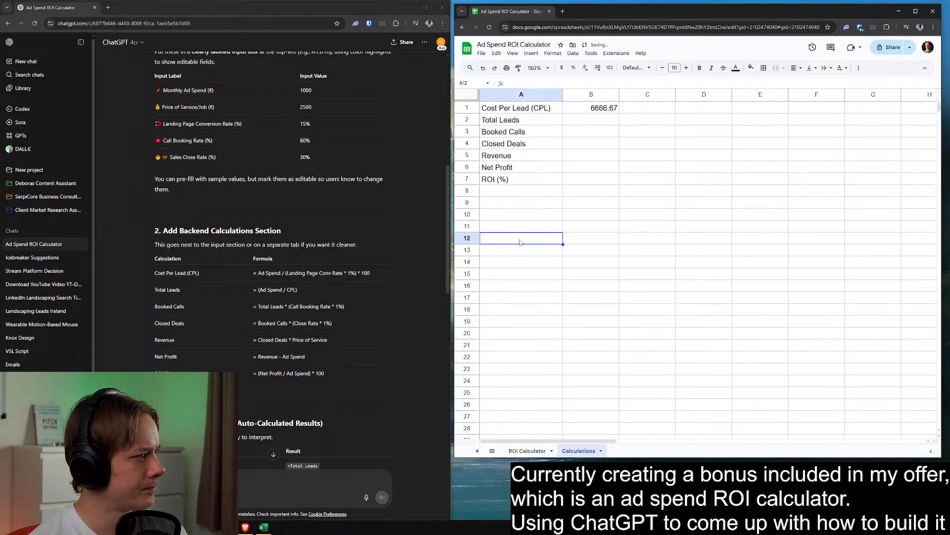
type("1000")
left_click(614, 239)
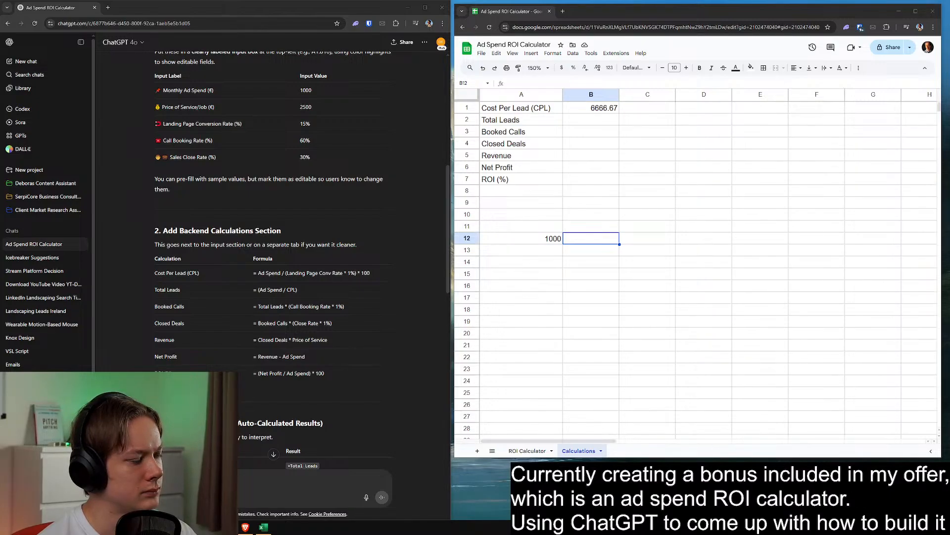
left_click(662, 204)
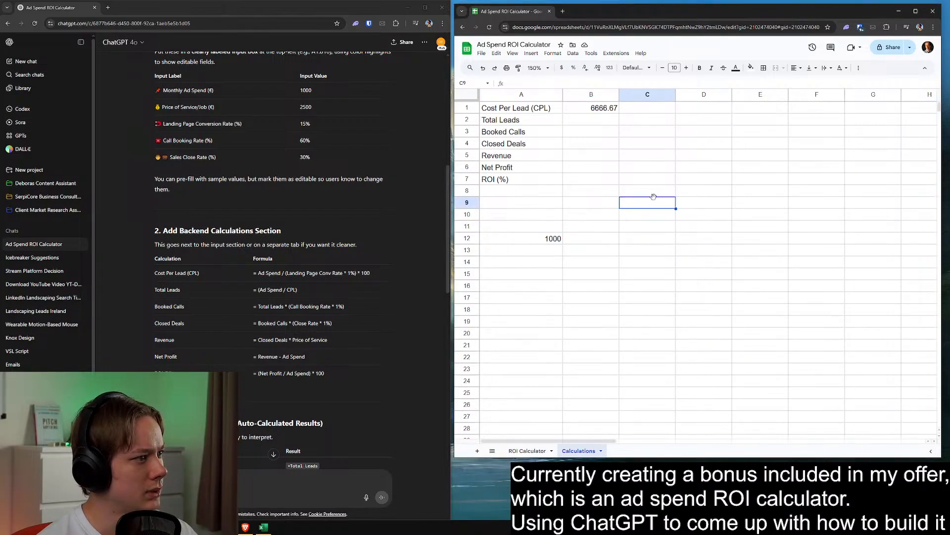
left_click(528, 451)
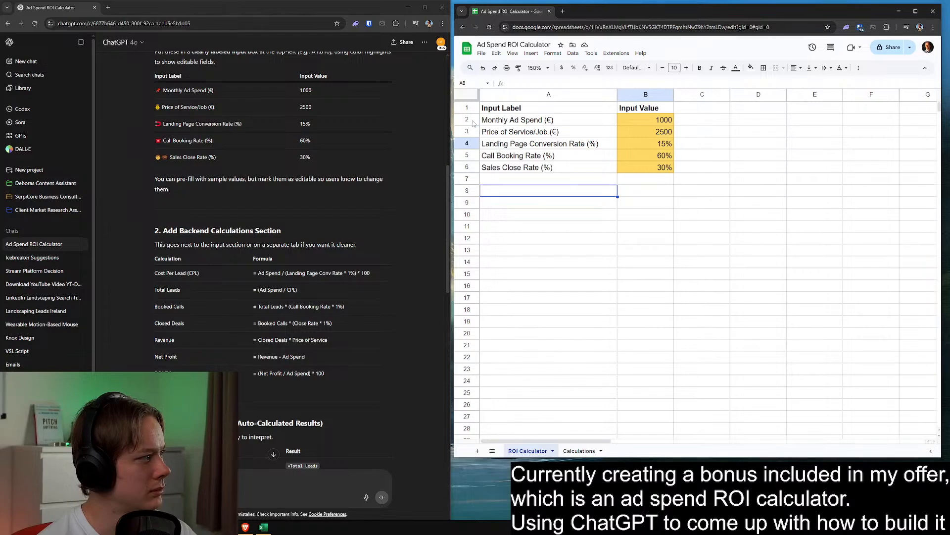
Try blanking the whole input table, header row included, by pasting empty cells over it, and undo that
left_click_drag(485, 113, 612, 237)
left_click(720, 239)
key("ctrl+c")
left_click_drag(590, 105, 640, 191)
key("ctrl+v")
left_click(596, 133)
key("ctrl+v")
left_click(556, 108)
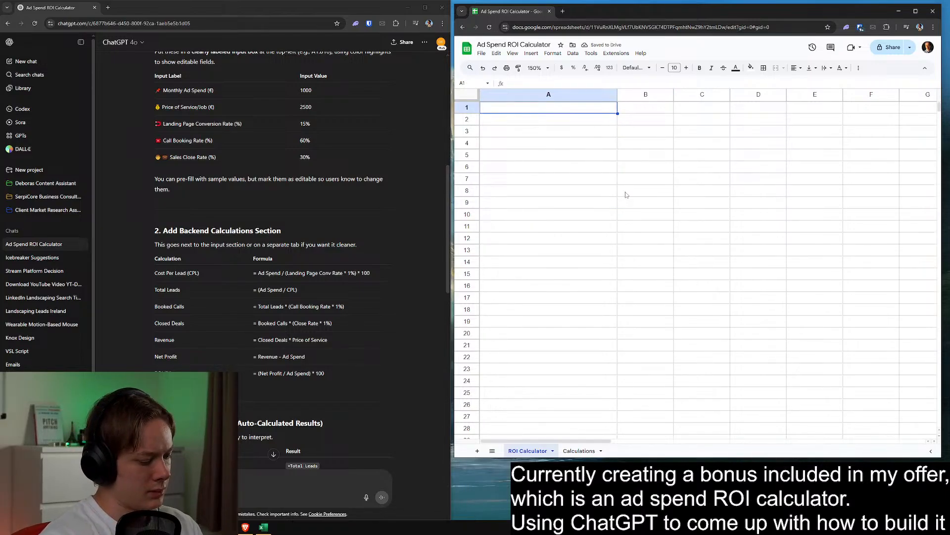
key("ctrl+z")
key("ctrl+z")
Paste blank, unformatted cells over A2:B10 to wipe the old inputs below the Input Label and Input Value headers
left_click_drag(626, 193, 600, 190)
key("ctrl+c")
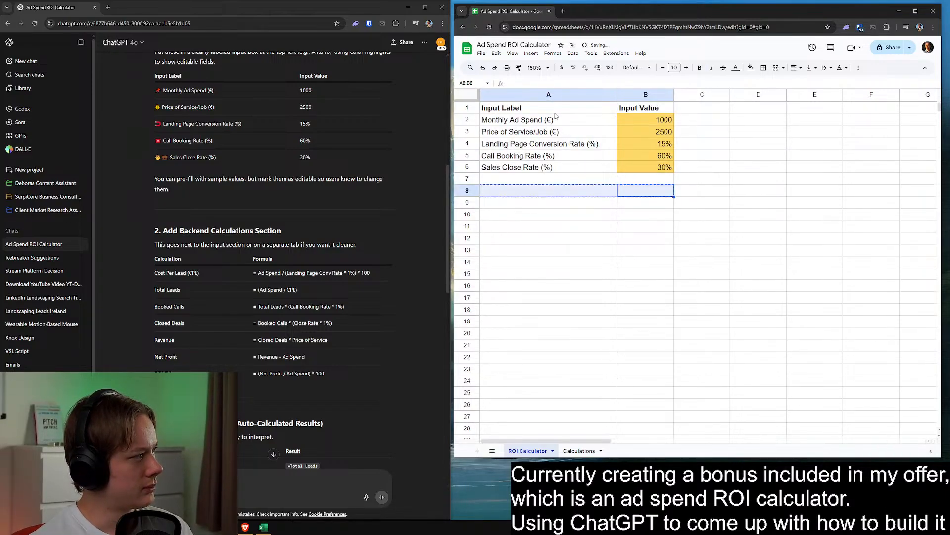
left_click_drag(553, 108, 651, 183)
left_click(570, 217)
key("ctrl+c")
left_click_drag(555, 122, 638, 215)
key("ctrl+v")
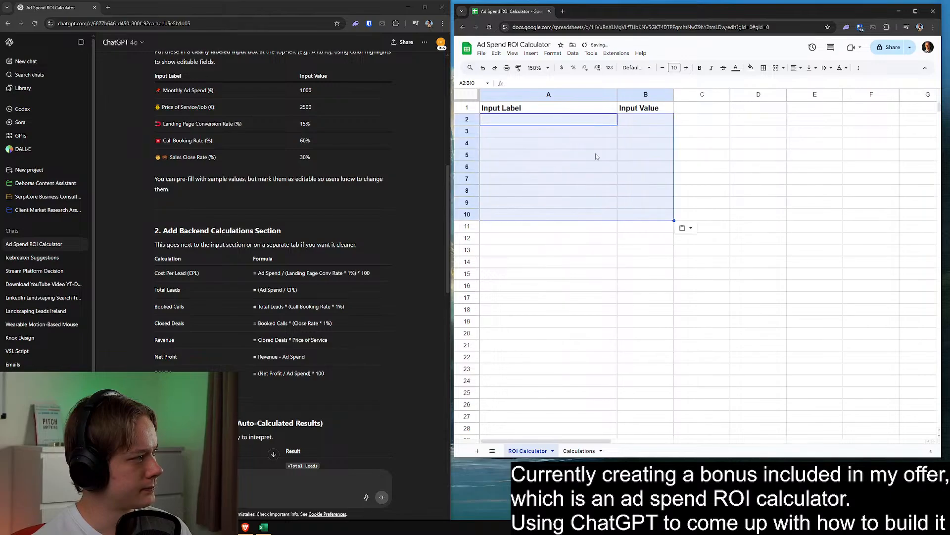
Enter the input label Average # of Monthly Appointments in A2
left_click(561, 121)
type("A")
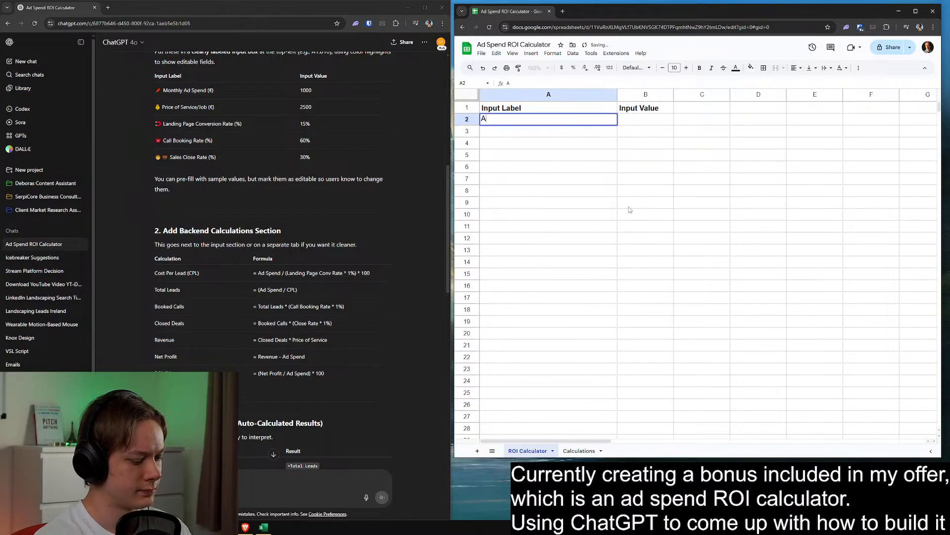
type("verage #")
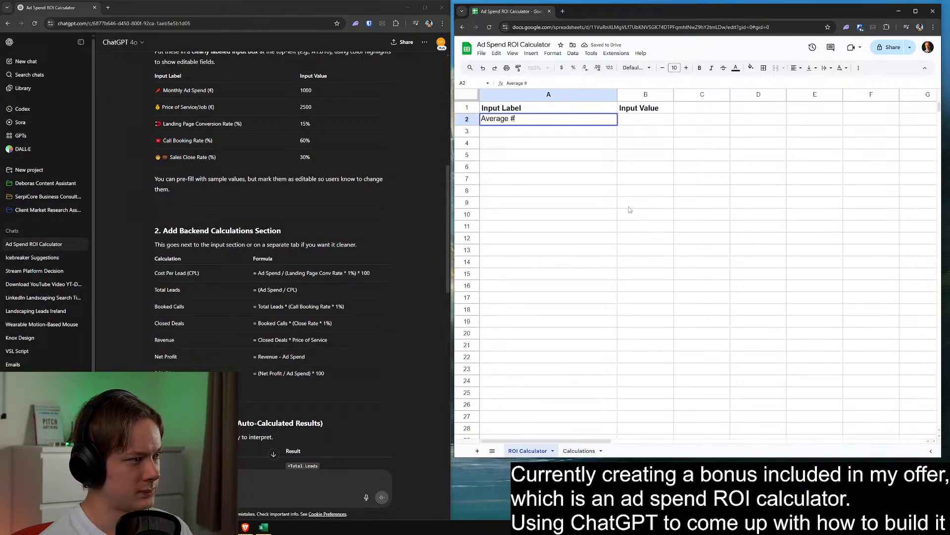
type(" of Monthly Appointments")
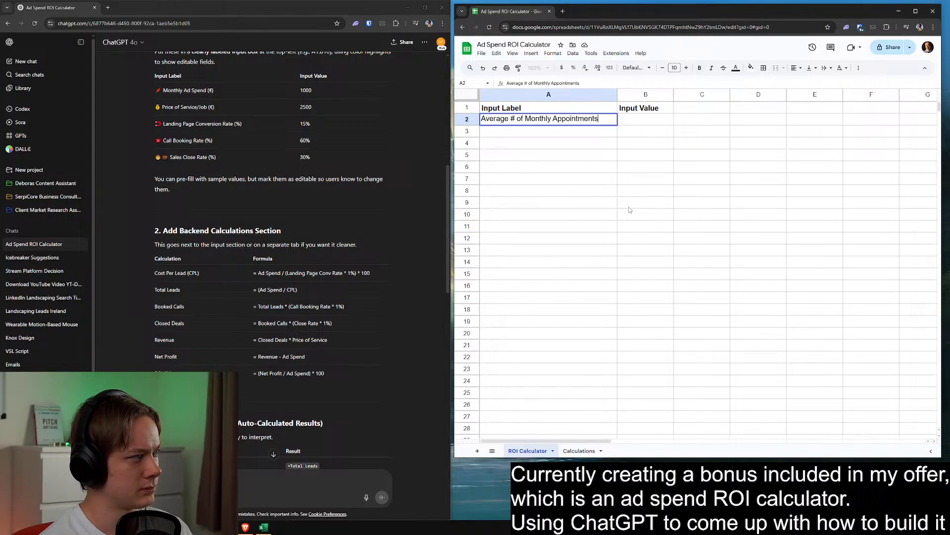
key("Tab")
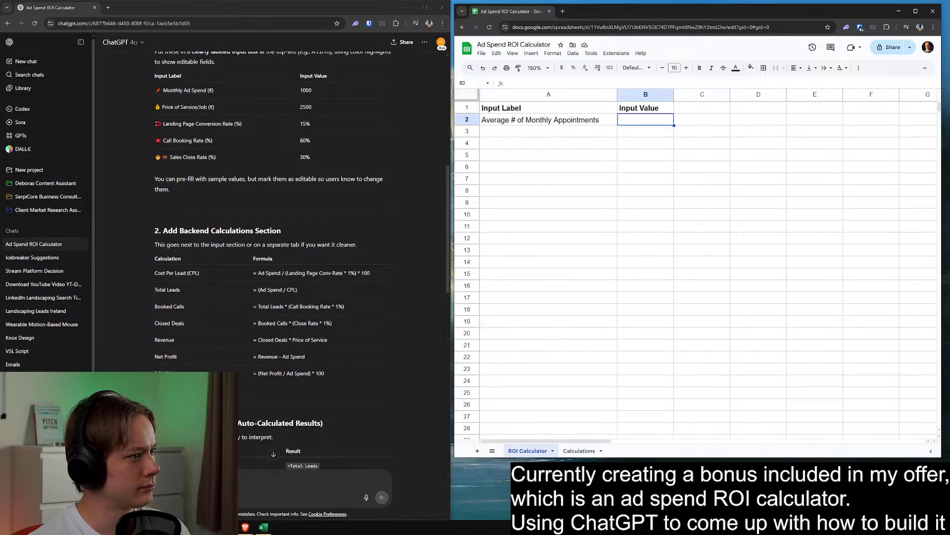
Enter the input label Sales Close Rate (%) in A3
left_click(591, 134)
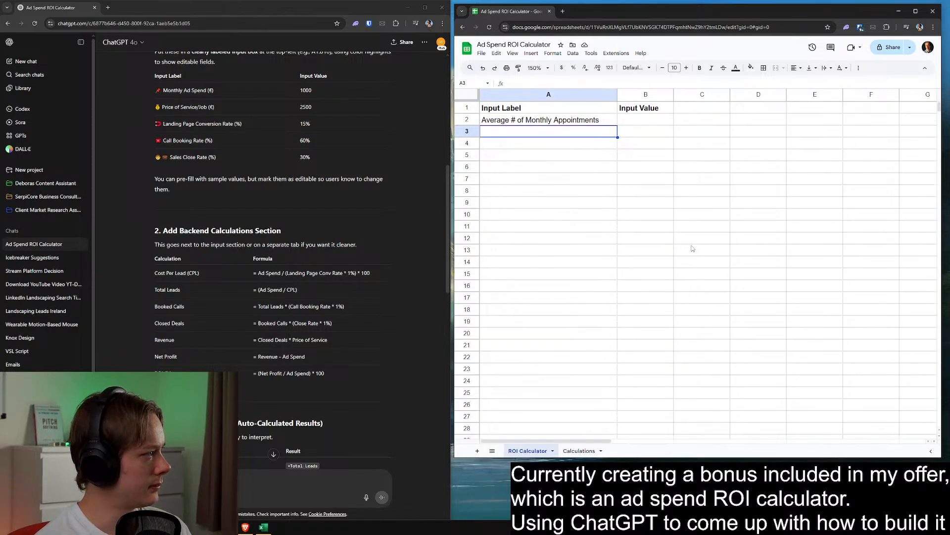
type("Sales")
key("BackSpace")
key("BackSpace")
key("BackSpace")
key("BackSpace")
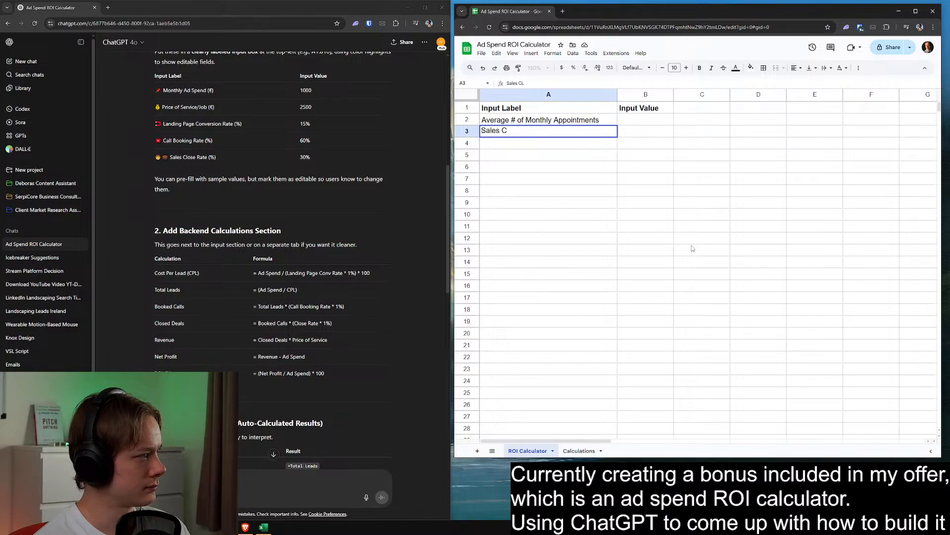
type("Close Rate (")
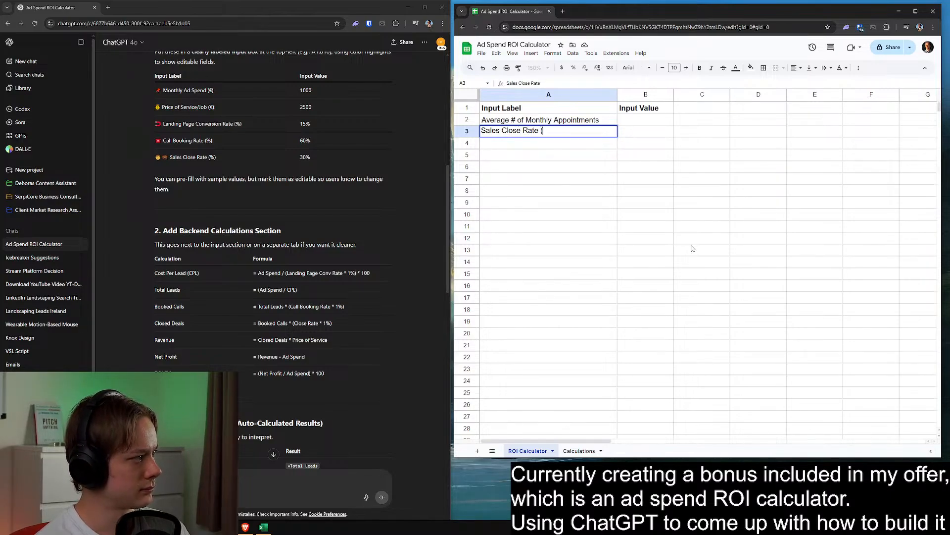
type("%)")
key("Return")
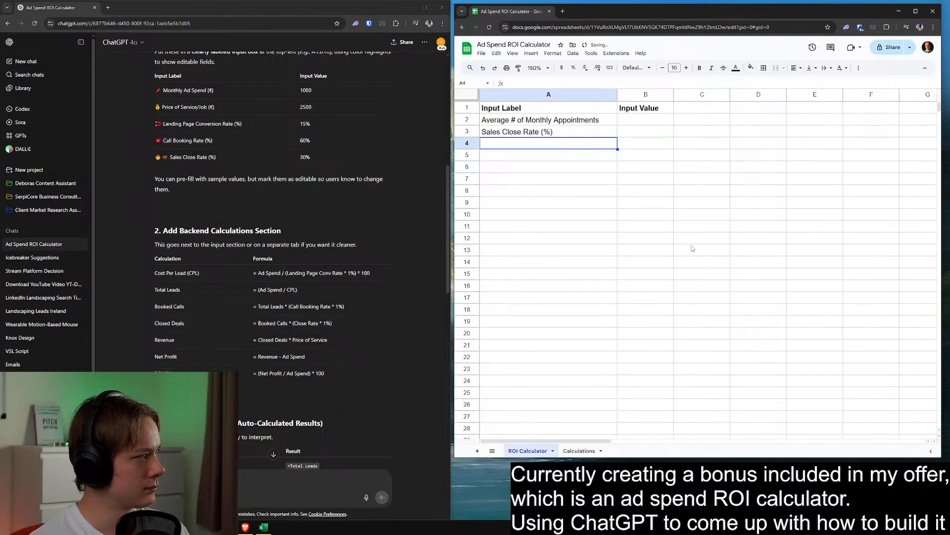
Enter the input label Price of Service/Job (€) in A4
type("Price of Se")
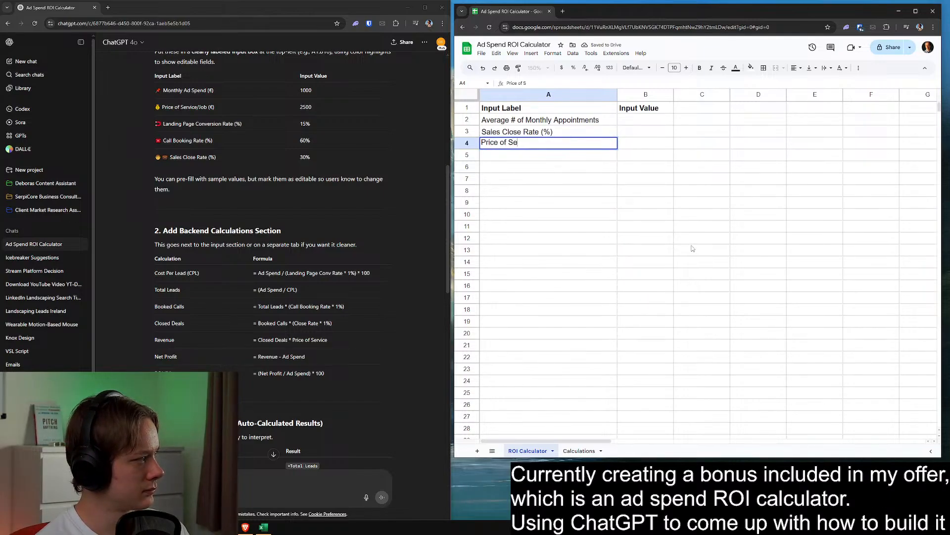
type("rvice/Job (€")
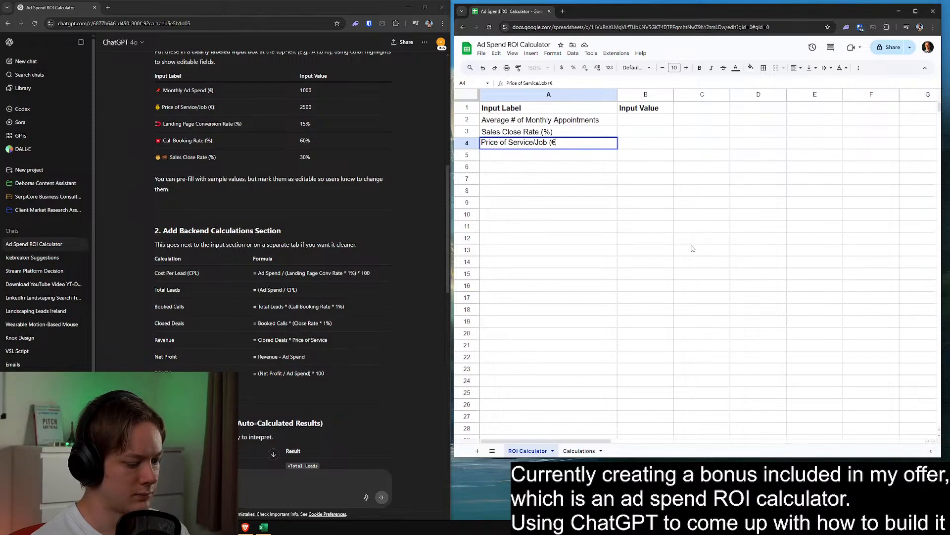
key("Return")
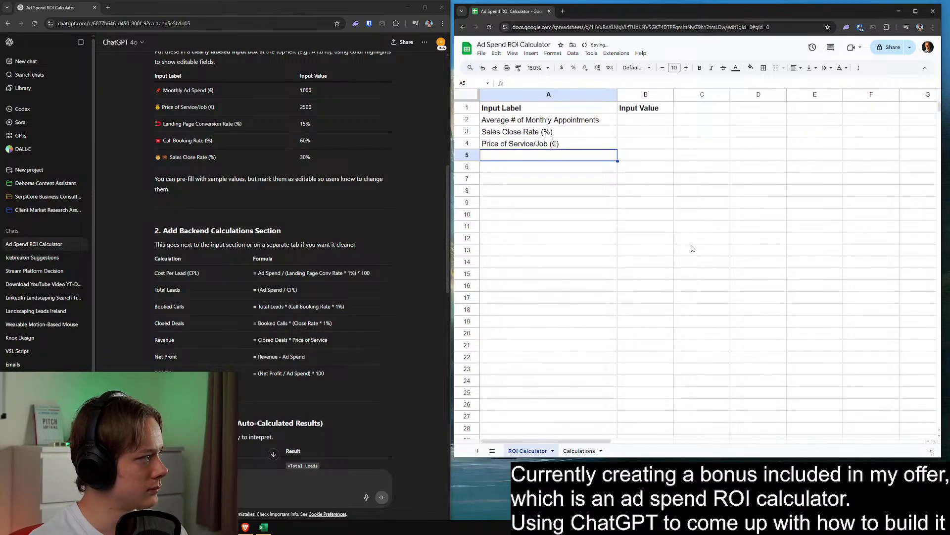
Enter the input label Monthly Ad Spend (€) in A5
type("A")
key("BackSpace")
key("BackSpace")
type("Mon")
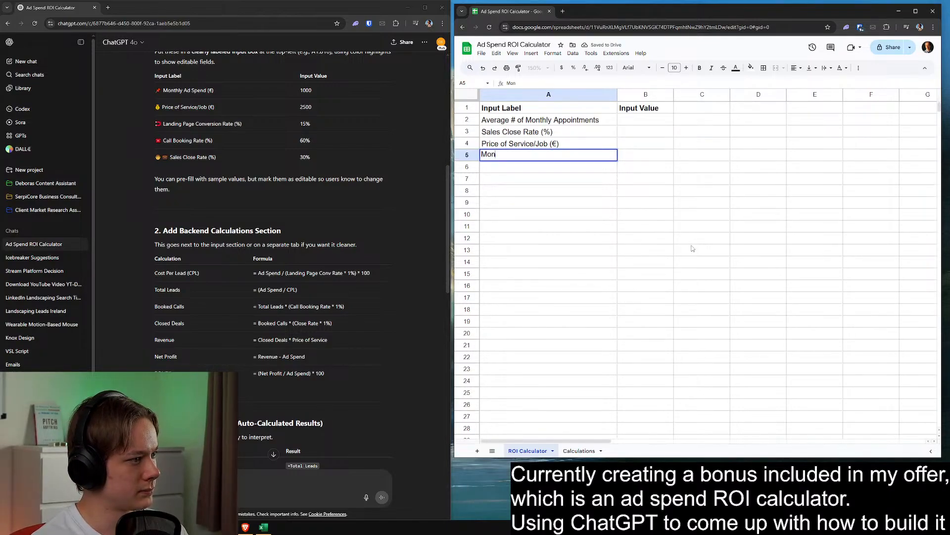
type("thly Ad Spen")
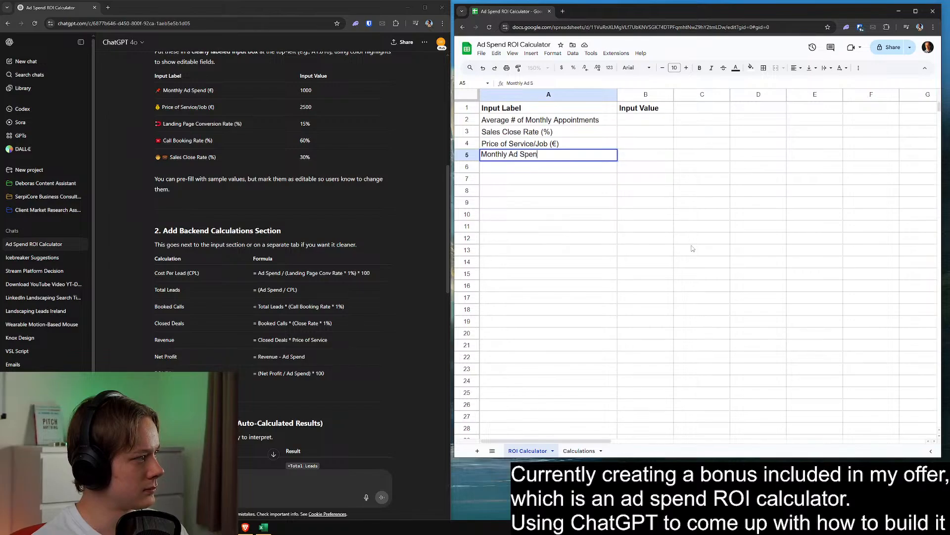
type("d (")
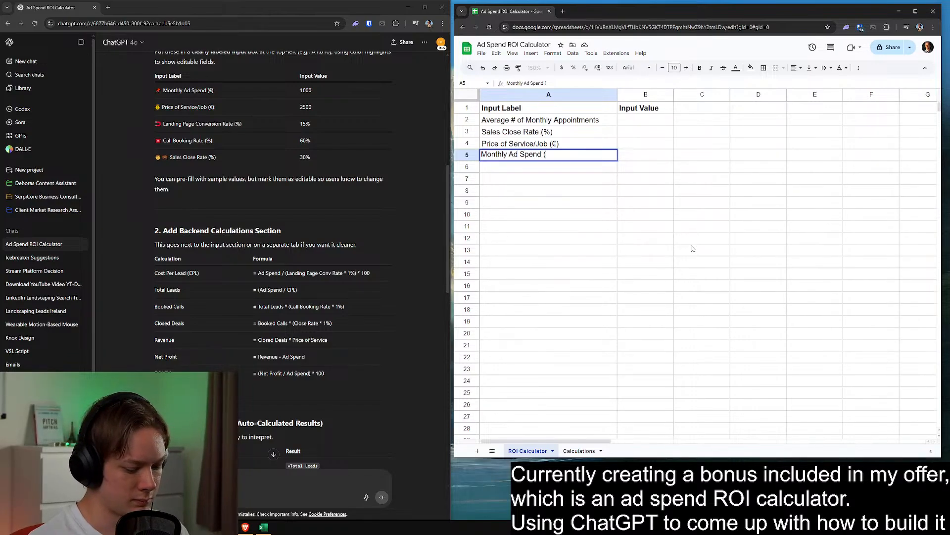
type("€")
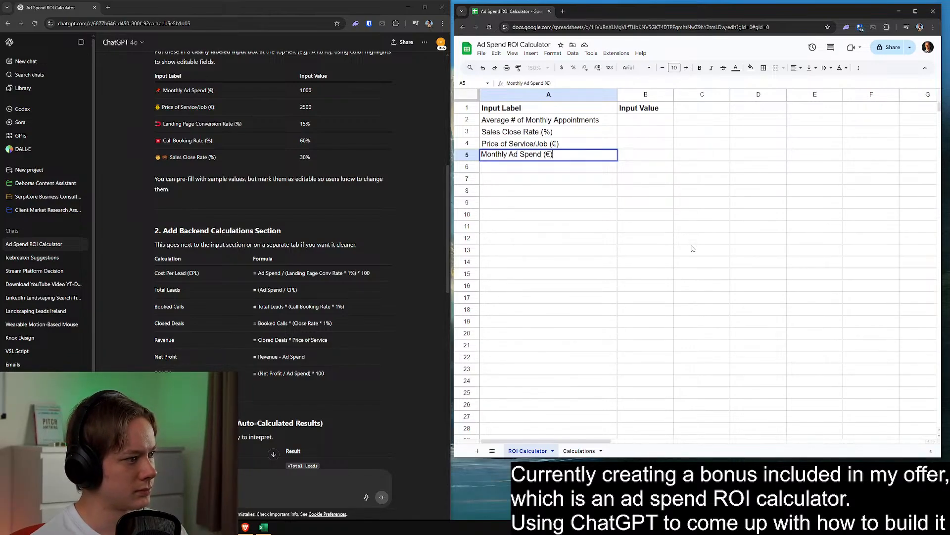
key("Return")
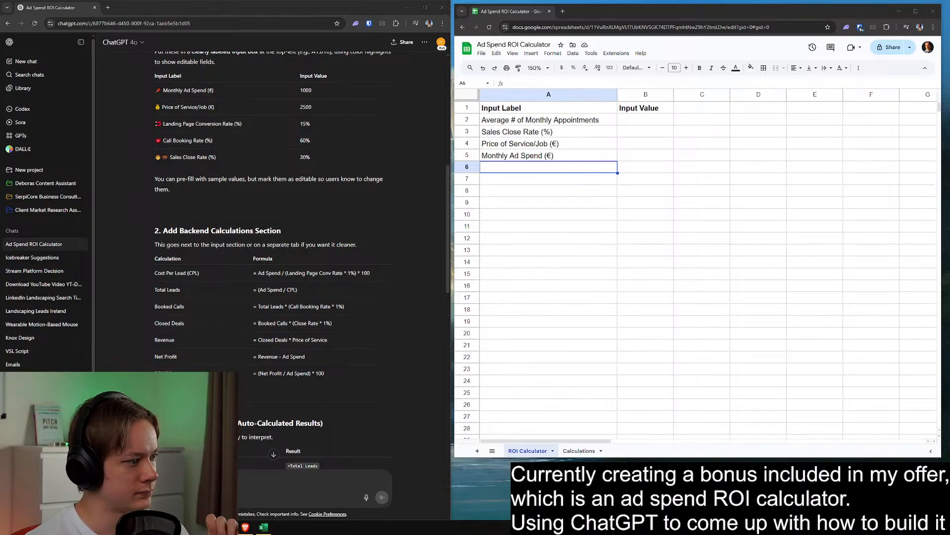
Enter the input label Agency Management Fee (€) in A6
left_click(758, 262)
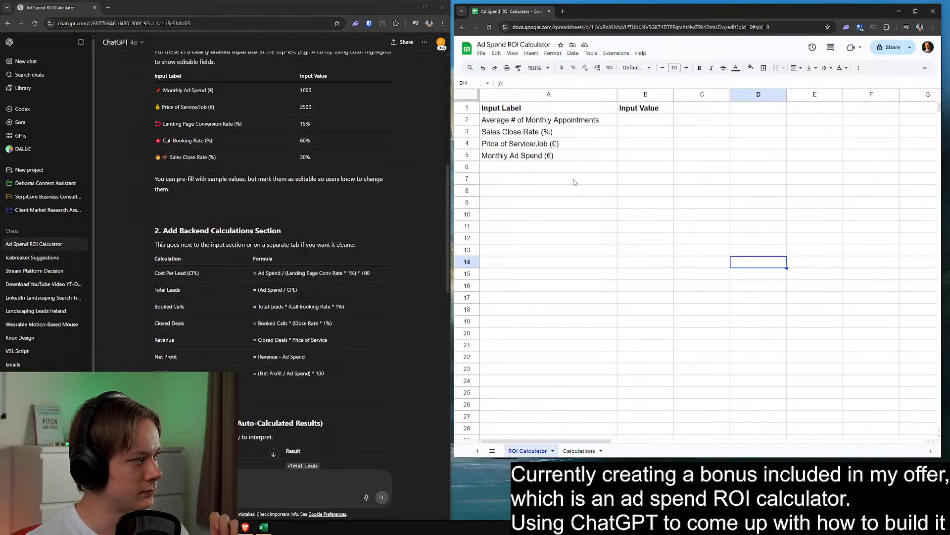
left_click(558, 169)
type("Agen")
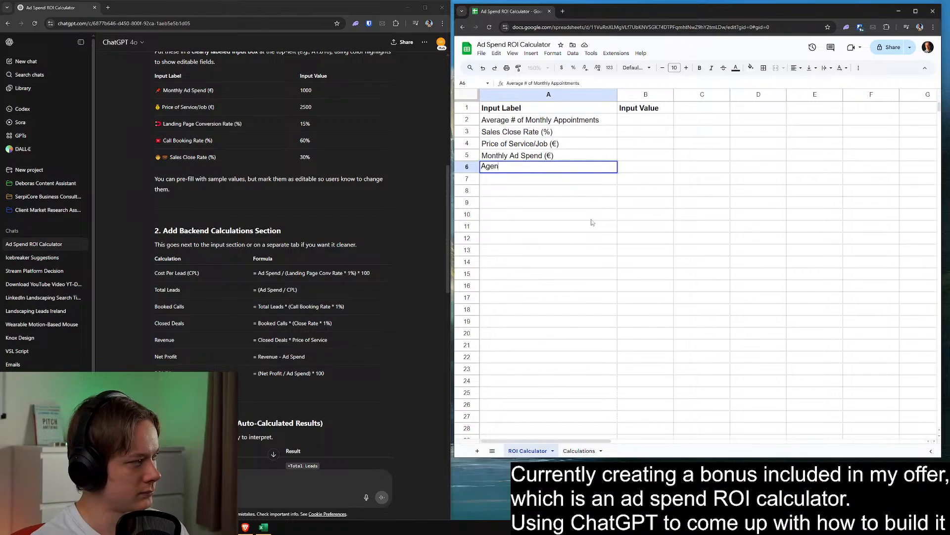
type("cy Management Fee")
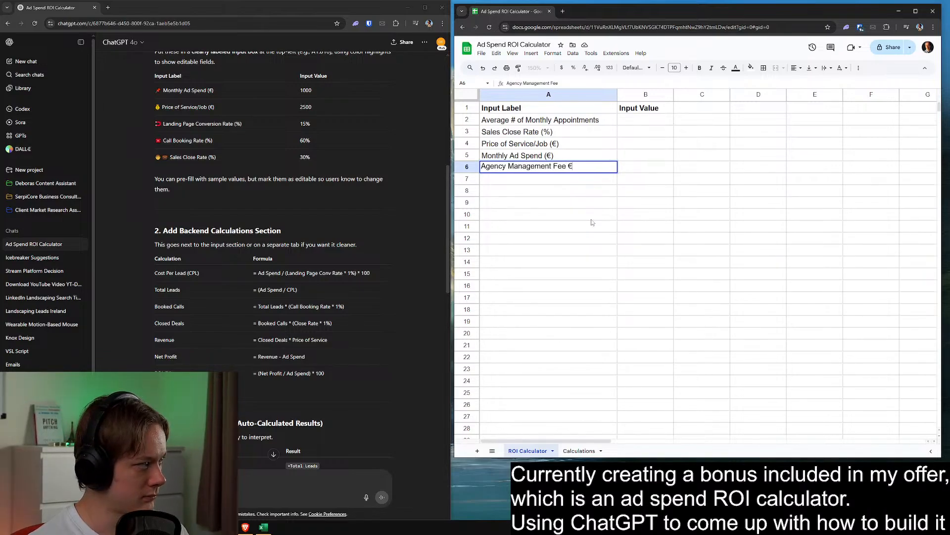
type(" €)")
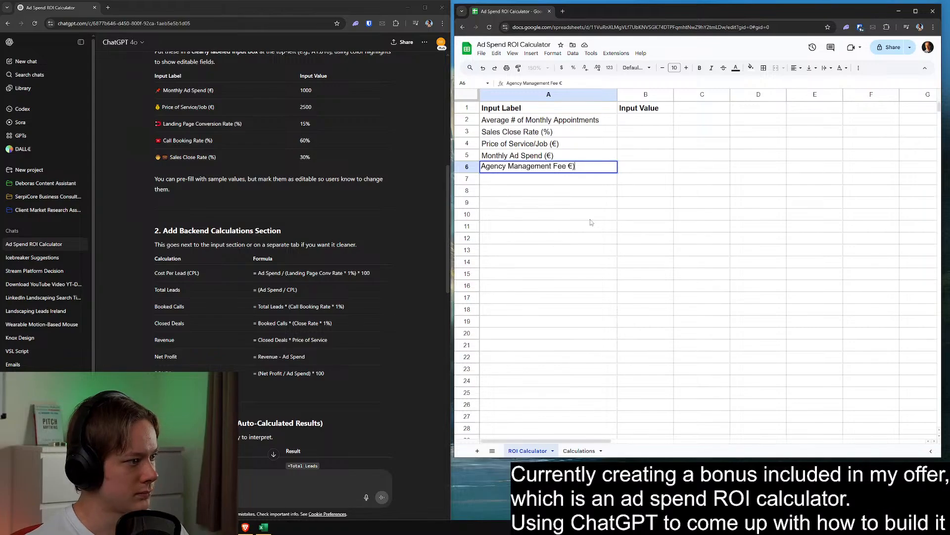
type("(")
left_click(567, 196)
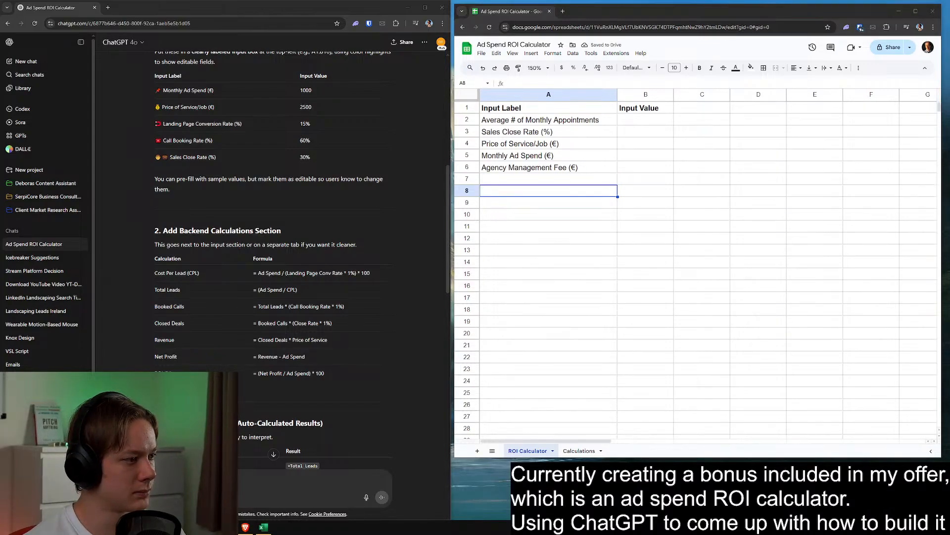
Fill the empty input value cells B2:B6 with a golden yellow background
left_click(639, 214)
left_click(639, 179)
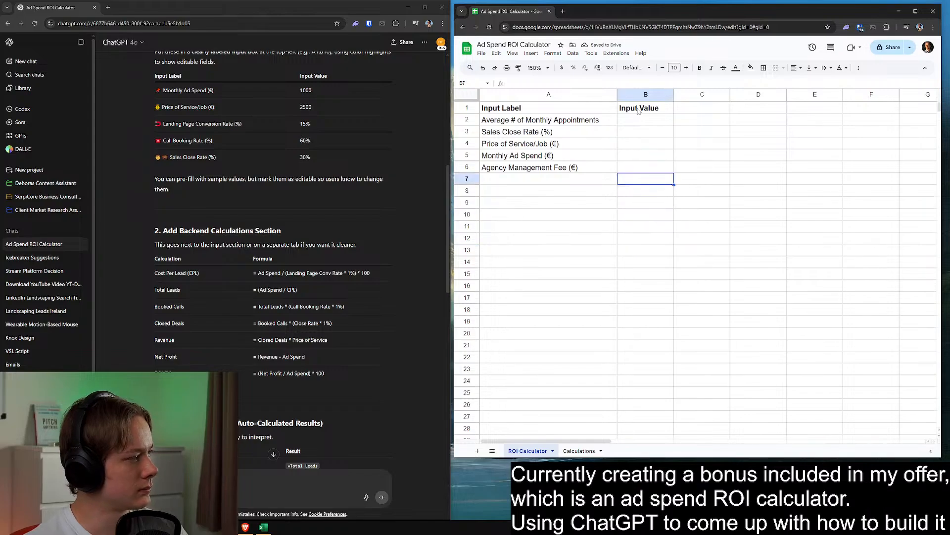
left_click_drag(637, 120, 637, 166)
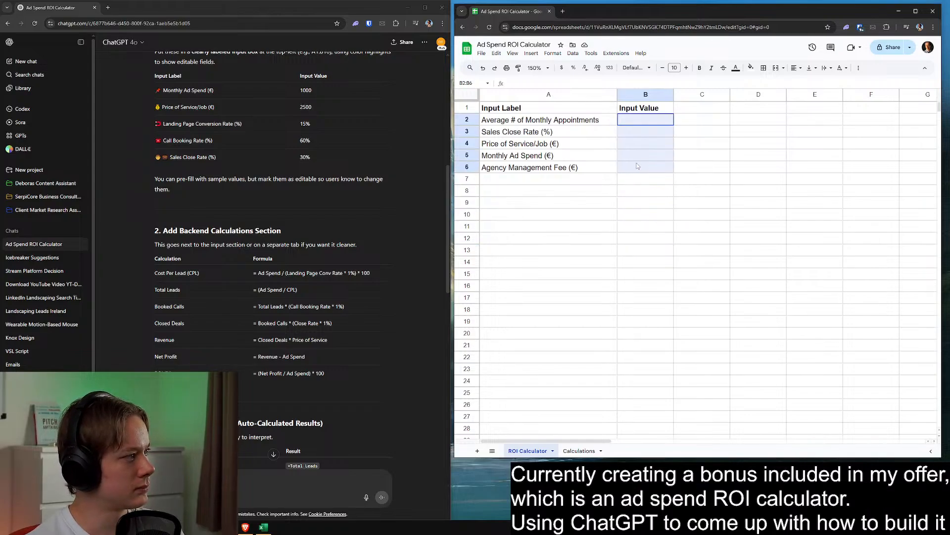
left_click(751, 67)
left_click(777, 119)
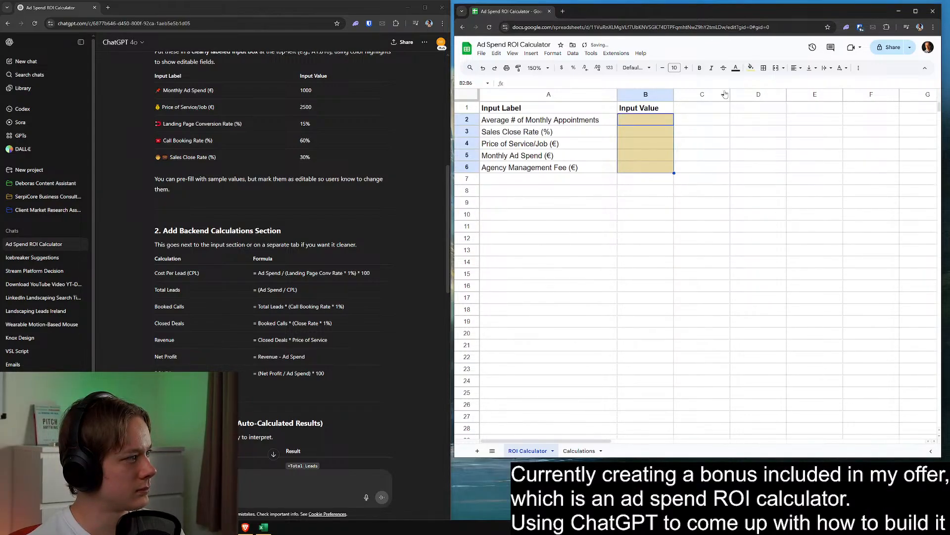
left_click(751, 68)
left_click(777, 131)
left_click(627, 238)
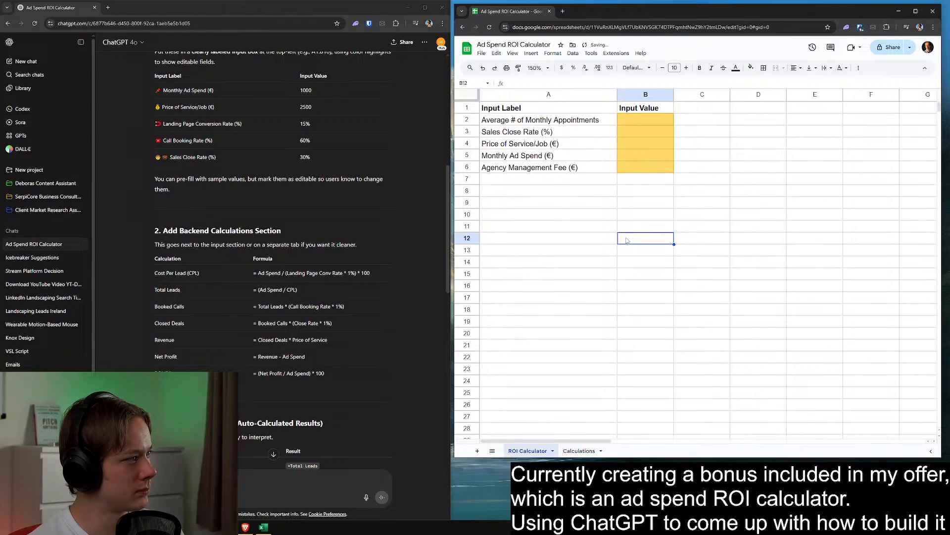
Enter the result label Monthly Revenue in D1, beside the input table
left_click(624, 122)
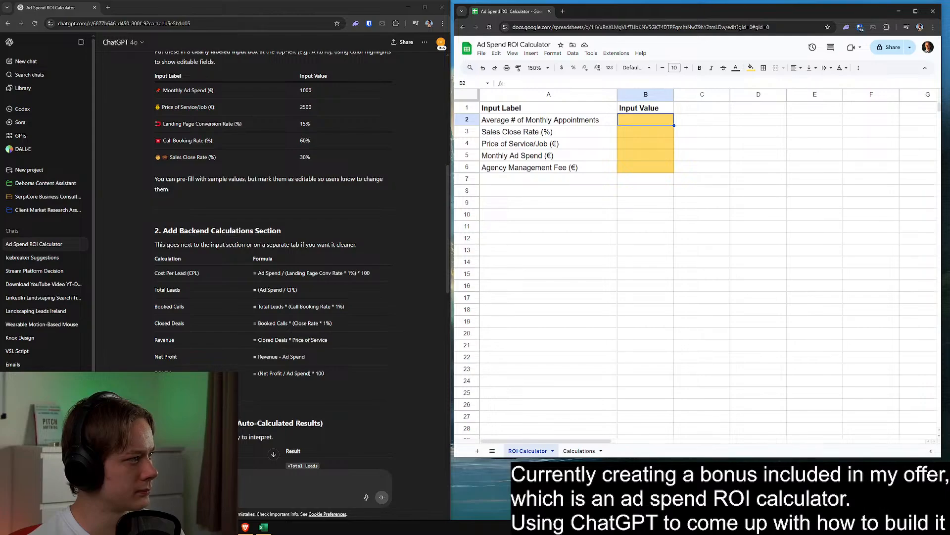
left_click(805, 168)
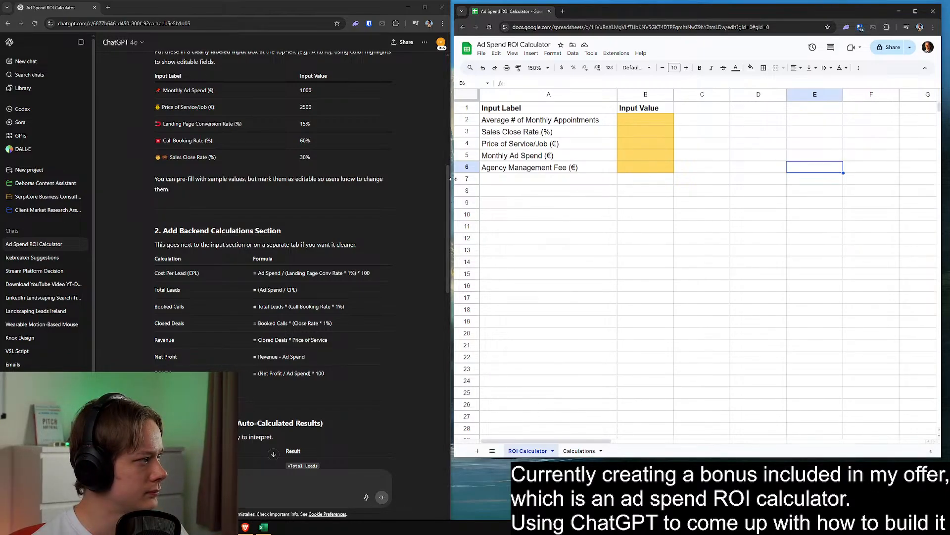
left_click(766, 116)
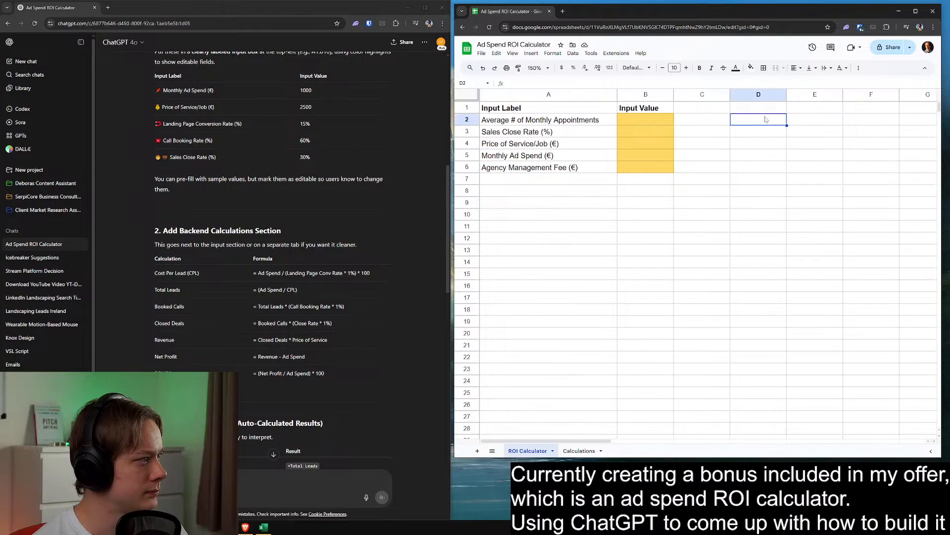
left_click(767, 112)
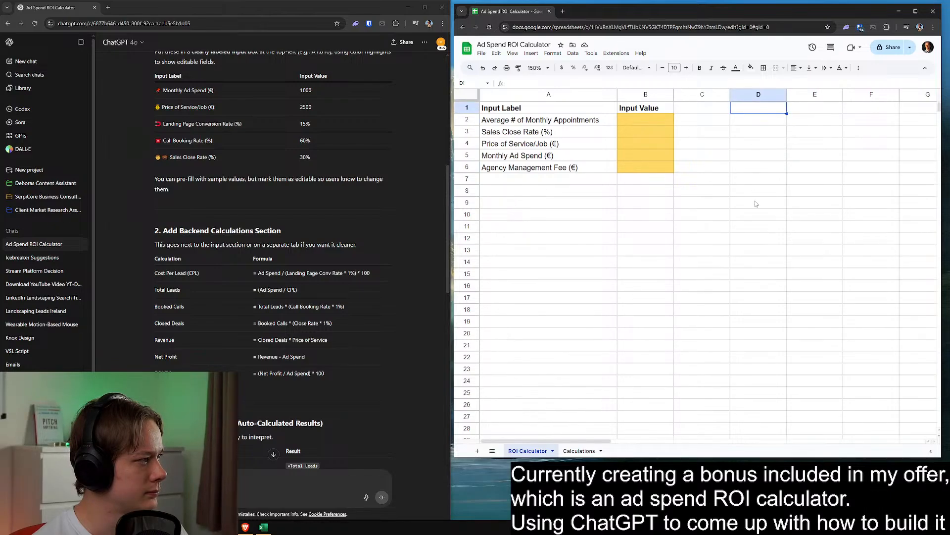
type("Monthly ")
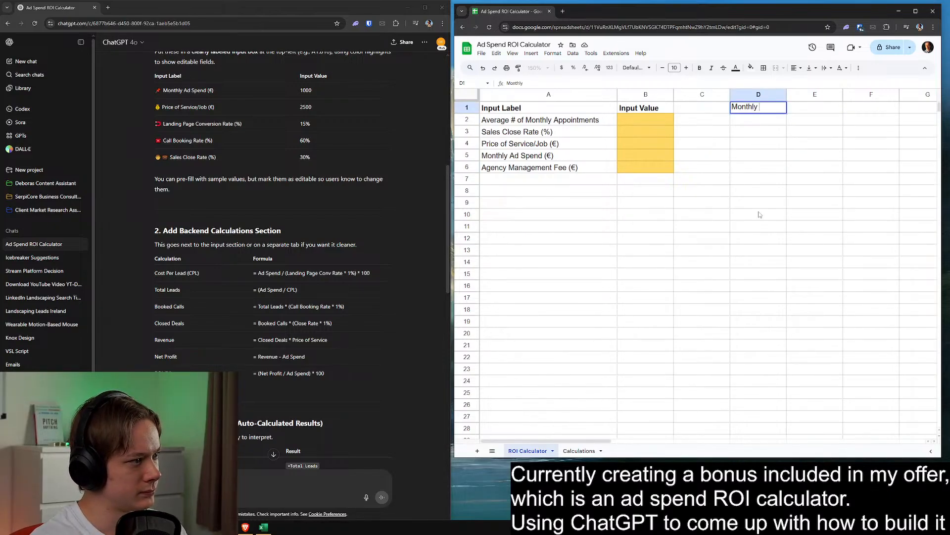
type("Revenue")
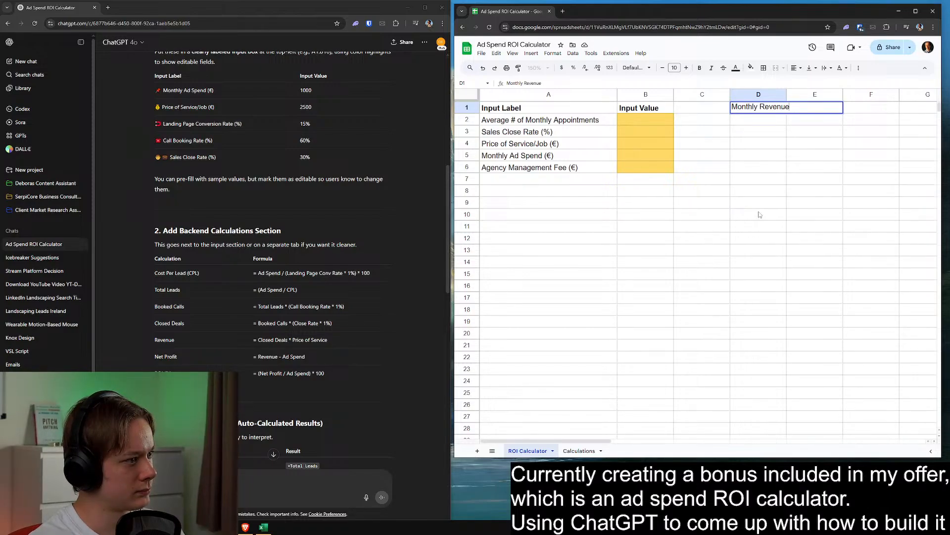
key("Return")
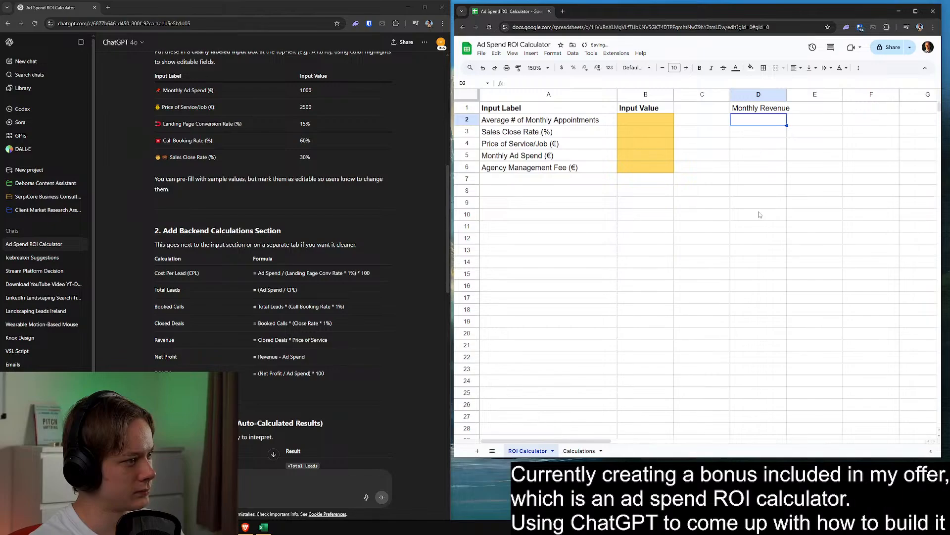
Enter the result labels Monthly Investment in D2 and Return on Investment in D3
type("Monthly Investm")
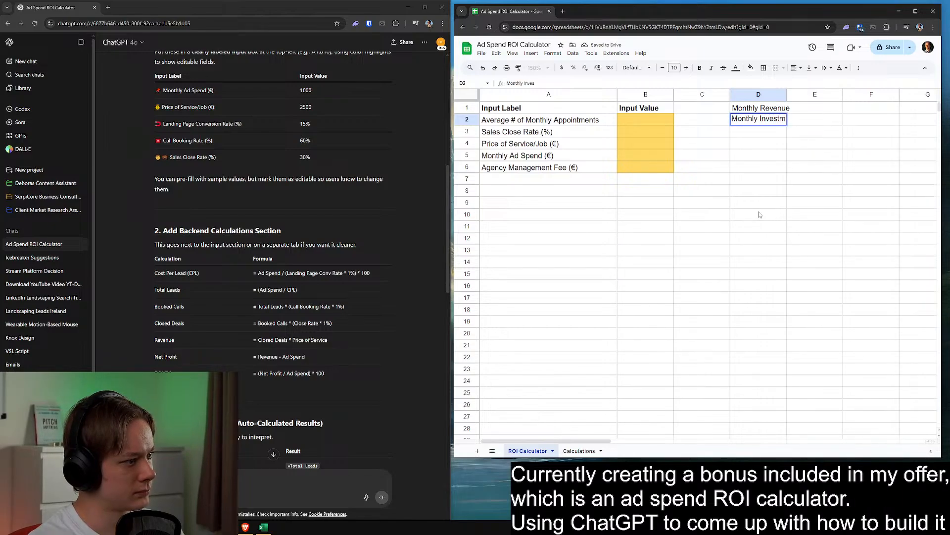
type("ent")
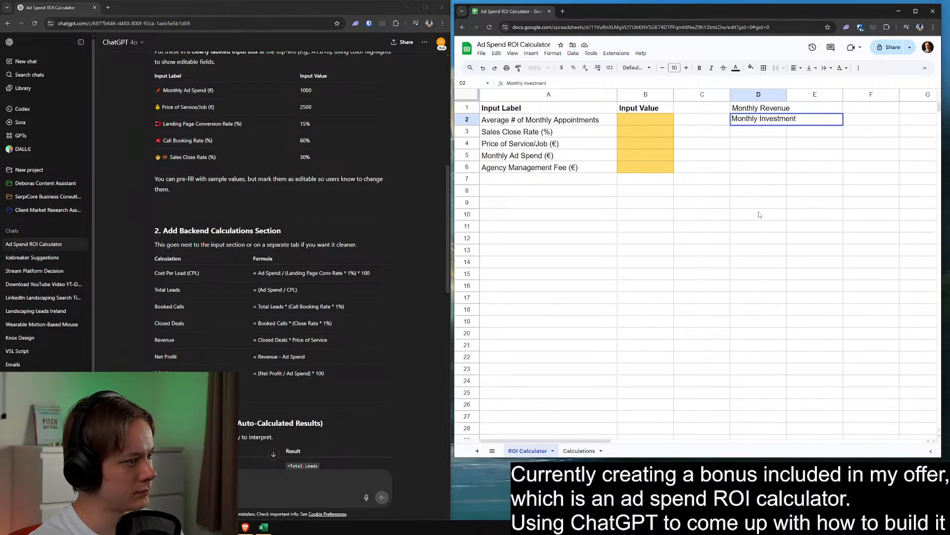
key("Return")
type("Return")
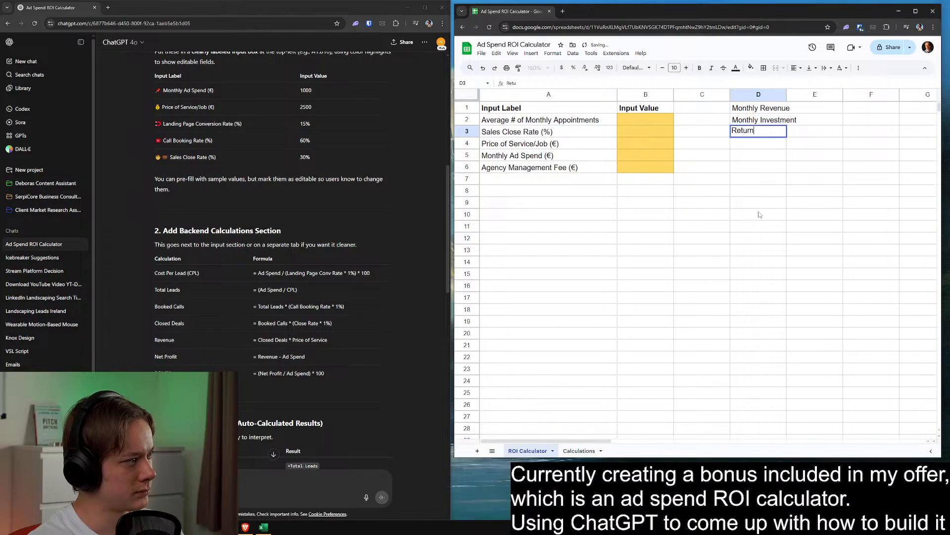
type(" on Inve")
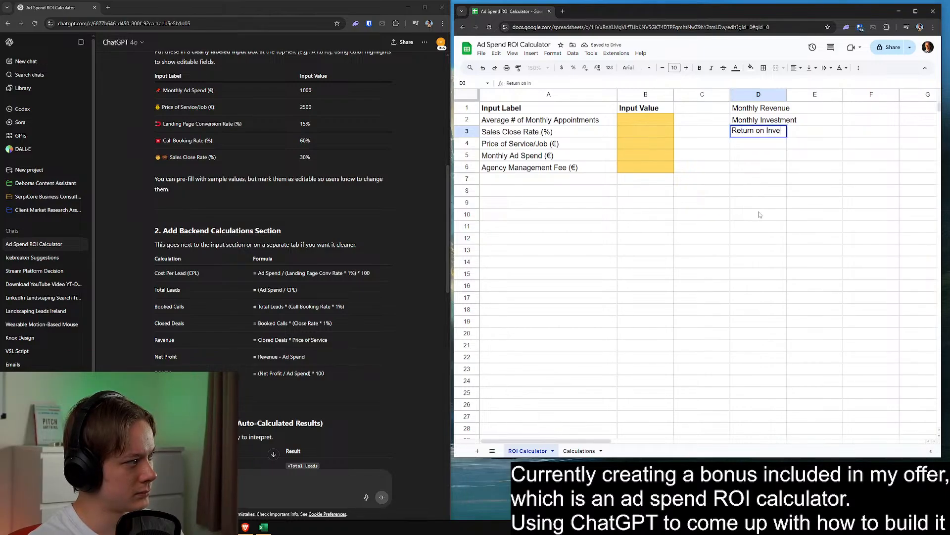
type("stment")
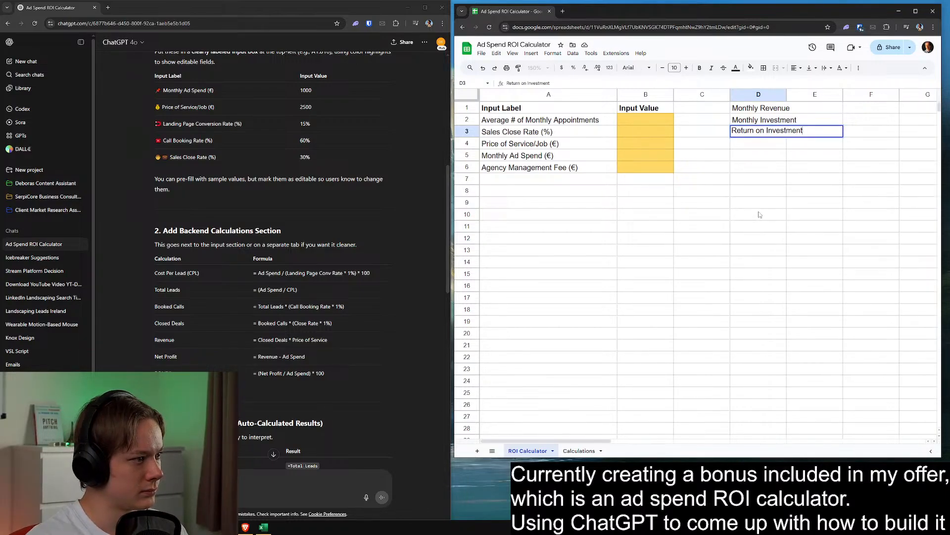
left_click(759, 214)
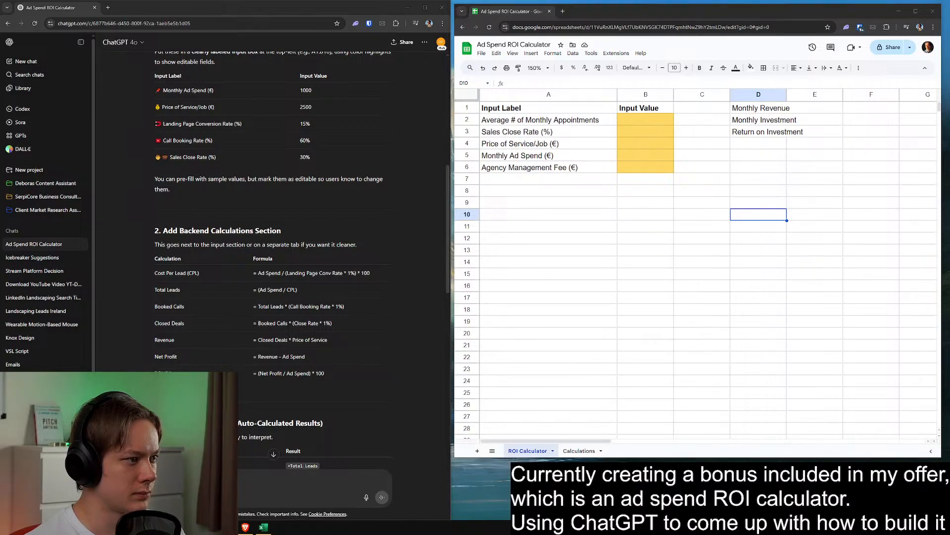
Fit column D's width to its contents and make the three result labels in D1:D3 bold
left_click(831, 178)
double_click(786, 94)
left_click_drag(789, 108, 787, 132)
key("ctrl+b")
left_click(814, 110)
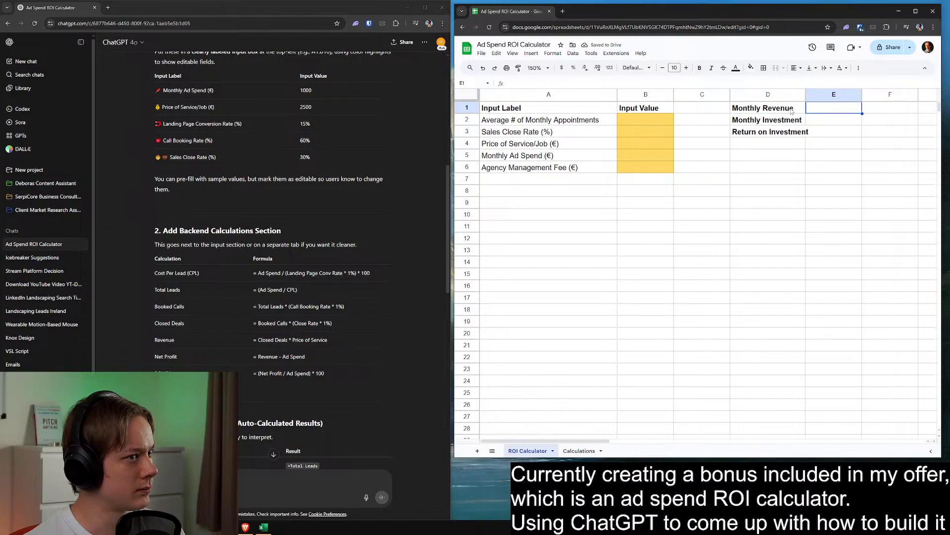
Move the three bold result labels down to D4:D6 and enter the heading Monthly in D1
left_click_drag(791, 111, 775, 174)
left_click(760, 111)
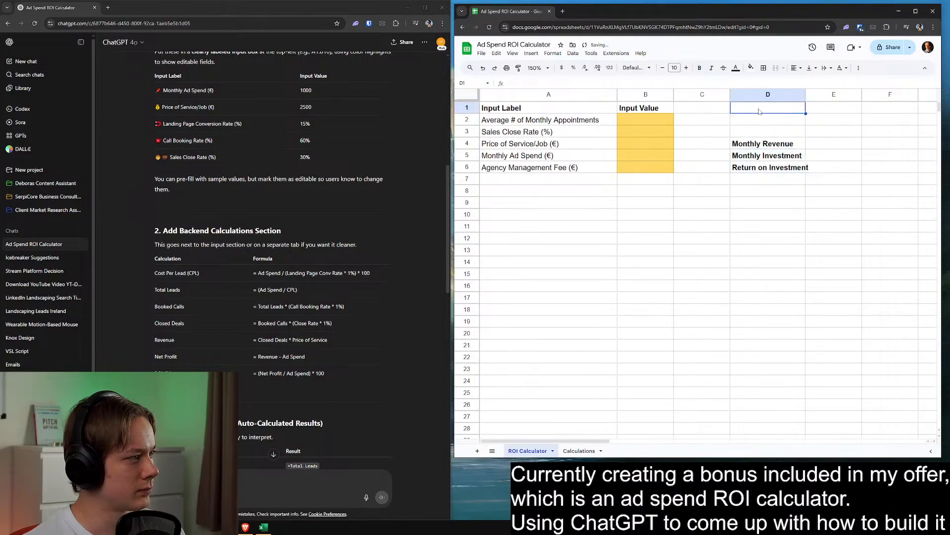
type("Monthly")
key("Return")
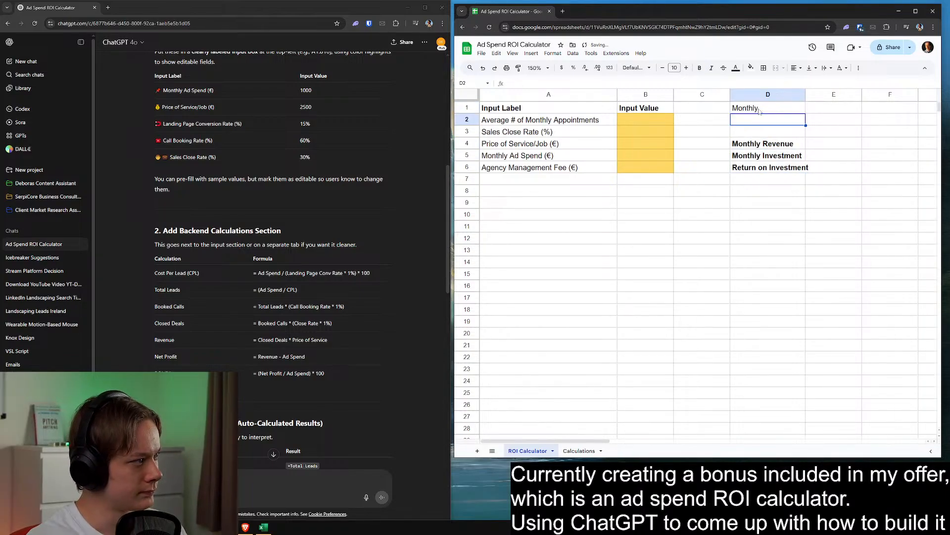
Center the Monthly heading horizontally in D1
left_click(759, 111)
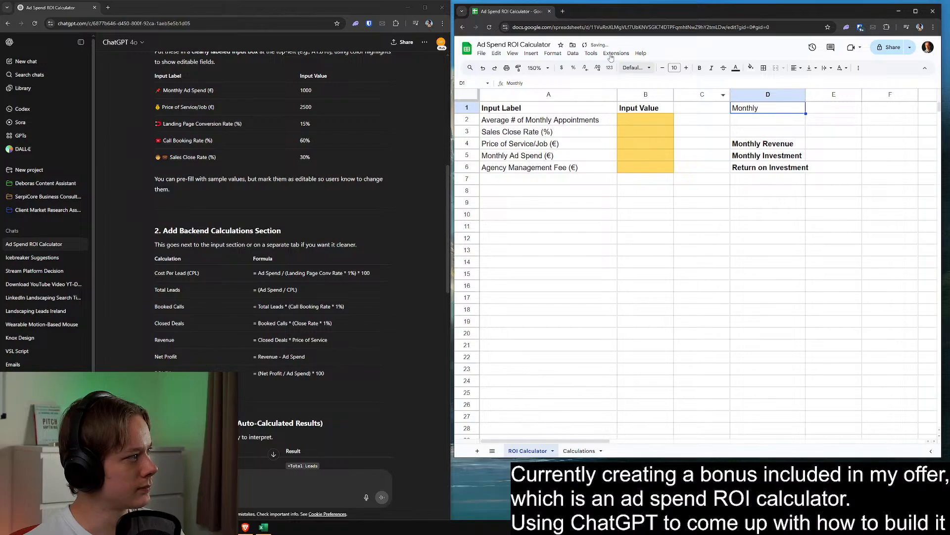
left_click(796, 68)
left_click(807, 85)
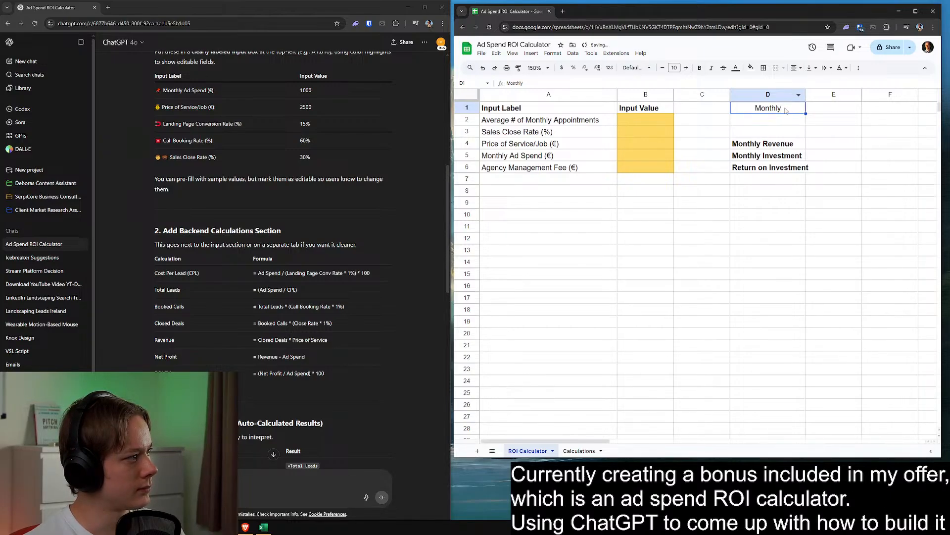
Change the D1 heading to Monthly ROI and enter the heading Yearly ROI in E1
double_click(785, 108)
type("Results")
key("BackSpace")
key("BackSpace")
key("BackSpace")
key("BackSpace")
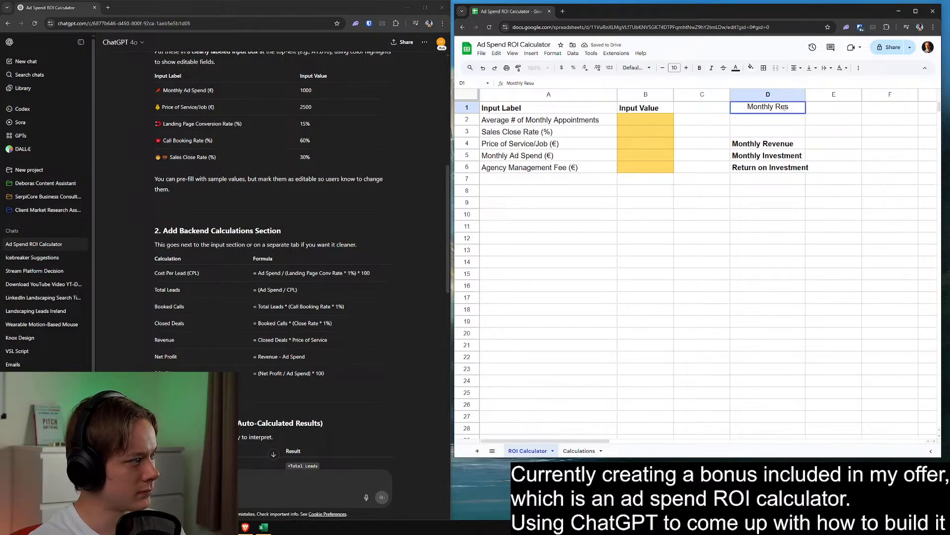
key("BackSpace")
key("BackSpace")
type("OI")
key("Tab")
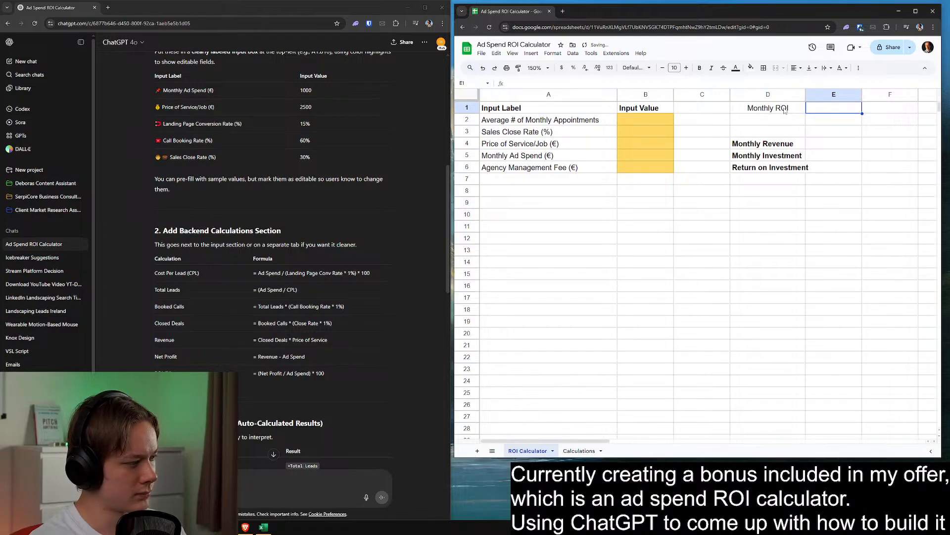
type("Year")
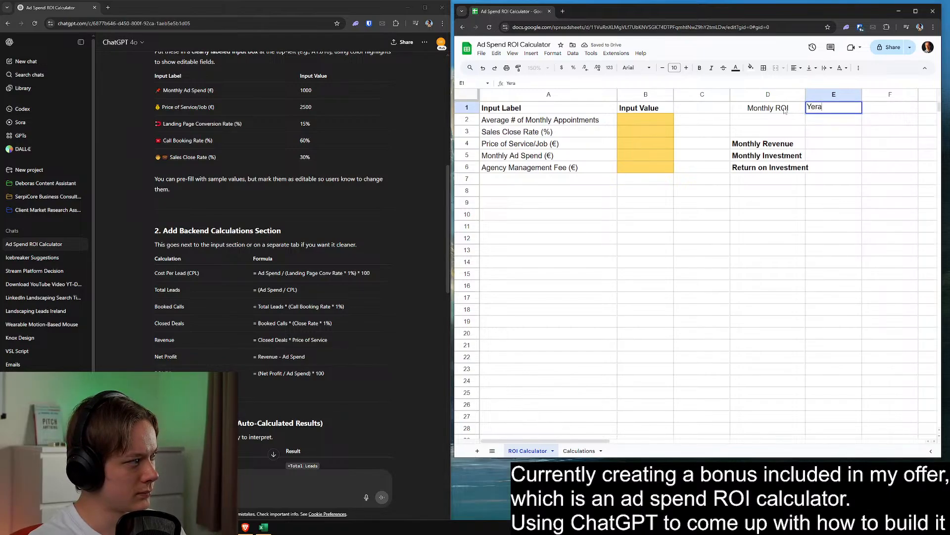
type("ly ROI")
Make the headings in D1:E1 bold and center the Yearly ROI heading horizontally
left_click(787, 109)
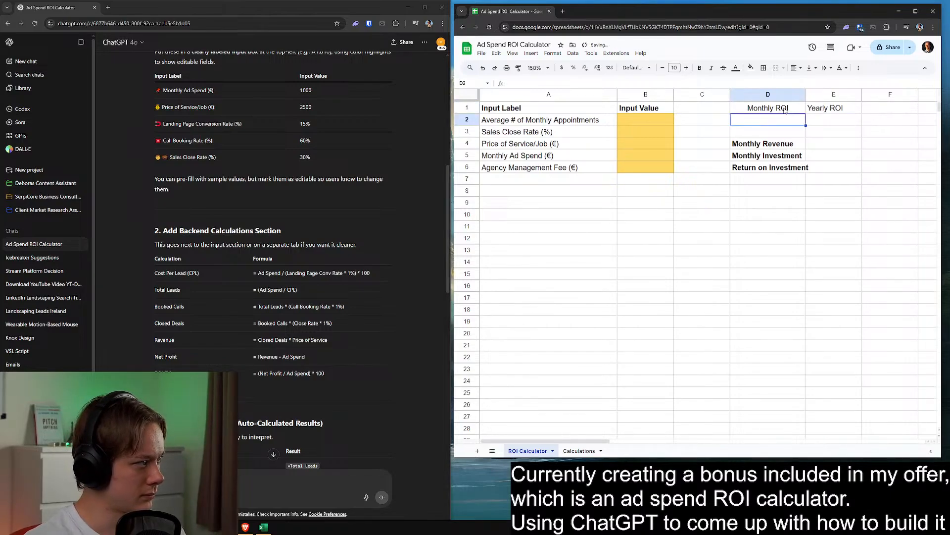
left_click_drag(788, 110, 817, 110)
key("ctrl+b")
left_click(793, 167)
left_click(813, 109)
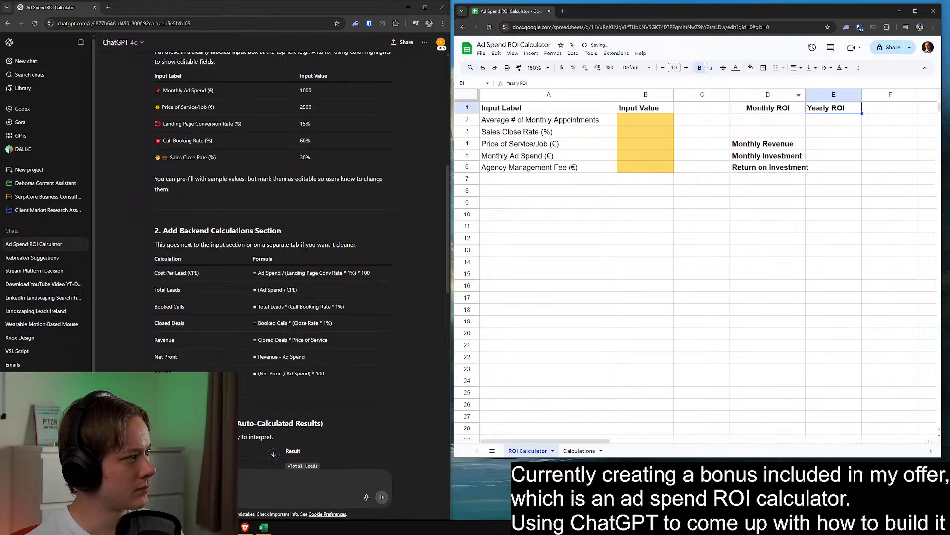
left_click(793, 68)
left_click(808, 82)
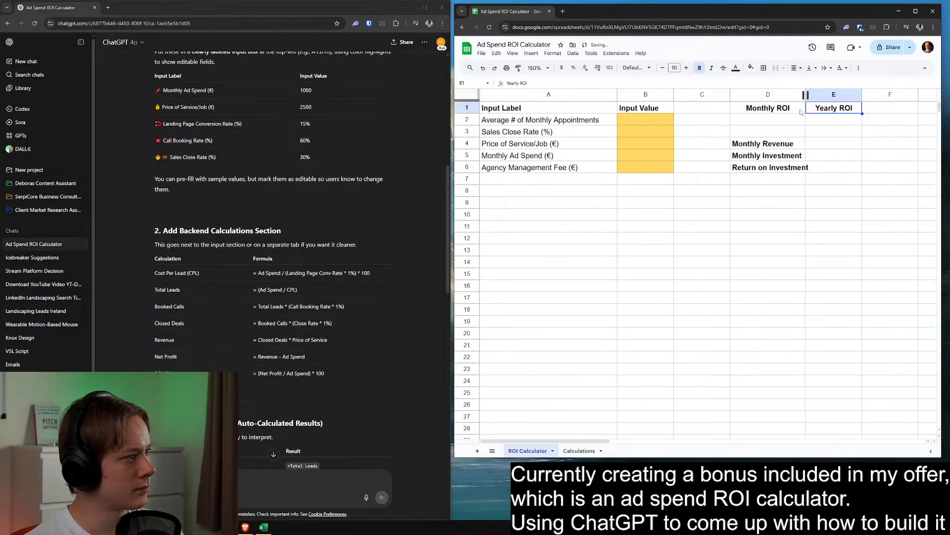
Remove the bold from the result labels in D4:D6 and shorten the first two to Revenue and Investment
left_click(768, 214)
left_click_drag(768, 146, 728, 148)
key("ctrl+b")
double_click(770, 146)
key("BackSpace")
double_click(764, 155)
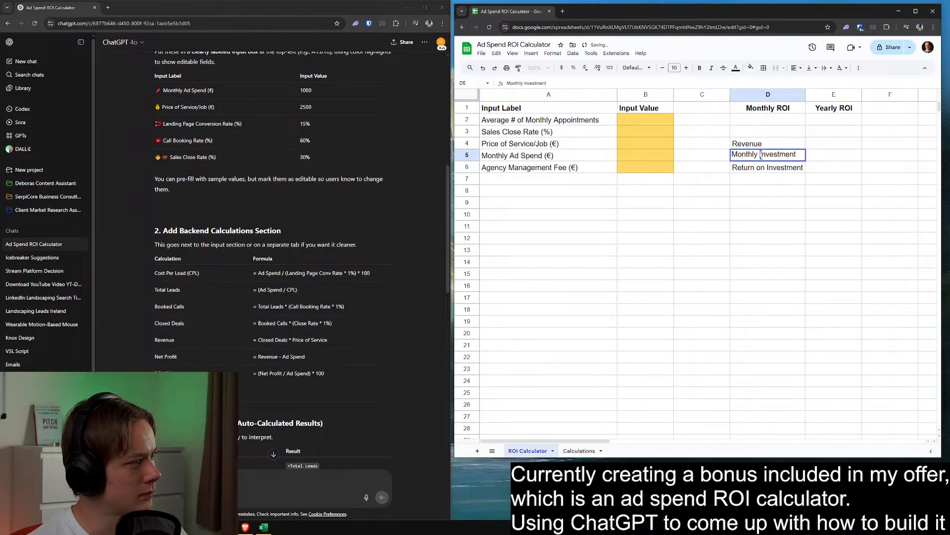
left_click_drag(760, 155, 731, 155)
key("BackSpace")
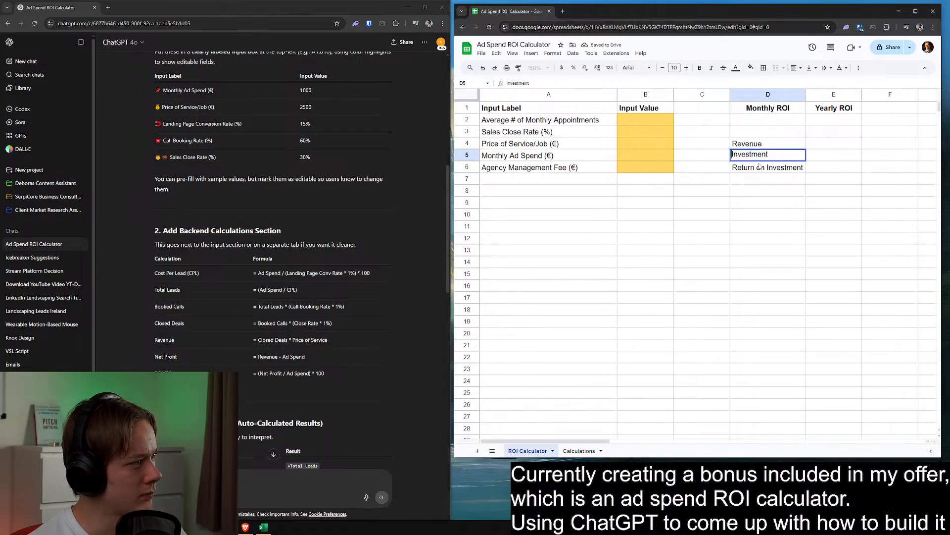
double_click(767, 167)
key("Return")
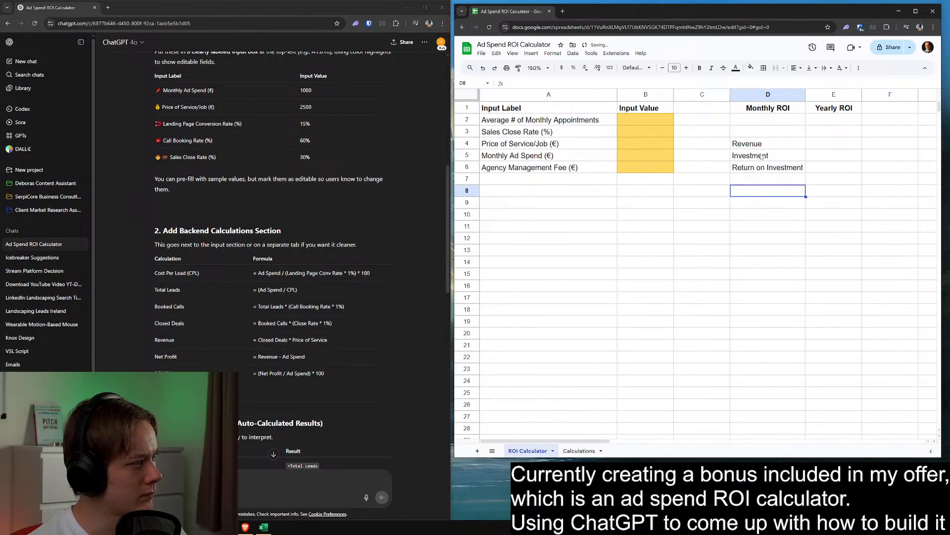
Move the three result labels from D4:D6 up to D2:D4 and paste them into E2:E4 as well
left_click_drag(757, 143, 758, 167)
key("ctrl+c")
left_click(760, 121)
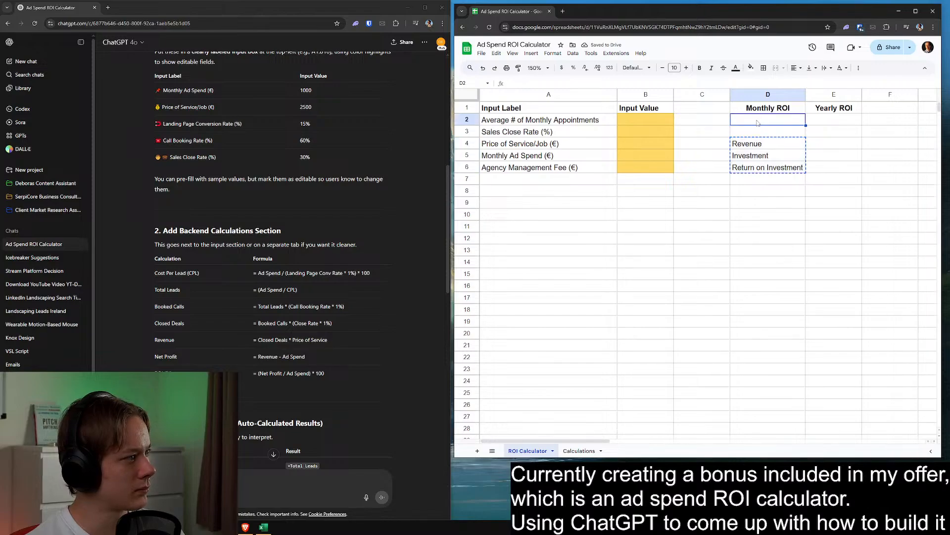
key("ctrl+v")
left_click(826, 121)
key("ctrl+v")
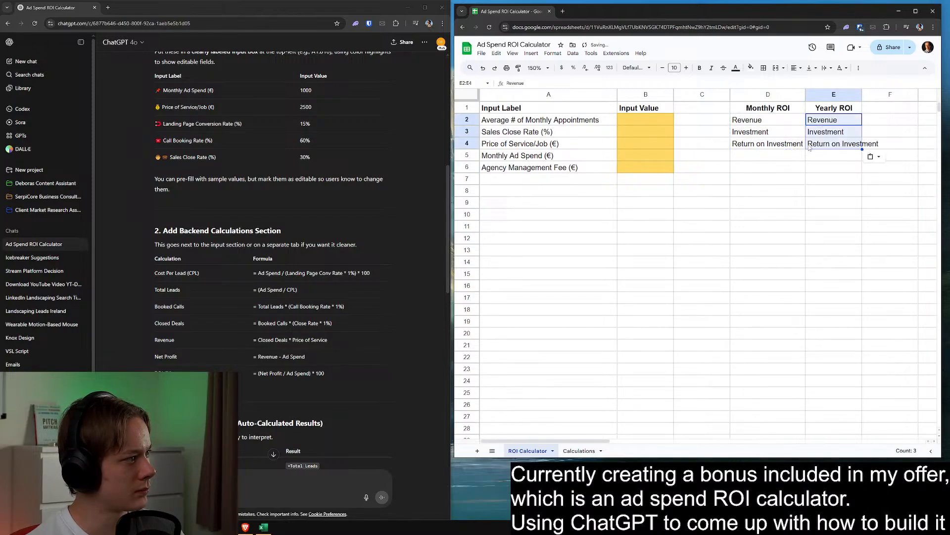
Widen columns D and E slightly beyond their longest labels
left_click(795, 157)
double_click(862, 94)
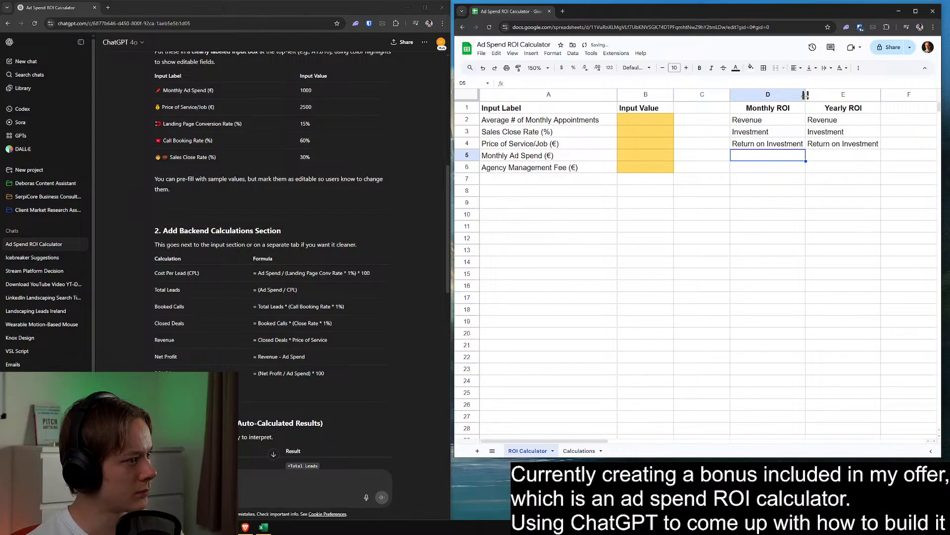
left_click_drag(805, 94, 814, 94)
left_click_drag(888, 94, 902, 94)
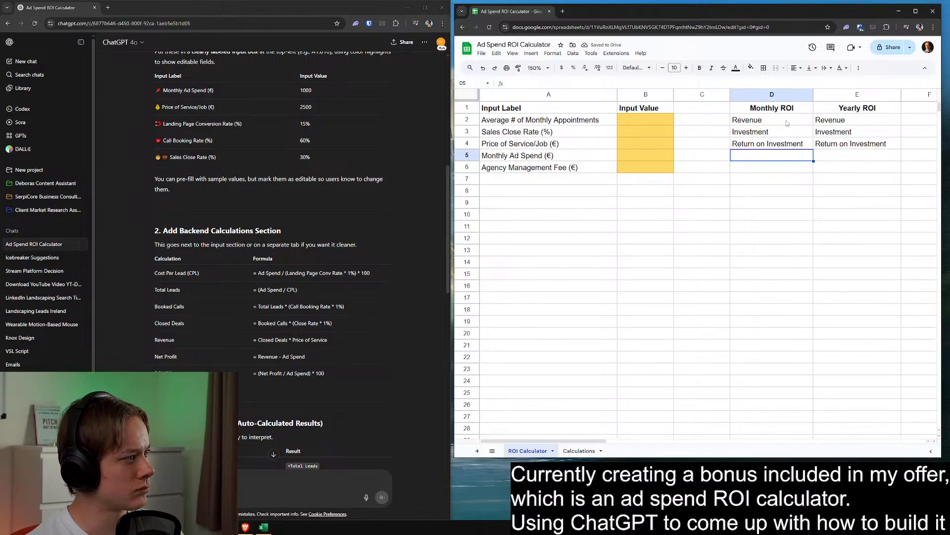
Move the Investment and Return on Investment labels in column D down to D5:D6
left_click(779, 134)
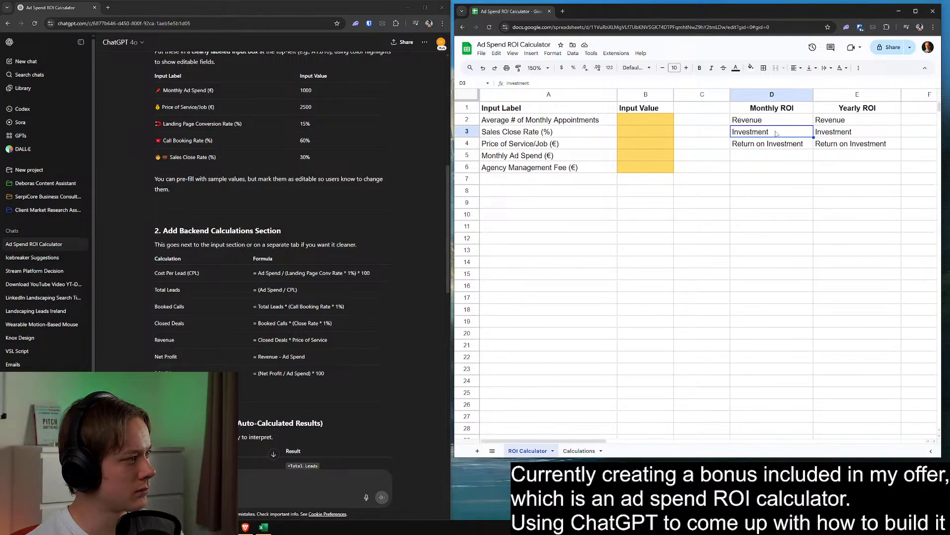
left_click_drag(776, 133, 776, 144)
key("ctrl+x")
left_click(778, 160)
key("ctrl+v")
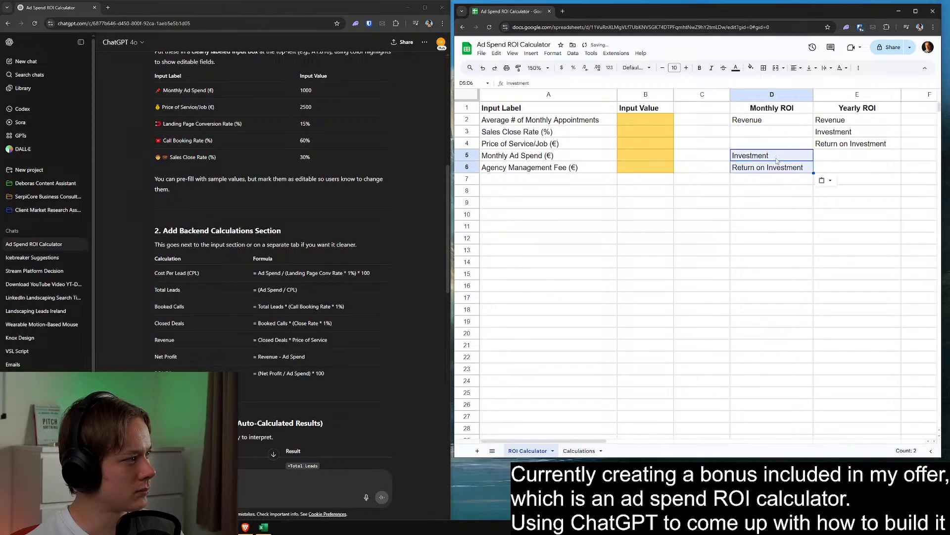
left_click(758, 131)
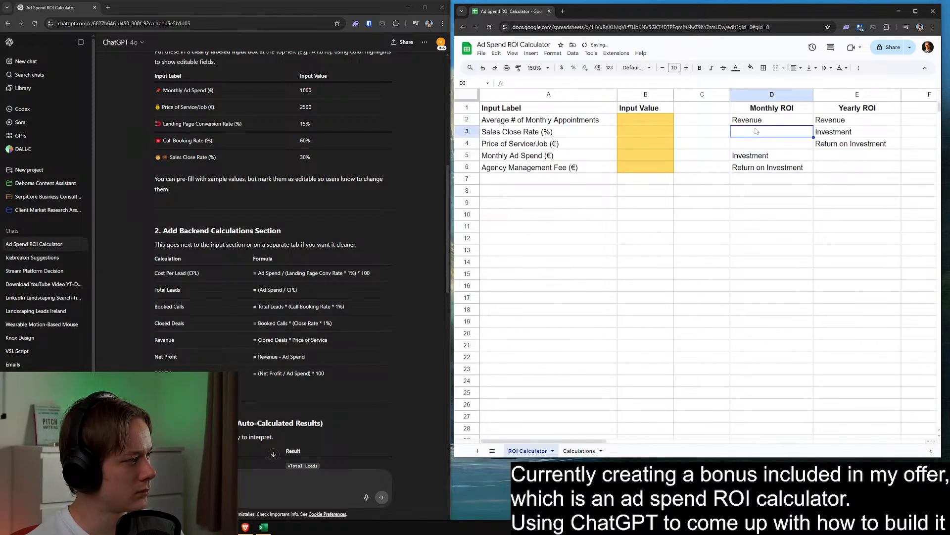
Center the Monthly ROI labels in D2:D6 horizontally
left_click_drag(762, 121, 763, 168)
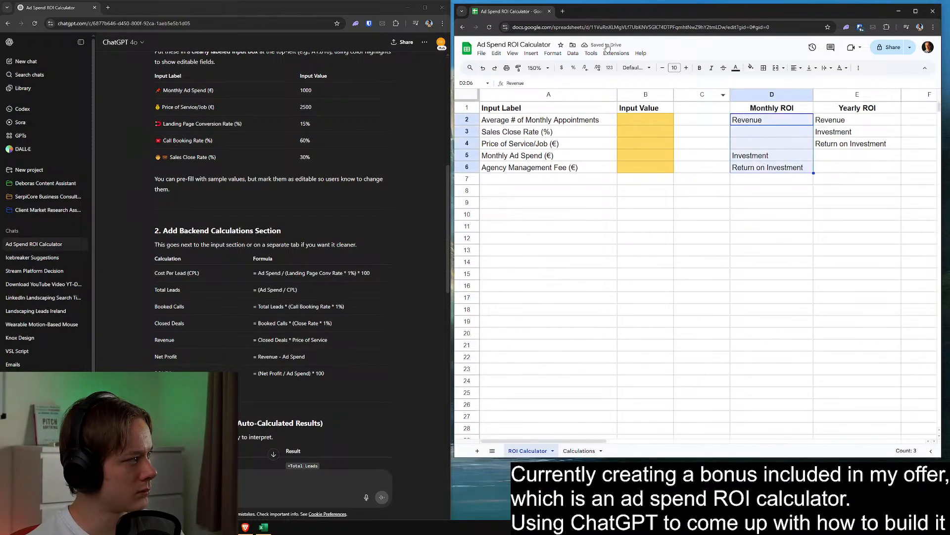
left_click(796, 67)
left_click(808, 81)
Clear the three result labels under the Yearly ROI heading in column E
left_click(870, 148)
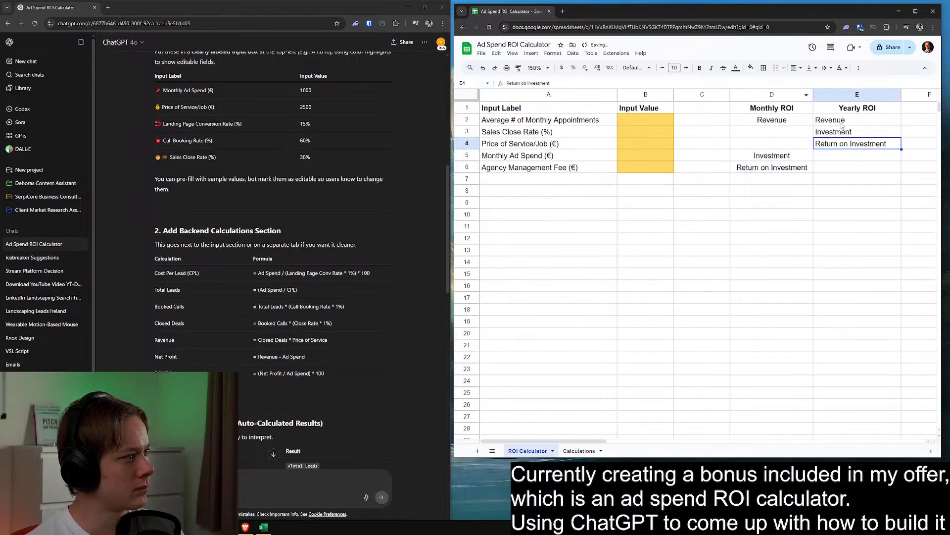
left_click_drag(844, 127, 824, 165)
key("Delete")
Move the Return on Investment label from D6 down to D8
left_click(782, 168)
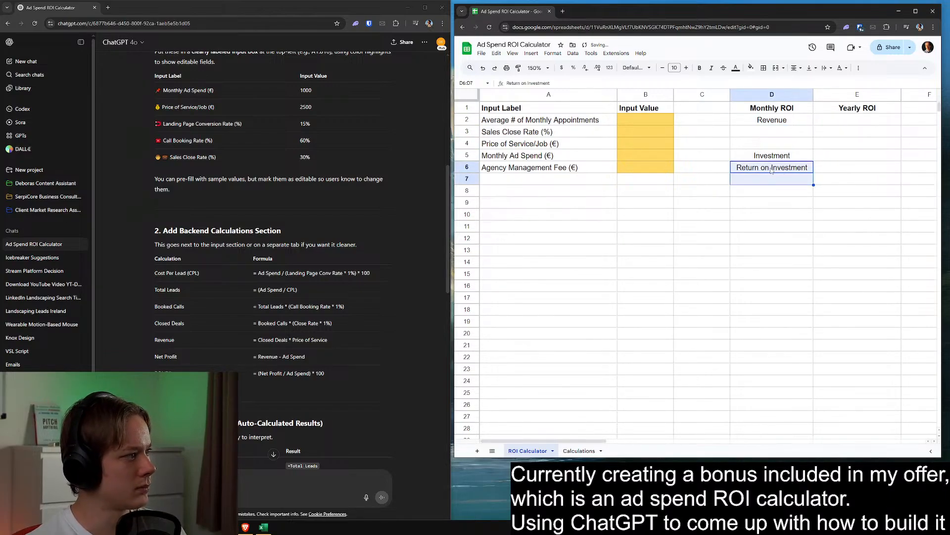
key("ctrl+c")
key("Down")
left_click(781, 192)
key("ctrl+v")
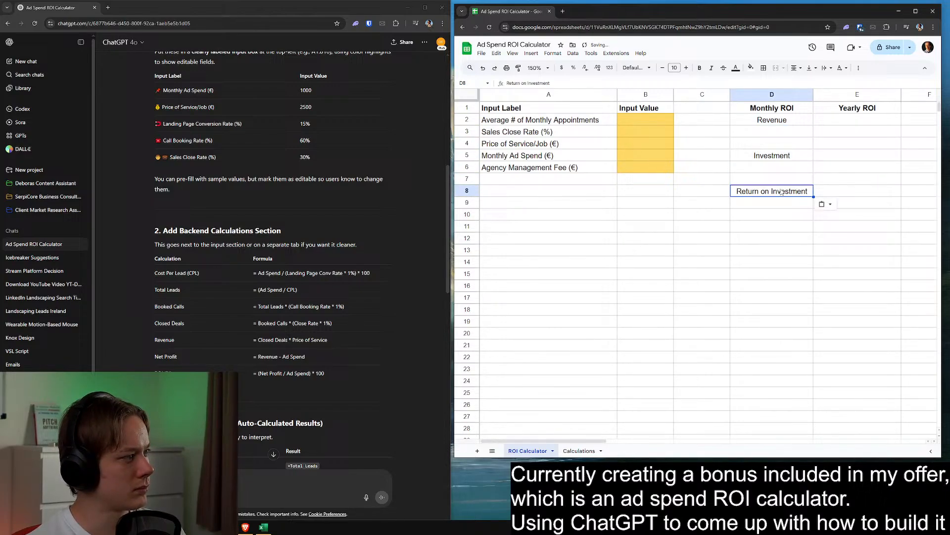
left_click(774, 167)
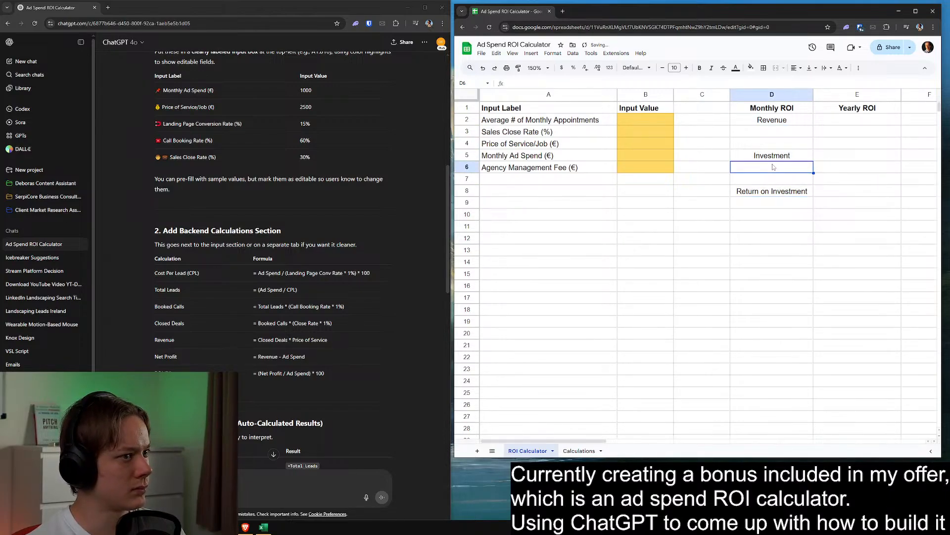
left_click(774, 132)
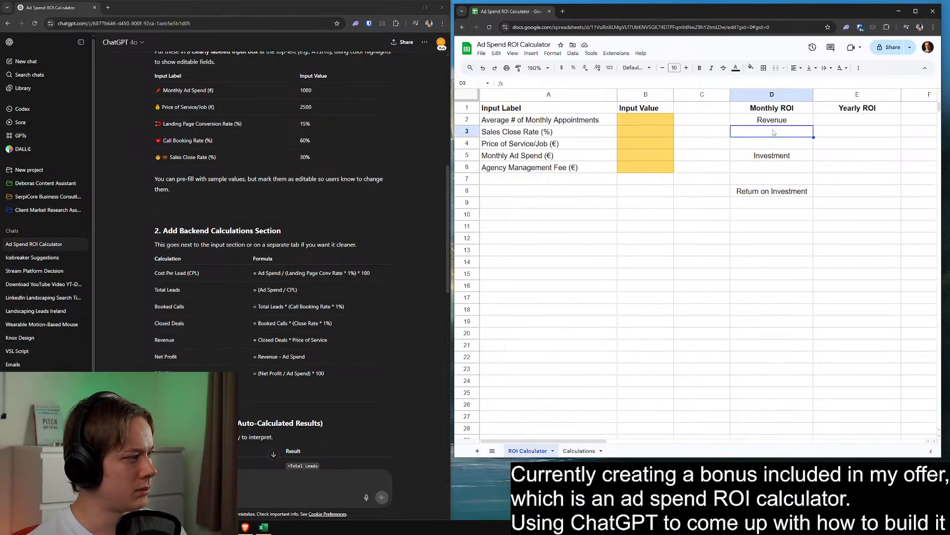
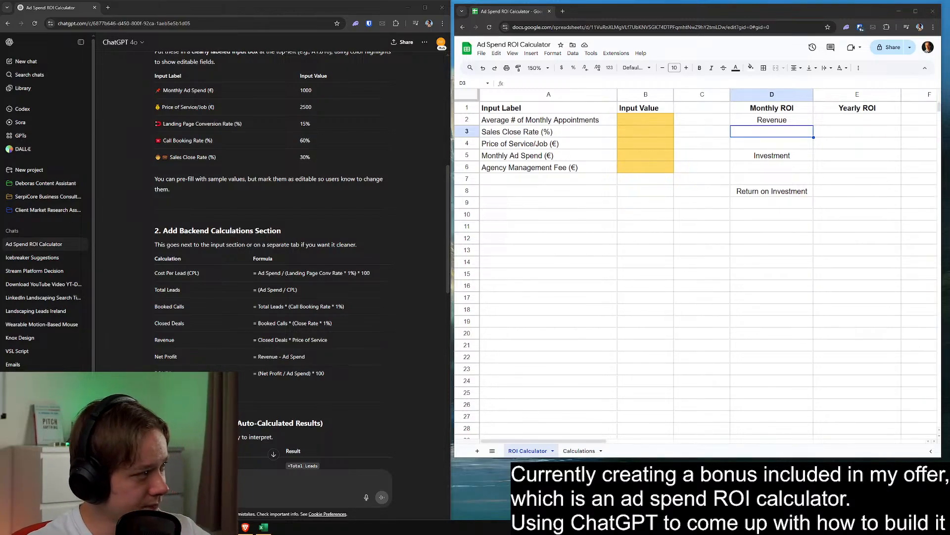
Move the Investment and Return on Investment labels in column D two rows down, to D7 and D10
left_click(809, 190)
left_click(762, 132)
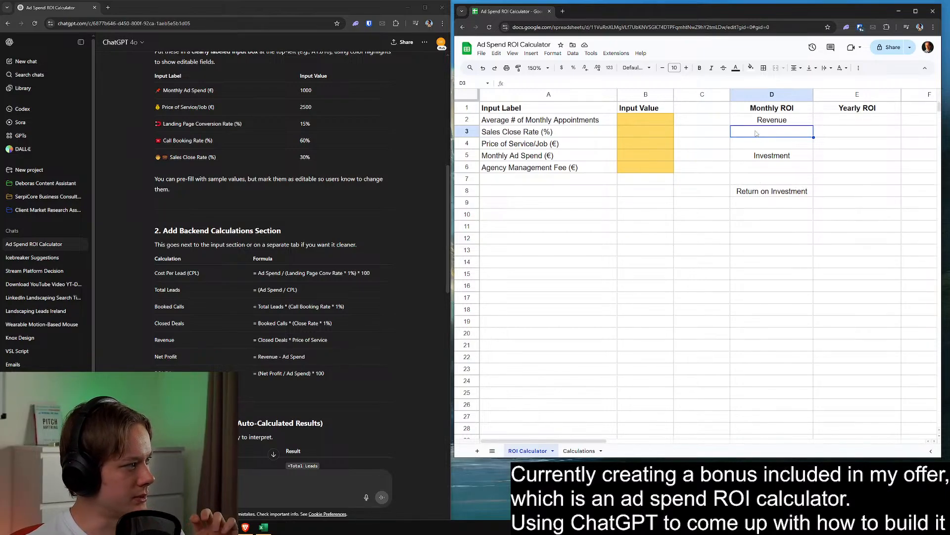
left_click_drag(775, 156, 771, 204)
left_click(767, 133)
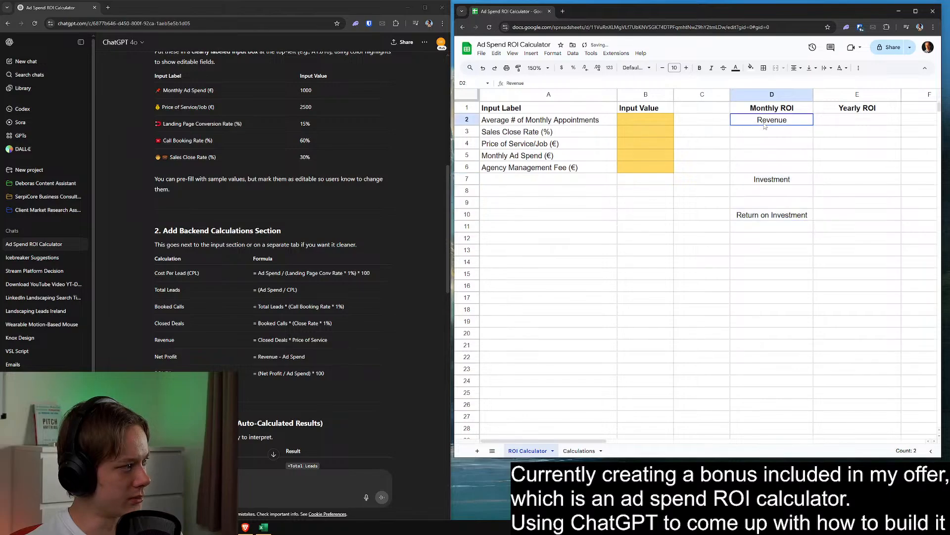
Merge cells D3:D4 under the Revenue label into one result cell
key("shift+Down")
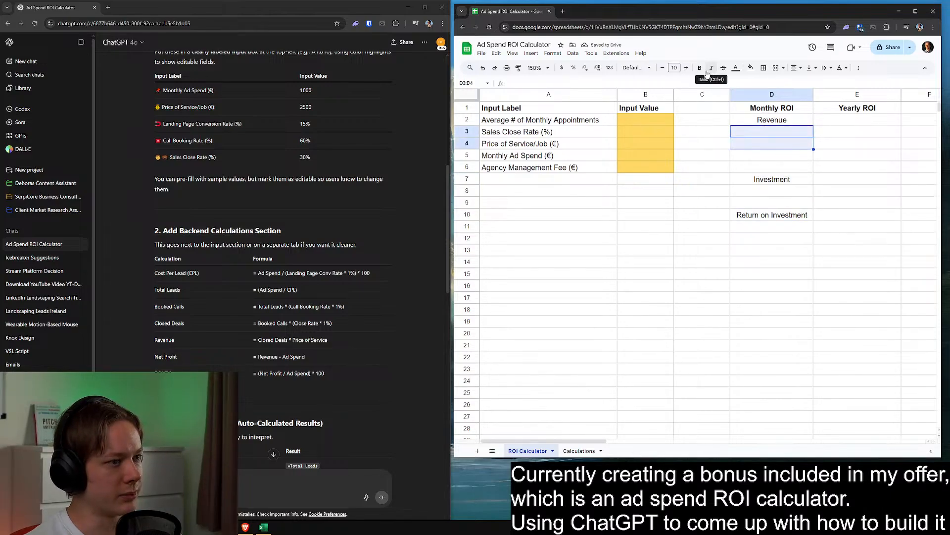
right_click(763, 134)
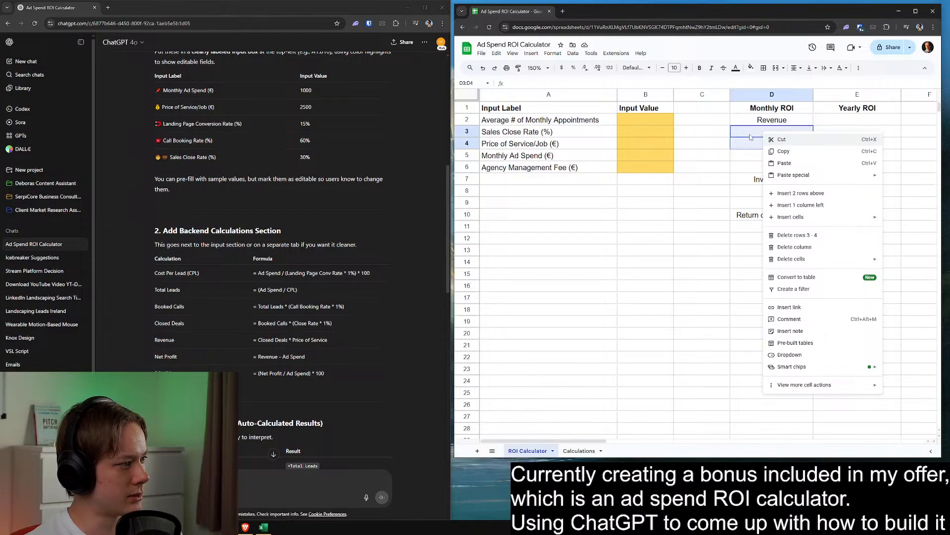
left_click(749, 137)
left_click_drag(748, 134, 749, 144)
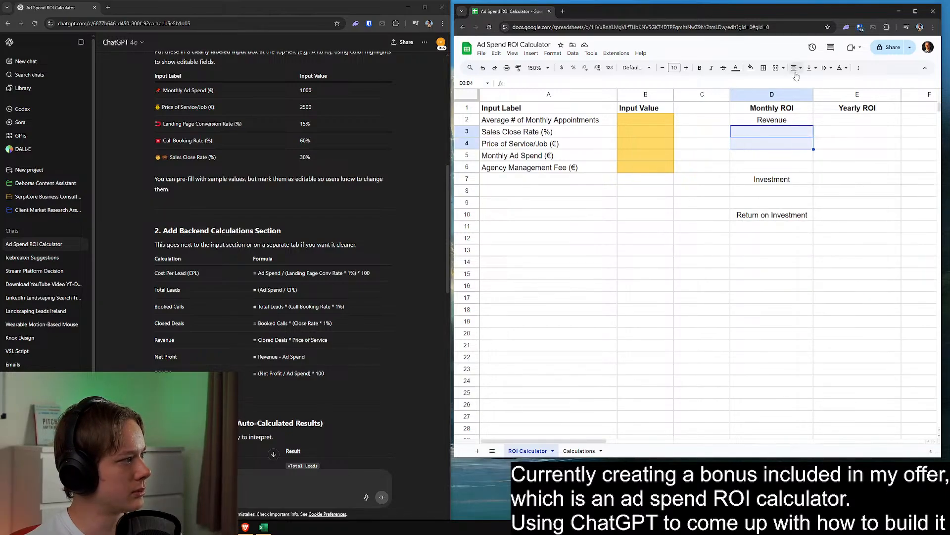
left_click(780, 70)
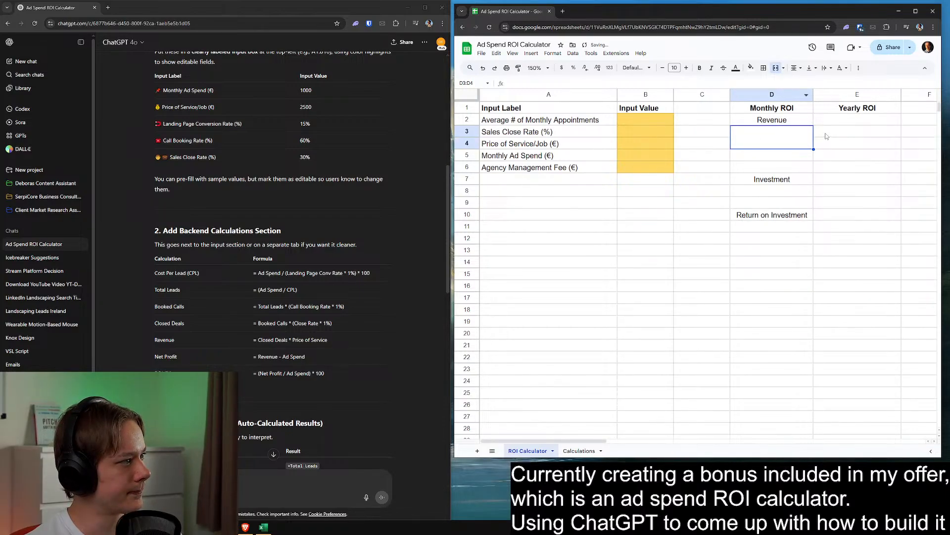
Move the Investment label in column D up to D6
left_click(787, 168)
left_click(787, 181)
key("ctrl+x")
left_click(779, 155)
key("ctrl+v")
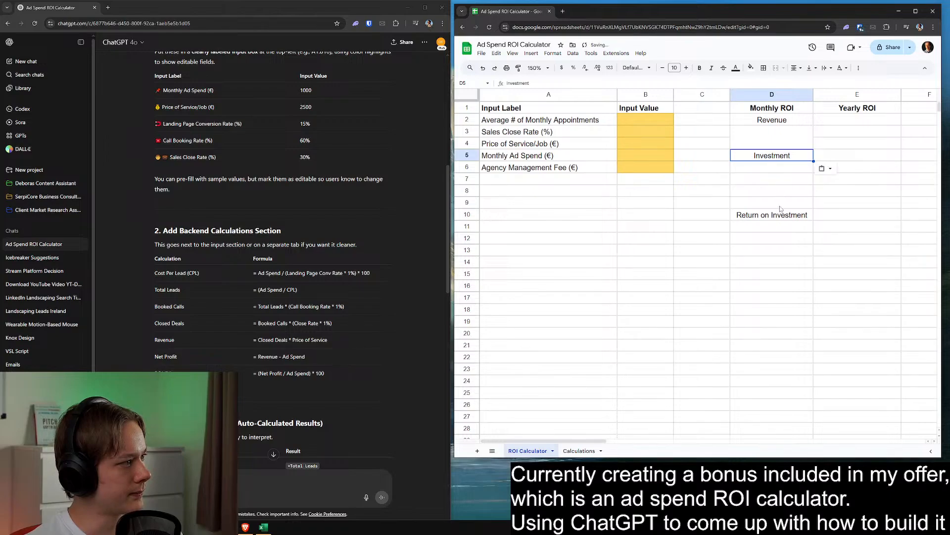
key("ctrl+x")
left_click(773, 171)
key("ctrl+v")
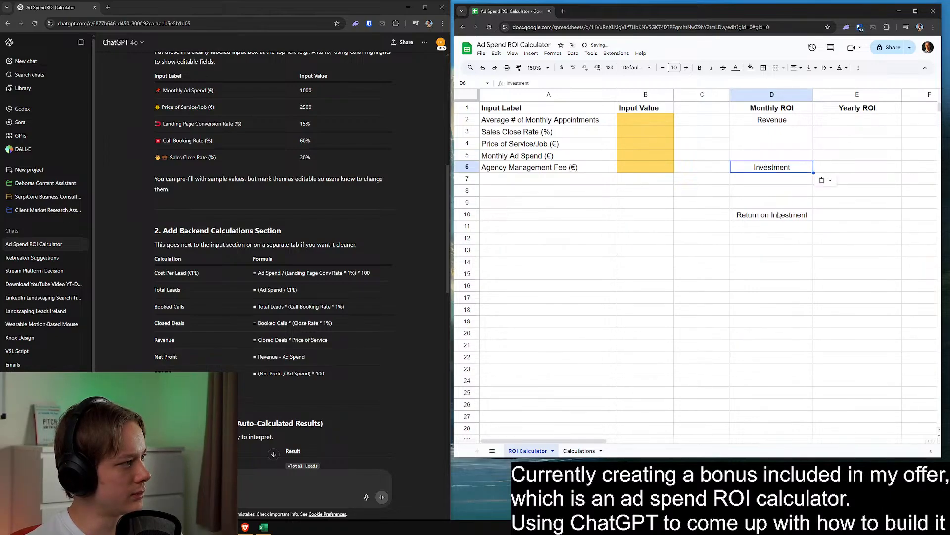
Merge cells D7:D8 under Investment and D11:D12 under Return on Investment into single result cells
left_click(777, 213)
left_click(774, 183)
left_click_drag(775, 185, 774, 192)
left_click(775, 68)
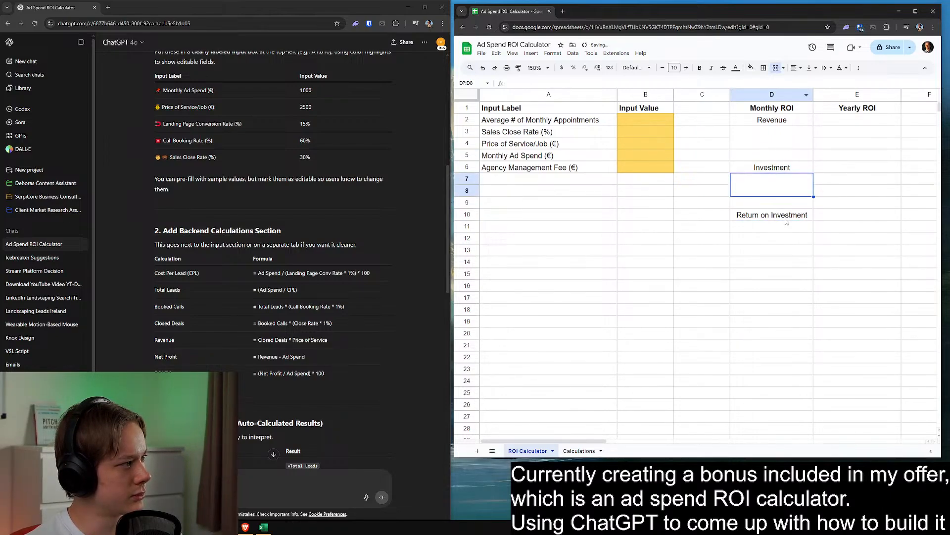
left_click_drag(775, 227, 774, 238)
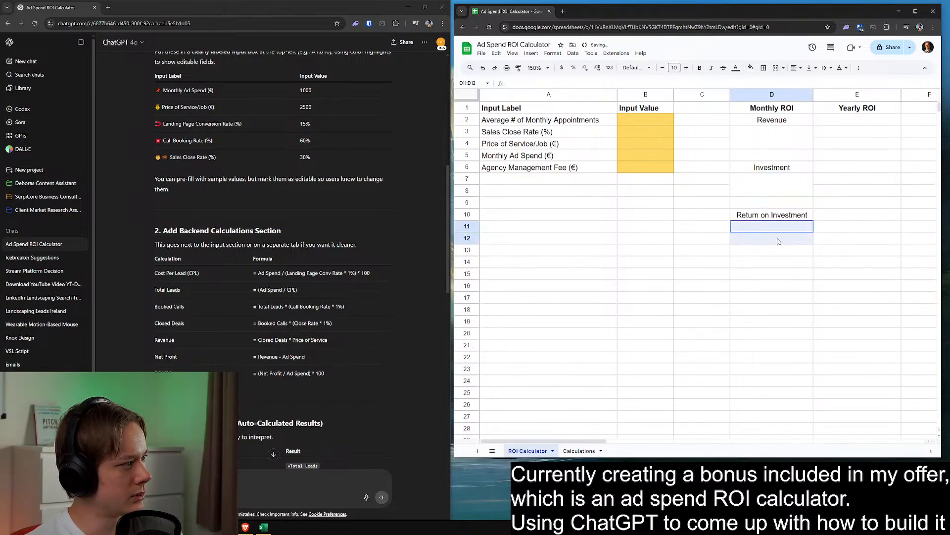
left_click(776, 68)
left_click(826, 153)
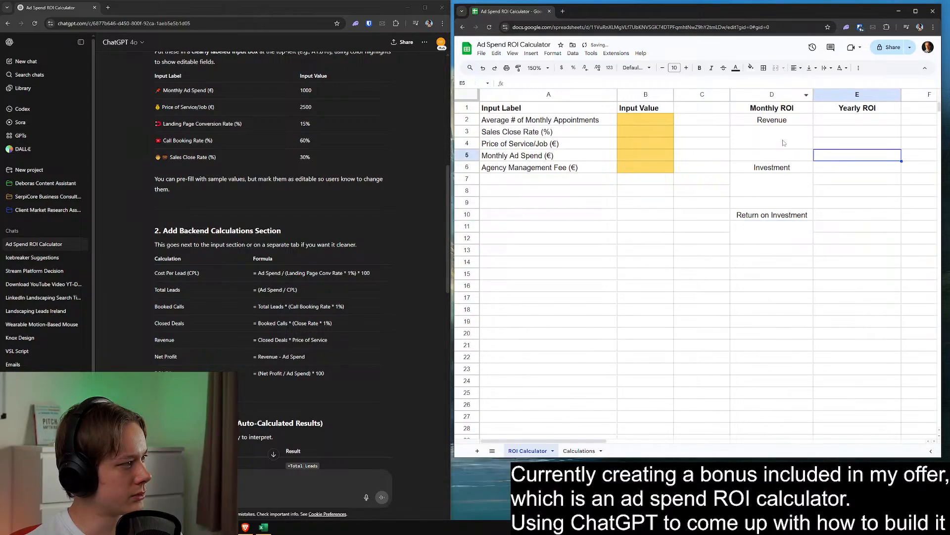
left_click_drag(764, 109, 832, 237)
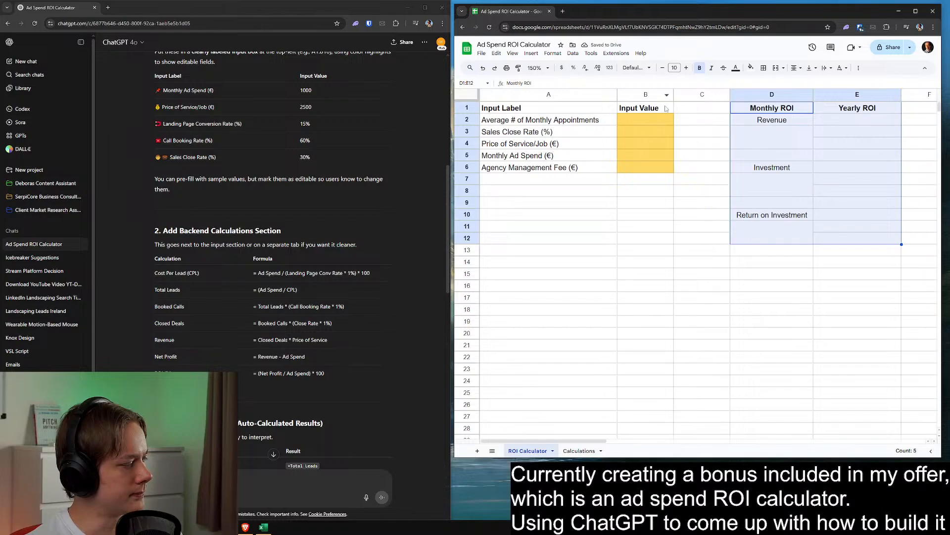
left_click(797, 220)
left_click_drag(776, 147, 766, 140)
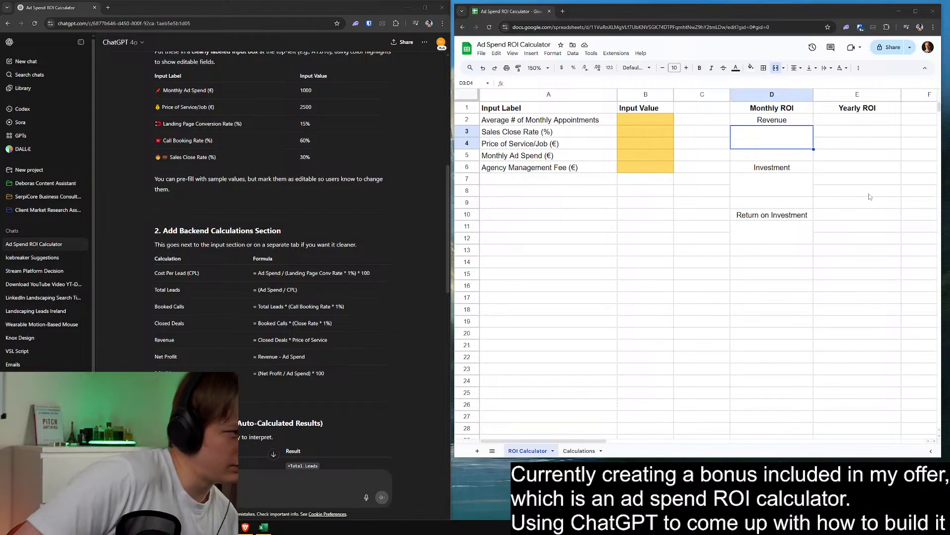
left_click(729, 252)
double_click(764, 142)
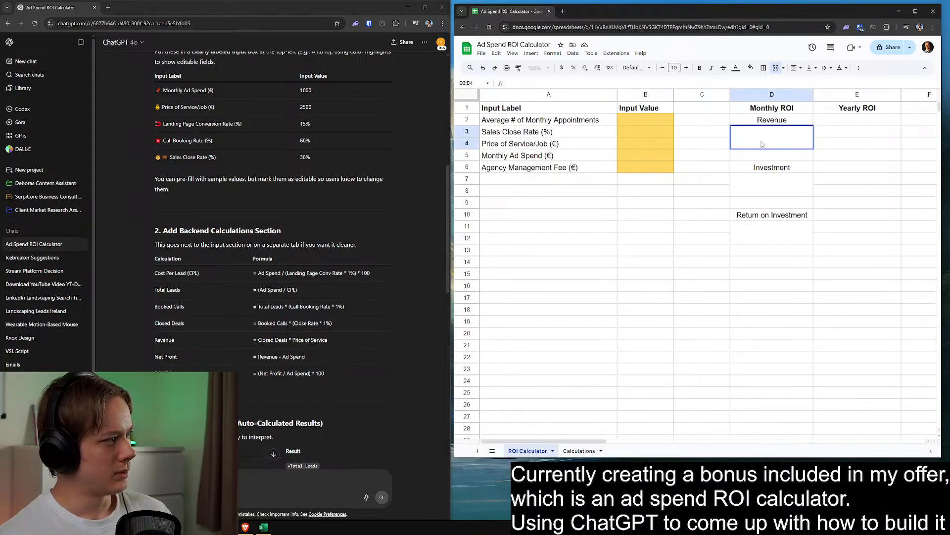
Enter sample input values of 1 for monthly appointments, 1 for sales close rate and 1000 for price of service
left_click(628, 119)
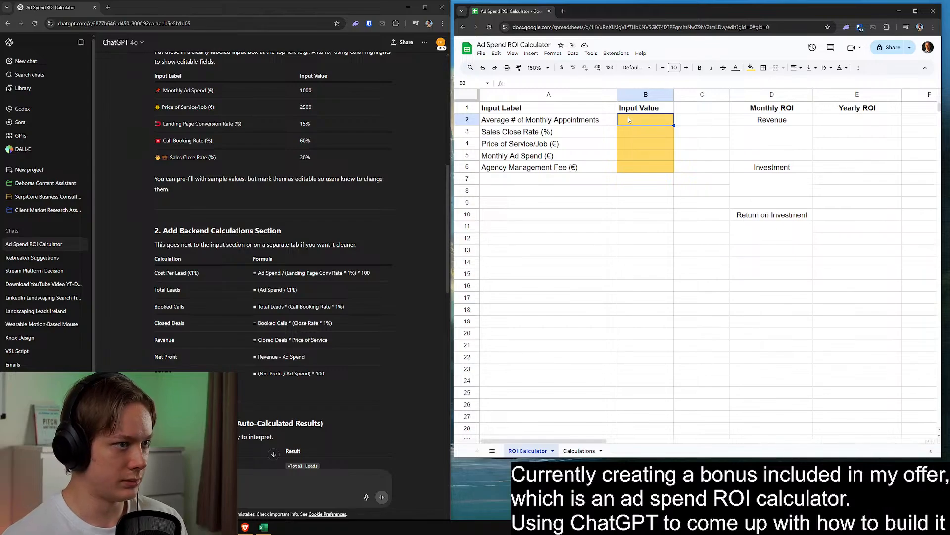
type("1")
left_click(642, 128)
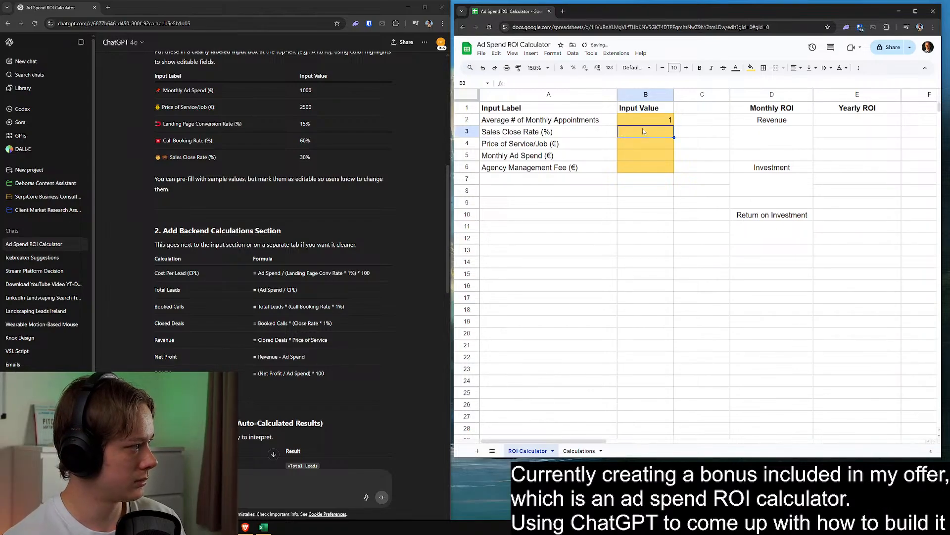
type("1")
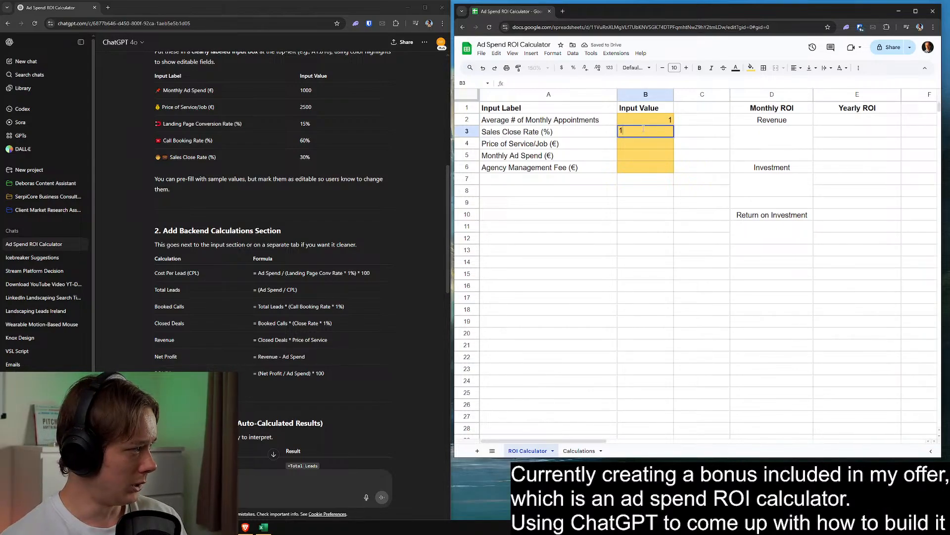
key("Return")
left_click(650, 135)
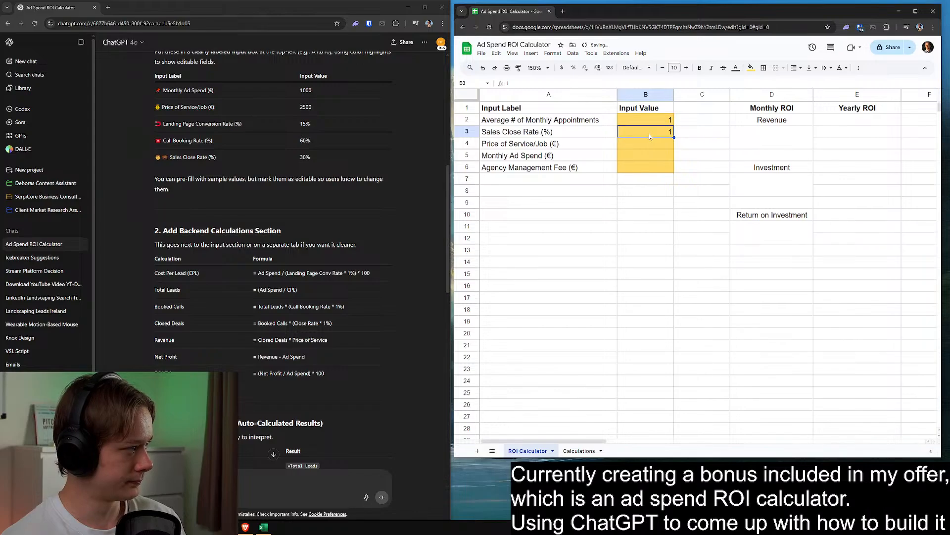
left_click(650, 142)
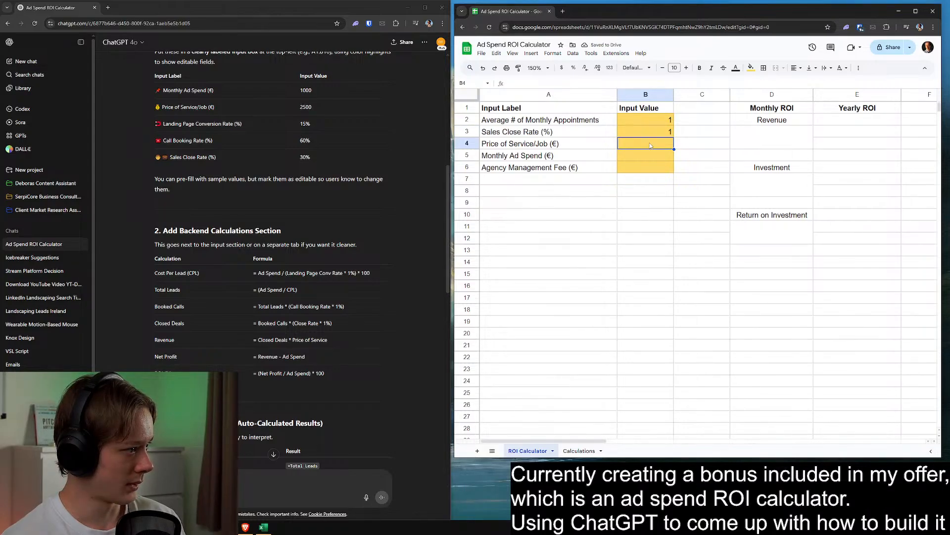
type("1000")
left_click(671, 183)
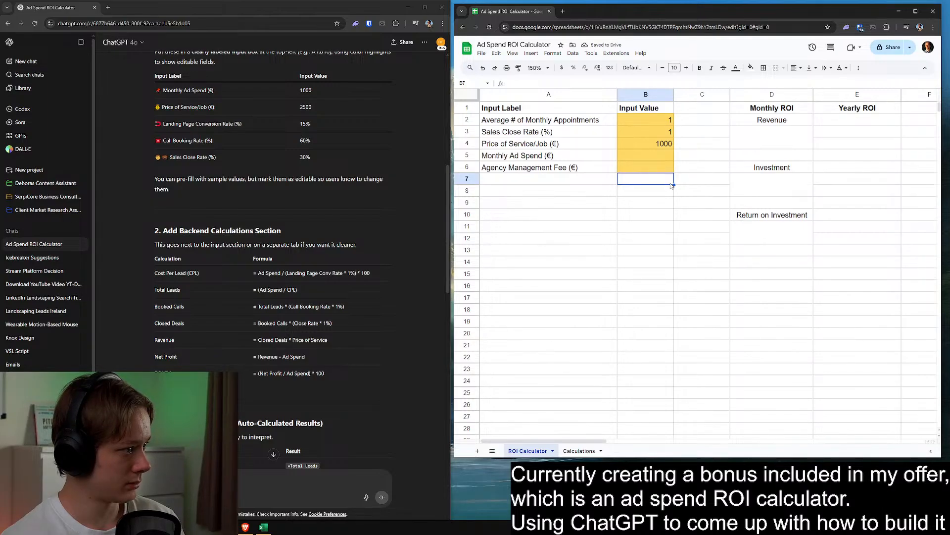
left_click(706, 241)
left_click(711, 271)
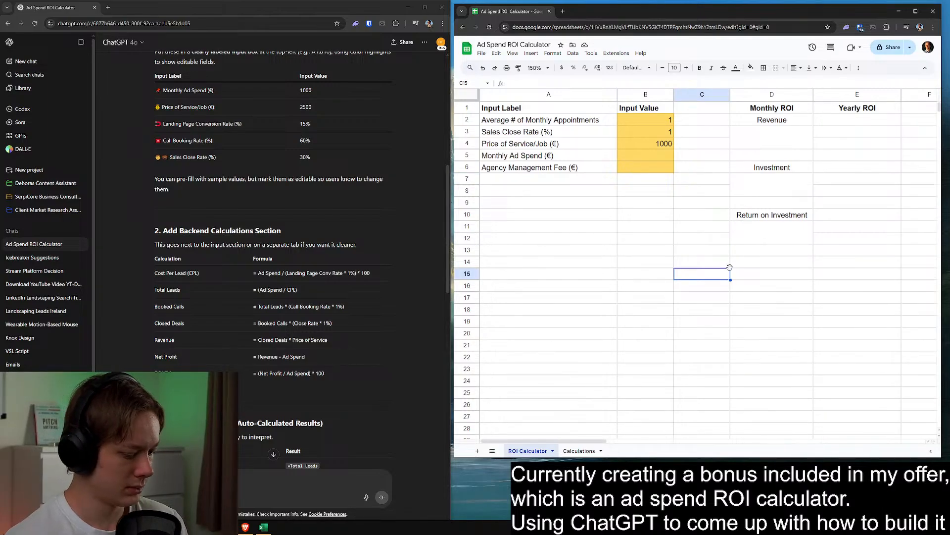
type("=")
key("BackSpace")
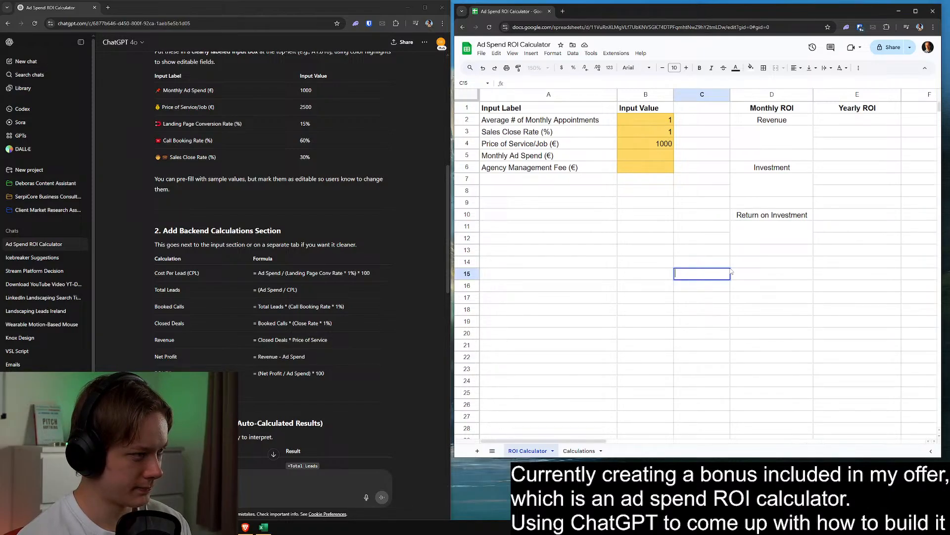
Enter the monthly revenue formula =B4*B2*(B3%) in the merged cell D3:D4
left_click(770, 132)
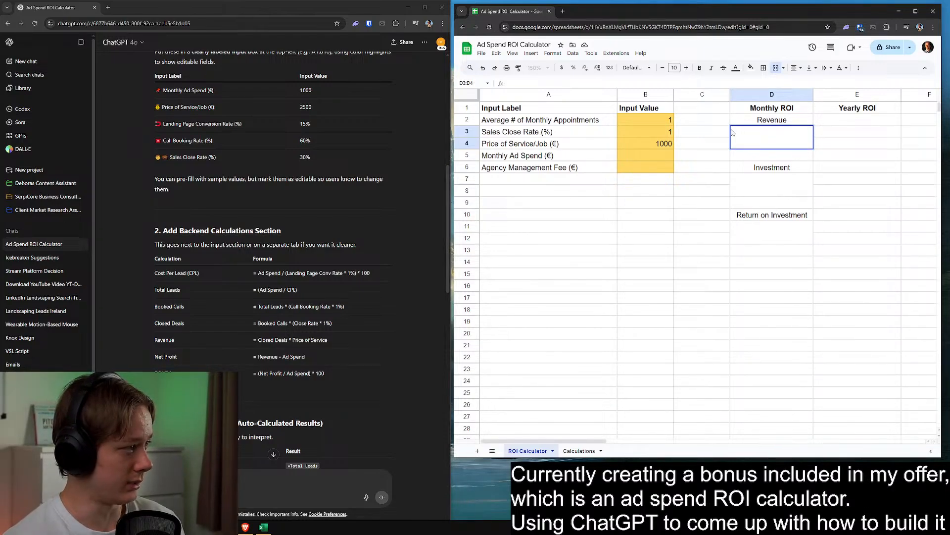
type("=")
left_click(667, 146)
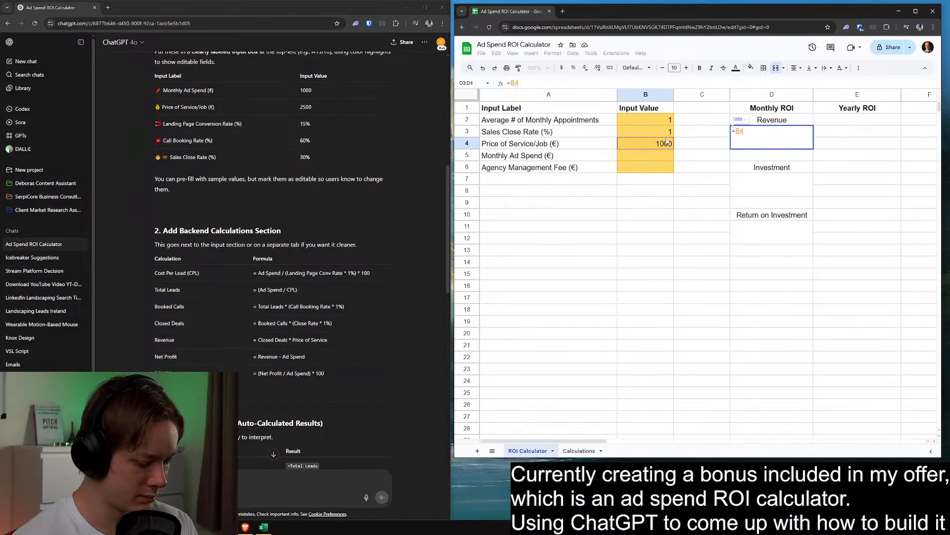
type("*")
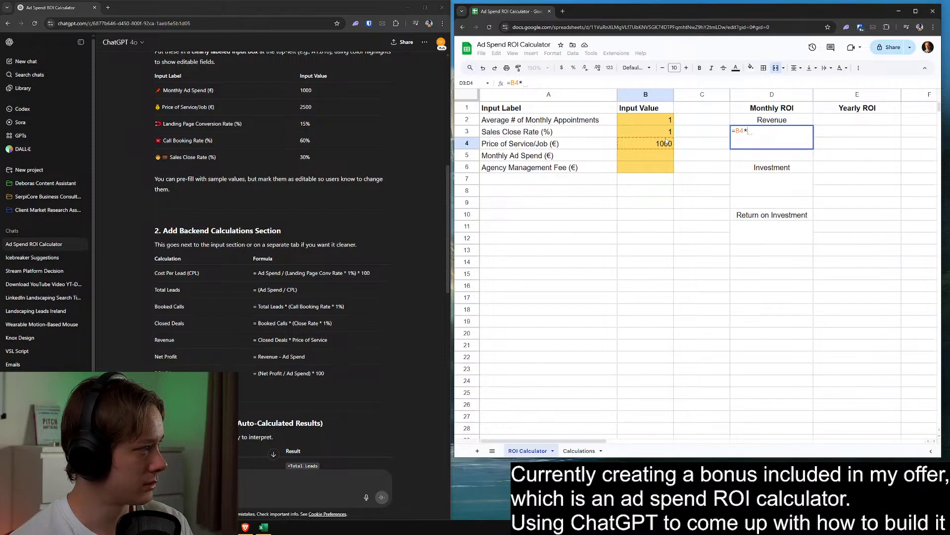
left_click(663, 133)
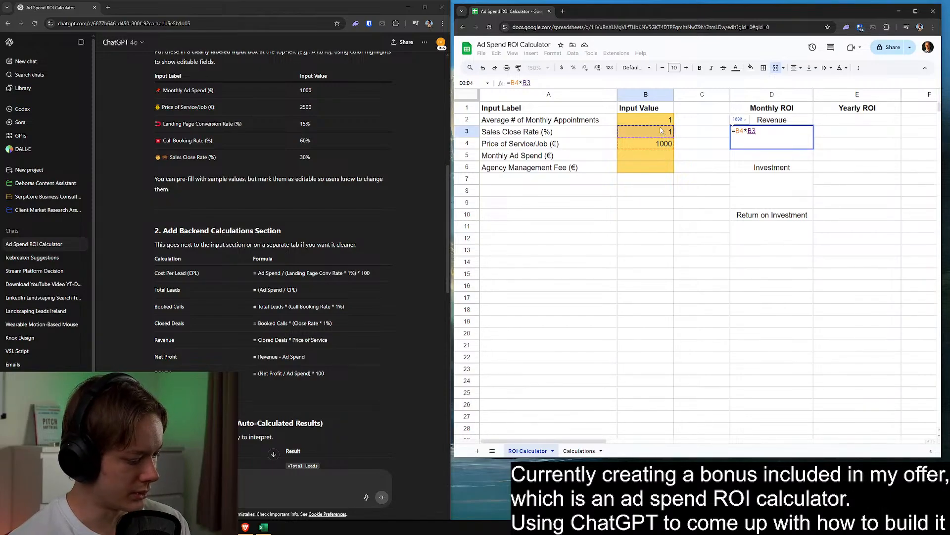
type("%)")
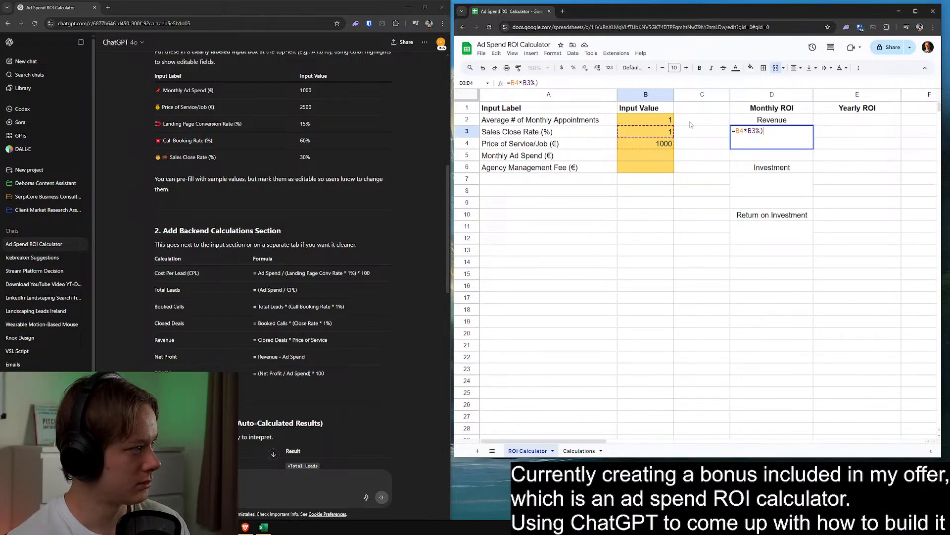
left_click(747, 130)
type("(")
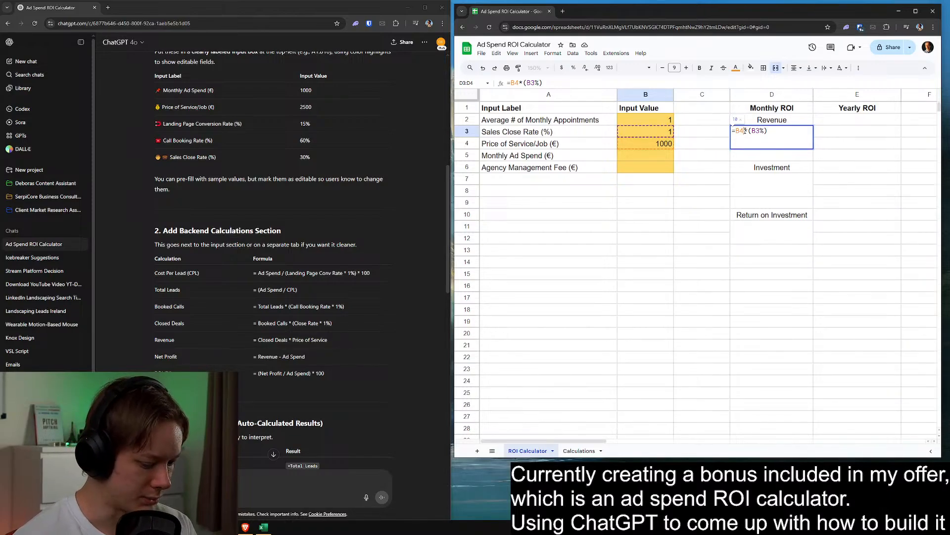
type(" *")
left_click(650, 121)
key("Return")
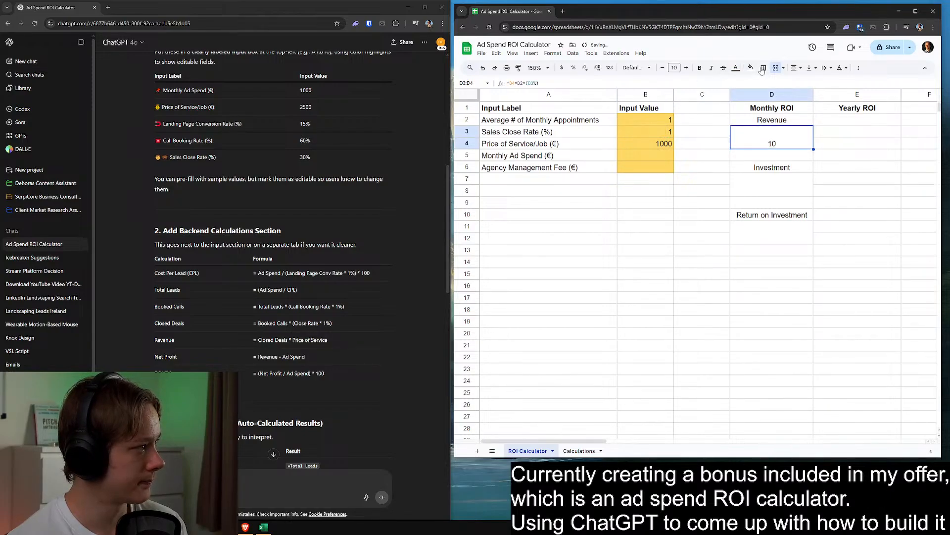
left_click(795, 68)
left_click(807, 82)
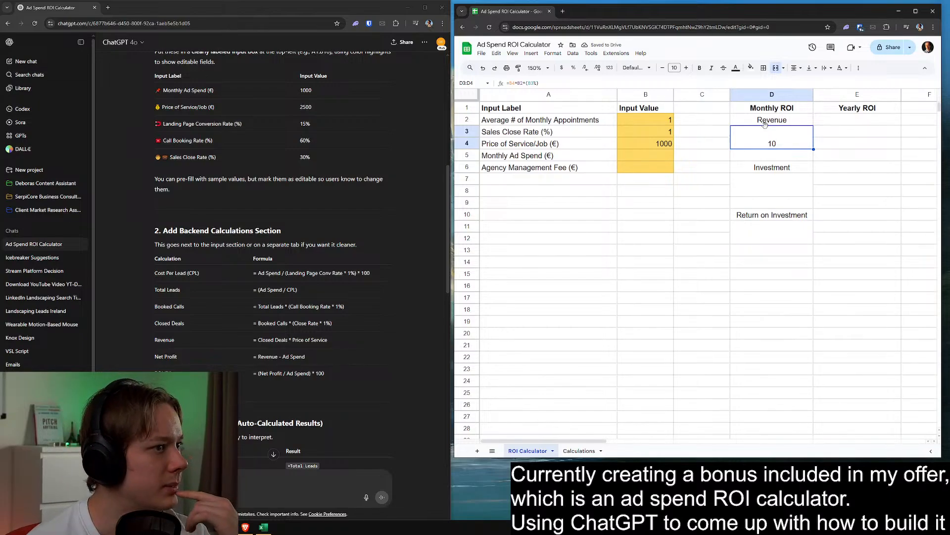
right_click(750, 145)
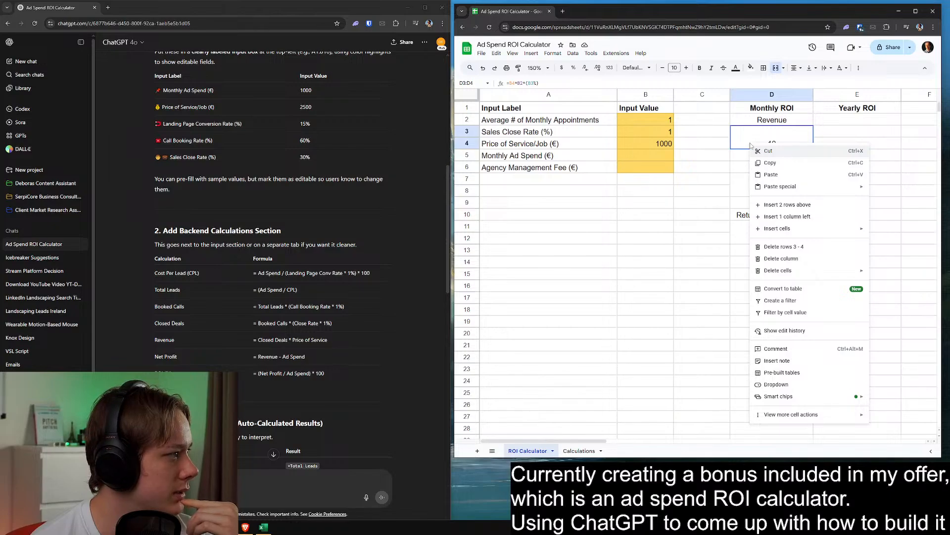
left_click(723, 214)
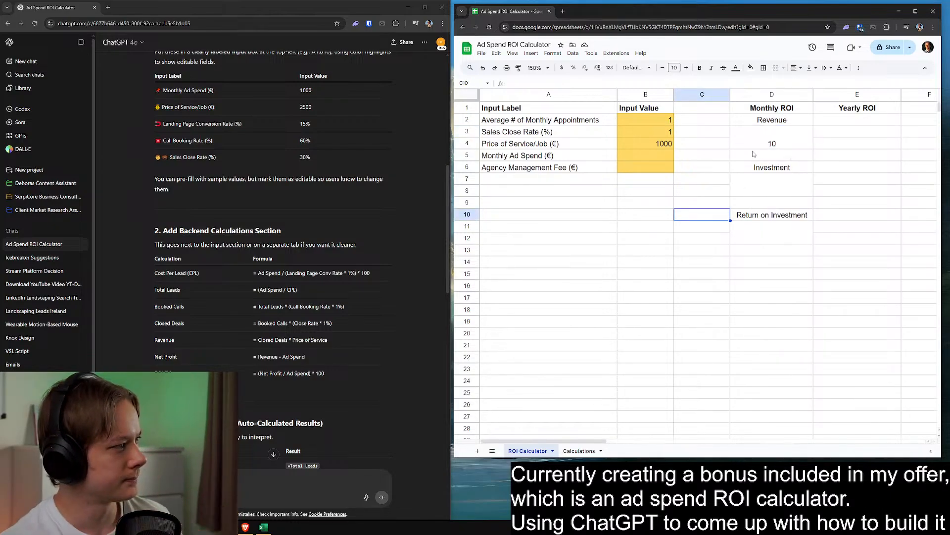
Copy the monthly revenue result cell D3:D4 into the Yearly ROI column at E3
left_click(779, 137)
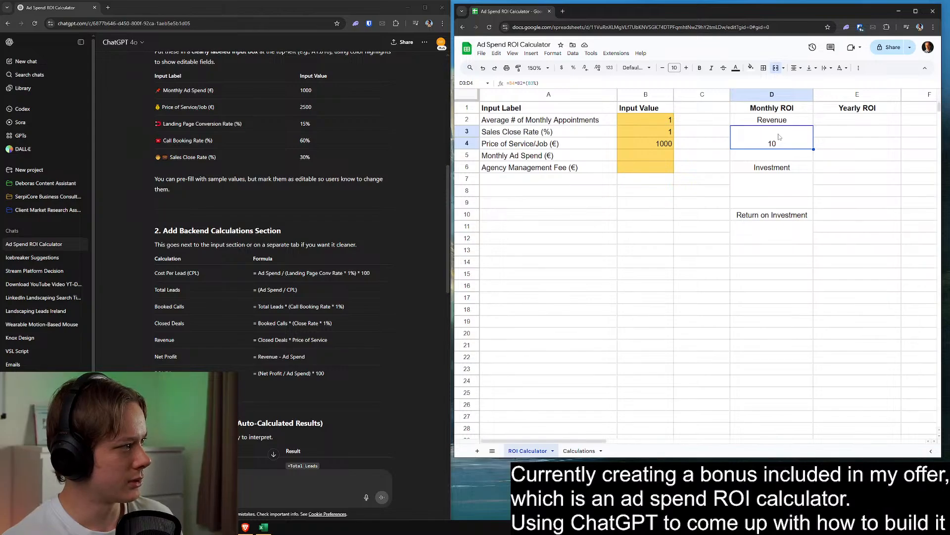
key("ctrl+c")
left_click(828, 133)
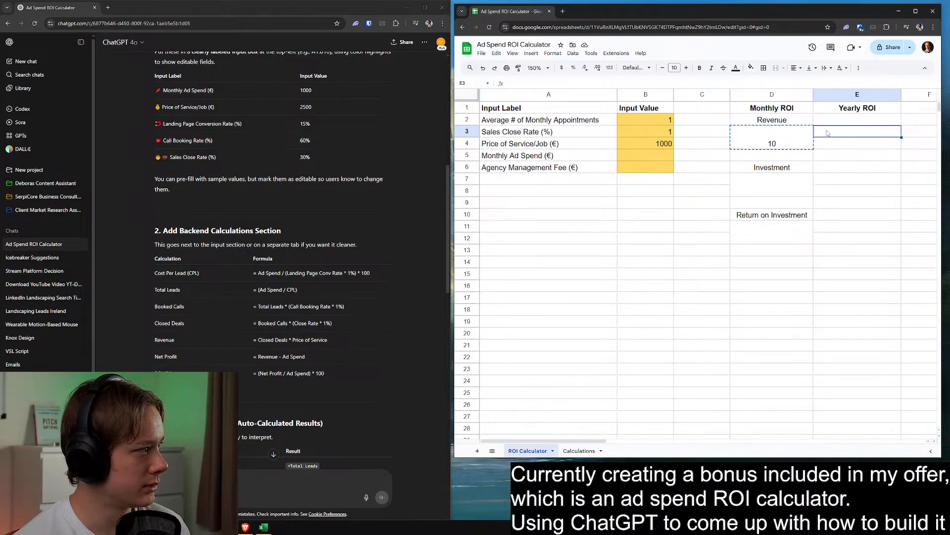
key("ctrl+v")
double_click(866, 140)
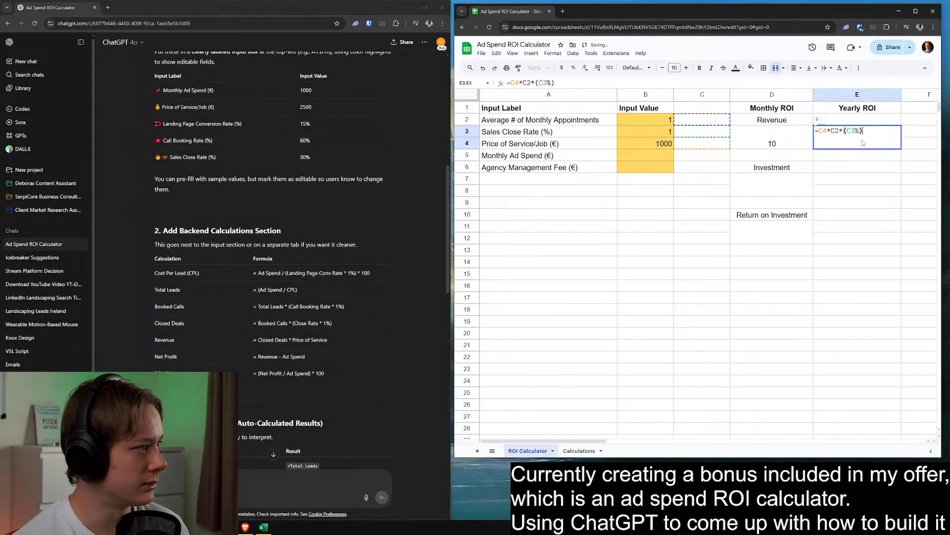
left_click(870, 172)
Try to paste only the monthly revenue formula into the yearly result cell E3:E4
left_click(769, 145)
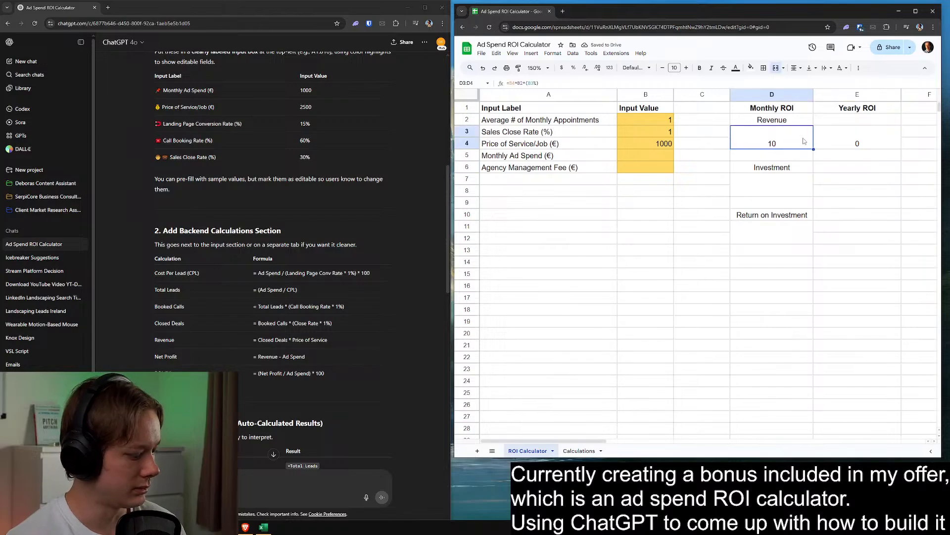
key("ctrl+c")
right_click(843, 138)
mouse_move(792, 178)
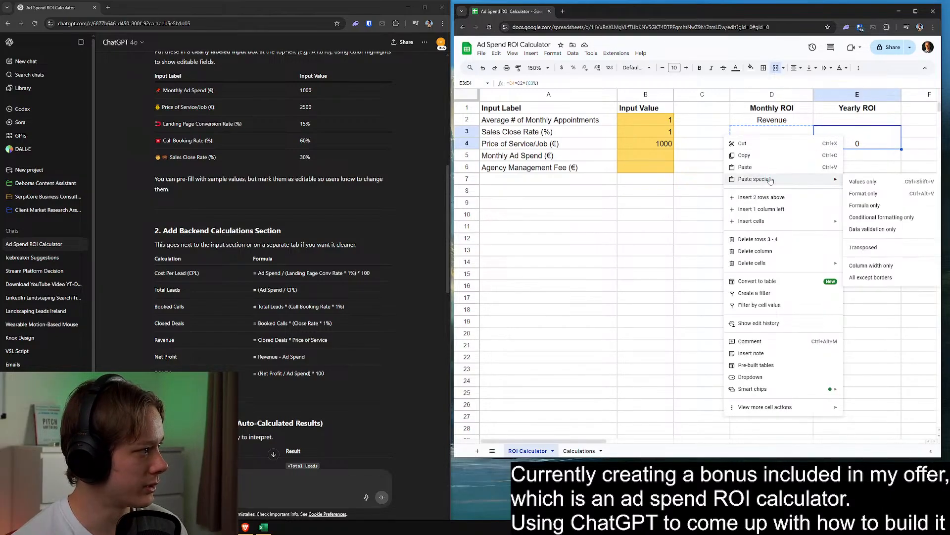
left_click(882, 205)
double_click(859, 143)
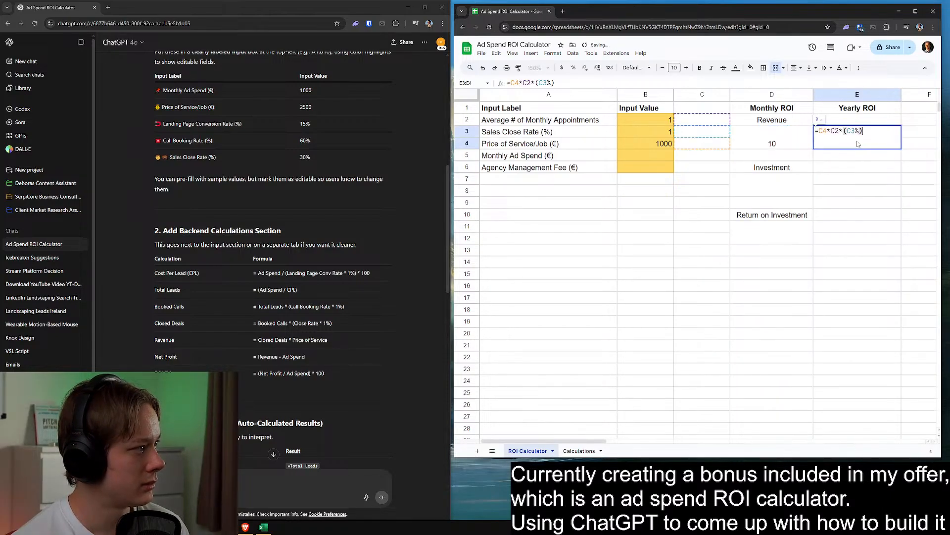
left_click(798, 138)
right_click(858, 143)
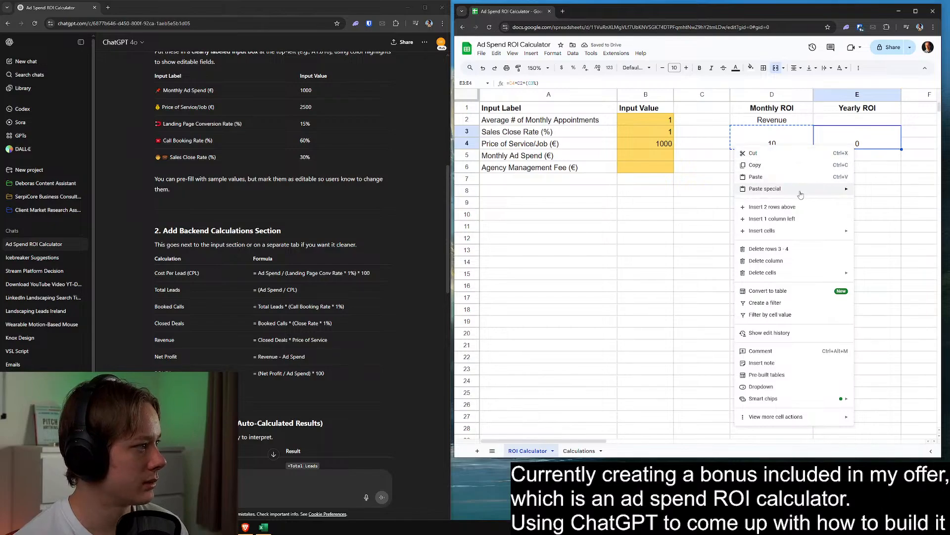
left_click(720, 158)
Enter the yearly revenue formula =B4*B2*(B3%)*12 in the merged cell E3:E4
left_click(763, 139)
double_click(763, 140)
left_click(847, 140)
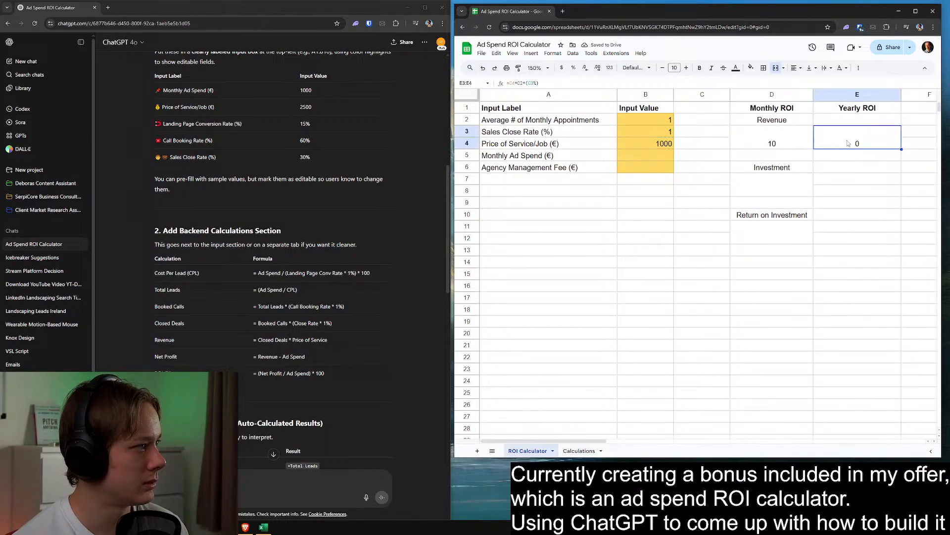
double_click(847, 140)
left_click(859, 162)
double_click(856, 146)
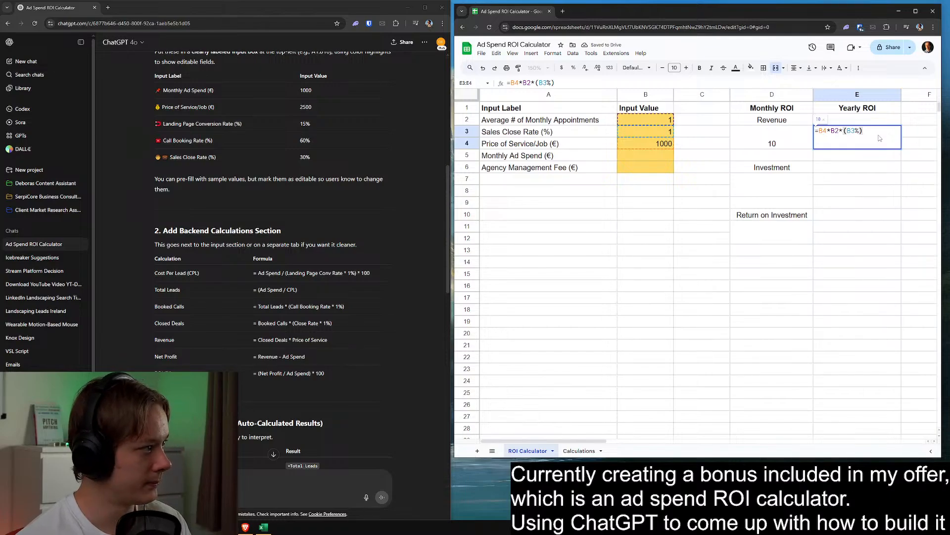
type("*12")
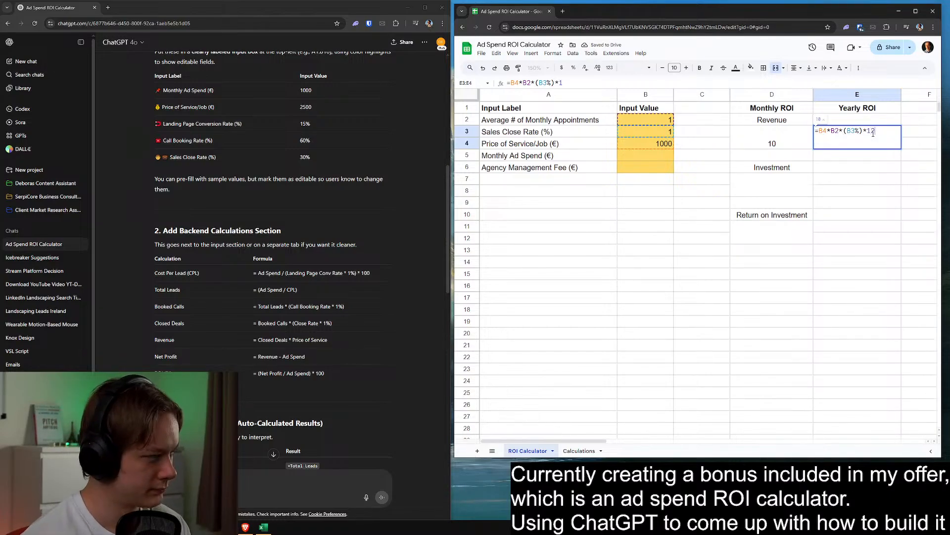
key("Return")
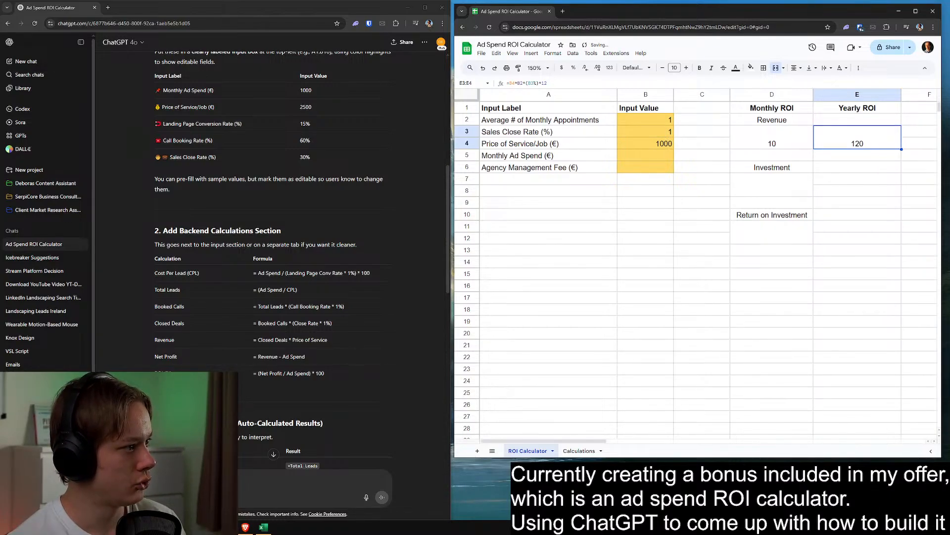
Test the revenue formulas by setting average monthly appointments to 7 and sales close rate to 21
left_click(660, 116)
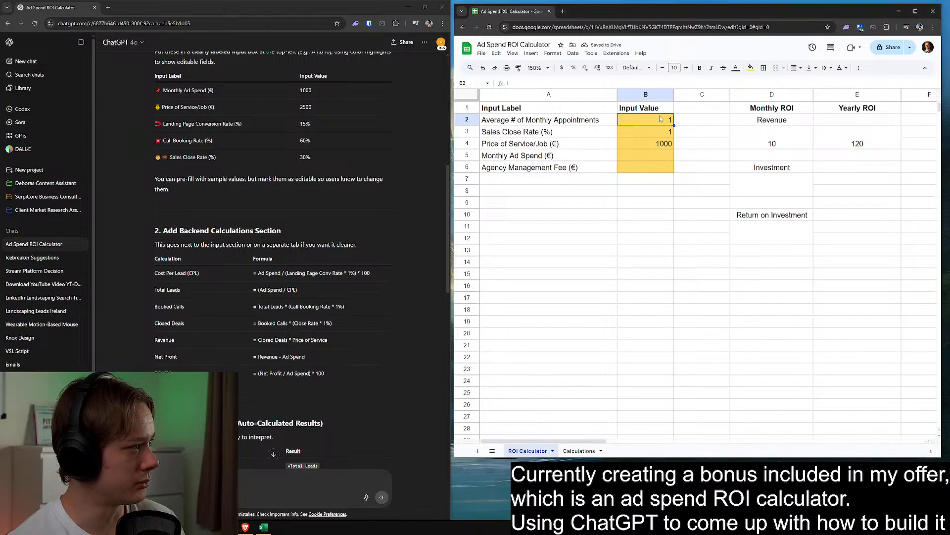
type("7")
left_click(711, 219)
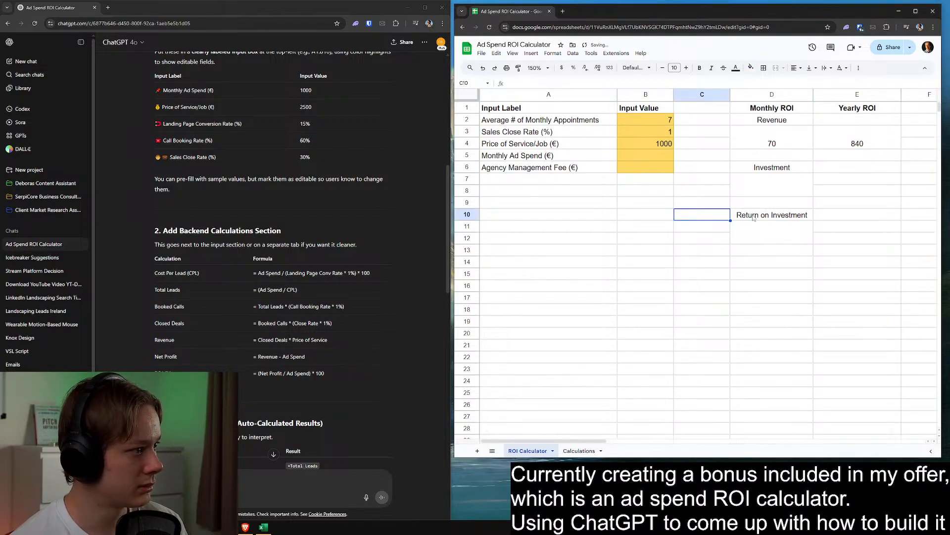
left_click(662, 132)
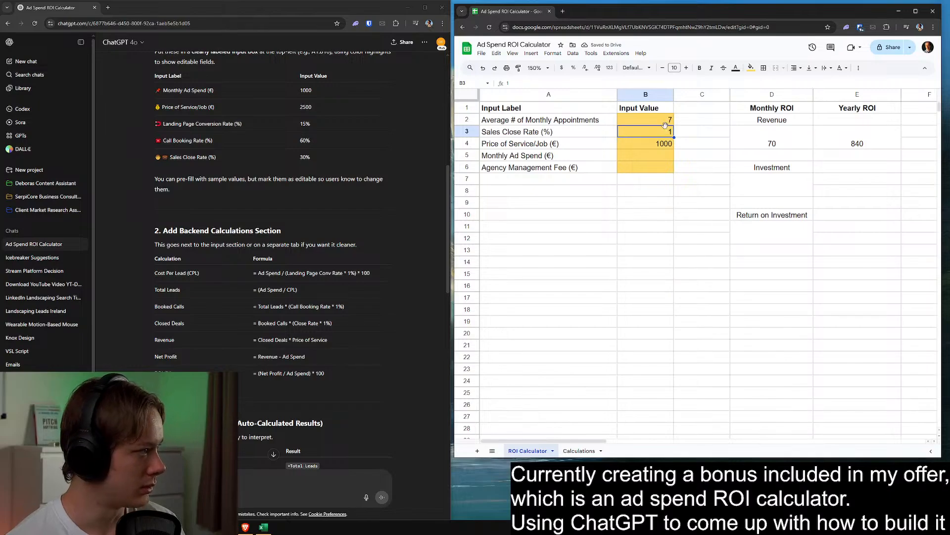
type("21")
left_click(726, 202)
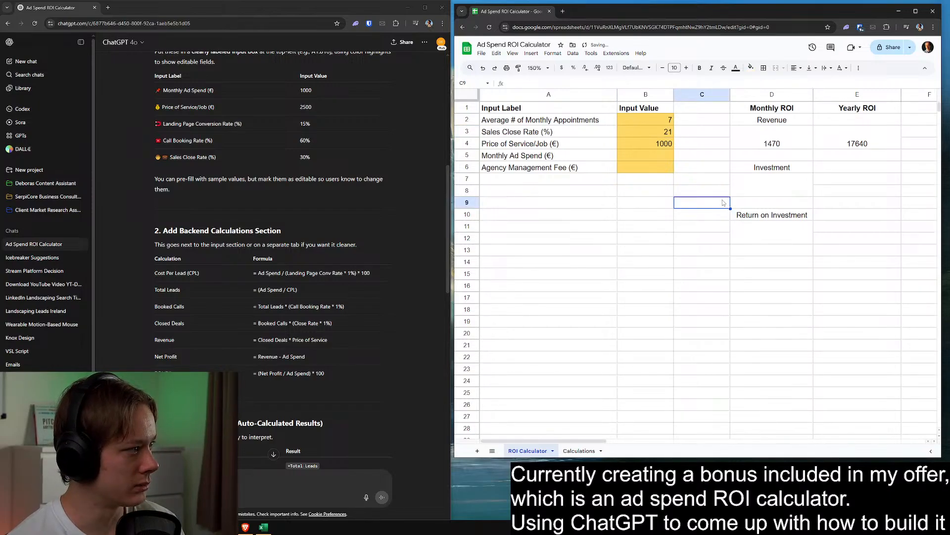
left_click(688, 192)
Set both the average monthly appointments and the sales close rate back to 1
left_click(661, 120)
type("1")
key("Return")
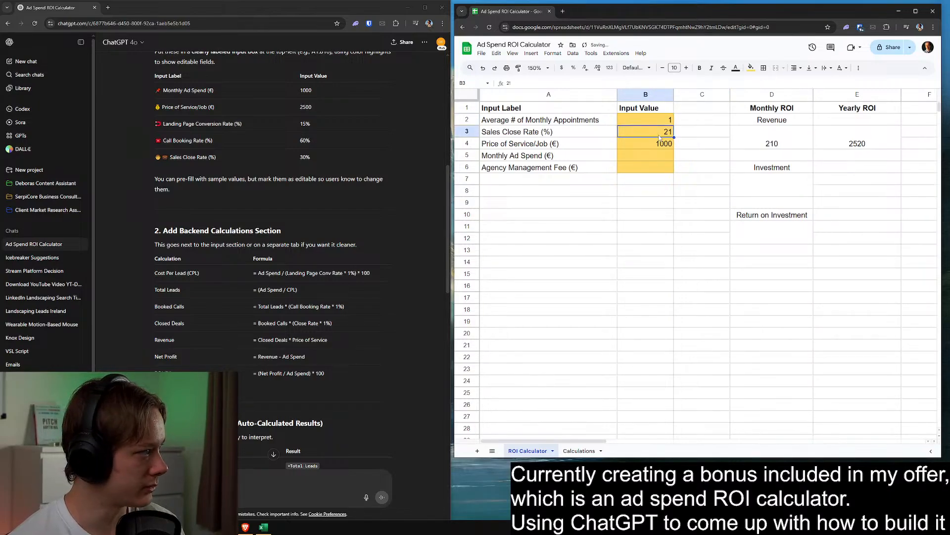
type("1")
left_click(686, 193)
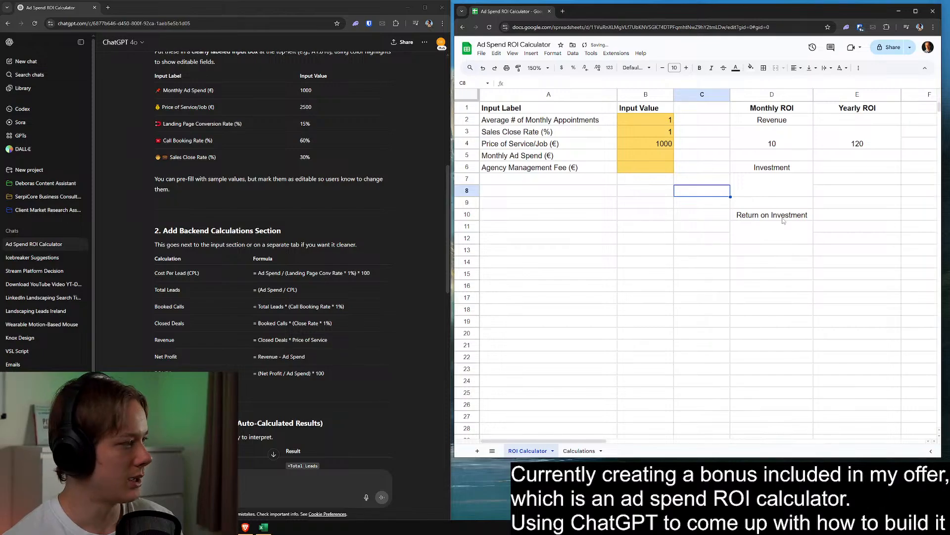
Enter the monthly investment formula =B5+B6 in the merged cell D7:D8
left_click(758, 187)
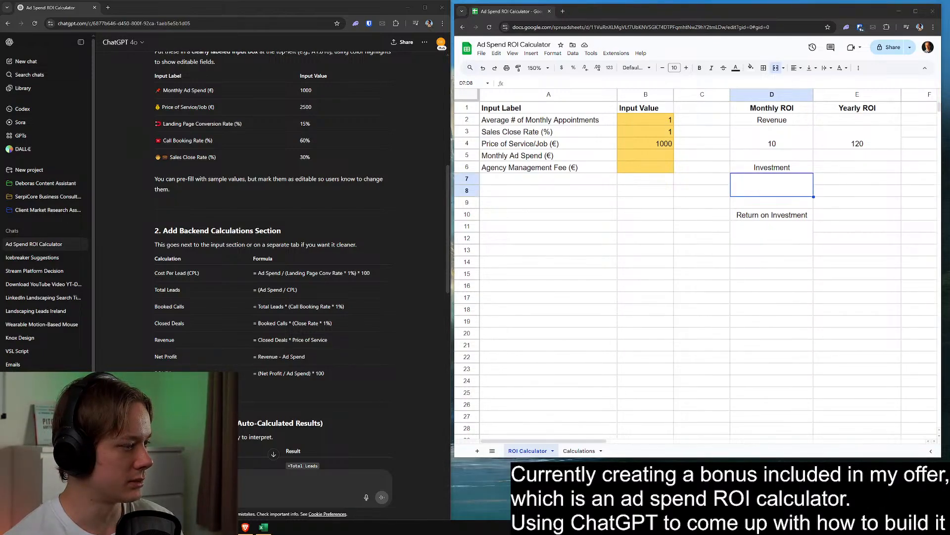
left_click(765, 183)
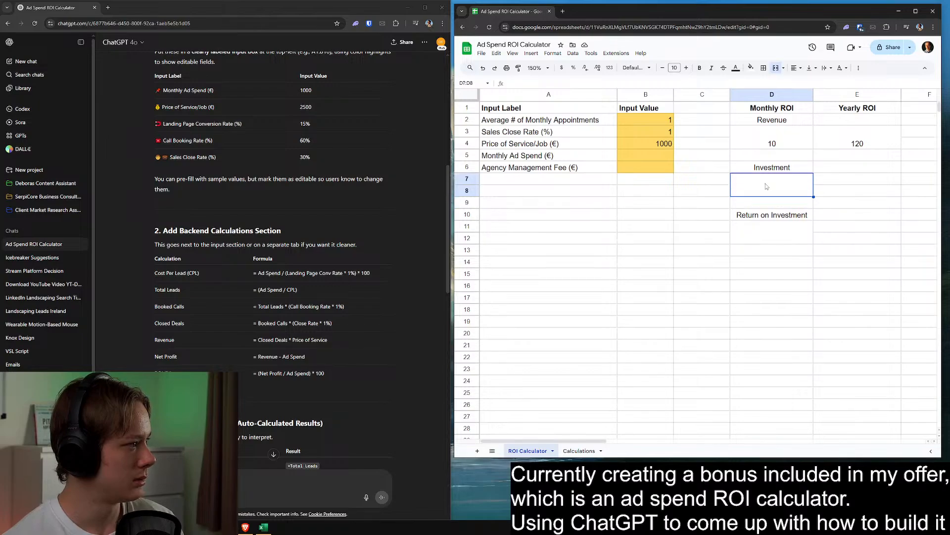
type("=")
left_click(632, 157)
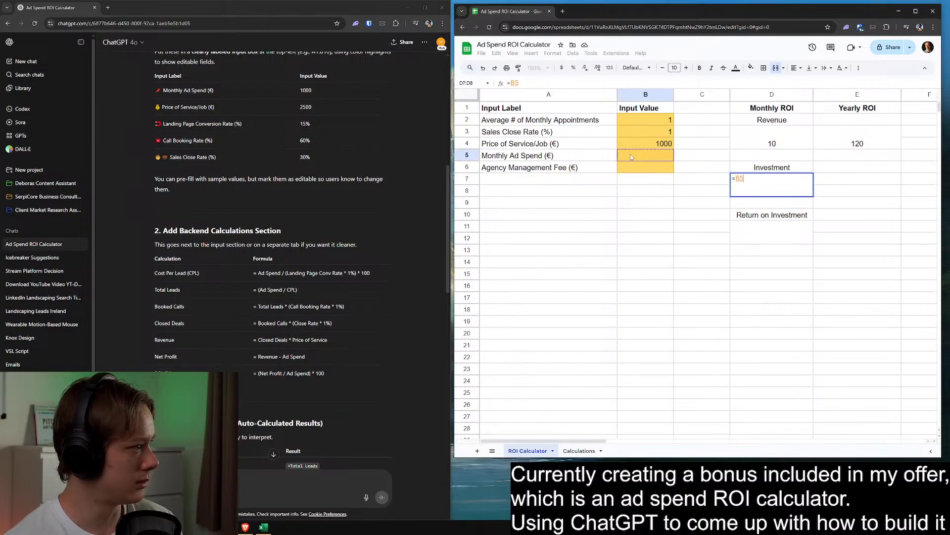
type("+")
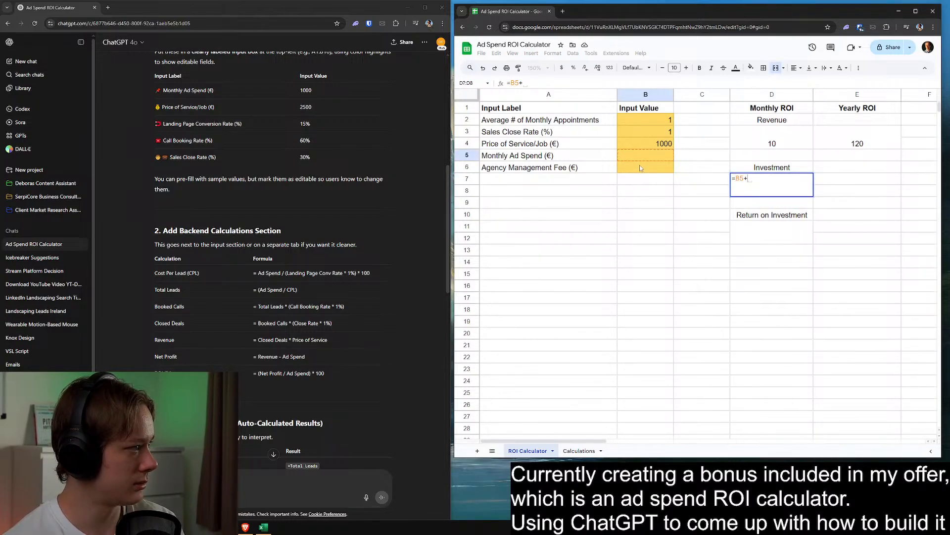
left_click(640, 168)
key("Return")
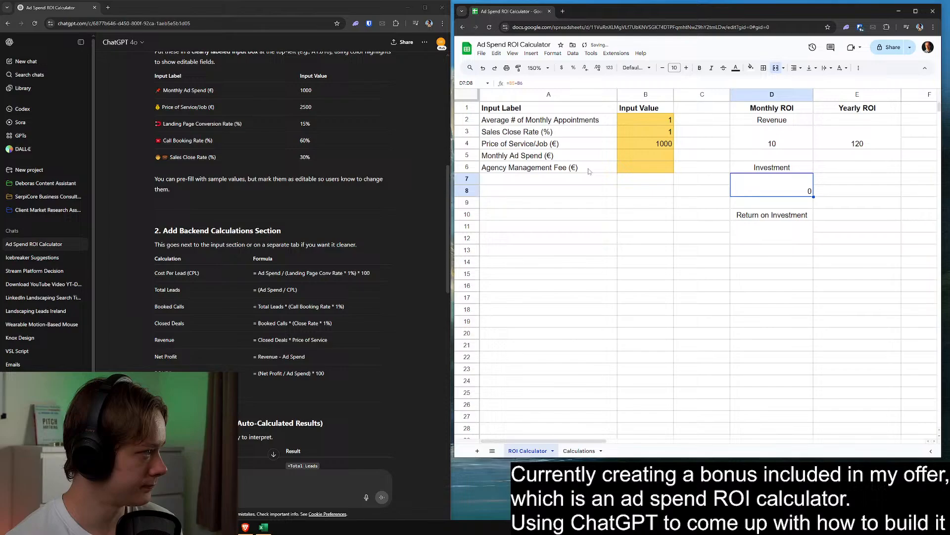
Enter sample values of 1000 for monthly ad spend and 1000 for agency management fee
double_click(505, 168)
left_click(659, 217)
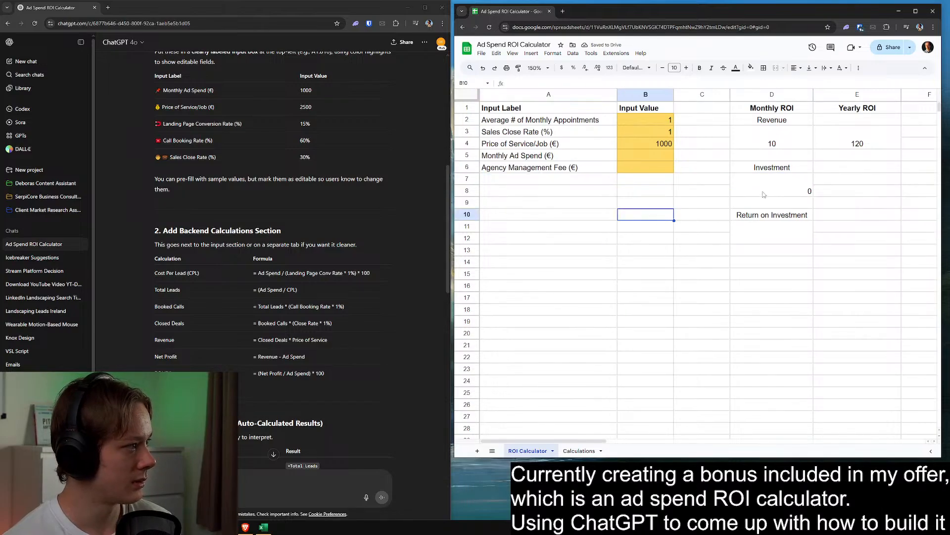
left_click(763, 192)
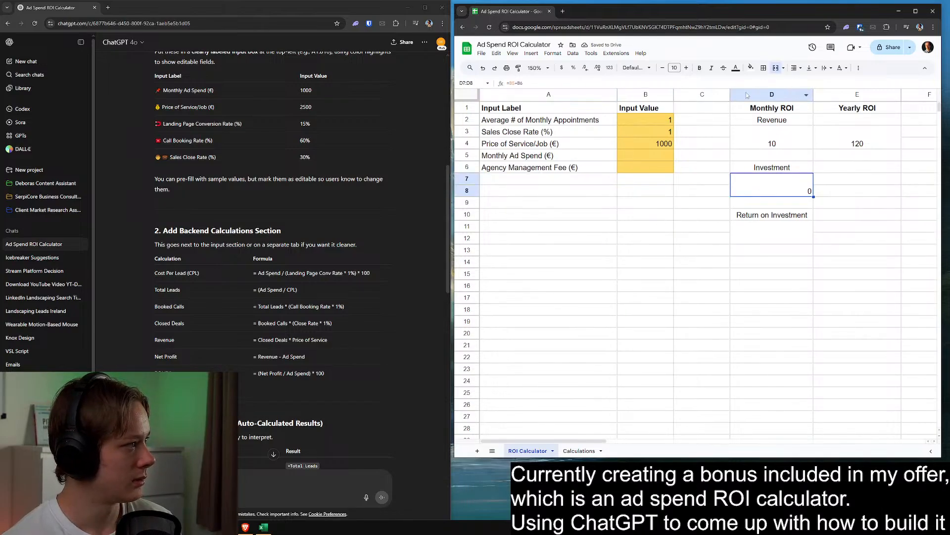
left_click(642, 157)
type("1000")
left_click(652, 168)
type("1000")
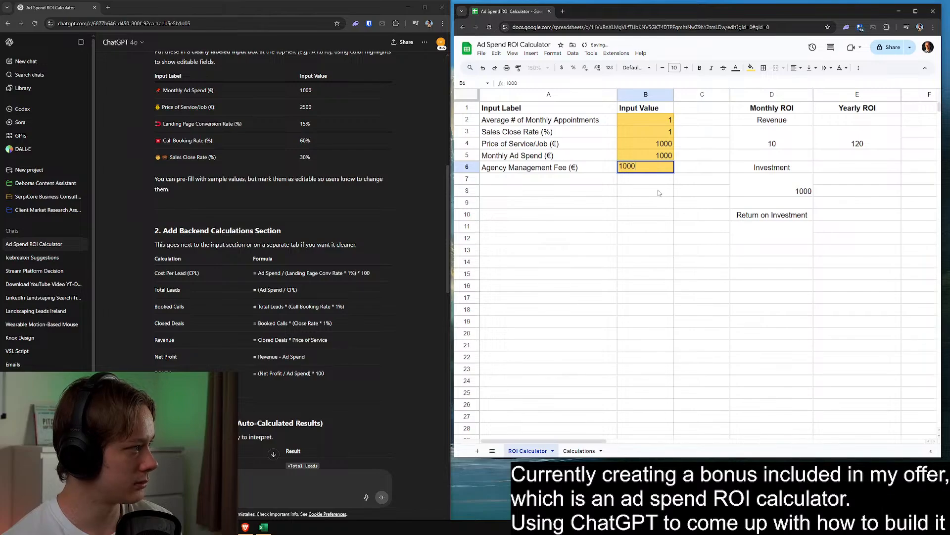
left_click(659, 193)
Center the monthly investment result in D7:D8 and copy that cell into the Yearly ROI column at E7
left_click(791, 192)
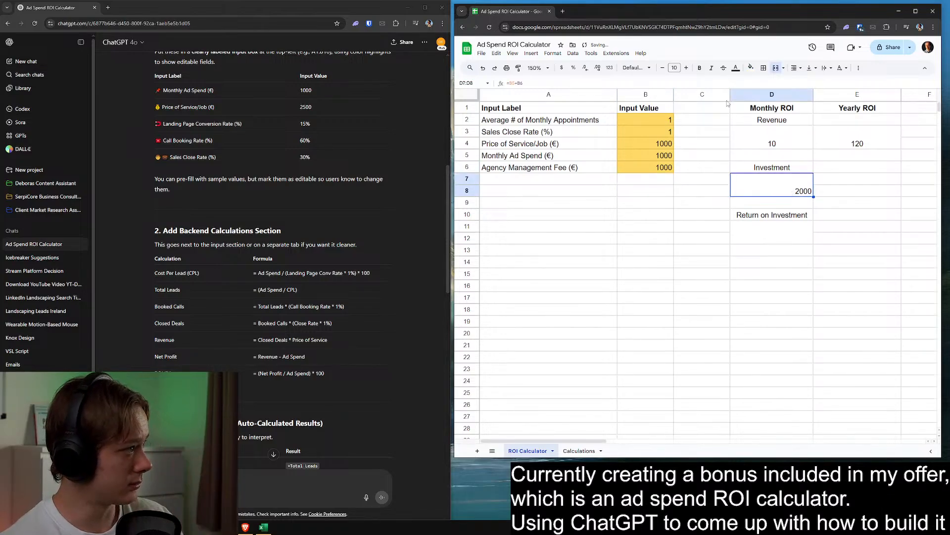
left_click(796, 69)
left_click(847, 191)
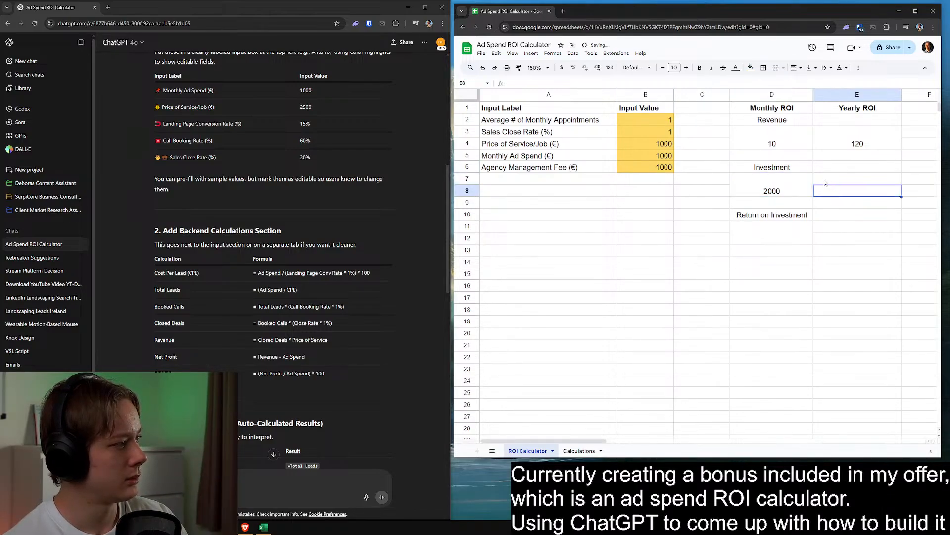
left_click(791, 187)
left_click(833, 180)
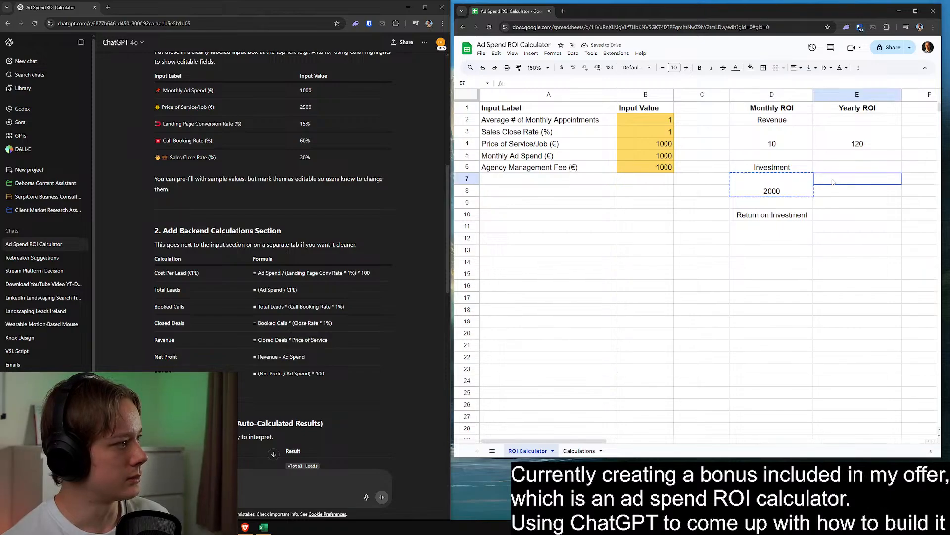
key("ctrl+v")
Copy the Investment and Revenue labels from column D into E6 and E2 of the Yearly ROI column
left_click(791, 168)
key("ctrl+c")
left_click(825, 168)
key("ctrl+v")
left_click(791, 123)
key("ctrl+c")
left_click(829, 122)
key("ctrl+v")
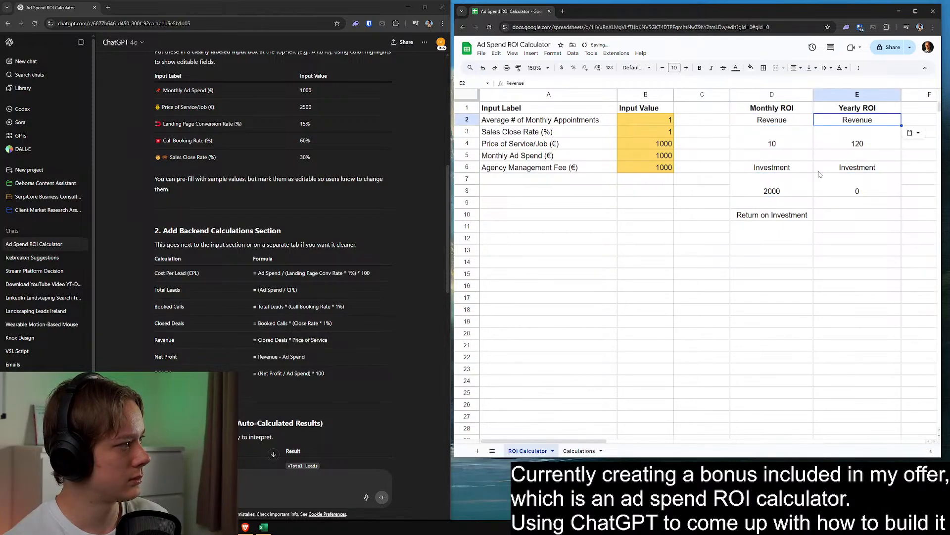
Enter the yearly investment formula =(B6+B5)*12 in the merged cell E7:E8
left_click(829, 185)
type("=")
left_click(649, 167)
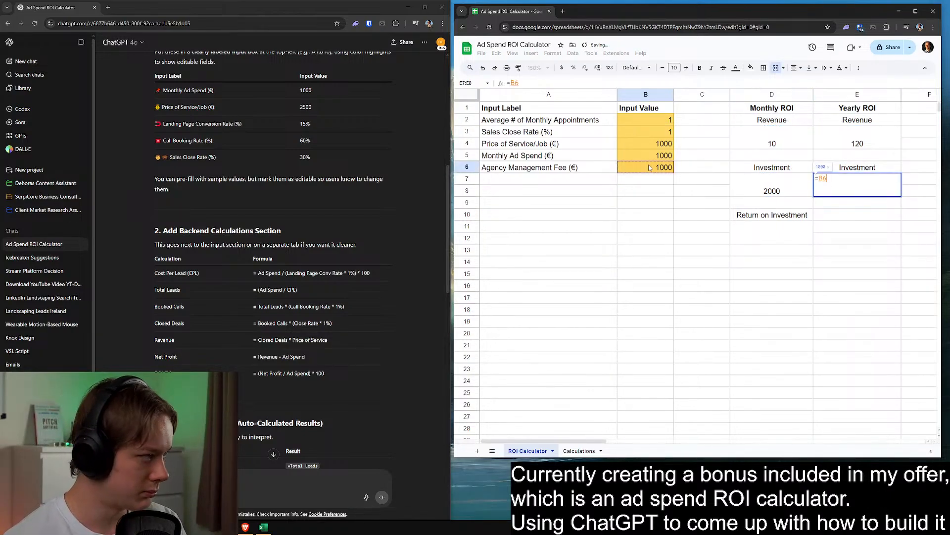
type("+")
left_click(647, 154)
type(")")
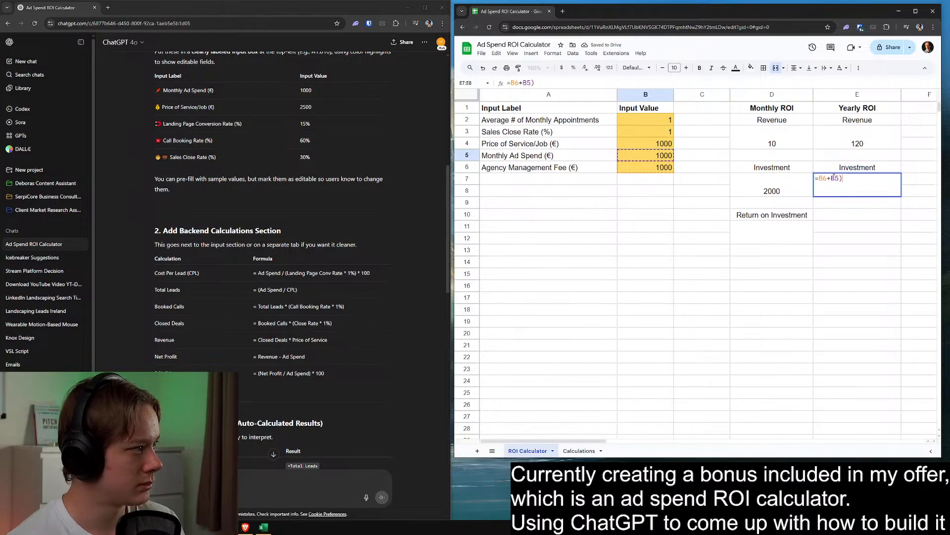
left_click(819, 179)
type("(")
left_click(868, 180)
type("*12")
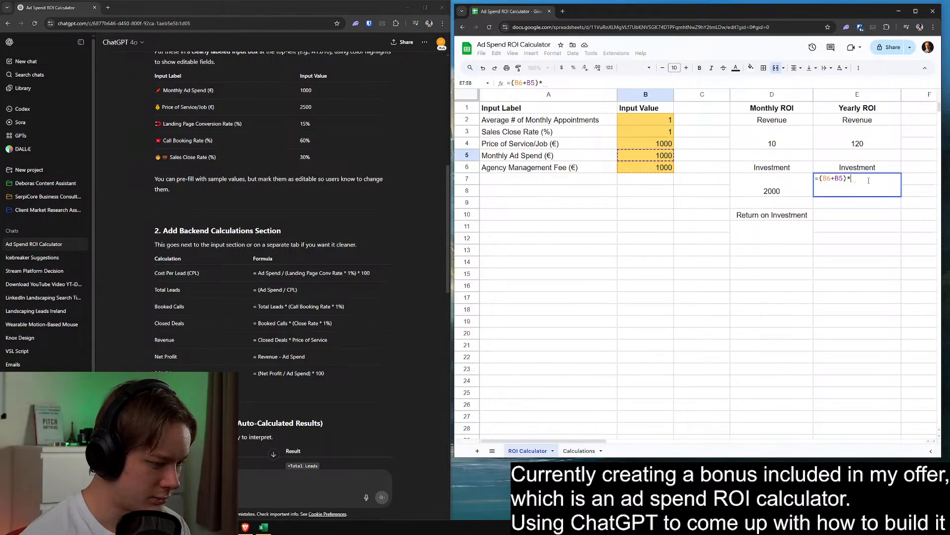
key("Return")
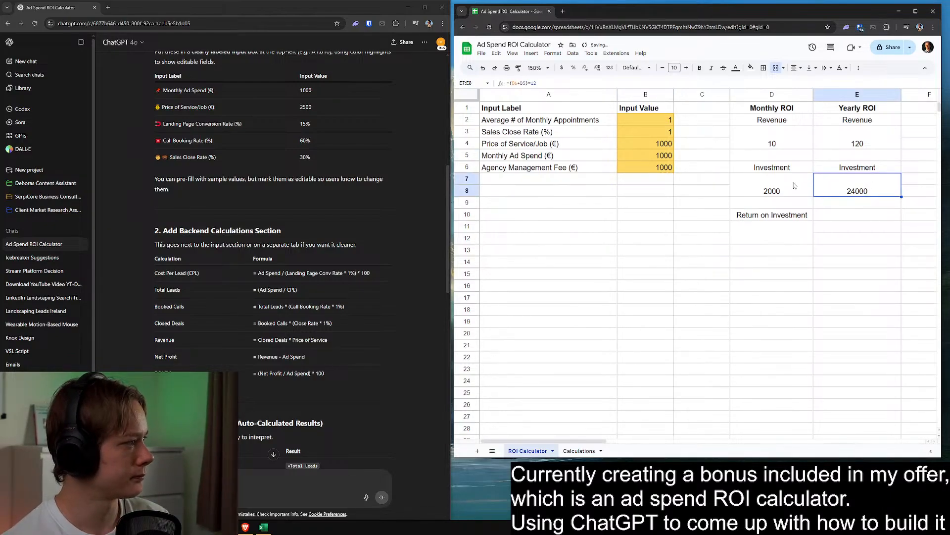
left_click(765, 226)
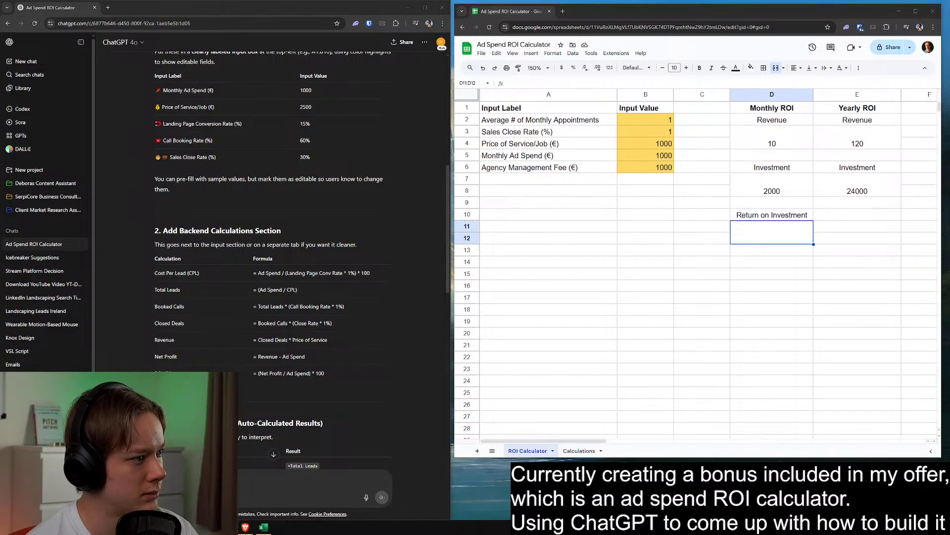
left_click(715, 224)
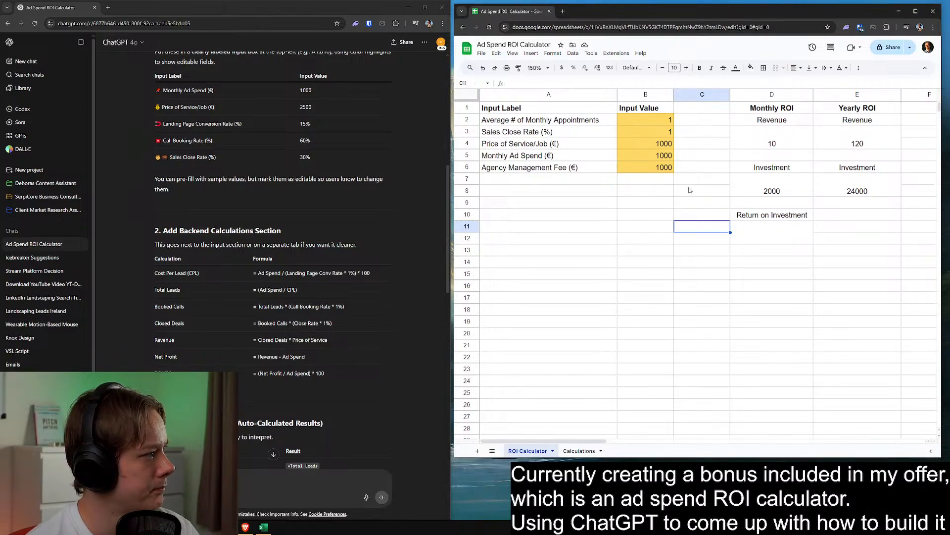
Set the average number of monthly appointments to 30 and the sales close rate to 30
left_click(662, 124)
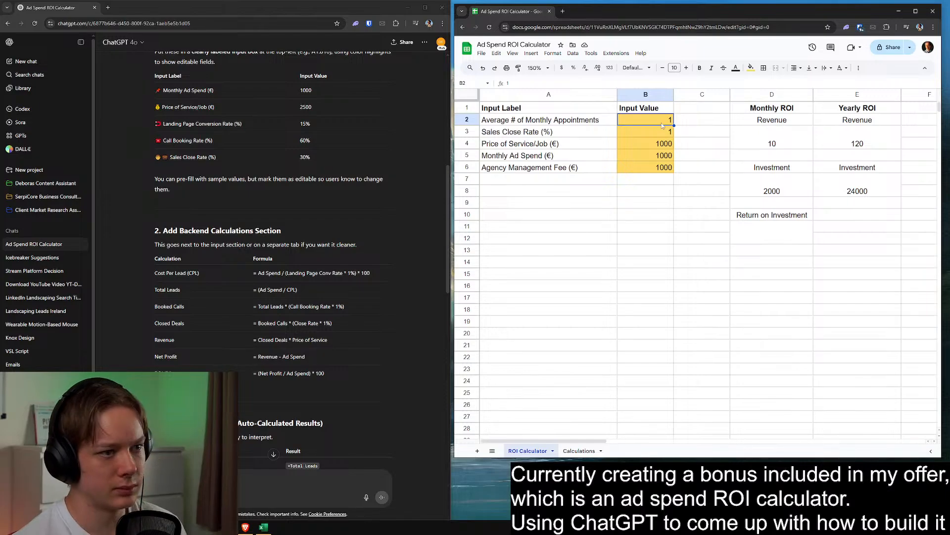
type("30")
key("Return")
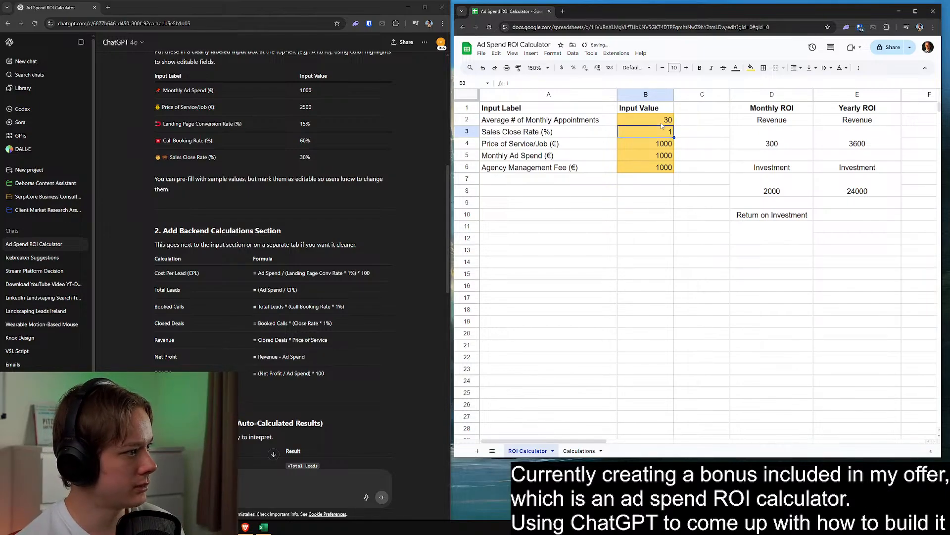
type("30")
key("Return")
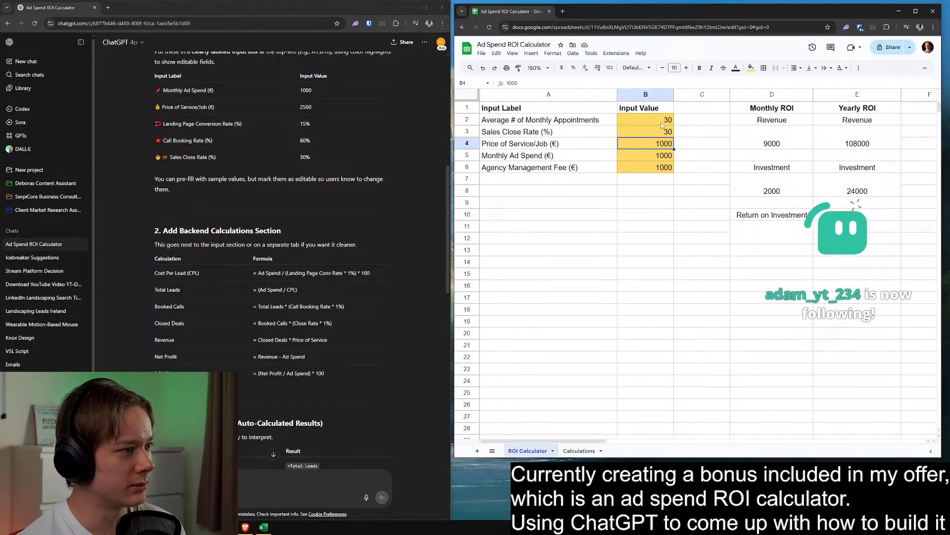
Set the agency management fee input to 2000
key("Down")
key("Down")
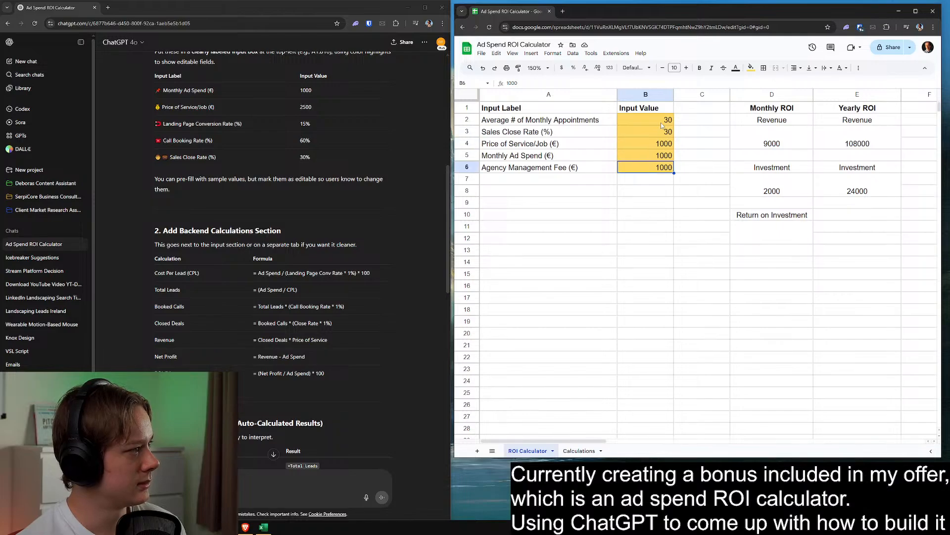
type("2000")
key("Return")
key("Down")
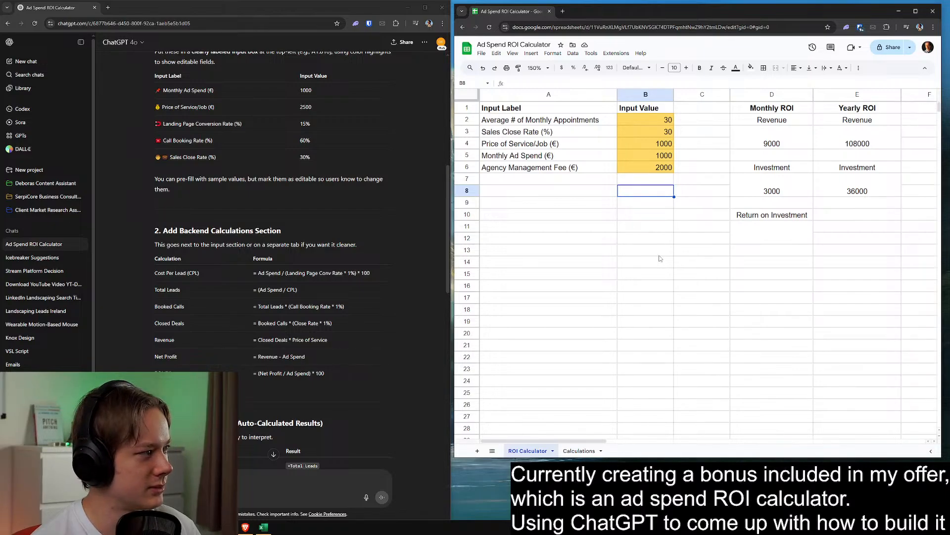
left_click(651, 228)
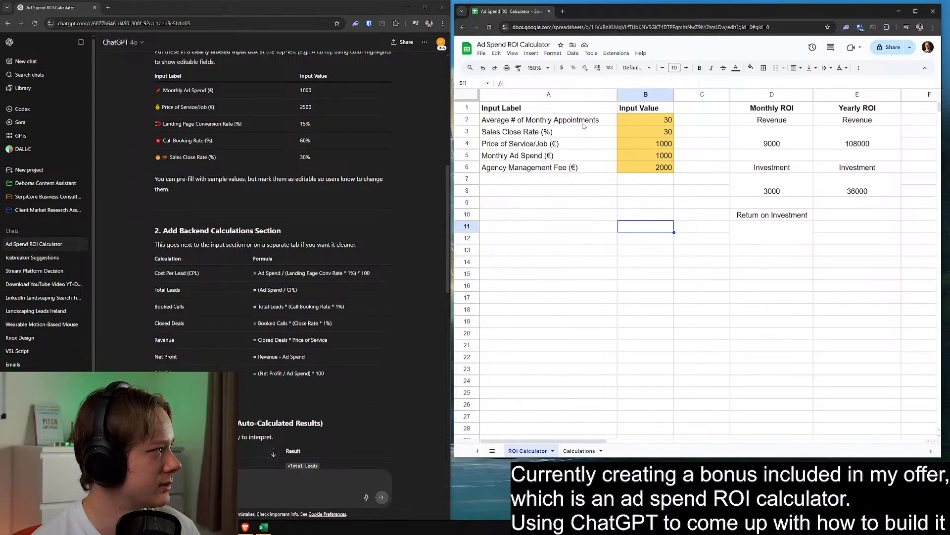
left_click_drag(596, 17, 598, 18)
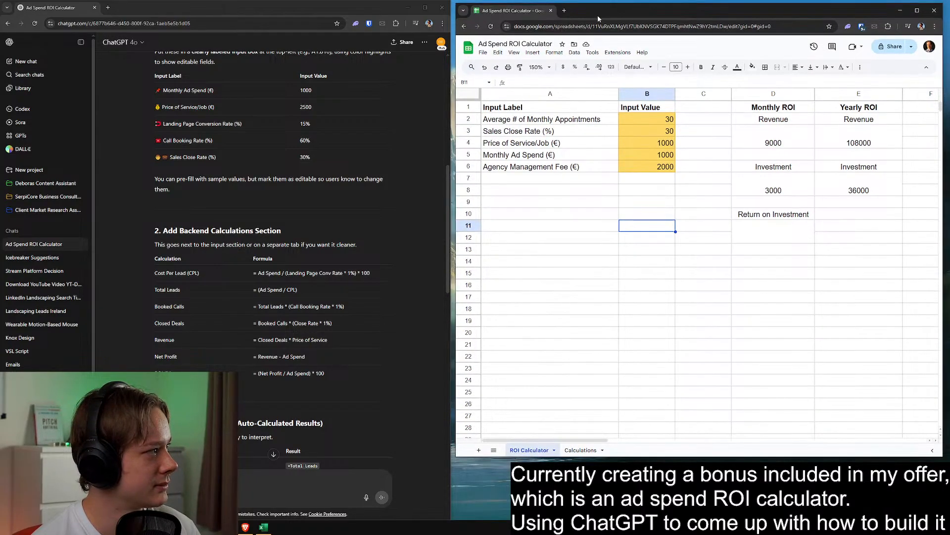
left_click(787, 233)
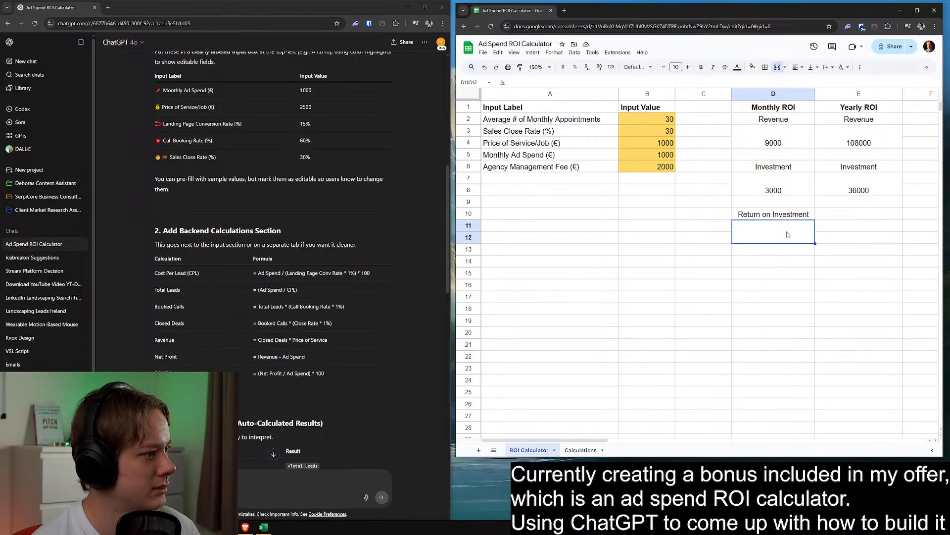
left_click(730, 264)
Test the yearly investment-to-revenue ratio with the scratch formula =36000/108000 in B14, and clear the cell
left_click(661, 262)
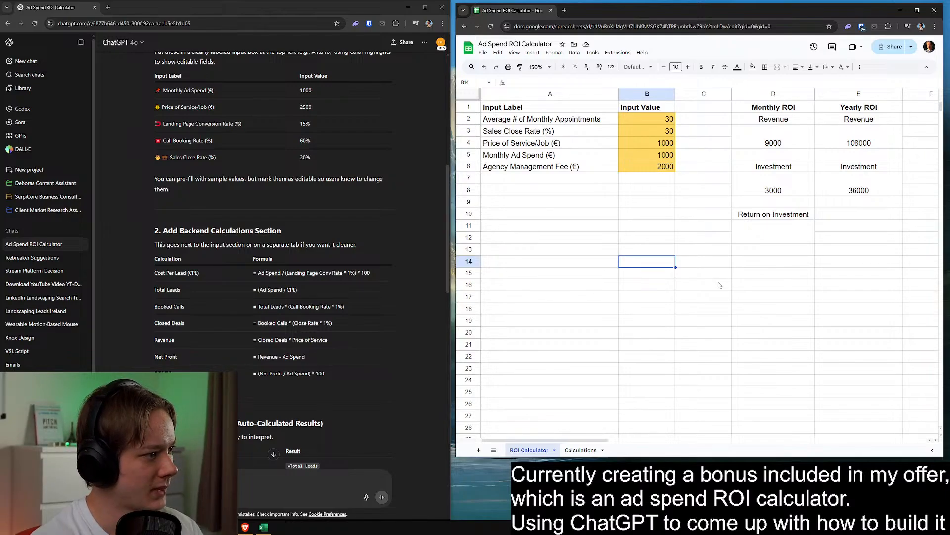
type("=")
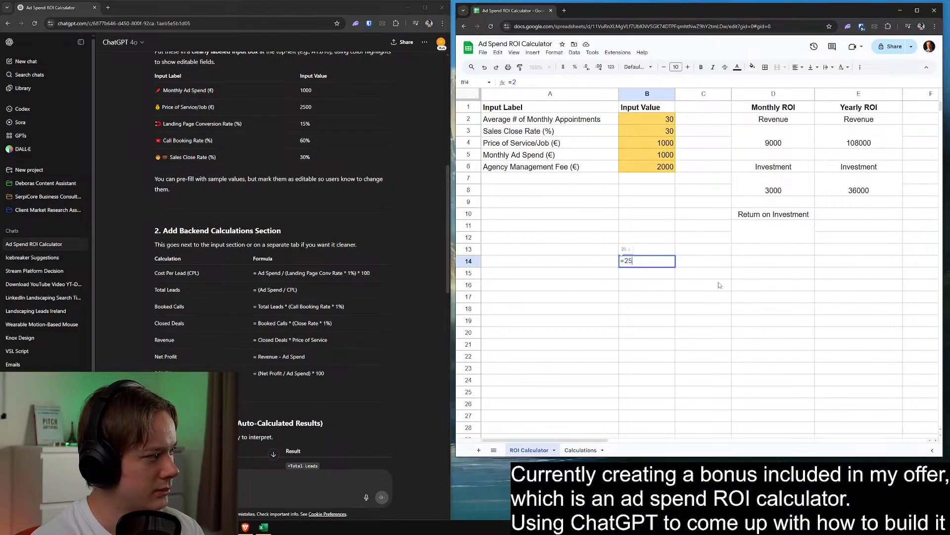
type("36")
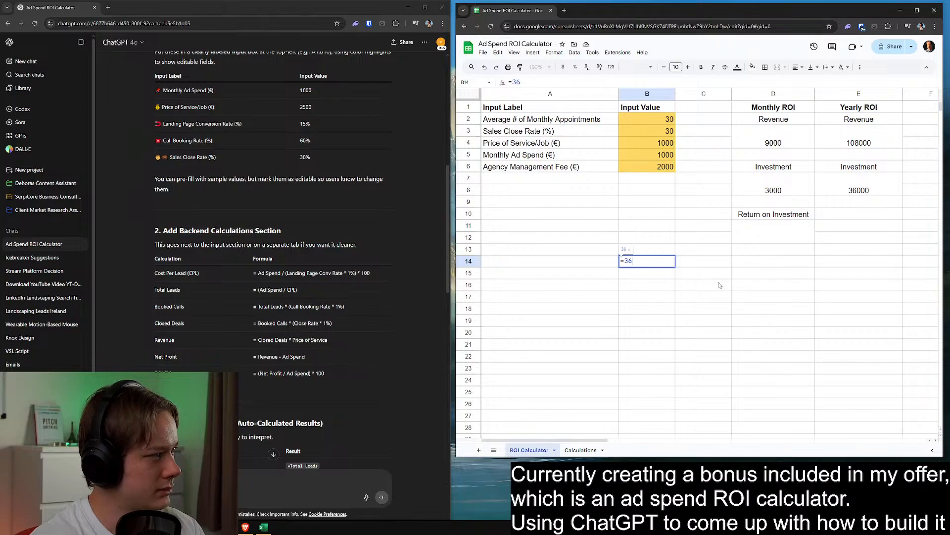
type("000/10")
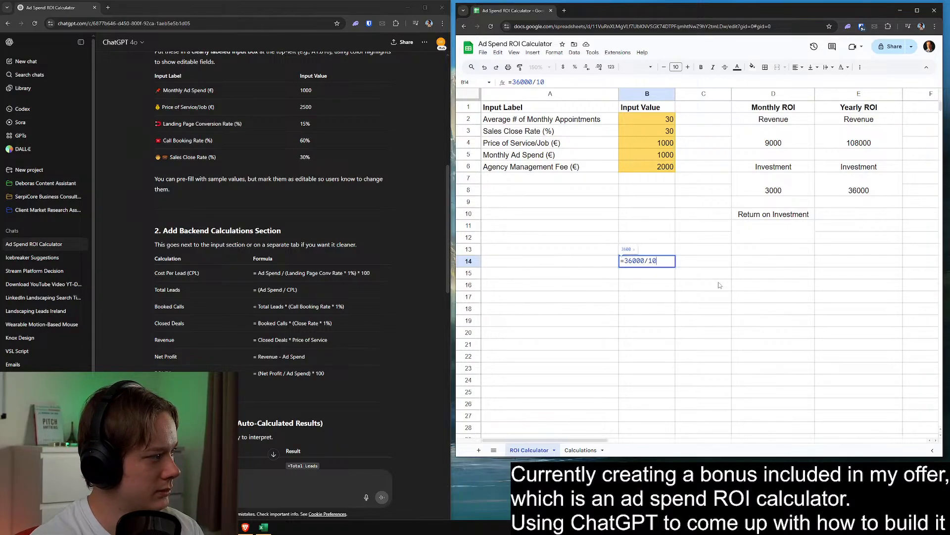
type("8000")
key("Return")
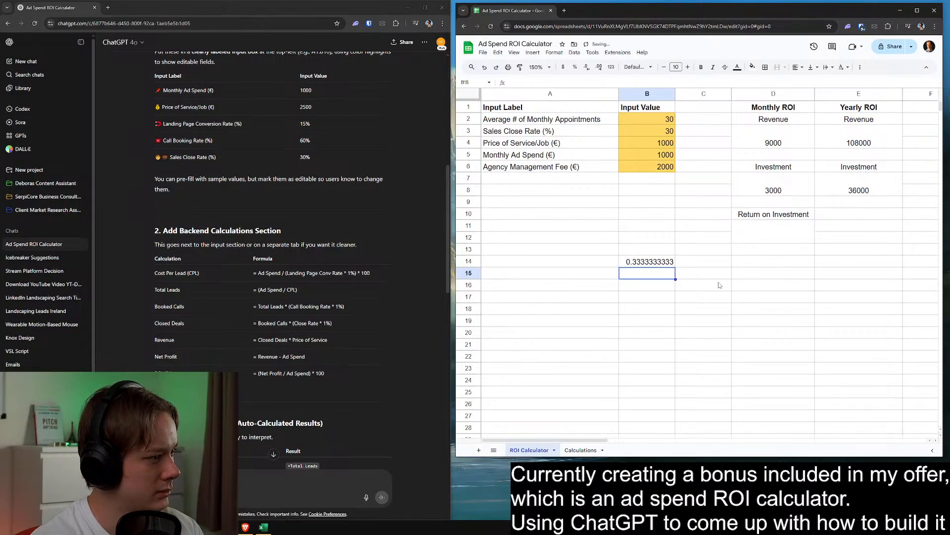
key("Up")
key("Delete")
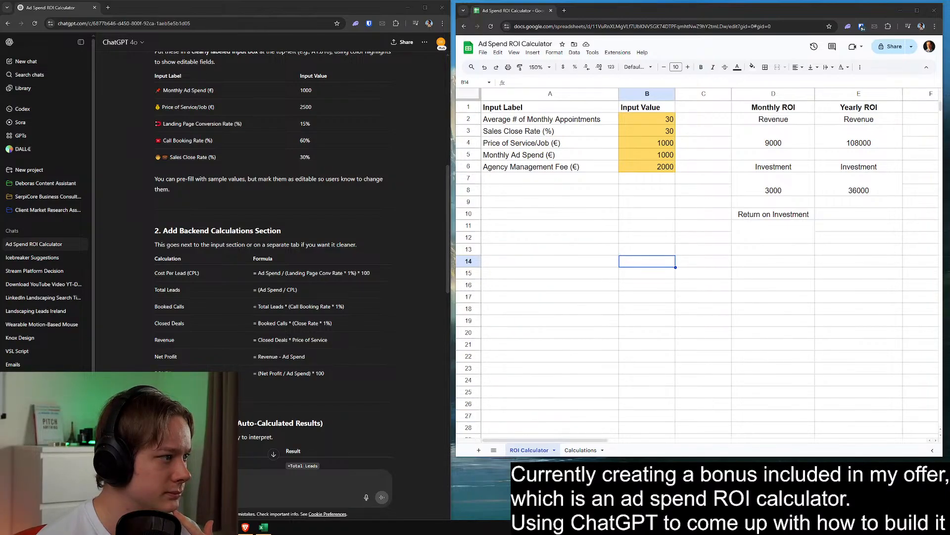
Start the monthly Return on Investment formula in merged cell D11:D12 as revenue minus investment, =D3-D7
double_click(782, 234)
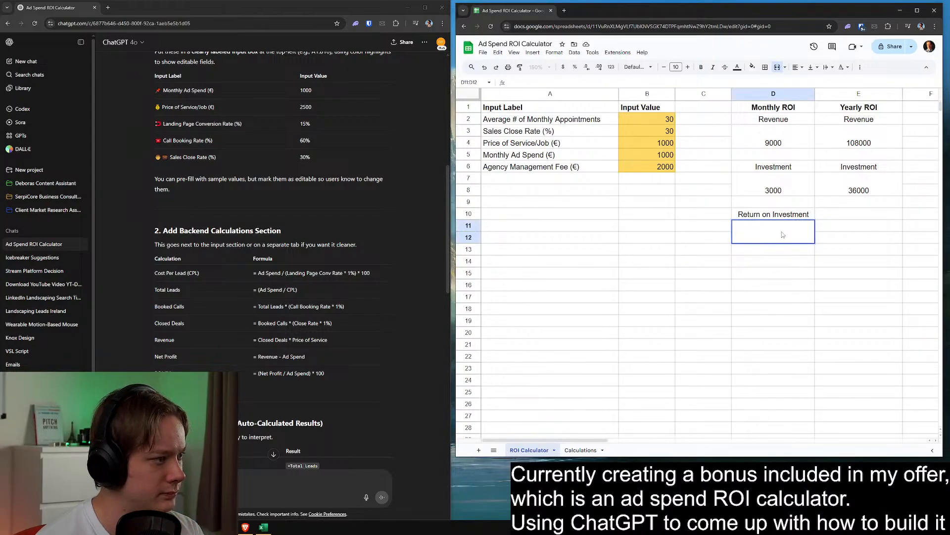
type("=")
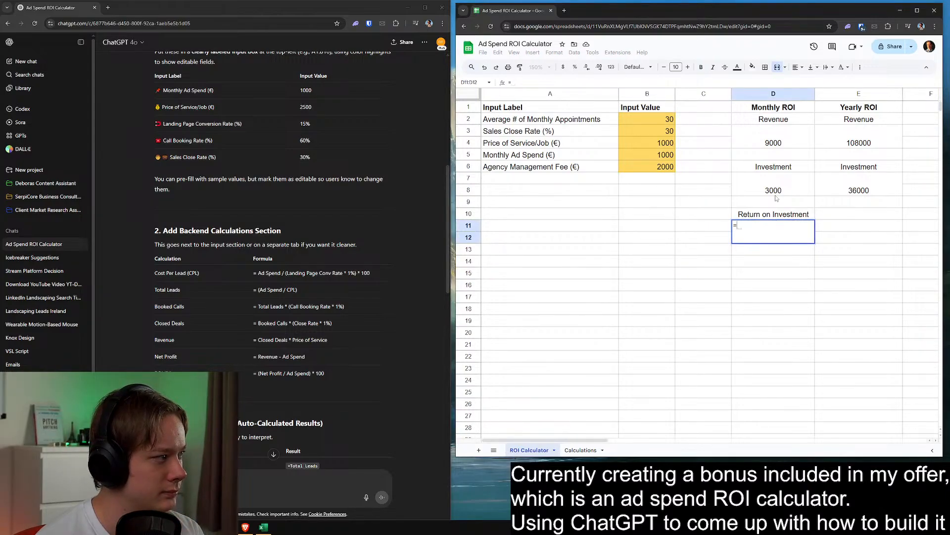
left_click(779, 135)
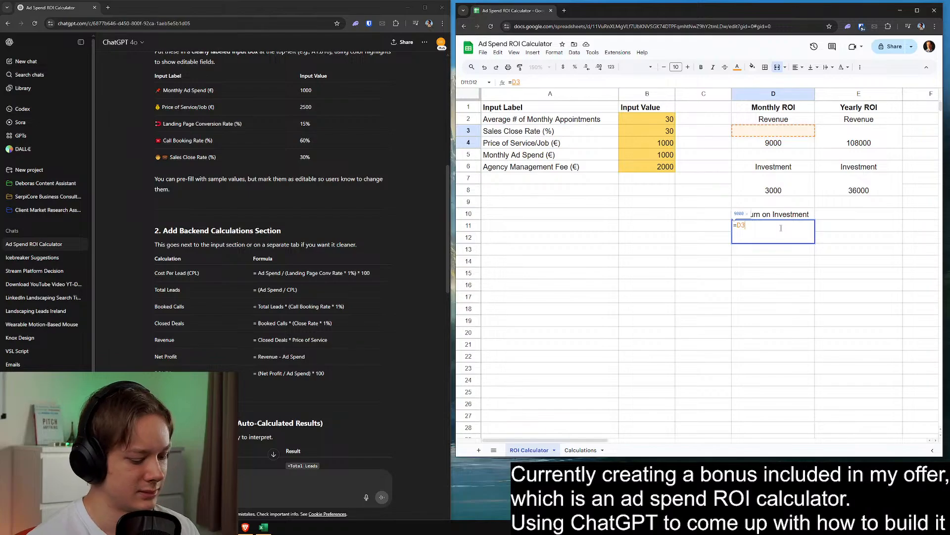
key("BackSpace")
key("BackSpace")
key("BackSpace")
type("=")
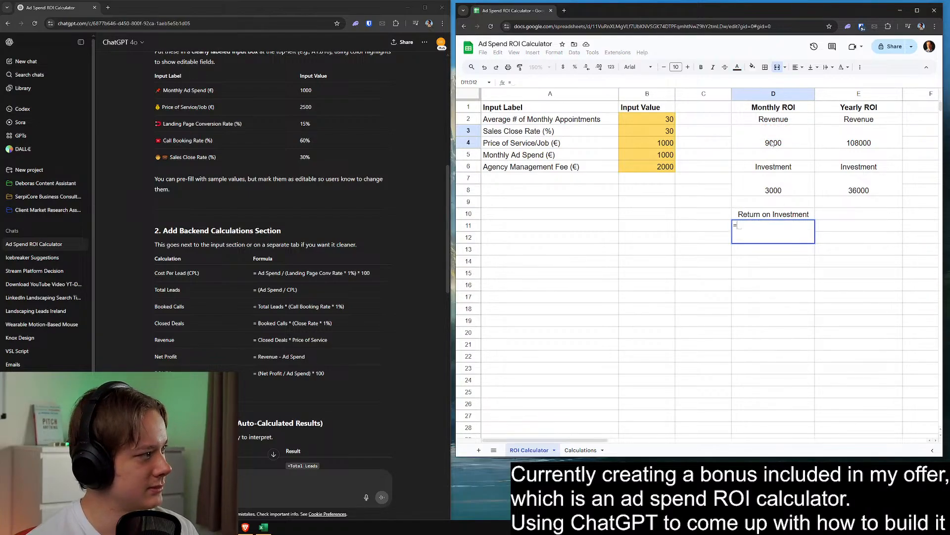
left_click(772, 143)
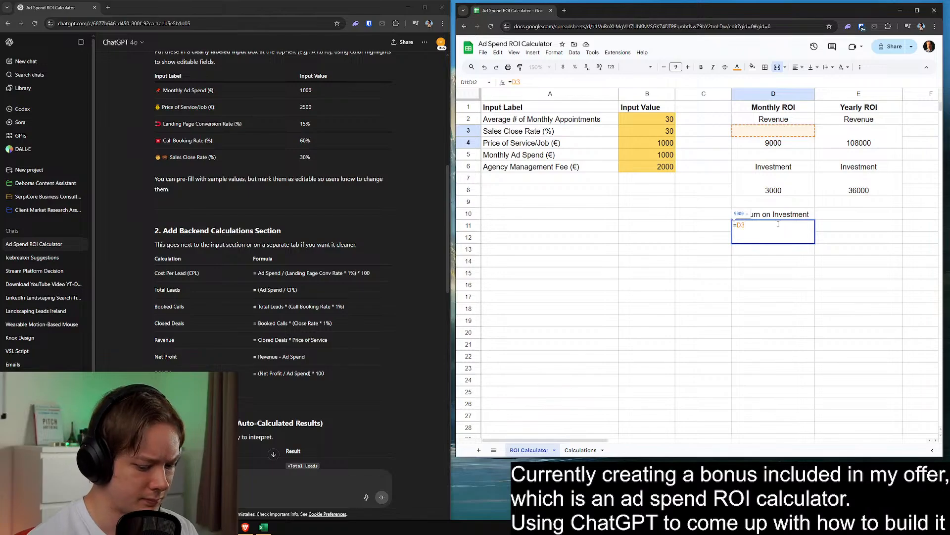
type("-")
left_click(776, 193)
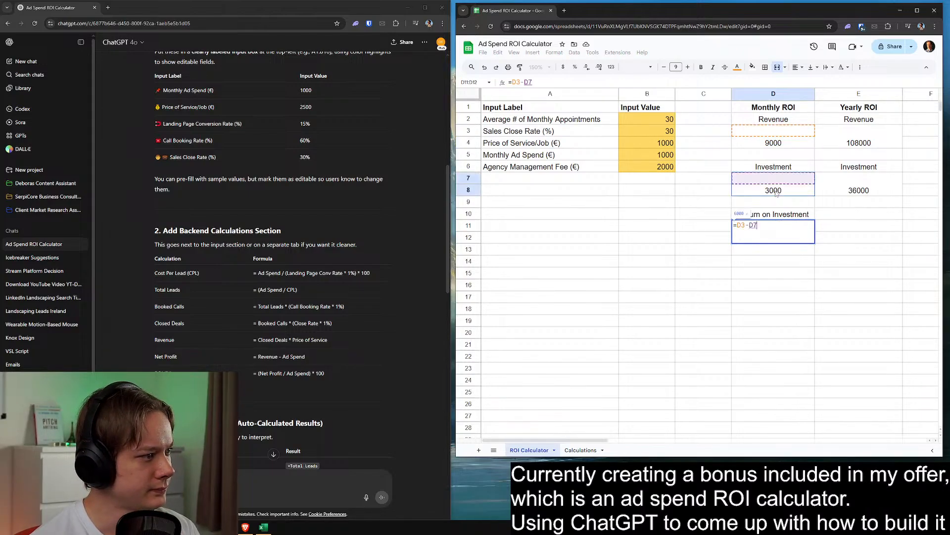
Enclose the D3-D7 difference in parentheses and divide it by the monthly investment D7
type(")")
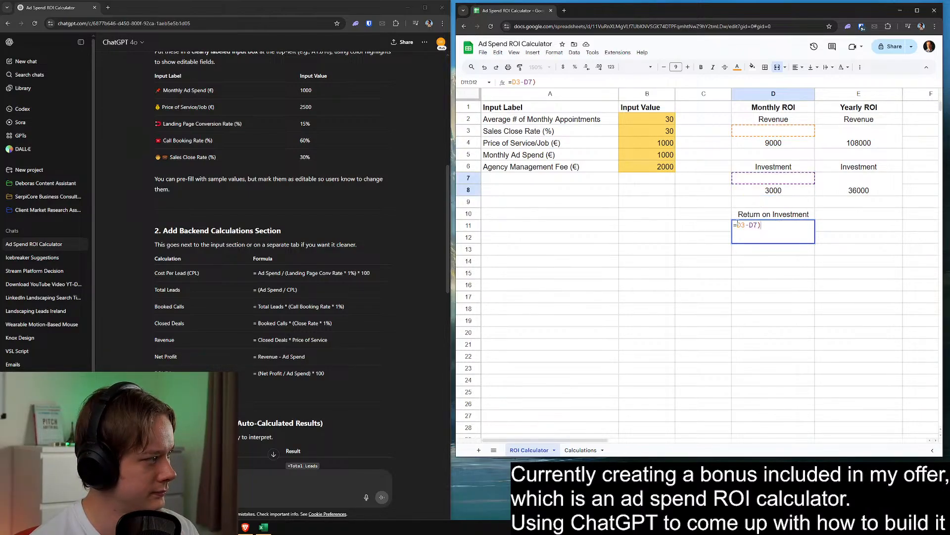
left_click(737, 225)
type("(")
left_click(777, 224)
type("/")
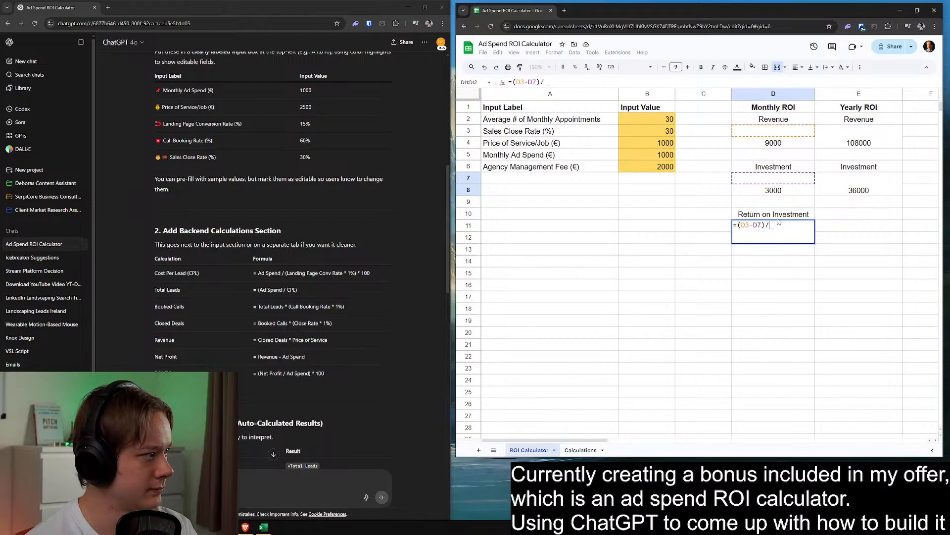
left_click(784, 191)
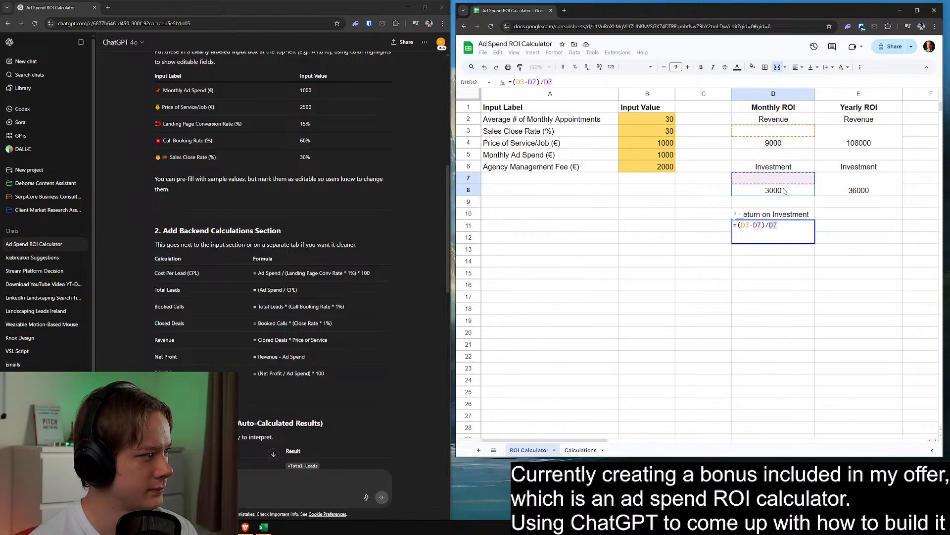
type(")")
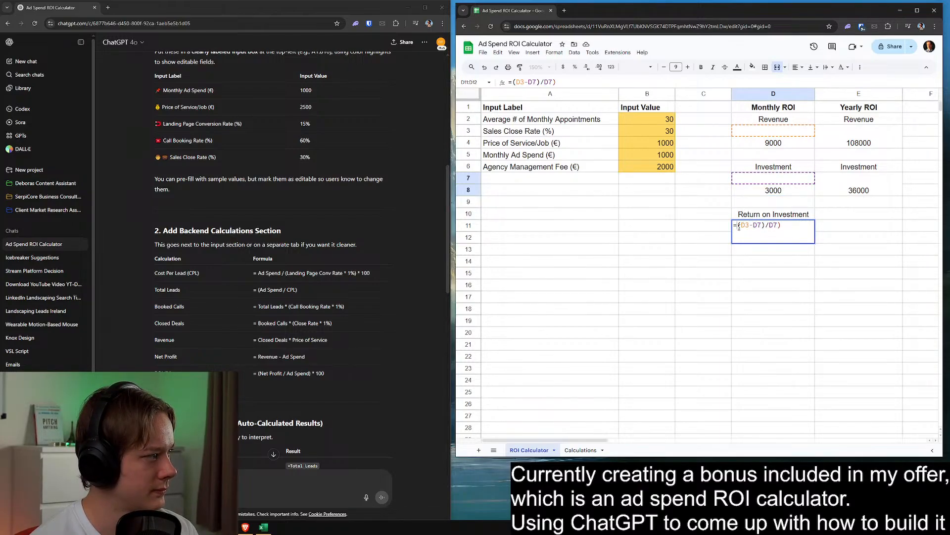
Complete the monthly return formula as =((D3-D7)/D7)*100 to express it as a percentage
left_click(738, 225)
type("(")
left_click(793, 225)
type("*10")
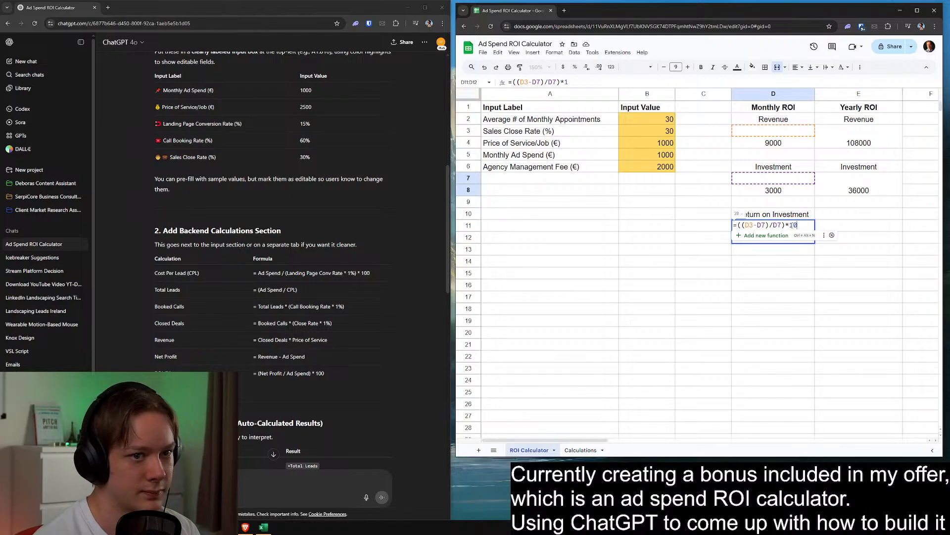
type("0")
key("Return")
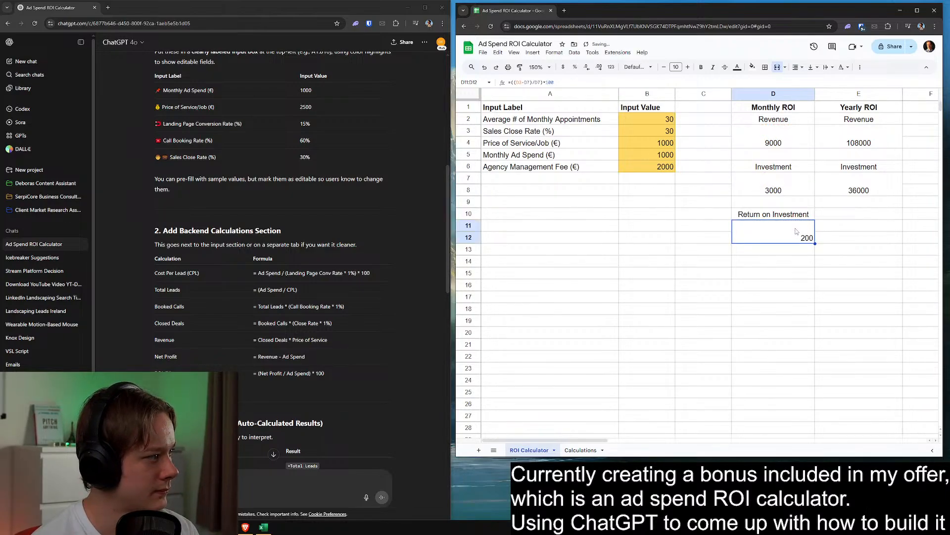
Copy the monthly return formula into E11:E12 of the Yearly ROI column and check its cell references
key("ctrl+c")
left_click(834, 228)
key("ctrl+v")
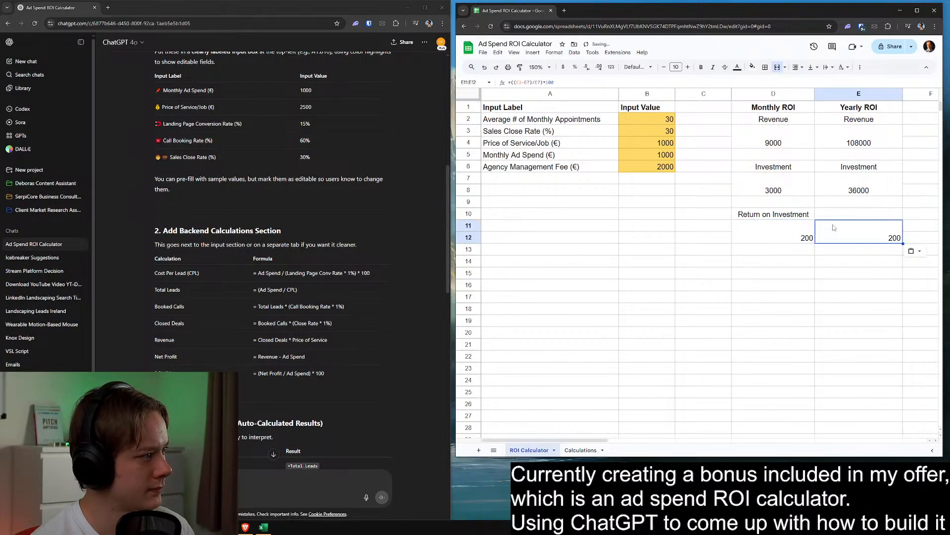
double_click(834, 227)
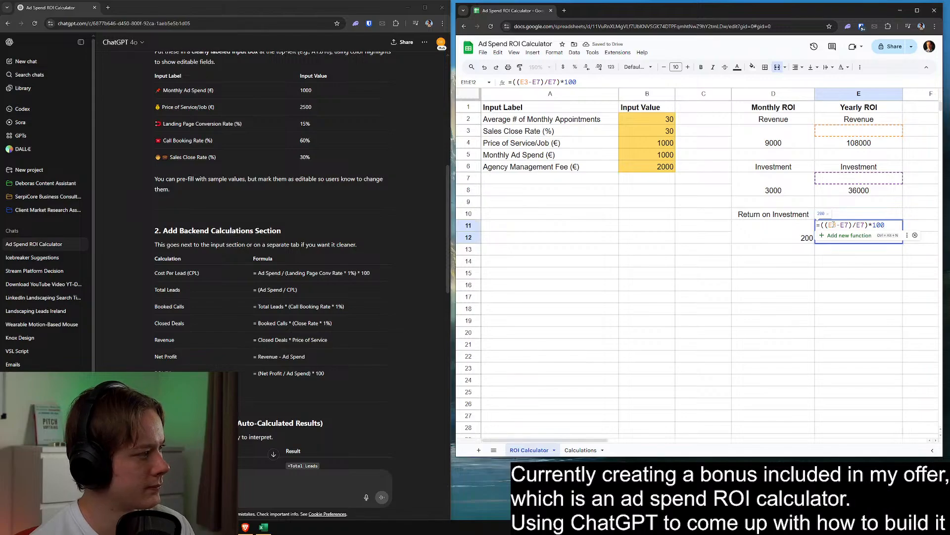
key("Escape")
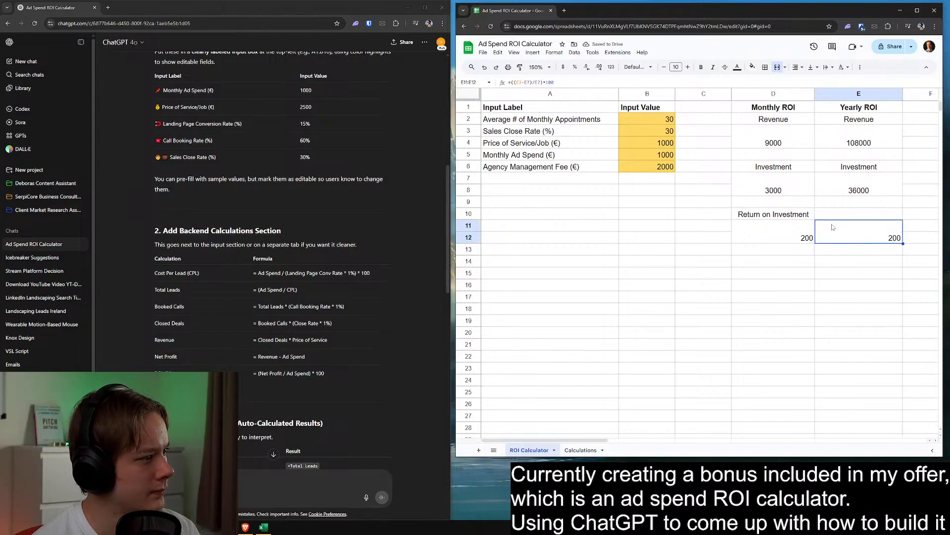
left_click(784, 232, "shift")
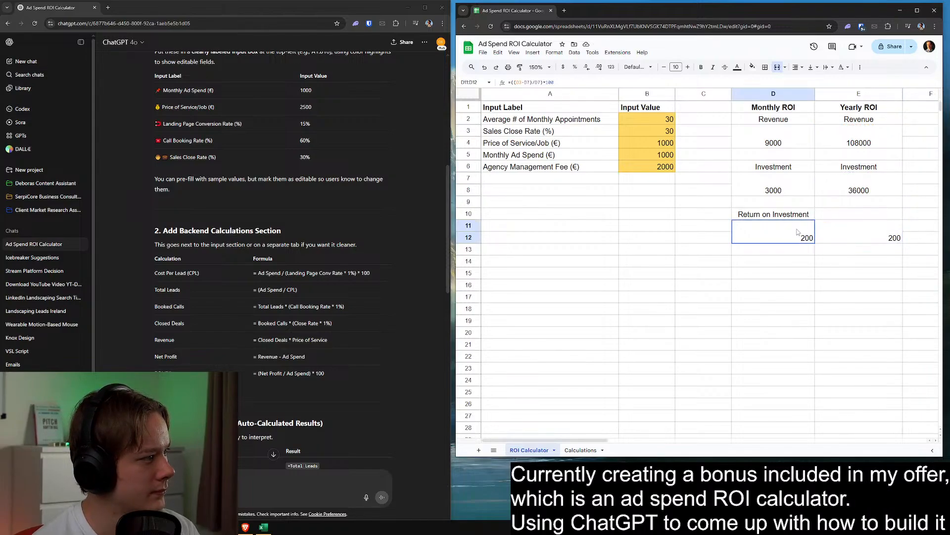
left_click(843, 255)
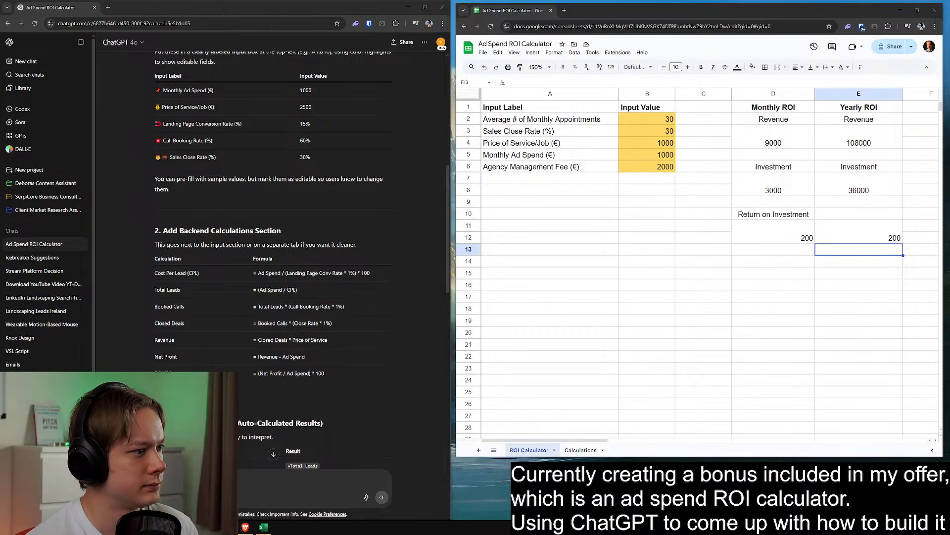
left_click(776, 231)
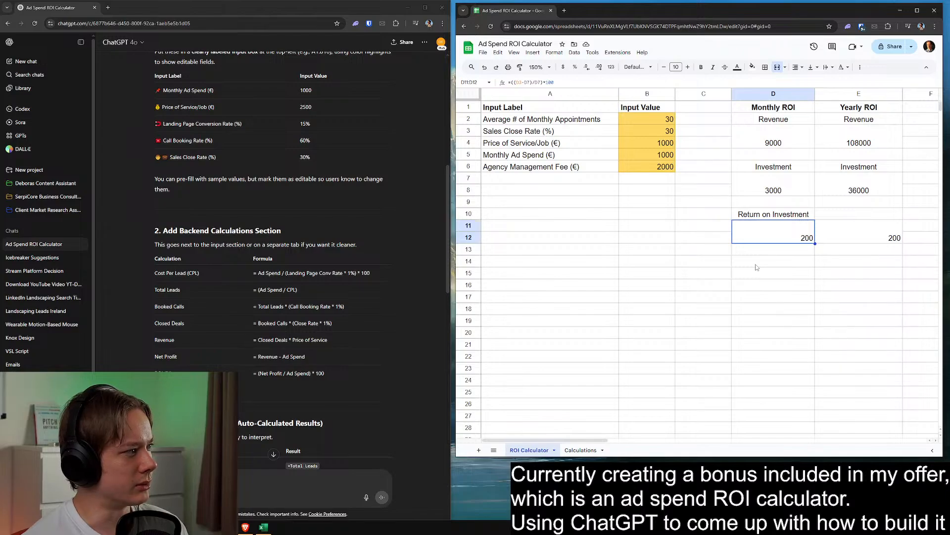
left_click_drag(455, 165, 440, 163)
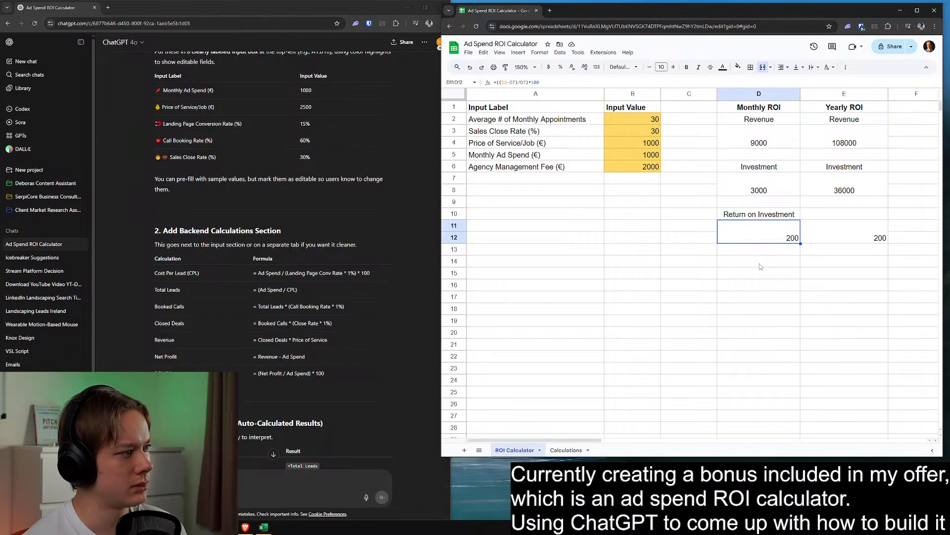
left_click_drag(772, 213, 842, 214)
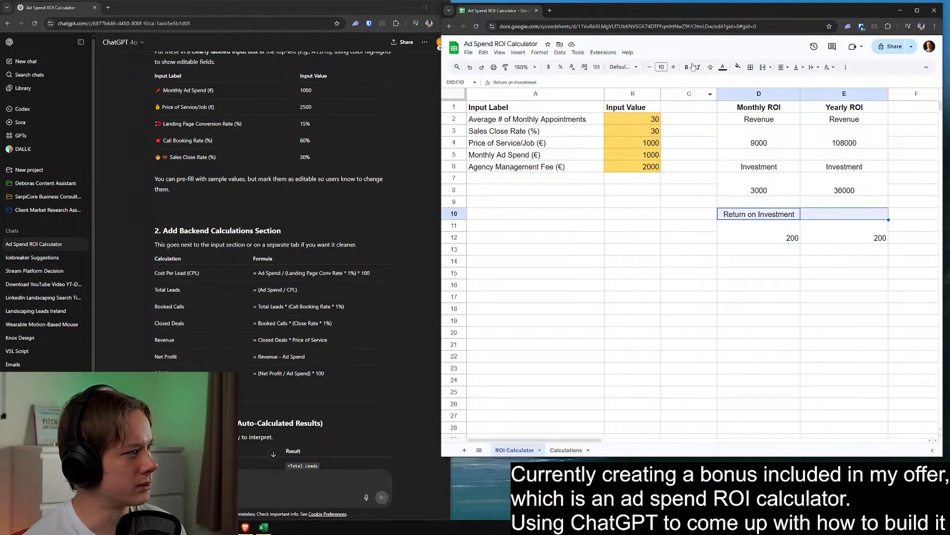
left_click(763, 66)
double_click(855, 218)
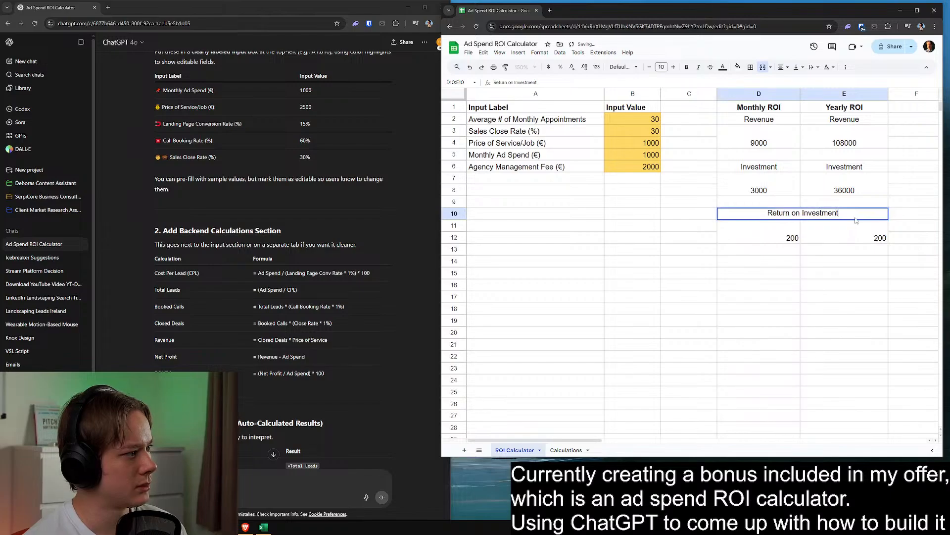
type("(%)")
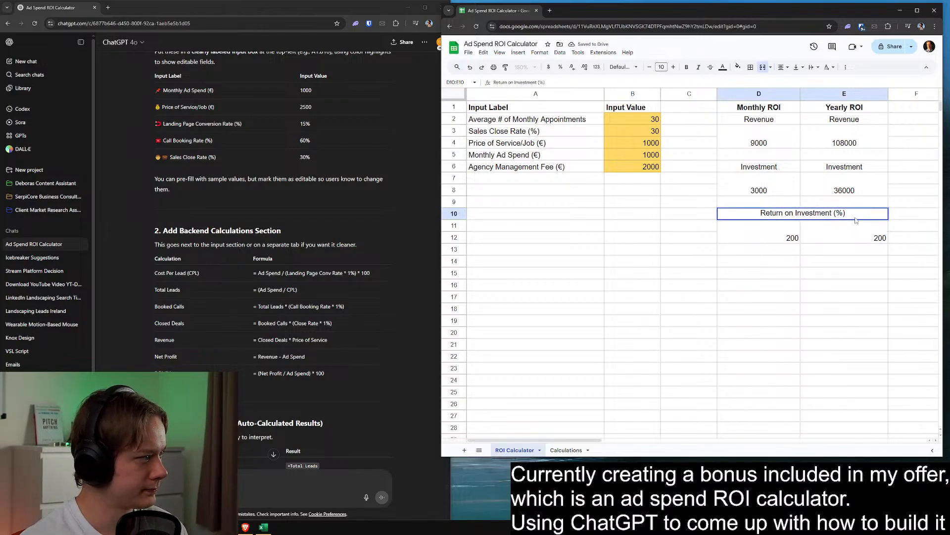
left_click_drag(850, 250, 840, 260)
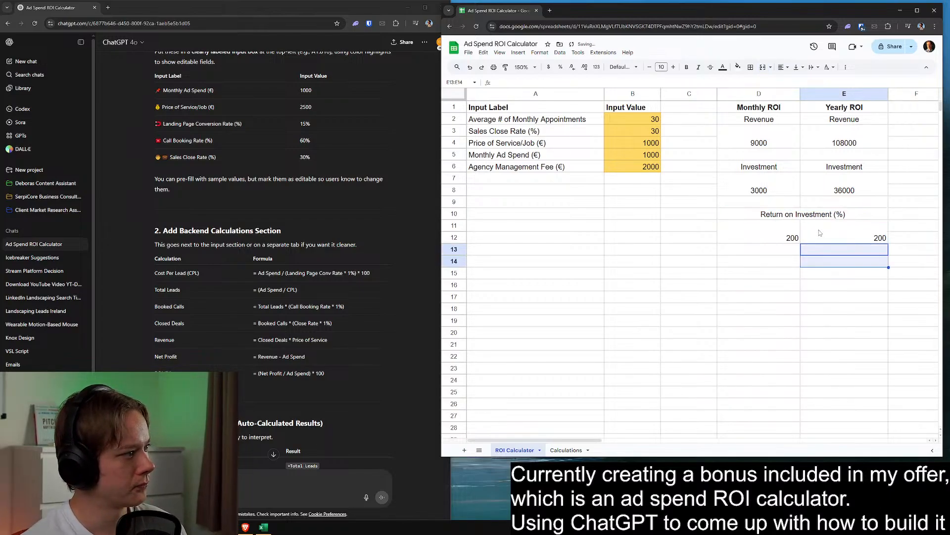
key("ctrl+z")
key("ctrl+z")
Change the D10 heading to "Total Return on Investment" and widen column D to fit it
double_click(784, 214)
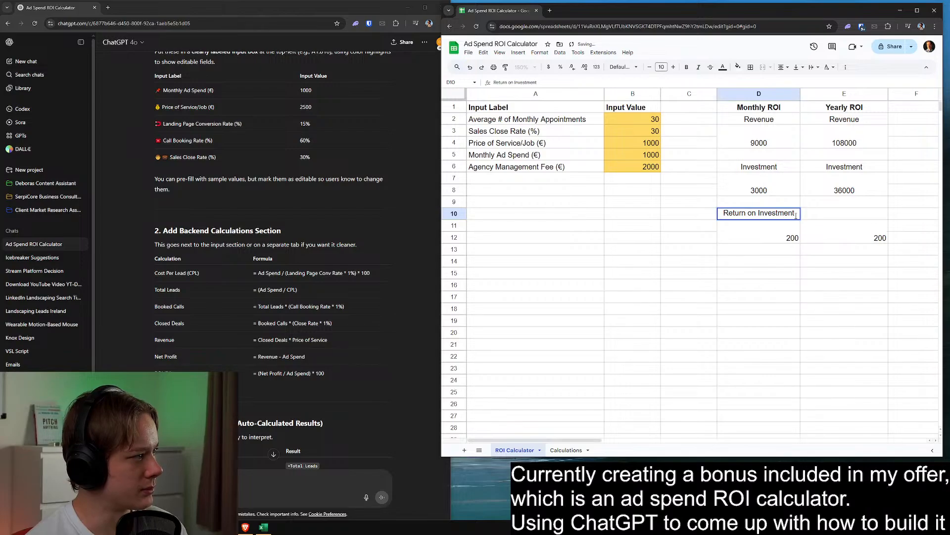
left_click(723, 213)
type("Total")
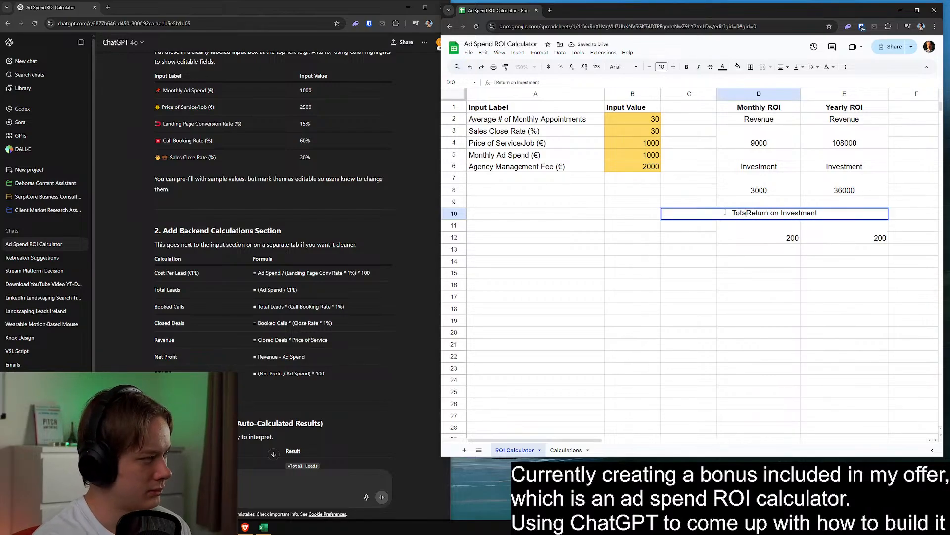
left_click(794, 280)
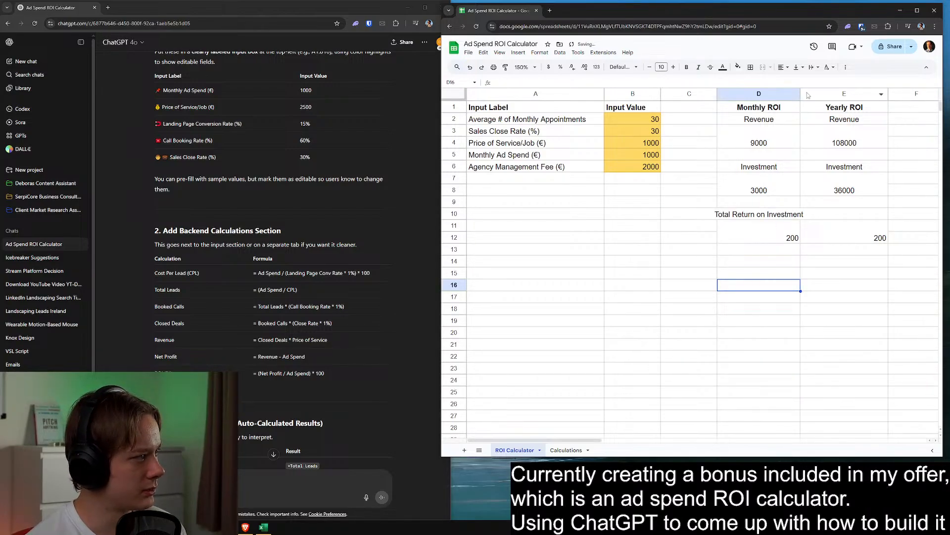
left_click_drag(800, 93, 810, 94)
Copy the D10 heading into E10 of the Yearly ROI column and widen column E to fit it
left_click(791, 218)
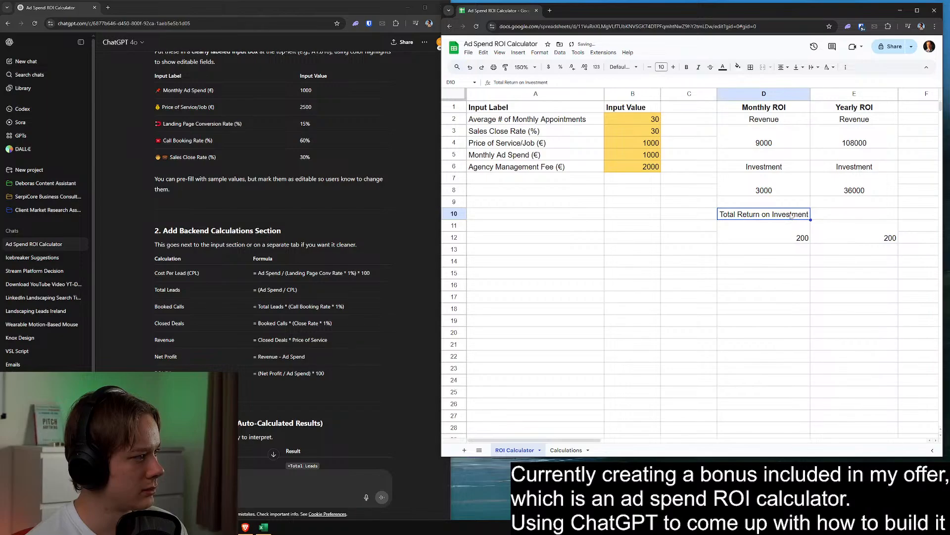
key("ctrl+c")
left_click(841, 214)
key("ctrl+v")
left_click(854, 260)
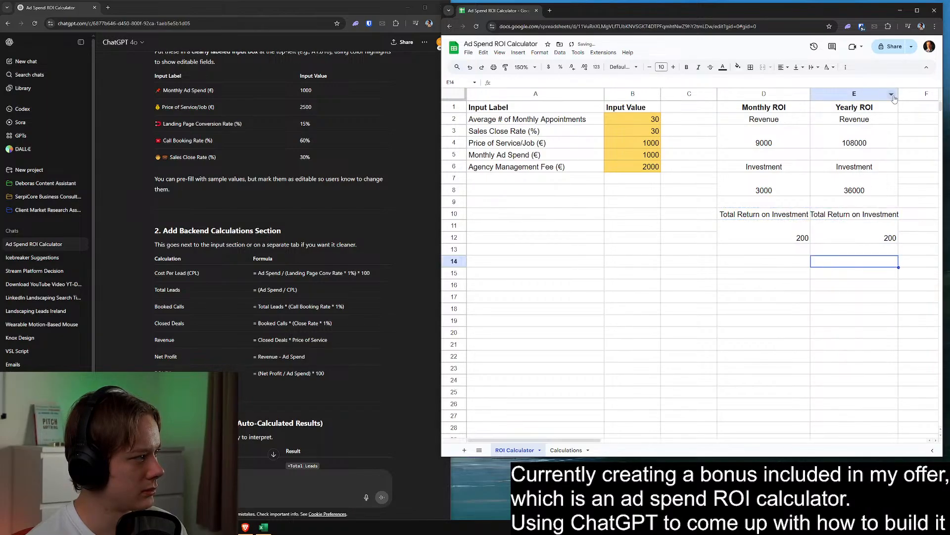
left_click_drag(899, 94, 904, 94)
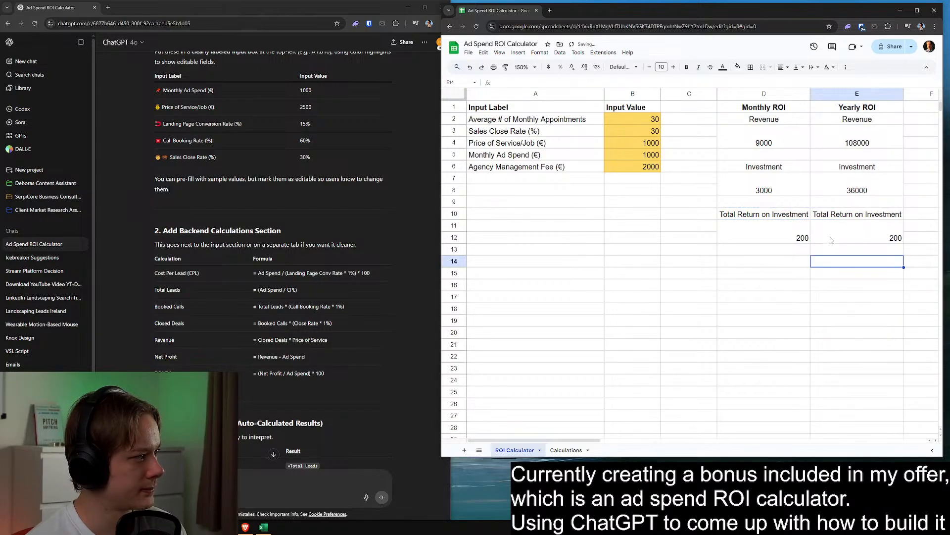
Replace the monthly return formula in D11:D12 with revenue minus investment, =D3-D7
left_click(782, 224)
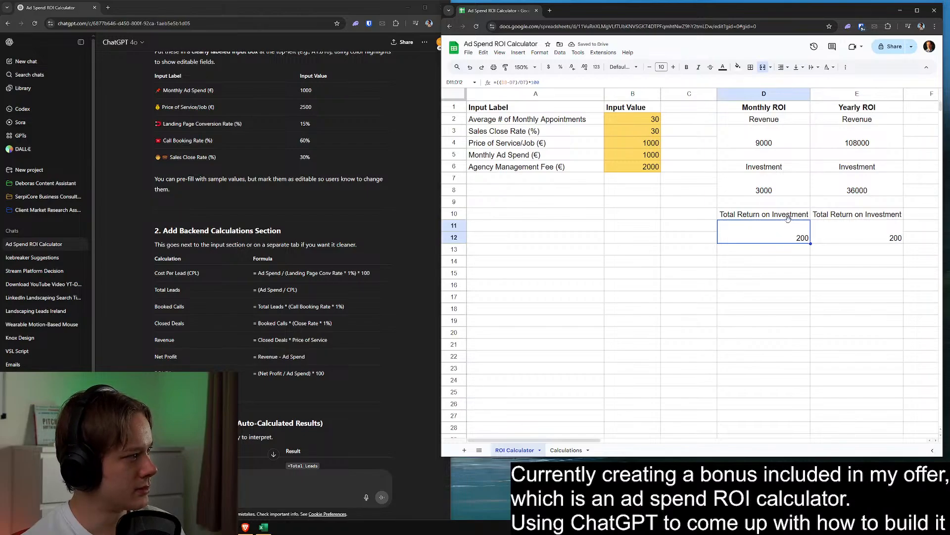
type("=")
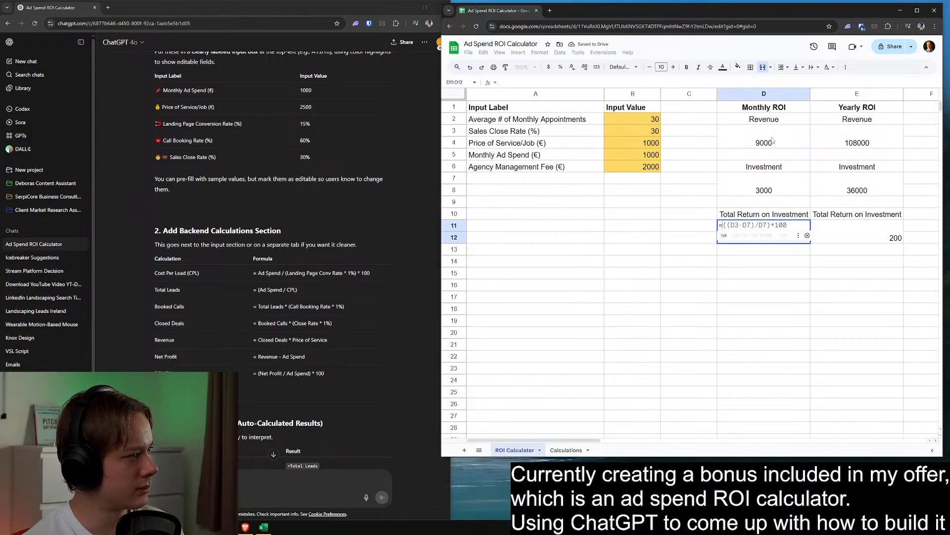
left_click(772, 134)
type("-")
left_click(769, 194)
key("Return")
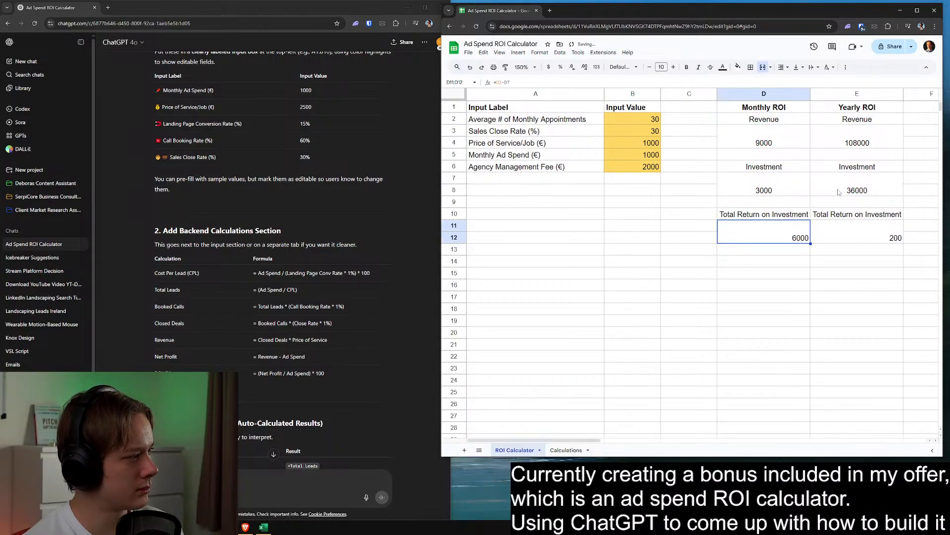
Remove the word "Total" from the headings in D10 and E10, leaving "Return on Investment"
left_click(856, 233)
double_click(739, 214)
left_click_drag(739, 214, 718, 214)
key("BackSpace")
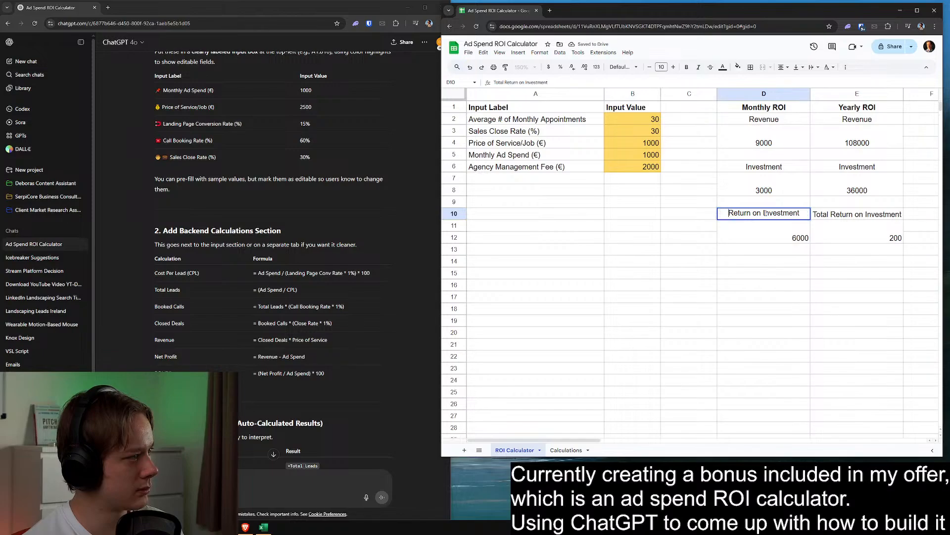
double_click(847, 216)
left_click_drag(836, 215, 814, 215)
key("BackSpace")
key("Return")
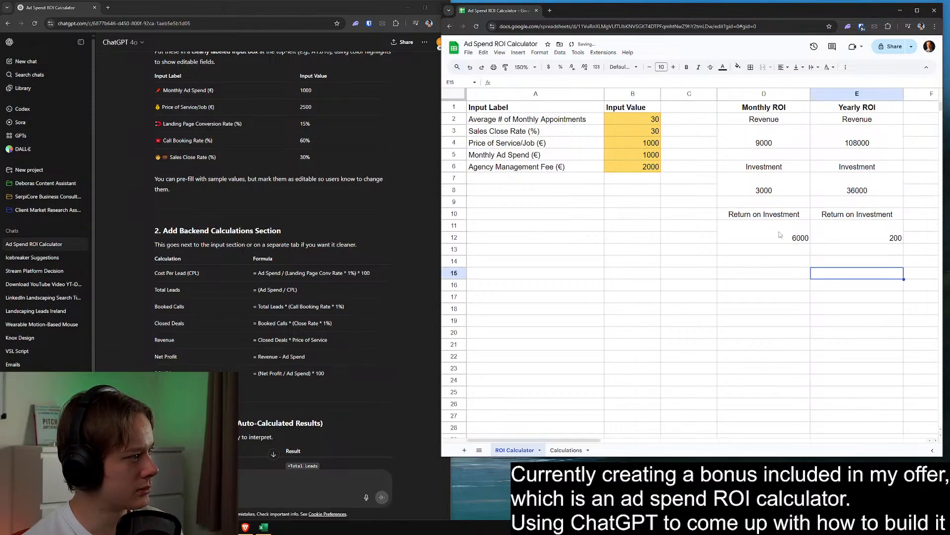
Replace the yearly return formula in E11:E12 with revenue minus investment, =E3-E7
type("=")
left_click(857, 143)
type("-")
left_click(855, 193)
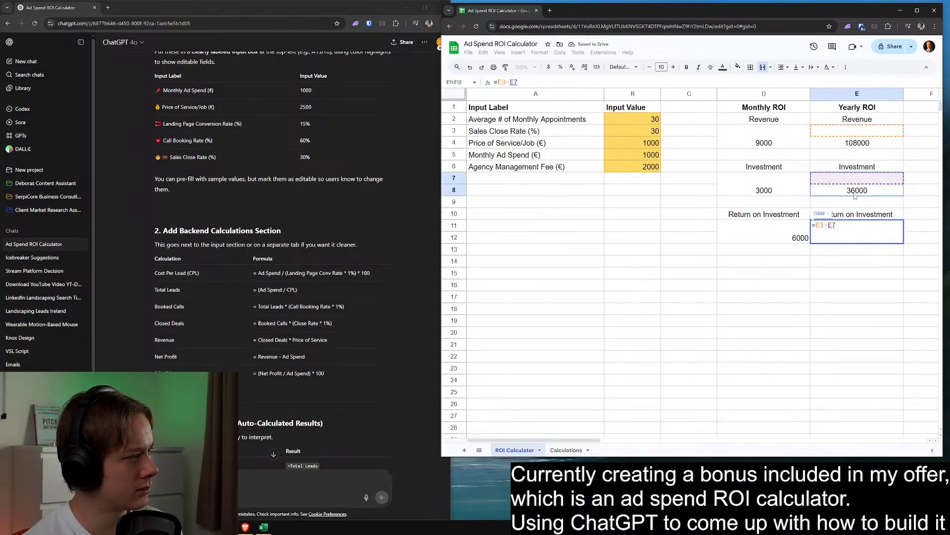
key("Return")
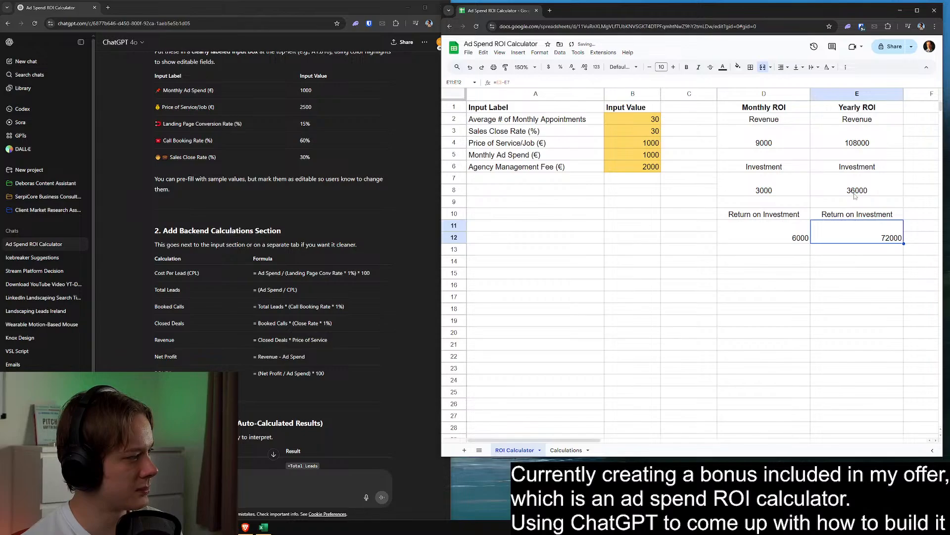
Center the monthly and yearly return values in D11:E12 horizontally
left_click(779, 228, "shift")
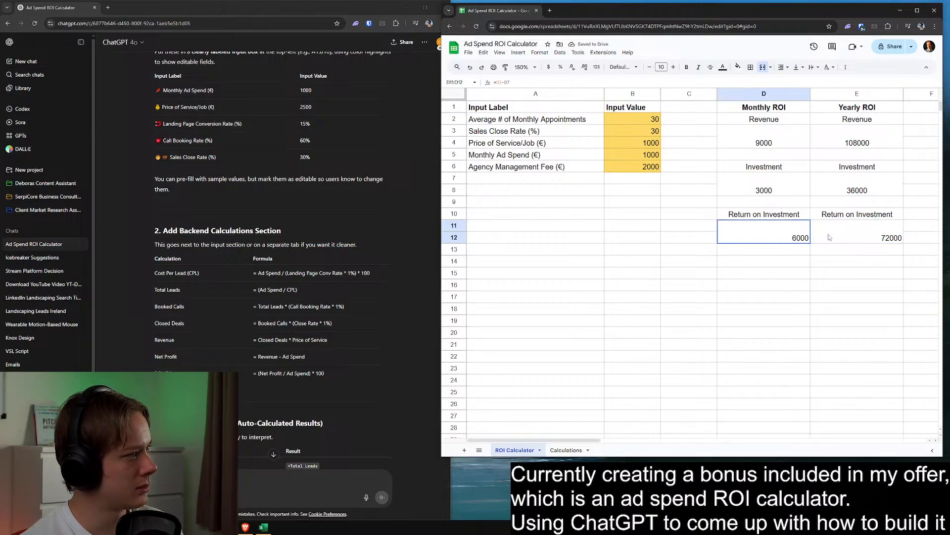
left_click(782, 66)
left_click(792, 82)
left_click(789, 280)
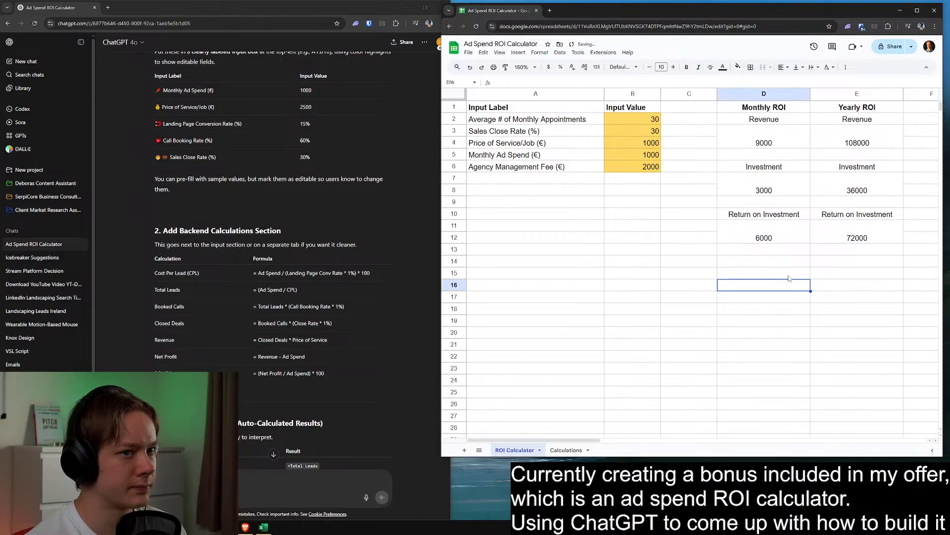
Enter the heading "Return on Investment (%)" in cell D14
left_click_drag(782, 217, 821, 235)
left_click(786, 263)
type("Re")
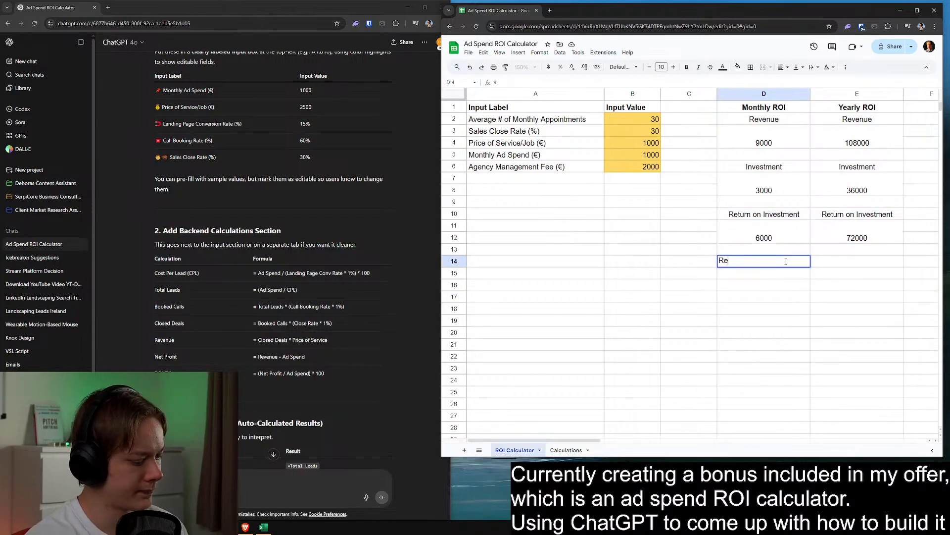
type("turn on Investment")
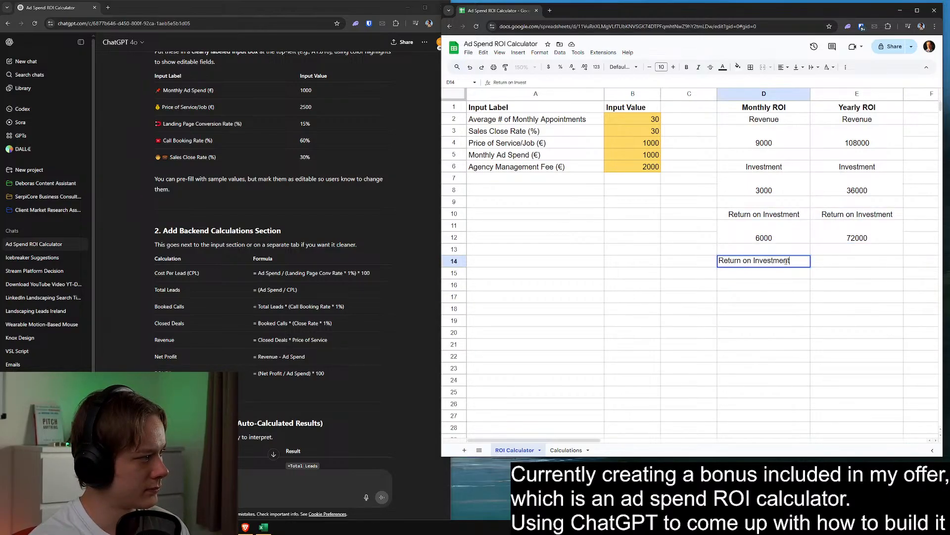
type(" (%)")
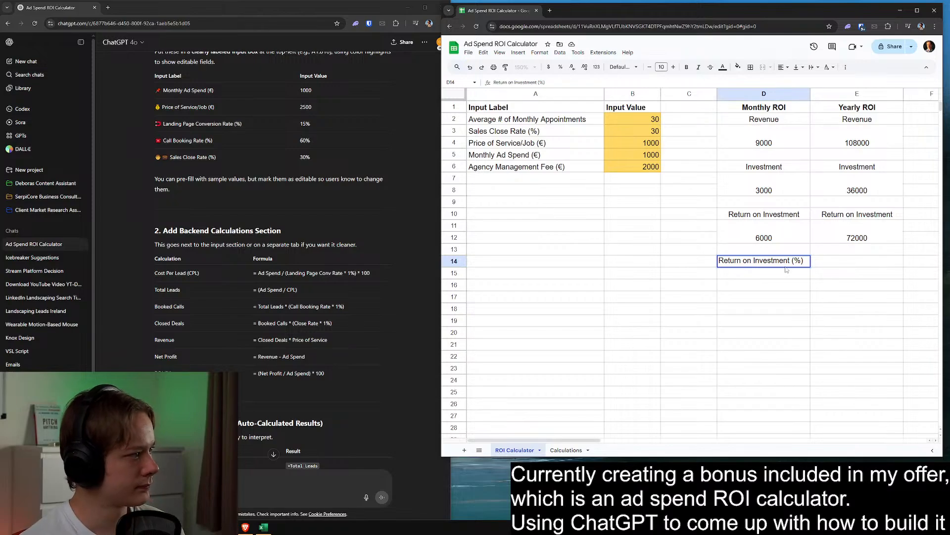
key("Return")
Merge D14:E14 and center the "Return on Investment (%)" heading across both columns
left_click_drag(786, 260, 841, 261)
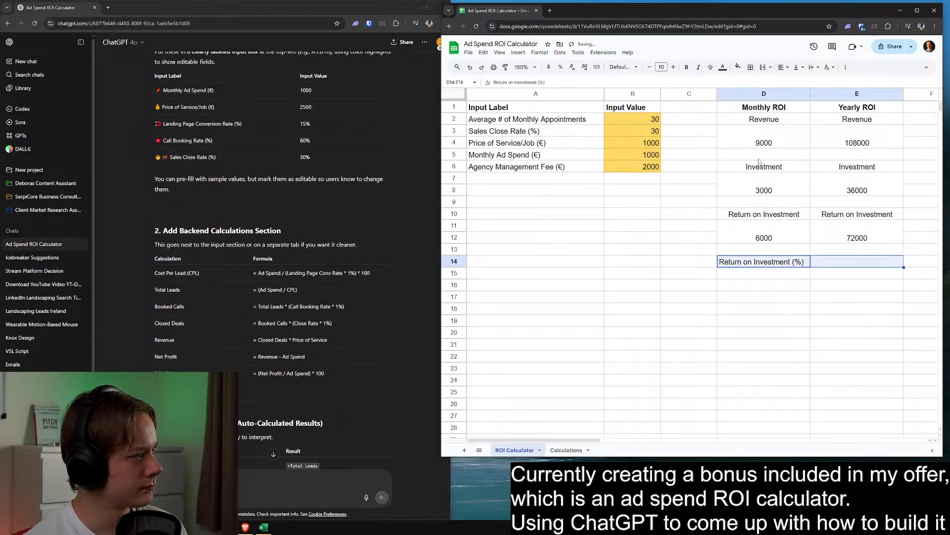
left_click(763, 67)
left_click(782, 67)
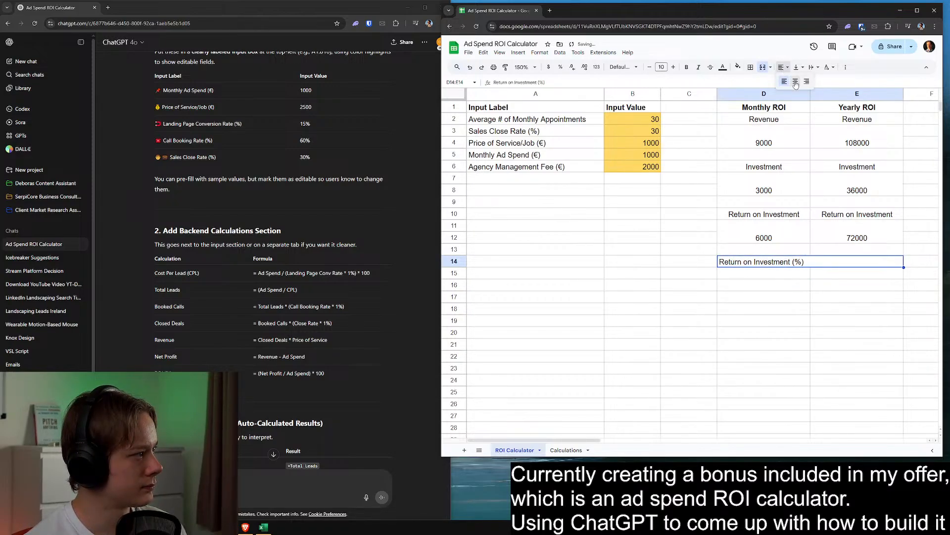
left_click(795, 85)
left_click(790, 283)
Merge cells D15:E16 beneath the percentage heading into one result cell
left_click_drag(784, 275, 824, 282)
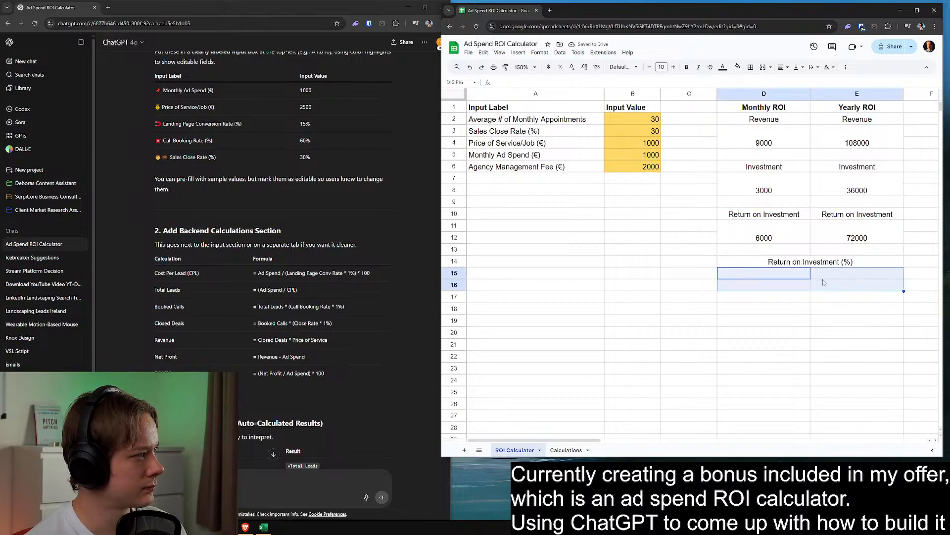
left_click(762, 68)
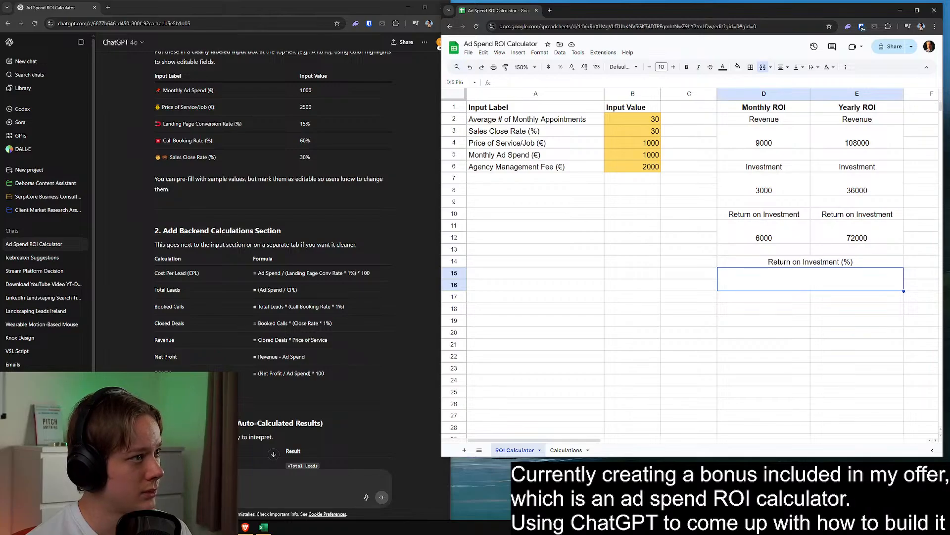
left_click(766, 236)
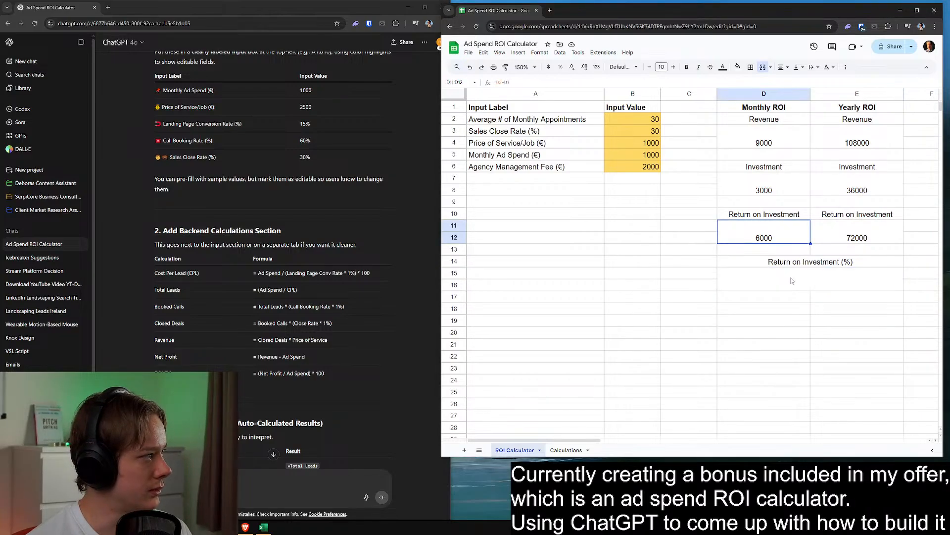
Start the percentage return formula in merged cell D15:E16 with yearly revenue minus investment in parentheses, =(E3-E7)
left_click(793, 281)
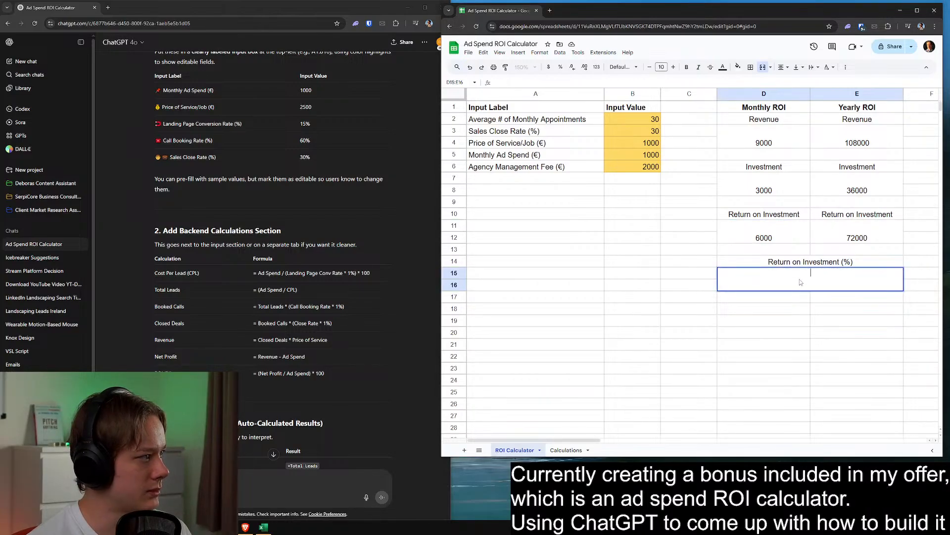
type("=")
left_click(844, 144)
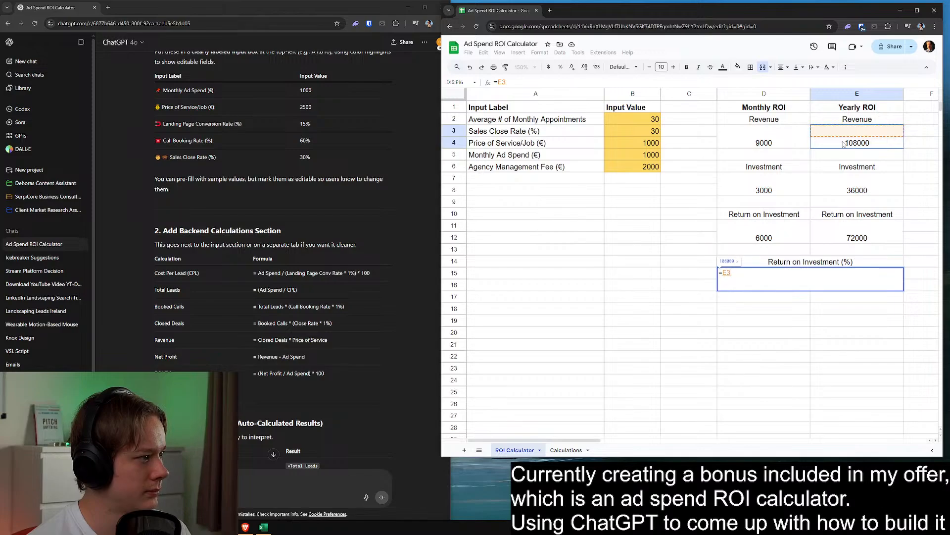
type("-")
left_click(820, 181)
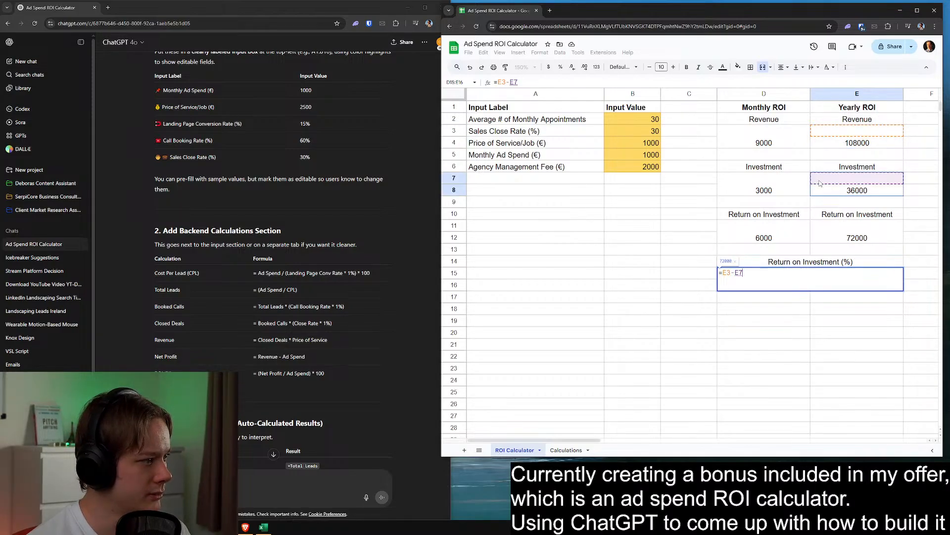
type(")")
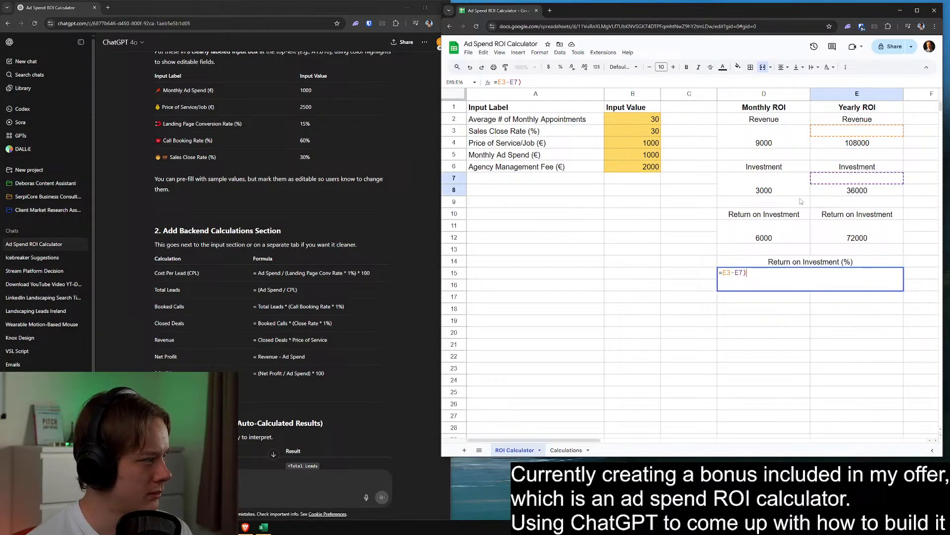
left_click(723, 275)
type("(")
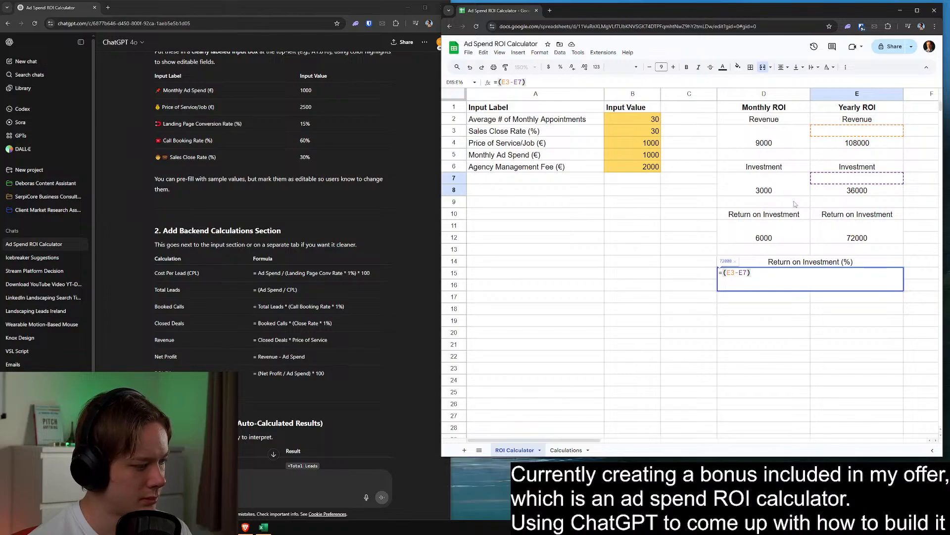
type("/")
Complete the percentage return formula in merged cell D15:E16 as =((E3-E7)/E7)*100
left_click(834, 181)
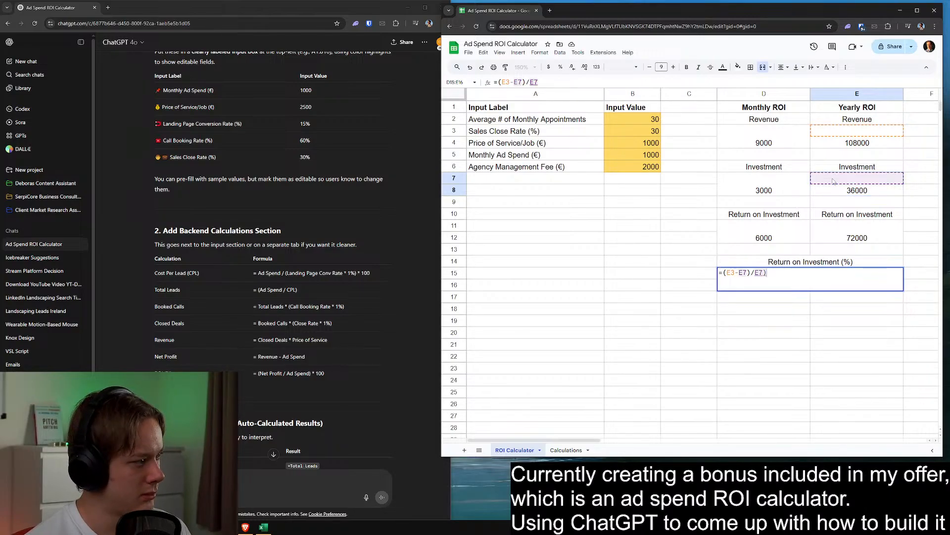
type(")")
left_click(725, 273)
type("(")
left_click(786, 273)
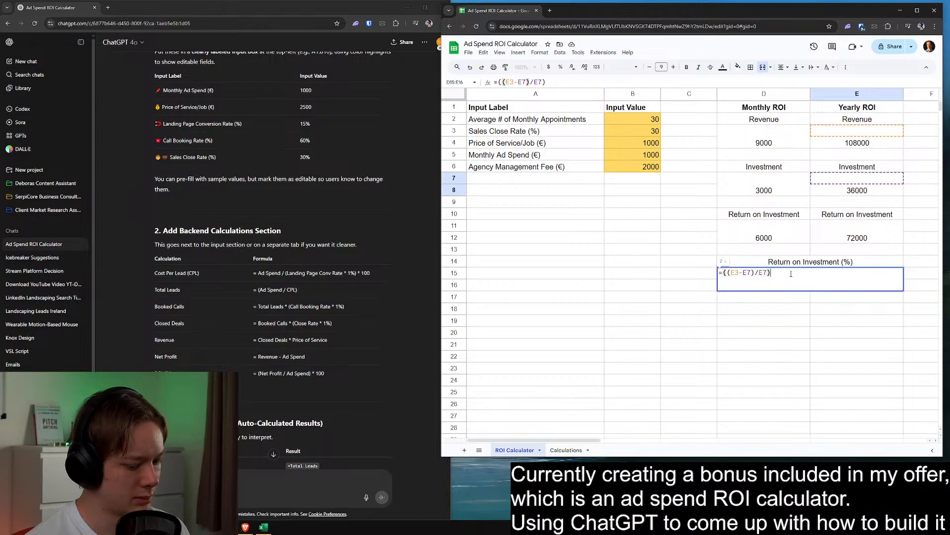
type("*100")
key("Return")
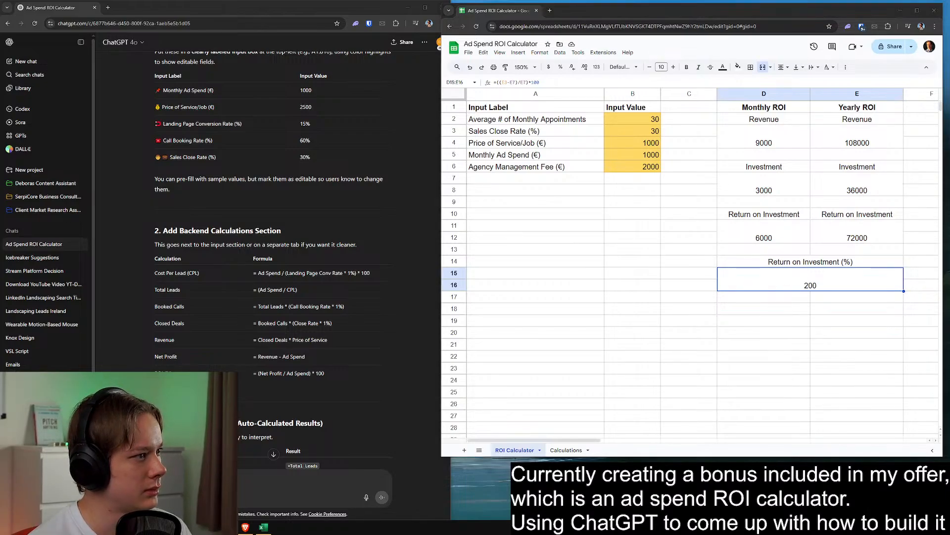
left_click(764, 356)
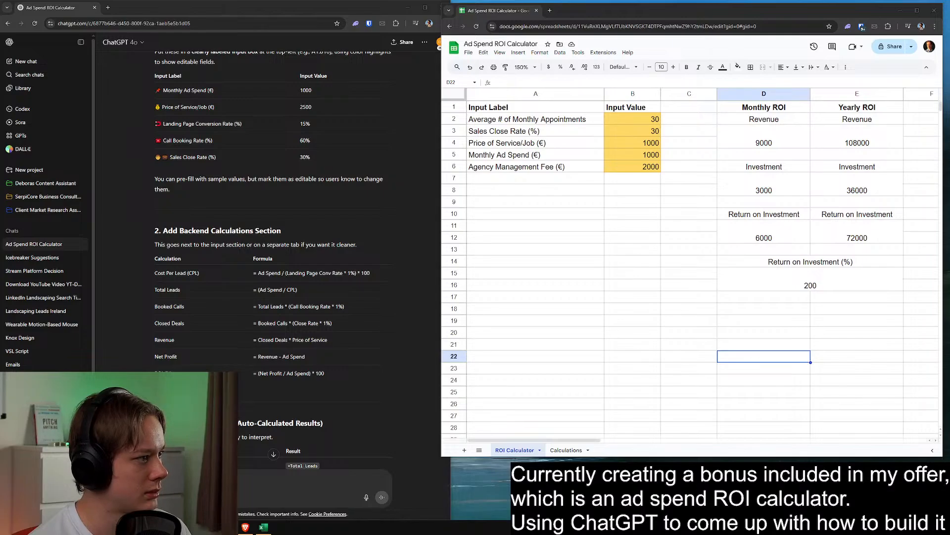
Test the calculator with 56 average monthly appointments and a sales close rate of 51
left_click(652, 118)
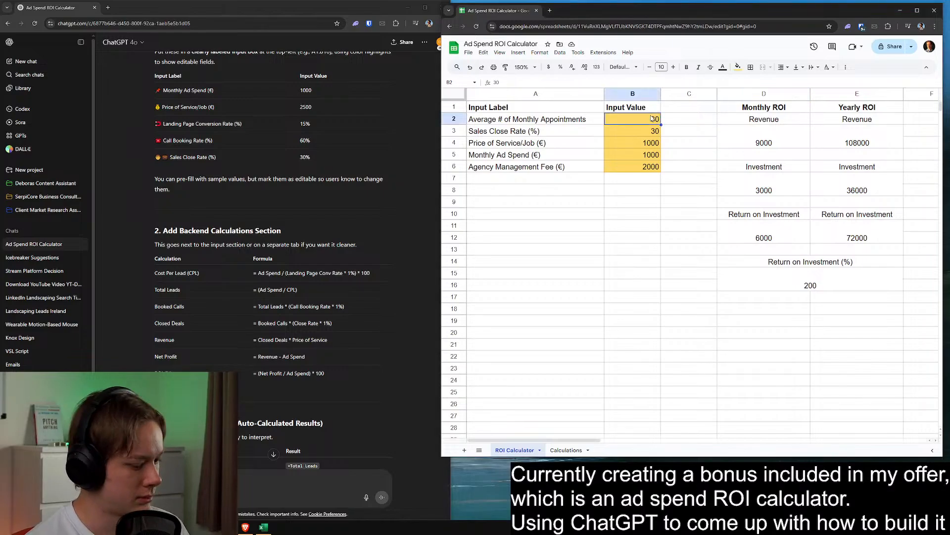
type("56")
left_click(650, 230)
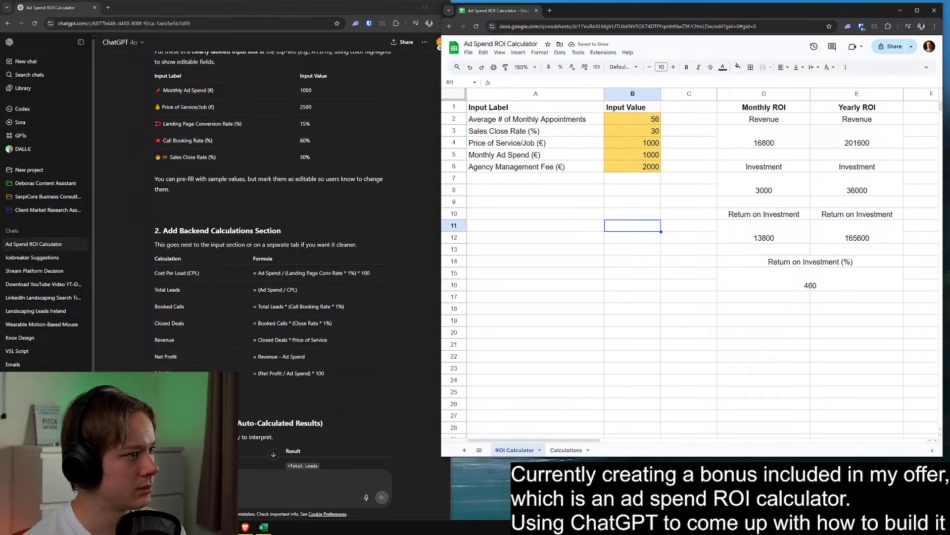
left_click(643, 130)
type("51")
left_click(659, 201)
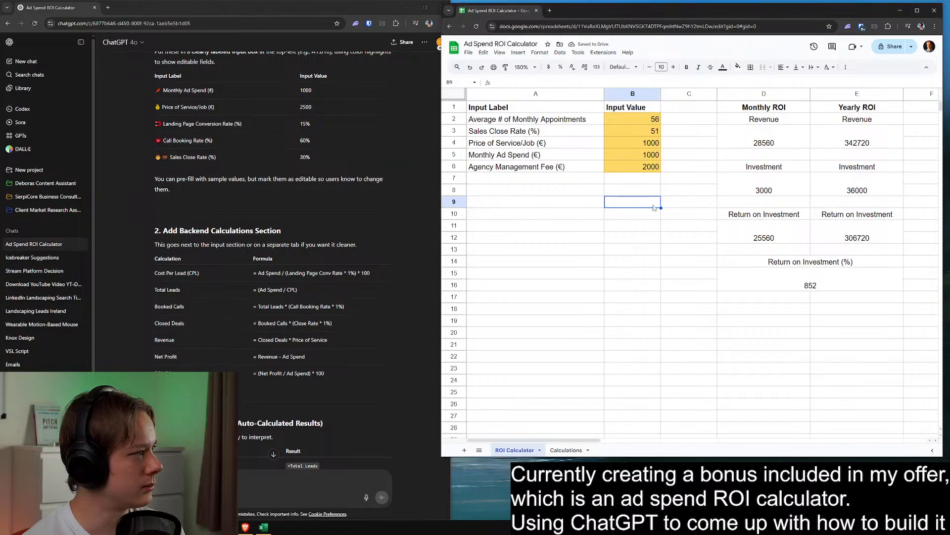
Test the price of service in B4 with 2500 and then with 20253
left_click(625, 143)
type("2")
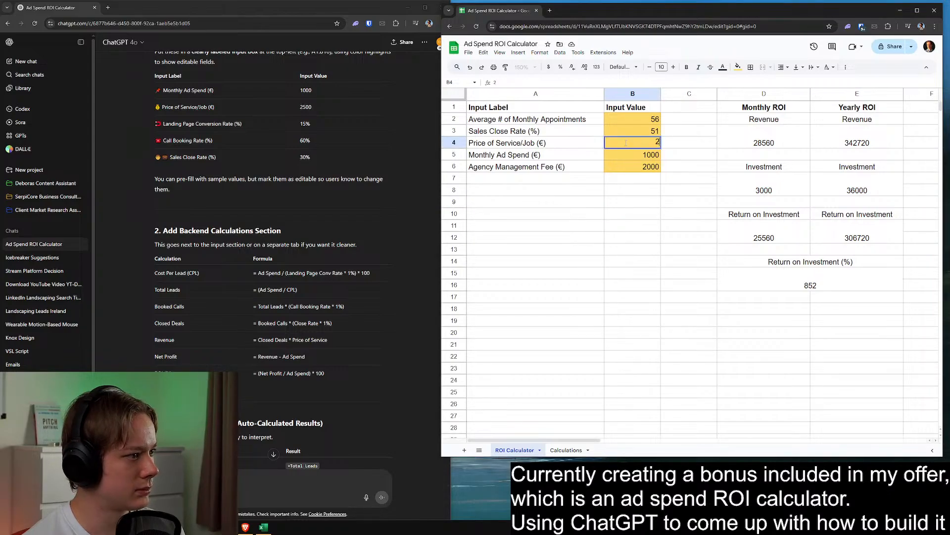
type("500")
key("Return")
left_click(634, 142)
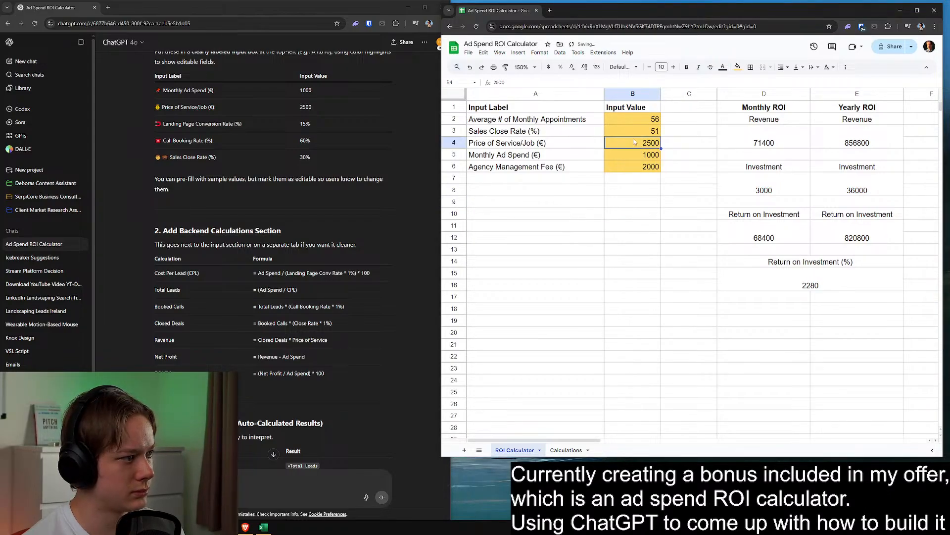
type("20253")
left_click(653, 233)
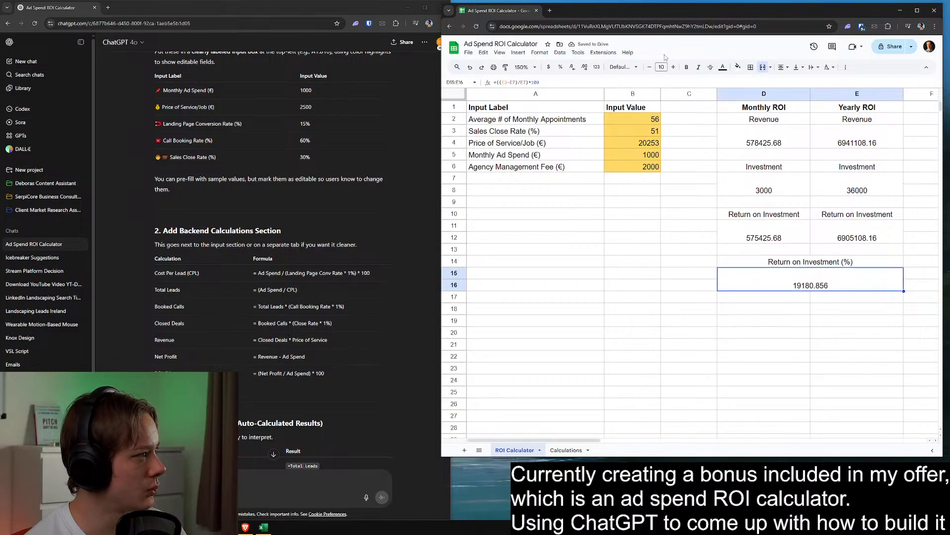
Reduce the percentage return result in D15:E16 to zero decimal places
left_click(572, 68)
left_click(571, 67)
left_click(572, 67)
left_click(627, 290)
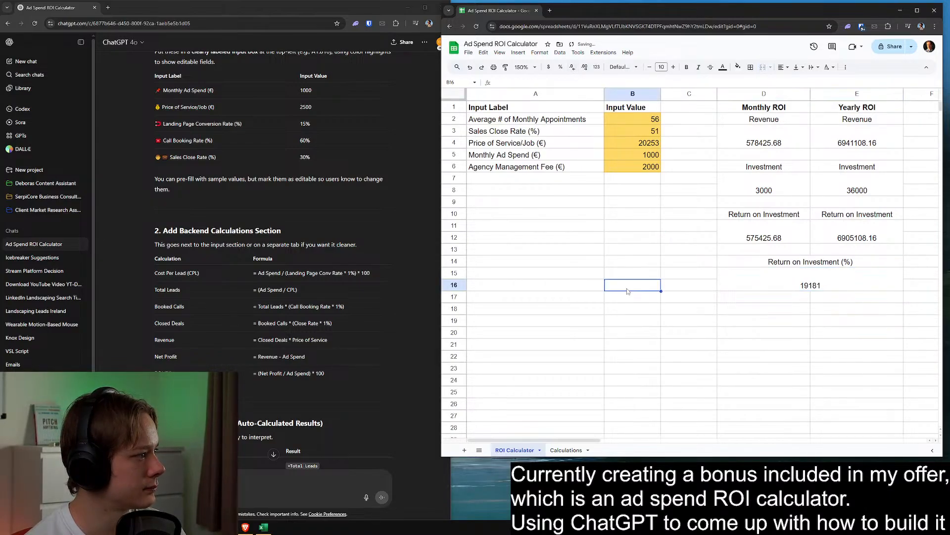
Set the average number of monthly appointments and the sales close rate both to 10
left_click_drag(640, 120, 636, 166)
left_click(634, 119)
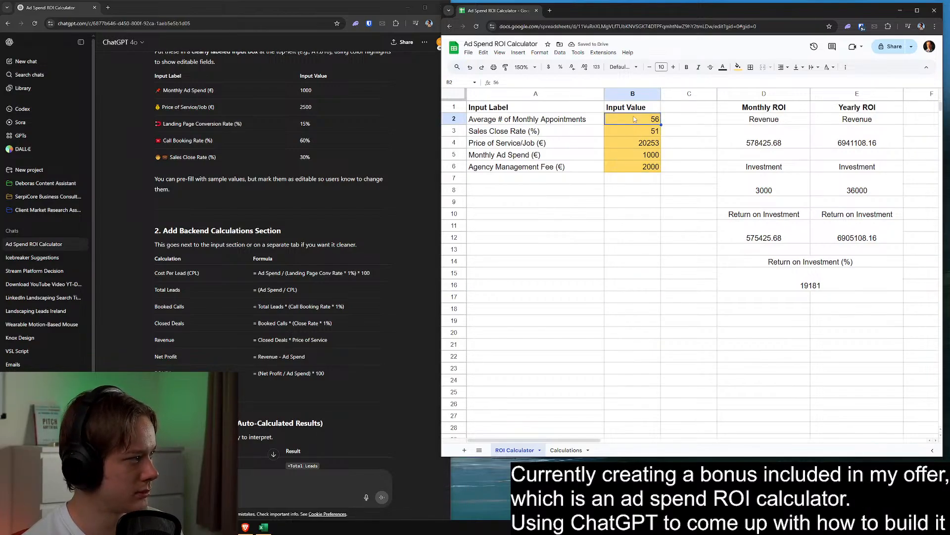
type("10")
key("Return")
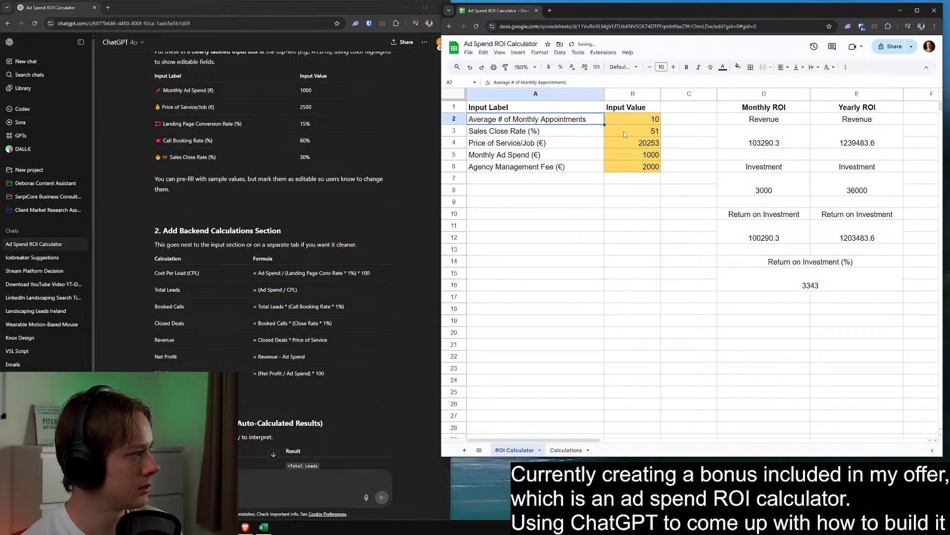
type("10")
key("Return")
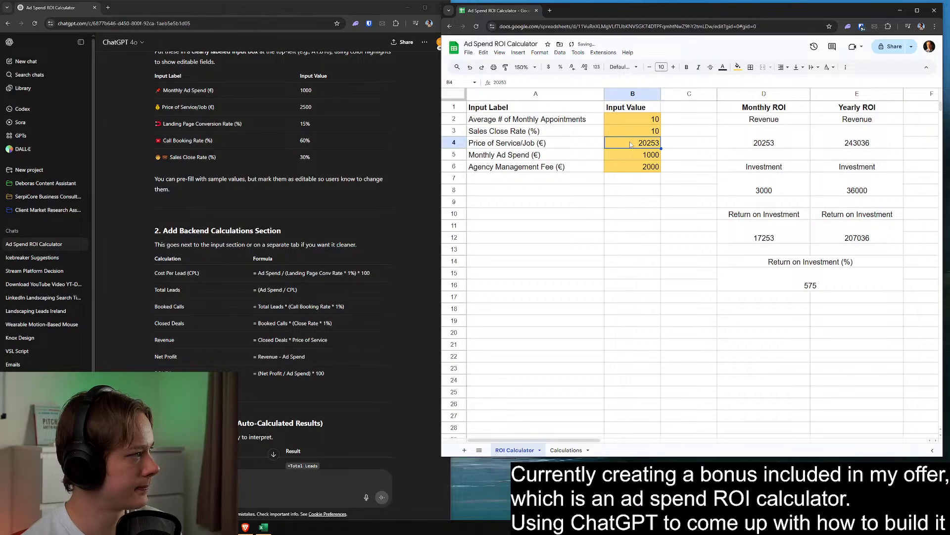
Set the price of service/job in B4 to 3000
type("10000")
key("BackSpace")
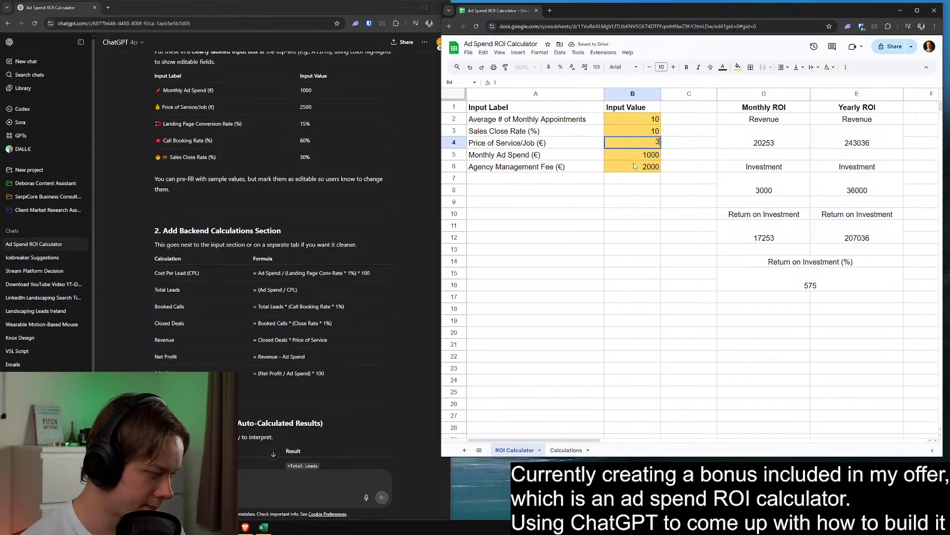
type("3000")
left_click(641, 190)
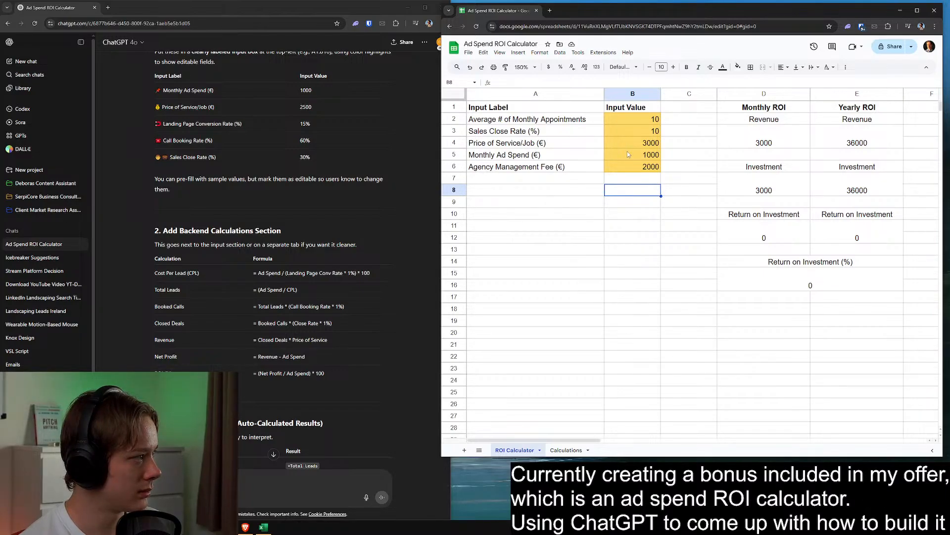
Set the sales close rate in B3 and the average number of monthly appointments in B2 both to 20
left_click(637, 122)
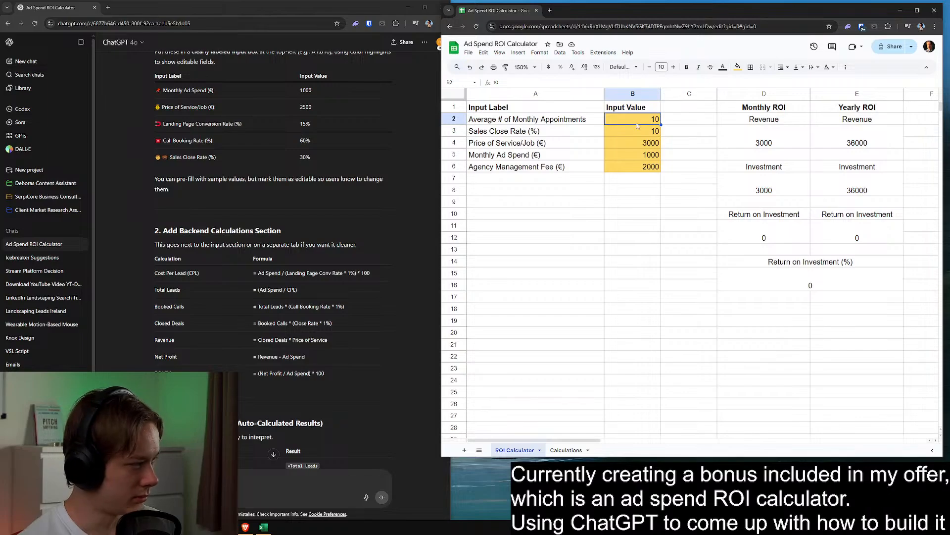
left_click(637, 127)
type("20")
key("Return")
left_click(639, 121)
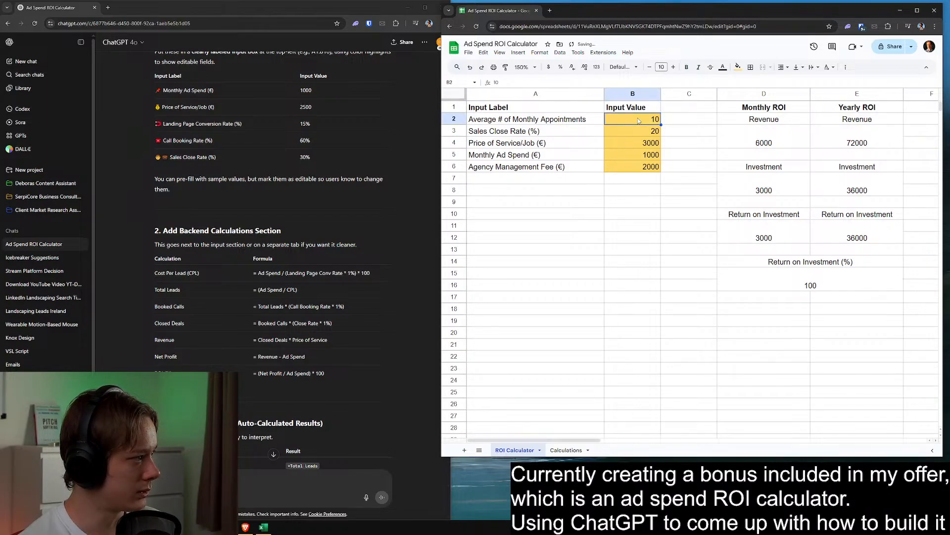
type("20")
left_click(608, 228)
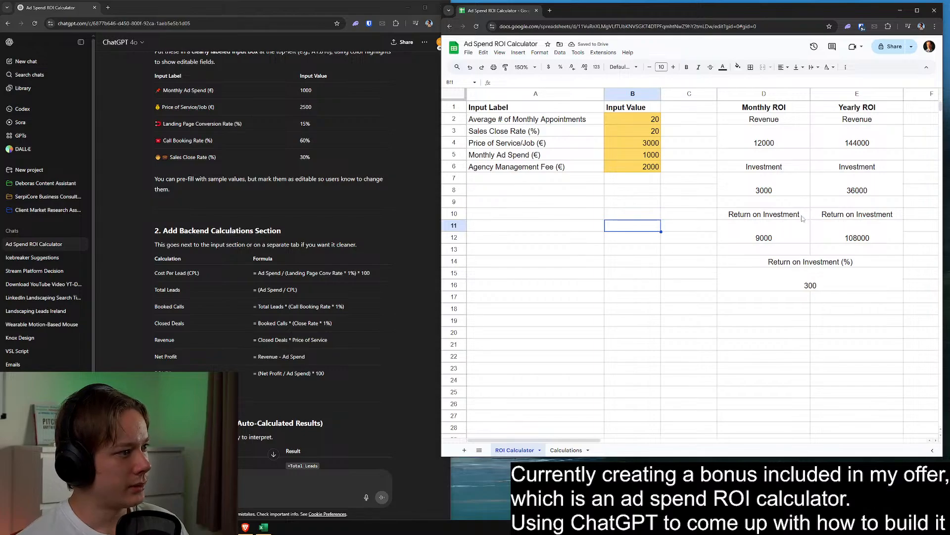
left_click(761, 120)
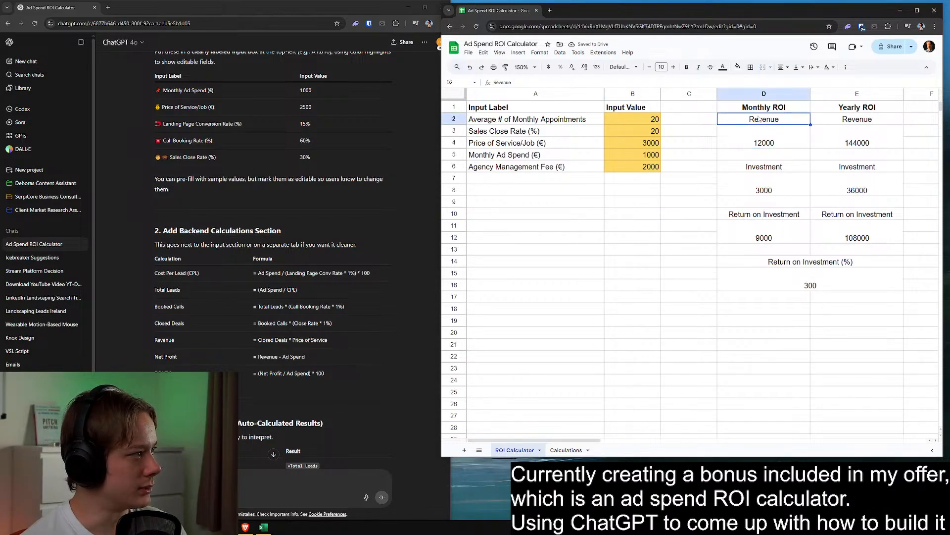
left_click(596, 239)
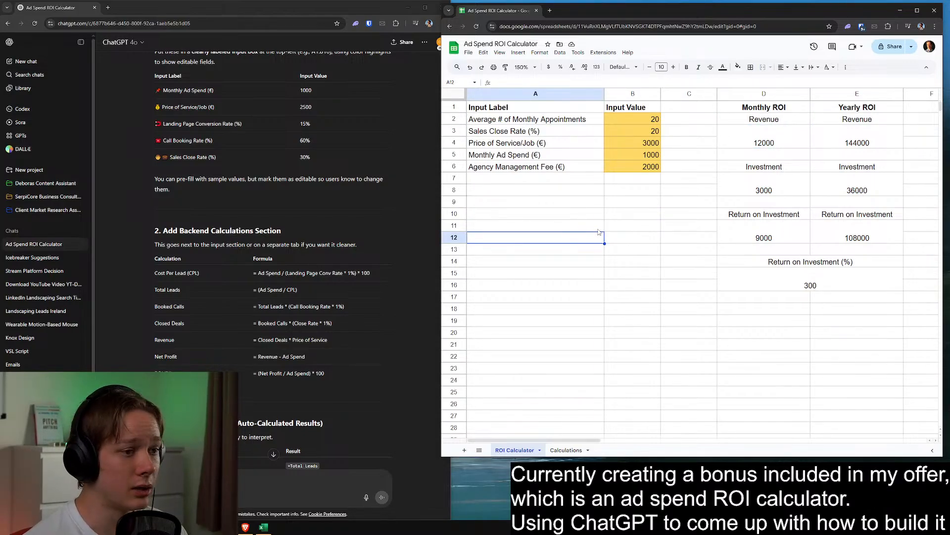
Delete the Calculations sheet from the spreadsheet
right_click(558, 450)
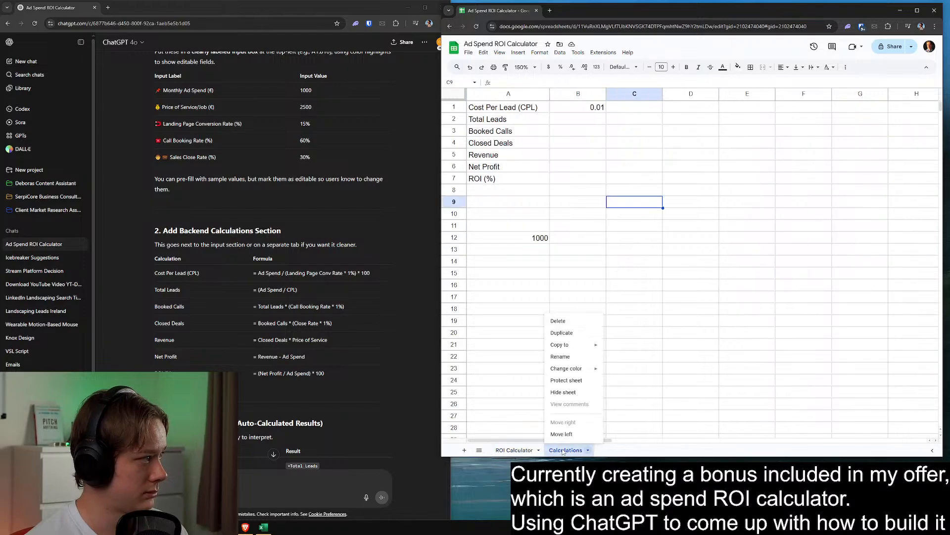
left_click(570, 325)
left_click(772, 259)
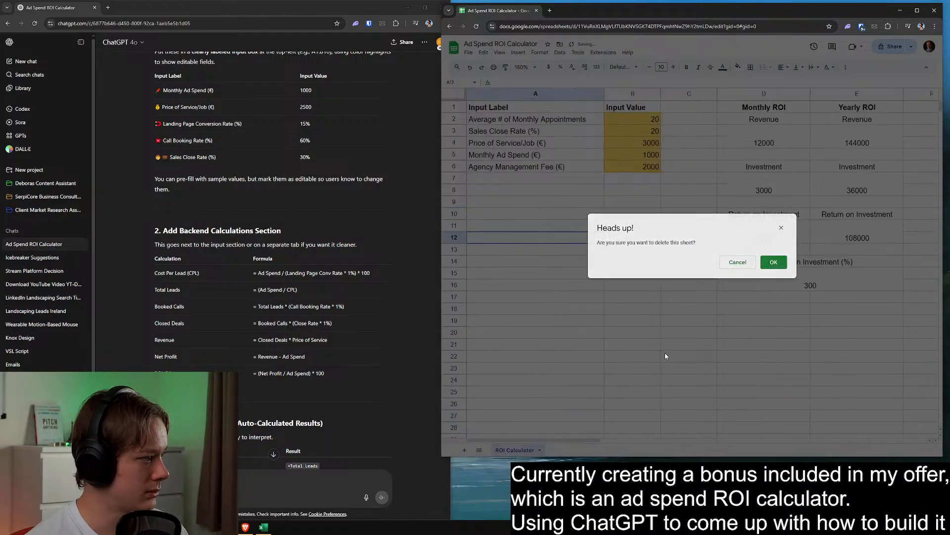
left_click(635, 262)
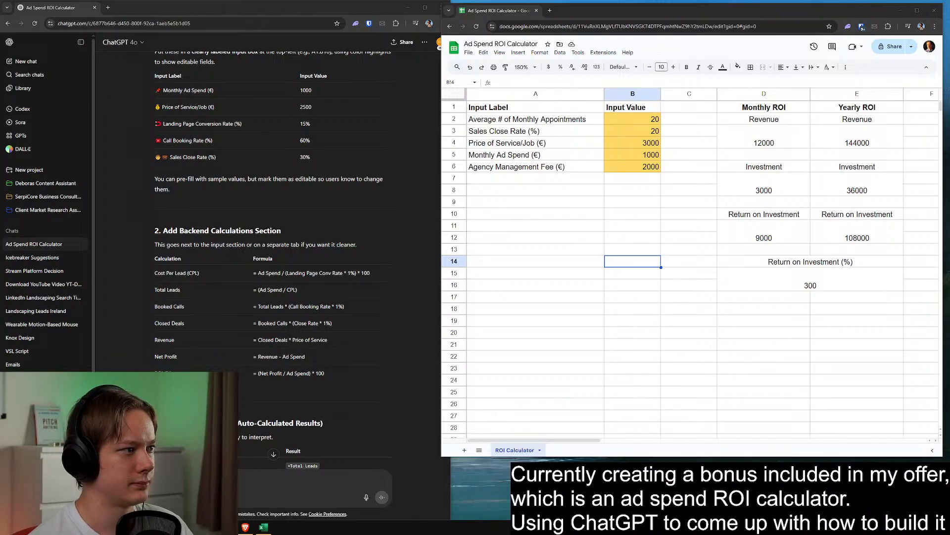
Align the contents of the results block D1:E16 vertically to the middle
left_click(700, 177)
left_click_drag(762, 137, 824, 138)
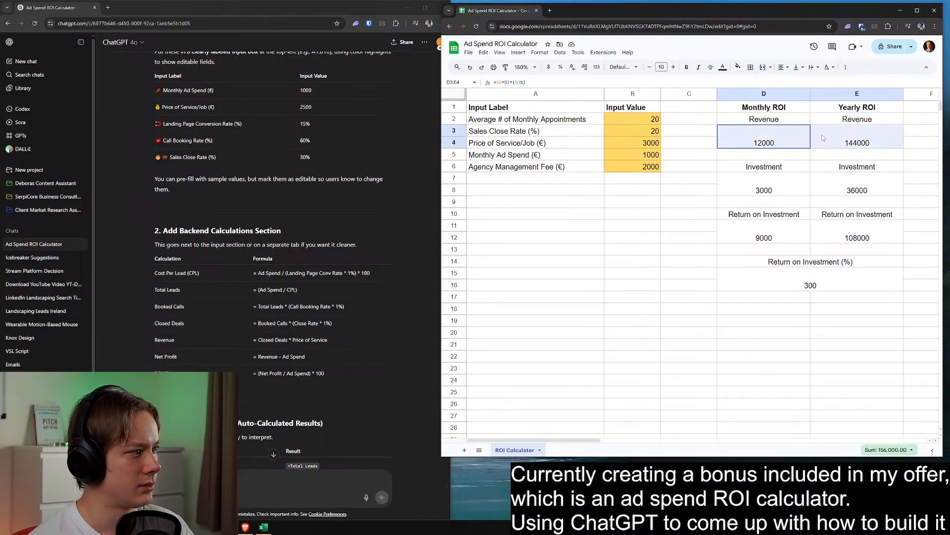
left_click_drag(772, 111, 868, 268)
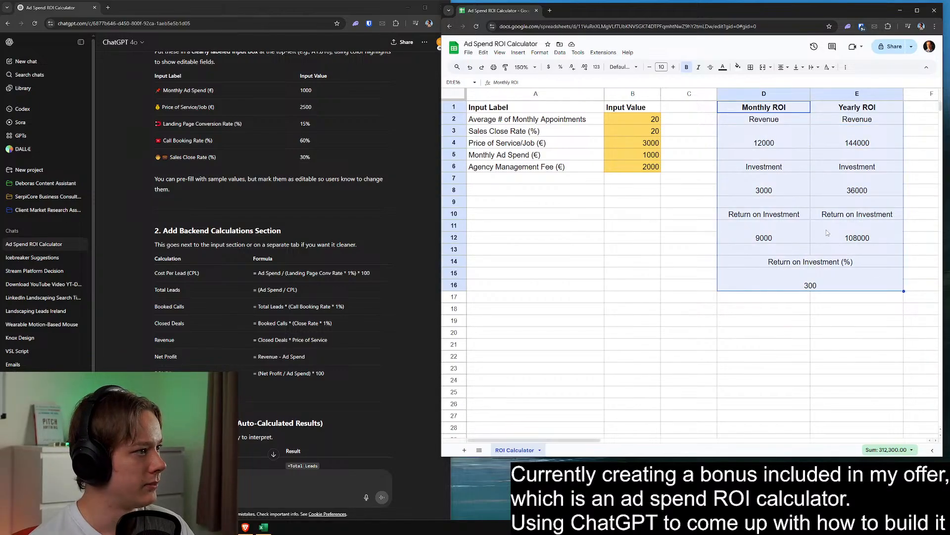
left_click(540, 53)
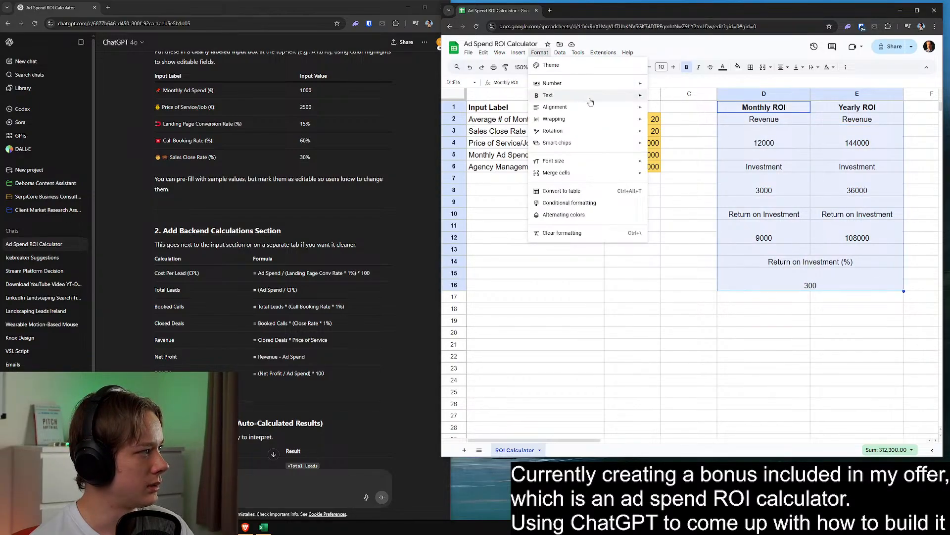
mouse_move(601, 109)
left_click(683, 154)
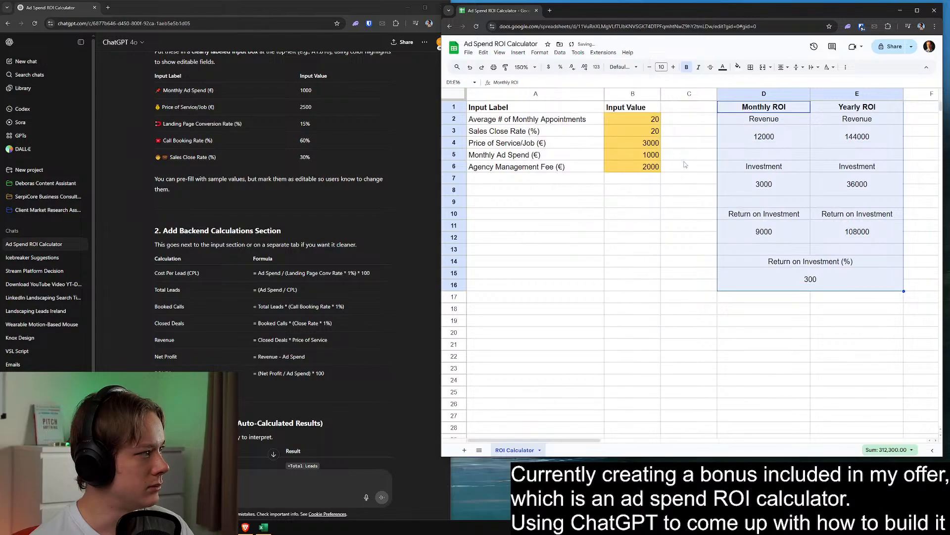
left_click(687, 204)
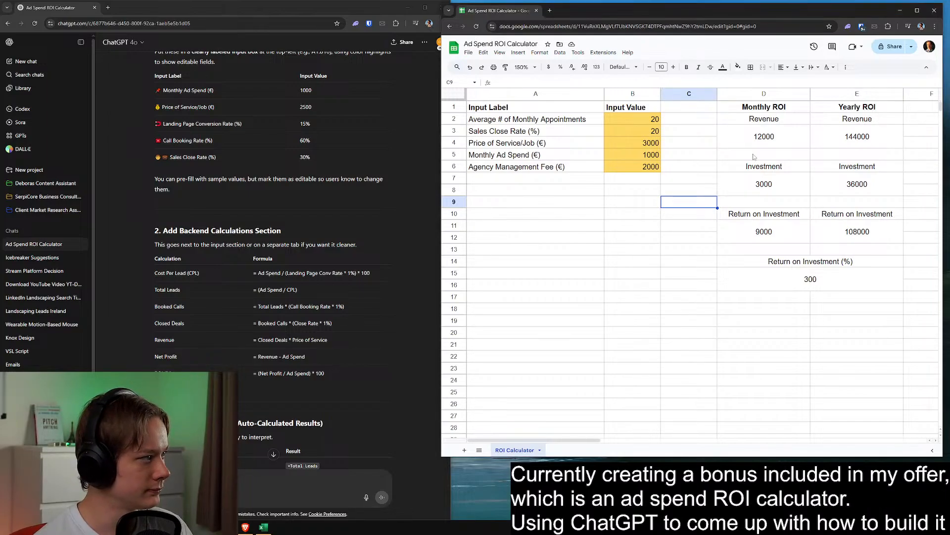
left_click_drag(764, 136, 857, 138)
left_click_drag(788, 178, 841, 184, "ctrl")
left_click_drag(787, 231, 836, 233, "ctrl")
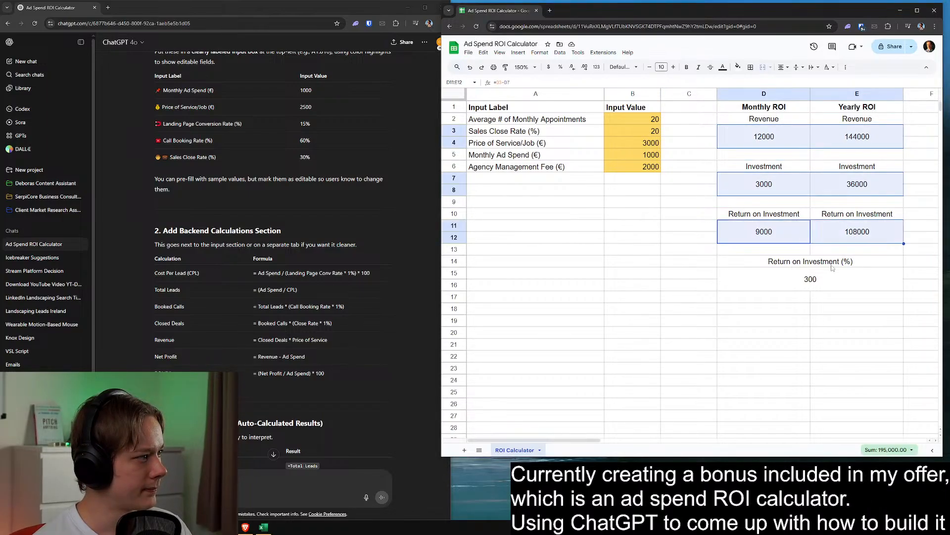
left_click(805, 284, "ctrl")
left_click(793, 283, "ctrl")
left_click(782, 278, "ctrl")
left_click_drag(626, 107, 639, 166, "ctrl")
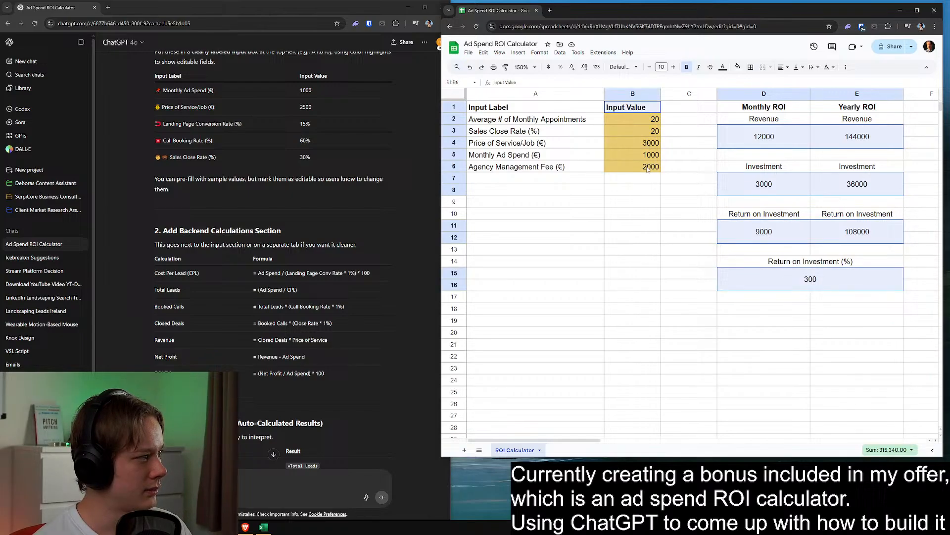
left_click(632, 100, "ctrl")
left_click(634, 107, "ctrl")
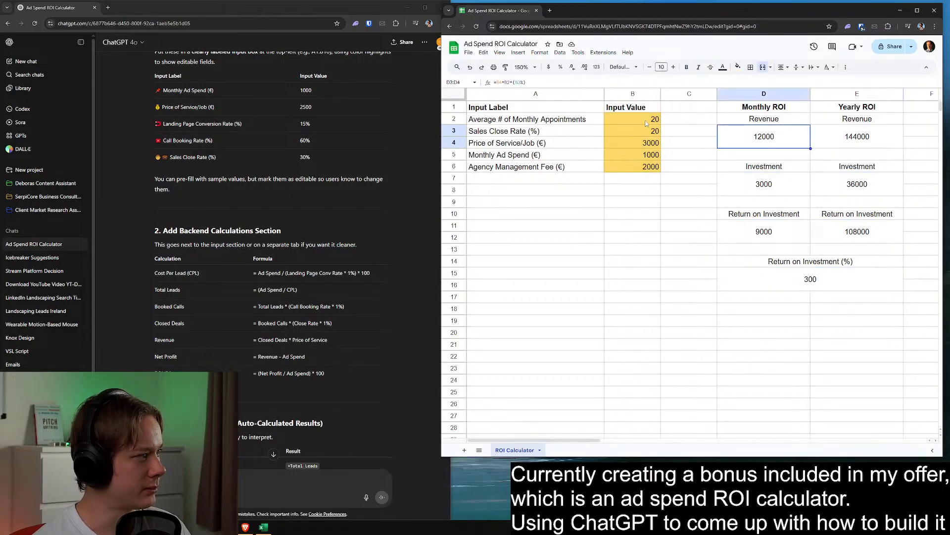
Apply the Number format with thousands separators and two decimals to input values B2:B6 and all revenue, investment and ROI results
left_click_drag(765, 137, 851, 137, "ctrl")
left_click_drag(764, 184, 835, 184, "ctrl")
left_click_drag(767, 232, 856, 237, "ctrl")
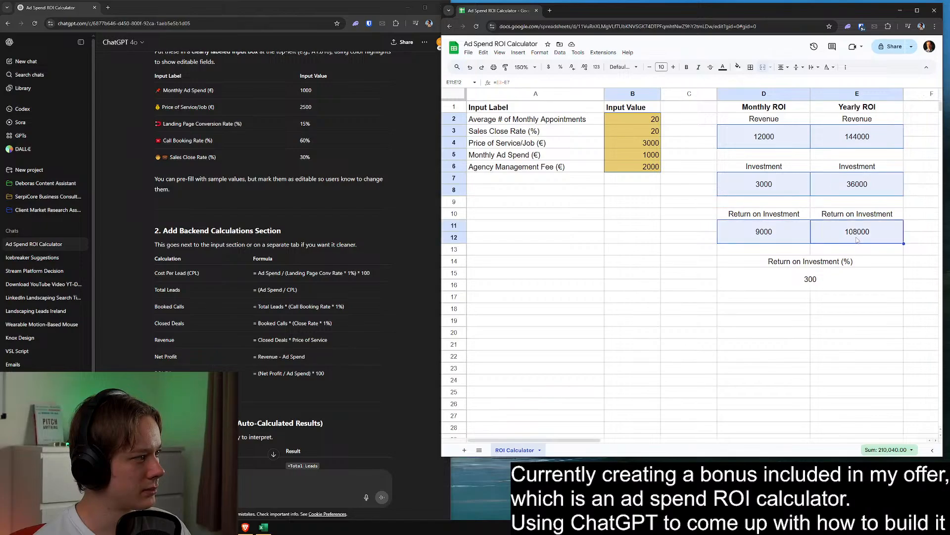
left_click(833, 268, "ctrl")
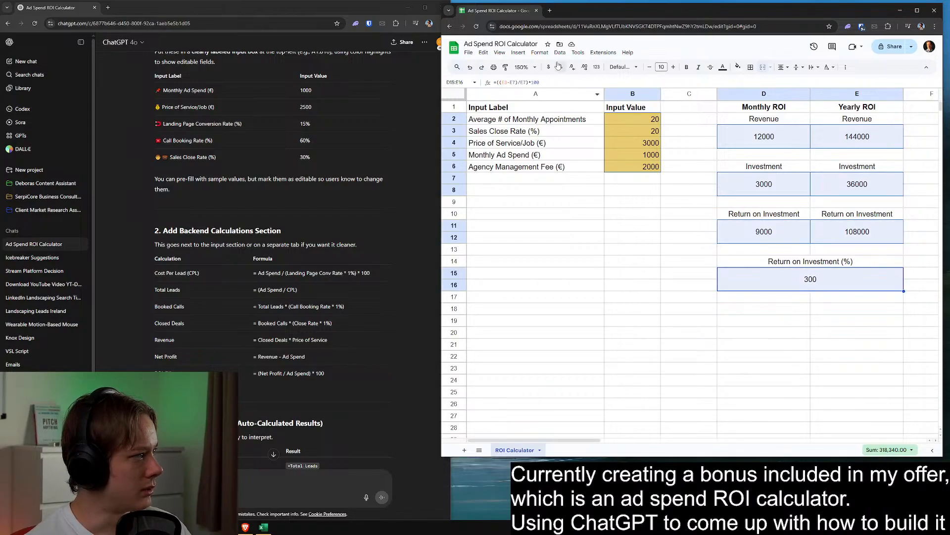
left_click(540, 52)
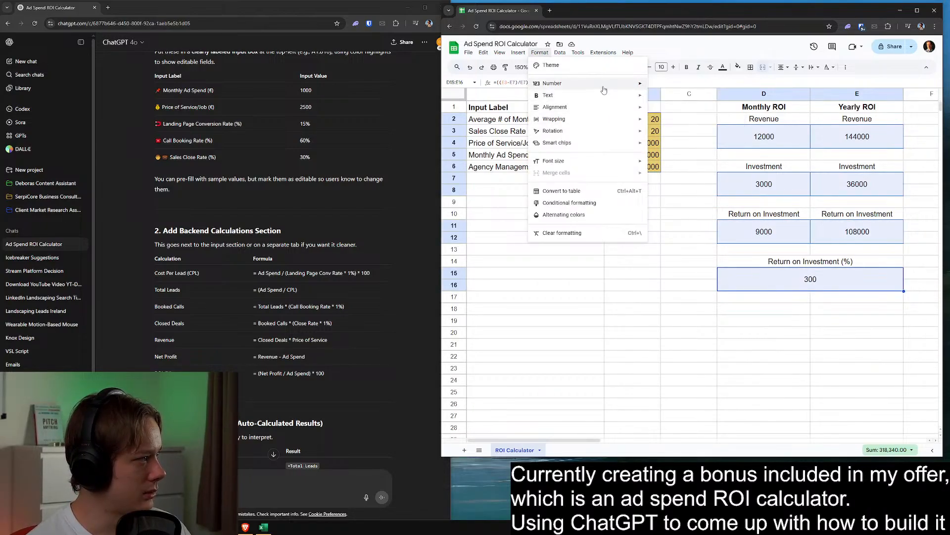
mouse_move(608, 88)
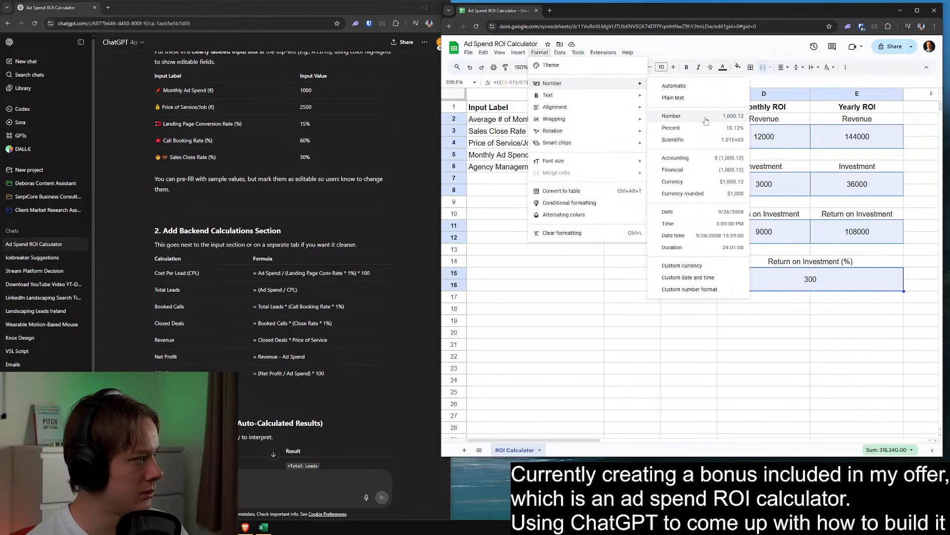
left_click(706, 117)
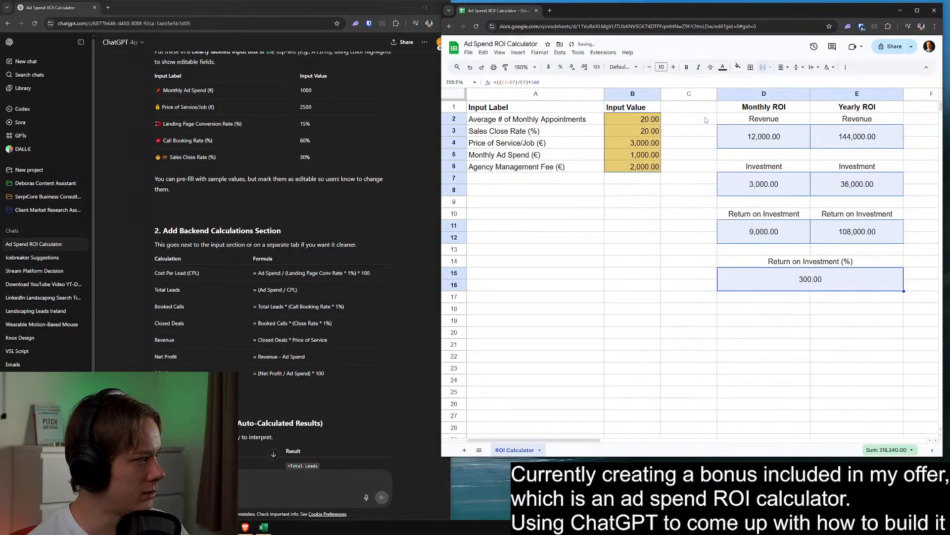
left_click(646, 195)
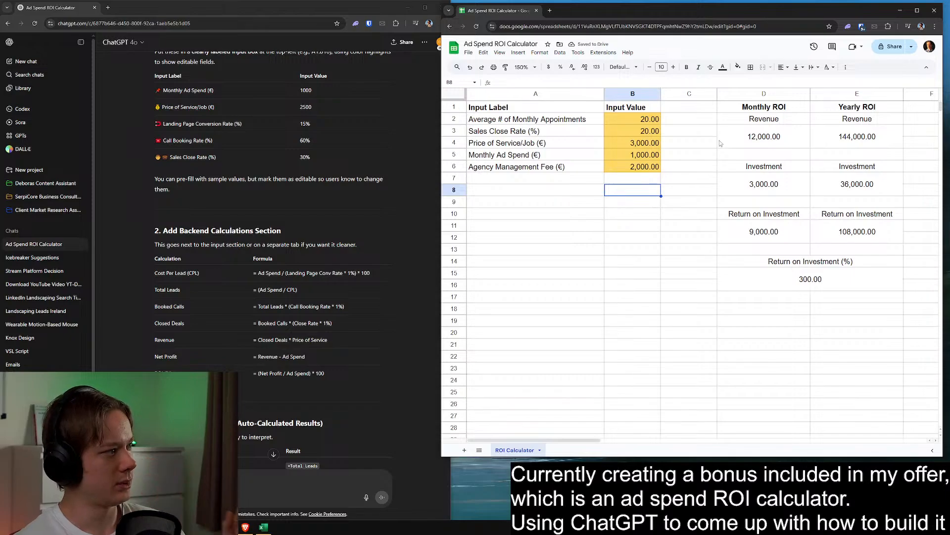
Add borders around and between all cells of the input table A1:B6
left_click_drag(539, 108, 638, 168)
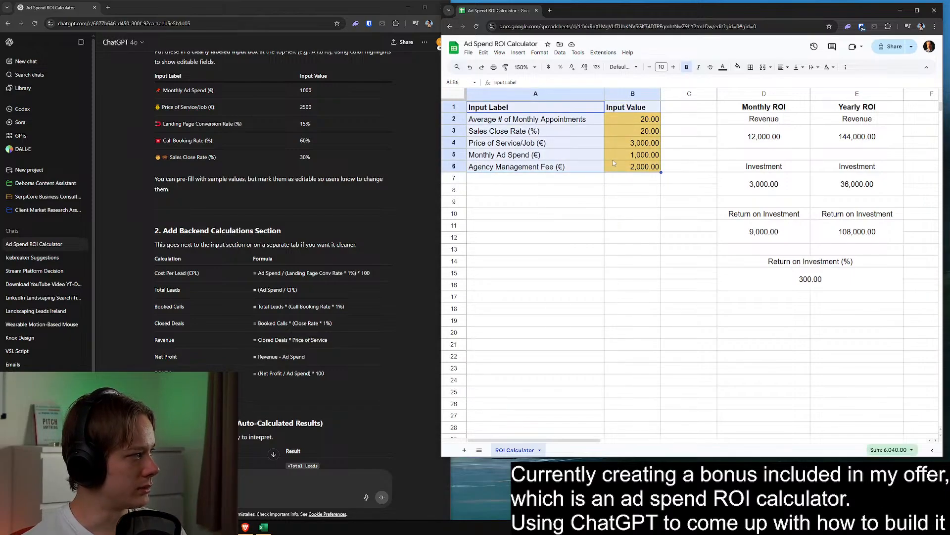
left_click(752, 68)
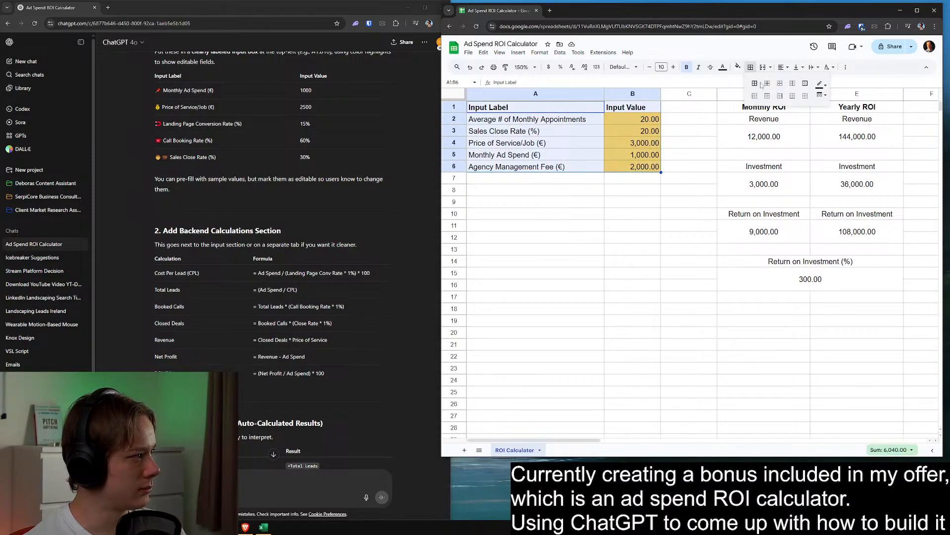
left_click(758, 84)
left_click(664, 195)
Clear the borders from the input table A1:B6 and go through the border colour and line style options
left_click_drag(549, 108, 639, 169)
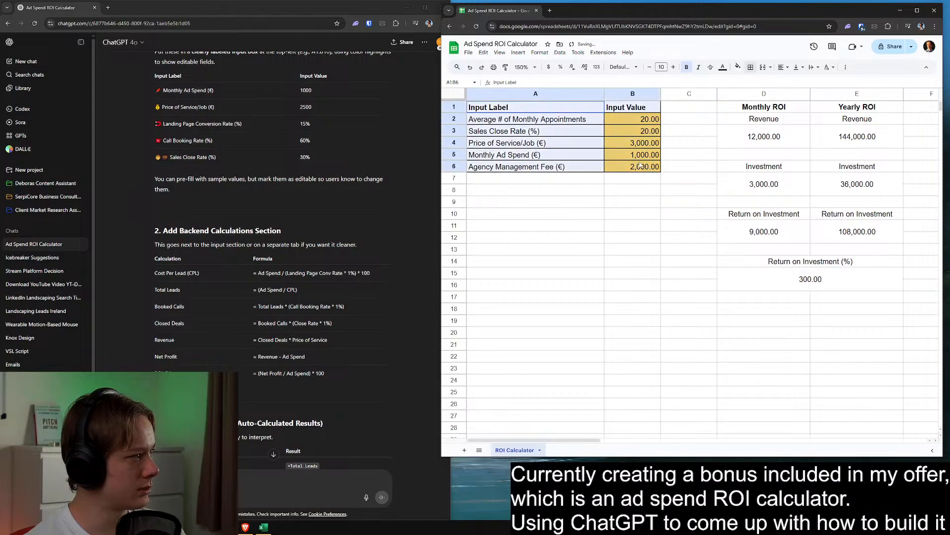
left_click(752, 68)
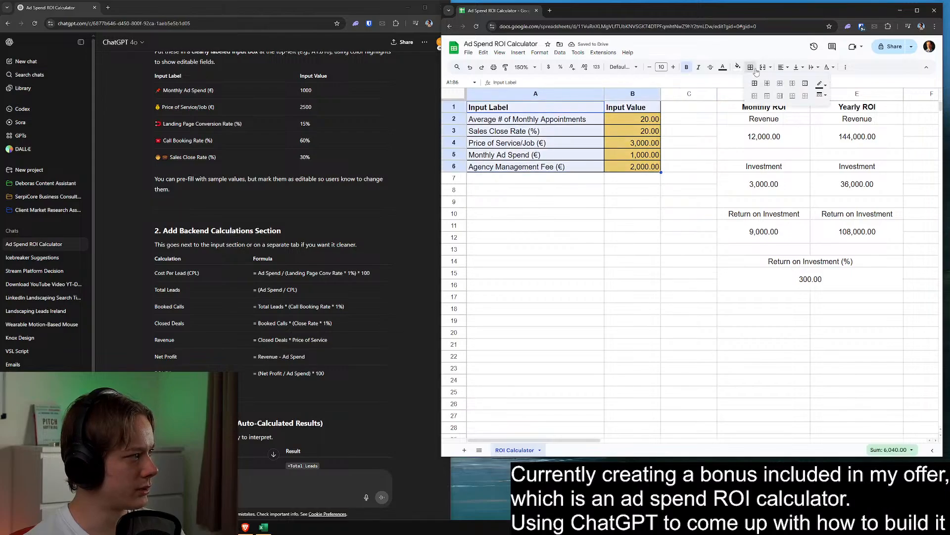
left_click(821, 85)
left_click(820, 85)
left_click(806, 97)
left_click(821, 98)
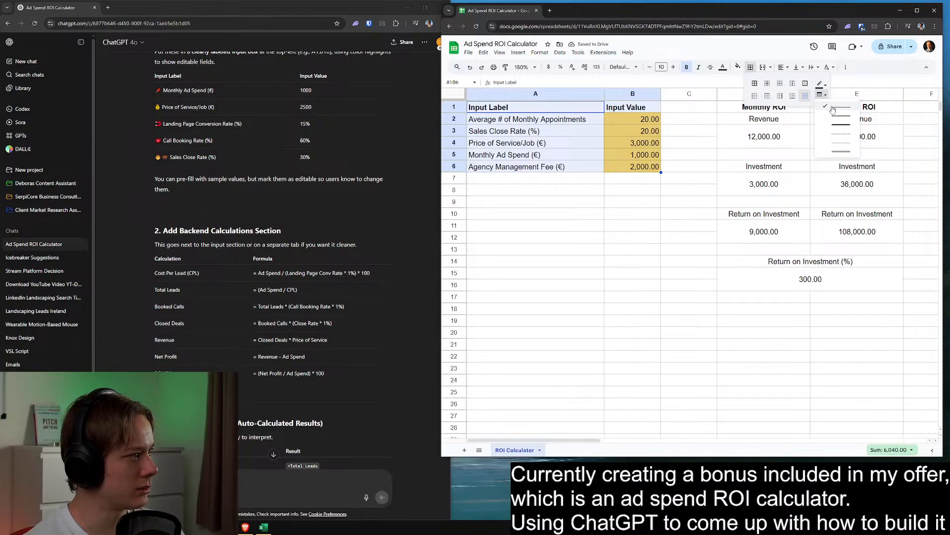
left_click(833, 109)
left_click(821, 85)
left_click(819, 86)
left_click(821, 95)
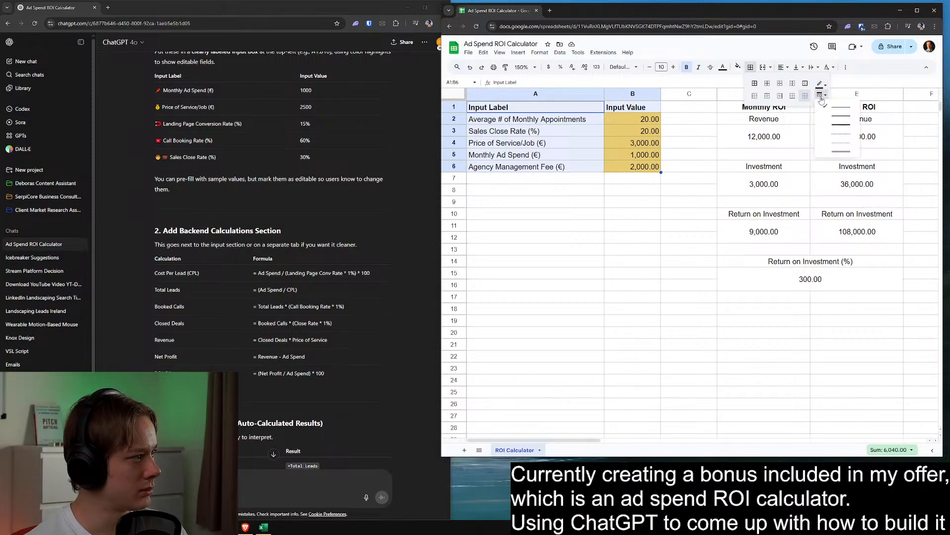
left_click(826, 107)
left_click(555, 226)
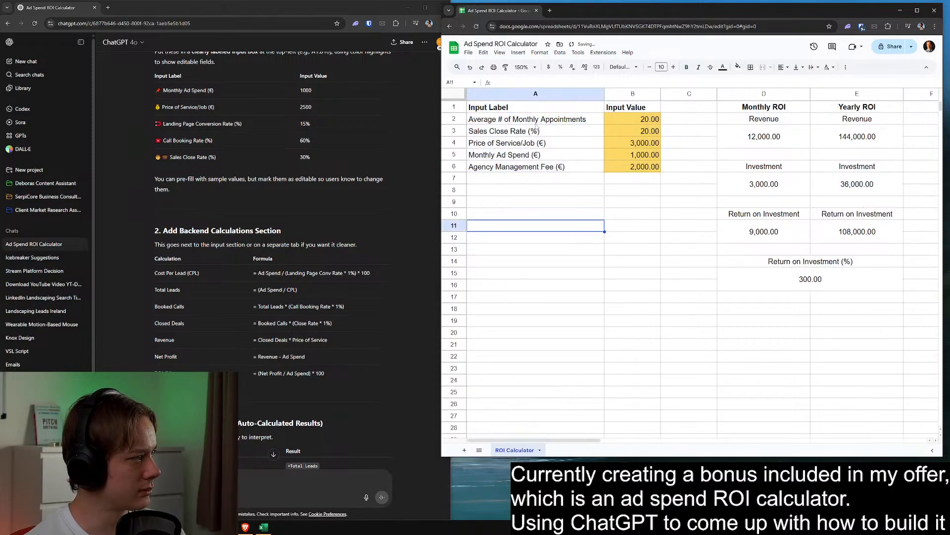
Apply thin black borders to all cells of the input table A1:B6
left_click_drag(519, 111, 637, 168)
left_click(751, 67)
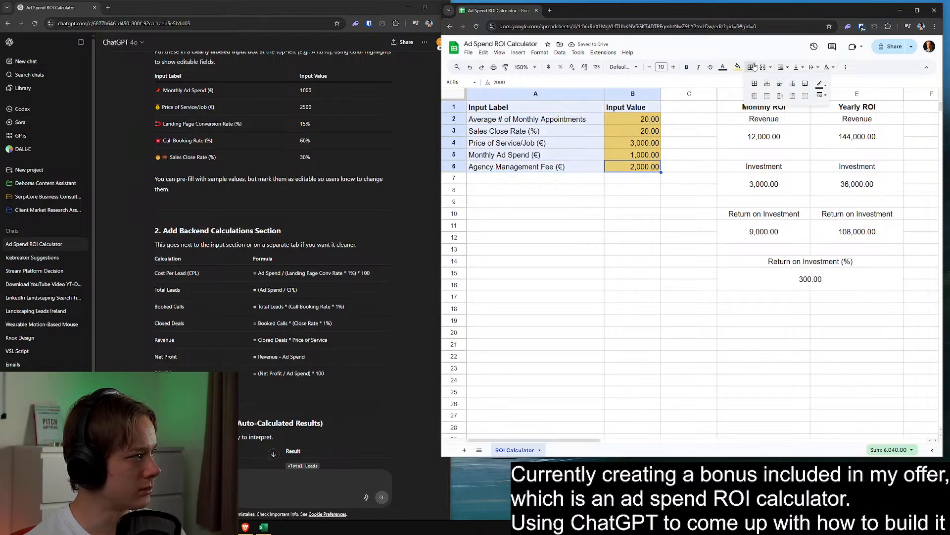
left_click(753, 84)
left_click(699, 201)
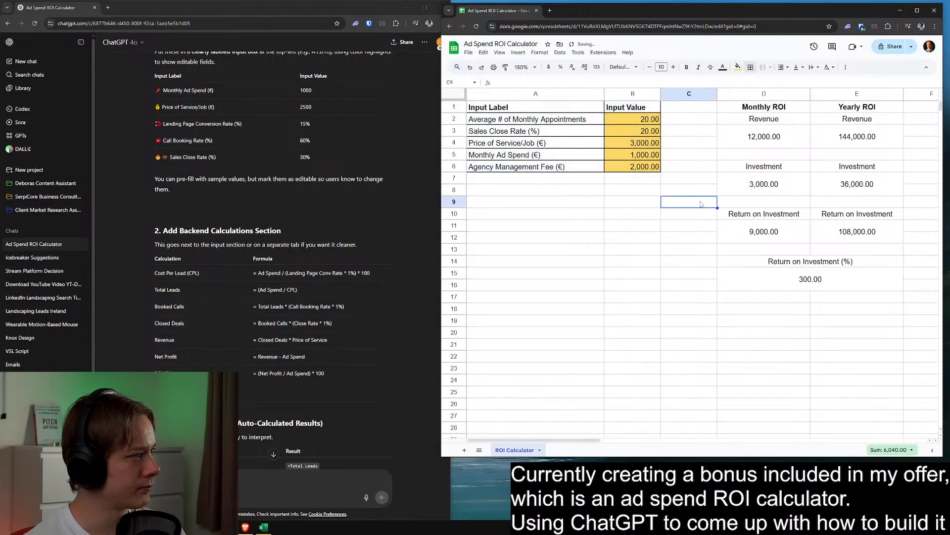
Apply borders to all cells of the header and revenue section D1:E4
left_click(760, 108)
left_click_drag(765, 112, 825, 147)
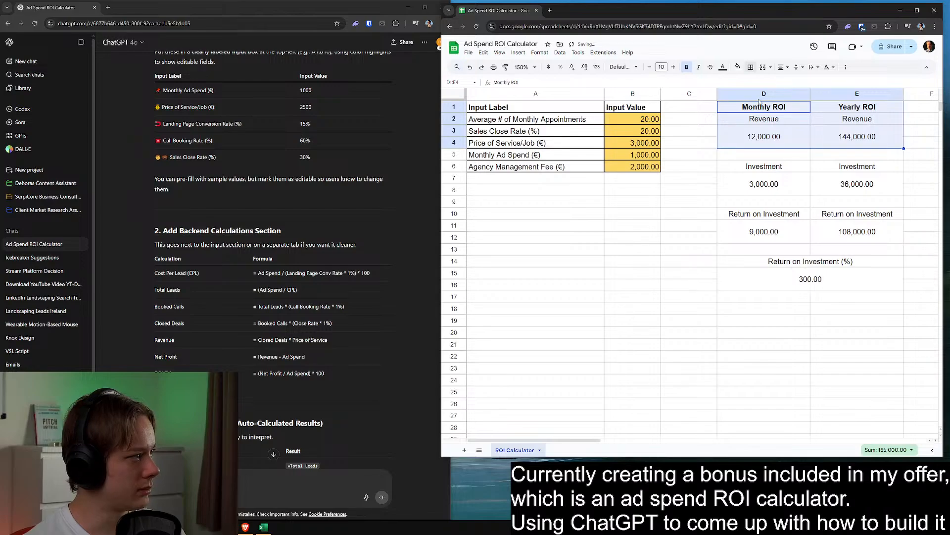
left_click(749, 67)
left_click(754, 84)
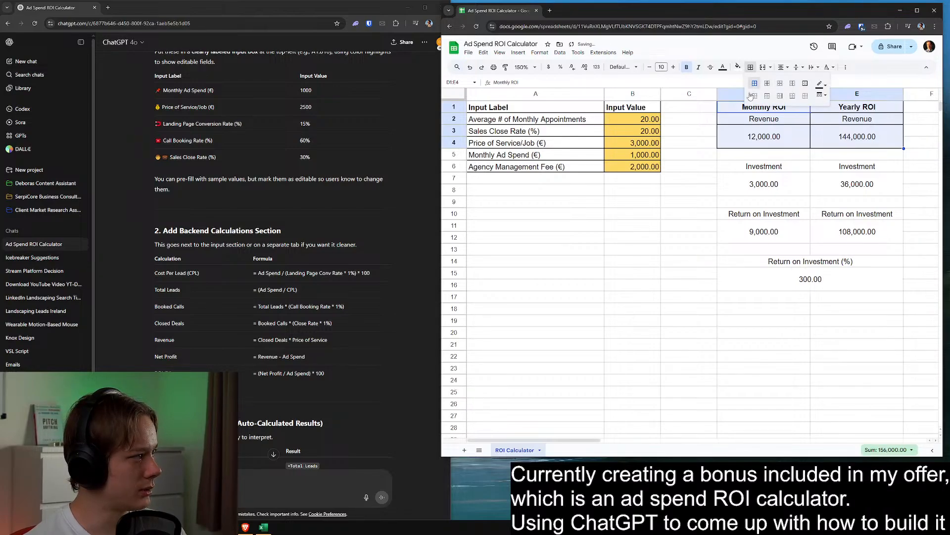
left_click(688, 203)
Apply borders to all cells of the whole results block D1:E16
left_click(761, 168)
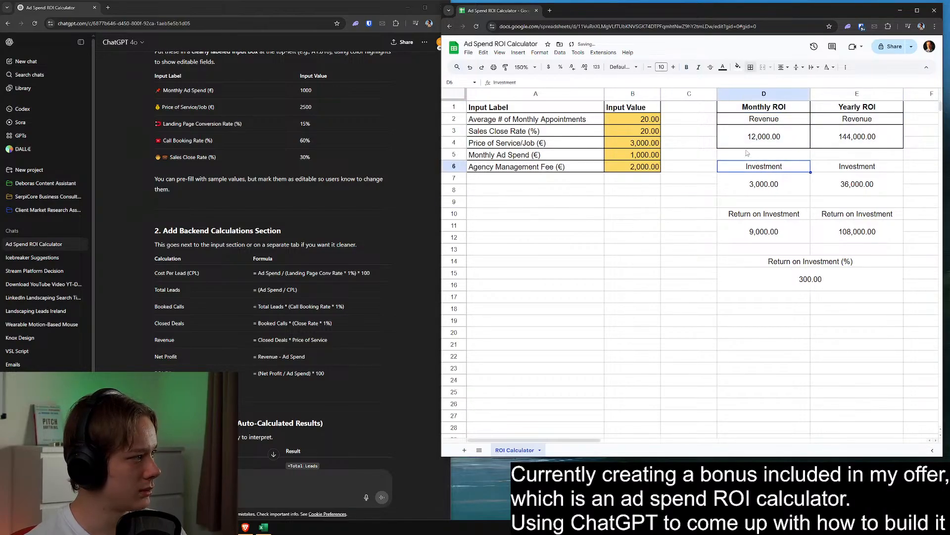
left_click_drag(750, 110, 772, 285)
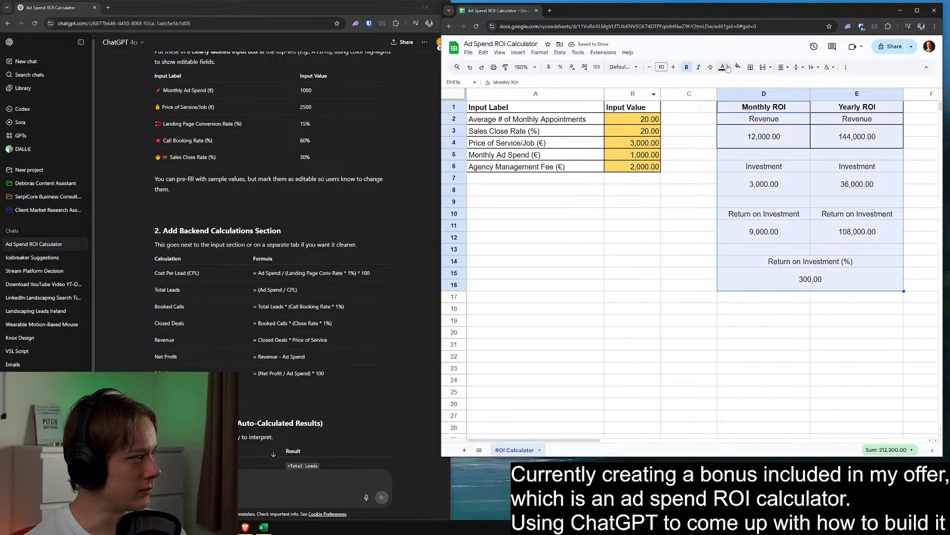
left_click(749, 67)
left_click(753, 84)
left_click(682, 228)
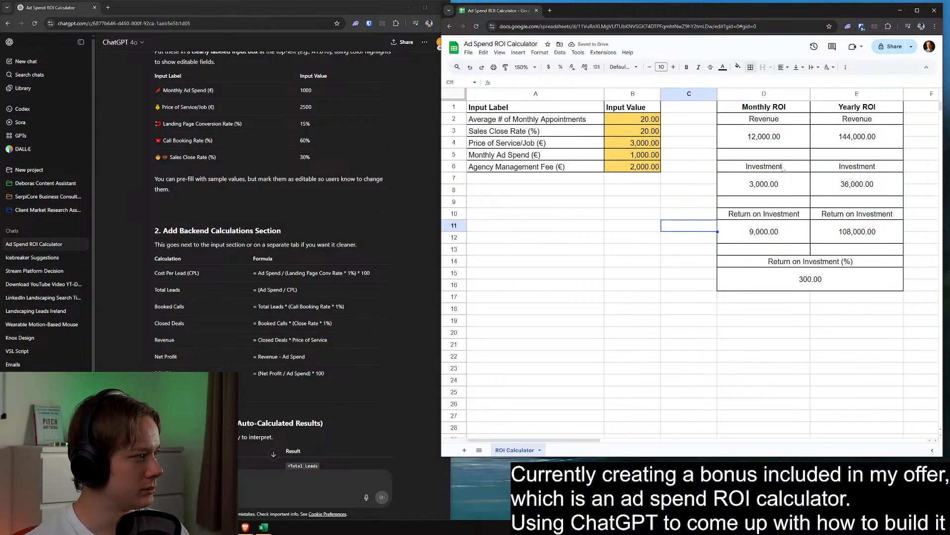
Fill the input table's header cells A1:B1 with light cornflower blue
left_click(773, 121)
left_click(774, 110)
left_click_drag(565, 109, 623, 109)
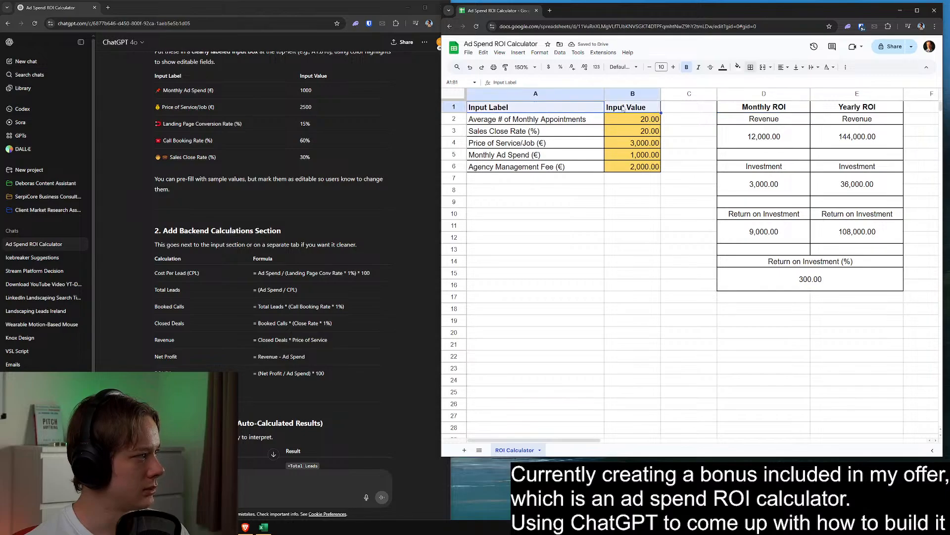
left_click(738, 67)
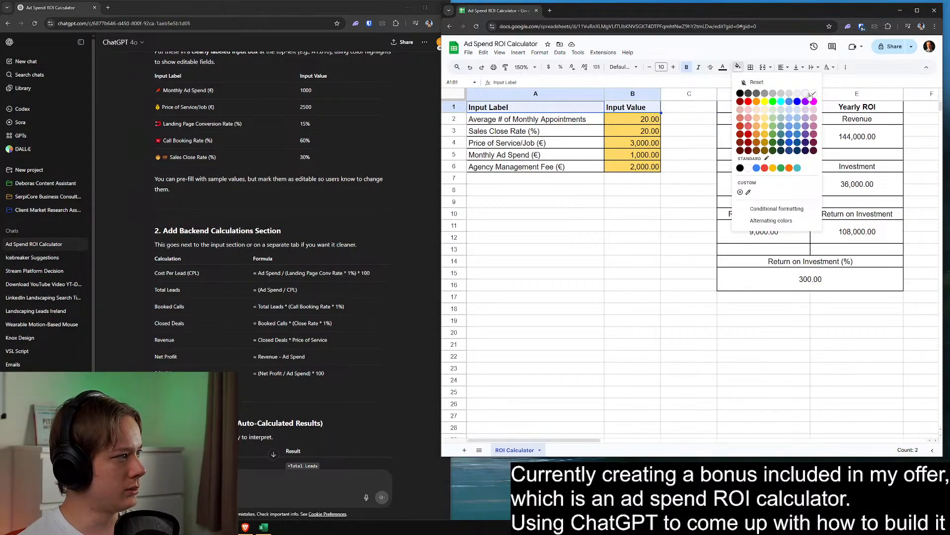
left_click(794, 120)
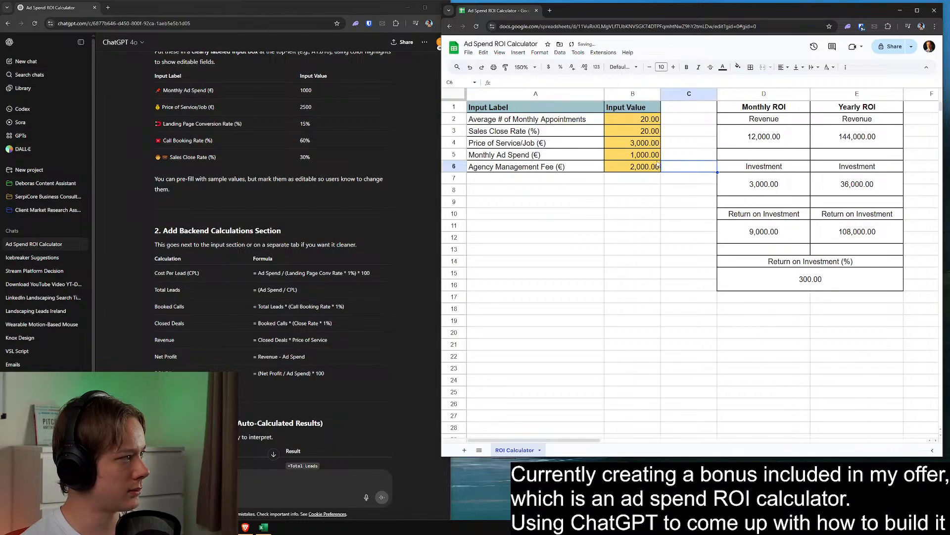
left_click(738, 67)
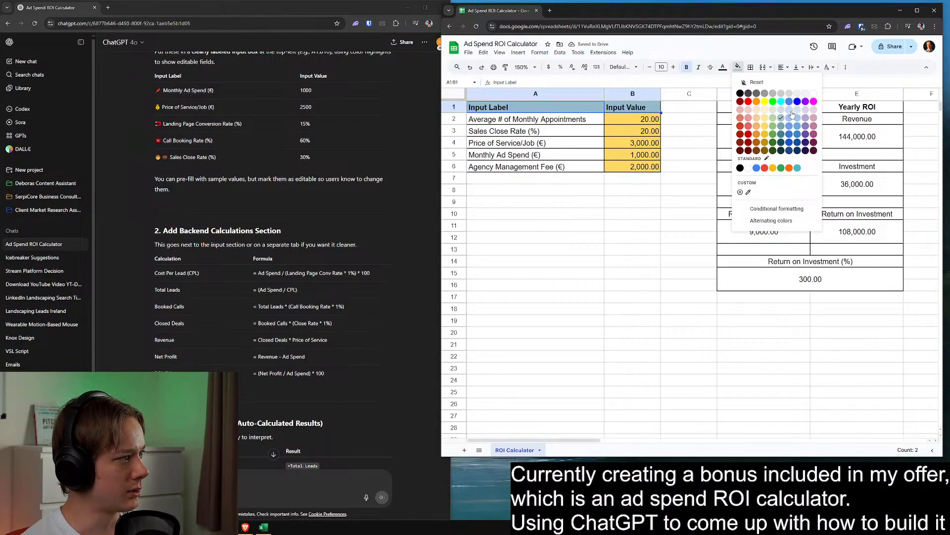
left_click(790, 110)
left_click(643, 200)
Fill the Monthly ROI and Yearly ROI header cells D1:E1 with light green
left_click_drag(762, 107, 856, 107)
left_click(738, 67)
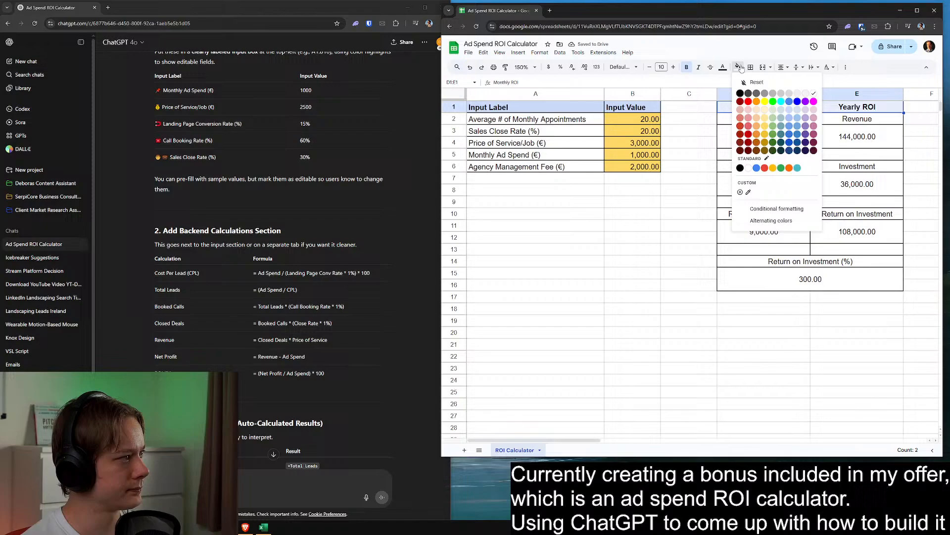
left_click(774, 110)
left_click(704, 147)
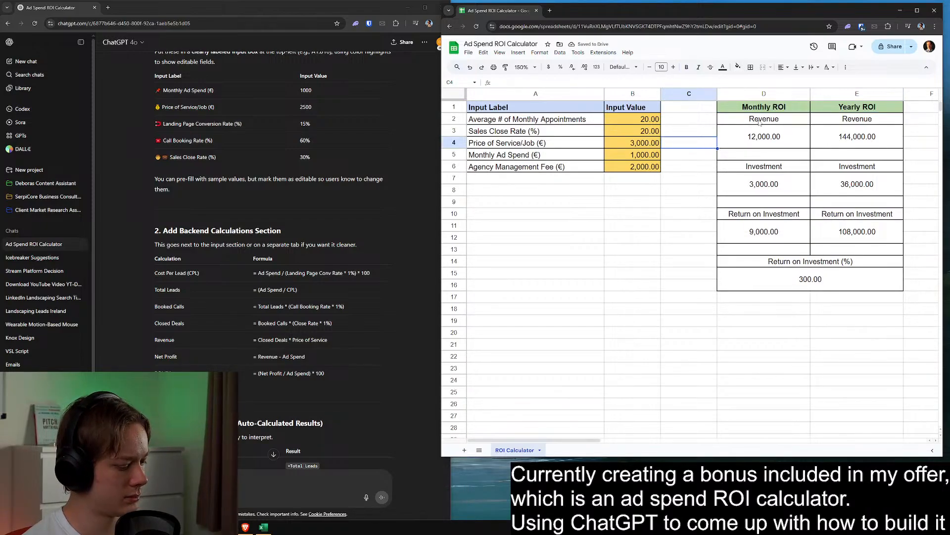
Make the Revenue, Investment, Return on Investment and Return on Investment (%) headings in the results block bold
left_click_drag(760, 122, 842, 122)
key("ctrl+b")
left_click_drag(764, 167, 841, 167)
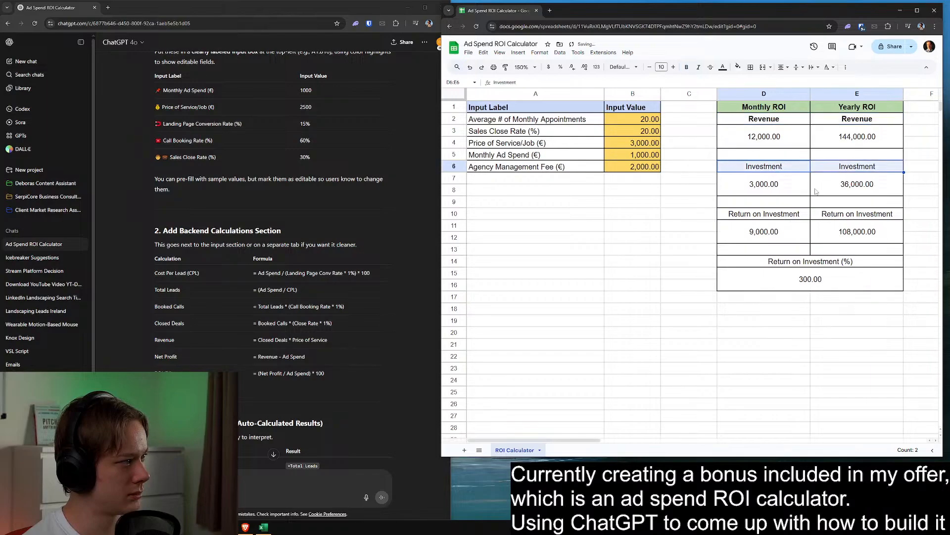
key("ctrl+b")
left_click_drag(765, 214, 841, 214)
key("ctrl+b")
left_click(810, 262)
key("ctrl+b")
left_click(675, 273)
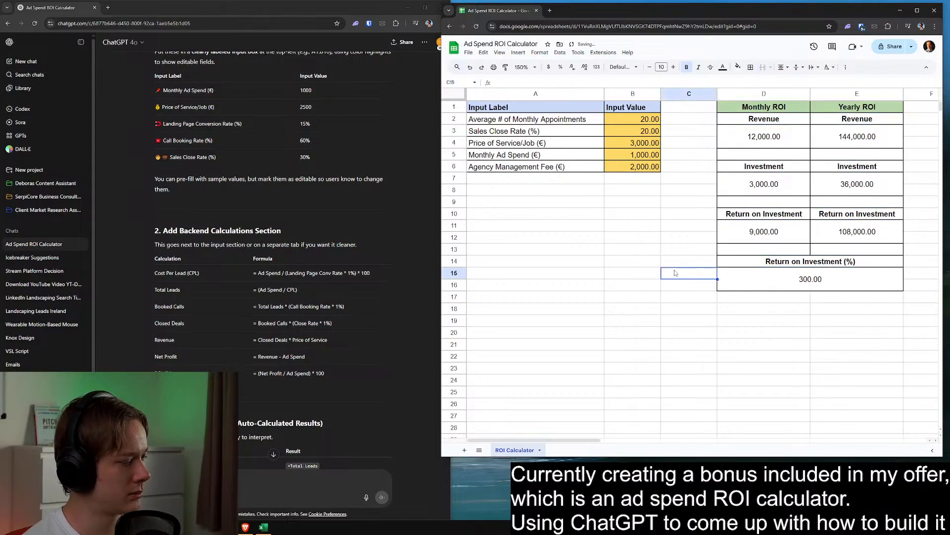
Try a light magenta text colour on the Revenue headings D2:E2 and undo it
left_click(769, 121)
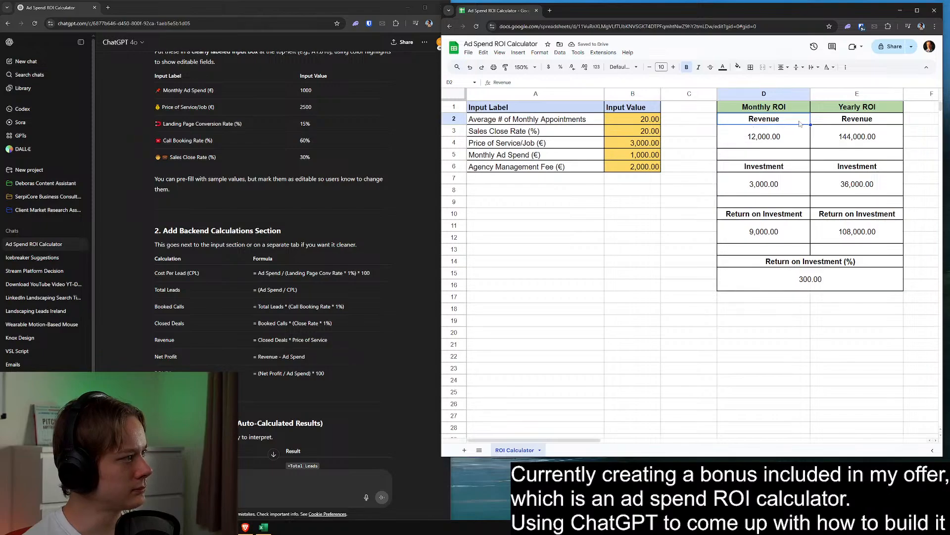
left_click_drag(800, 124, 842, 122)
left_click(725, 68)
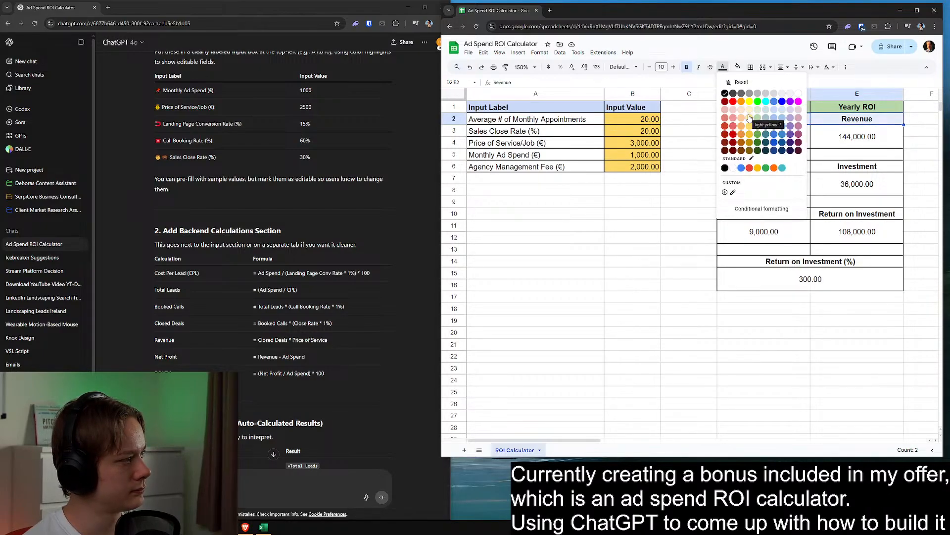
left_click(798, 113)
left_click(786, 170)
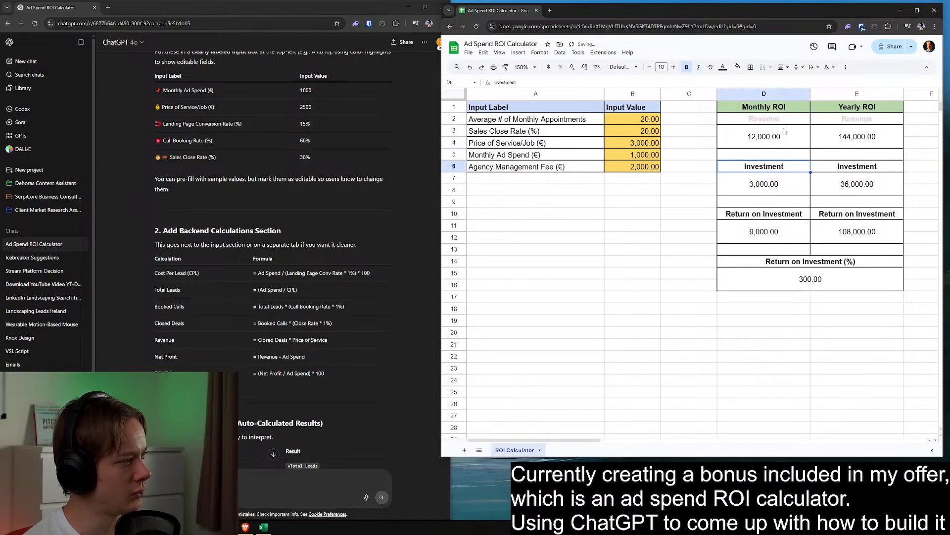
key("ctrl+z")
Fill the monthly and yearly Revenue, Investment and Return on Investment headings in rows 2, 6 and 10 with the palest light magenta
left_click(737, 67)
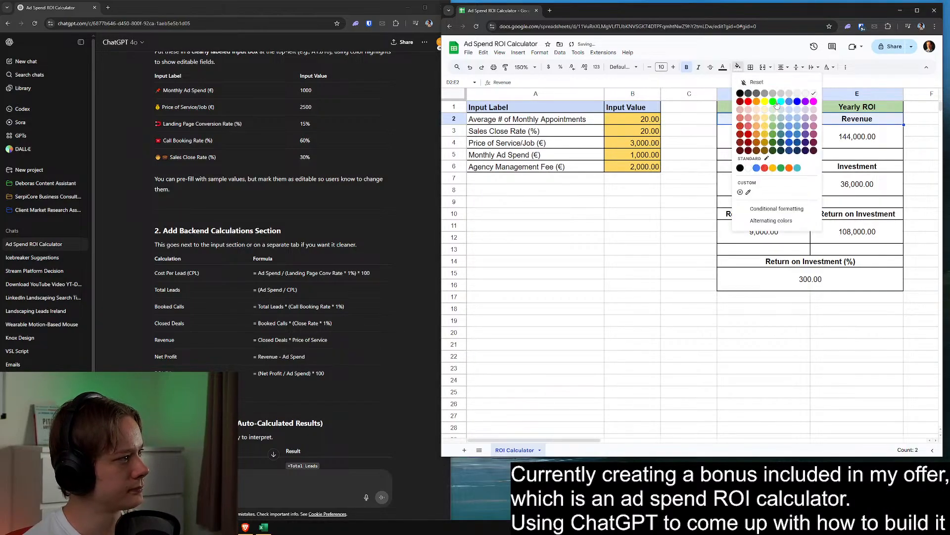
left_click(813, 113)
left_click(799, 158)
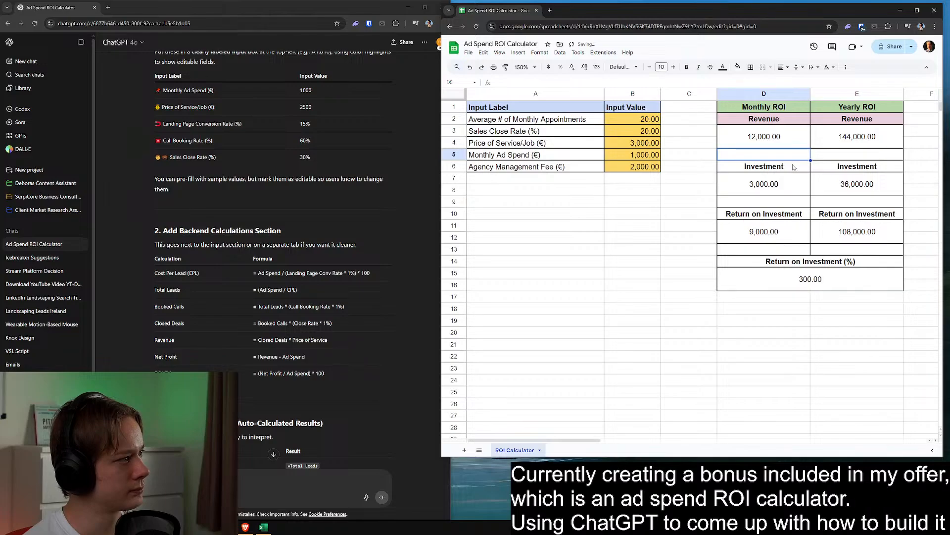
left_click_drag(794, 167, 849, 167)
left_click(738, 67)
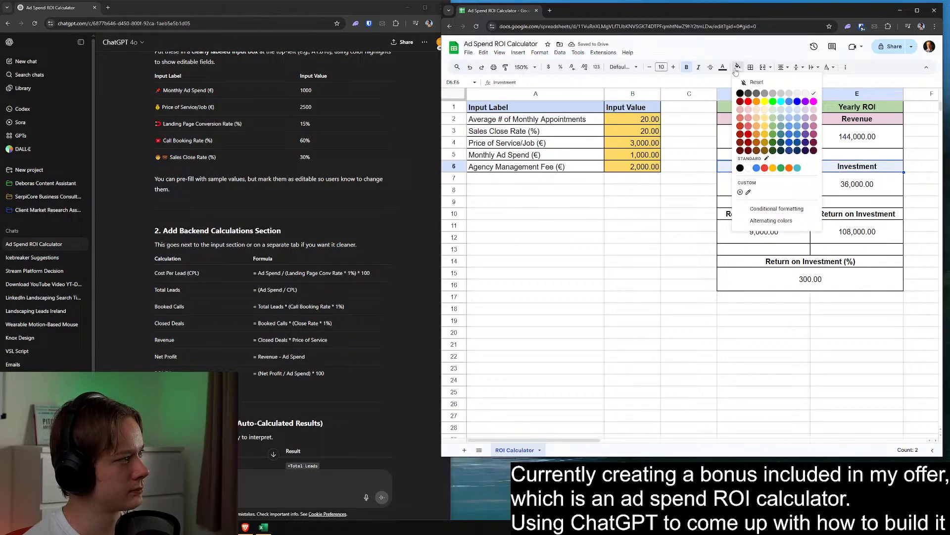
left_click(815, 110)
left_click_drag(800, 214, 829, 218)
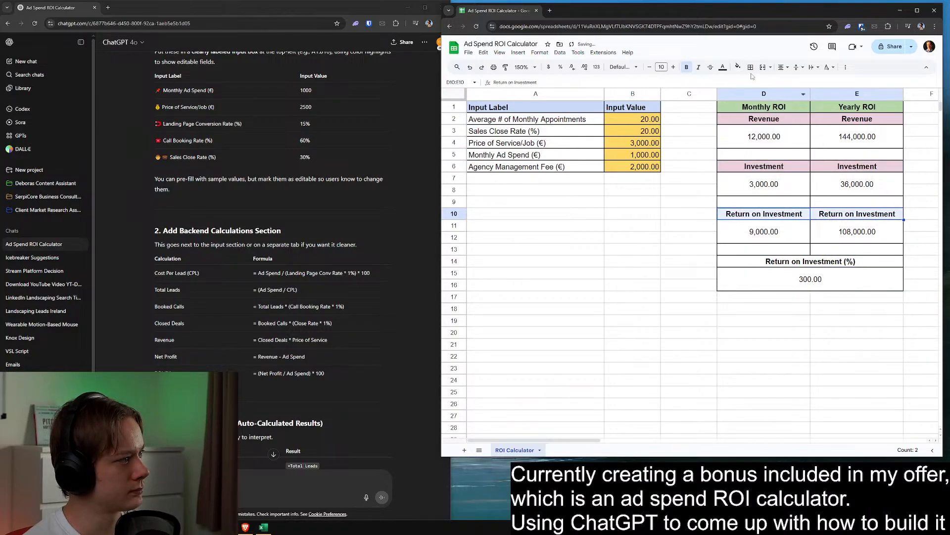
left_click(737, 67)
left_click(814, 109)
Try a slightly deeper light magenta fill on the merged Return on Investment (%) heading
left_click(755, 262)
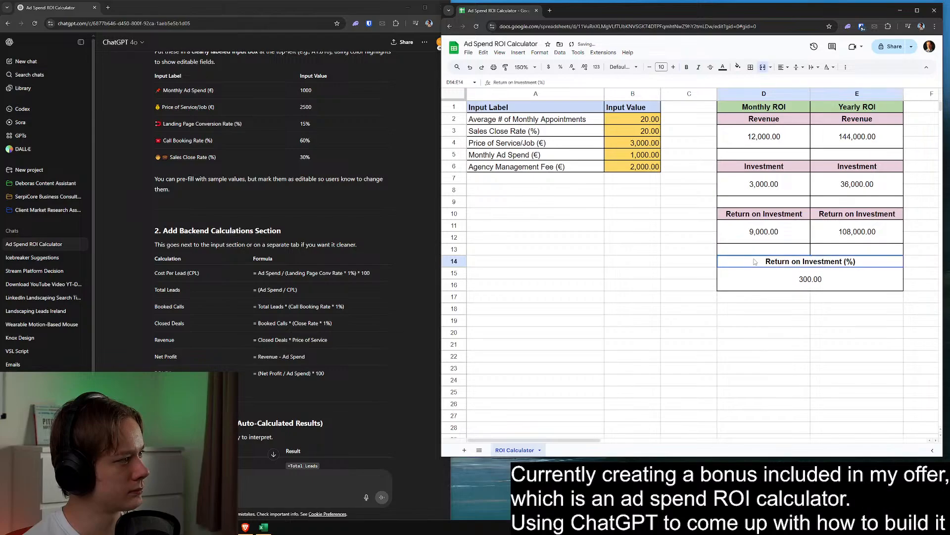
left_click(737, 67)
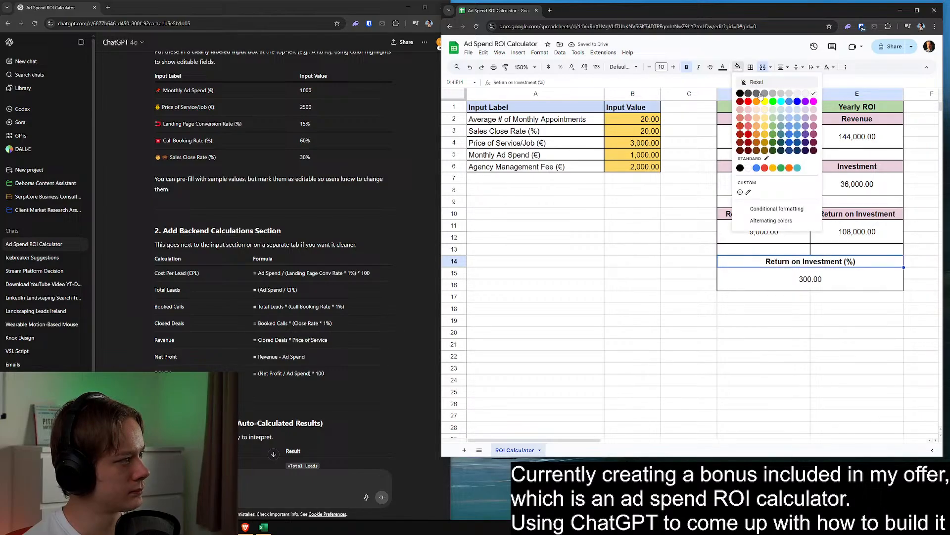
left_click(814, 110)
left_click(666, 238)
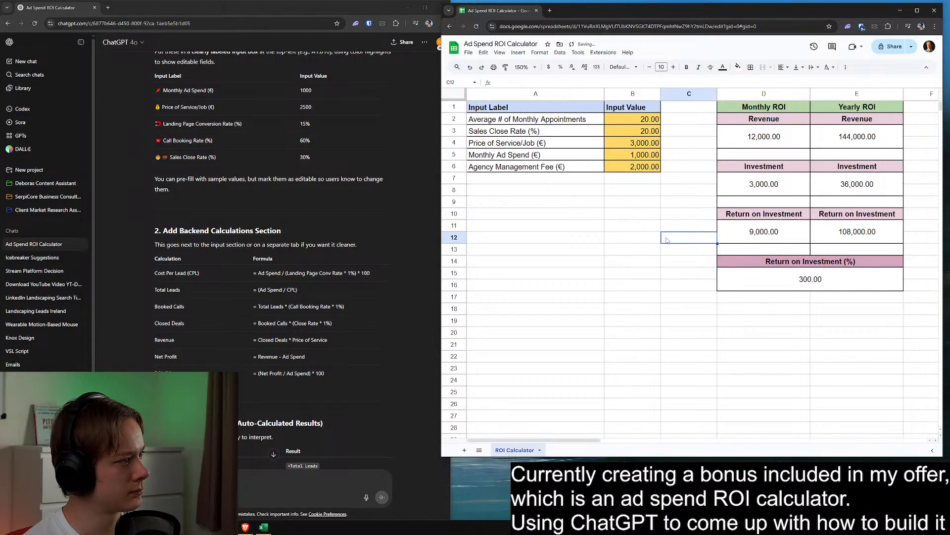
Fill the Return on Investment (%) heading with dark magenta and make its text white
left_click(757, 265)
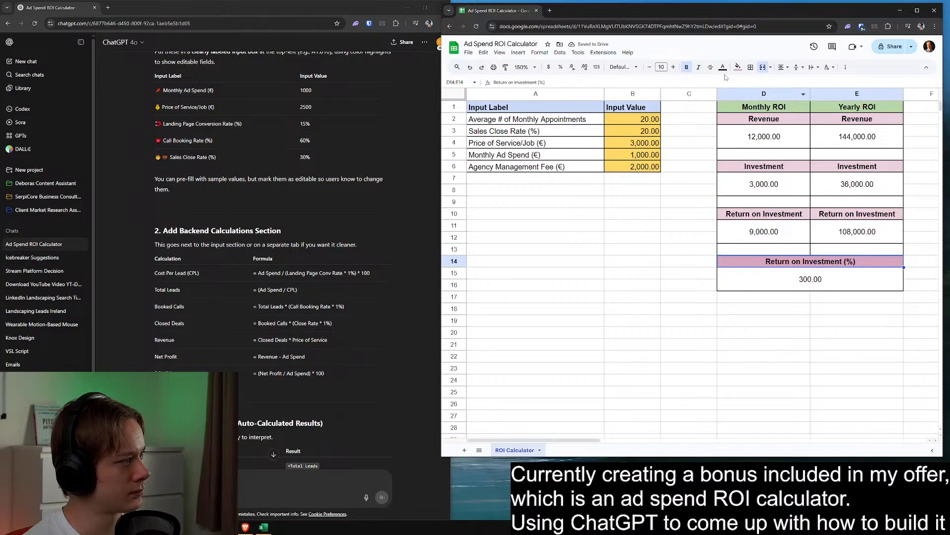
left_click(738, 67)
left_click(814, 138)
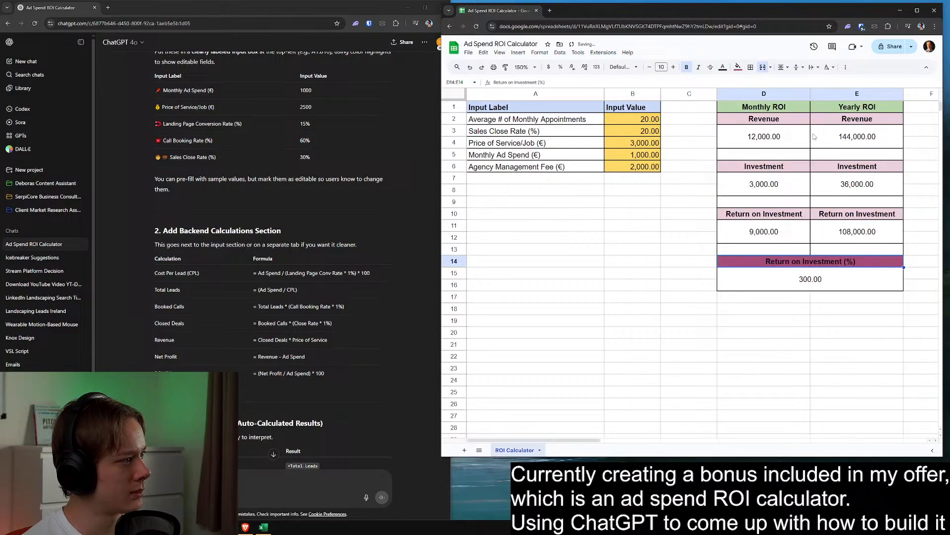
left_click(723, 67)
left_click(799, 97)
left_click(691, 245)
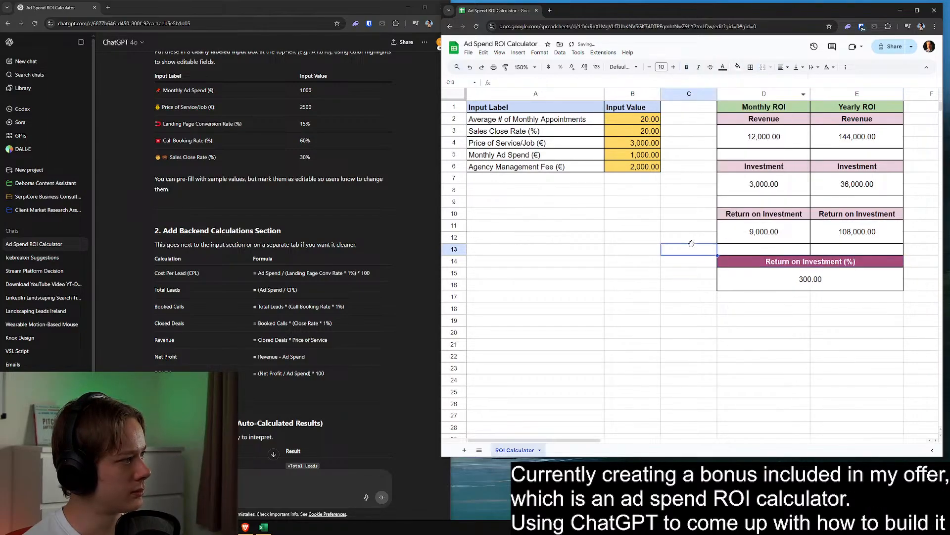
left_click(563, 227)
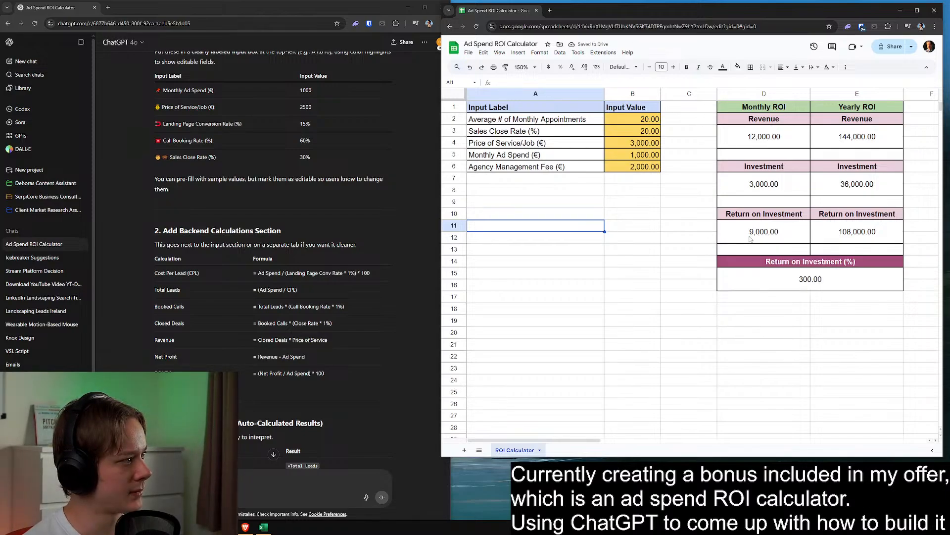
Merge the empty spacer cells of the results block across columns D and E in rows 13, 9 and 5
left_click_drag(772, 249, 820, 251)
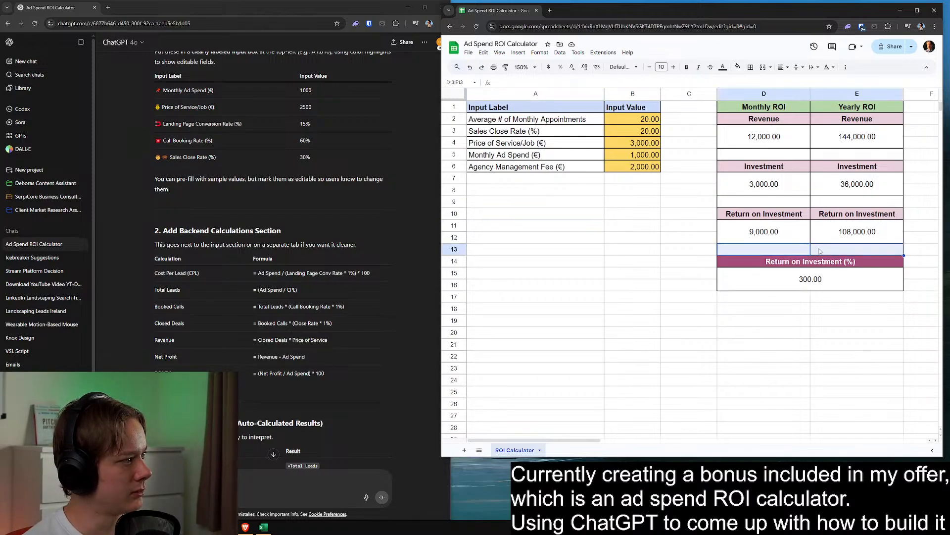
left_click(763, 67)
left_click(728, 347)
left_click_drag(765, 202, 820, 202)
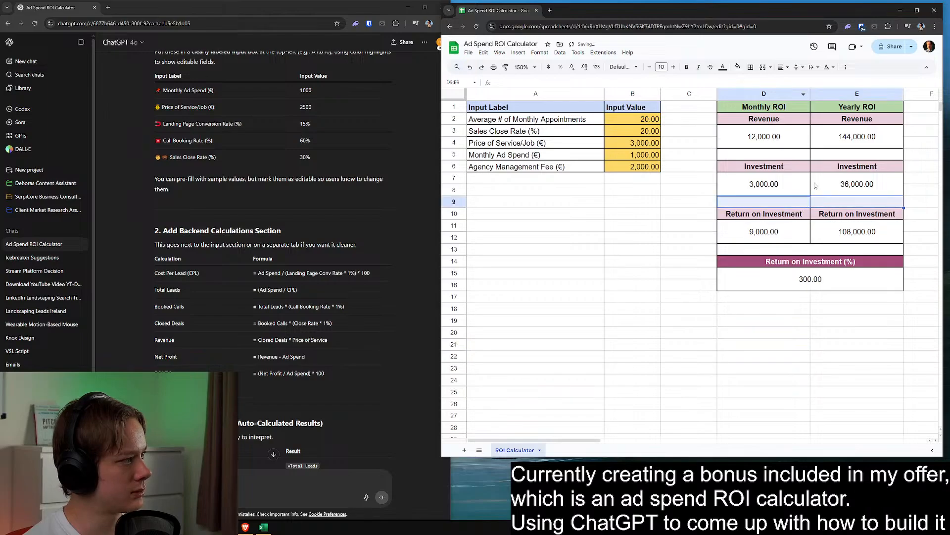
left_click(763, 66)
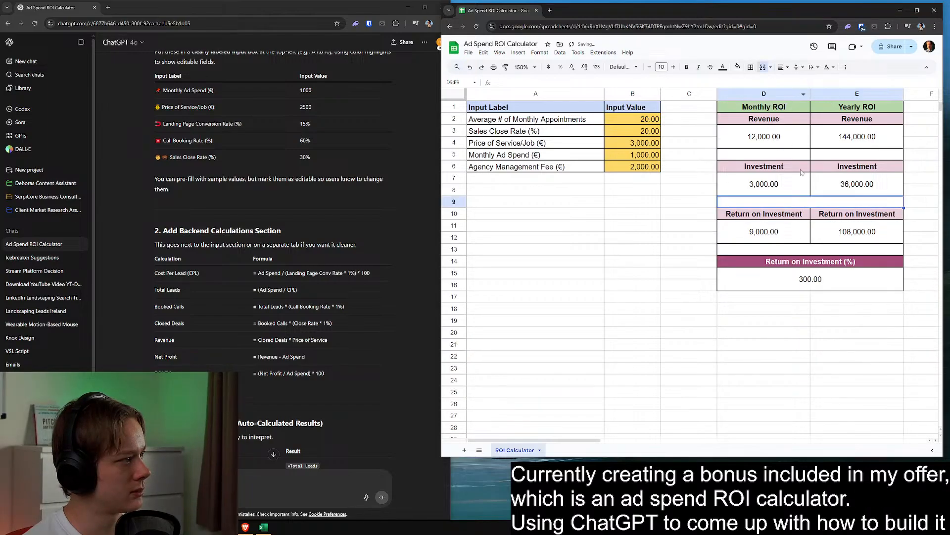
left_click_drag(794, 156, 828, 156)
left_click(764, 69)
left_click(714, 243)
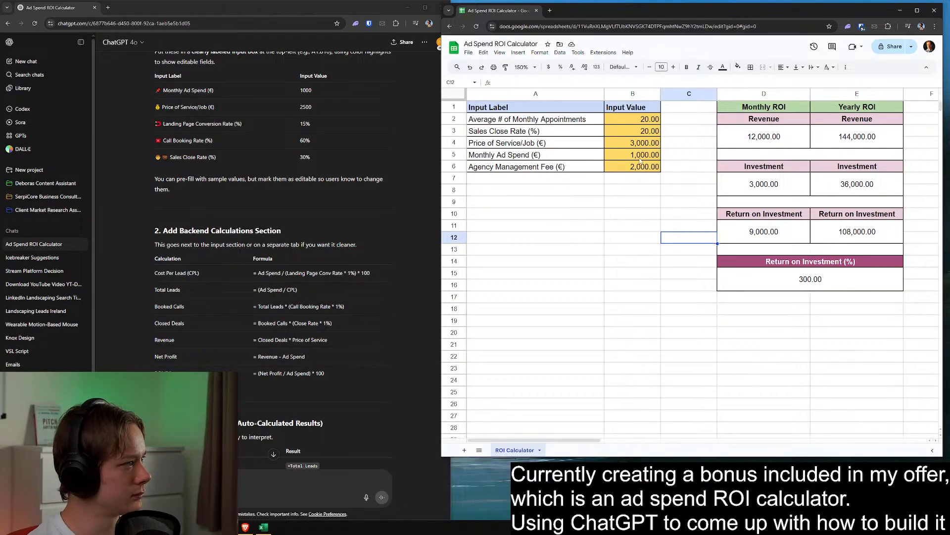
Narrow the empty column C between the input table and the results block slightly
left_click_drag(564, 122, 564, 168)
left_click(593, 218)
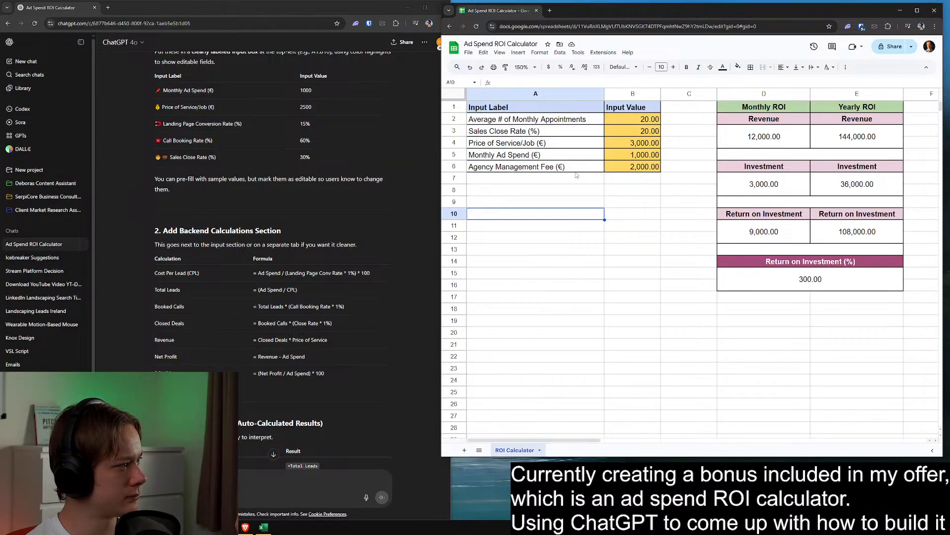
left_click_drag(717, 94, 709, 94)
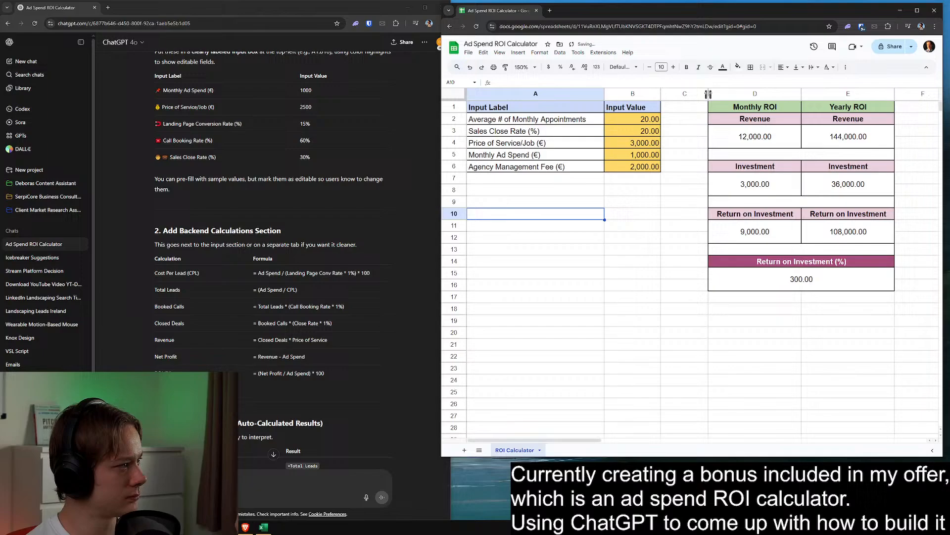
left_click(685, 241)
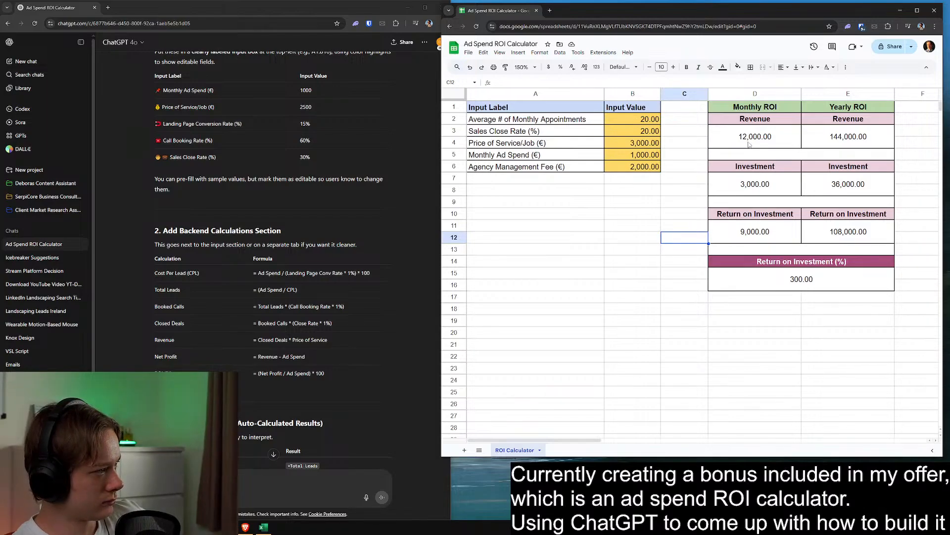
Remove the decimal places from the monthly and yearly Revenue and Investment results
left_click_drag(749, 144, 852, 145)
left_click(642, 143)
left_click_drag(755, 139, 836, 140)
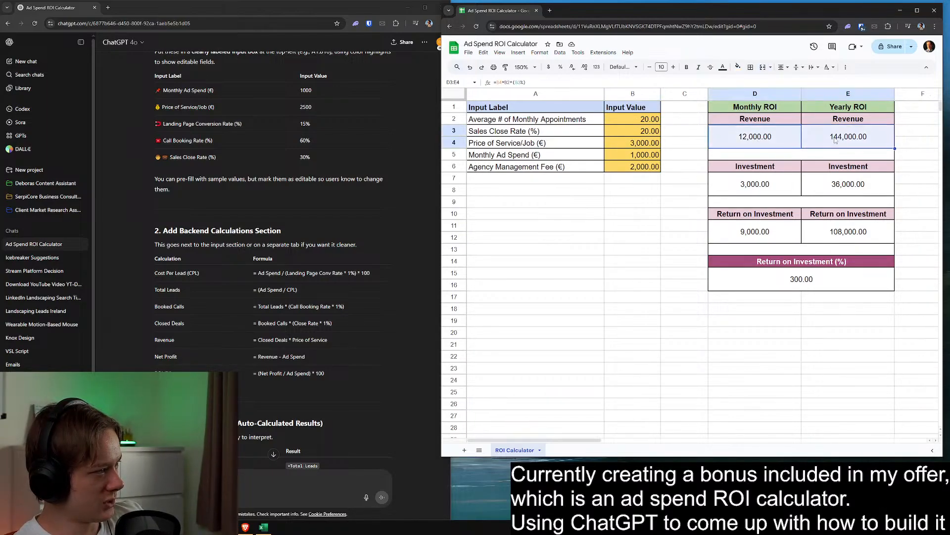
left_click(573, 67)
left_click(573, 67)
left_click(768, 199)
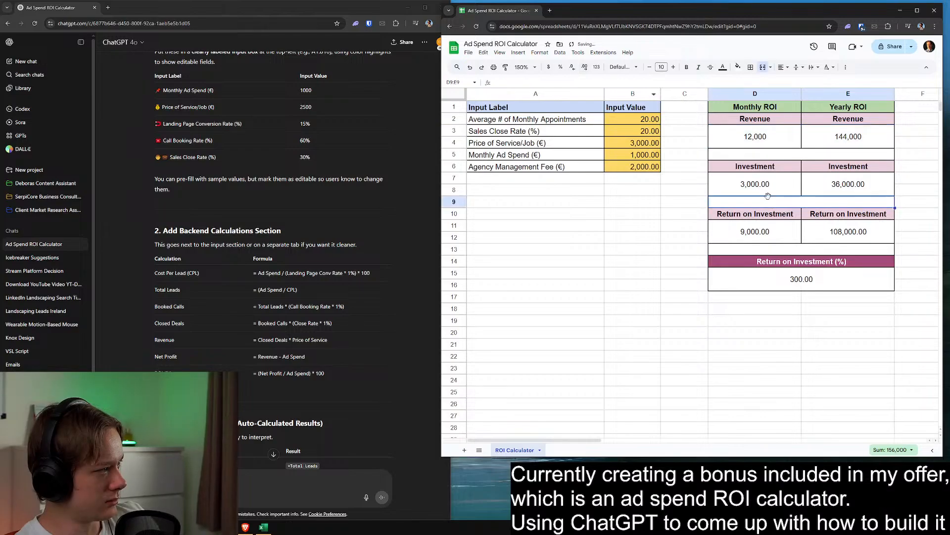
left_click_drag(762, 186, 842, 186)
left_click(572, 67)
left_click(573, 67)
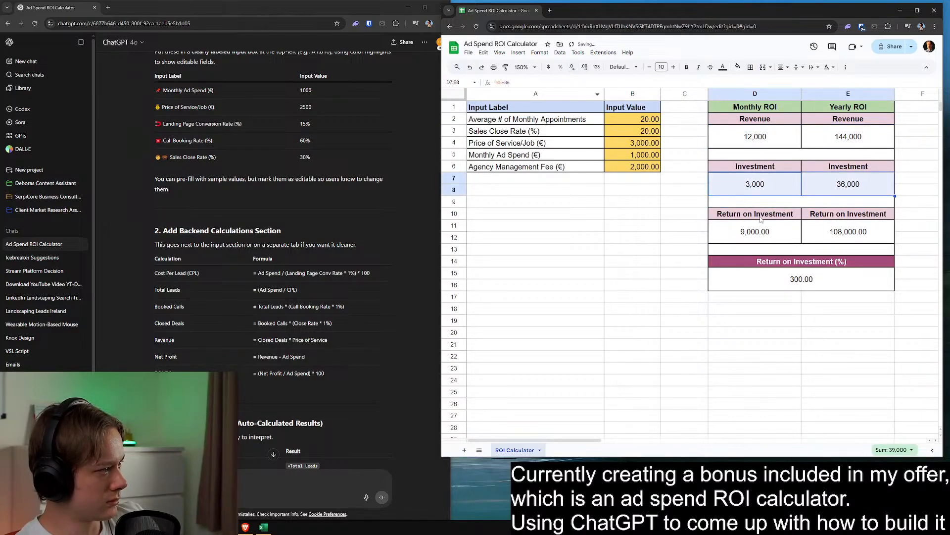
Remove the decimal places from the monthly and yearly Return on Investment results and the Return on Investment (%) result
left_click_drag(761, 226, 841, 230)
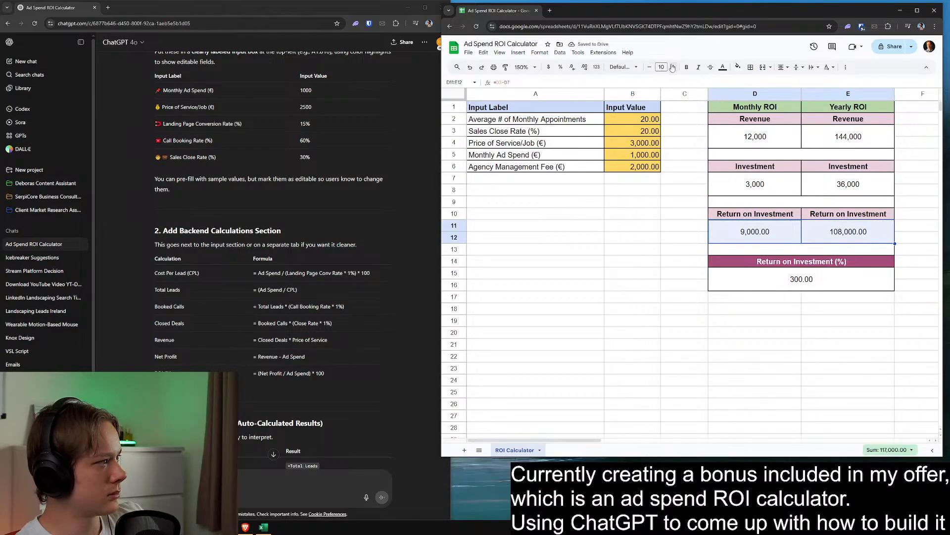
left_click(573, 67)
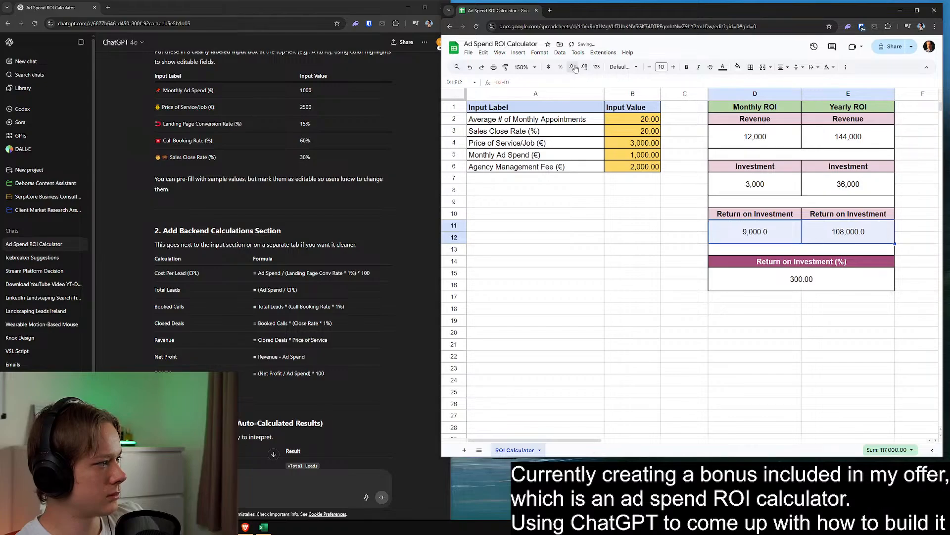
left_click(574, 66)
left_click(745, 278)
left_click(573, 67)
left_click(574, 66)
left_click(645, 261)
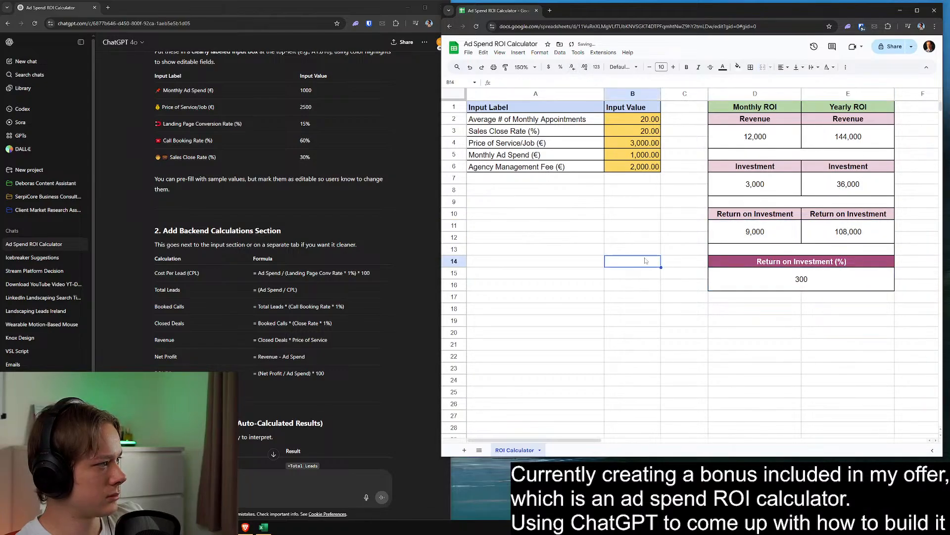
Display the input values in B2:B6 as whole numbers without decimal places
left_click_drag(641, 119, 641, 167)
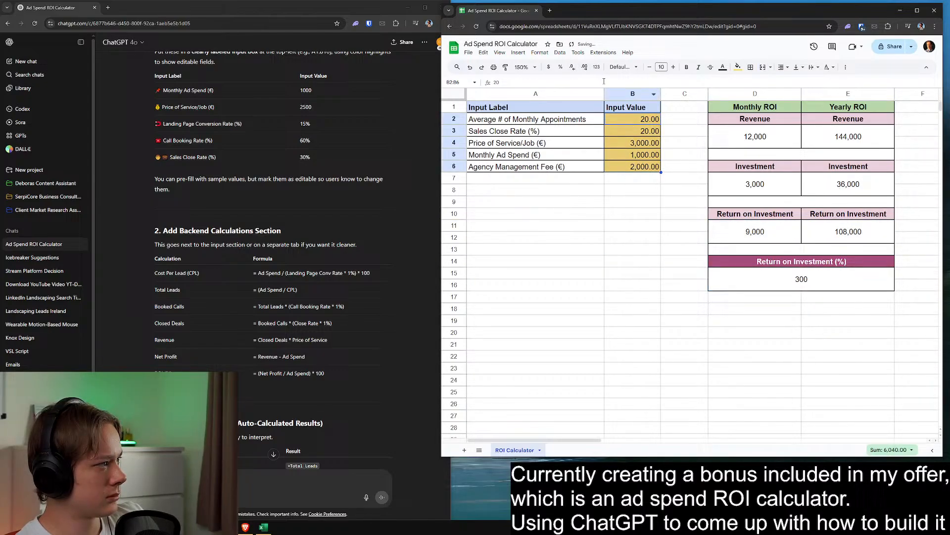
left_click(572, 68)
left_click(572, 68)
left_click(628, 297)
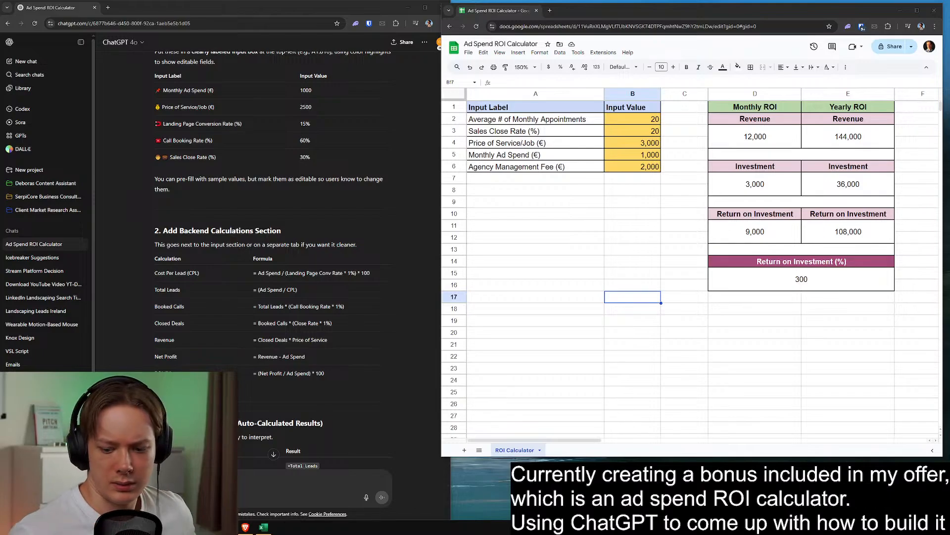
left_click(634, 260)
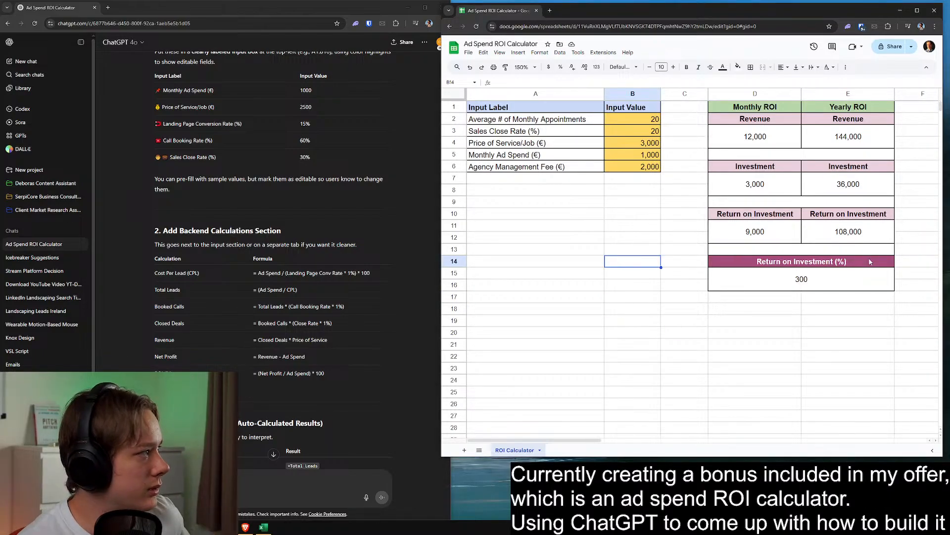
mouse_move(245, 527)
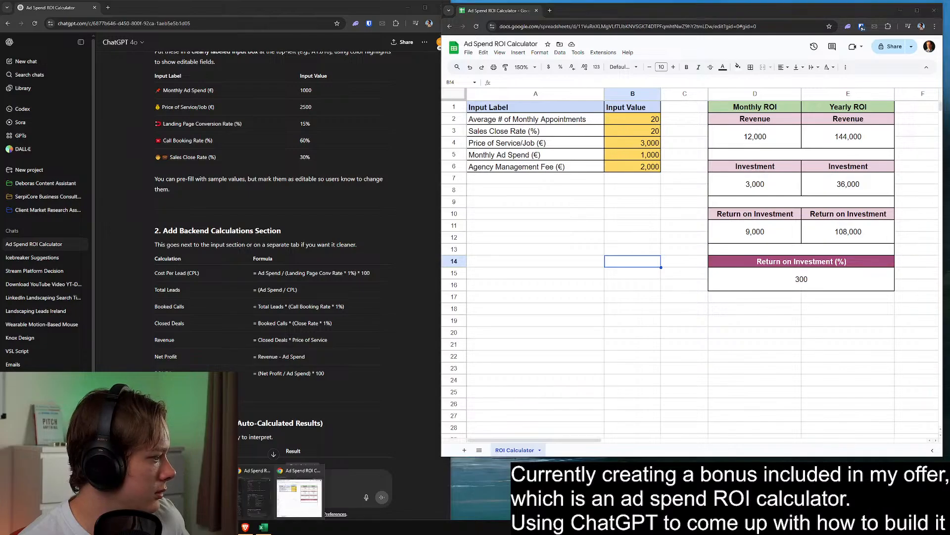